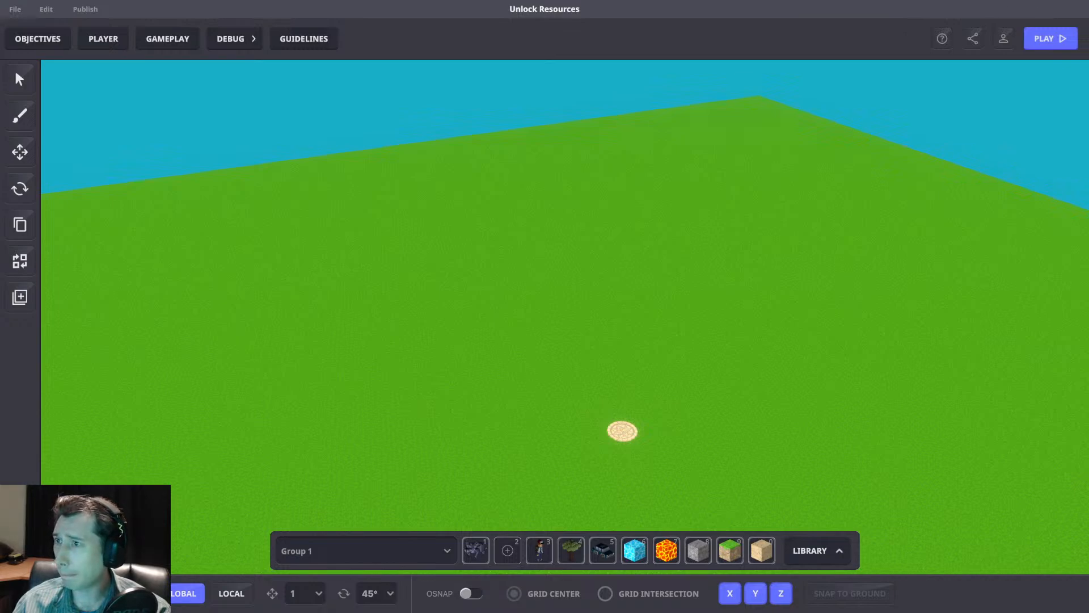
Switch to the web browser and read through the Play/Test page of the Begin Game Maker documentation, then close that page.
key("alt+Tab")
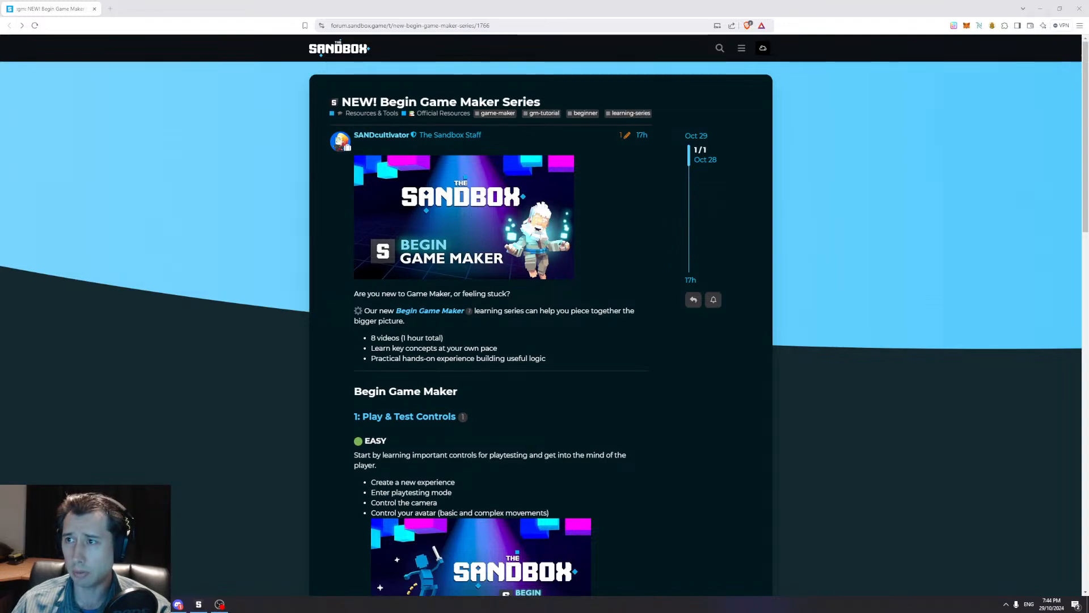
left_click_drag(1088, 363, 255, 15)
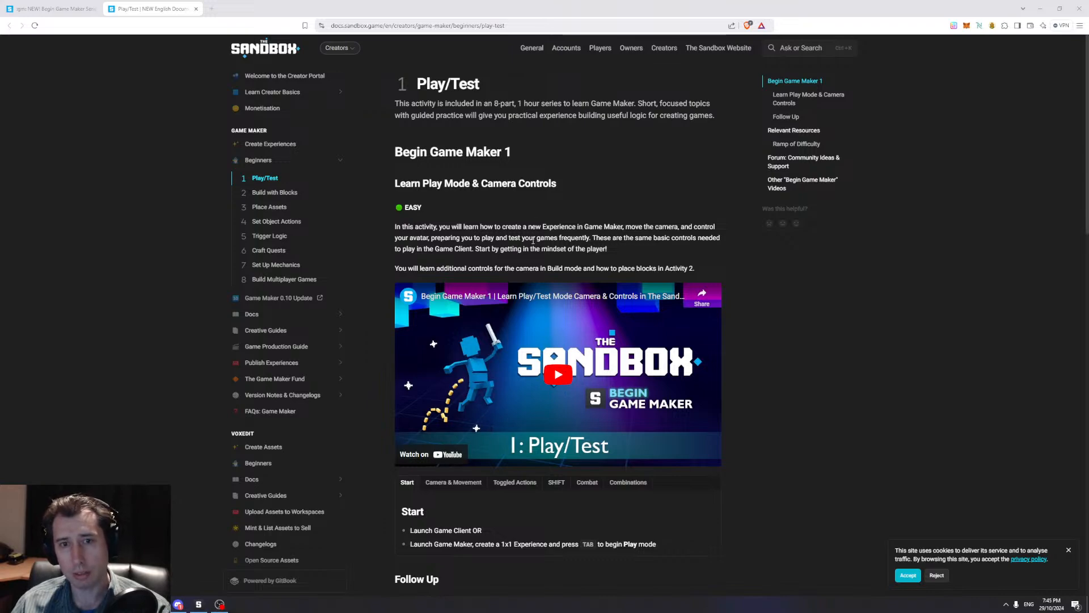
scroll(555, 438, "down", 4)
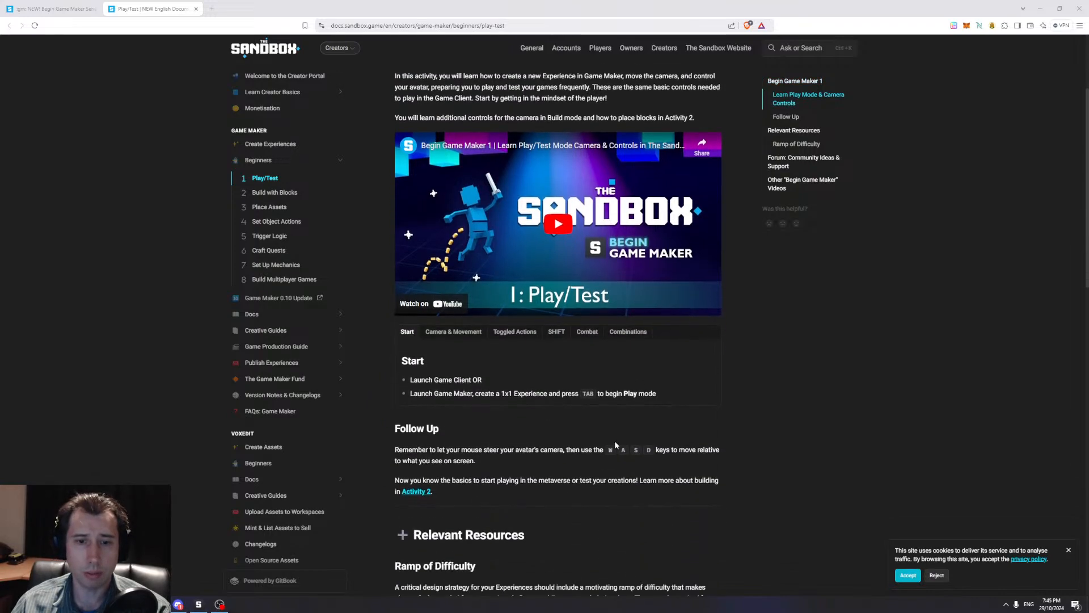
scroll(555, 437, "down", 8)
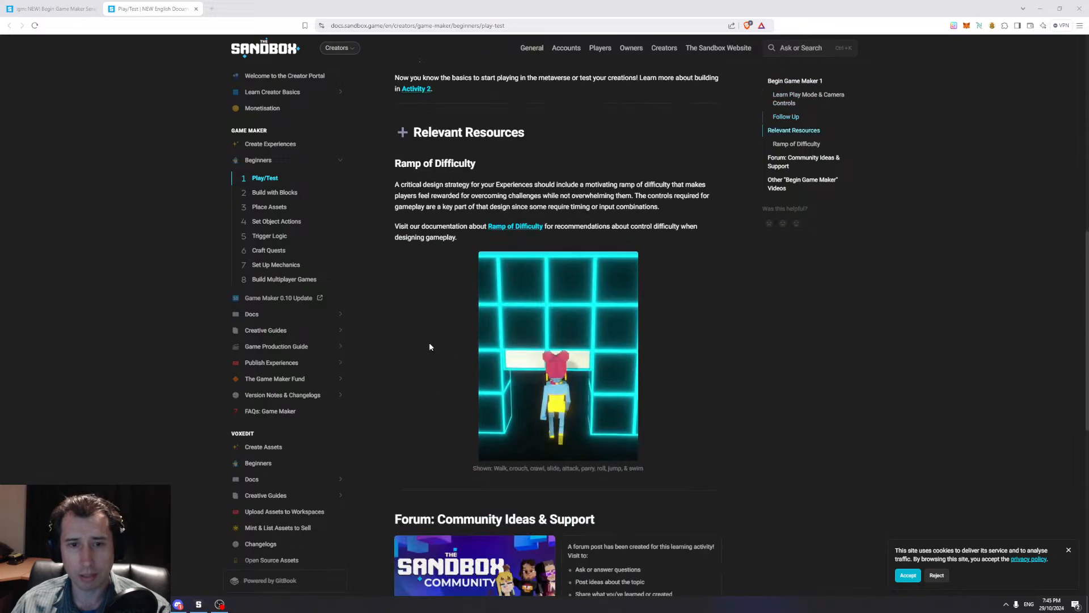
scroll(487, 353, "up", 14)
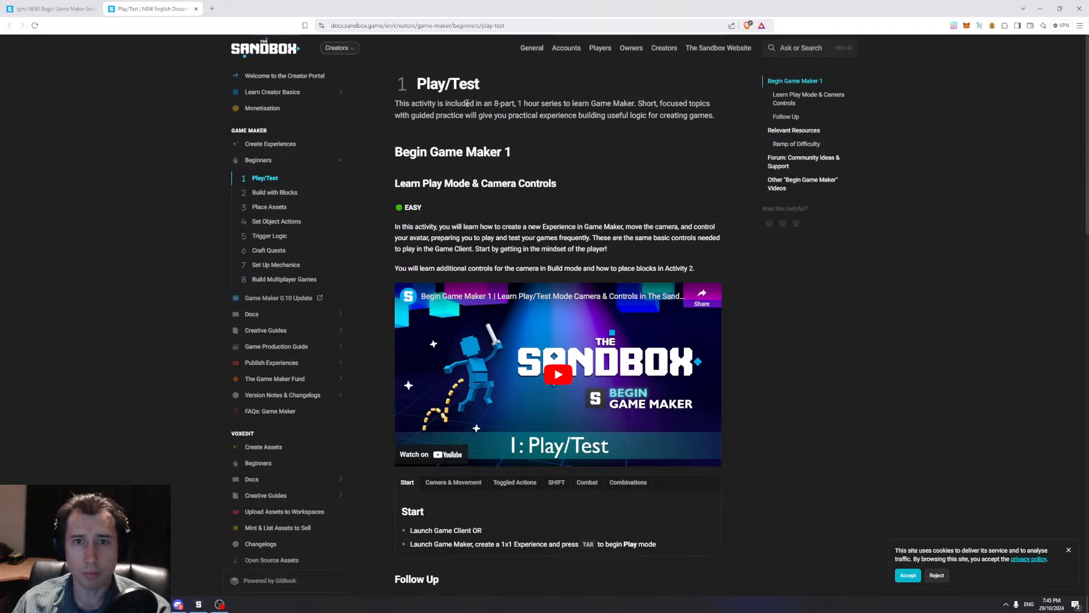
left_click(195, 9)
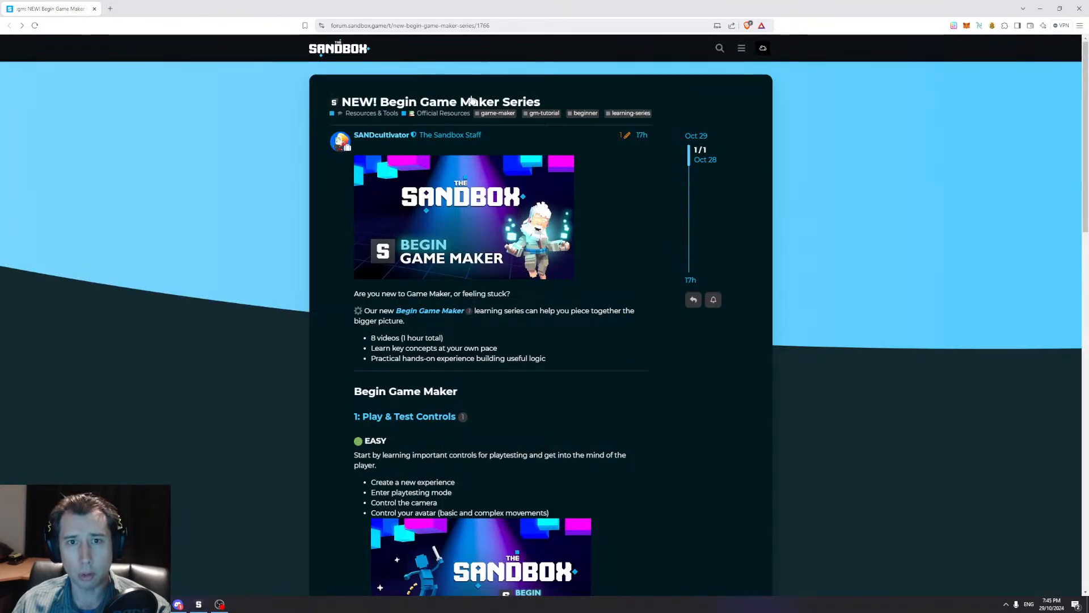
Read through the Begin Game Maker Series forum post, close it and return to Game Maker.
key("ctrl+l")
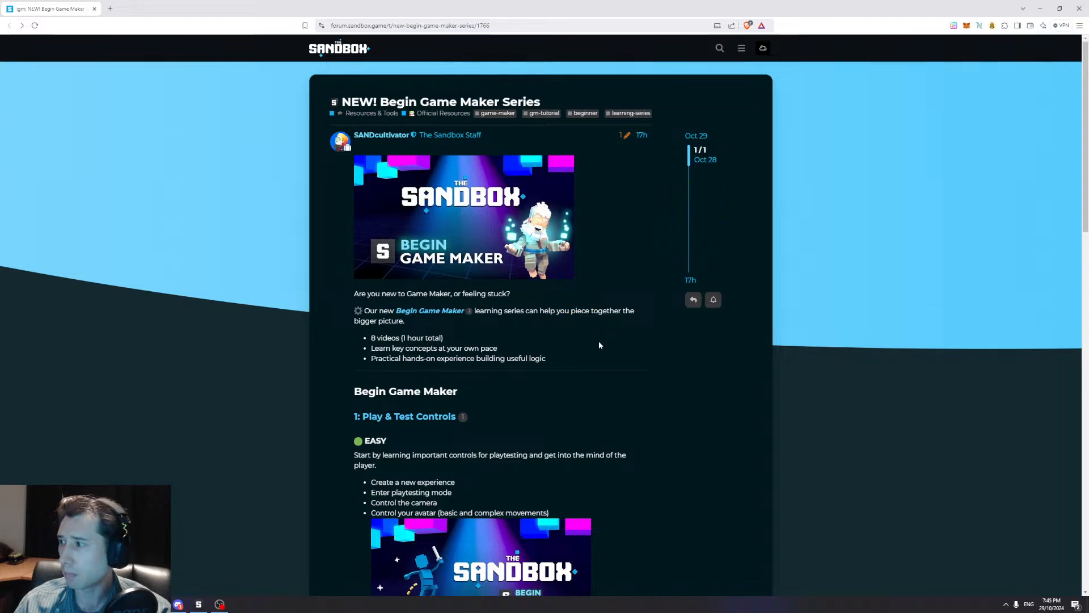
scroll(592, 346, "down", 12)
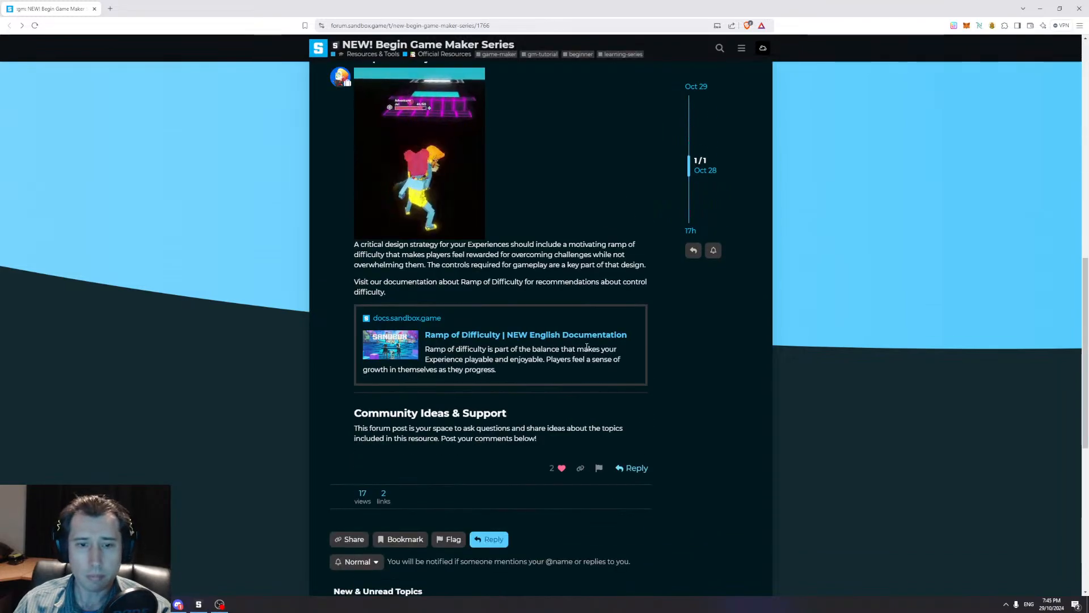
scroll(587, 347, "up", 6)
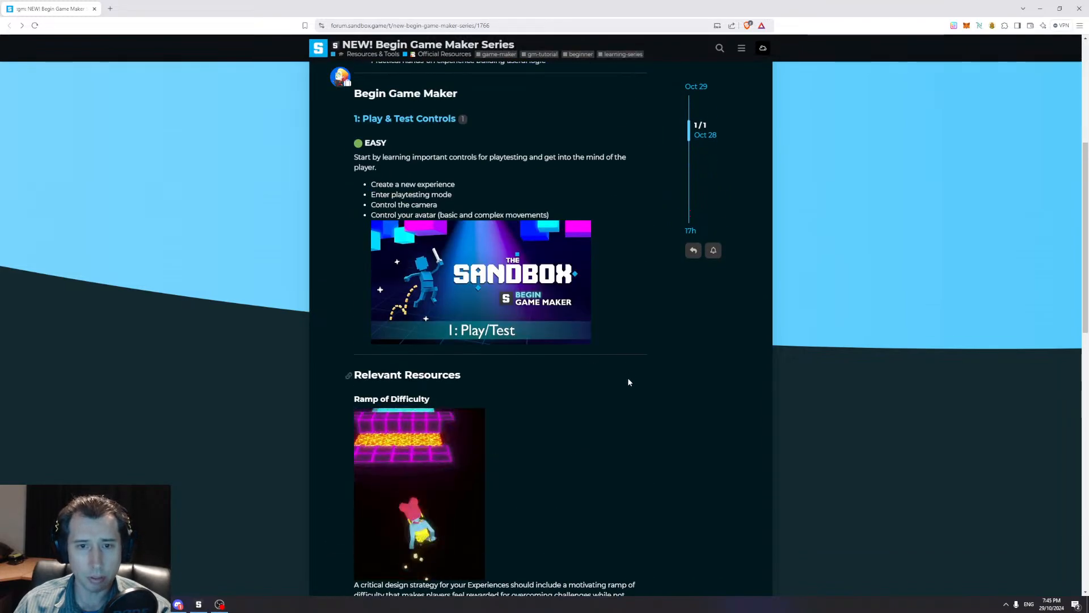
scroll(629, 382, "up", 5)
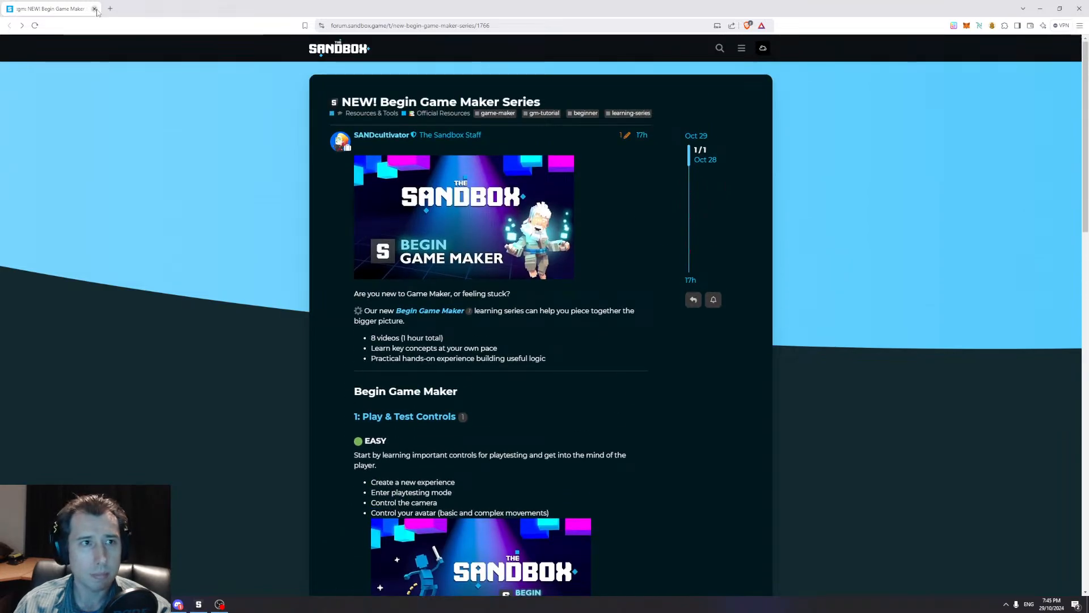
left_click(94, 10)
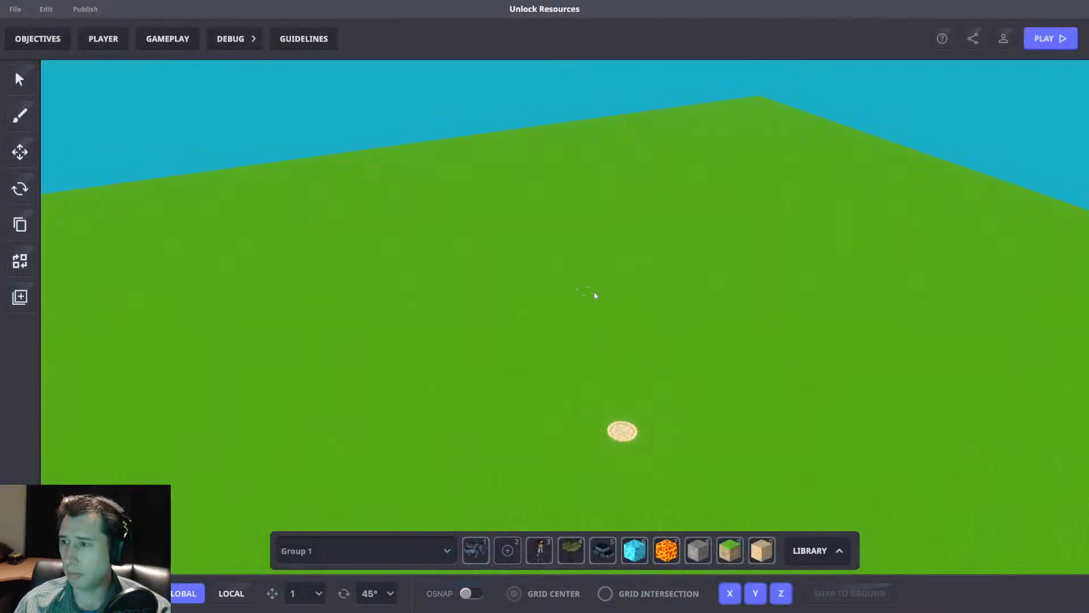
Select the Avatar's Spawner disc on the ground.
right_click_drag(647, 322, 575, 301)
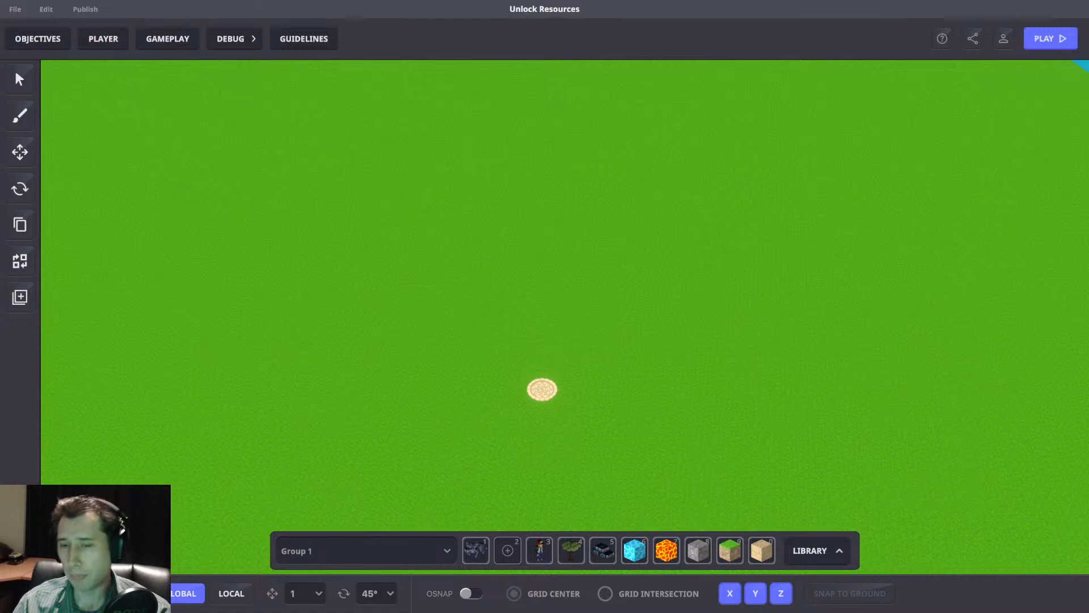
middle_click_drag(616, 180, 589, 200)
scroll(652, 251, "down", 3)
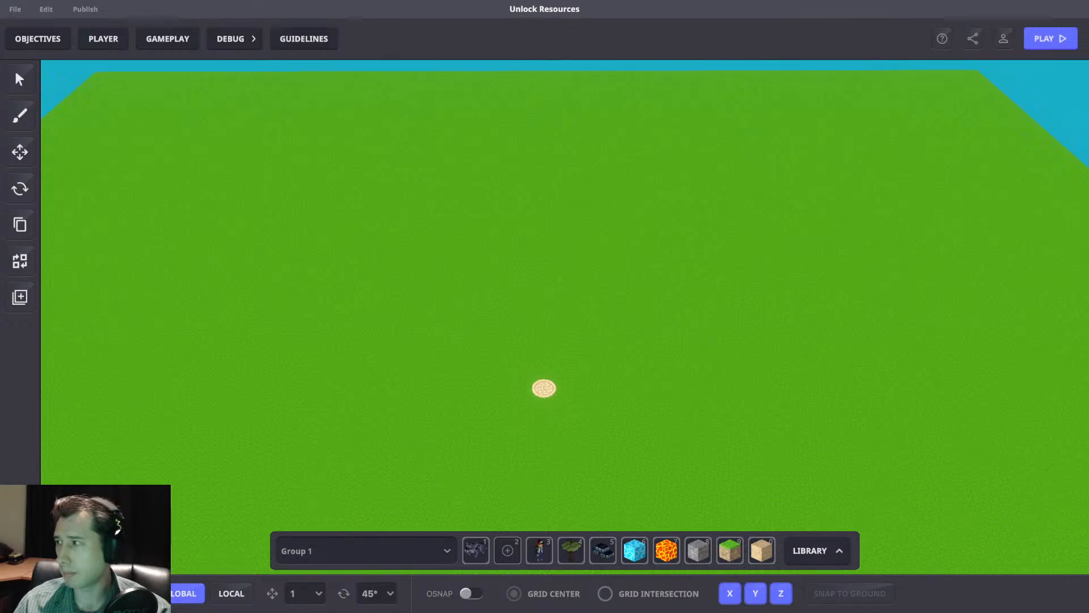
mouse_move(818, 341)
right_mouse_down()
mouse_move(632, 368)
mouse_move(652, 351)
right_mouse_up()
left_click(596, 396)
right_click_drag(736, 356, 743, 379)
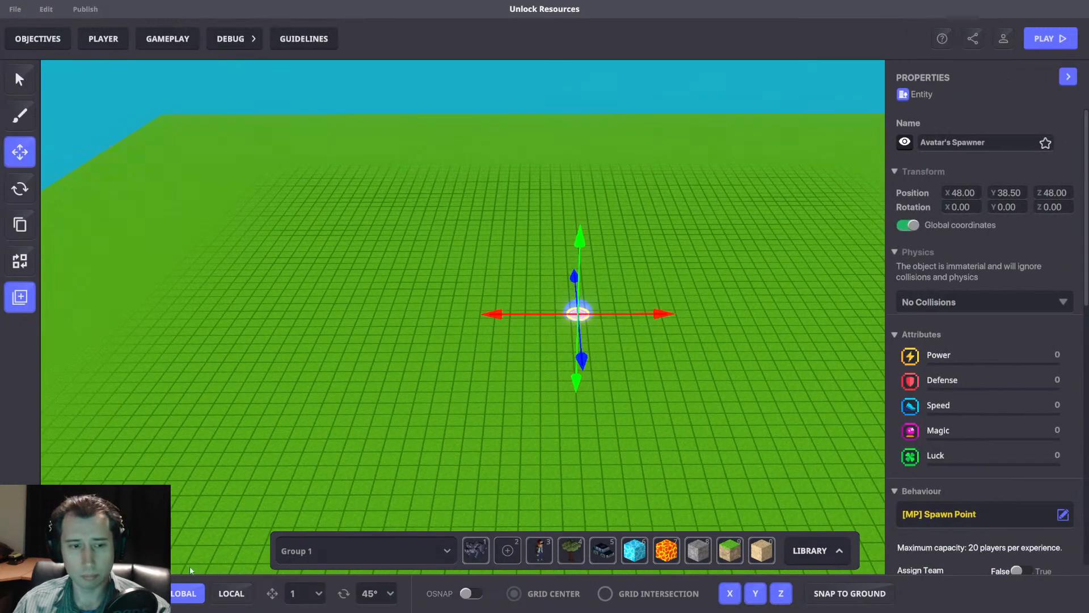
Turn off the grid displayed on the ground.
left_click(91, 593)
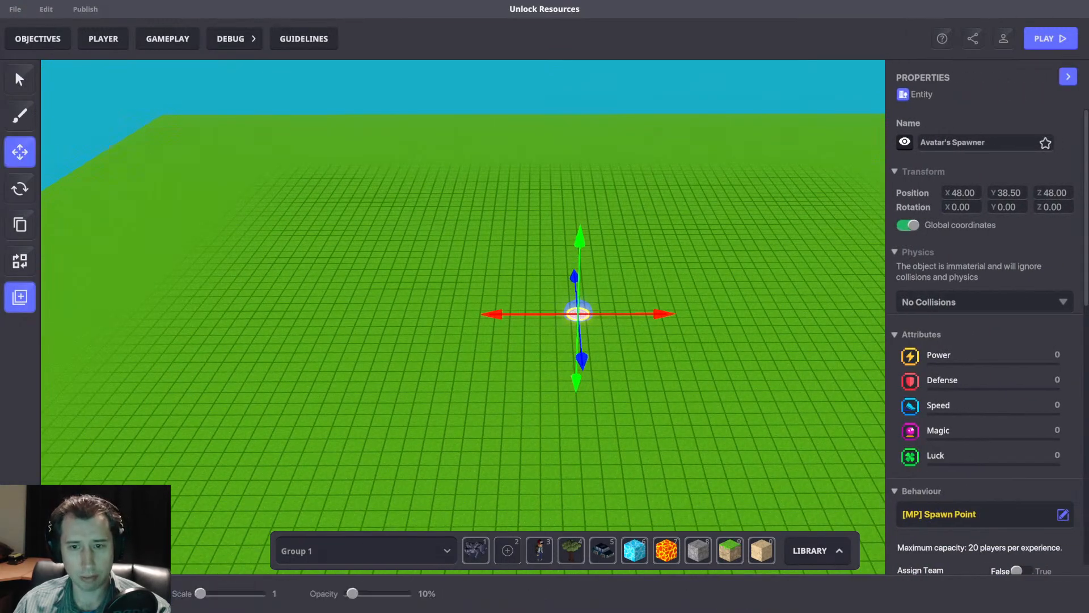
left_click(119, 593)
right_click_drag(635, 363, 716, 343)
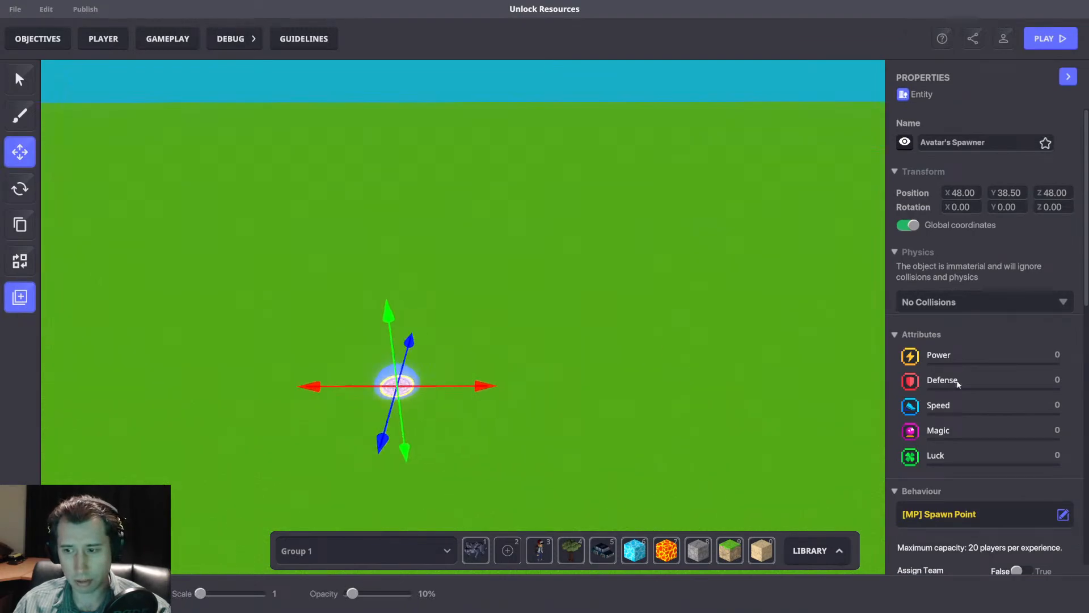
Examine the spawner's Spawn Point behaviour settings, including equipment and spawn volume, and the components offered as avatar features.
scroll(979, 407, "down", 3)
right_click_drag(612, 360, 652, 319)
scroll(677, 317, "up", 3)
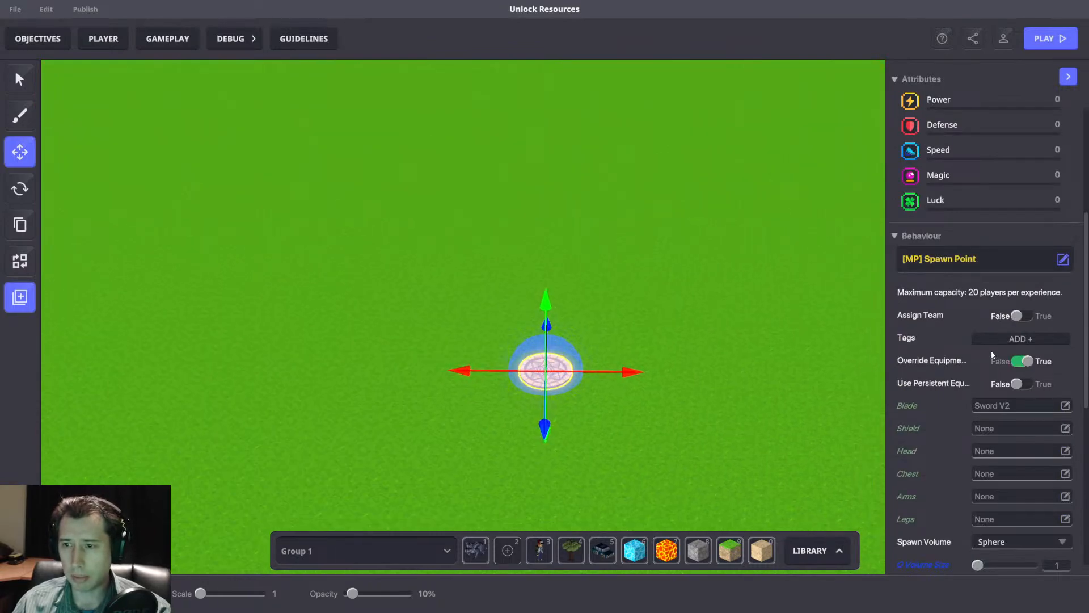
scroll(975, 337, "down", 3)
scroll(967, 340, "up", 3)
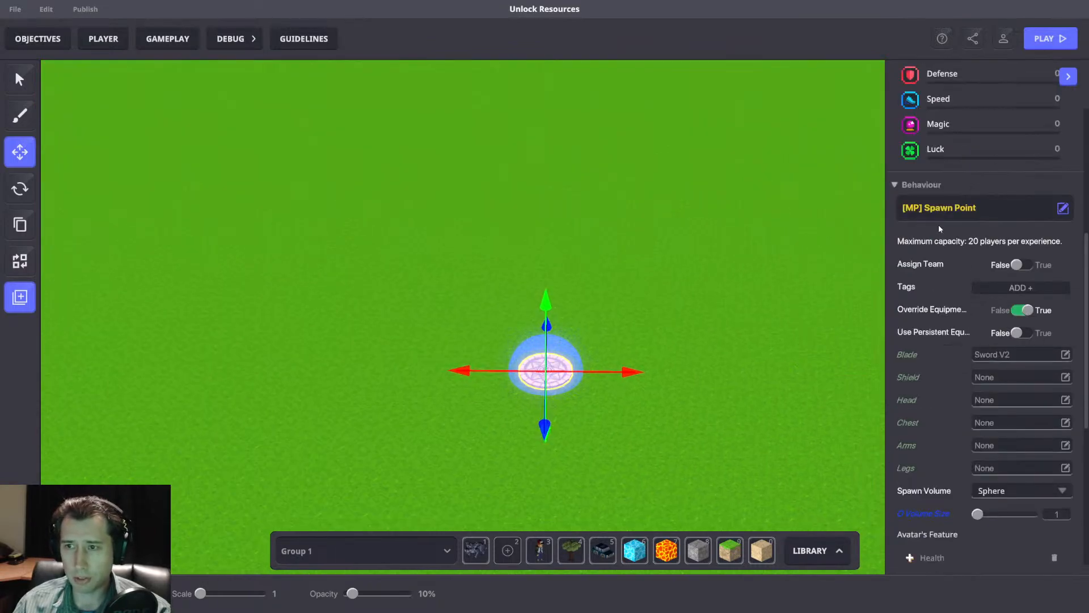
left_click_drag(594, 371, 583, 348)
right_click_drag(583, 348, 444, 370)
scroll(969, 369, "down", 3)
scroll(979, 376, "up", 3)
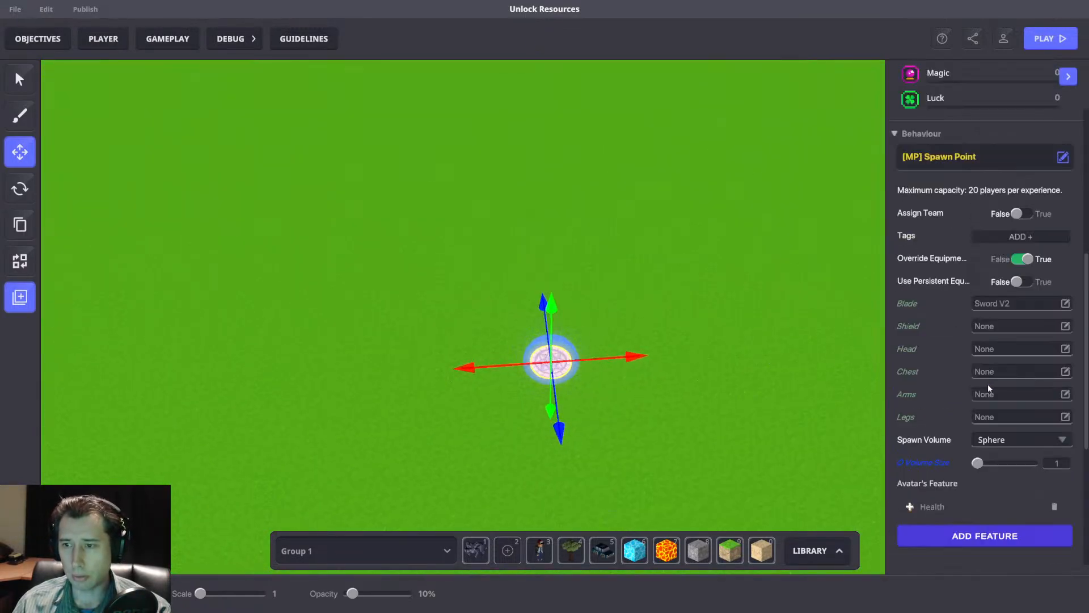
scroll(959, 383, "down", 2)
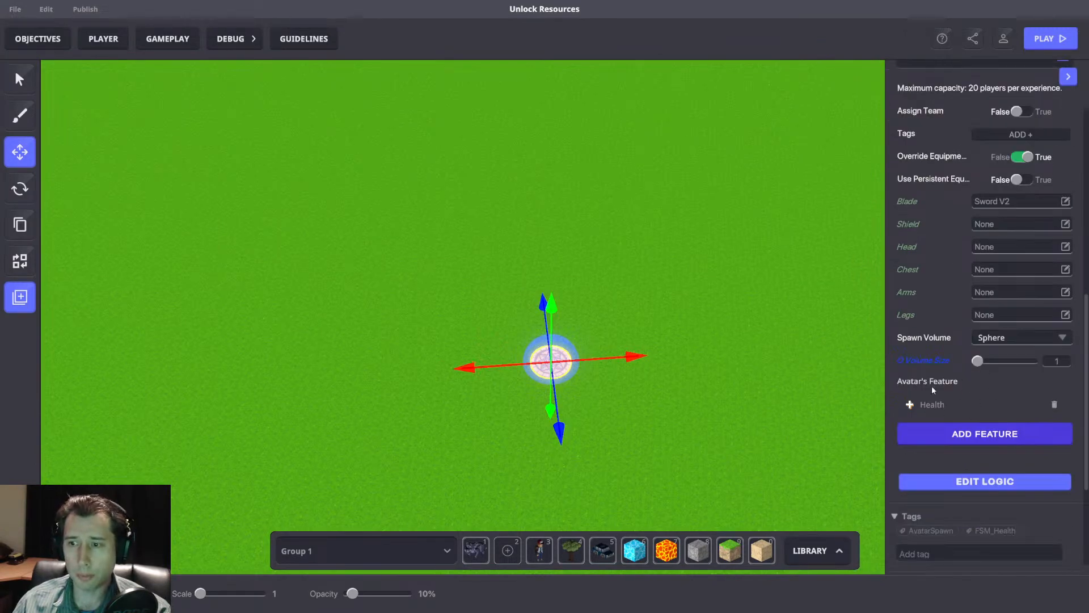
left_click(1002, 438)
scroll(681, 333, "down", 5)
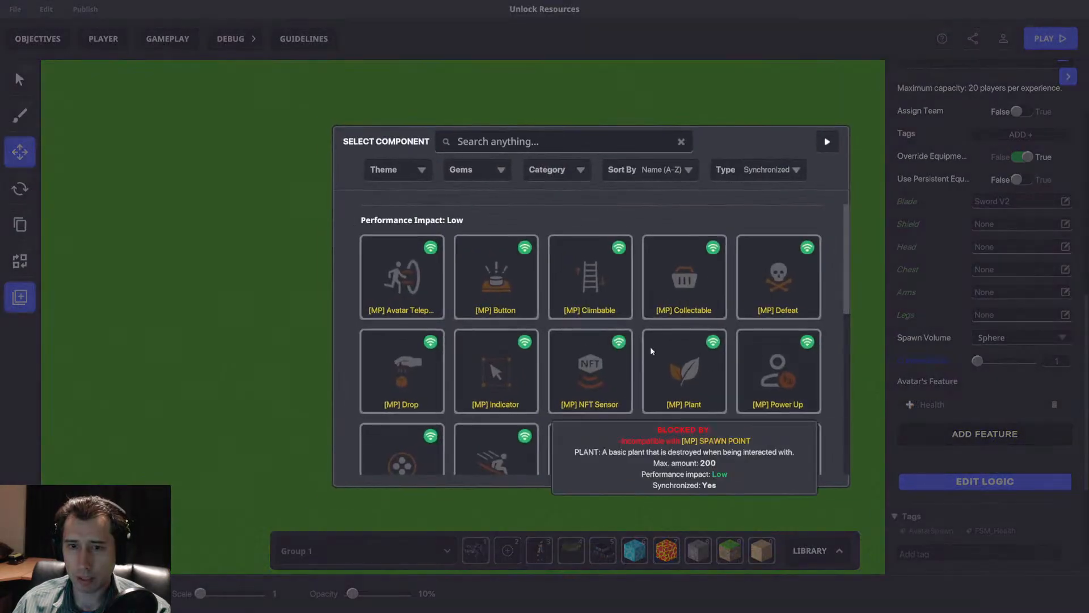
scroll(486, 382, "up", 1)
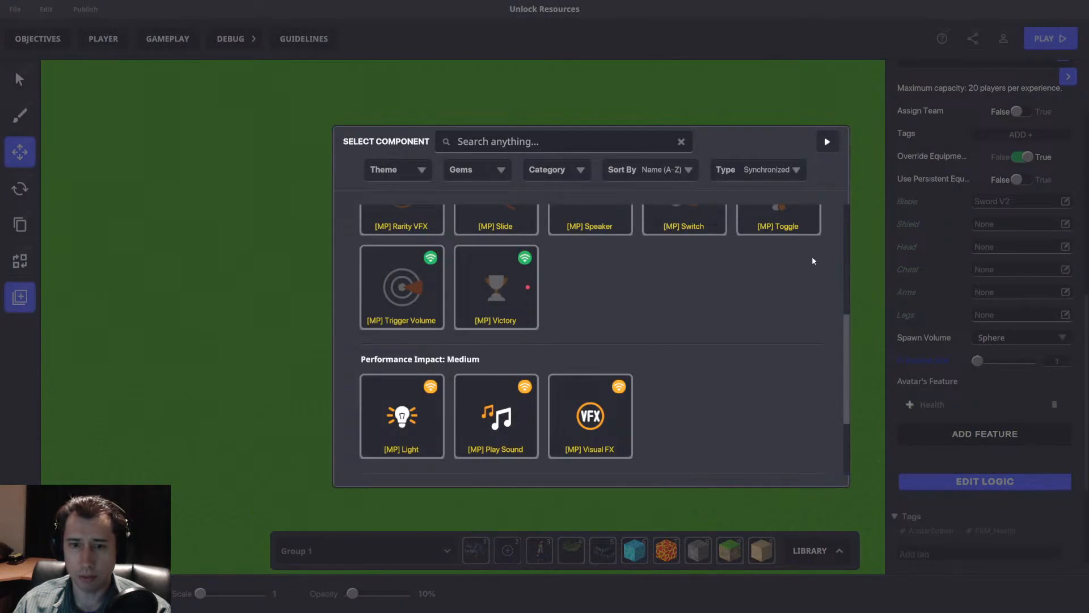
left_click(827, 141)
Add the Lava block as a damaging block in the avatar's Health feature.
left_click(945, 405)
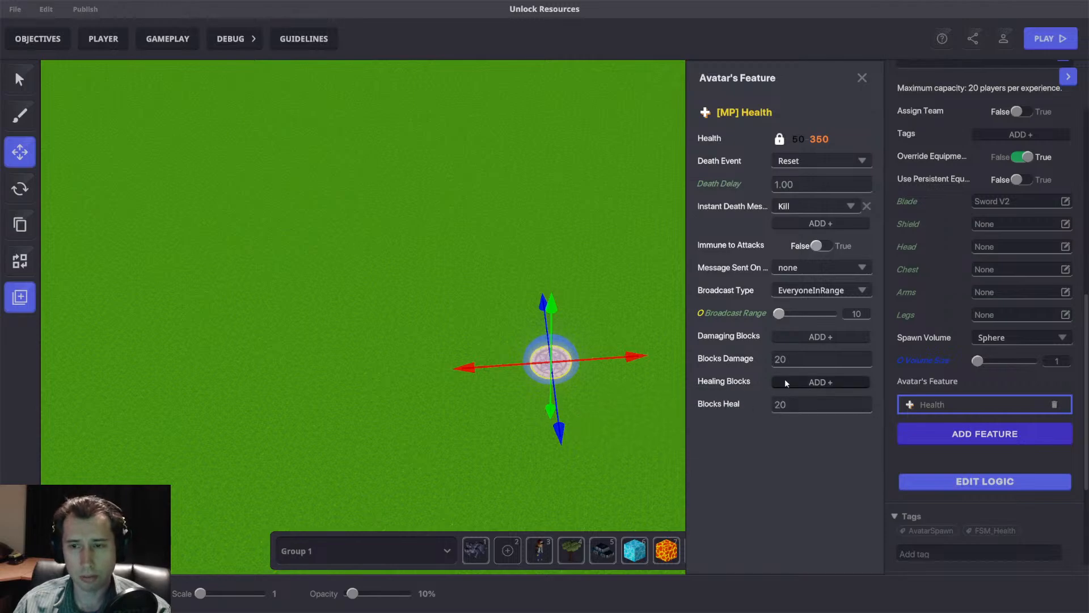
left_click(797, 338)
left_click(793, 335)
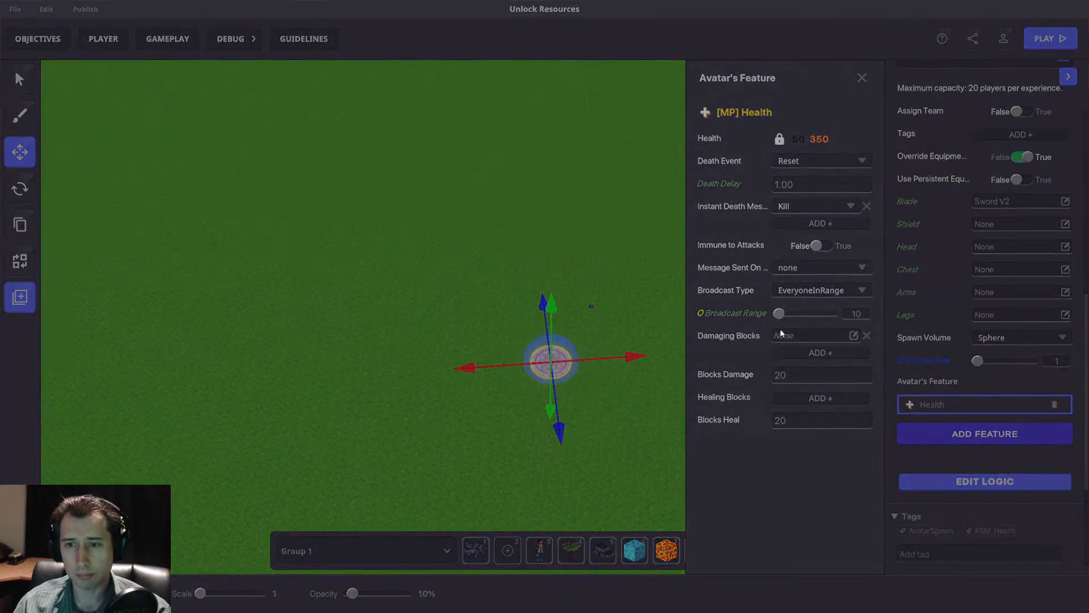
left_click(492, 141)
type("lava")
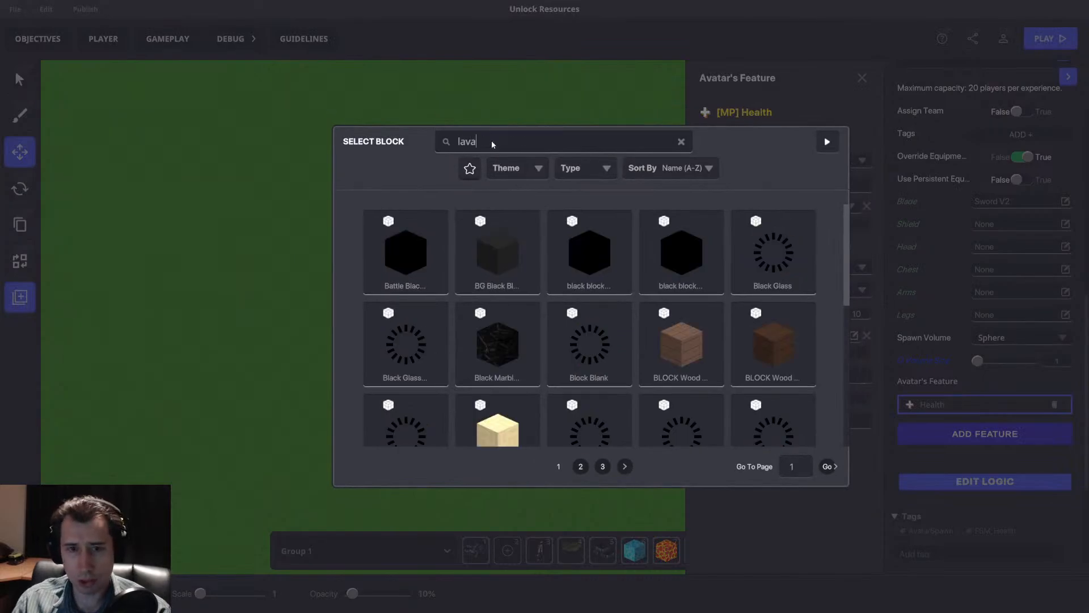
left_click(505, 263)
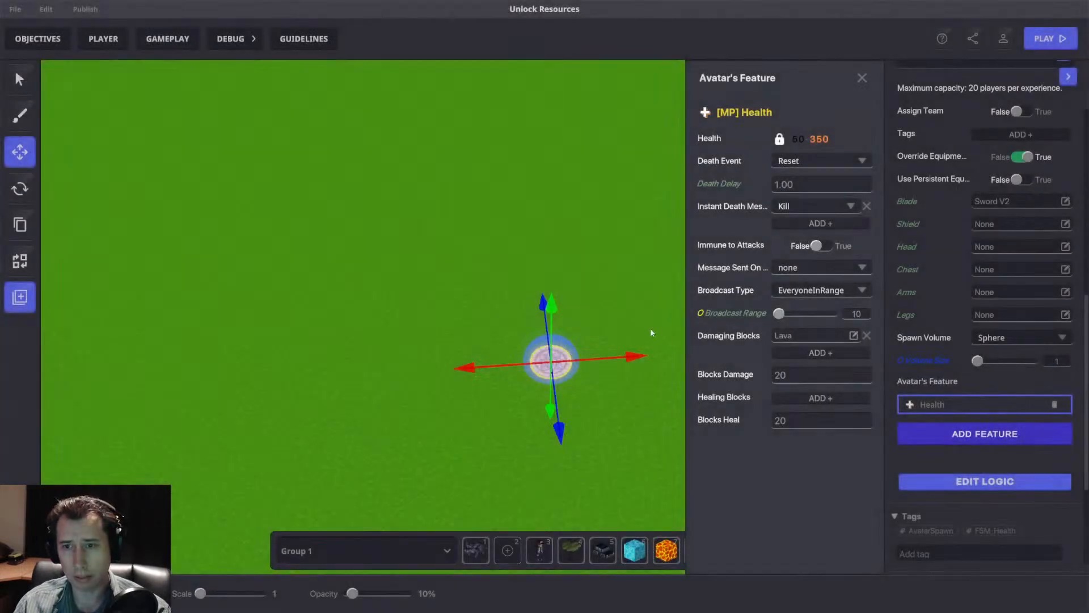
Try a Blocks Damage value of 200 in the Health feature, and return it to 20.
left_click(818, 373)
type("200")
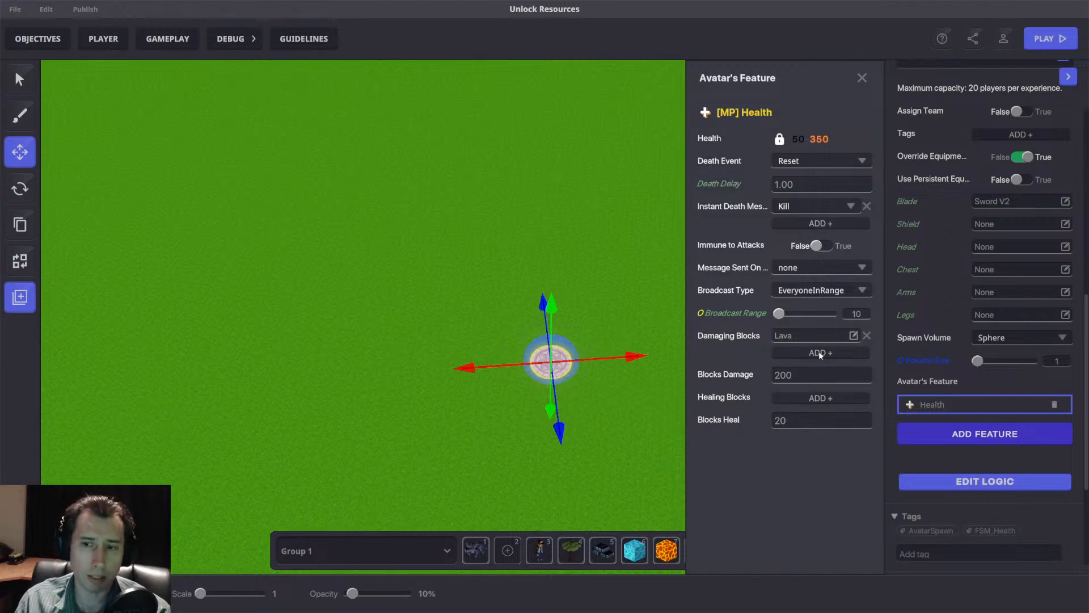
double_click(799, 377)
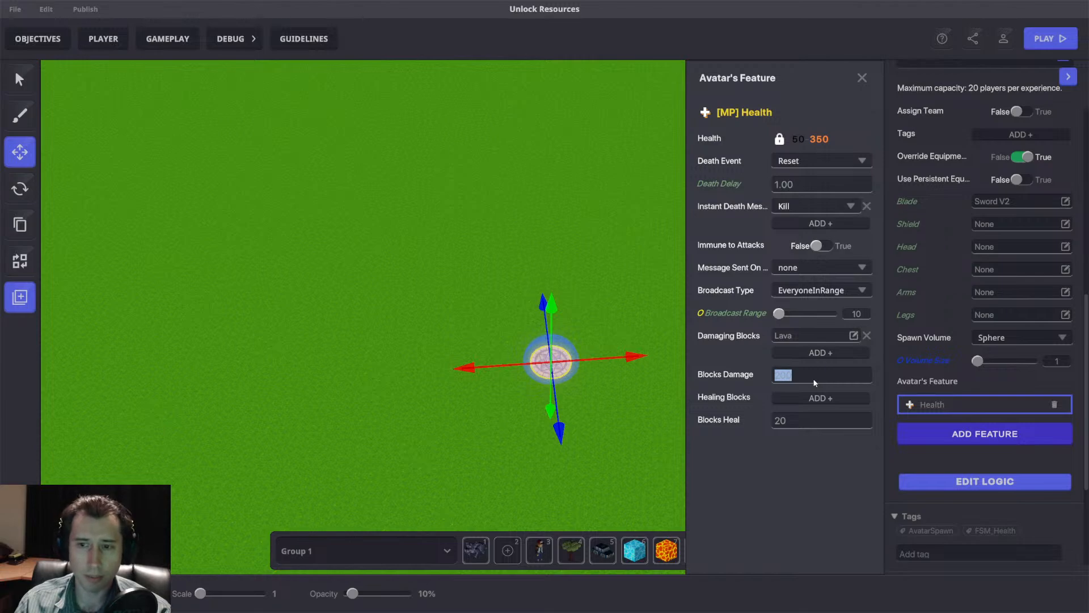
type("20")
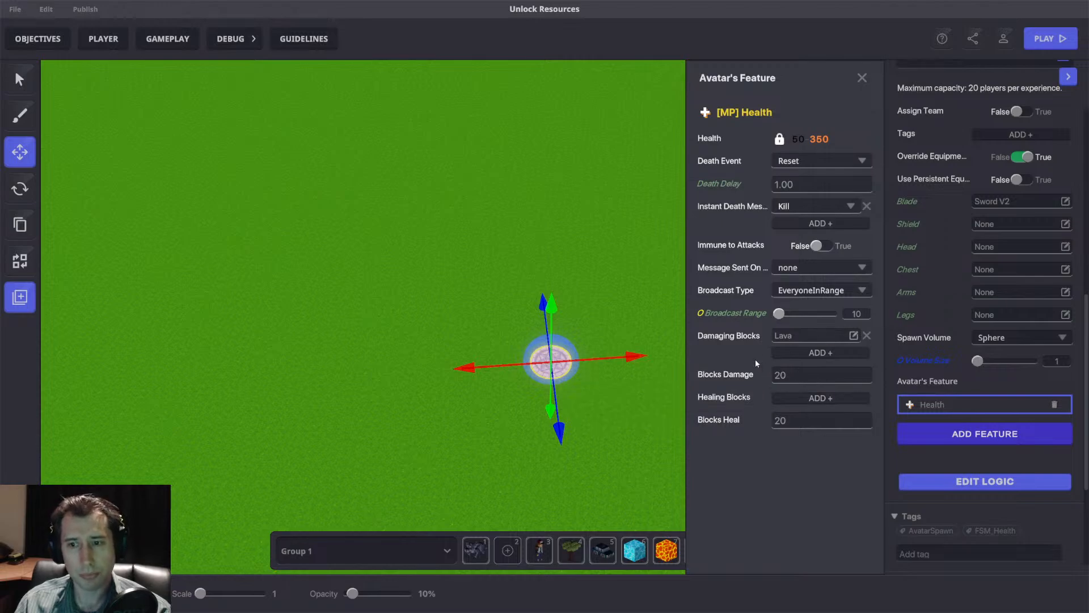
Add the Cobblestone with grass block as a healing block in the Health feature, close the feature settings and deselect the spawner.
left_click(797, 397)
left_click(796, 397)
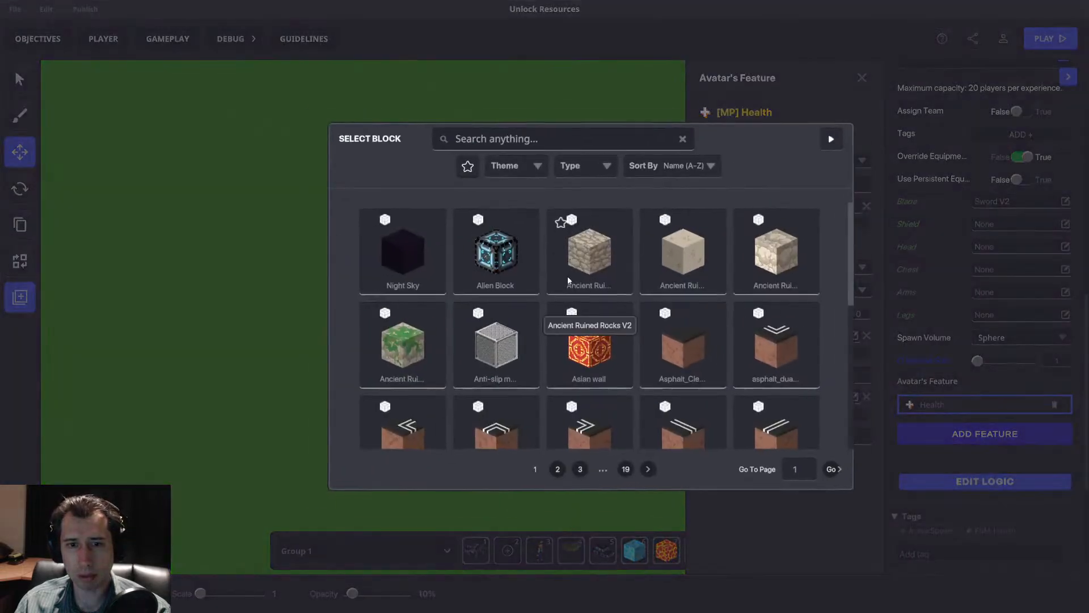
type("grass")
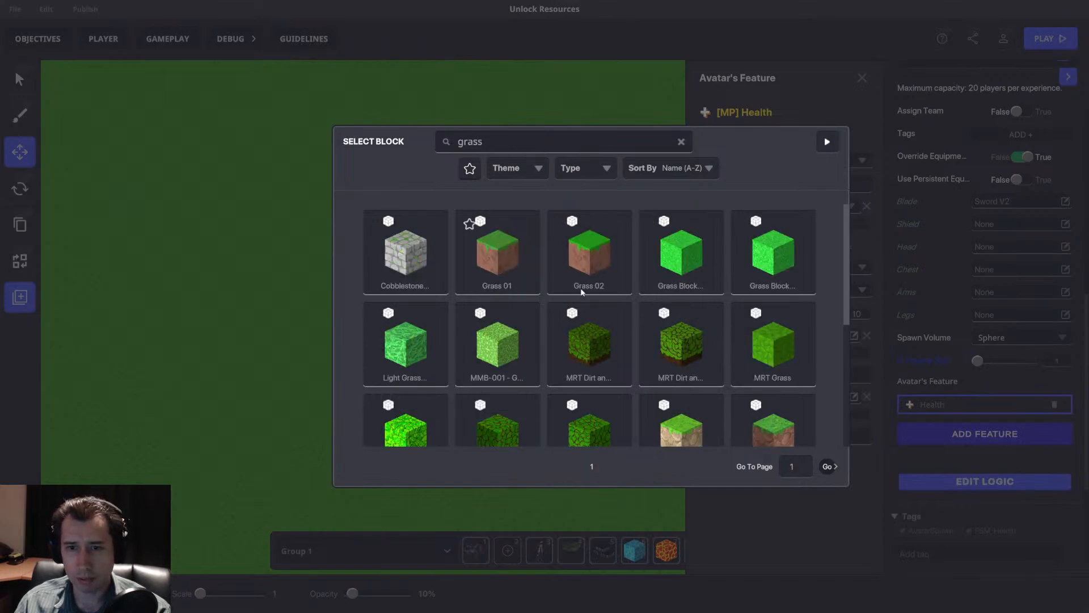
left_click(379, 226)
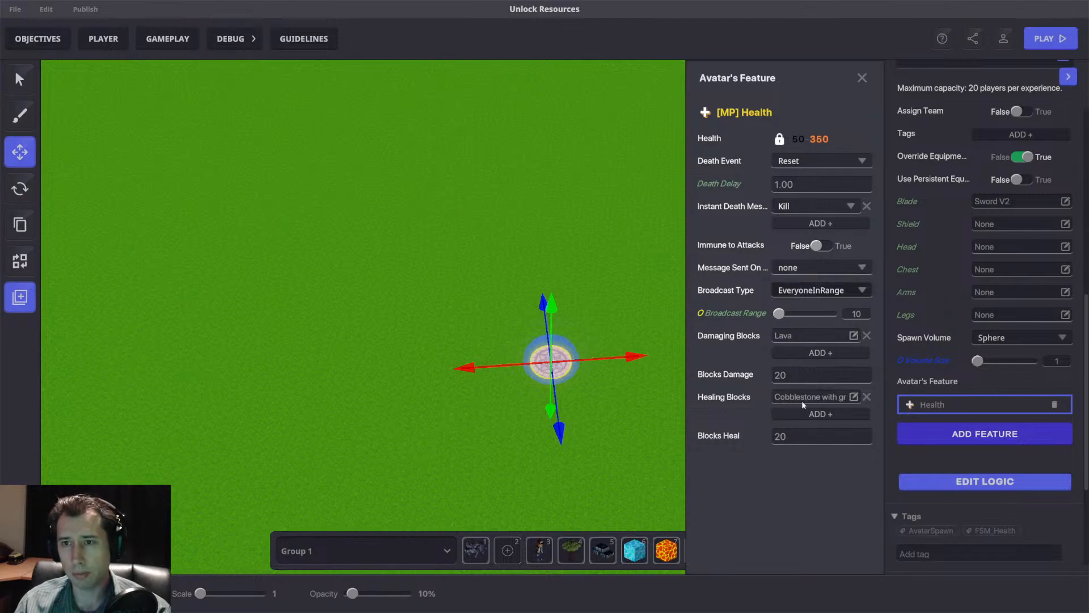
left_click(861, 77)
mouse_move(448, 236)
right_mouse_down()
mouse_move(429, 269)
mouse_move(447, 265)
mouse_move(433, 231)
right_mouse_up()
scroll(550, 229, "up", 5)
left_click(576, 307)
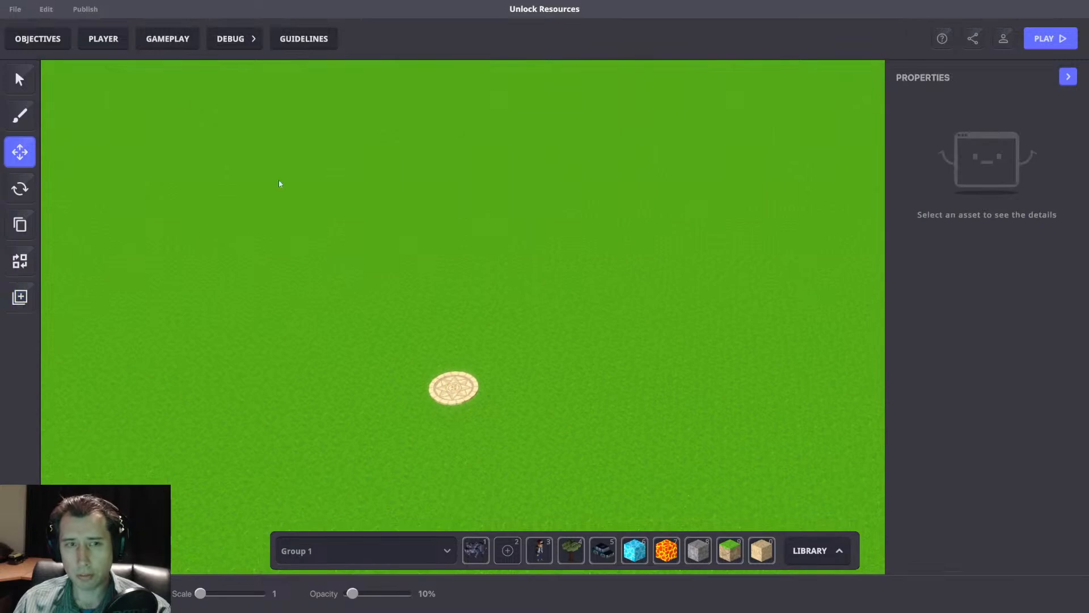
Start a new variable of type Number (Int) in the gameplay's game rules.
left_click(168, 39)
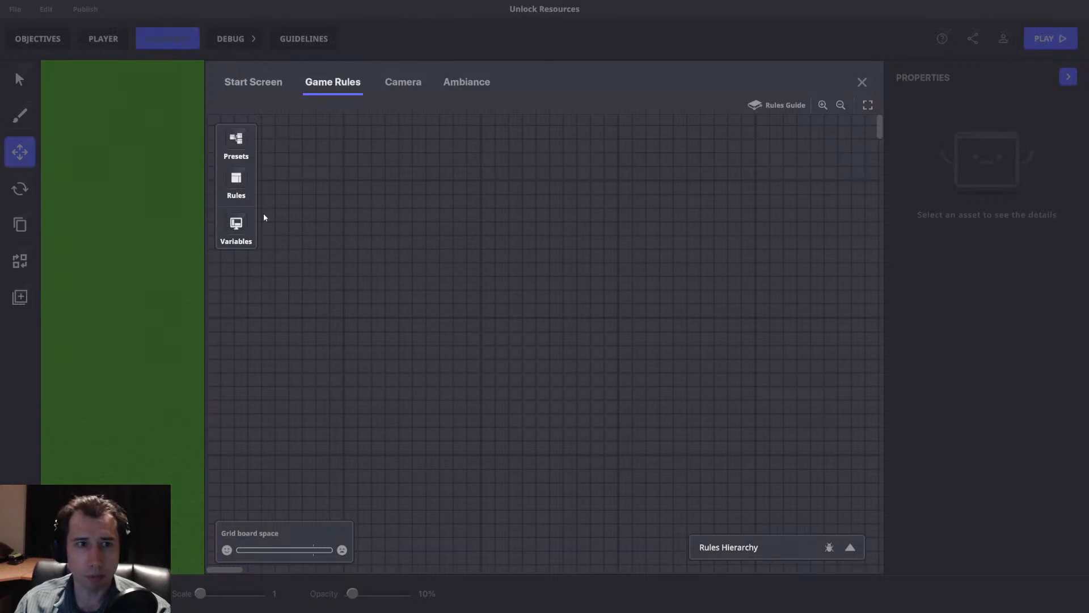
left_click(236, 225)
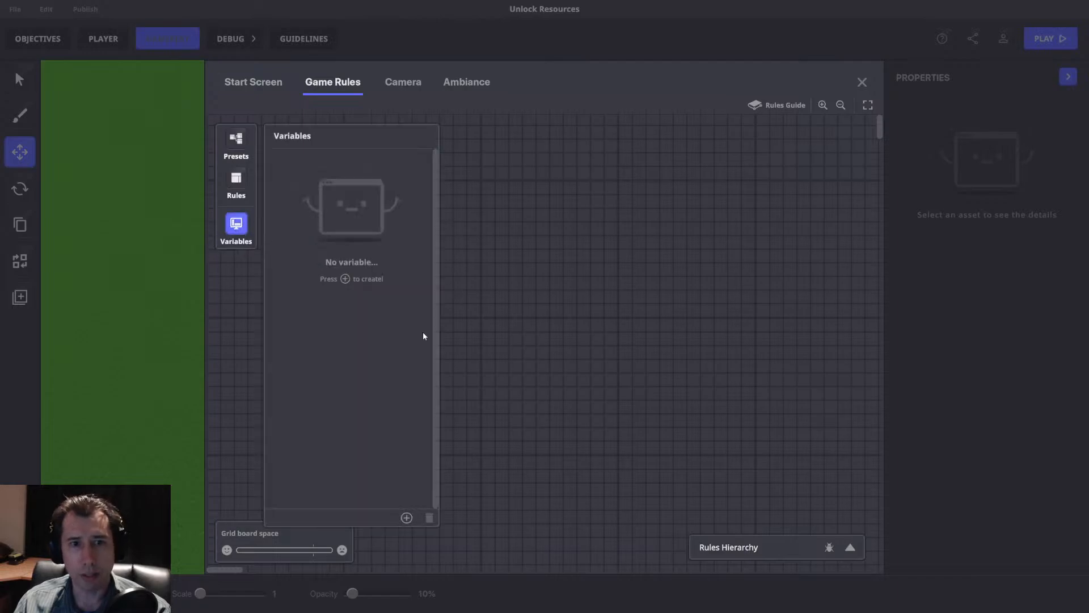
left_click(407, 518)
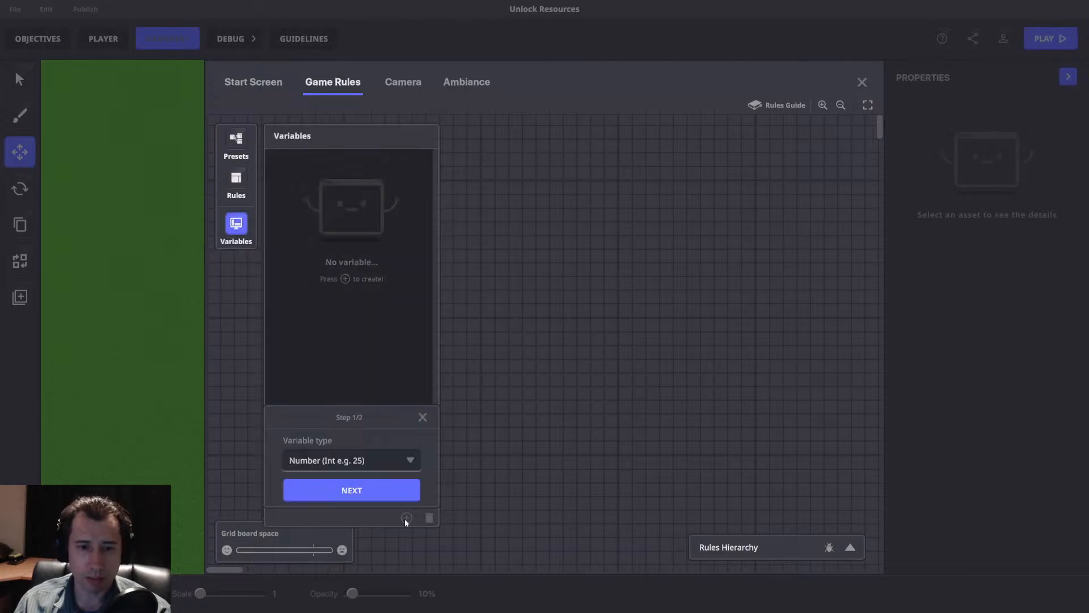
left_click(340, 461)
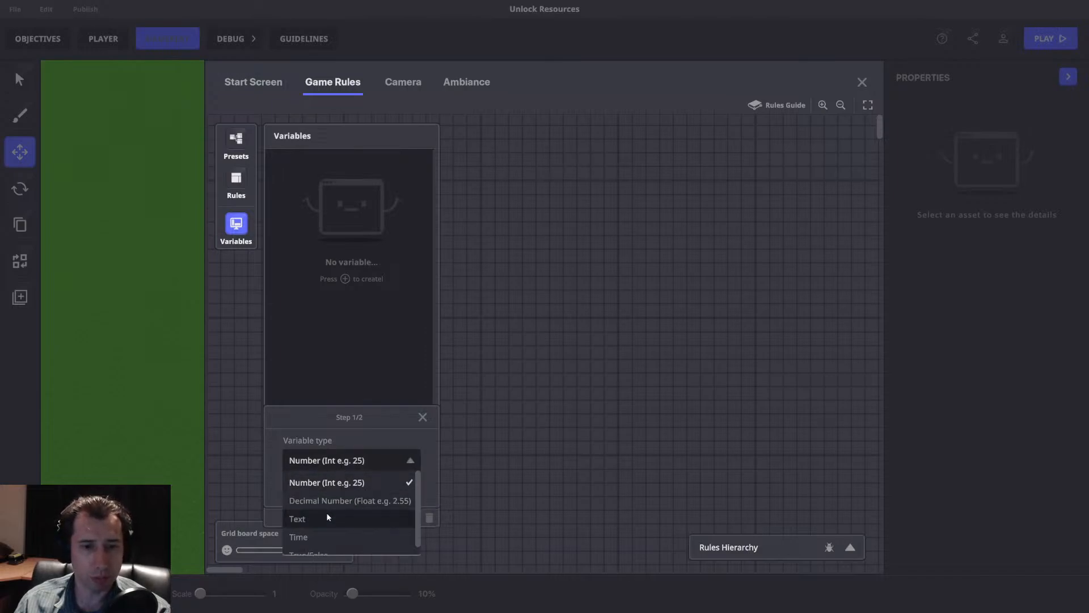
scroll(366, 518, "down", 1)
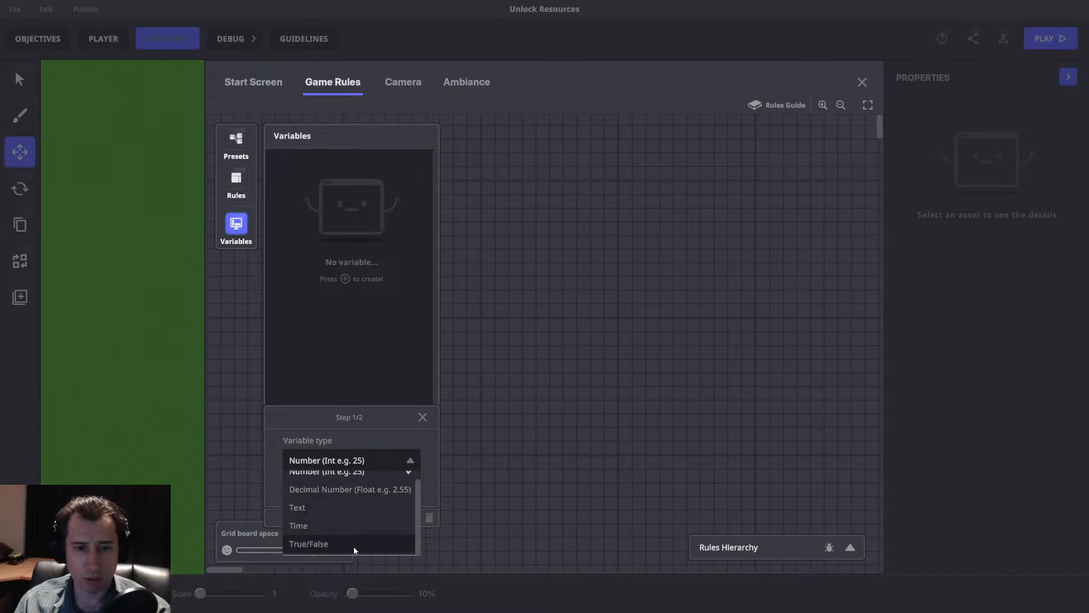
scroll(338, 522, "up", 1)
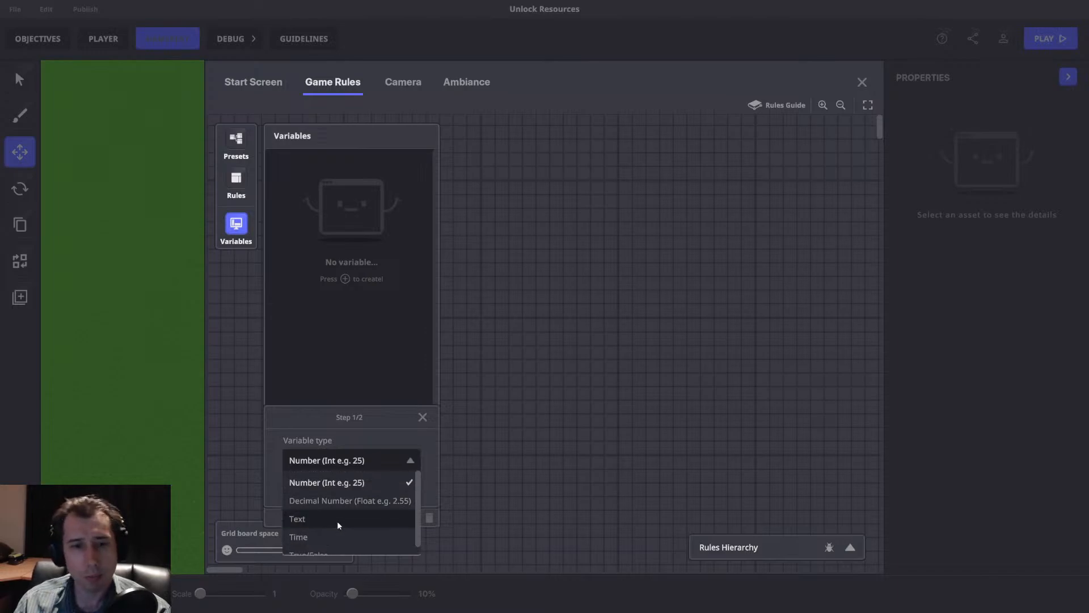
left_click(343, 482)
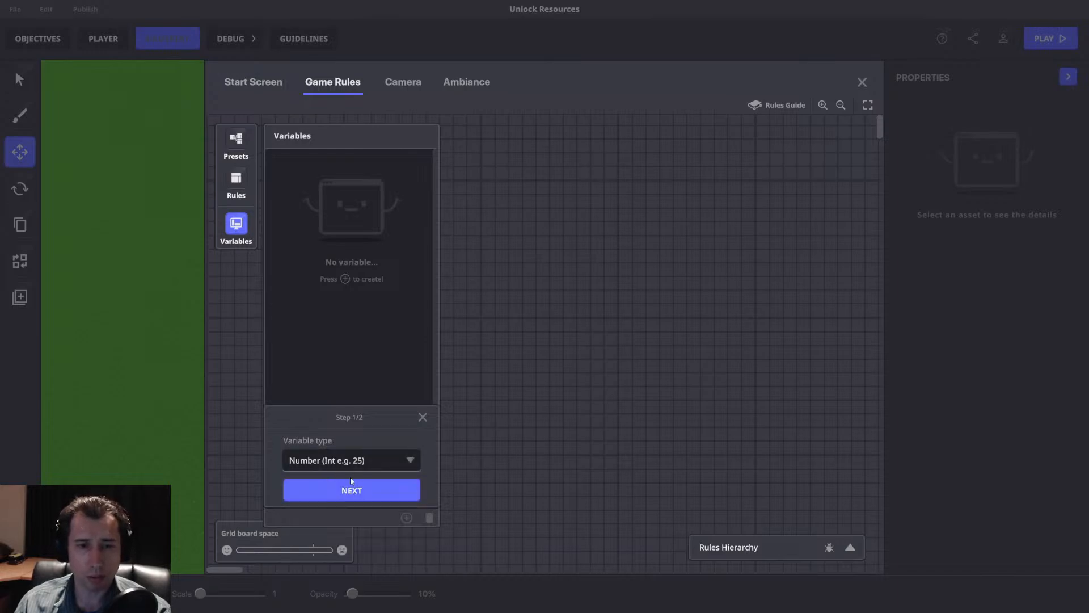
left_click(376, 490)
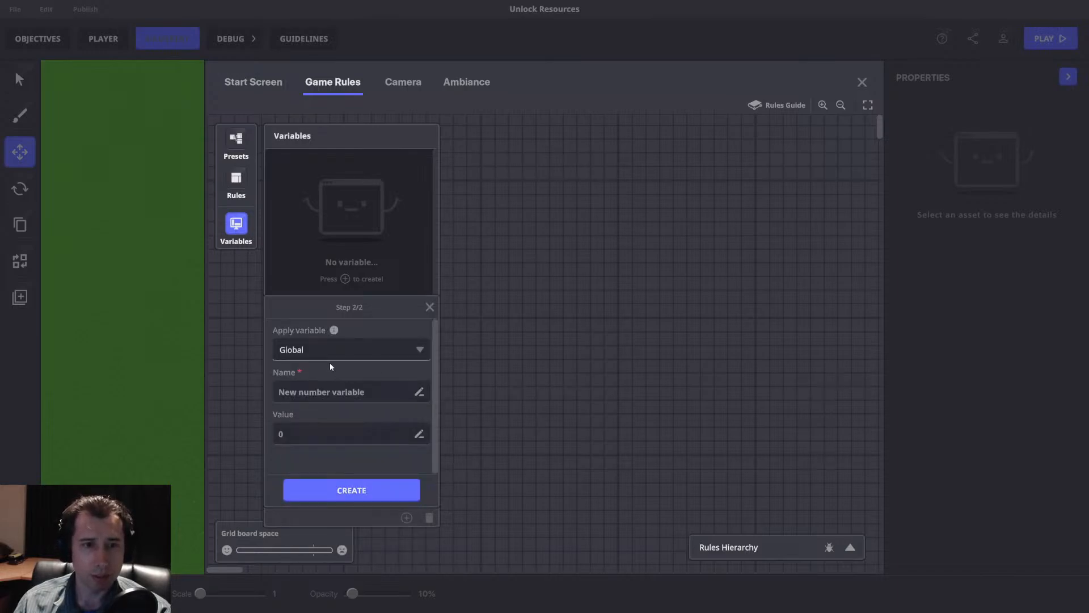
Try the Local scope for the new number variable, and return it to Global.
left_click(402, 354)
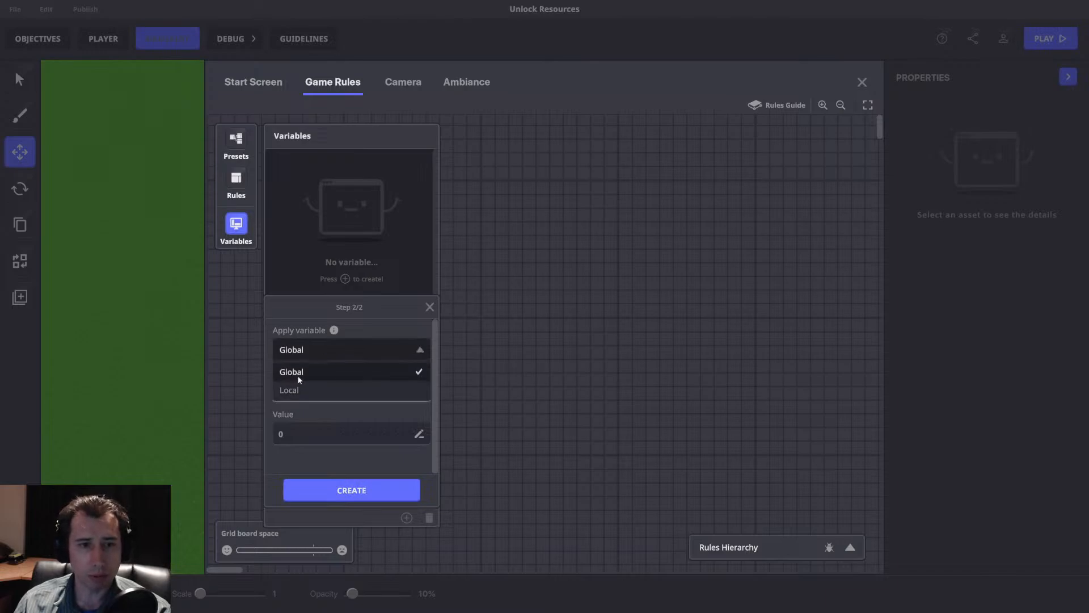
left_click(297, 373)
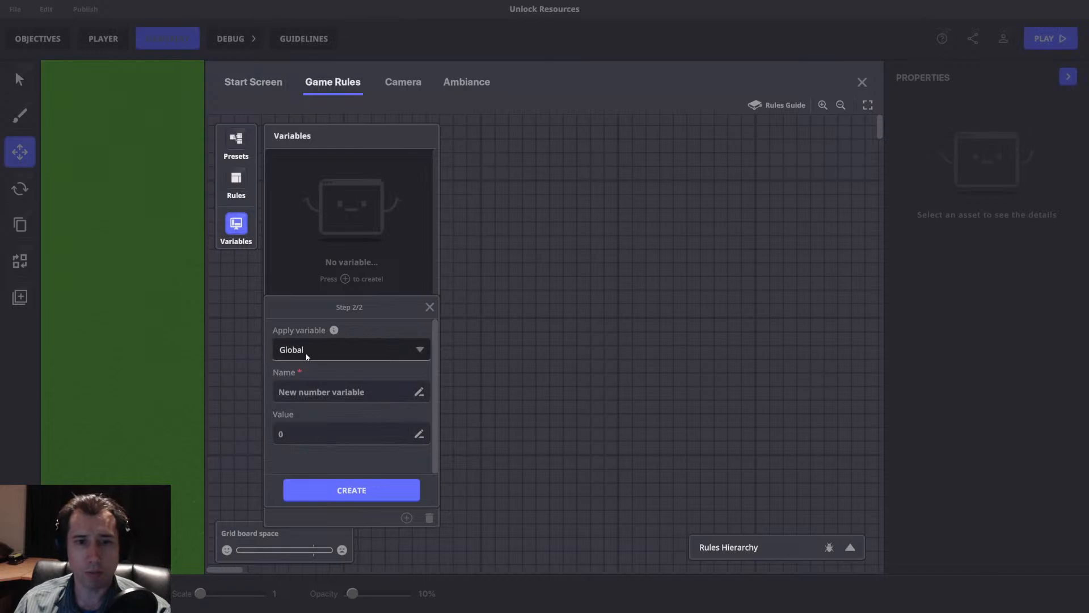
left_click(366, 346)
left_click(295, 390)
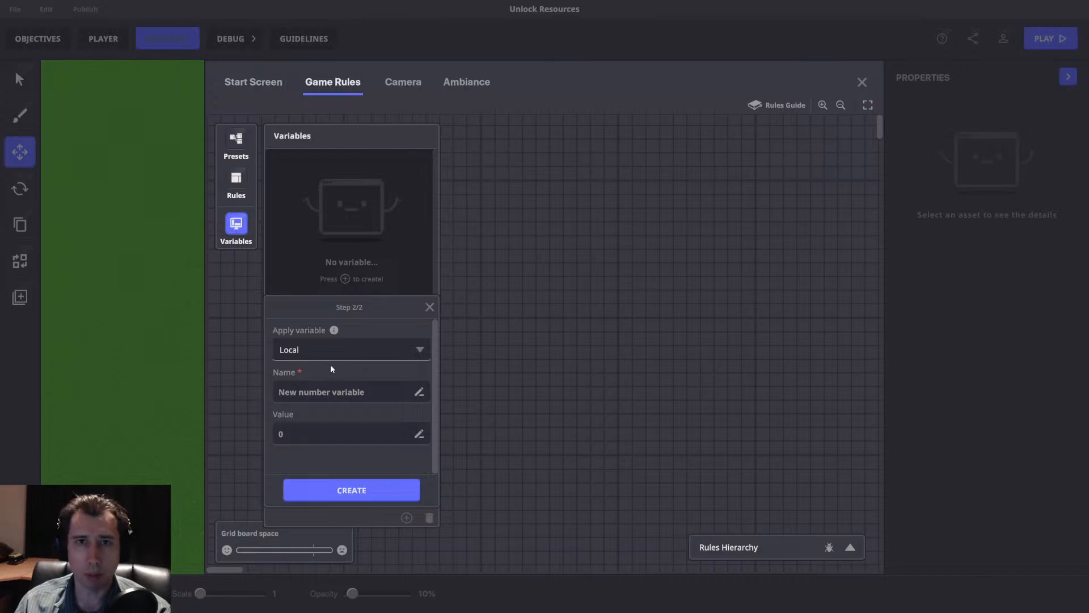
left_click(398, 348)
left_click(321, 372)
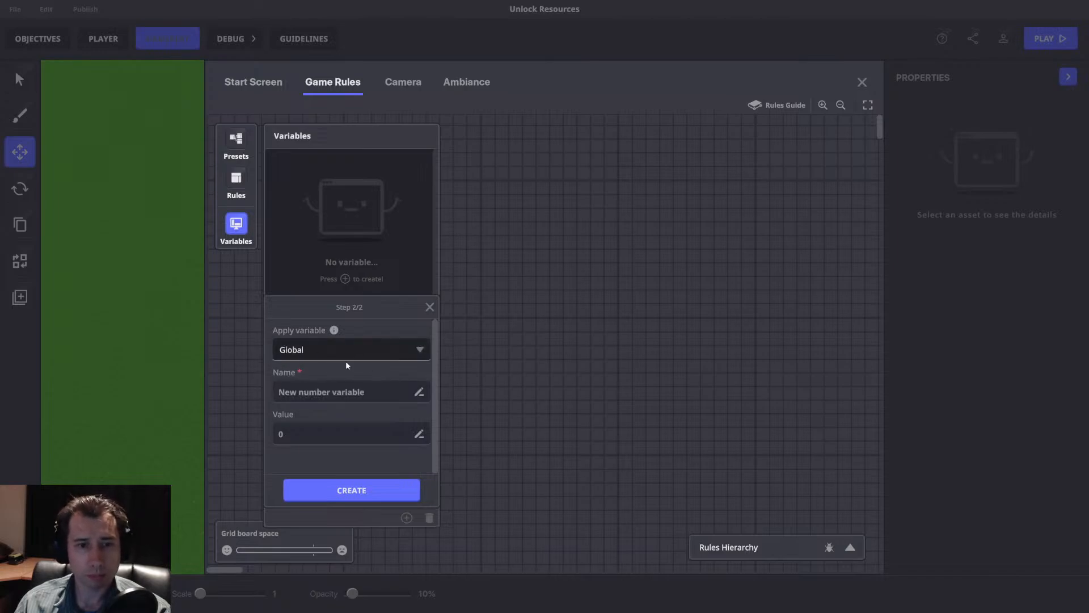
Name the global number variable Gold and create it.
left_click(370, 392)
type("Global")
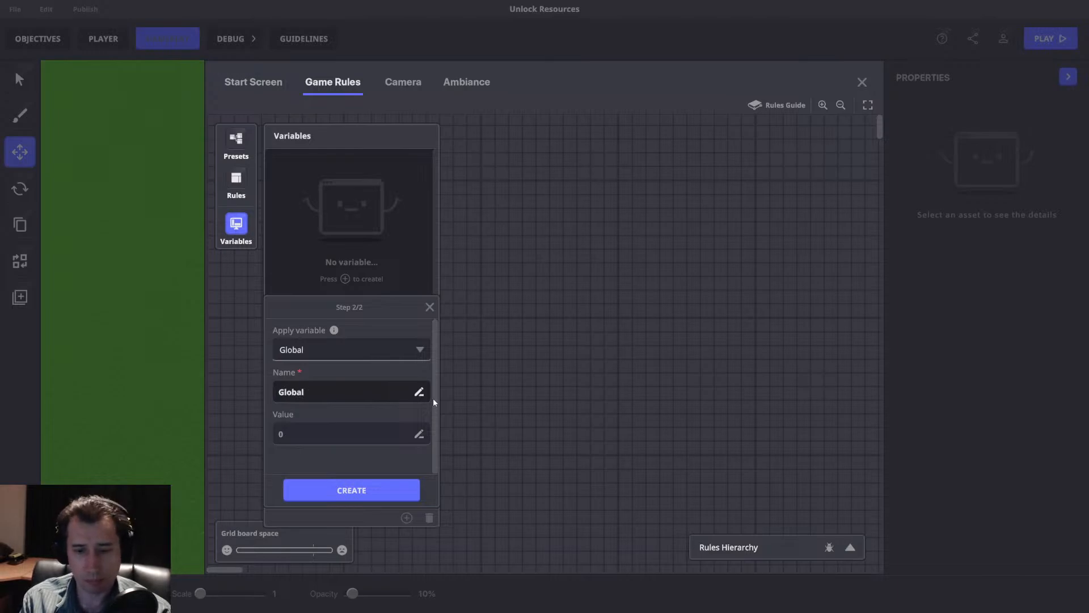
key("BackSpace")
key("BackSpace")
key("BackSpace")
key("BackSpace")
key("BackSpace")
key("BackSpace")
type("Gold")
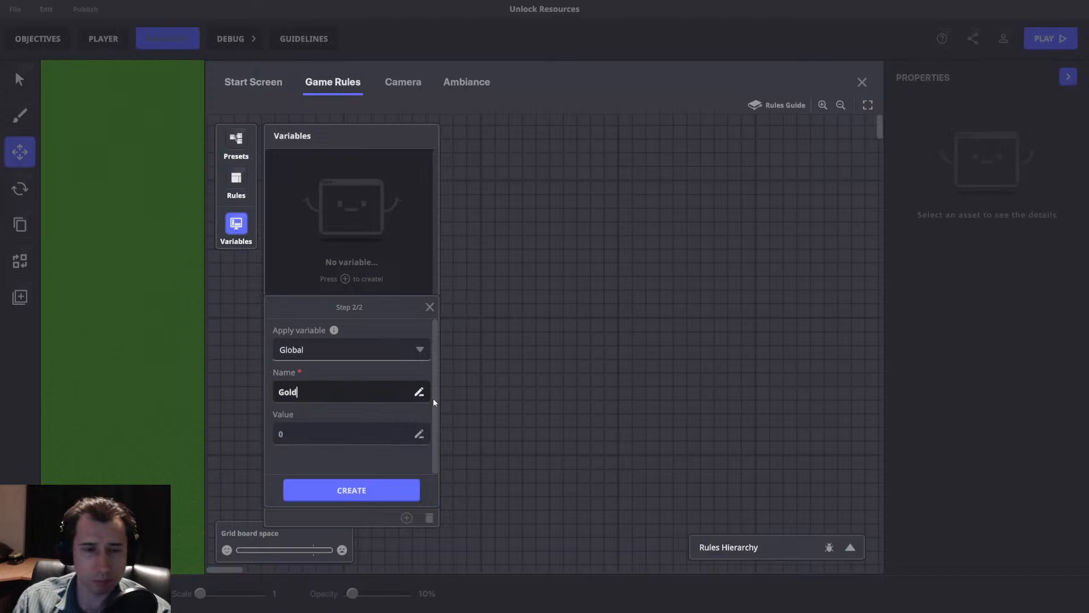
left_click(361, 491)
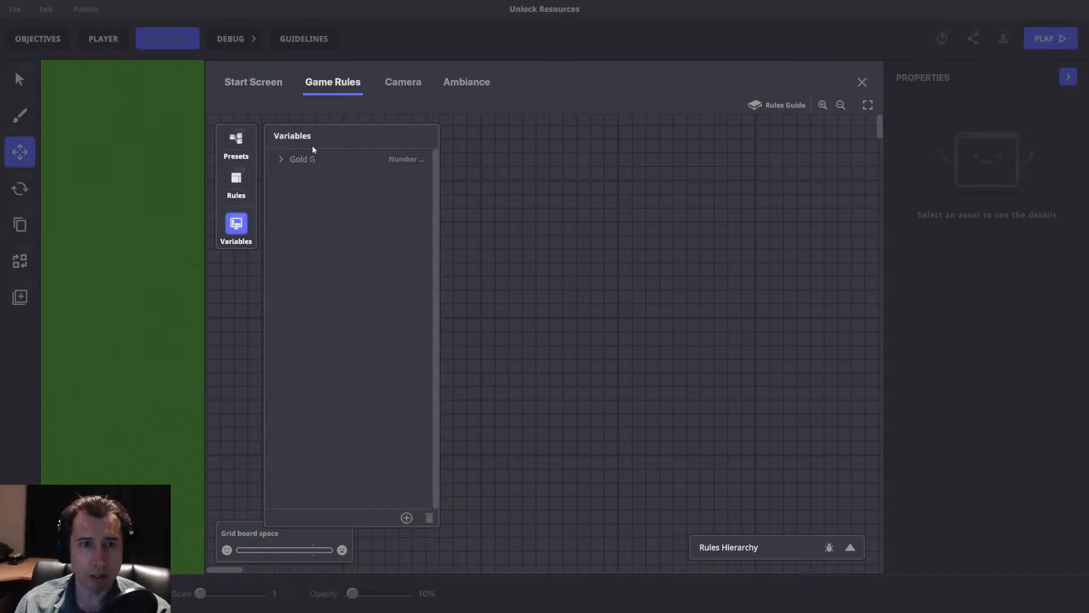
Add an OnPlayerJoin event rule and a HUD game screen rule to a new ruleset.
left_click(238, 225)
left_click(236, 178)
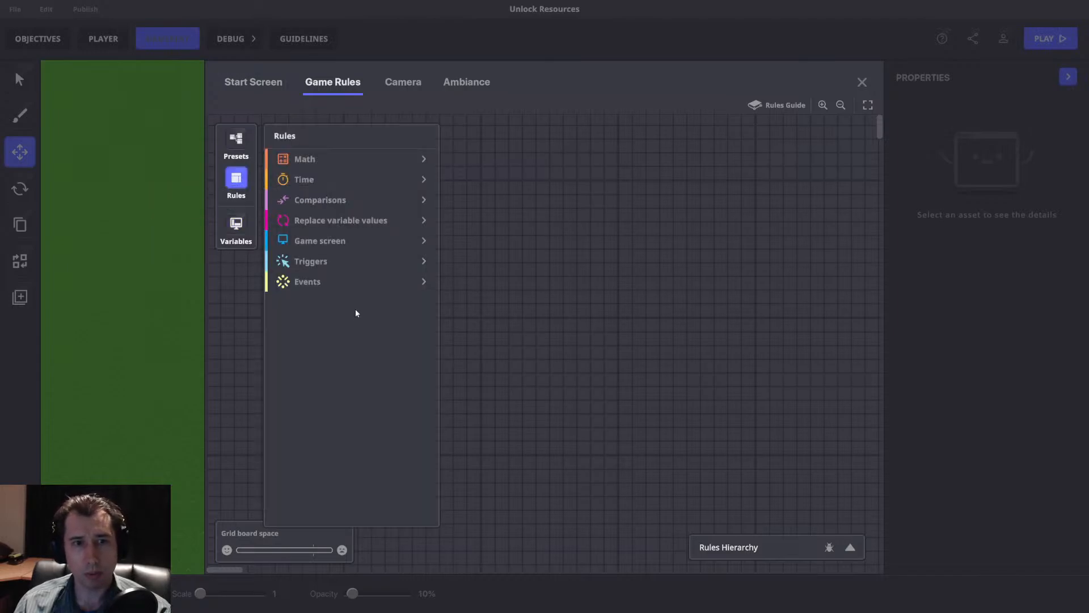
left_click(315, 283)
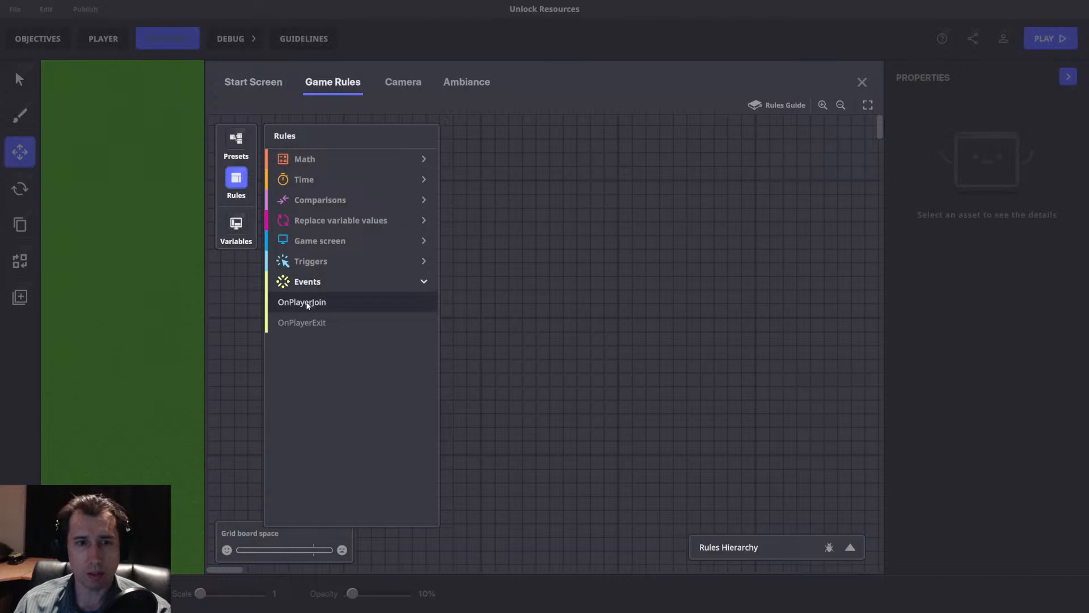
left_click(306, 304)
left_click(321, 245)
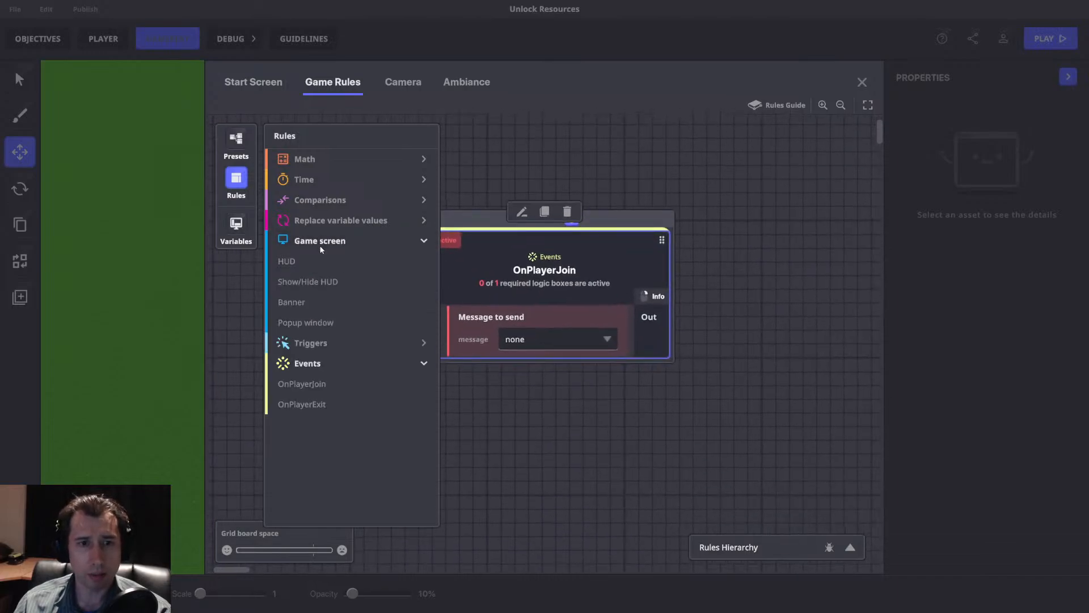
left_click(300, 261)
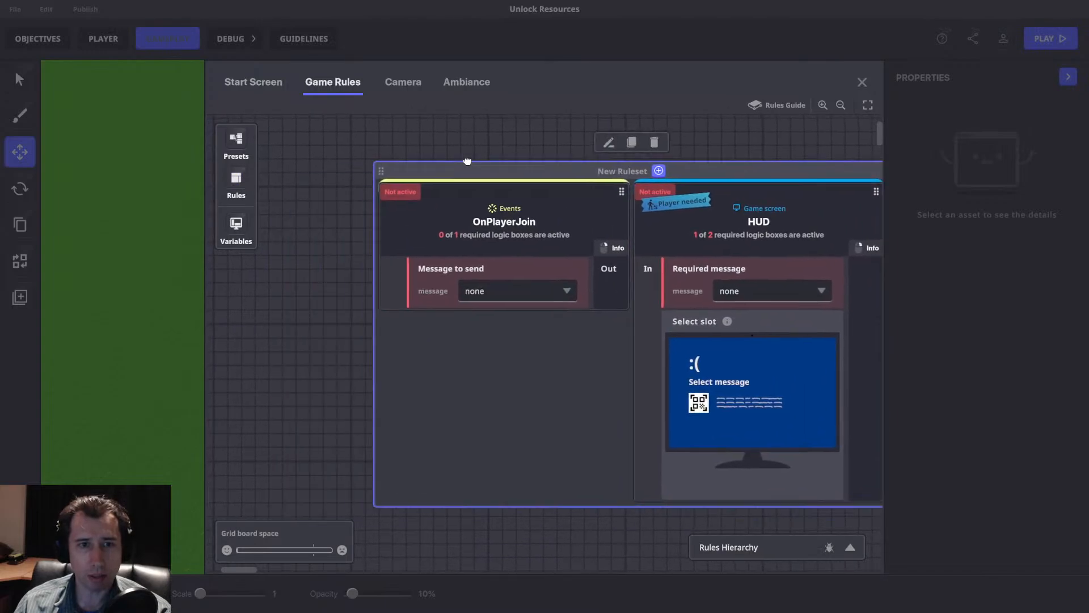
Create the message HUD in the OnPlayerJoin rule and use it as the HUD rule's required message.
left_click(480, 278)
type("HUD")
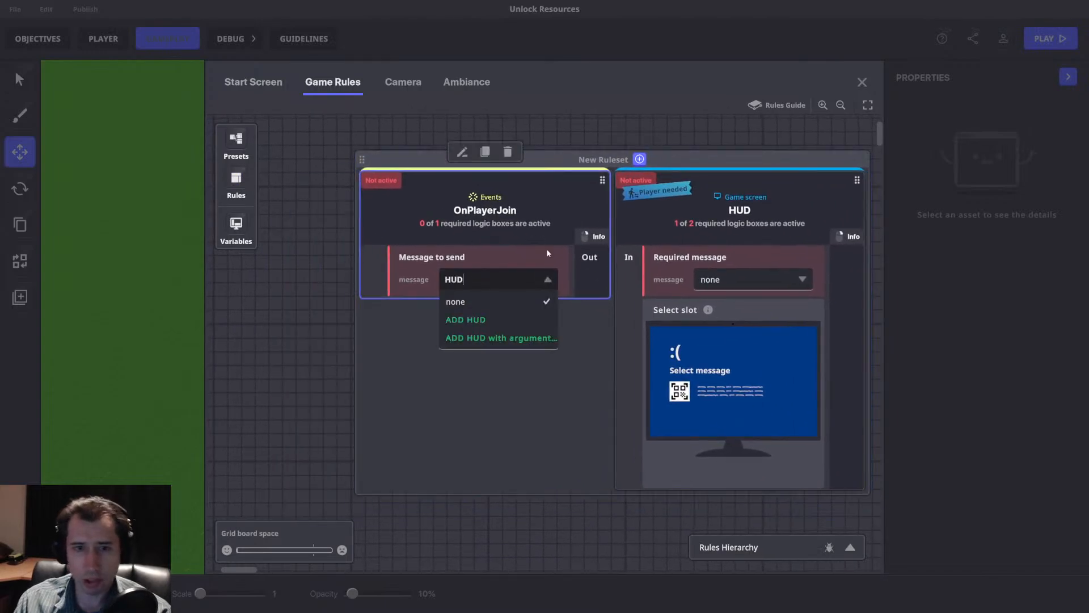
left_click(457, 318)
left_click(748, 279)
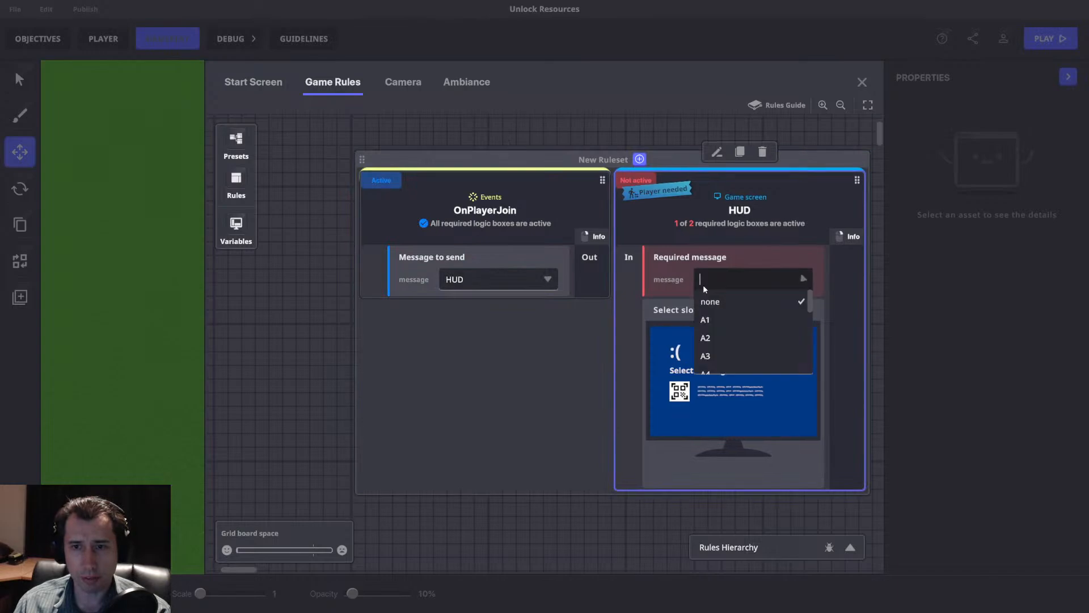
type("HUD")
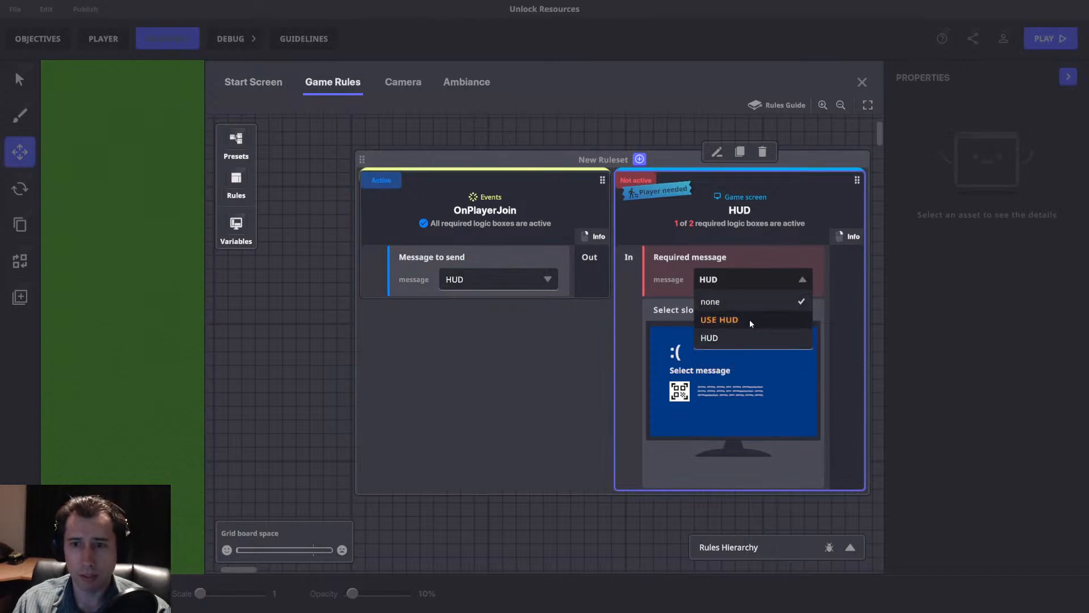
left_click(750, 318)
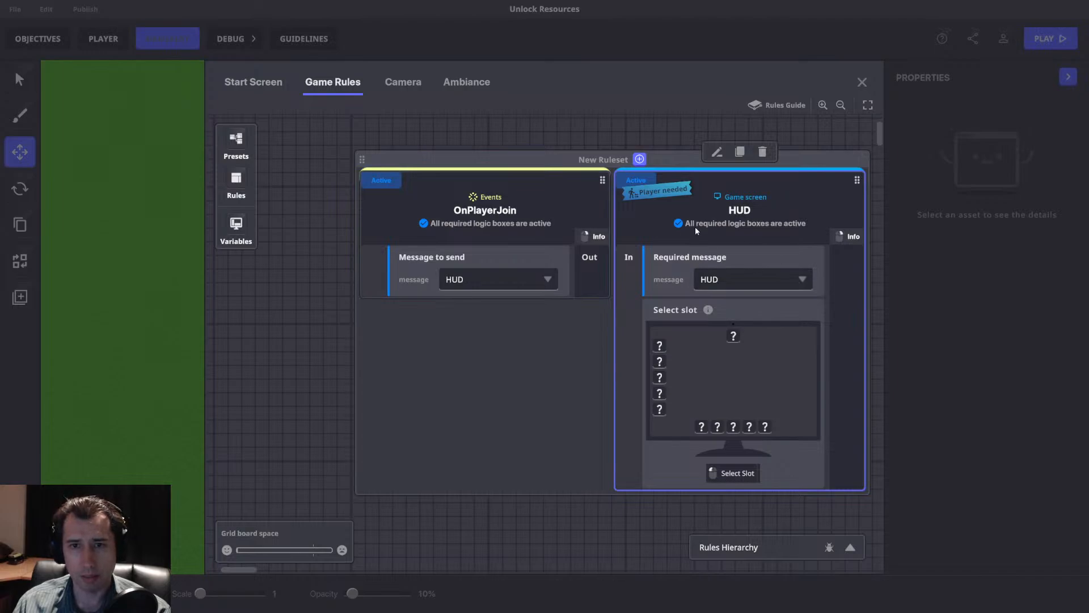
Put the HUD's top centre slot in edit mode, assign the Gold variable to it and name it Gold.
left_click(733, 335)
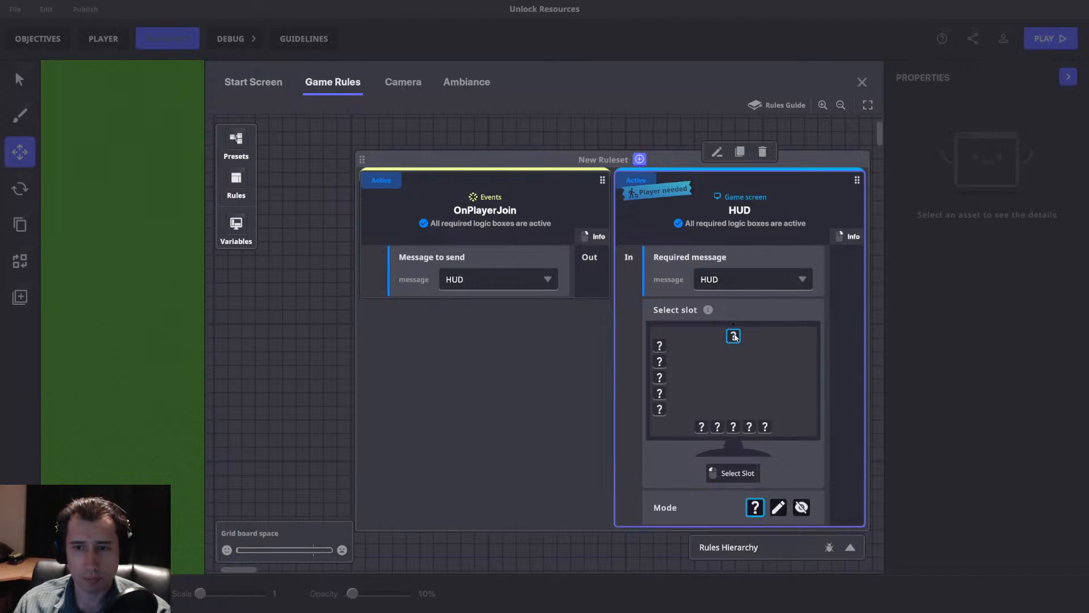
left_click(778, 507)
left_click(760, 475)
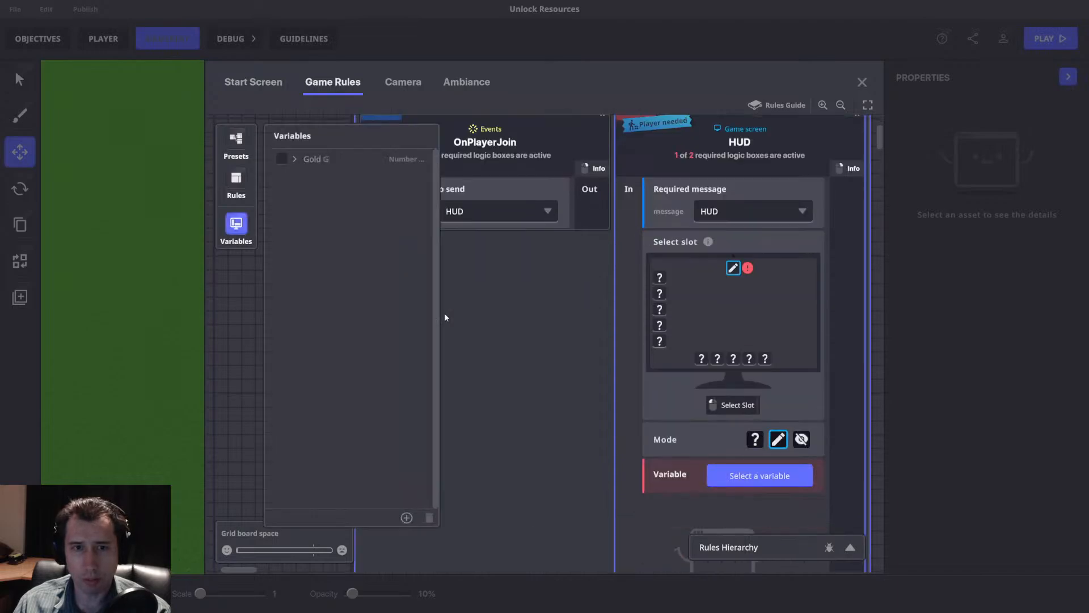
left_click(278, 160)
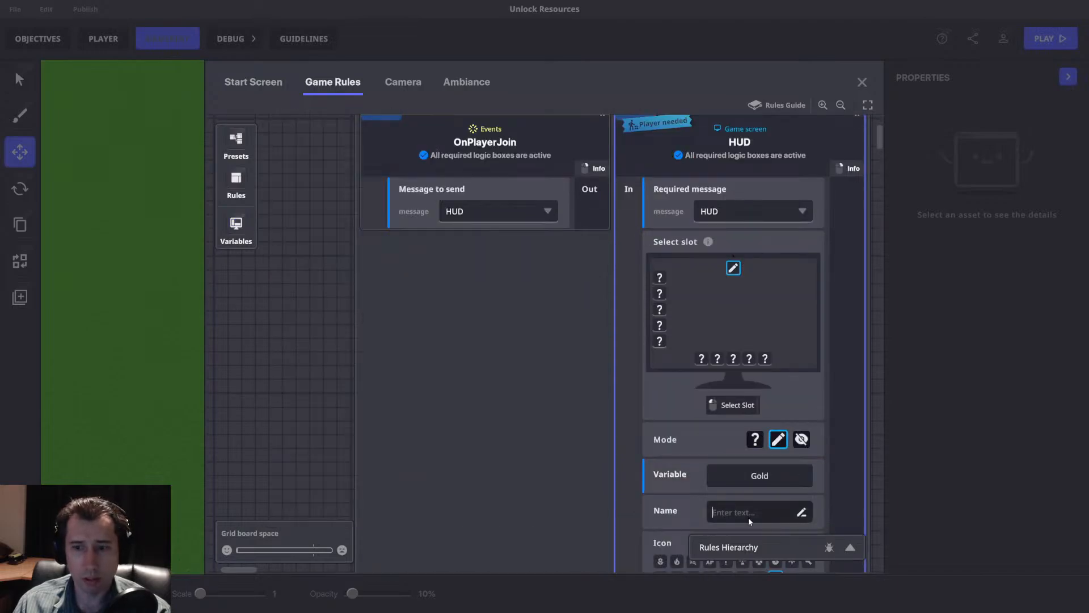
type("Gold")
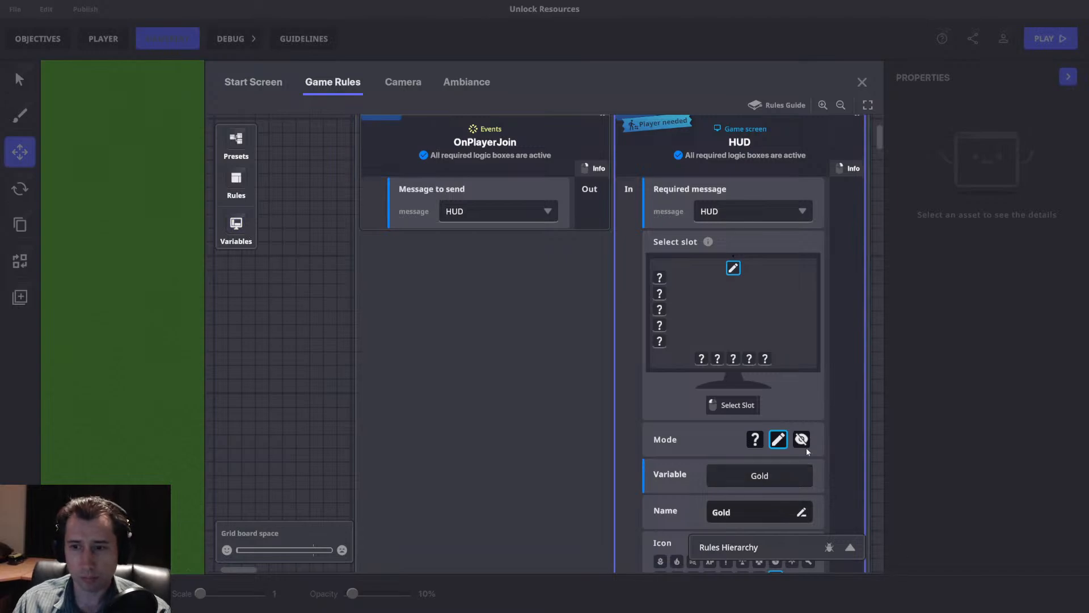
Try the hidden mode on the HUD slot, and restore edit mode with the Gold variable and the name Gold.
left_click(801, 439)
left_click(778, 439)
left_click(759, 475)
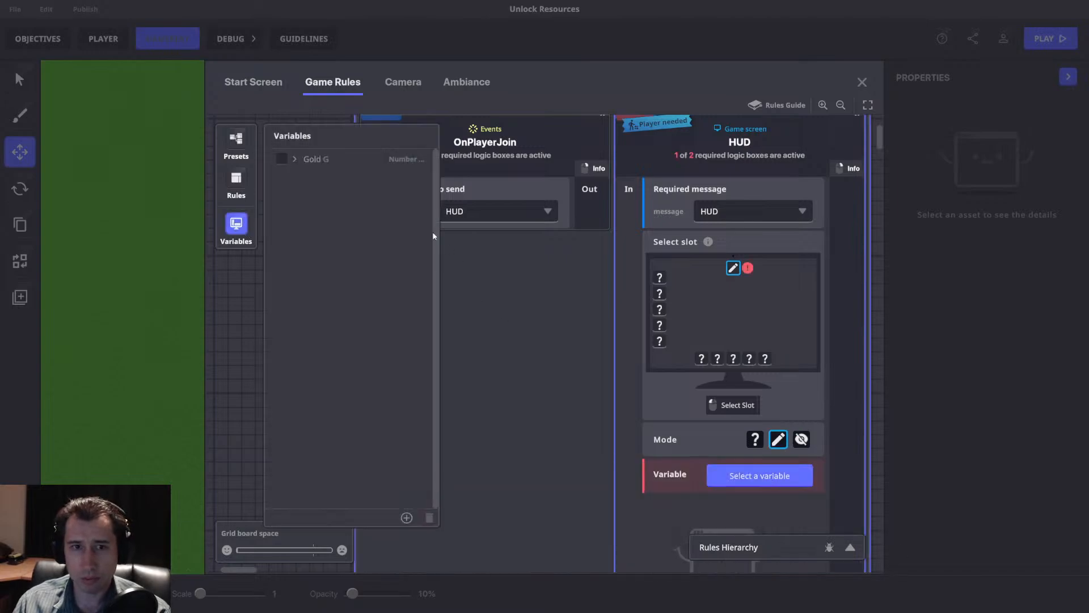
left_click(279, 160)
type("ld")
Choose size M and the money bag icon for the Gold HUD slot.
scroll(855, 444, "down", 3)
left_click(776, 440)
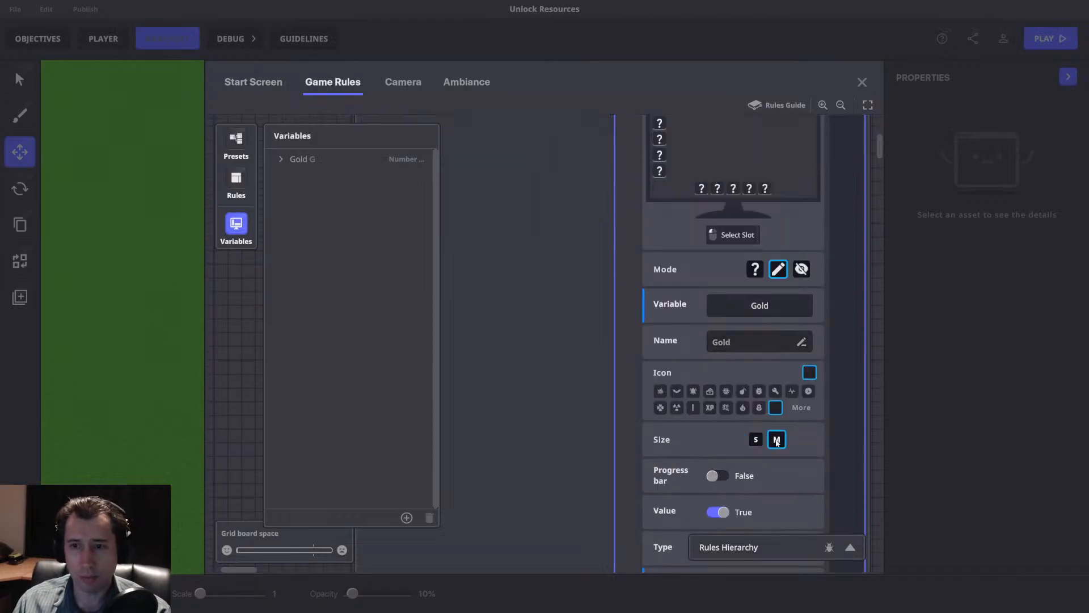
left_click(801, 408)
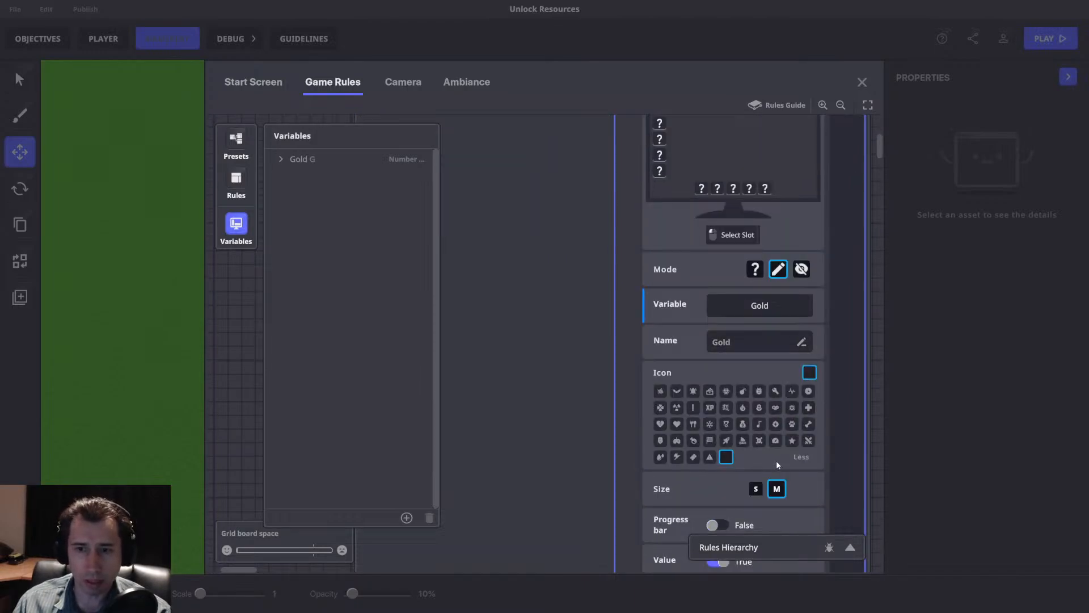
left_click(743, 424)
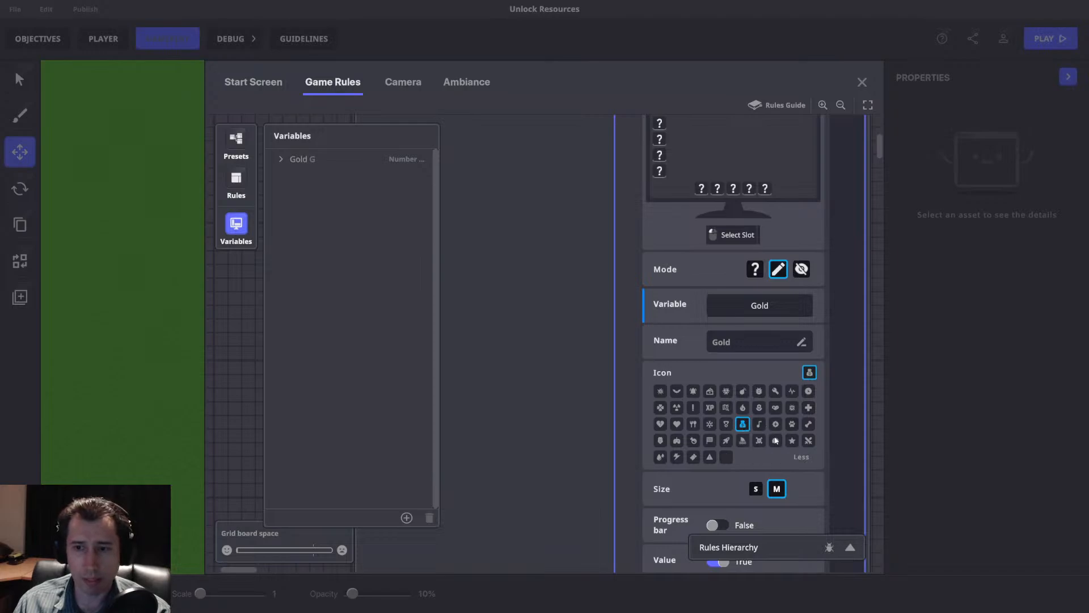
Examine the Gold slot's value display types, keeping Value-only, and try switching Value off before returning it to True.
scroll(848, 449, "down", 4)
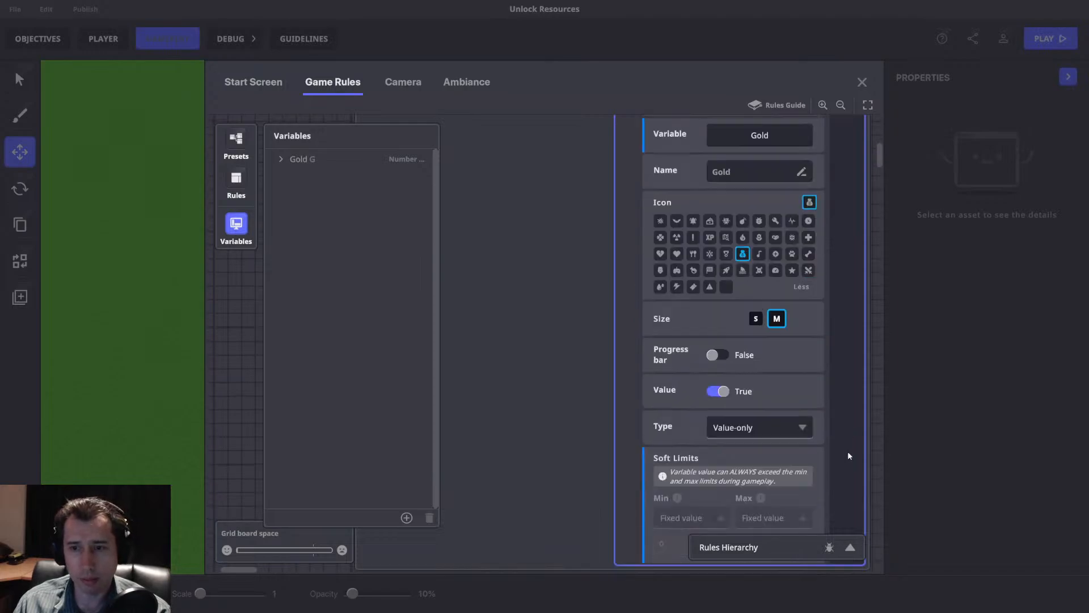
left_click(754, 393)
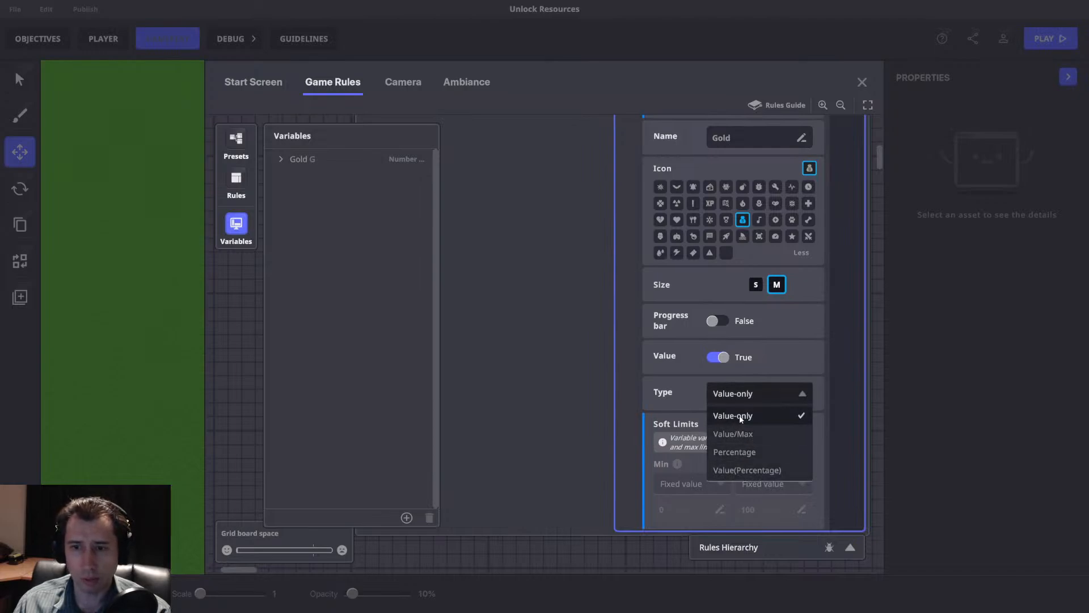
left_click(816, 417)
scroll(817, 423, "up", 1)
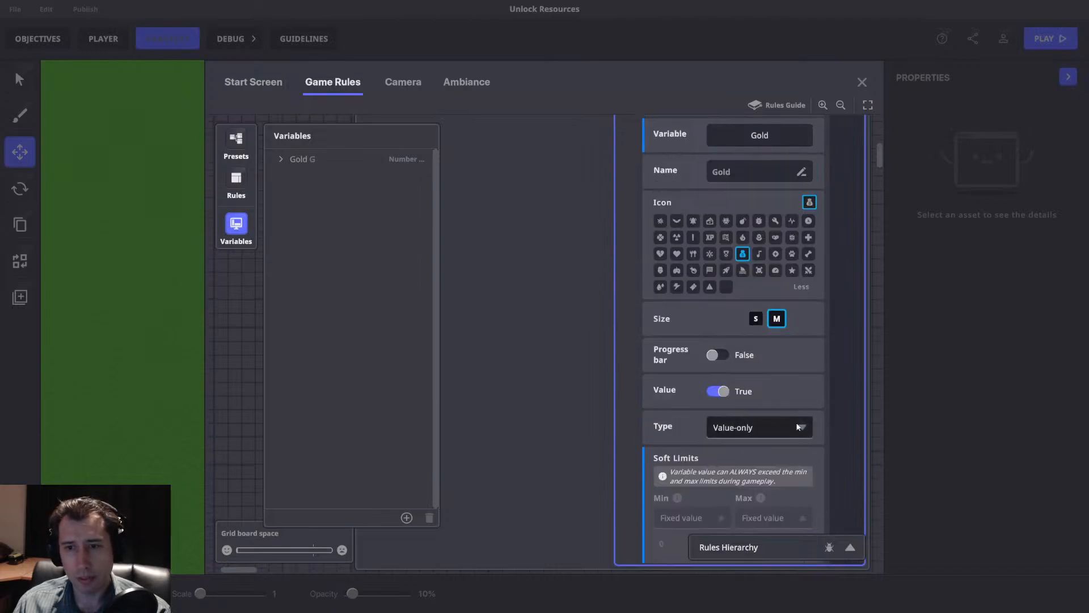
left_click(714, 392)
left_click(716, 392)
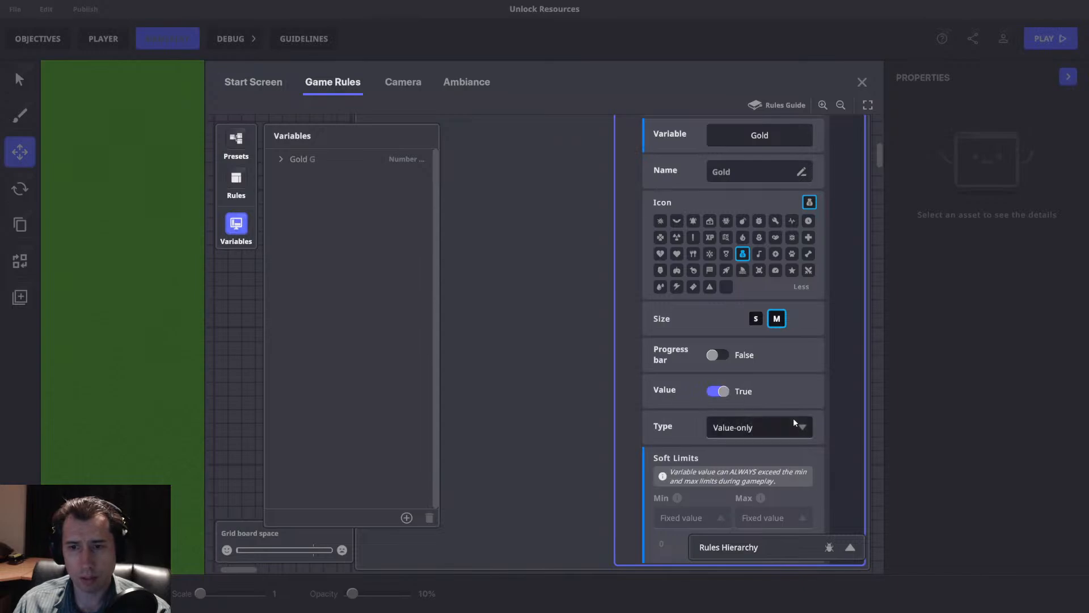
Try the Gold HUD slot's Progress bar option and return it to False.
scroll(793, 417, "up", 1)
left_click(732, 389)
left_click(727, 388)
left_click(726, 388)
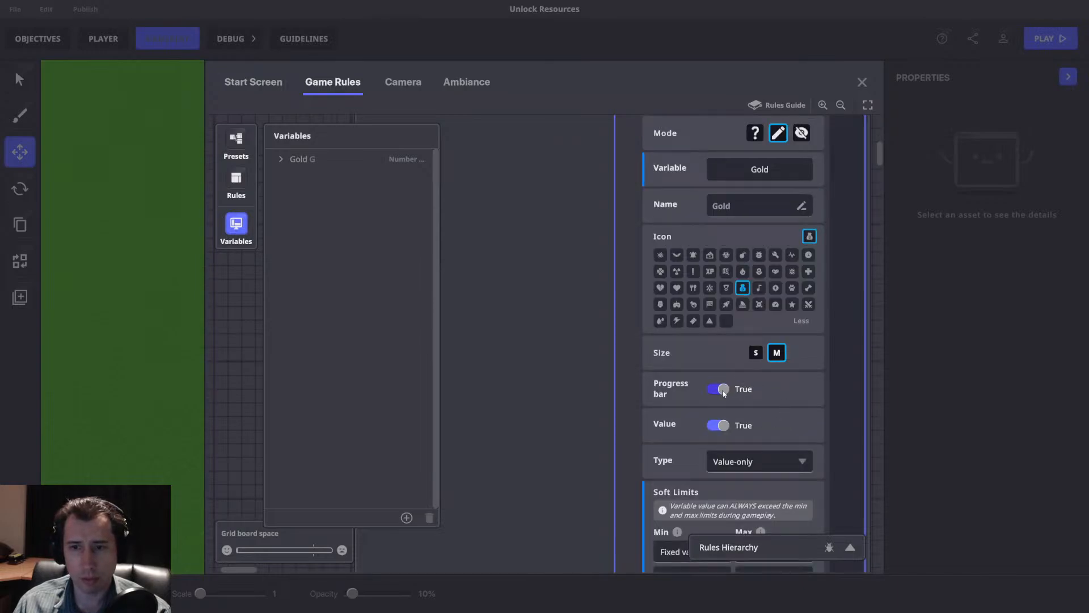
left_click(722, 390)
scroll(757, 390, "up", 5)
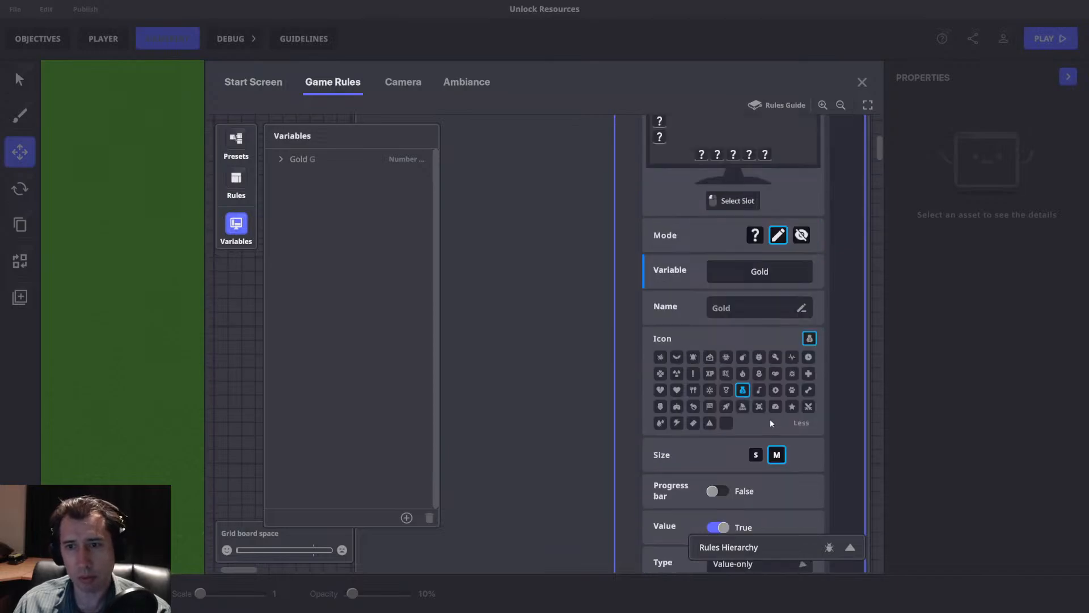
Rename the ruleset containing the OnPlayerJoin and HUD rules as HUD.
left_click_drag(635, 169, 673, 228)
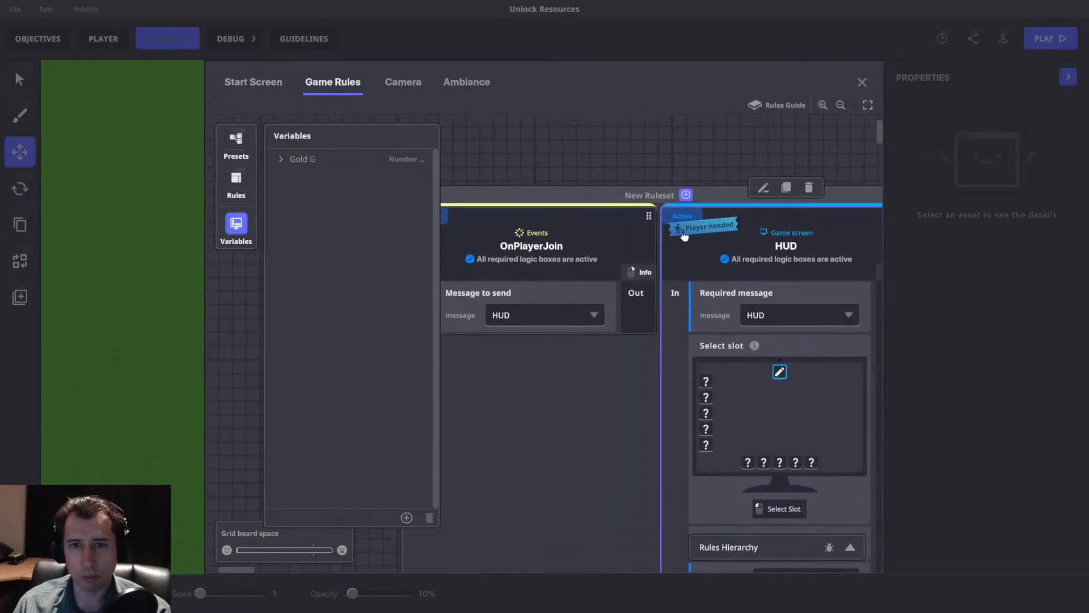
left_click(693, 244)
type("HUD")
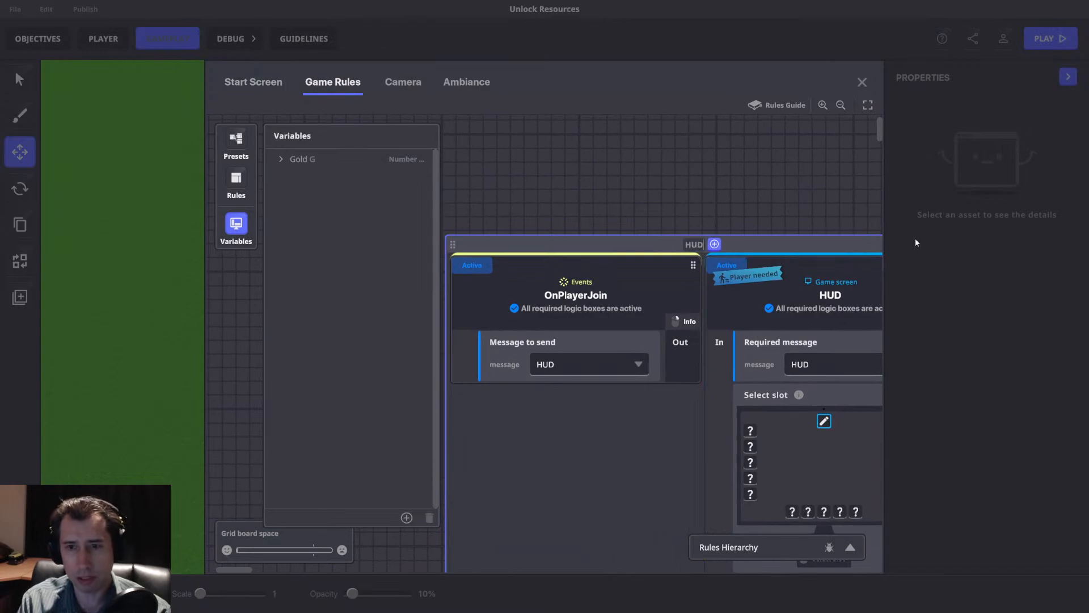
key("Return")
Locate the HUD ruleset through the Rules Hierarchy, and close the hierarchy, variables and game rules.
left_click(850, 547)
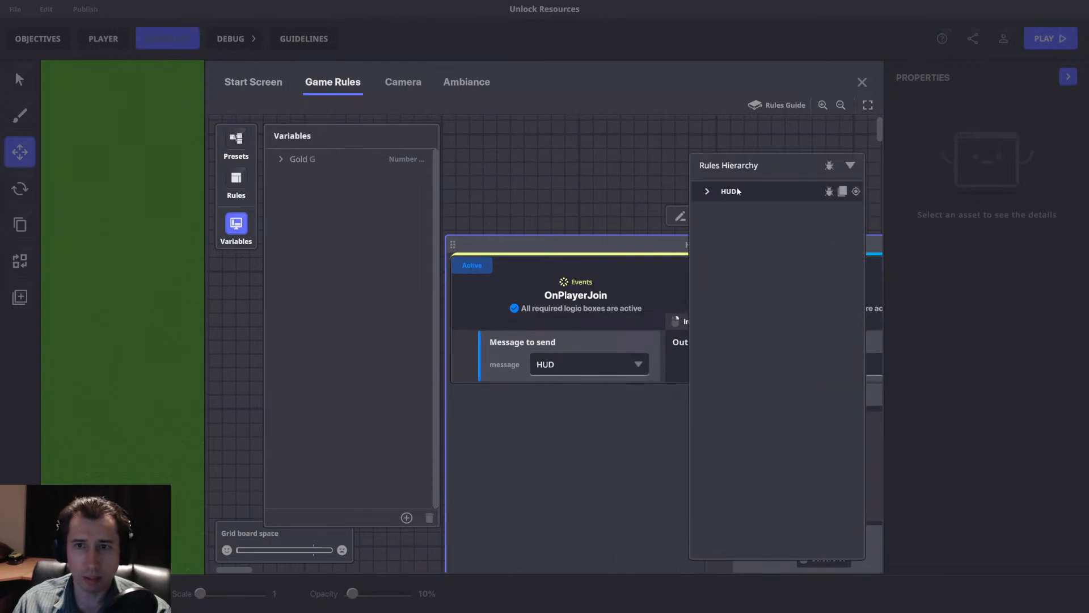
left_click(856, 191)
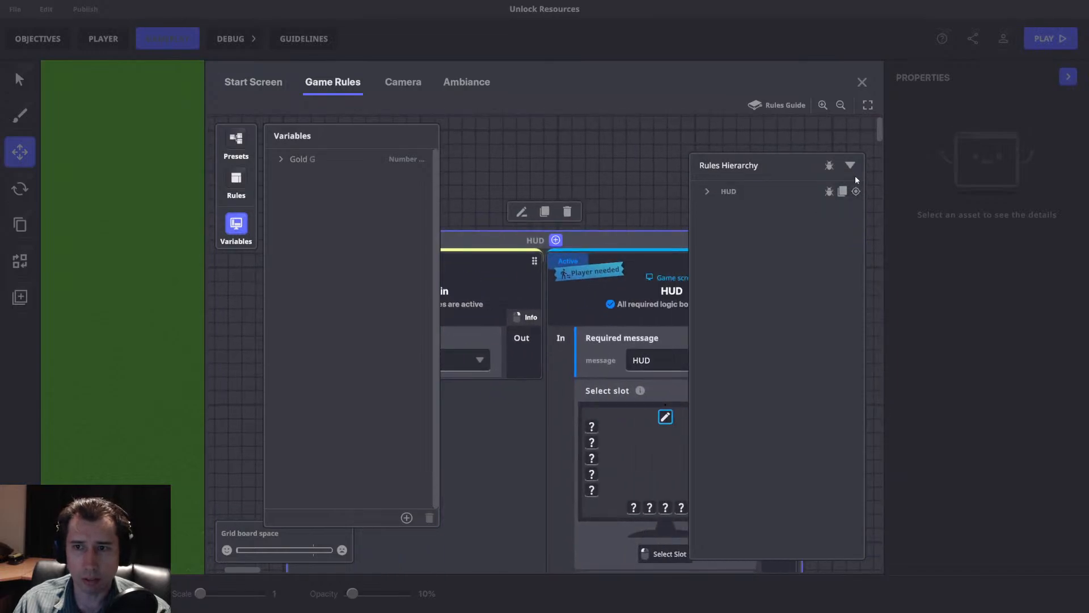
left_click(849, 165)
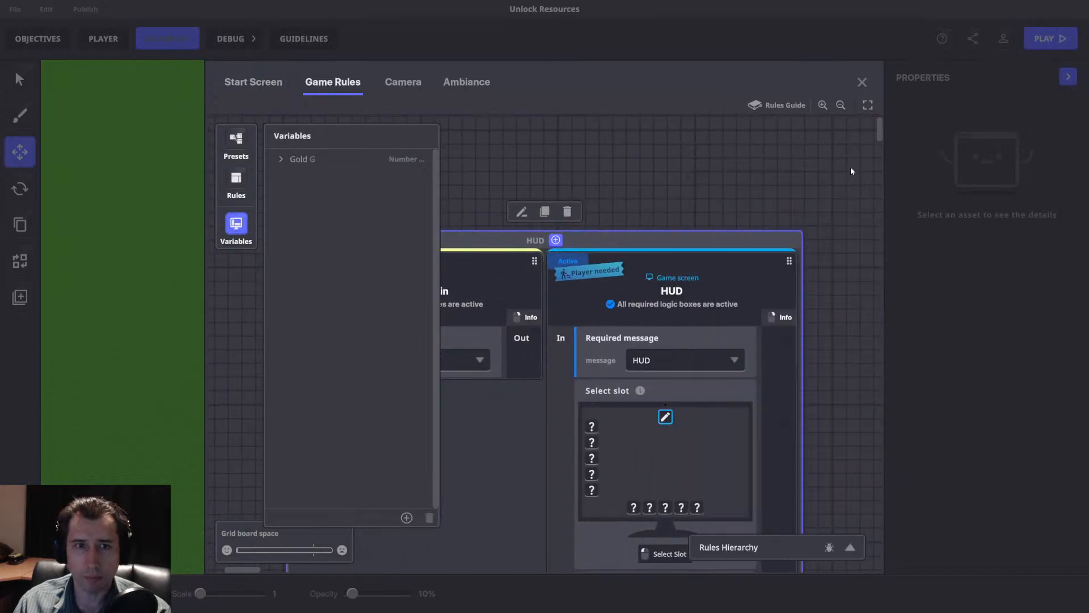
left_click(237, 224)
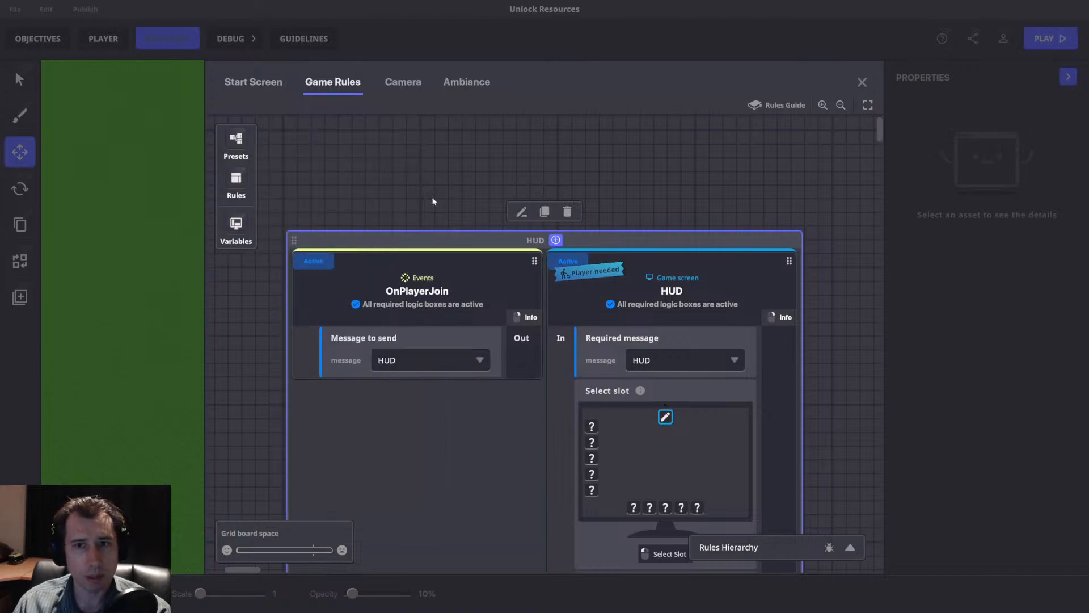
left_click(862, 81)
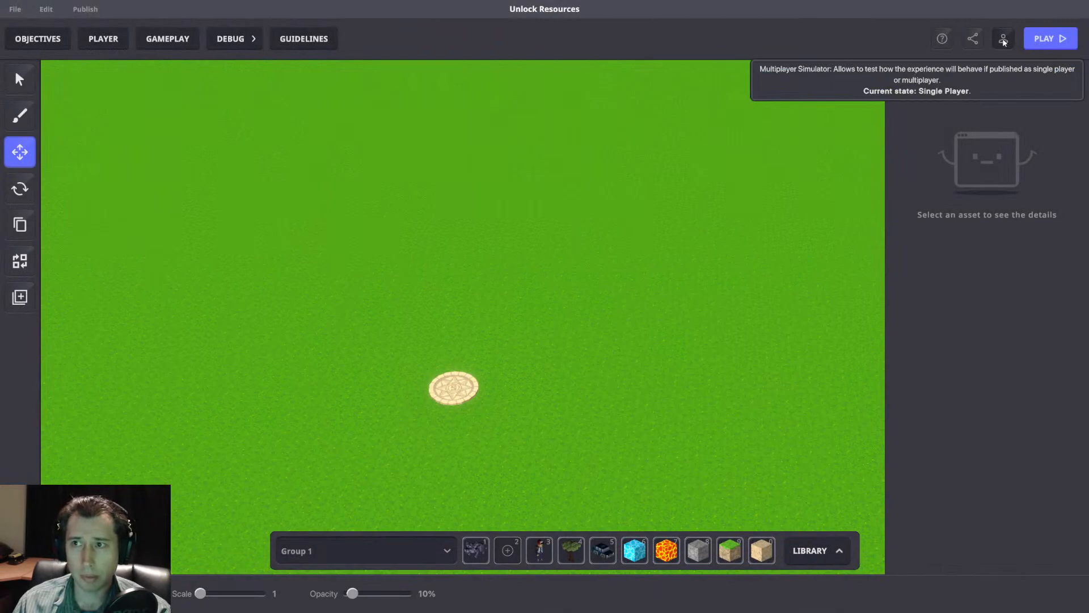
Switch the Multiplayer Simulator to Multiplayer, toggling back to Single Player once for comparison.
right_click_drag(610, 199, 589, 235)
right_click_drag(575, 299, 554, 336)
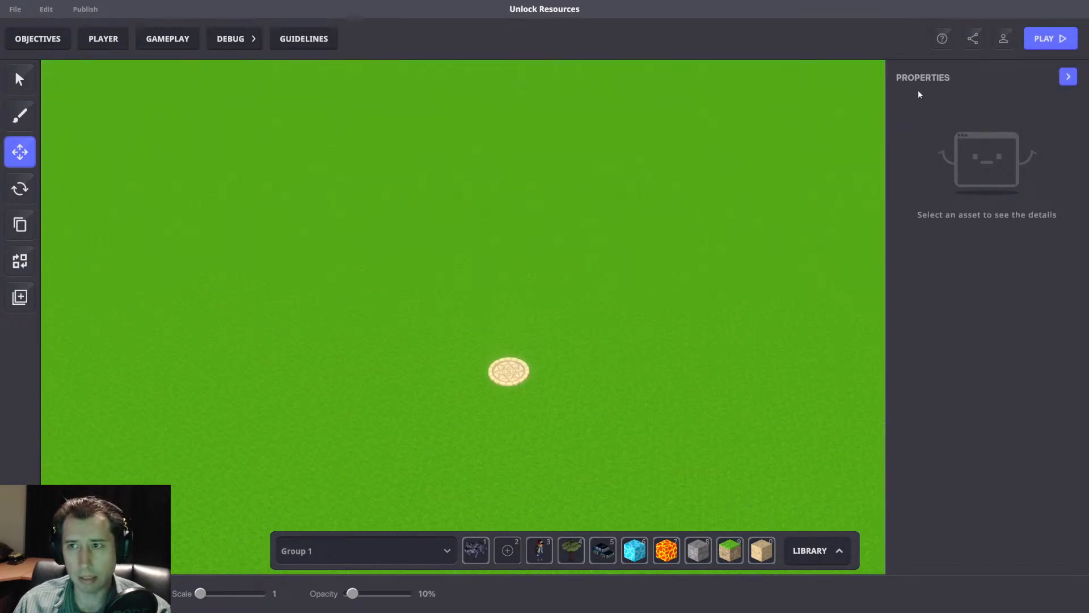
left_click(1002, 40)
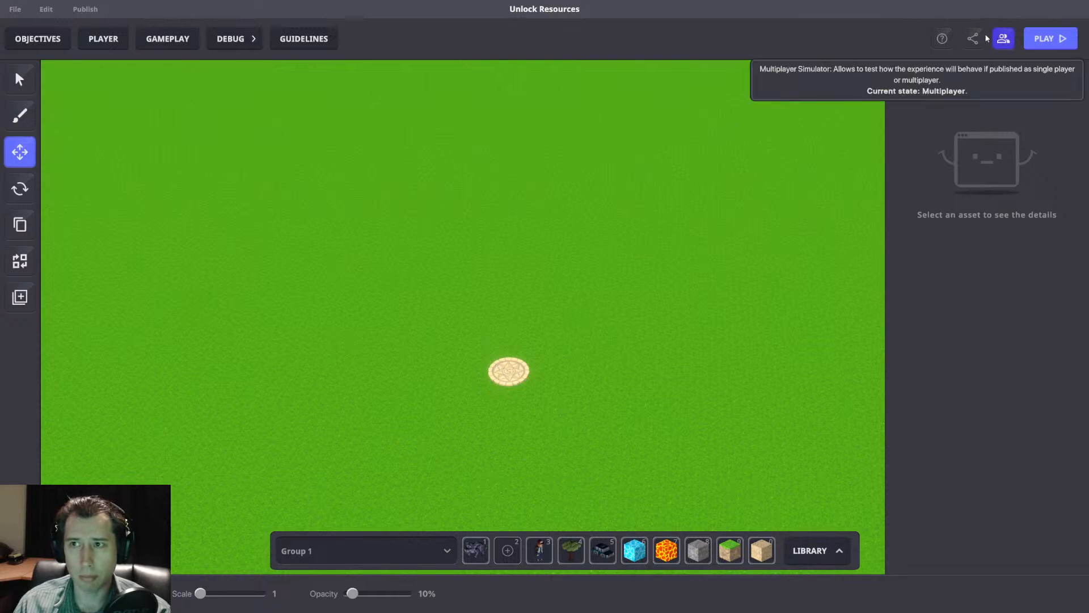
right_click_drag(633, 302, 607, 308)
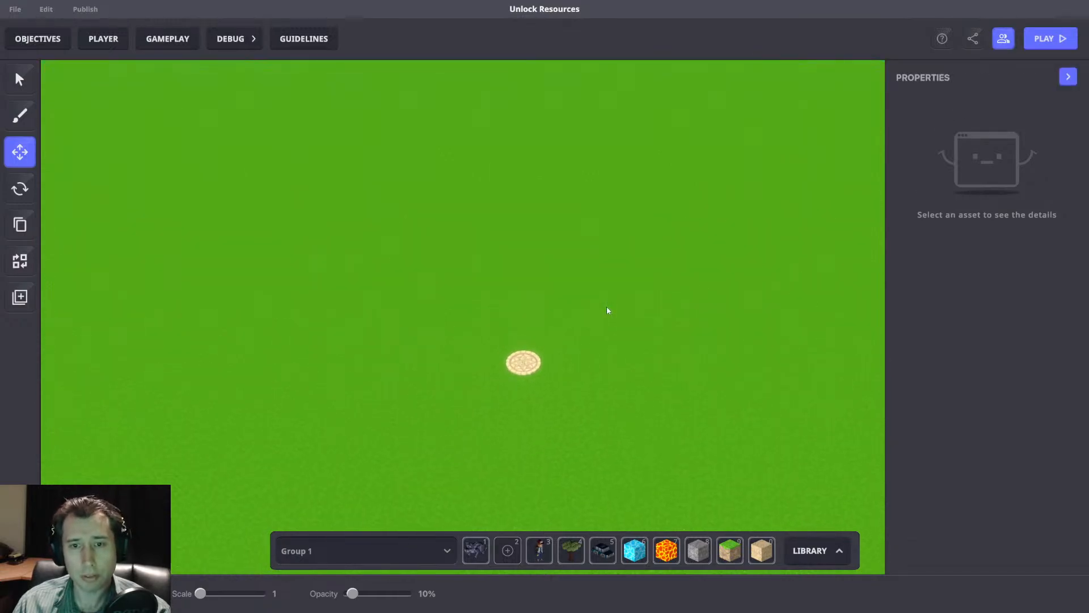
scroll(607, 310, "up", 1)
left_click(1002, 40)
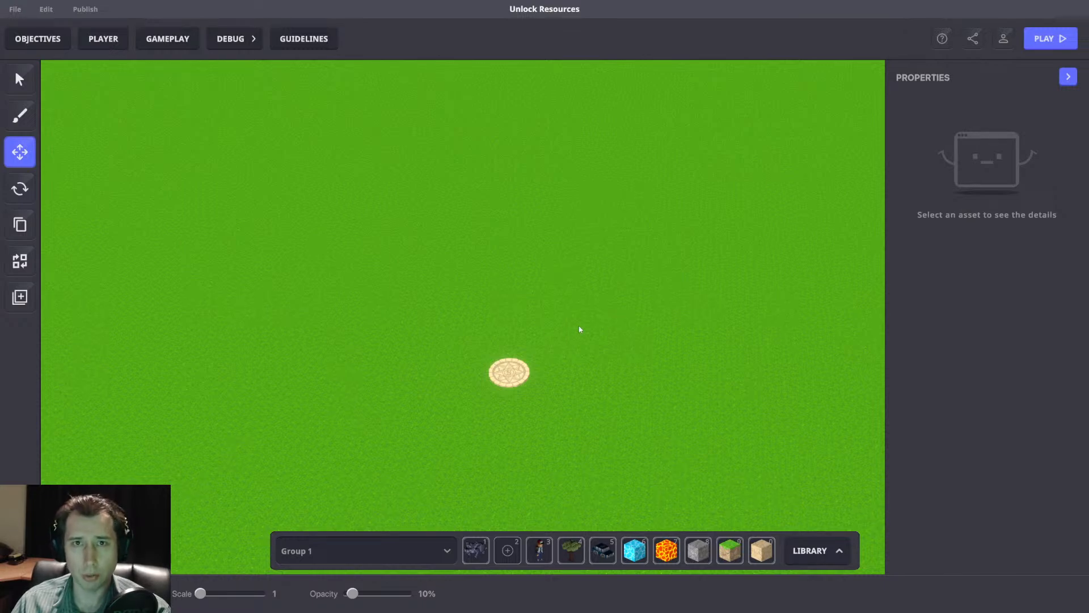
left_click(1003, 39)
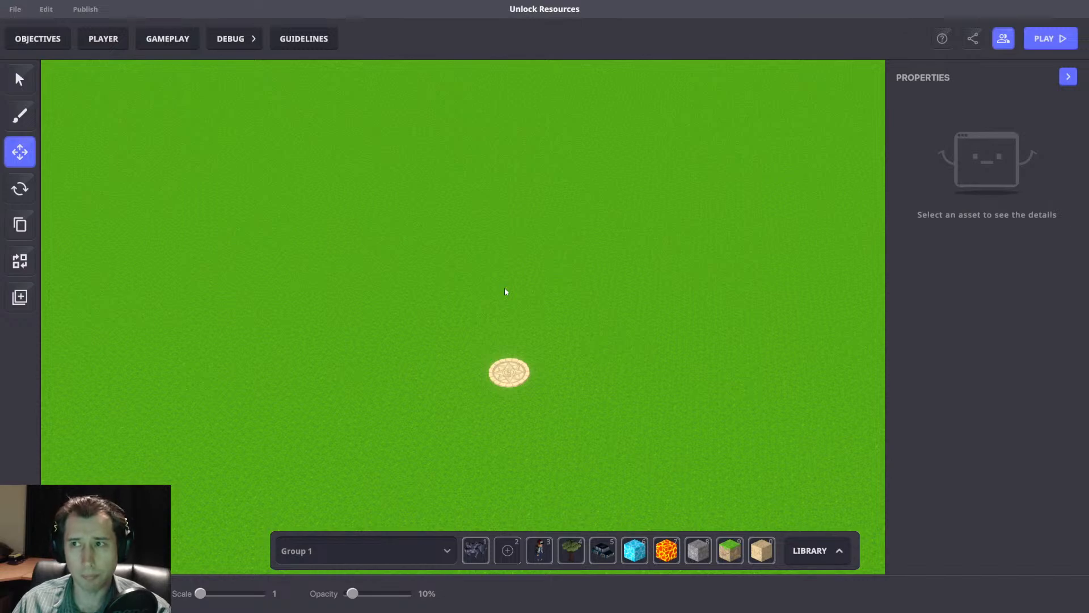
Play-test the experience, moving and jumping the avatar to check the Gold HUD, and return to the editor.
right_click_drag(563, 326, 567, 301)
key("ctrl+p")
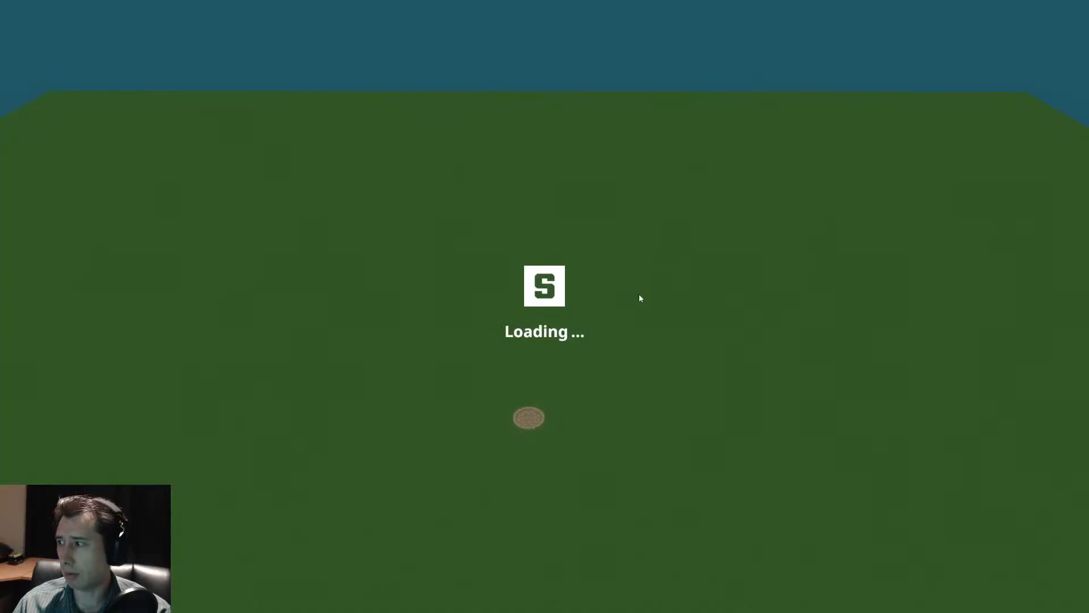
scroll(545, 307, "down", 5)
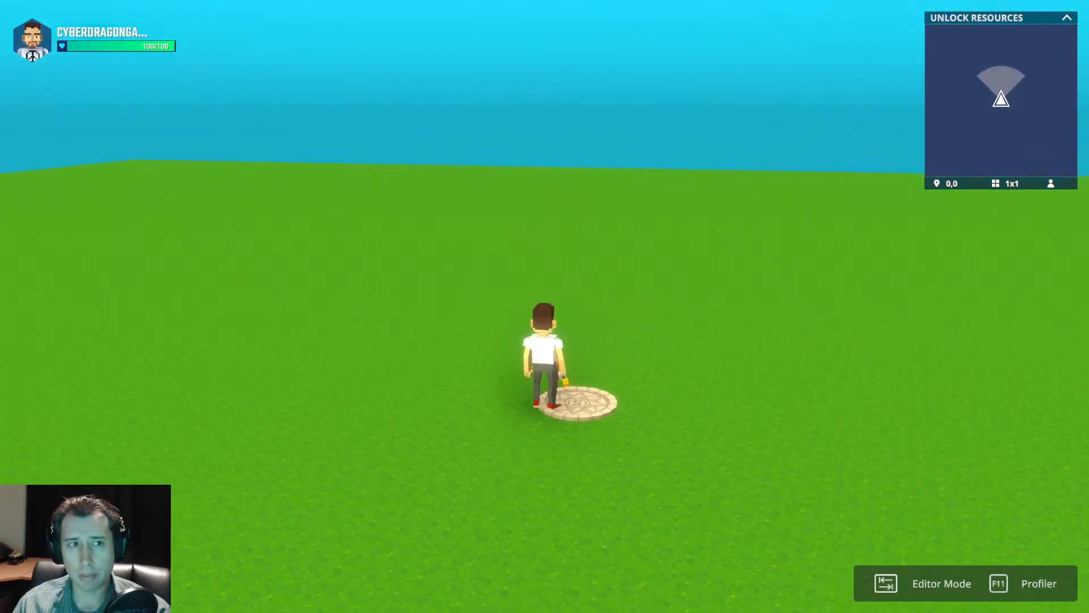
key("space")
key("space")
key("space")
key("d")
key("a")
key("d")
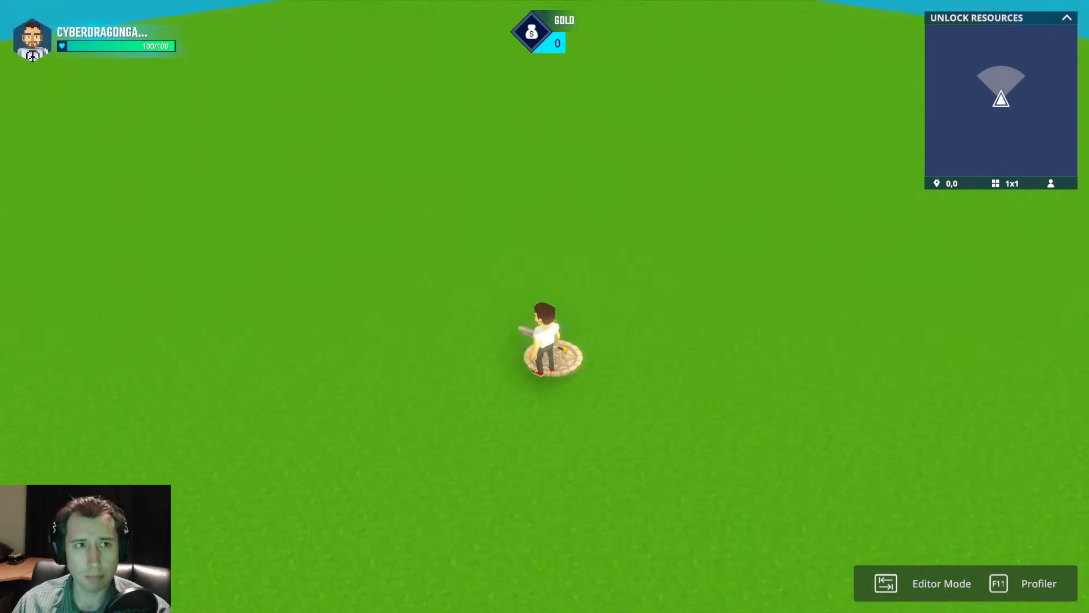
key("space")
key("a")
key("s")
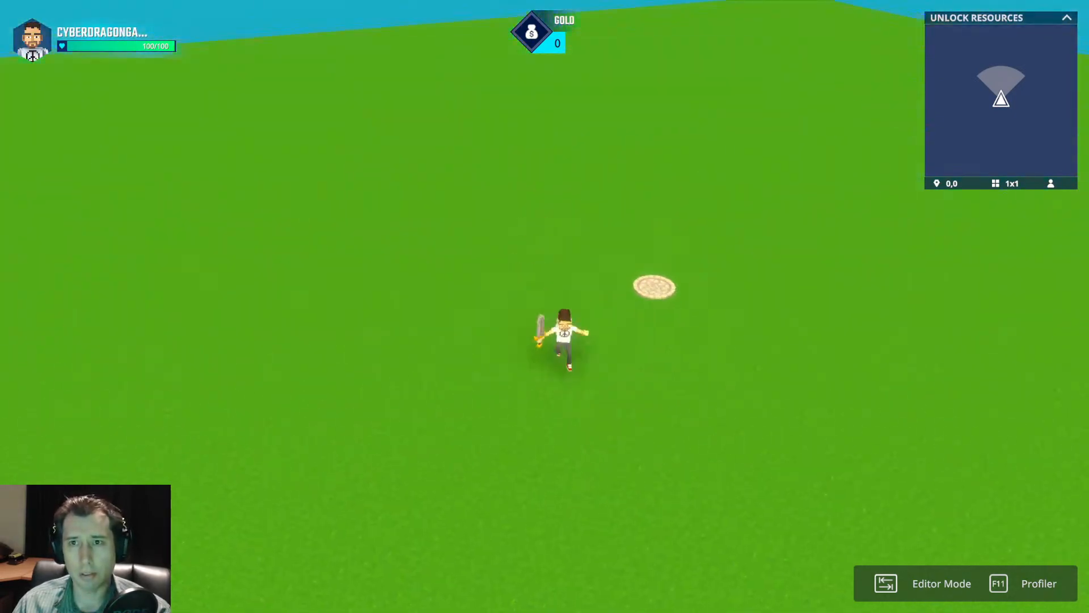
key("Tab")
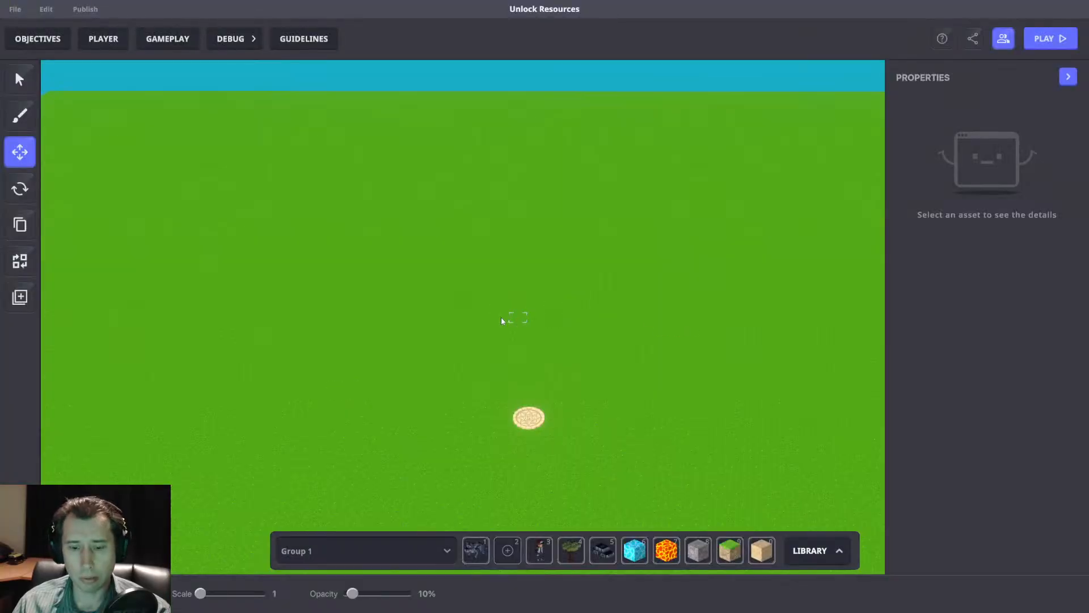
Reopen the game rules and add a Math rule and a Start timer rule beside the HUD ruleset.
left_click(167, 39)
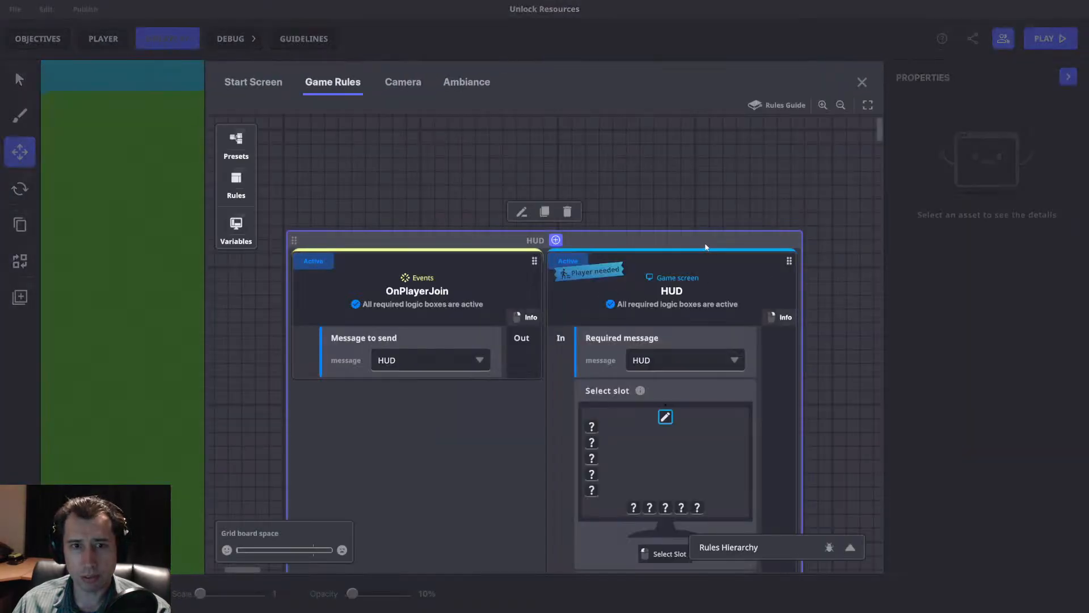
left_click_drag(703, 245, 810, 212)
scroll(733, 219, "down", 2)
scroll(591, 237, "down", 3)
scroll(584, 224, "up", 2)
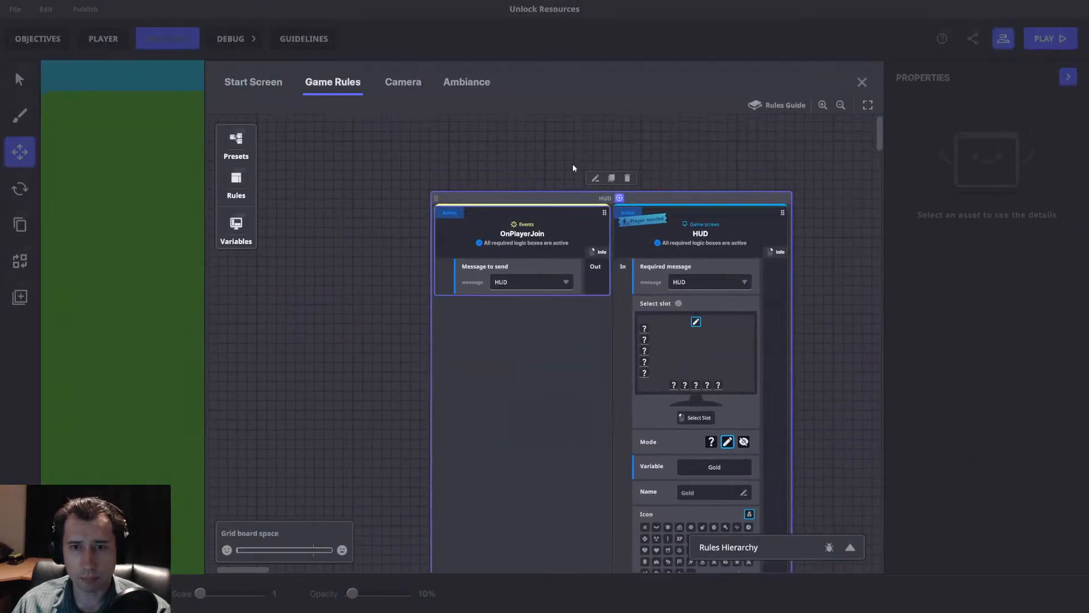
mouse_move(527, 219)
left_mouse_down()
mouse_move(551, 189)
mouse_move(528, 218)
left_mouse_up()
left_click_drag(459, 206, 503, 166)
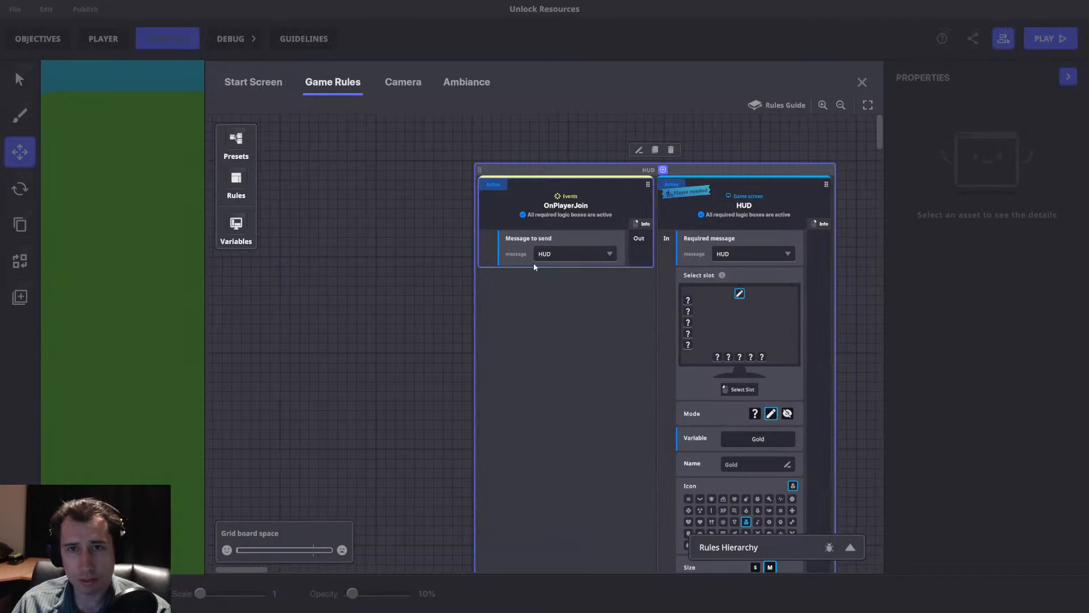
left_click_drag(634, 272, 255, 270)
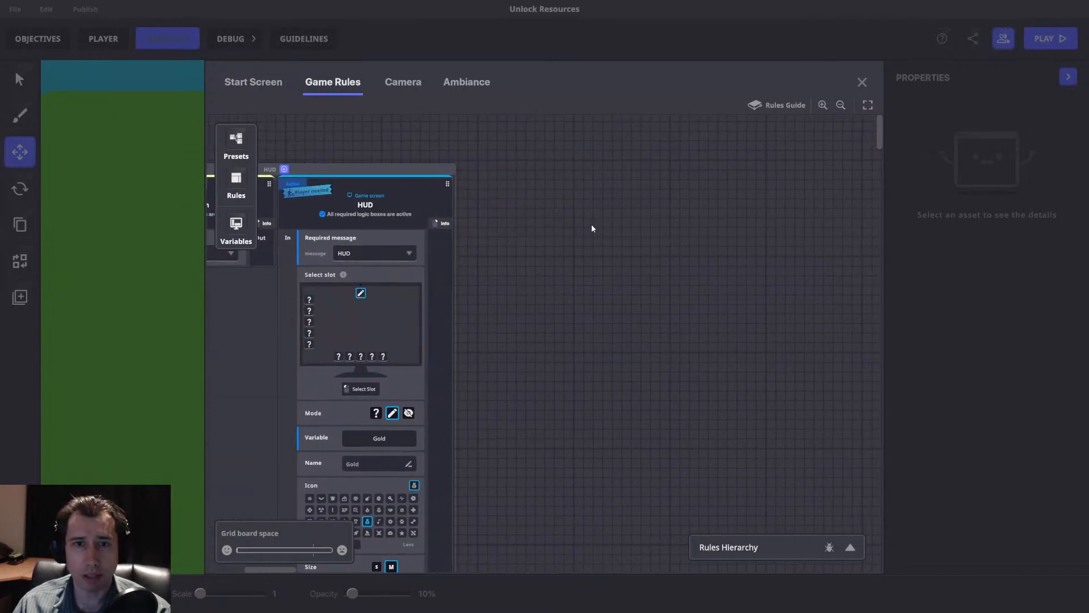
left_click(237, 180)
left_click(323, 159)
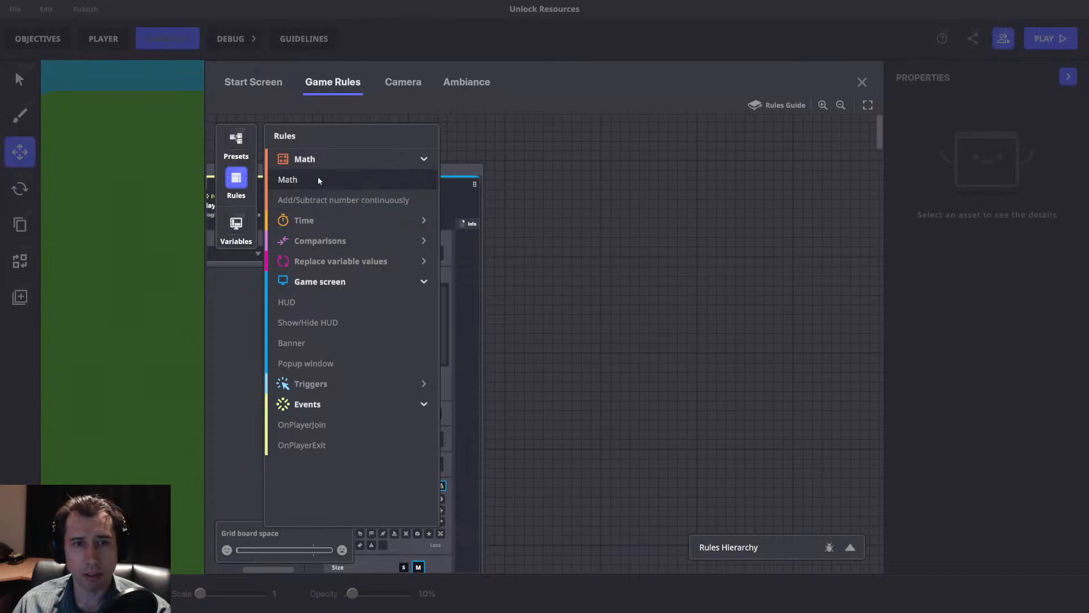
left_click(322, 219)
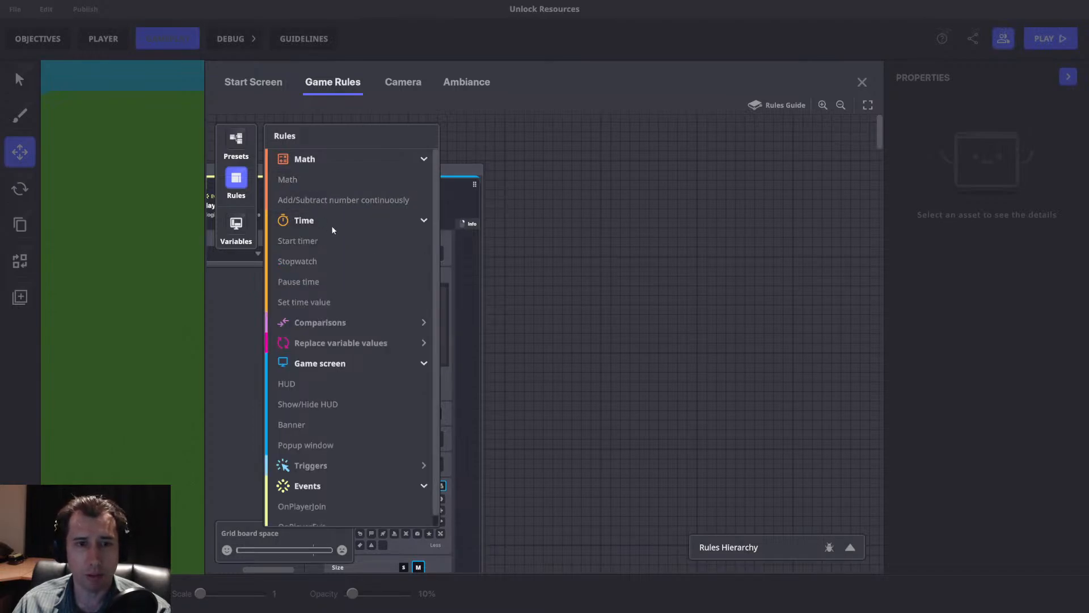
left_click(305, 181)
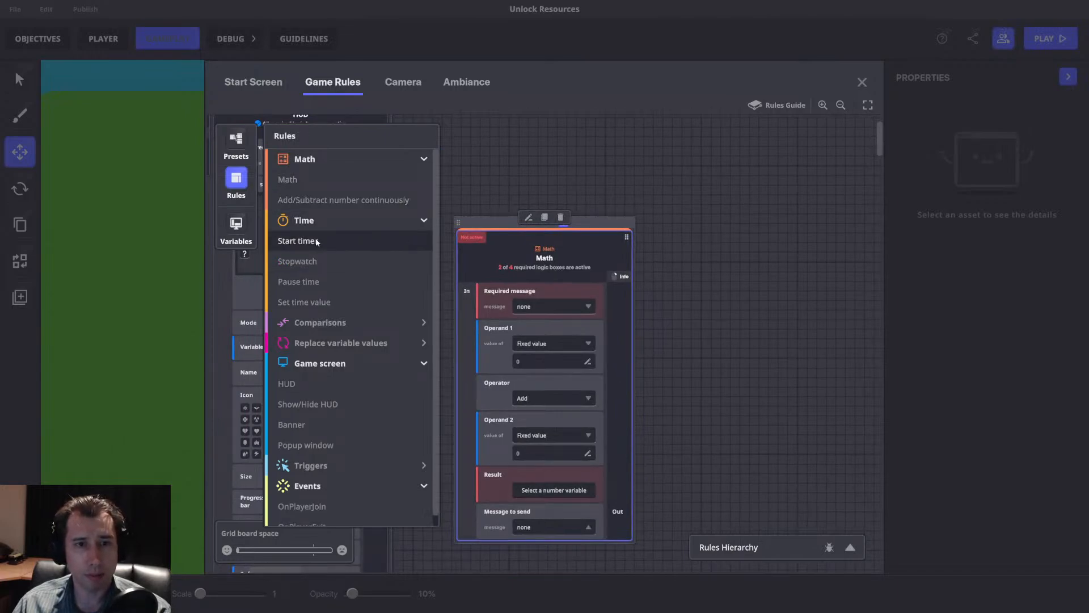
left_click(316, 241)
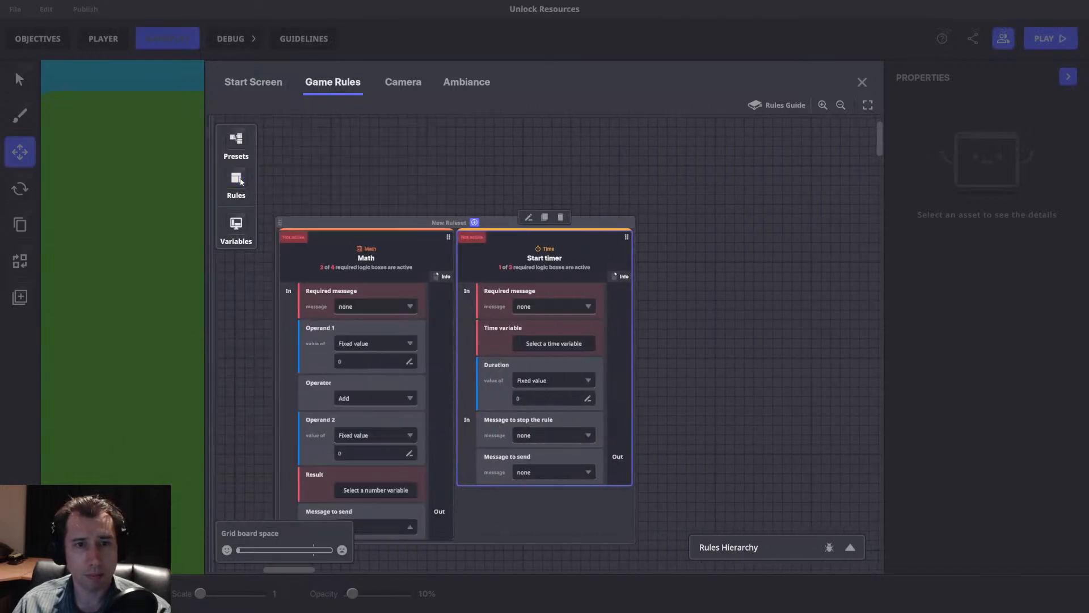
Add an Add/Subtract number continuously rule beside the Math and Start timer rules.
left_click_drag(444, 257, 697, 257)
left_click_drag(497, 220, 777, 223)
left_click_drag(613, 232, 674, 185)
left_click_drag(791, 193, 635, 220)
left_click_drag(804, 270, 490, 269)
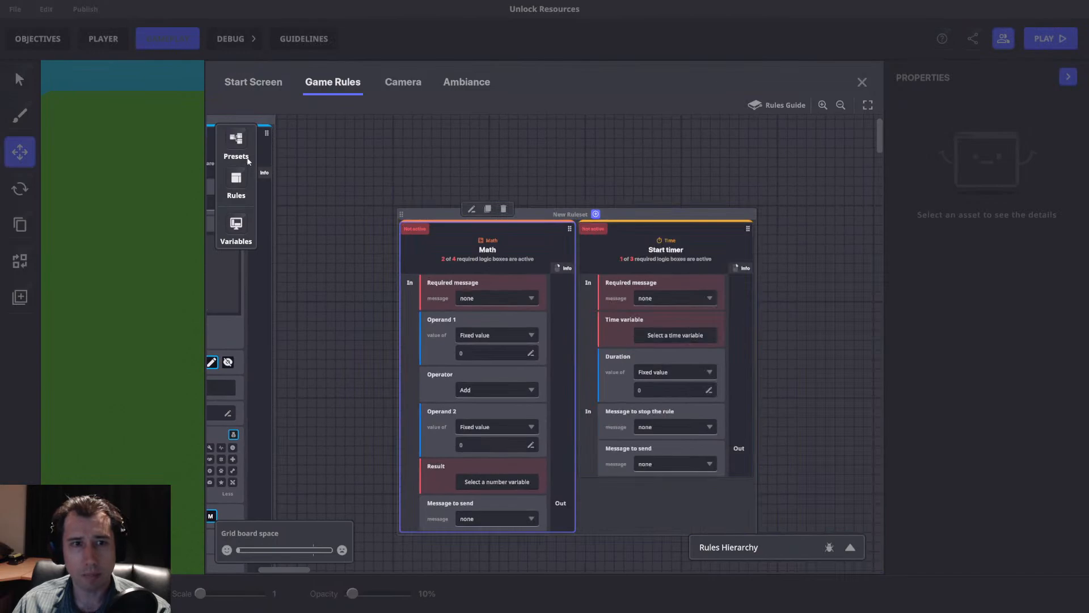
left_click(241, 182)
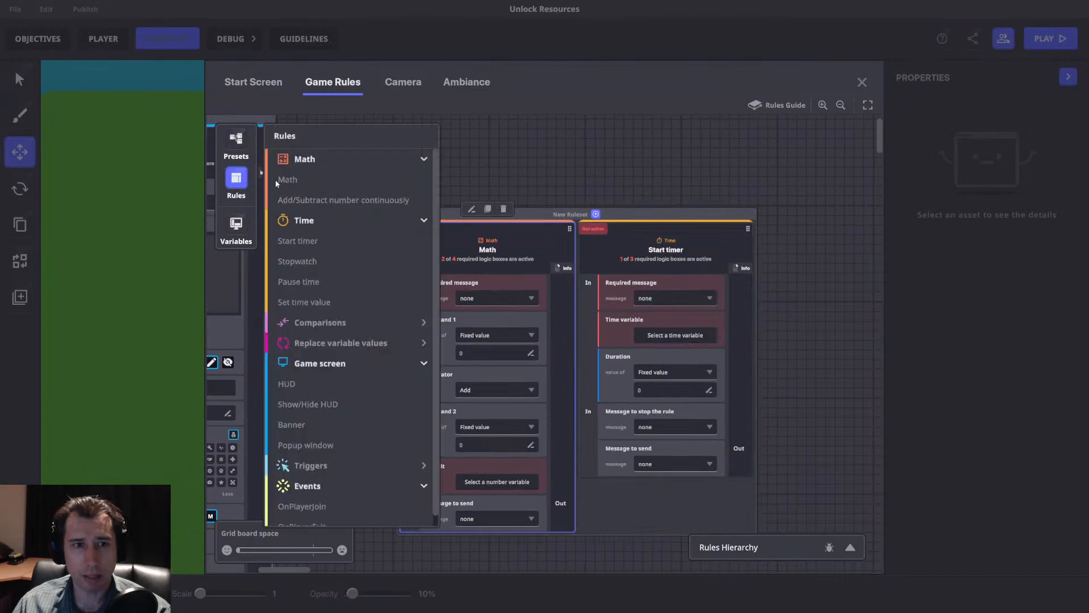
left_click(322, 201)
left_click(241, 182)
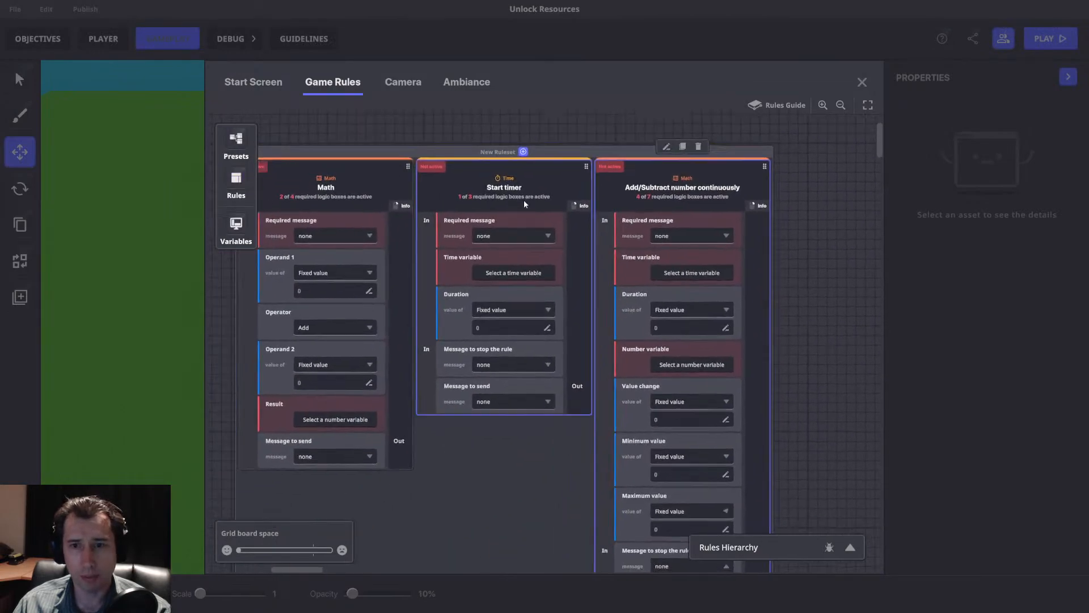
Separate the Add/Subtract number continuously rule into its own ruleset beside the Math and Start timer rules.
middle_click_drag(555, 187, 531, 202)
left_click_drag(649, 187, 784, 197)
middle_click_drag(784, 198, 503, 260)
middle_click_drag(242, 225, 541, 191)
left_click_drag(758, 189, 642, 177)
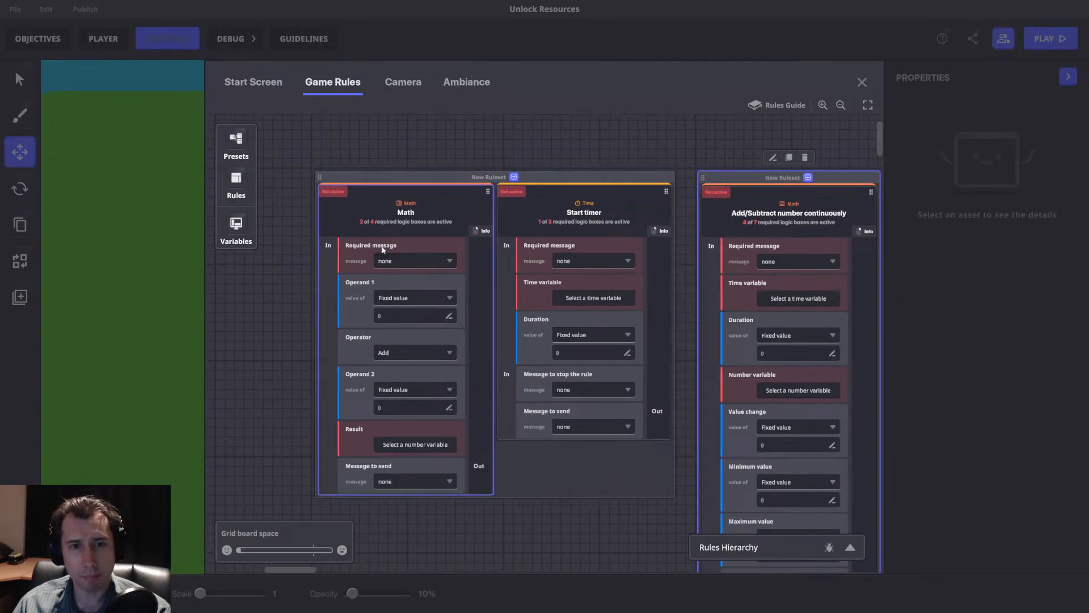
Separate the Start timer rule into its own ruleset and place it between the HUD and Math rulesets.
left_click_drag(666, 191, 340, 247)
left_click_drag(262, 209, 555, 265)
left_click_drag(785, 243, 911, 241)
left_click_drag(595, 297, 677, 231)
Add the message Start.Passive.Timer and assign it as the Start timer rule's required message.
left_click(644, 311)
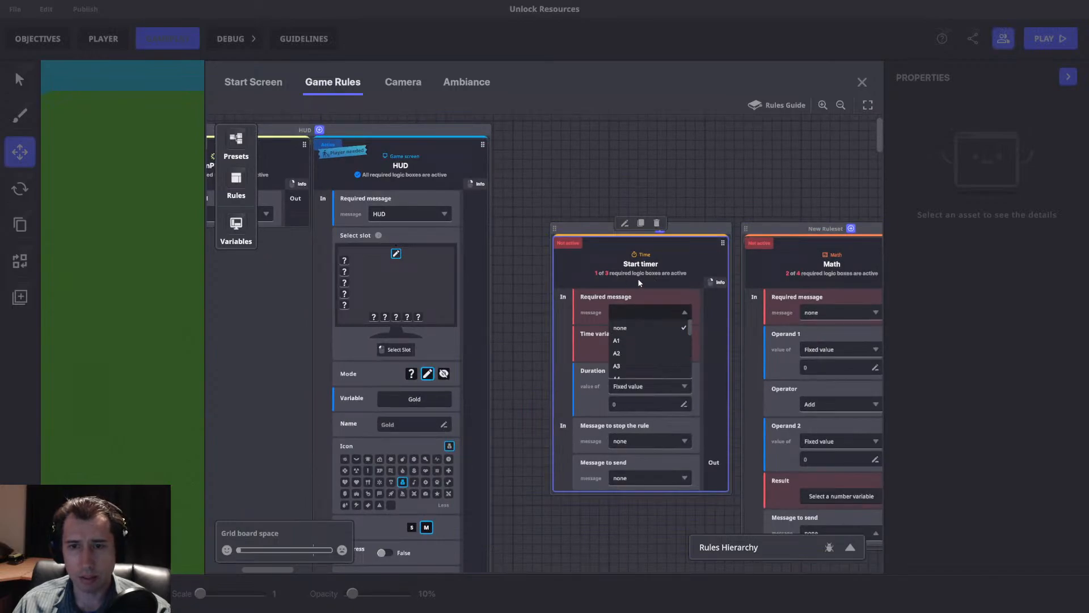
type("Start.")
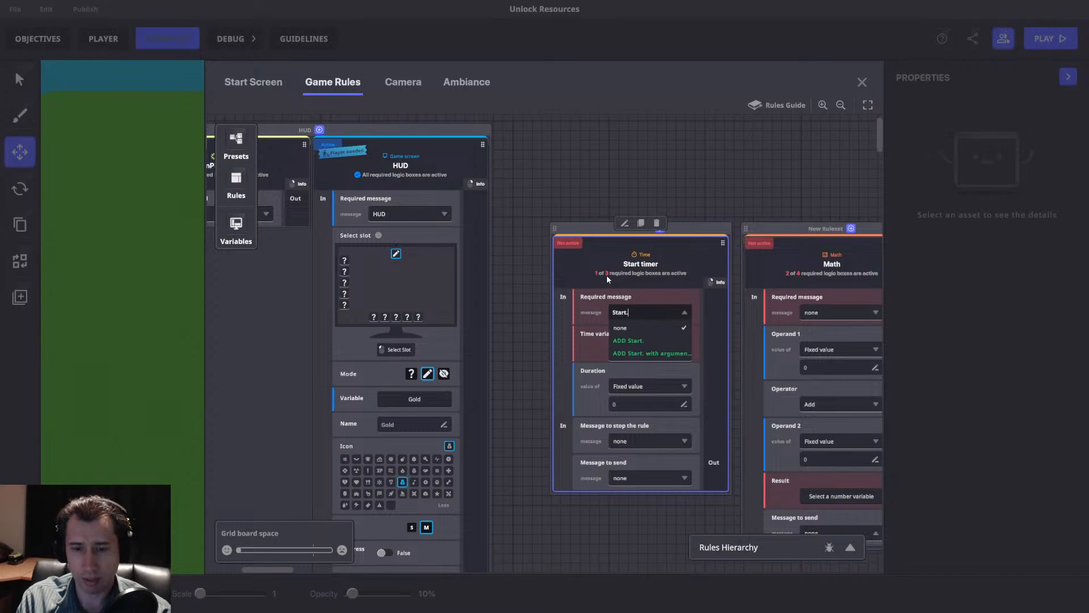
type("Passive.")
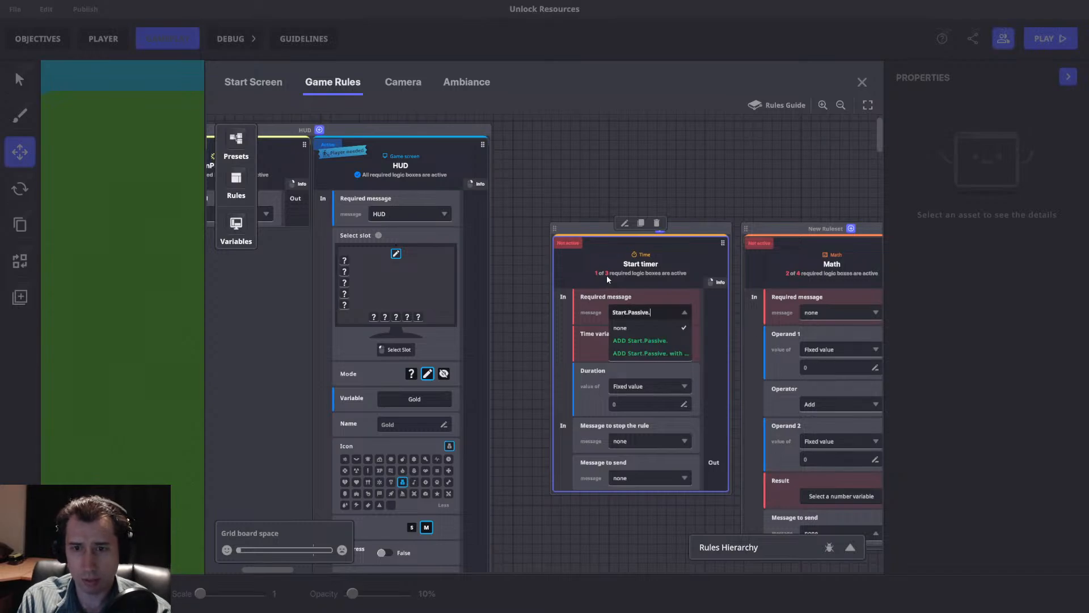
type("Timer")
left_click(644, 340)
Arrange the Start timer, Math and Add/Subtract number continuously rulesets side by side in one row.
middle_click_drag(724, 236, 369, 242)
left_click_drag(665, 236, 734, 220)
left_click_drag(540, 236, 673, 219)
left_click_drag(352, 232, 492, 215)
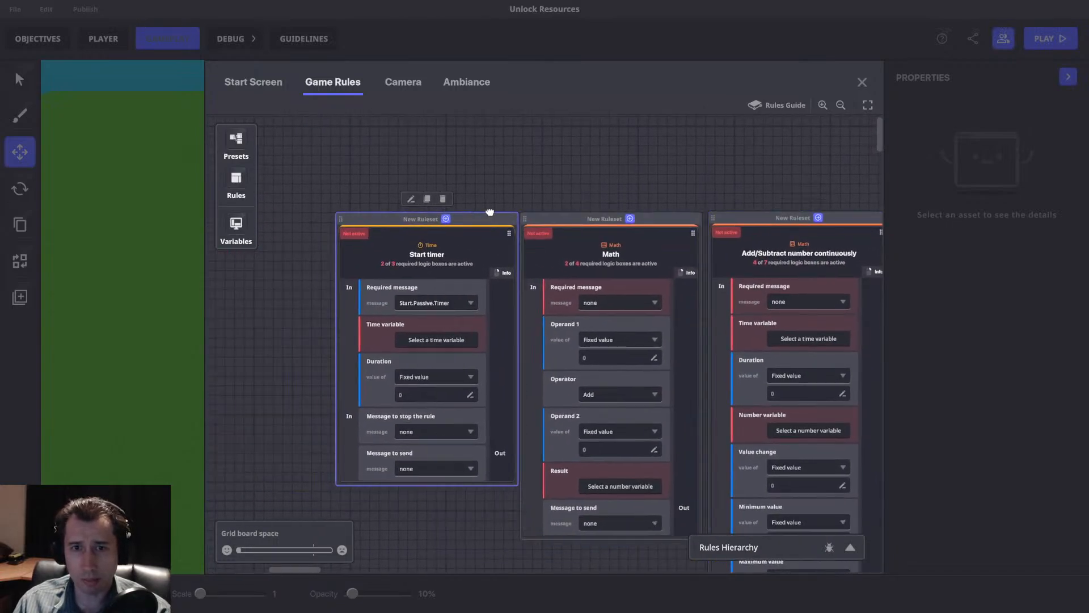
Add a Send Message comparison rule and place it between the HUD and Start timer rulesets.
middle_click_drag(485, 207, 647, 217)
middle_click_drag(382, 247, 654, 217)
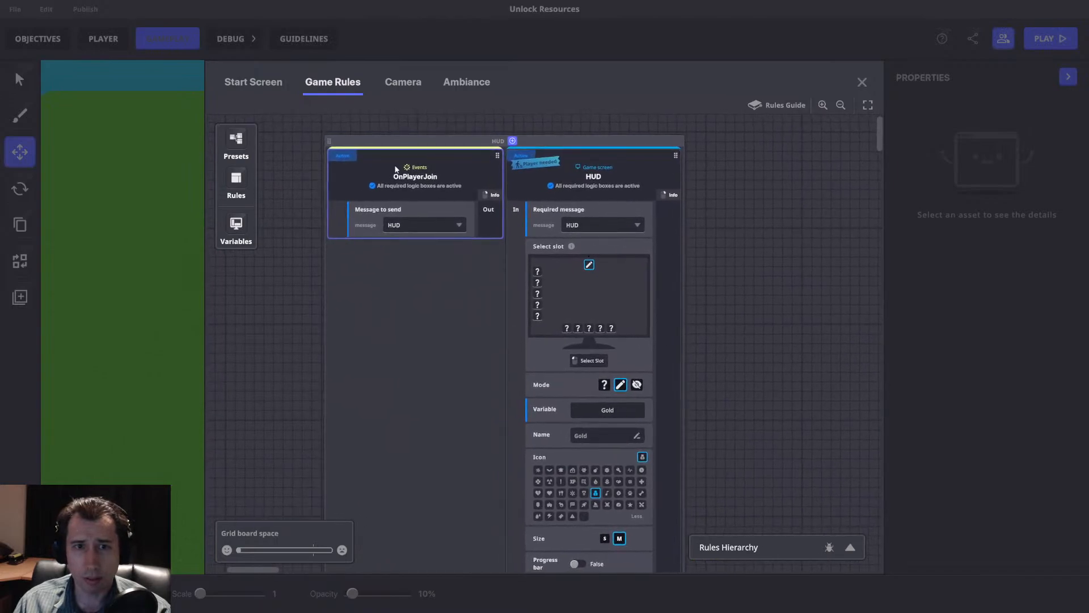
left_click(234, 223)
left_click(236, 182)
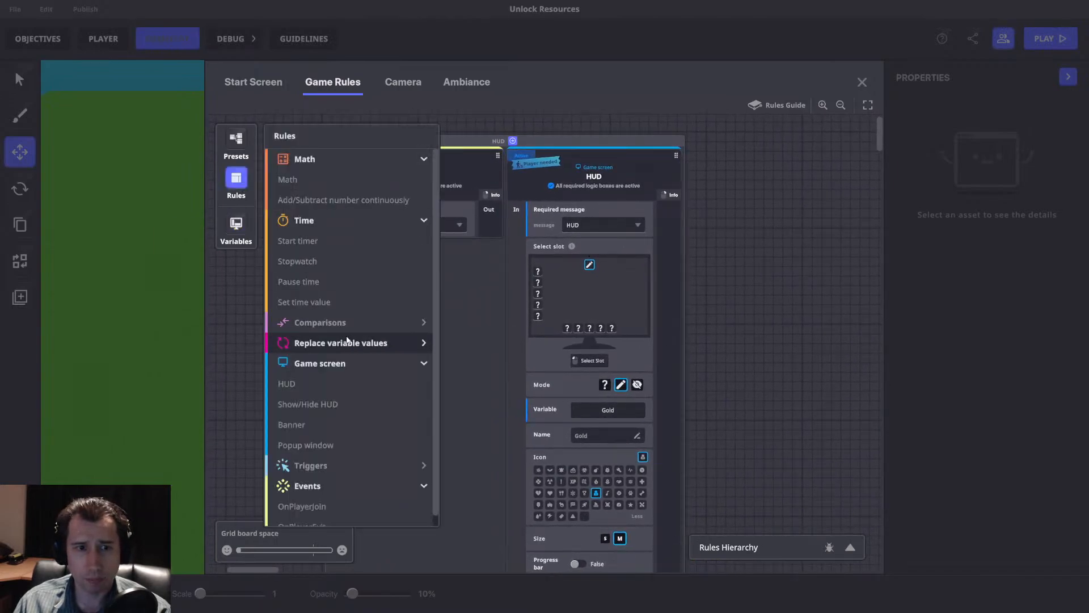
left_click(363, 342)
left_click(363, 343)
left_click(352, 322)
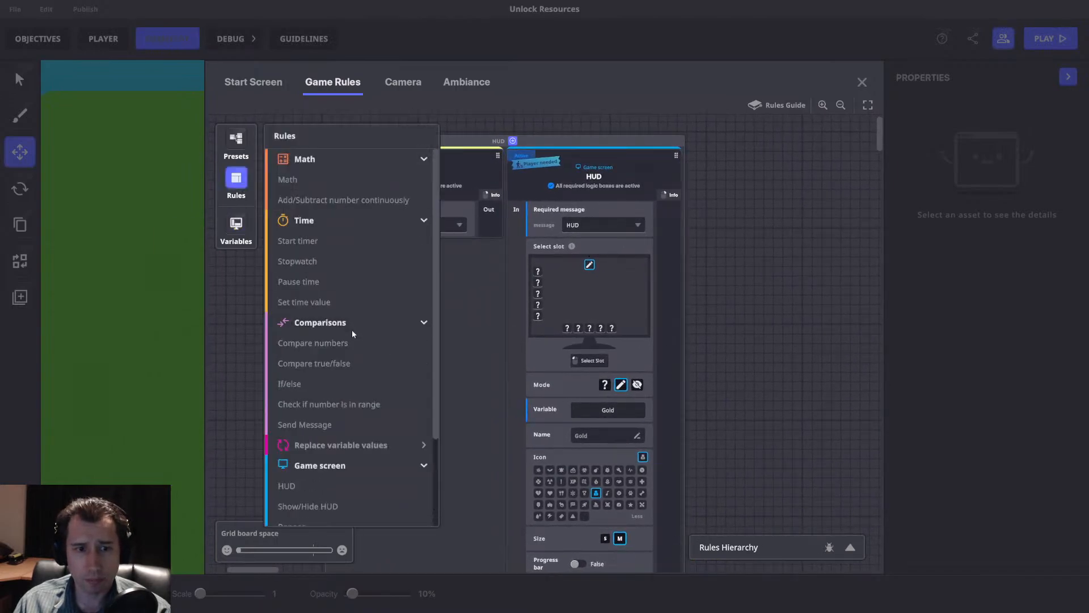
left_click(314, 425)
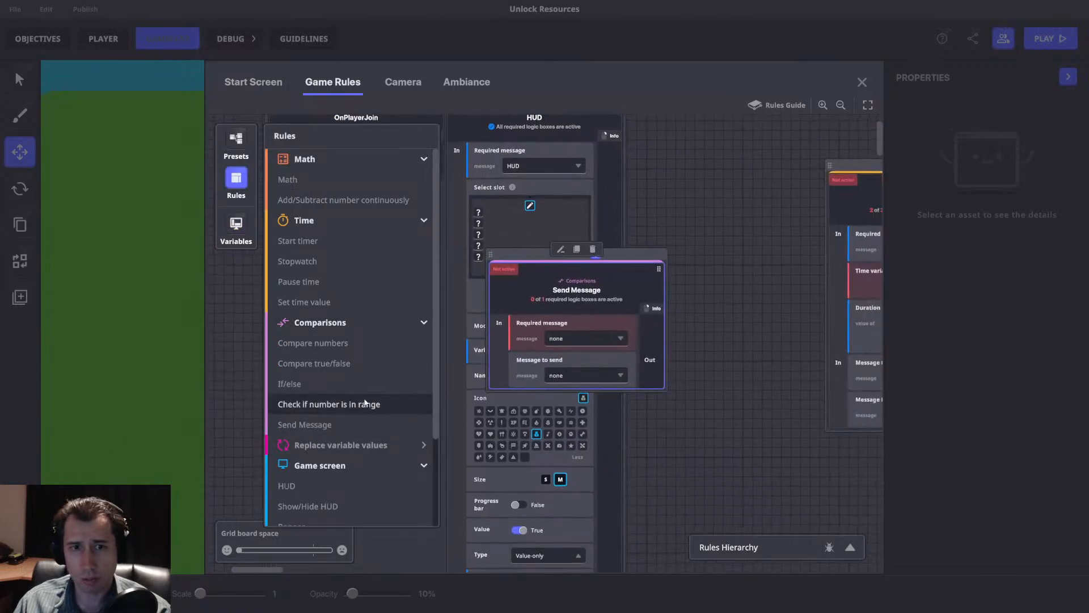
left_click_drag(519, 312, 677, 212)
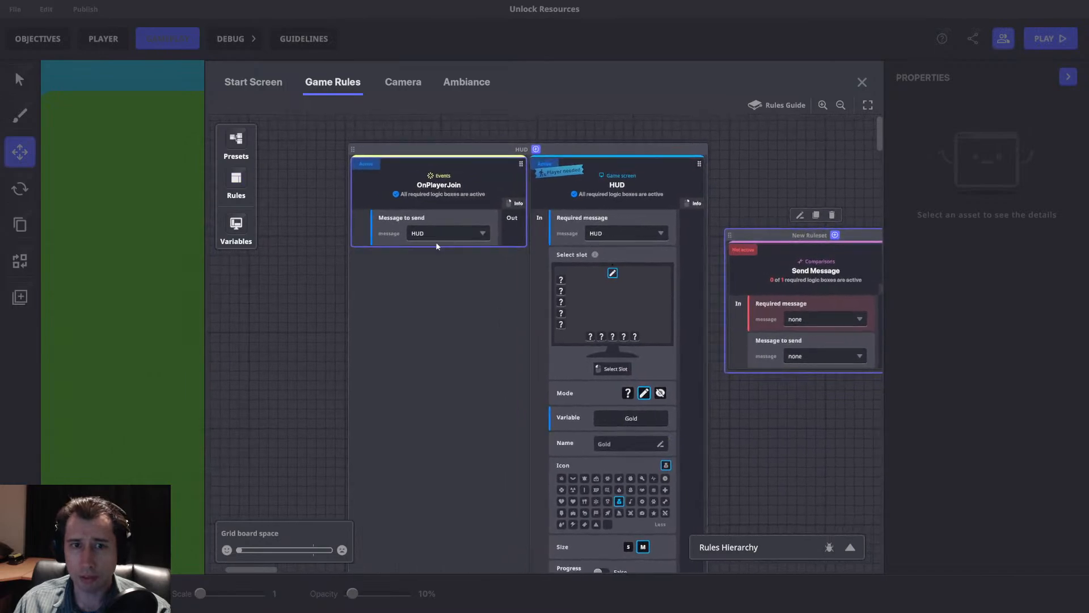
Set the Send Message rule to require HUD and send Start.Passive.Timer, and join it with the Start timer rule in one ruleset.
left_click(594, 311)
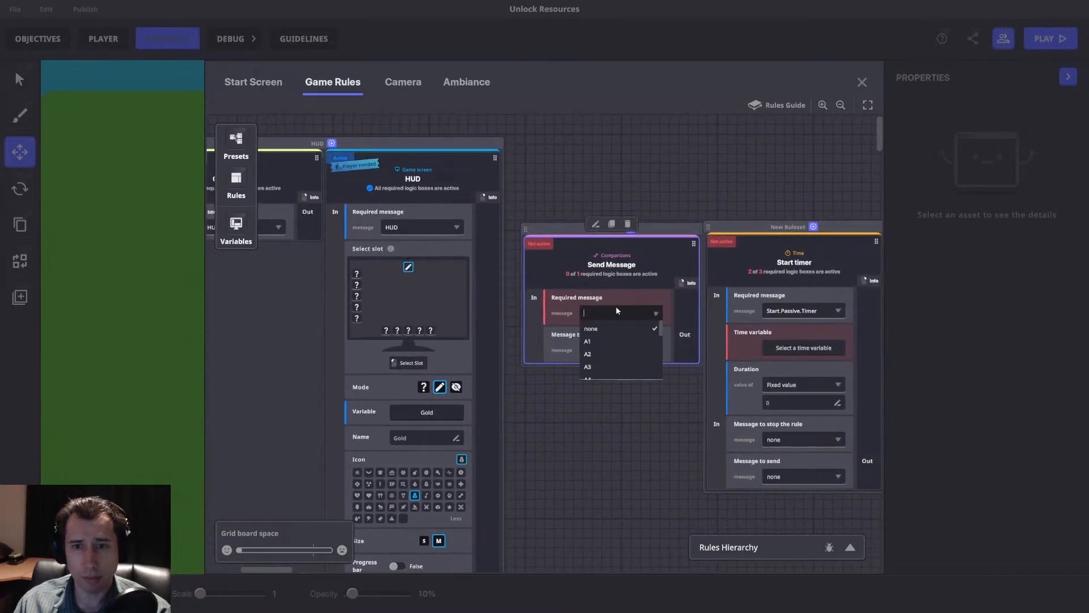
type("HUD")
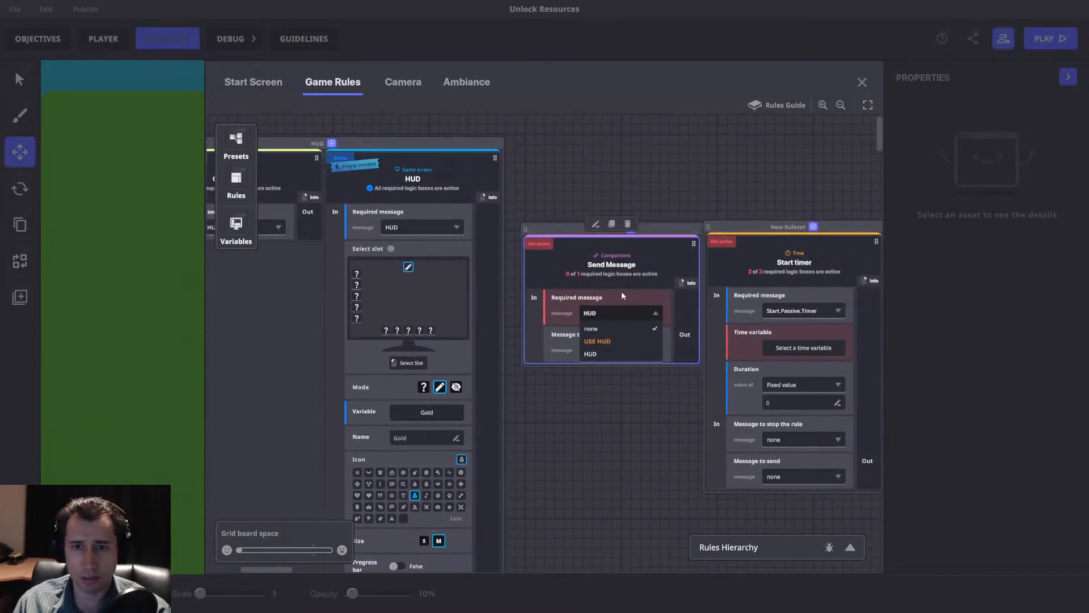
left_click(616, 340)
left_click(618, 349)
type("Start.Passive.Timer")
left_click(614, 379)
scroll(688, 345, "right", 5)
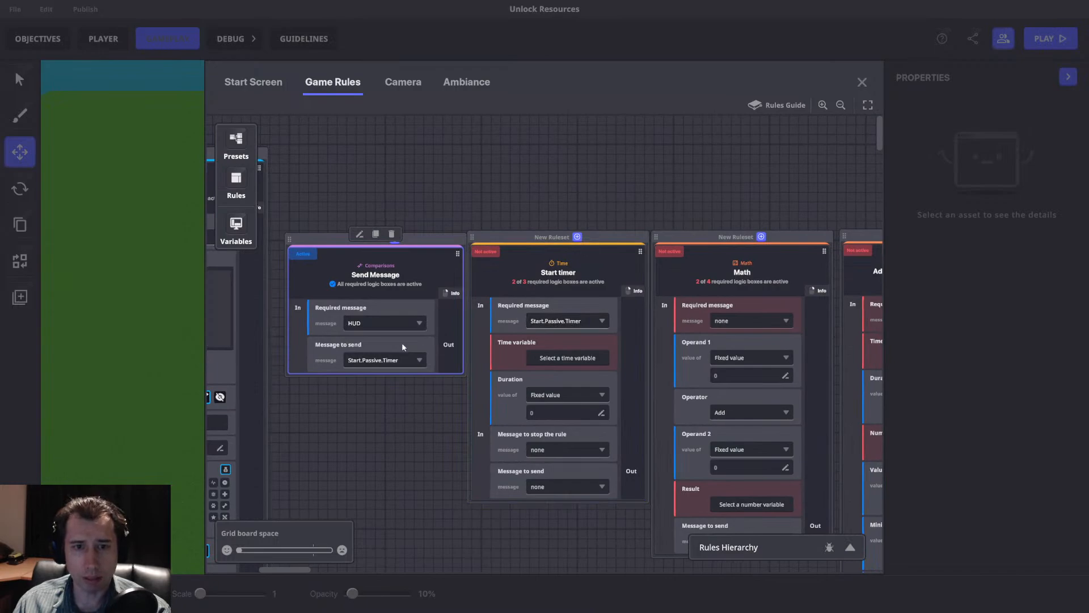
Create a global time variable named Income Timer with 00:00 formatting as the Start timer rule's time variable.
left_click(564, 361)
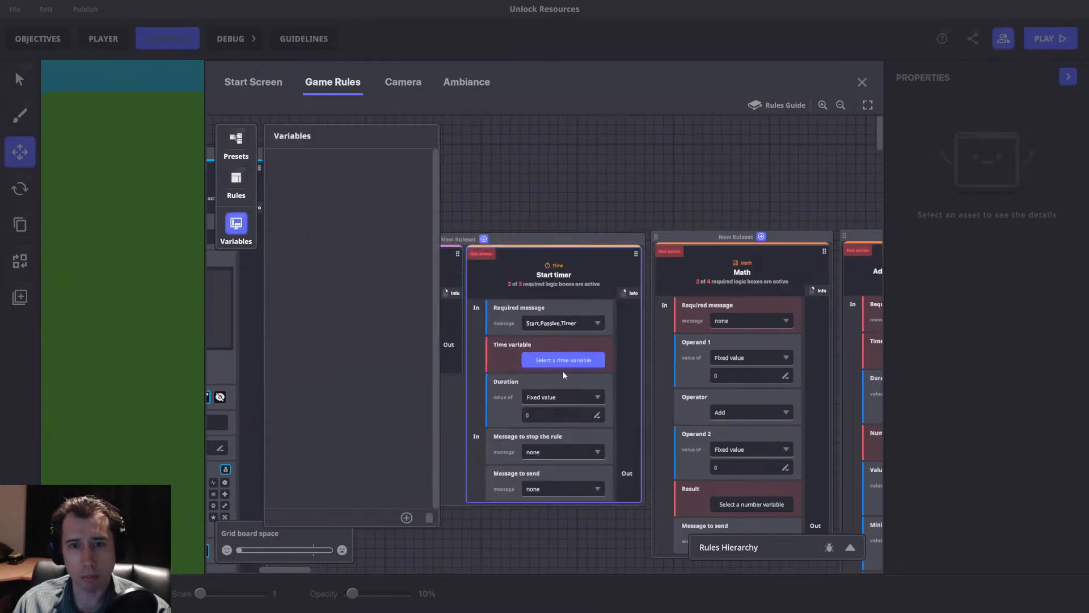
left_click(406, 518)
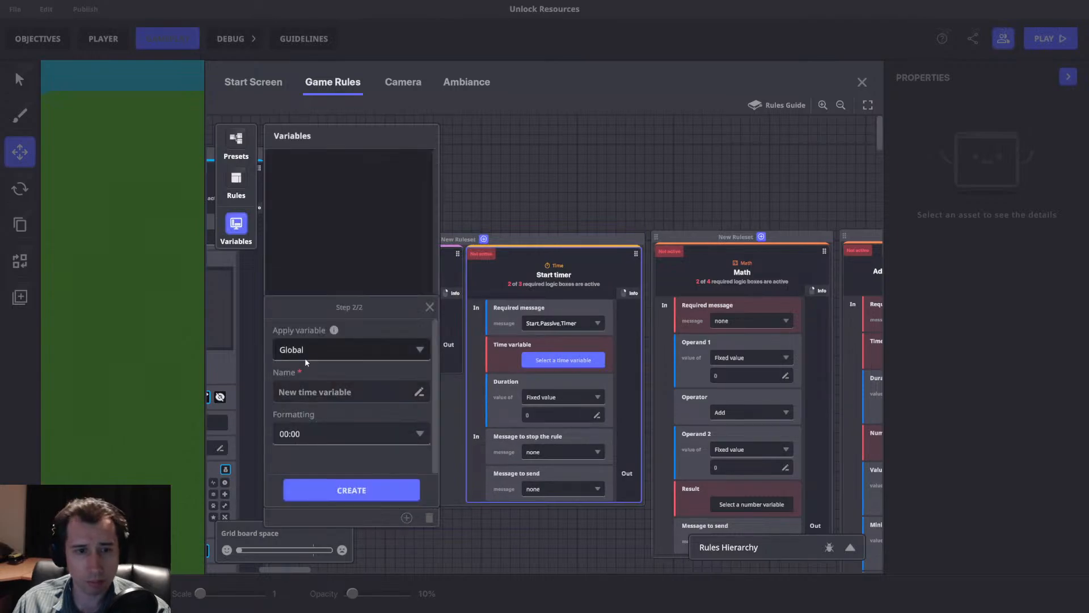
left_click(340, 392)
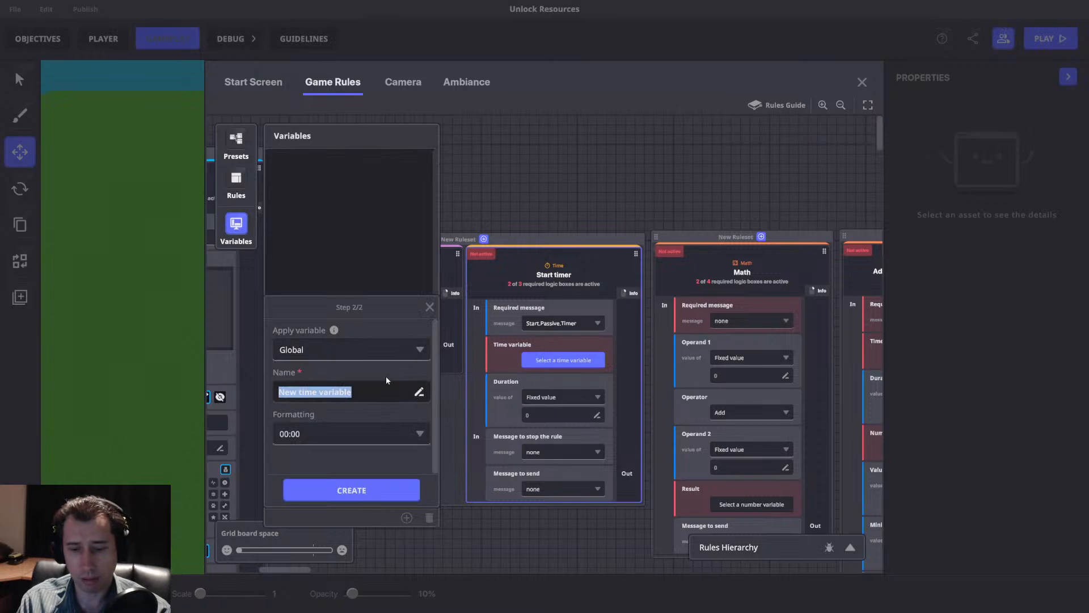
type("I")
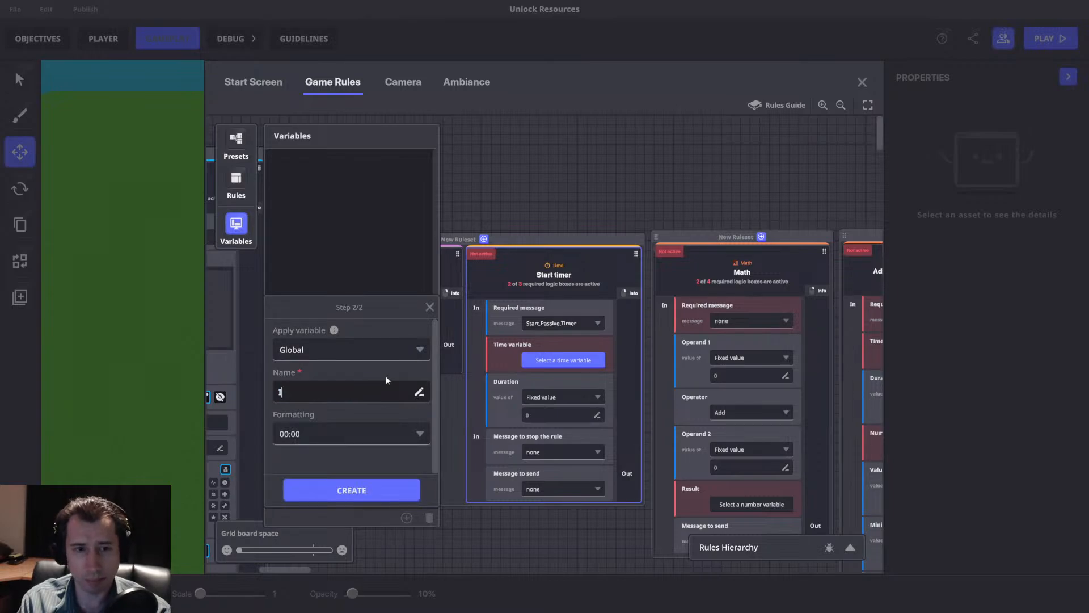
type("ncome Timer")
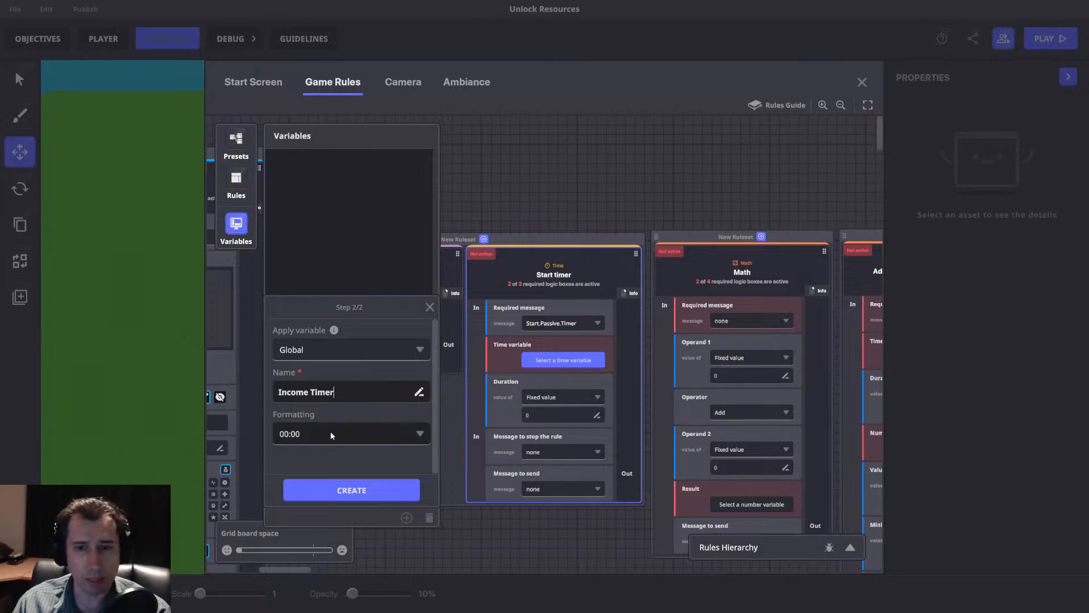
left_click(351, 490)
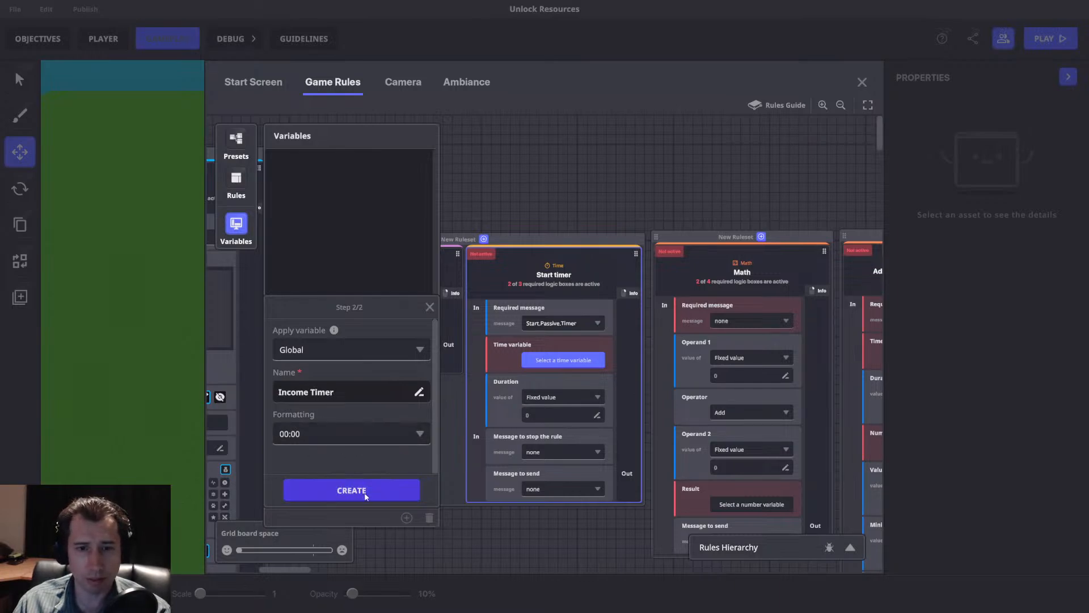
left_click(241, 228)
Move the Add/Subtract, Math and Send Message/Start timer rulesets farther from the HUD ruleset, keeping them in one row.
middle_click_drag(626, 255, 419, 271)
left_click_drag(704, 253, 771, 255)
left_click_drag(588, 254, 663, 257)
left_click(403, 256)
left_click_drag(404, 257, 481, 257)
Assign the Income Timer variable to the middle slot of the HUD rule's lower row.
left_click_drag(407, 233, 845, 231)
left_click(391, 353)
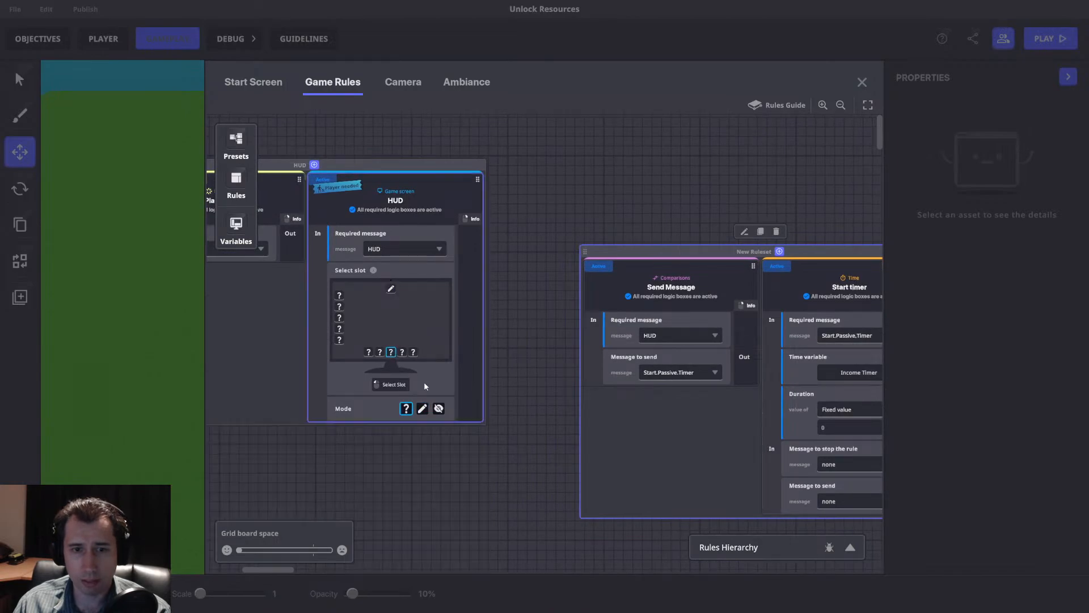
left_click(414, 433)
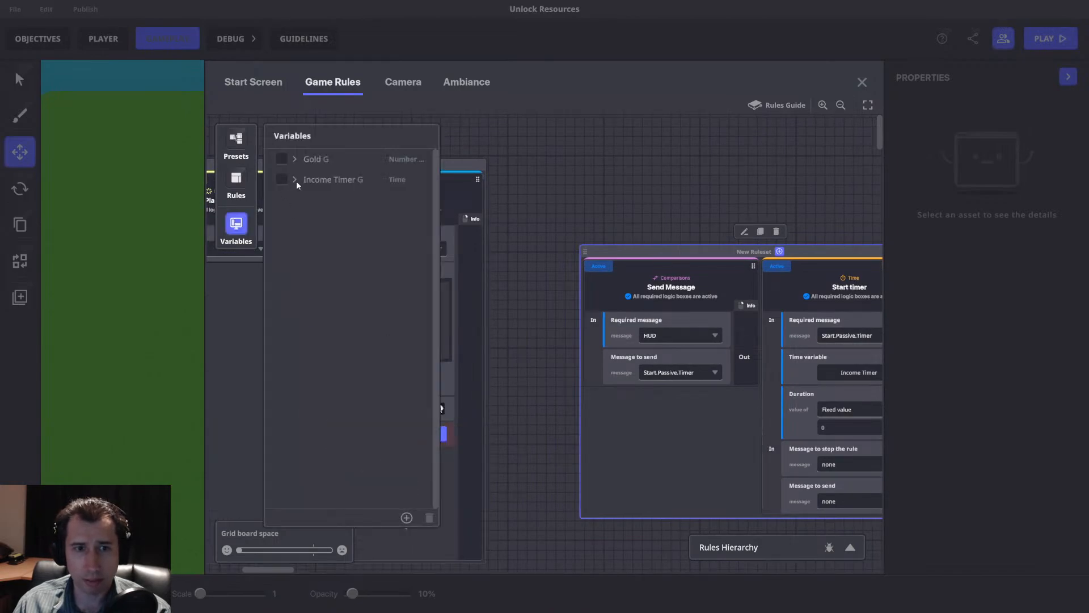
left_click(282, 179)
left_click(247, 219)
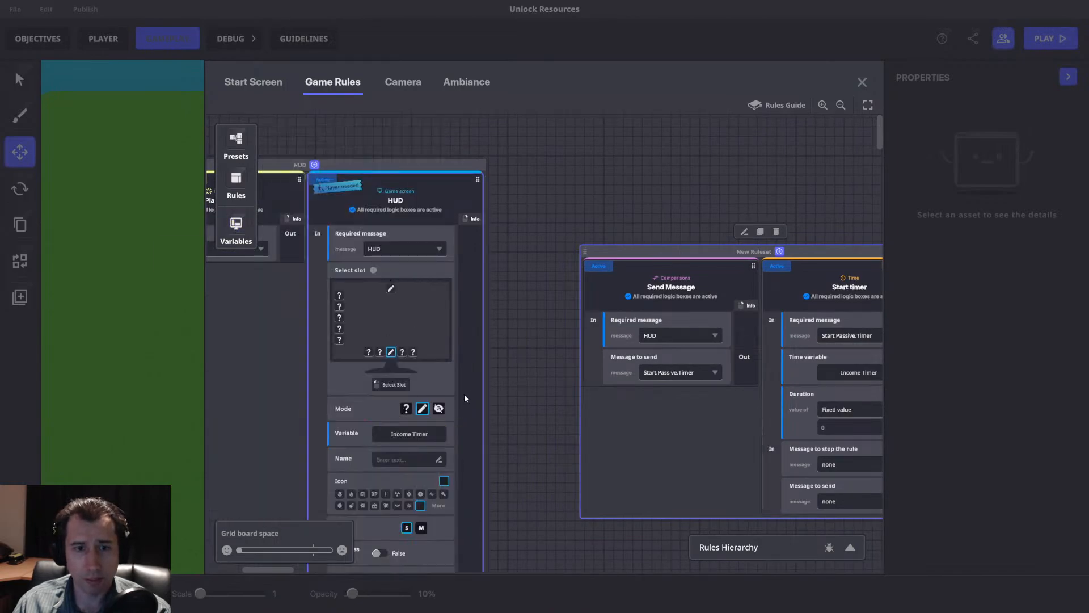
Name the Income Timer's HUD slot Income.
scroll(409, 386, "down", 1)
left_click(409, 389)
type("Pas")
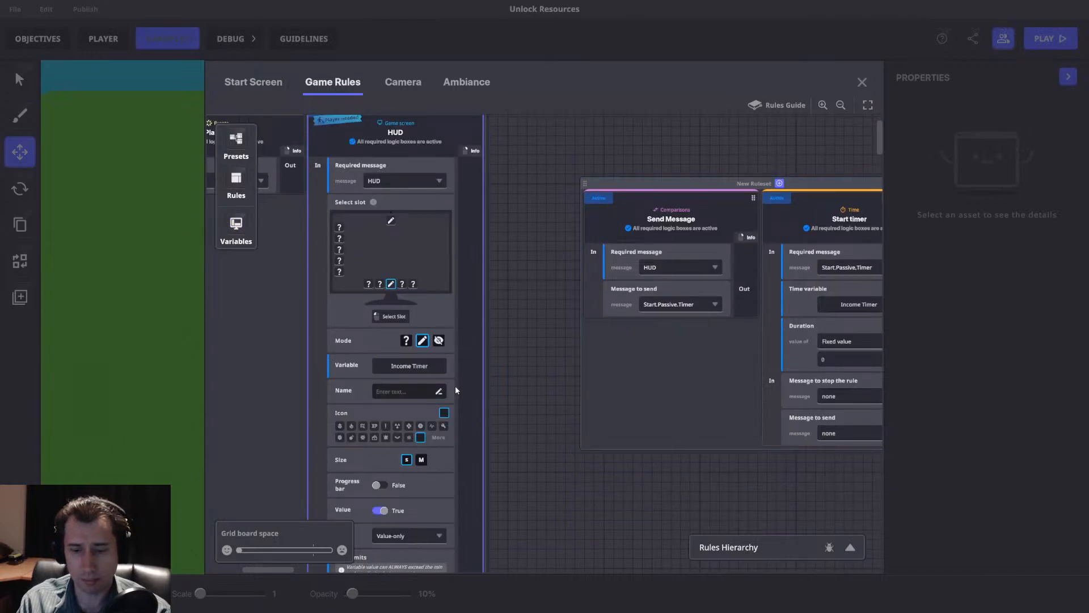
key("BackSpace")
key("BackSpace")
key("BackSpace")
type("Income")
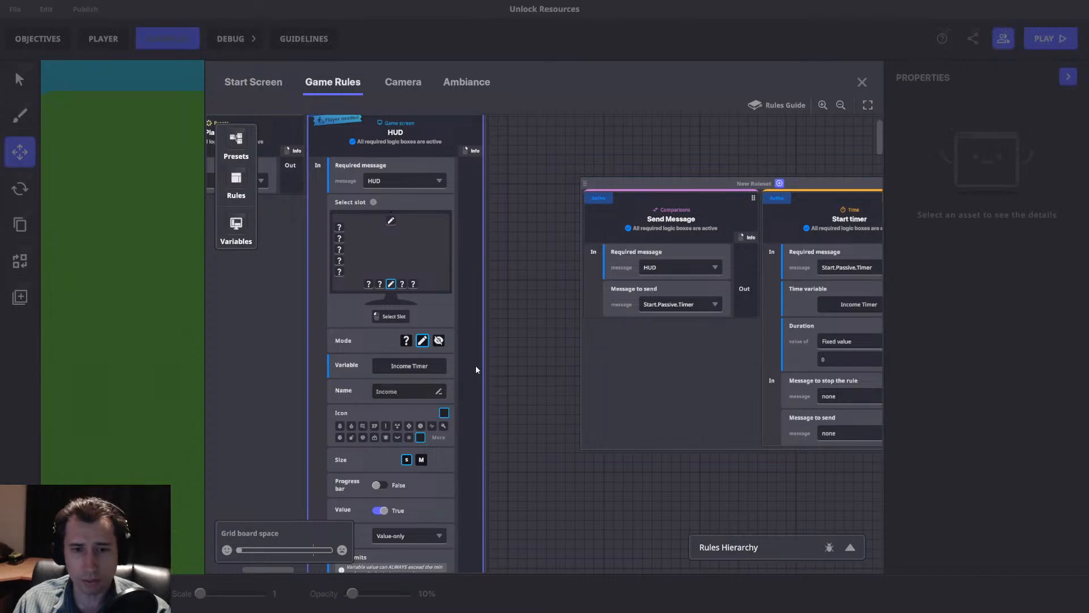
Set the Start timer rule's duration to a fixed value of 3.
left_click_drag(566, 359, 357, 385)
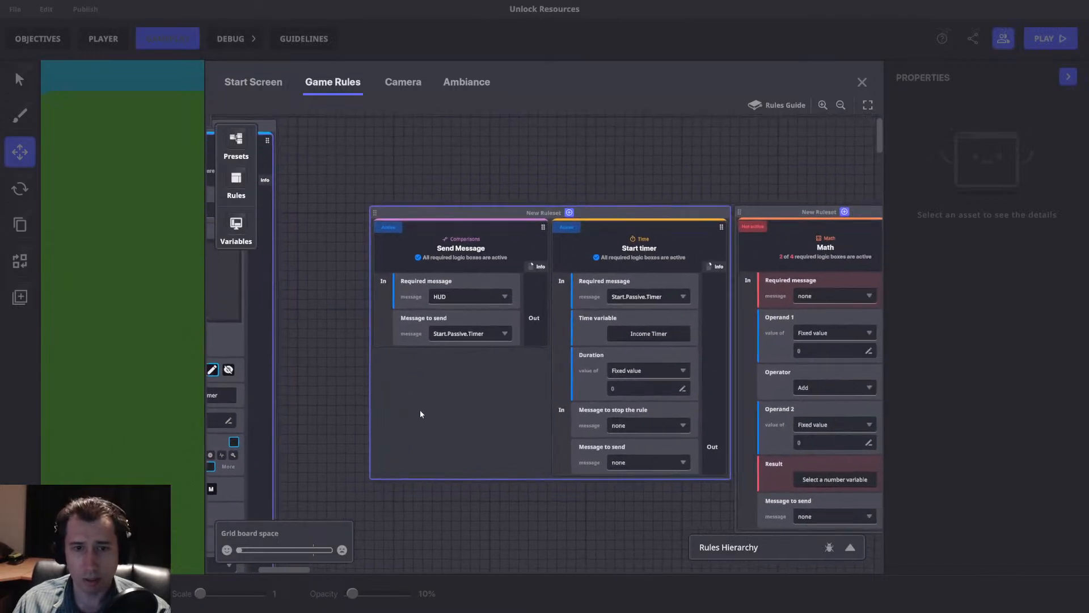
left_click_drag(421, 413, 613, 342)
left_click_drag(668, 317, 399, 361)
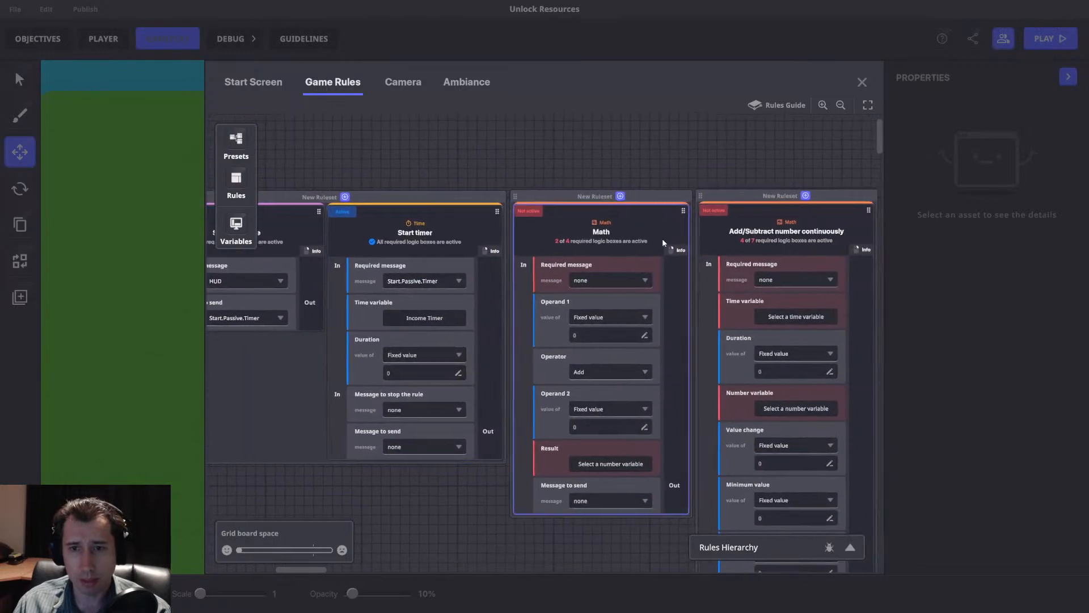
left_click_drag(472, 288, 552, 288)
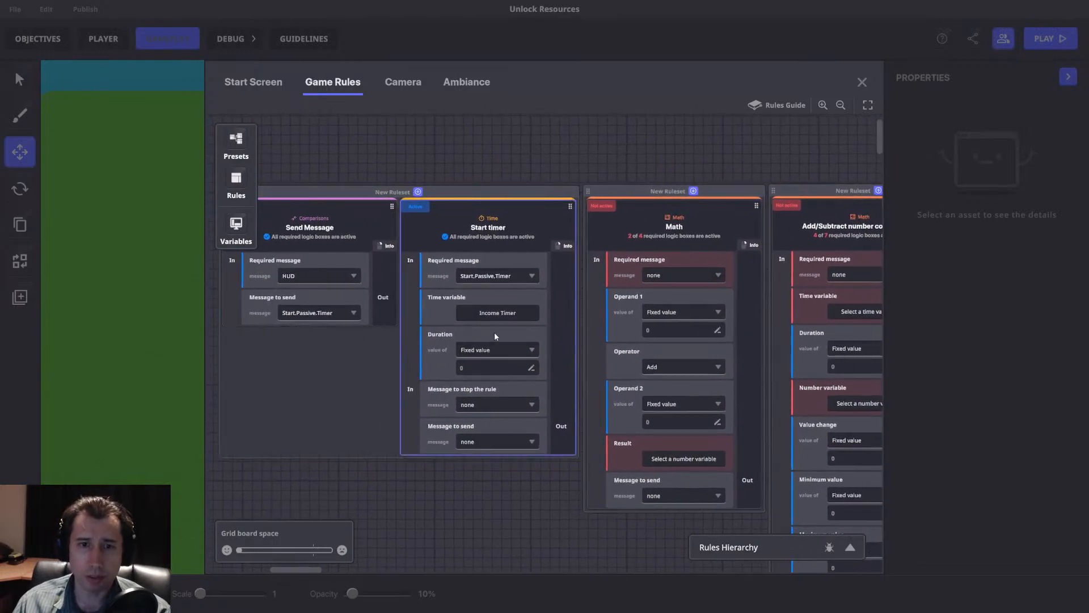
left_click(491, 368)
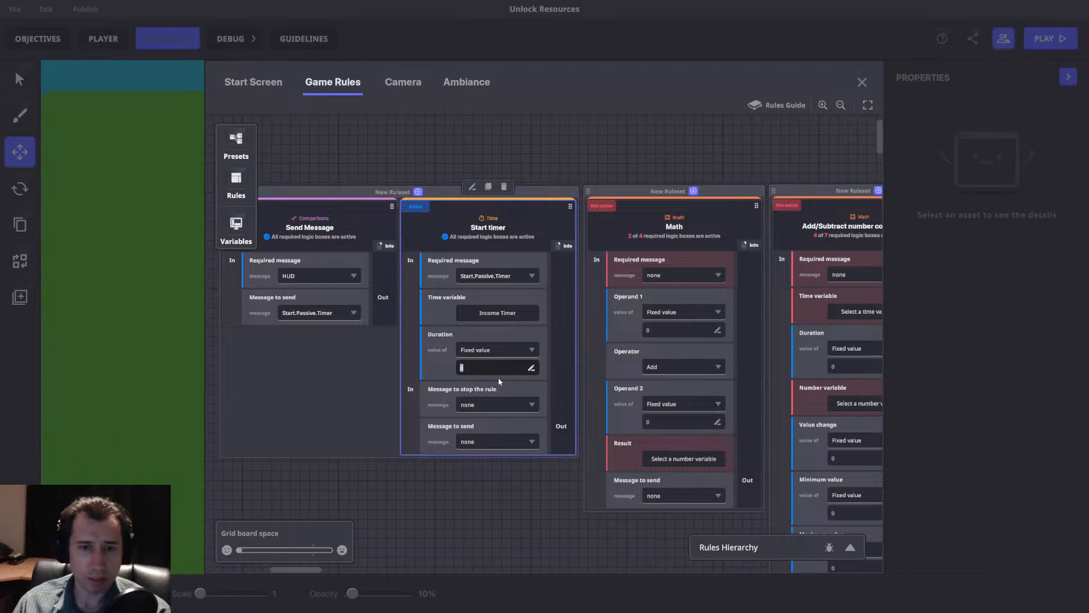
type("3")
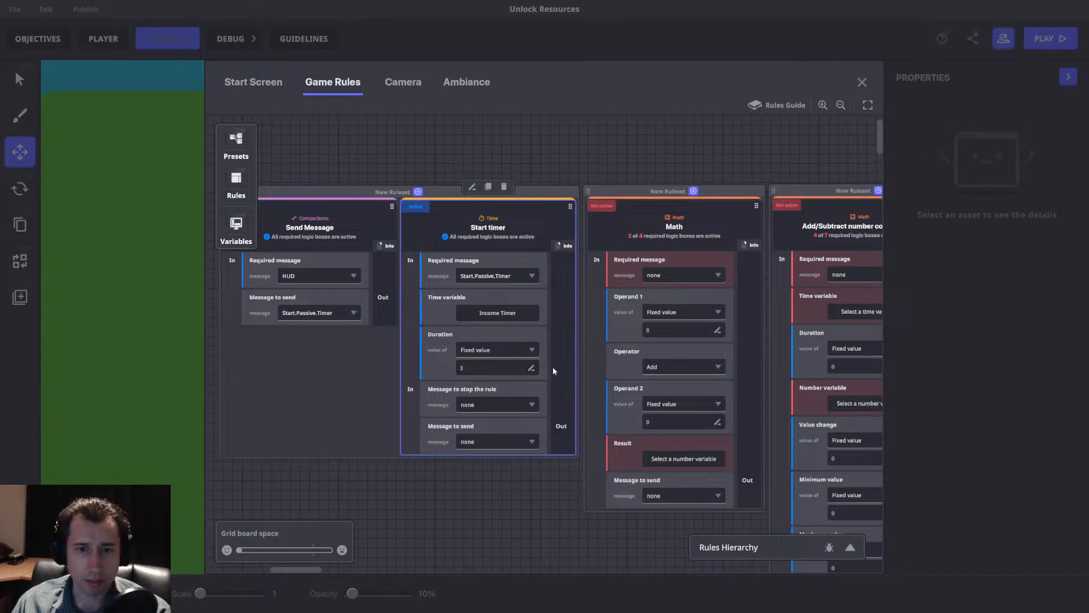
Create the message AddMoney with an integer number argument named Gold as the Start timer rule's message to send.
left_click(474, 441)
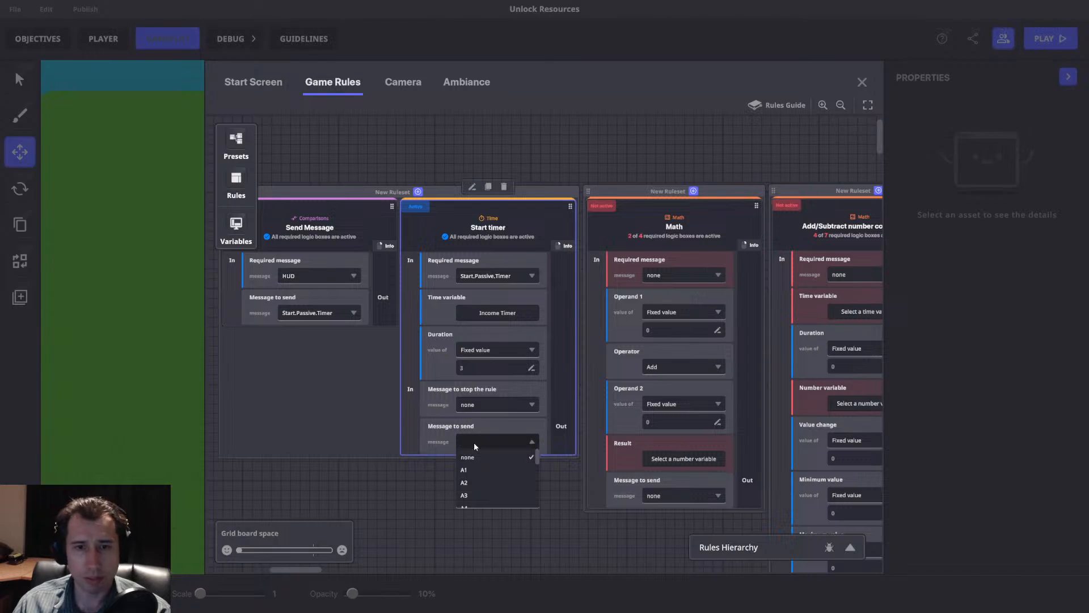
type("Add")
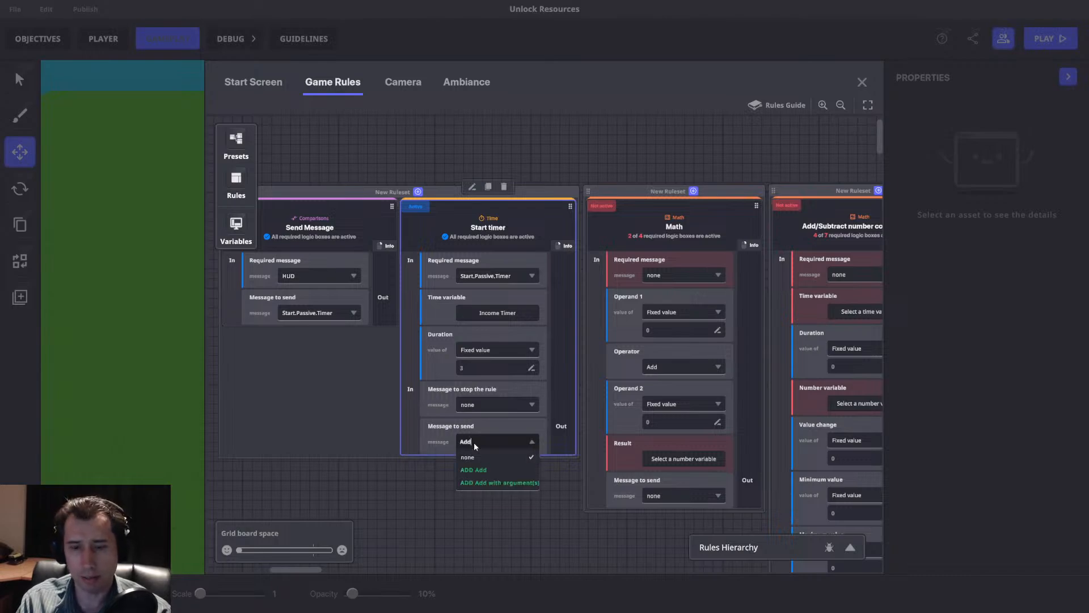
type("Money")
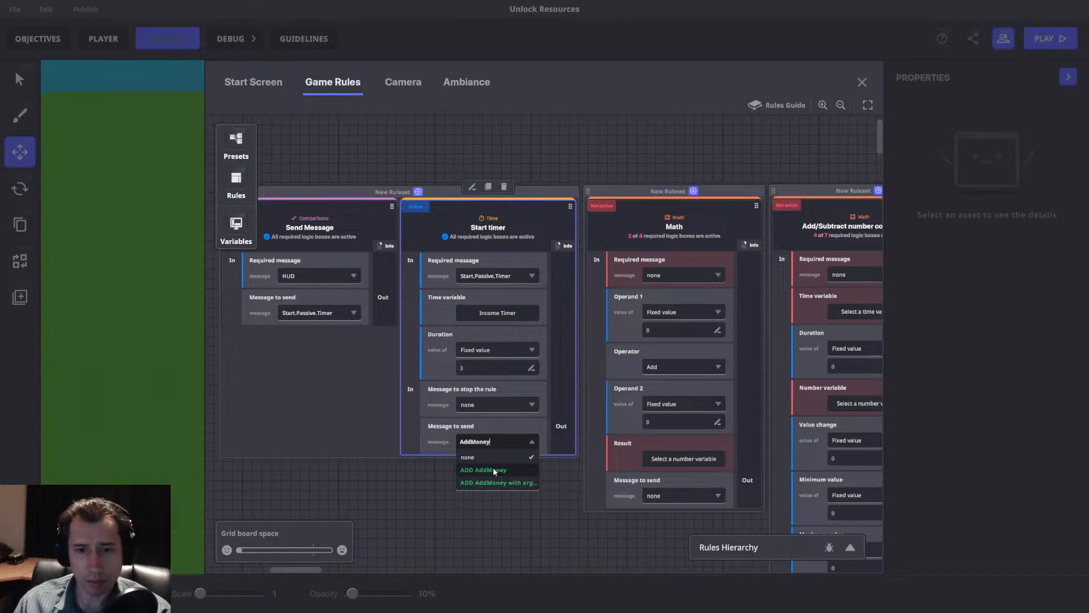
left_click(518, 483)
left_click(611, 252)
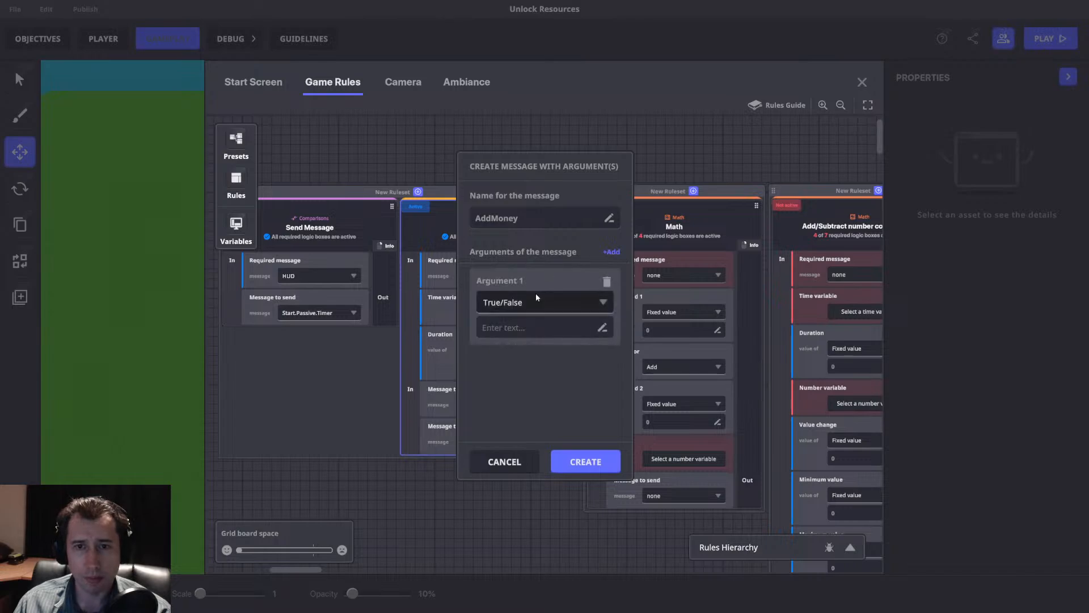
left_click(535, 294)
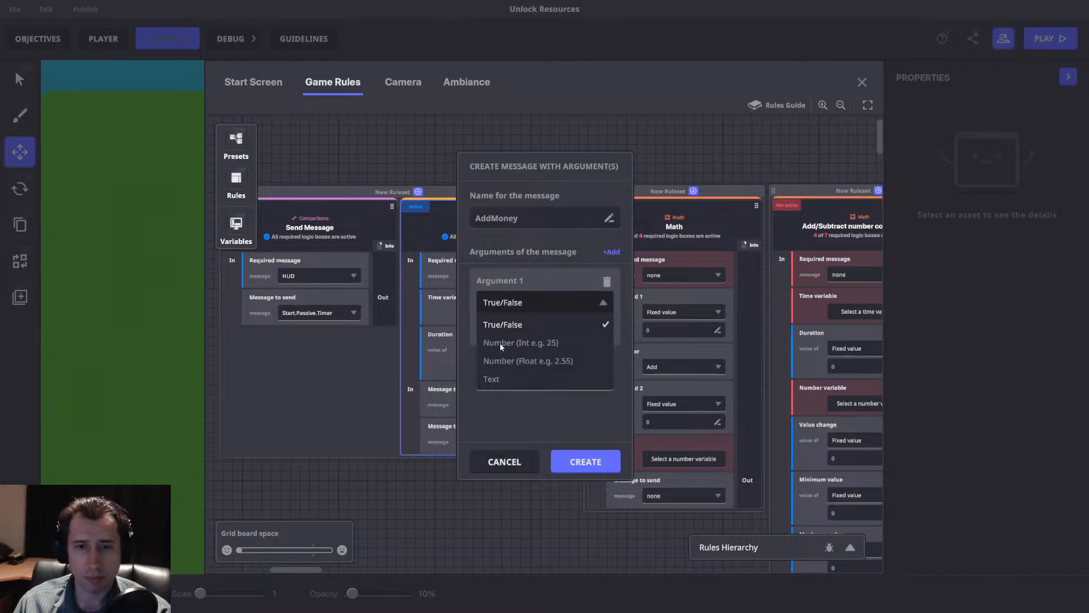
left_click(498, 344)
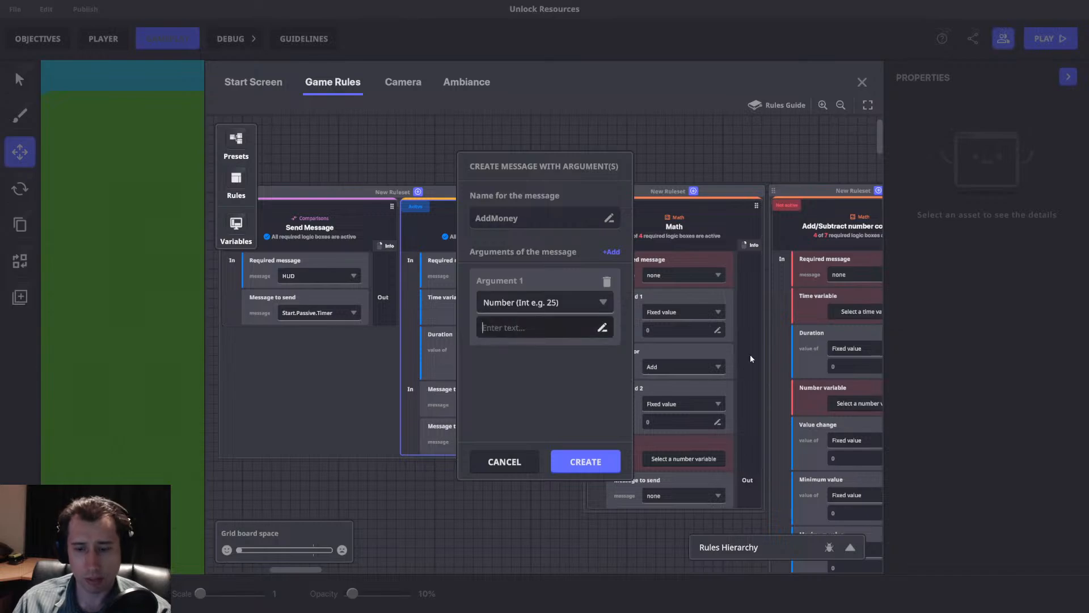
type("Gold")
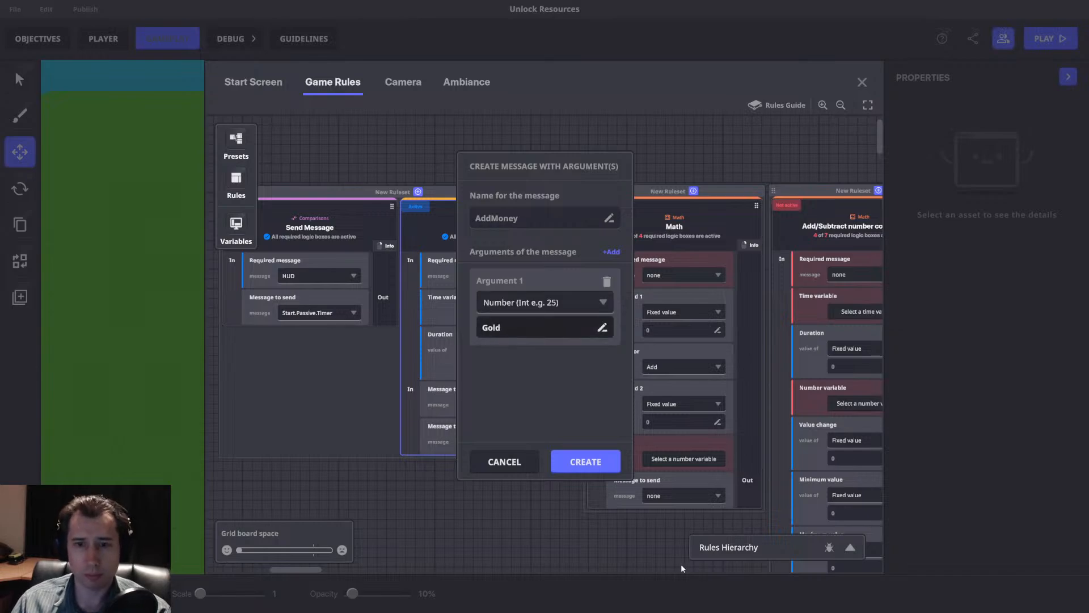
left_click(590, 462)
Review the value source of the Gold argument in the Start timer rule's AddMoney message.
left_click(489, 450)
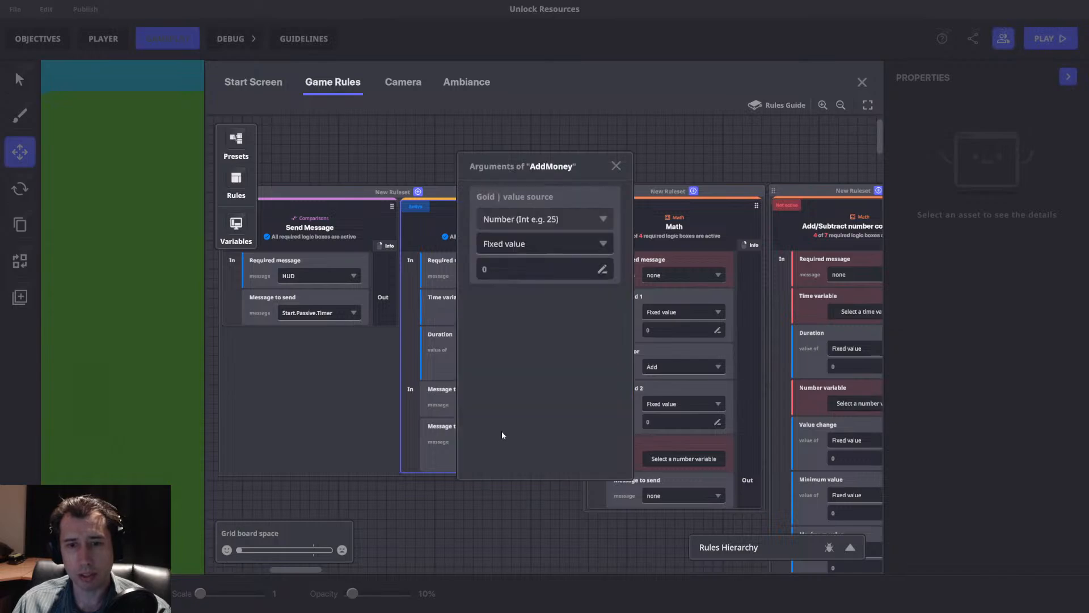
left_click(616, 166)
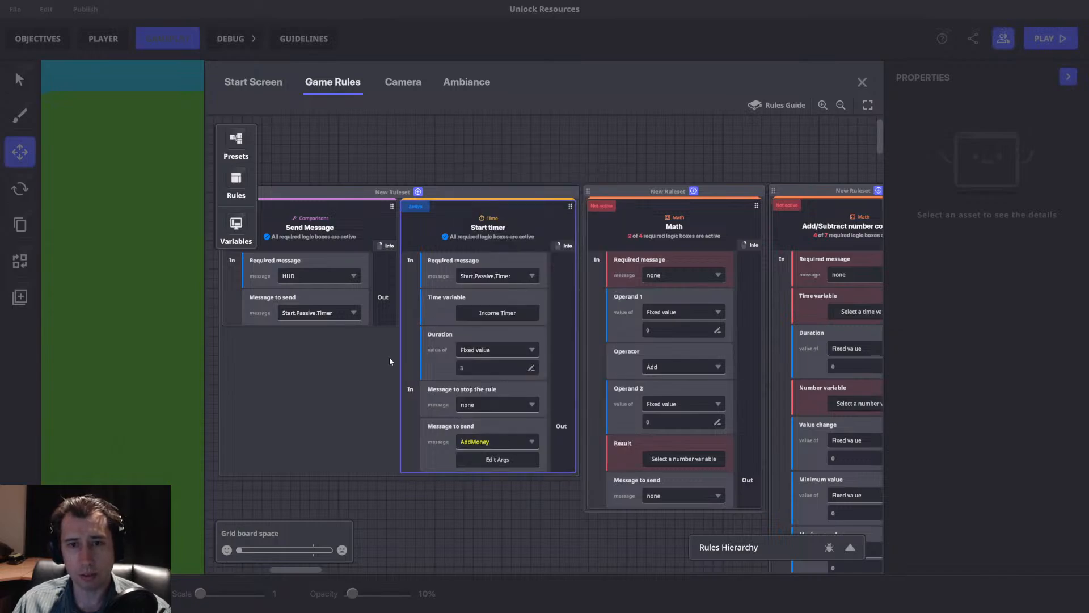
middle_click_drag(527, 407, 478, 421)
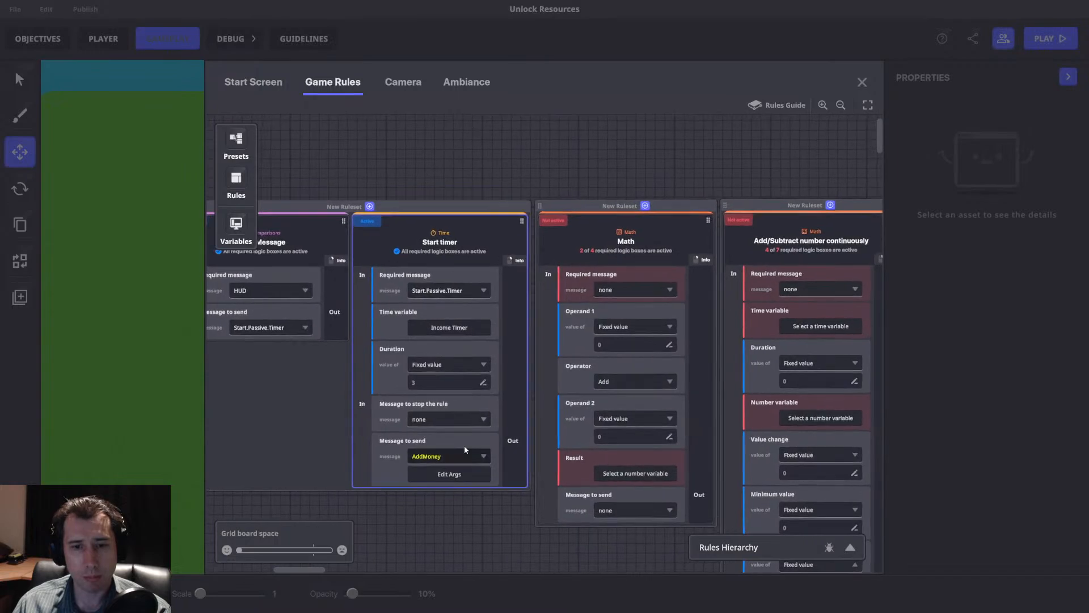
left_click(440, 475)
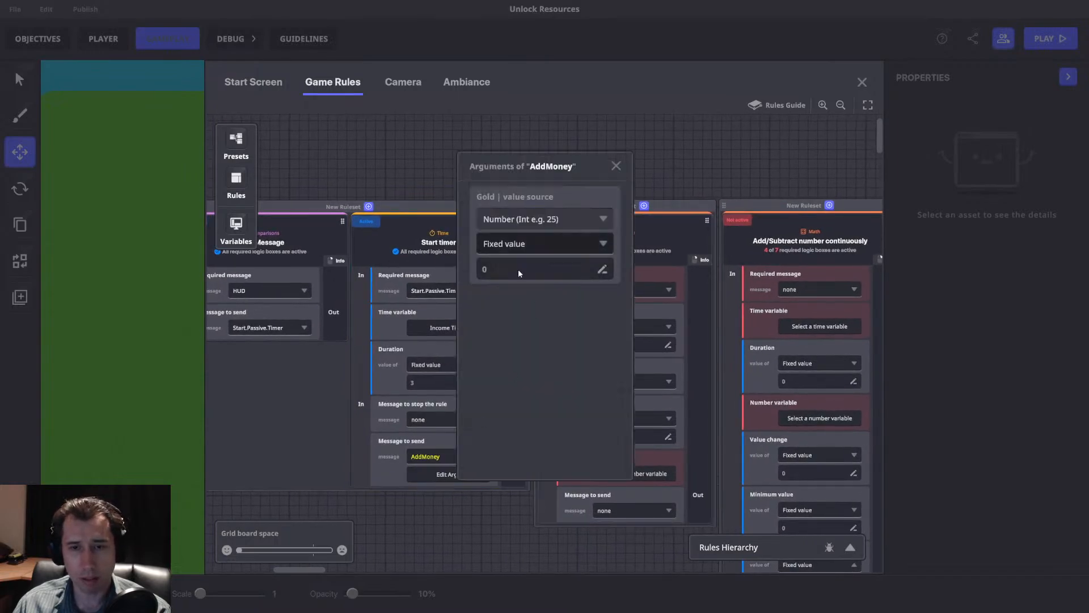
left_click(616, 167)
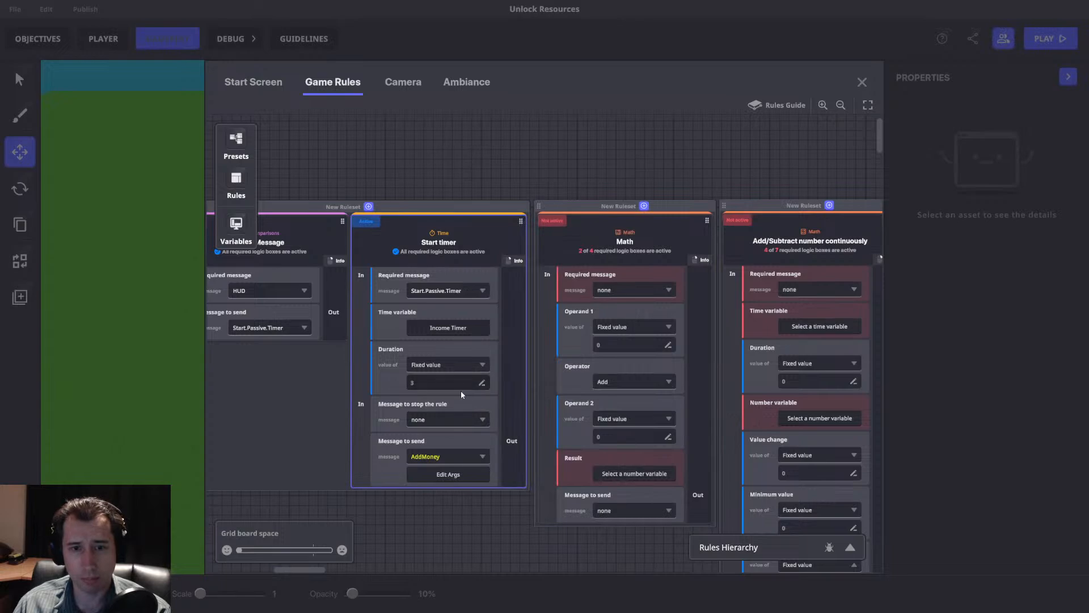
Set the Math rule's required message to AddMoney and its Operand 1 to the variable Gold.
left_click(614, 291)
type("Add")
left_click(612, 343)
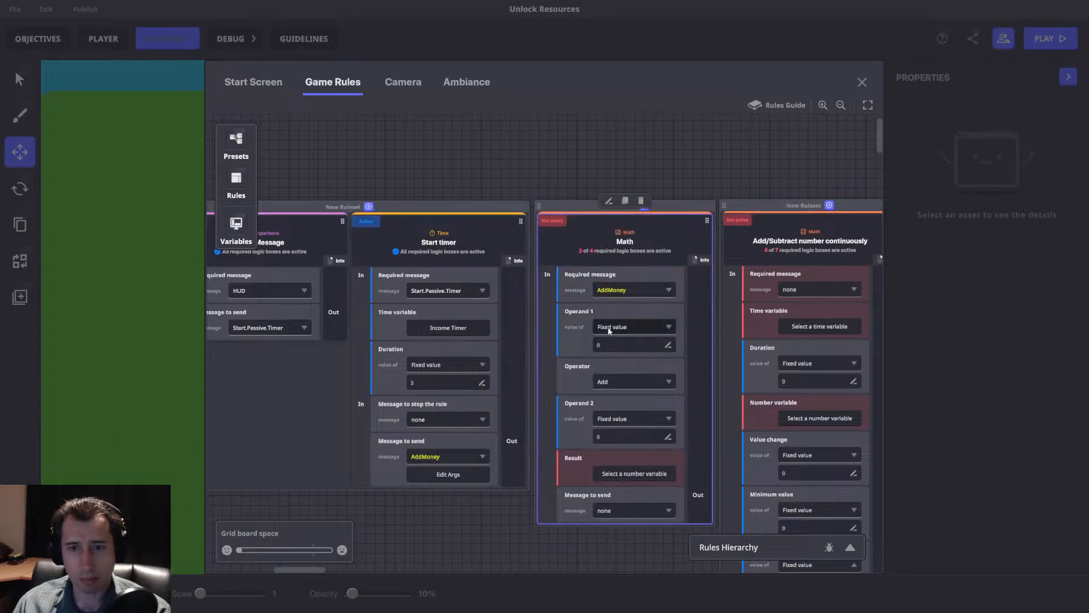
left_click(609, 326)
left_click(615, 354)
left_click(630, 344)
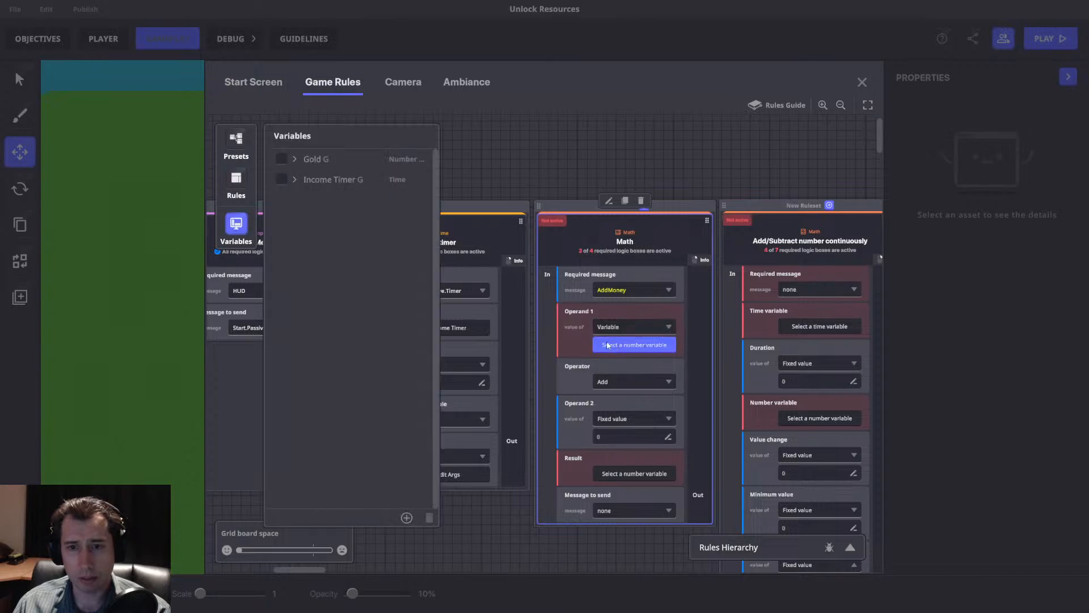
left_click(282, 163)
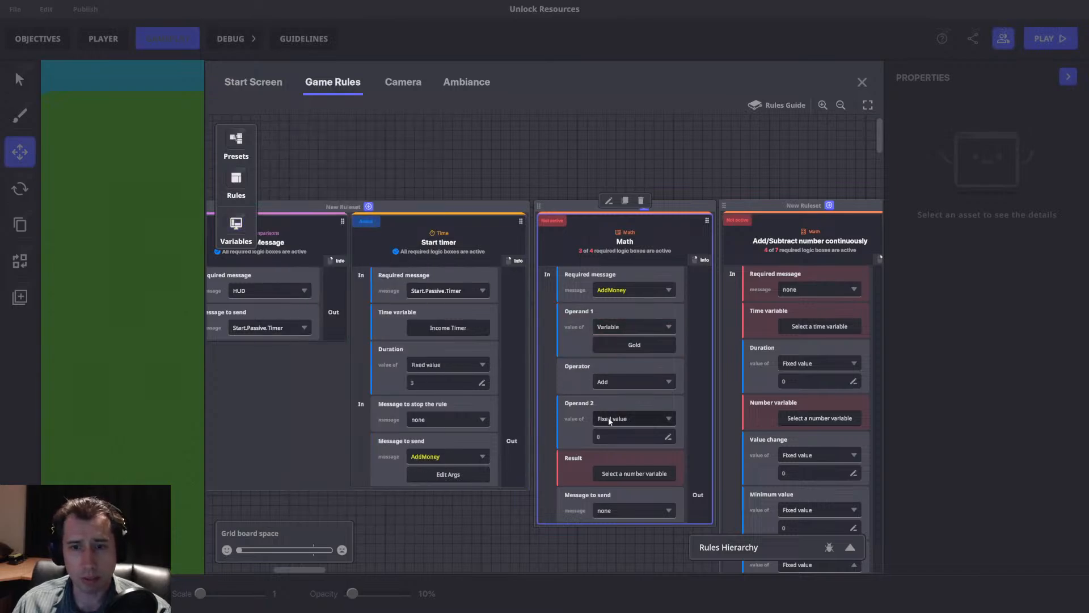
Set the value source of the Math rule's Operand 2 to Variable and check the available variables.
left_click(621, 420)
left_click(607, 447)
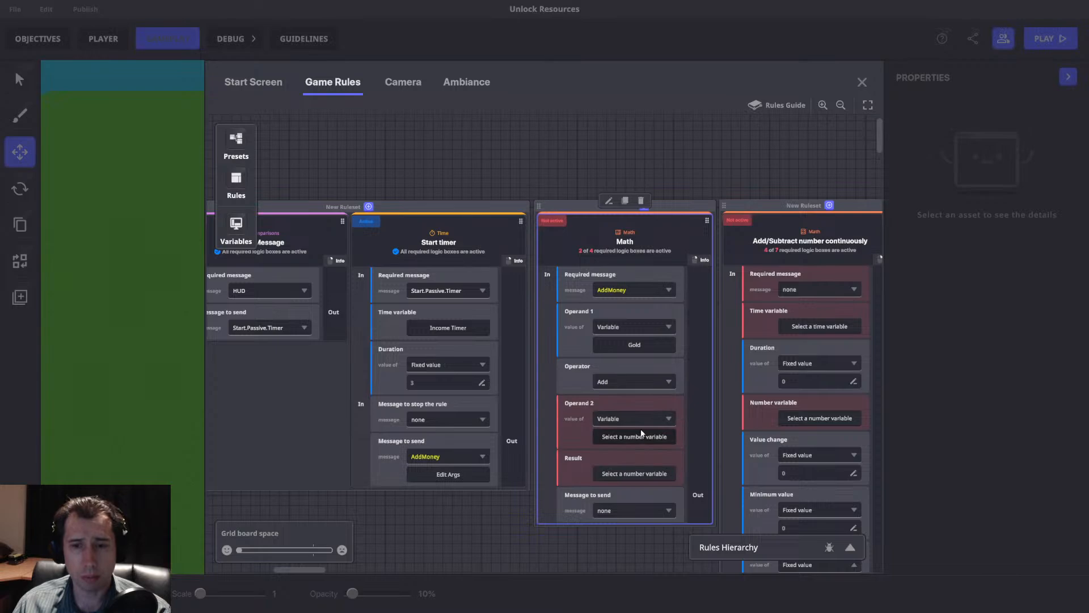
left_click(634, 438)
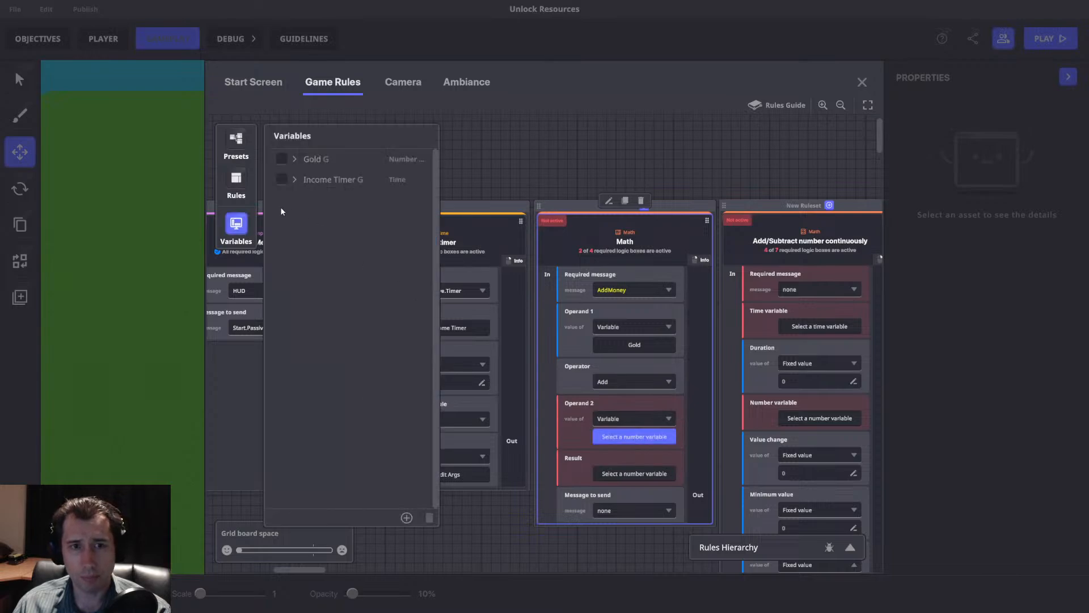
left_click(238, 219)
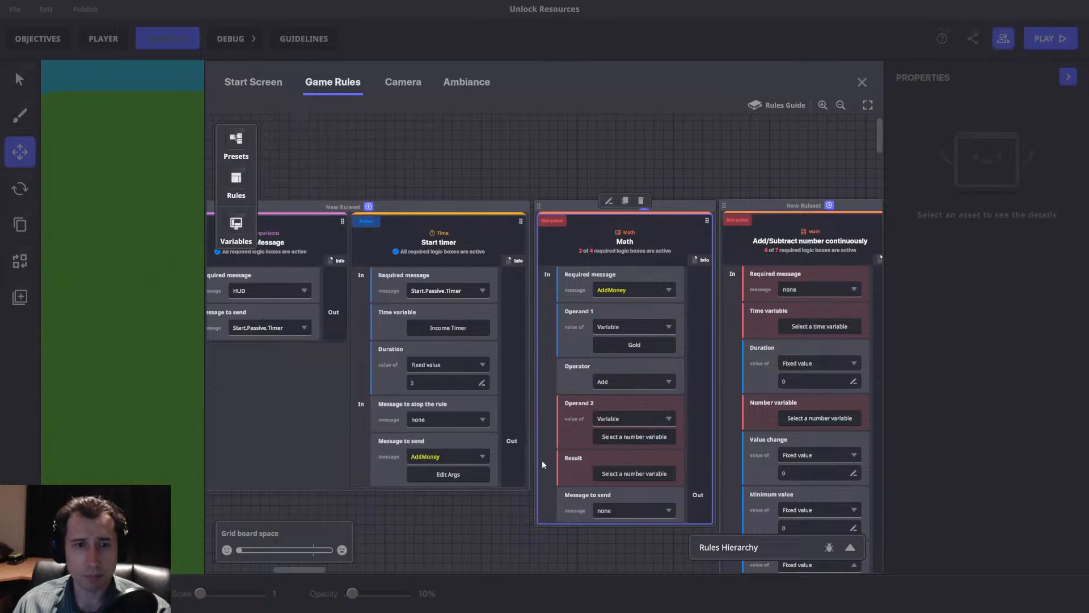
Create a global integer number variable named Passive Income.
left_click(236, 224)
left_click(407, 517)
left_click(351, 460)
left_click(337, 479)
left_click(336, 491)
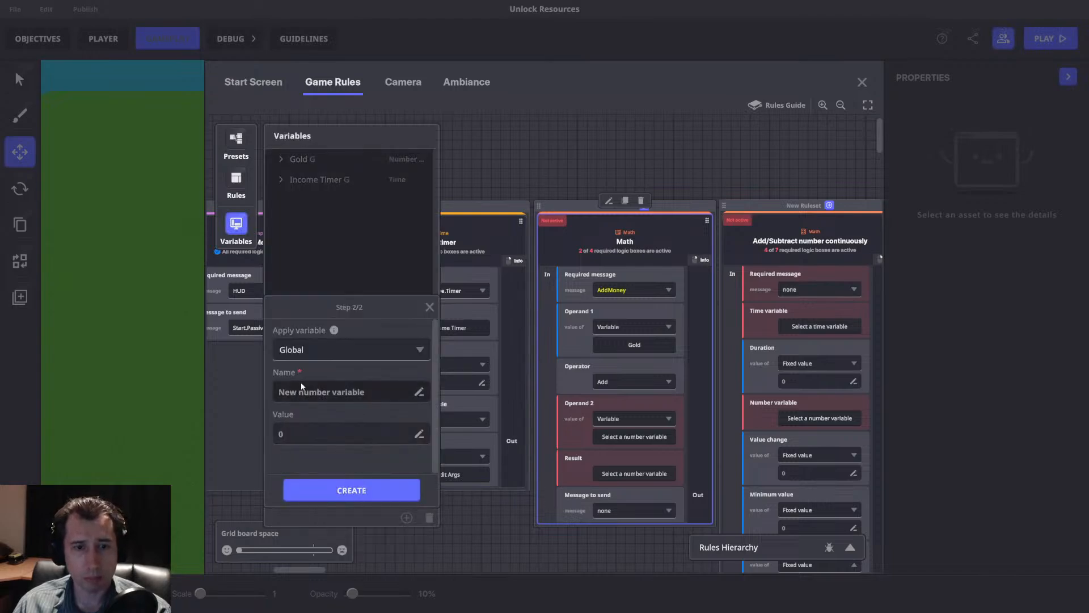
left_click(309, 391)
type("Passive Income")
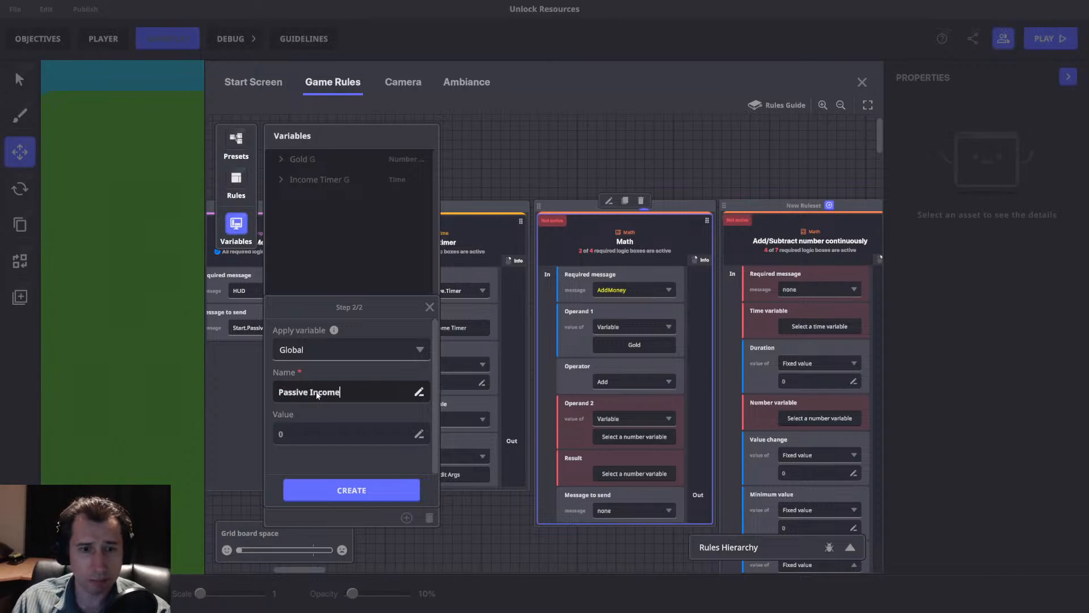
left_click(351, 490)
Assign Passive Income to the Math rule's Operand 2 and Gold to its Result.
left_click(651, 403)
left_click(631, 436)
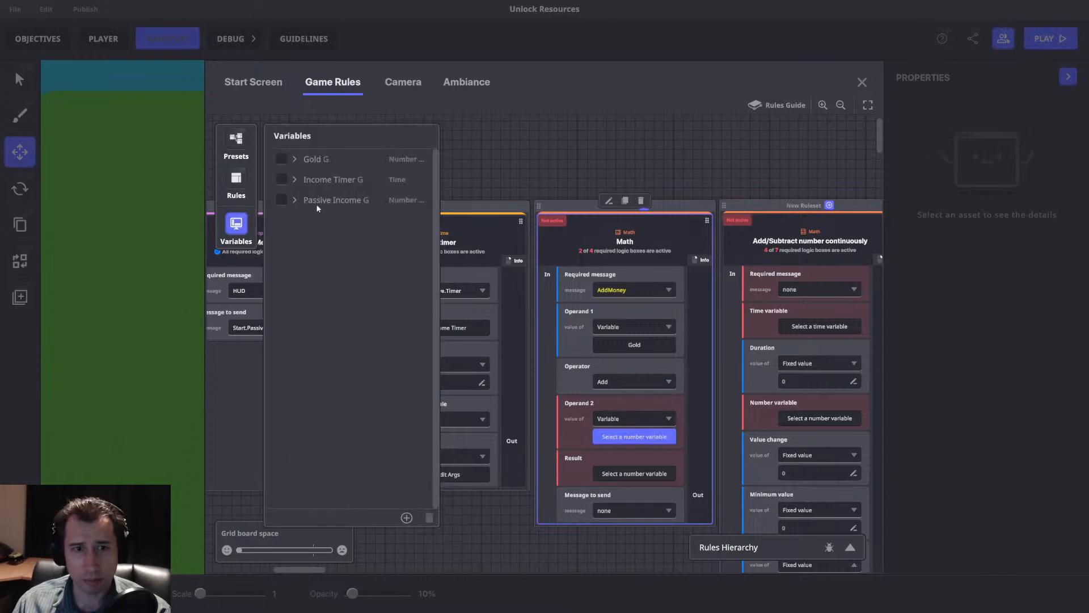
left_click(280, 201)
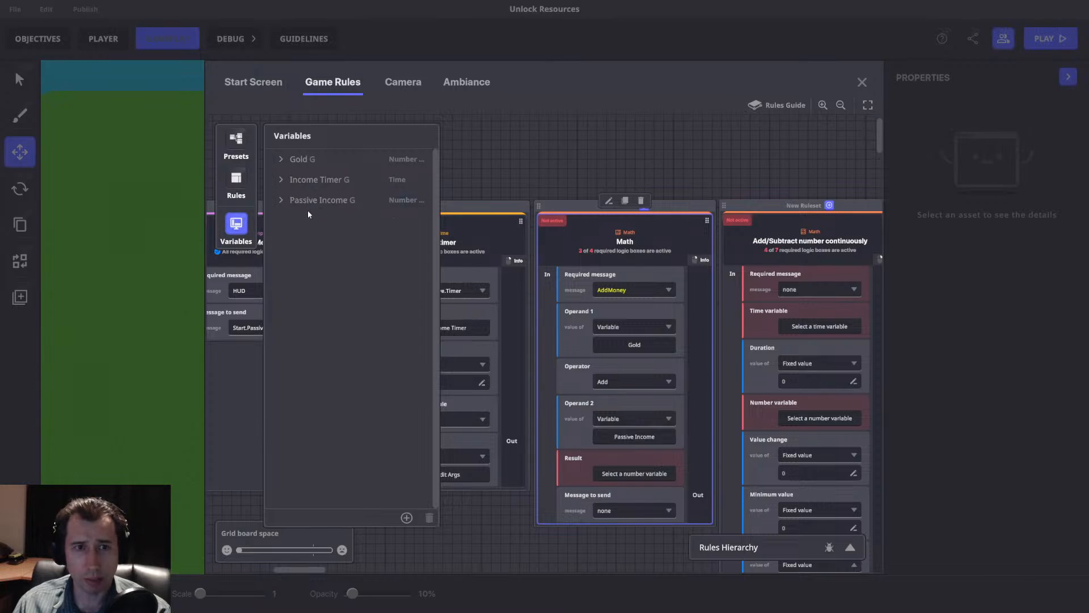
left_click(251, 224)
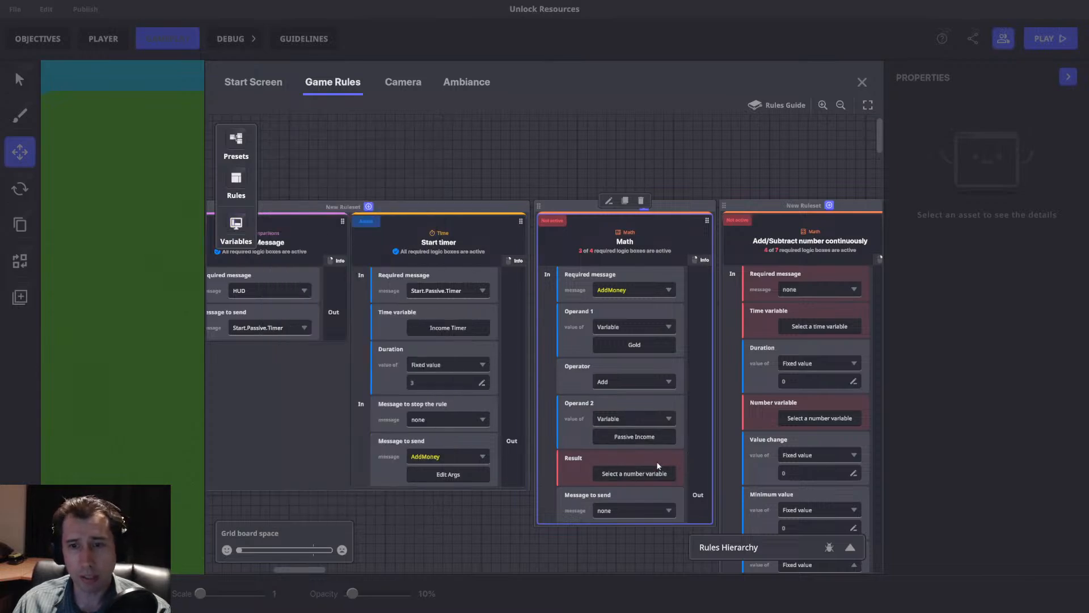
left_click(625, 479)
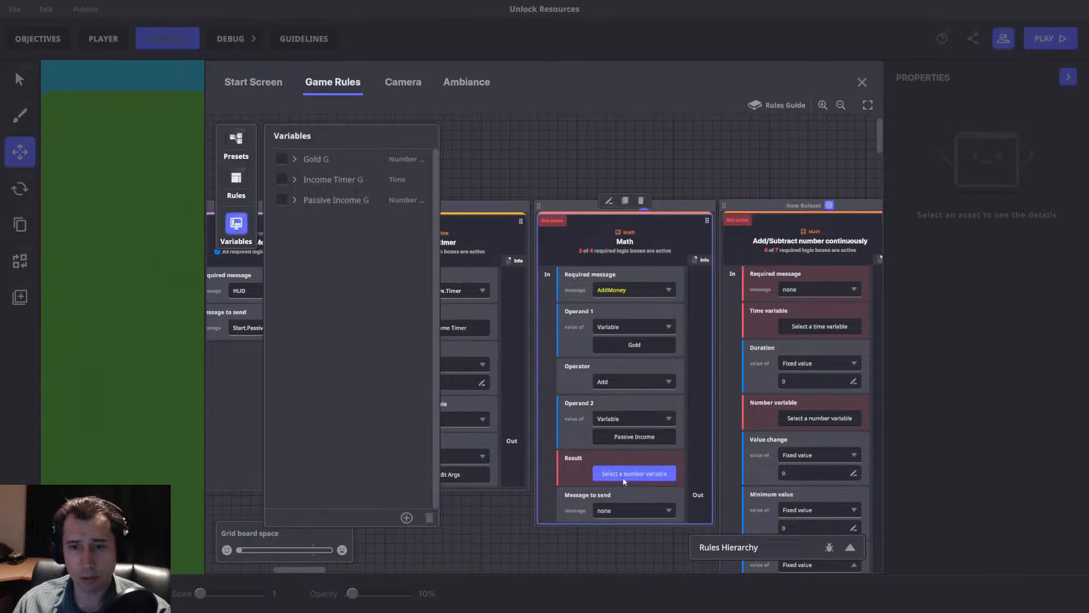
left_click(282, 159)
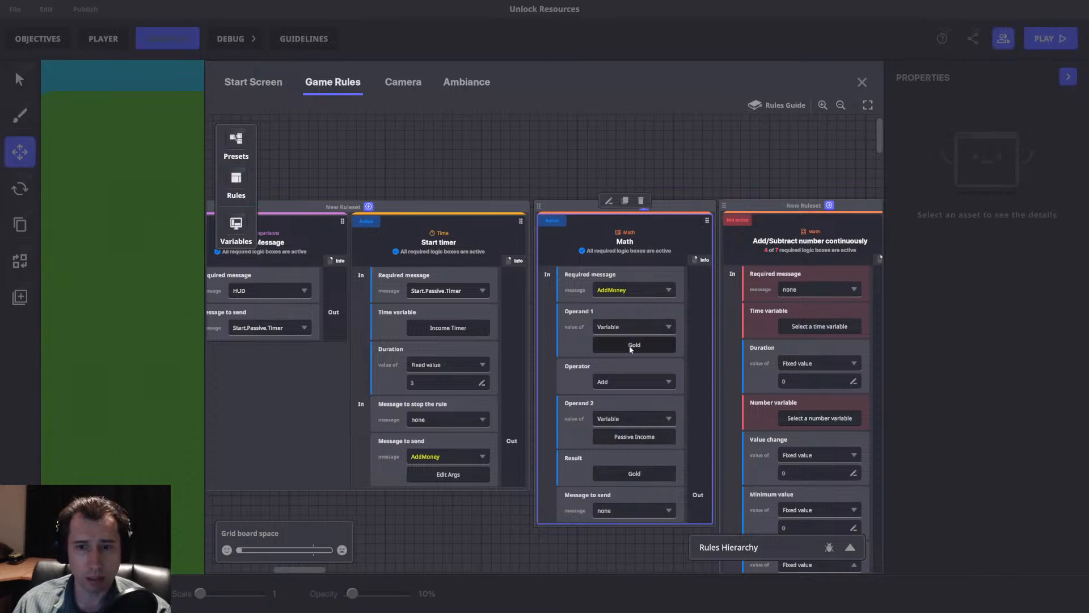
Set the Math rule's message to send to Start.Passive.Timer.
middle_click_drag(650, 471, 551, 464)
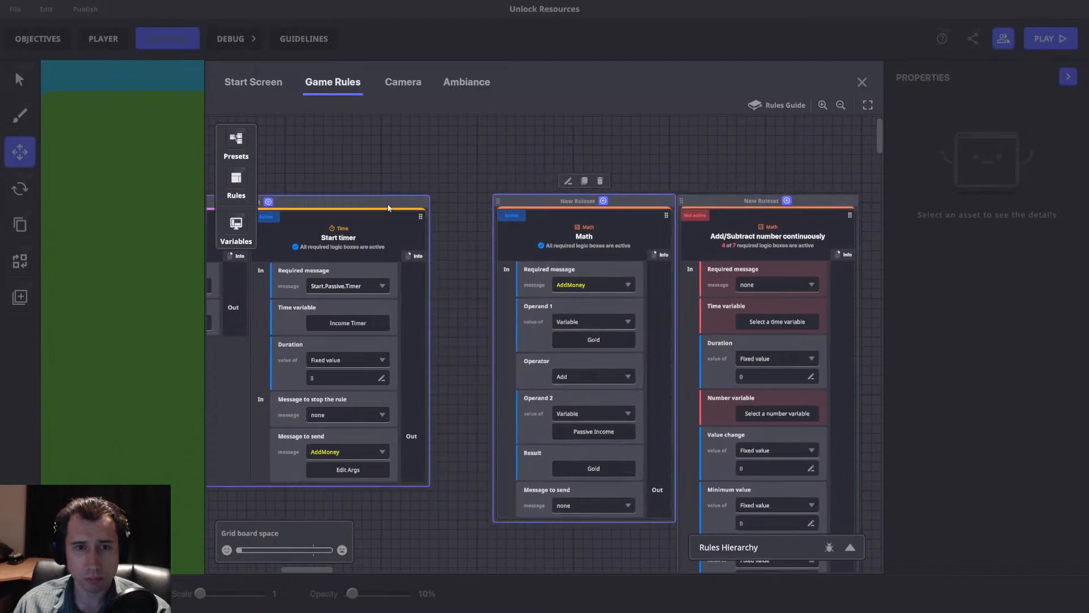
left_click(574, 501)
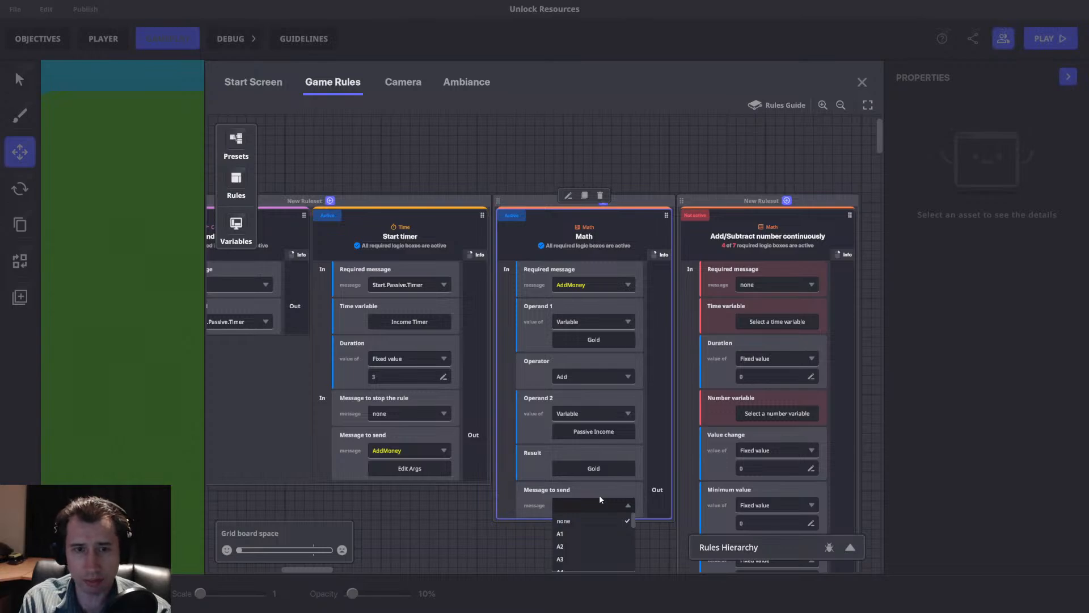
type("Start.Passive.Timer")
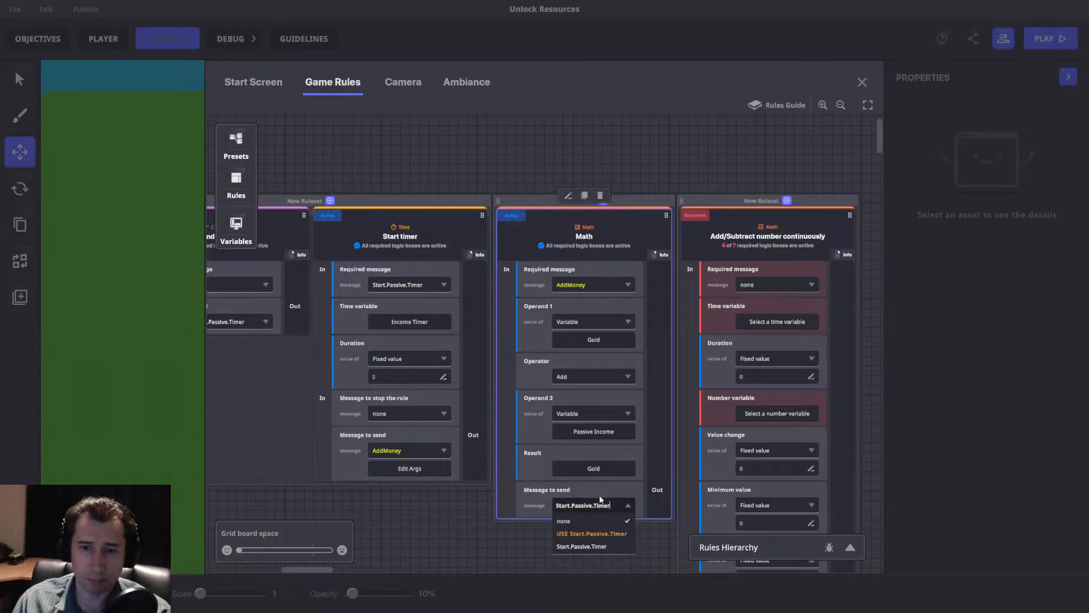
left_click(615, 535)
Move the Math rule into the ruleset holding Send Message and Start timer, placing it after Start timer.
mouse_move(755, 205)
left_mouse_down()
mouse_move(591, 211)
mouse_move(718, 226)
mouse_move(745, 211)
left_mouse_up()
left_click_drag(580, 195, 890, 184)
left_click_drag(701, 225, 514, 245)
left_click_drag(602, 193, 639, 199)
Rename the combined ruleset Passive Timer.
double_click(574, 201)
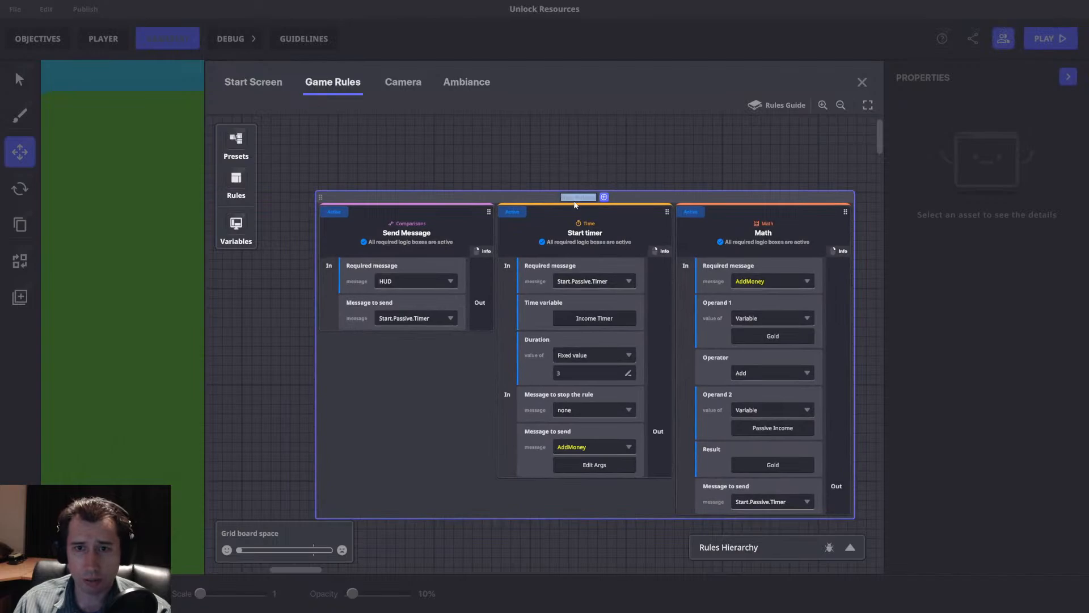
type("Passive Timer")
key("Return")
Playtest the experience, moving and jumping while watching the Gold and Income displays, and return to the editor.
left_click(865, 83)
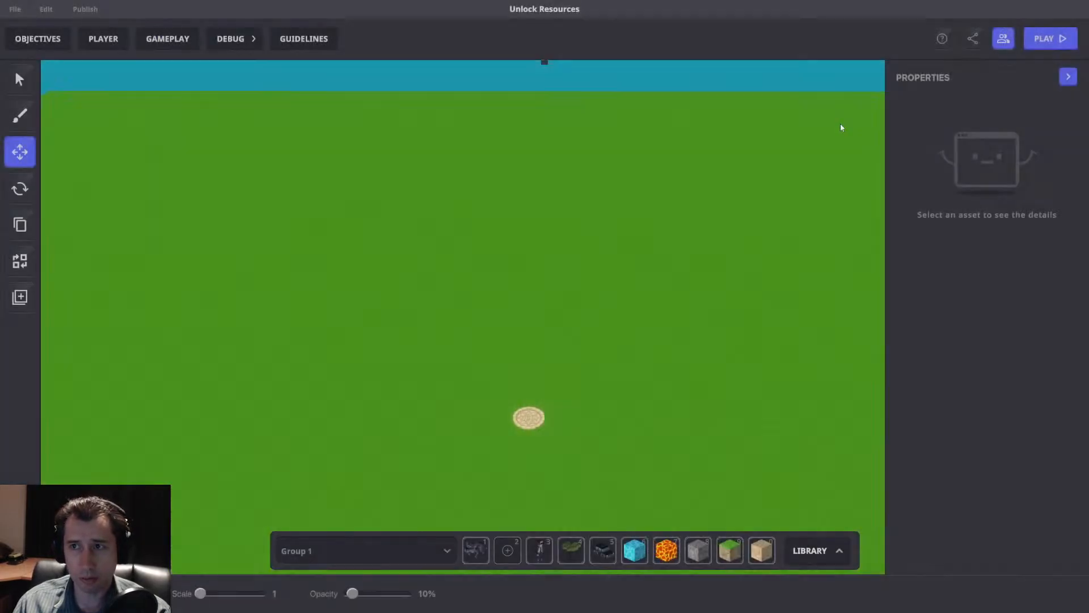
key("ctrl+p")
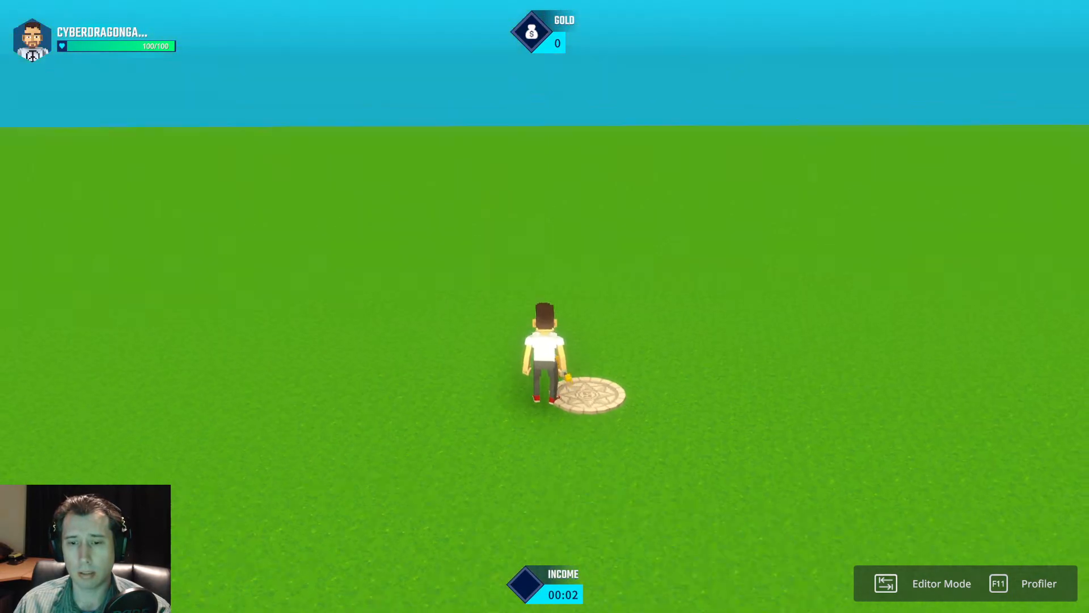
key("w")
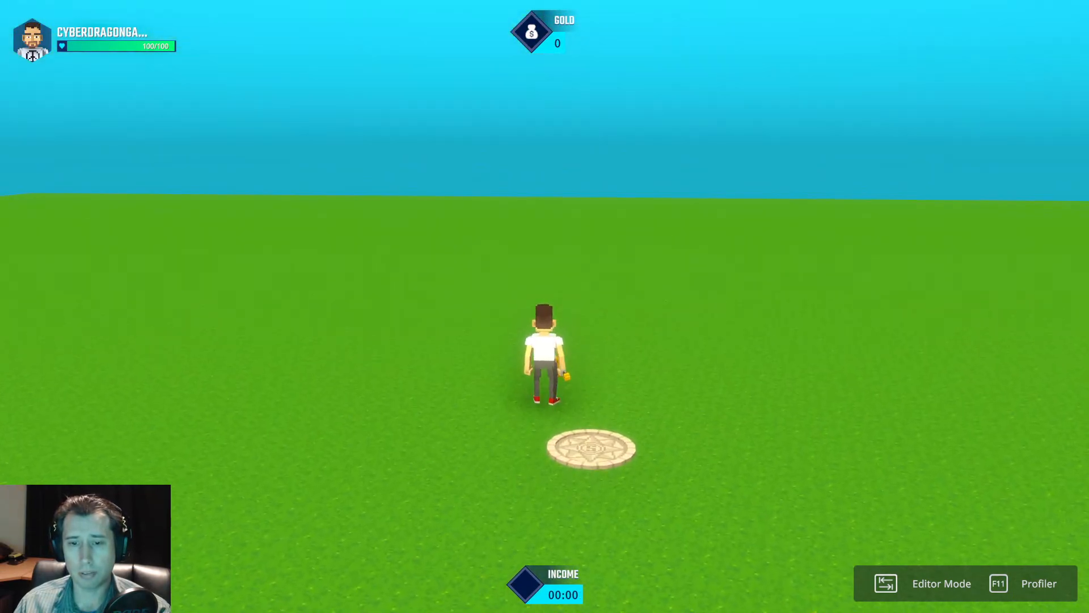
key("d")
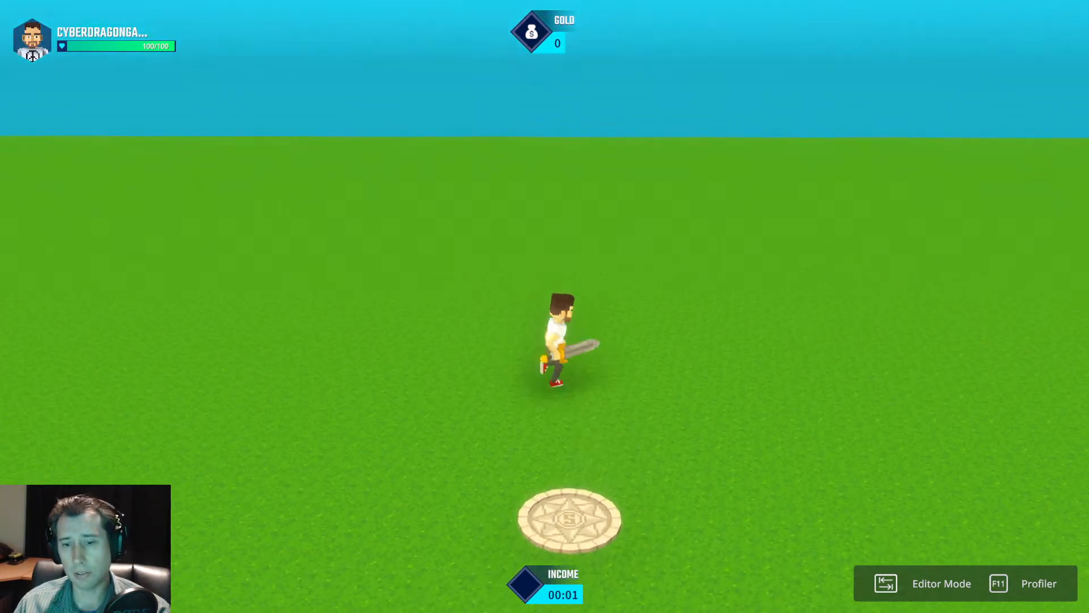
key("space")
key("space")
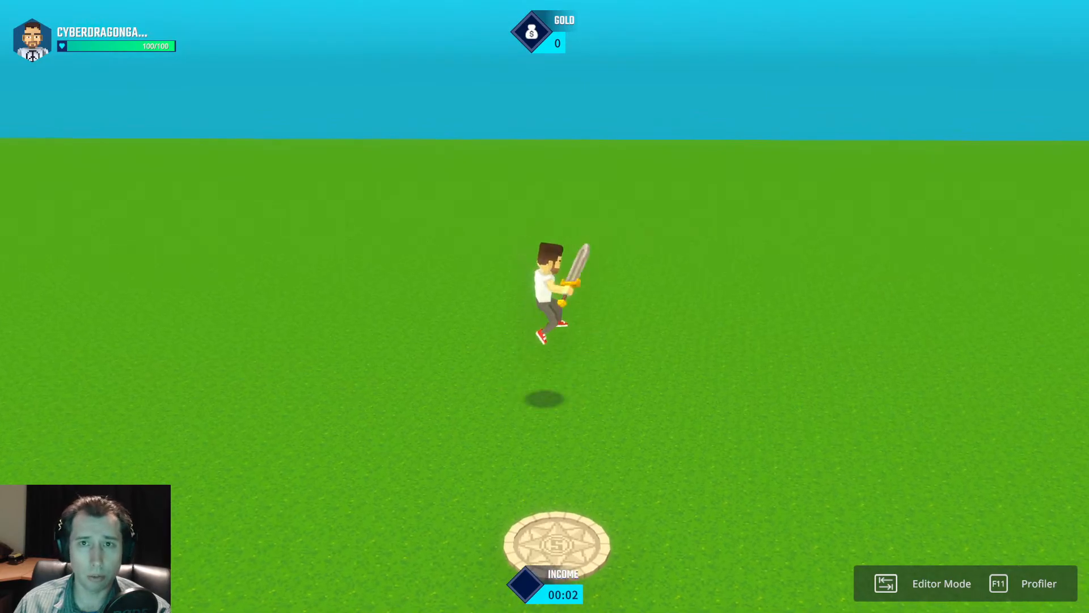
key("Tab")
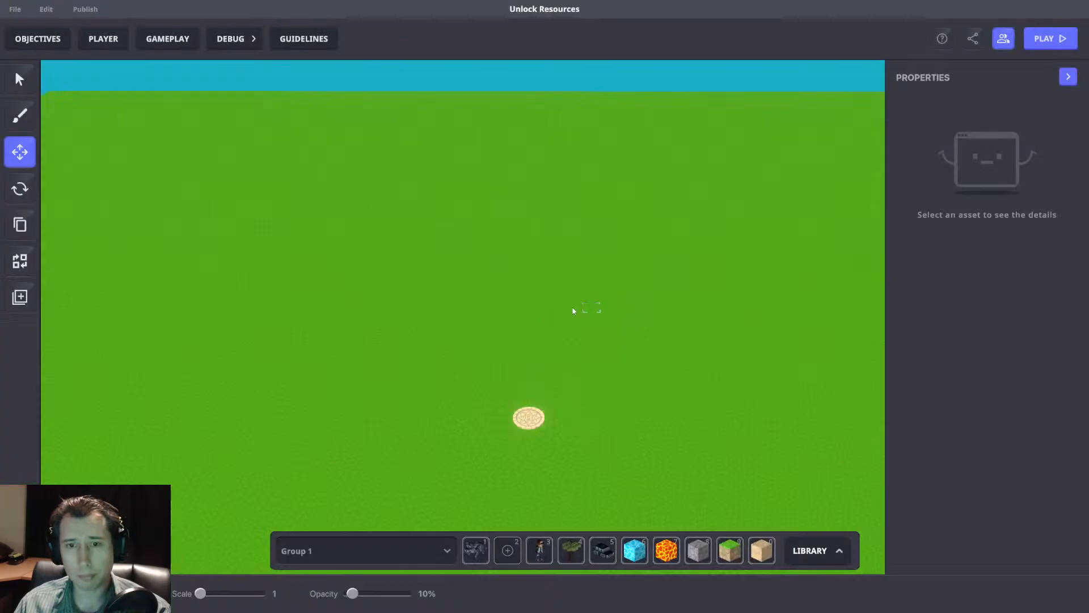
Set the Passive Income variable's value to 1 in the game rules.
left_click(169, 39)
middle_click_drag(786, 319, 732, 284)
left_click(234, 226)
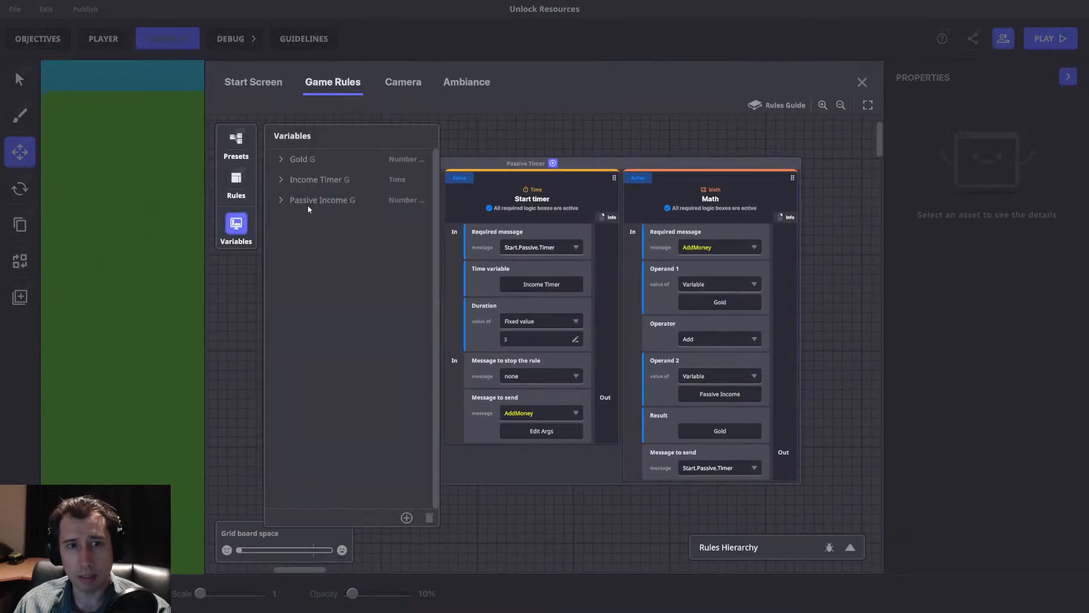
left_click(295, 200)
left_click(336, 363)
left_click(356, 422)
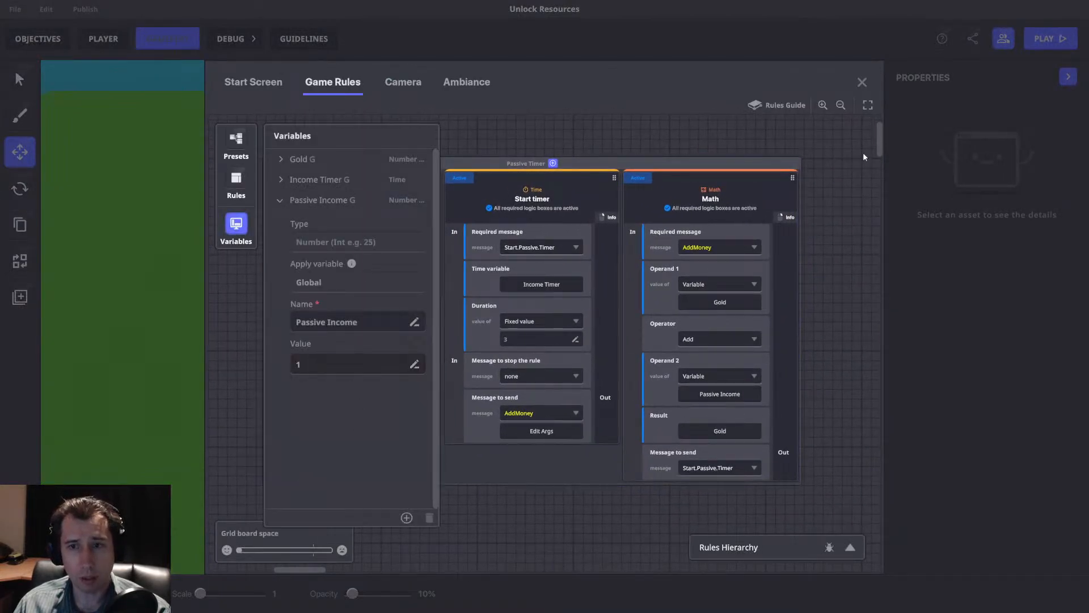
Playtest again to check whether Gold increases with each Income timer cycle, and return to the editor.
left_click(861, 84)
key("p")
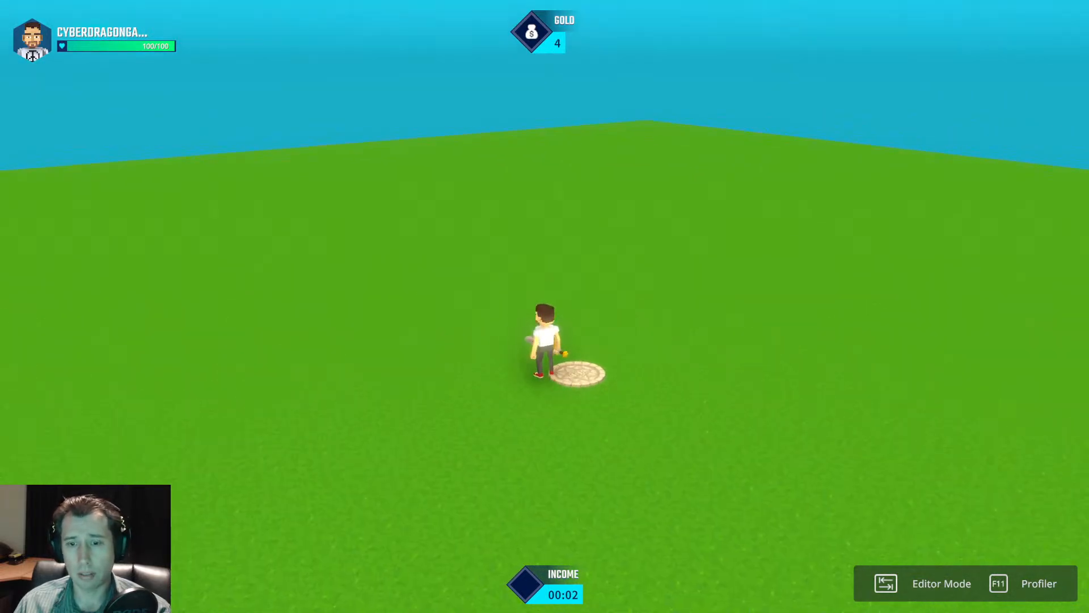
key("Tab")
Set the fixed duration of the Start timer rule in the Passive Timer ruleset to 2.
left_click(171, 38)
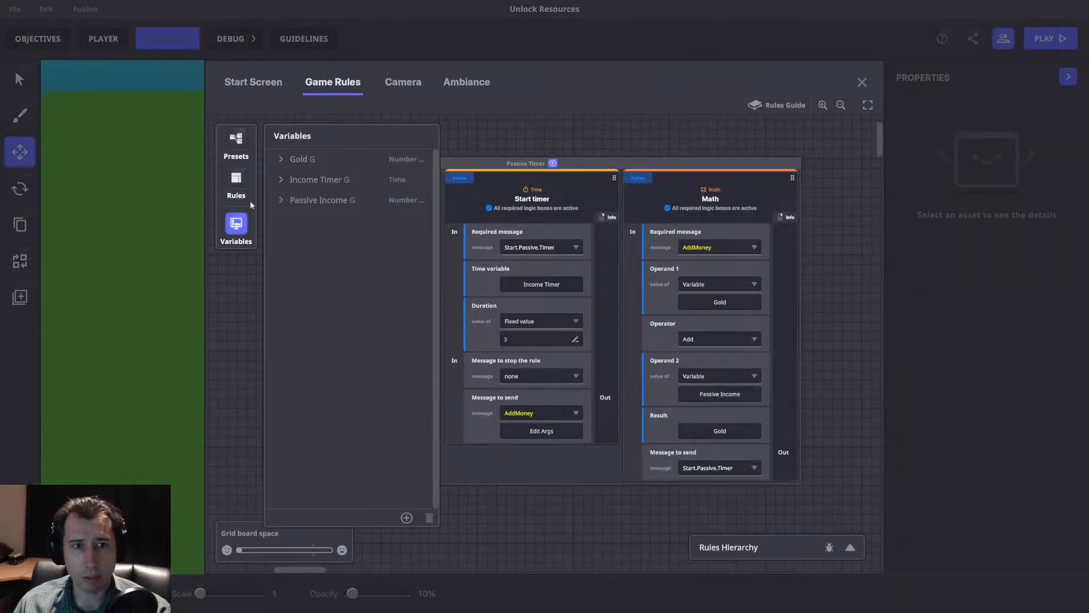
left_click(237, 225)
left_click(519, 344)
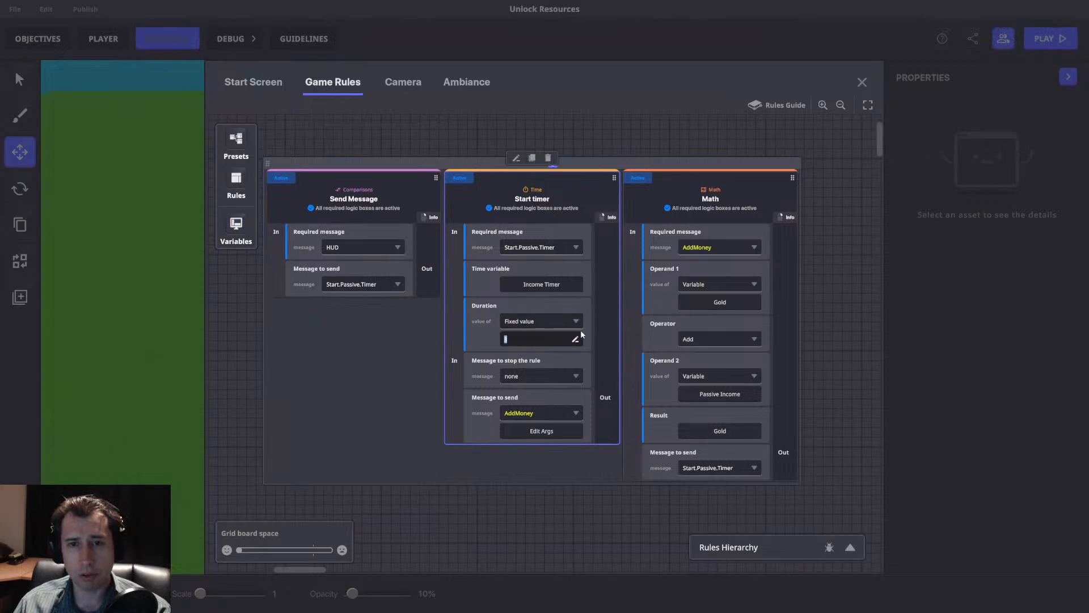
left_click(611, 465)
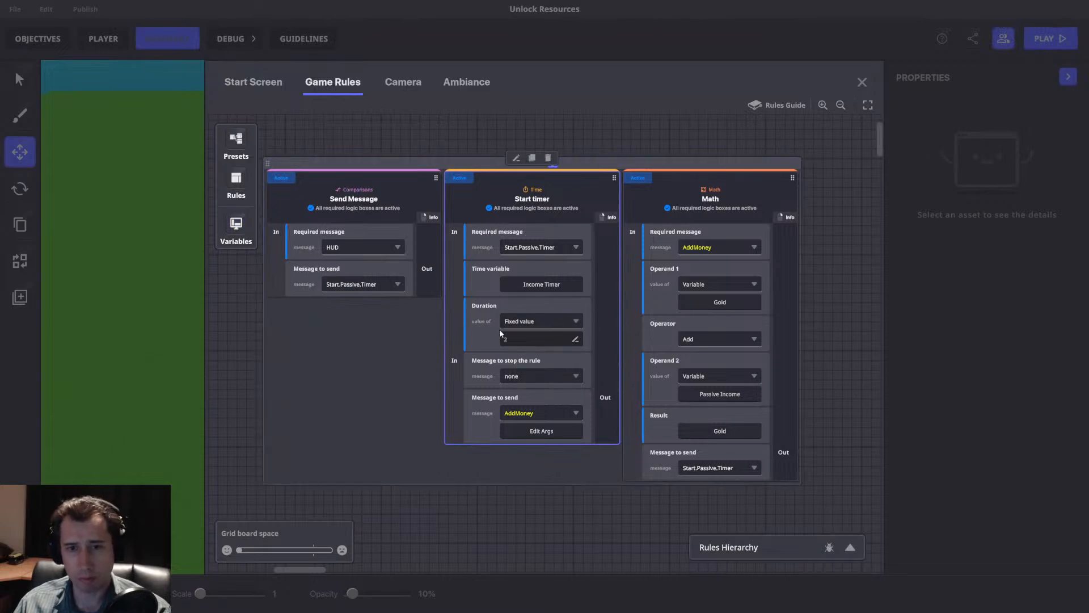
left_click(518, 321)
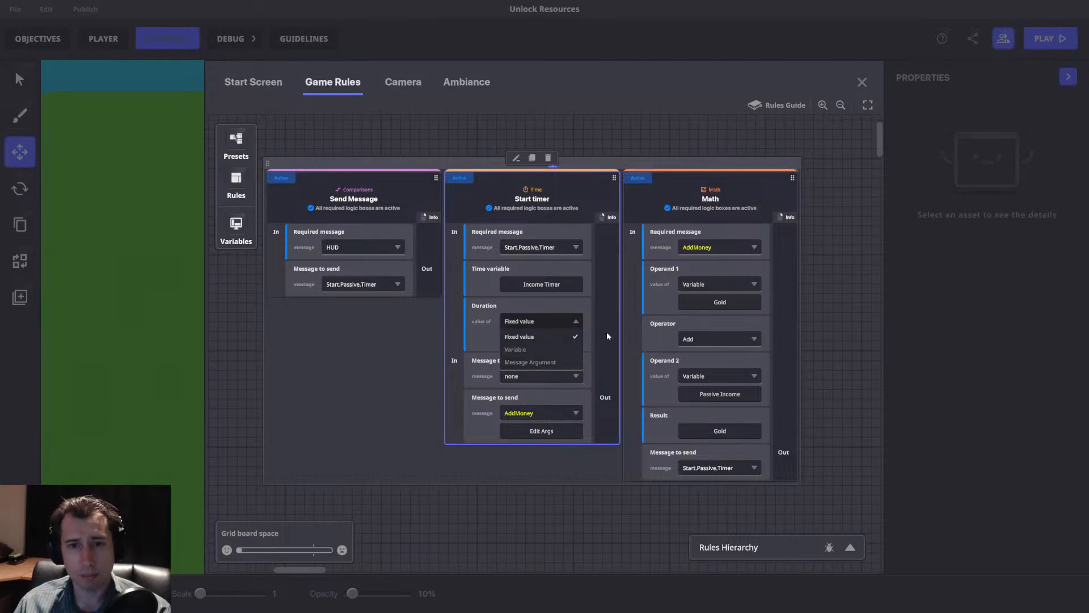
left_click_drag(606, 331, 547, 336)
left_click_drag(584, 249, 767, 259)
left_click_drag(530, 255, 357, 259)
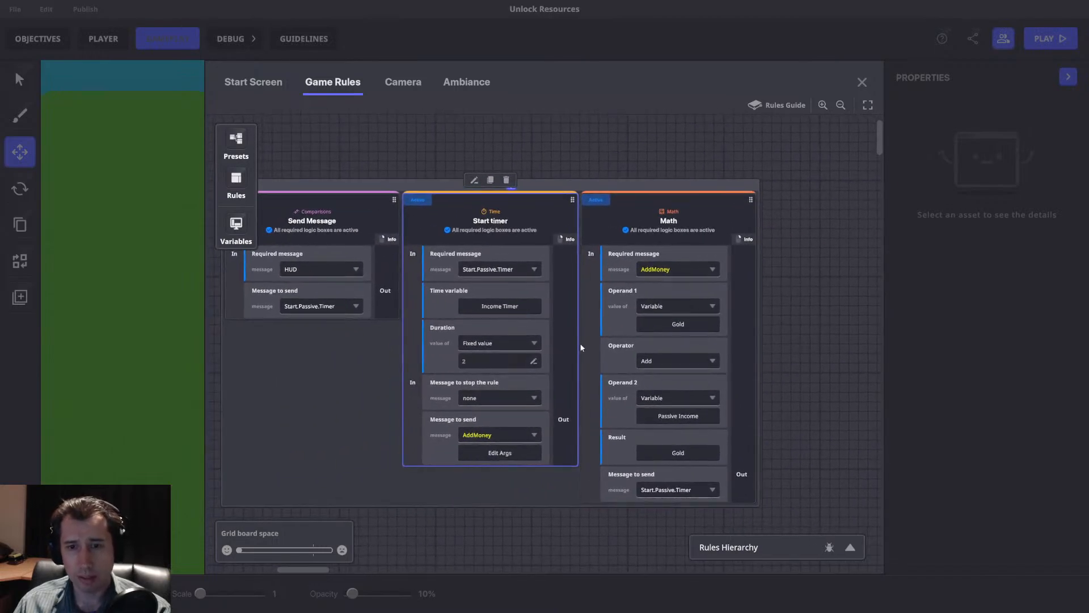
left_click(562, 341)
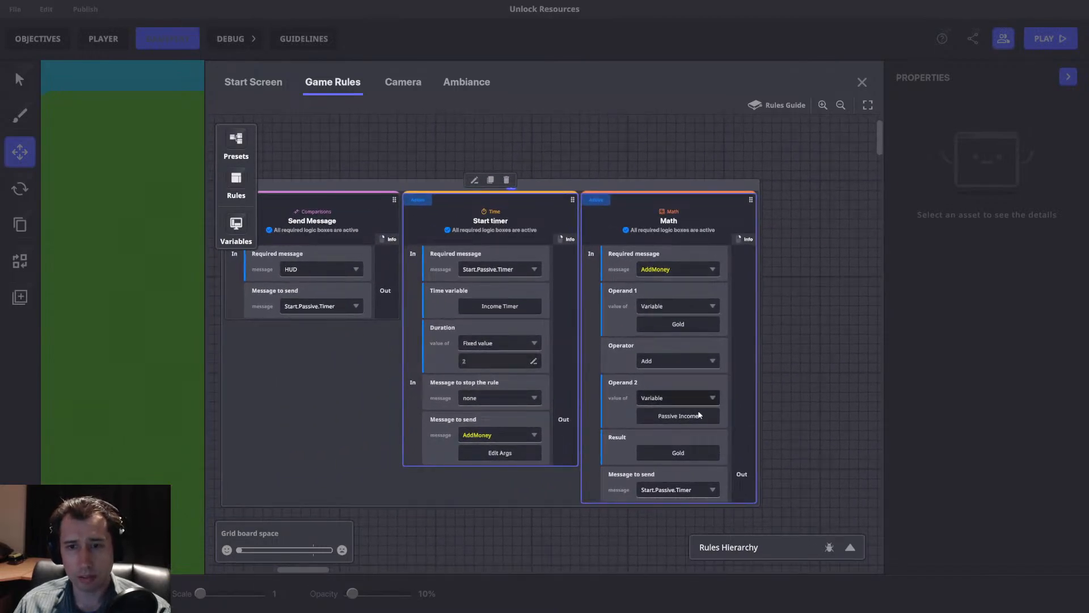
Add an Add/Subtract number continuously rule as its own ruleset beside the Passive Timer ruleset.
left_click_drag(738, 349, 1004, 391)
left_click_drag(516, 230, 359, 234)
left_click_drag(729, 201, 229, 205)
left_click_drag(522, 205, 550, 193)
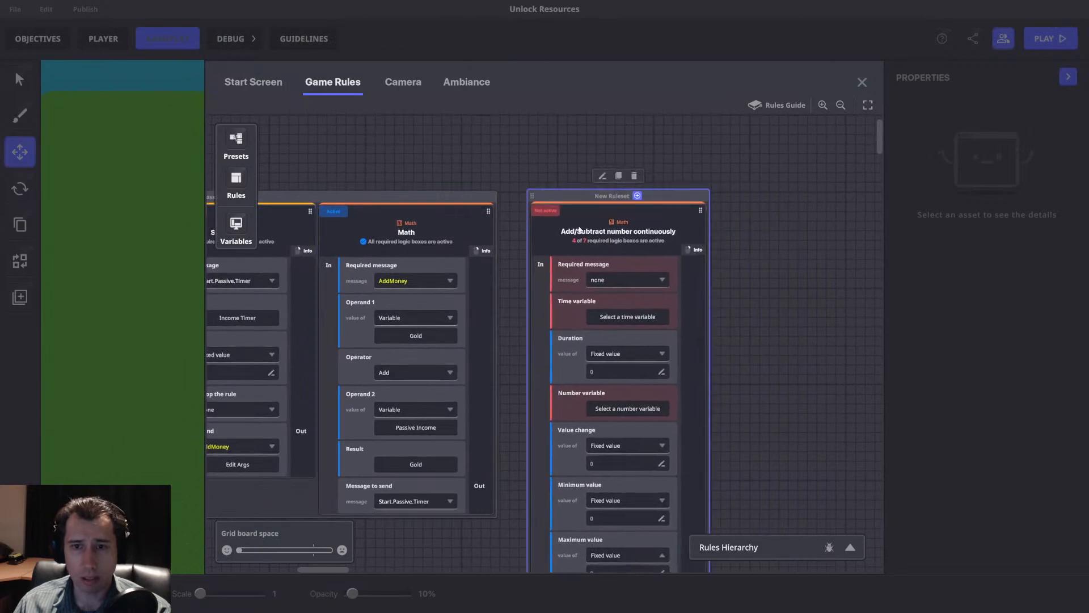
left_click_drag(617, 281, 606, 229)
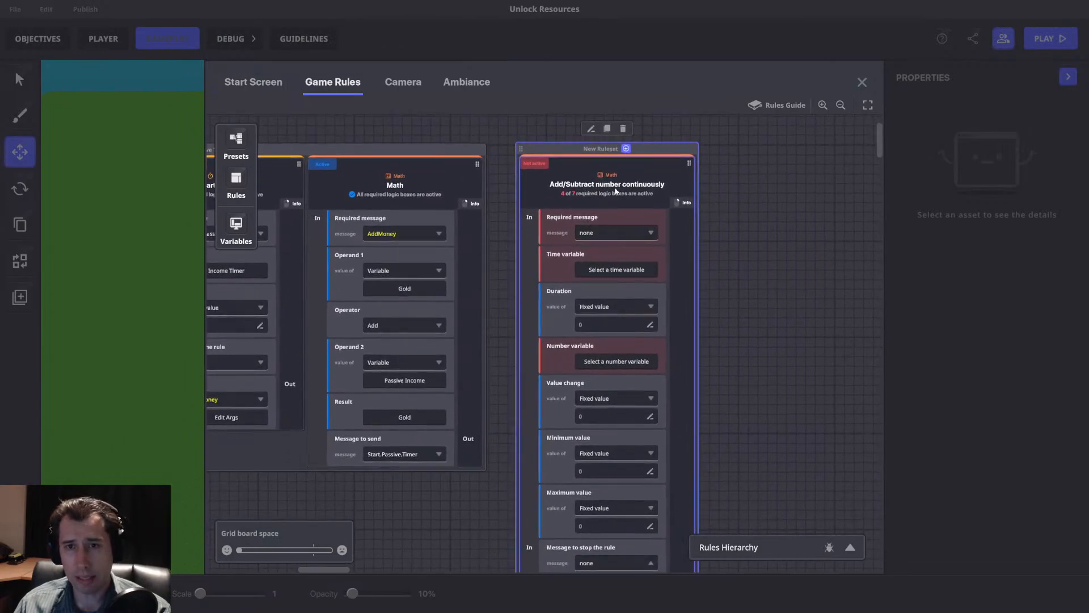
left_click_drag(503, 205, 695, 213)
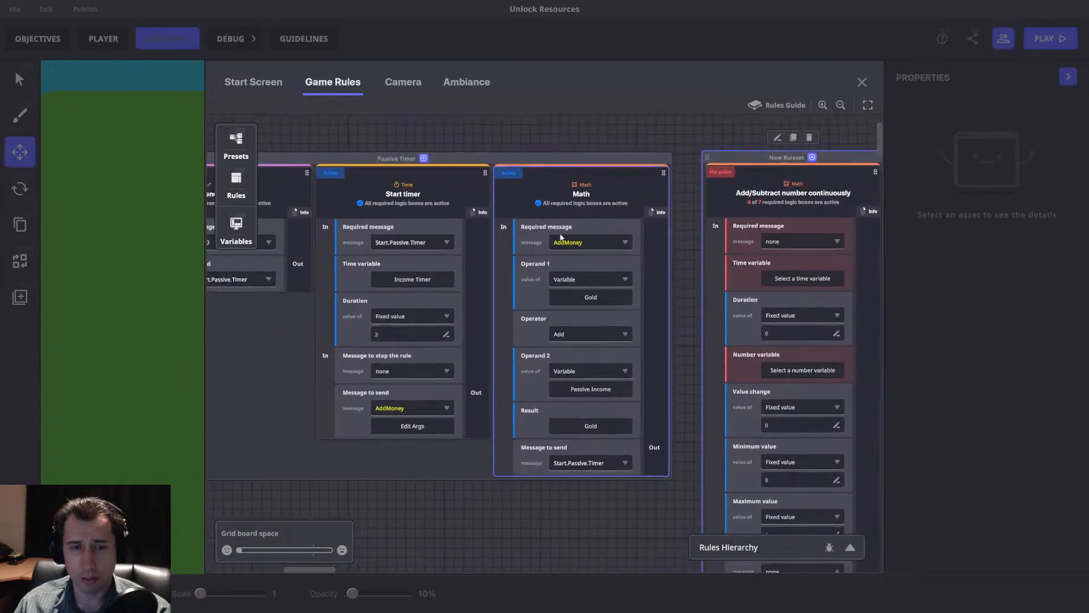
left_click_drag(565, 223, 387, 205)
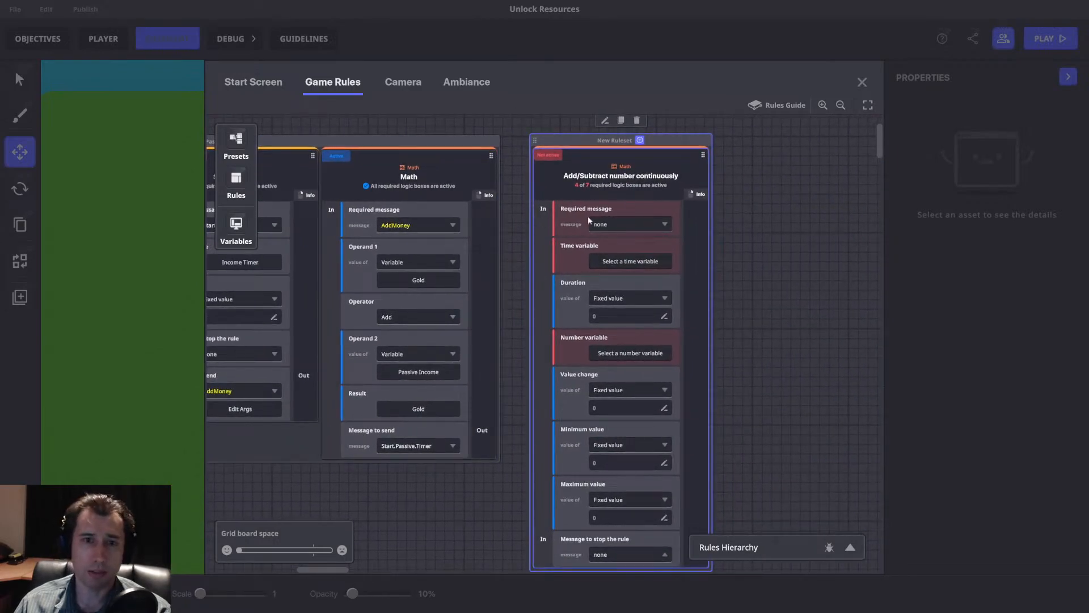
left_click_drag(464, 214, 523, 209)
Set the new rule's required message to HUD and its time variable to Income Timer.
left_click(708, 217)
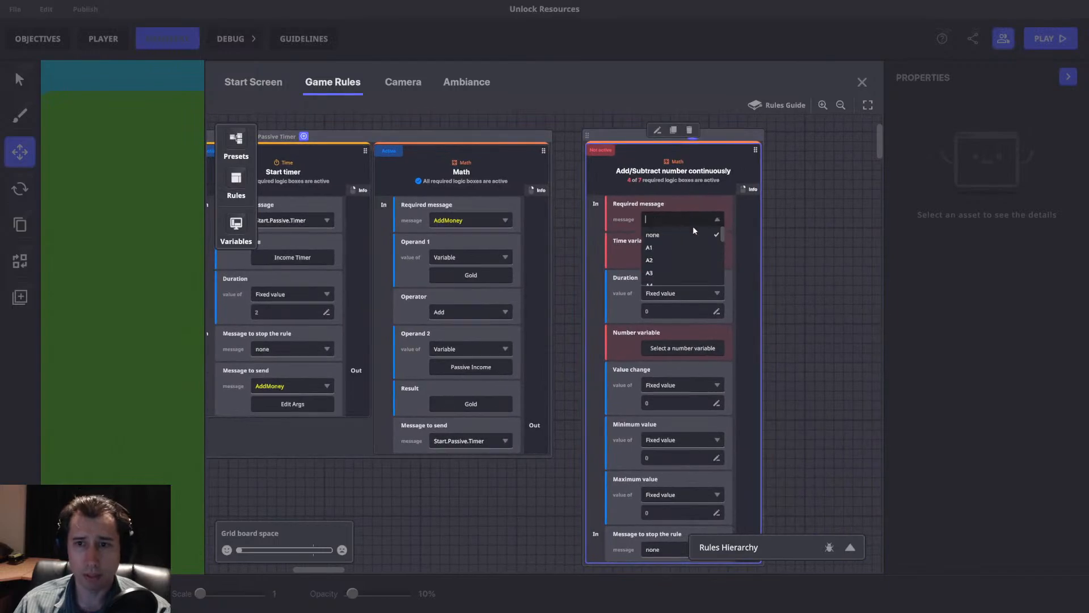
type("HUD")
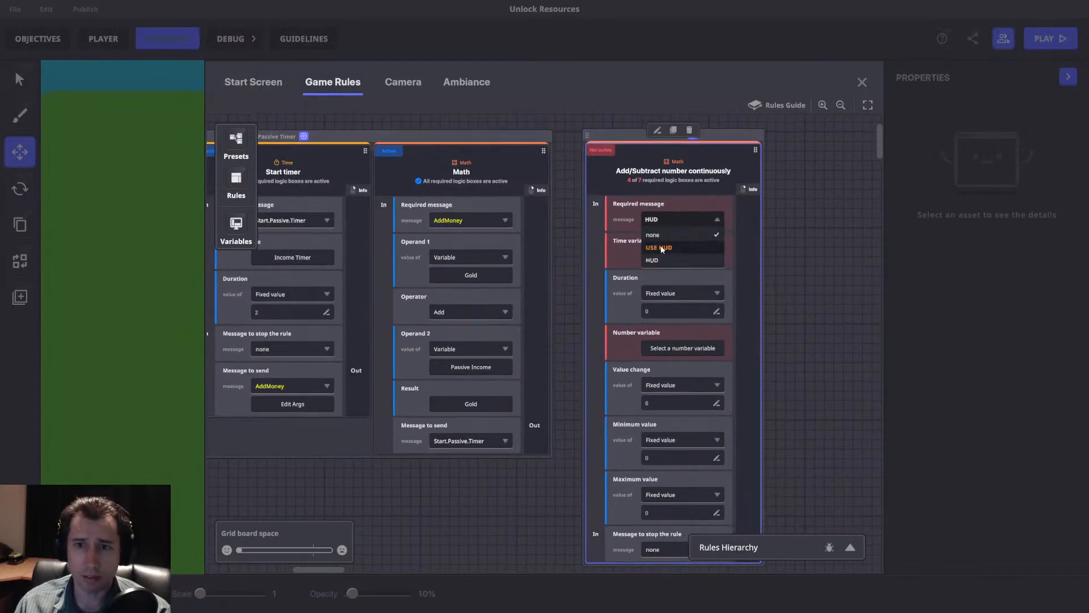
left_click(652, 260)
left_click(683, 257)
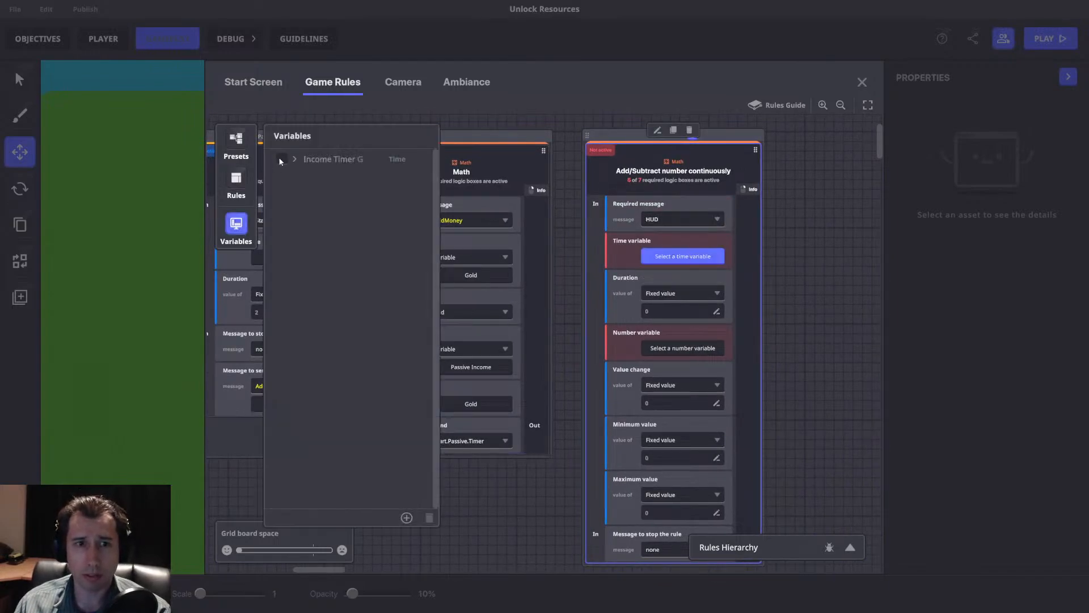
left_click(279, 157)
left_click(236, 224)
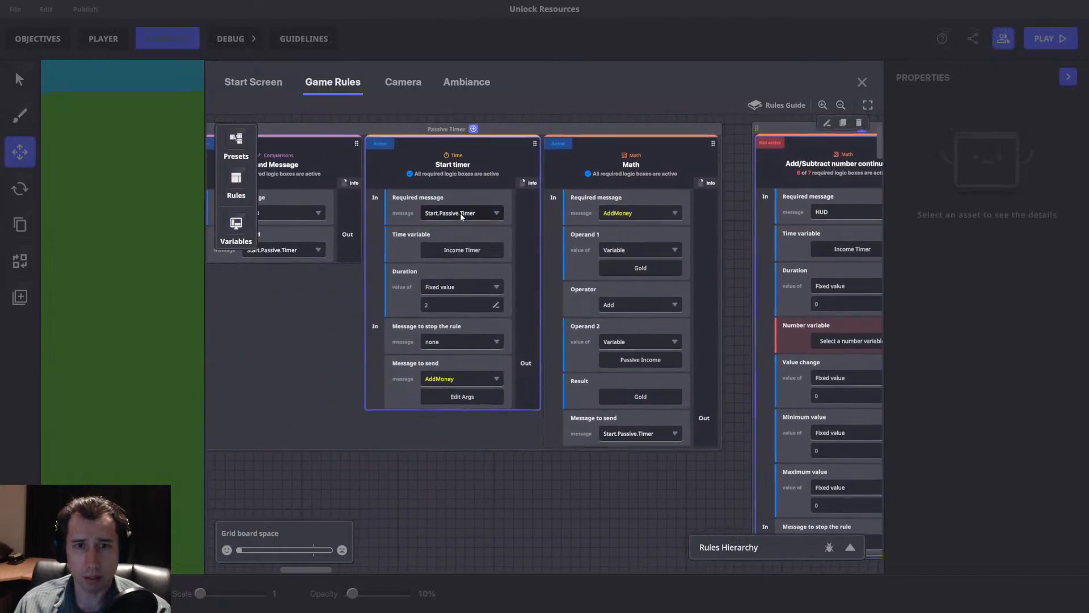
Change the required message of the Start timer rule to xx.
left_click(475, 212)
type("na")
left_click(436, 242)
left_click_drag(523, 228, 340, 225)
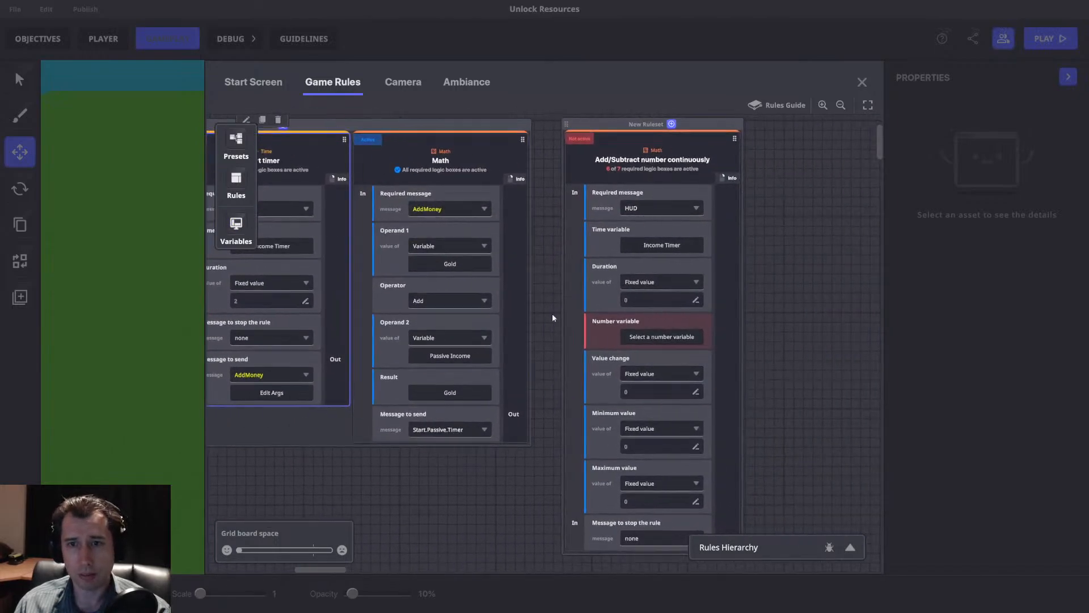
Give the Add/Subtract number continuously rule a fixed duration of 2 and choose Gold as its number variable.
left_click(638, 284)
left_click(631, 297)
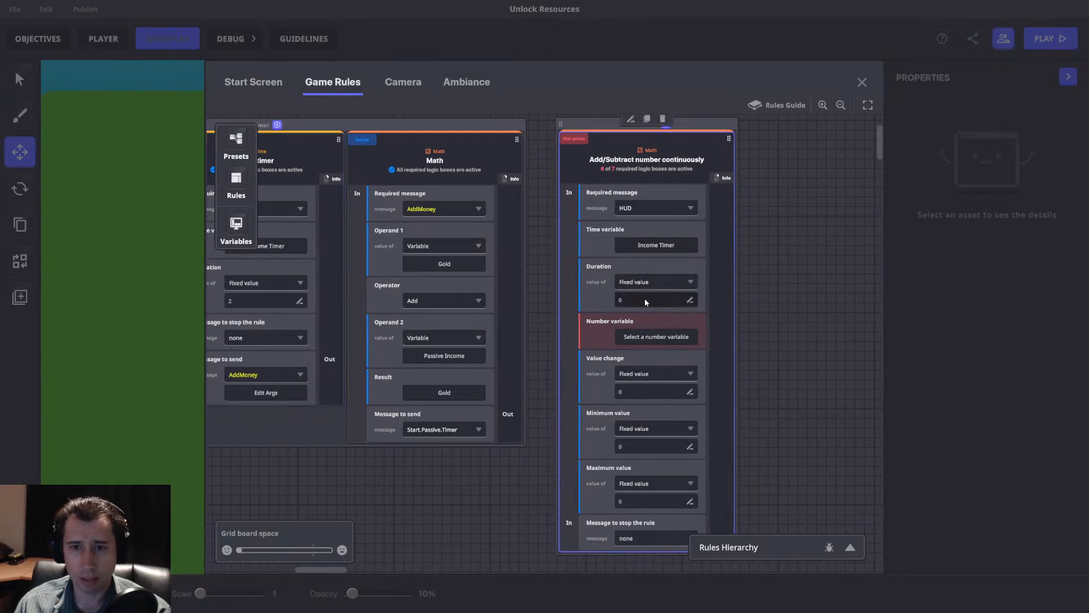
type("2")
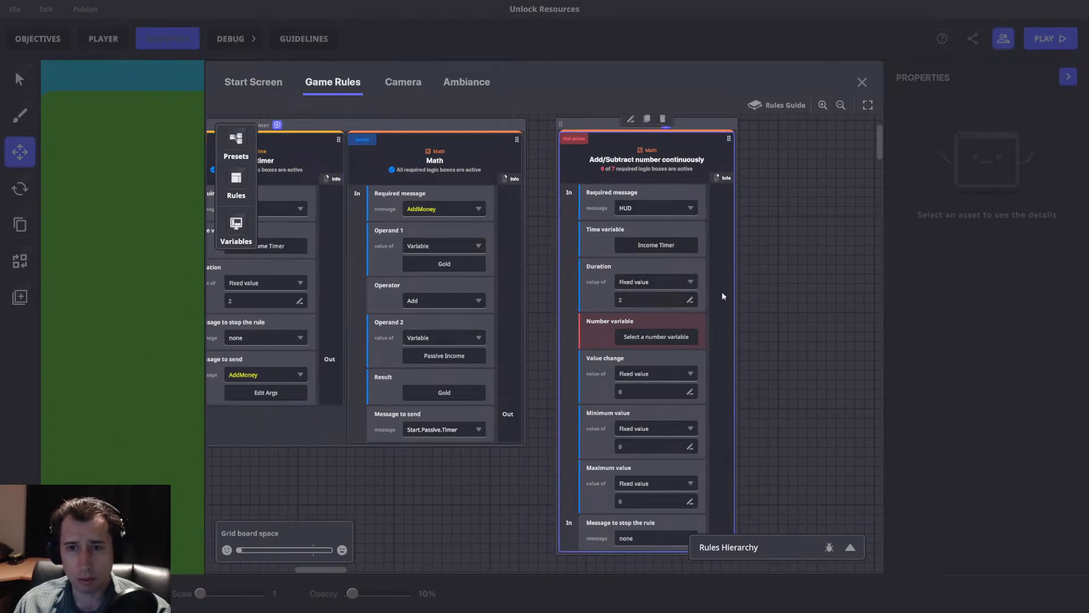
left_click(656, 338)
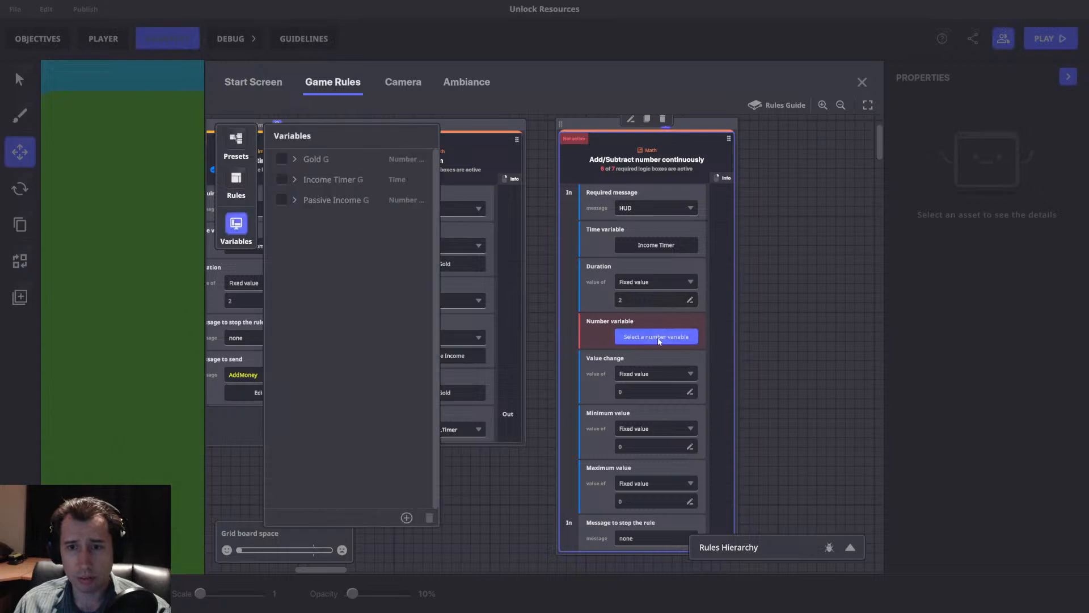
left_click(282, 159)
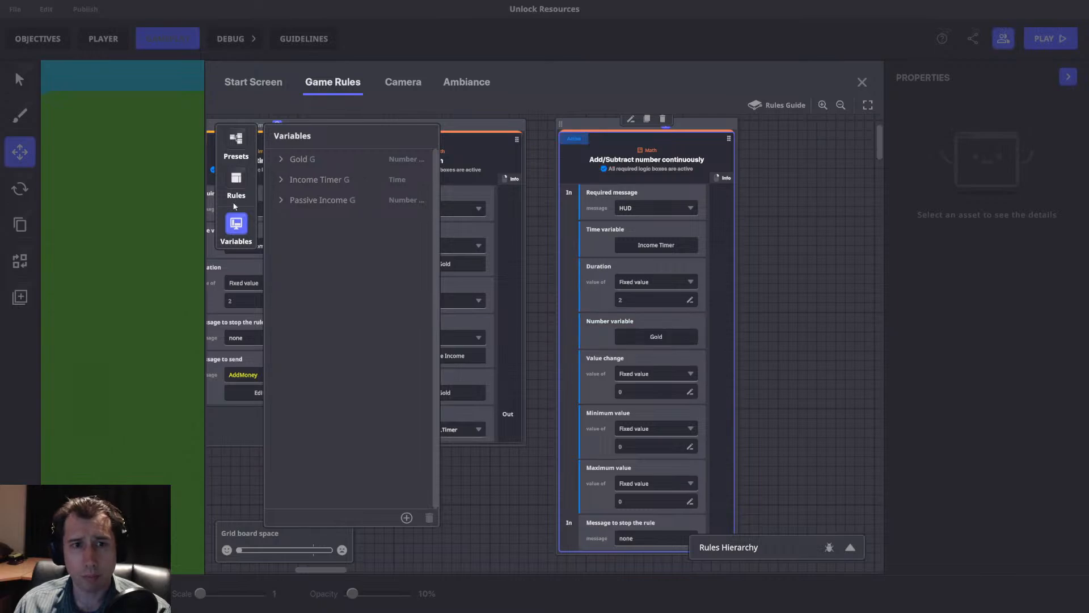
Set the rule's fixed value change to 1 and its maximum value to 10000000.
left_click(646, 372)
left_click(661, 374)
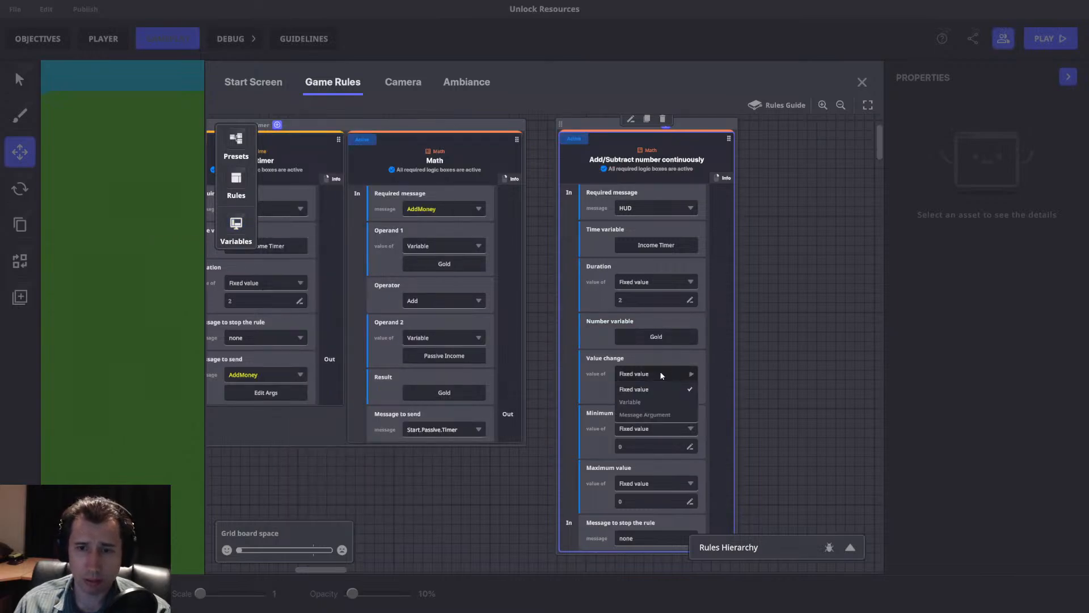
scroll(712, 354, "down", 1)
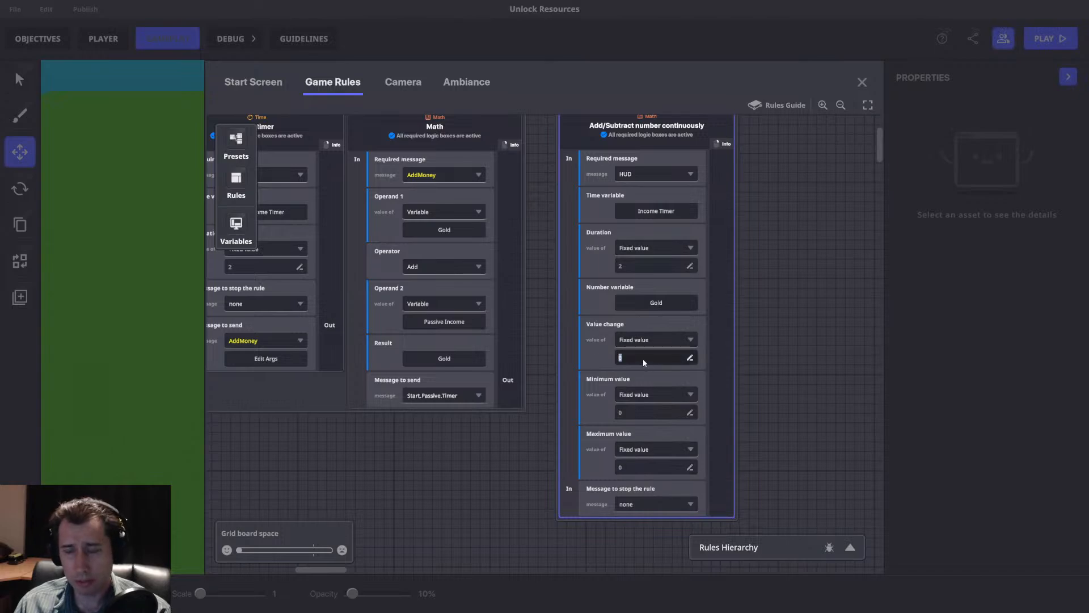
type("1")
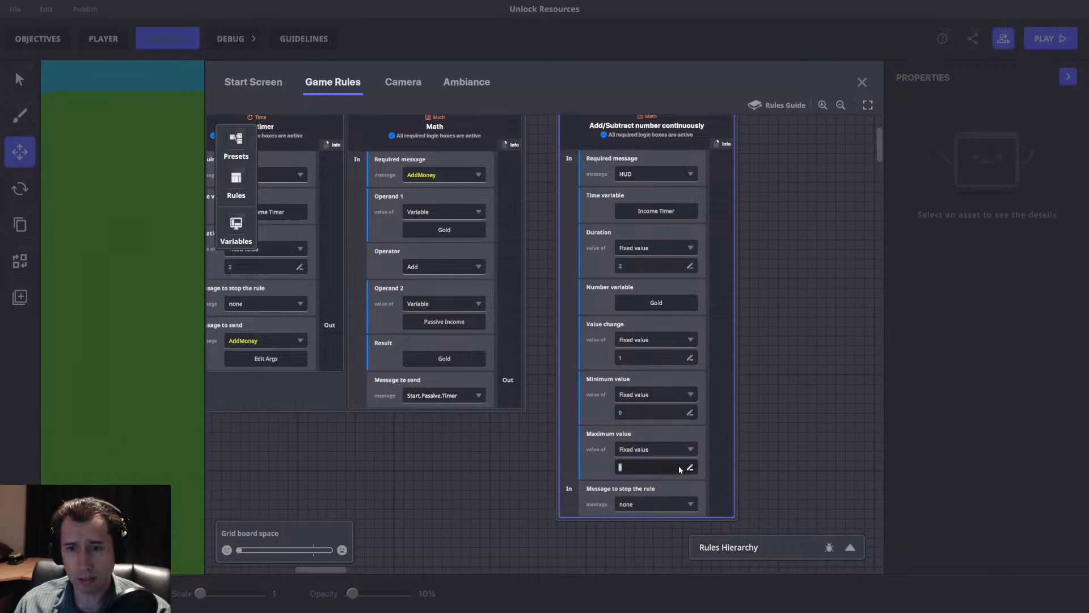
type("10000000")
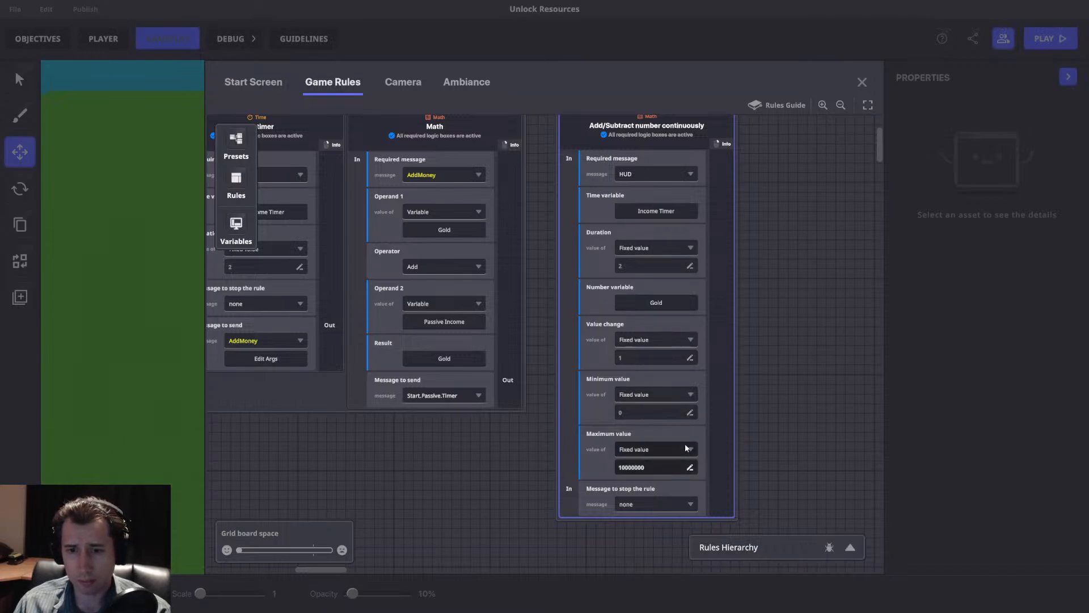
left_click(729, 423)
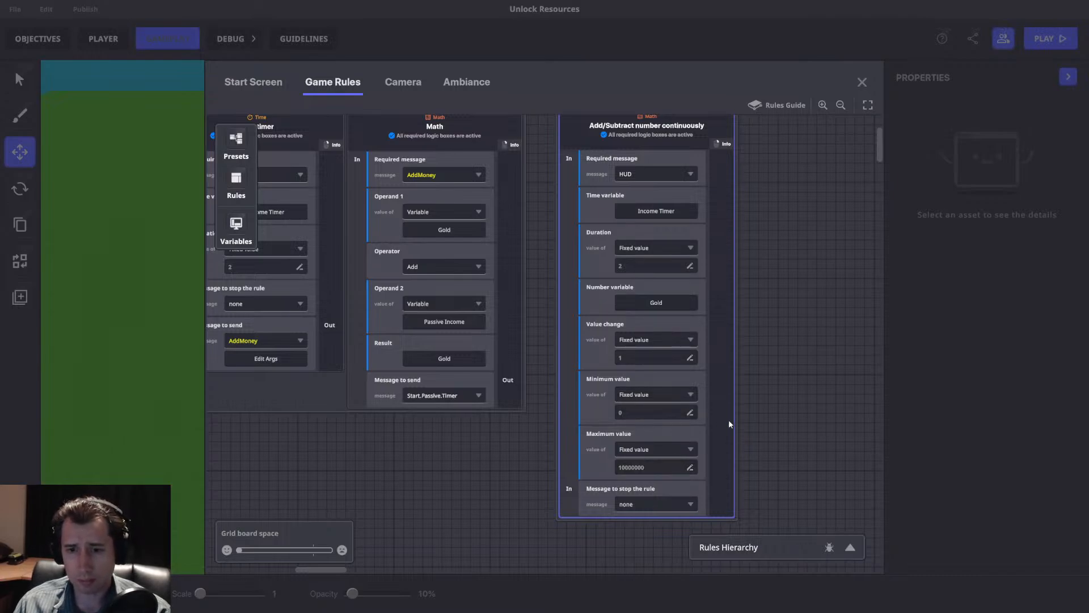
Playtest the new continuous-add rule while watching Gold and Income, and return to the editor.
left_click(862, 82)
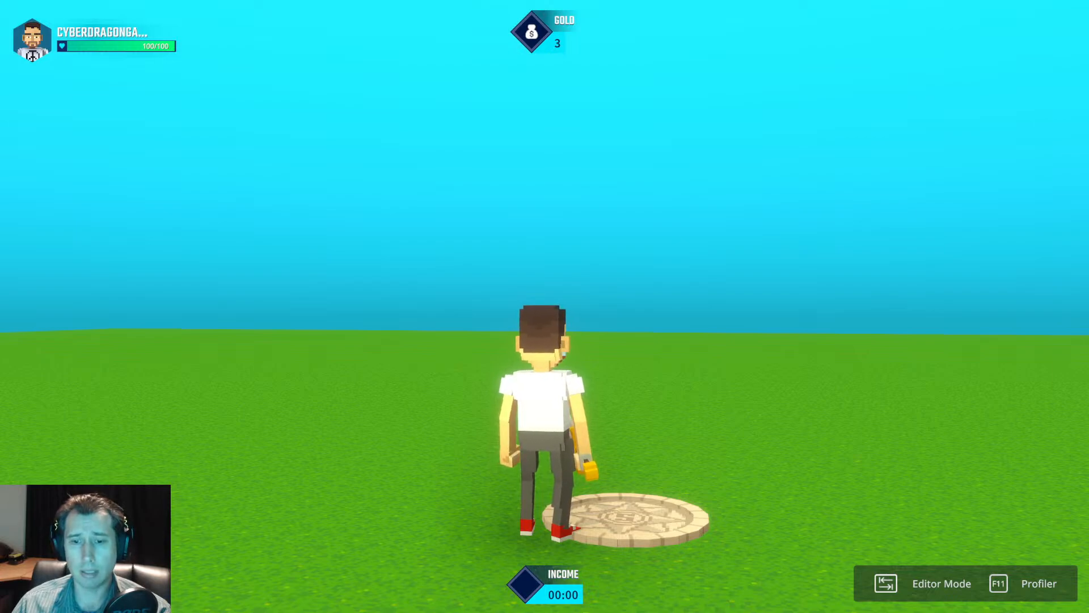
key("w")
scroll(545, 307, "down", 4)
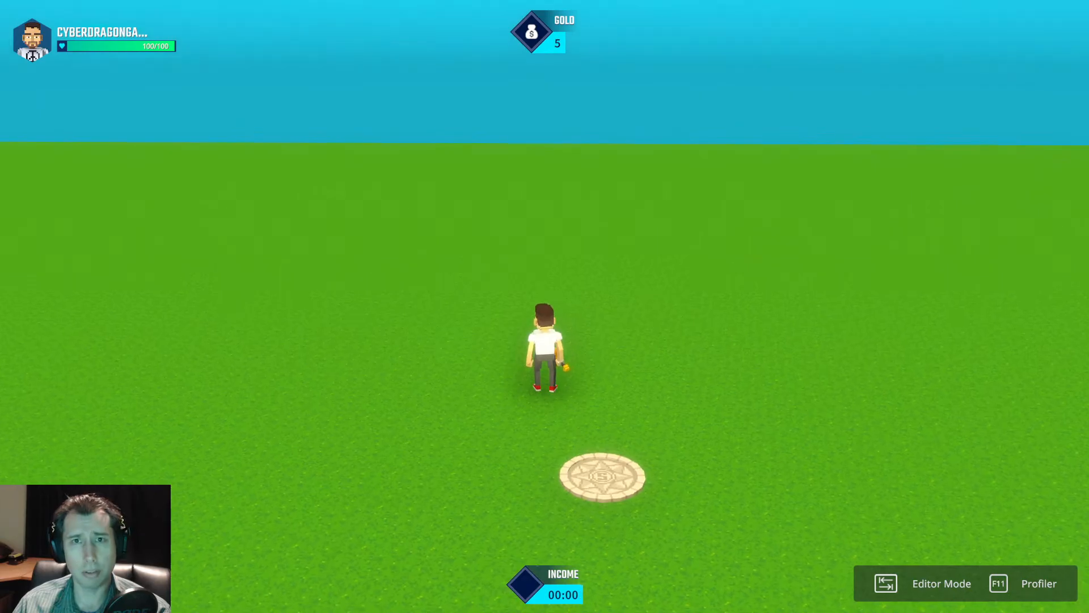
key("Tab")
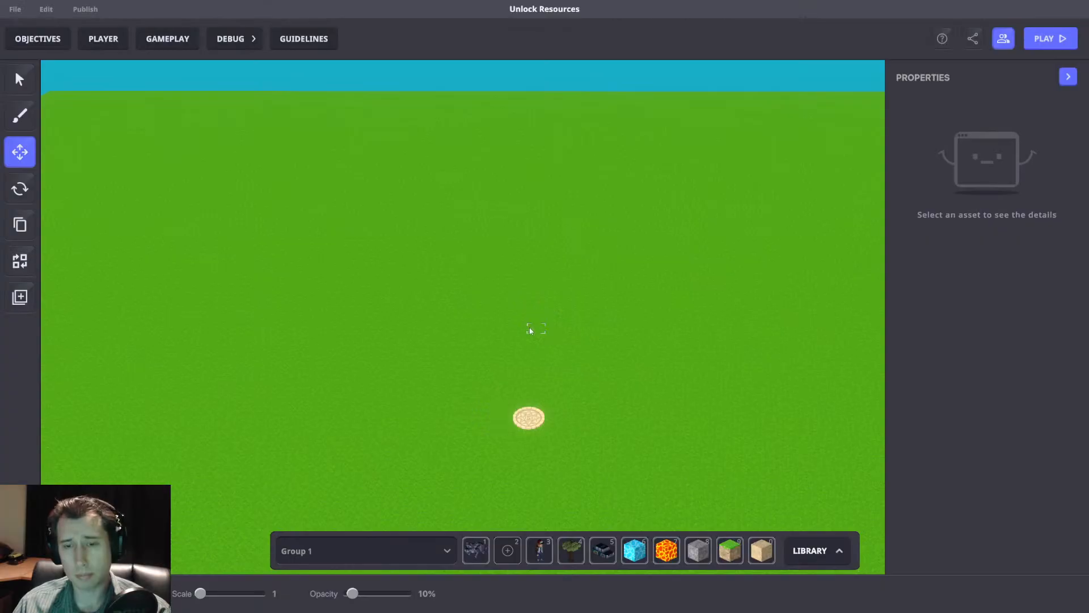
Delete the Passive Timer ruleset's Start timer, Math and Send Message rules from the game rules.
left_click(168, 39)
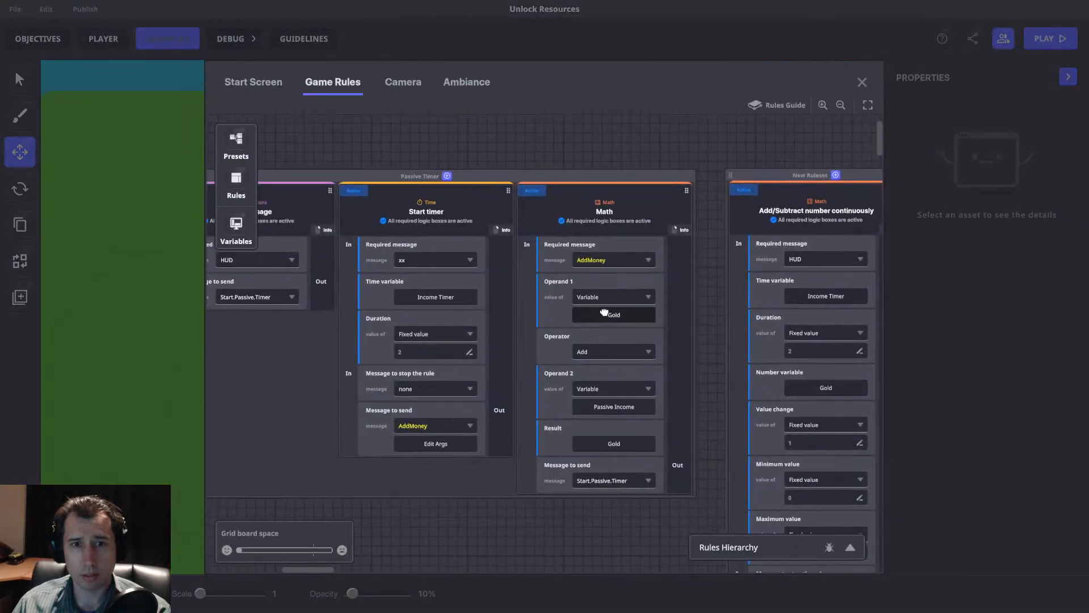
left_click(507, 185)
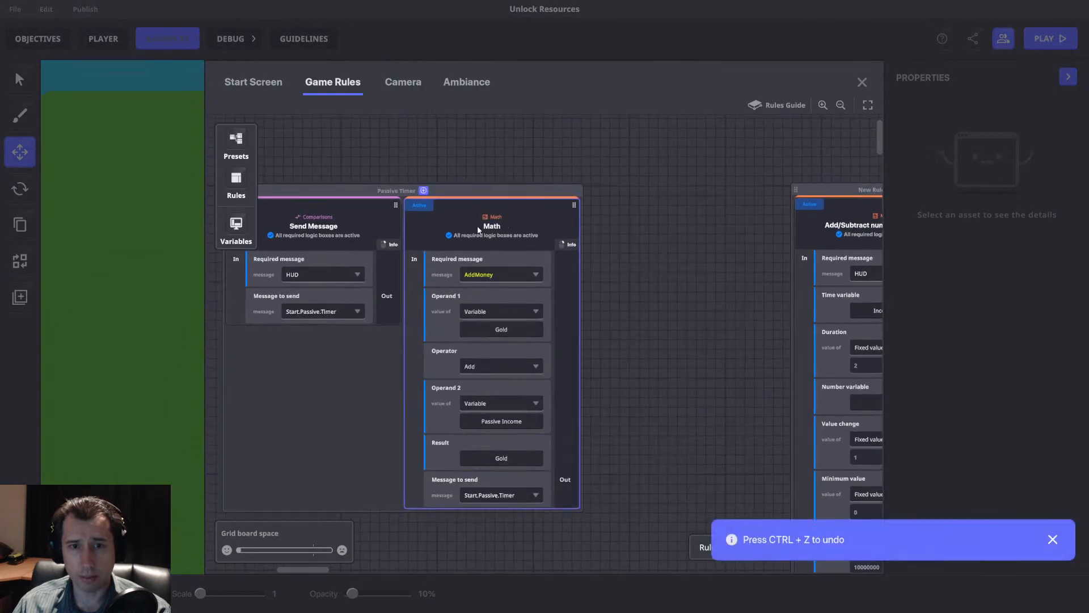
left_click(508, 185)
left_click_drag(365, 229, 509, 229)
left_click(475, 177)
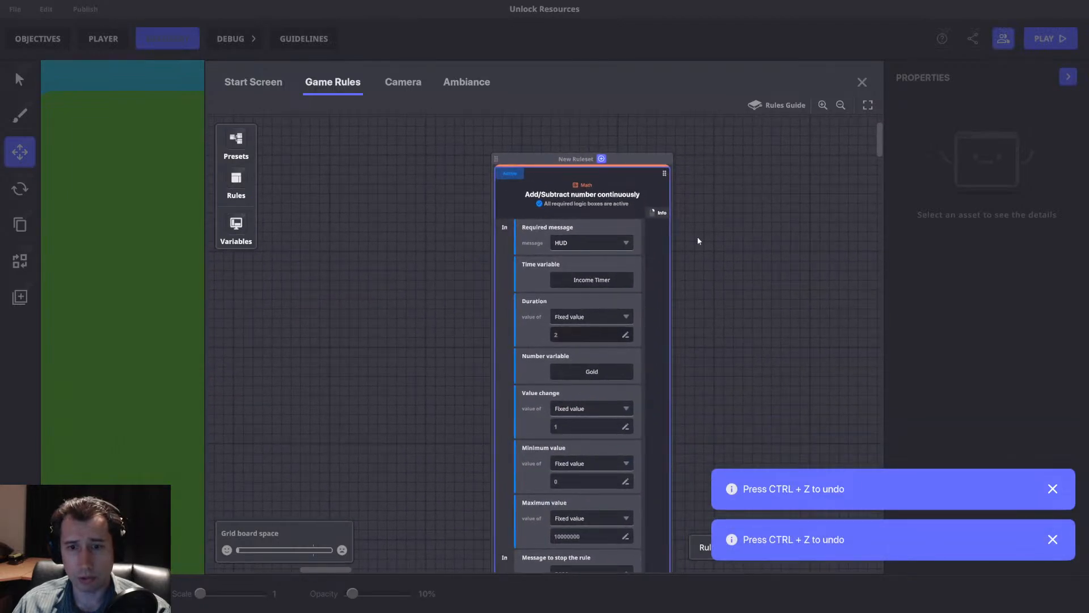
Playtest without the Passive Timer ruleset, walking around while watching Gold and Income, and return to the editor.
left_click(862, 82)
key("Tab")
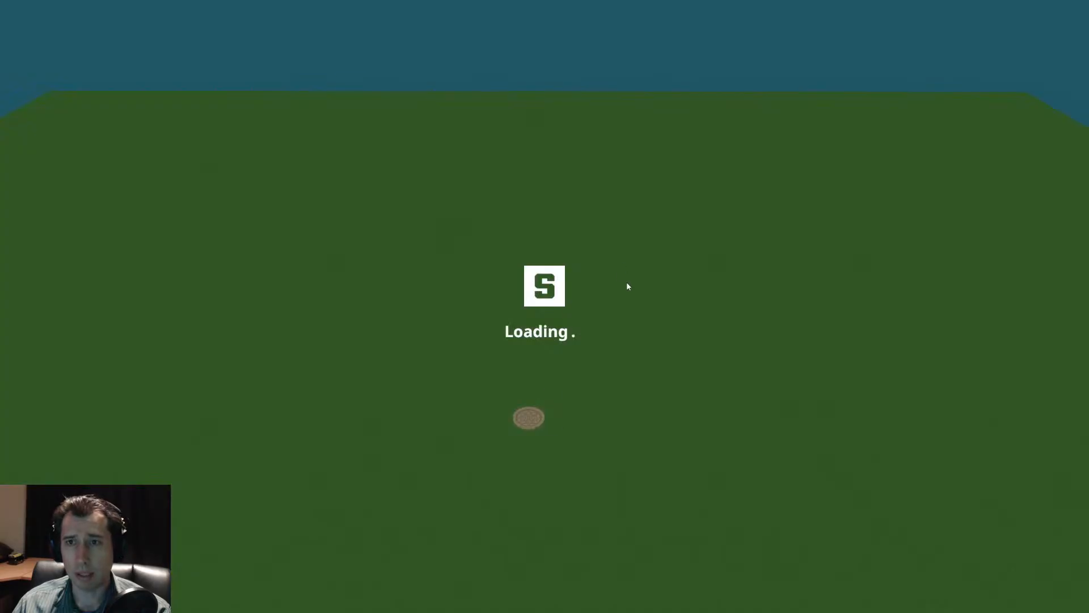
key("w")
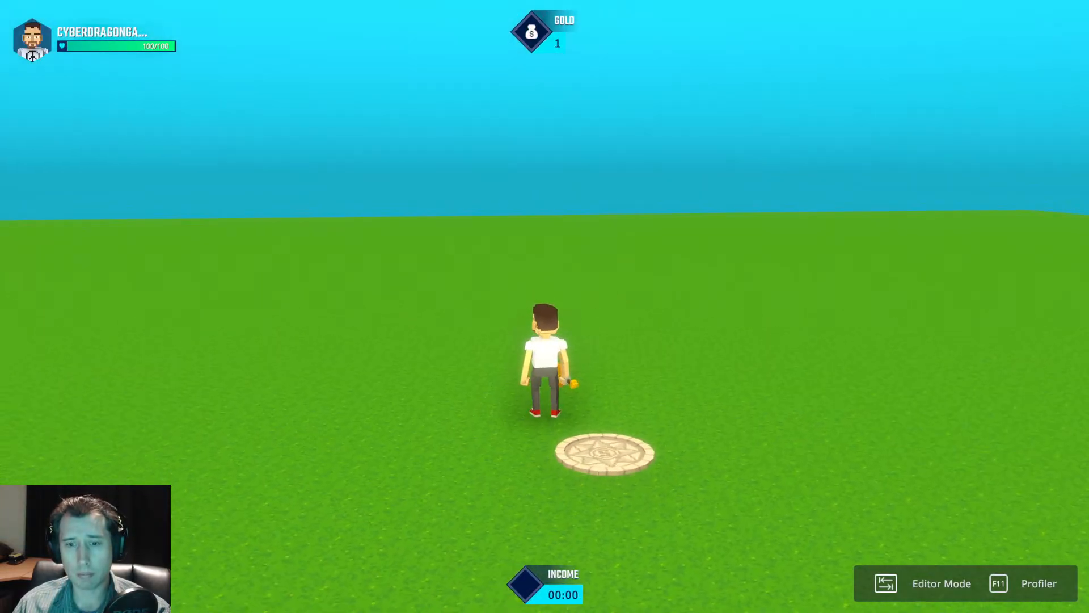
key("s")
key("a")
key("w")
key("d")
key("s")
key("w")
key("a")
key("w")
key("Tab")
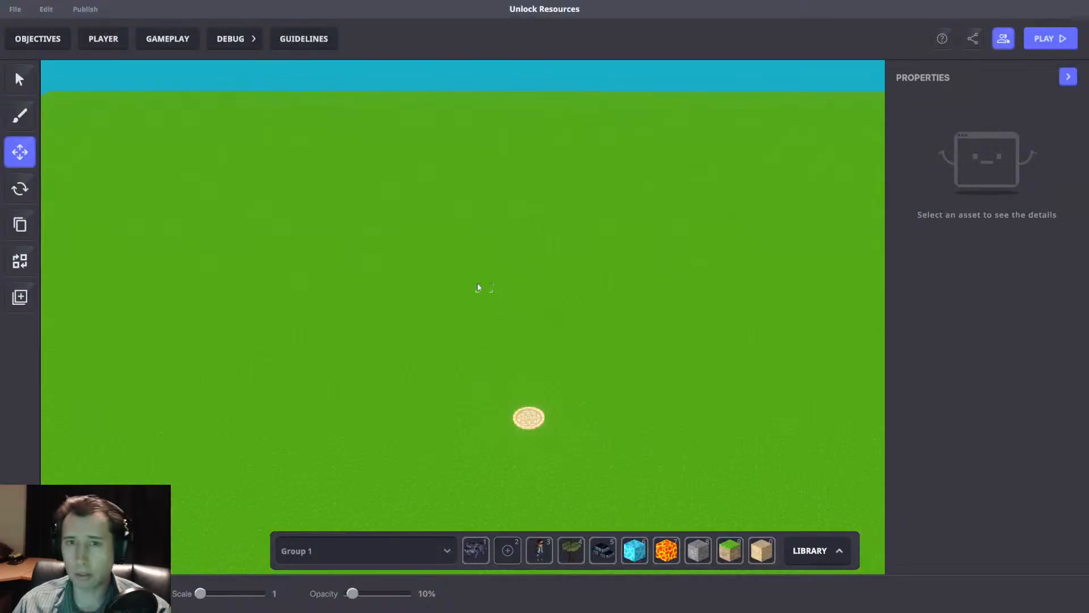
Move the Add/Subtract number continuously ruleset next to the HUD rule on the game rules board.
left_click(170, 39)
left_click_drag(513, 163, 591, 175)
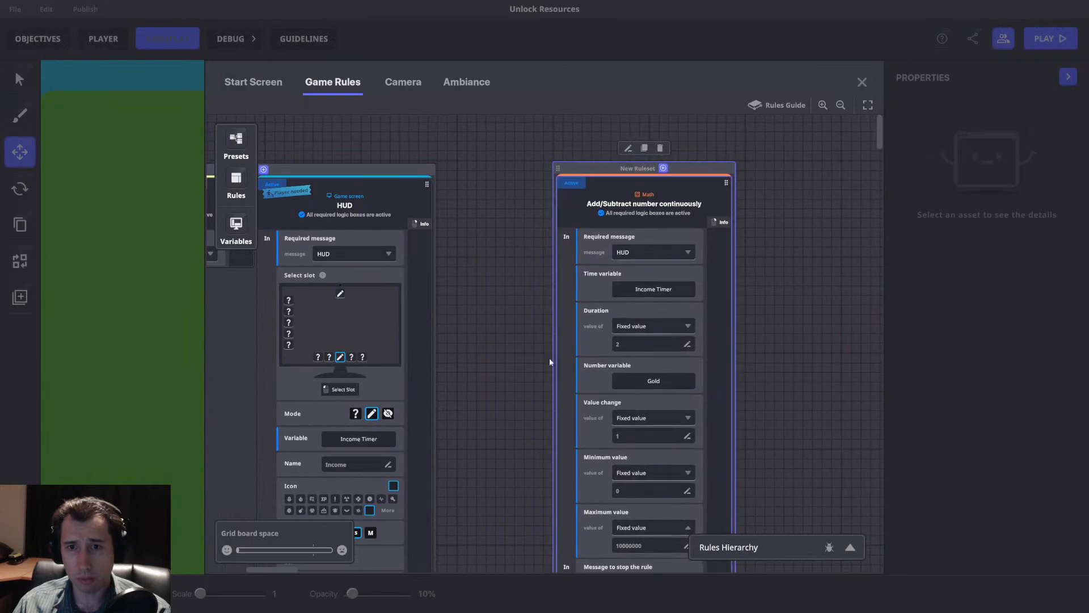
left_click_drag(715, 321, 574, 276)
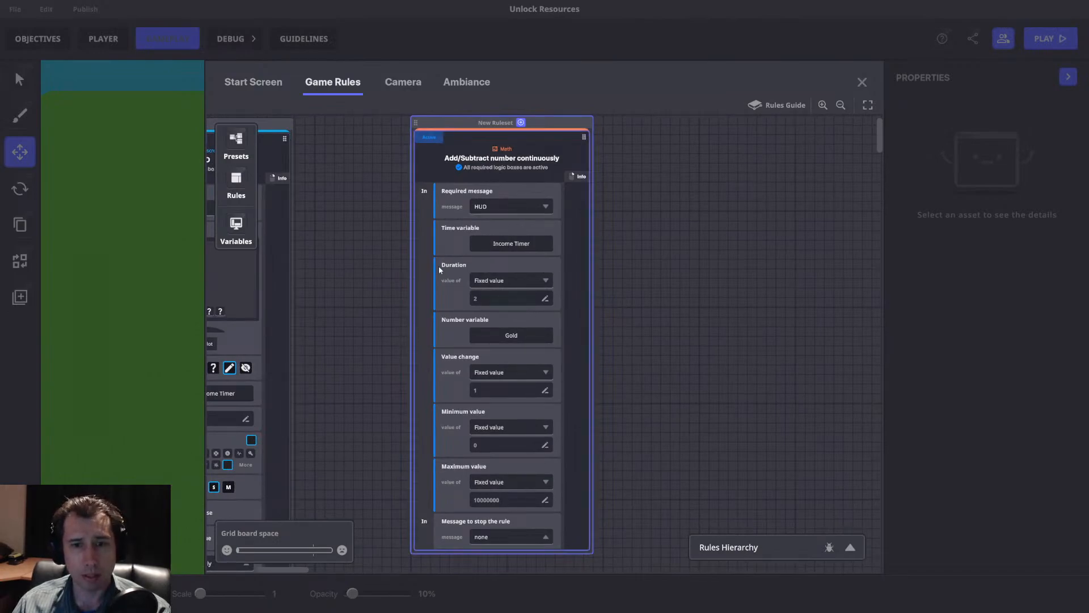
Set the continuous-add rule's Value change to Message Argument and its required message to AddMoney.
left_click(504, 371)
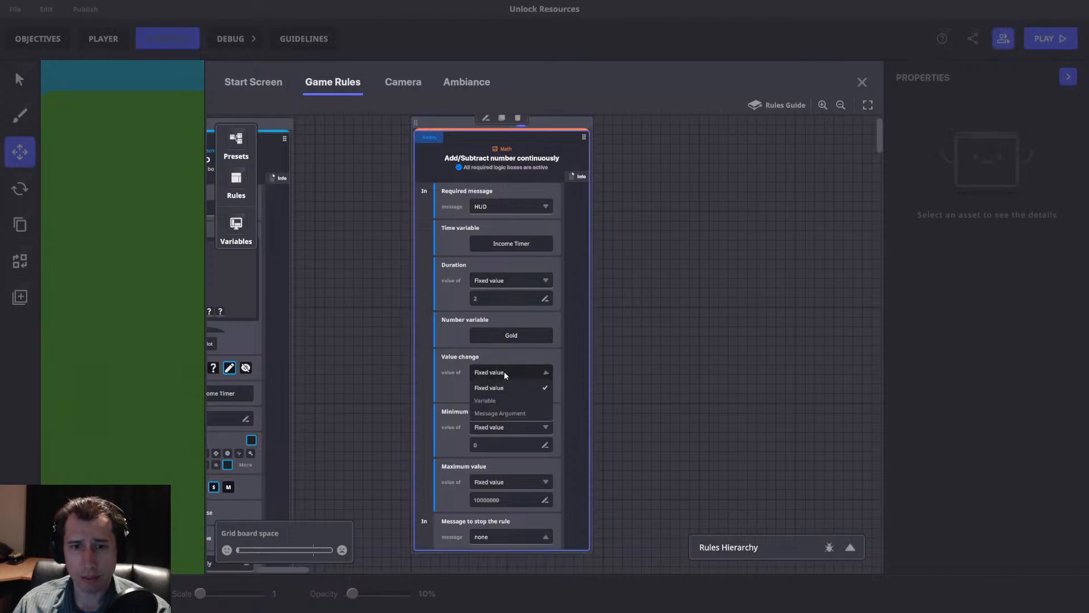
left_click(519, 411)
left_click(510, 209)
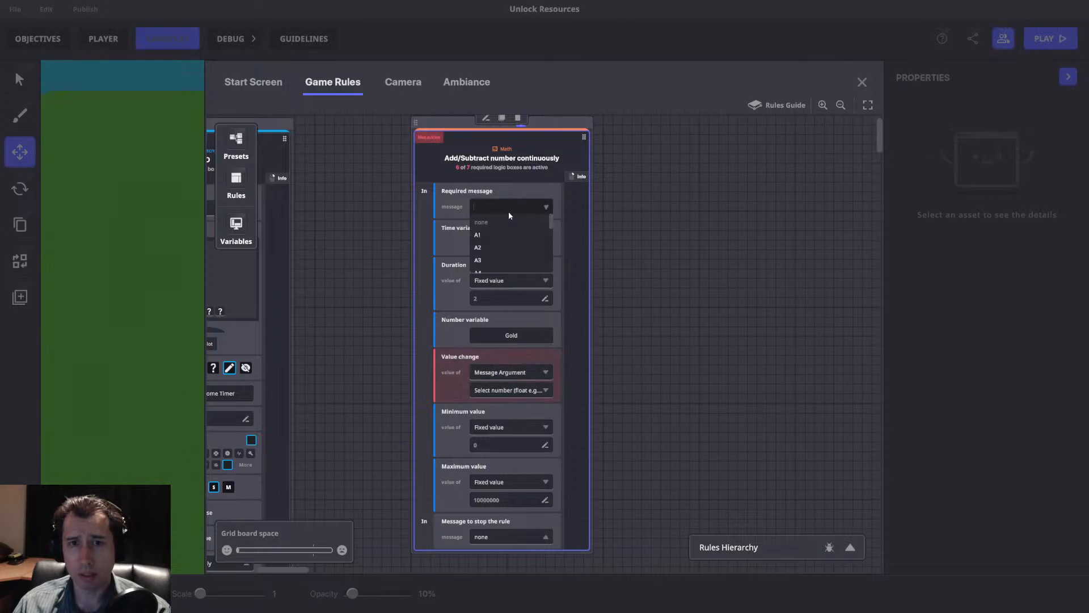
type("Add")
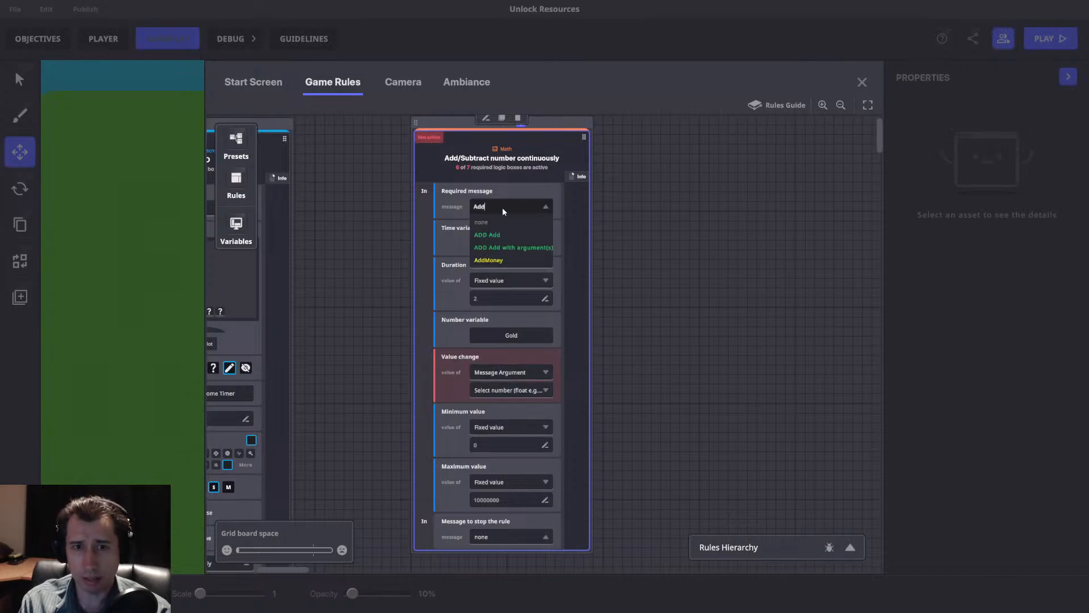
left_click(511, 263)
left_click_drag(557, 221, 580, 249)
left_click(537, 230)
left_click(553, 200)
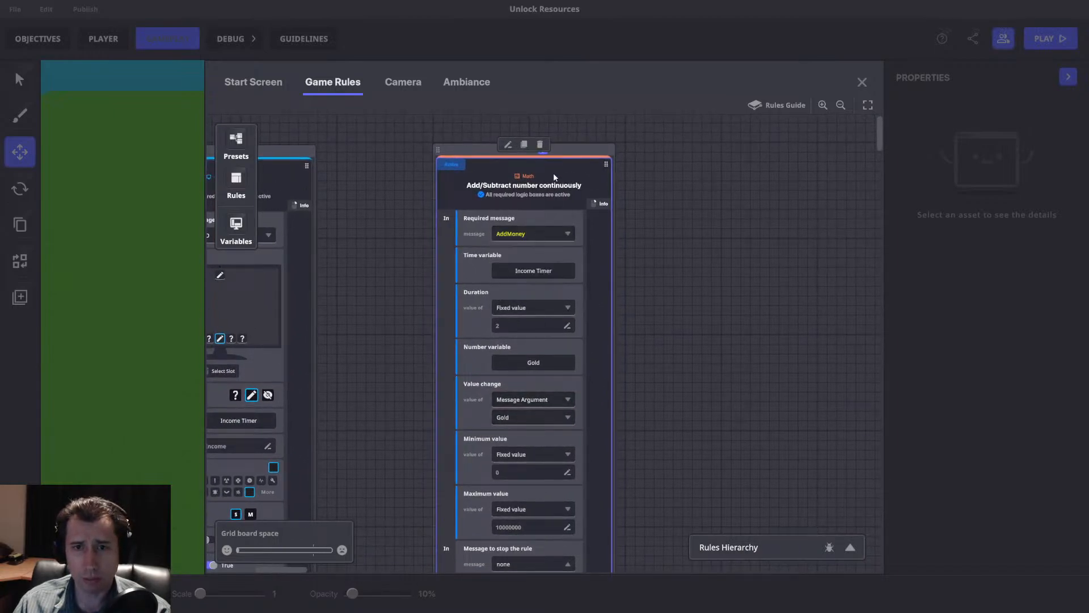
Replace the rule's required message with a new message with arguments named AddPassive.
left_click_drag(473, 194, 548, 192)
left_click(610, 232)
type("Add.")
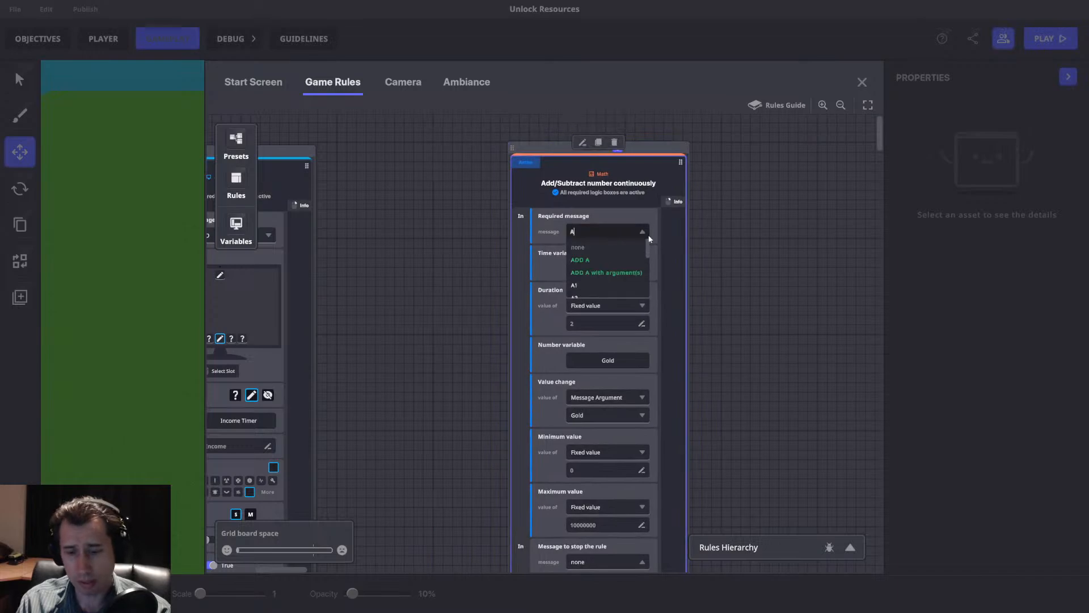
key("BackSpace")
key("BackSpace")
key("BackSpace")
key("BackSpace")
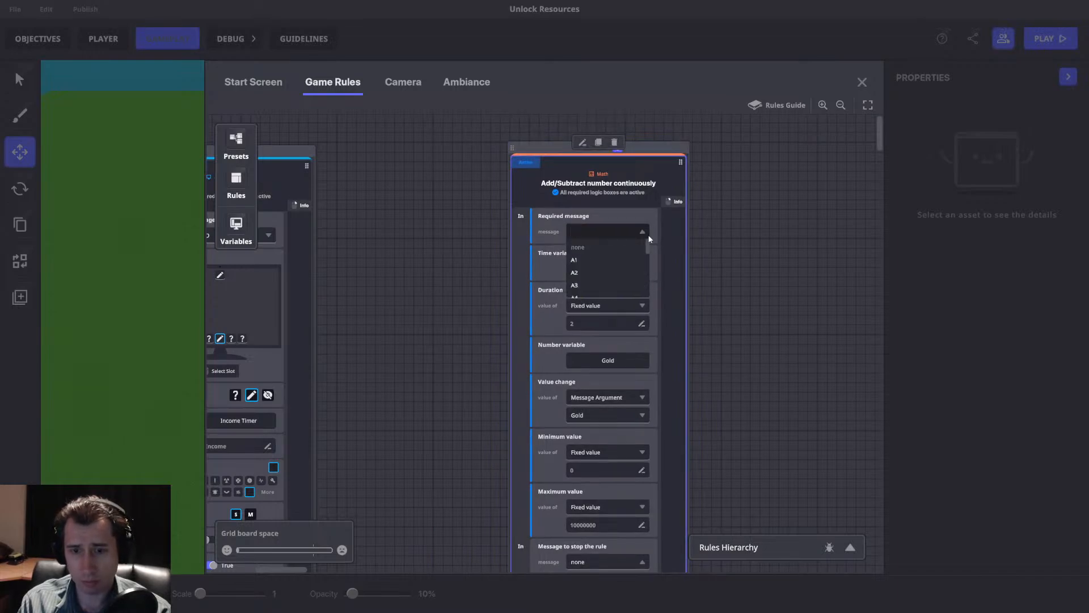
type("AddP")
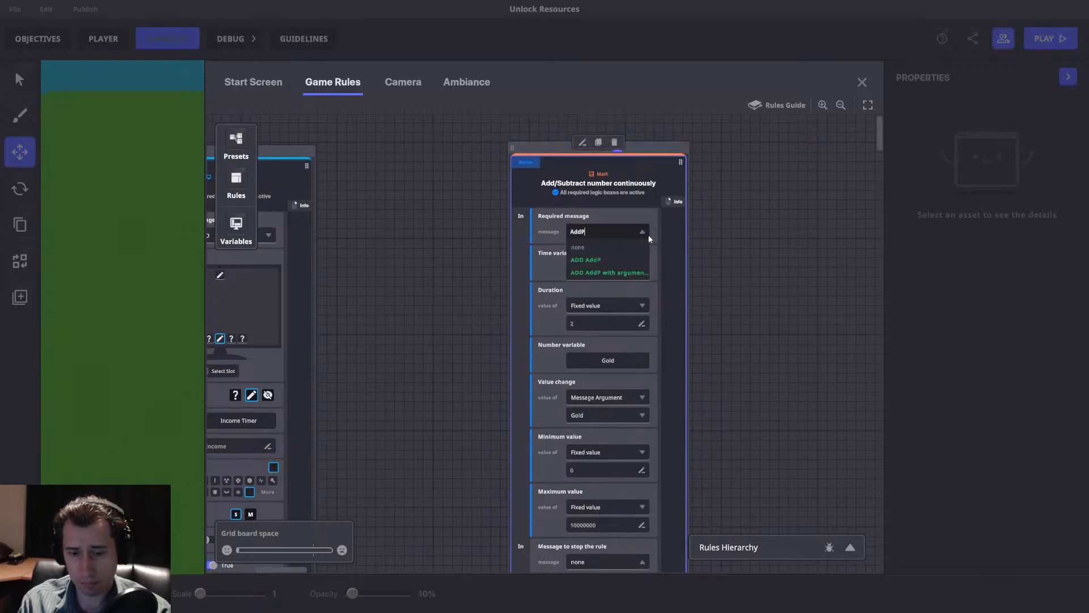
type("assive")
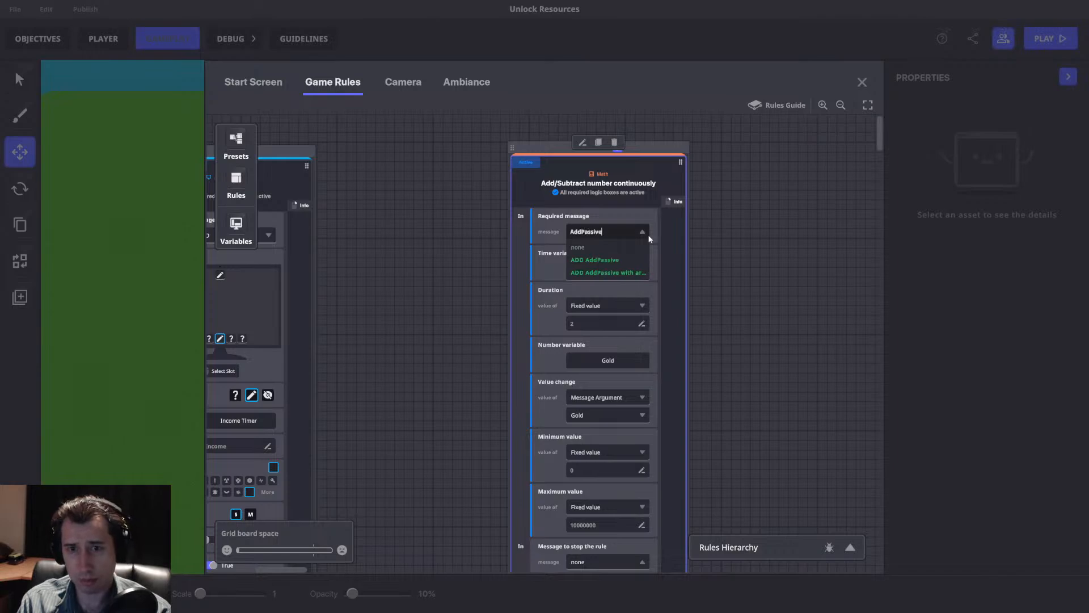
left_click(610, 273)
Give AddPassive one Number (Int) argument named Passive and create the message.
left_click(611, 251)
left_click(507, 307)
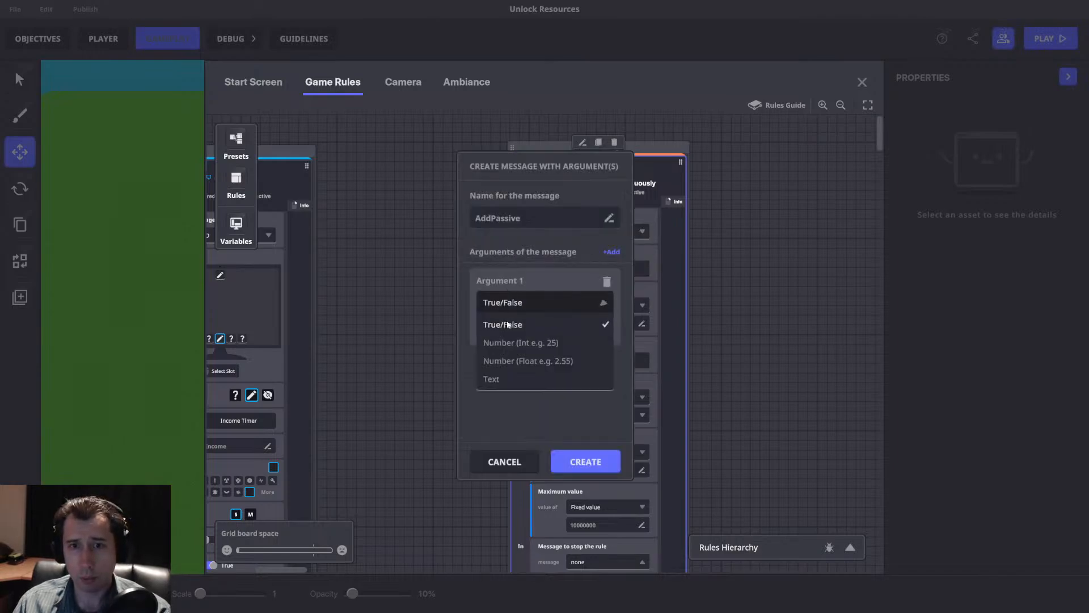
left_click(503, 344)
type("Passive")
left_click(585, 461)
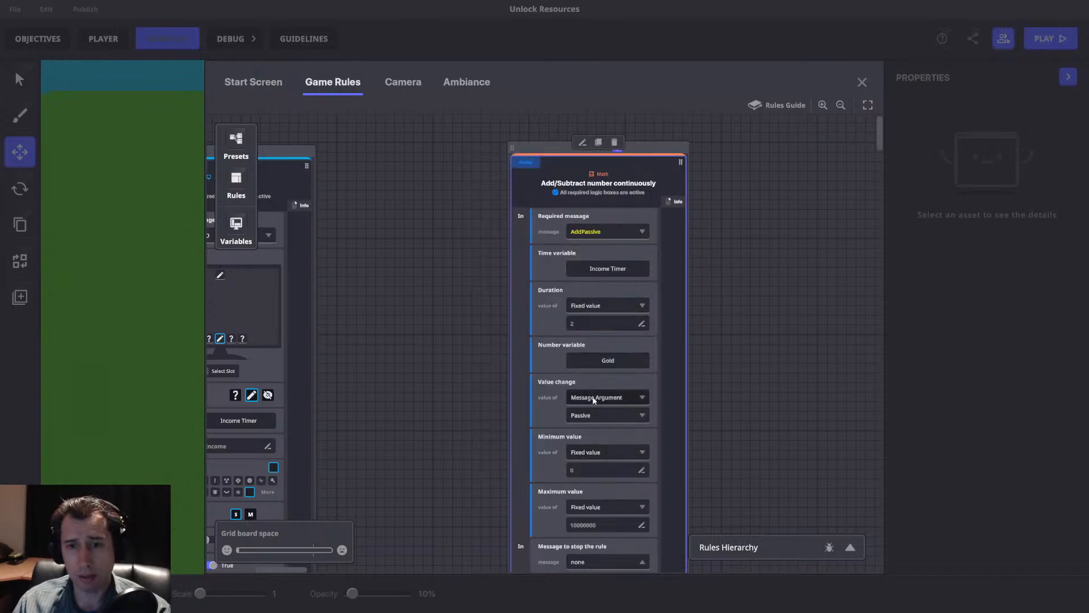
Check the Value change argument choices, keep Passive, and set the rule's Duration to a fixed value of 1.
left_click(607, 415)
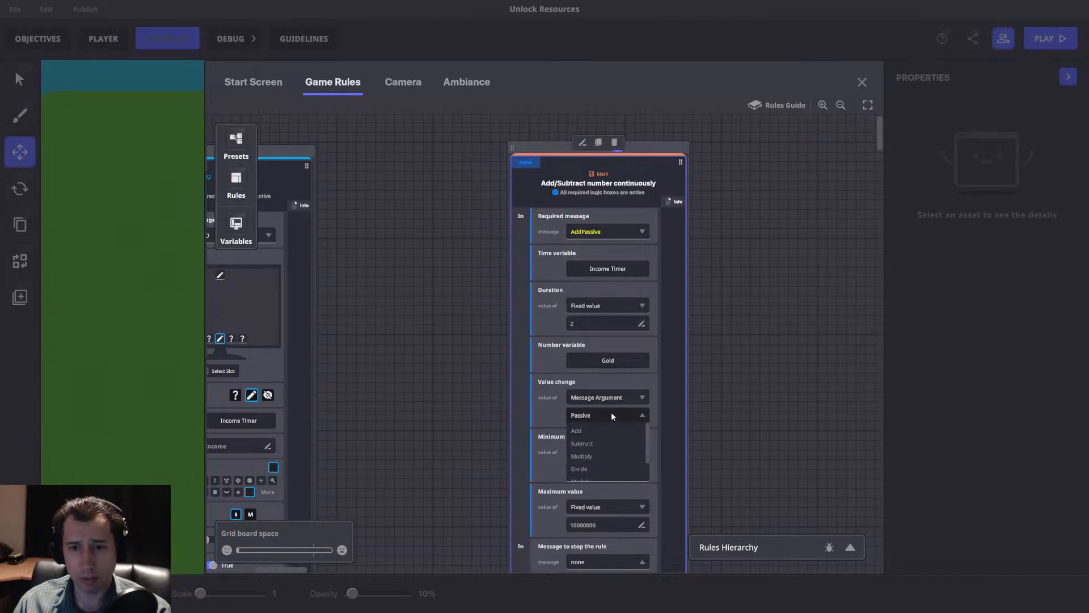
left_click(611, 414)
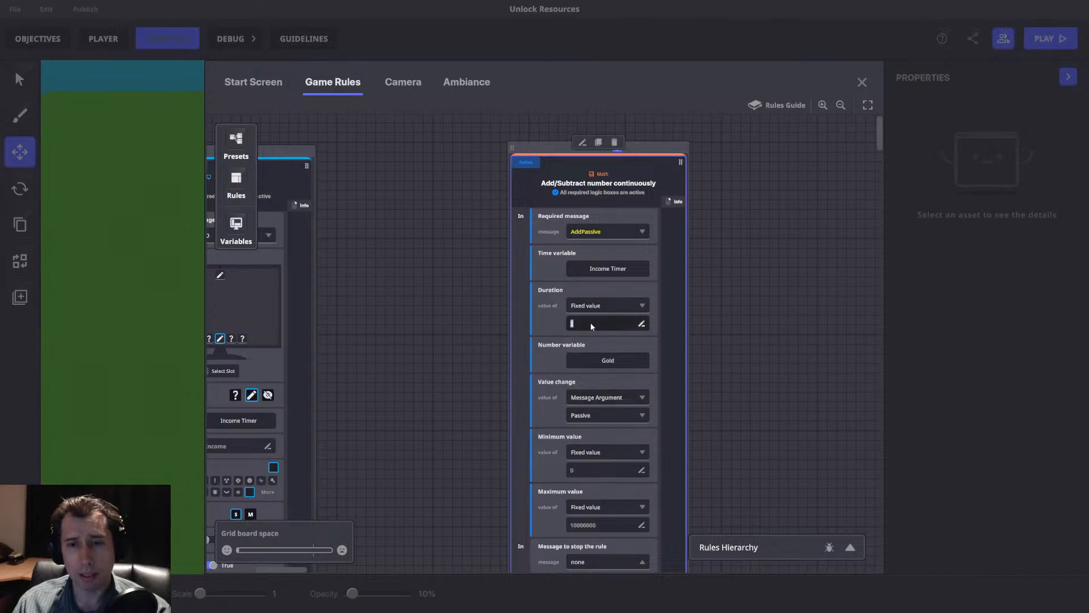
key("Return")
scroll(671, 323, "down", 1)
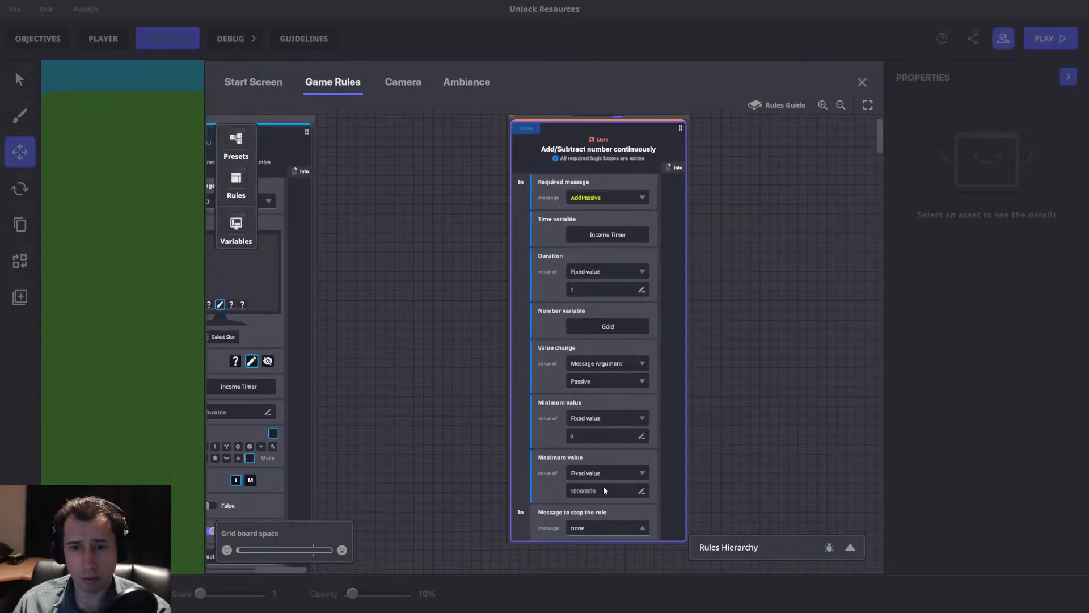
Move the Add/Subtract number continuously ruleset farther away from the HUD rule on the board.
scroll(692, 292, "up", 2)
left_click_drag(645, 170, 582, 169)
scroll(504, 251, "left", 1)
left_click_drag(648, 169, 765, 164)
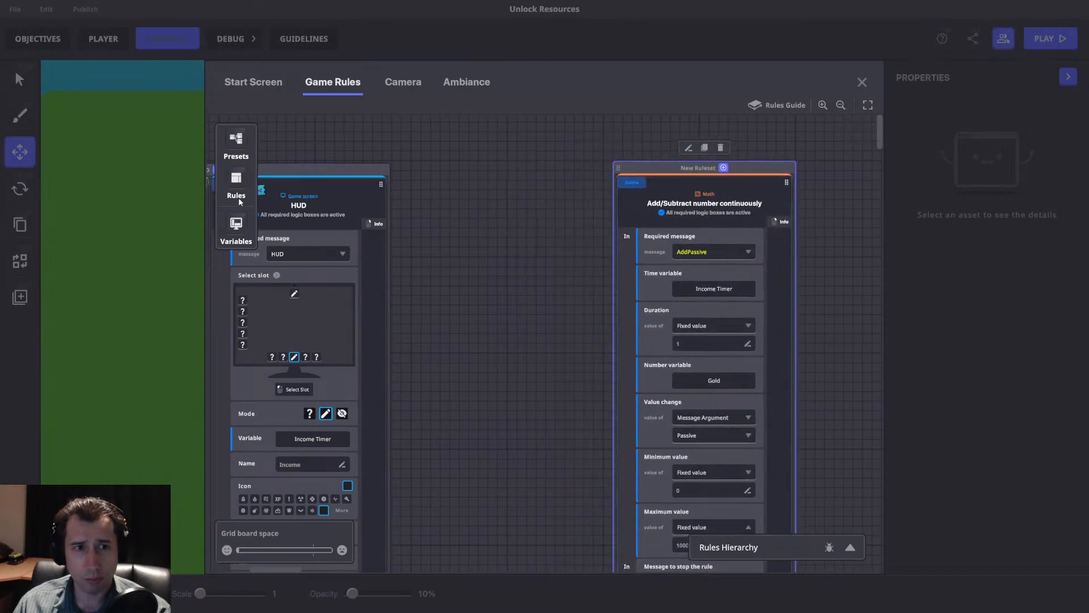
Add a Send Message rule beside the continuous-add rule and set its required message to HUD.
left_click(236, 224)
left_click(236, 179)
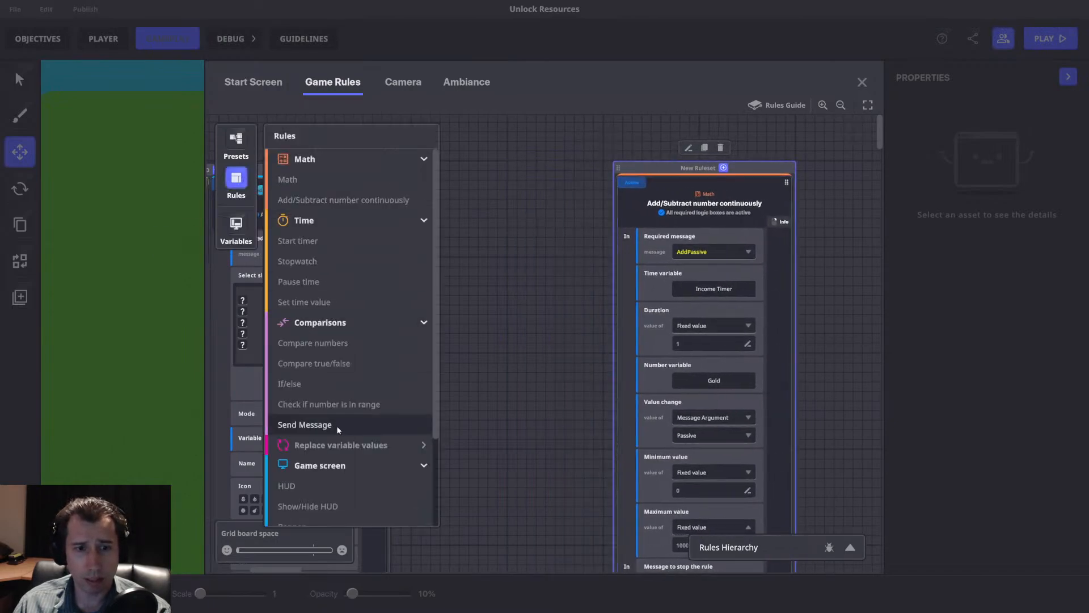
left_click(336, 424)
left_click(220, 190)
left_click(587, 251)
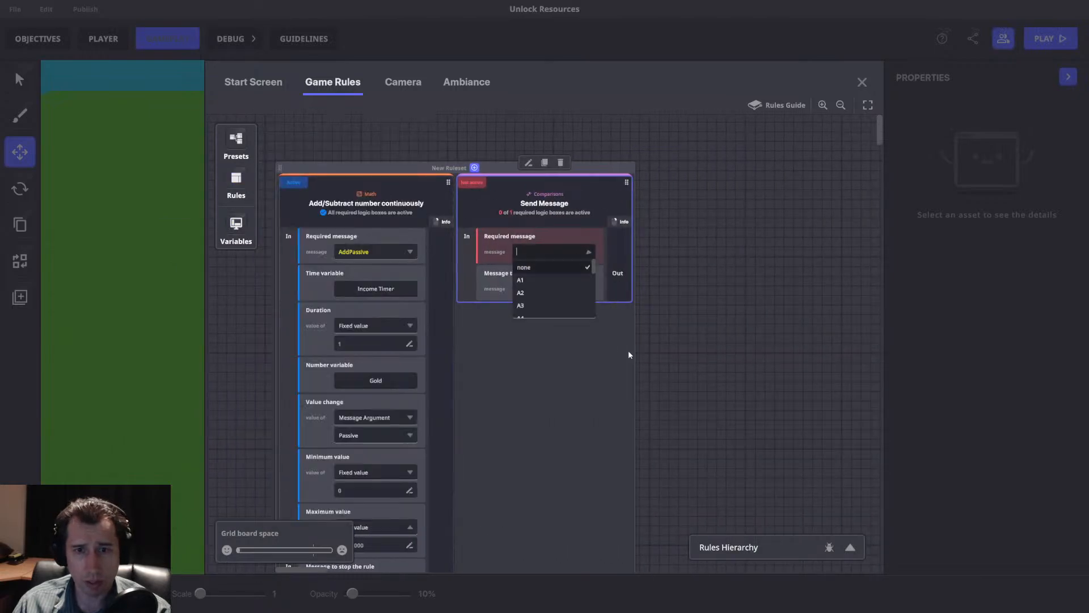
type("HUD")
left_click(552, 289)
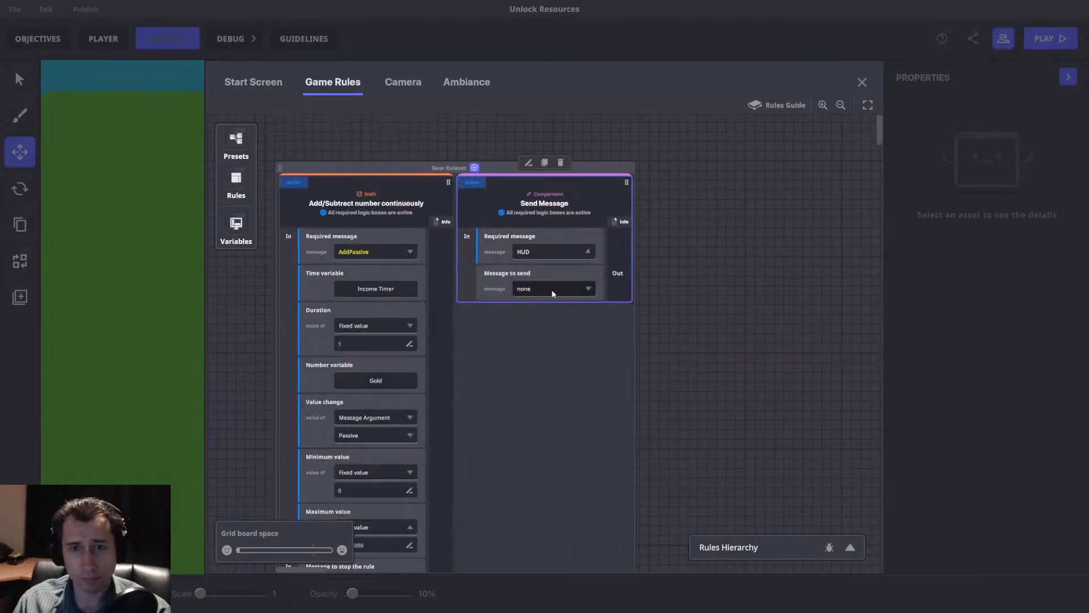
Set the Send Message rule's Message to send to AddPassive and arrange the two rules side by side in the ruleset.
left_click(551, 289)
type("Add")
left_click(549, 347)
left_click_drag(711, 184, 760, 179)
left_click_drag(409, 210, 809, 223)
left_click_drag(660, 228, 618, 232)
left_click_drag(751, 216, 395, 217)
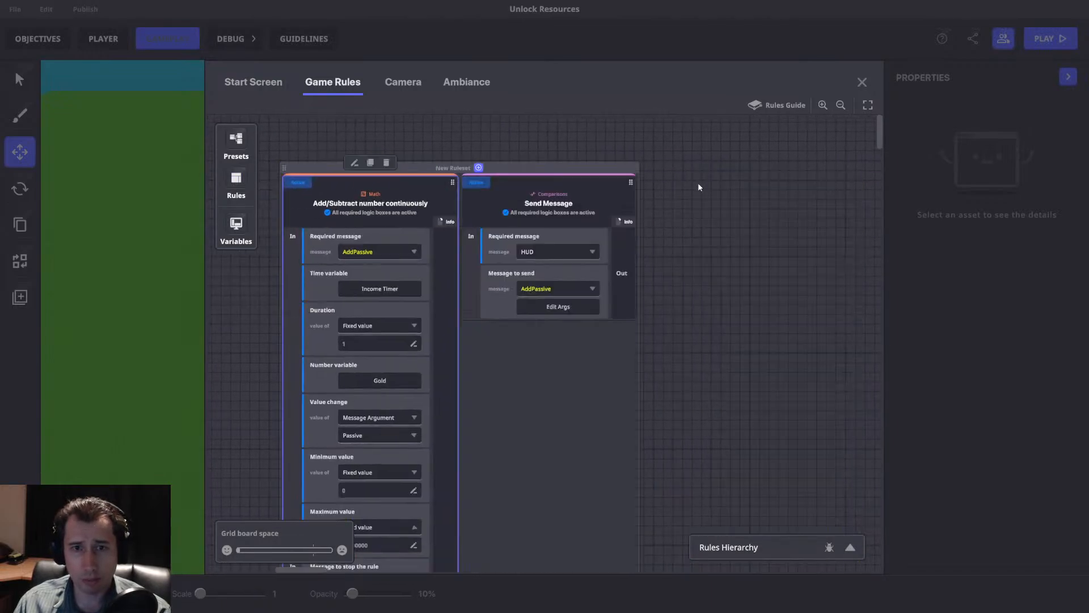
Playtest the AddPassive message setup while watching Gold, and return to the editor.
left_click(861, 82)
key("ctrl+p")
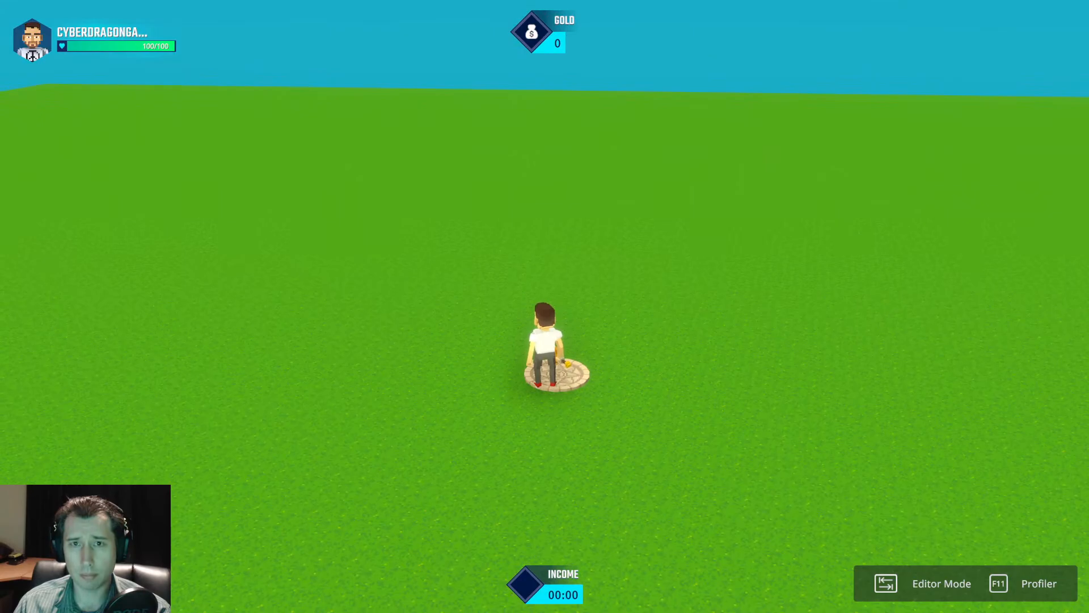
key("w")
key("Tab")
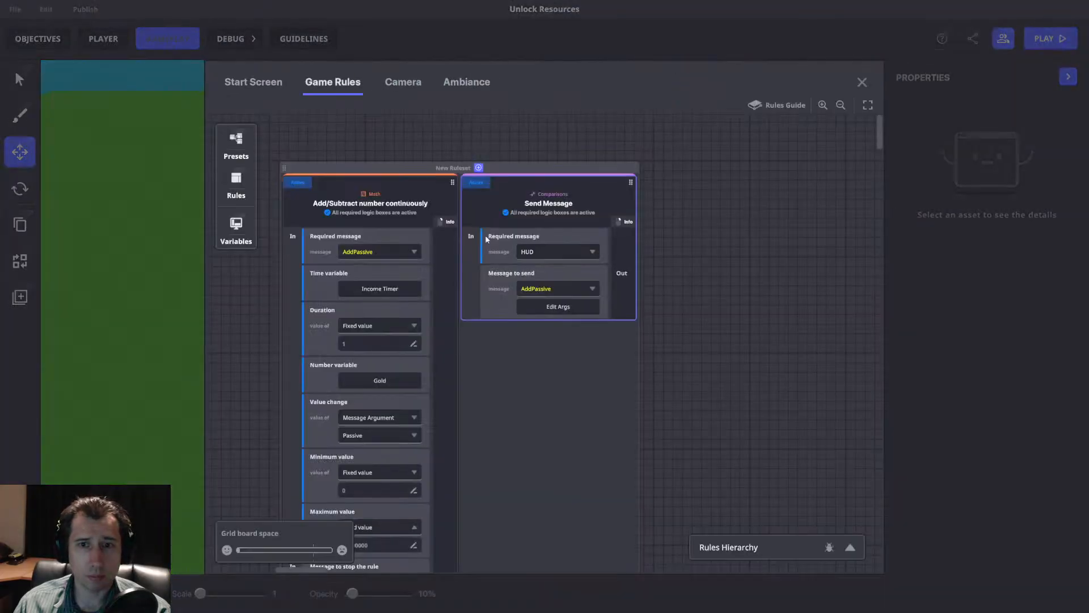
Set the AddPassive message's Passive argument to a fixed value of 1 in the Send Message rule.
left_click(570, 307)
left_click(554, 342)
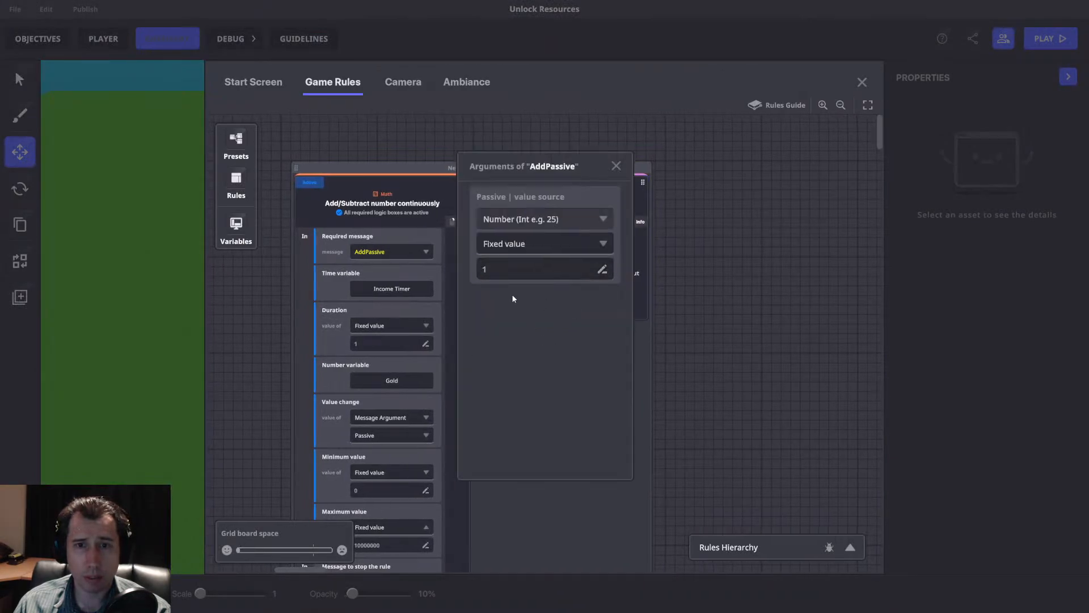
left_click(616, 166)
Playtest with the Passive argument set, moving and jumping around while watching Gold and Income, and return to the editor.
left_click(862, 82)
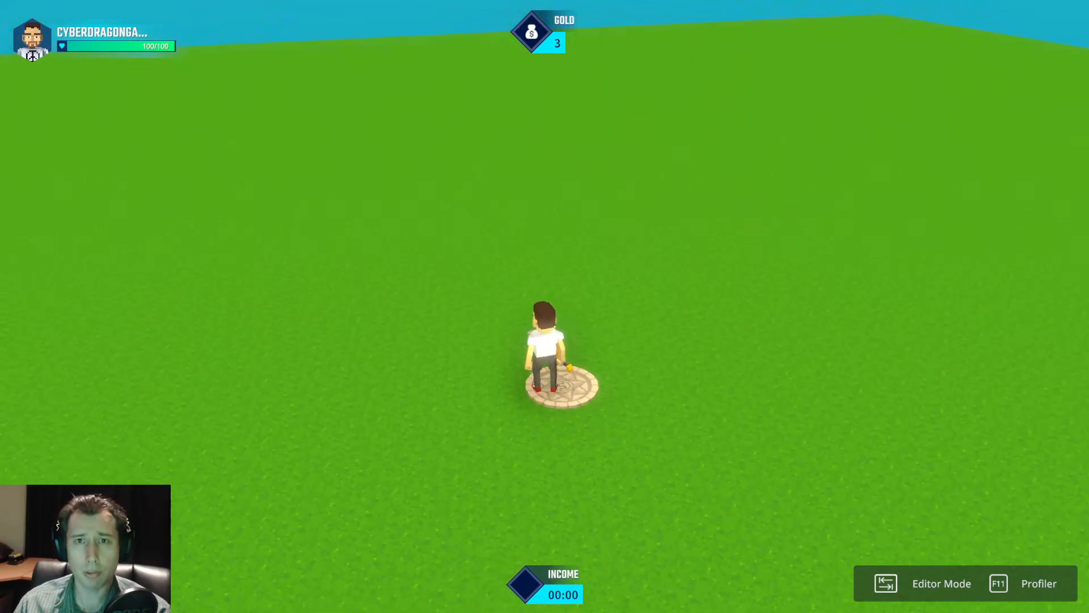
key("w")
key("space")
key("a")
key("d")
key("space")
key("space")
key("a")
key("s")
key("space")
key("a")
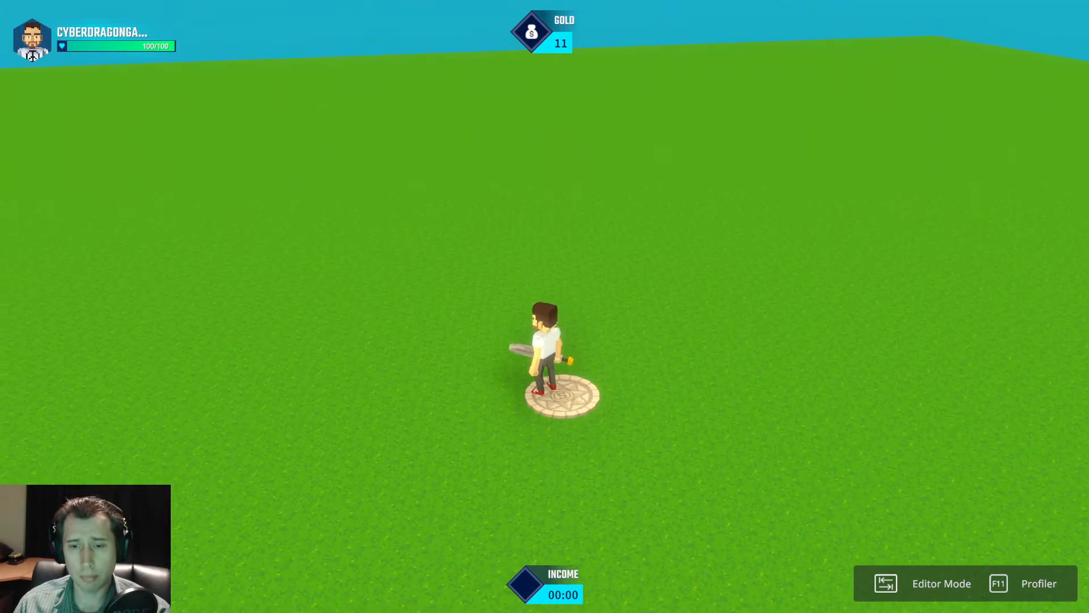
key("Tab")
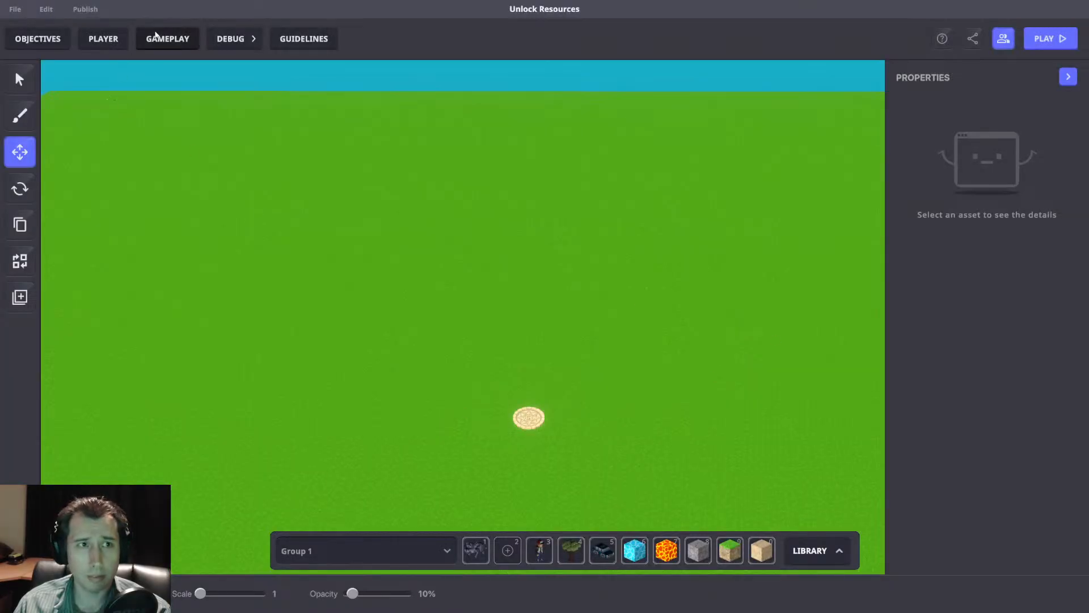
Remove the Income Timer from its HUD slot by setting the mode to "?", and move the Add/Subtract ruleset next to the HUD rule.
left_click(154, 37)
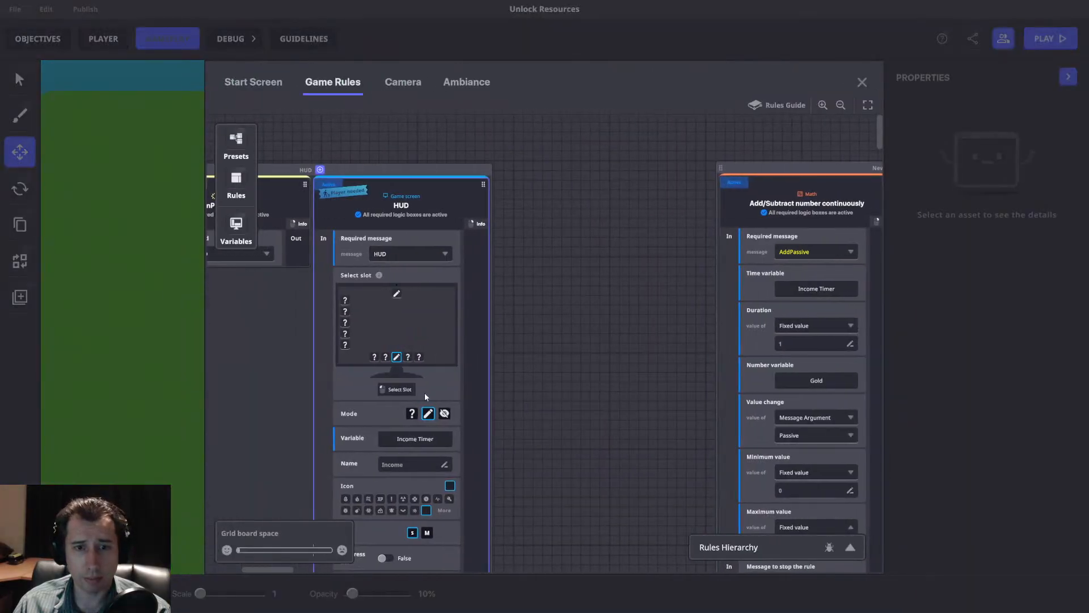
left_click(426, 414)
left_click_drag(616, 305, 586, 309)
left_click_drag(720, 170, 514, 171)
left_click_drag(431, 238, 406, 240)
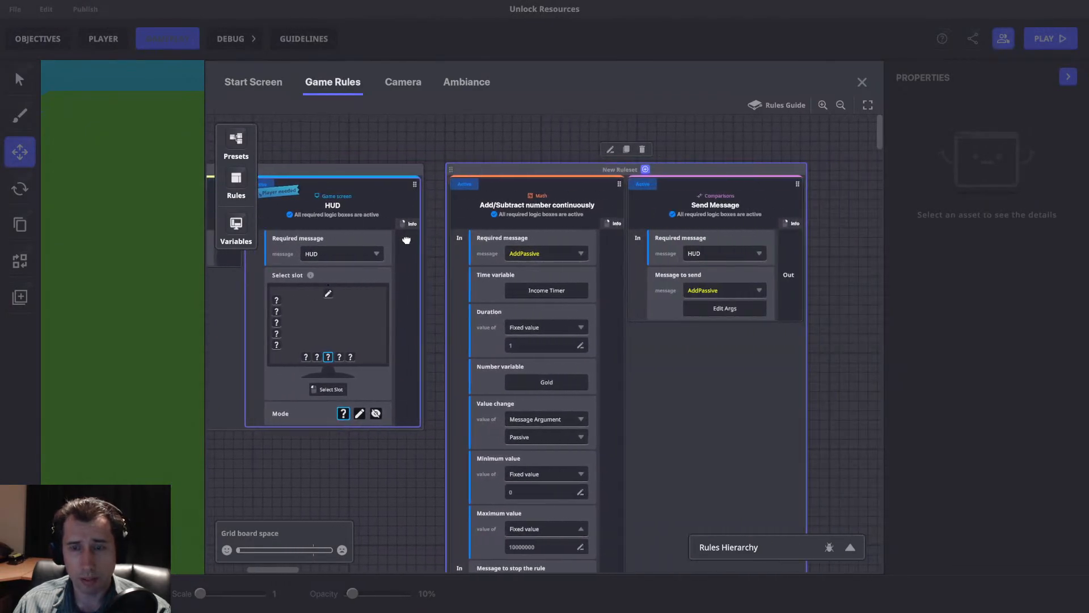
scroll(588, 340, "down", 1)
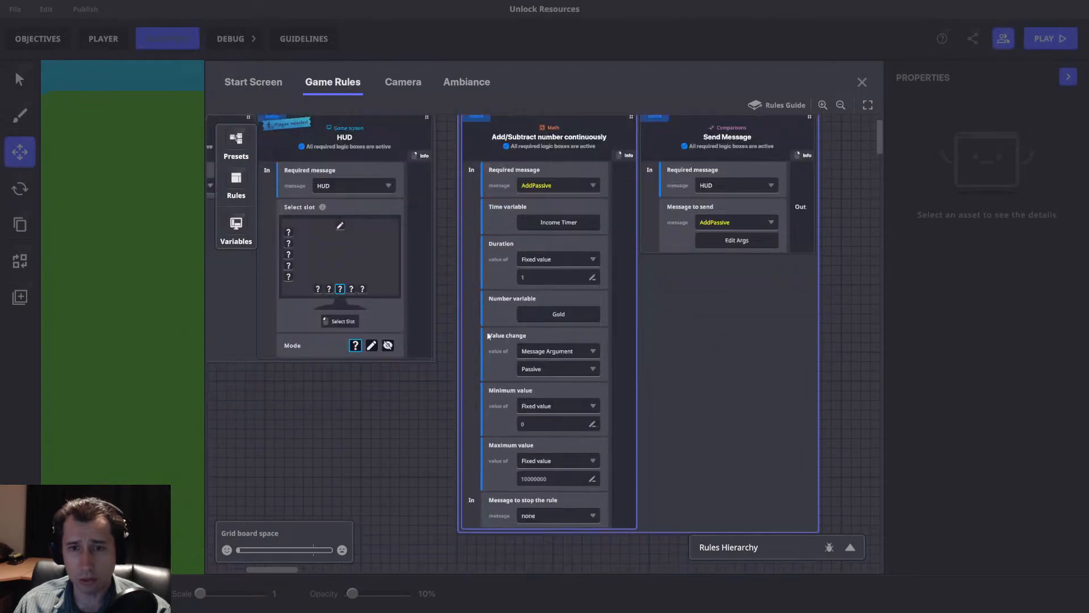
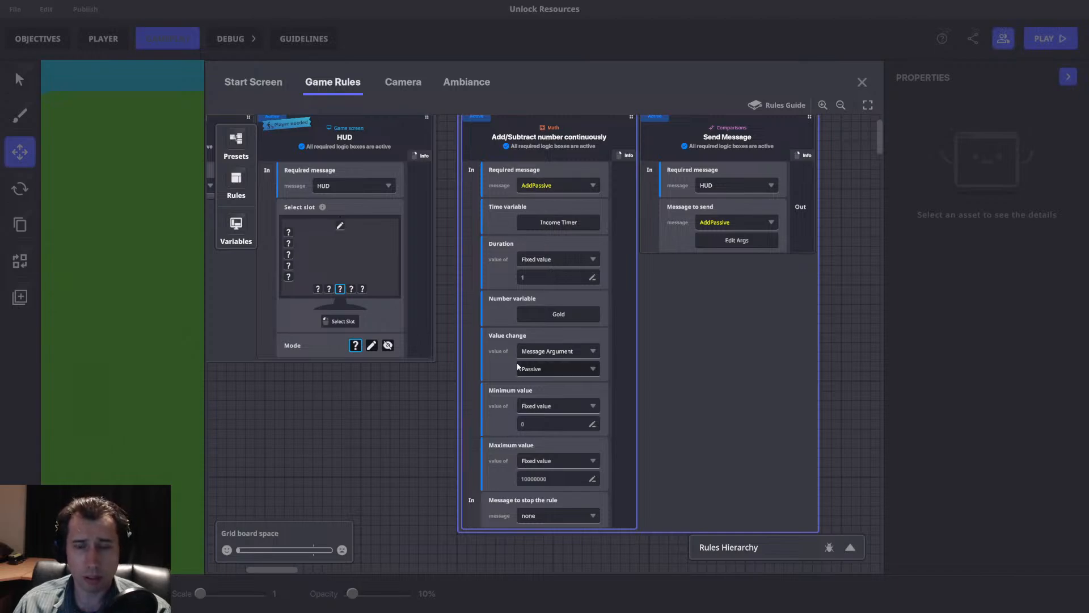
Set the value change in the Add/Subtract number continuously rule to the Passive Income variable.
left_click(548, 351)
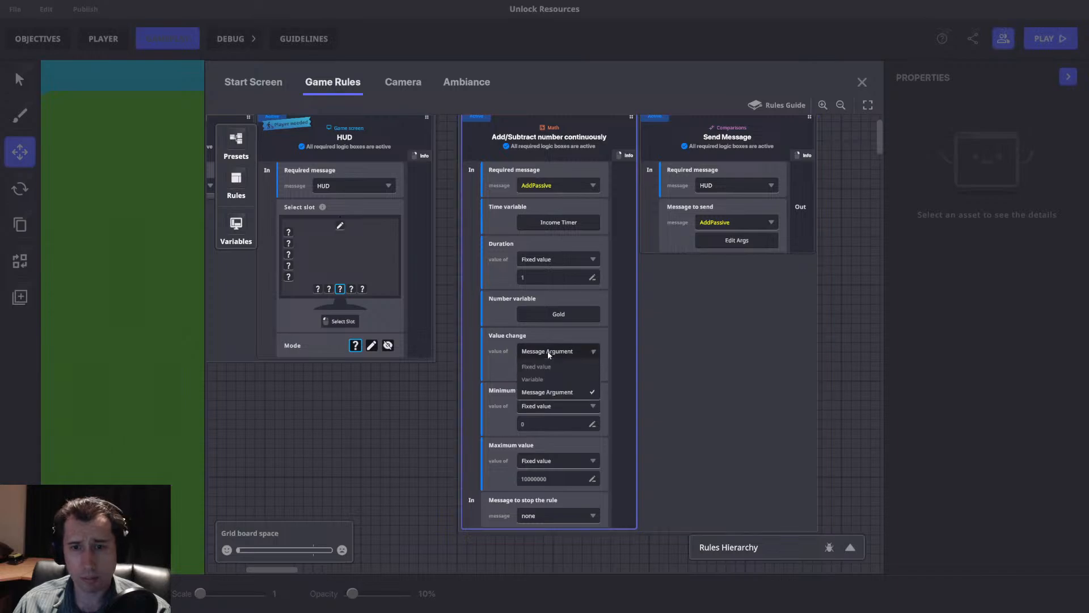
left_click(507, 341)
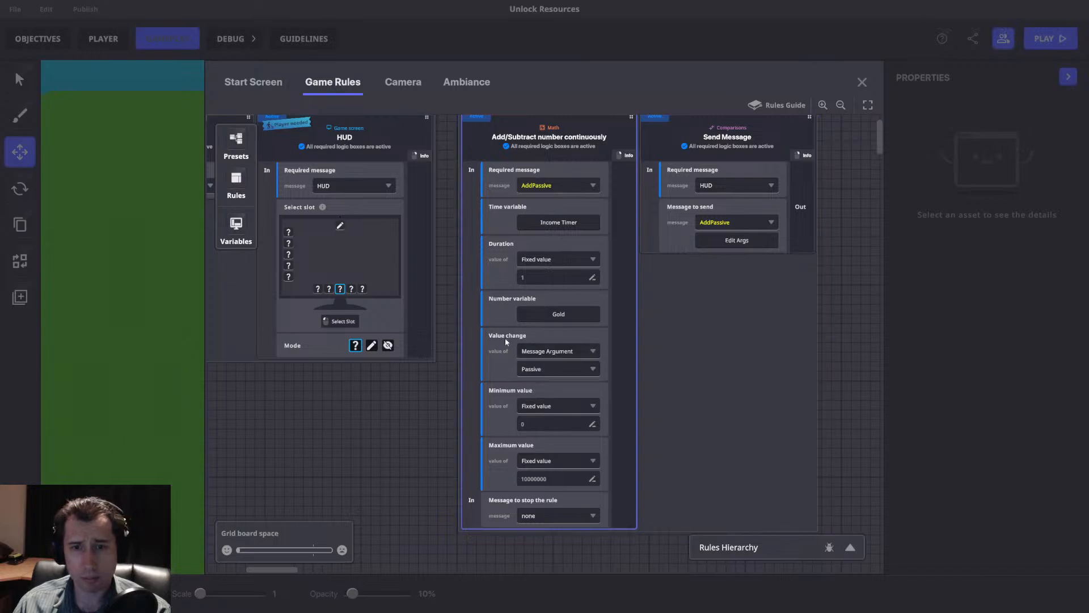
left_click(557, 351)
left_click(528, 373)
left_click(553, 370)
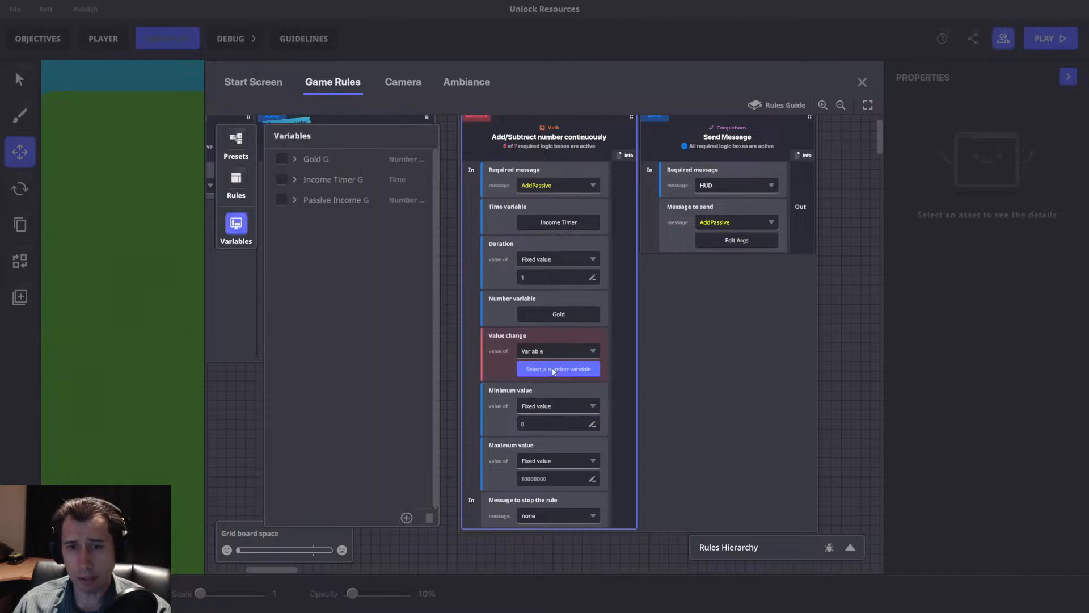
left_click(281, 201)
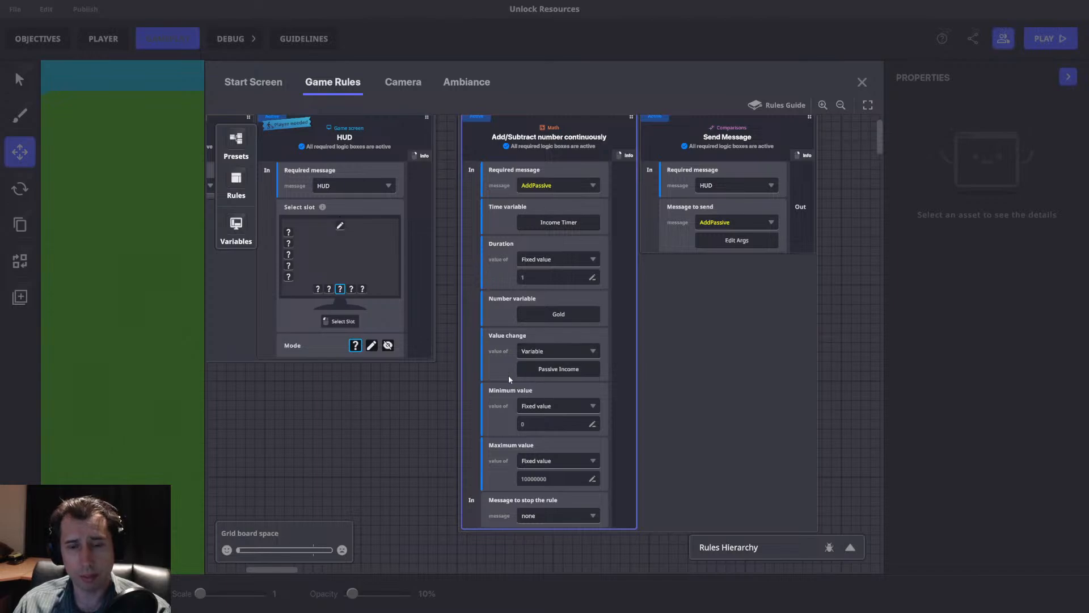
Set both the Send Message rule's message to send and the Add/Subtract rule's required message to Passive.
left_click_drag(671, 290, 585, 329)
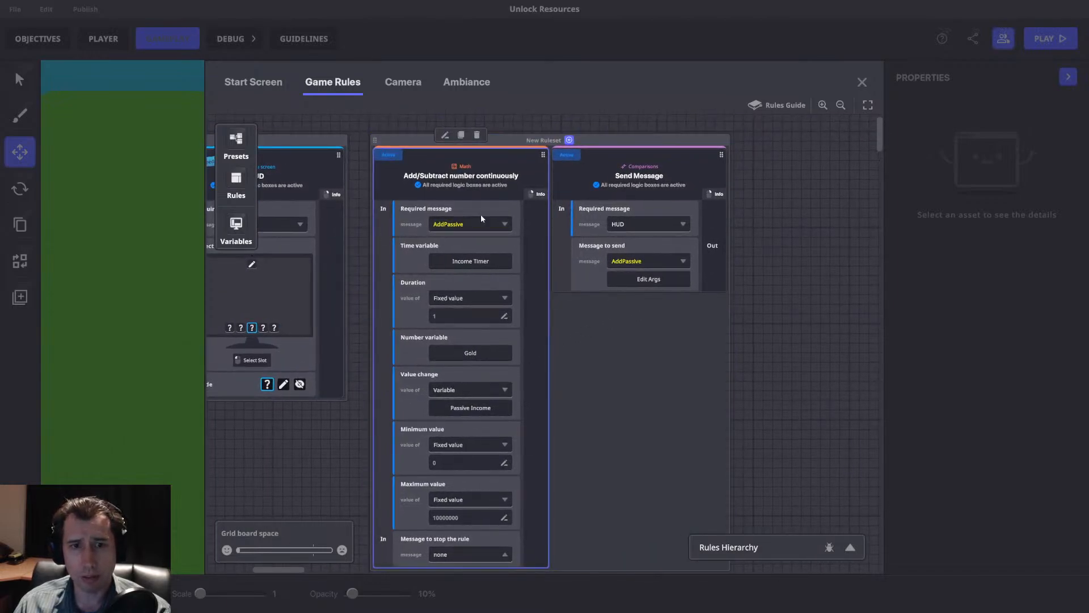
left_click(634, 261)
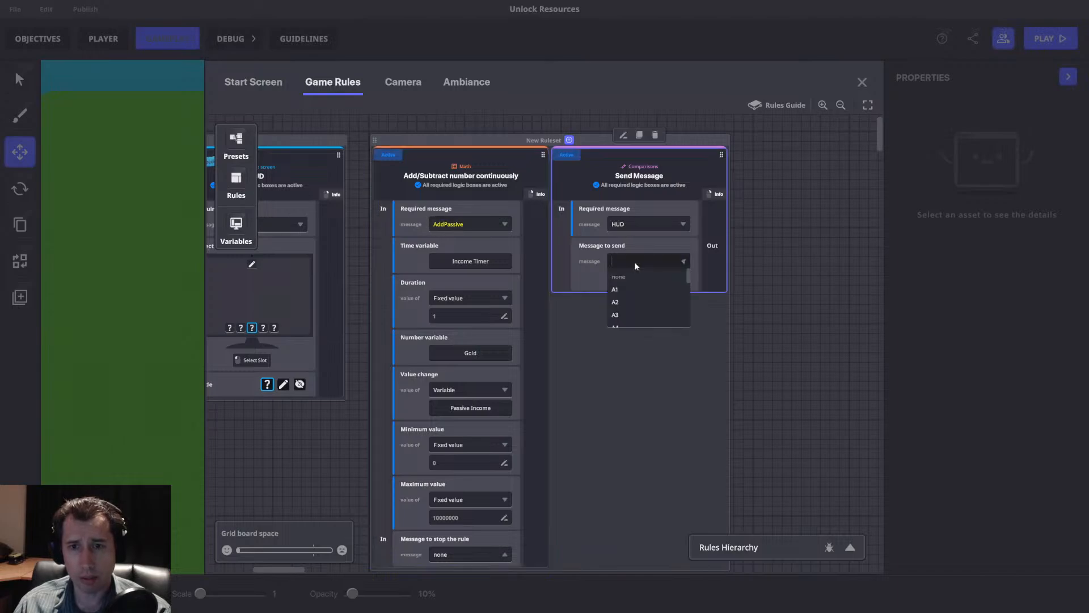
type("Passive")
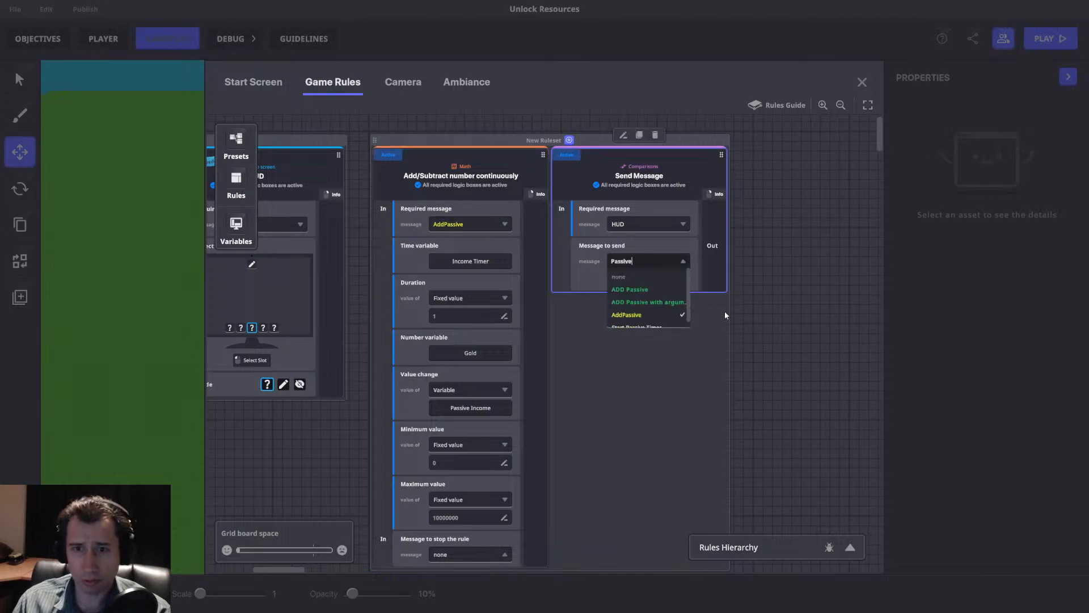
key("Return")
left_click(481, 229)
type("Passive")
key("Return")
left_click(665, 233)
left_click(453, 216)
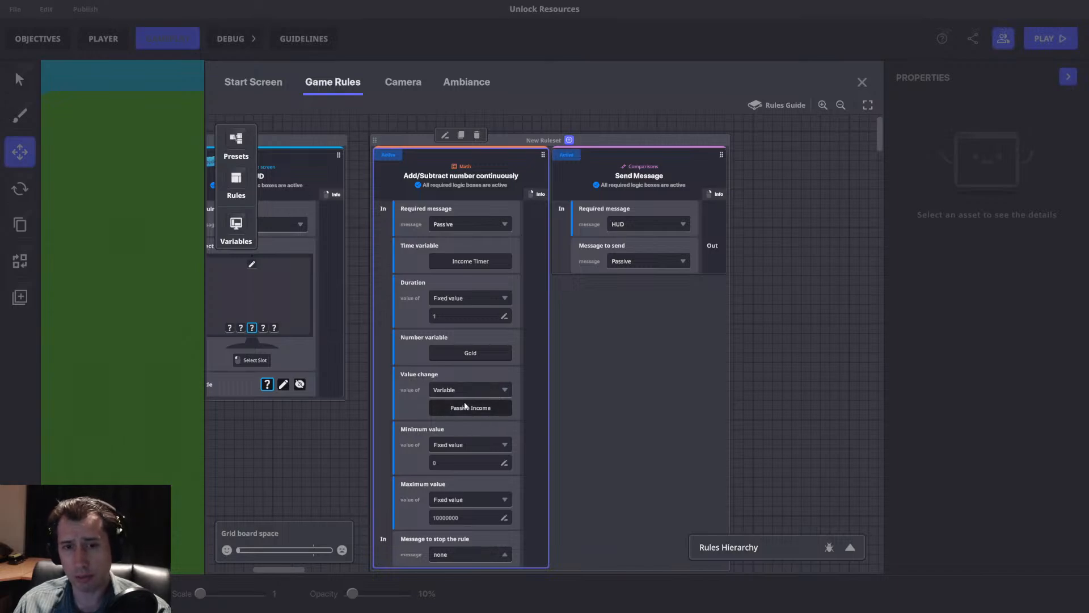
Add a Math rule in its own ruleset beside the passive income ruleset, with AddPassive as its required message.
left_click_drag(660, 336, 542, 356)
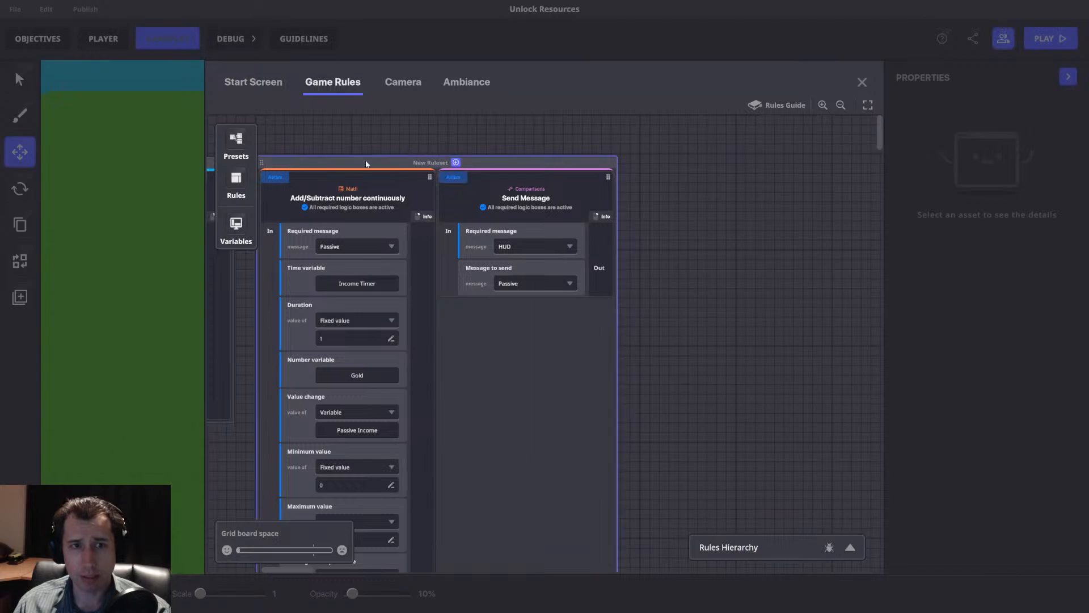
left_click(236, 177)
left_click(234, 177)
left_click_drag(588, 248, 603, 173)
left_click(652, 256)
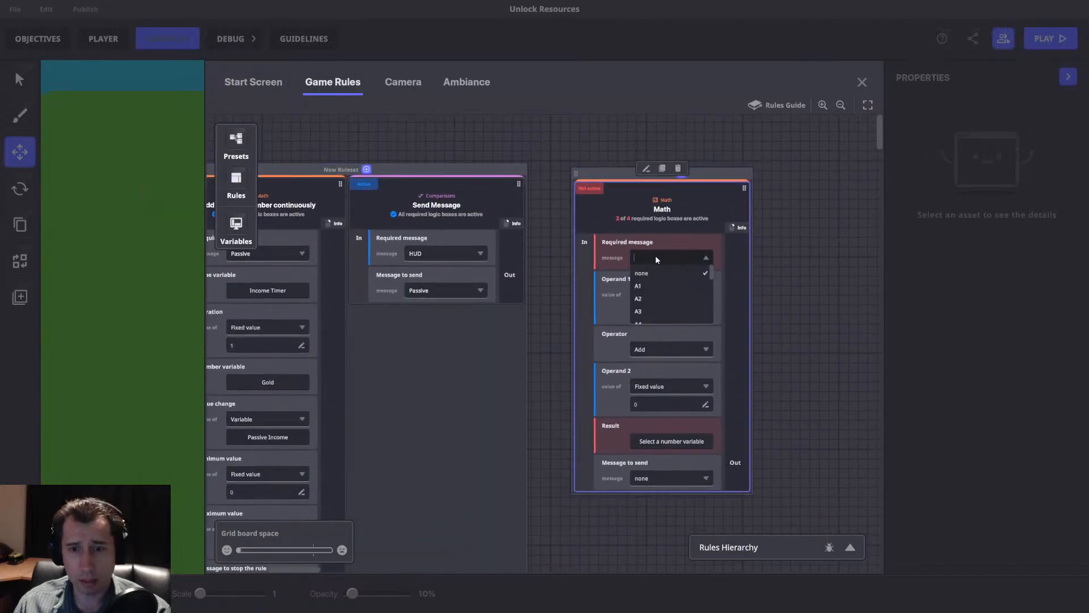
left_click(662, 318)
Make the Math rule add the Passive message argument to the Passive Income variable, store the result in Passive Income, and align its ruleset beside the others.
left_click(662, 295)
left_click(662, 323)
left_click(662, 313)
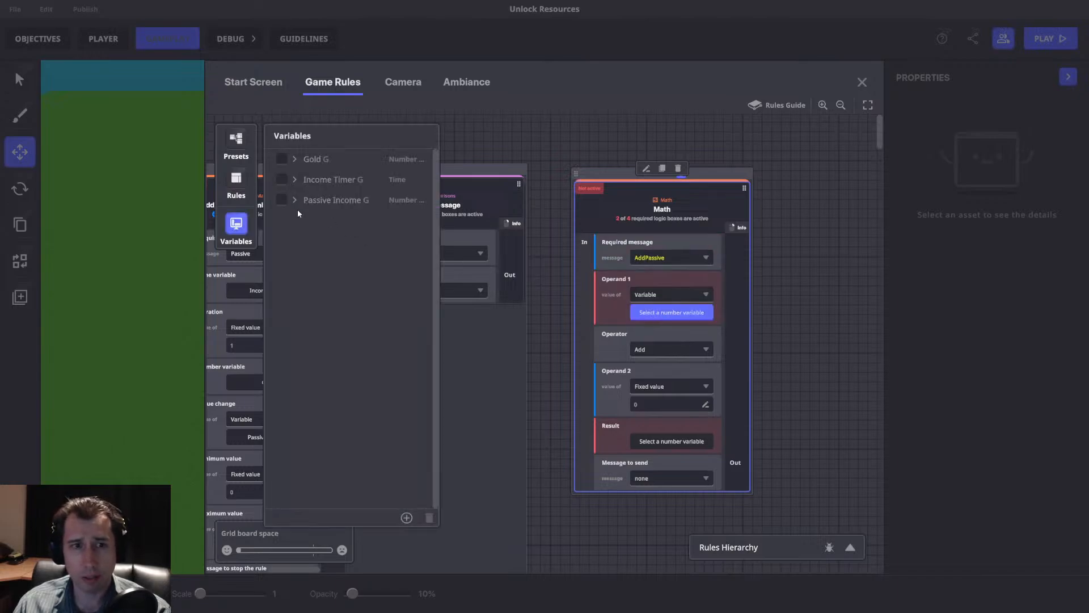
left_click(281, 201)
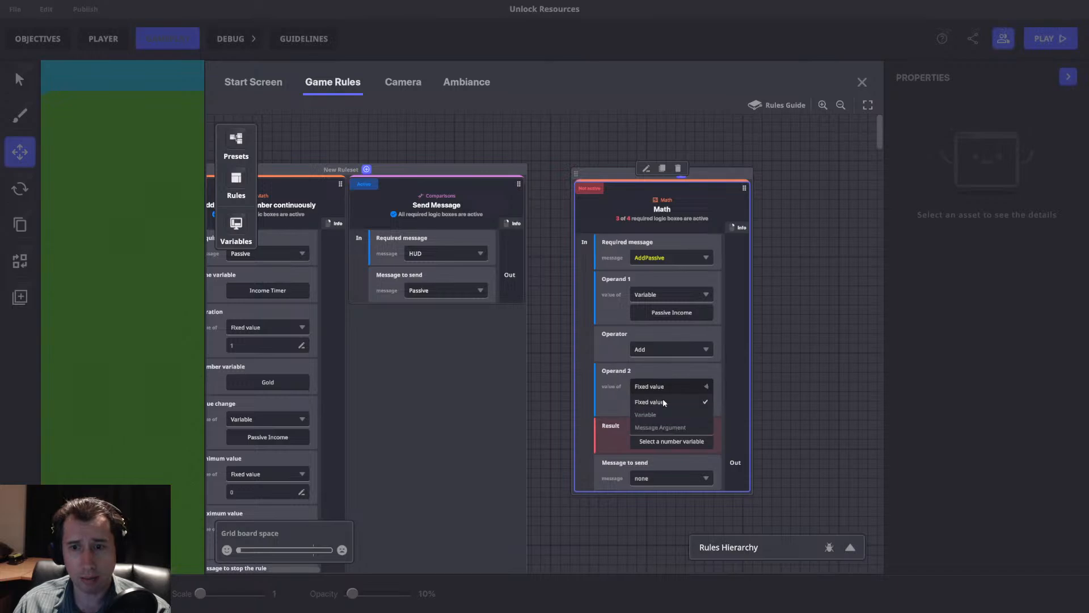
left_click(671, 441)
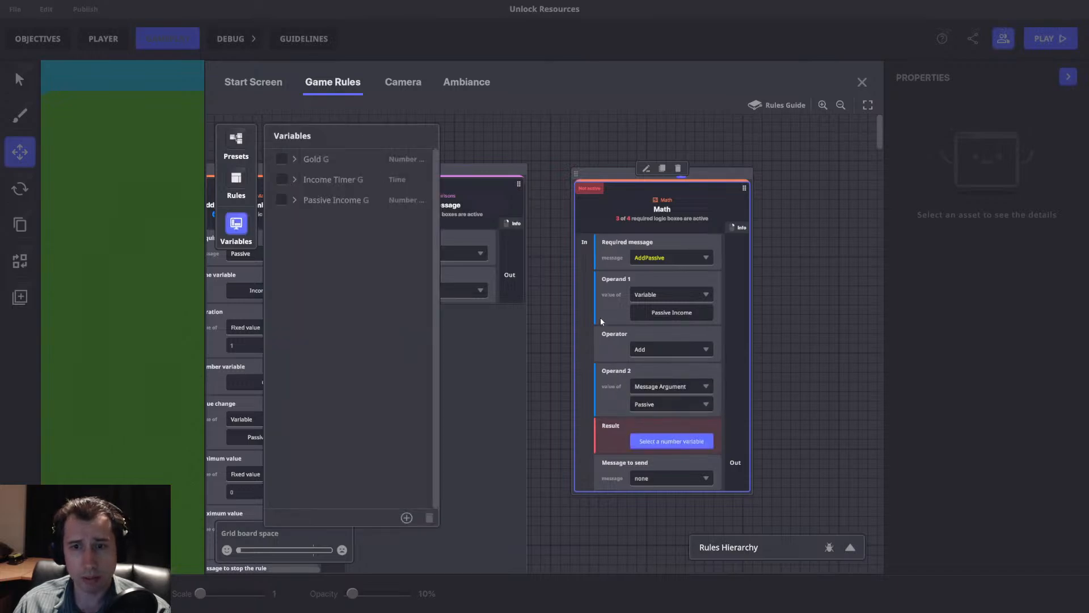
left_click(282, 201)
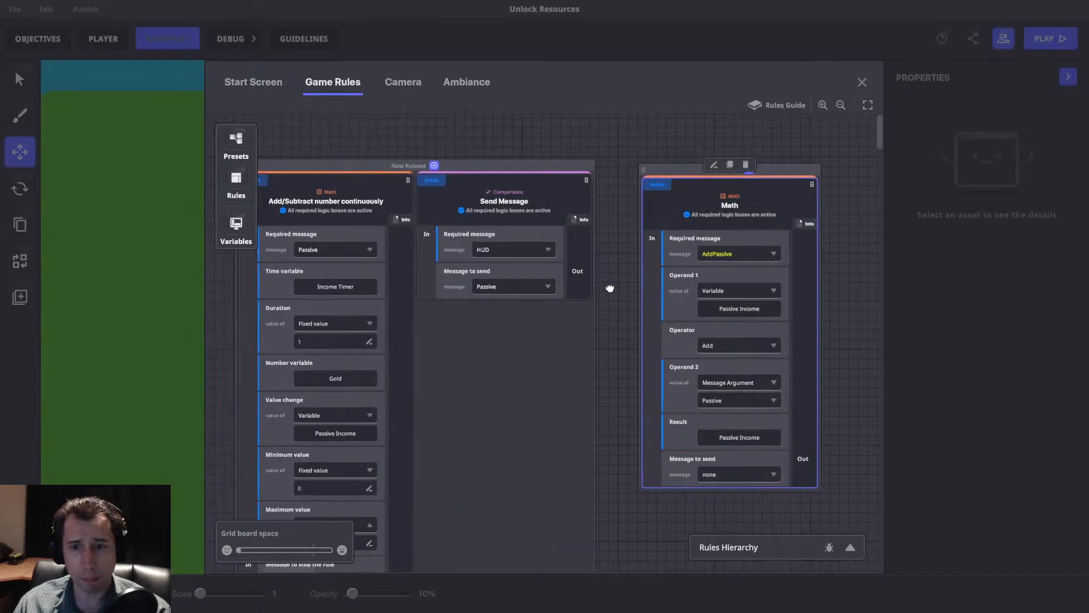
left_click_drag(680, 153, 681, 154)
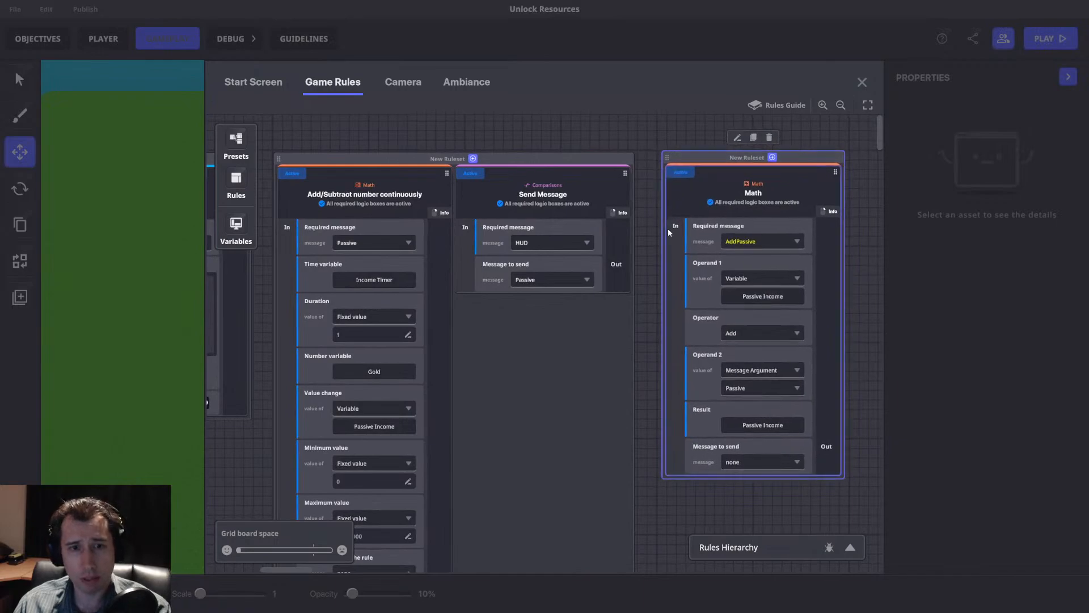
Leave the game rules, find the basic NumPad Switch in the asset library with "nump", and put it in the second quick slot.
left_click(862, 83)
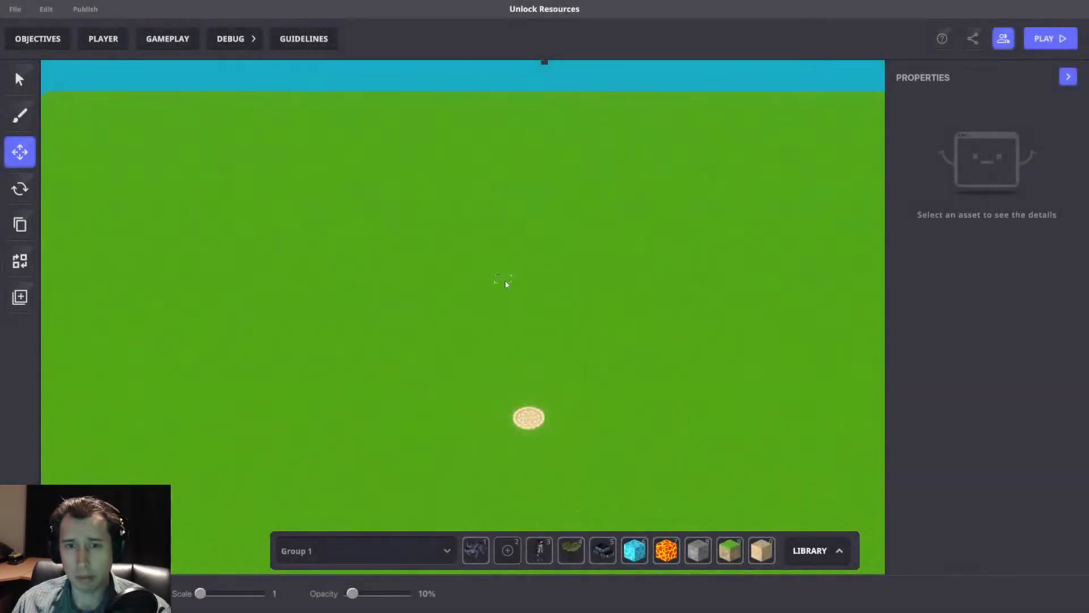
key("Tab")
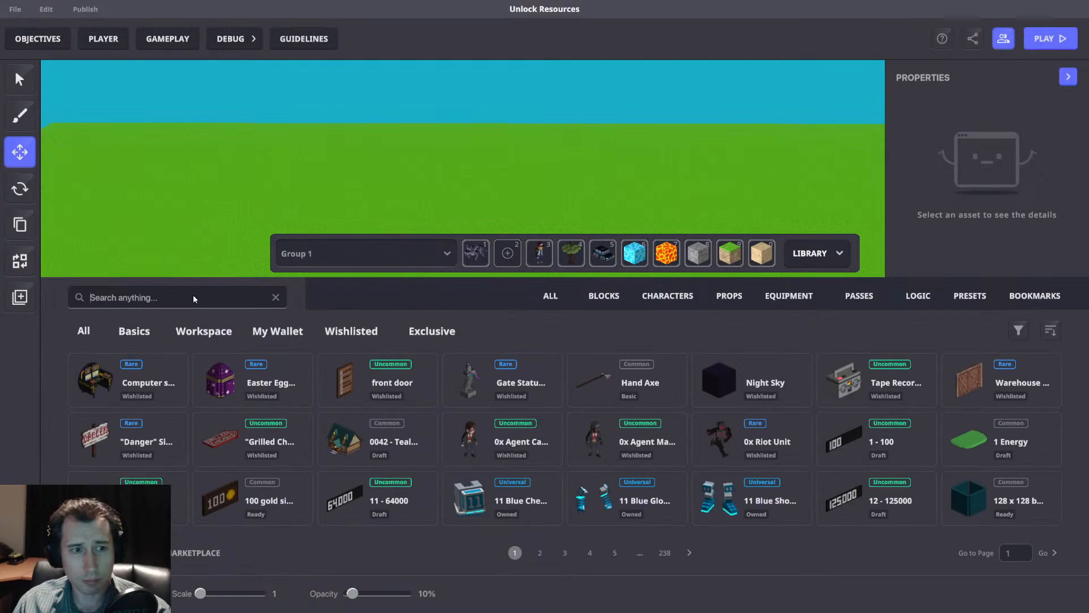
type("nump")
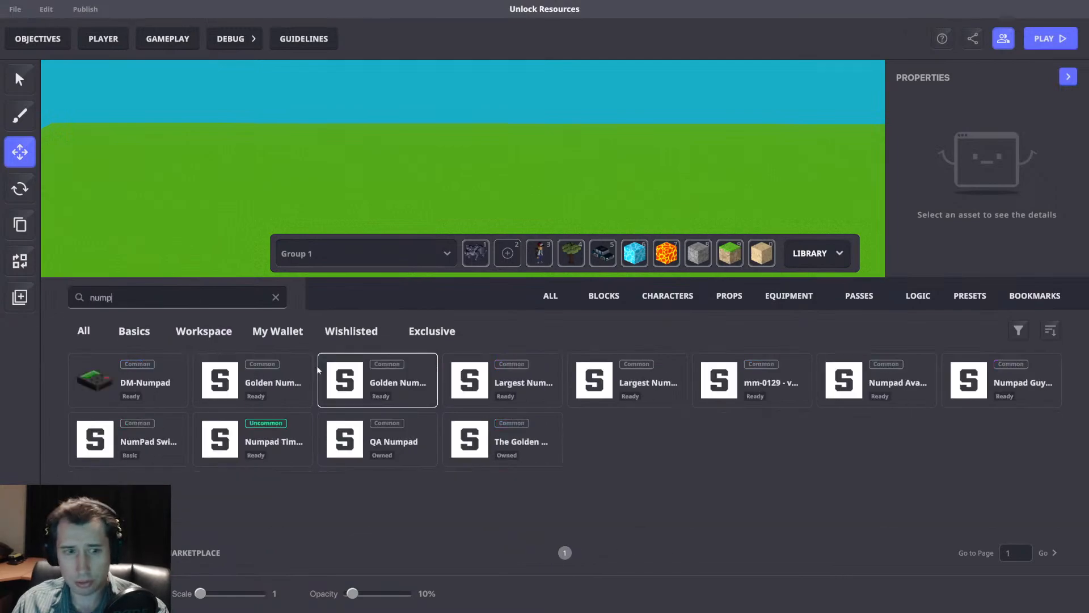
left_click(133, 332)
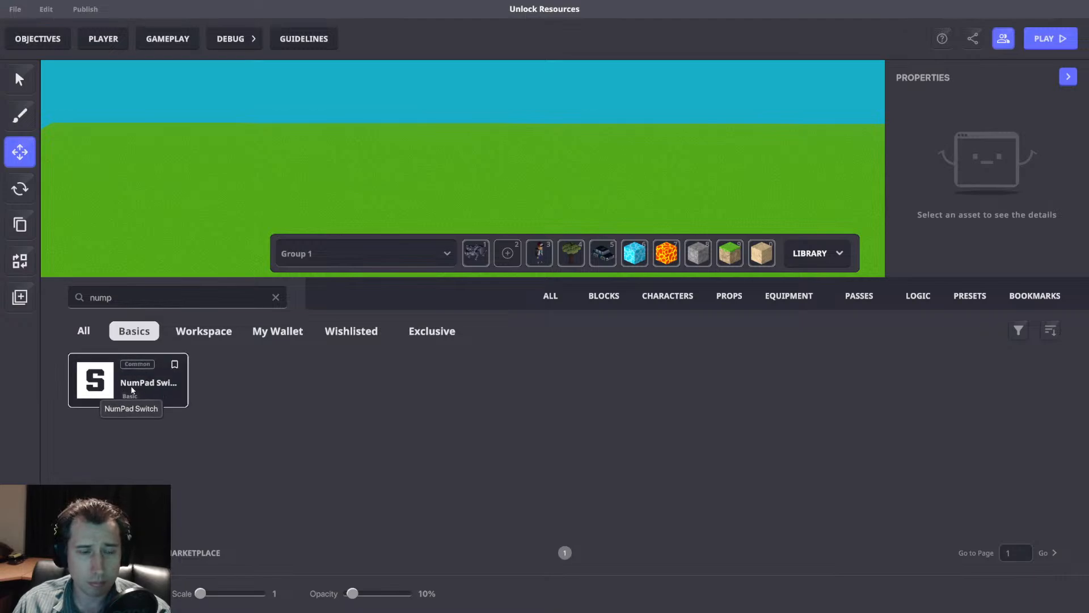
left_click_drag(123, 387, 506, 253)
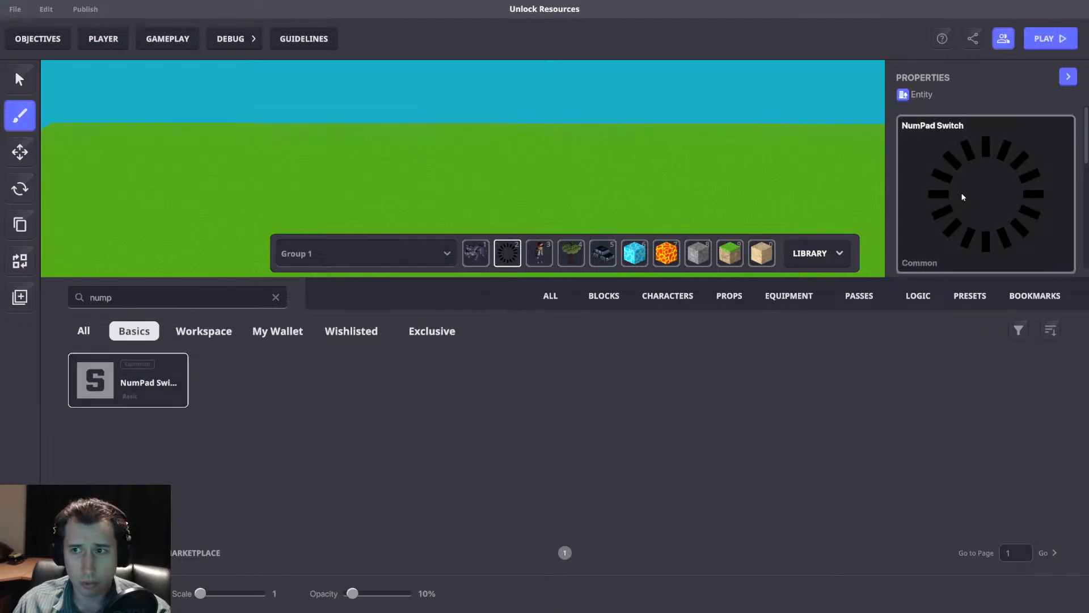
right_click_drag(675, 221, 599, 144)
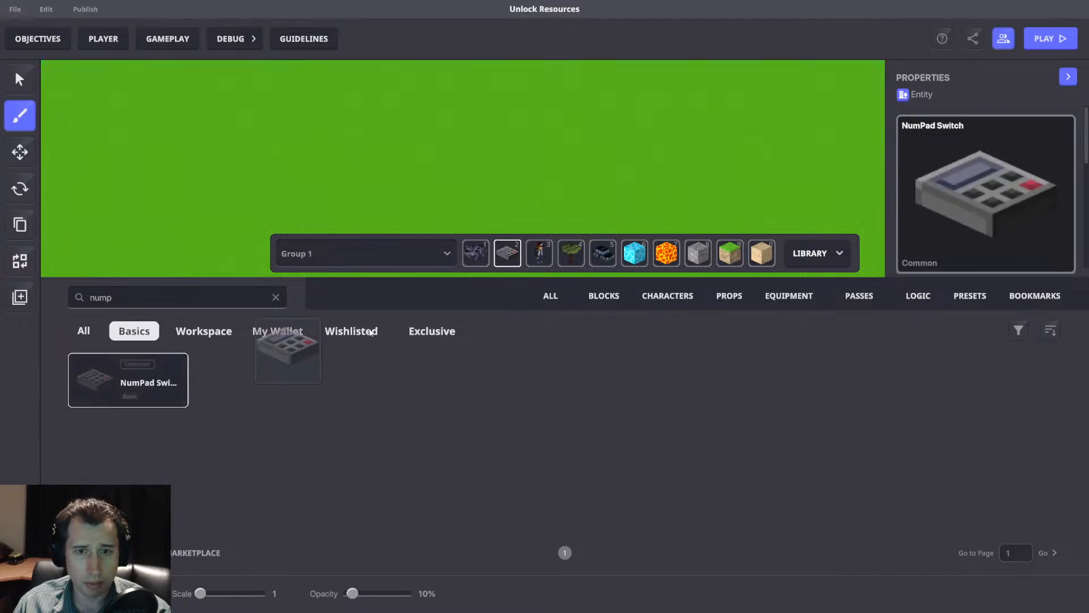
left_click(794, 251)
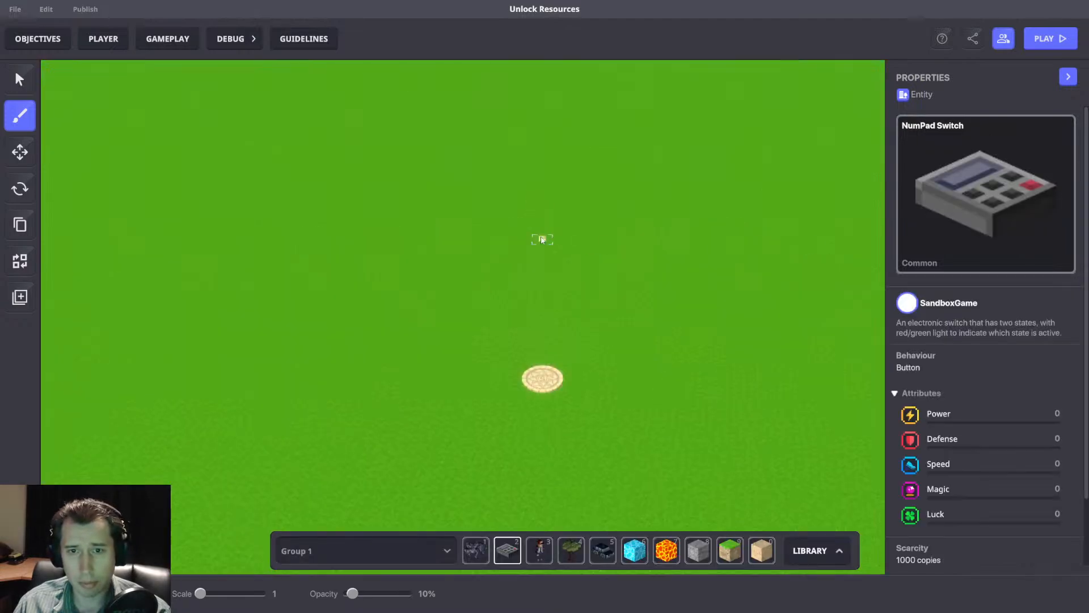
Place a NumPad Switch on the grass and a Stone_Grey block next to it.
right_click_drag(543, 231, 529, 233)
left_click(698, 549)
right_click_drag(484, 262, 539, 214)
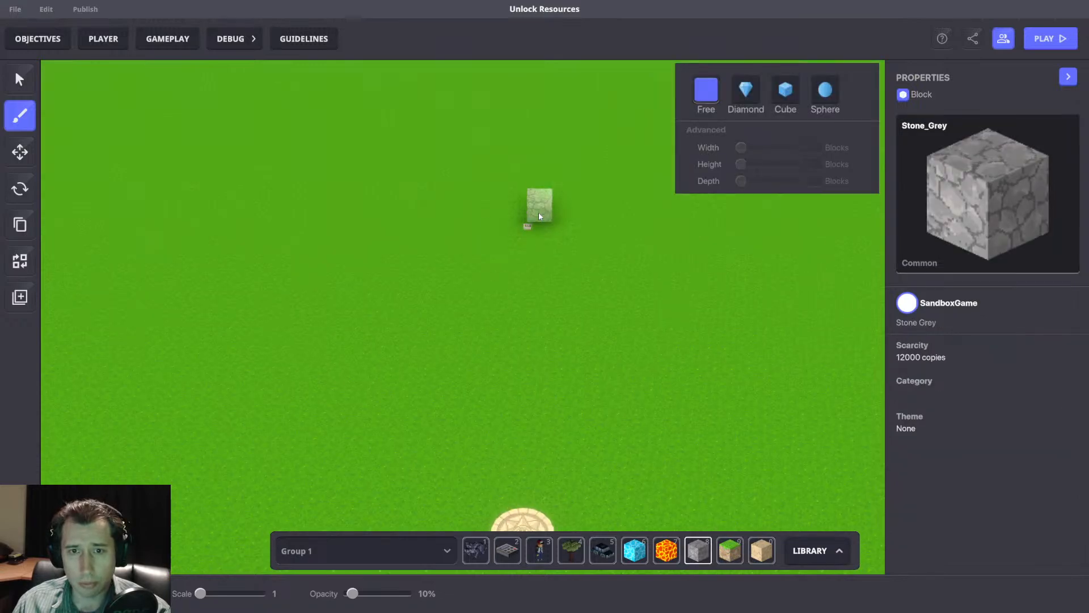
Move the NumPad Switch to the middle of the stone block, at about X 46.99, Z 62.96.
left_click(20, 151)
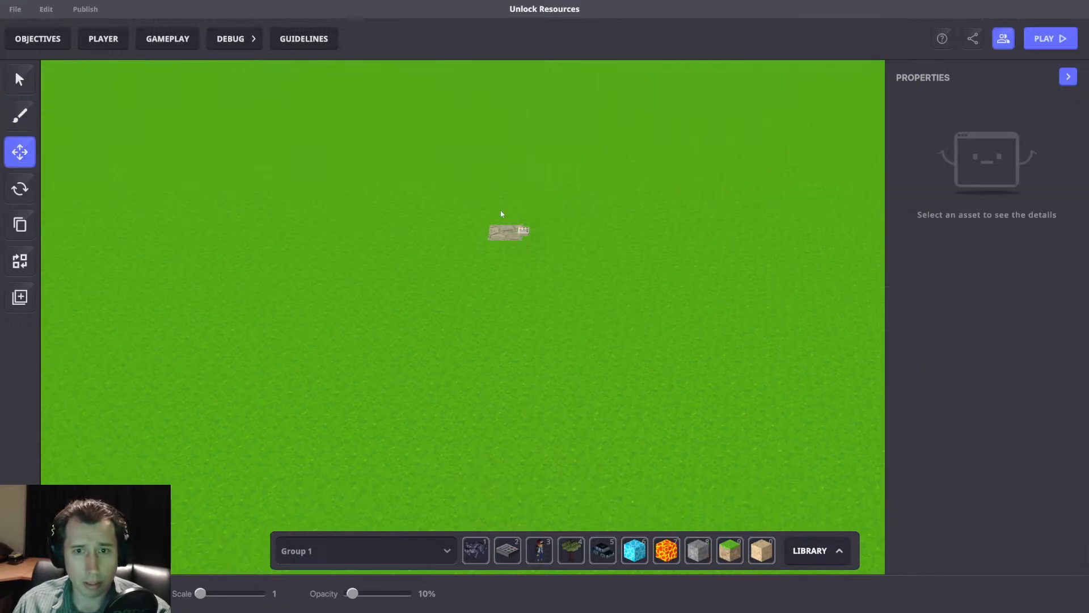
left_click(513, 230)
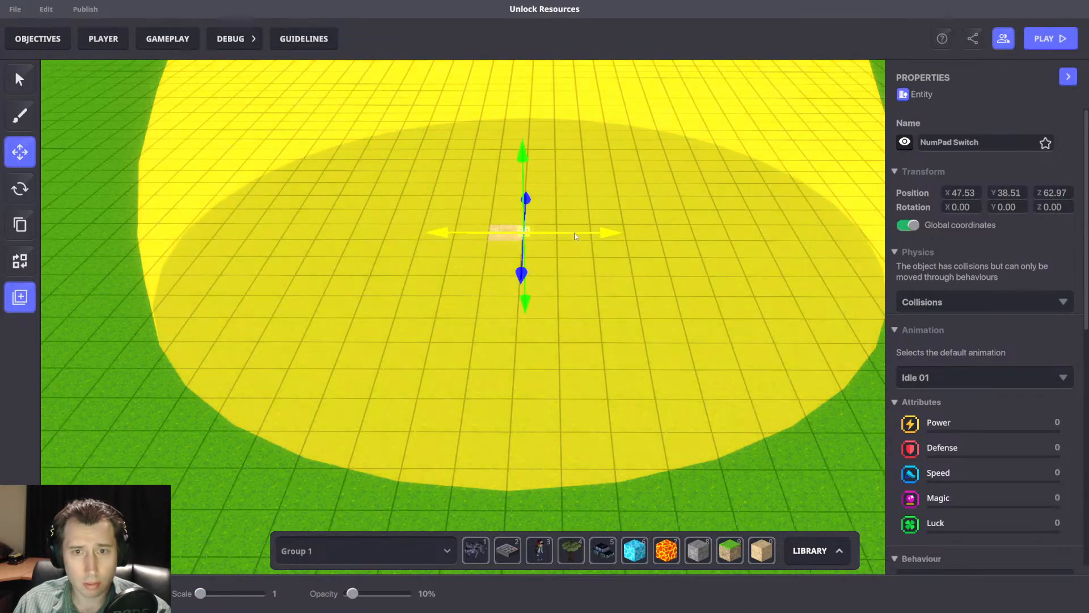
left_click_drag(574, 236, 557, 232)
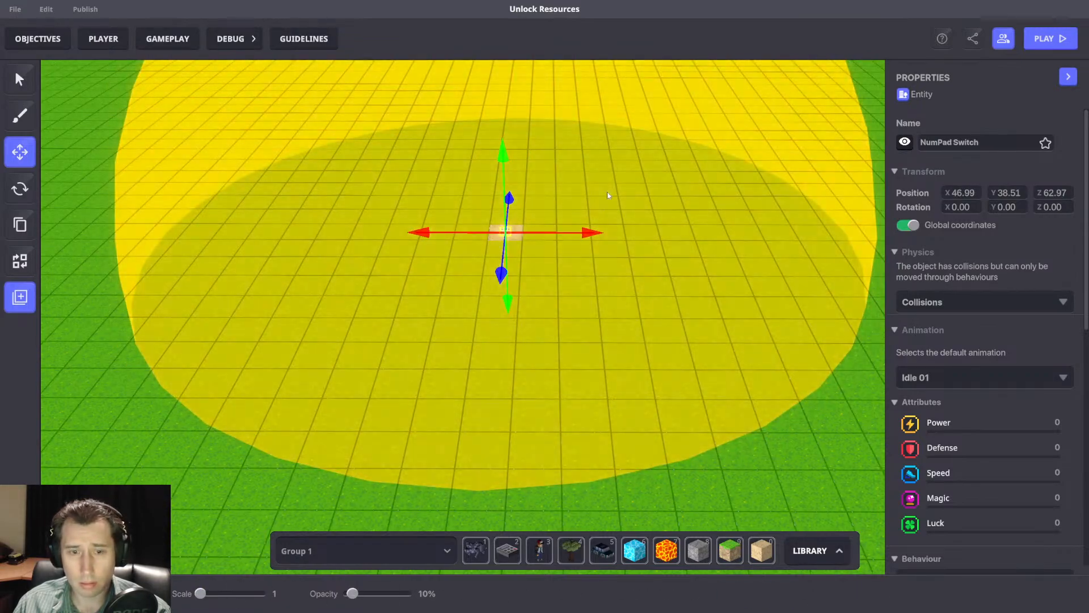
key("w")
right_click_drag(607, 192, 494, 413)
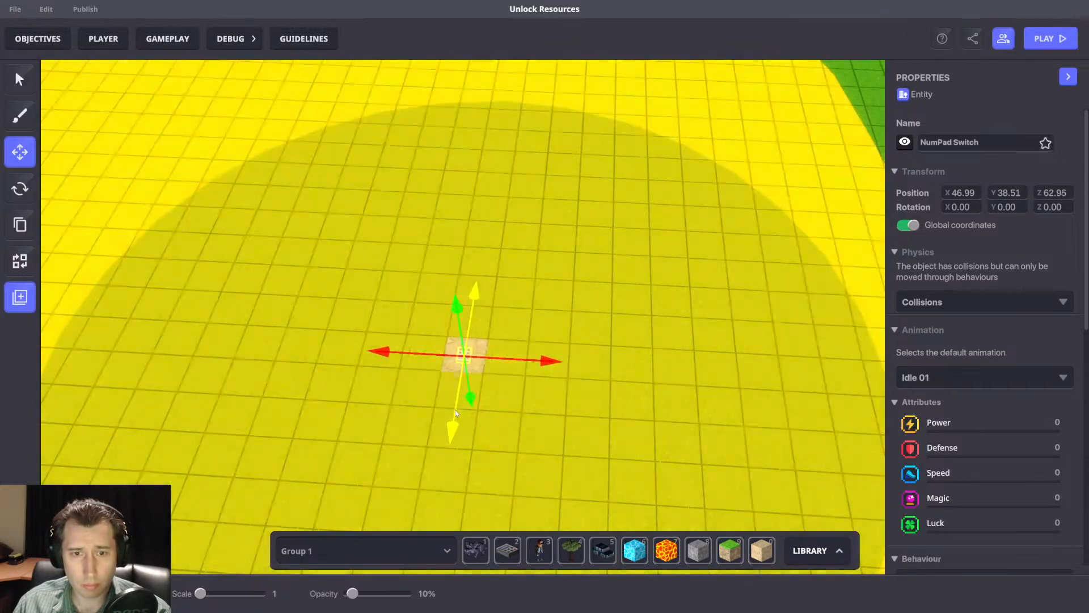
left_click_drag(455, 409, 455, 410)
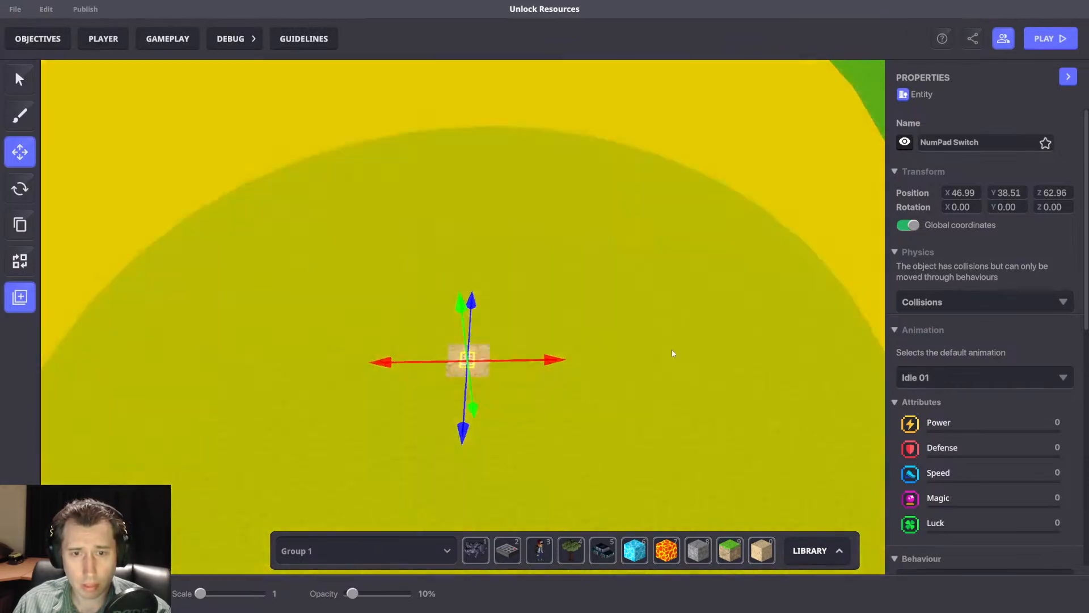
Replace the NumPad Switch's [SP] Button component with the [MP] Trigger Volume component.
right_click_drag(674, 352, 684, 314)
scroll(1042, 368, "down", 4)
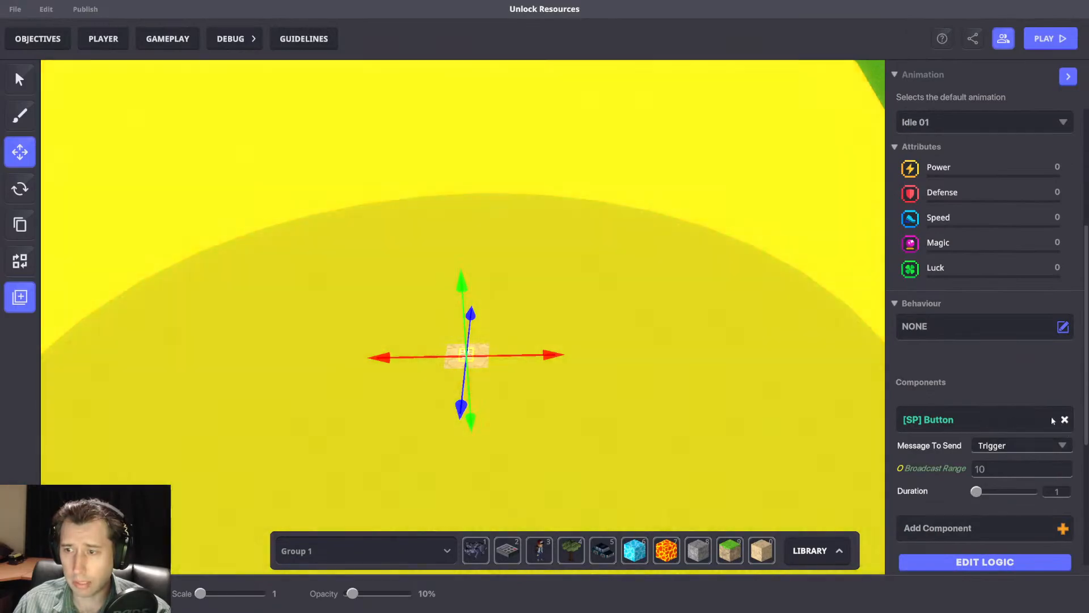
left_click(1064, 419)
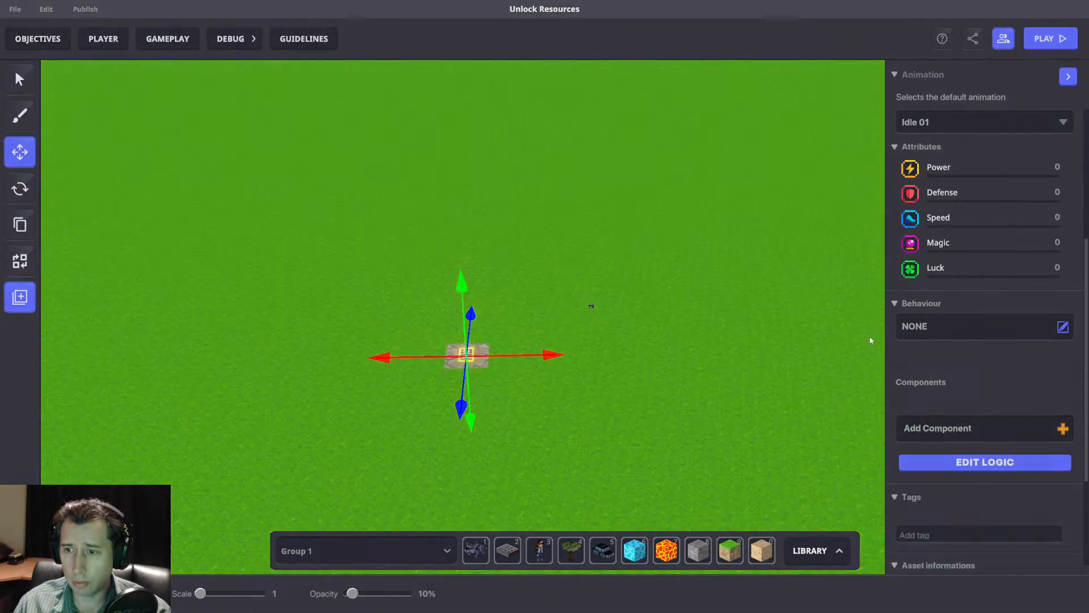
left_click(947, 427)
type("Voll")
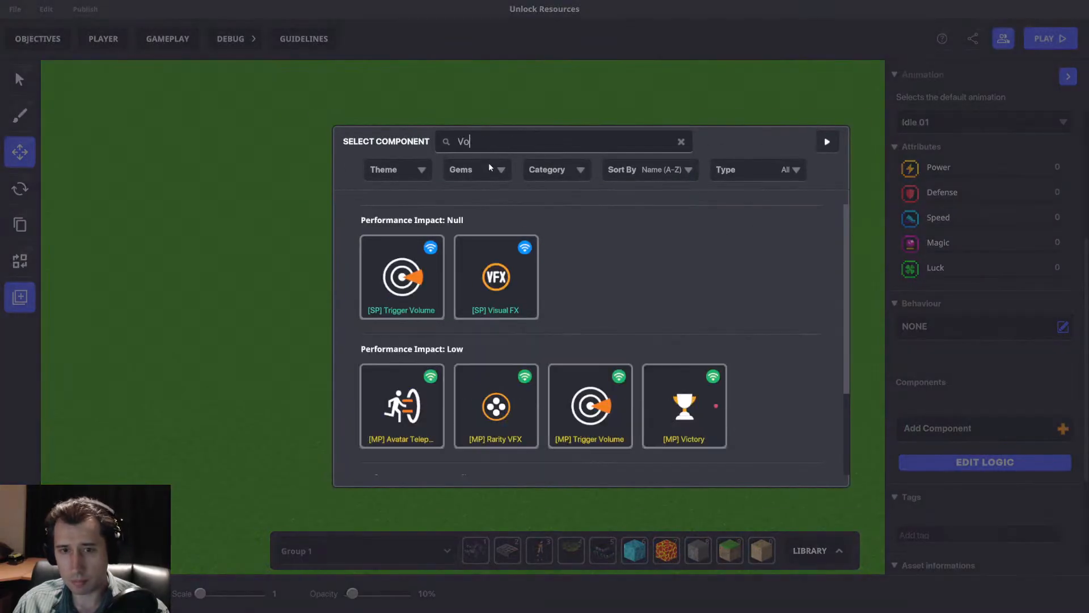
key("BackSpace")
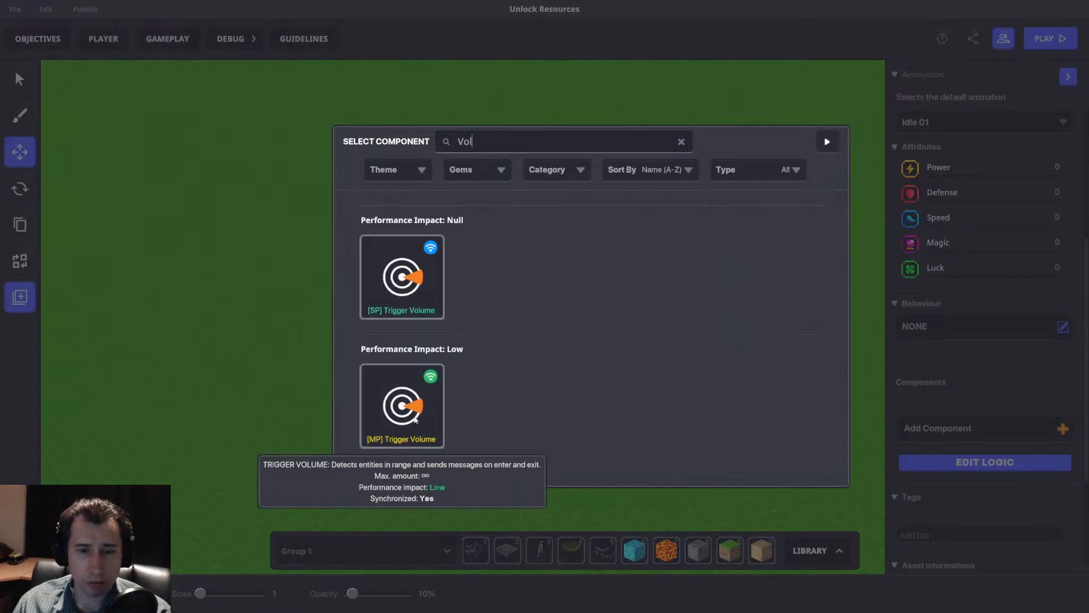
left_click(375, 436)
Open the NumPad Switch's logic and set its Trigger Volume's detection shape to Box.
key("1")
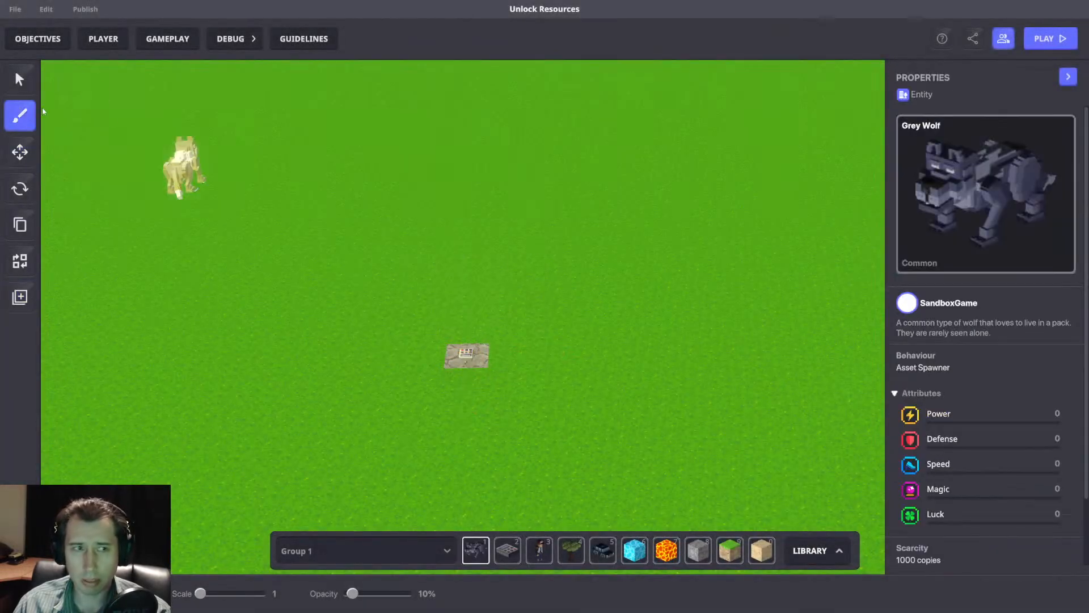
left_click(20, 151)
scroll(987, 421, "down", 5)
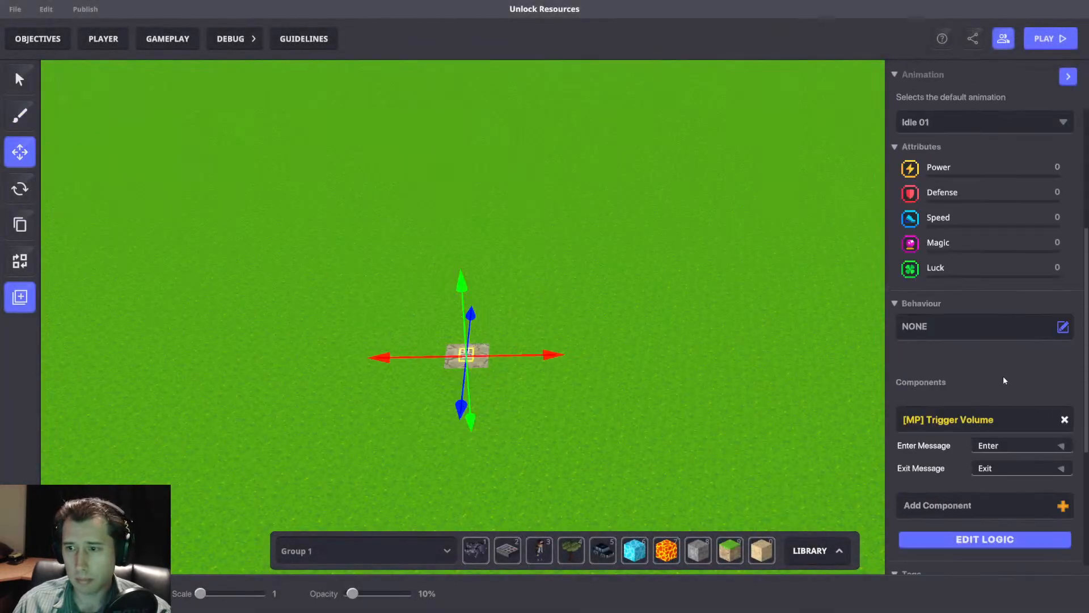
left_click(985, 539)
scroll(988, 476, "down", 2)
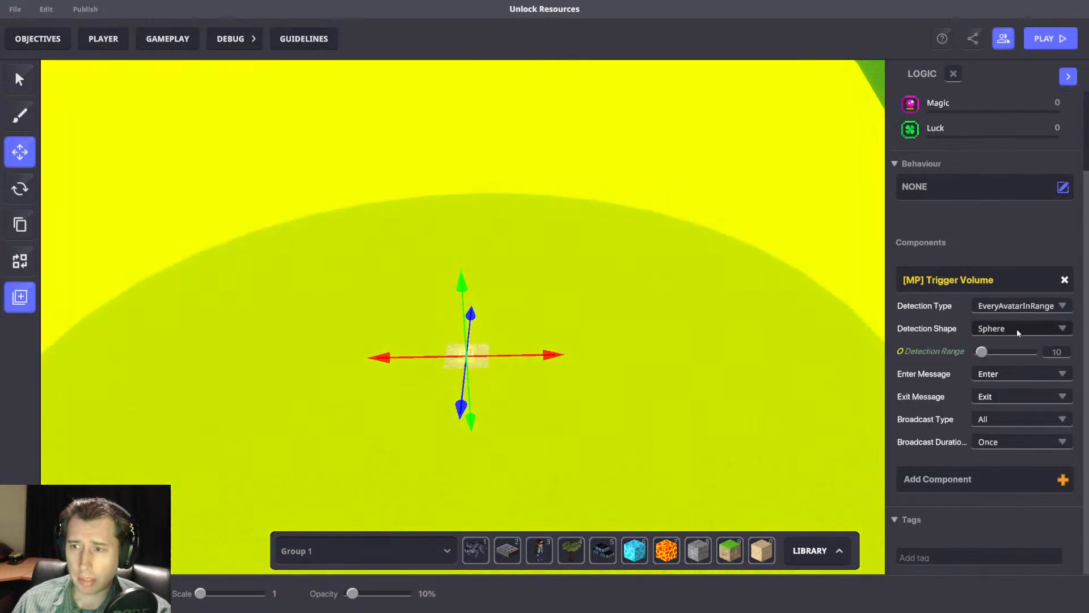
left_click(1016, 328)
left_click(990, 366)
Set the Trigger Volume's detection area to X 1, Y 2 and Z 1.
left_click(1032, 354)
type("1")
left_click(1057, 352)
type("1")
right_click_drag(553, 384, 610, 360)
left_click(1025, 353)
type("2")
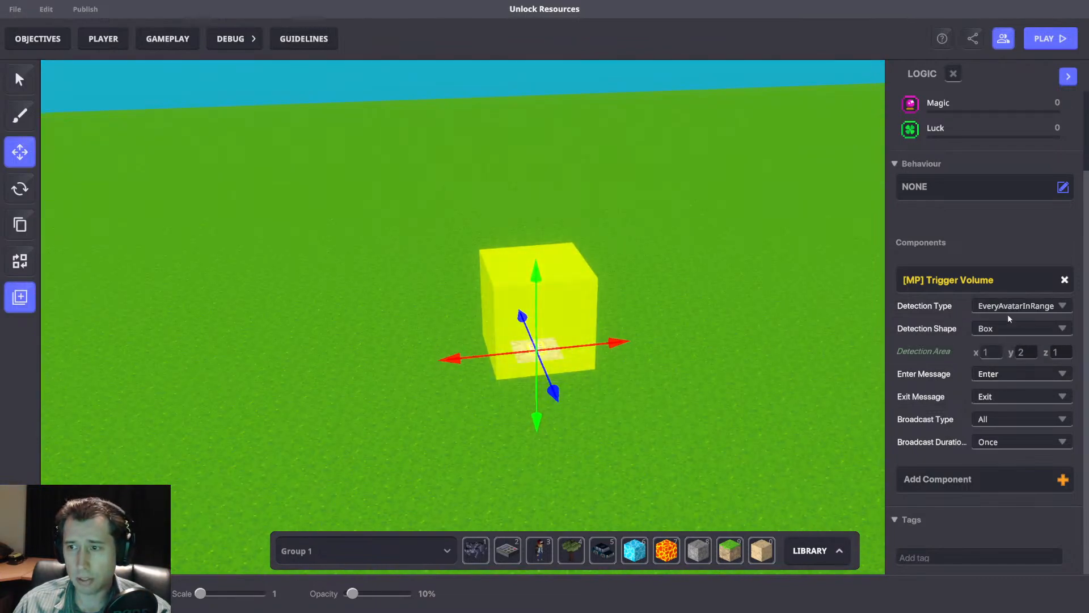
Set the Trigger Volume's enter message to AddPassive with Passive 5, and its broadcast type to Rules.
left_click(989, 373)
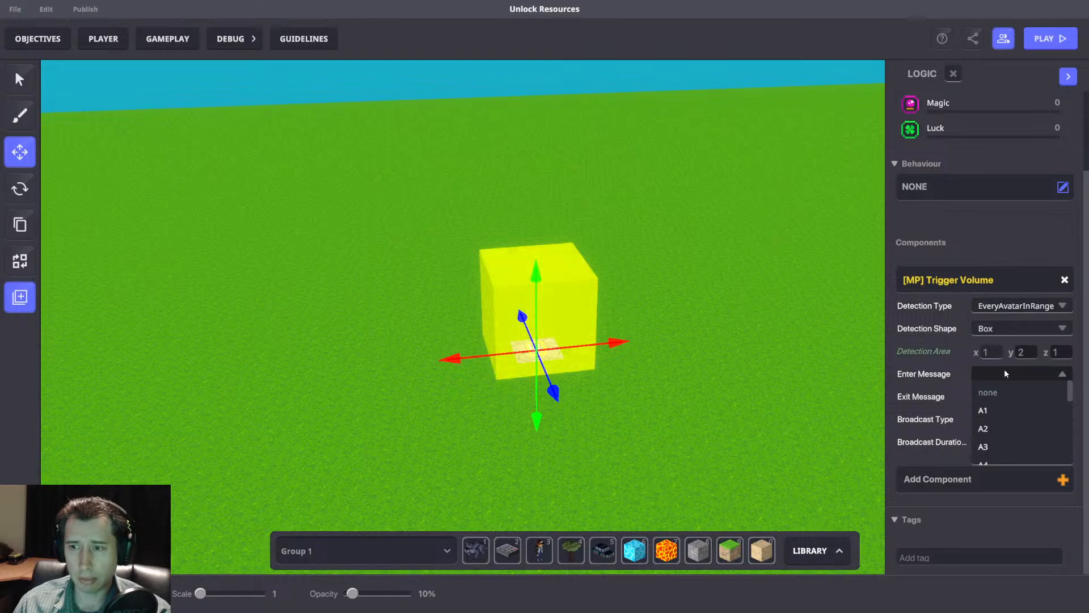
type("Add")
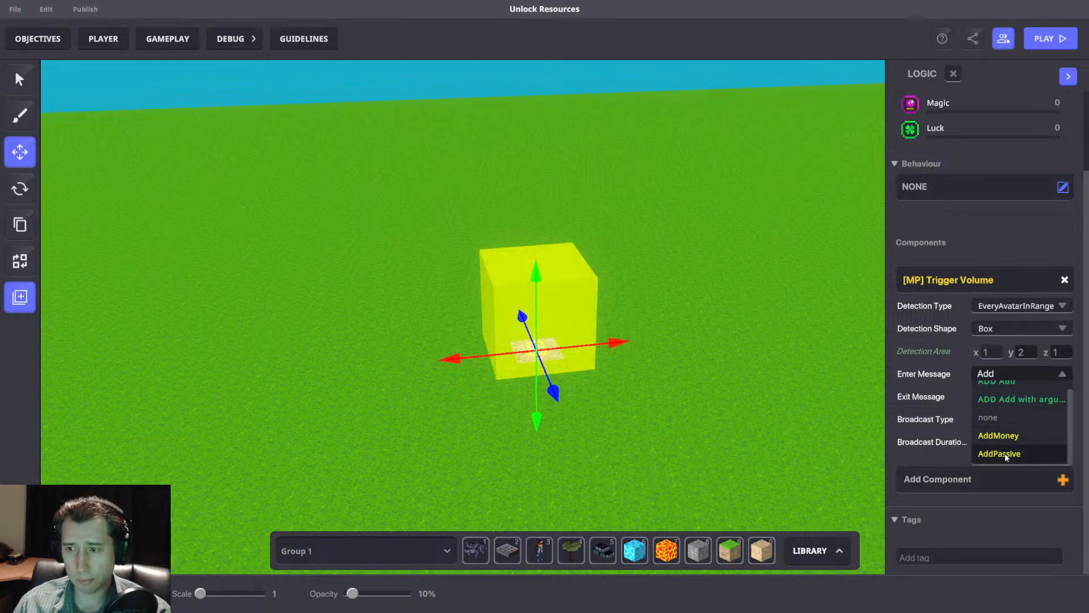
left_click(999, 452)
left_click(986, 392)
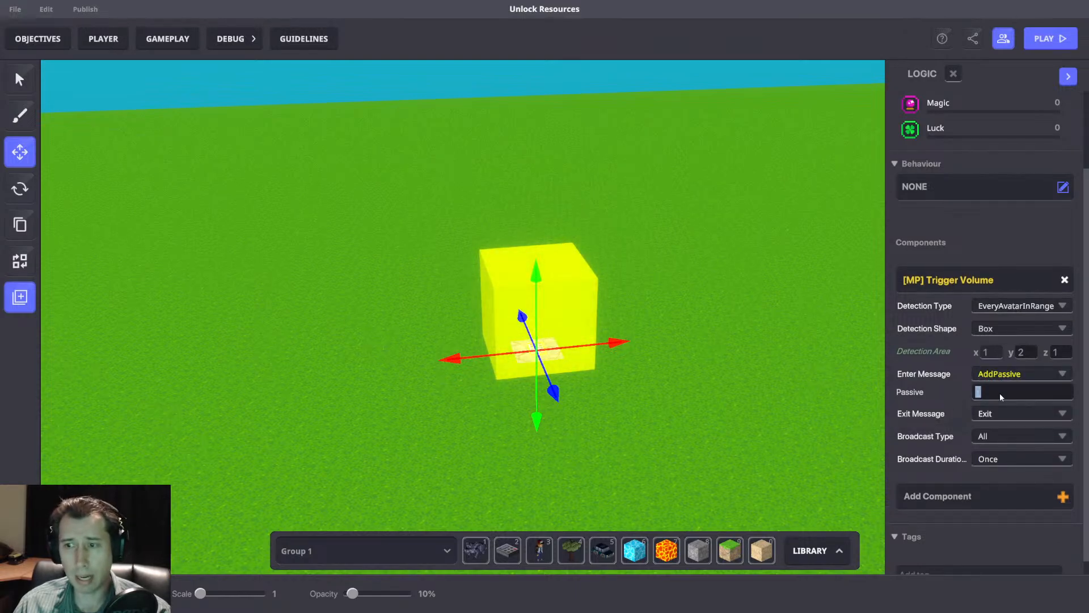
type("5")
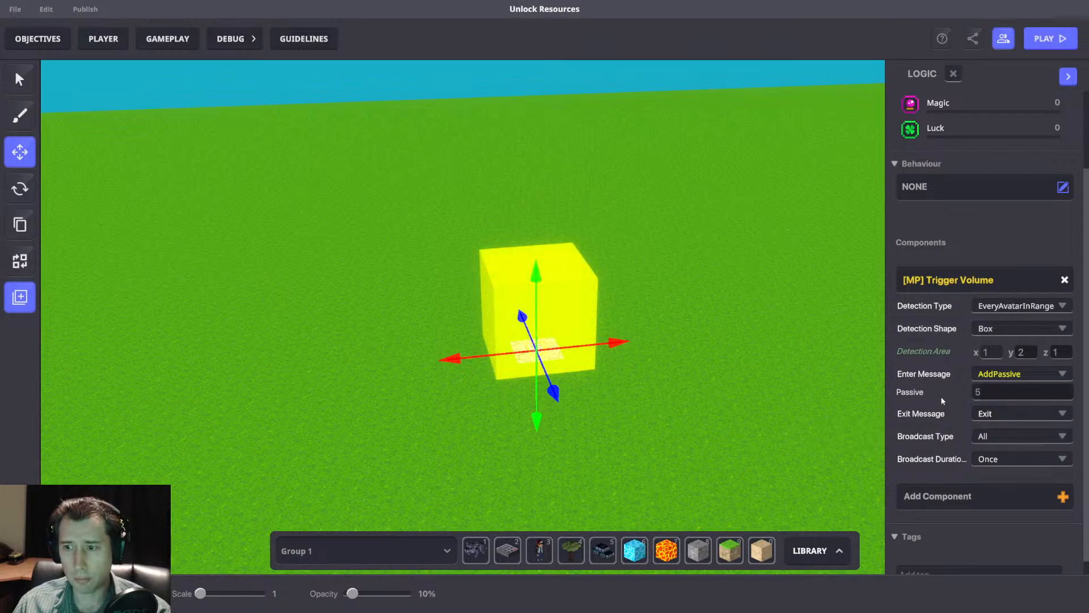
left_click(991, 437)
scroll(1004, 478, "down", 2)
left_click(1004, 479)
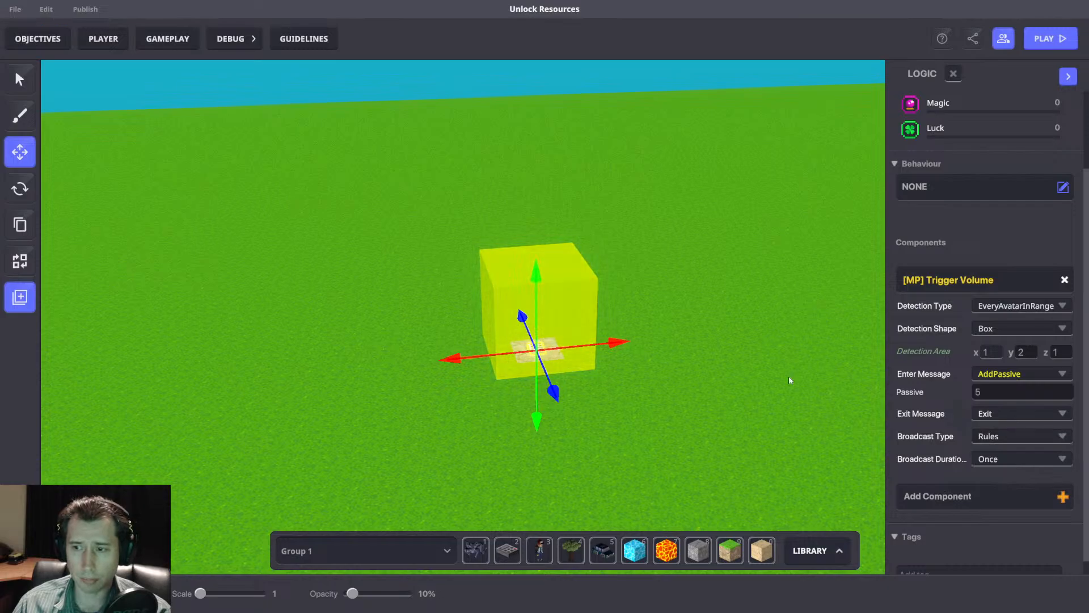
Start a playtest and walk the avatar over the NumPad Switch to test its effect on Gold.
right_click_drag(726, 406, 716, 396)
key("ctrl+p")
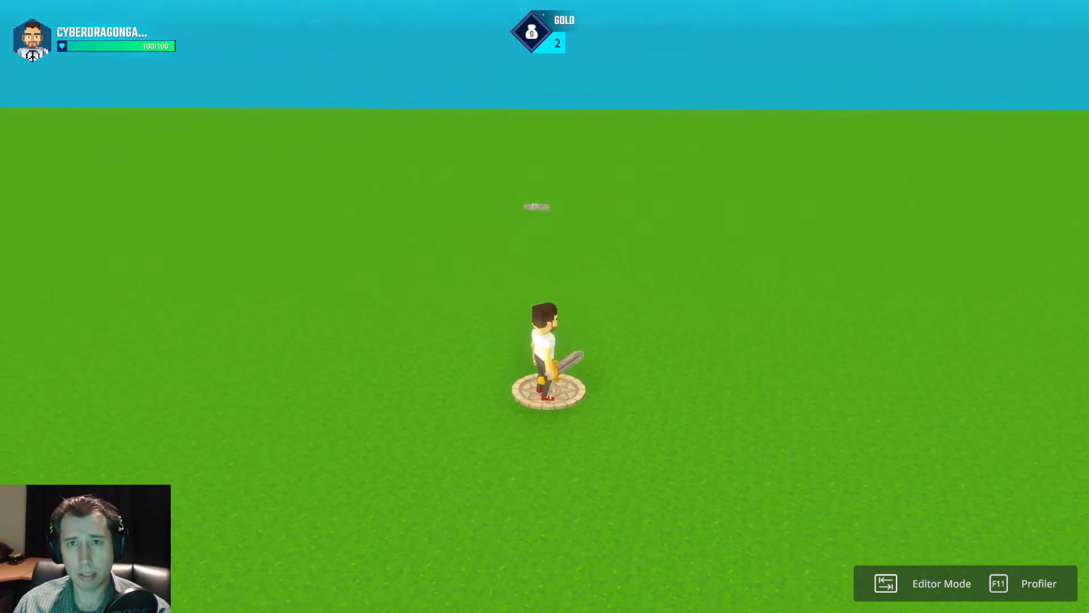
key("w")
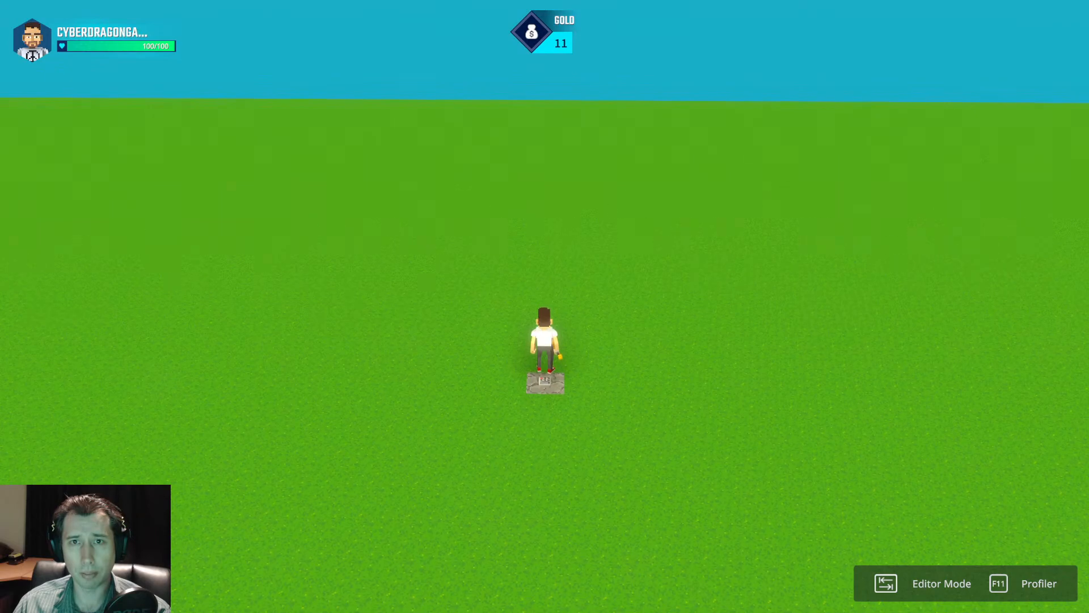
key("w")
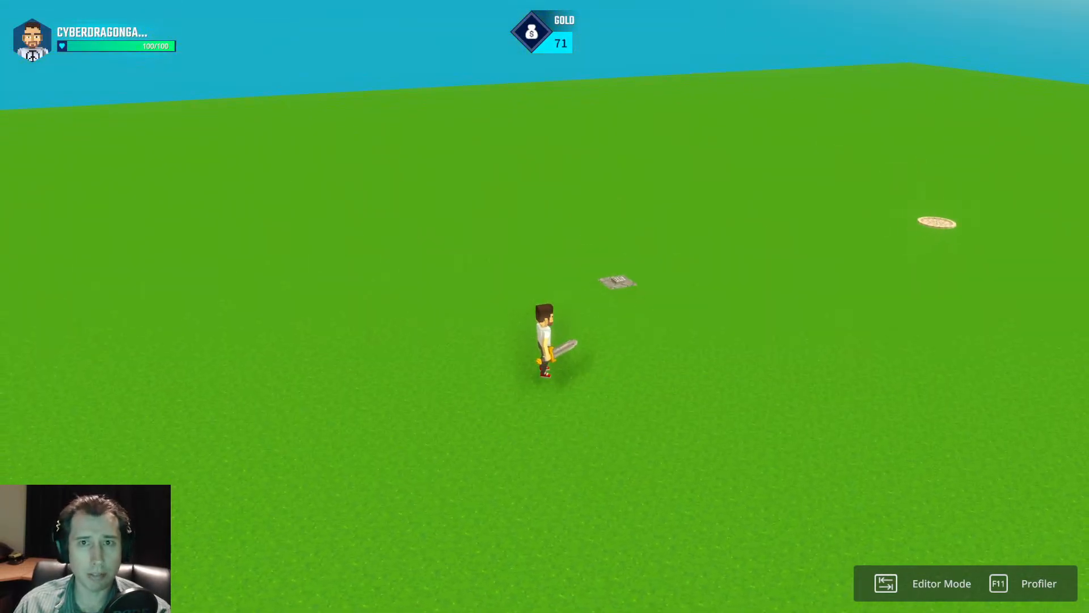
Cross the NumPad Switch several more times while checking how fast Gold grows, and return to editor mode.
key("s")
key("d")
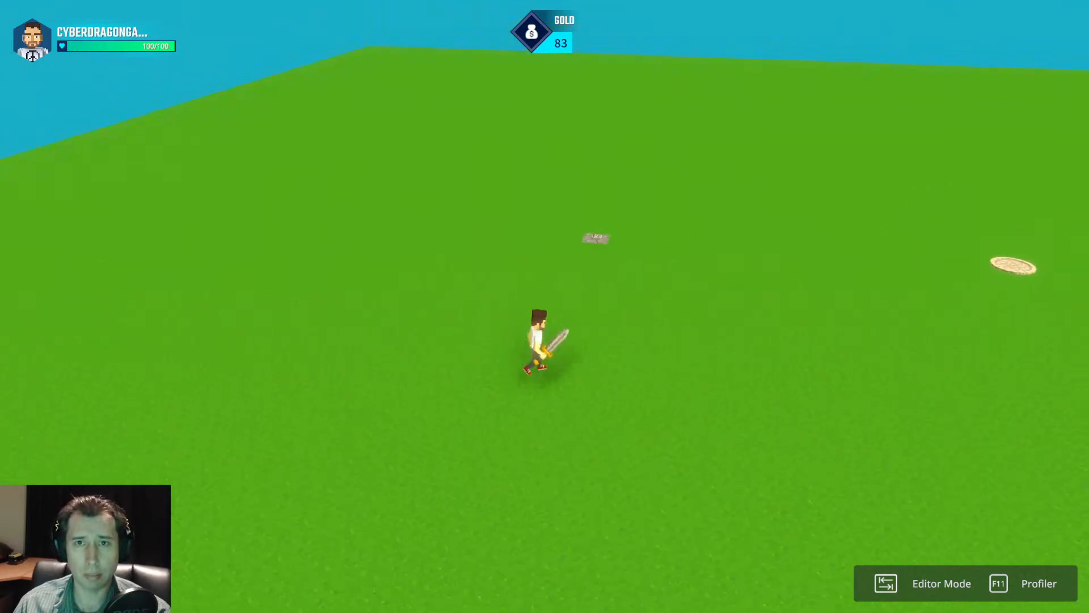
key("w")
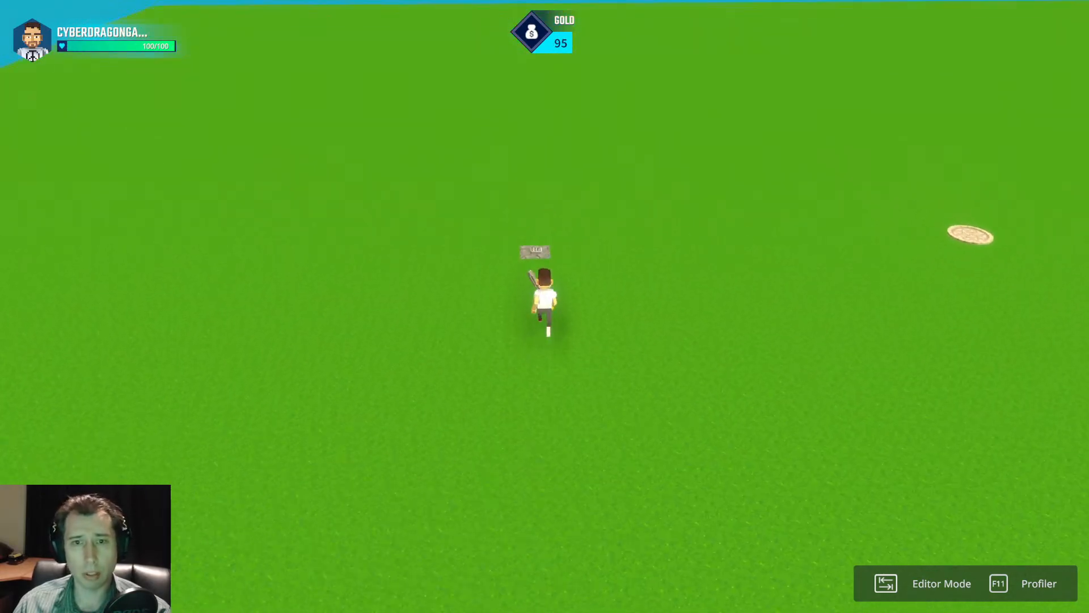
key("d")
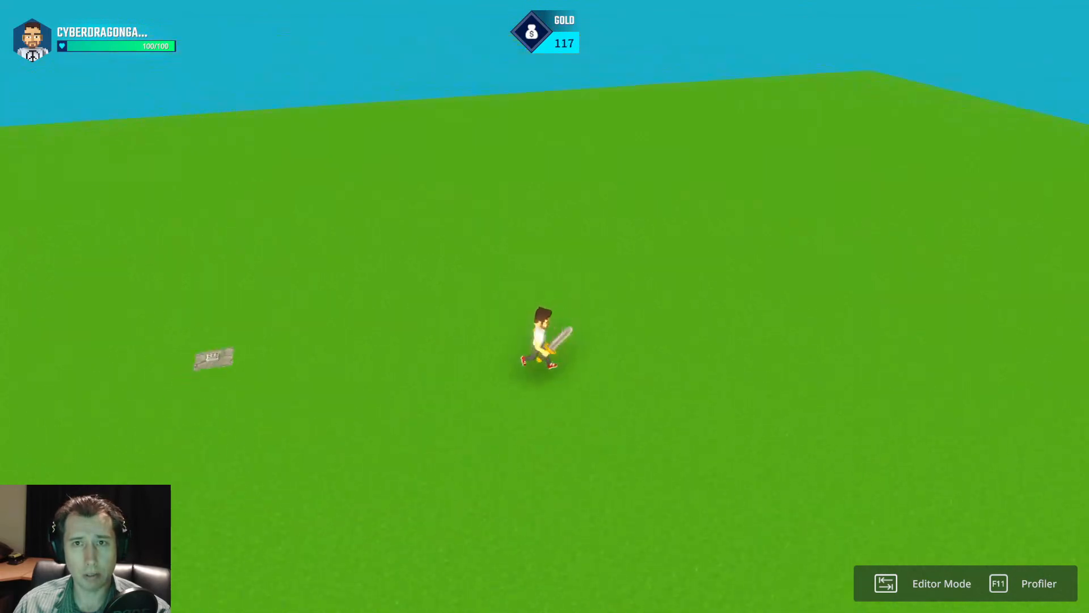
key("w")
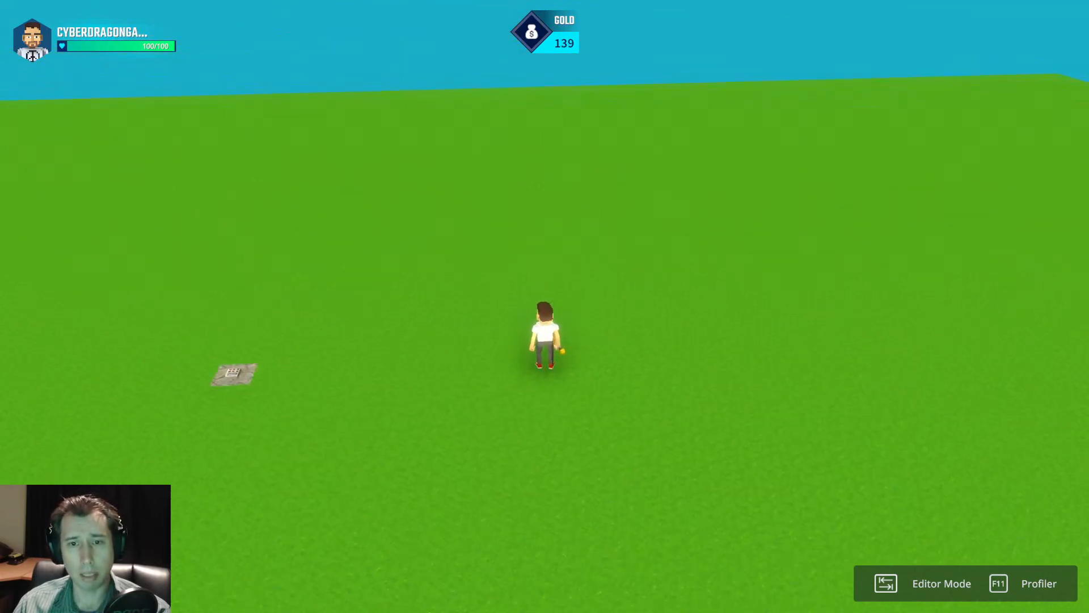
key("a")
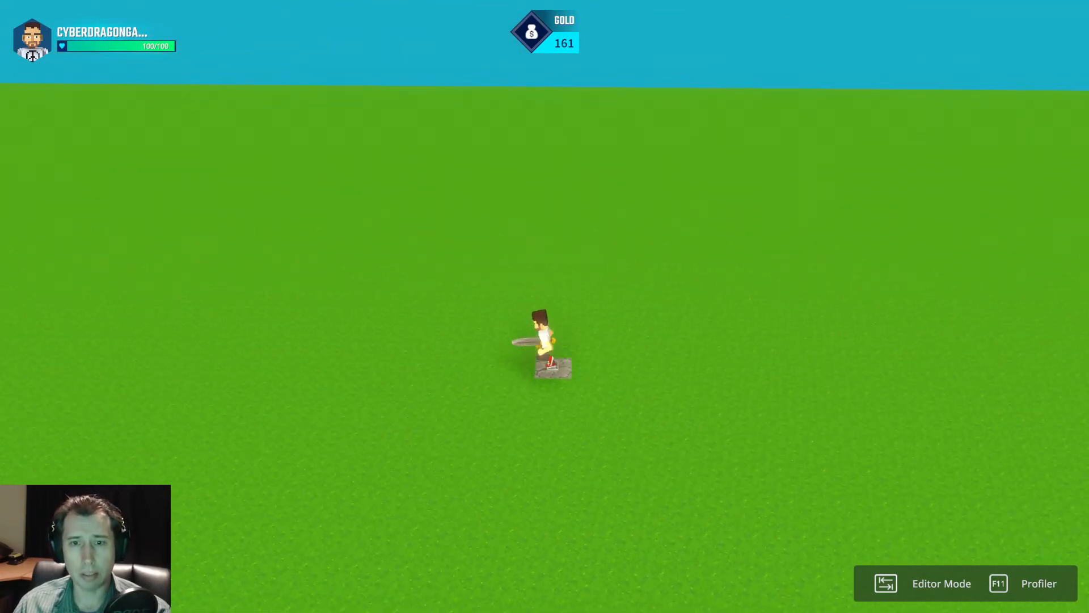
key("w")
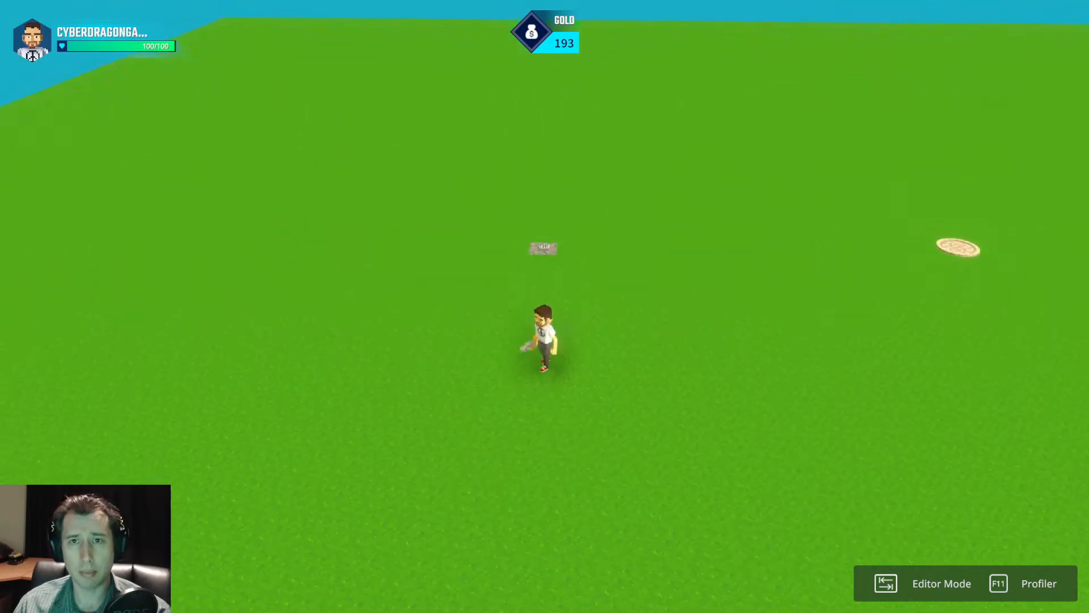
key("d")
key("s")
key("w")
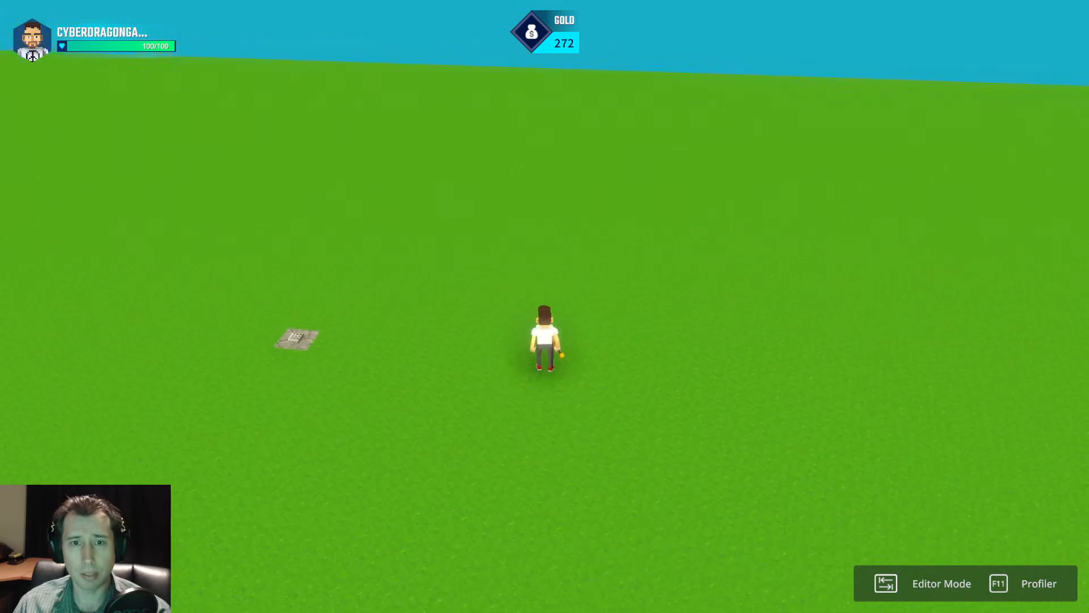
key("Tab")
Select the NumPad Switch again and review its Trigger Volume logic settings.
left_click(564, 410)
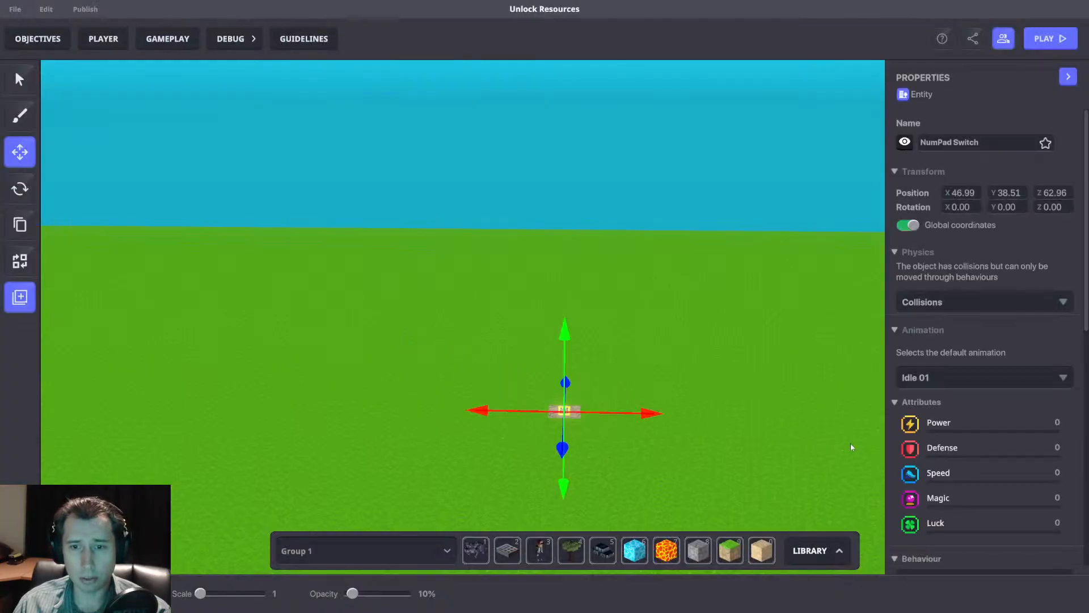
scroll(981, 418, "down", 3)
scroll(1001, 476, "down", 5)
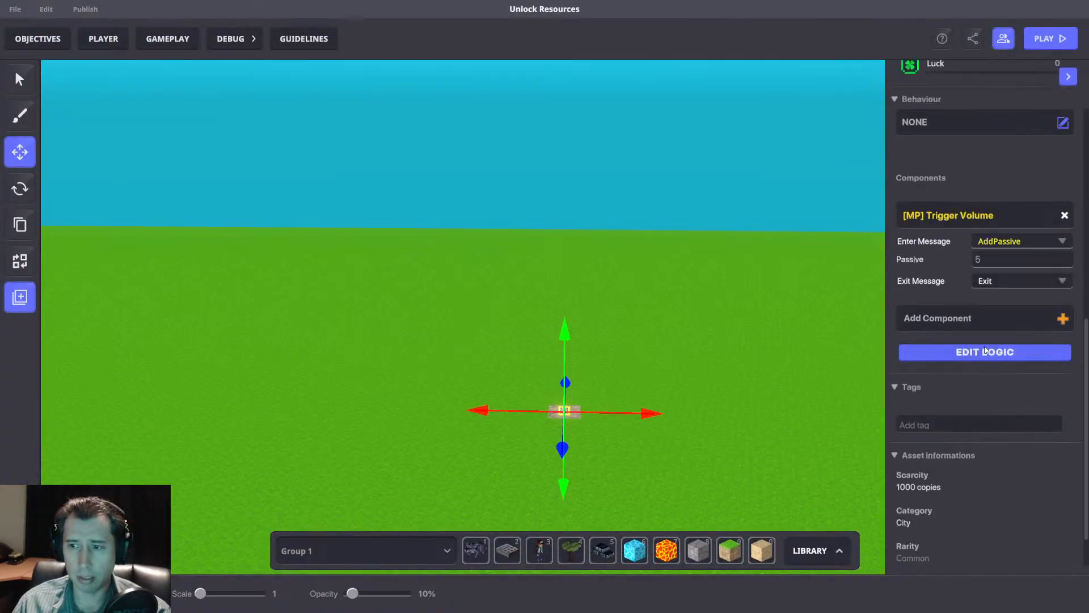
left_click(987, 352)
scroll(987, 452, "down", 2)
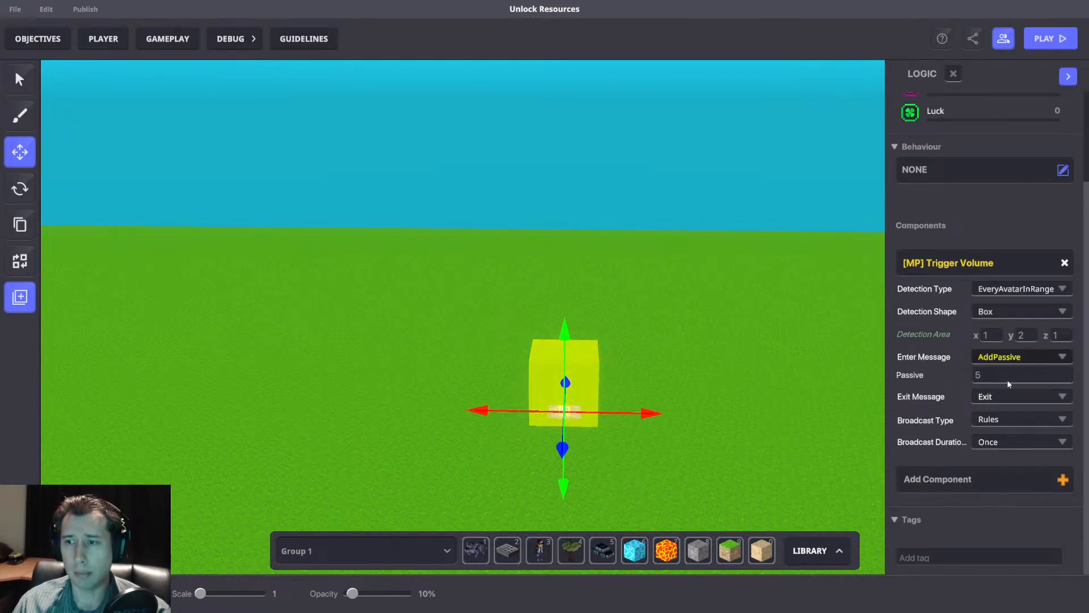
scroll(686, 346, "down", 2)
Find the basic Museum Info Panel in the asset library with "pane" and put it in the third quick slot.
right_click_drag(686, 345, 648, 362)
key("Tab")
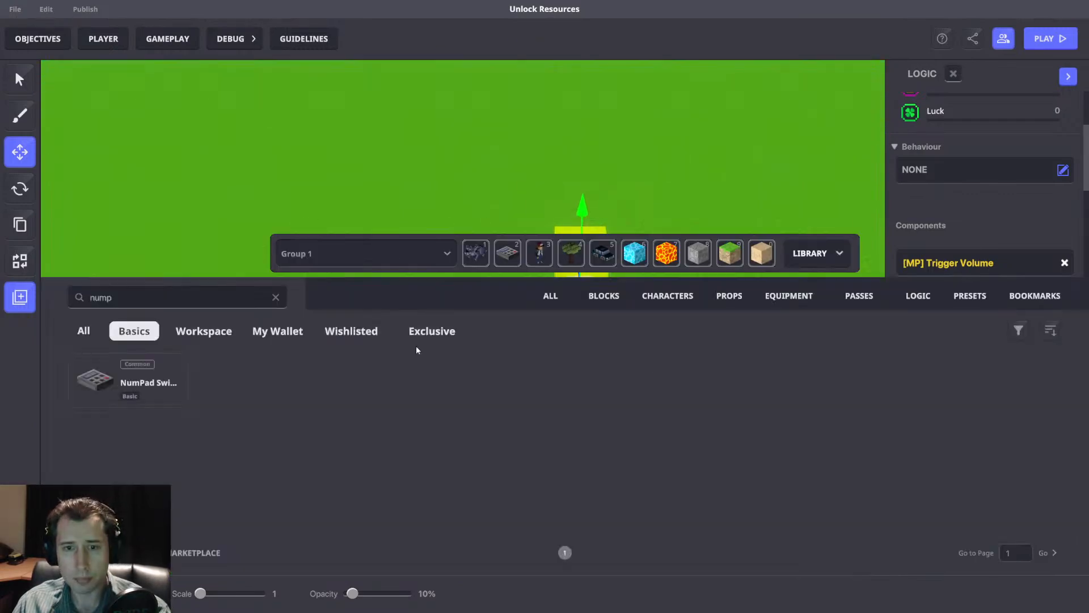
type("pane")
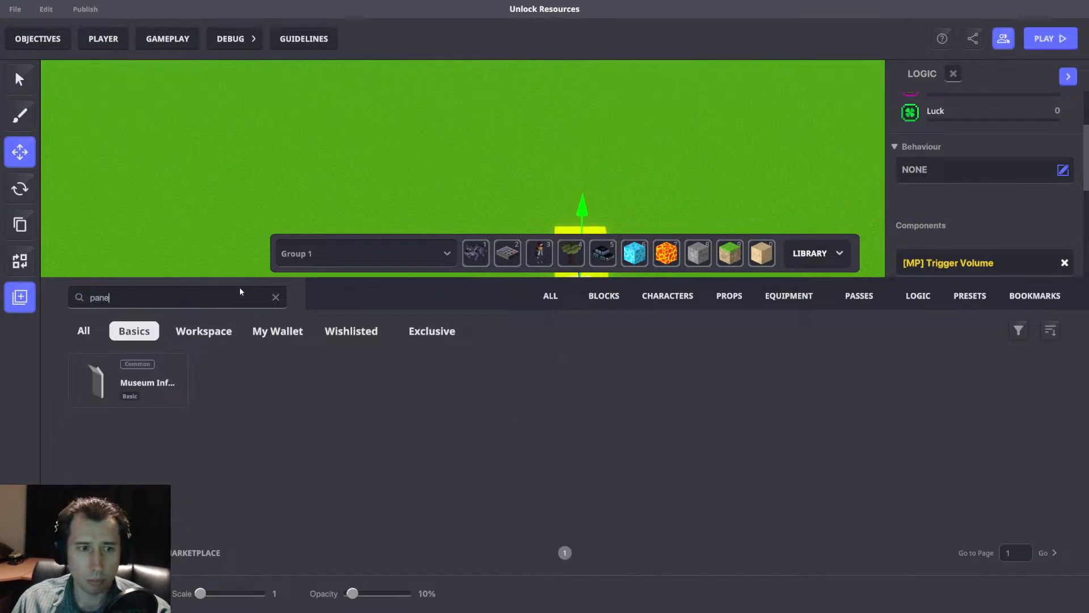
left_click_drag(140, 384, 534, 254)
Place a Museum Info Panel near the NumPad Switch at about X 43.84, Z 60.28, with a Y rotation of 180, and select it.
key("3")
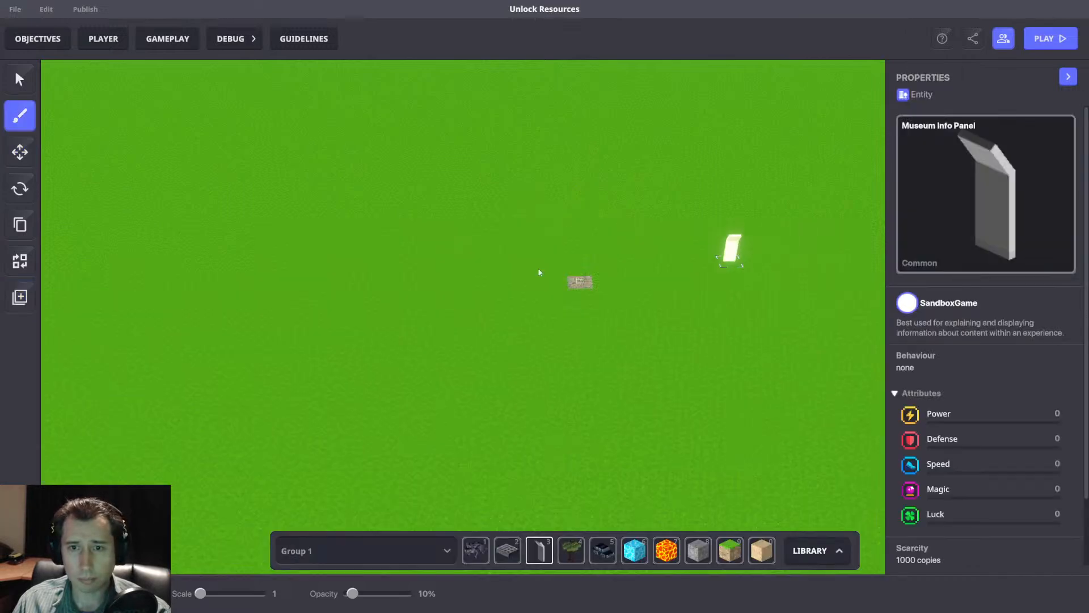
left_click(20, 188)
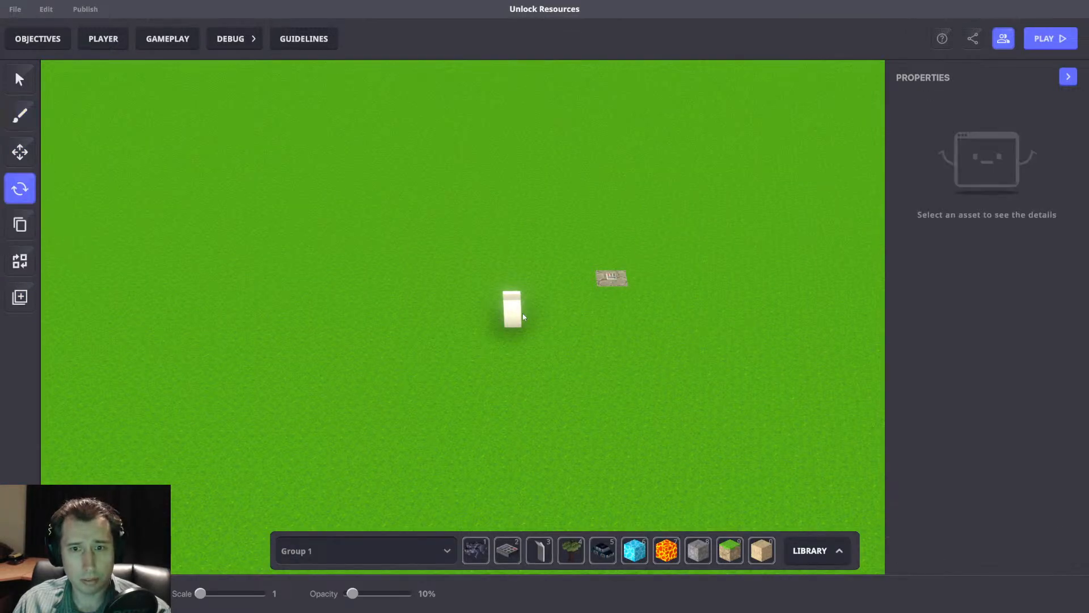
left_click(520, 319)
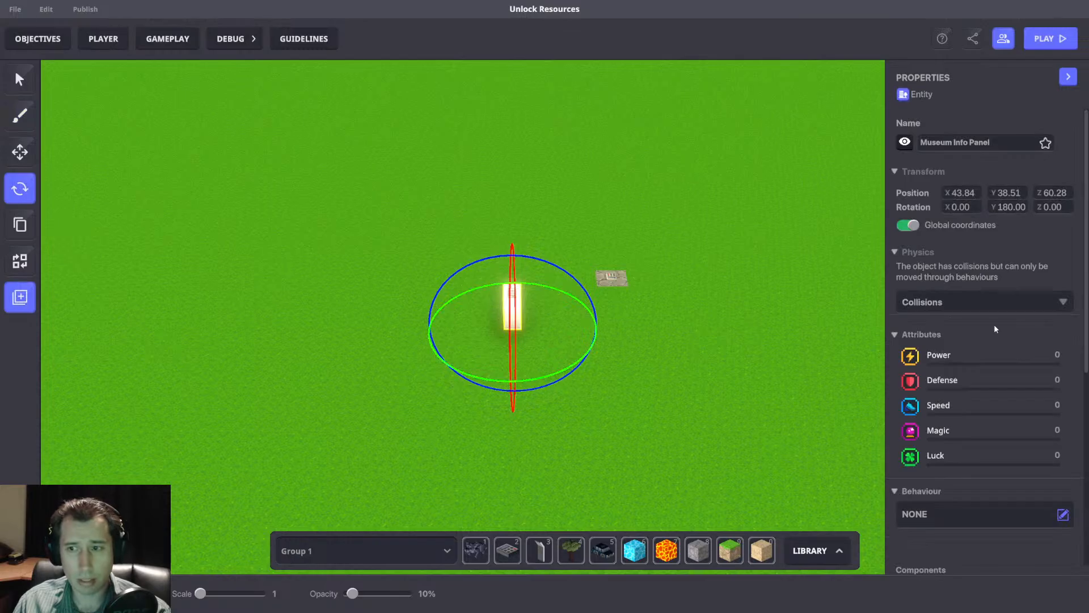
Give the Museum Info Panel the [MP] Message Broadcaster behaviour.
scroll(982, 328, "down", 3)
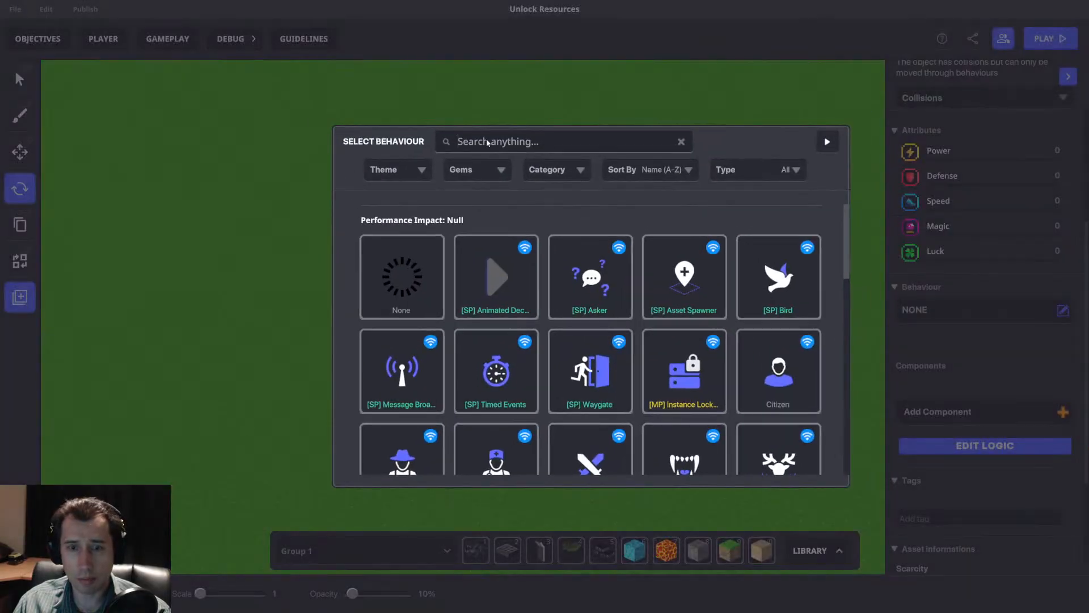
type("ess")
left_click(430, 405)
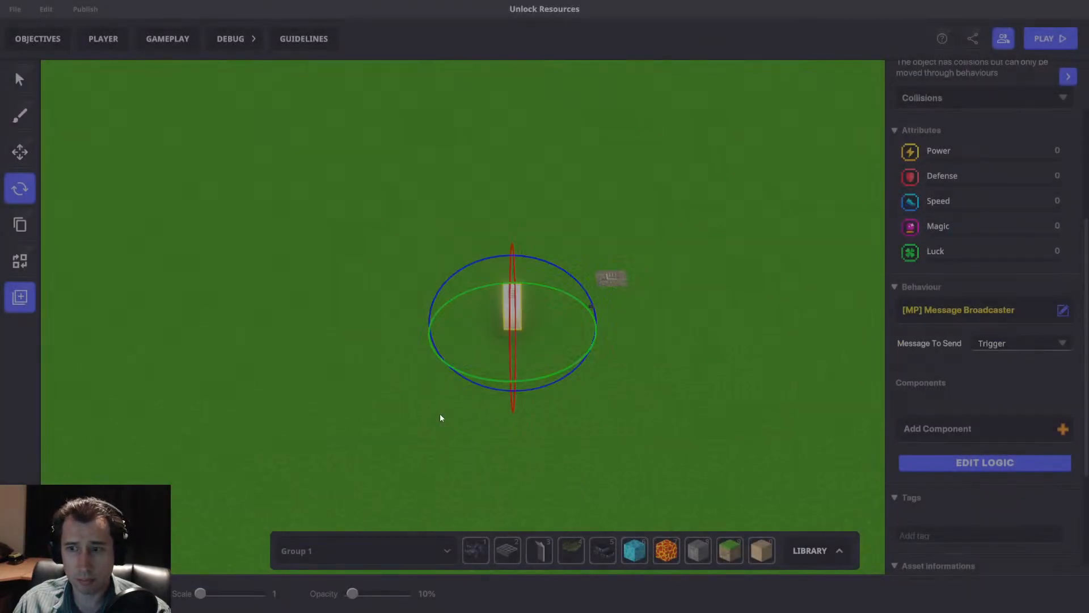
In the panel's logic, make the Message Broadcaster wait before broadcasting, with Interact as the required message.
left_click(997, 460)
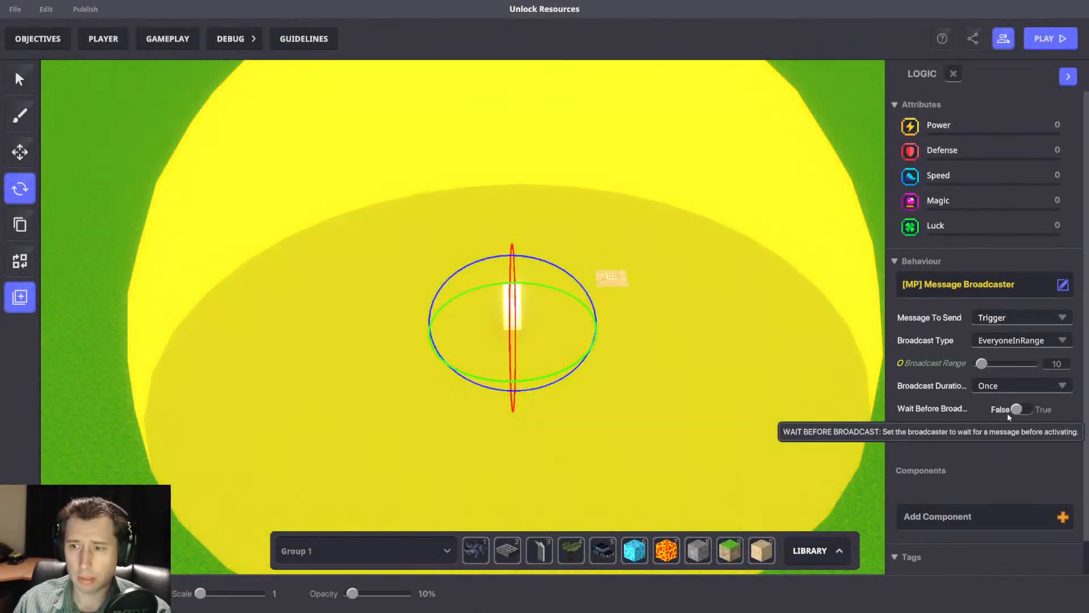
left_click(1018, 409)
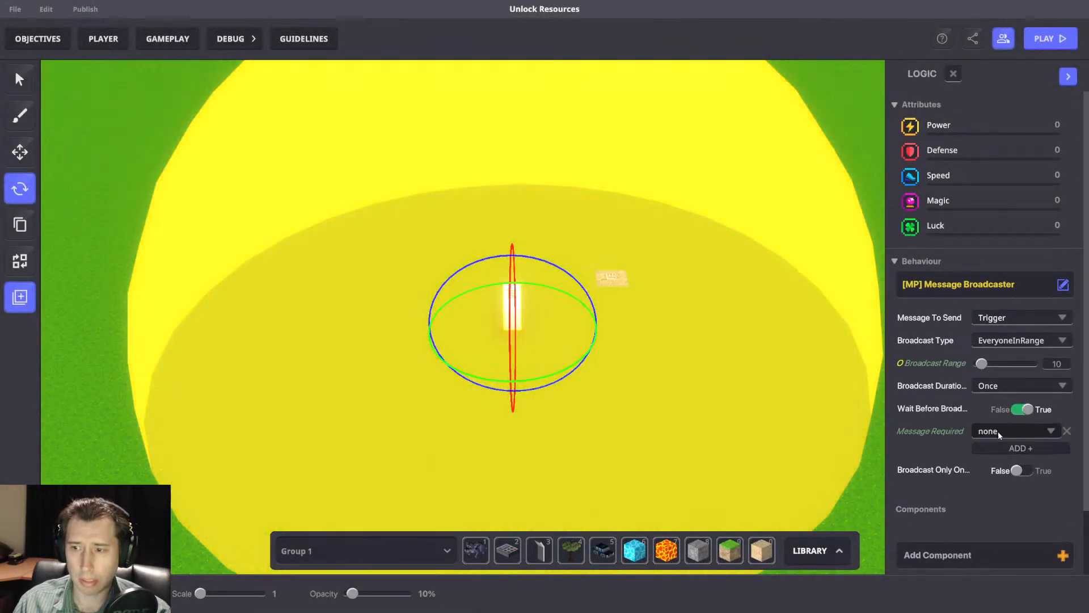
left_click(1001, 431)
type("Inter")
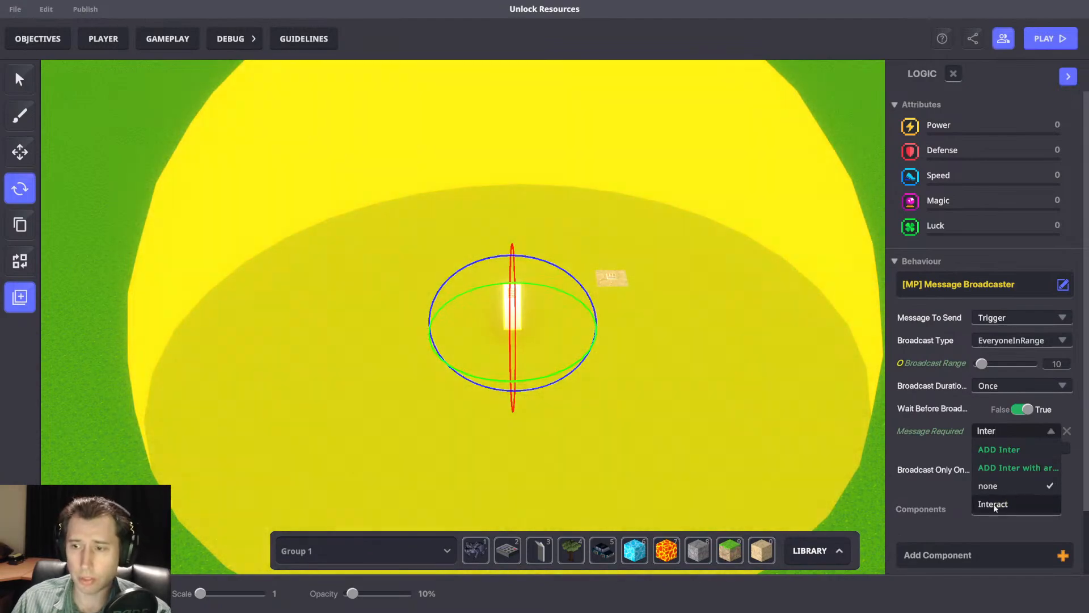
left_click(993, 504)
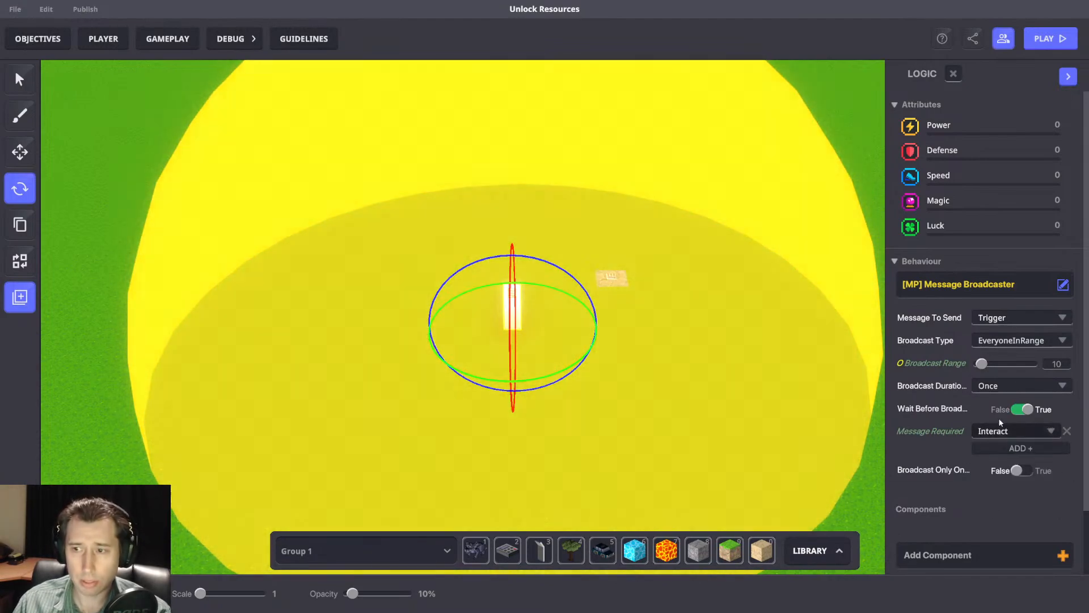
Make the panel's Message Broadcaster send AddPassive to Rules with a Passive value of 1.
left_click(1012, 340)
scroll(1040, 397, "down", 2)
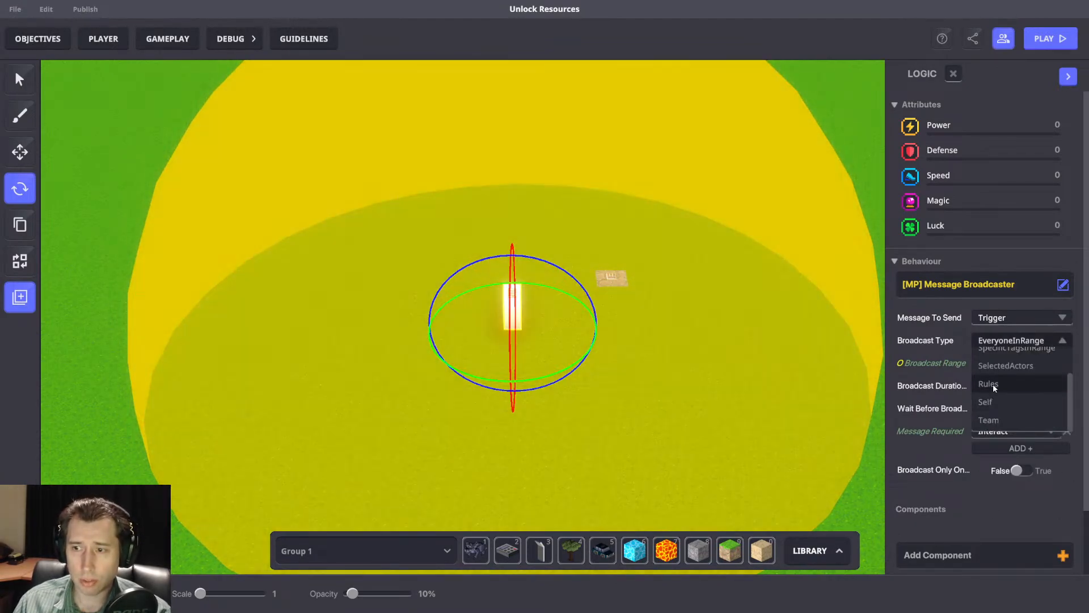
left_click(992, 383)
left_click(990, 317)
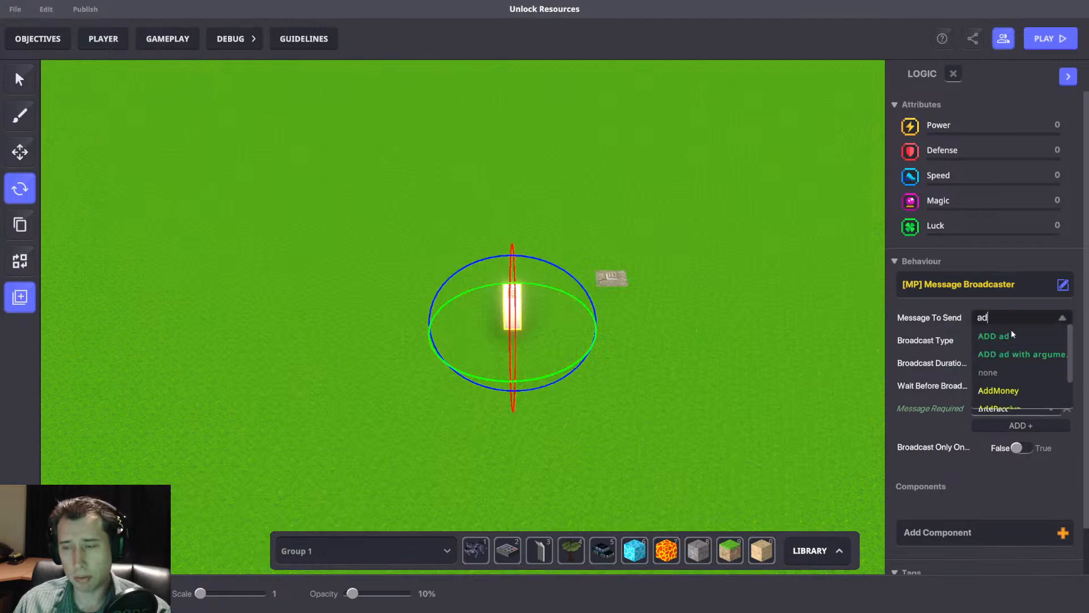
left_click(1000, 398)
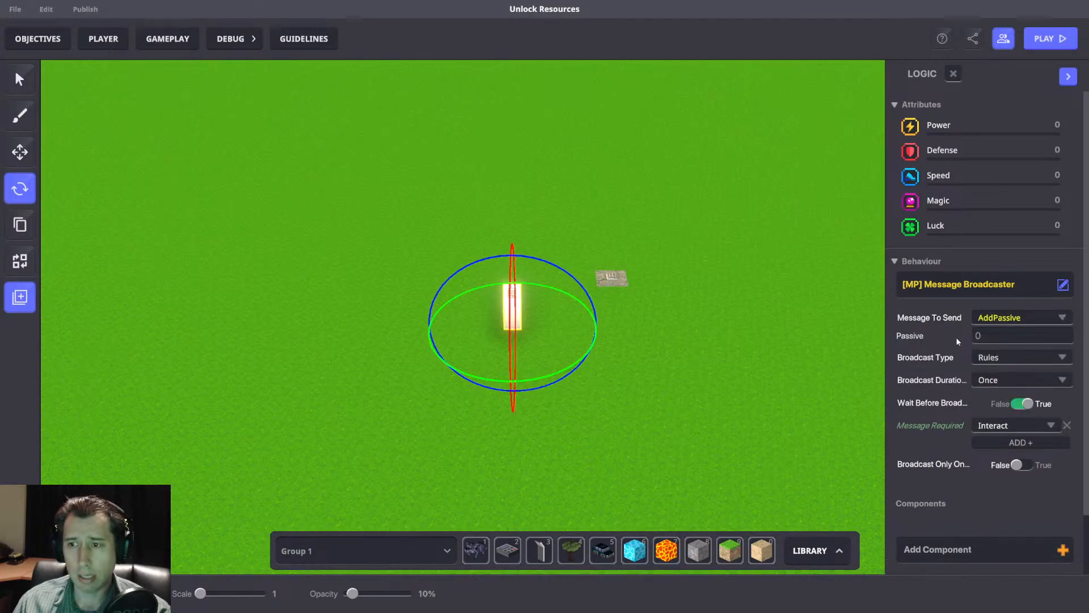
type("1")
Duplicate the info panel, move the copy along X past the NumPad Switch, and set its Passive value to 2.
right_click_drag(728, 333, 504, 319)
right_click_drag(678, 287, 777, 368)
left_click(20, 155)
key("d")
middle_click_drag(715, 332, 699, 332)
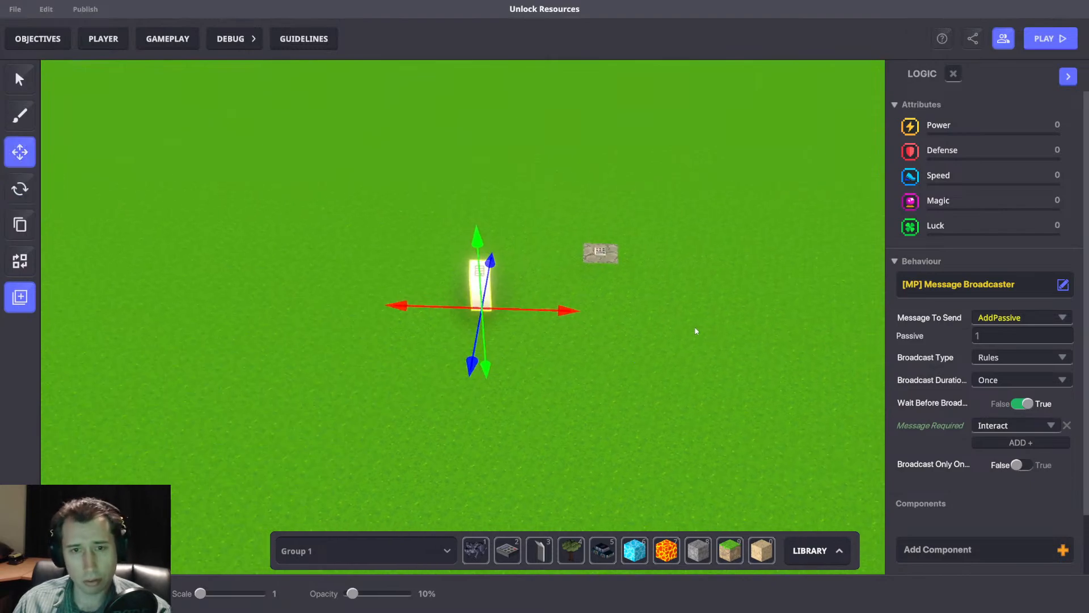
key("ctrl+d")
left_click_drag(498, 308, 738, 316)
scroll(955, 381, "down", 5)
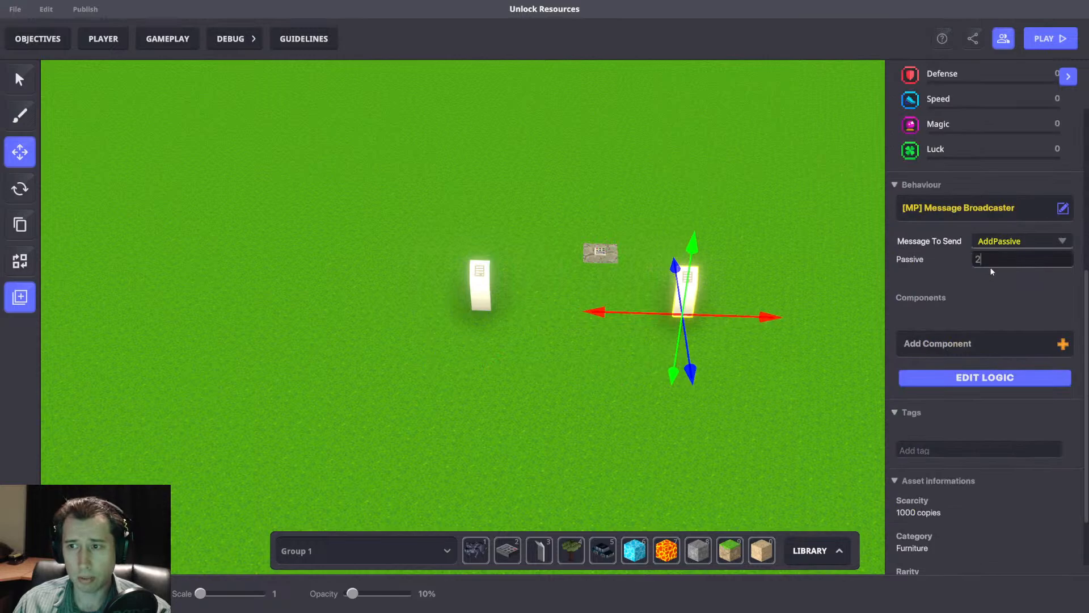
Duplicate the second info panel, move the copy farther along X in the same row, and edit its Passive value.
key("d")
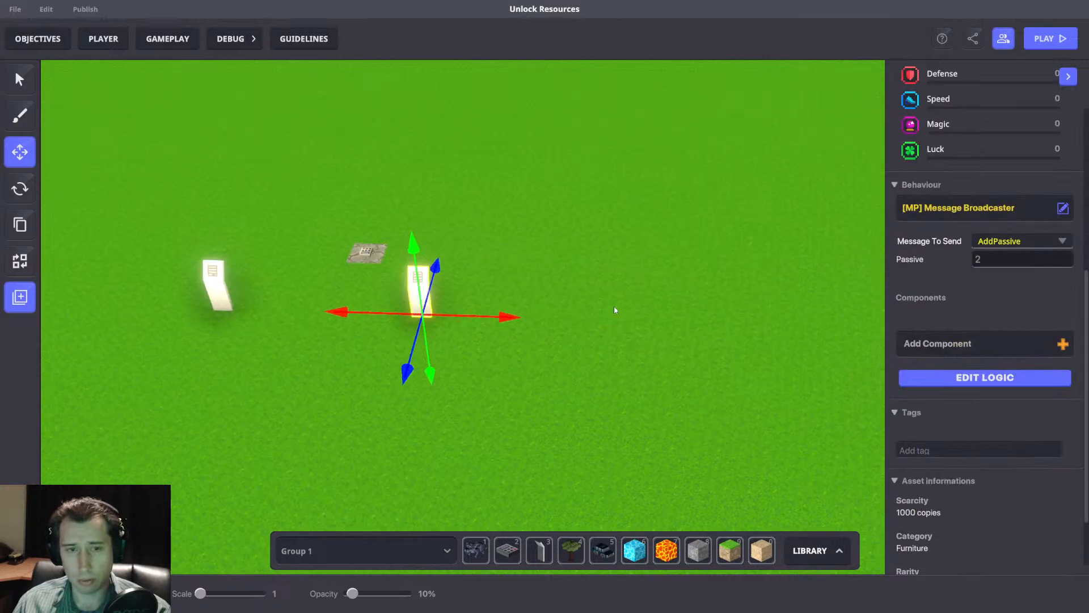
key("ctrl+d")
left_click_drag(483, 315, 706, 315)
left_click(1022, 258)
left_click(504, 232)
Delete the NumPad Switch standing between the first two info panels.
left_click(366, 254)
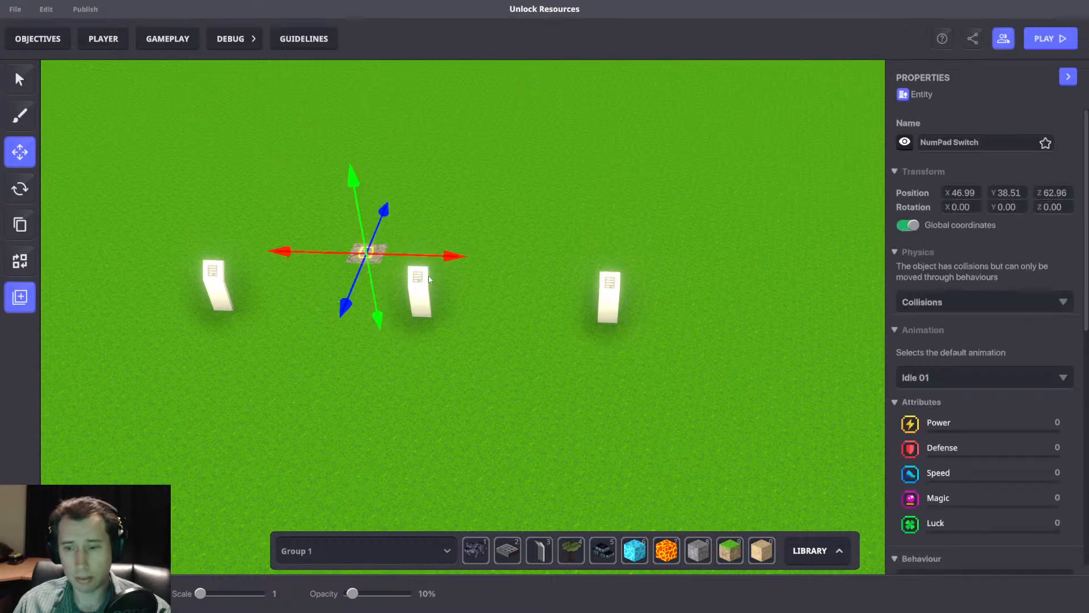
key("Delete")
key("a")
Playtest the experience by walking up to each of the three info panels while watching the Gold counter, and return to editing.
key("Tab")
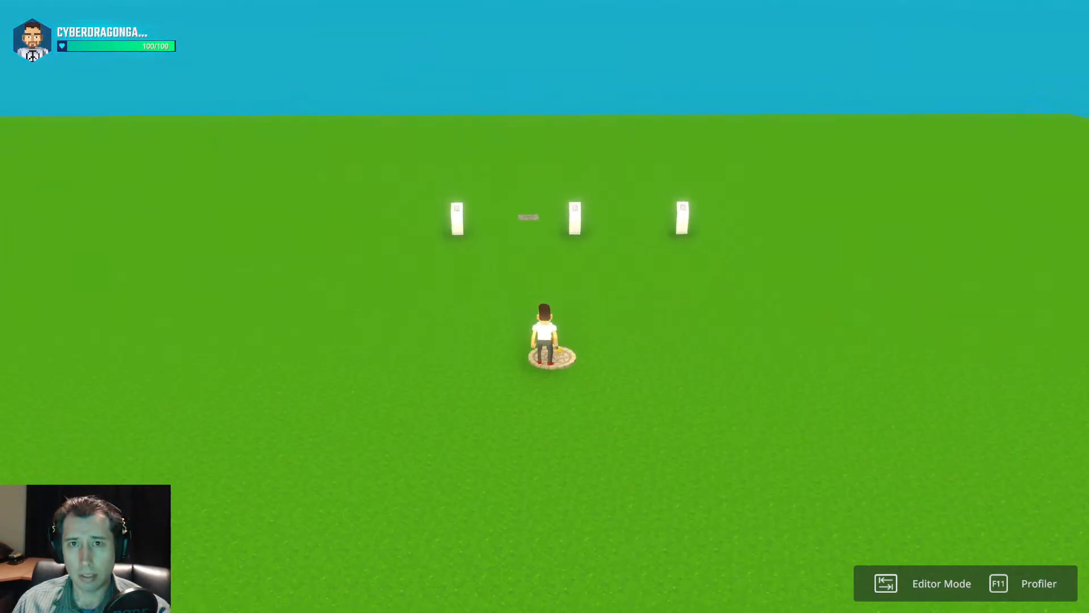
key("w")
key("w")
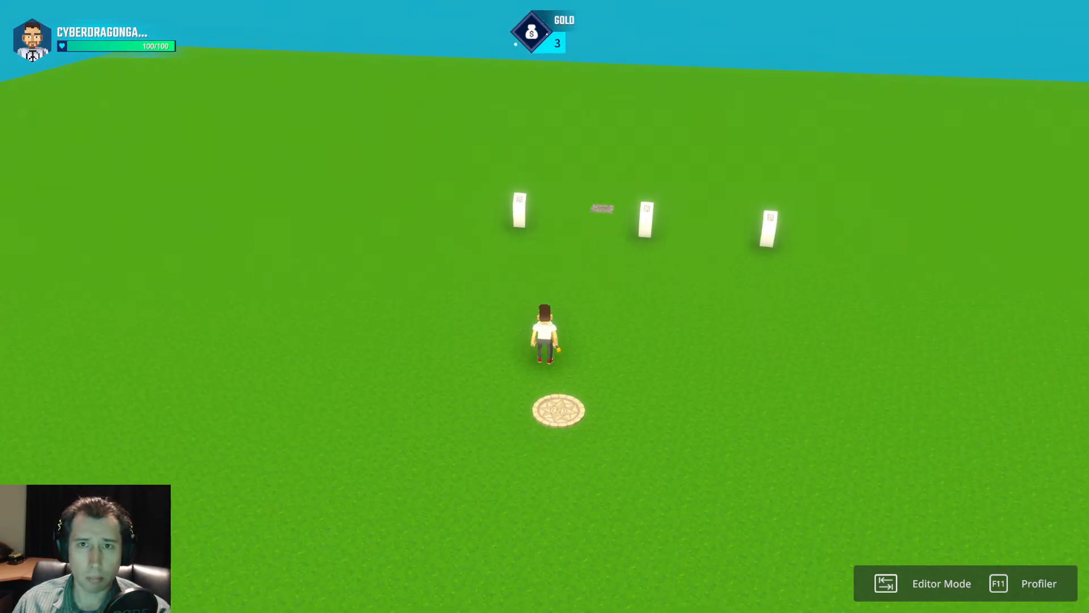
key("w")
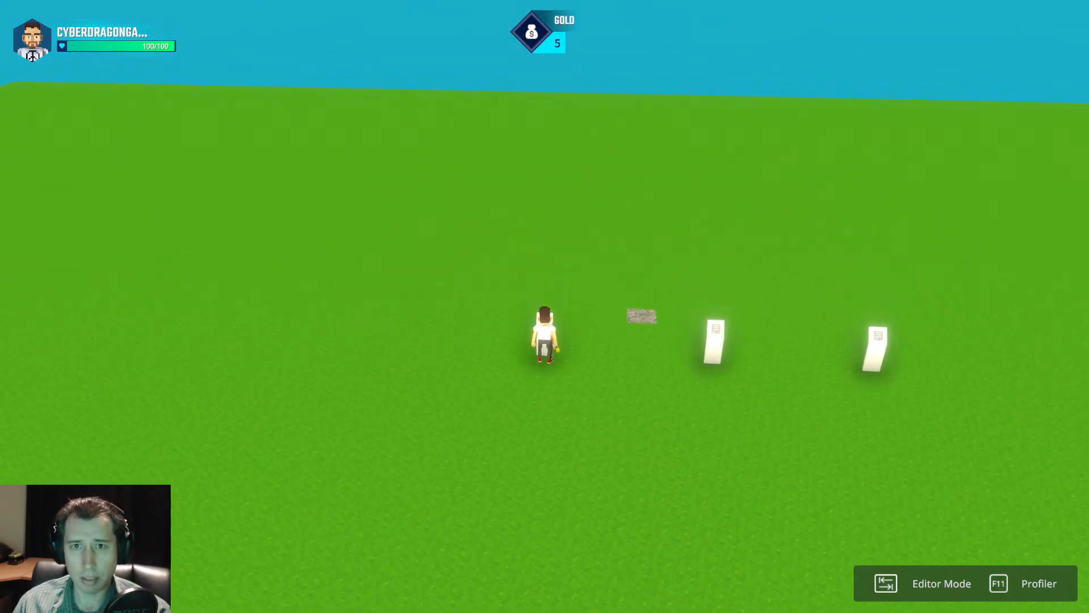
key("s")
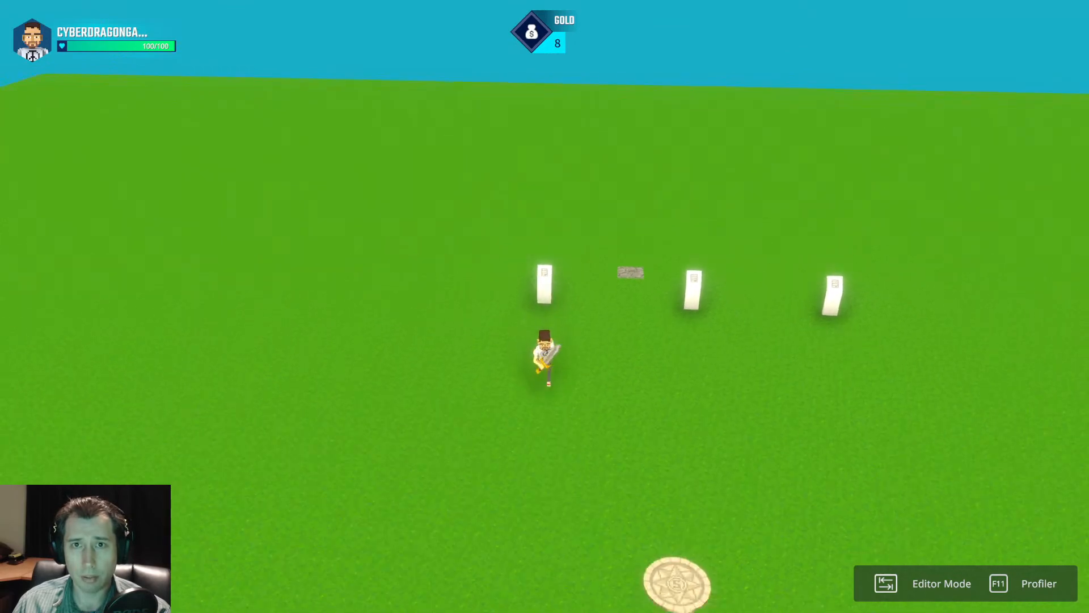
key("d")
key("w")
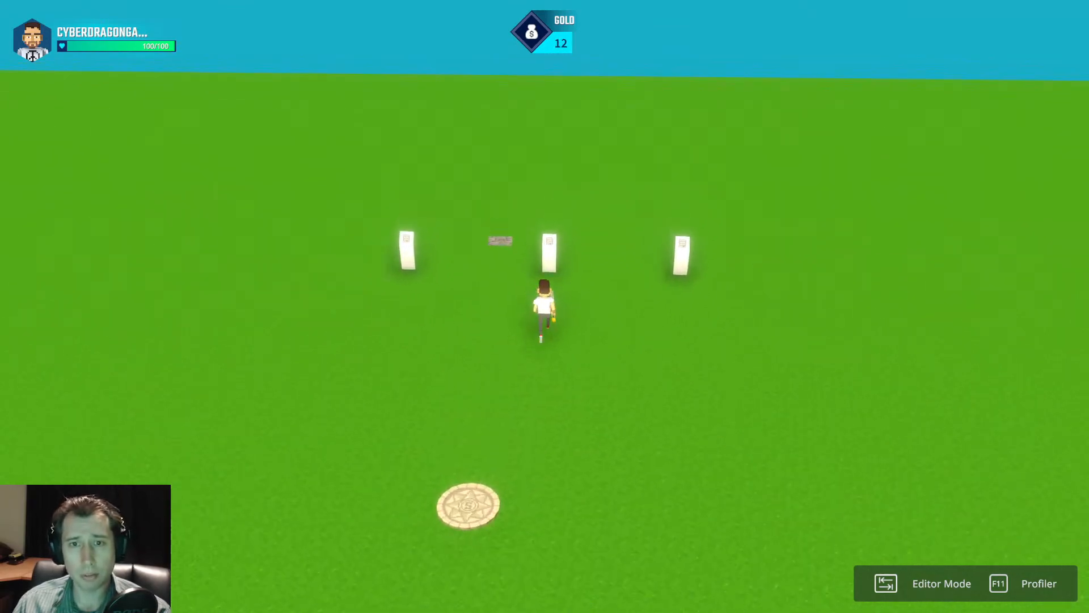
key("s")
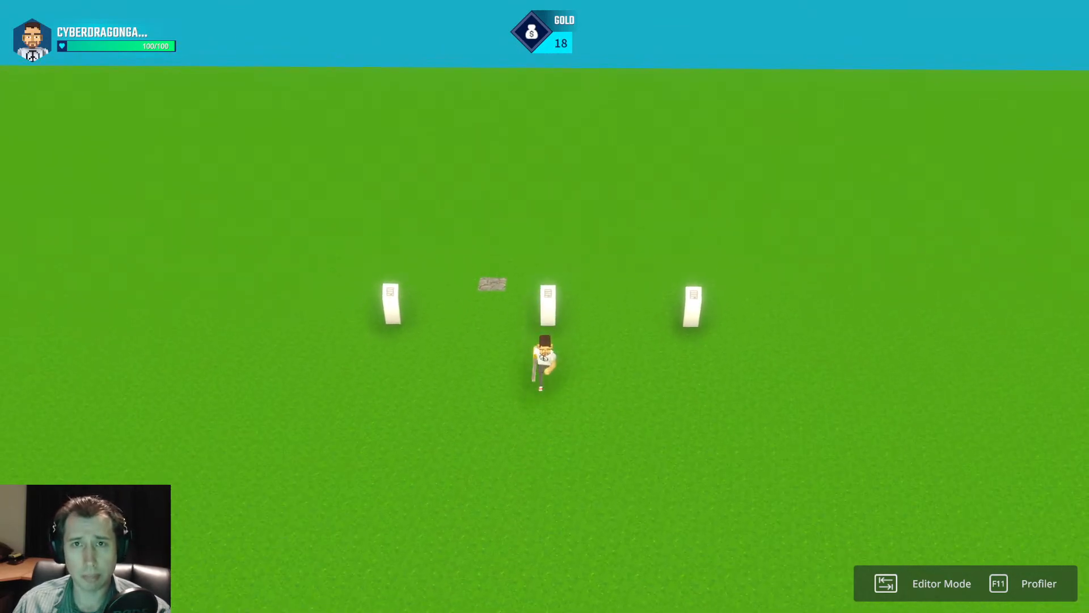
key("d")
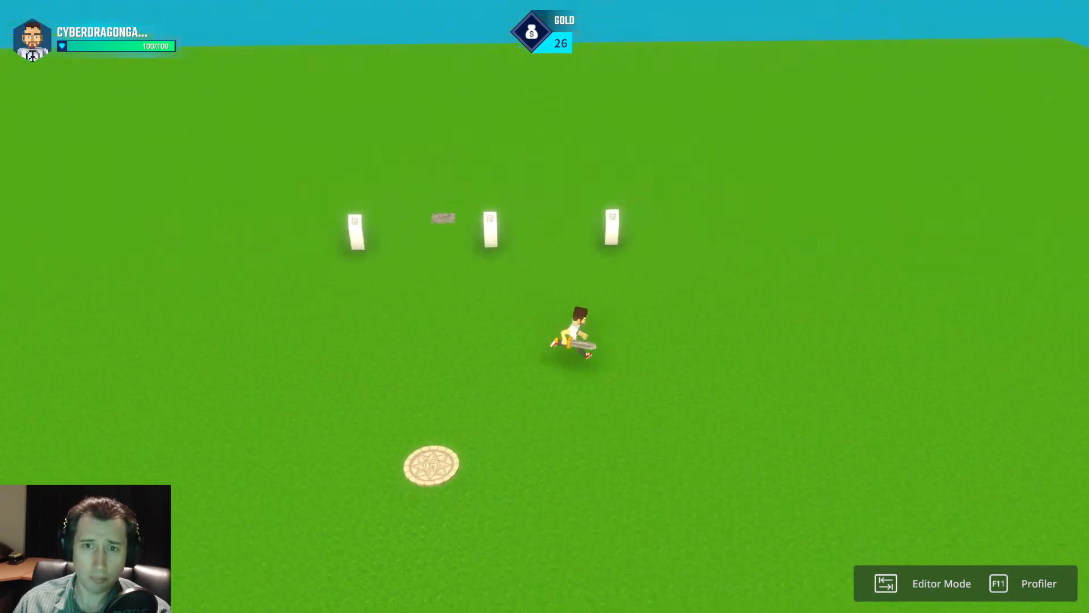
key("s")
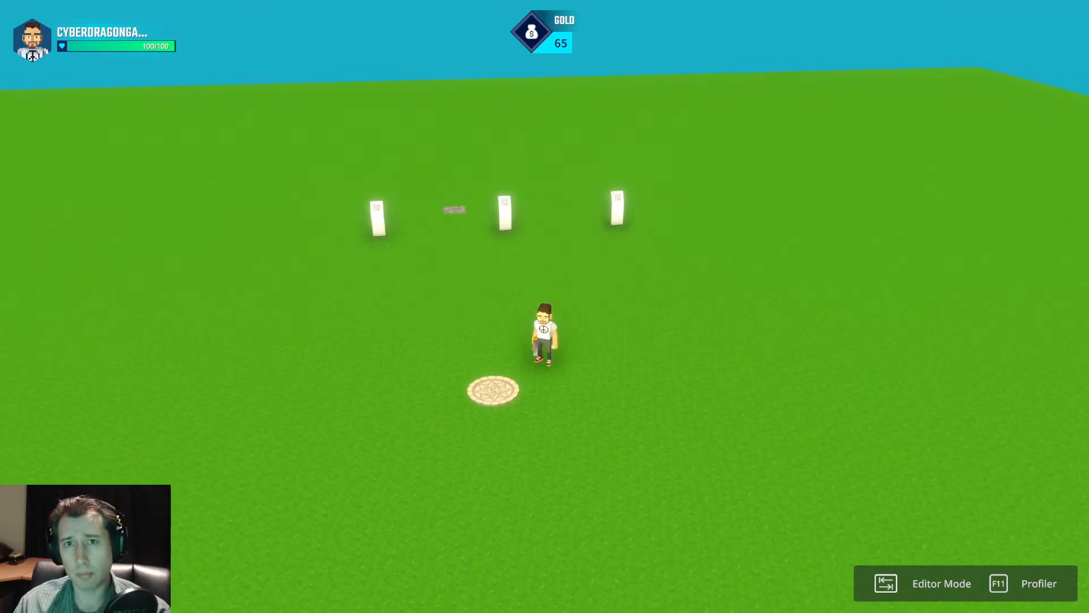
key("a")
key("w")
key("a")
key("Tab")
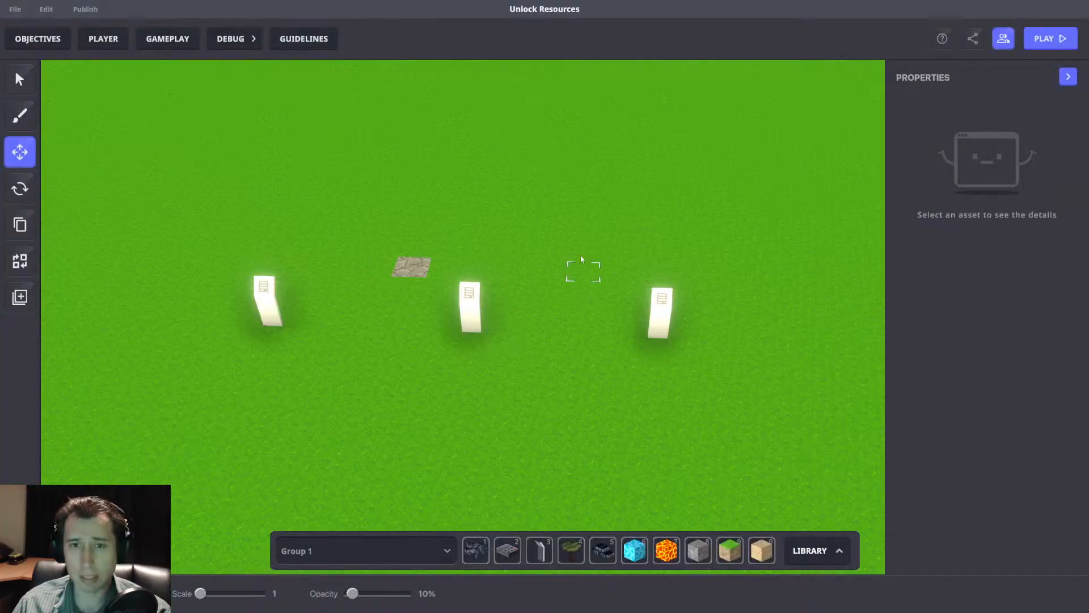
Examine the Message Broadcaster logic of the middle Museum Info Panel.
left_click(505, 328)
scroll(997, 317, "down", 5)
left_click(992, 377)
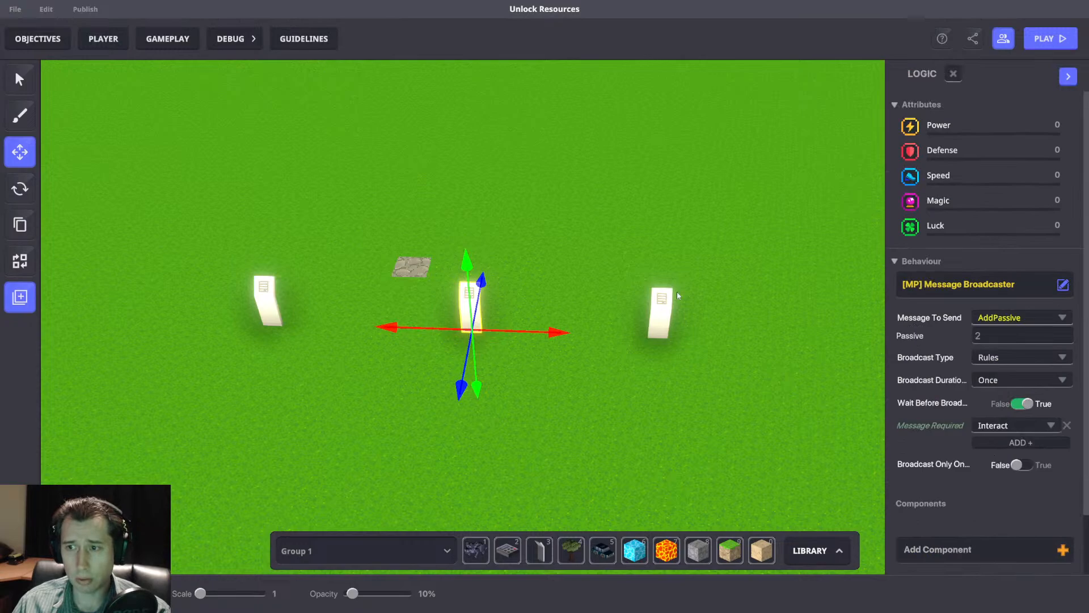
In the game rules, move the AddPassive Math ruleset directly beside the ruleset that continuously adds Passive Income to Gold.
left_click(179, 43)
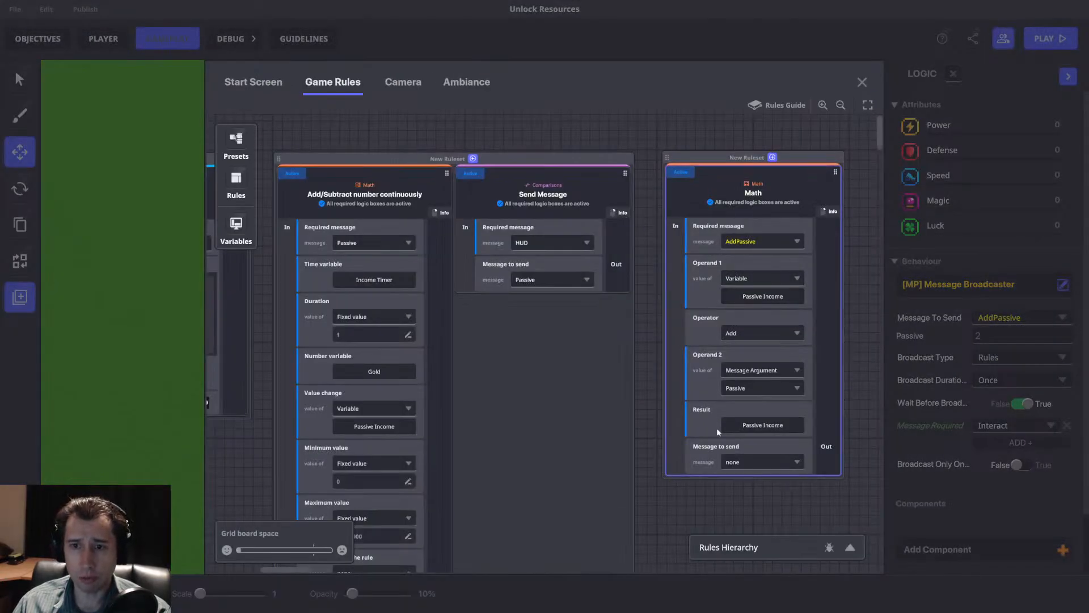
left_click_drag(676, 335, 707, 304)
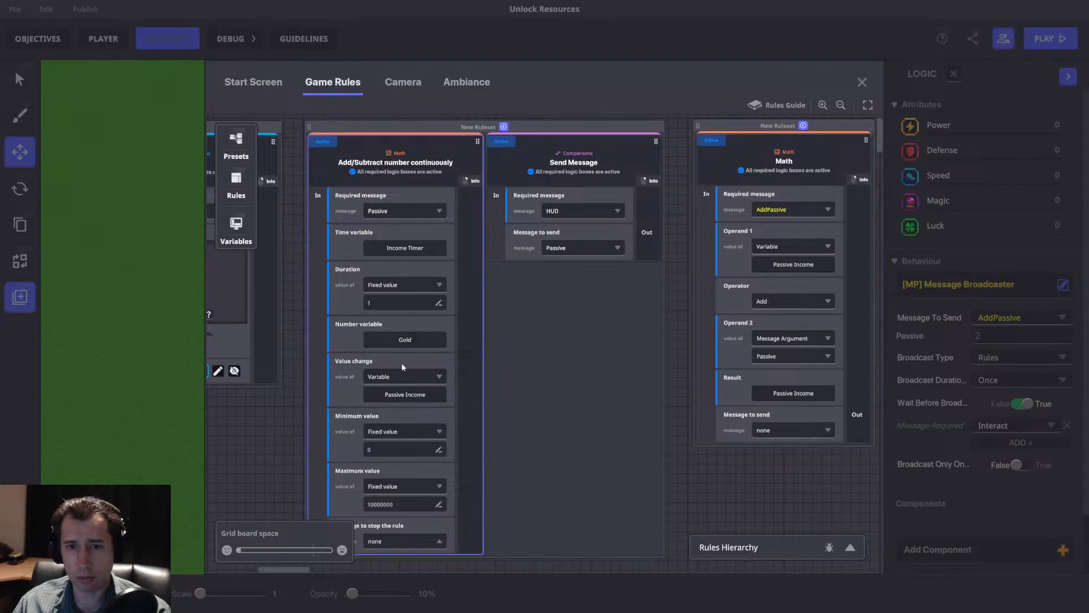
left_click_drag(518, 311, 675, 341)
left_click_drag(689, 301, 476, 292)
left_click_drag(658, 249, 574, 246)
left_click_drag(666, 170, 671, 172)
left_click_drag(563, 155, 621, 172)
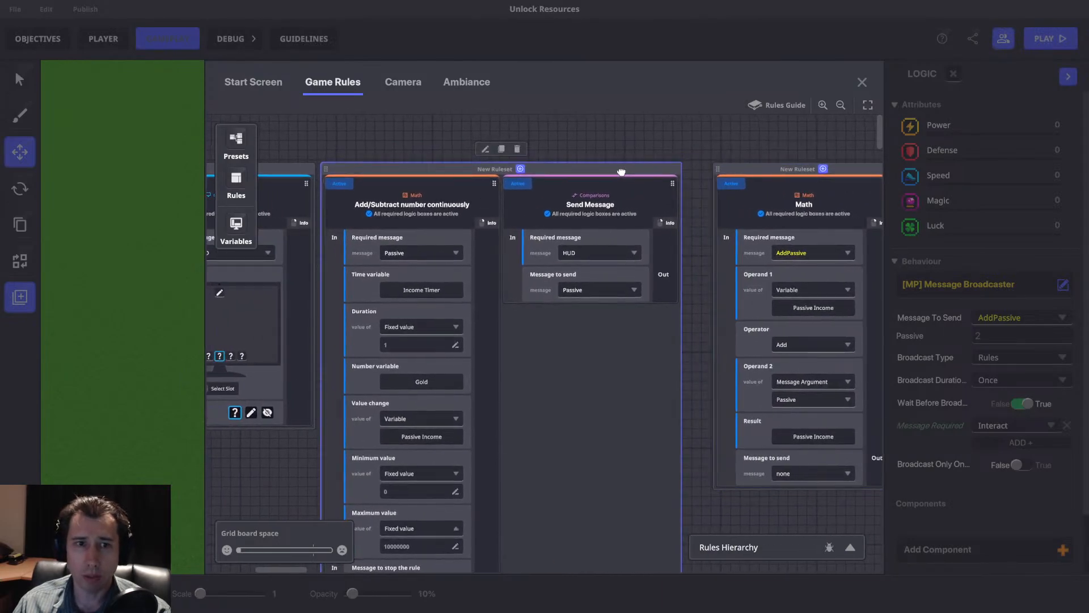
left_click_drag(773, 165, 745, 162)
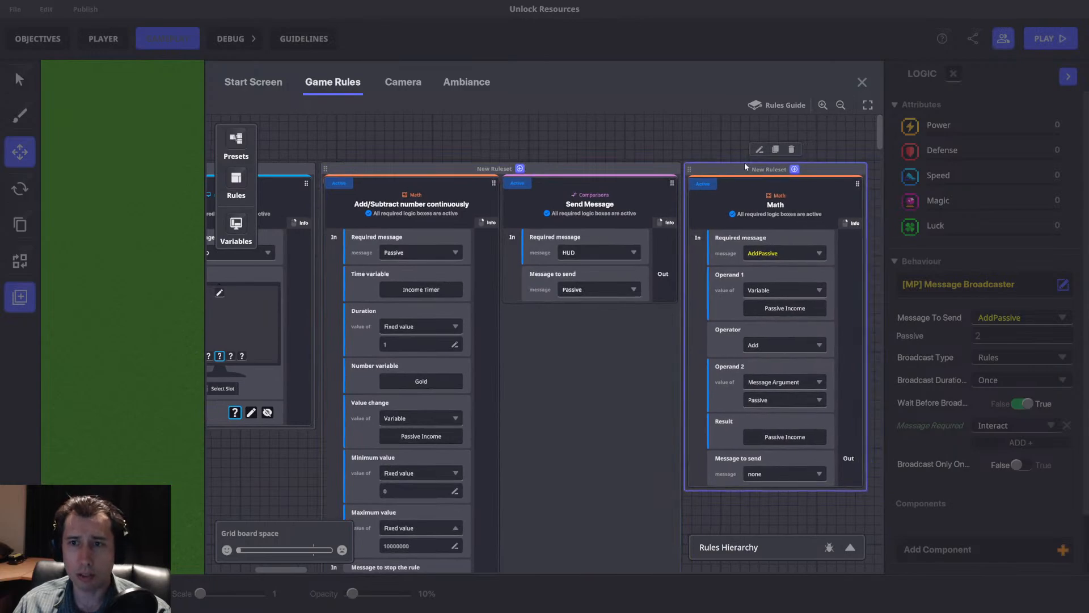
left_click(862, 82)
left_click(481, 220)
scroll(576, 250, "up", 1)
scroll(388, 319, "down", 3)
left_click(272, 336)
left_click(355, 245)
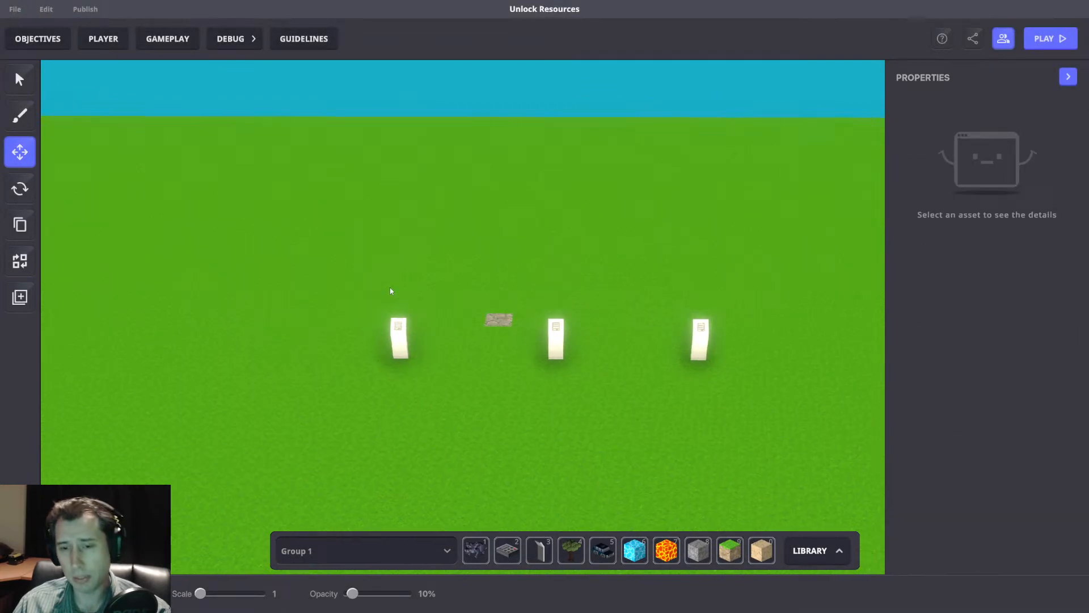
left_click_drag(295, 228, 754, 403)
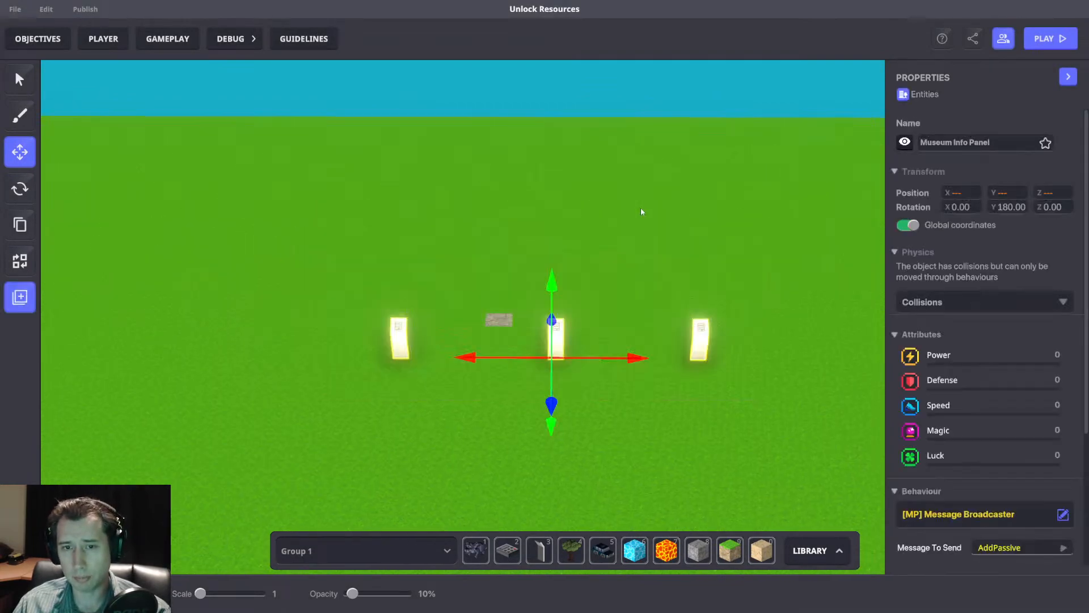
left_click(641, 211)
scroll(642, 218, "down", 1)
scroll(634, 362, "down", 2)
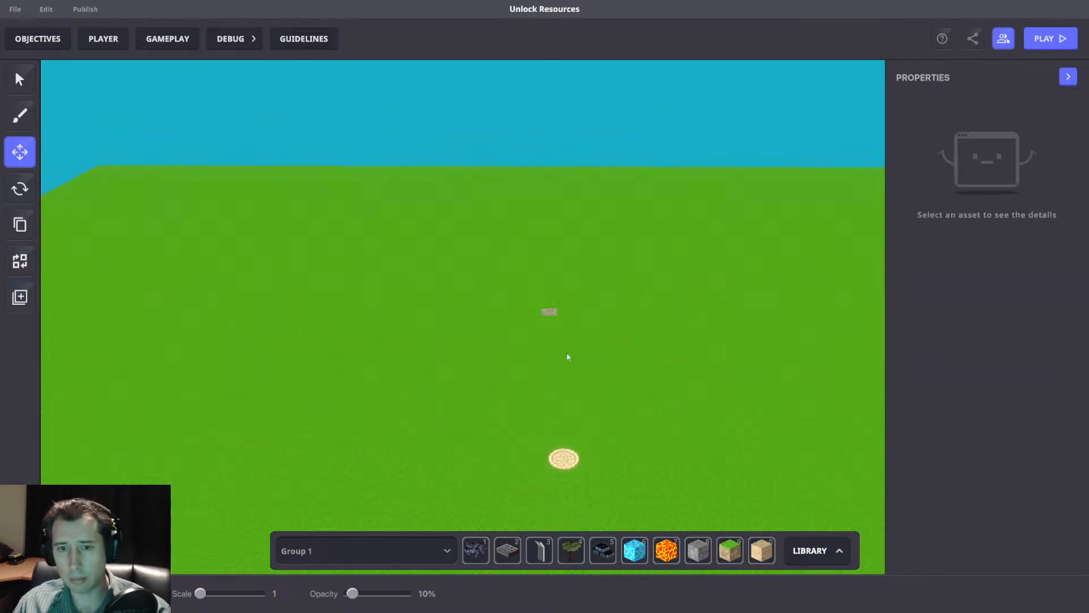
Build a raised rectangular platform of Soil with Grass 03 blocks at the Avatar's Spawner.
left_click_drag(525, 362, 621, 473)
left_click_drag(565, 440, 569, 499)
right_click_drag(577, 318, 521, 412)
right_click_drag(656, 392, 558, 377)
left_click_drag(566, 358, 676, 349)
left_click_drag(617, 294, 629, 142)
key("9")
mouse_move(675, 384)
left_mouse_down()
mouse_move(738, 363)
mouse_move(729, 252)
mouse_move(680, 294)
mouse_move(672, 271)
left_mouse_up()
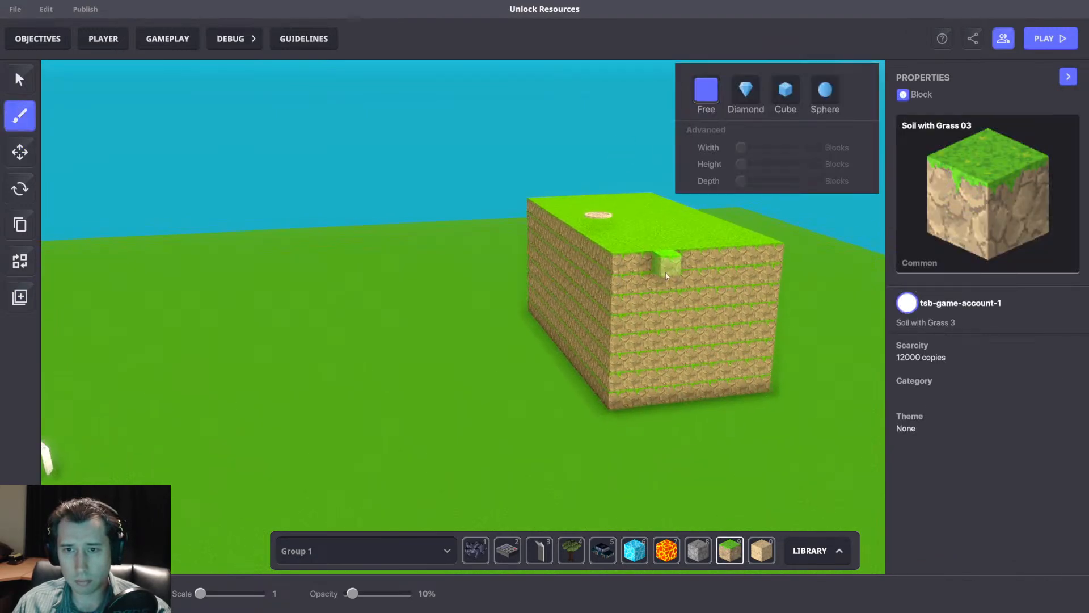
right_click_drag(671, 271, 388, 191)
Move the Avatar's Spawner along X to about X 50.96 on top of the platform.
left_click(20, 152)
left_click(445, 244)
left_click_drag(462, 244, 539, 250)
left_click_drag(504, 291, 474, 367)
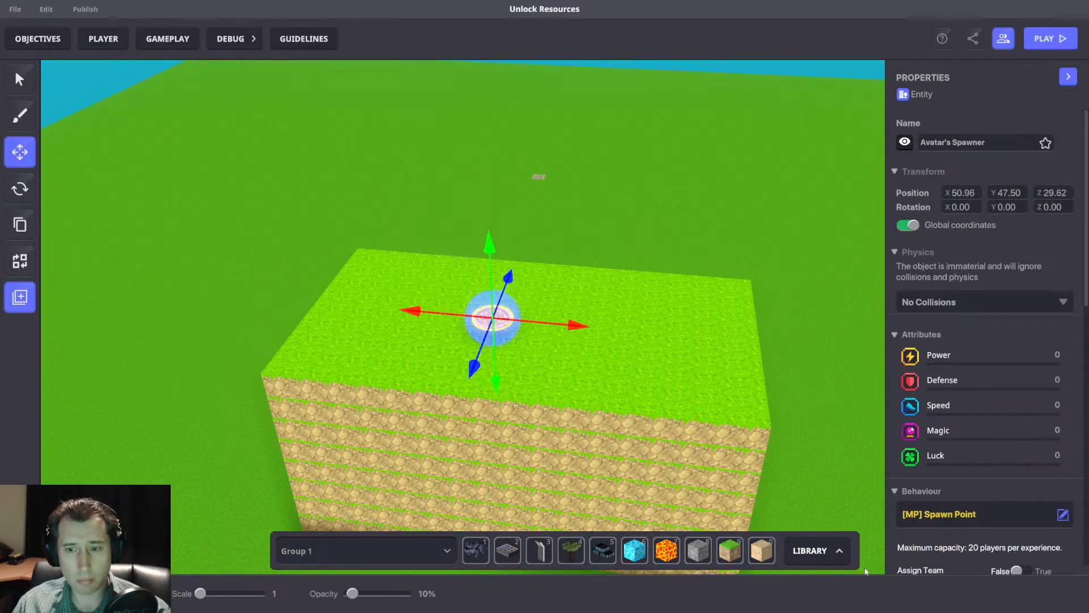
Reselect the Avatar's Spawner and snap it to the ground on the platform.
left_click(837, 555)
left_click(812, 252)
scroll(935, 397, "down", 10)
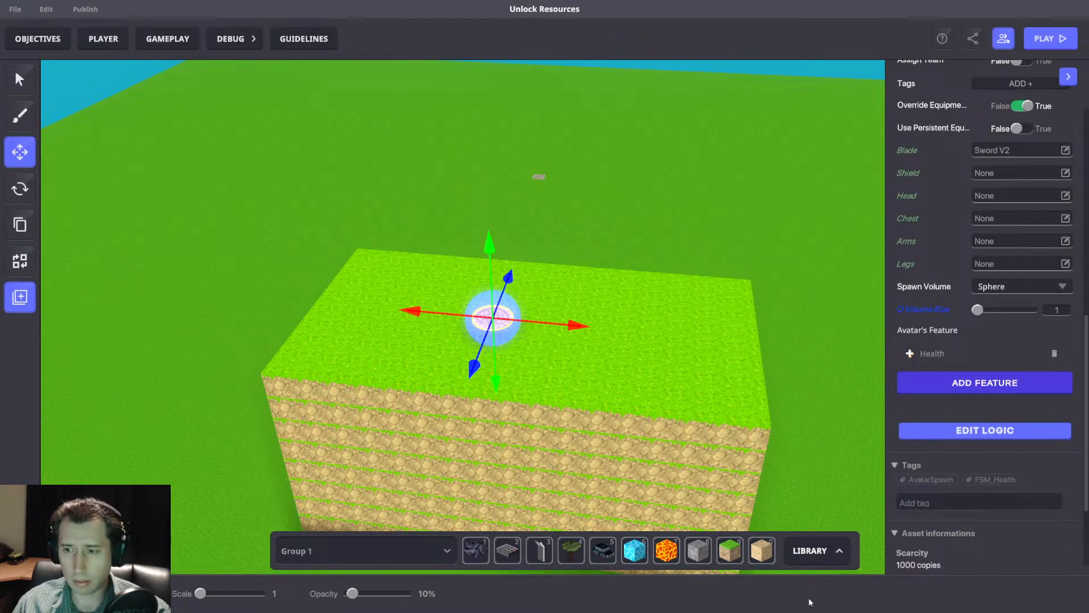
middle_click_drag(759, 354, 756, 377)
left_click(756, 377)
left_click(491, 340)
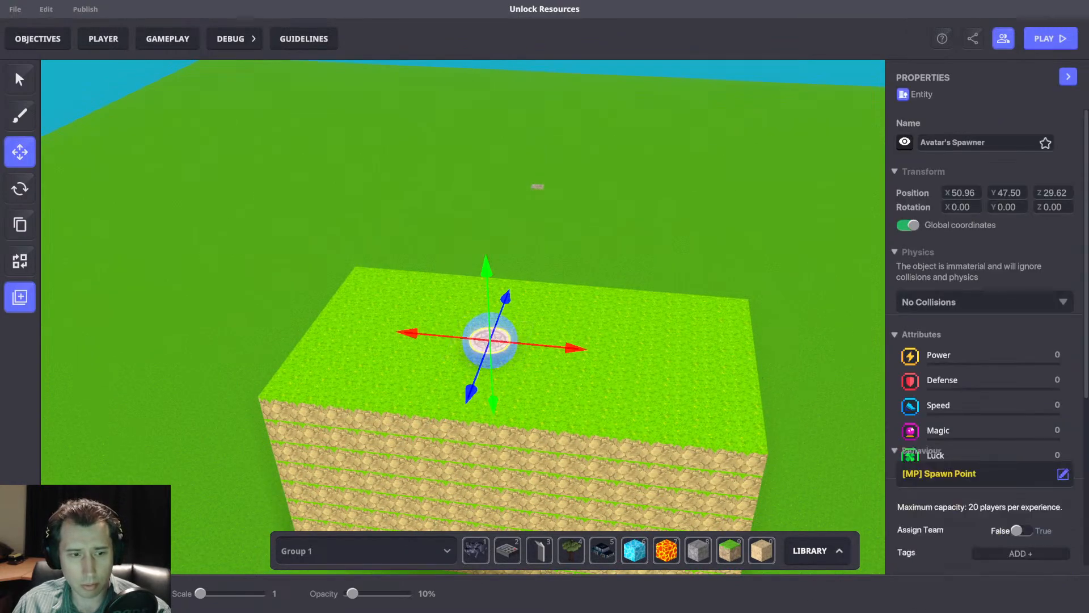
left_click(851, 595)
scroll(651, 435, "up", 2)
Extend a narrow Soil with Grass 03 walkway from the middle of the platform's long side facing the info panels.
middle_click_drag(706, 352, 584, 415)
left_click_drag(556, 420, 603, 417)
right_click_drag(603, 417, 791, 373)
left_click_drag(622, 388, 631, 392)
left_click(737, 556)
mouse_move(638, 424)
right_mouse_down()
mouse_move(735, 425)
mouse_move(833, 385)
mouse_move(788, 357)
mouse_move(712, 349)
mouse_move(618, 302)
right_mouse_up()
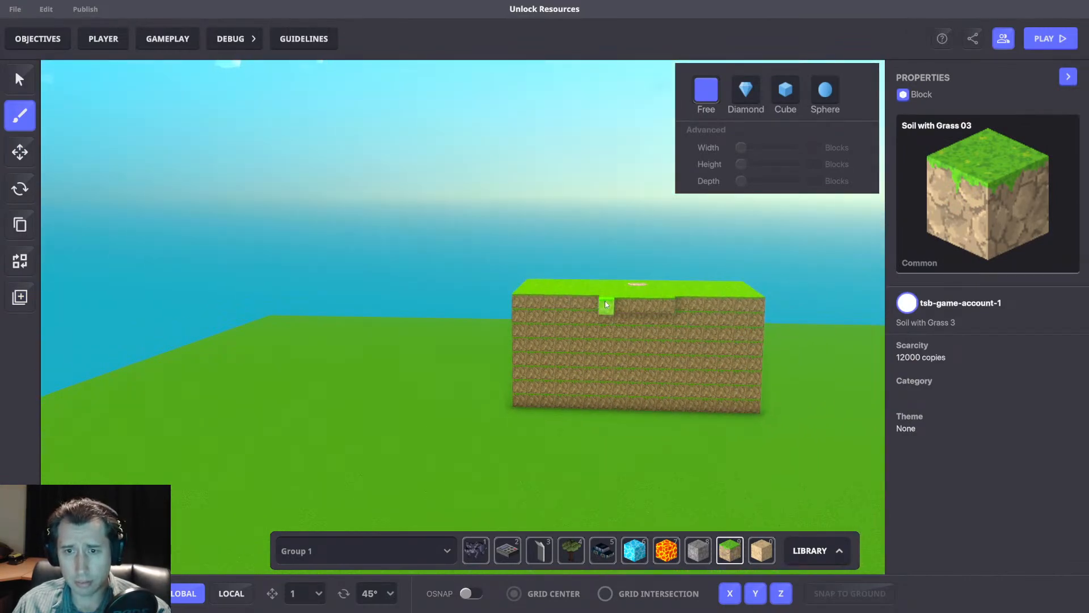
left_click_drag(605, 318, 602, 322)
right_click_drag(668, 311, 532, 332)
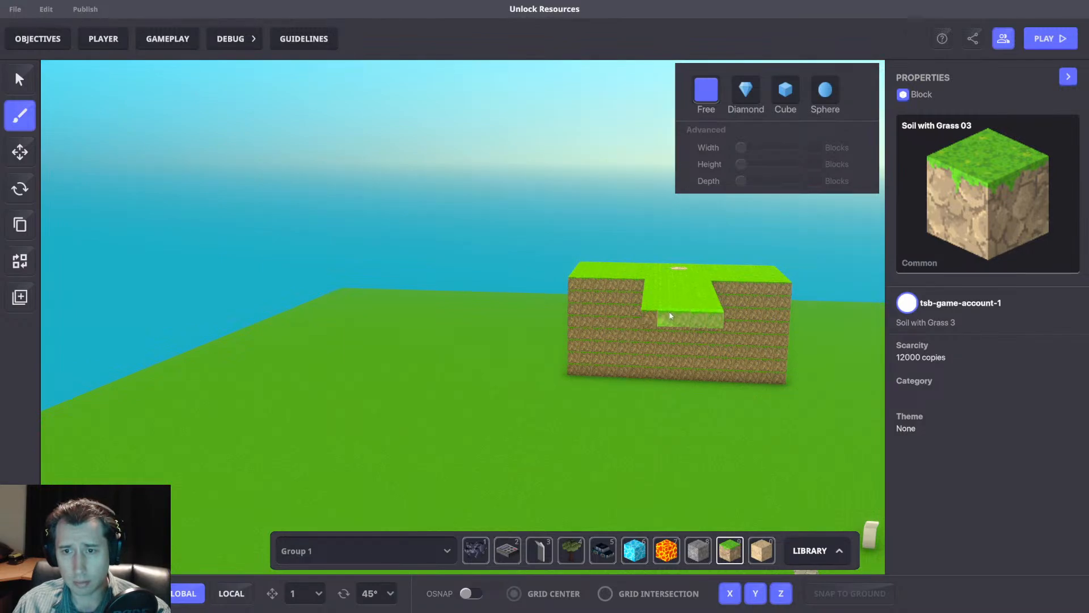
left_click_drag(671, 312, 712, 318)
scroll(702, 340, "down", 1)
right_click_drag(726, 339, 707, 442)
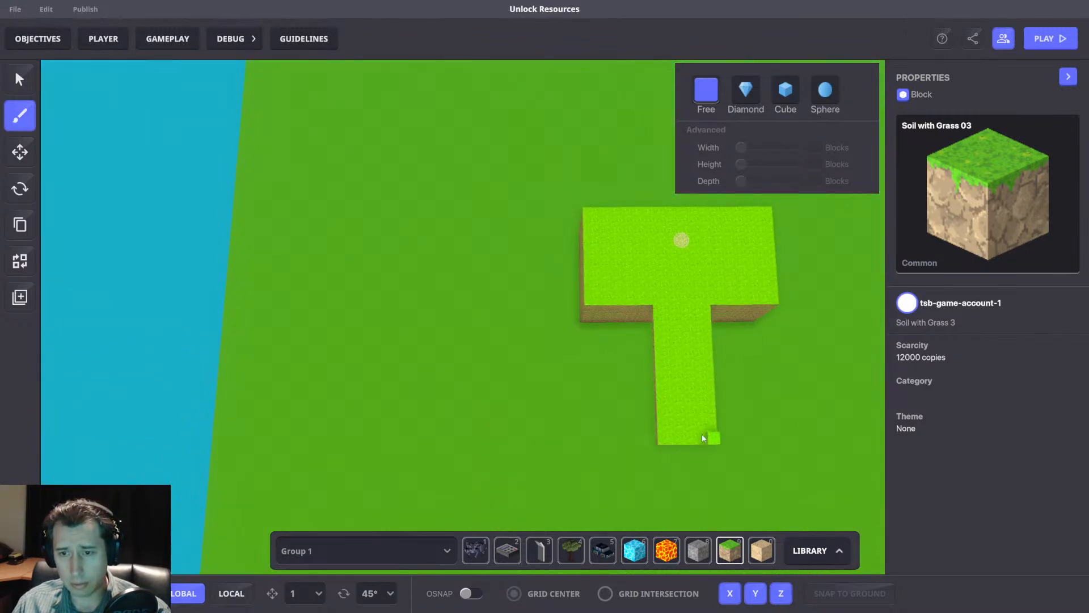
Build a second raised rectangular platform of Soil with Grass 03 blocks at the far end of the walkway.
middle_click_drag(708, 443, 670, 374)
left_click_drag(551, 392, 757, 480)
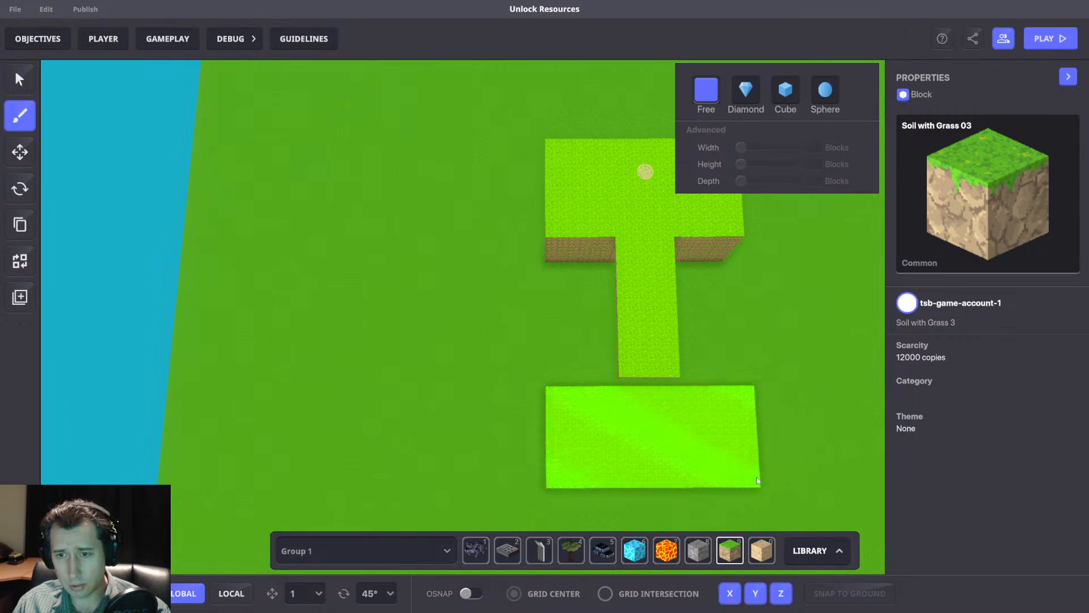
right_click_drag(766, 426, 768, 367)
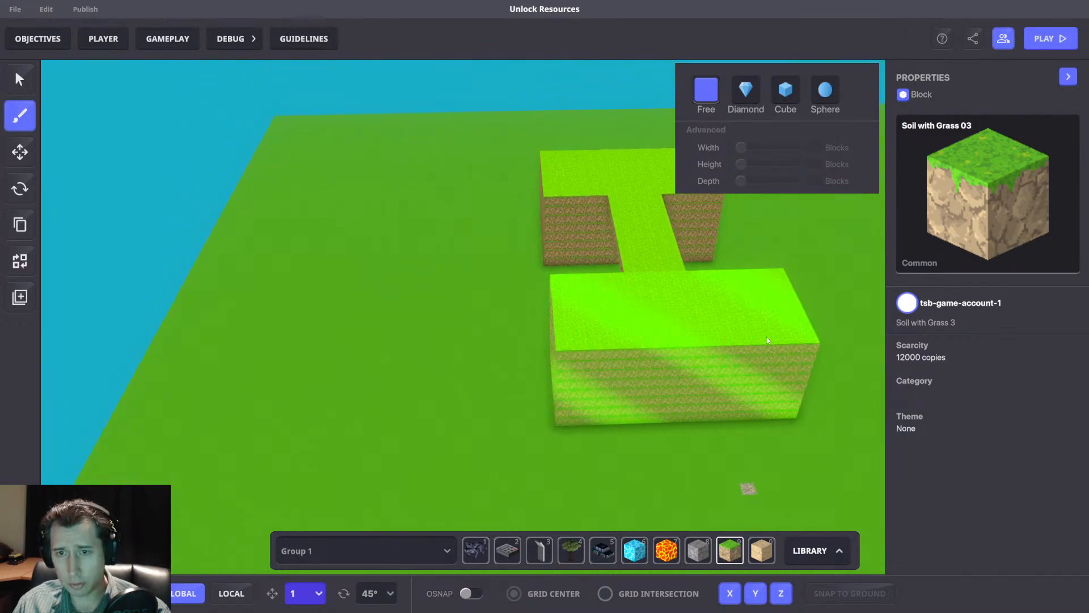
left_click(767, 340)
right_click_drag(635, 345, 792, 306)
middle_click_drag(468, 315, 570, 323)
right_click_drag(570, 323, 572, 244)
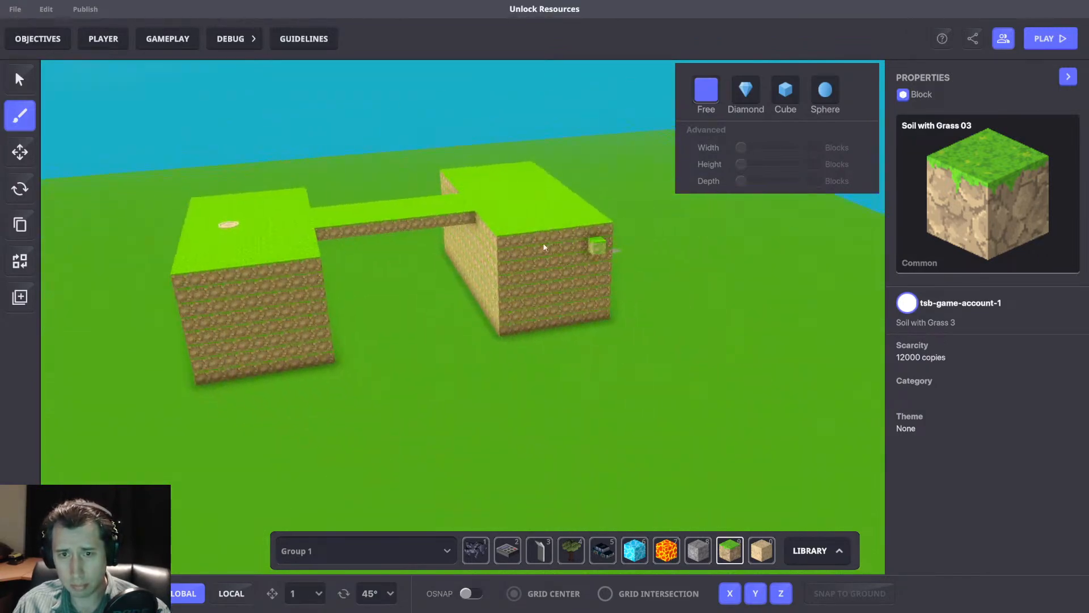
Build another raised rectangular platform of Soil with Grass 03 blocks, separate from the walkway.
left_click_drag(512, 242, 630, 344)
mouse_move(475, 291)
right_mouse_down()
mouse_move(601, 307)
mouse_move(469, 276)
right_mouse_up()
left_click_drag(469, 276, 530, 494)
mouse_move(531, 494)
right_mouse_down()
mouse_move(560, 404)
mouse_move(517, 411)
right_mouse_up()
mouse_move(614, 389)
right_mouse_down()
mouse_move(506, 359)
mouse_move(507, 381)
right_mouse_up()
middle_click_drag(507, 381, 516, 291)
mouse_move(543, 232)
left_mouse_down()
mouse_move(379, 366)
mouse_move(390, 388)
mouse_move(377, 386)
left_mouse_up()
right_click_drag(377, 386, 559, 406)
middle_click_drag(511, 329, 538, 408)
middle_click_drag(417, 181, 543, 312)
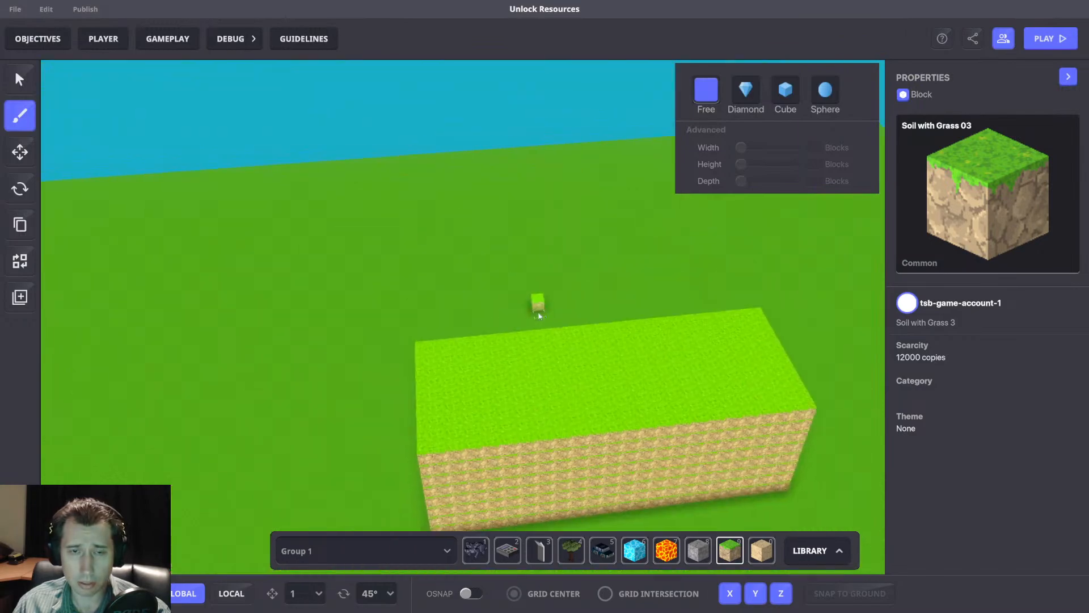
Move the Museum Info Panel from the ground beside the single platform up over it and snap it to the ground.
left_click(21, 150)
right_click_drag(391, 363, 610, 366)
scroll(604, 365, "up", 3)
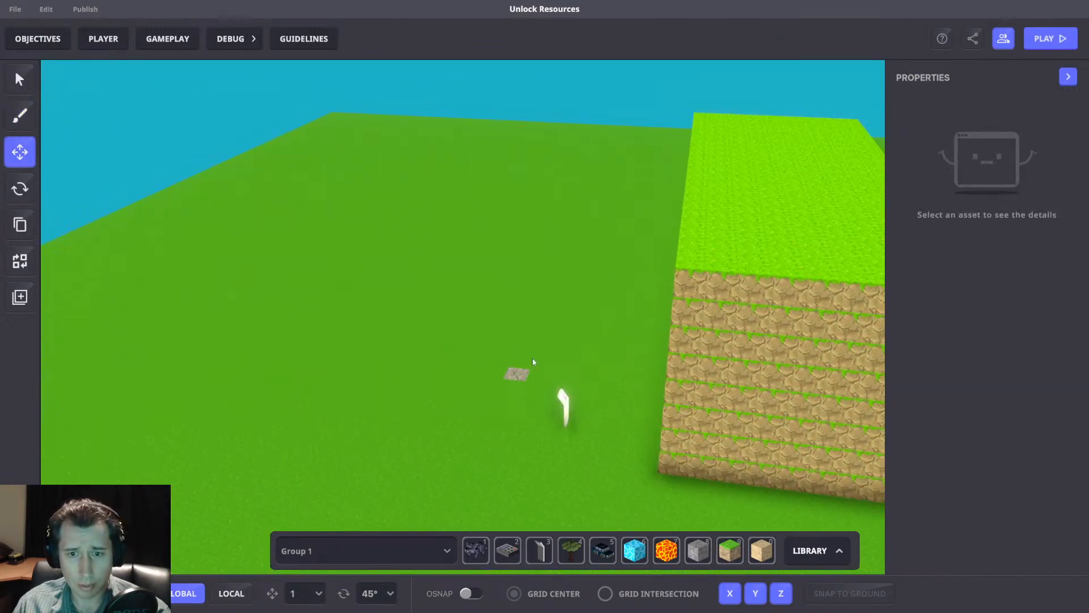
left_click(564, 410)
right_click_drag(652, 406, 703, 403)
scroll(704, 399, "down", 3)
middle_click_drag(704, 399, 482, 292)
left_click_drag(368, 299, 667, 334)
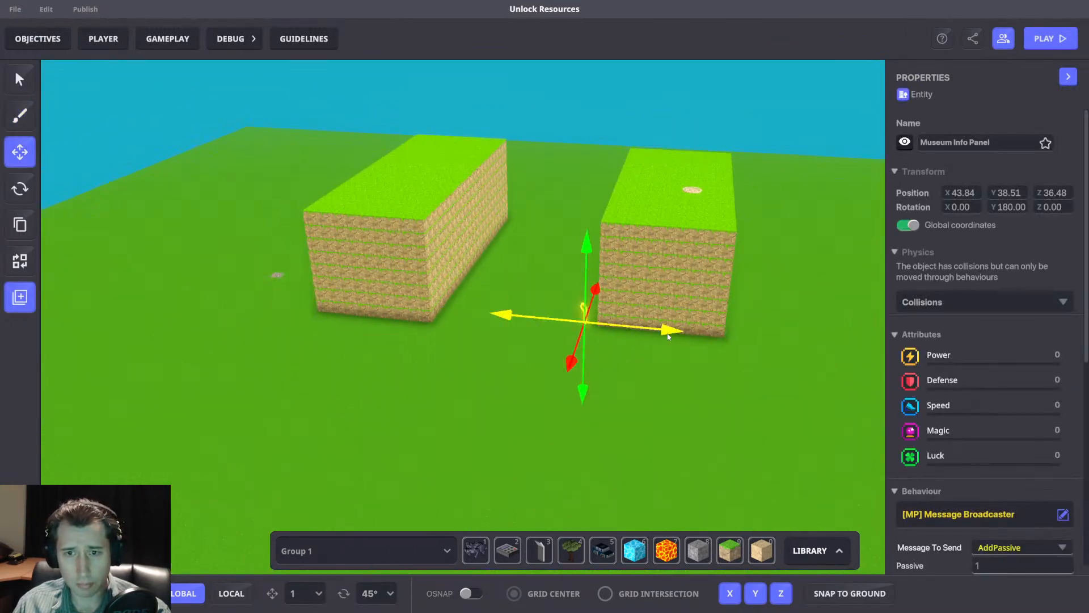
left_click_drag(633, 249, 642, 79)
left_click(849, 592)
Position the info panel at the middle of the platform's edge facing the second platform, then deselect it.
right_click_drag(754, 346, 672, 367)
left_click_drag(569, 243, 785, 285)
right_click_drag(782, 326, 683, 266)
scroll(682, 265, "up", 3)
scroll(682, 265, "up", 2)
left_click_drag(644, 328, 641, 307)
left_click_drag(721, 252, 682, 250)
left_click(733, 221)
middle_click_drag(733, 221, 698, 263)
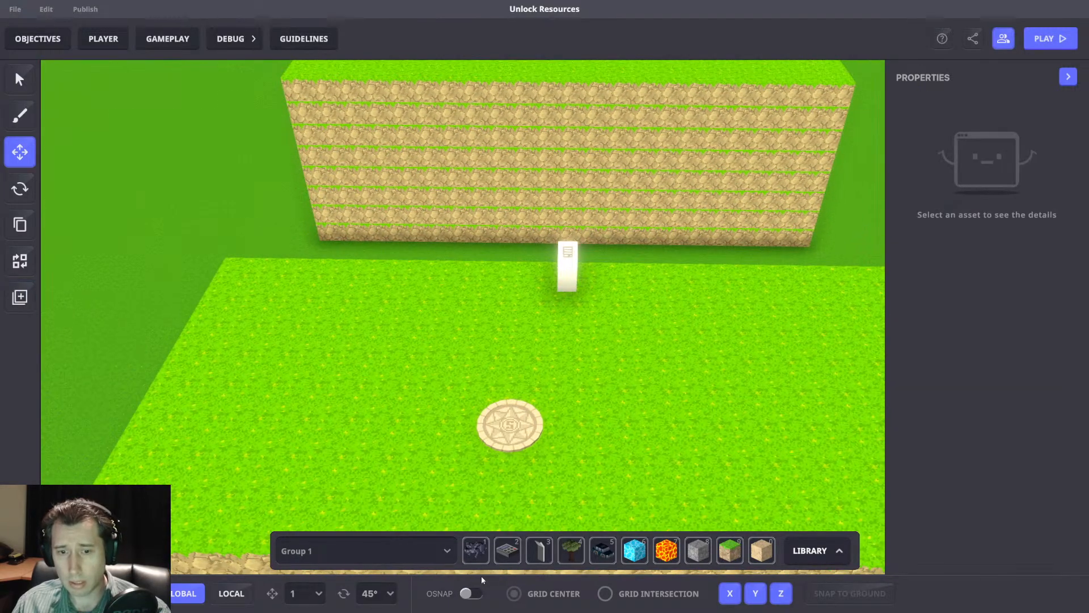
Place the small grate asset on the platform beside the info panel and select it for editing.
left_click(507, 551)
left_click(20, 152)
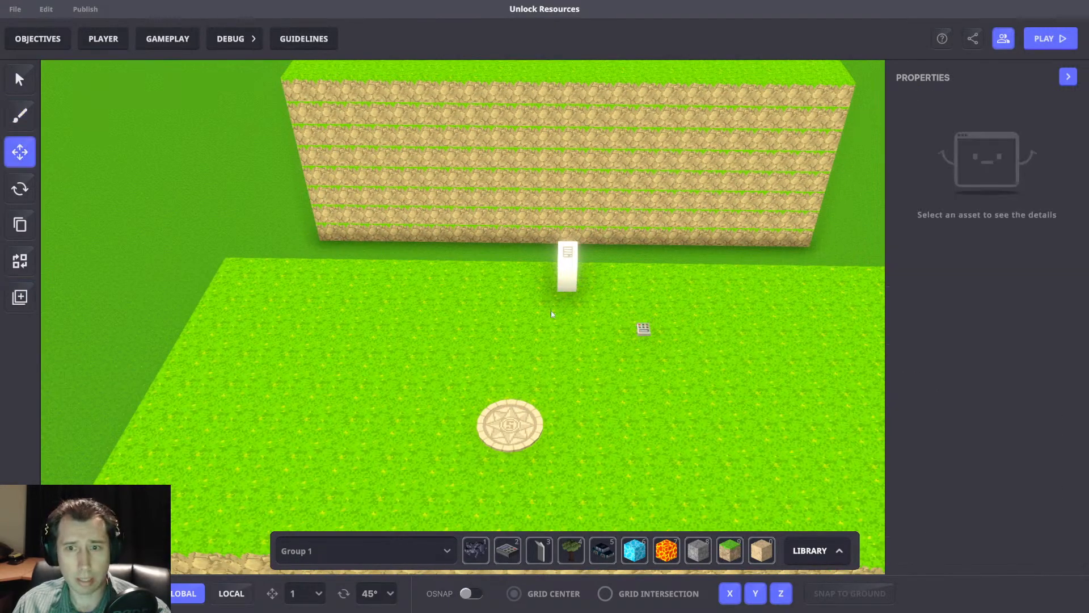
left_click(643, 328)
scroll(1016, 397, "down", 5)
left_click(1064, 420)
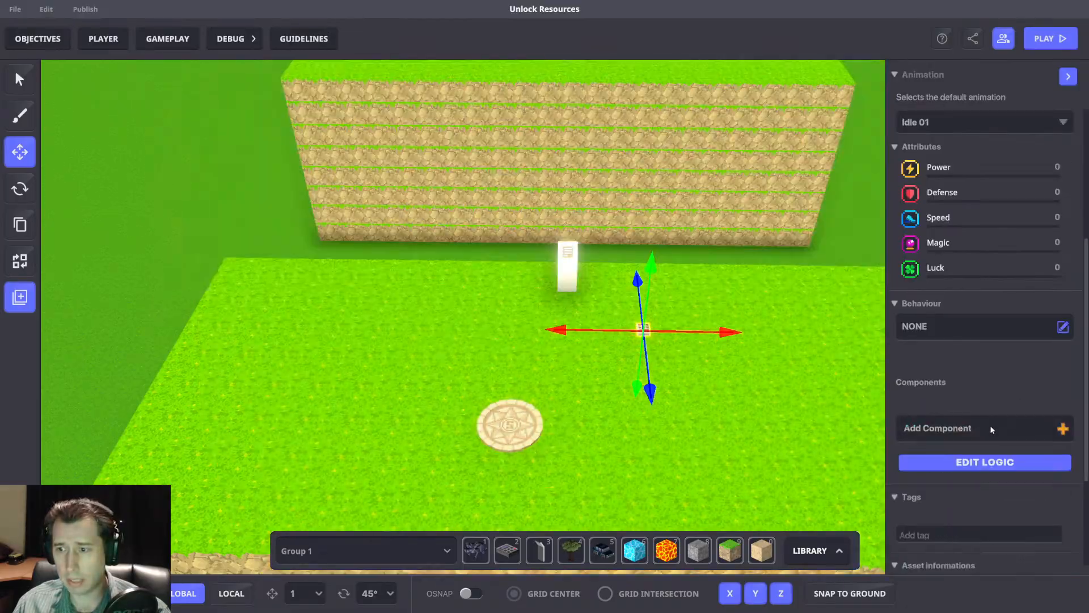
left_click(991, 427)
left_click(490, 146)
type("Mult")
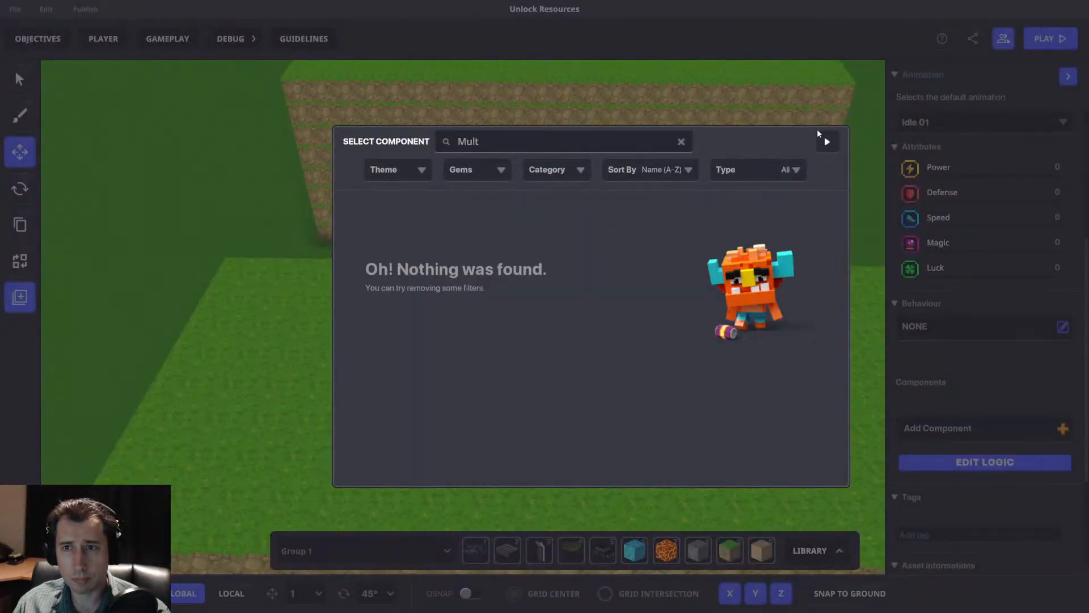
left_click(826, 141)
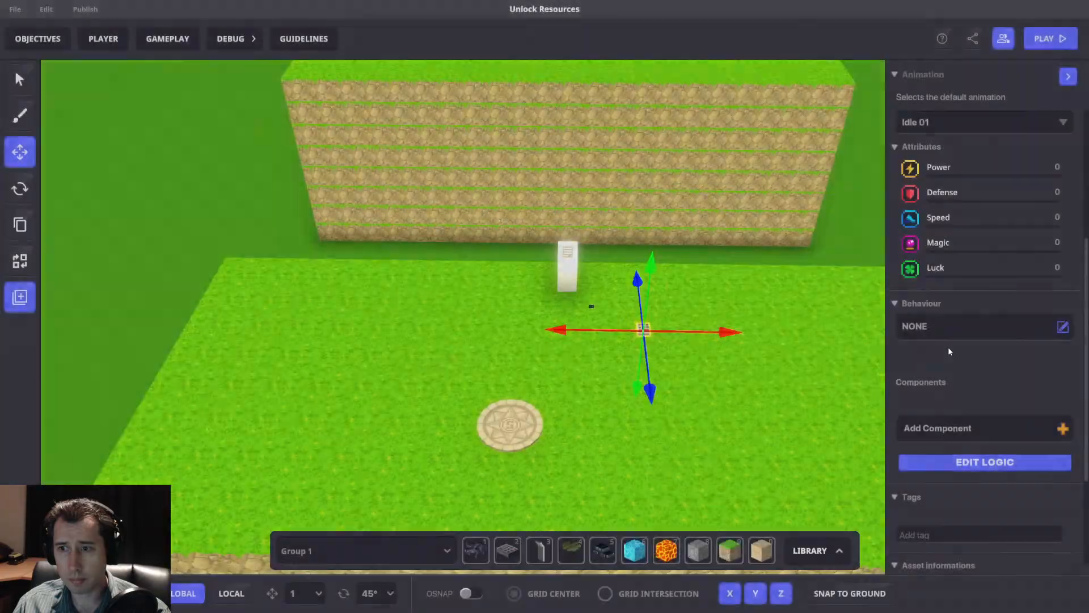
Assign the [MP] Multi behaviour to the grate asset.
left_click(967, 328)
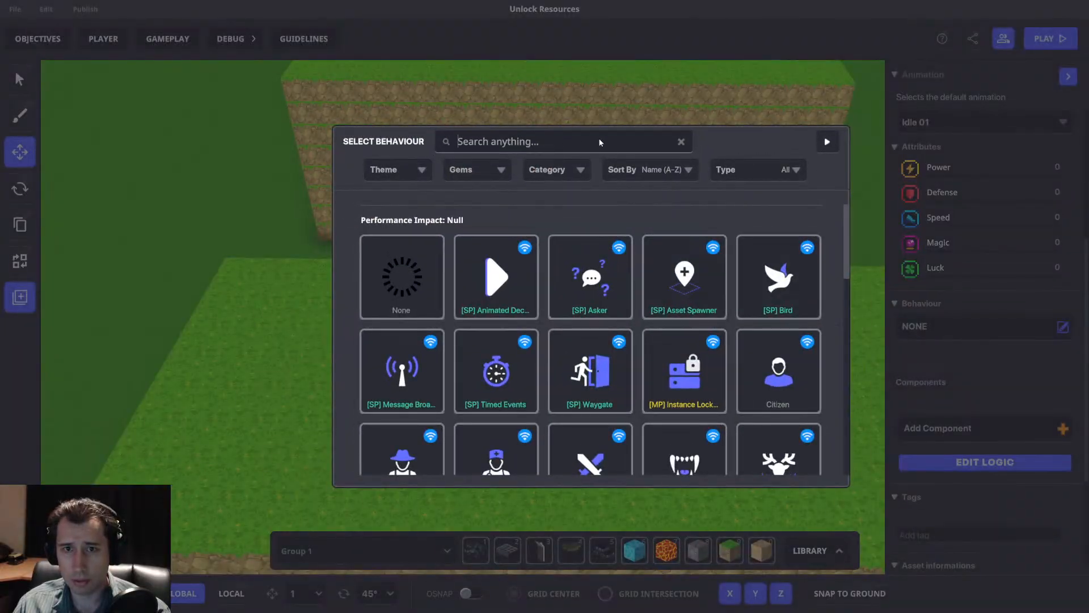
type("mu")
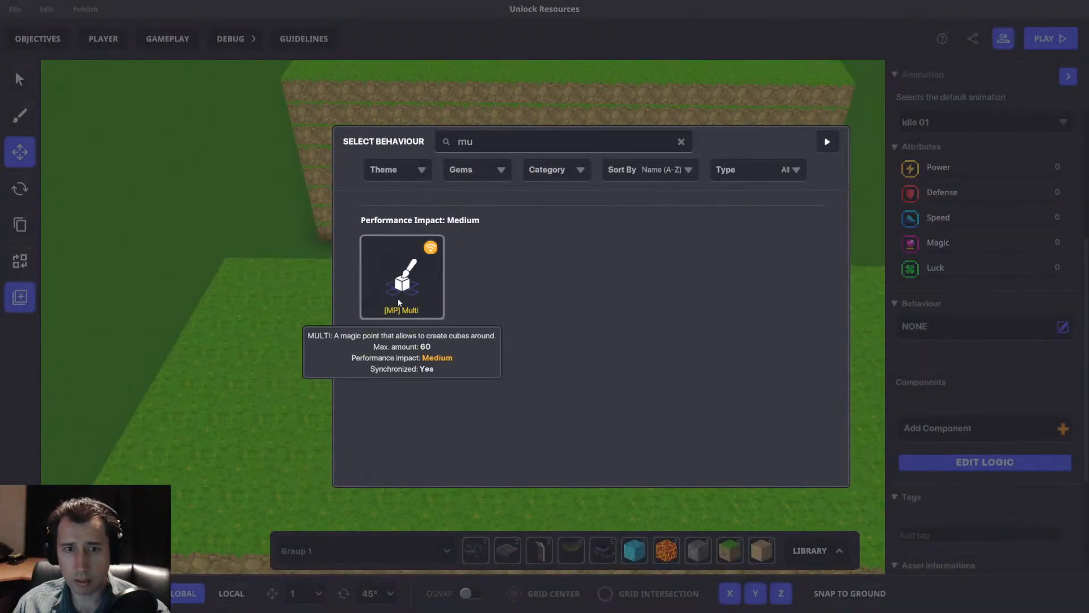
left_click(415, 288)
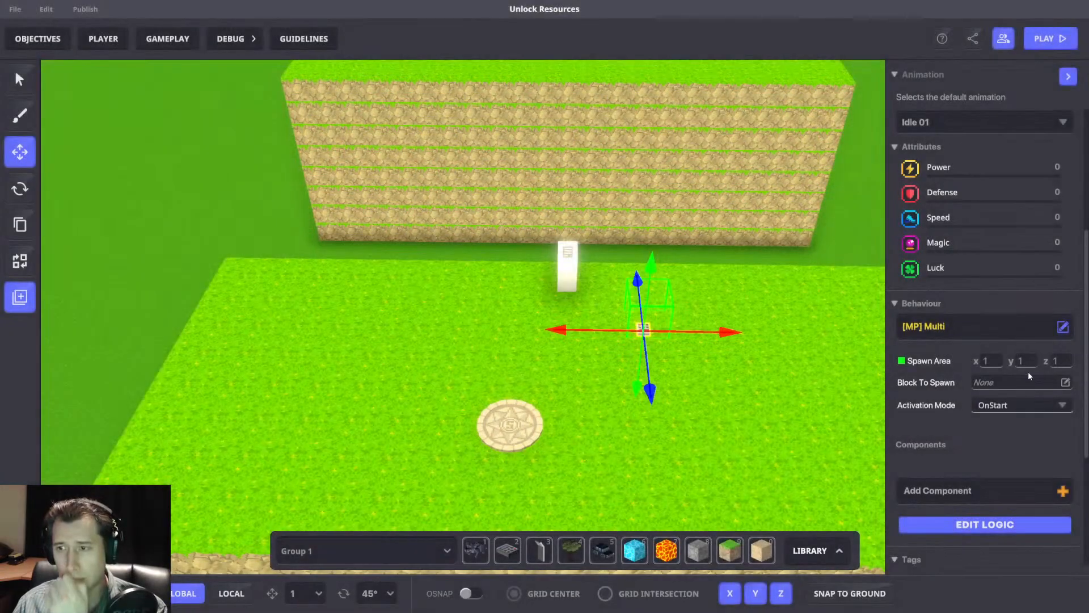
Move the Multi asset into the gap at the platform's edge, with its spawn area just below the grass surface.
left_click_drag(650, 377, 645, 297)
right_click_drag(750, 258, 567, 279)
left_click_drag(593, 316, 645, 306)
right_click_drag(644, 295, 400, 279)
Widen the Multi asset's spawn area to 5 blocks in X.
left_click(992, 362)
type("3")
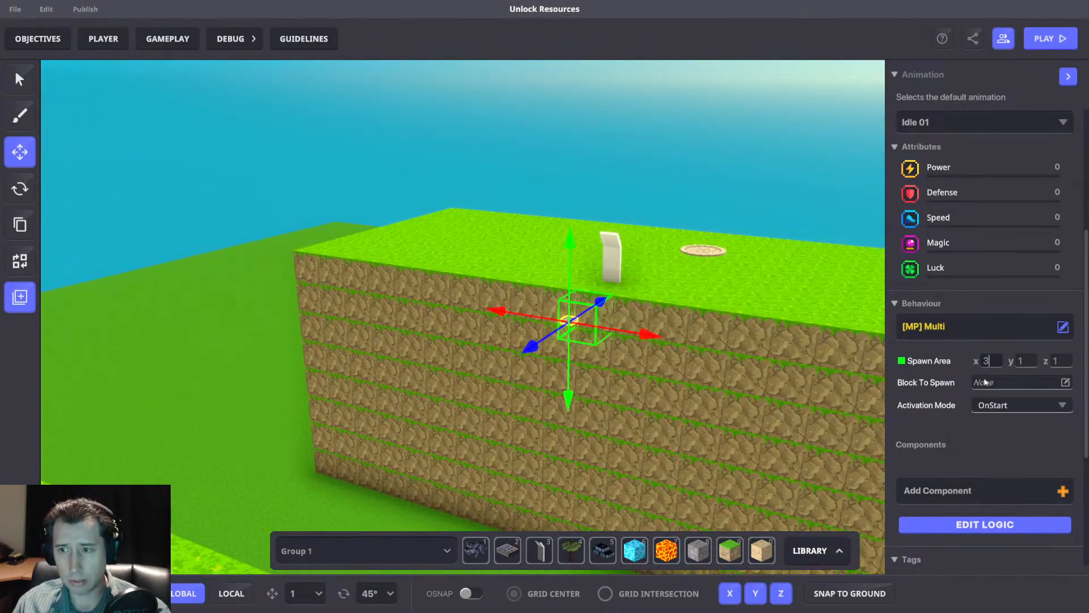
left_click(951, 362)
left_click(992, 362)
type("4")
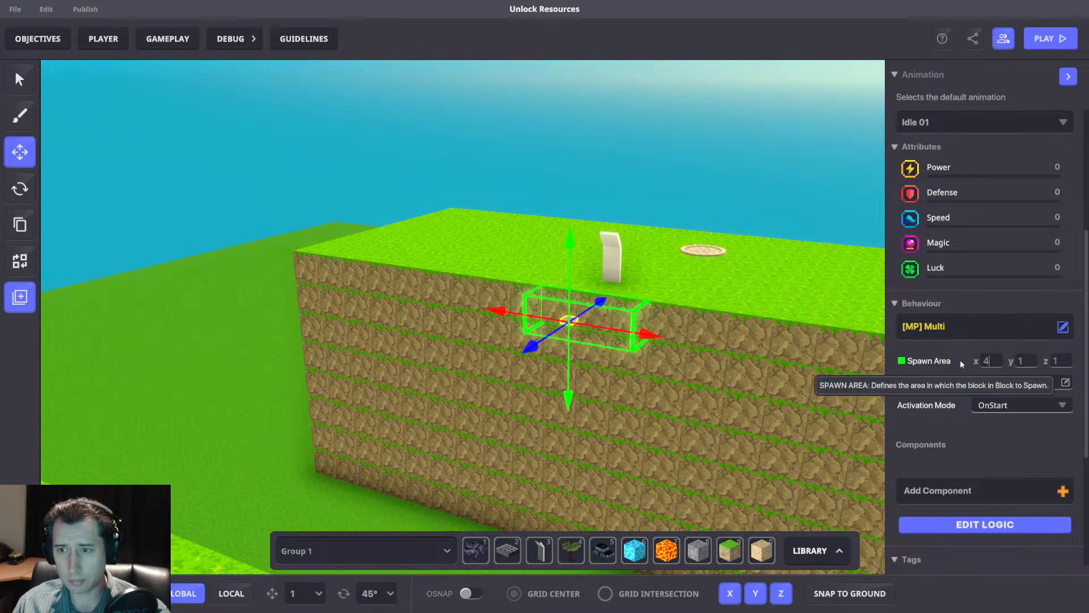
left_click(961, 364)
left_click(994, 361)
type("5")
left_click(953, 357)
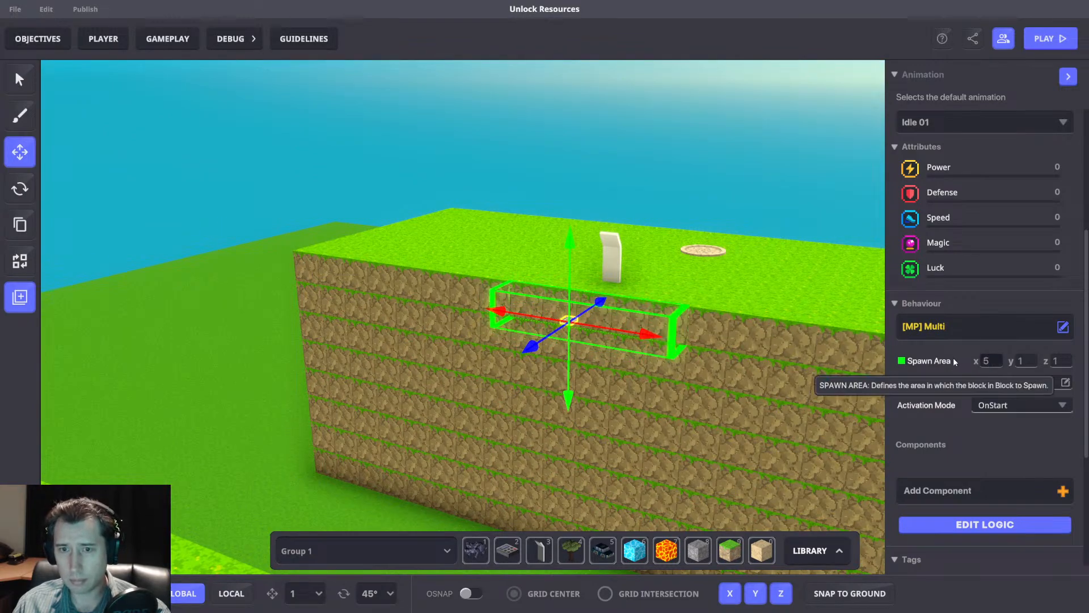
Set the spawn area's Z size to 12 and shift the Multi asset so the area bridges the gap between the platforms.
left_click(1058, 362)
type("4")
left_click(953, 365)
right_click_drag(795, 361, 624, 366)
left_click(1060, 362)
type("12")
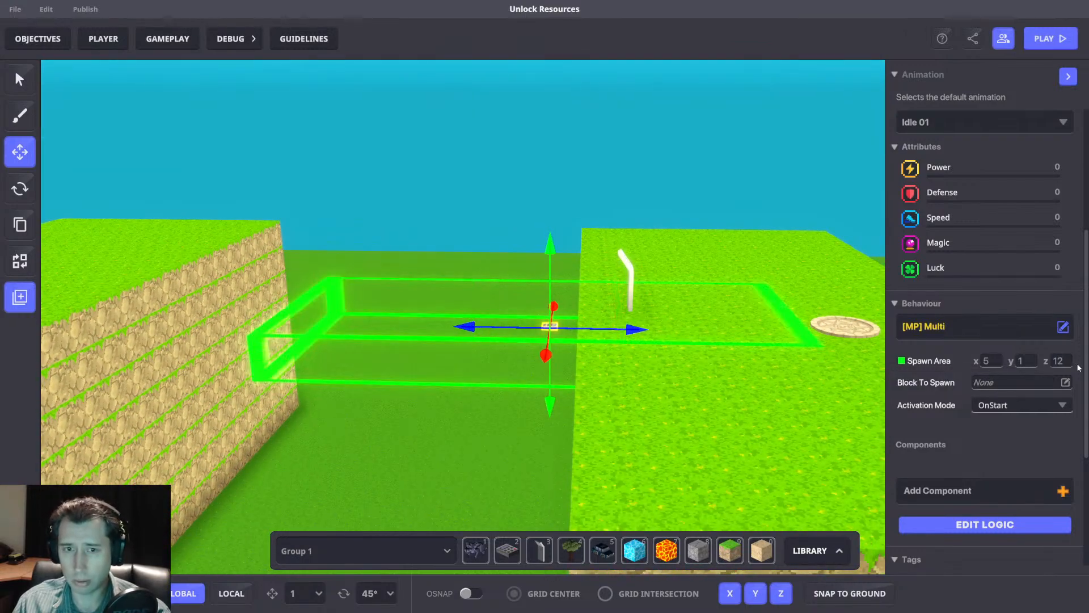
right_click_drag(702, 304, 362, 347)
left_click_drag(628, 320, 617, 319)
Choose Cobblestone with grass as the Multi asset's block to spawn.
left_click(992, 383)
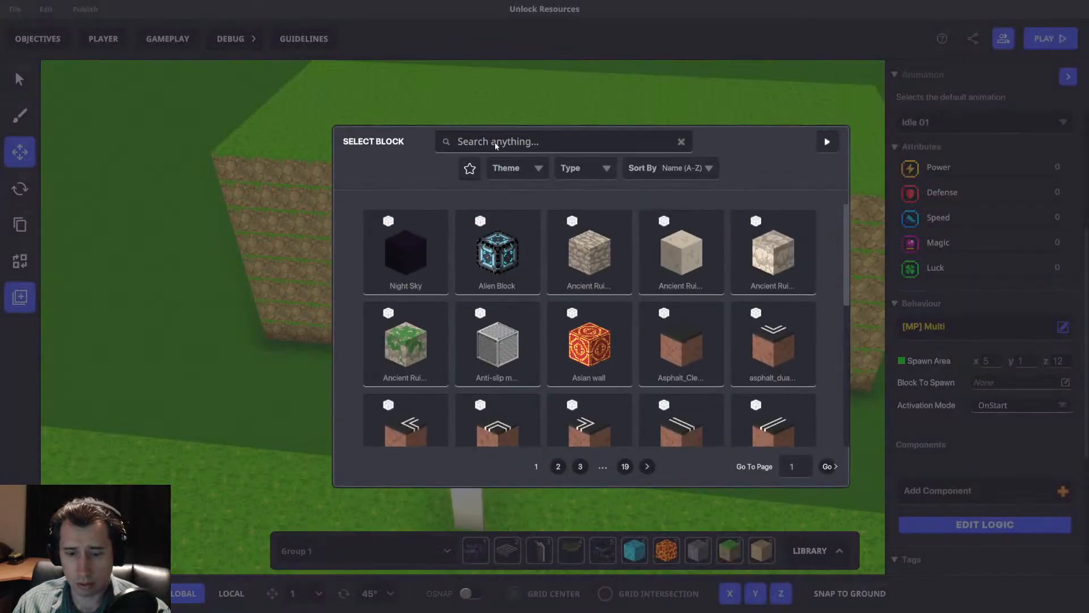
left_click(495, 143)
type("grass")
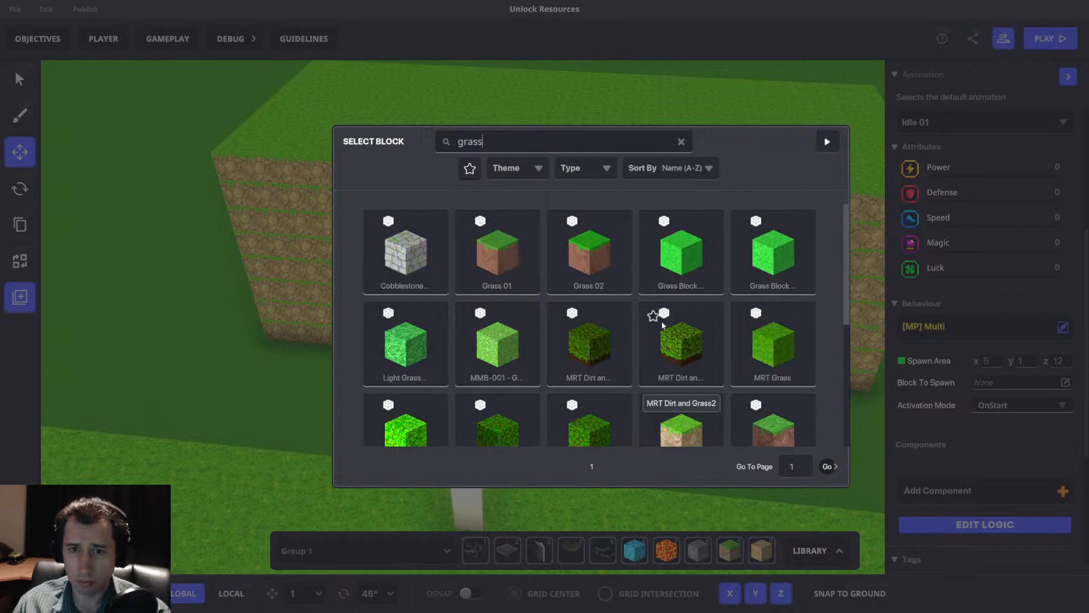
left_click(400, 265)
Set the Multi activation mode to OnReceiveMessage with a new required message named Purchase.1.
left_click(1018, 405)
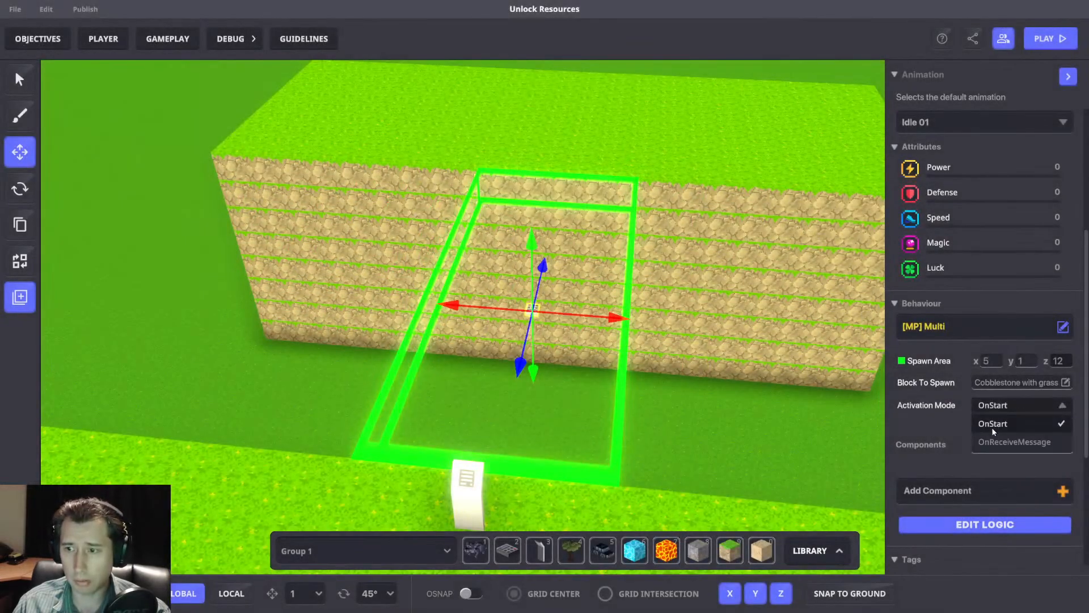
left_click(1004, 440)
left_click(1010, 425)
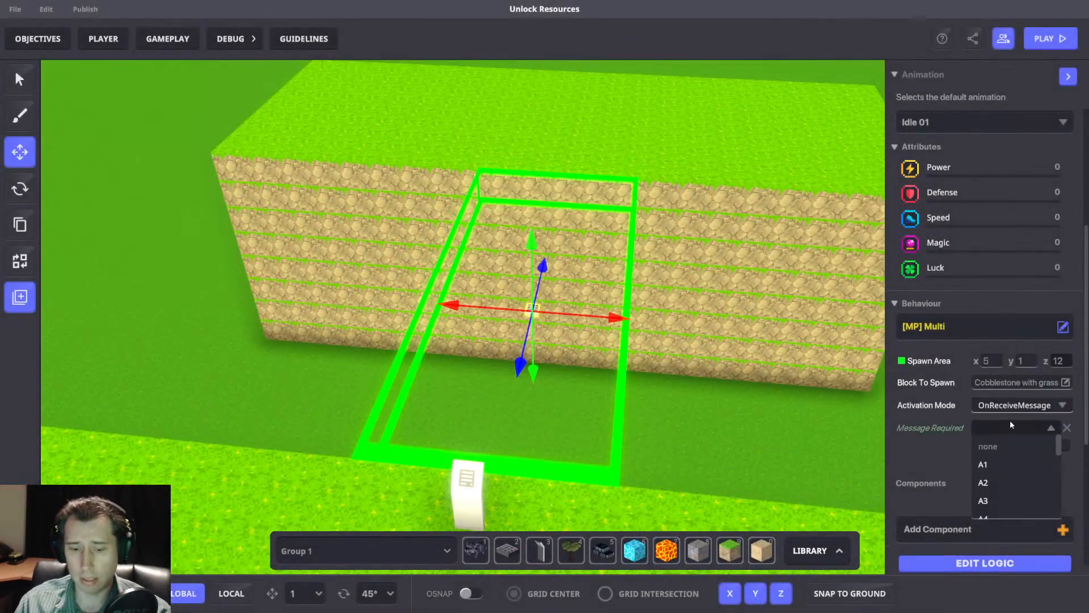
type("Purch")
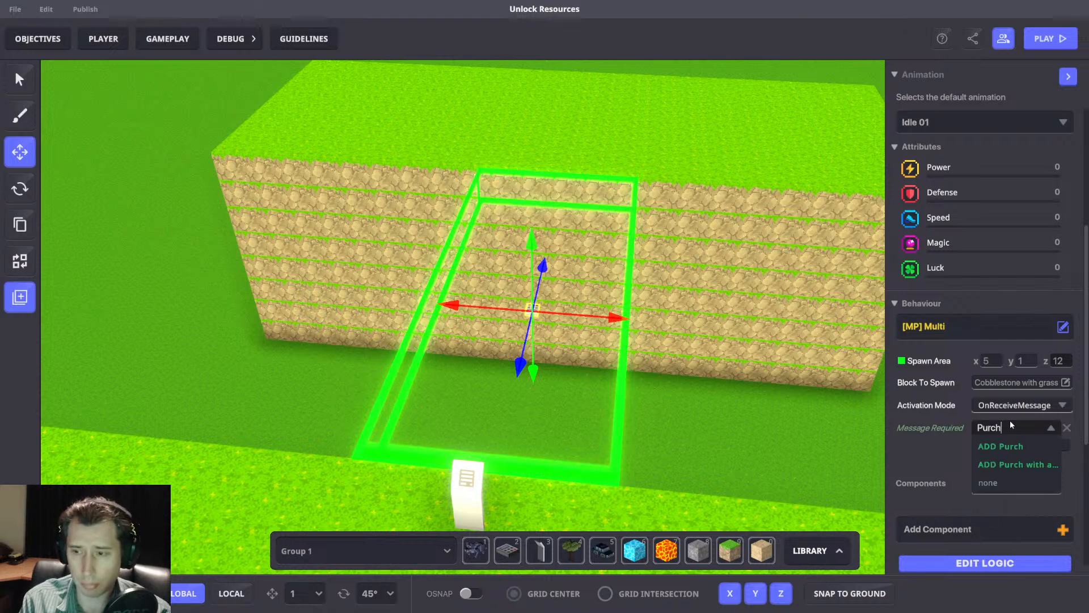
type("ase.1")
left_click(1004, 446)
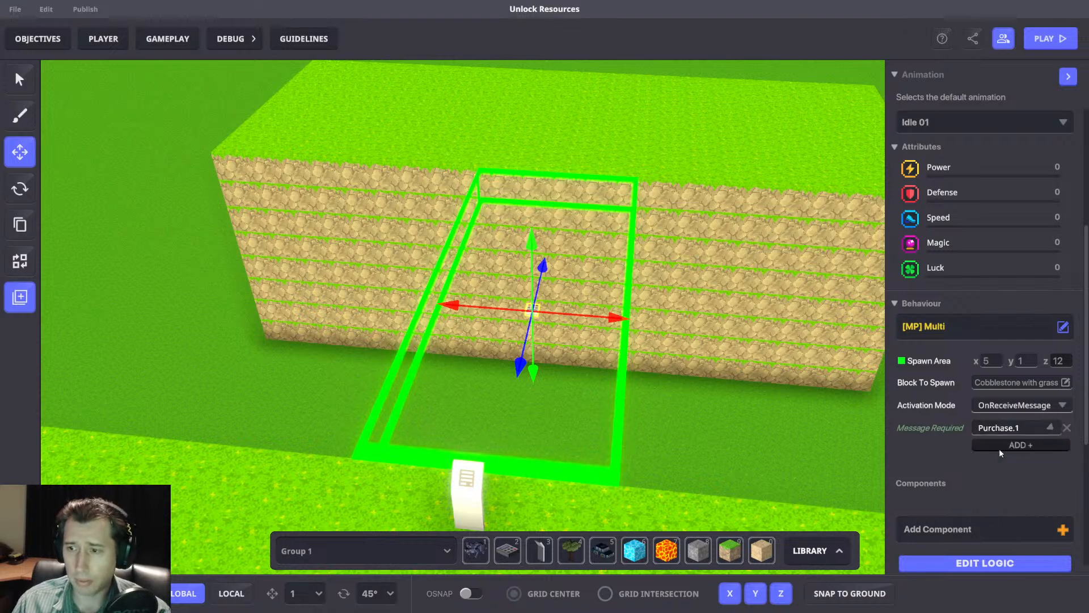
Examine the Multi asset's logic settings and its spawn area between the two platforms from several angles.
left_click(986, 563)
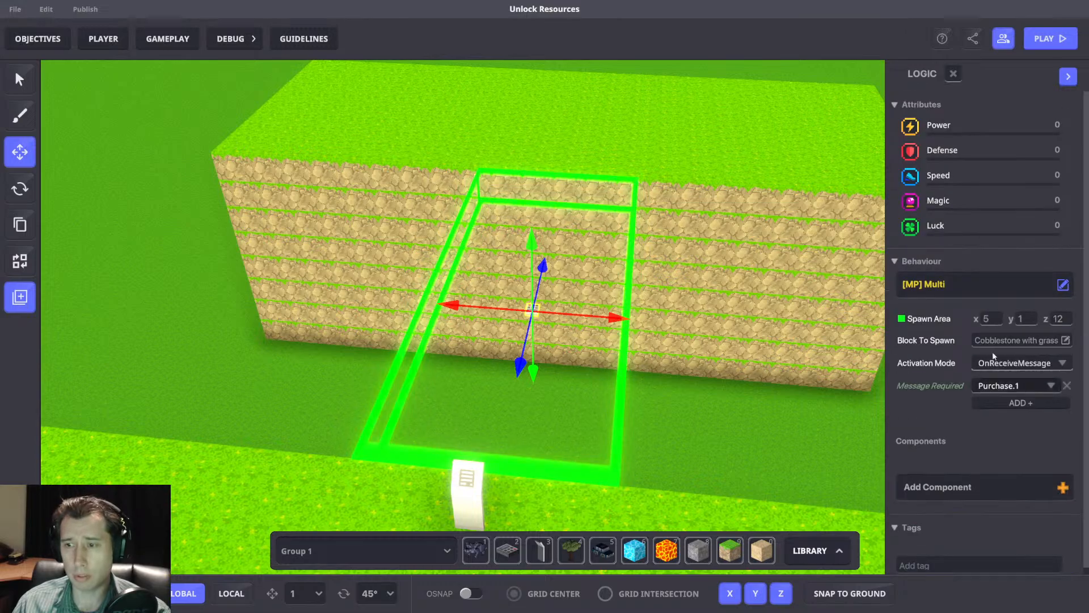
right_click_drag(760, 409, 368, 372)
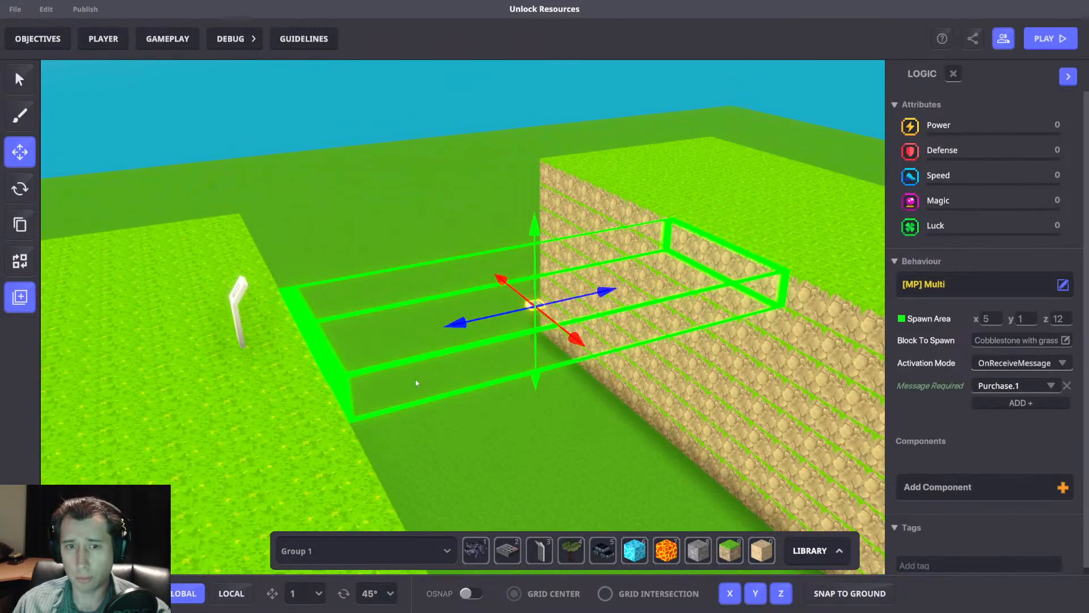
right_click_drag(316, 304, 532, 353)
scroll(553, 397, "down", 3)
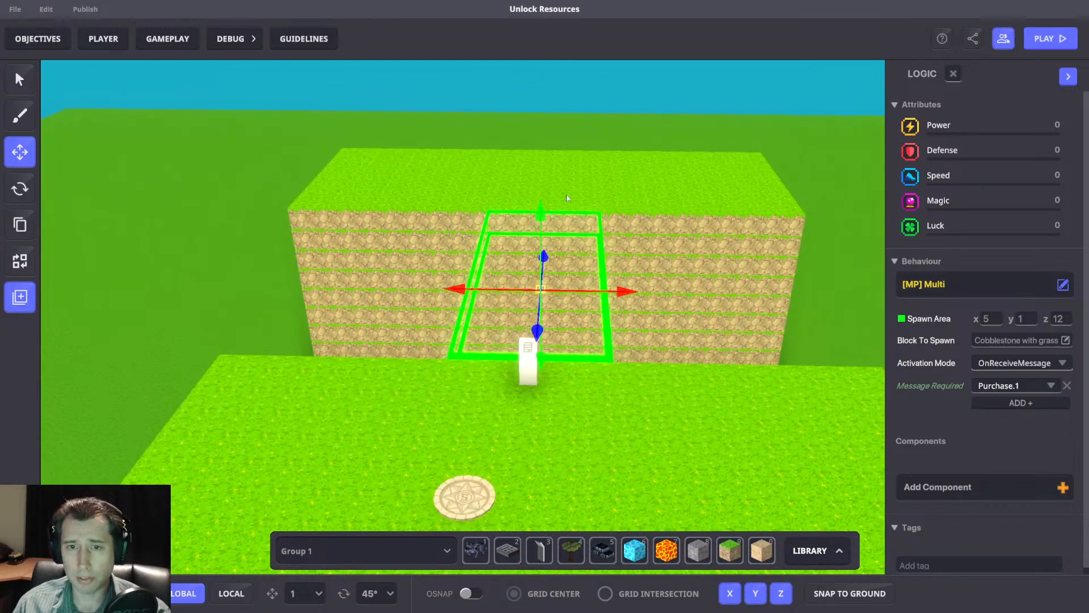
scroll(585, 147, "down", 2)
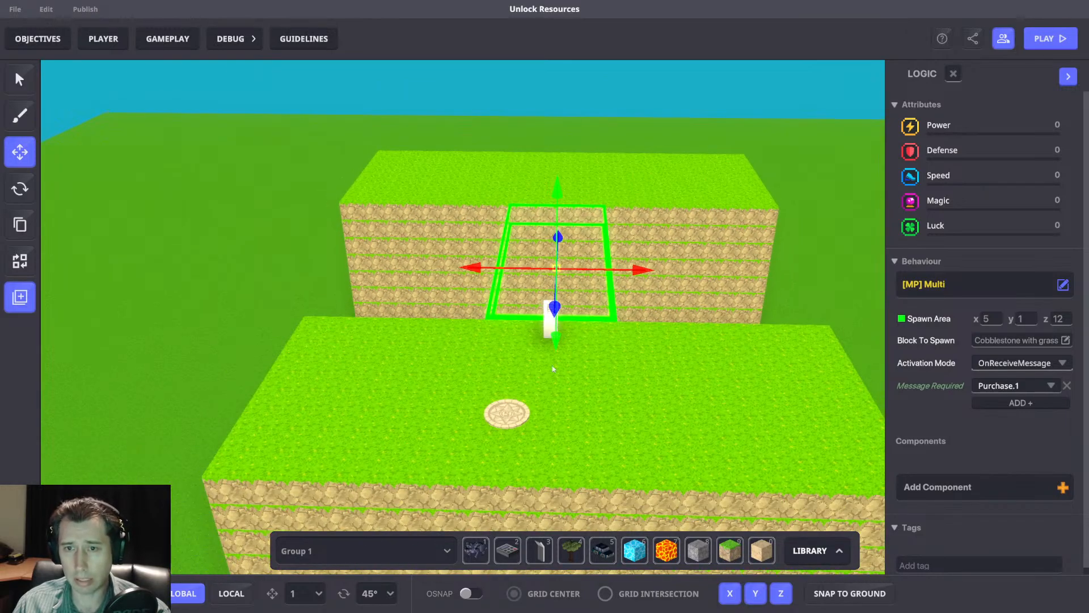
middle_click_drag(652, 198, 640, 202)
right_click_drag(640, 203, 624, 175)
left_click(624, 175)
Shift the Avatar's Spawner sideways until it lines up with the info panel.
scroll(533, 340, "up", 2)
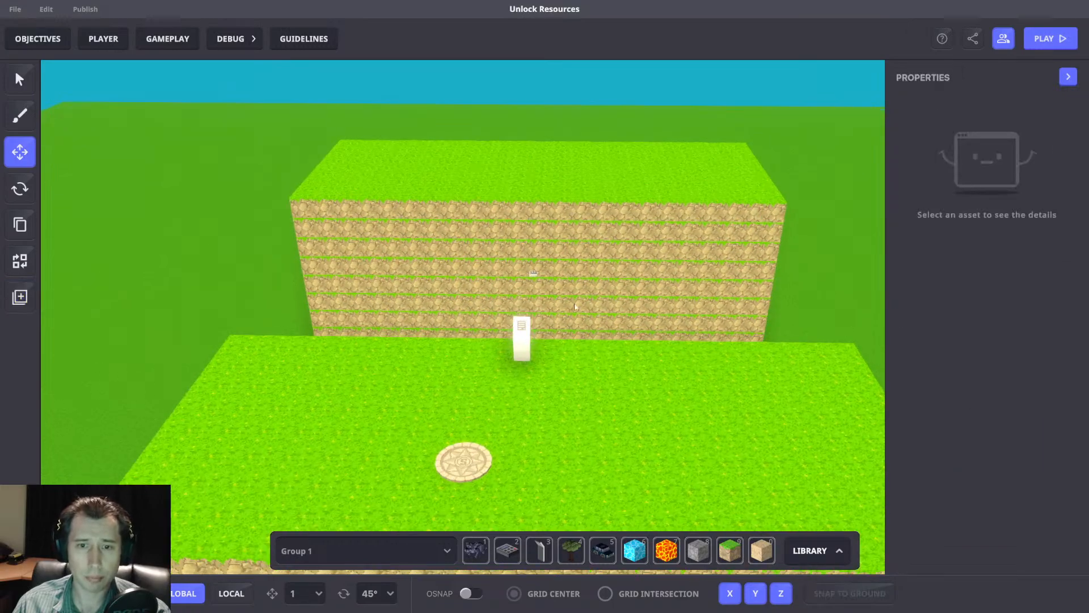
left_click(487, 469)
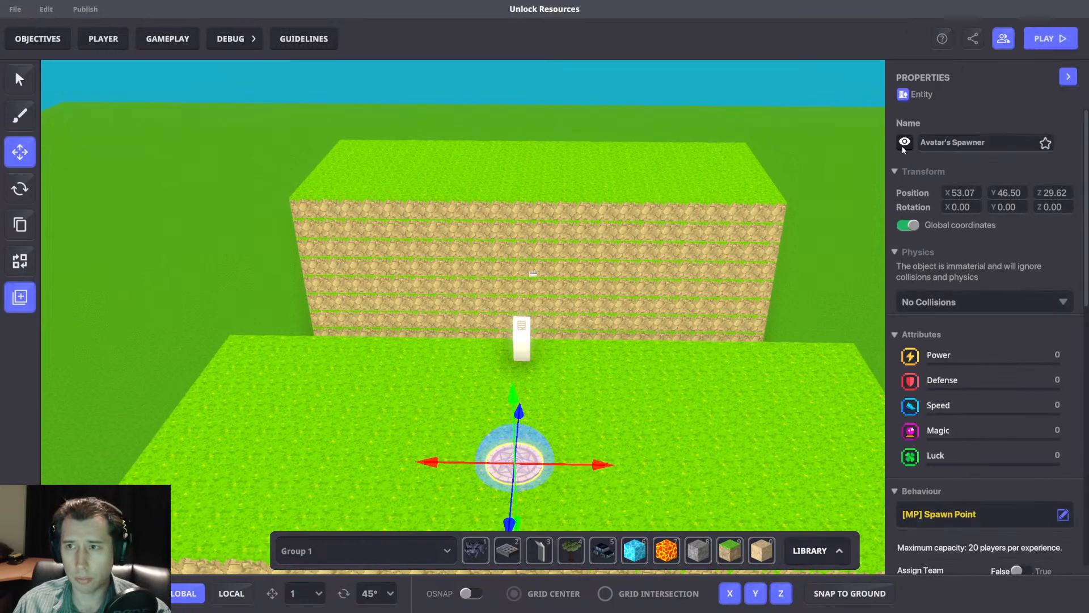
right_click_drag(737, 342, 693, 329)
Add the [MP] Indicator component to the Museum Info Panel.
left_click(516, 343)
scroll(917, 386, "down", 5)
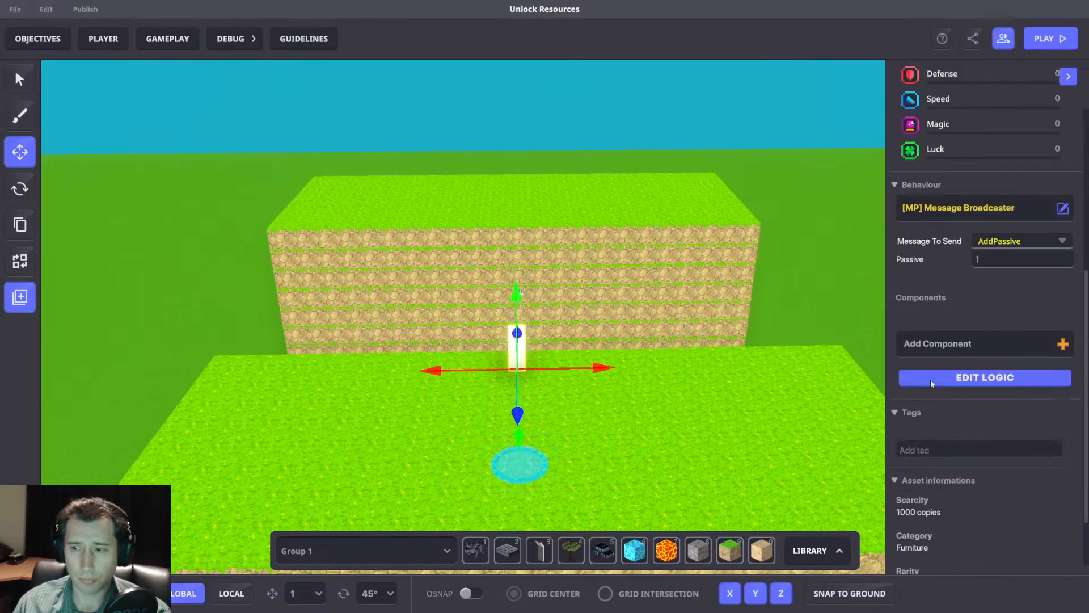
scroll(957, 473, "up", 3)
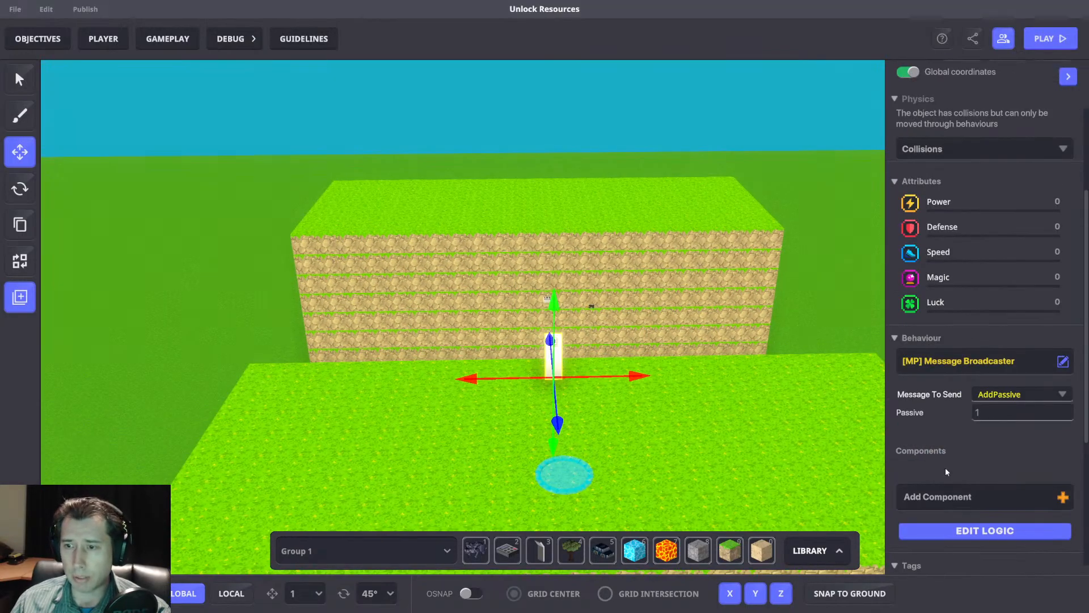
left_click(954, 489)
type("indic")
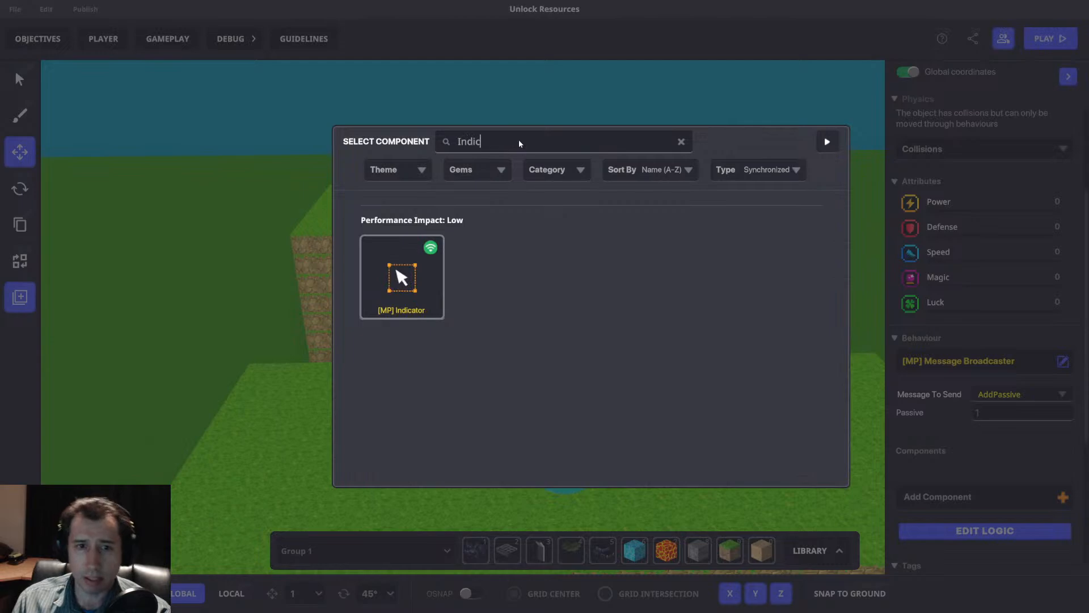
left_click(396, 275)
scroll(1016, 386, "down", 6)
scroll(993, 340, "up", 5)
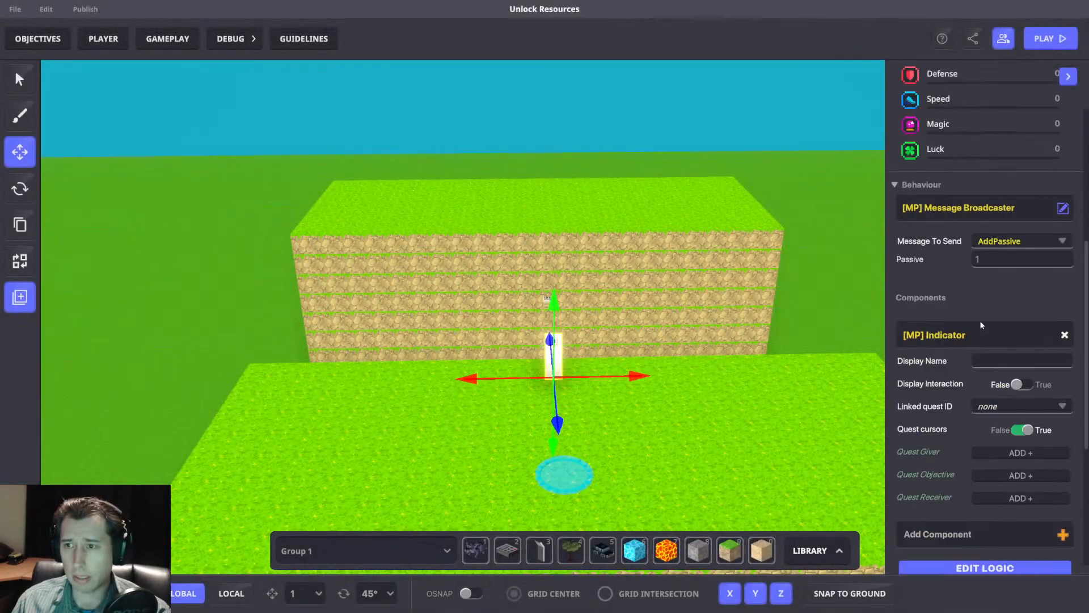
In the info panel's logic, set the Indicator's display name to "BUY = 10 GOLD" and its visibility distance to 20.
scroll(980, 284, "down", 3)
left_click(937, 466)
scroll(964, 363, "down", 5)
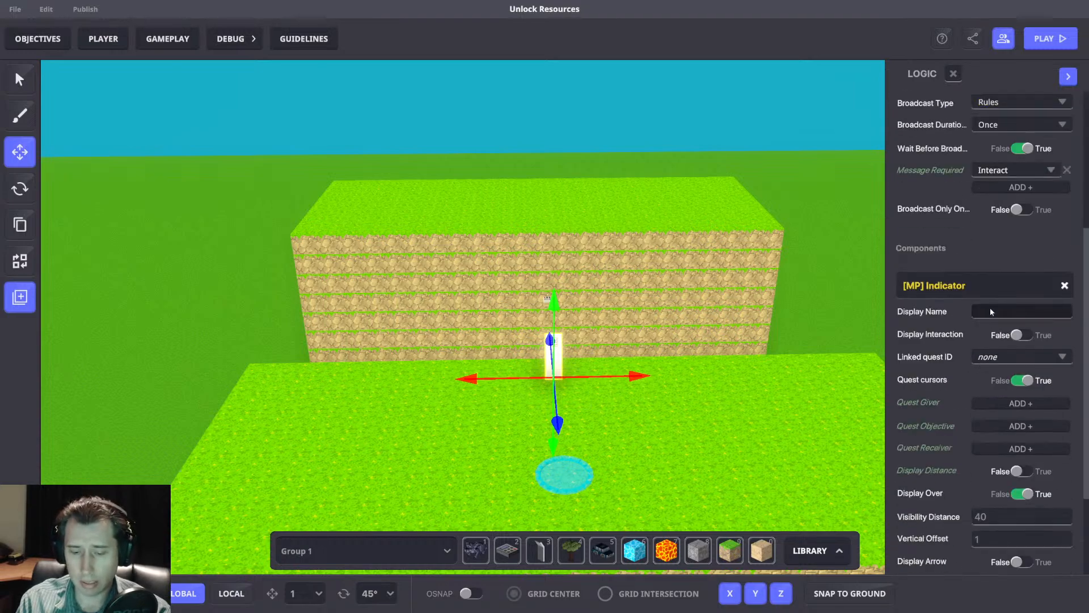
left_click(991, 311)
type("BU")
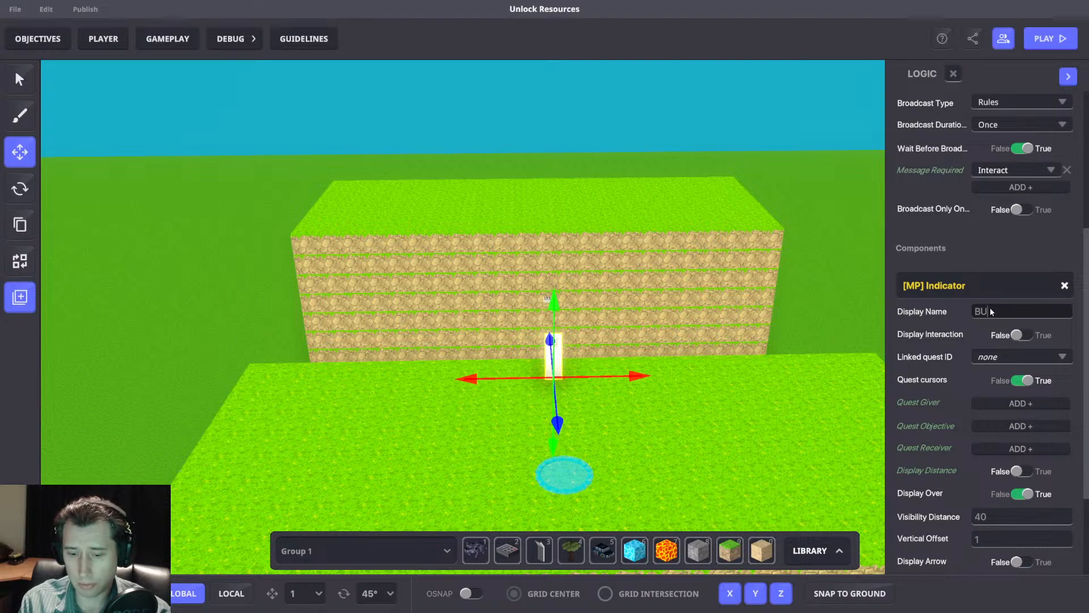
type("Y = 10 GOLD")
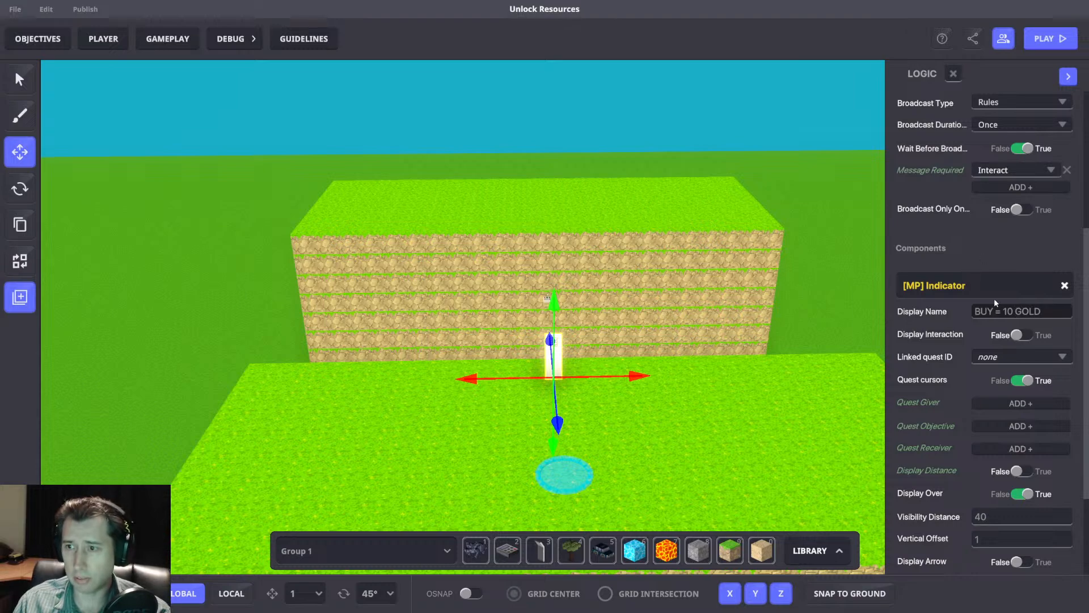
left_click(985, 312)
left_click(999, 518)
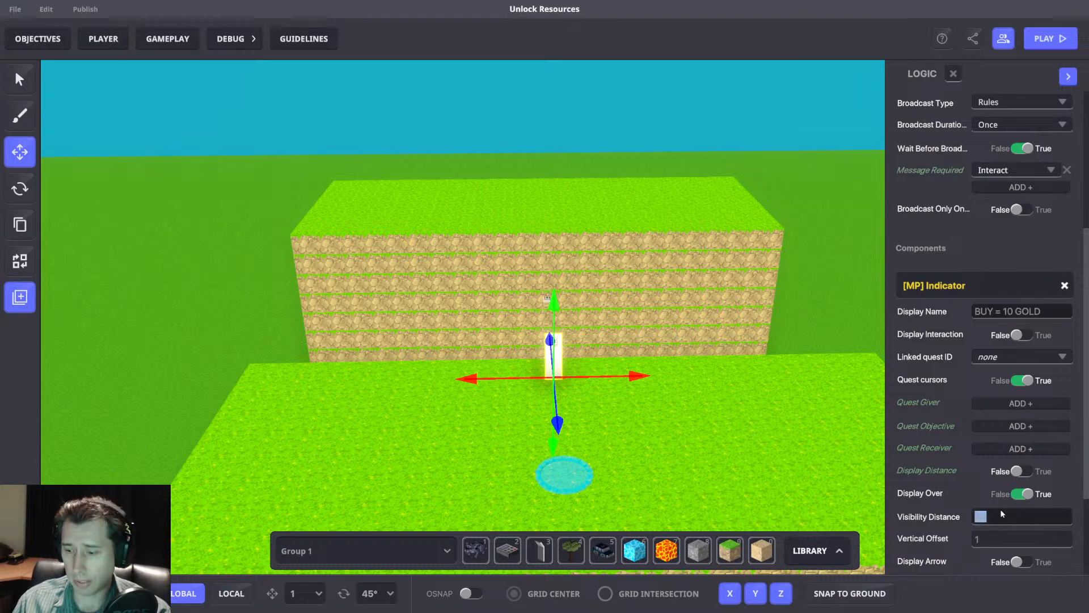
type("20")
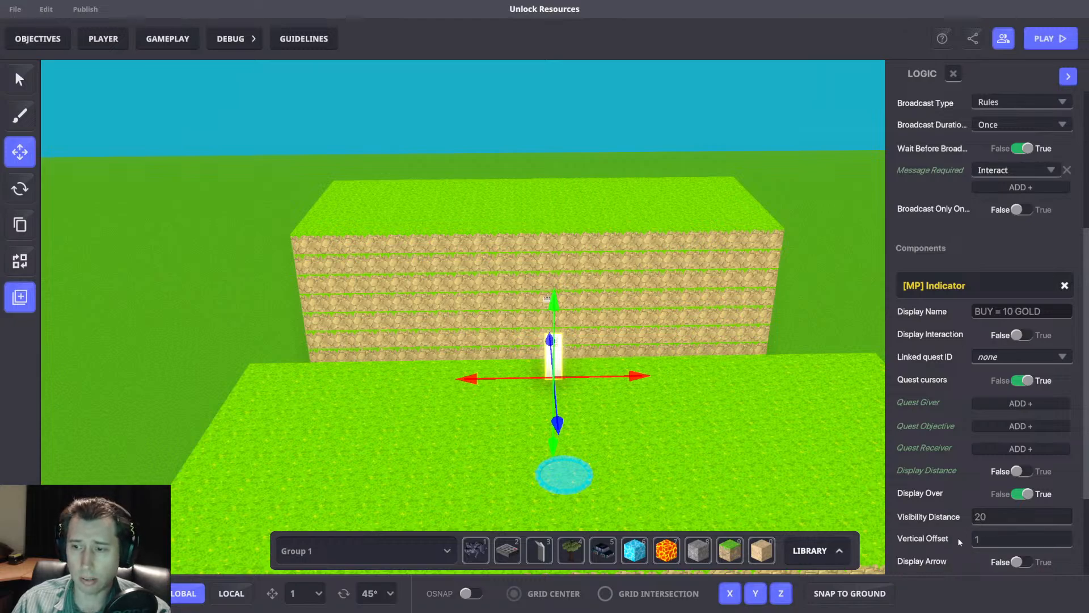
middle_click_drag(588, 298, 615, 314)
scroll(987, 488, "down", 3)
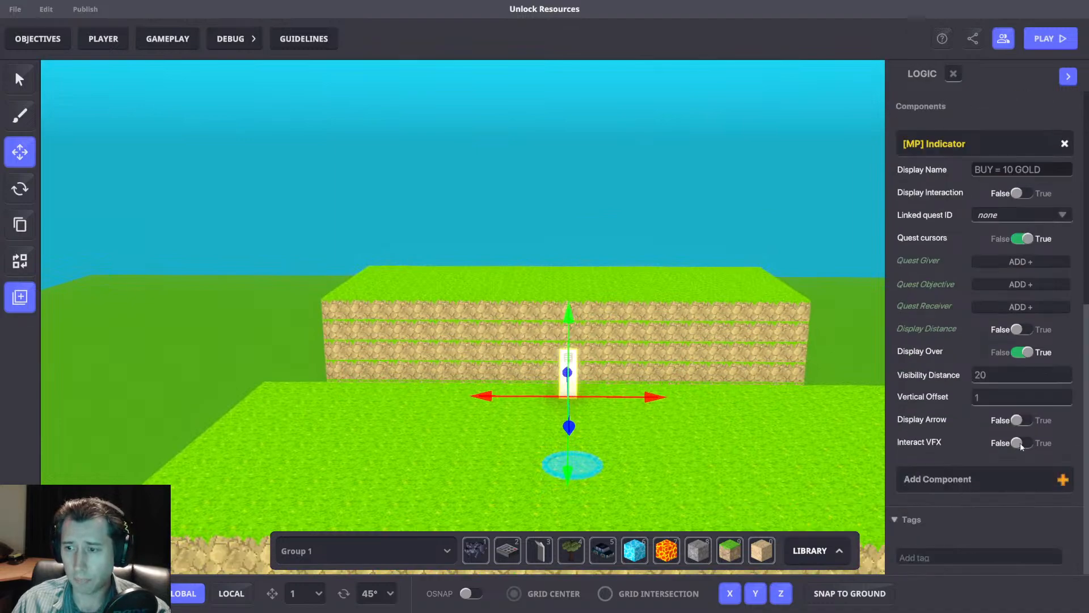
left_click(1021, 354)
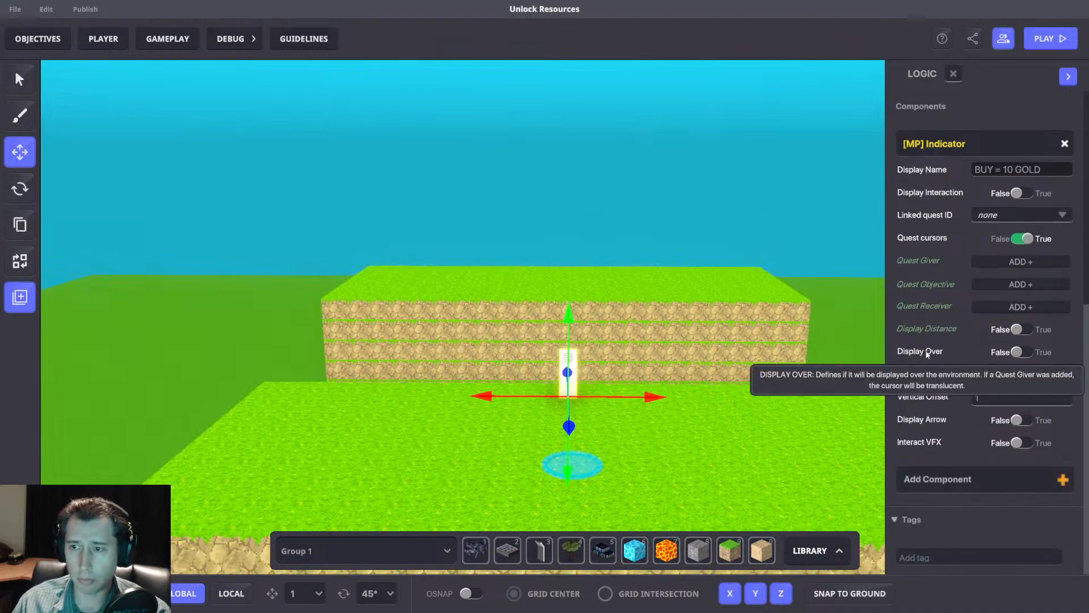
left_click(1020, 352)
right_click_drag(724, 371, 717, 402)
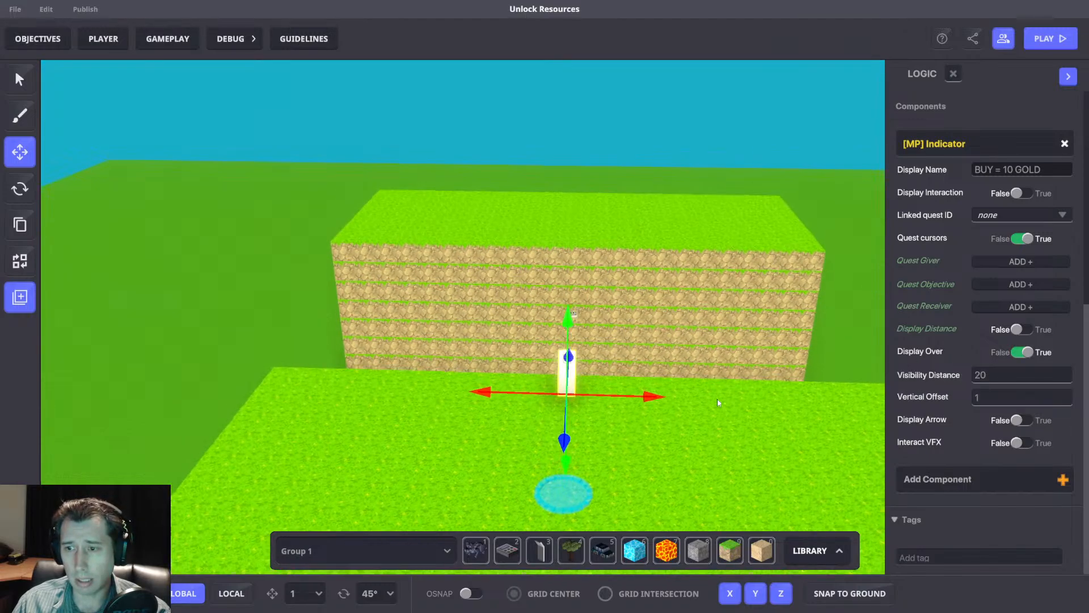
right_click_drag(776, 358, 775, 363)
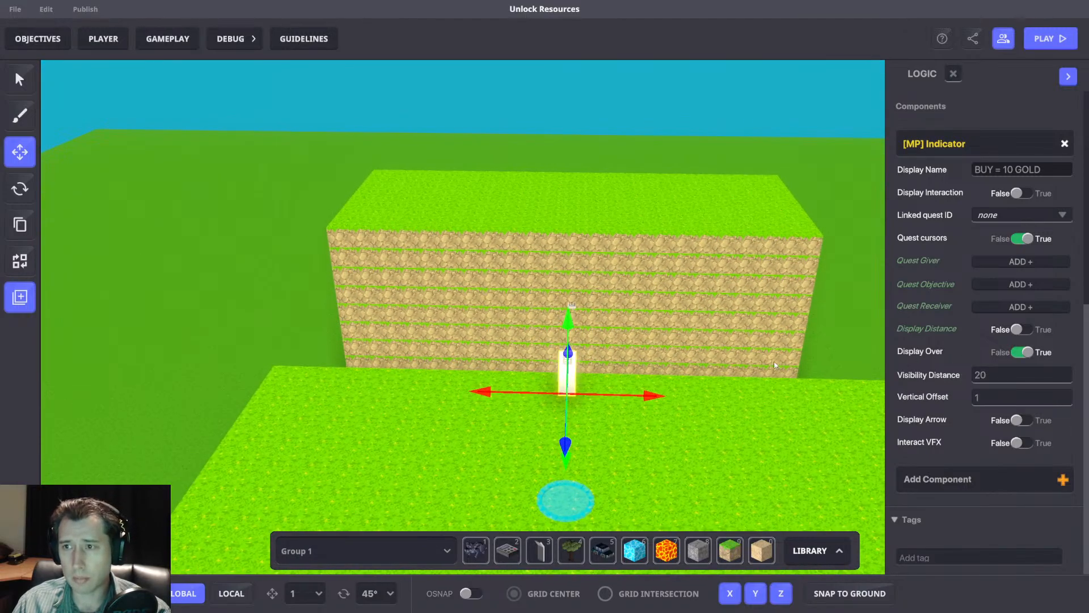
Playtest the experience and walk up to the info panel to check its Indicator label, then return to the editor.
key("ctrl+p")
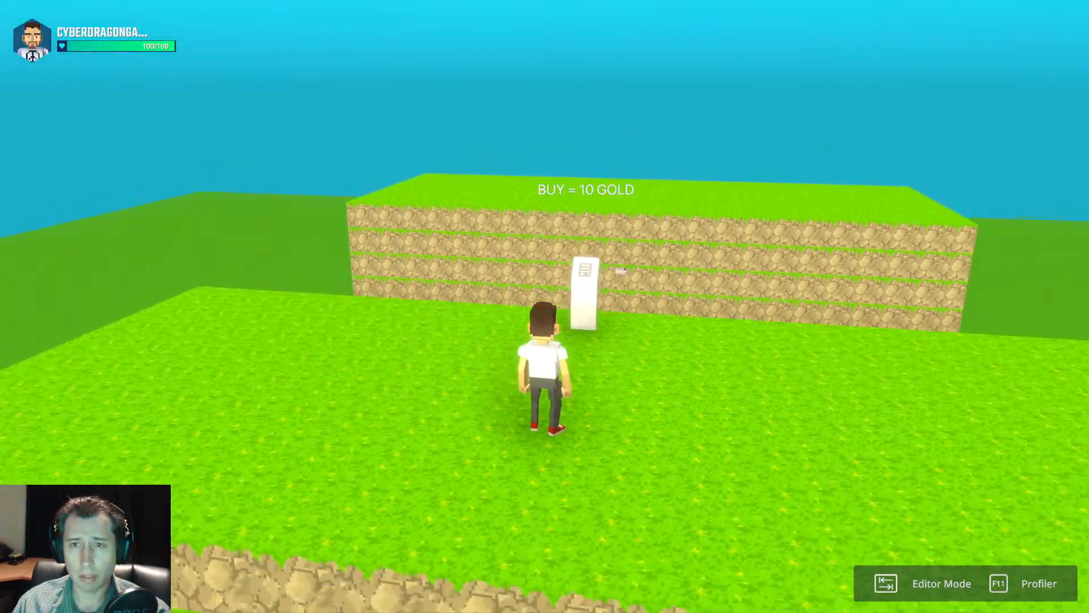
key("w")
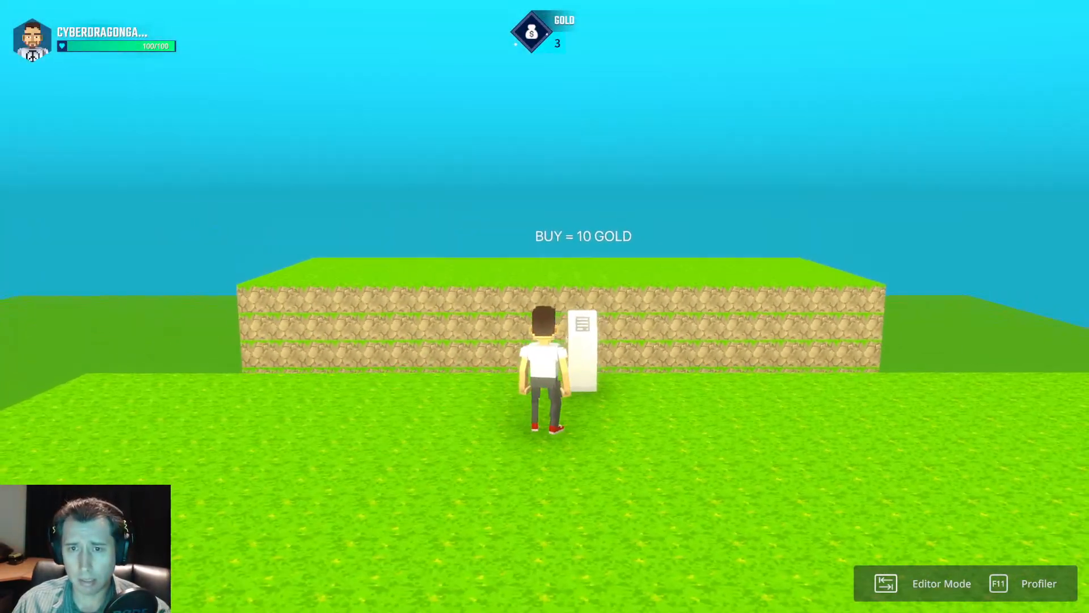
key("d")
key("s")
key("w")
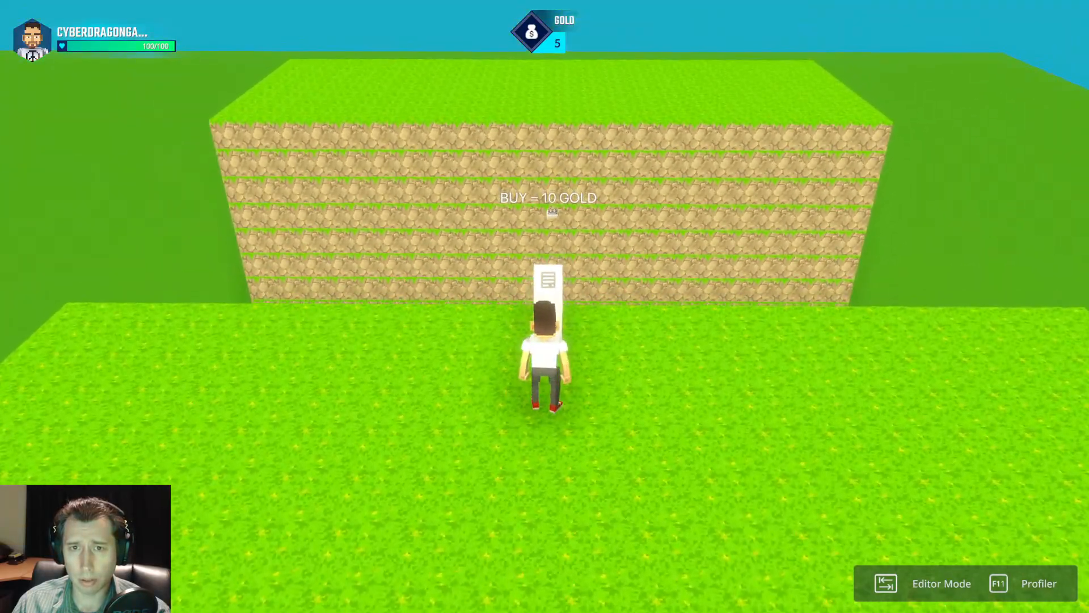
key("Tab")
Prefix the info panel Indicator's display name with "<b><size=50>" so the label is bold and larger.
scroll(960, 396, "down", 3)
type("<b>")
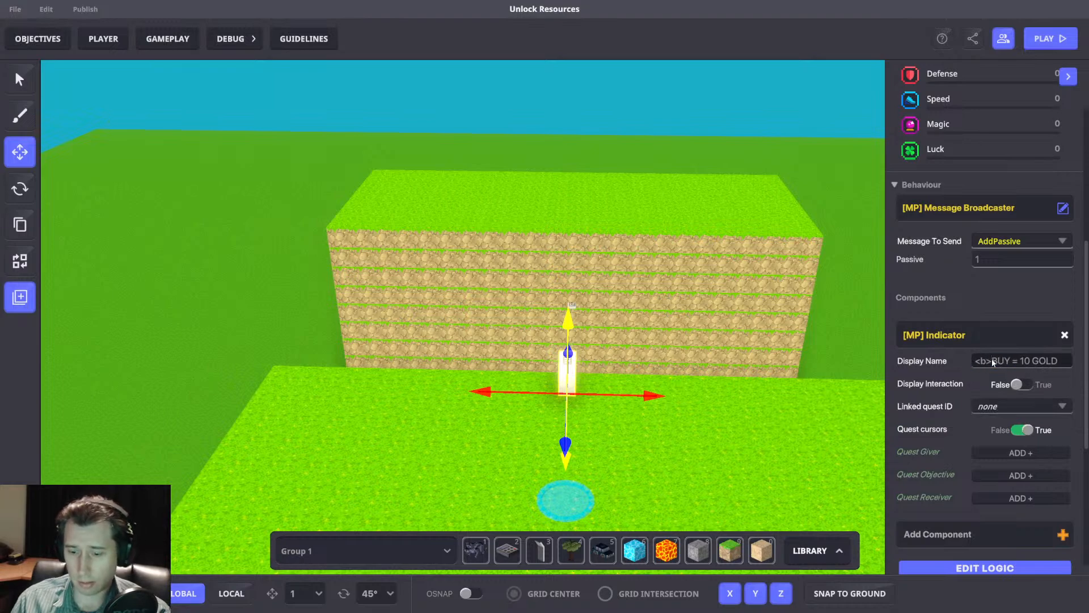
type("<size")
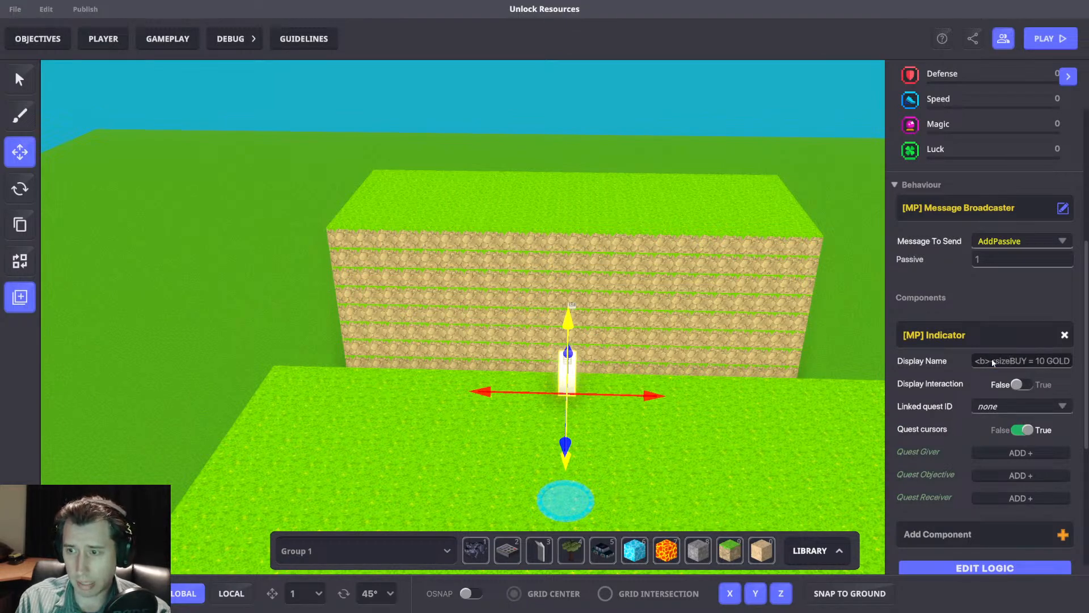
type("=50>")
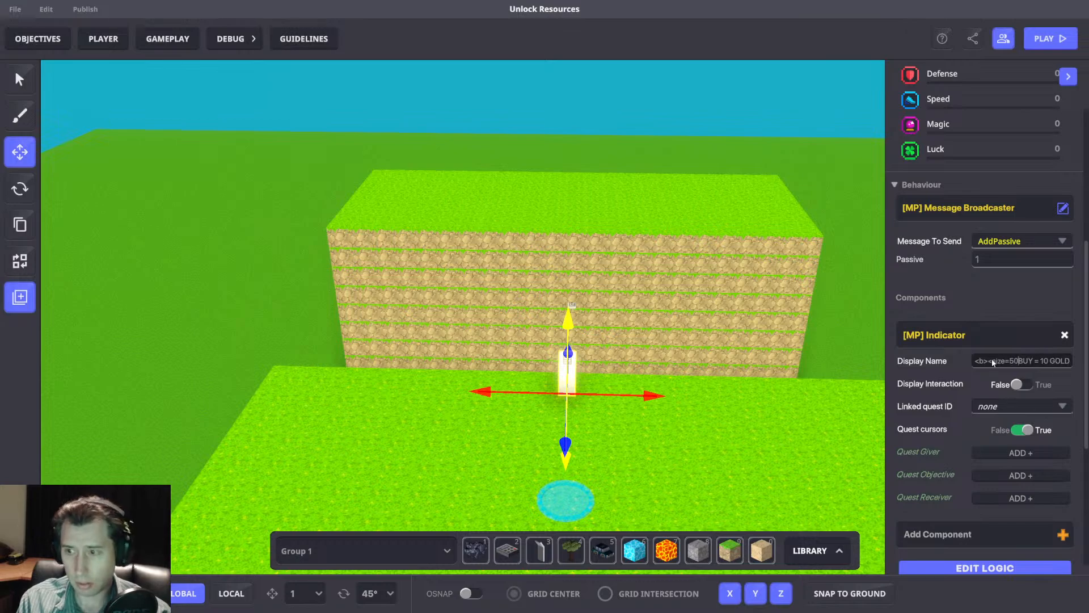
left_click(785, 379)
Playtest the experience to check the bold, enlarged label above the info panel.
key("ctrl+p")
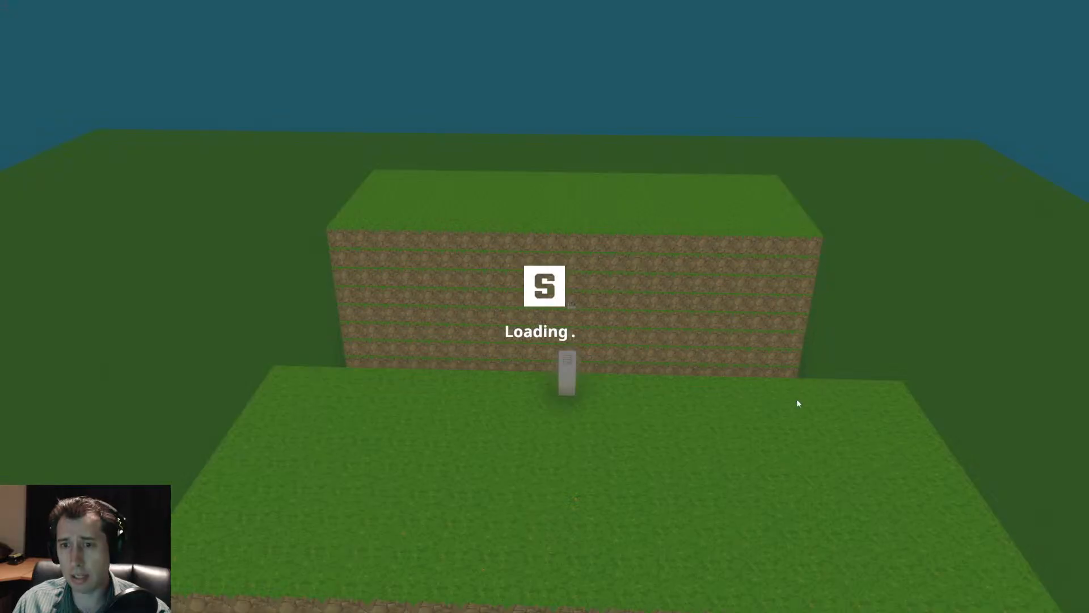
key("w")
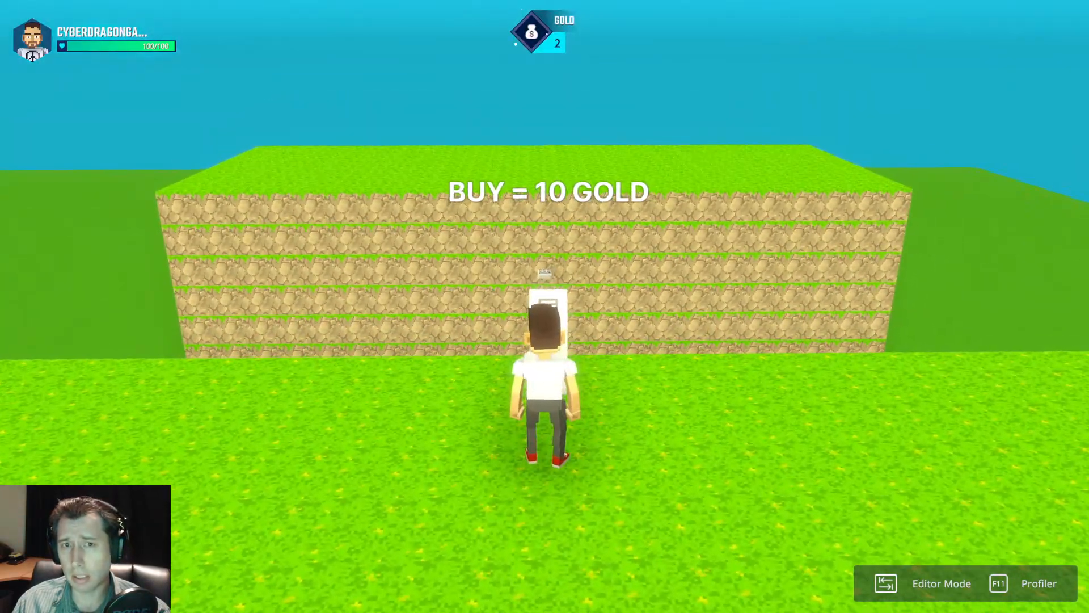
key("Tab")
Insert "<color=blue>" after the size tag in the info panel Indicator's display name.
left_click(573, 371)
scroll(1028, 408, "down", 5)
left_click(1023, 366)
key("Left")
key("Right")
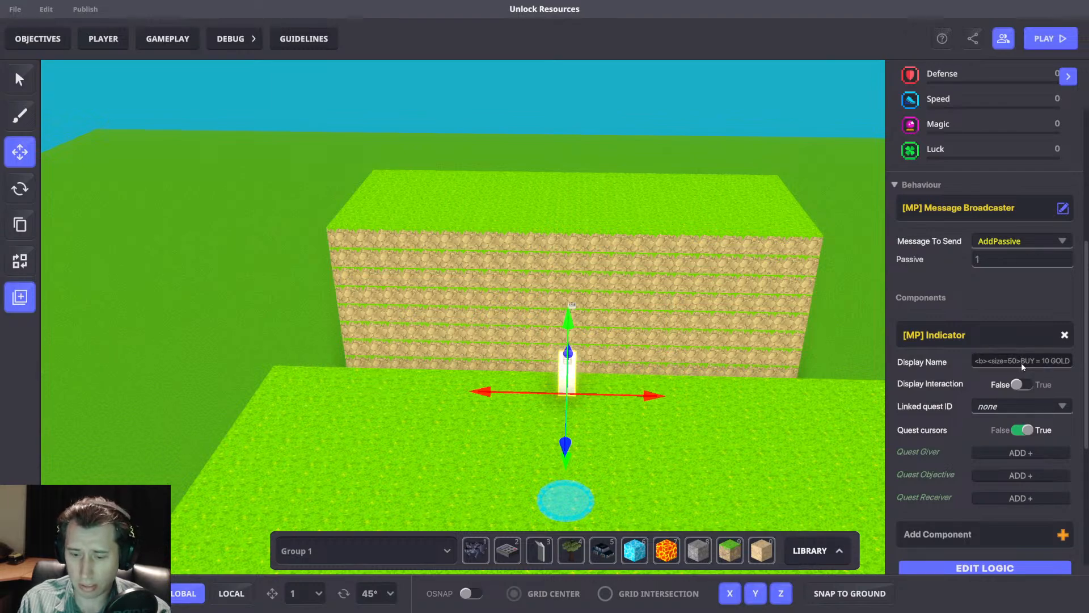
type("<color=")
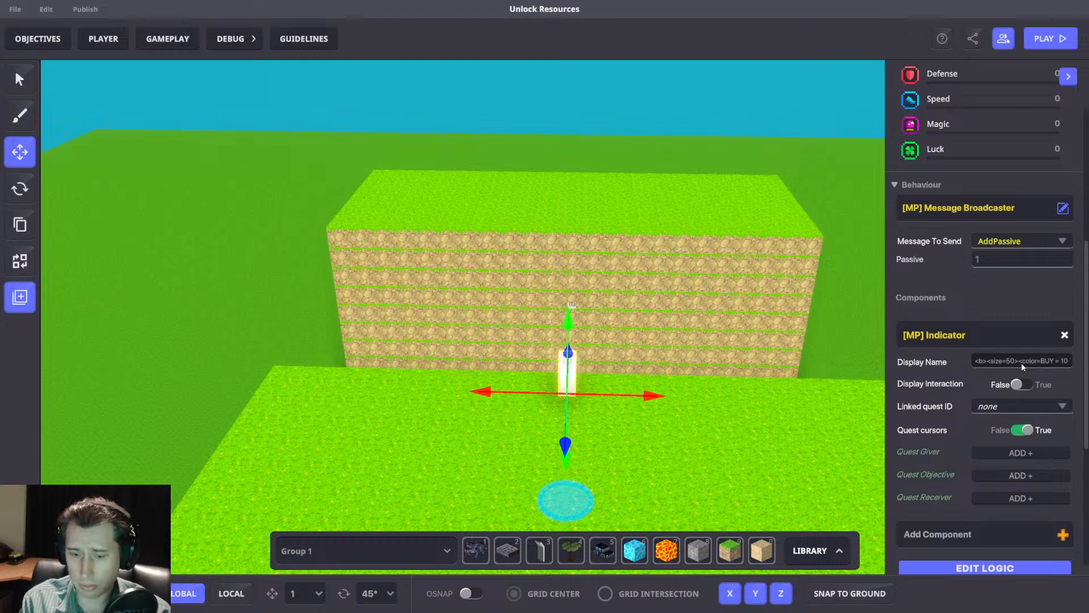
type("blue>")
Playtest the experience to check the blue label from in front of the info panel, then return to the editor.
key("ctrl+p")
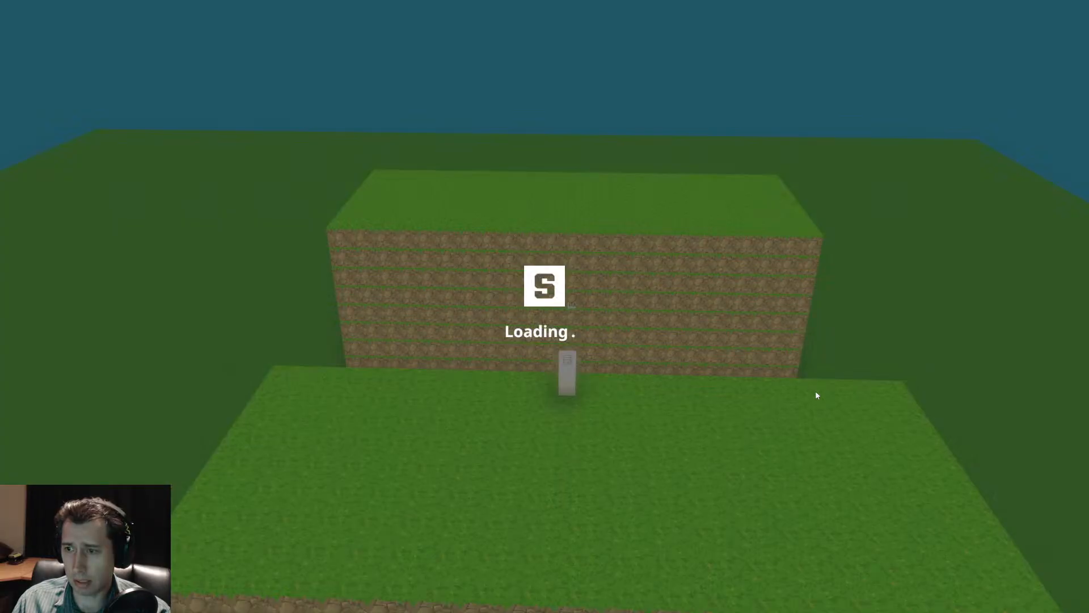
key("a")
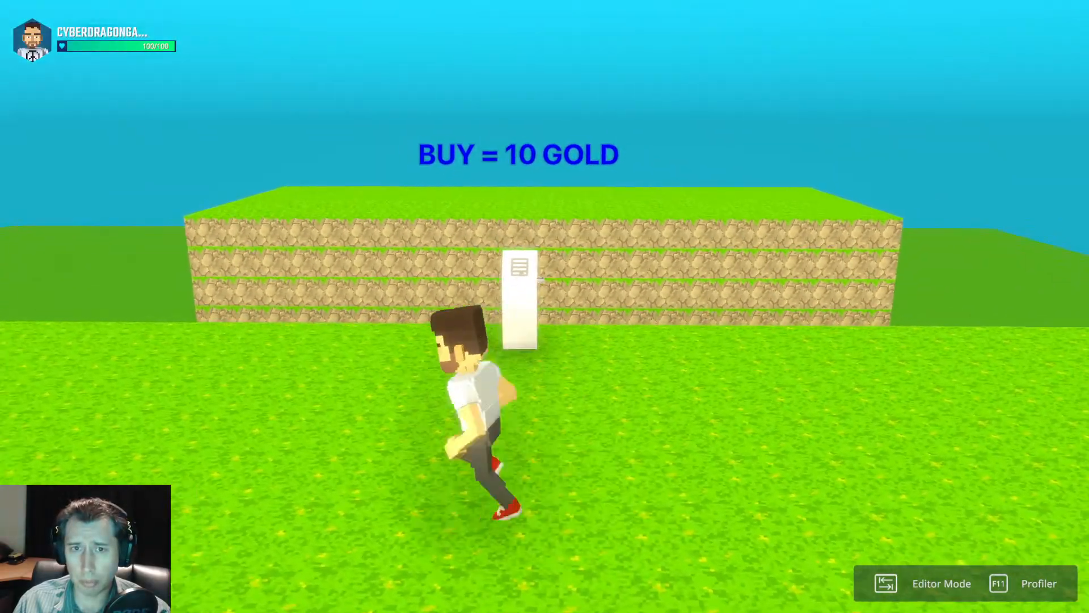
key("w")
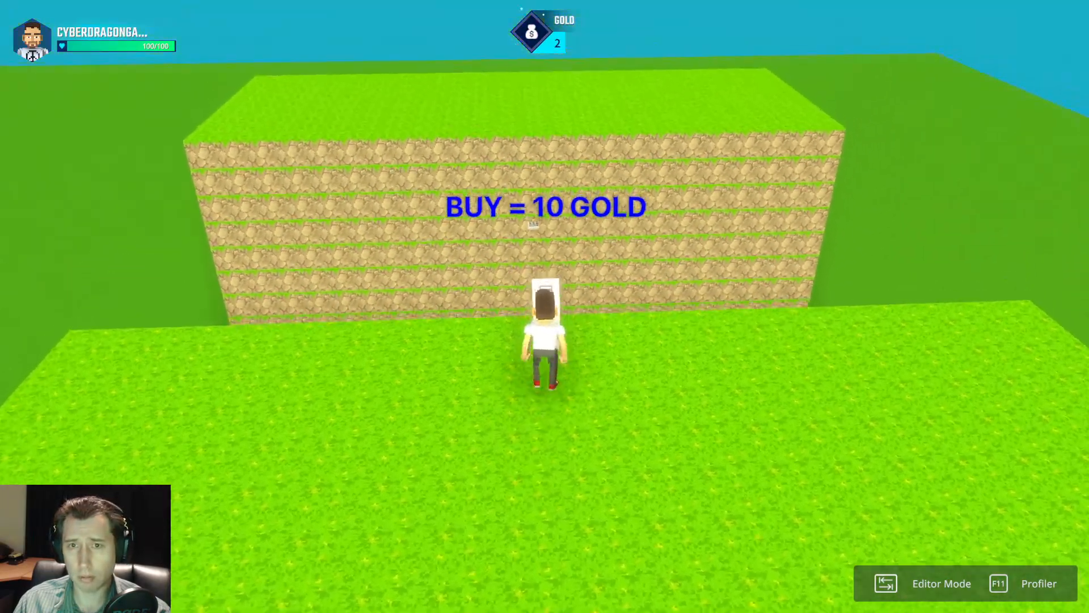
key("ctrl+p")
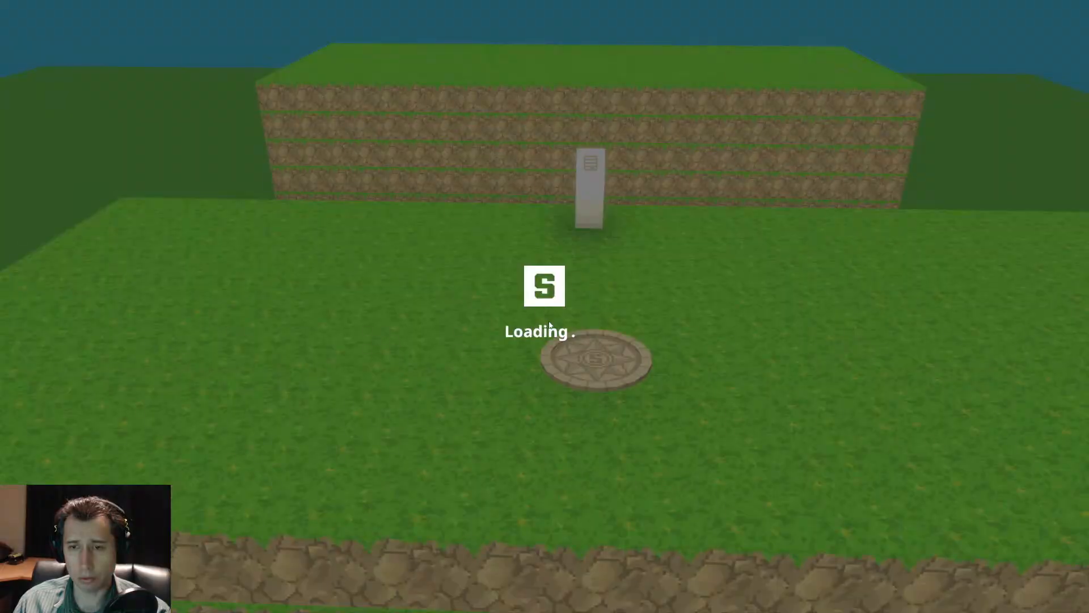
Select the info panel and open its full logic settings at the Message Broadcaster.
left_click(568, 382)
scroll(1023, 485, "down", 6)
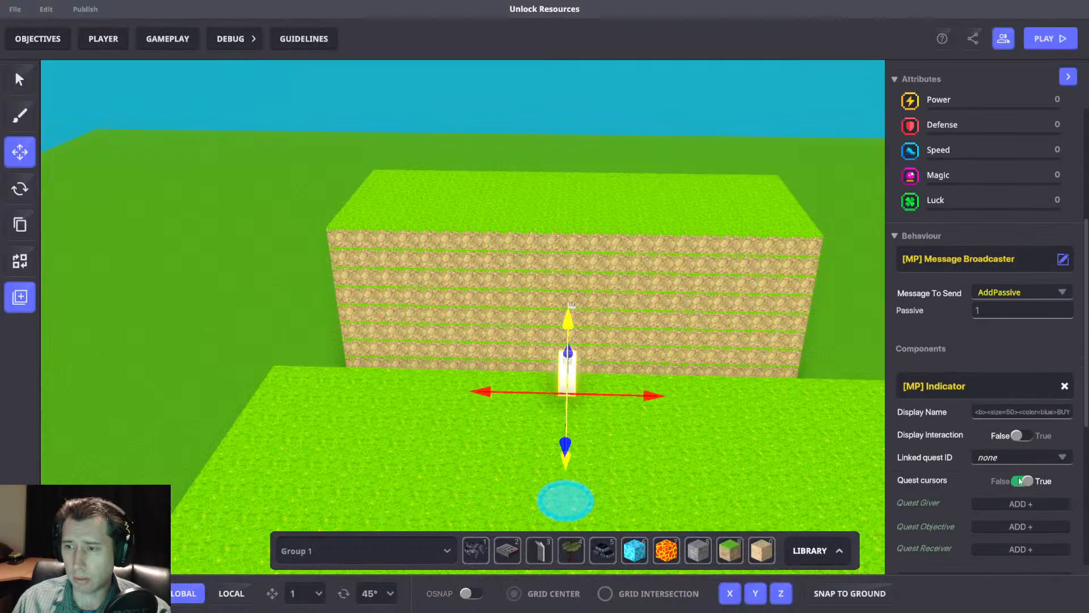
left_click(1003, 415)
scroll(976, 363, "down", 2)
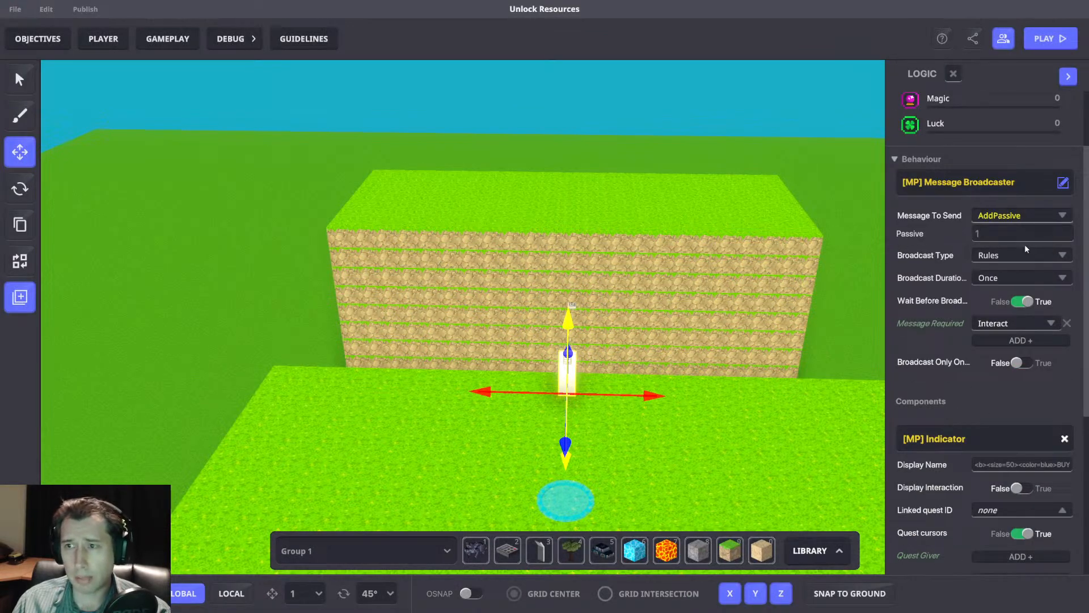
left_click(997, 218)
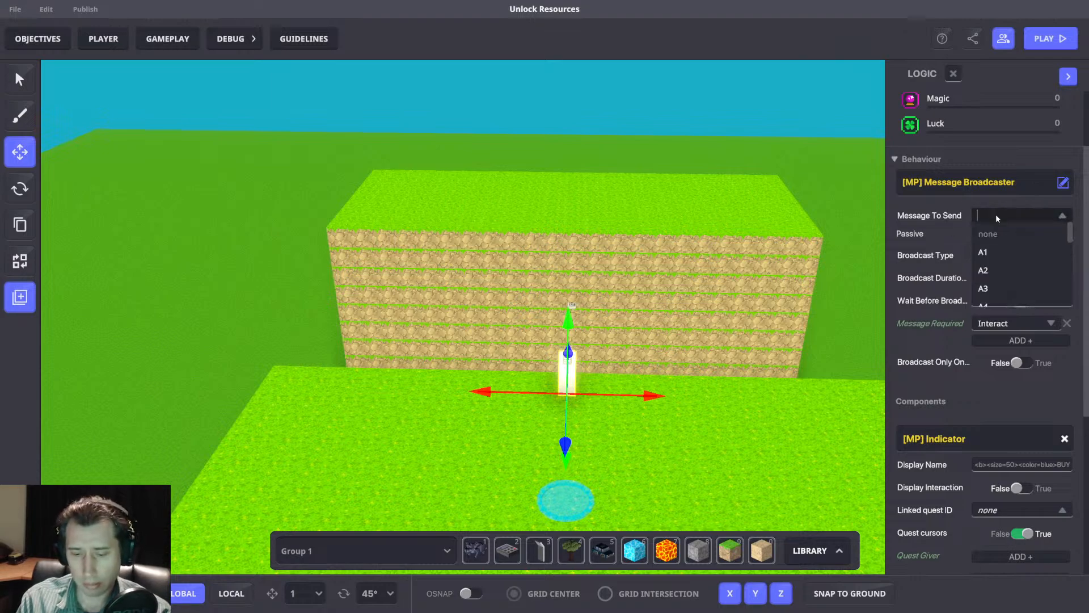
type("Purchase.")
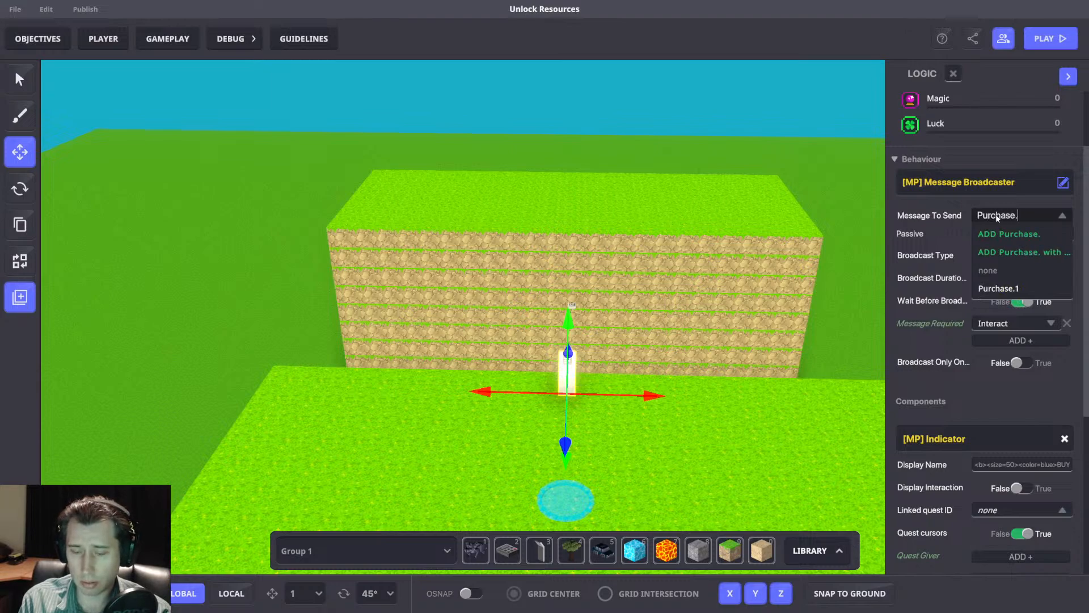
type("Area.1")
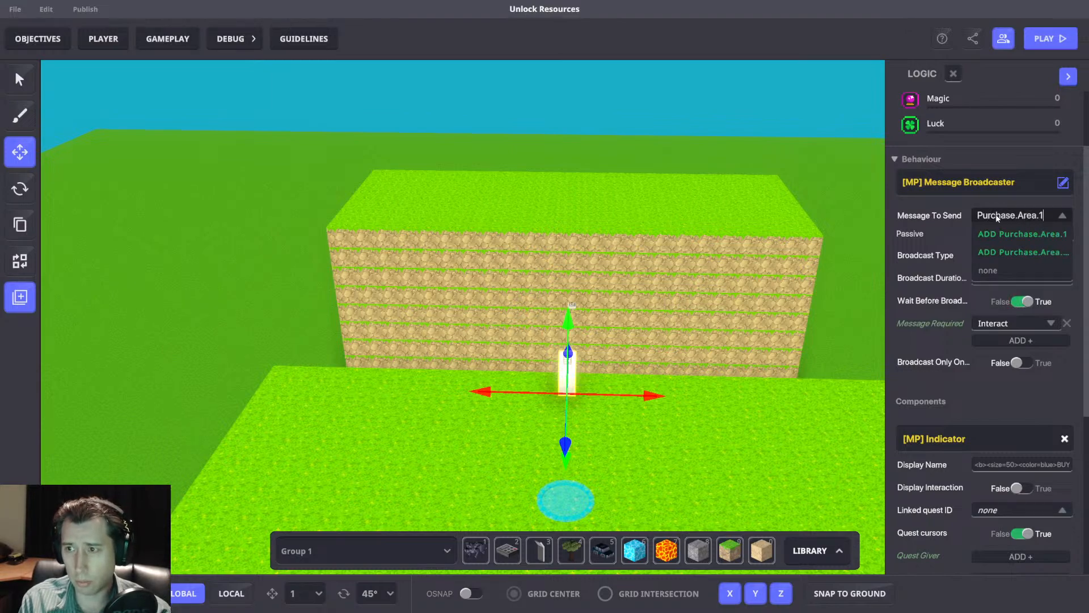
key("ctrl+a")
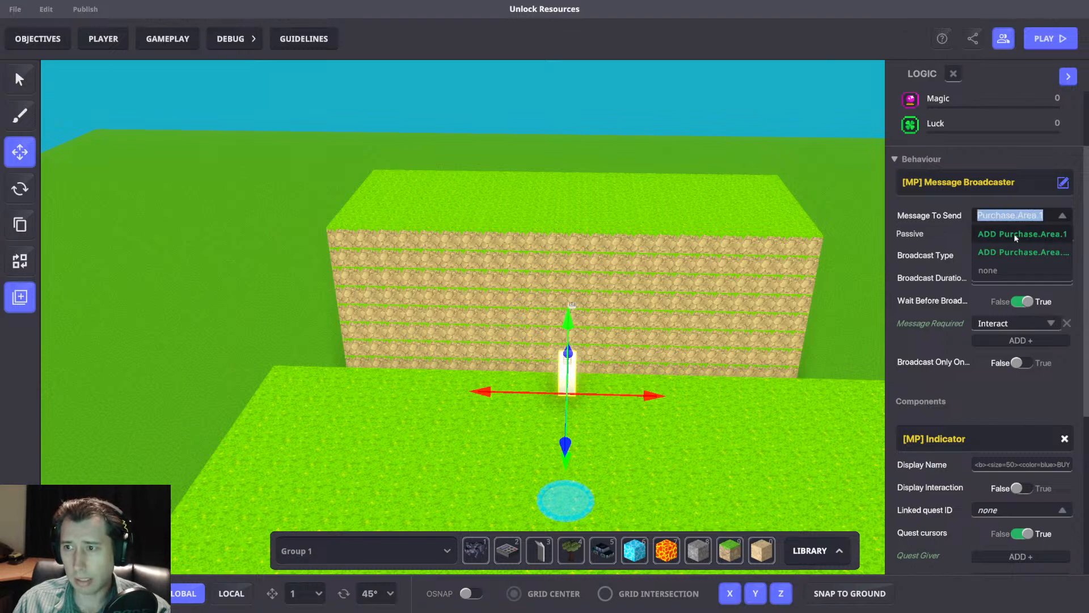
left_click(1015, 235)
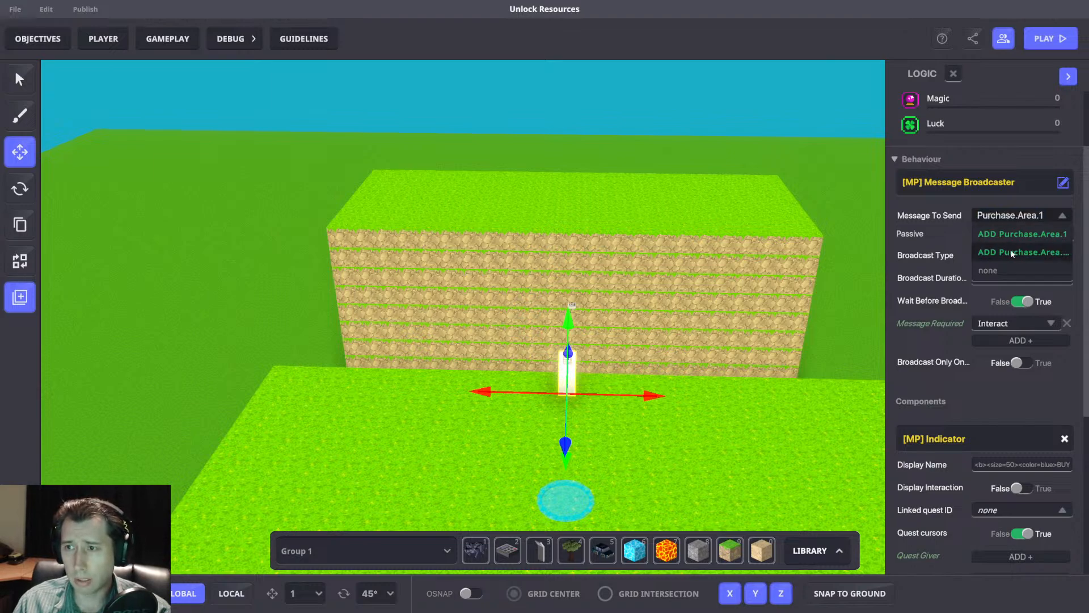
left_click(1012, 253)
left_click(610, 252)
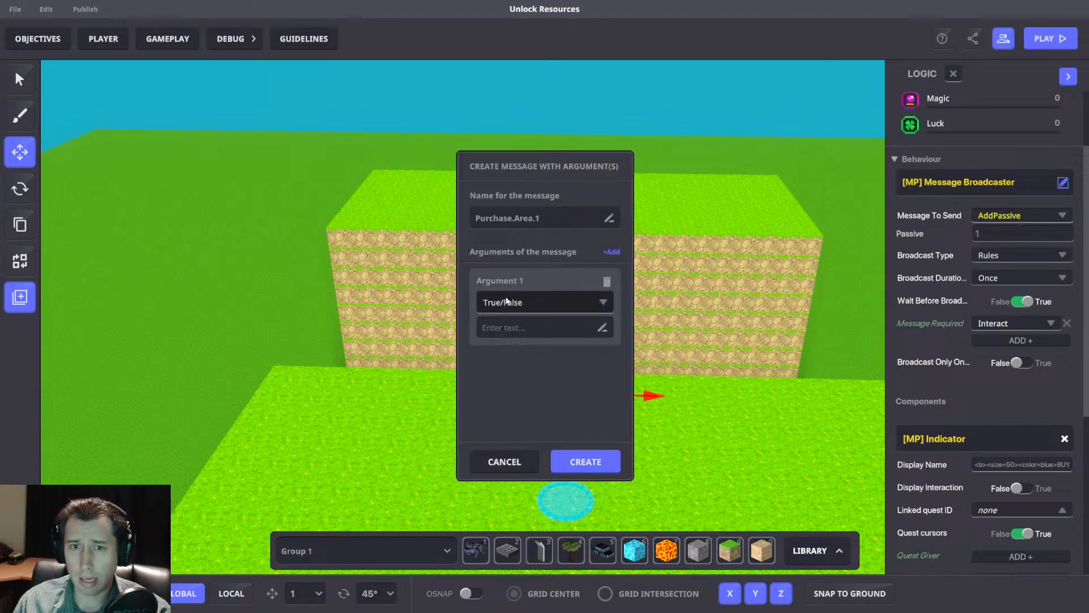
left_click(514, 302)
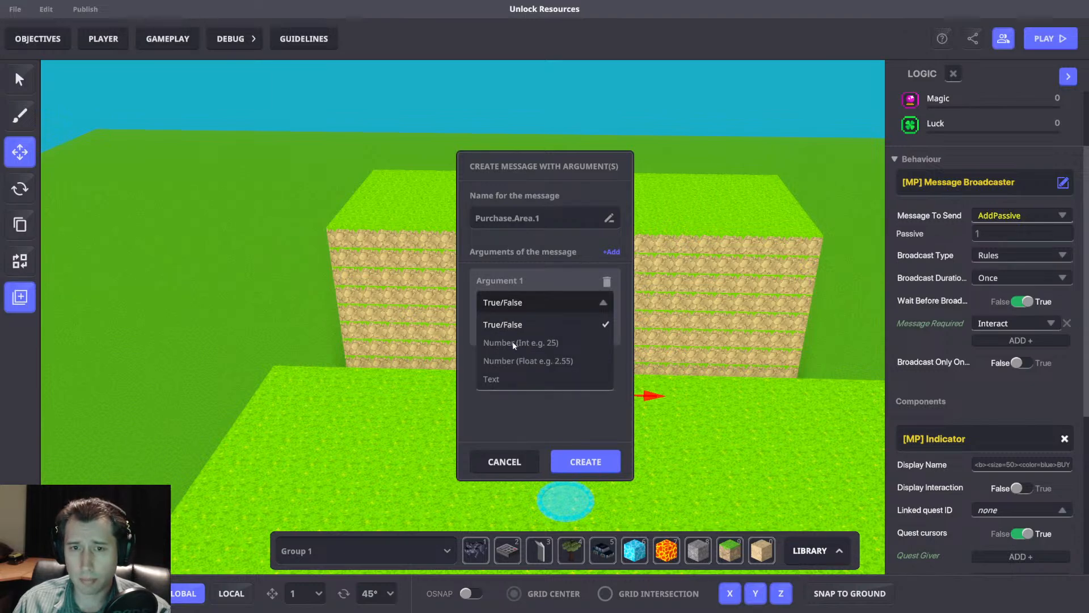
left_click(763, 363)
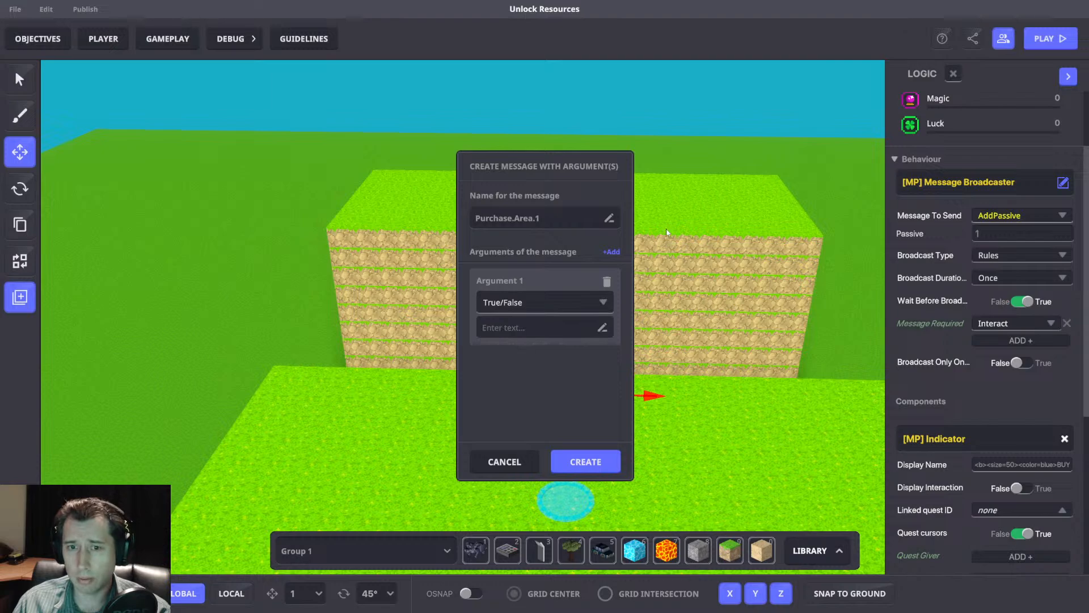
left_click(518, 467)
Create a "Purchase.Area" message with an integer argument named "Cost" as the info panel broadcaster's message to send.
left_click(1002, 217)
type("P")
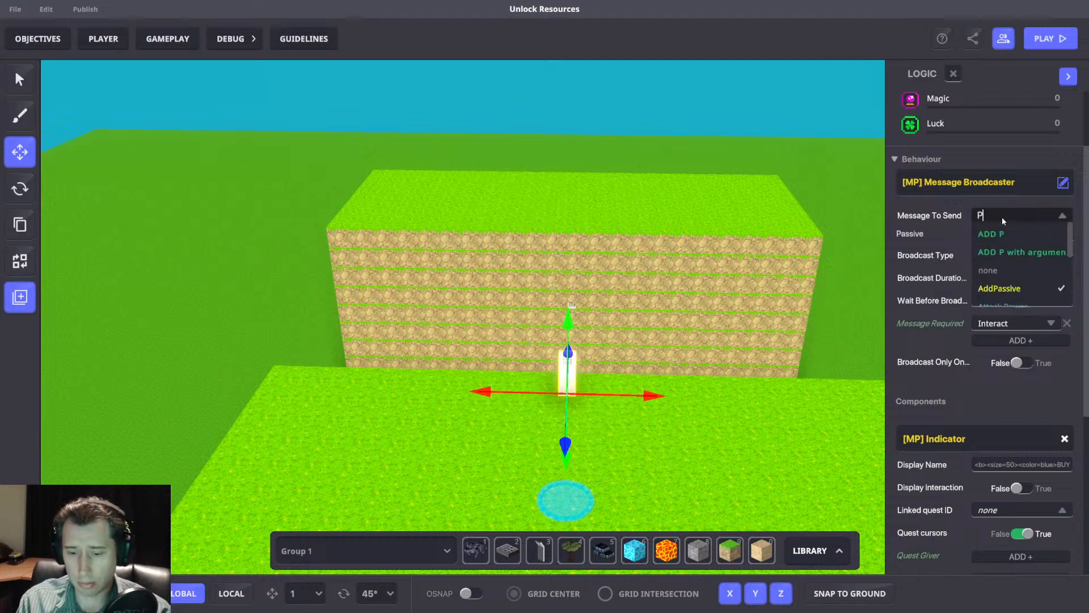
type("urchase.Area")
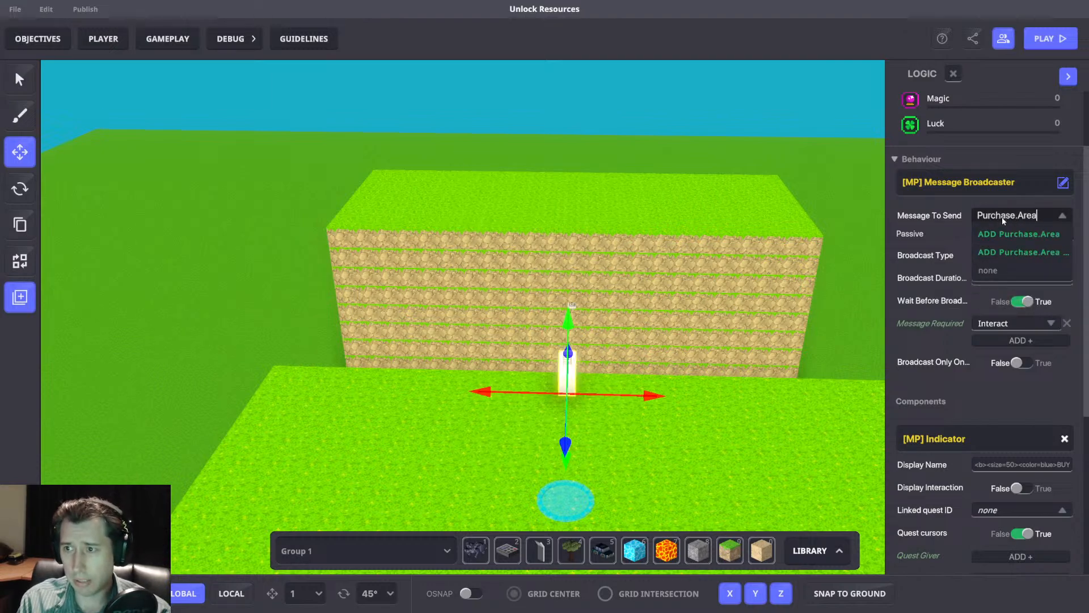
left_click(1014, 253)
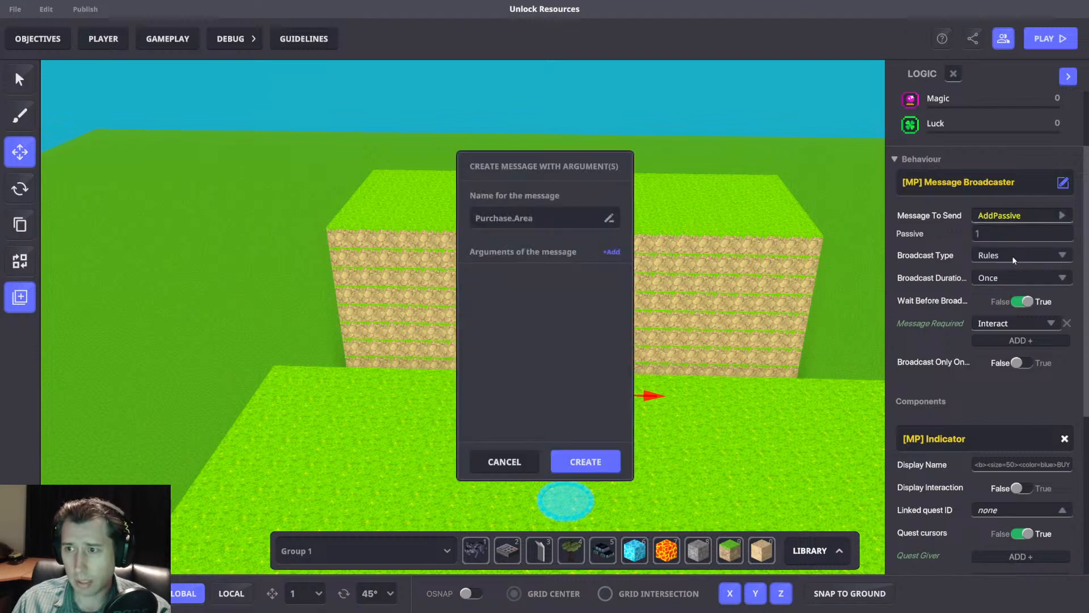
left_click(611, 251)
left_click(539, 302)
left_click(505, 344)
left_click(520, 334)
type("Cost")
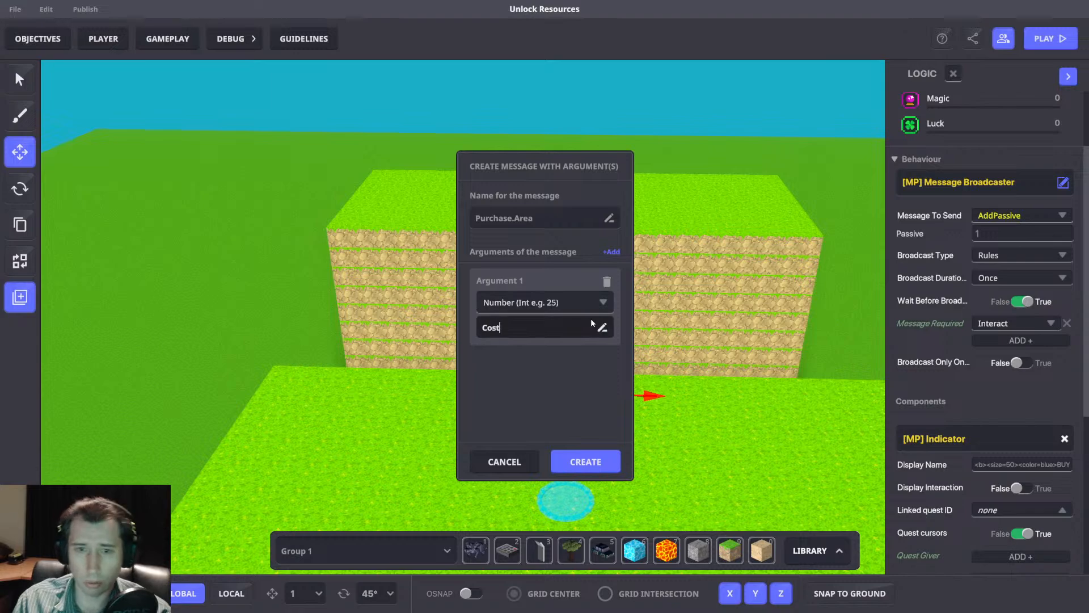
left_click(604, 464)
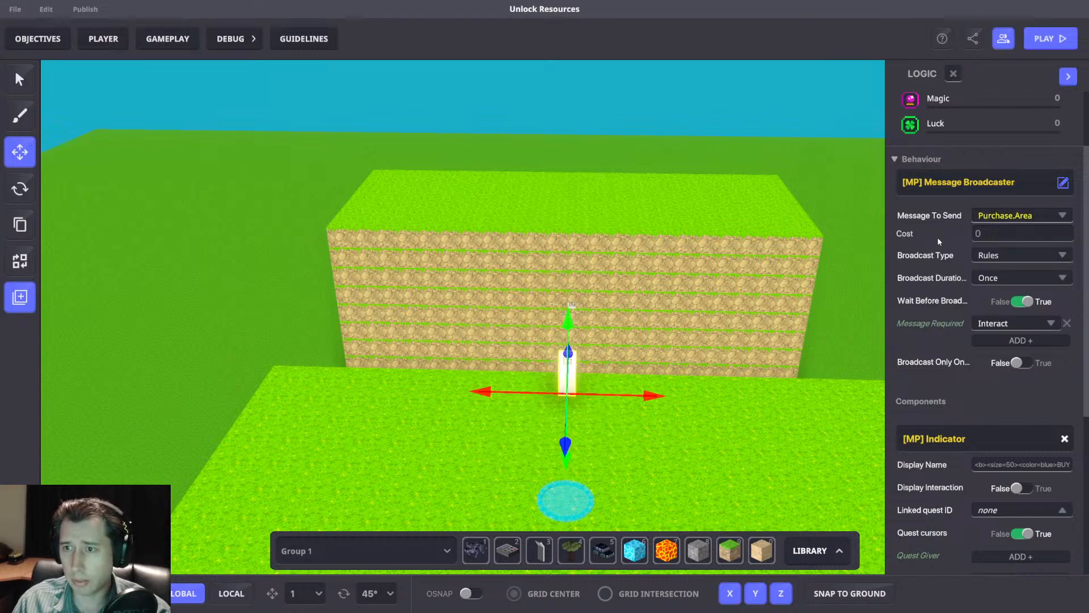
Set the Purchase.Area message's Cost to 10 and check the end of the Indicator's display name.
left_click(988, 236)
type("10")
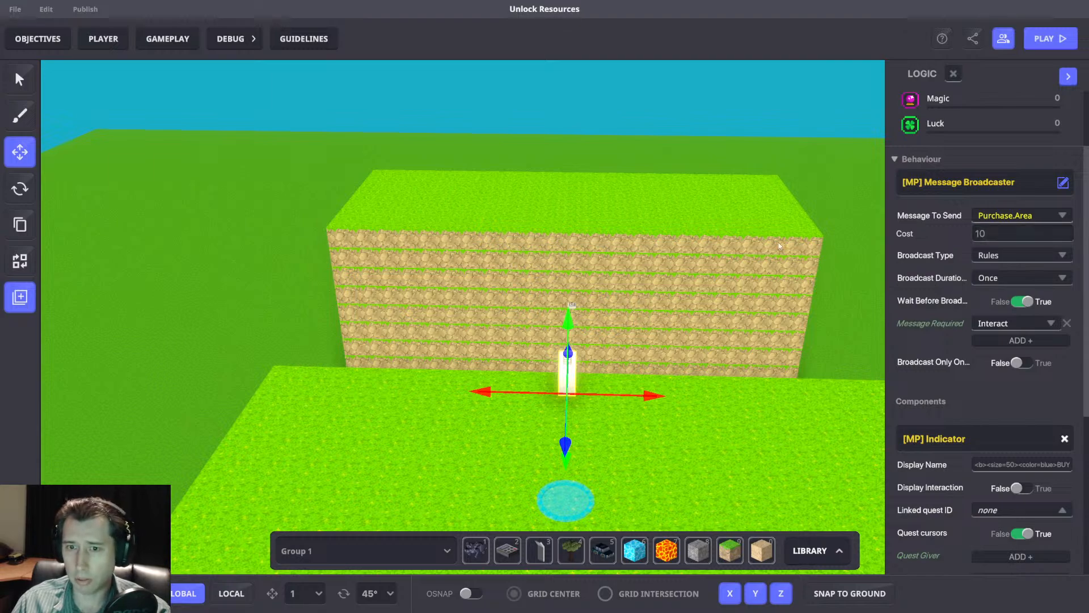
scroll(1021, 462, "down", 3)
left_click(1051, 367)
left_click(1051, 367)
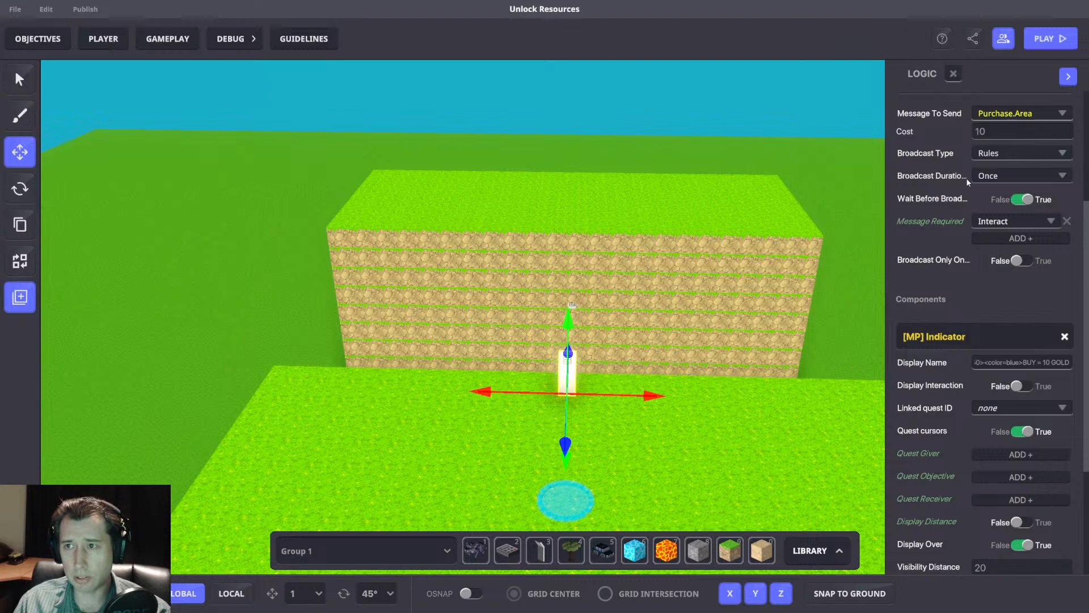
Leave the info panel's logic settings, clear the selection and save the experience.
mouse_move(785, 261)
middle_mouse_down()
mouse_move(759, 261)
mouse_move(772, 254)
middle_mouse_up()
left_click(660, 329)
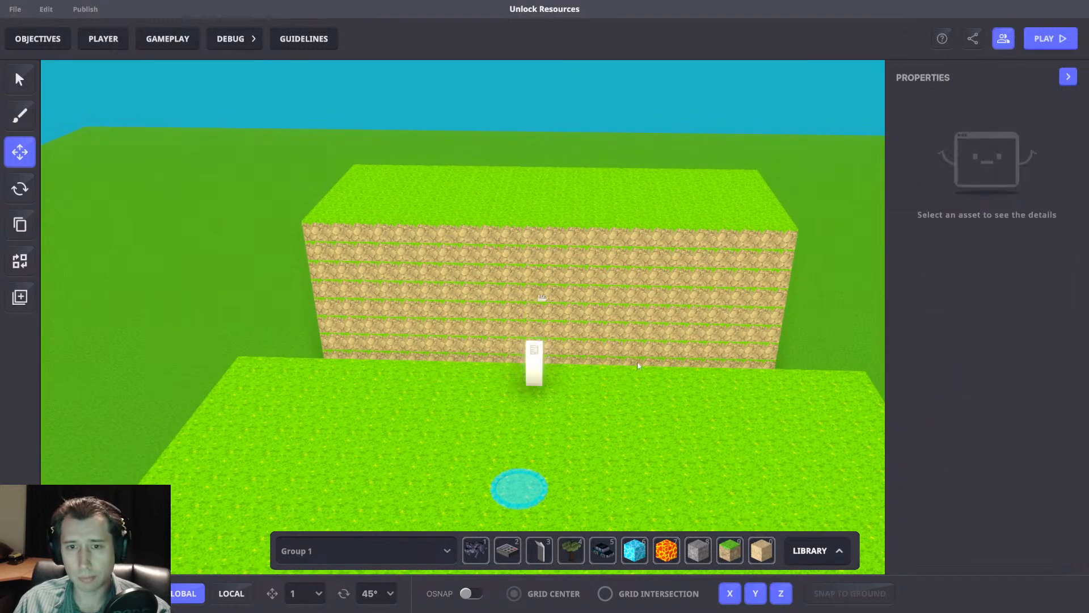
left_click(538, 370)
right_click_drag(588, 384, 620, 328)
left_click(570, 503)
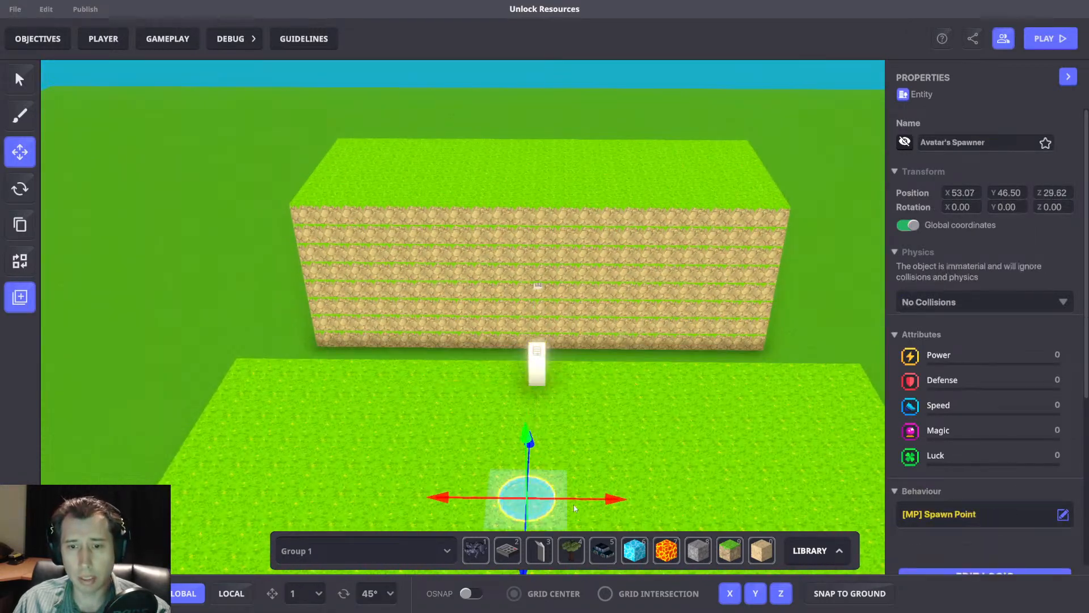
left_click(679, 350)
key("ctrl+s")
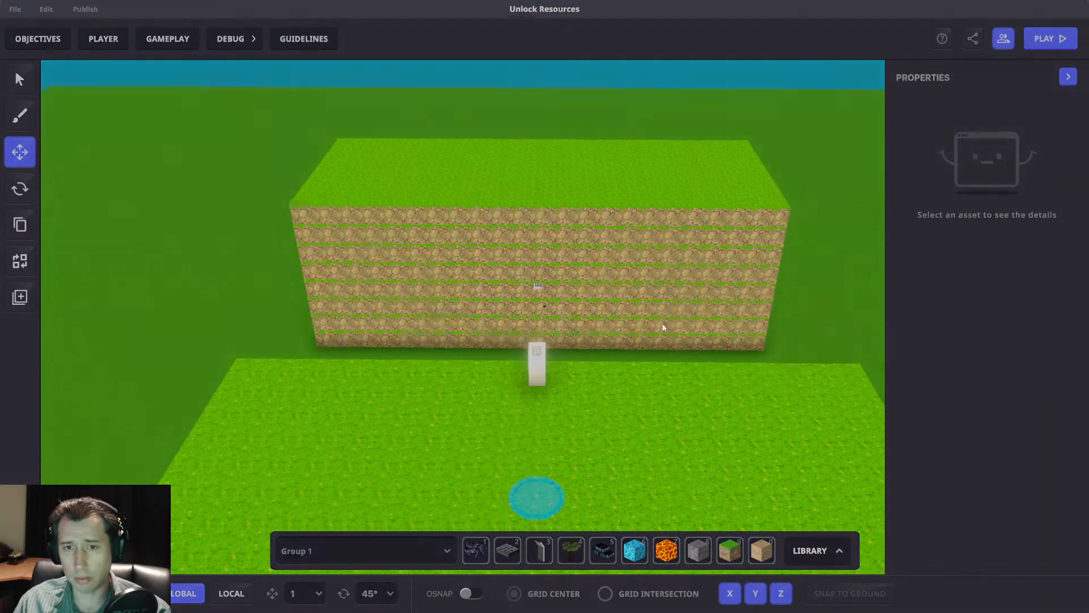
left_click(634, 330)
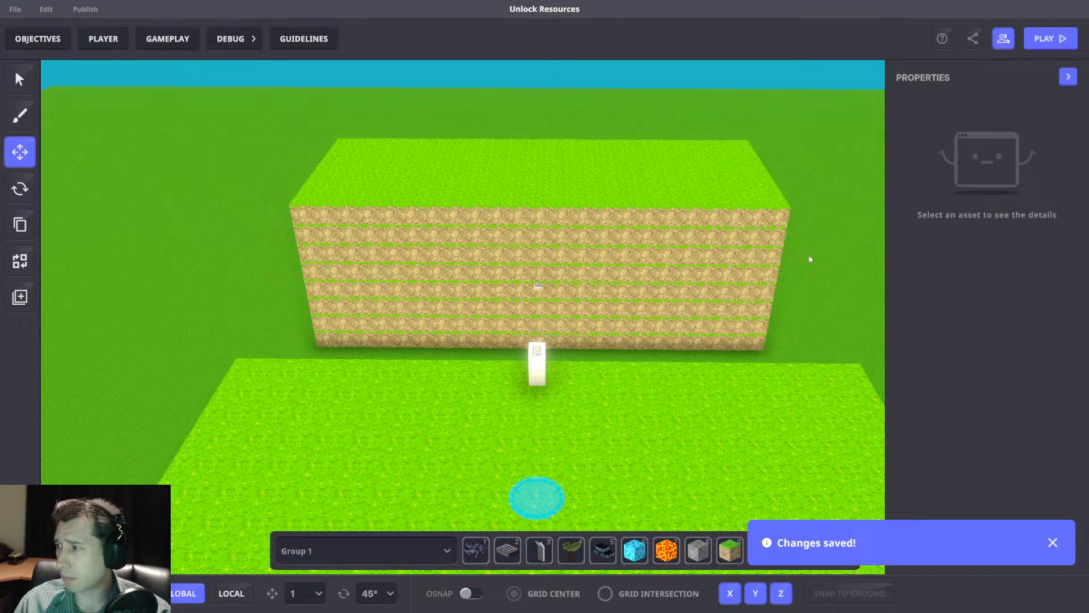
Open the gameplay's Game Rules and move the Math rule into the ruleset holding Add/Subtract number continuously and Send Message.
right_click_drag(801, 268, 733, 282)
left_click(167, 39)
left_click(306, 84)
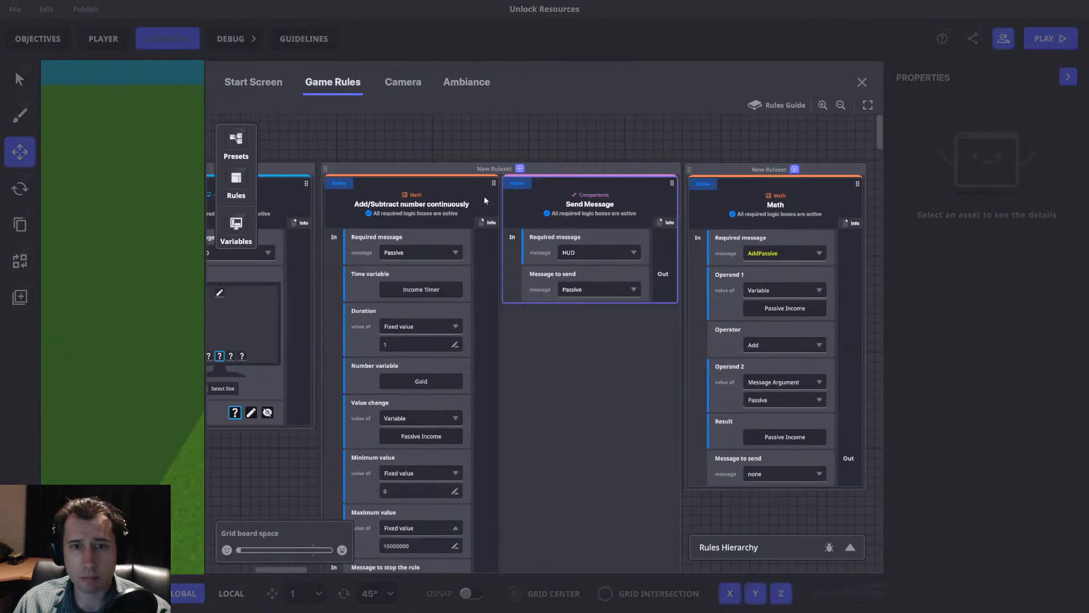
left_click_drag(675, 368, 481, 196)
scroll(635, 229, "down", 5)
left_click_drag(606, 232, 522, 363)
mouse_move(474, 147)
left_mouse_down()
mouse_move(494, 148)
mouse_move(474, 147)
left_mouse_up()
left_click_drag(594, 215, 1036, 145)
scroll(636, 255, "down", 2)
scroll(743, 240, "up", 4)
left_click_drag(770, 221, 635, 218)
left_click_drag(737, 149, 695, 157)
Name the combined passive gold ruleset "Passive Income".
double_click(628, 148)
type("Passive Income")
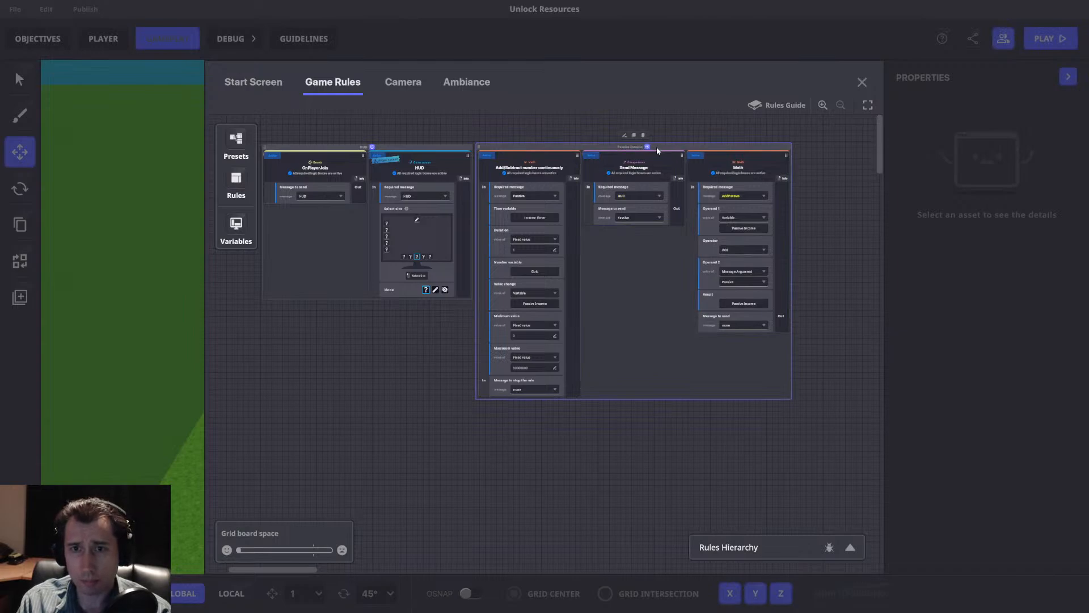
left_click_drag(638, 168, 692, 157)
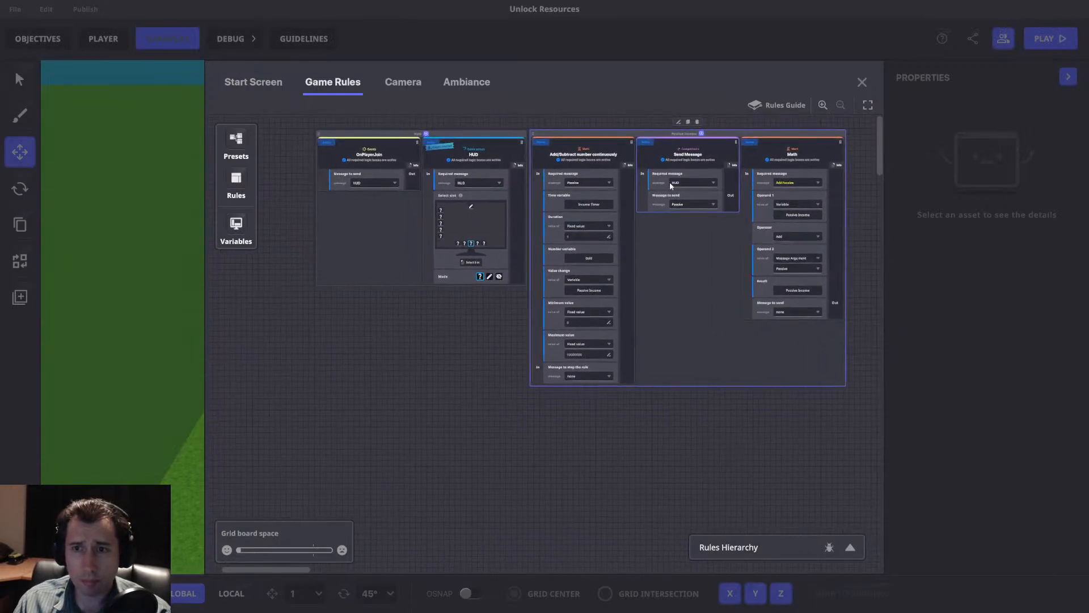
Add a Compare numbers rule below the existing rulesets and set its required message to Purchase.Area.
scroll(516, 365, "down", 3)
left_click(236, 181)
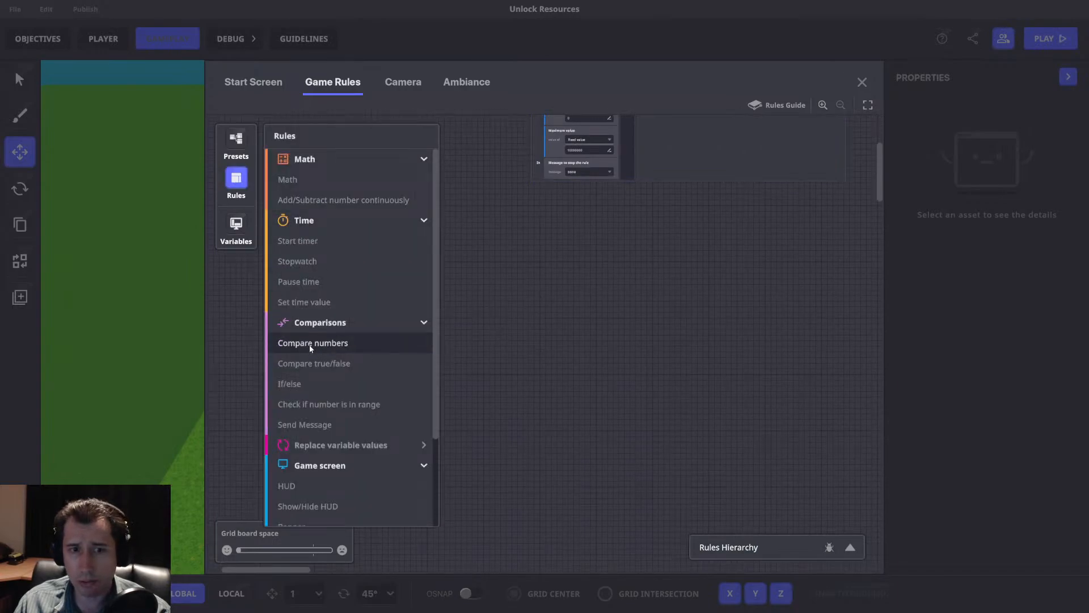
left_click(361, 345)
left_click(236, 180)
left_click_drag(508, 216, 397, 234)
left_click(433, 289)
type("Purchase.Area")
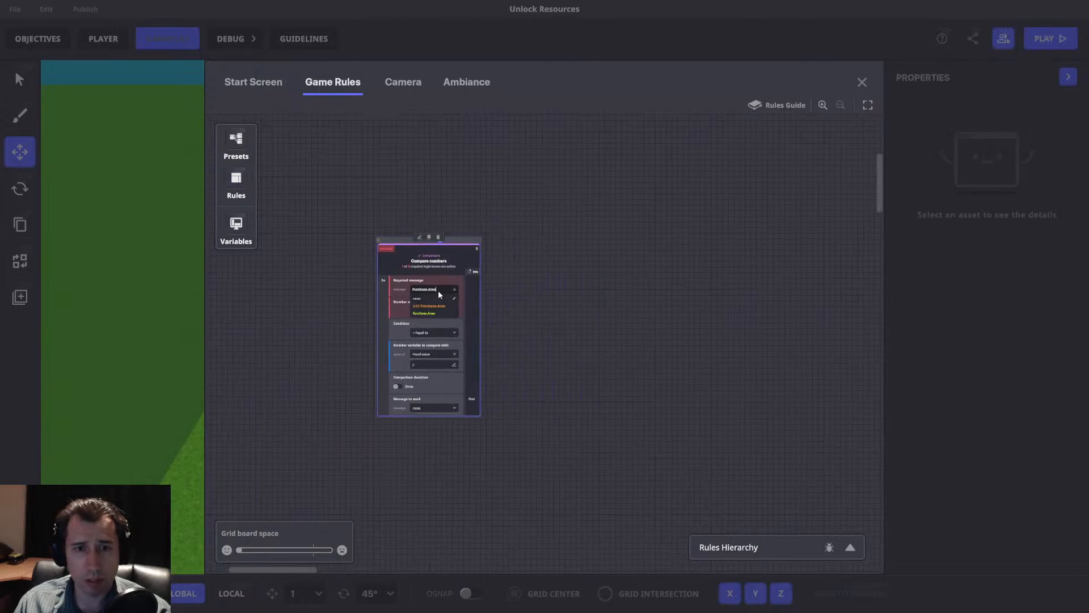
left_click(507, 329)
scroll(509, 333, "up", 3)
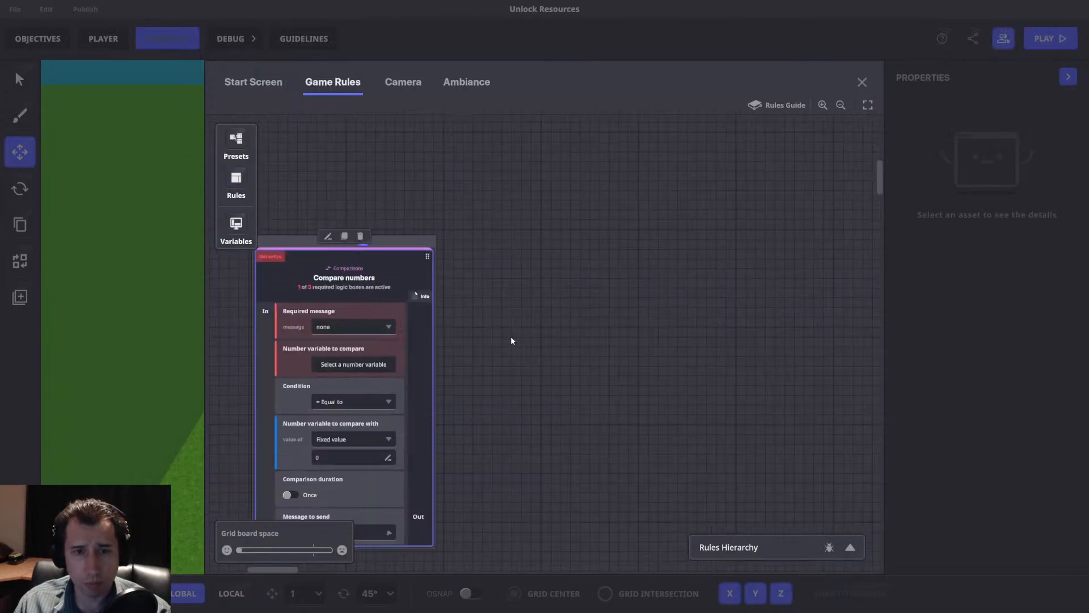
left_click(519, 240)
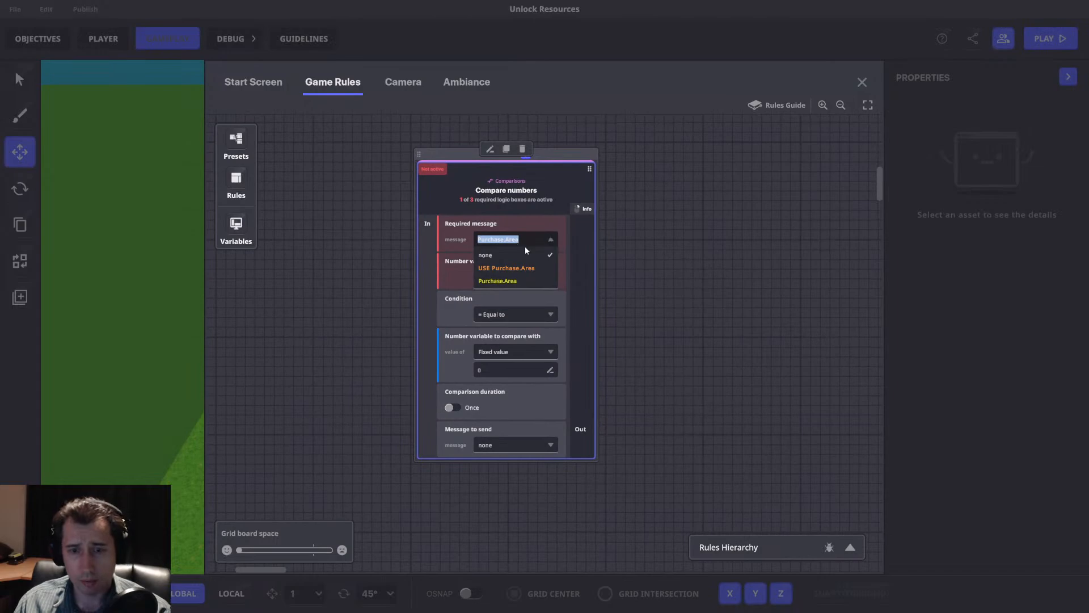
left_click(502, 280)
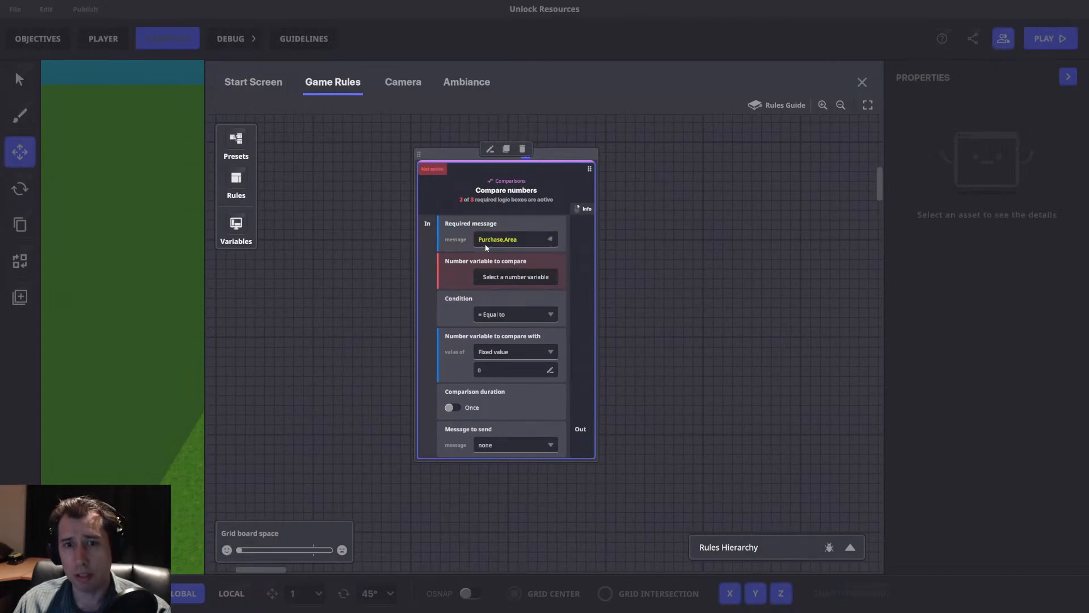
Make the rule check whether the Gold variable is greater than or equal to the Cost message argument.
left_click(509, 278)
left_click(281, 160)
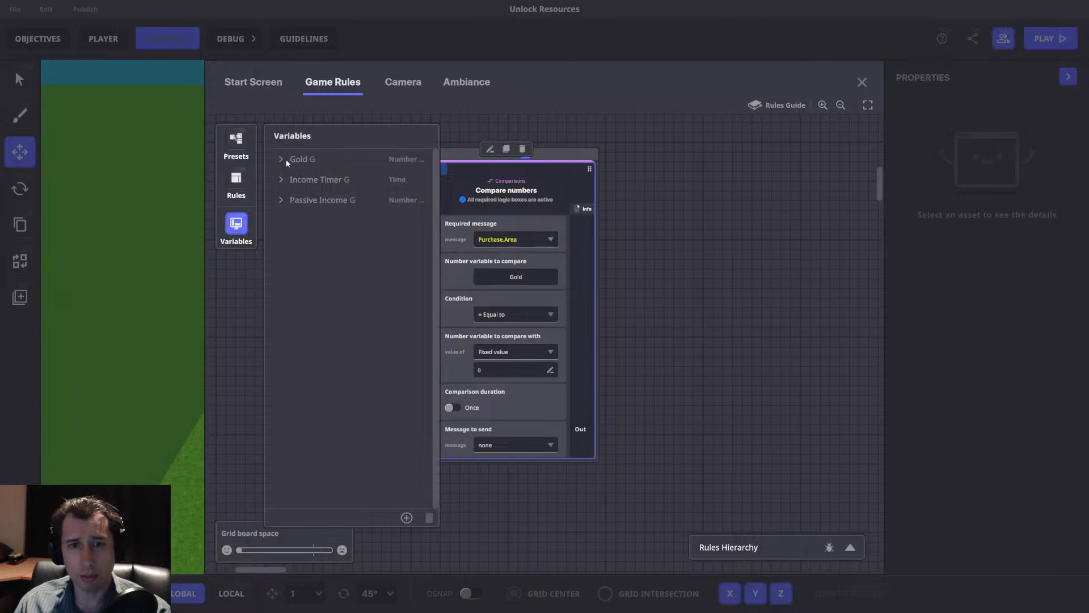
left_click(236, 224)
left_click(515, 315)
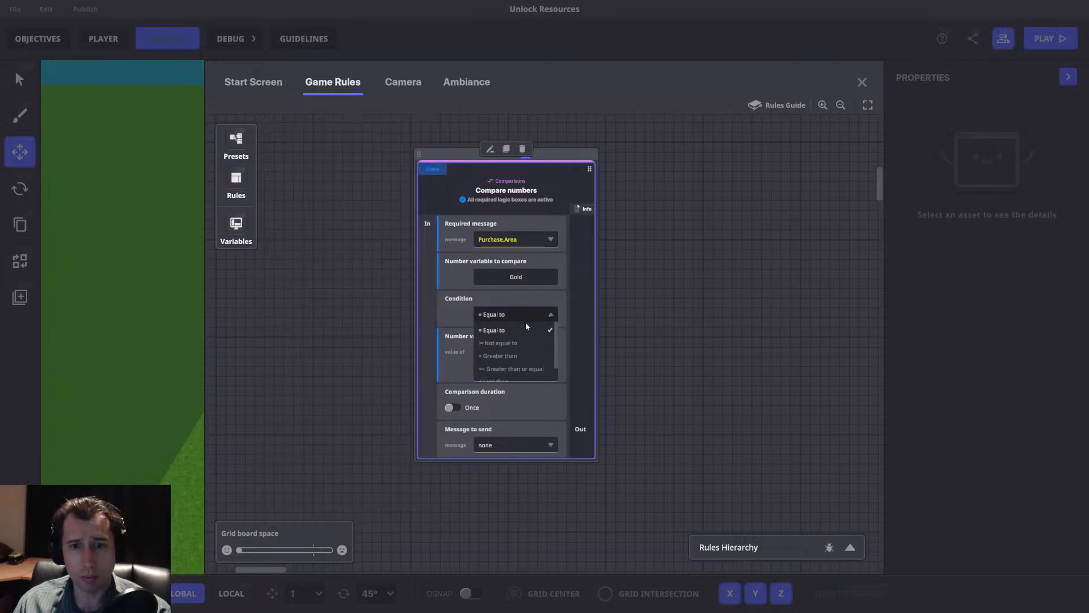
left_click(510, 368)
left_click(528, 352)
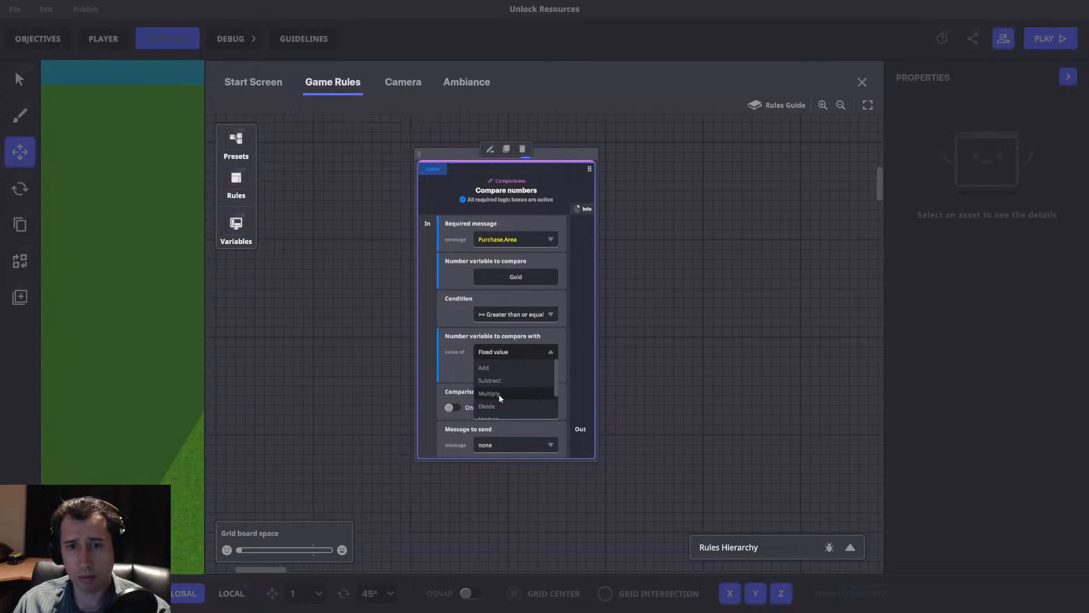
left_click(505, 415)
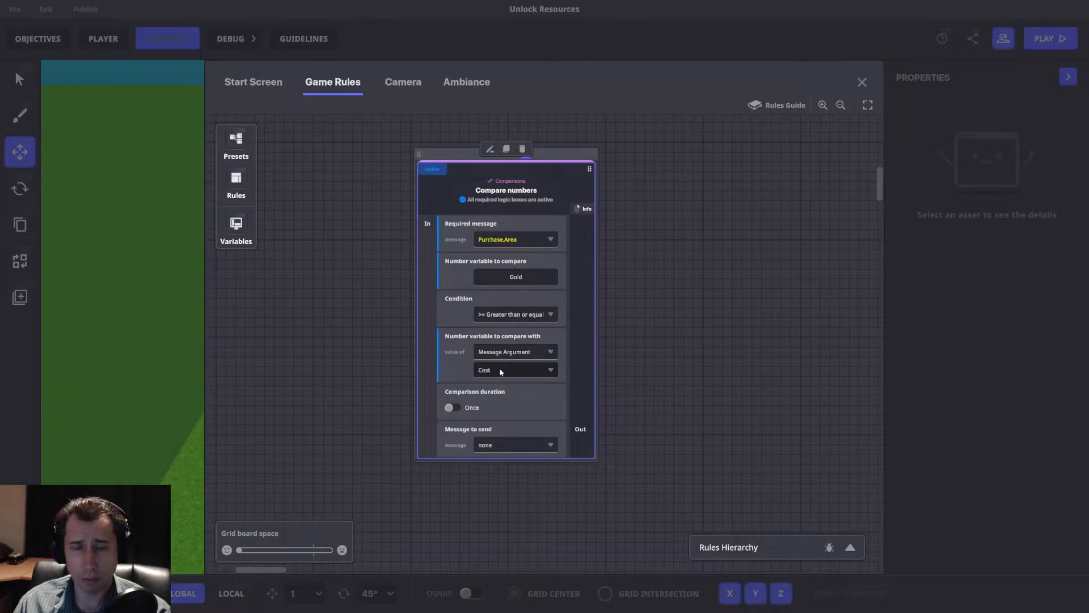
Create a "Purchase.Success" message as the Compare numbers rule's message to send.
left_click(493, 446)
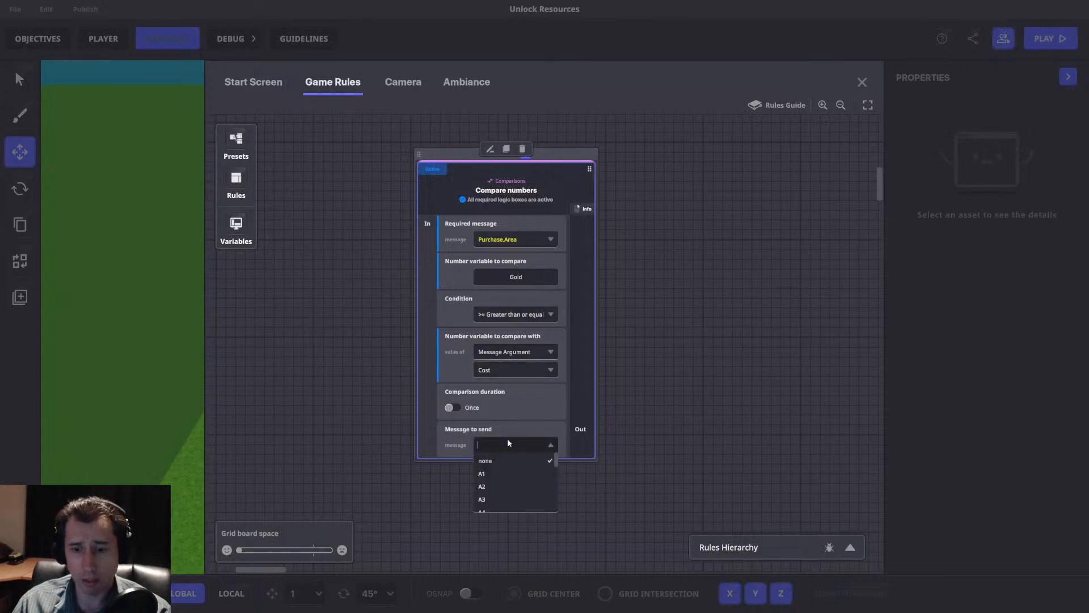
type("Purchase.Success")
left_click(521, 474)
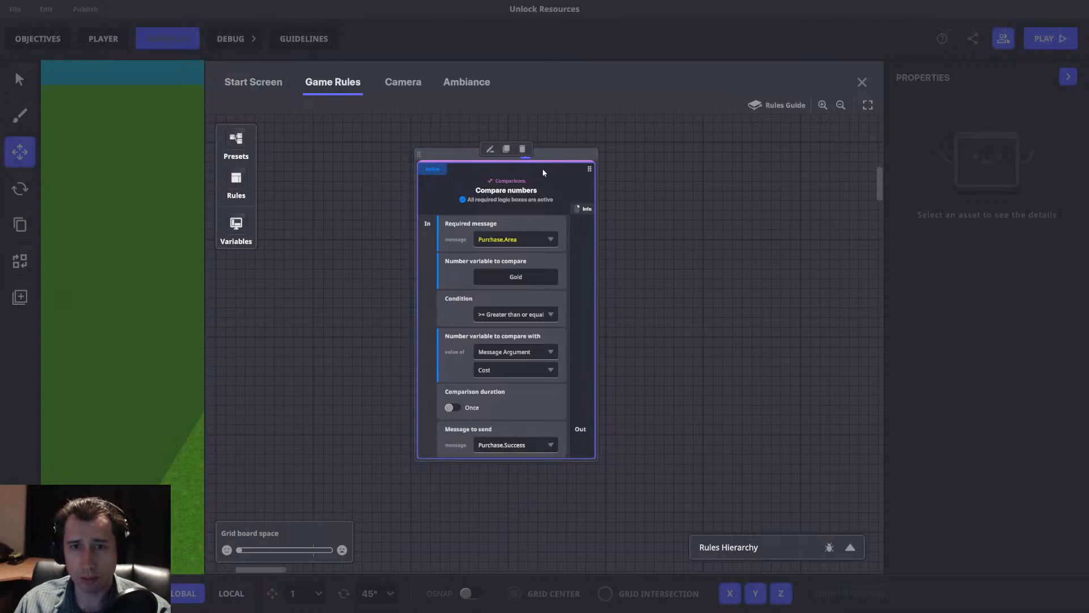
Duplicate the Compare numbers rule, set the copy's condition to Less than and have it send a new "Purchase.Failed" message.
left_click(507, 148)
left_click(685, 316)
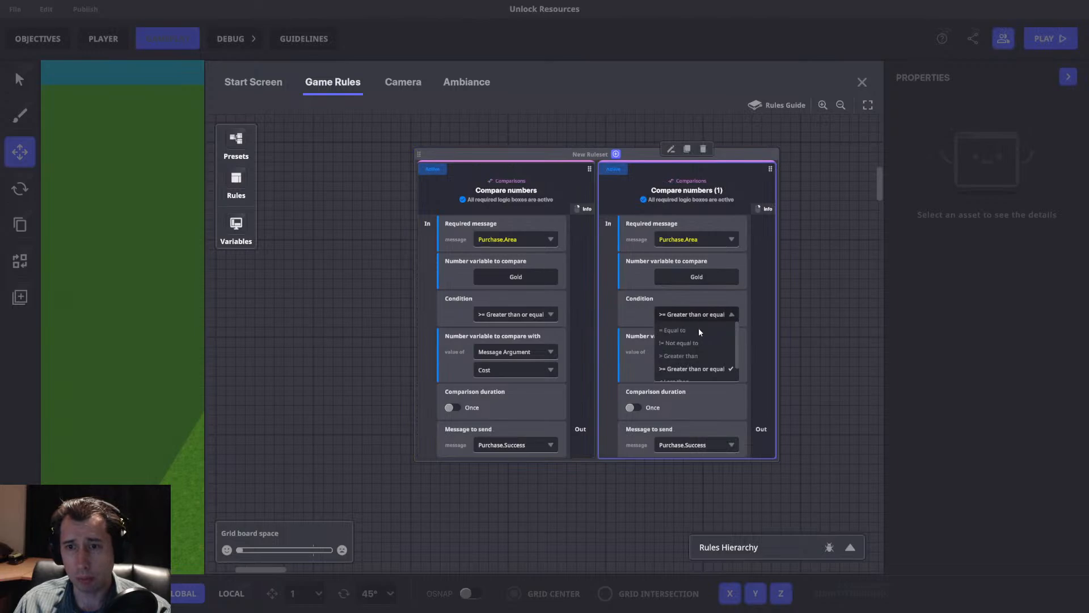
scroll(693, 348, "down", 2)
left_click(683, 358)
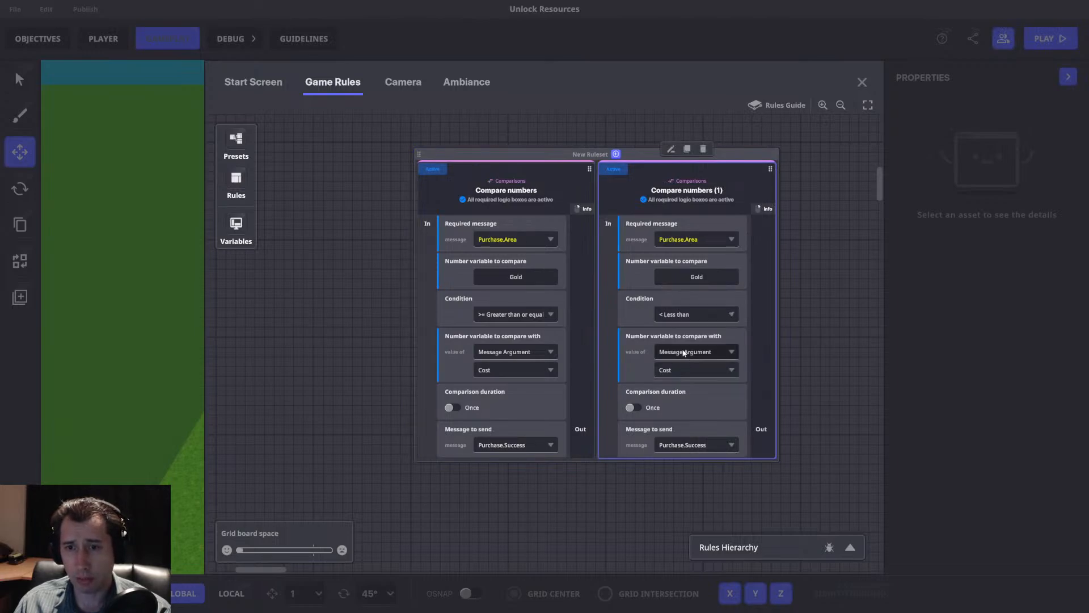
left_click(693, 445)
type("Purchase.Failed")
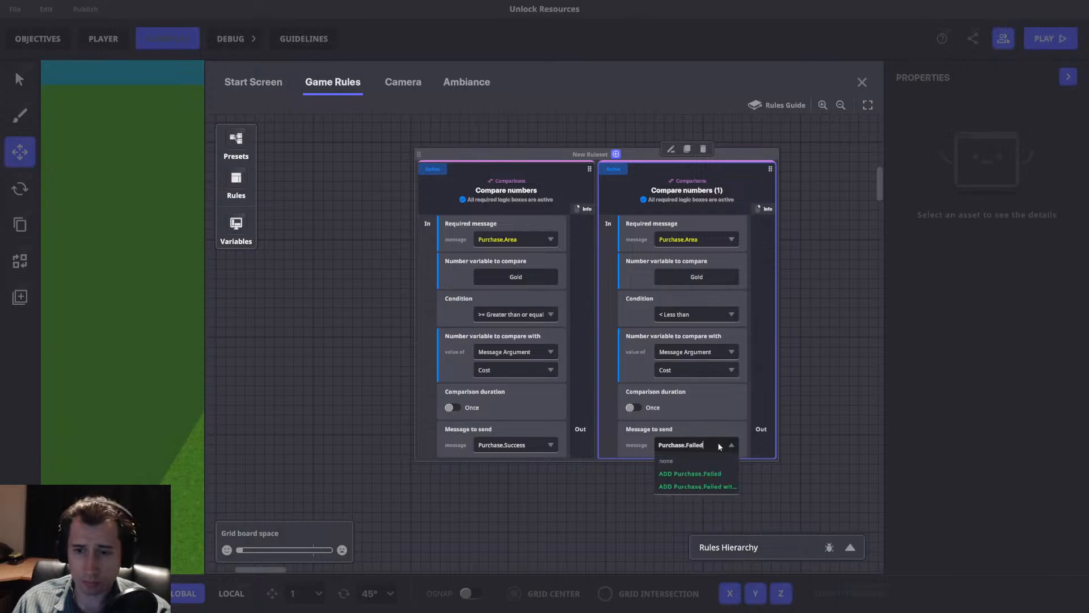
left_click(693, 474)
Reposition the ruleset with the two Compare numbers rules in the free space below the Passive Income ruleset.
left_click_drag(729, 395, 653, 423)
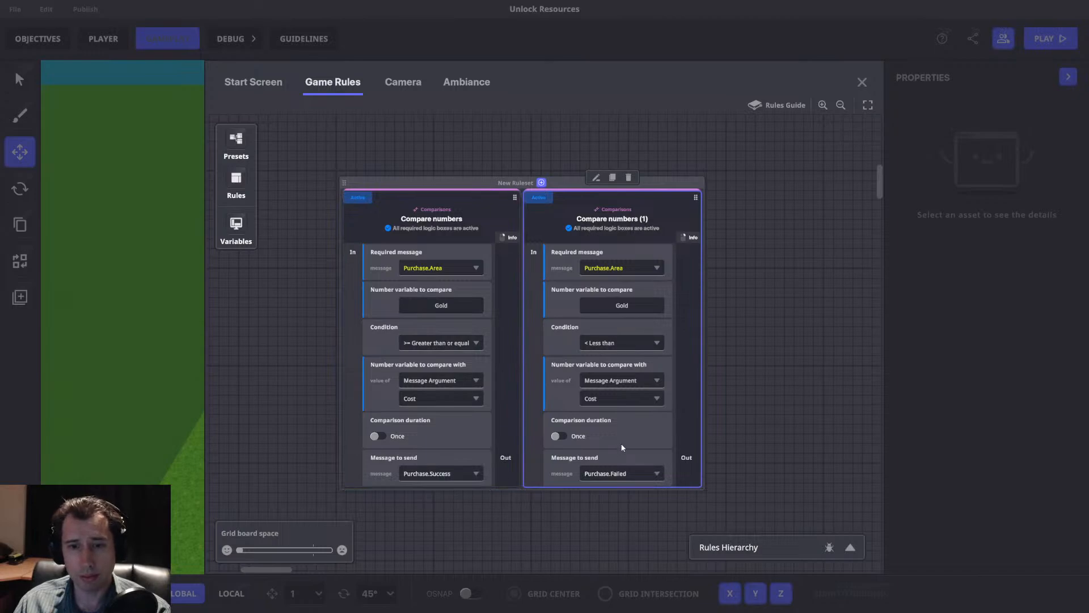
left_click_drag(781, 335, 636, 392)
scroll(689, 335, "down", 3)
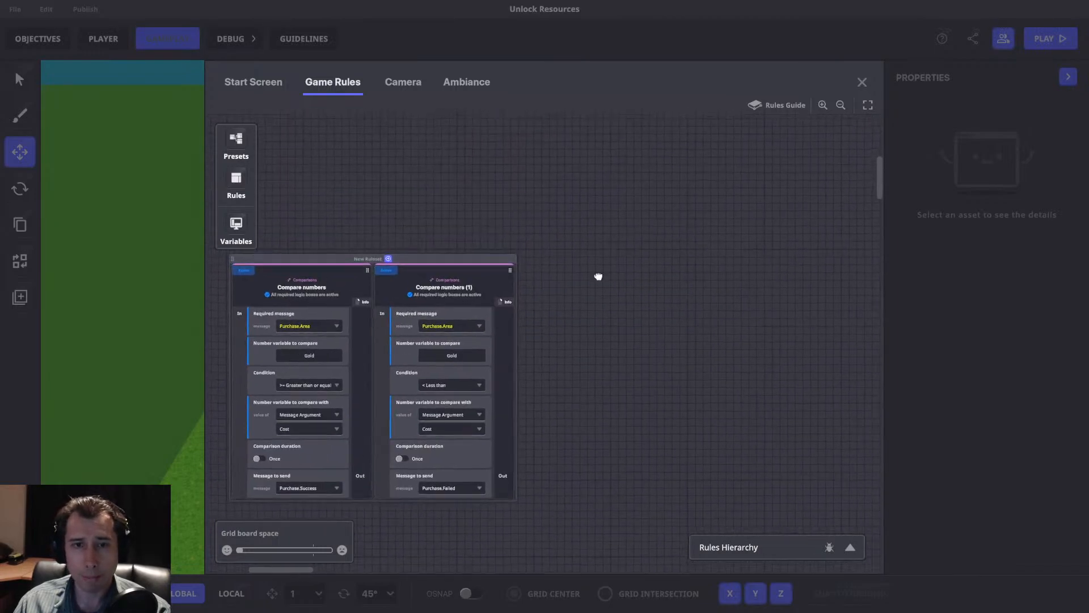
left_click_drag(601, 279, 631, 354)
left_click_drag(434, 486, 577, 312)
left_click_drag(636, 167, 579, 276)
scroll(670, 366, "up", 1)
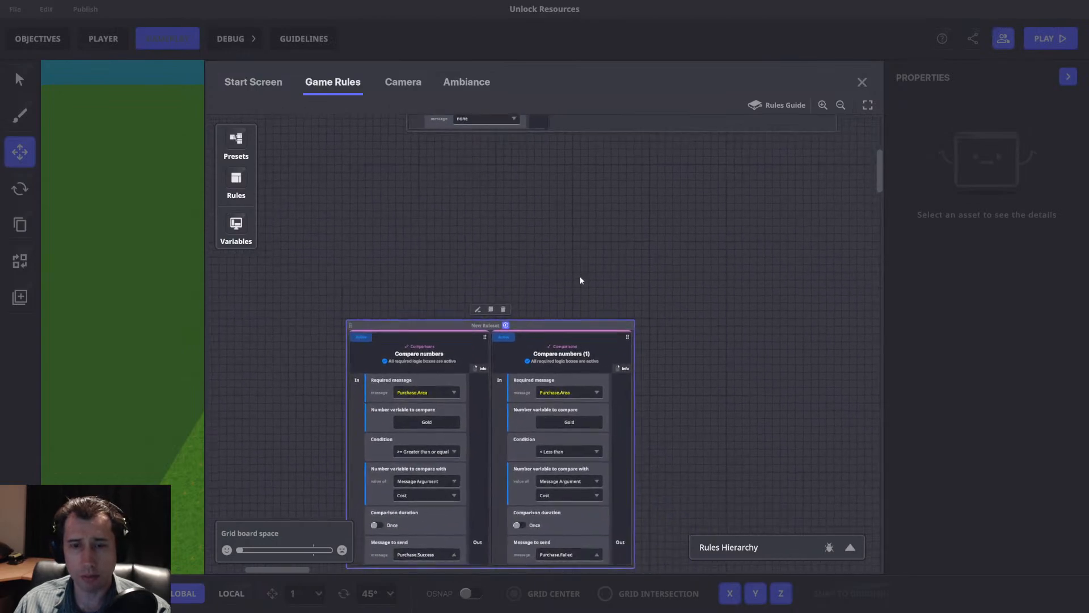
Add a Banner rule and place it between the Passive Income ruleset and the Compare numbers ruleset.
left_click(237, 225)
left_click(237, 225)
left_click(236, 180)
scroll(397, 392, "down", 4)
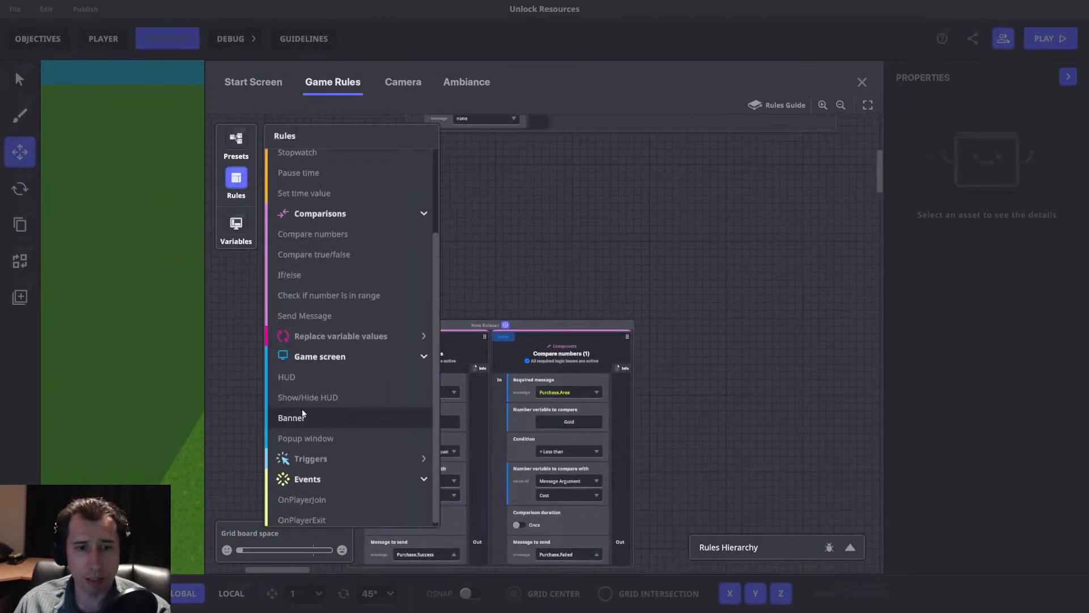
left_click(294, 418)
left_click_drag(707, 343, 635, 259)
middle_click_drag(635, 259, 607, 306)
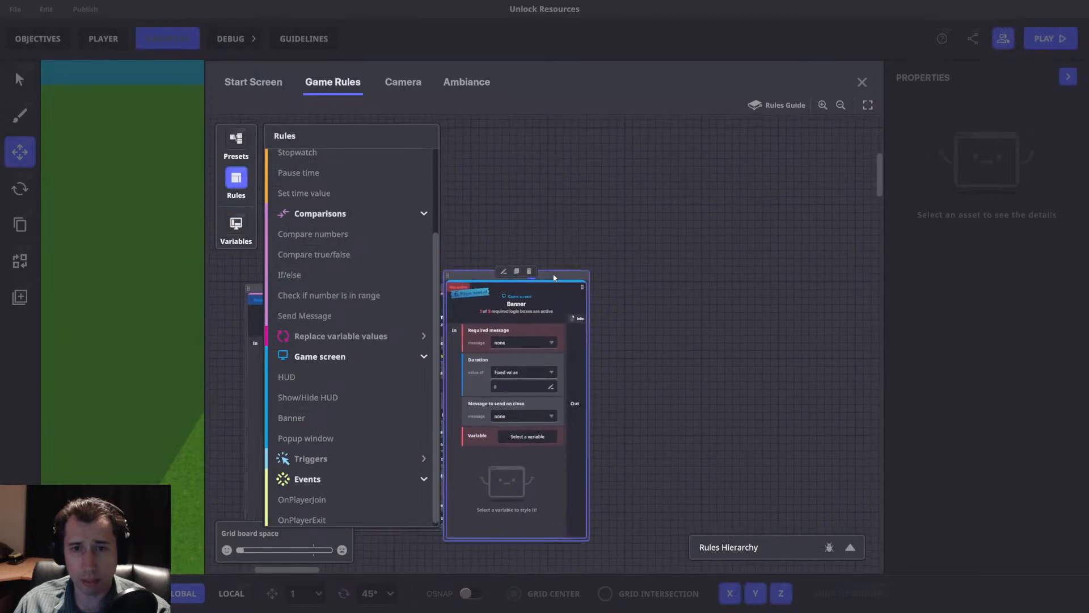
left_click_drag(556, 277, 691, 141)
middle_click_drag(691, 141, 684, 264)
left_click_drag(684, 263, 615, 223)
middle_click_drag(629, 226, 802, 200)
left_click_drag(802, 198, 609, 198)
left_click_drag(524, 379, 591, 470)
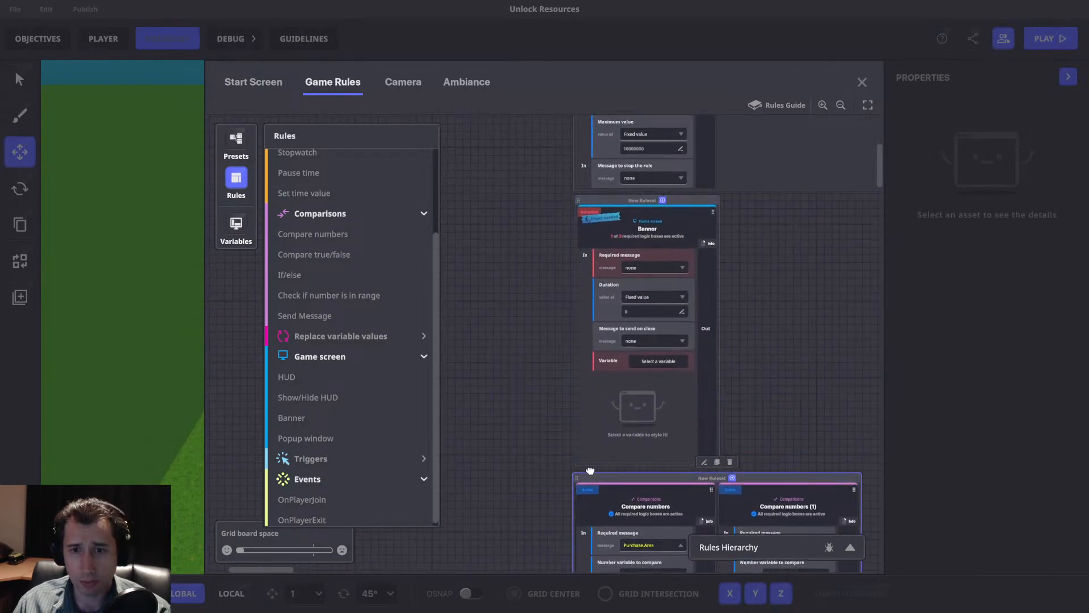
Start a "Local.Banner" message with arguments as the Banner's required message, giving it a text argument named "Text".
left_click(654, 267)
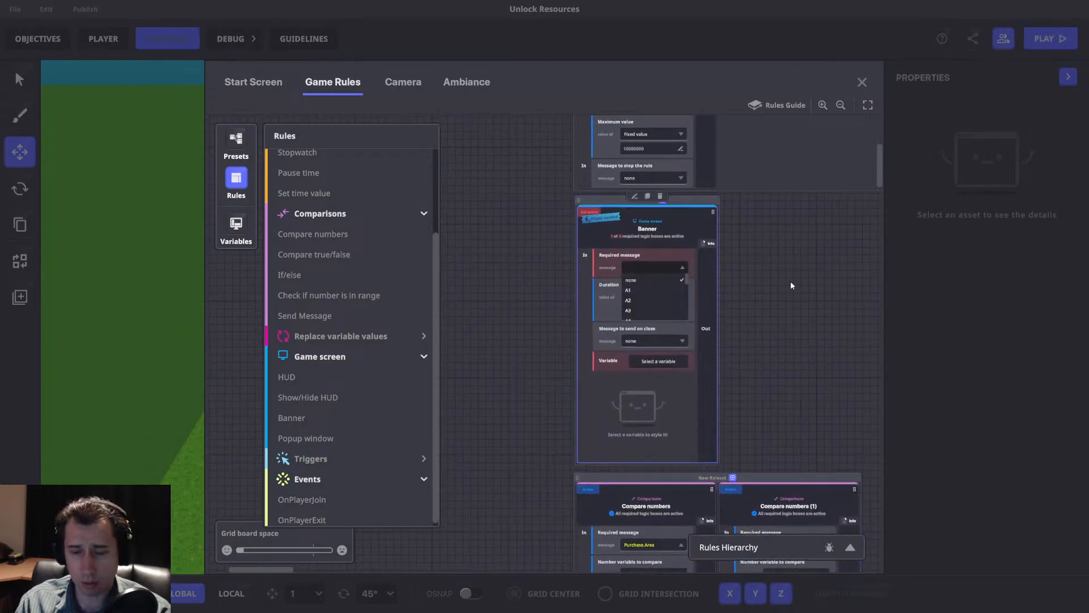
type("Local.Banner")
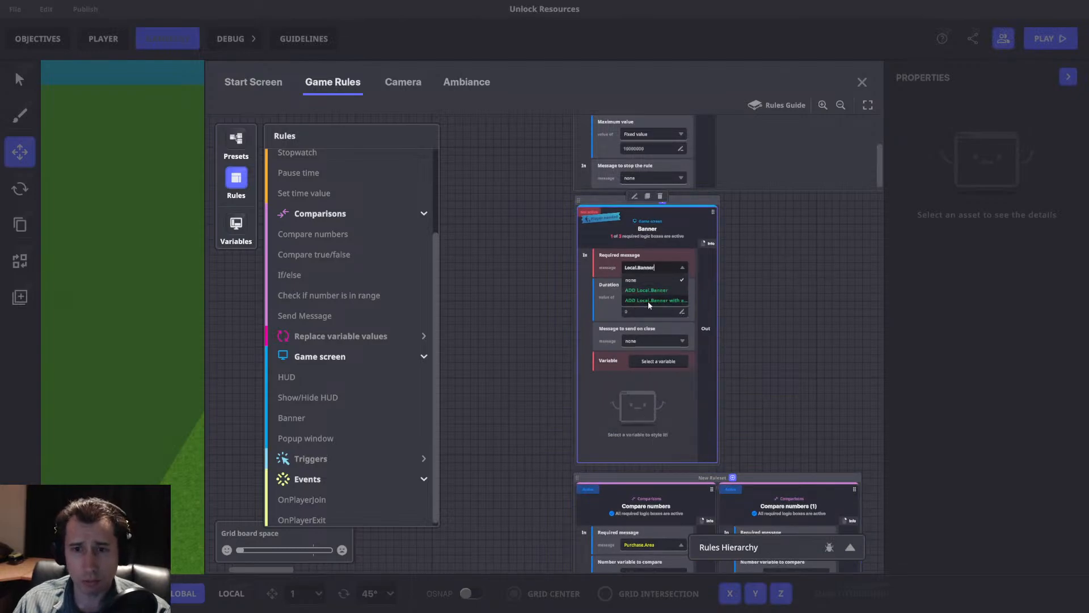
left_click(648, 301)
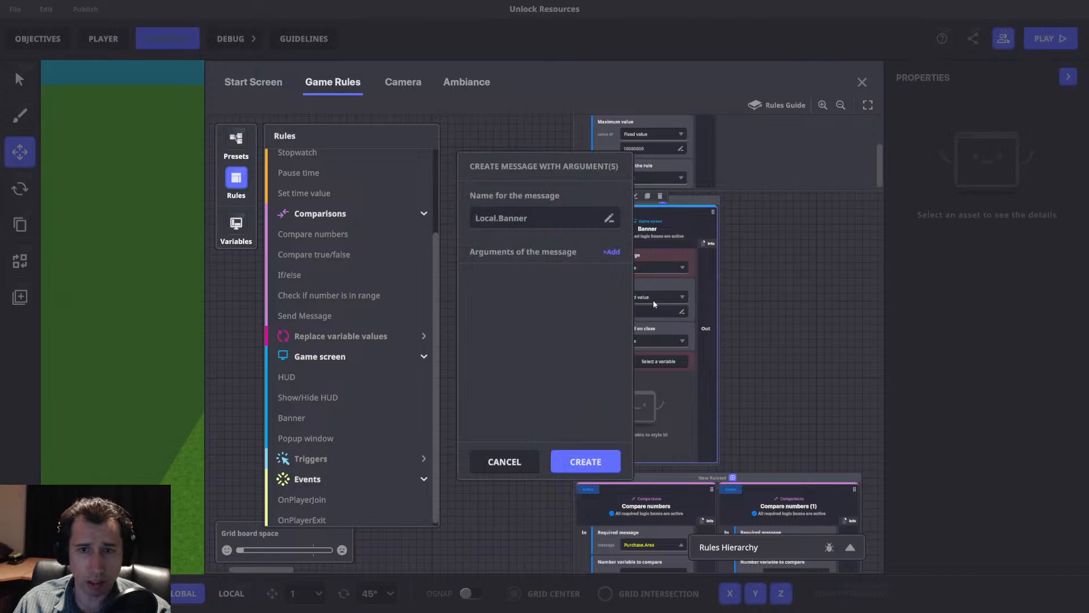
left_click(611, 252)
left_click(534, 301)
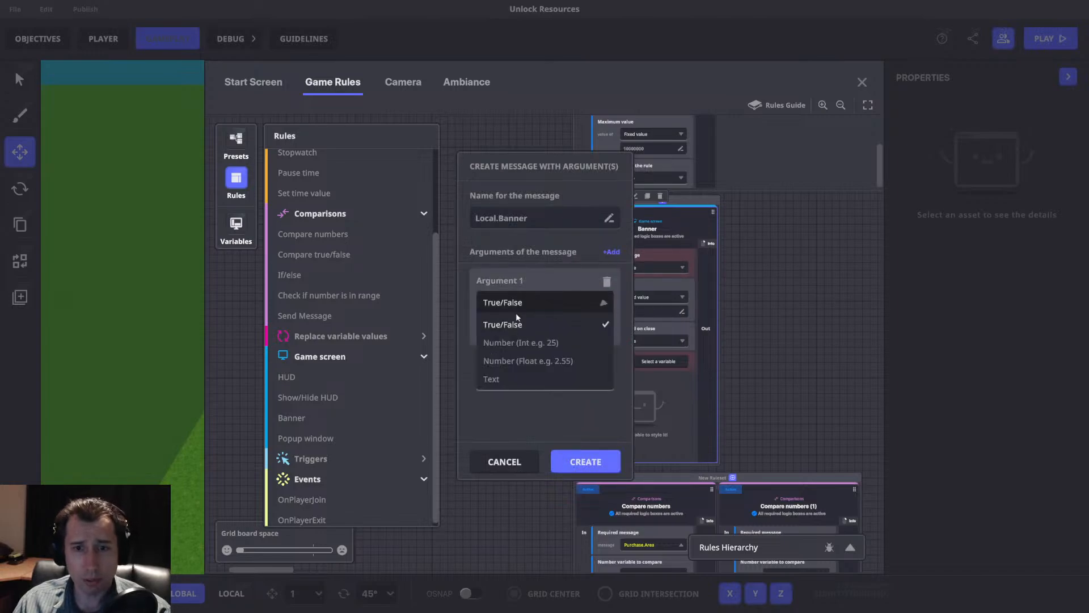
left_click(491, 379)
type("Text")
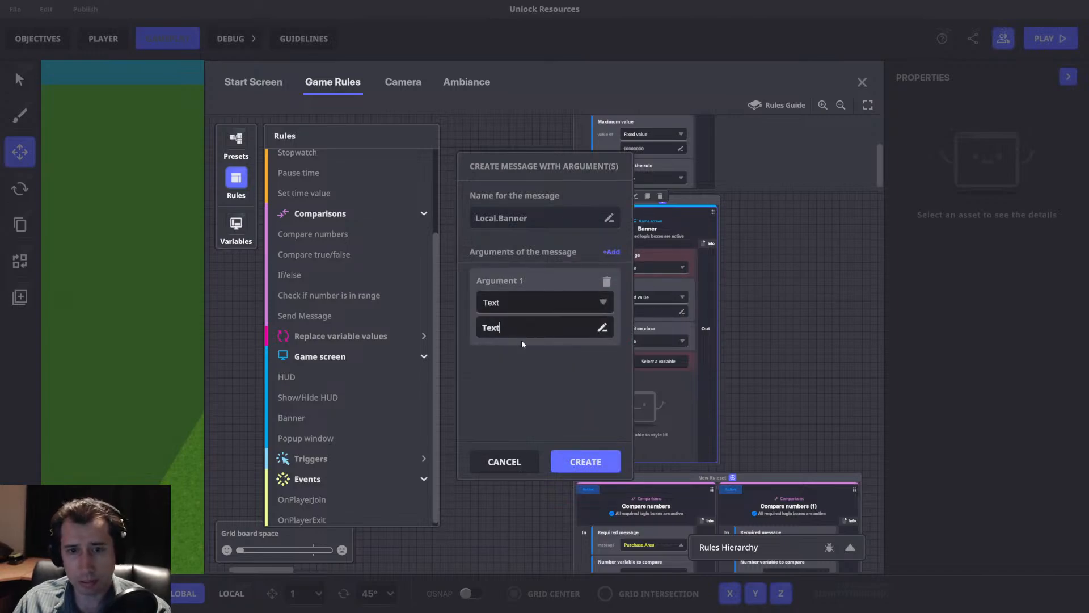
Add an integer argument named "Timer" to the Local.Banner message and create the message.
left_click(611, 253)
left_click(517, 384)
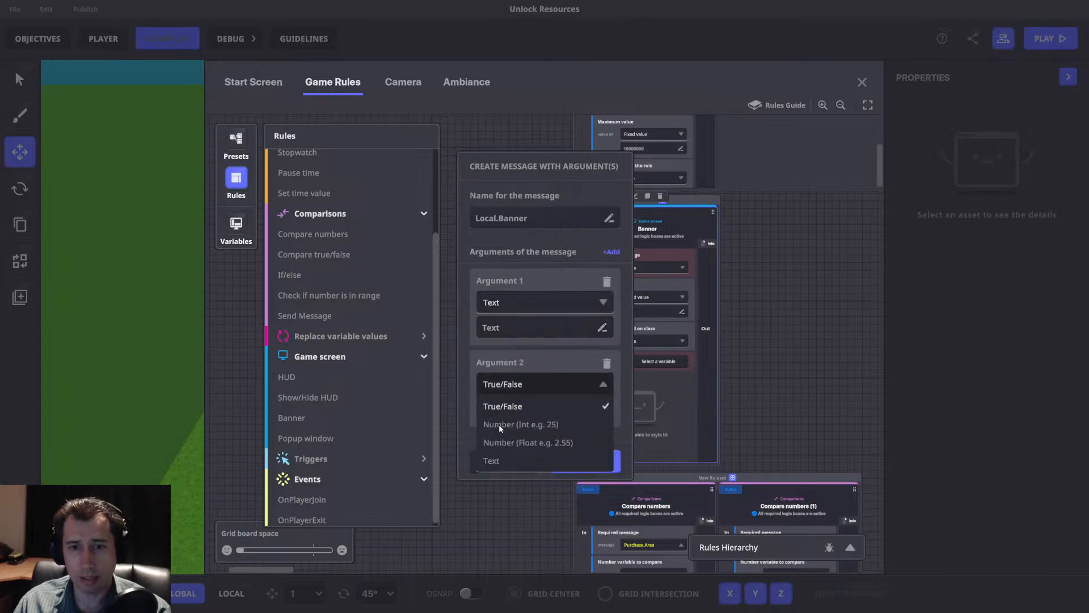
left_click(498, 425)
left_click(516, 411)
type("Timer")
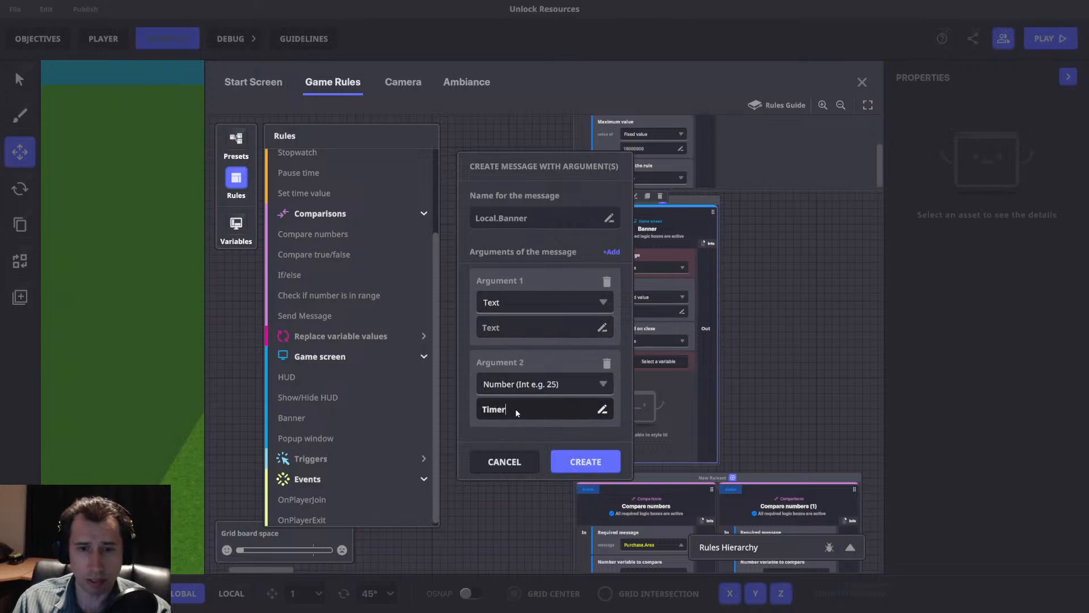
left_click(584, 462)
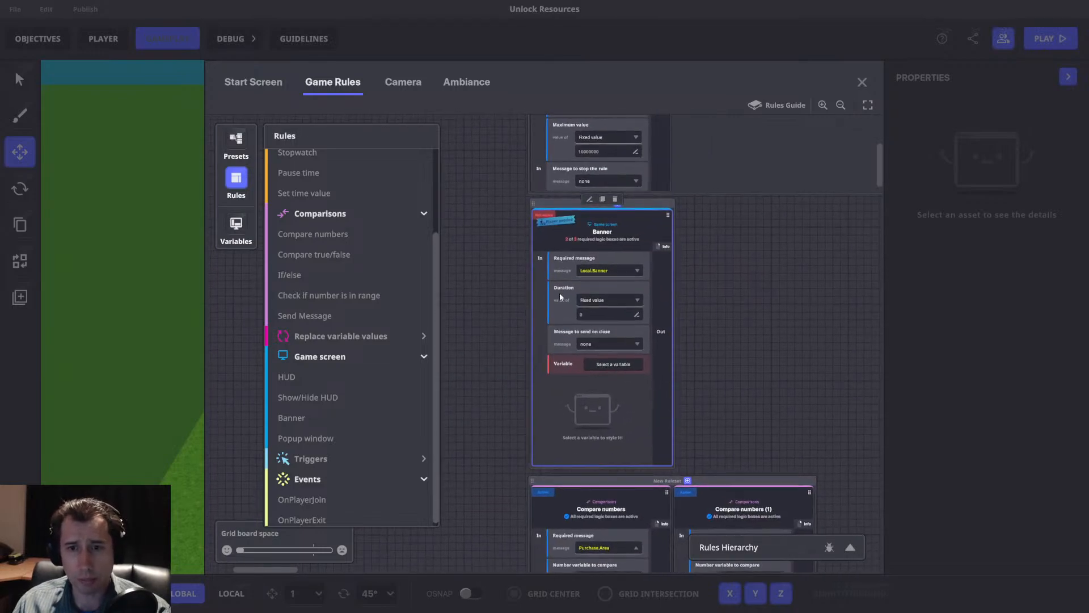
Take the Banner's duration from the Timer message argument and start a new text variable for the Banner.
left_click(601, 305)
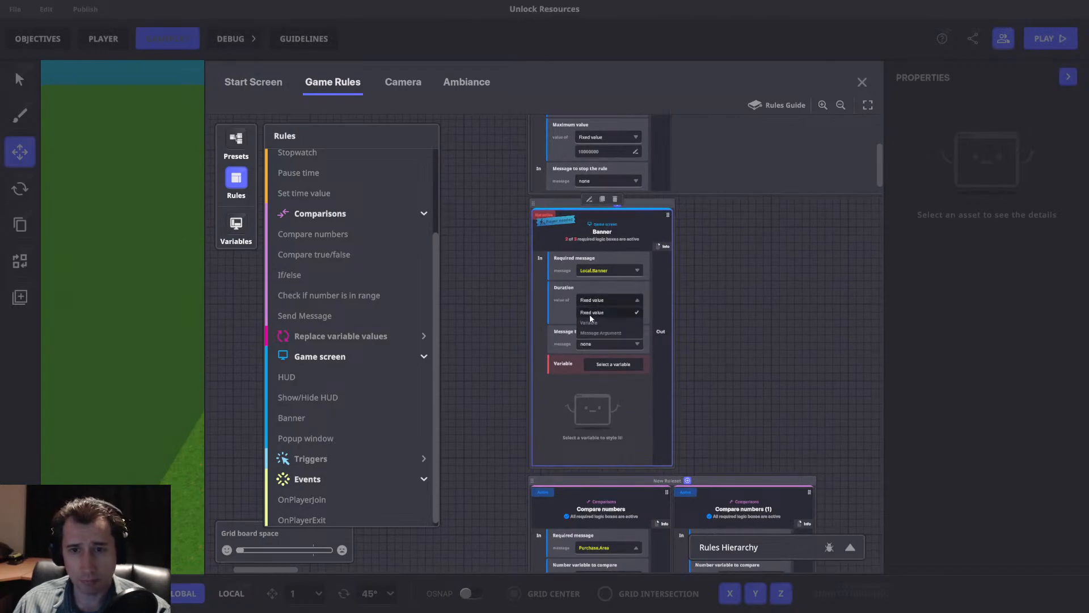
left_click(593, 335)
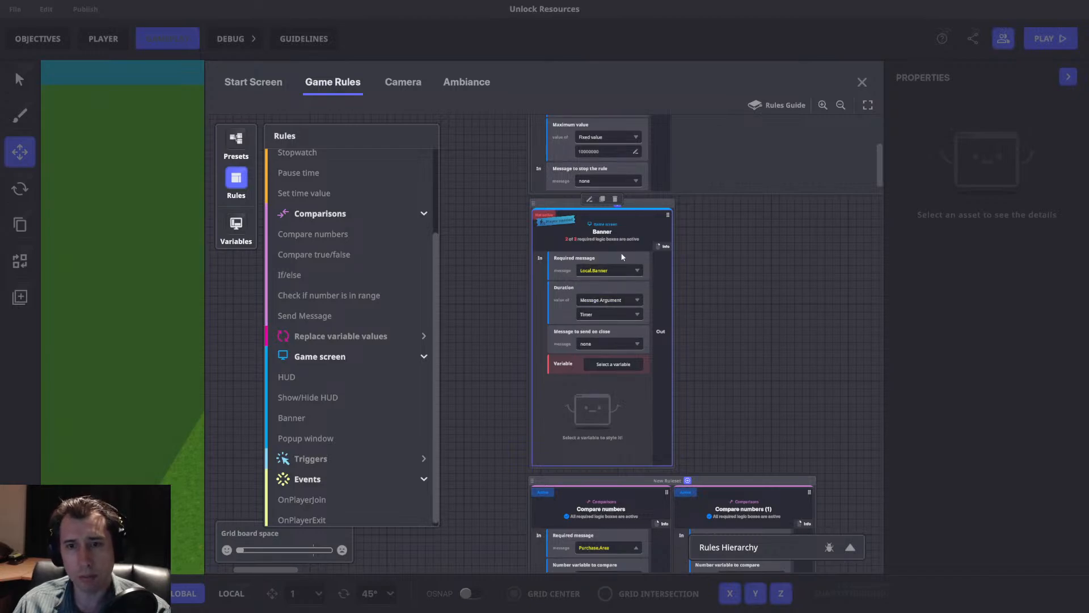
left_click(616, 366)
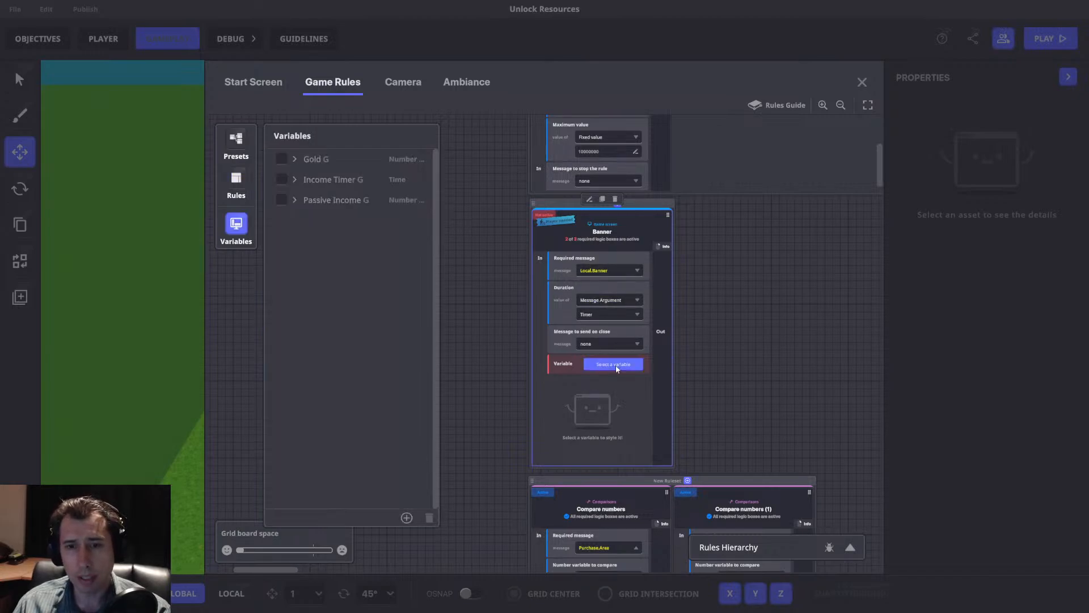
left_click(407, 518)
left_click(335, 460)
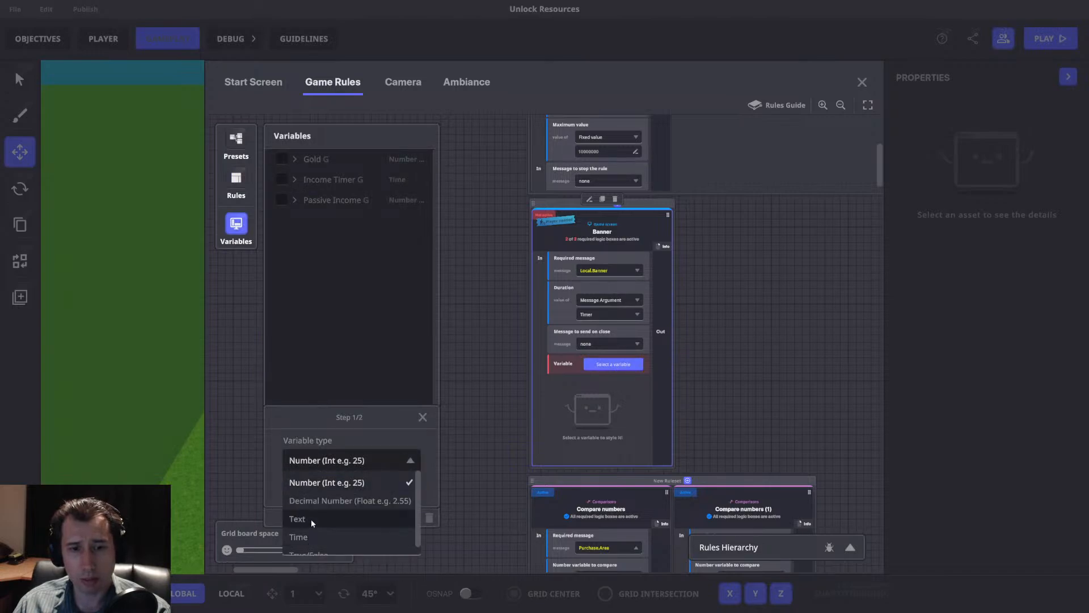
left_click(311, 519)
left_click(351, 488)
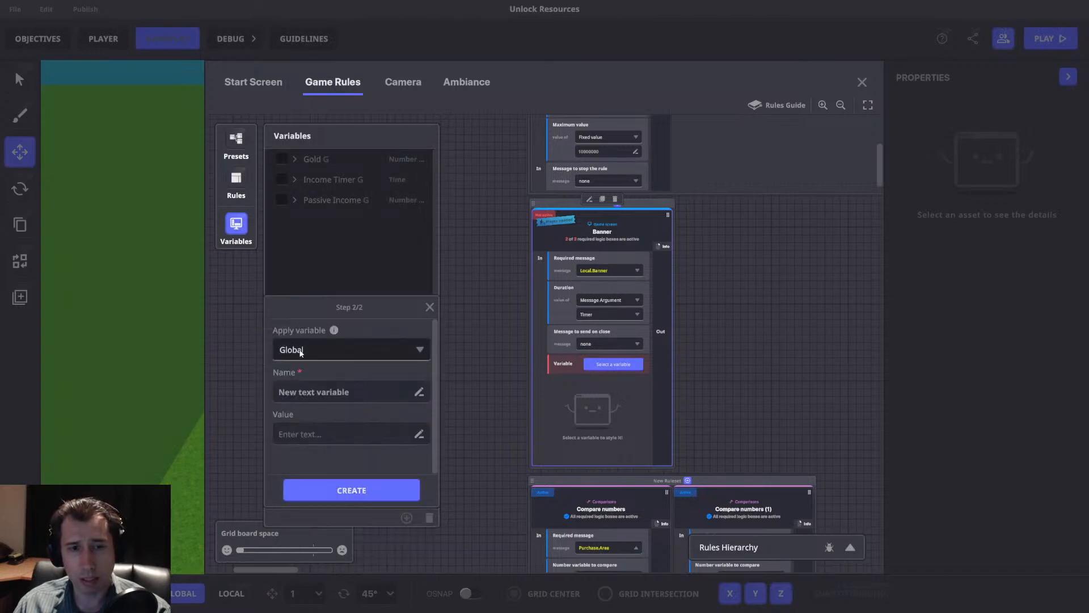
Make the new text variable local, name it "Local Banner" and create it as the Banner's variable.
left_click(300, 352)
left_click(297, 390)
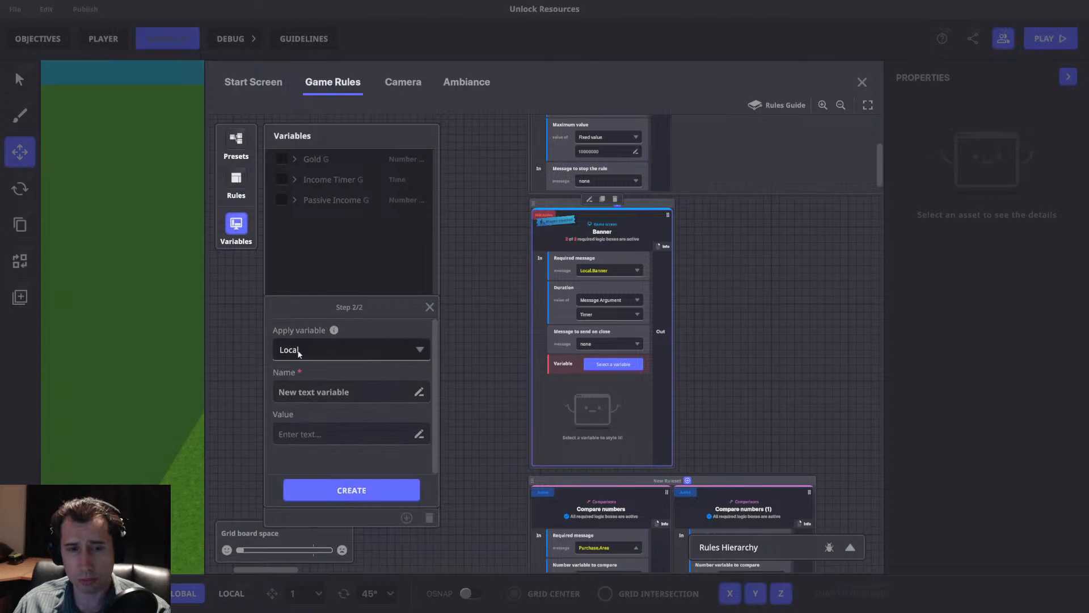
left_click(363, 391)
type("Local Text")
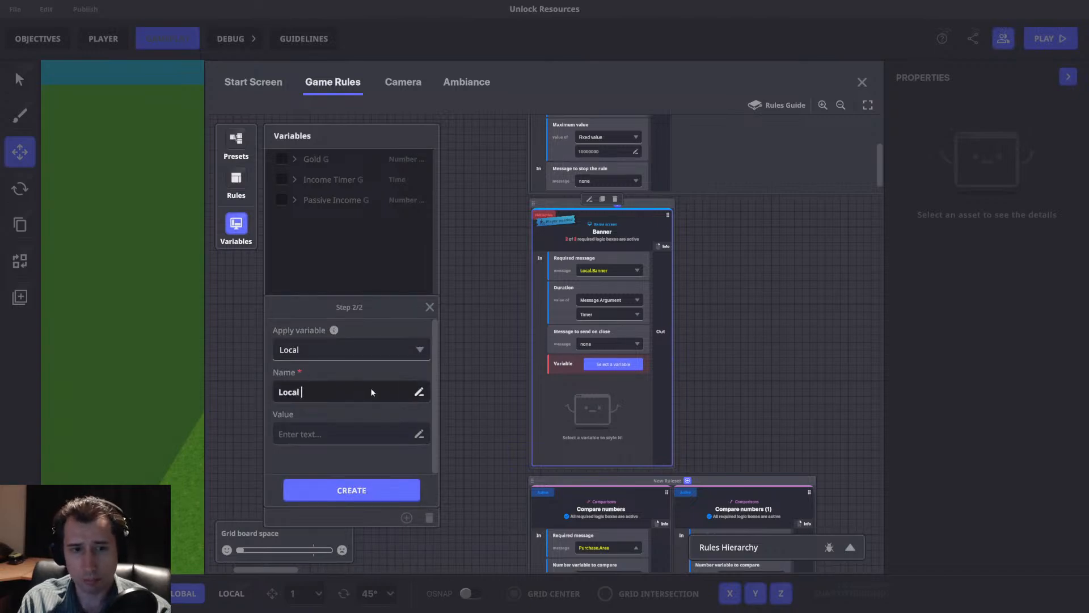
key("BackSpace")
key("BackSpace")
key("BackSpace")
key("BackSpace")
type("Banner")
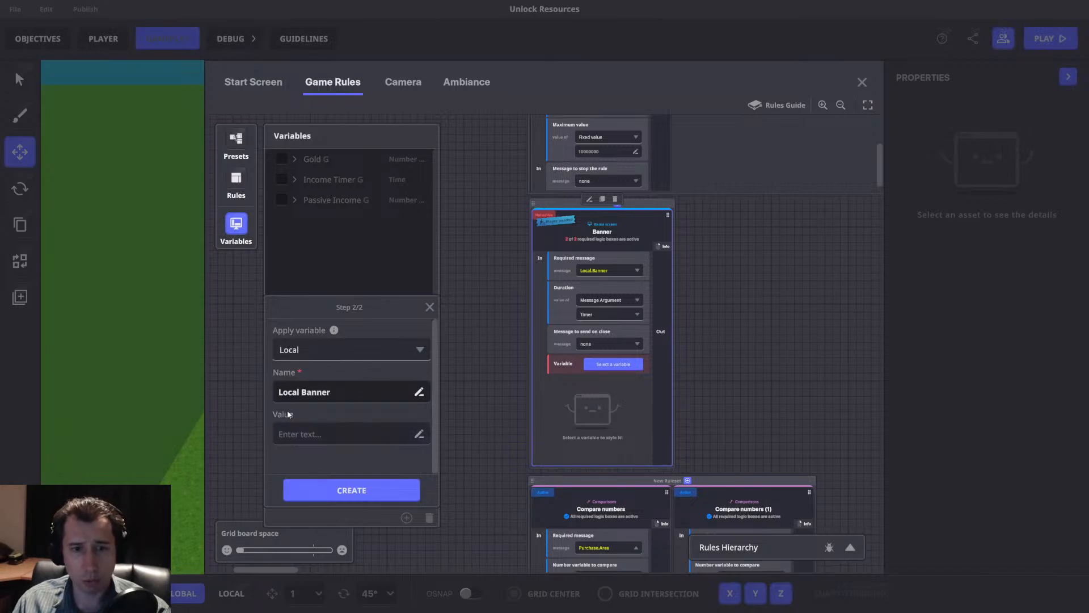
left_click(351, 490)
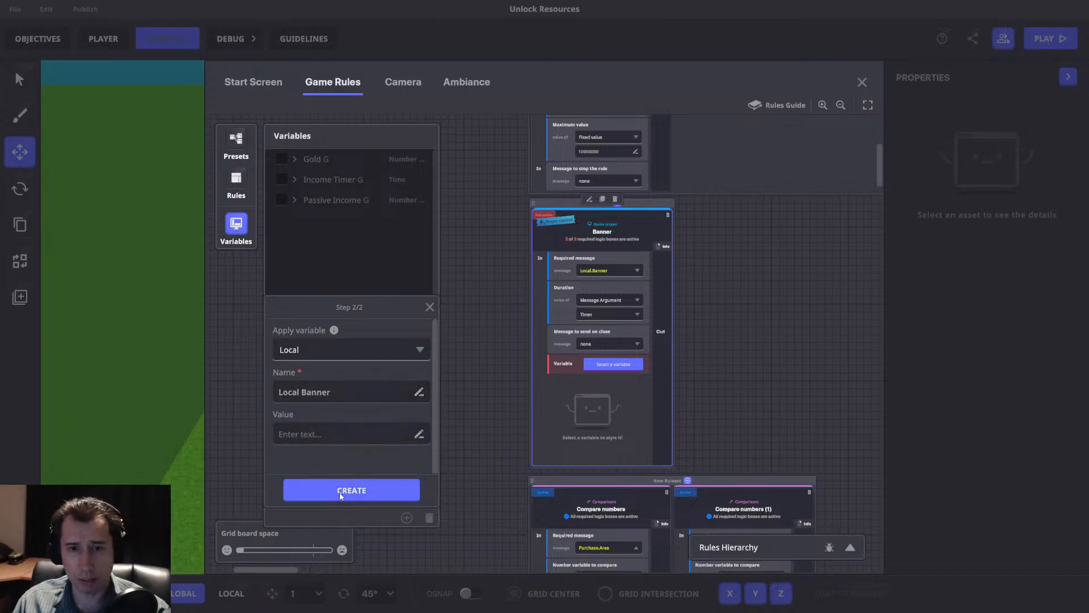
left_click(237, 227)
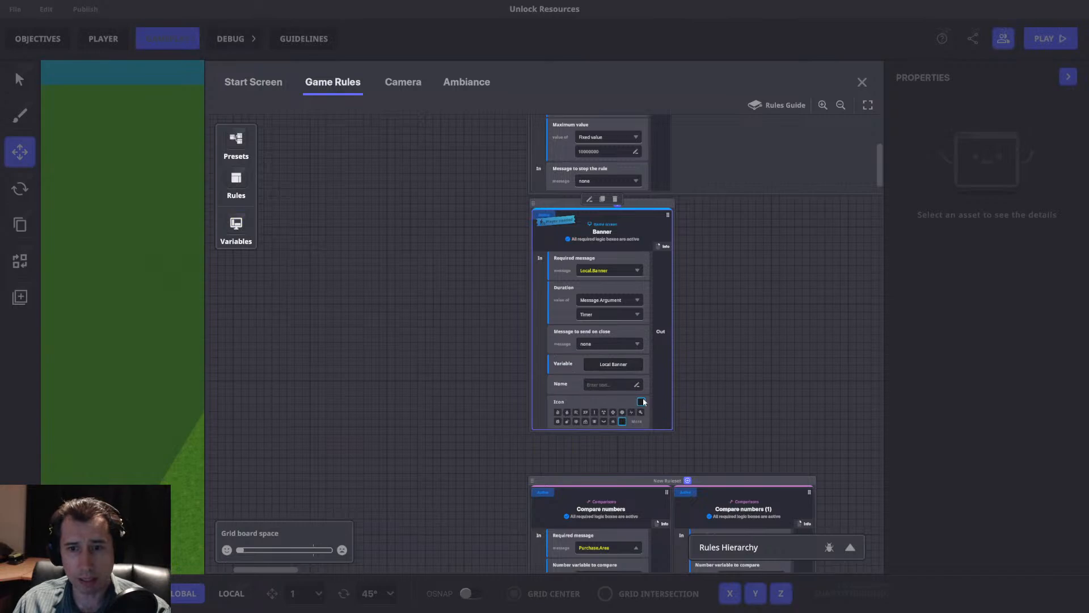
Add a Set text value rule to the Banner's ruleset.
left_click_drag(790, 321, 655, 305)
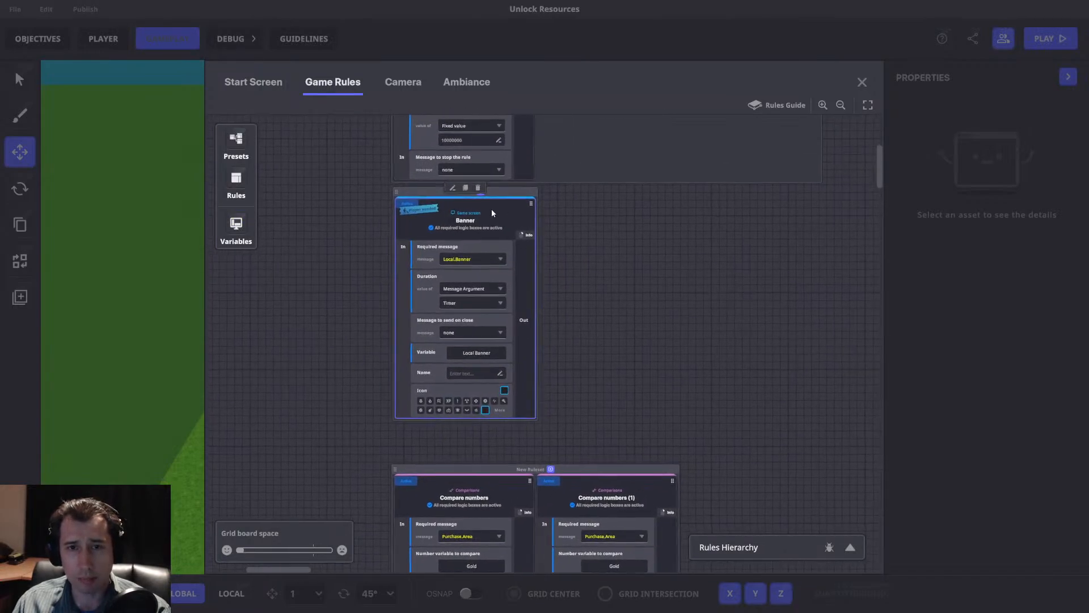
left_click(482, 197)
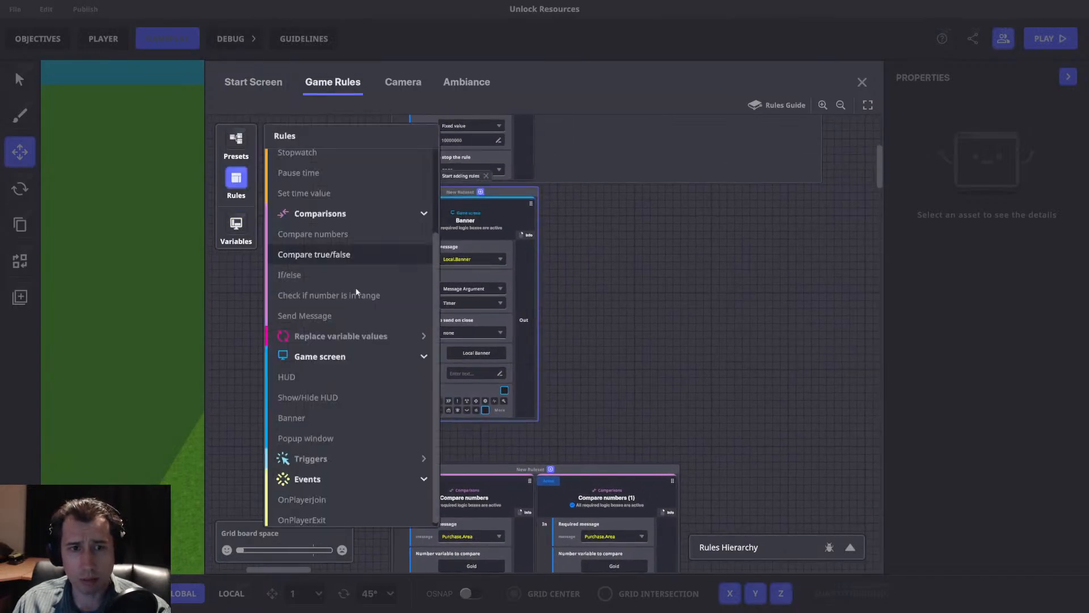
left_click(329, 336)
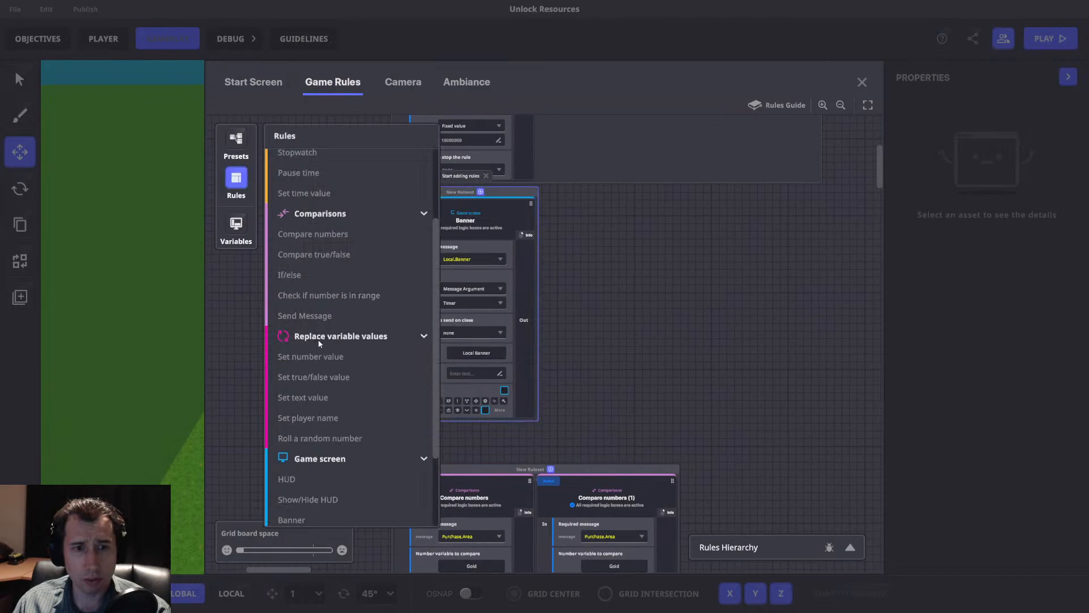
left_click(317, 397)
left_click(255, 187)
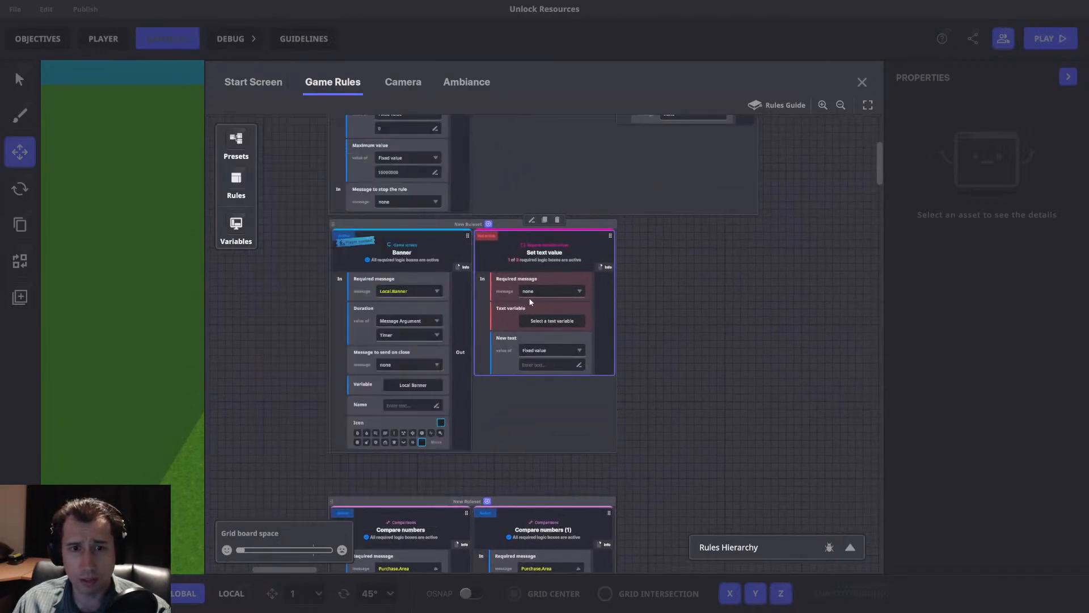
Set the required message of the Set text value rule to the existing Local.Banner message.
left_click(548, 291)
type("Loc")
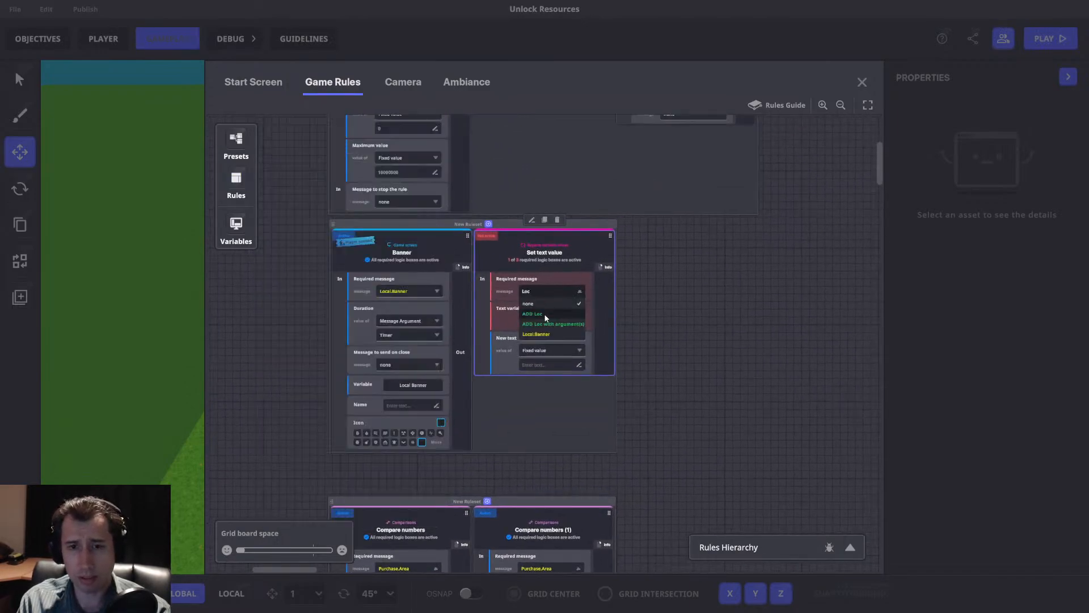
type("a")
left_click(530, 333)
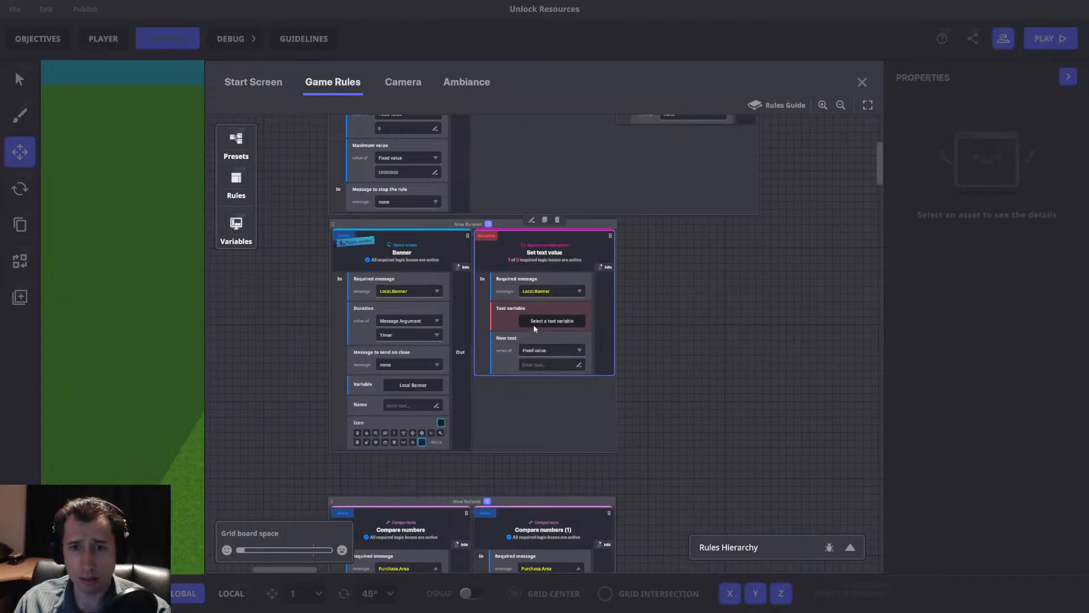
Choose Local Banner as the rule's text variable and take its new text from the Text message argument.
left_click(546, 321)
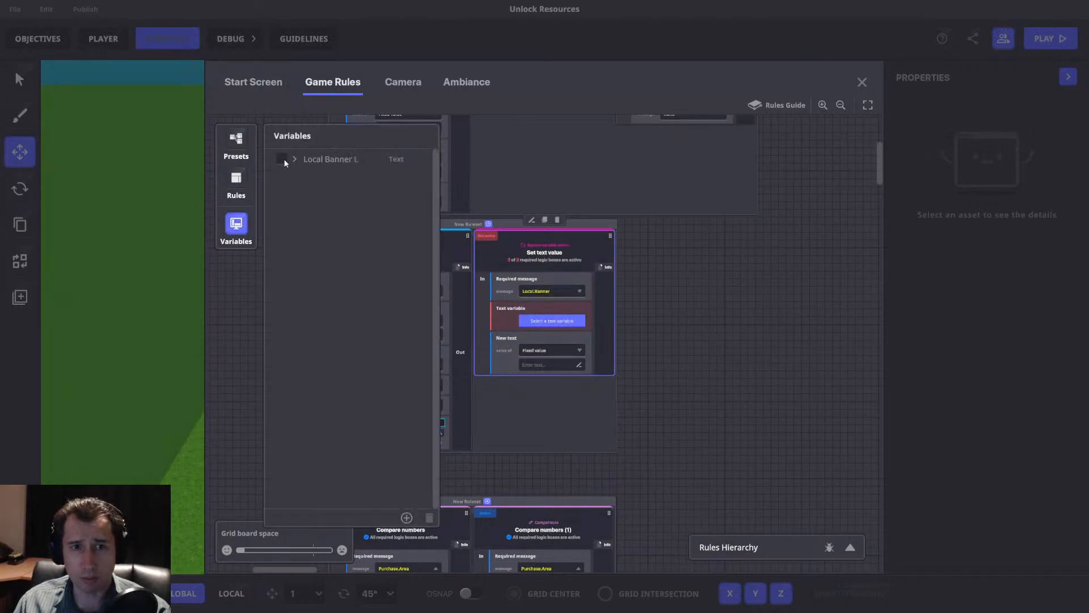
left_click(281, 158)
left_click(537, 350)
left_click(545, 383)
Start a "Failed.Text" message with arguments as the message to send of the Compare numbers (1) rule.
left_click_drag(672, 351, 718, 342)
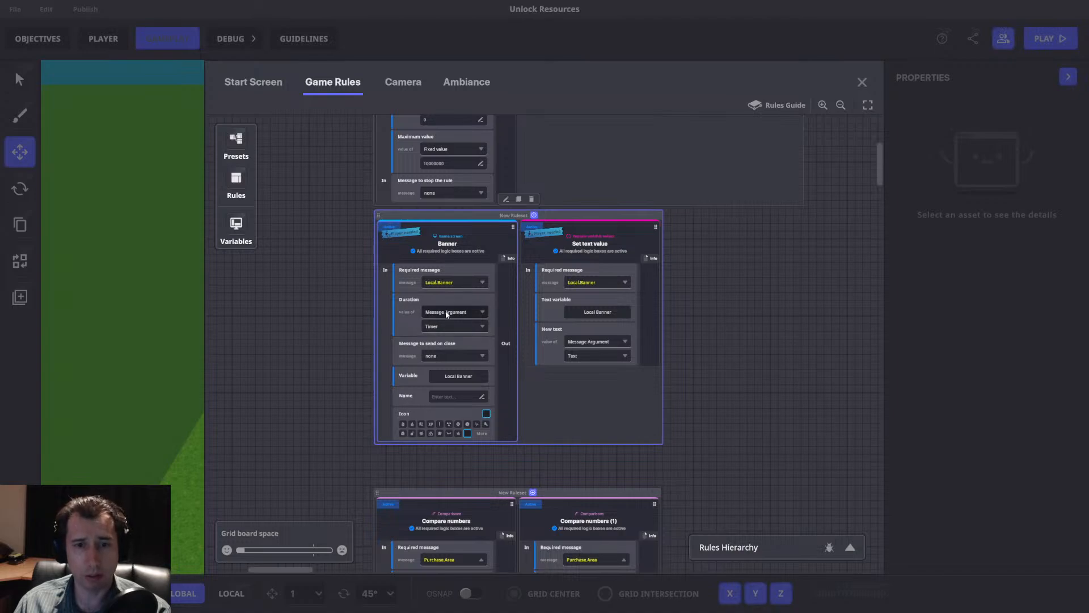
scroll(457, 307, "down", 5)
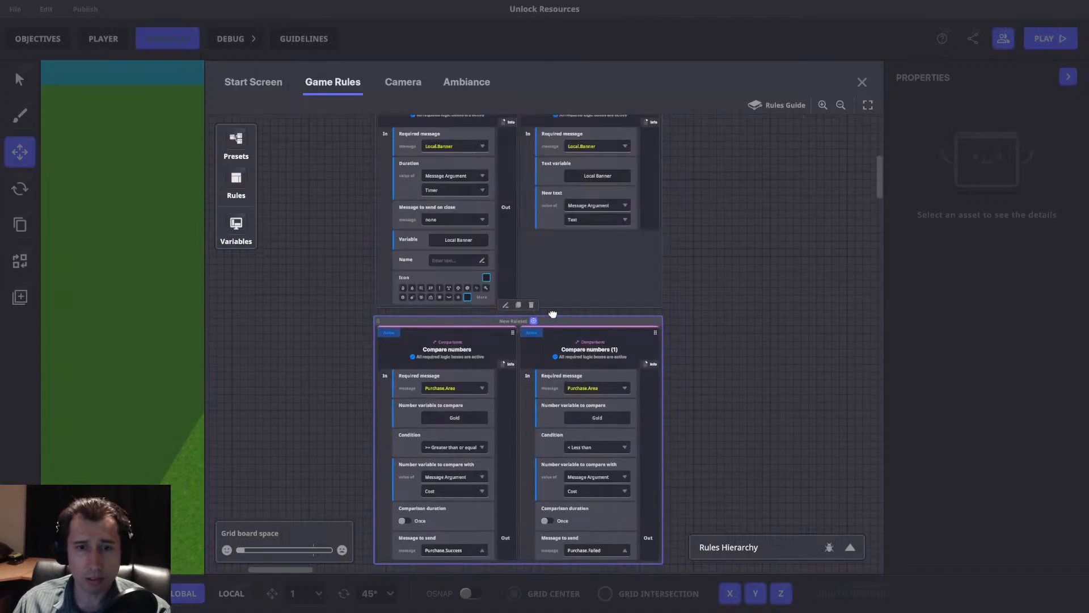
scroll(546, 181, "down", 2)
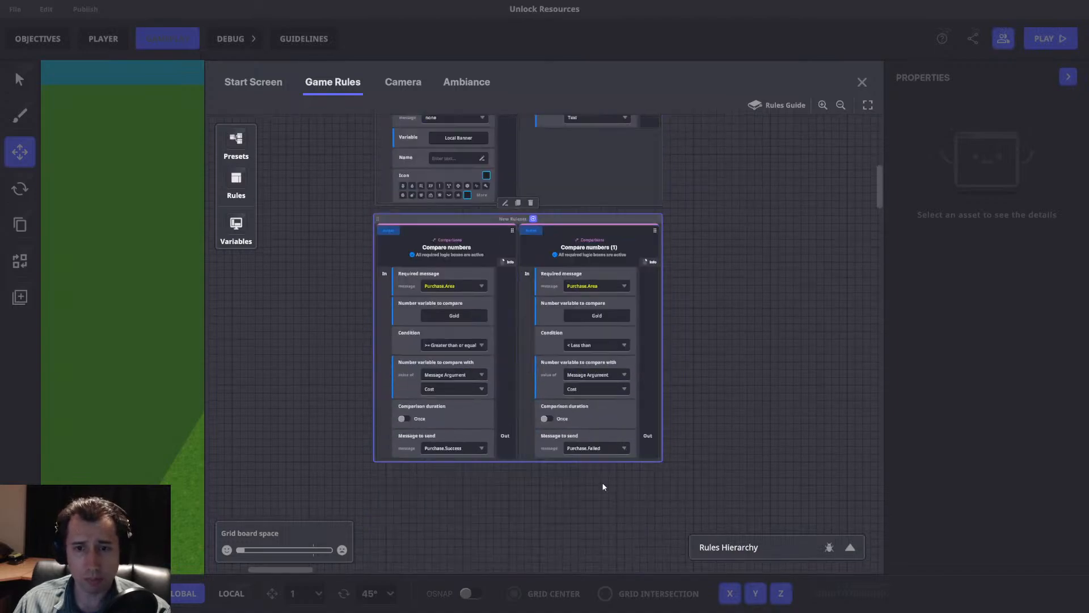
scroll(590, 465, "up", 1)
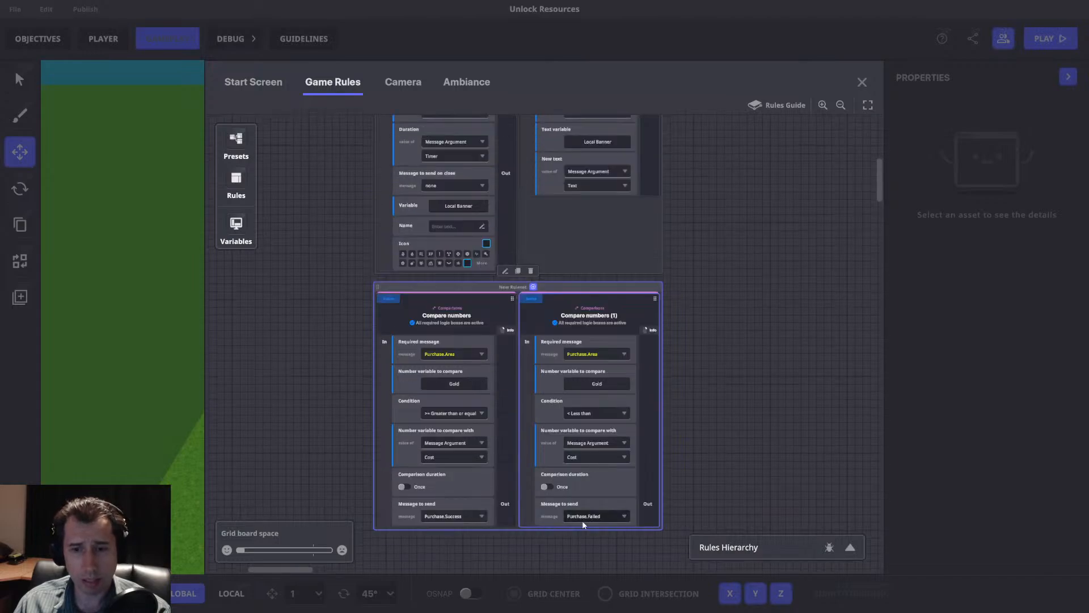
left_click(588, 516)
type("P")
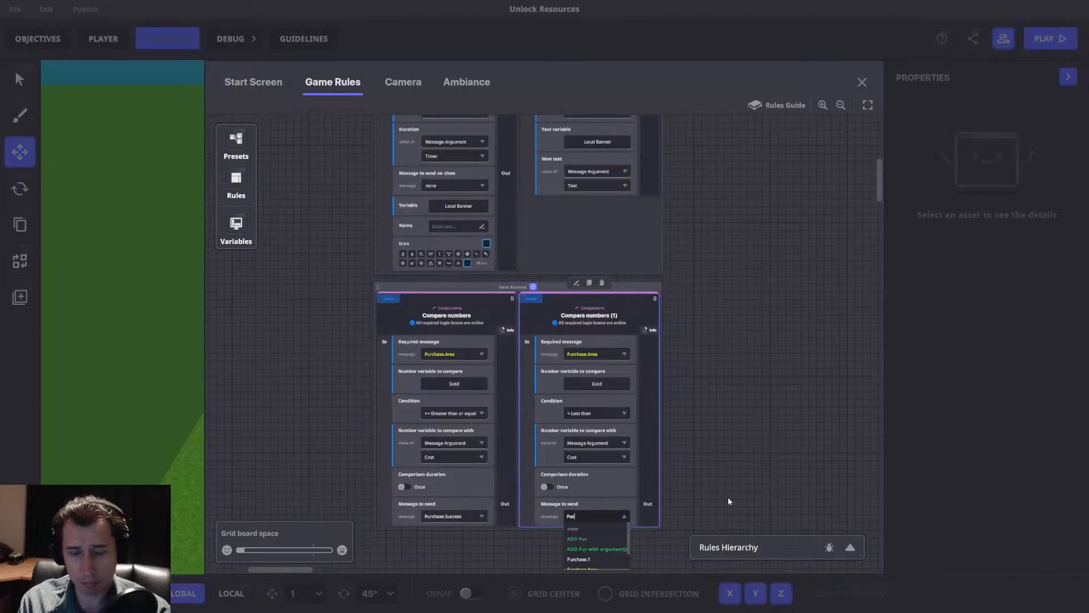
key("BackSpace")
type("Failed.")
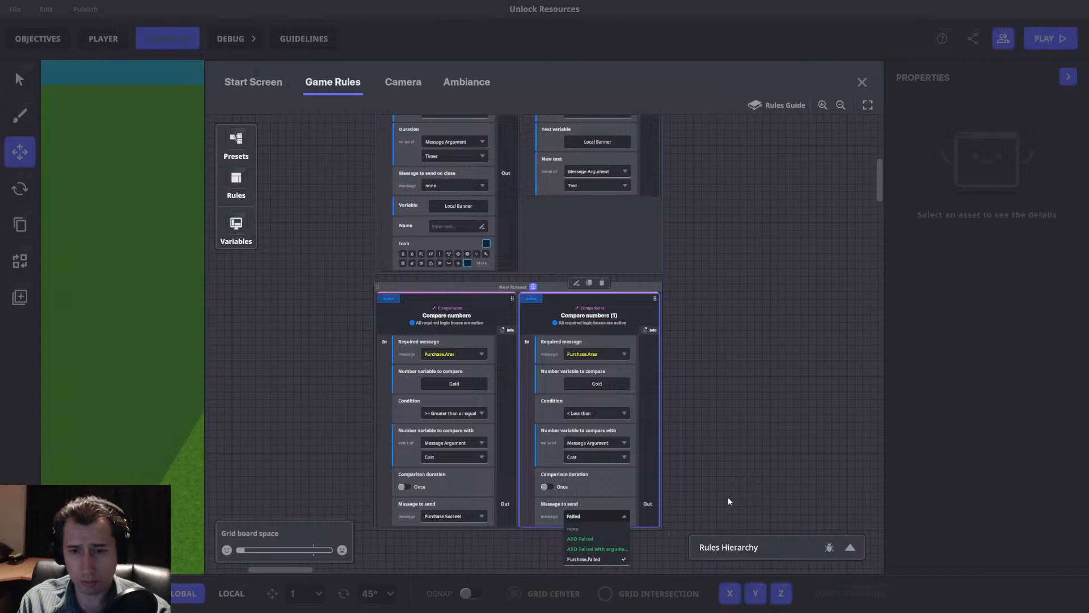
type("Text")
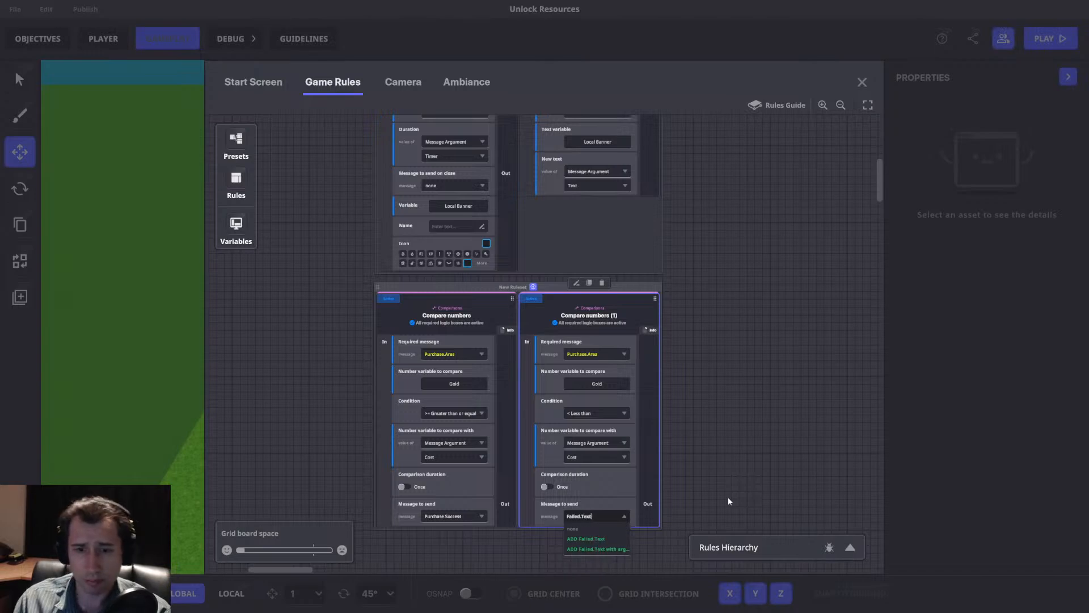
left_click(601, 548)
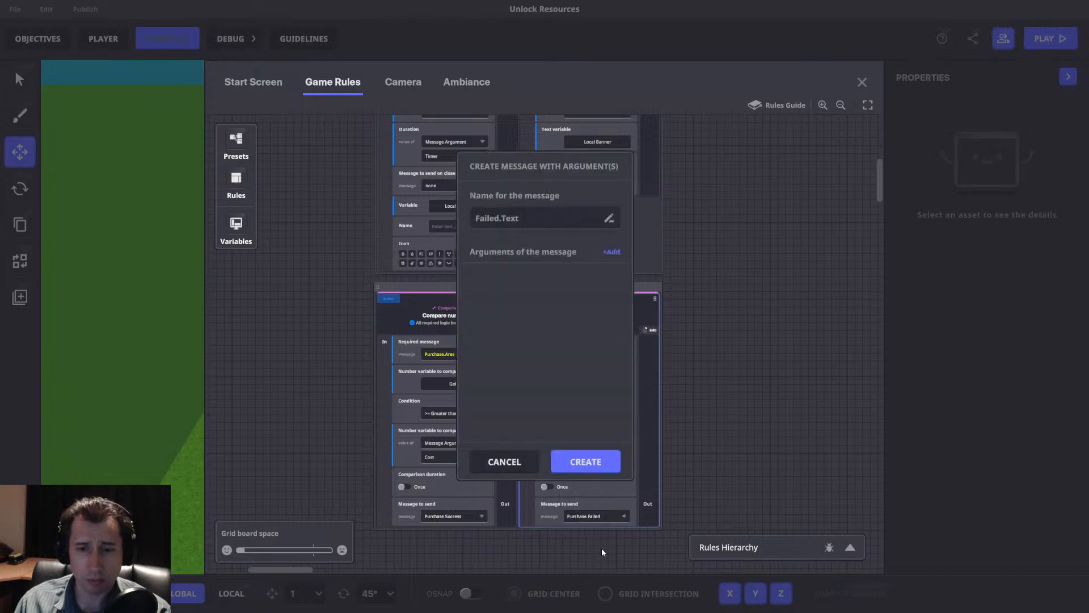
left_click(615, 253)
left_click(505, 303)
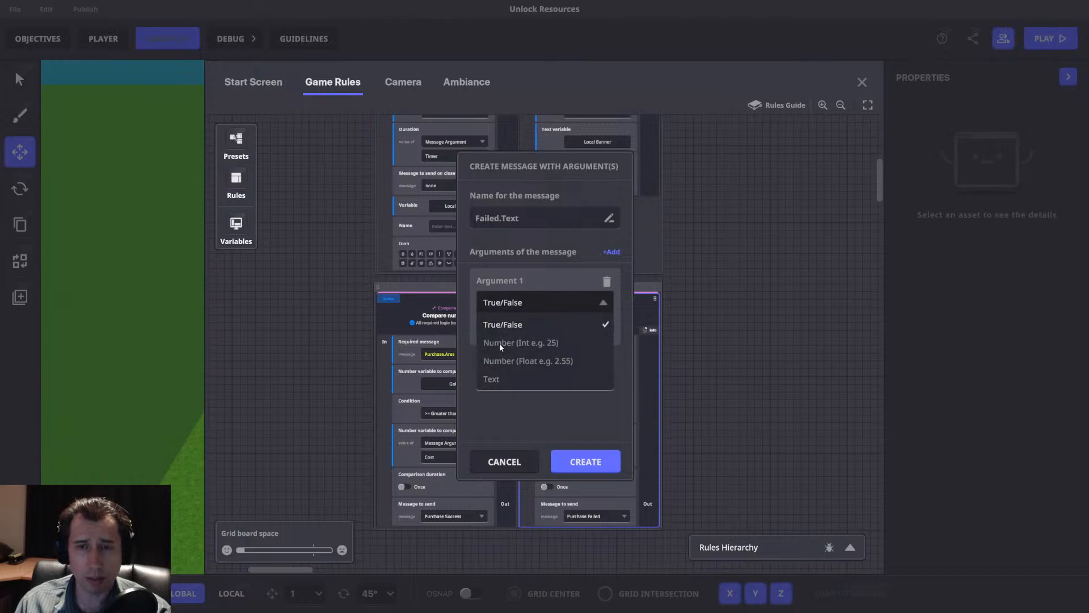
left_click(506, 464)
left_click(493, 460)
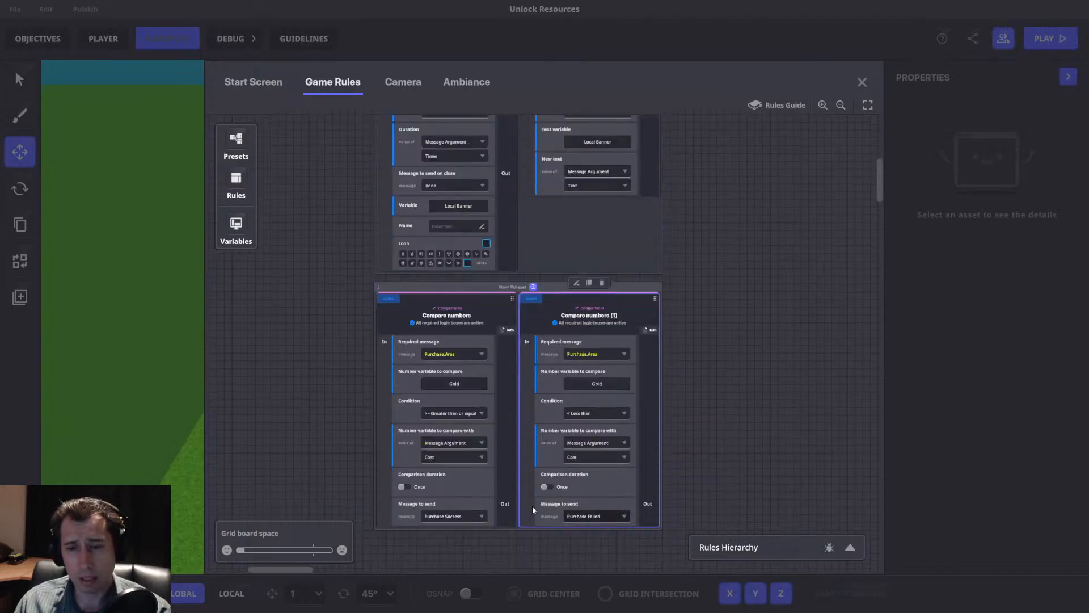
Add a Send Message rule and place it beneath the Compare numbers (1) rule.
scroll(620, 435, "down", 3)
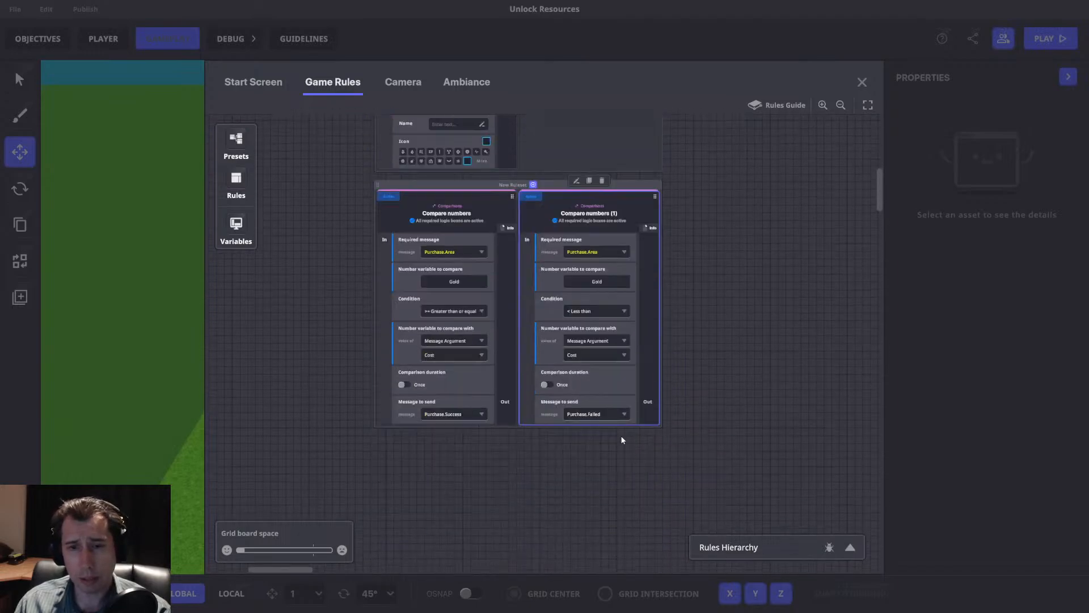
left_click(226, 181)
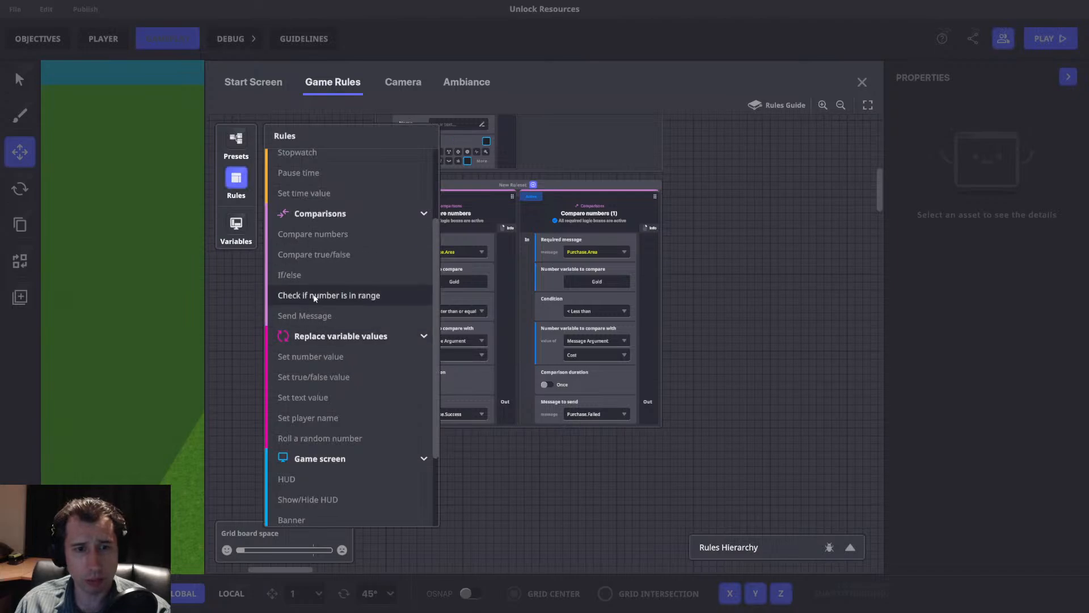
left_click(310, 315)
left_click_drag(571, 222, 551, 341)
Set the Send Message rule to require Purchase.Failed and to send the Local.Banner message.
left_click(543, 412)
type("Purchase")
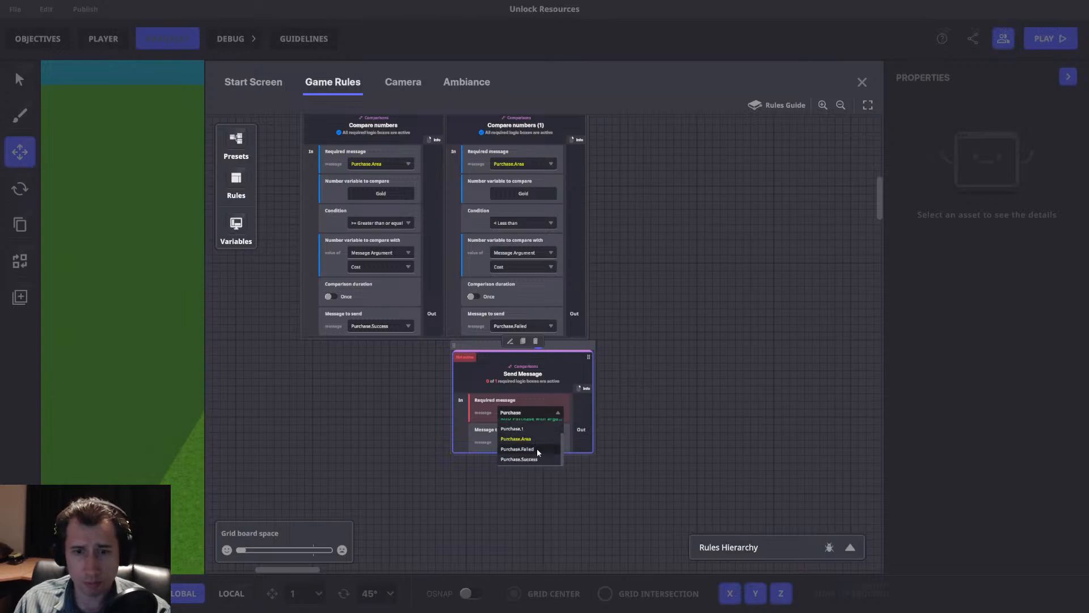
left_click(535, 449)
left_click(520, 443)
type("Local")
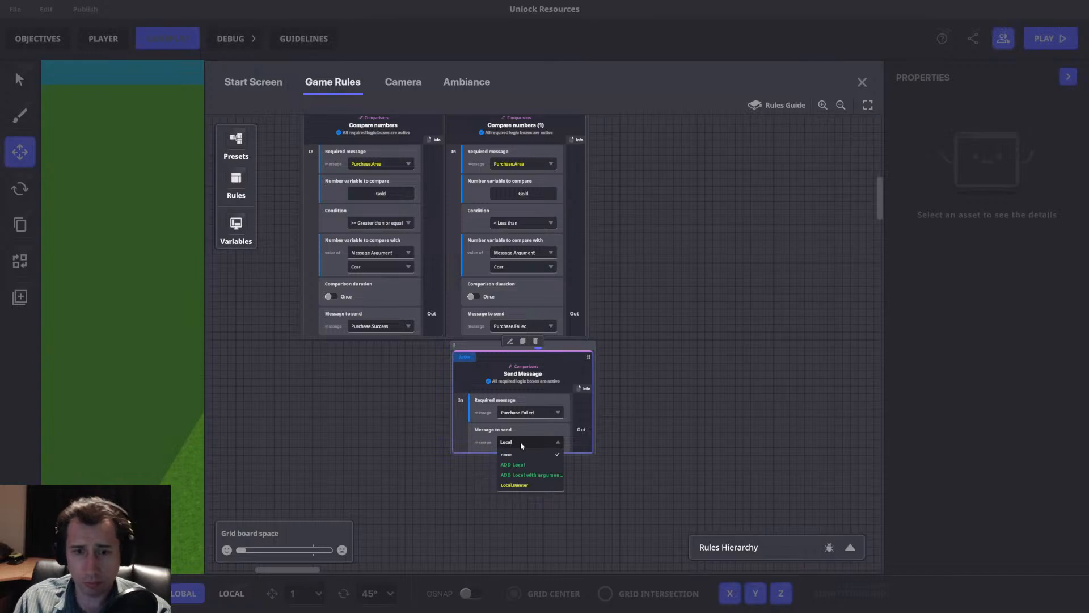
left_click(514, 484)
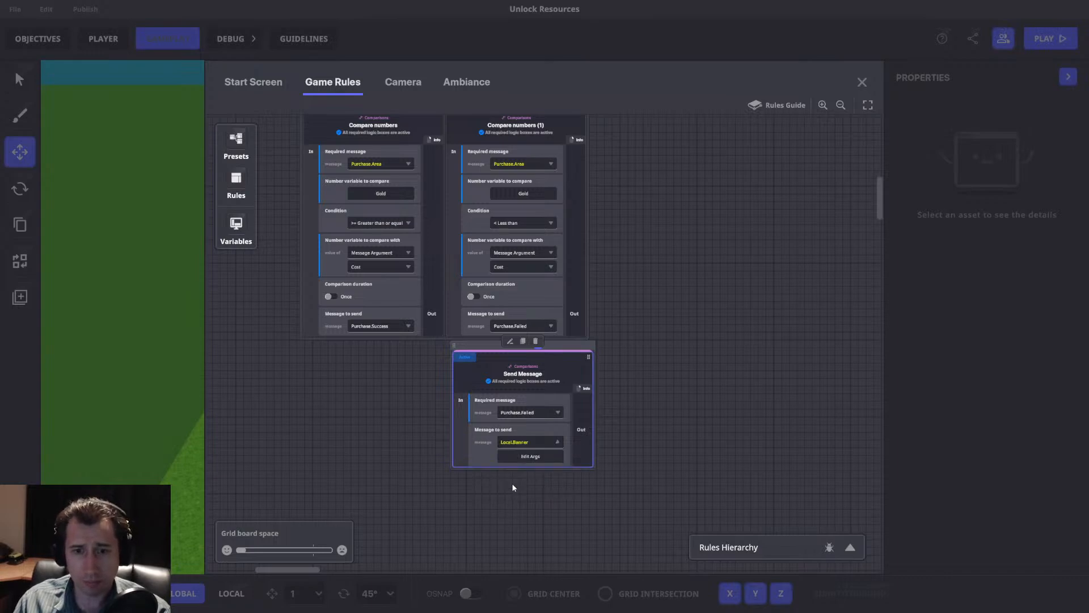
Set the rule's Local.Banner arguments to the fixed text "Purchase Failed" and a timer of 1.
left_click(528, 457)
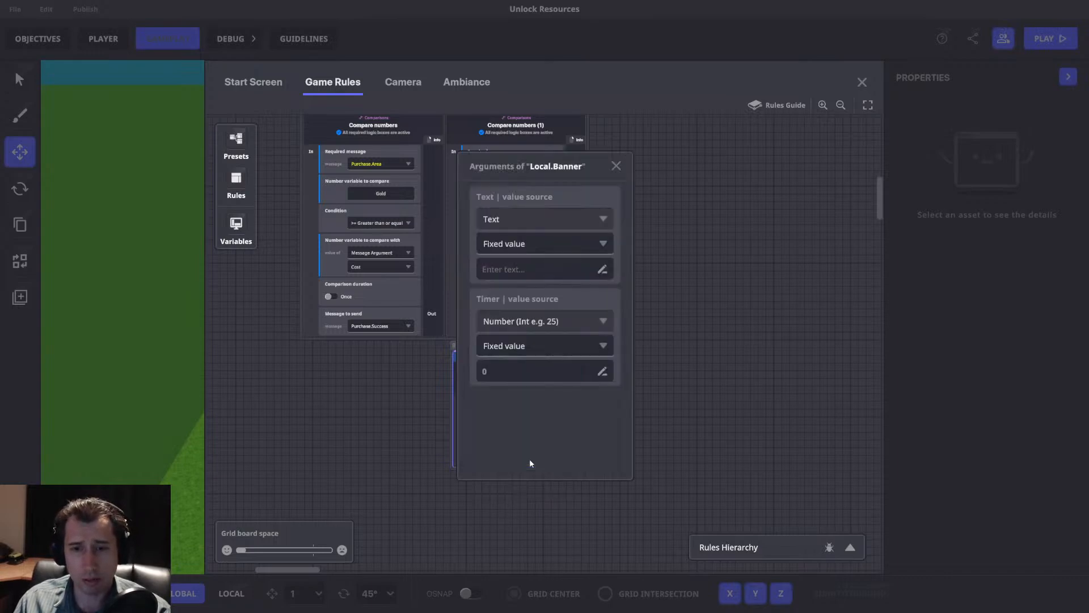
left_click(518, 275)
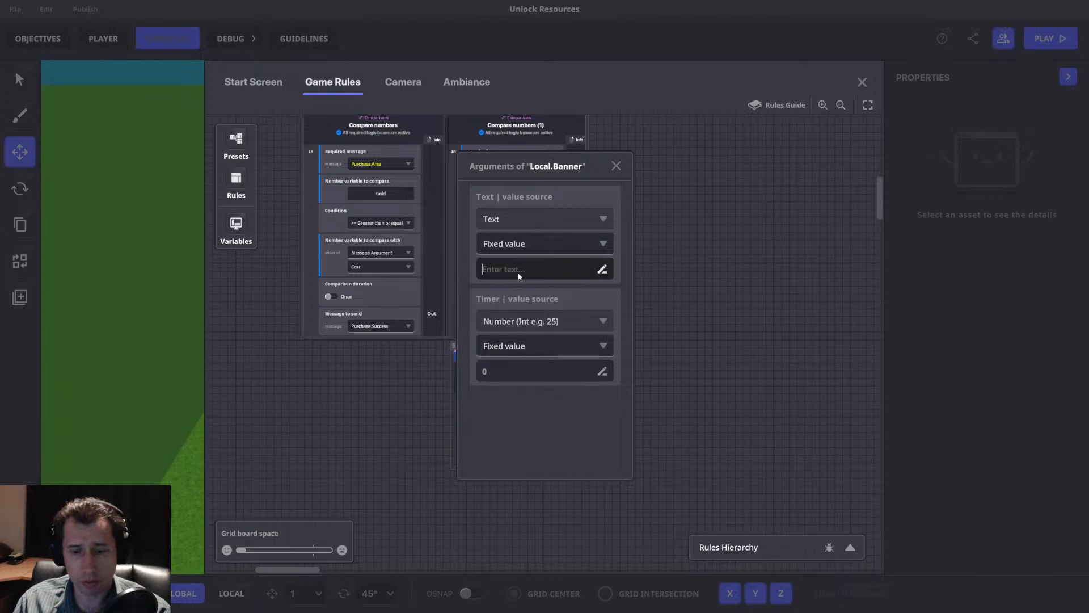
type("Purchase Failed")
left_click(515, 372)
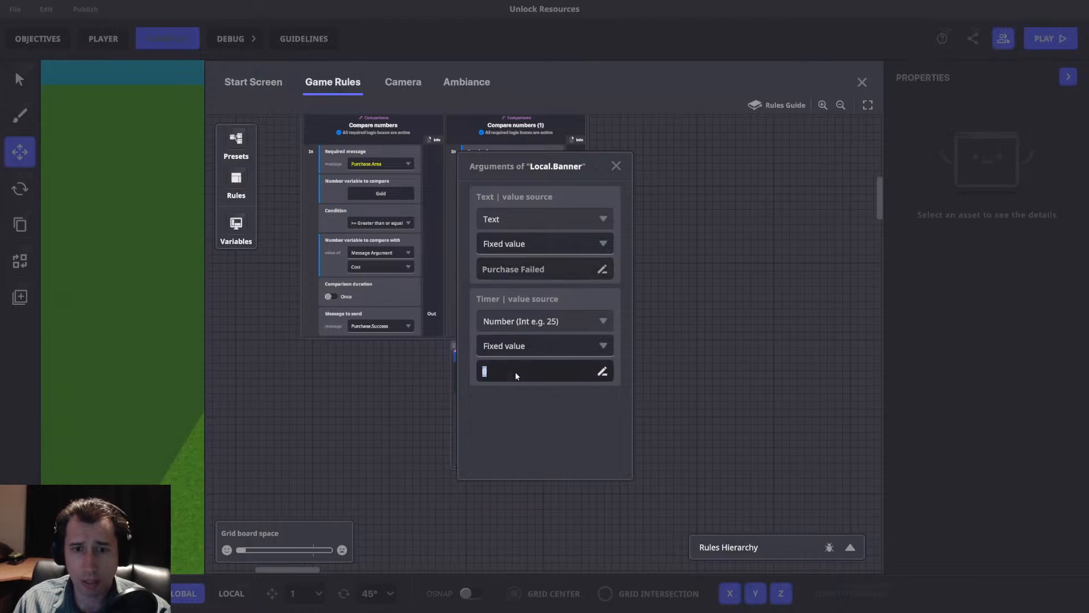
type("1")
key("Return")
left_click(617, 165)
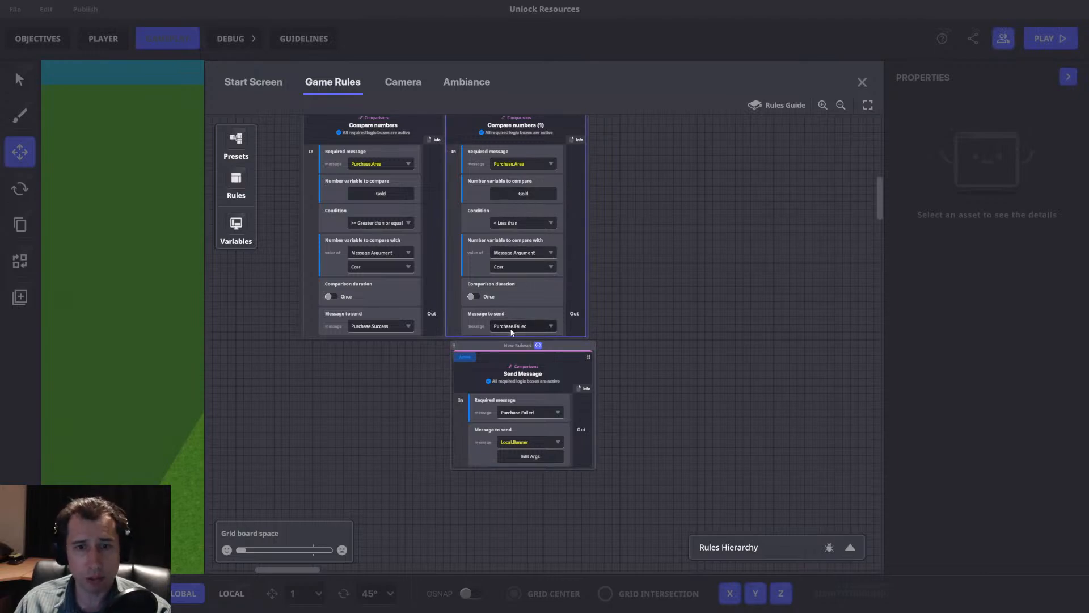
left_click(511, 456)
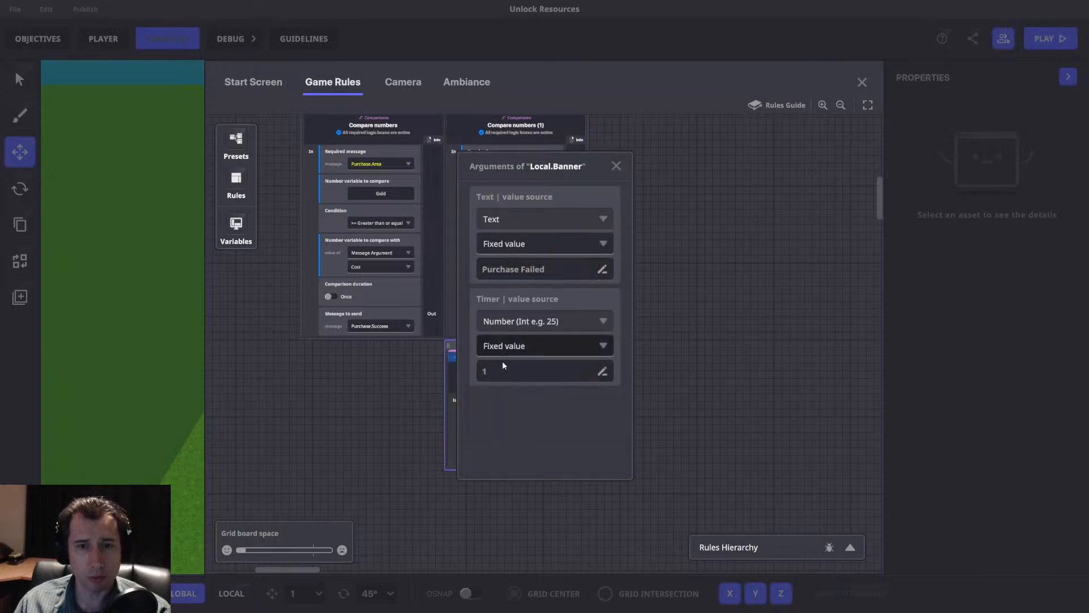
left_click(616, 166)
Duplicate the Send Message ruleset and place the copy beneath the Compare numbers rule, beside the original.
left_click_drag(610, 190, 693, 190)
mouse_move(560, 344)
left_mouse_down()
mouse_move(539, 344)
mouse_move(570, 344)
left_mouse_up()
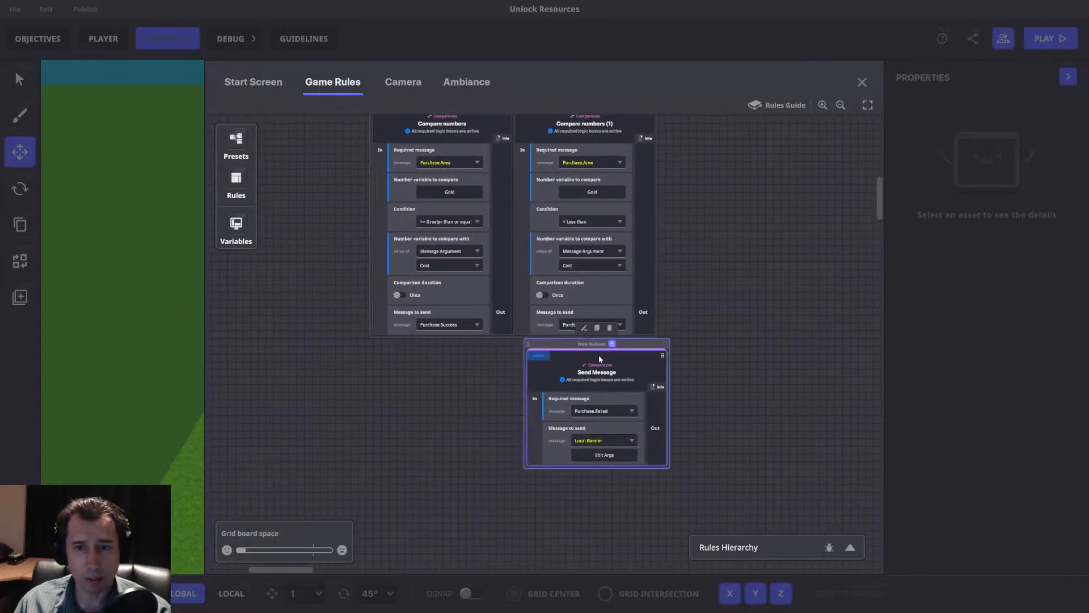
left_click(596, 340)
left_click_drag(737, 368, 413, 377)
left_click_drag(494, 478, 521, 461)
left_click_drag(497, 346, 524, 327)
Set the required message of the Send Message (1) rule to Purchase.Success.
left_click(481, 395)
type("Purchase.Suc")
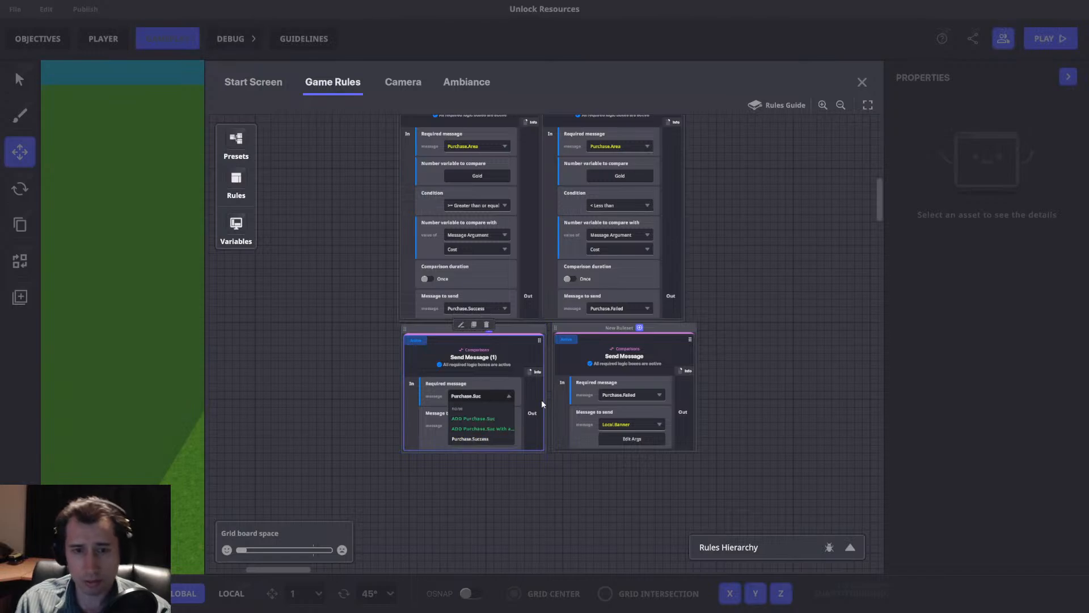
left_click(482, 439)
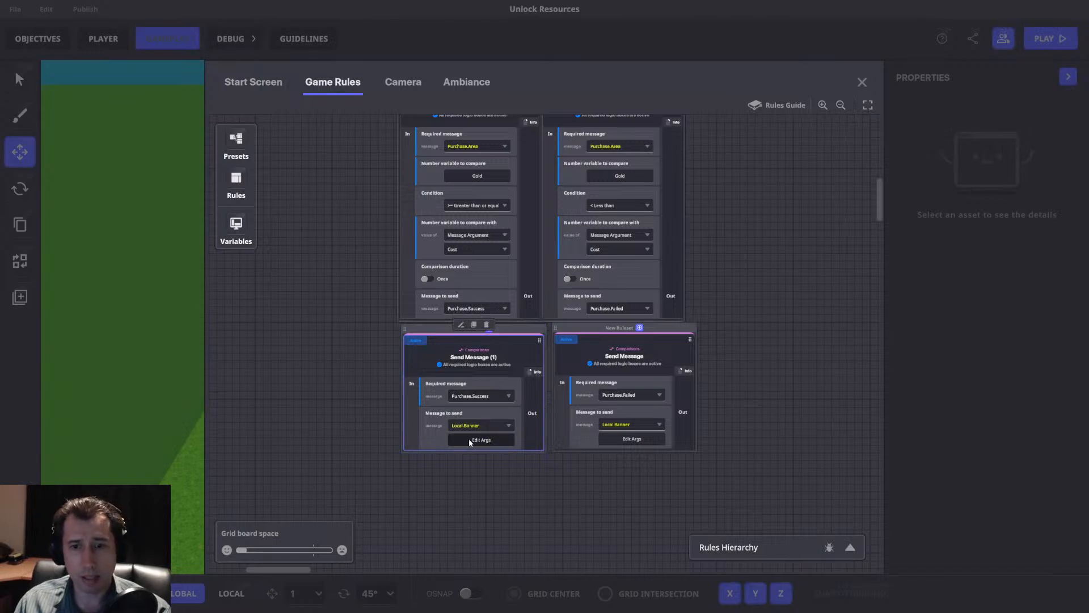
Set the banner text argument of the Send Message (1) rule to "Purchase Success".
left_click(470, 440)
left_click(536, 269)
double_click(538, 270)
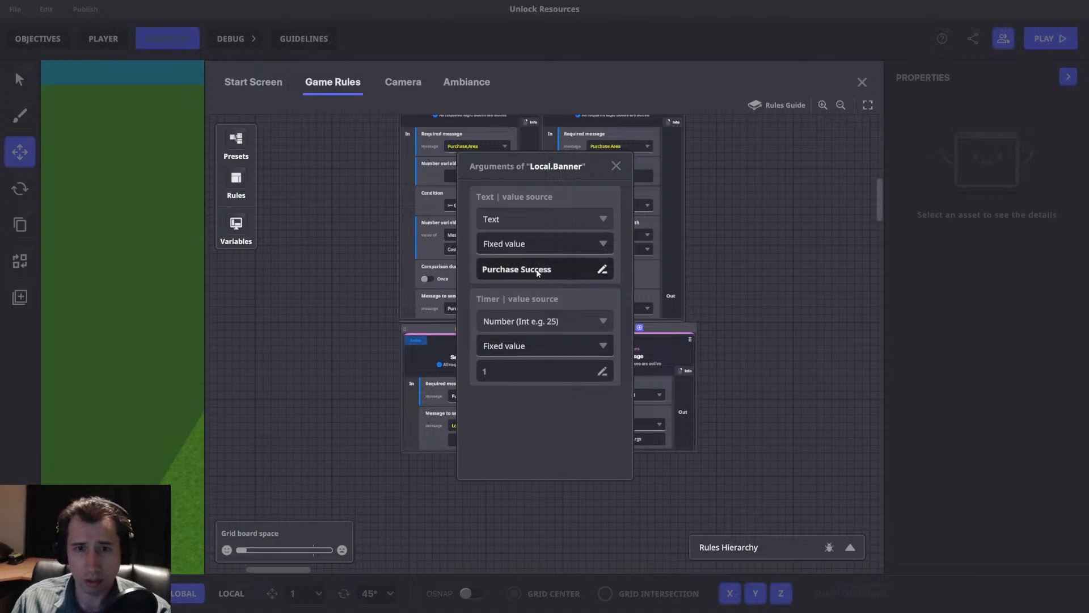
left_click(543, 416)
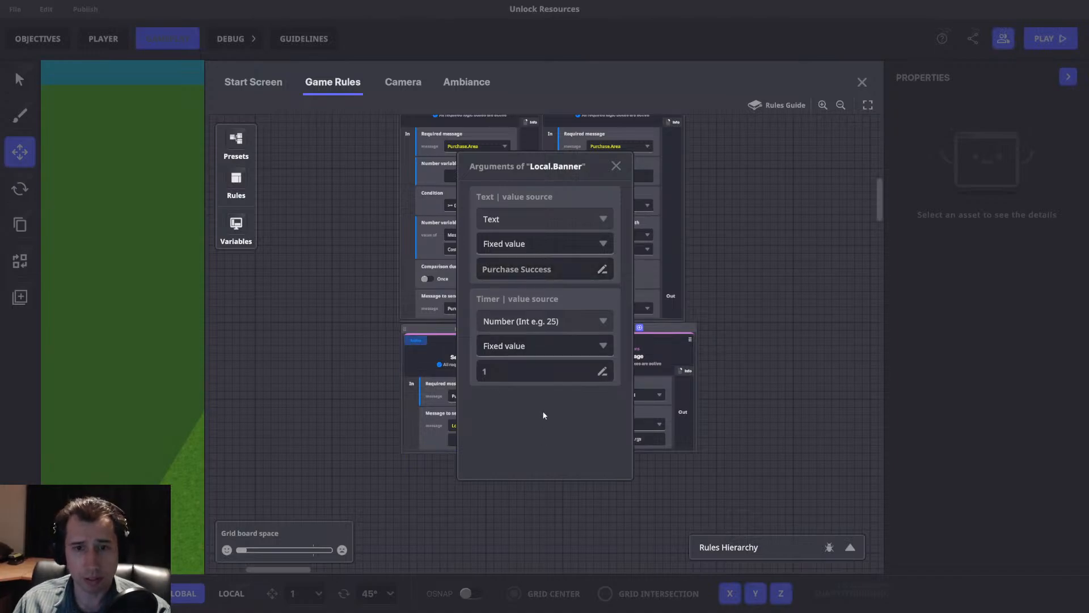
left_click(614, 166)
left_click(598, 342)
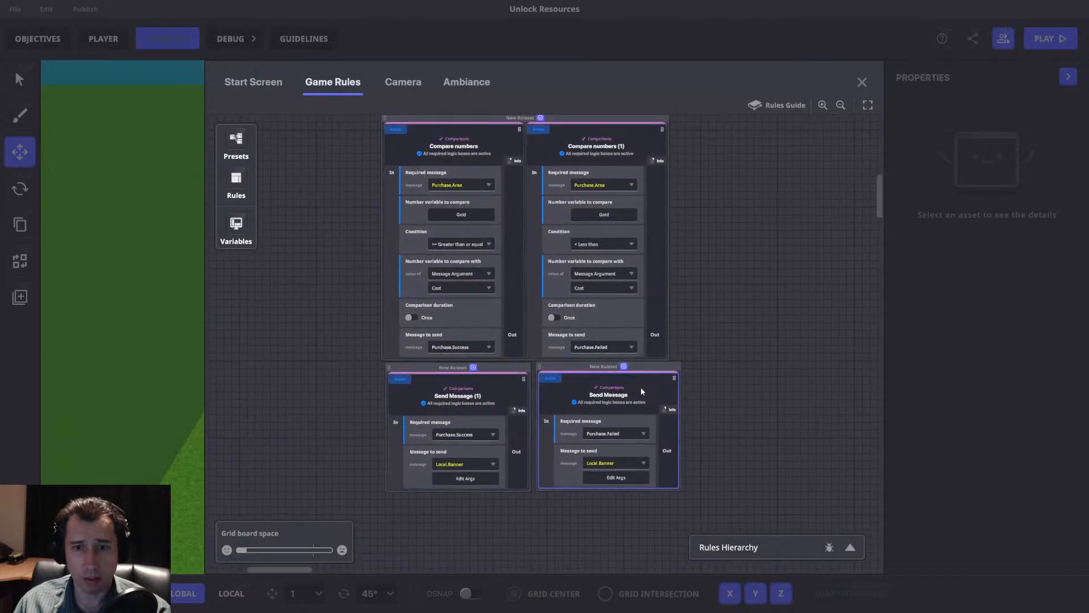
Close the game rules and playtest buying at the purchase panel, first with too little gold and again with more than 10.
scroll(779, 243, "up", 10)
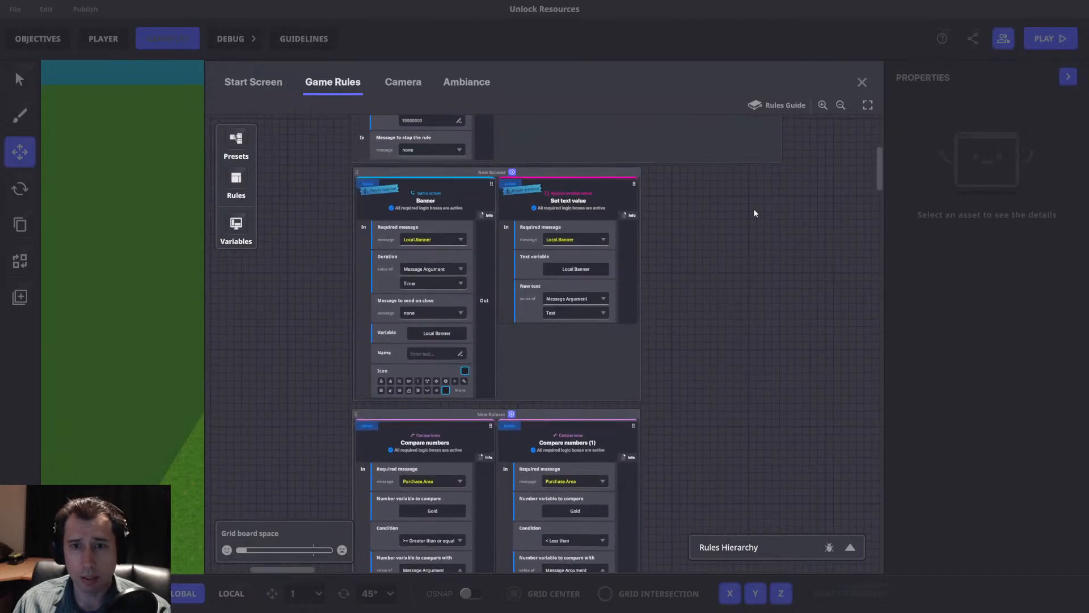
scroll(715, 256, "down", 3)
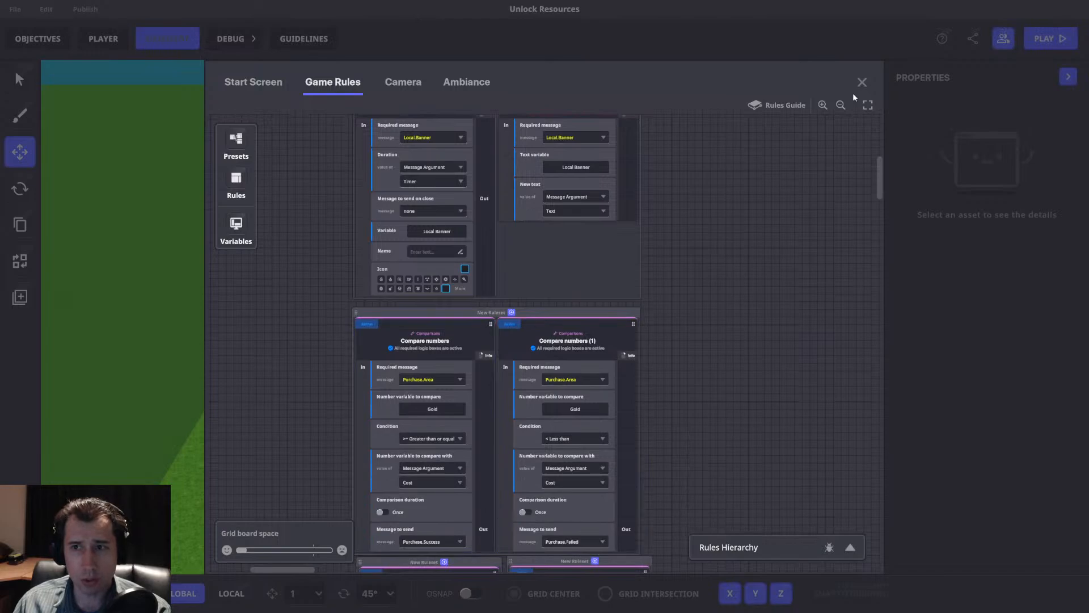
left_click(862, 82)
scroll(986, 389, "down", 5)
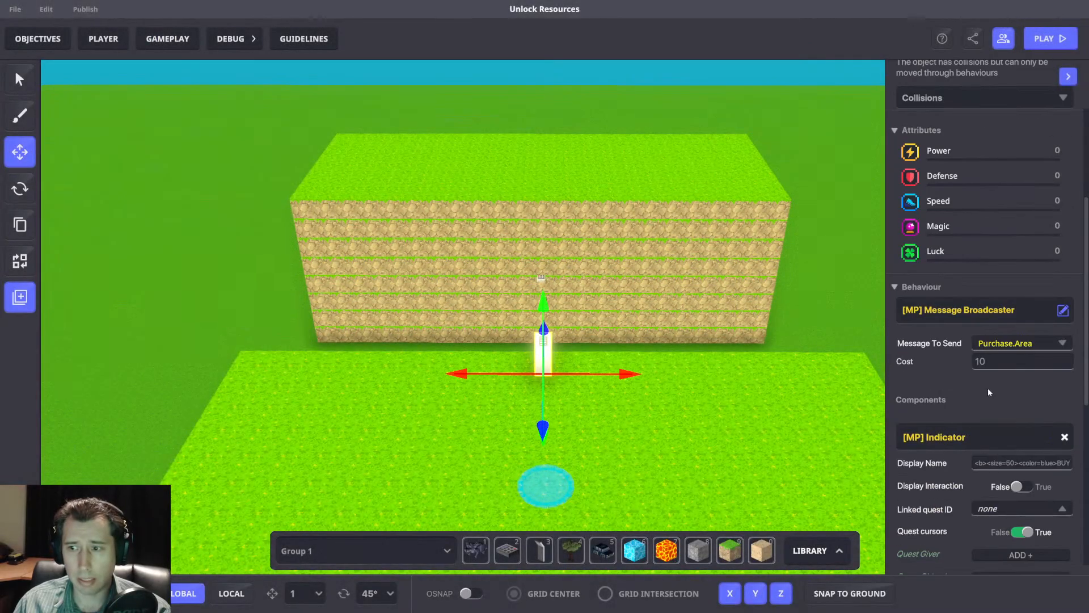
key("d")
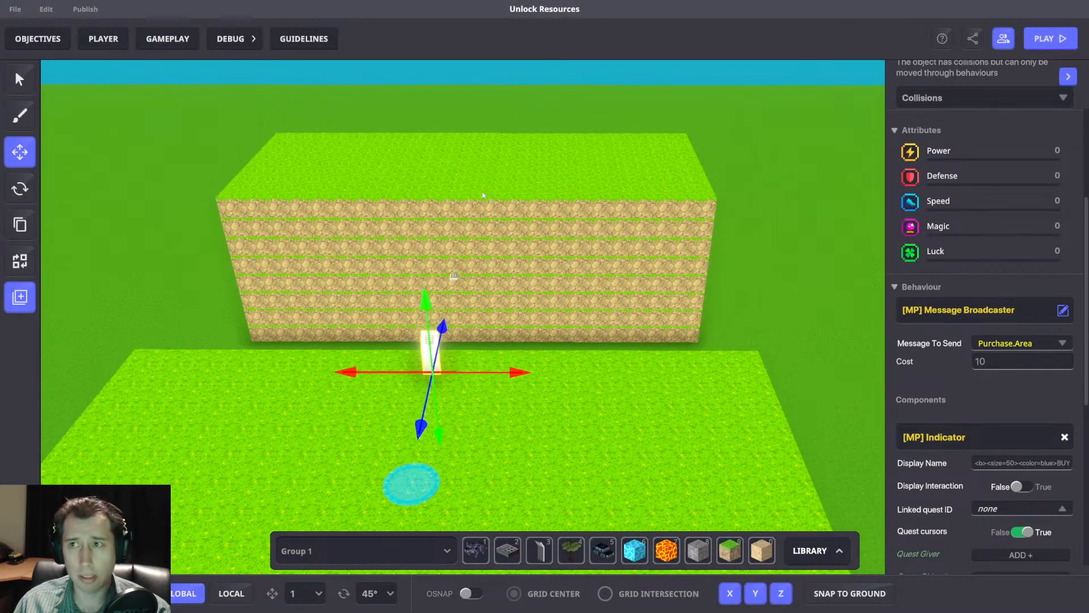
key("Tab")
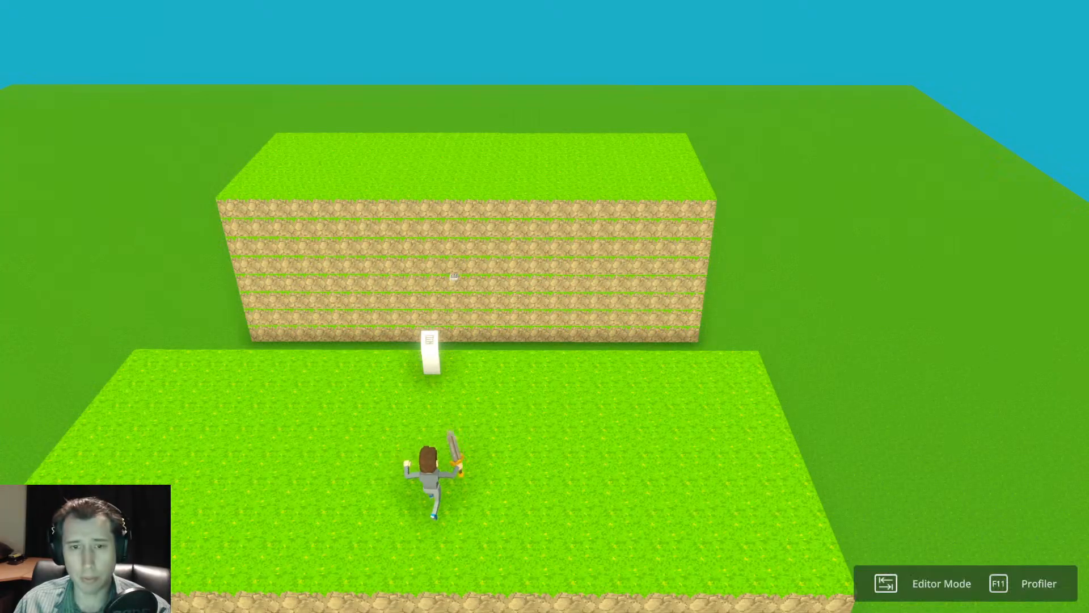
scroll(545, 306, "down", 5)
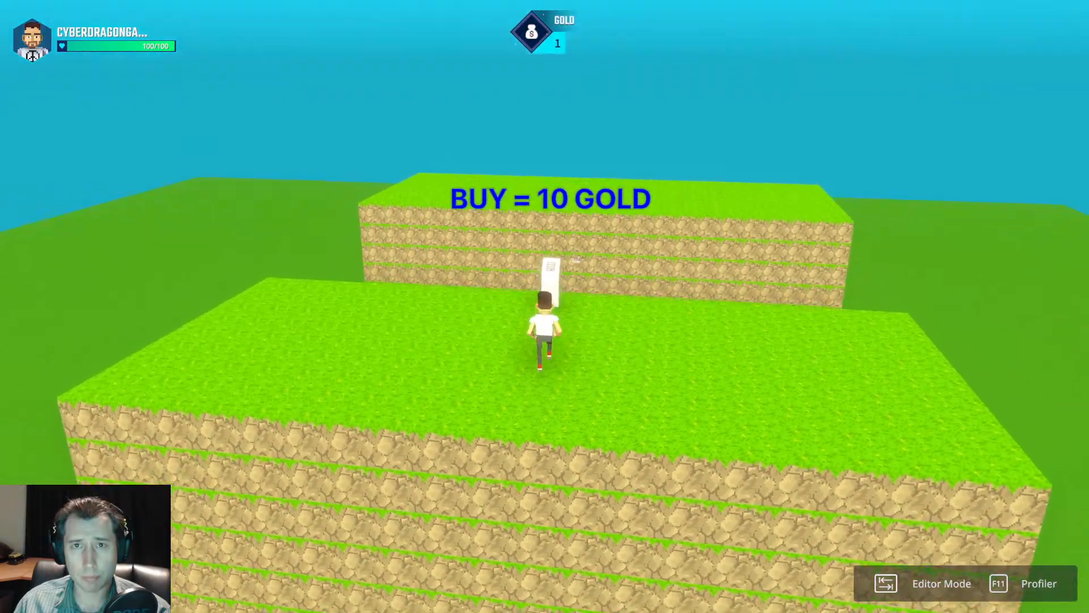
key("w")
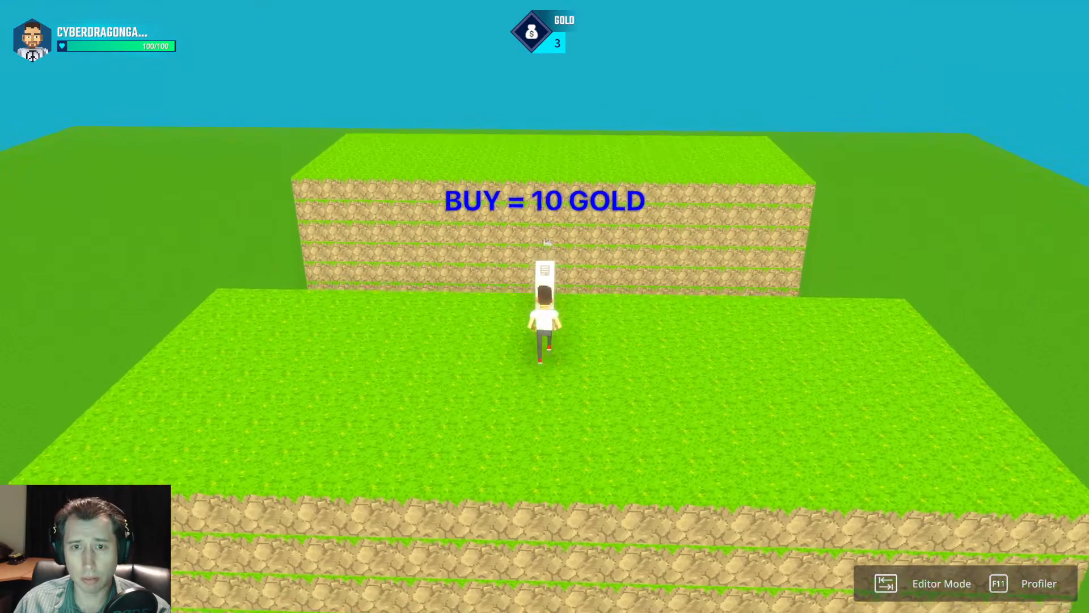
key("f")
key("s")
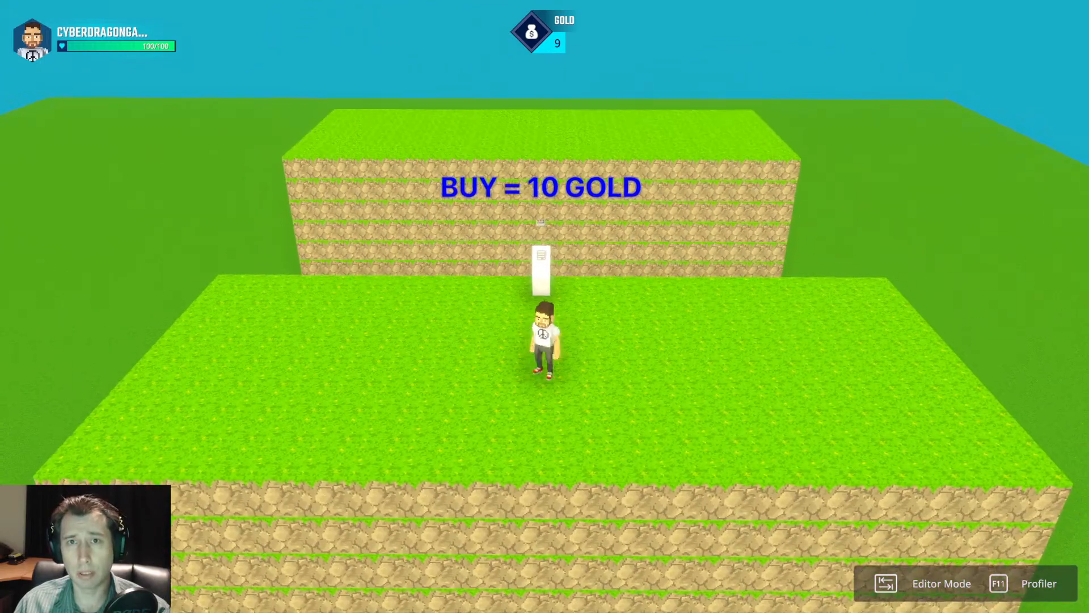
key("w")
key("s")
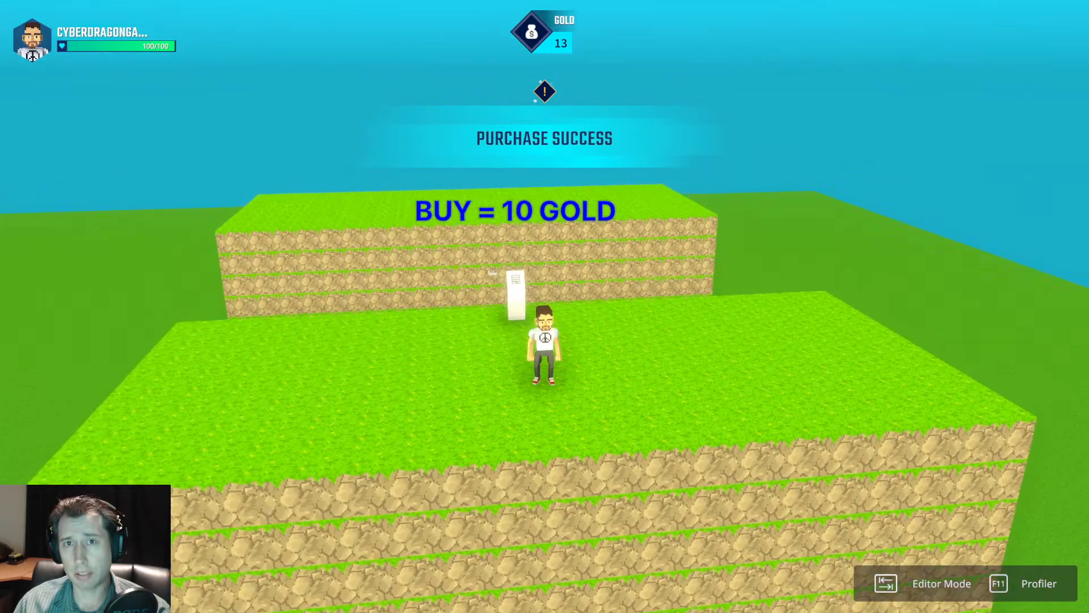
Move the character around the purchase panel in the playtest and return to the editor.
key("space")
key("a")
key("space")
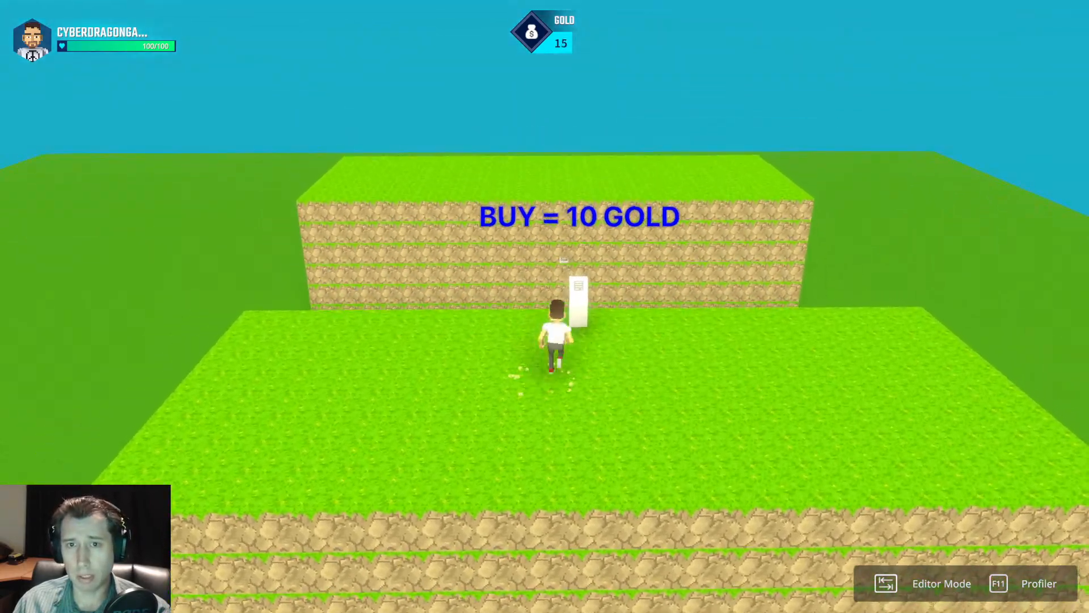
key("w")
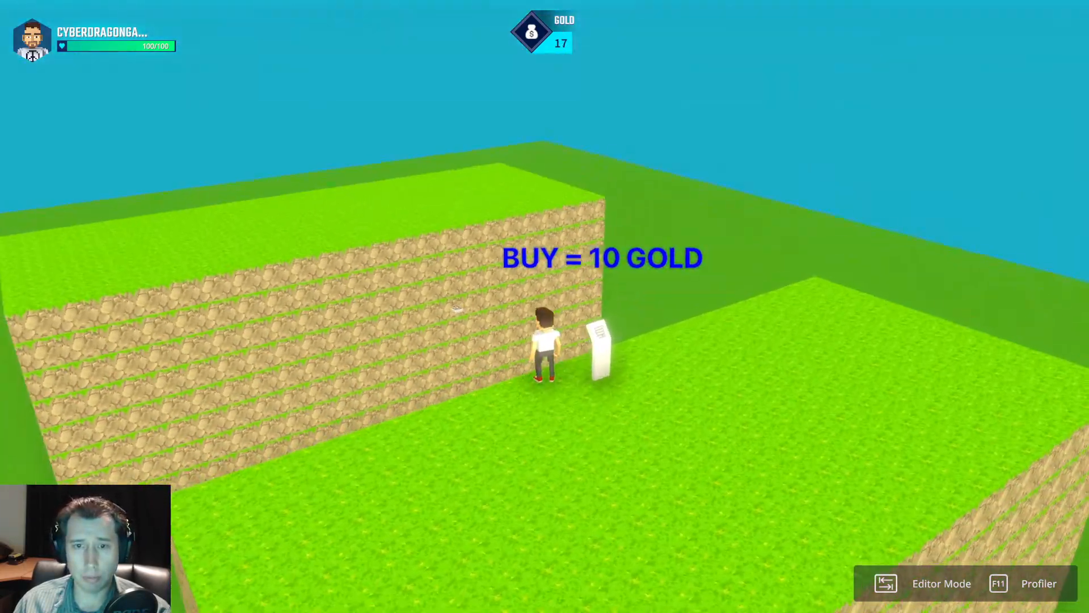
key("a")
key("s")
key("d")
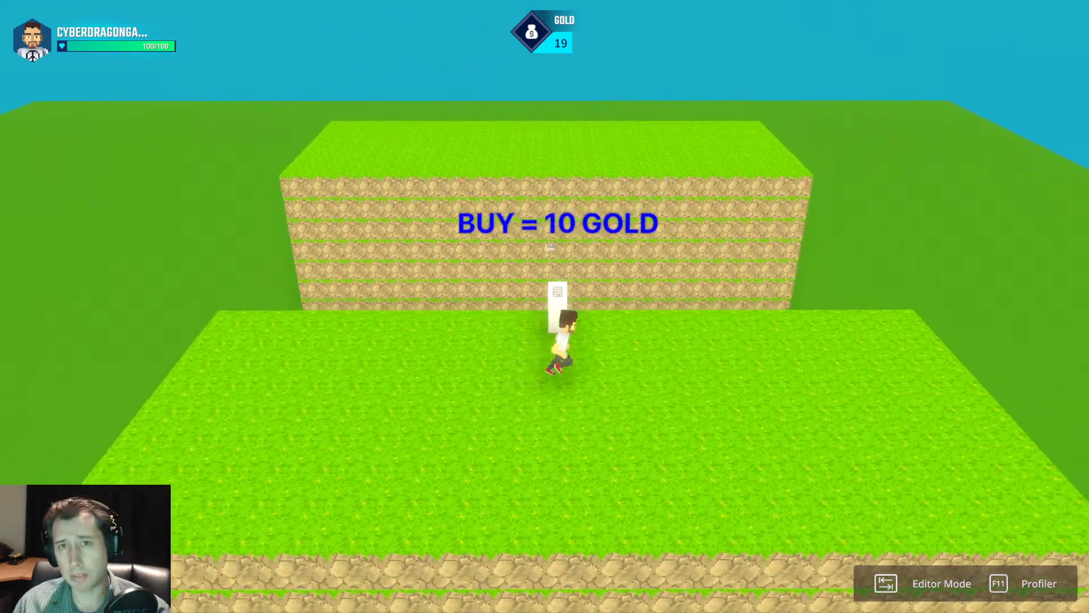
key("w")
key("space")
key("space")
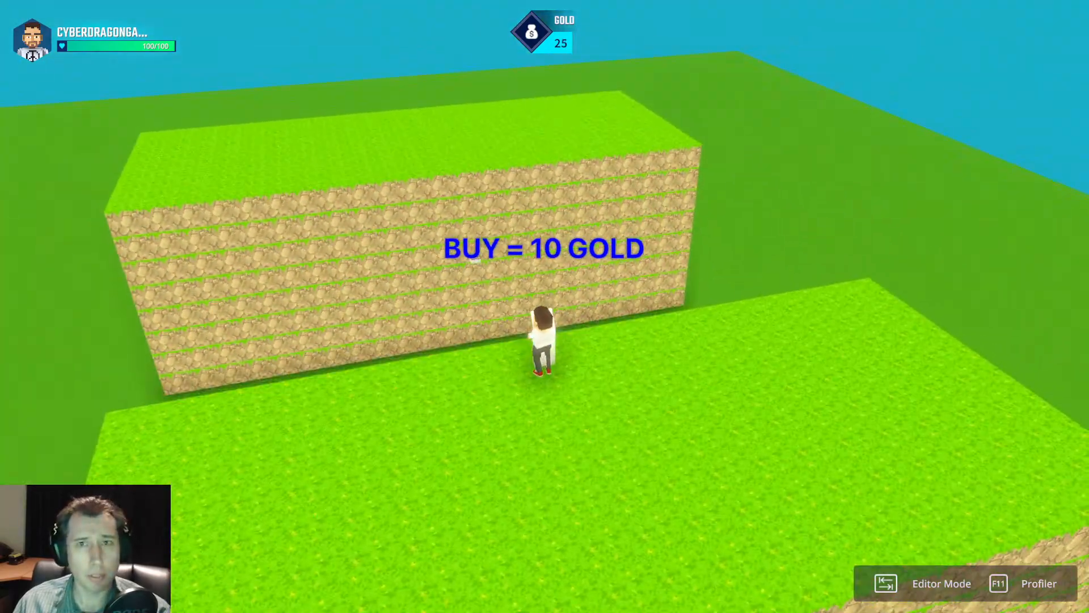
key("Tab")
key("a")
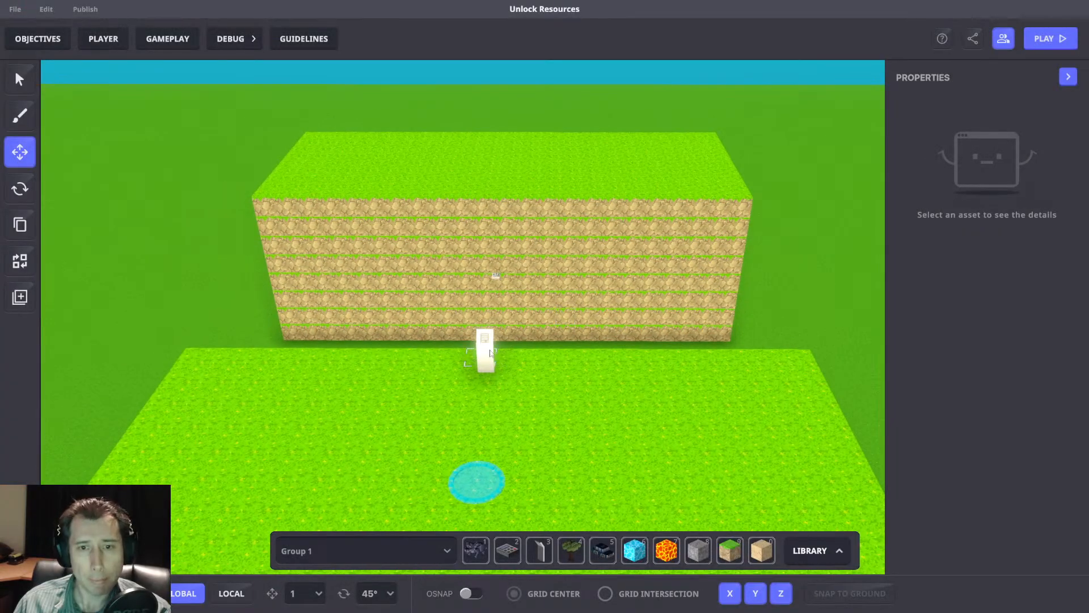
left_click(168, 49)
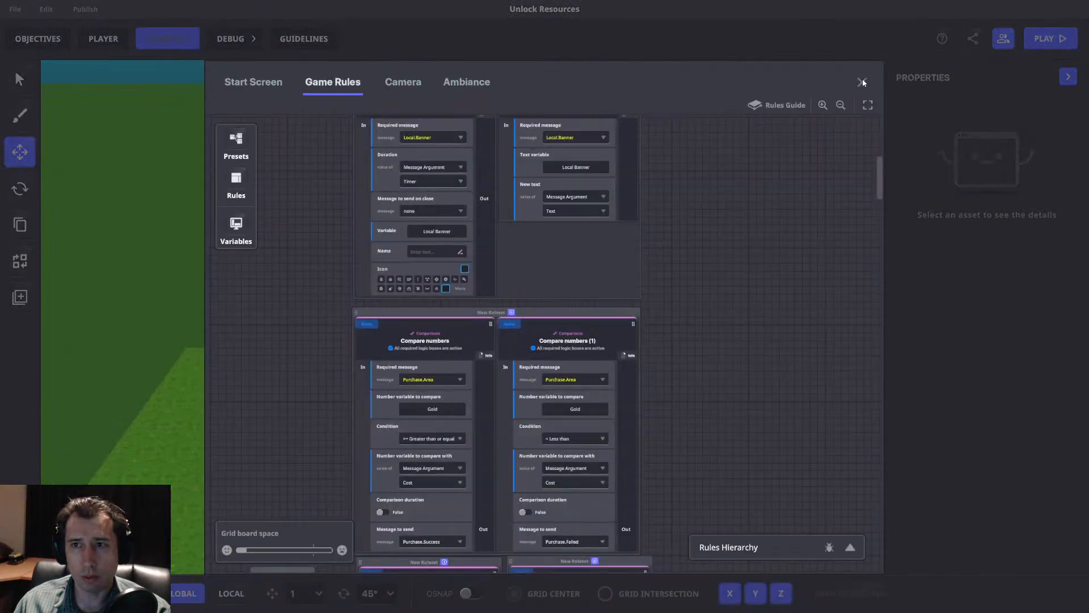
left_click(863, 81)
left_click(492, 277)
scroll(955, 376, "down", 5)
middle_click_drag(812, 324, 866, 346)
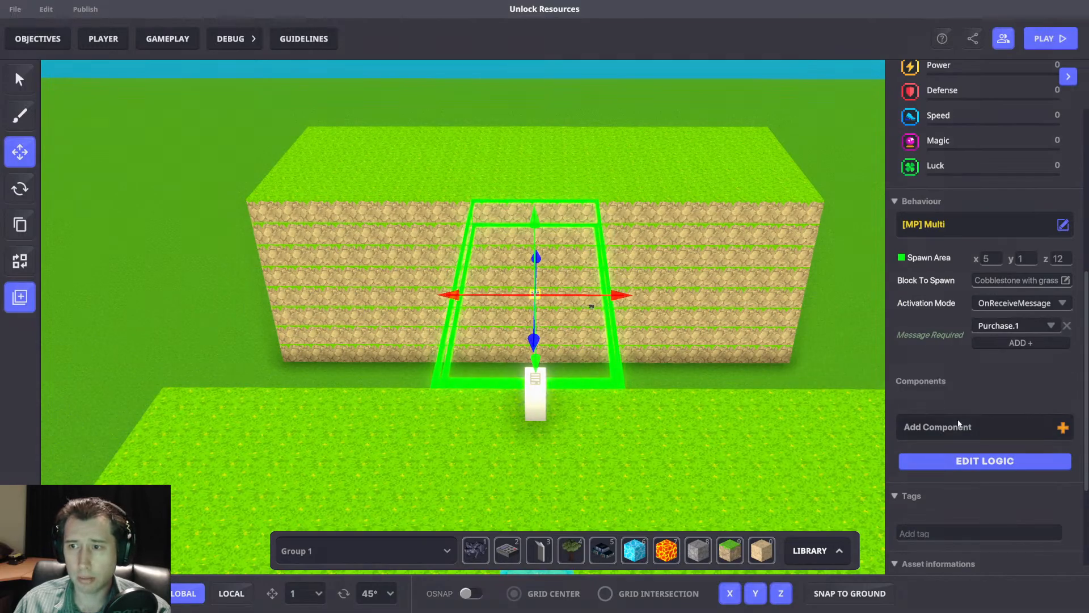
left_click(907, 427)
type("Togg")
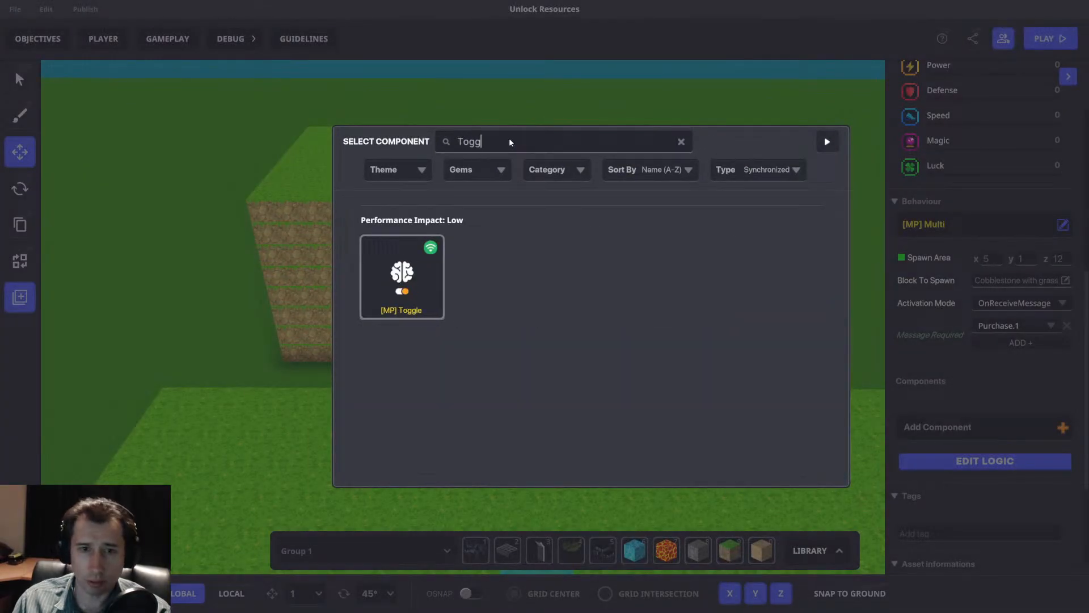
left_click(427, 283)
scroll(1004, 418, "down", 2)
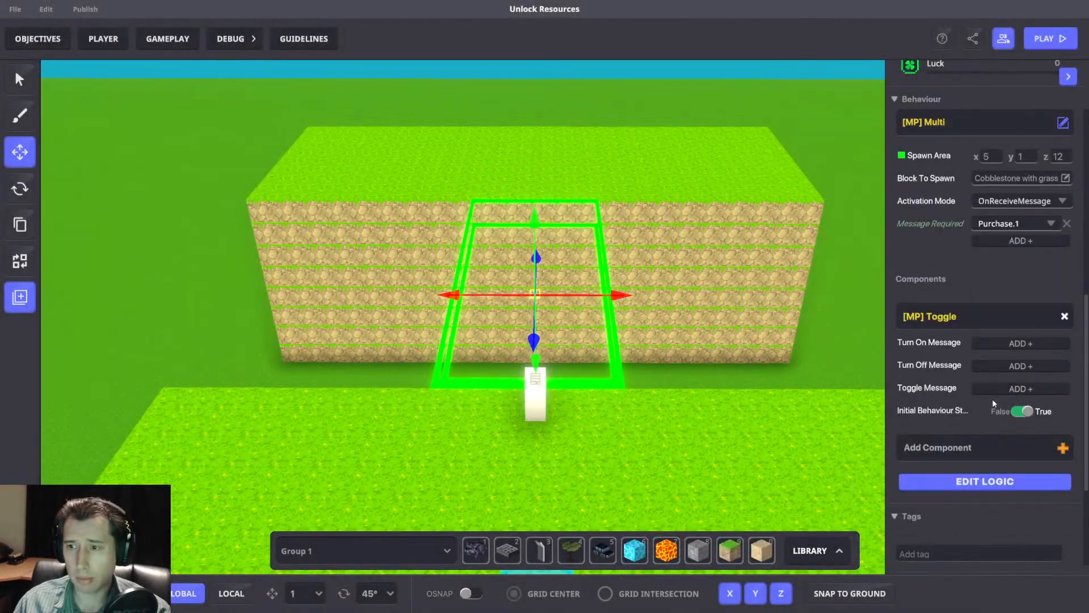
left_click(1024, 412)
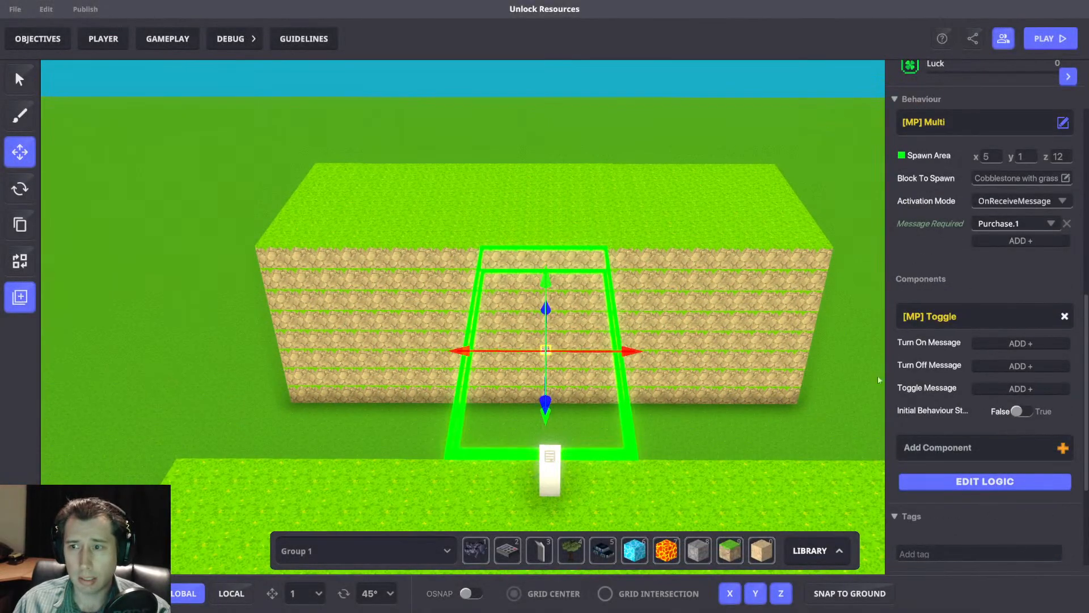
left_click(1065, 316)
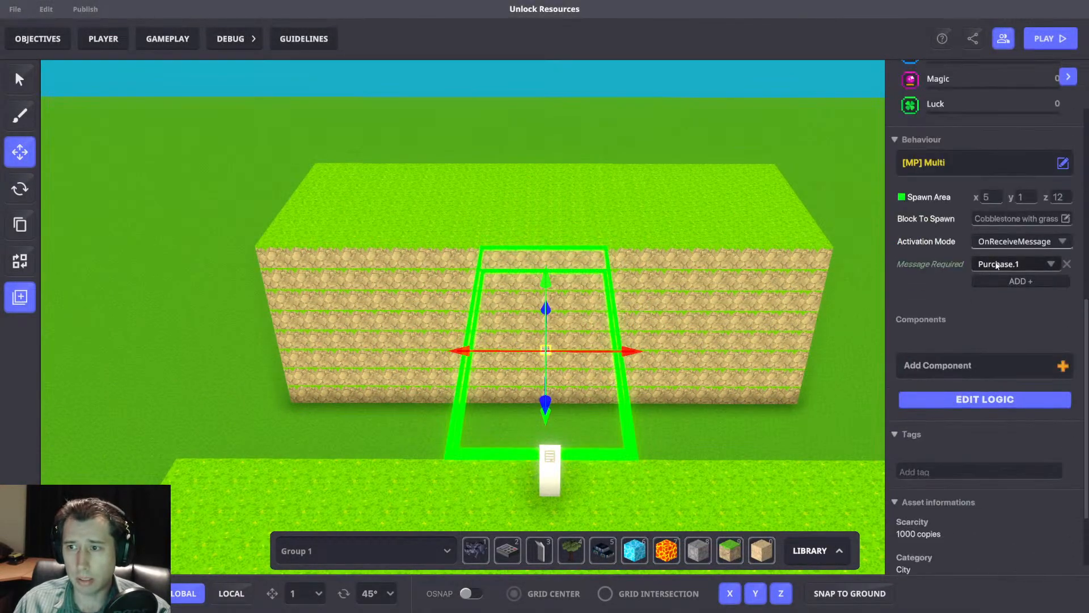
Combine the Send Message (1) and Send Message rules in one ruleset directly beneath the Compare numbers ruleset in the game rules.
left_click(551, 471)
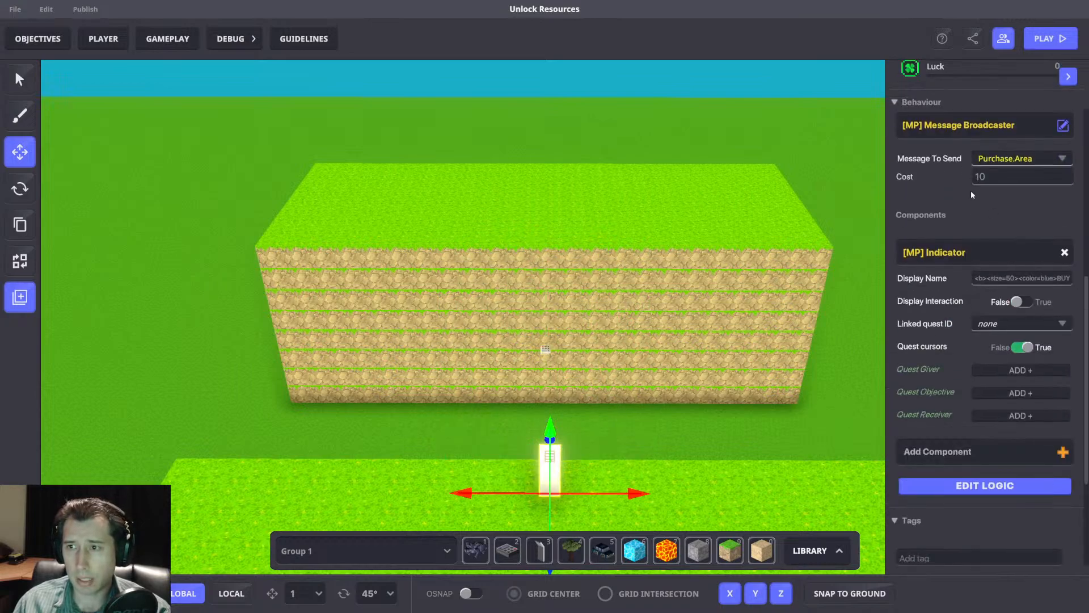
left_click(168, 38)
scroll(472, 356, "up", 2)
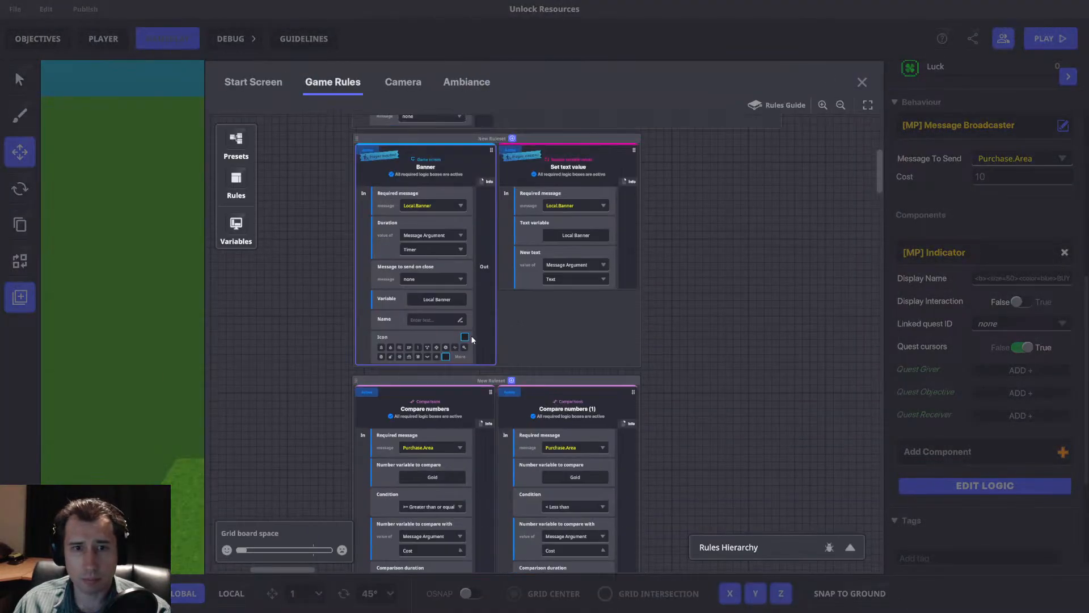
scroll(468, 324, "down", 4)
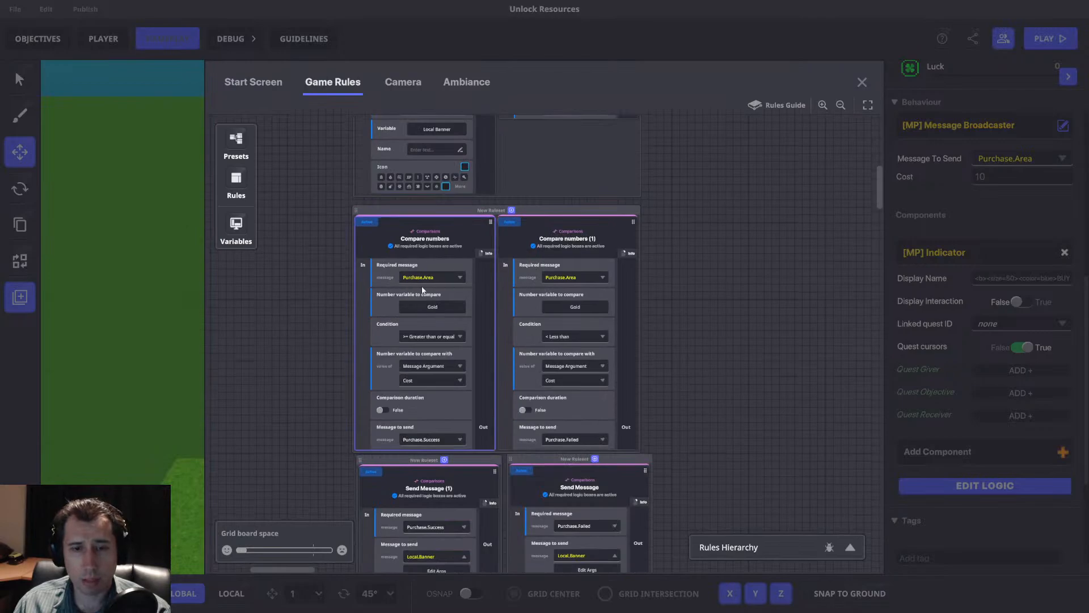
scroll(423, 286, "down", 2)
left_click_drag(535, 433, 438, 386)
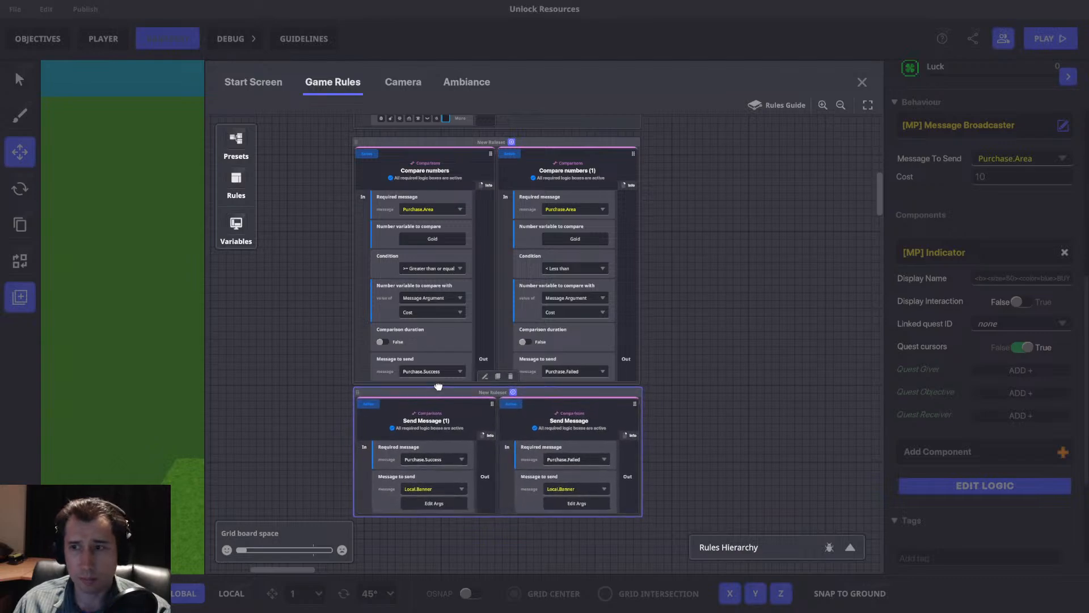
left_click_drag(584, 146, 580, 144)
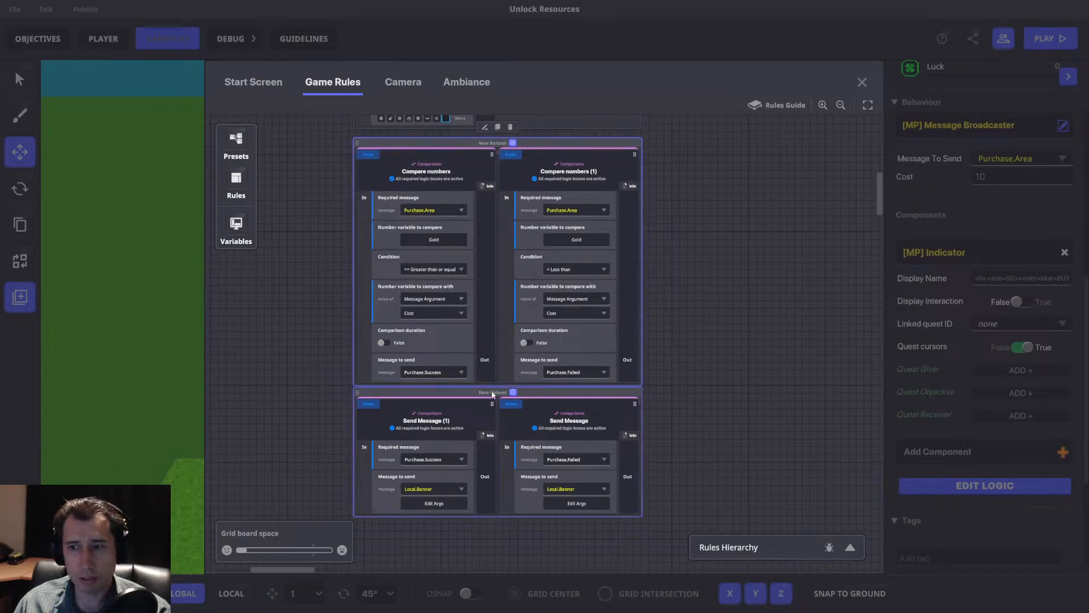
left_click(863, 82)
Add the [MP] Speaker component to the purchase panel.
middle_click_drag(570, 457, 590, 360)
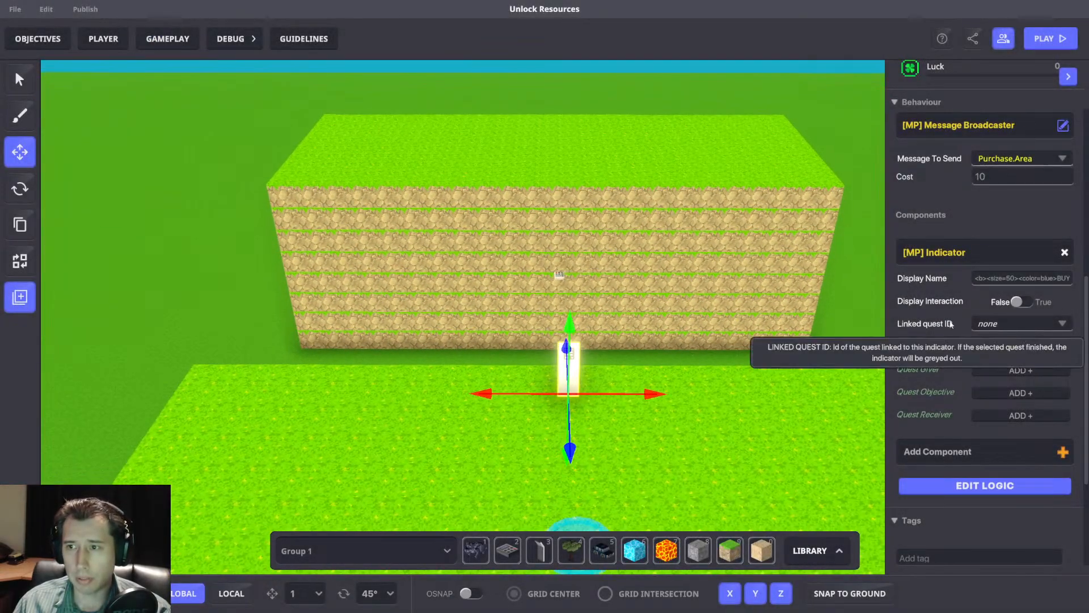
left_click(958, 452)
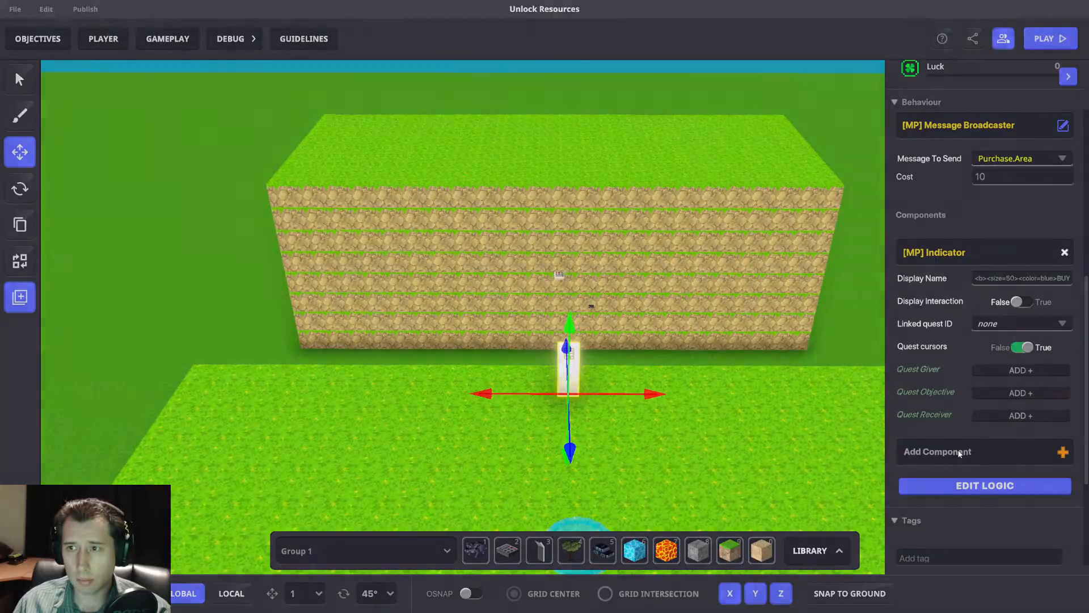
type("Speak")
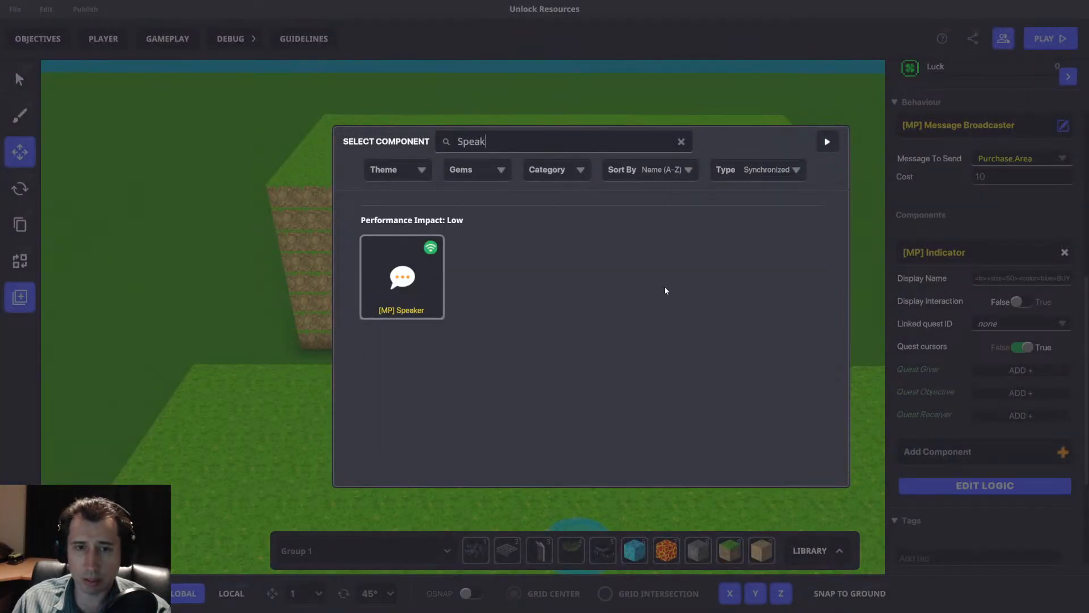
left_click(420, 297)
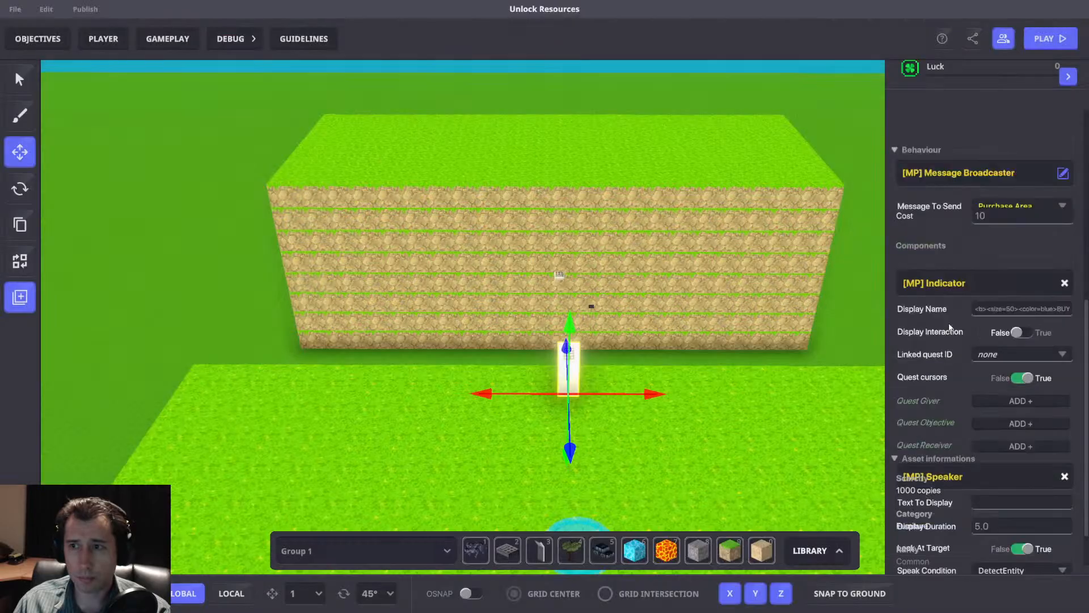
scroll(999, 295, "down", 3)
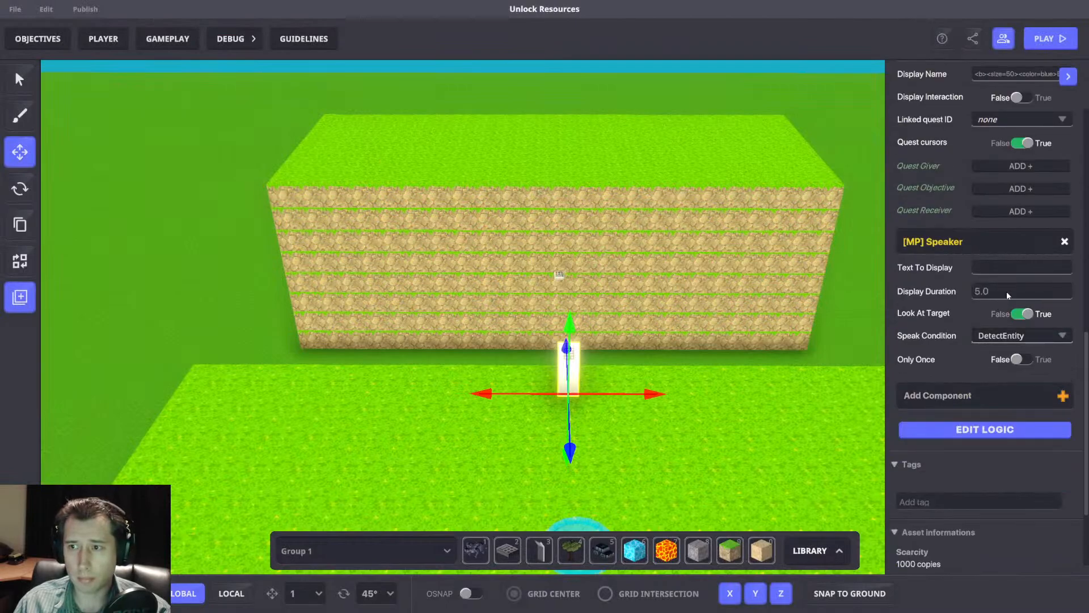
Set the purchase panel Speaker's speak condition to WaitForMessage with Interact as the required message.
left_click(998, 431)
scroll(1002, 391, "down", 5)
scroll(1001, 380, "down", 4)
left_click(1002, 375)
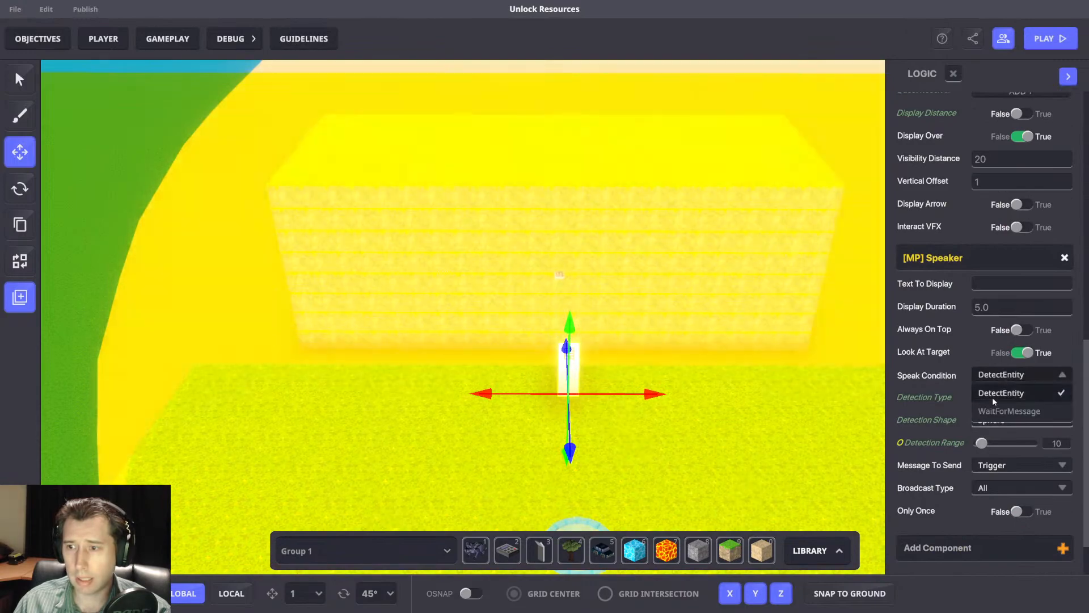
left_click(994, 409)
scroll(994, 408, "down", 1)
left_click(992, 401)
left_click(996, 396)
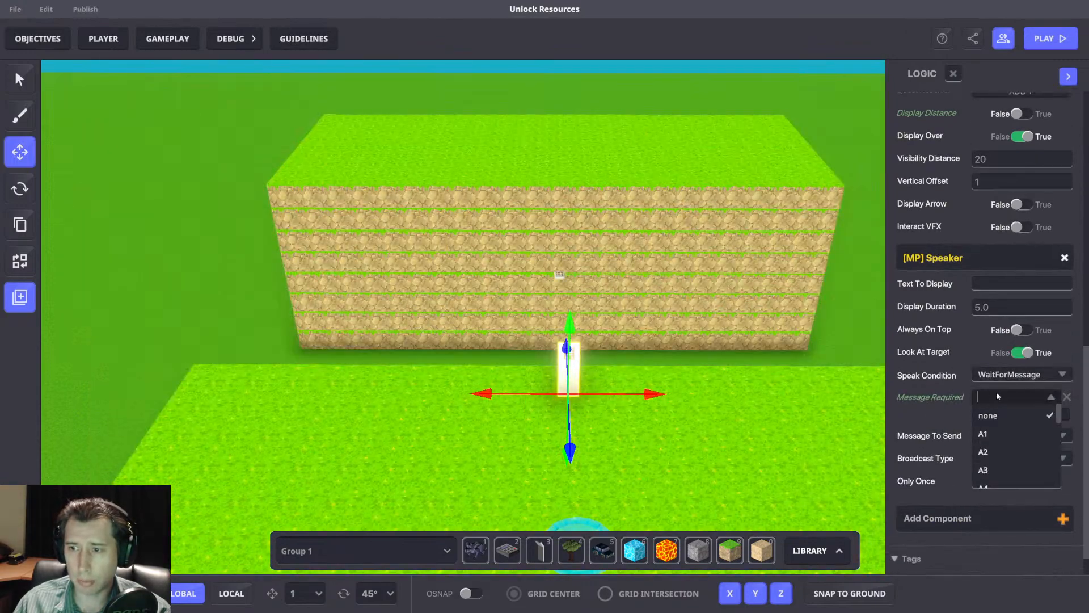
scroll(996, 392, "down", 3)
left_click(994, 469)
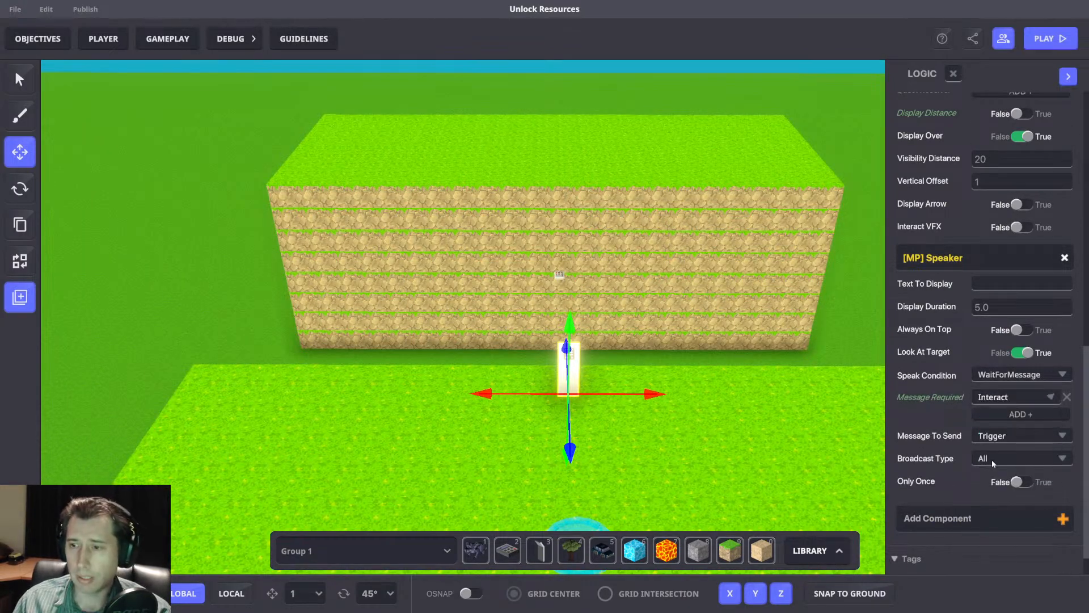
Set the Speaker's broadcast type to EveryoneInRange.
key("s")
key("a")
key("d")
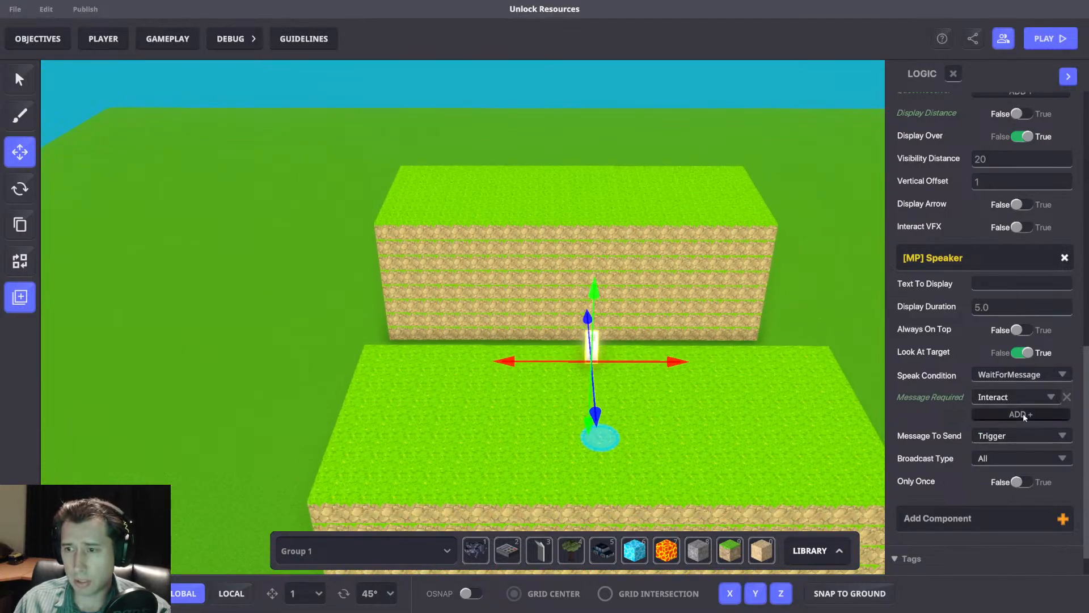
left_click(996, 458)
left_click(1006, 494)
right_click_drag(810, 372, 765, 295)
key("w")
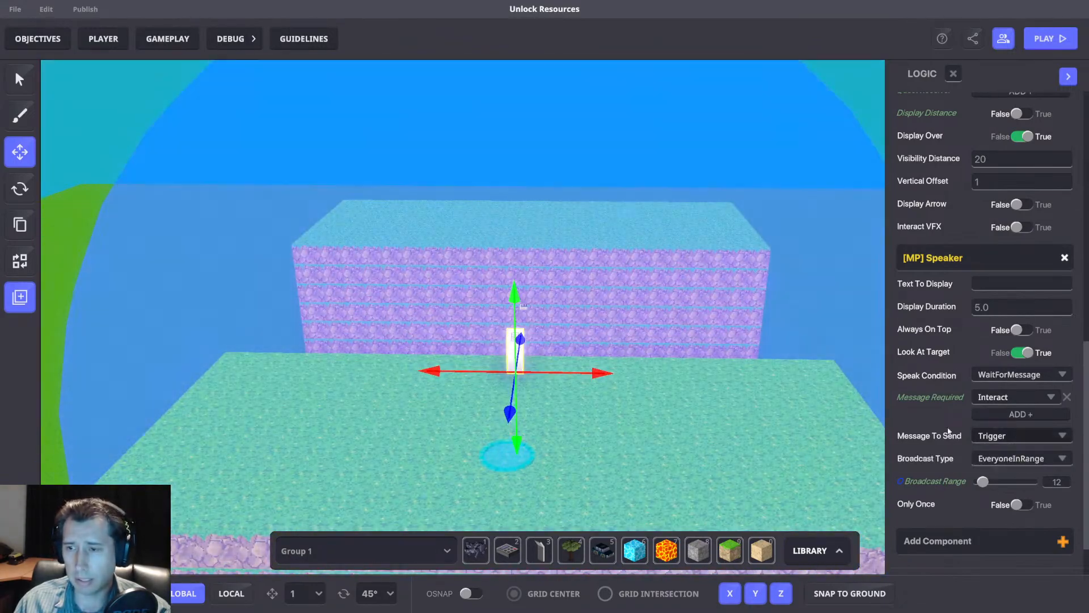
right_click_drag(729, 349, 676, 369)
scroll(682, 349, "up", 3)
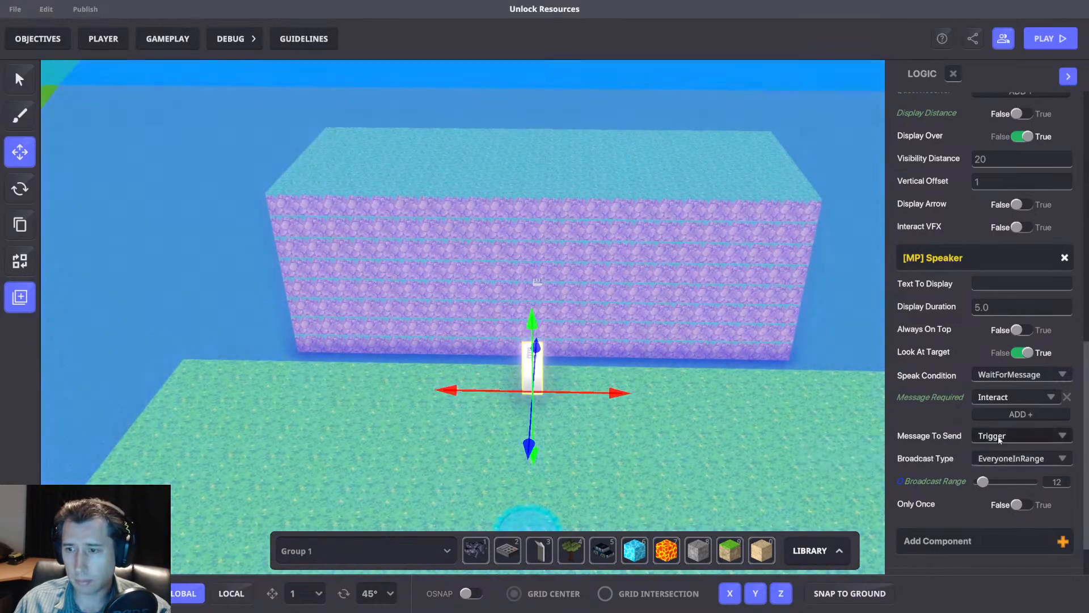
Create the message Toggle.Purchase.1 as the Speaker's message to send and copy its name for reuse.
left_click(998, 435)
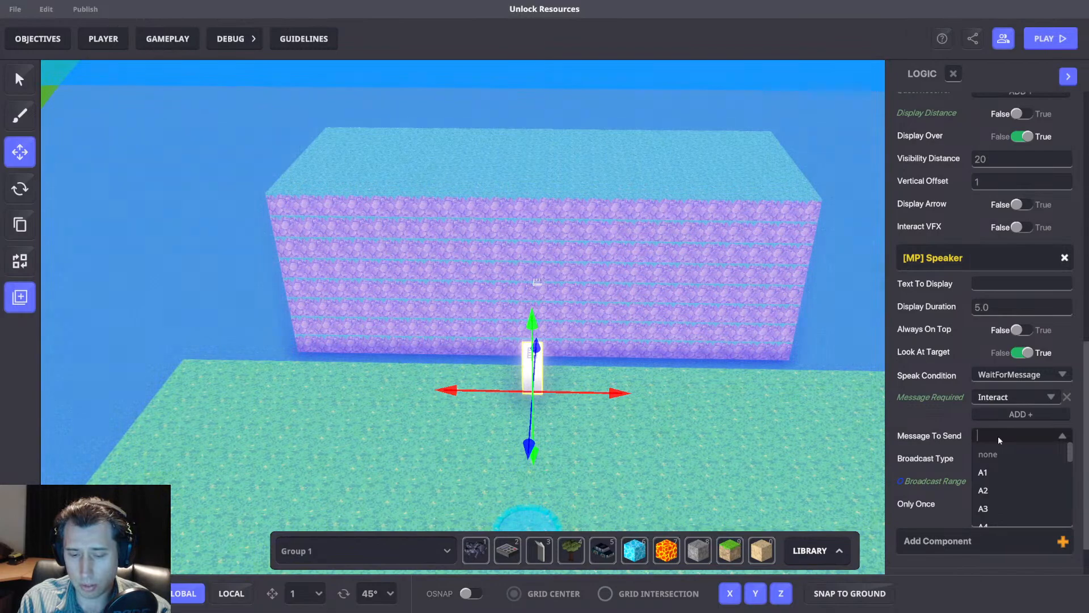
type("Toggle.Purchase.1")
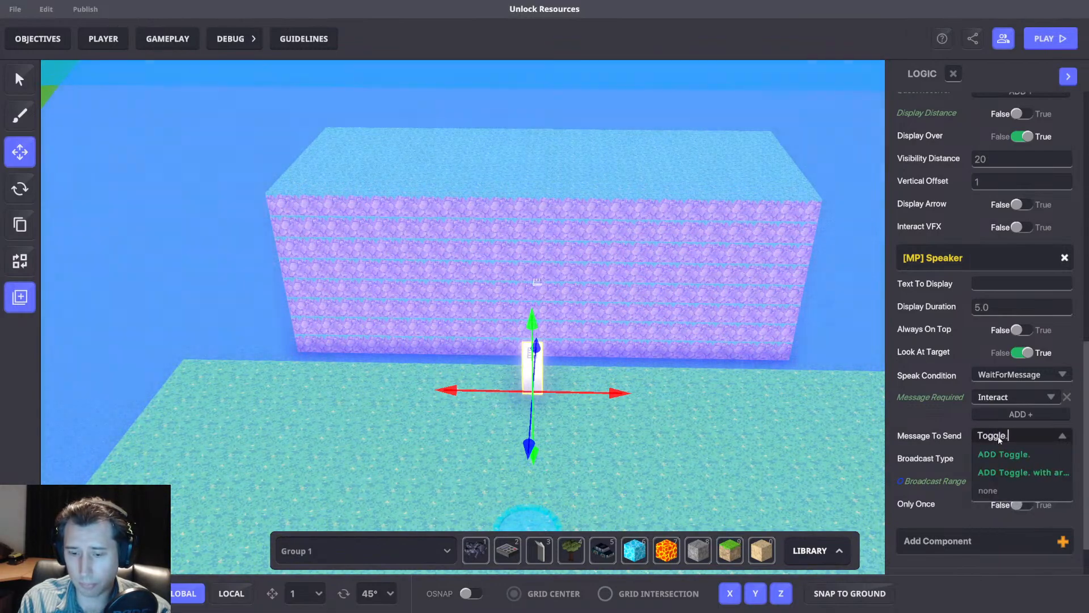
key("ctrl+a")
key("ctrl+c")
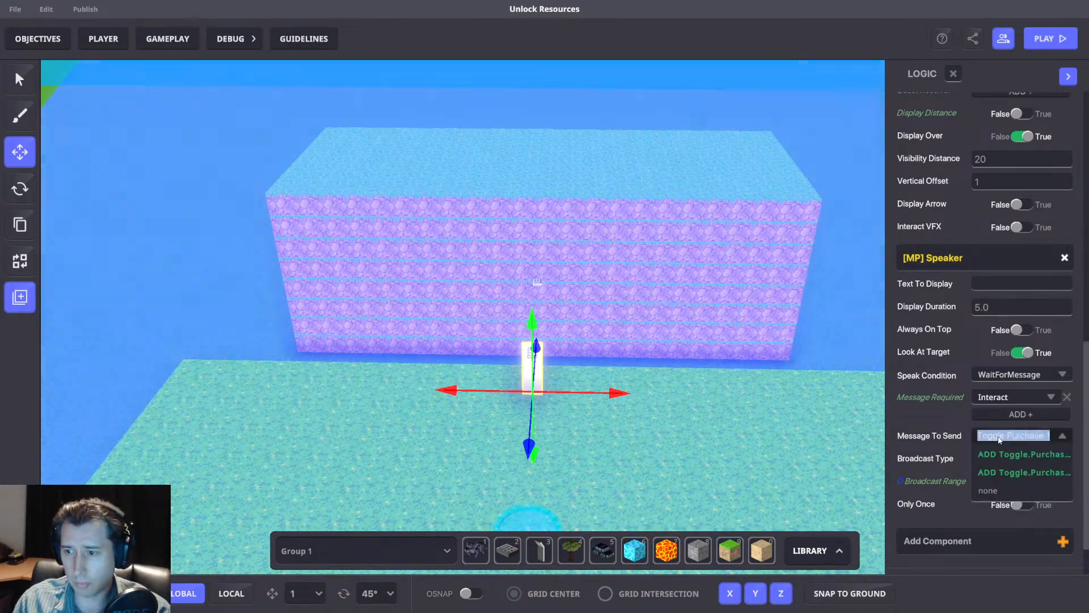
left_click(993, 454)
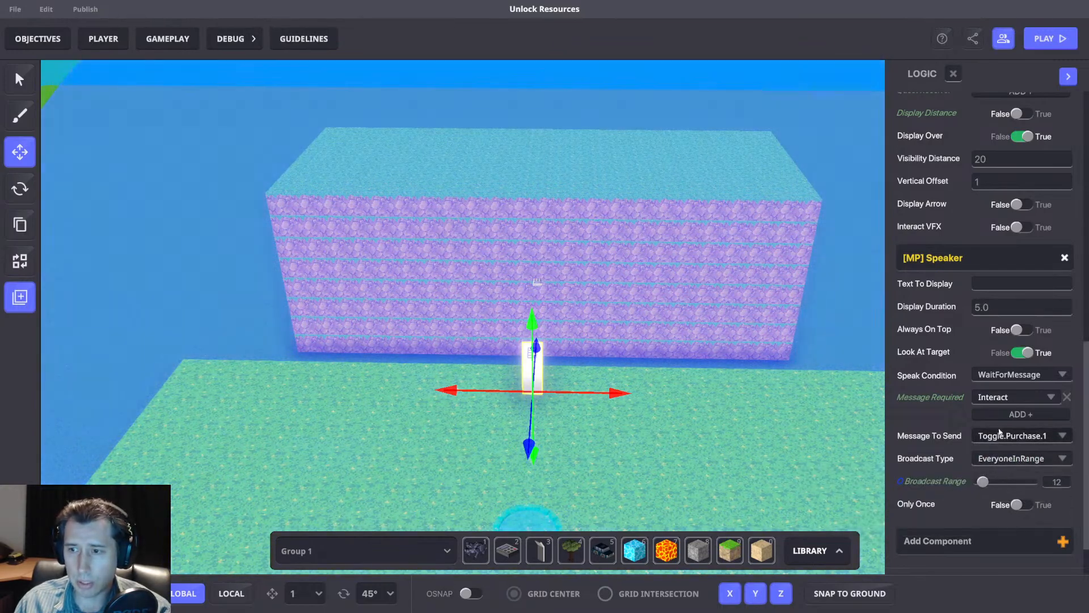
middle_click_drag(646, 339, 678, 347)
right_click_drag(677, 348, 687, 413)
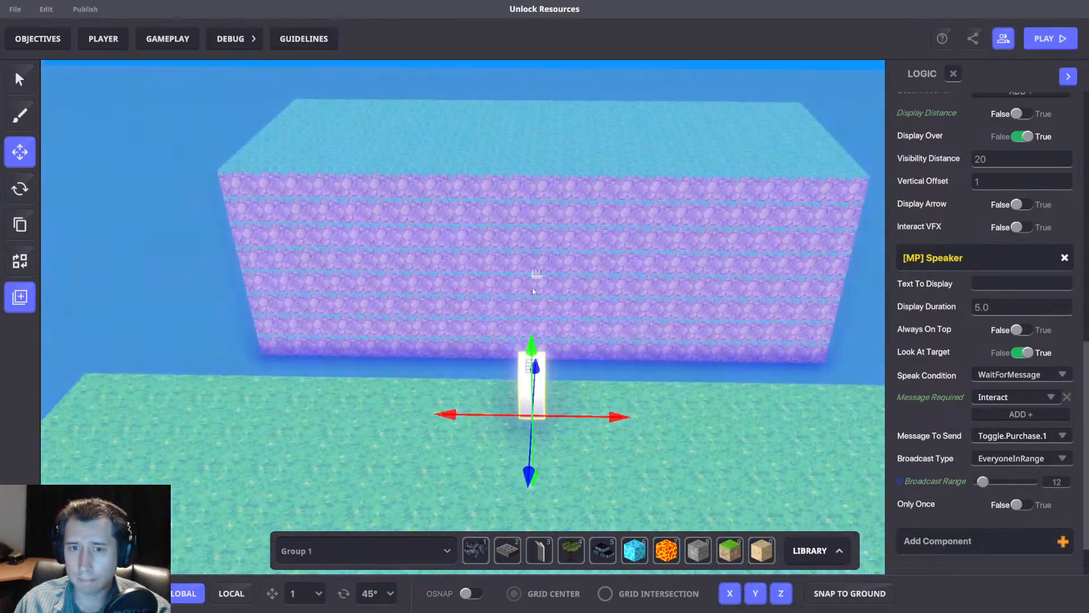
Set the required message of the bridge spawner's [MP] Multi behaviour to Purchase.Success.
left_click(536, 276)
scroll(1001, 358, "down", 1)
scroll(1002, 354, "down", 6)
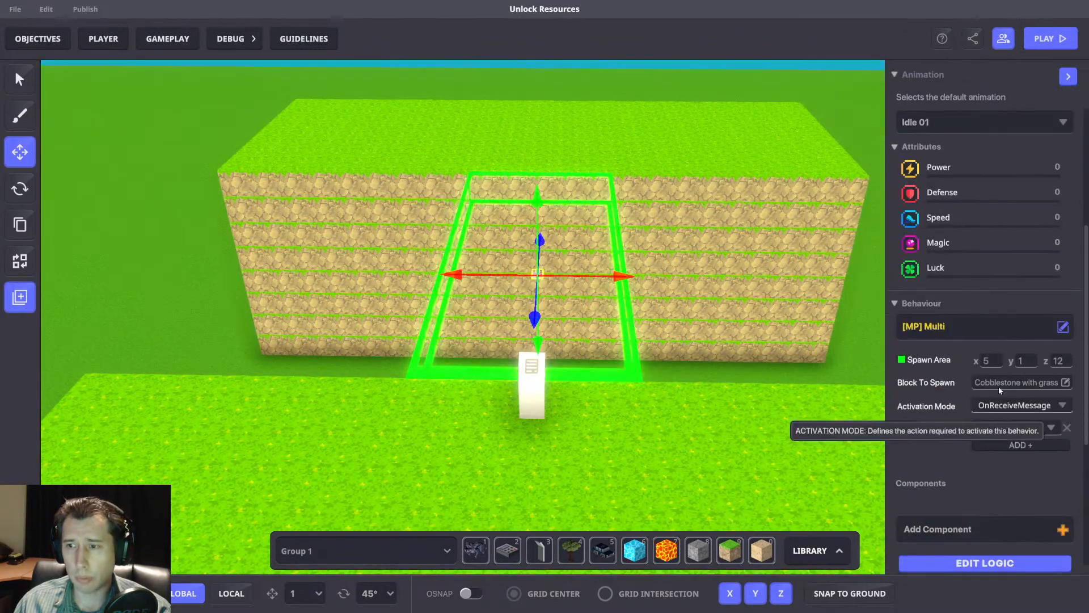
left_click(1013, 278)
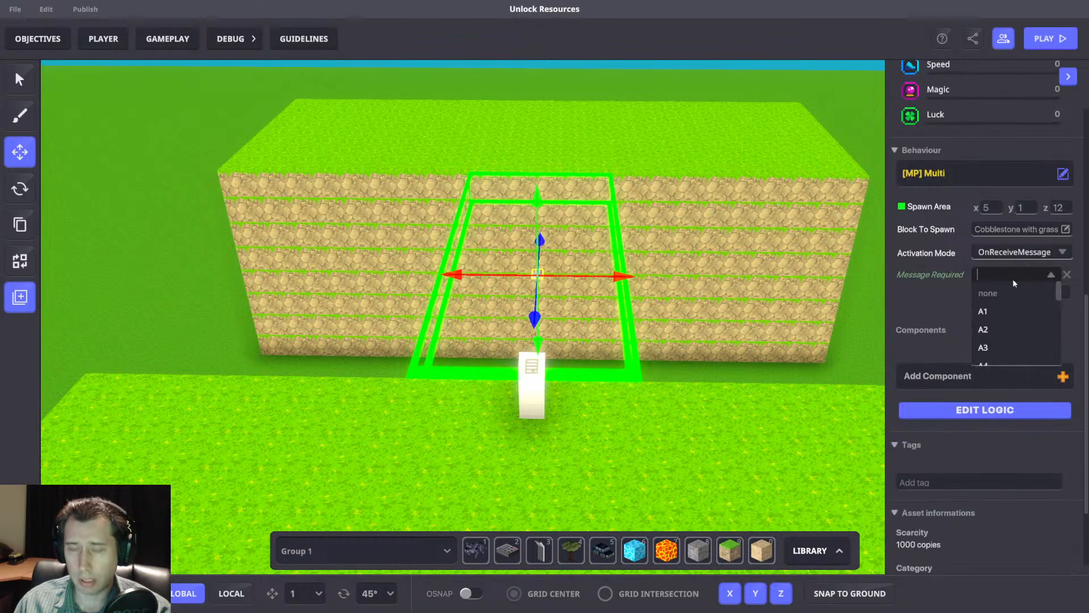
type("succ")
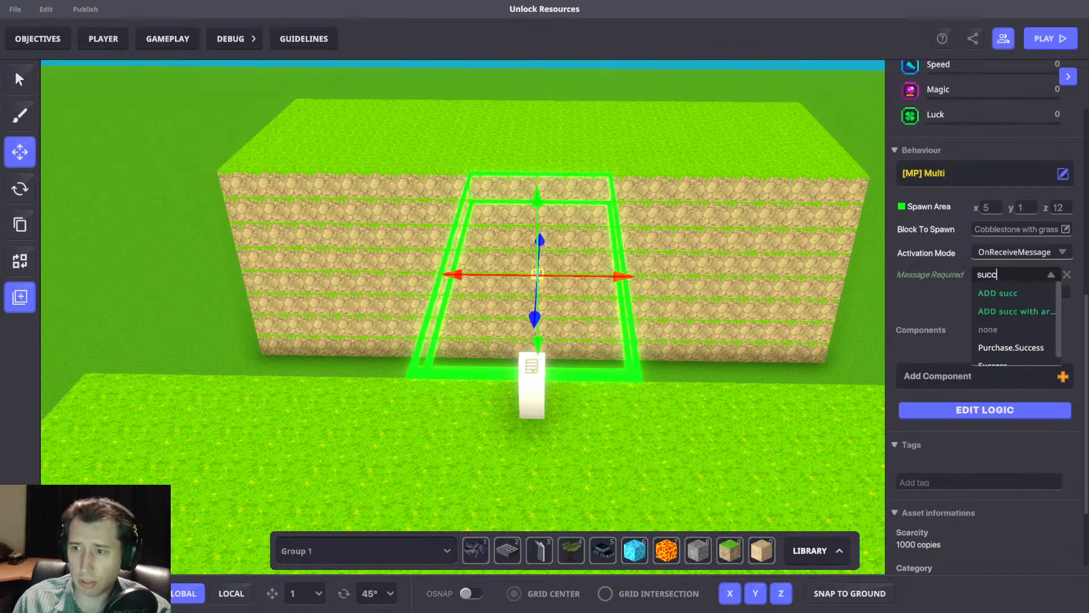
left_click(1011, 347)
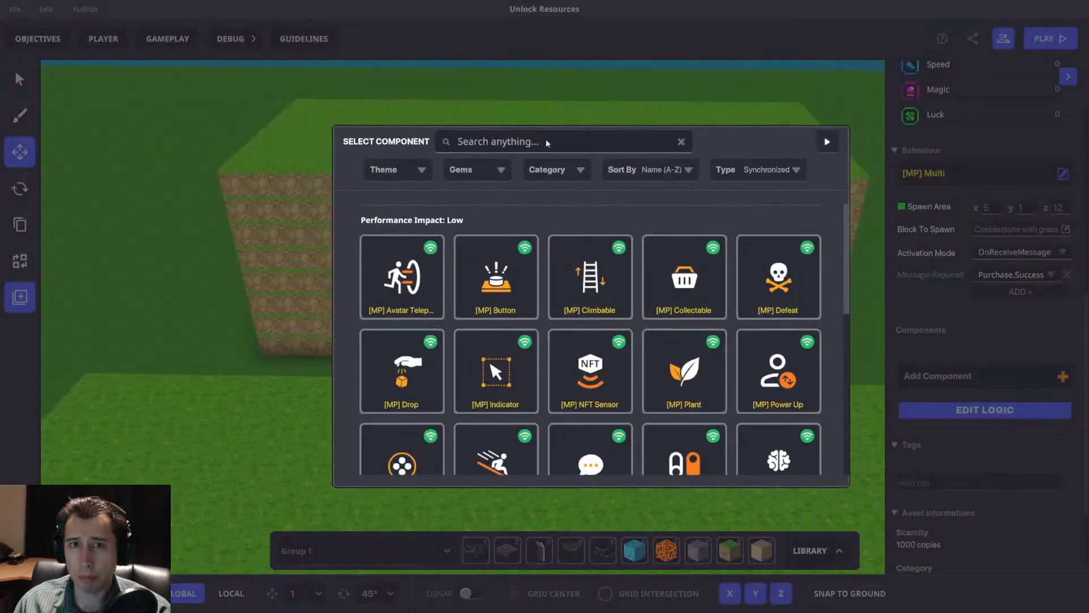
Add the [MP] Toggle component to the bridge spawner.
left_click(539, 141)
type("Tog")
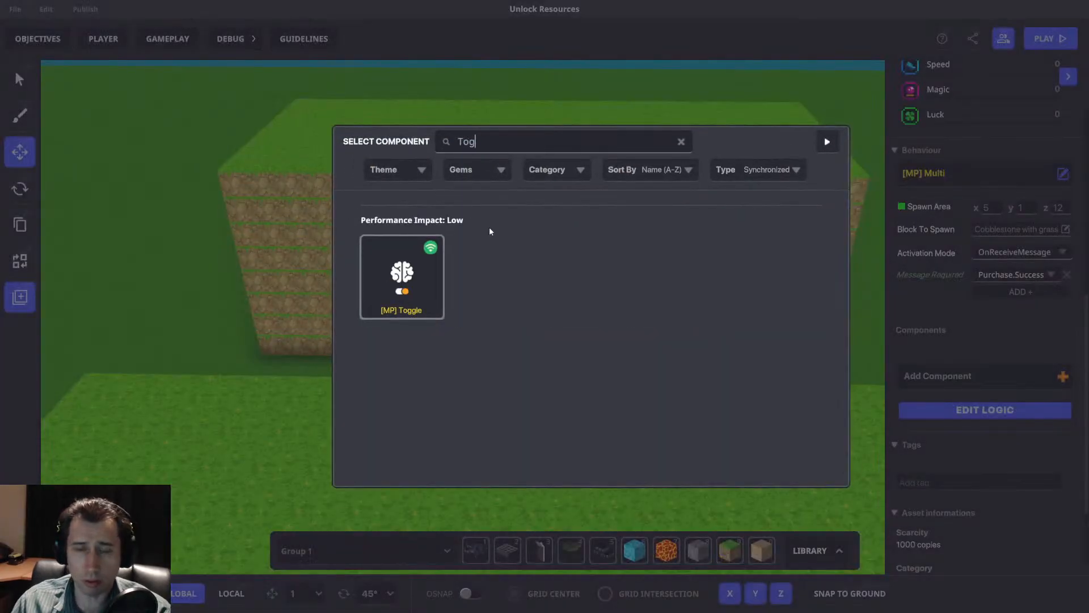
left_click(414, 280)
Set the Toggle's turn-on message to Toggle.Purchase.1, add an empty turn-off message entry and set the initial behaviour state to False.
left_click(1009, 415)
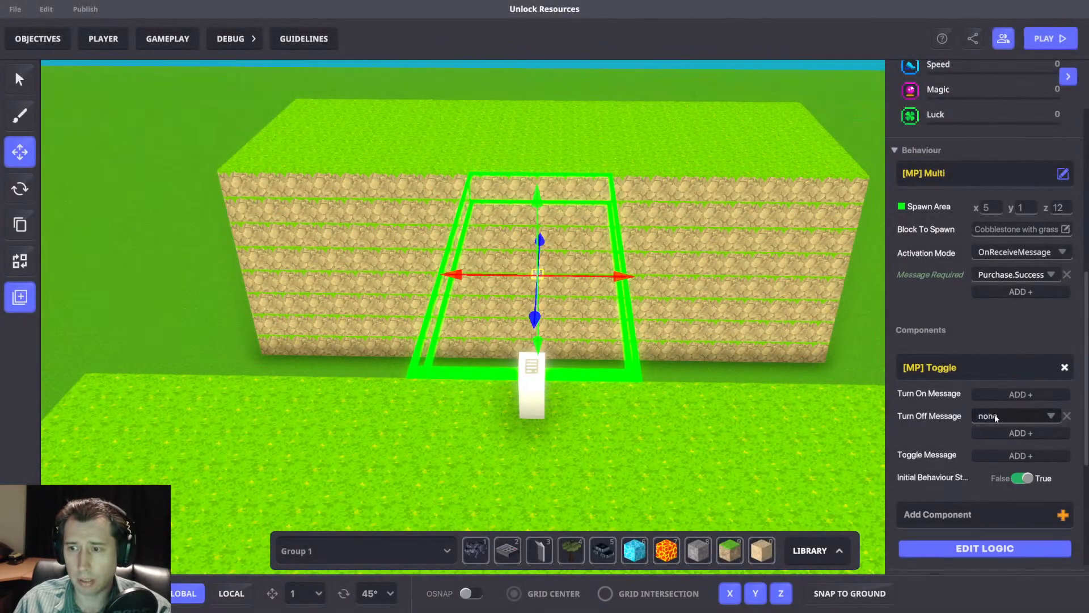
left_click(1020, 395)
left_click(998, 395)
key("ctrl+v")
left_click(1011, 413)
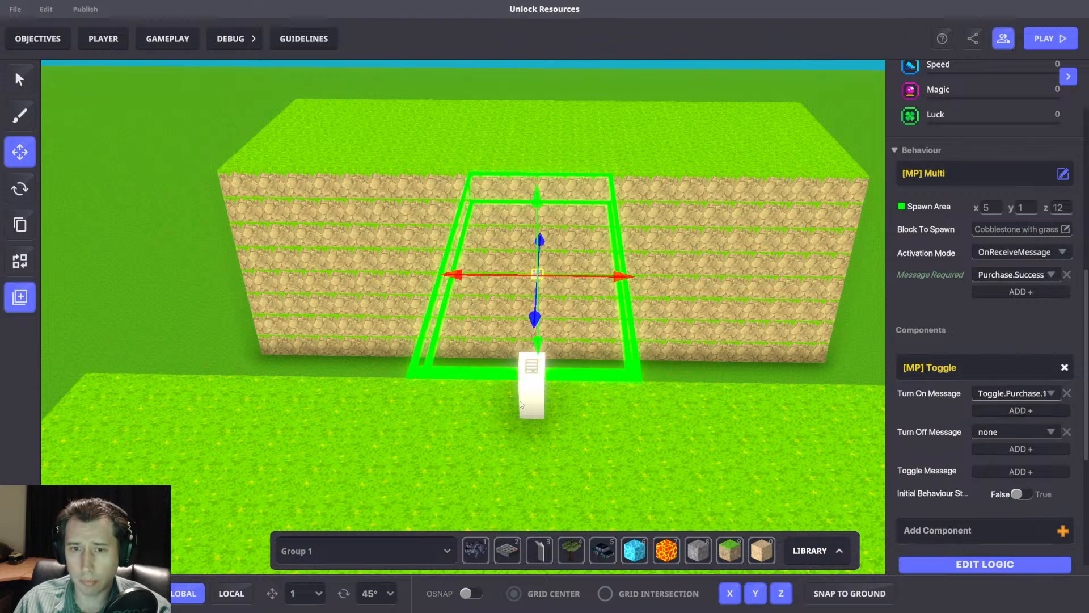
Create the message Toggle.Off.Purchase as the turn-off message of the bridge spawner's Toggle component.
left_click(1020, 433)
type("Toggle.Off.P")
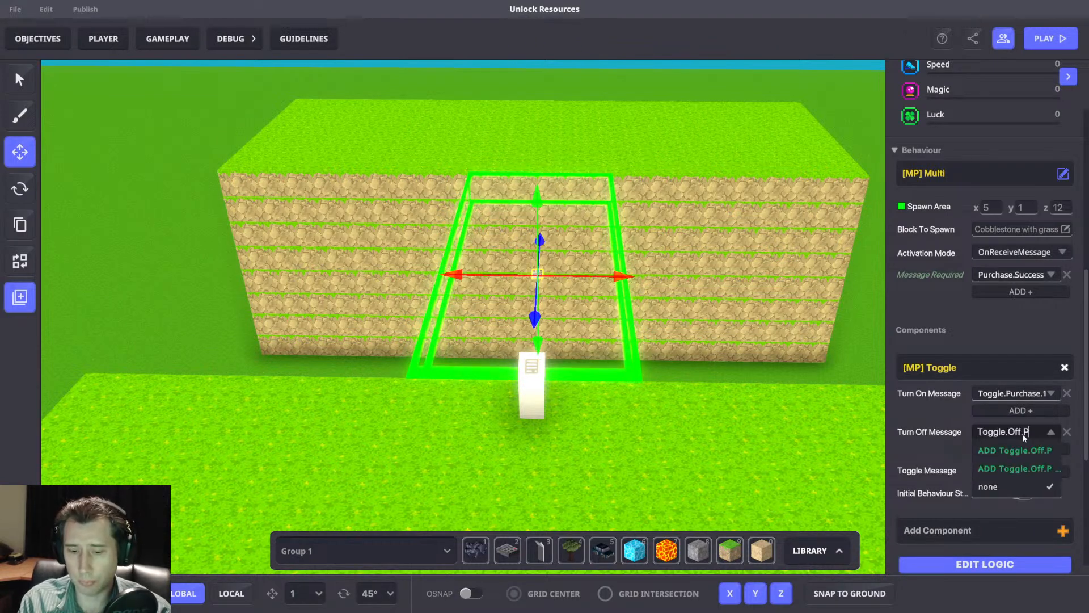
type("urchase")
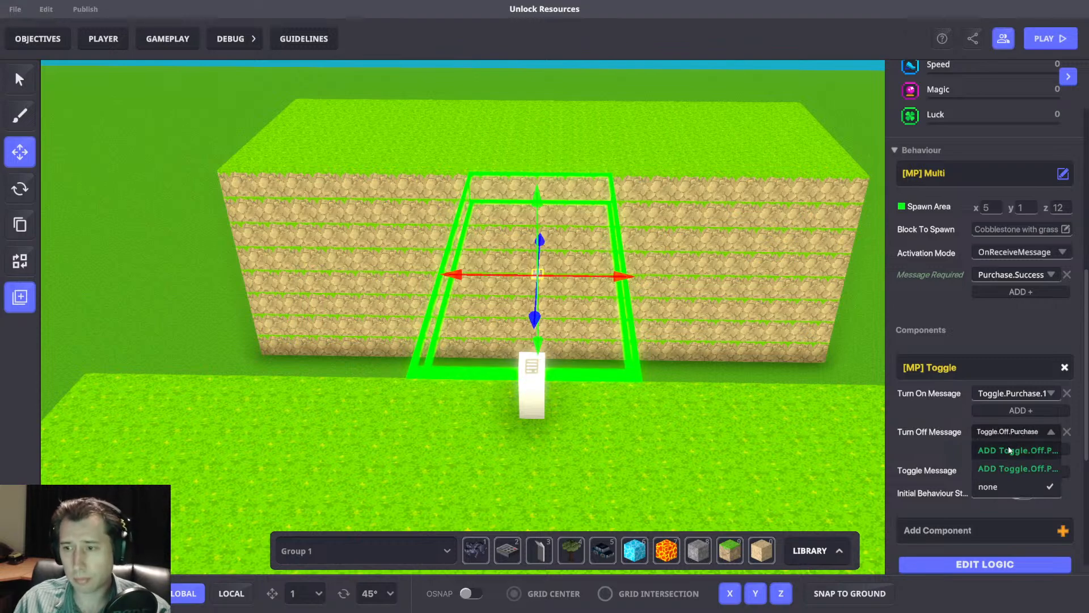
left_click(995, 450)
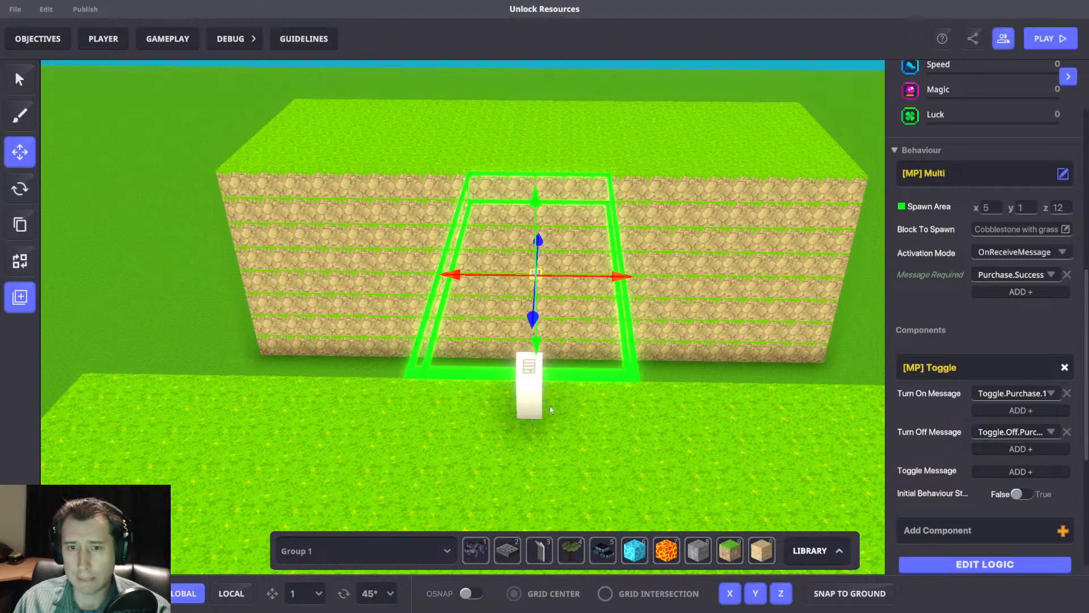
Place a NumPad Switch on the grass beside the purchase panel and select it.
left_click(533, 405)
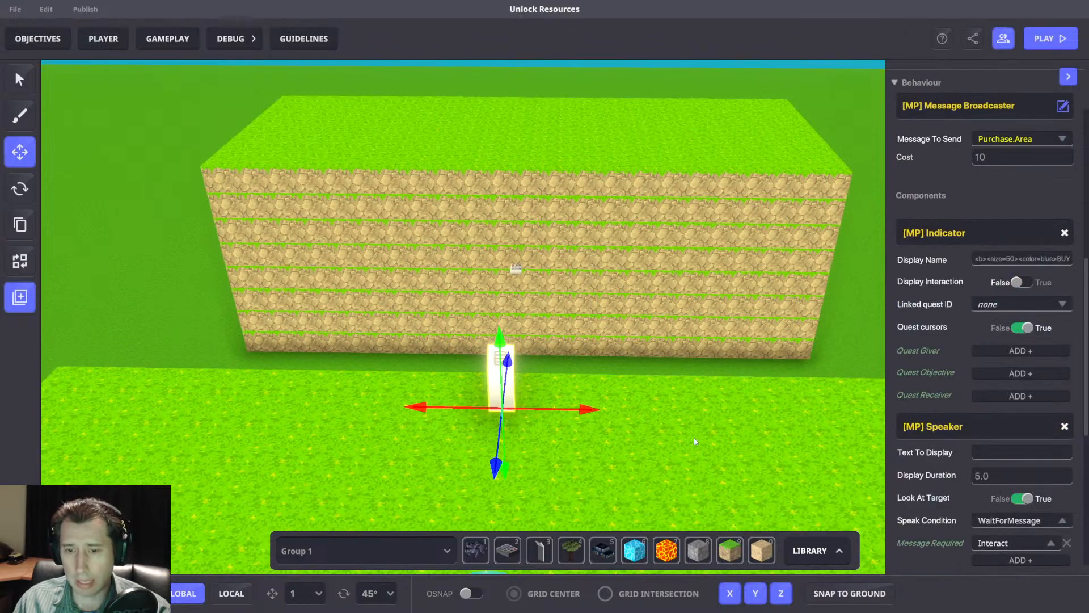
left_click(502, 559)
left_click(19, 151)
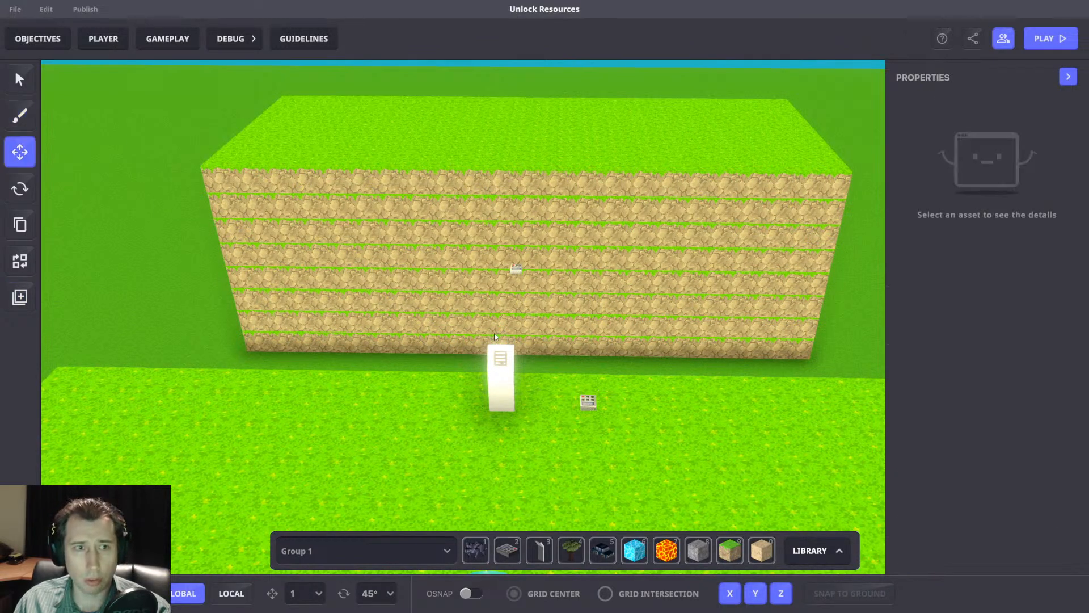
left_click(592, 404)
scroll(983, 385, "down", 5)
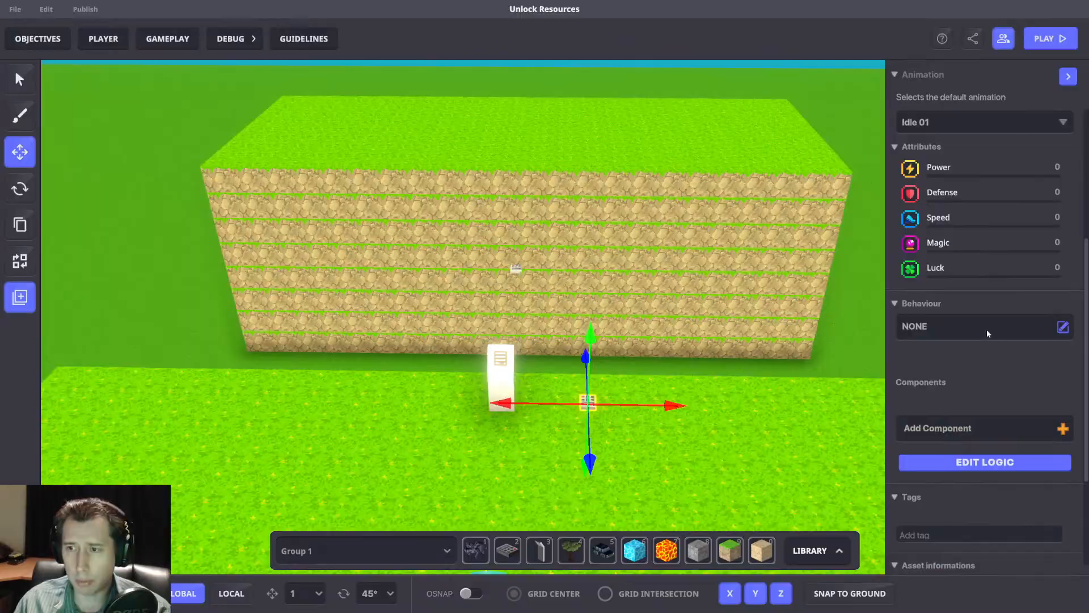
Remove the NumPad Switch's [SP] Button component and give it the [MP] Timed Events behaviour.
left_click(987, 334)
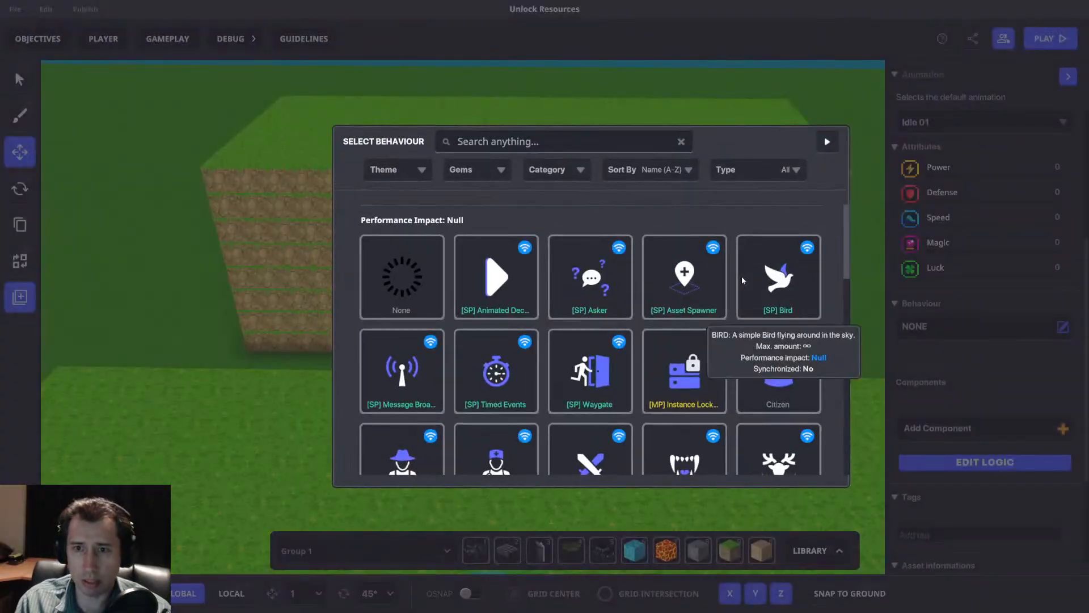
type("Time")
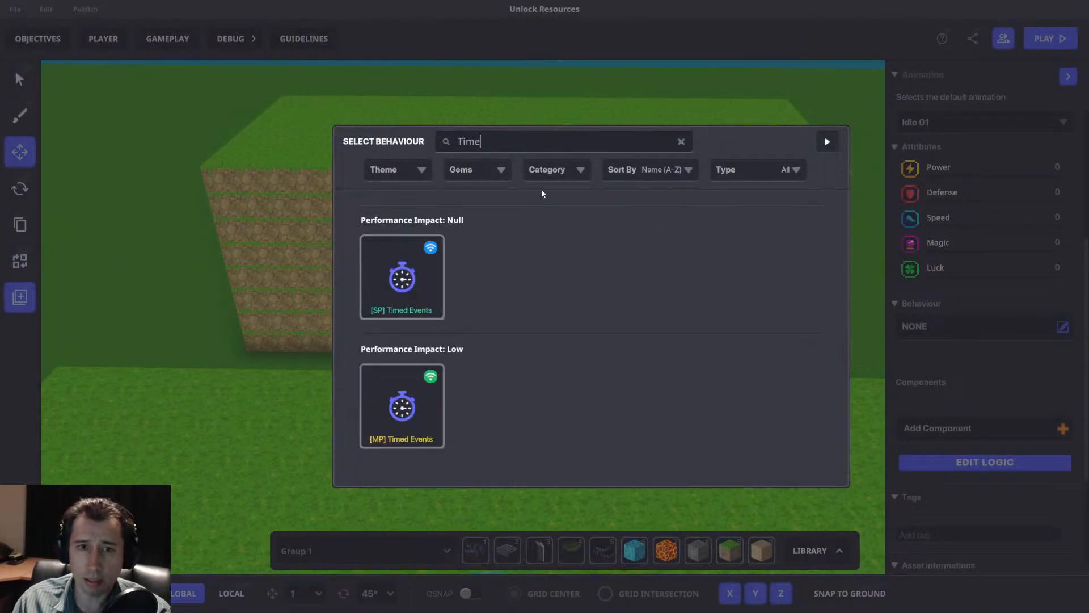
left_click(394, 409)
scroll(992, 371, "down", 2)
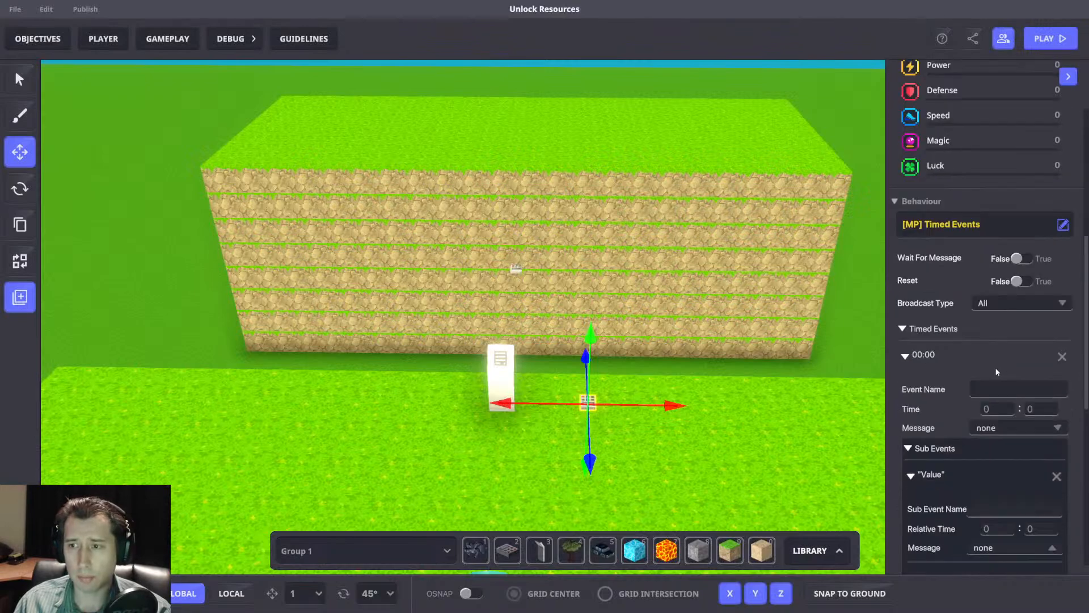
Make the Timed Events wait for the message Toggle.Purchase.1 and set Reset to True.
left_click(1021, 259)
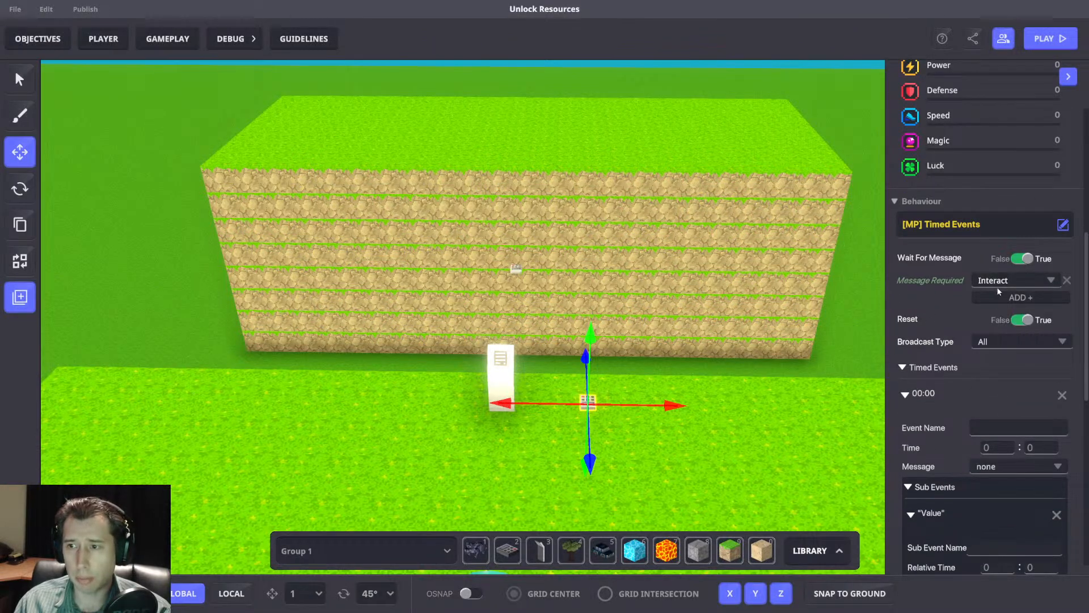
left_click(1005, 283)
key("ctrl+v")
left_click(1013, 299)
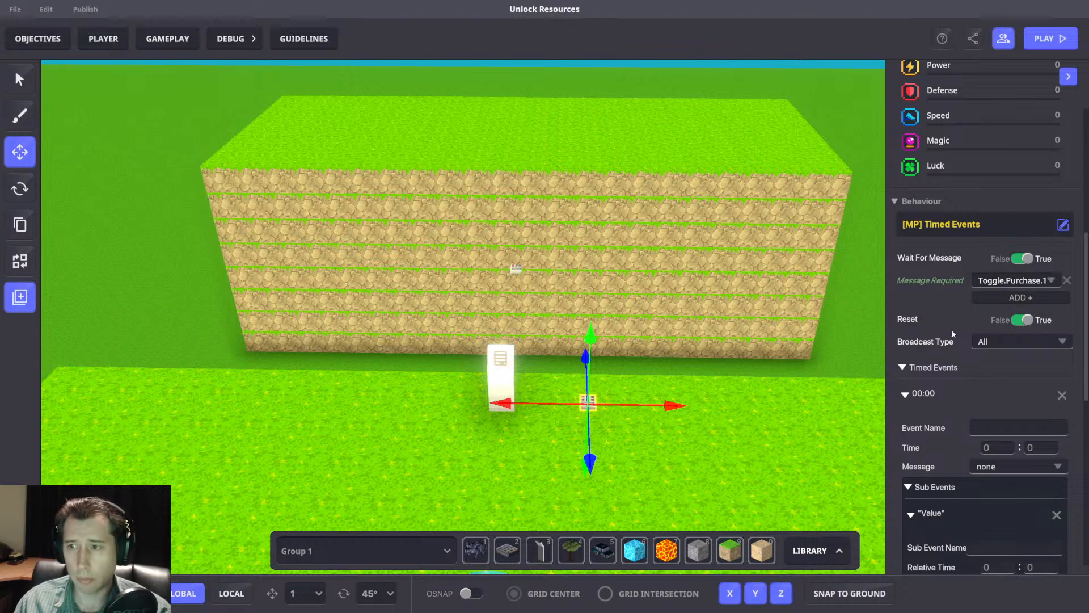
Set the first timed event to send Toggle.Off.Purchase at time 0:01.
scroll(996, 329, "down", 2)
left_click(1009, 362)
type("Togg")
left_click(1043, 439)
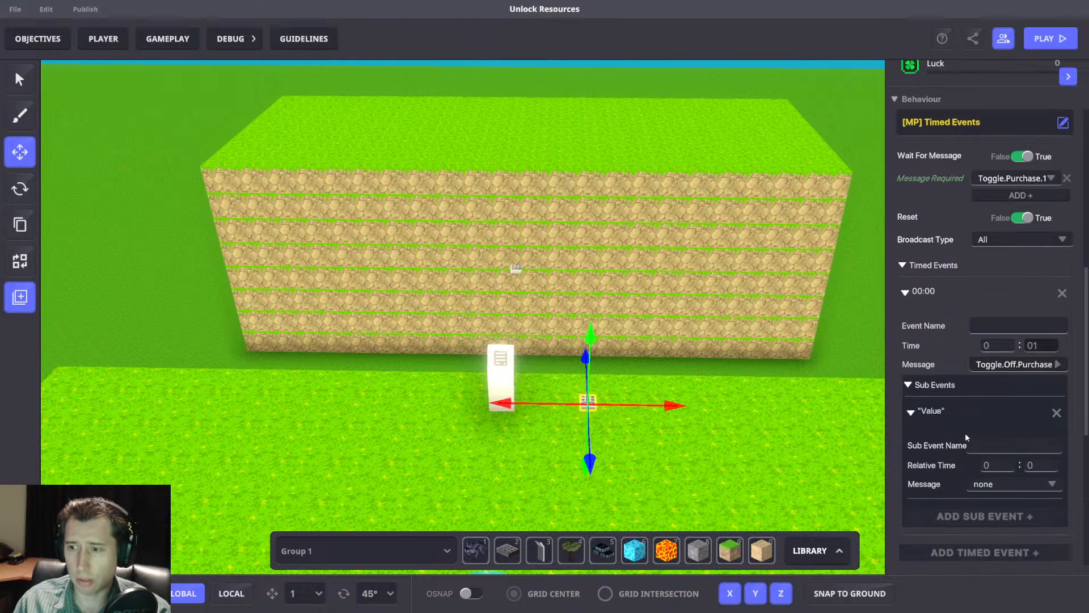
Shift the purchase panel slightly sideways and bring the Timed Events switch closer to it.
key("a")
left_click(582, 372)
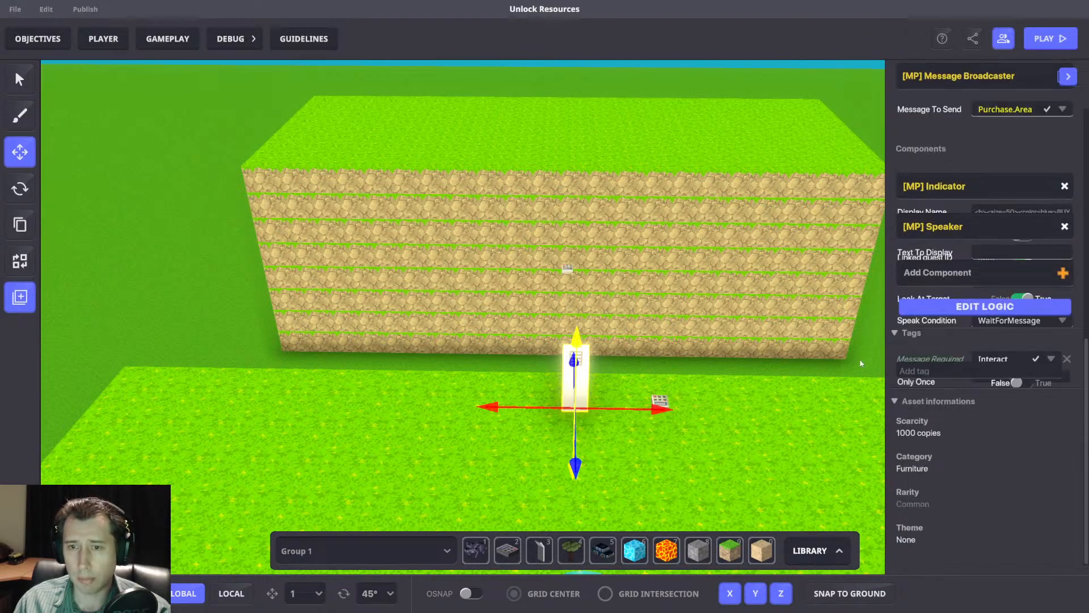
scroll(958, 284, "down", 3)
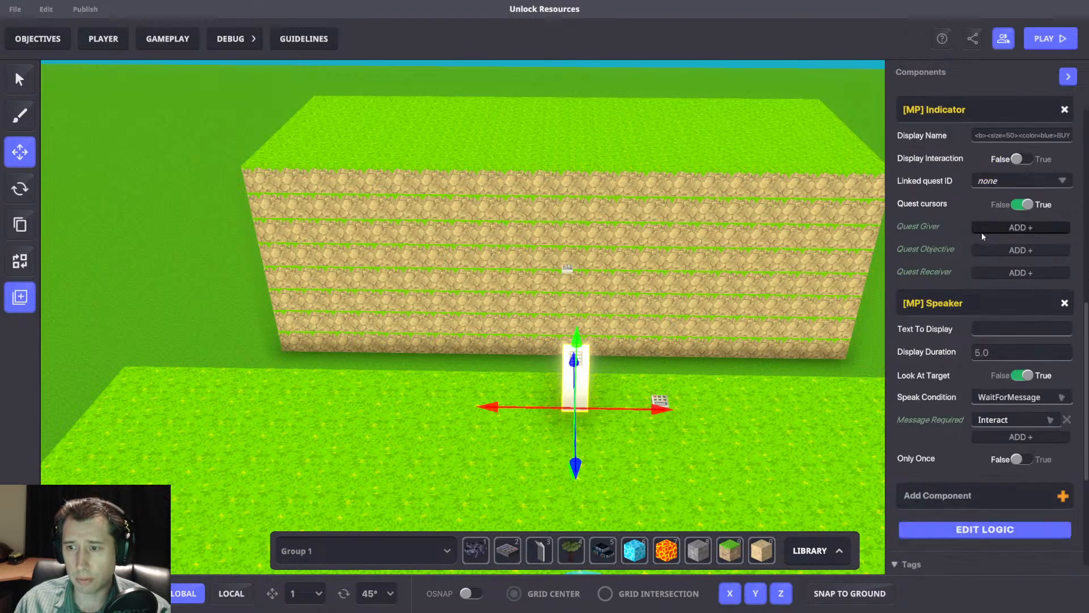
scroll(975, 325, "up", 3)
left_click_drag(659, 407, 621, 403)
left_click(660, 402)
left_click(559, 363)
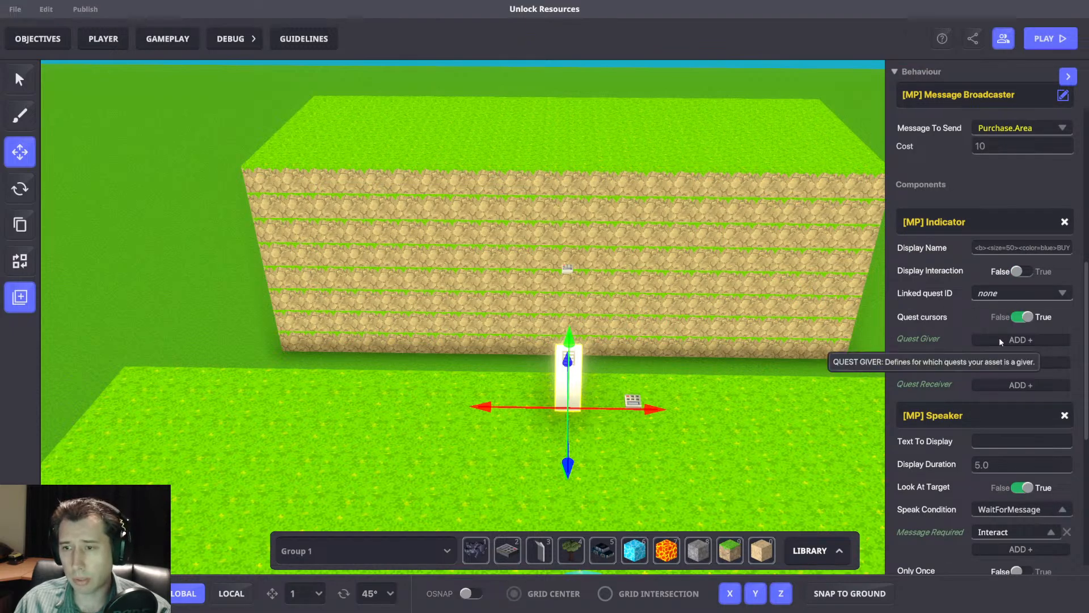
scroll(665, 380, "up", 2)
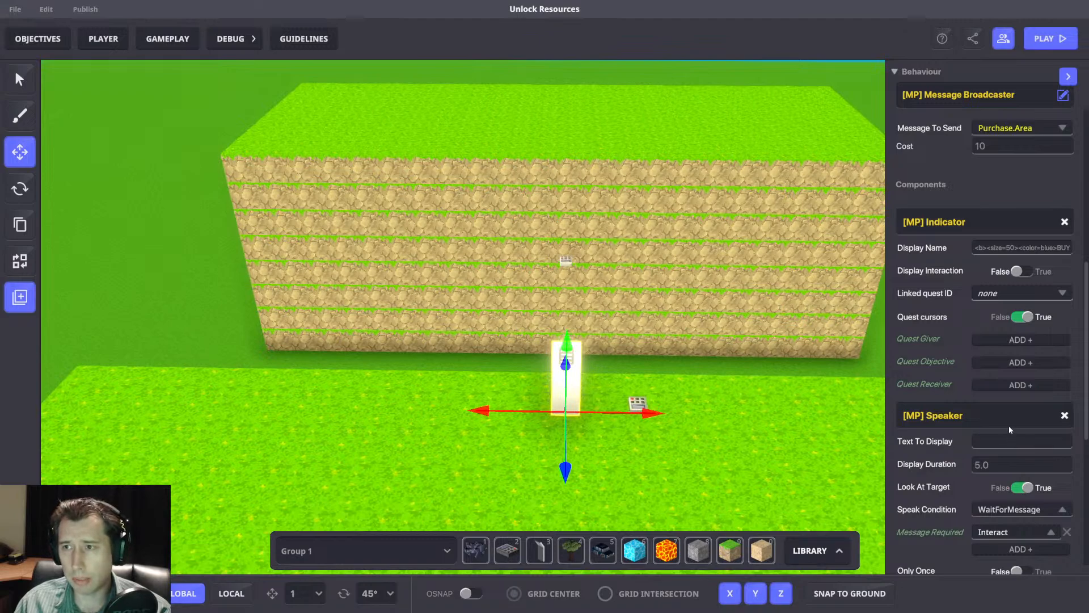
scroll(999, 403, "down", 3)
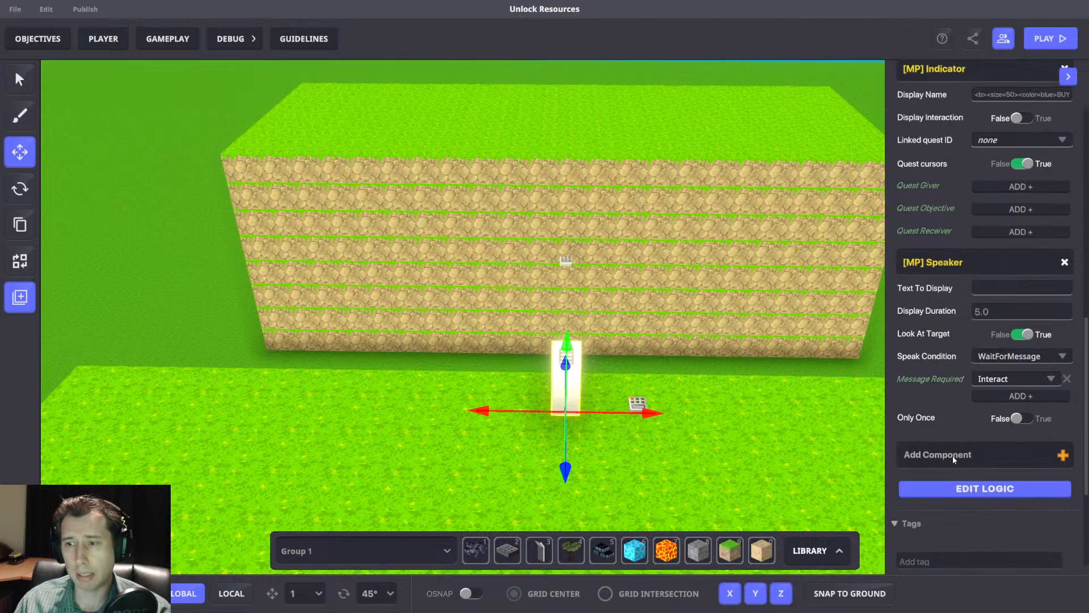
scroll(978, 453, "up", 3)
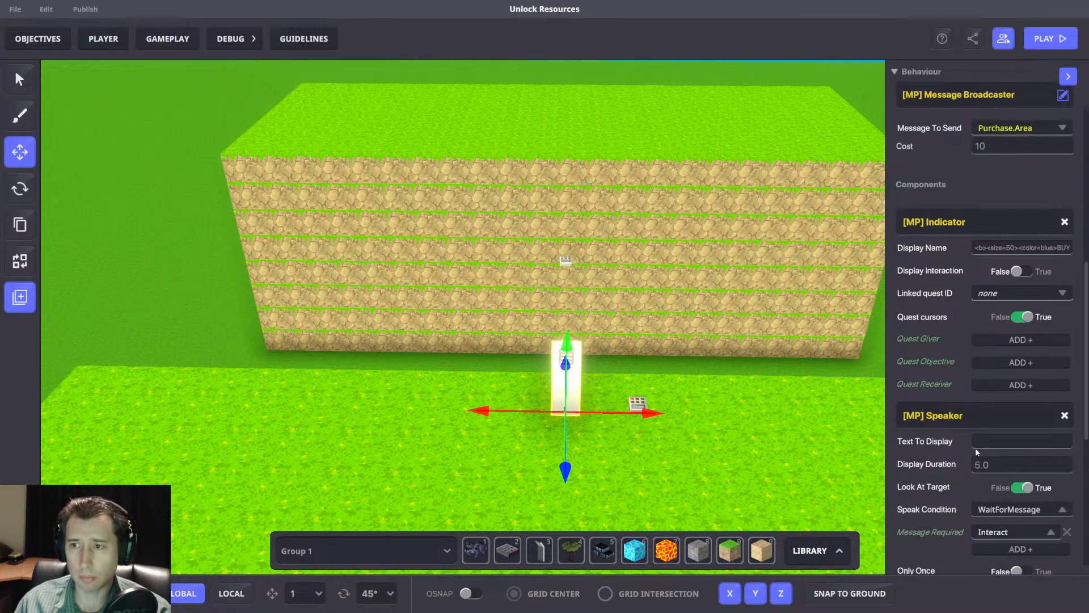
scroll(977, 446, "down", 3)
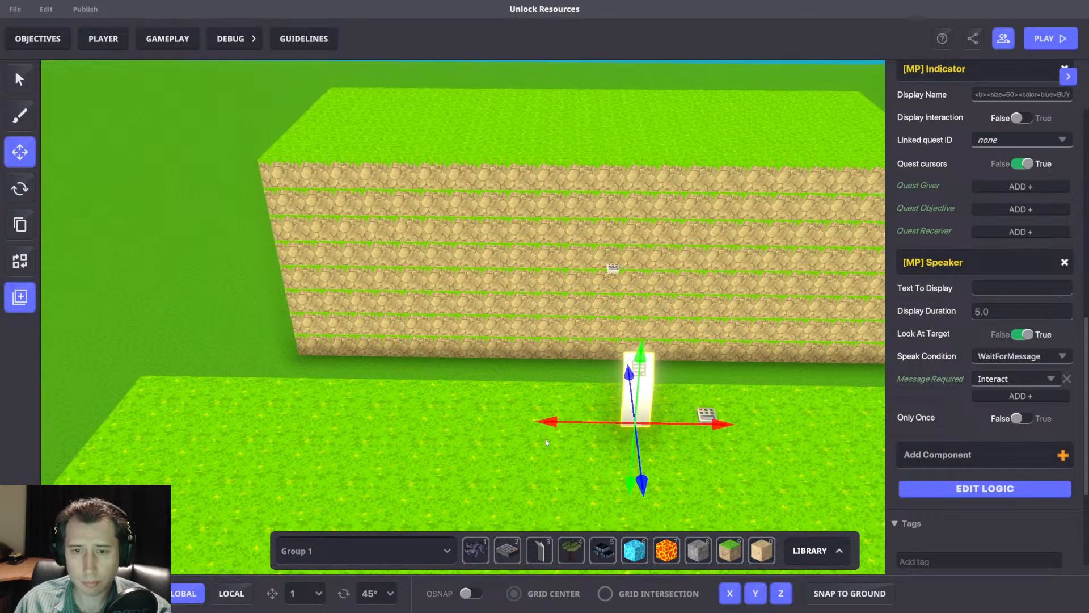
Place a second NumPad Switch on the other side of the purchase panel, at about X 51.67, Z 34.37.
key("2")
left_click(544, 436)
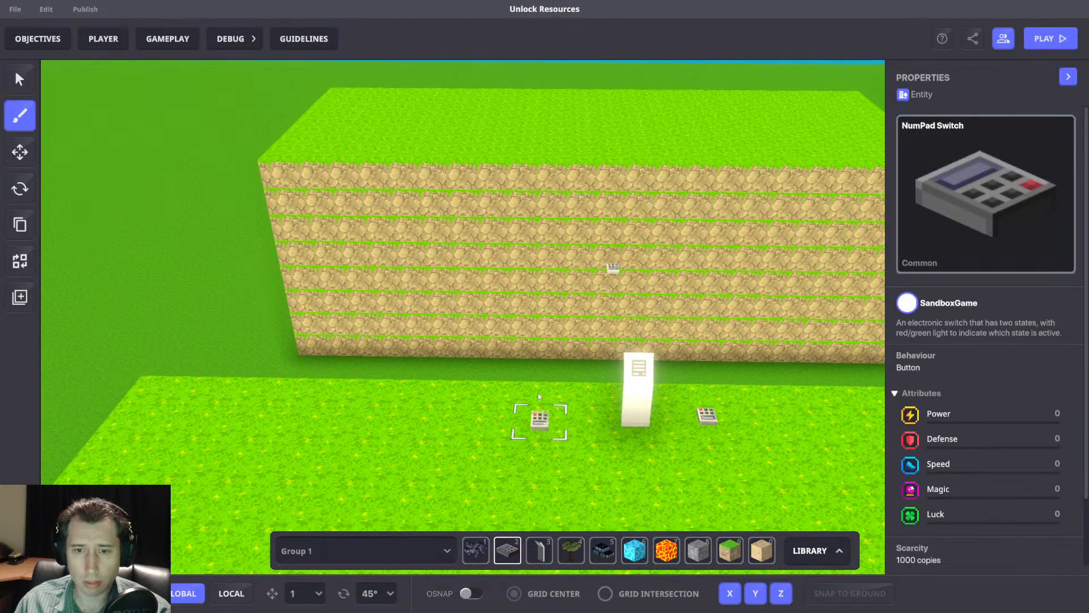
left_click(21, 158)
left_click(537, 418)
left_click_drag(596, 421, 613, 421)
left_click_drag(551, 476, 543, 475)
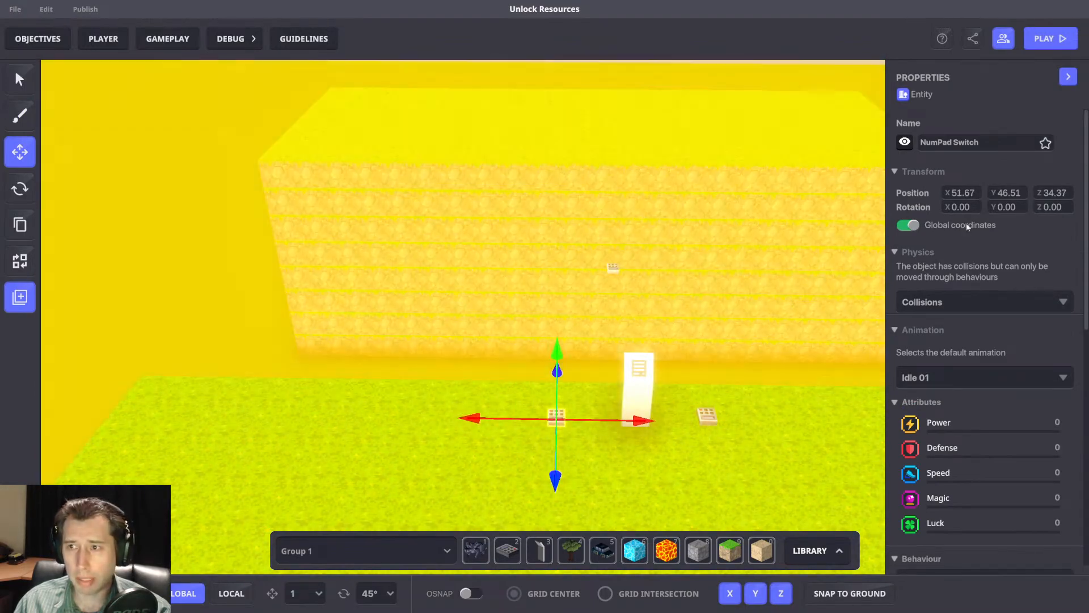
Remove the second switch's [SP] Button component and give it the [MP] Message Broadcaster behaviour.
scroll(992, 227, "down", 3)
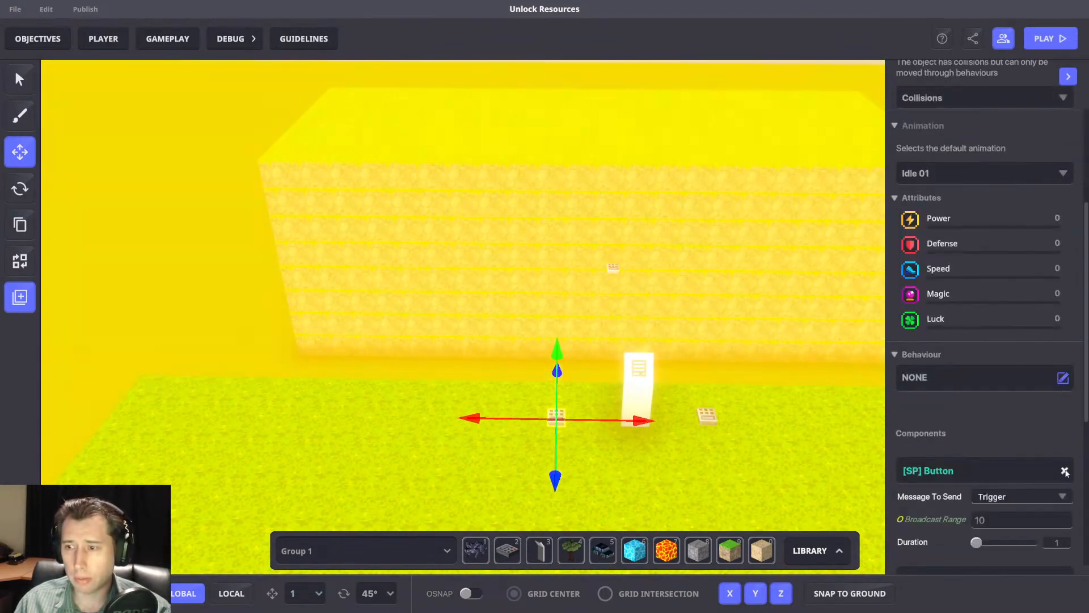
left_click(1064, 470)
left_click(955, 376)
left_click(485, 141)
type("Mess")
left_click(400, 421)
Add the [MP] Toggle component to the broadcaster switch and set its turn-on message to Toggle.Purchase.1.
left_click(947, 494)
type("Togg")
left_click(403, 277)
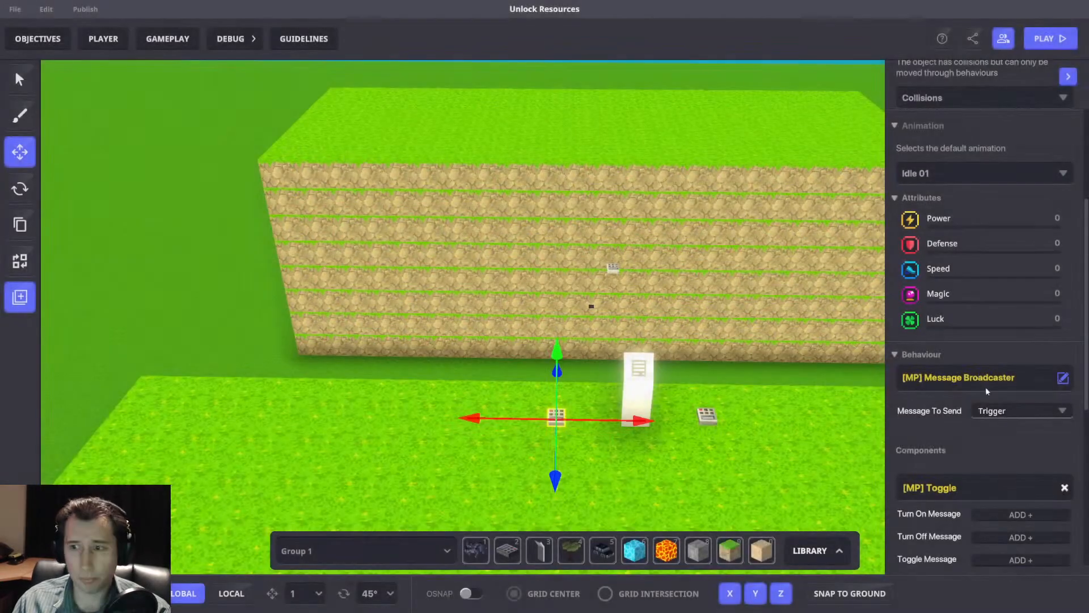
scroll(933, 375, "down", 3)
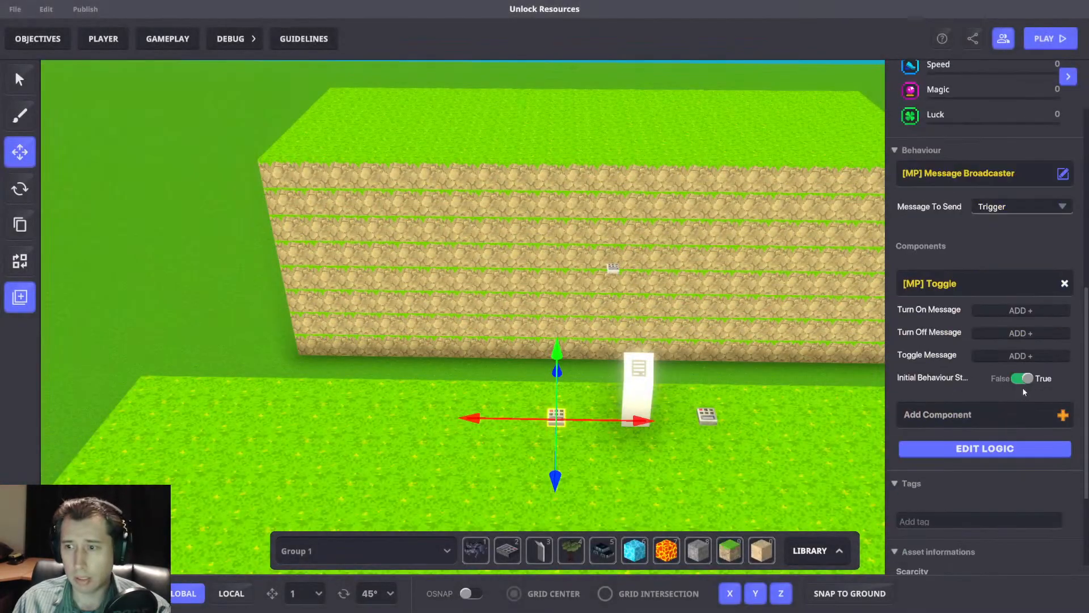
left_click(1011, 312)
left_click(1015, 327)
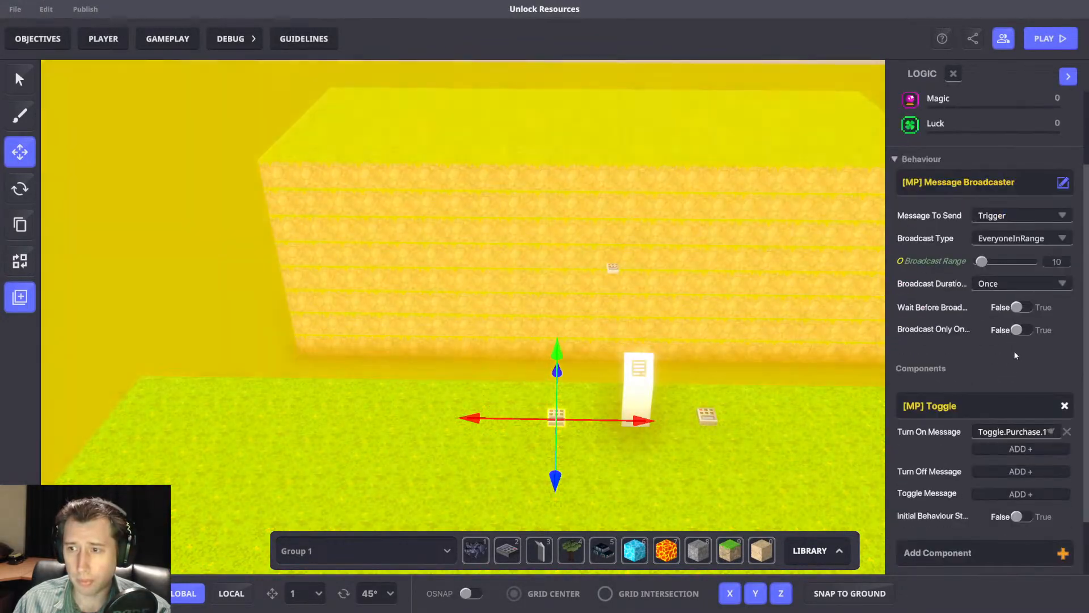
Make the switch's Message Broadcaster wait before broadcasting, with Purchase.Success as its required message.
left_click(1022, 307)
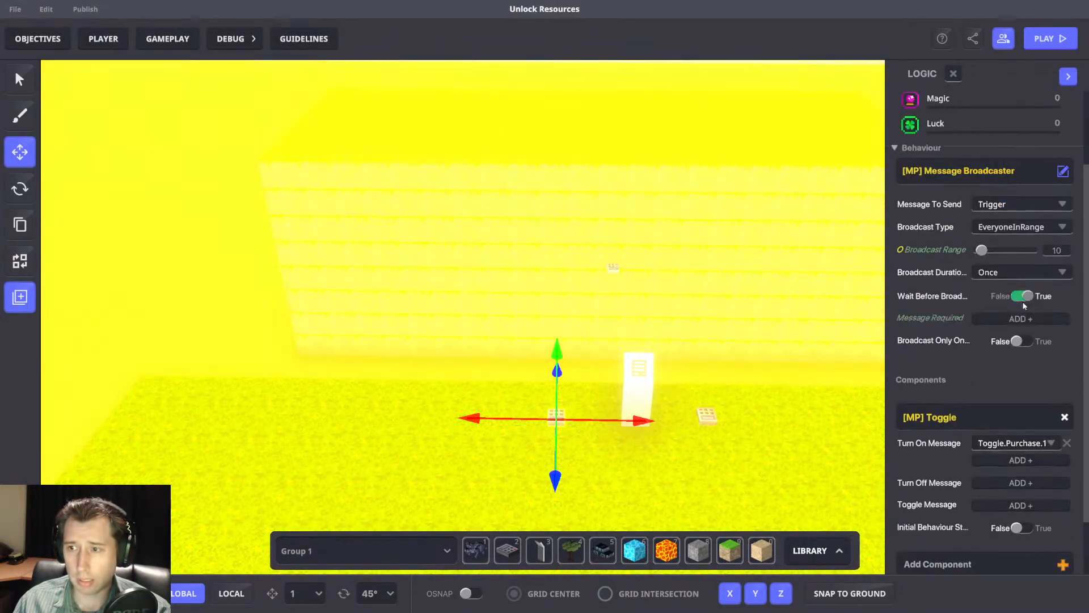
left_click(996, 329)
type("Purch")
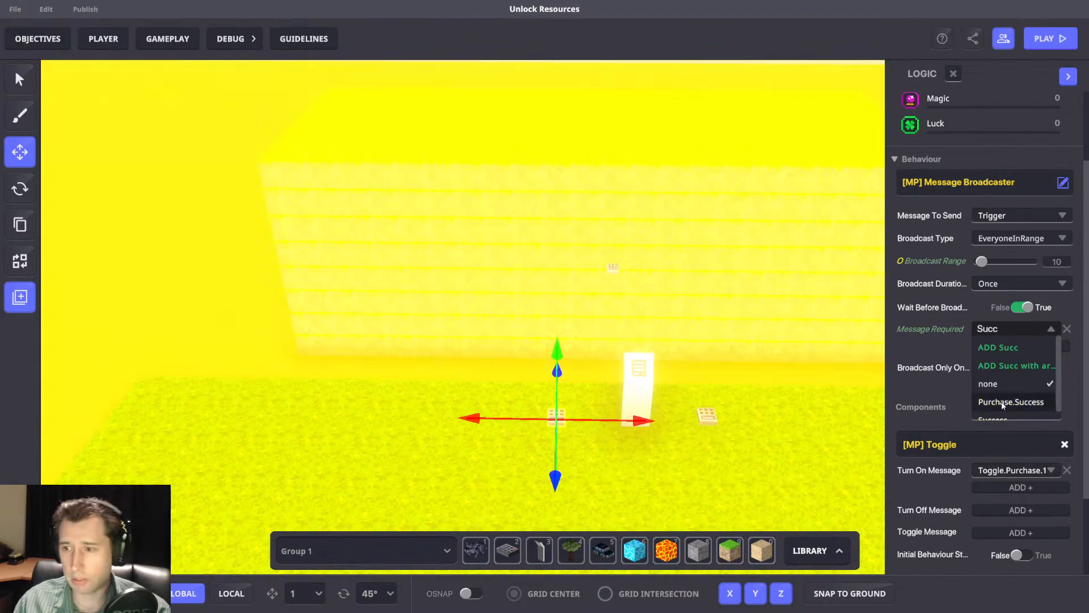
left_click(1001, 401)
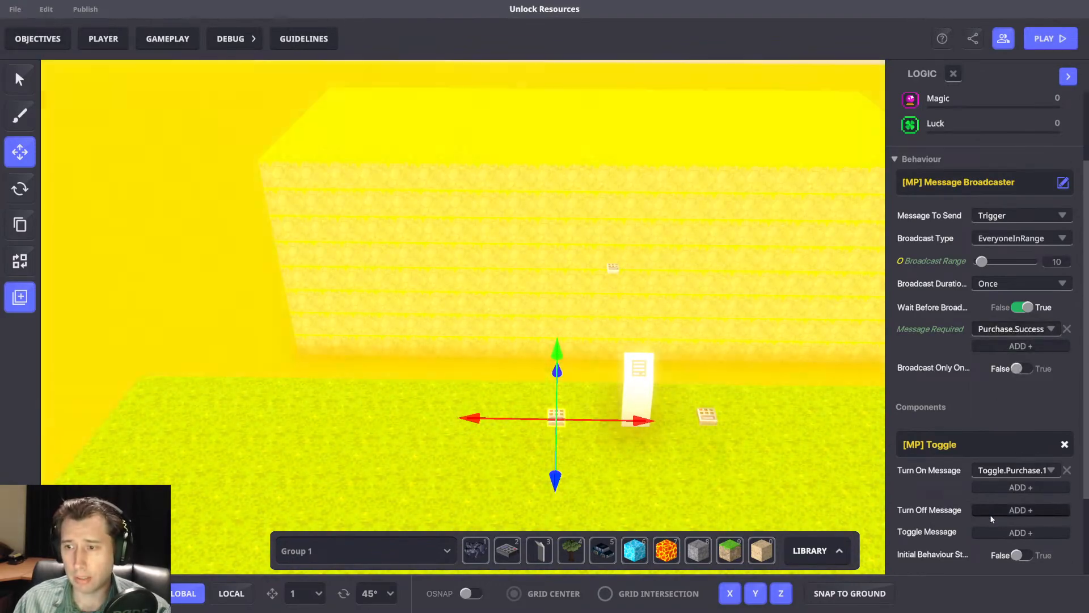
Set the turn-off message of the broadcaster switch's Toggle component to Toggle.Off.Purchase.
left_click(990, 510)
left_click(988, 513)
type("Togg")
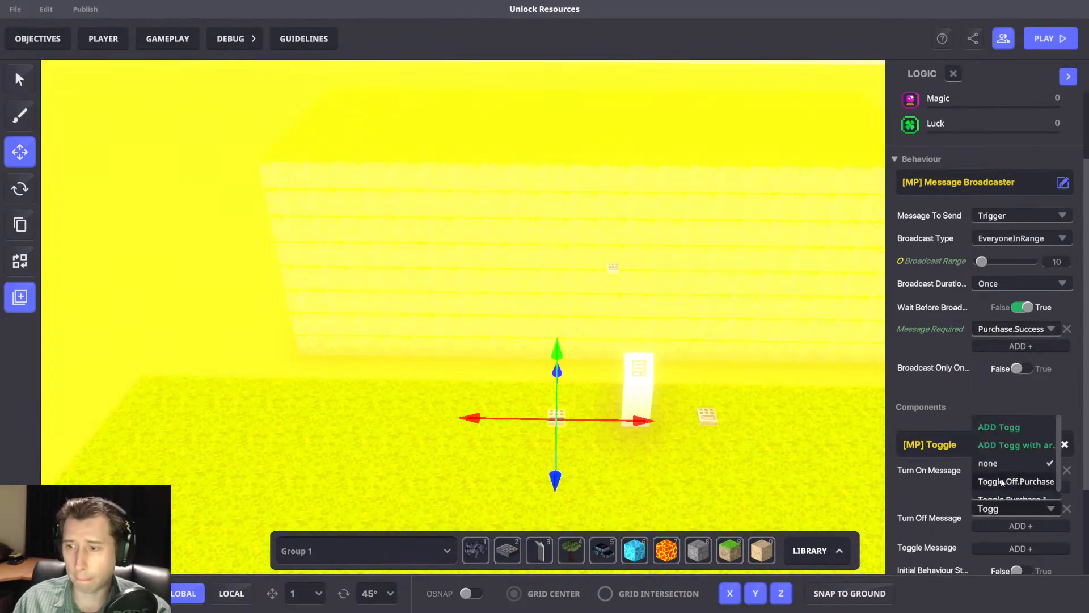
left_click(1000, 481)
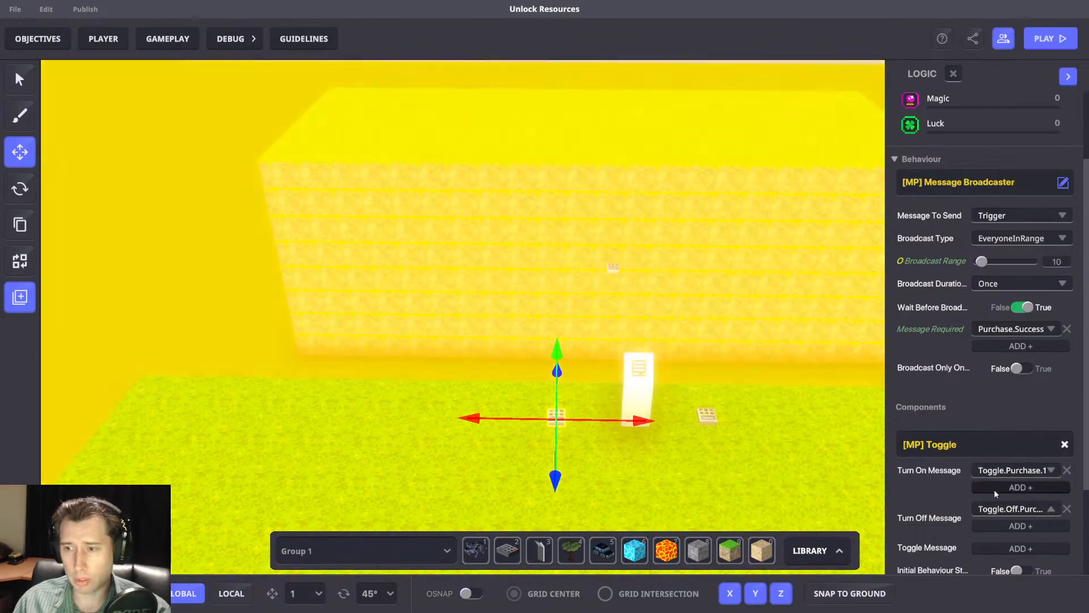
scroll(969, 421, "down", 2)
scroll(977, 428, "up", 2)
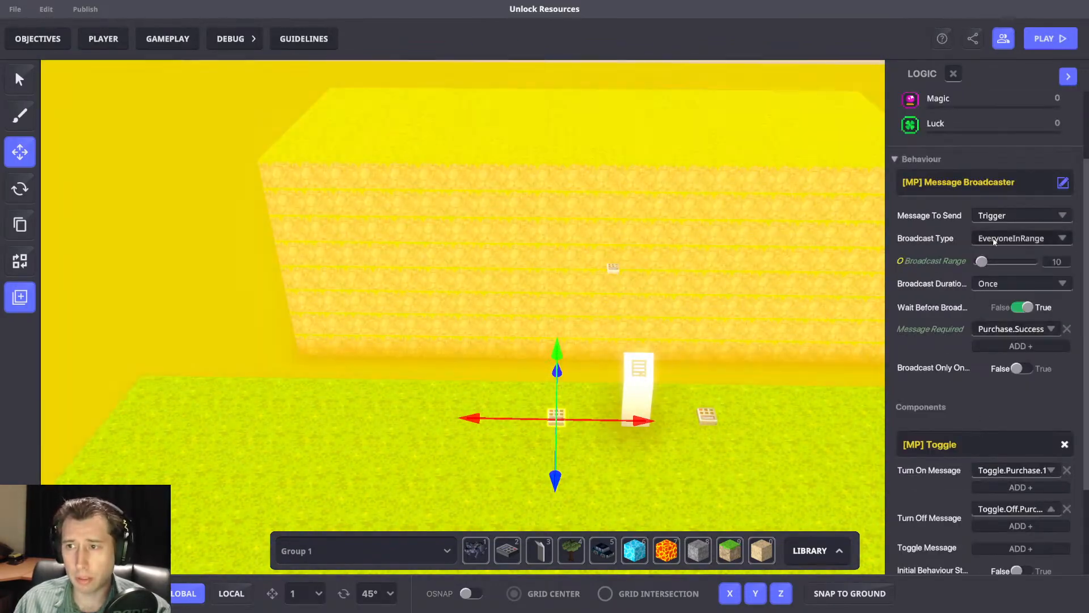
Keep the broadcast type as EveryoneInRange and set the broadcast range to 3.
left_click(994, 242)
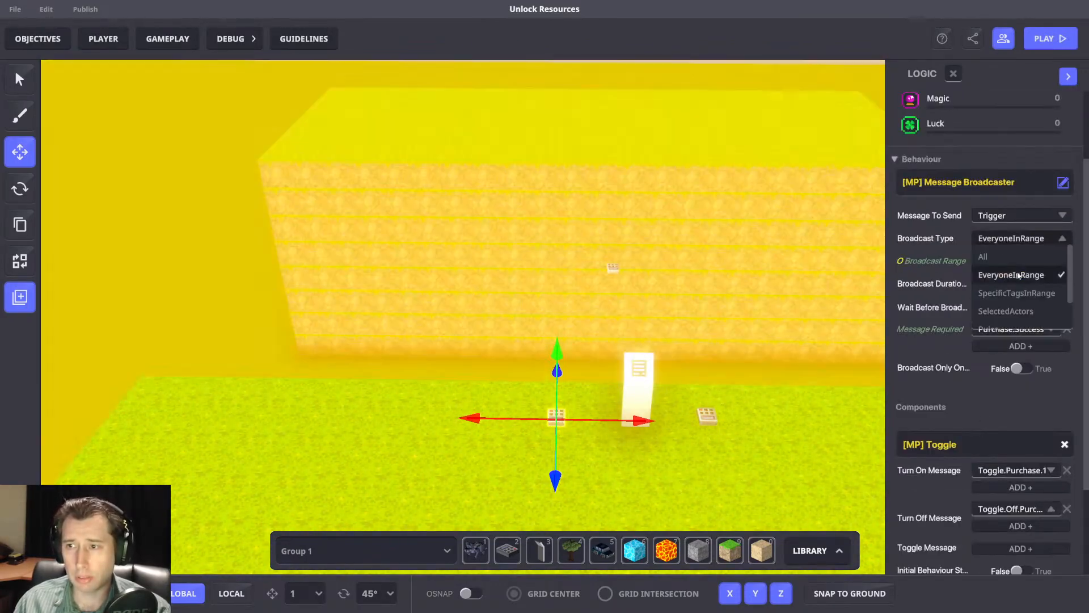
left_click(1017, 275)
left_click(1059, 263)
type("2")
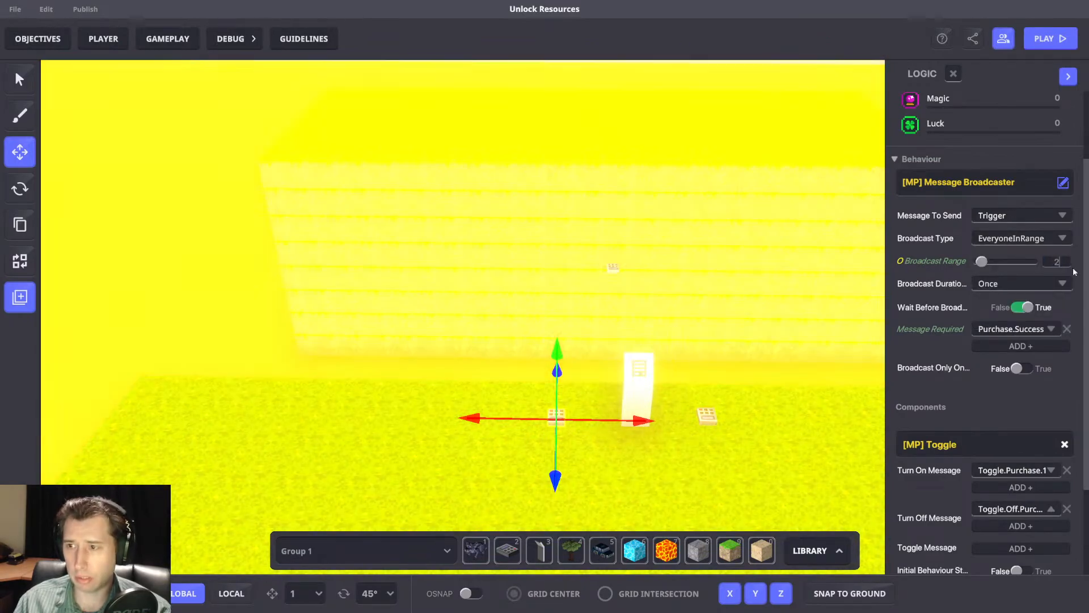
key("Return")
left_click(1060, 264)
type("3")
key("Return")
Create the message Kill.Panel as the Message Broadcaster's message to send.
left_click(1010, 216)
type("Kill.Panel")
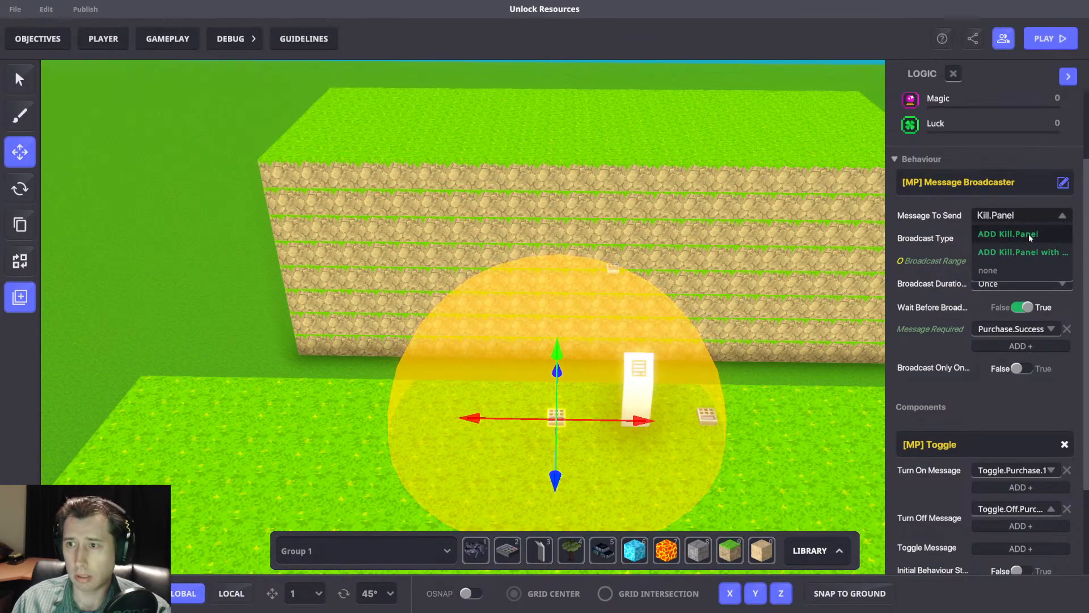
left_click(1029, 234)
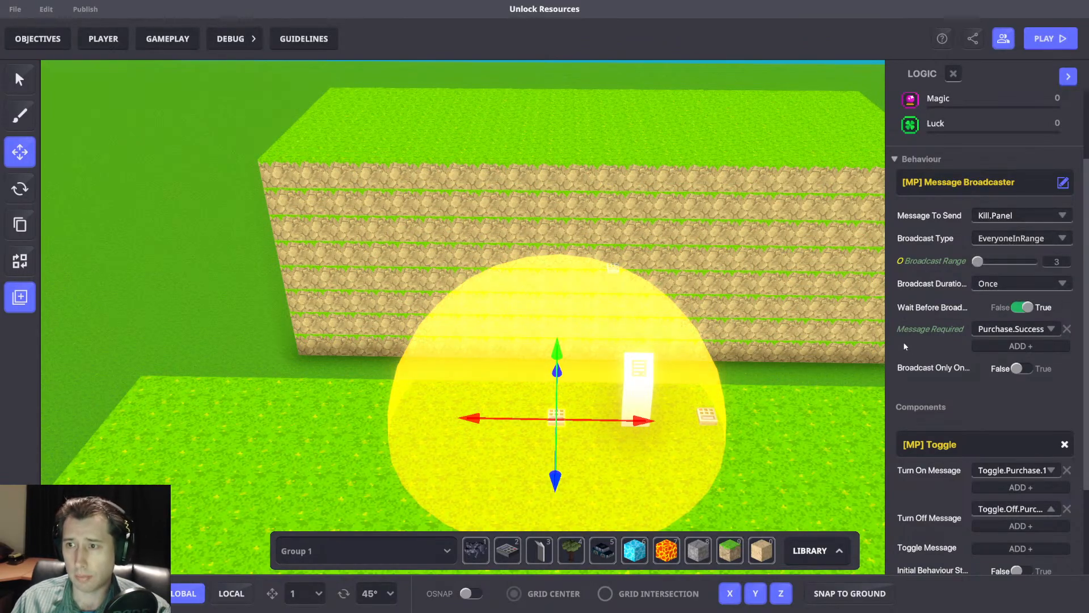
Add a synchronized Plant component to the purchase panel's logic.
scroll(936, 386, "down", 2)
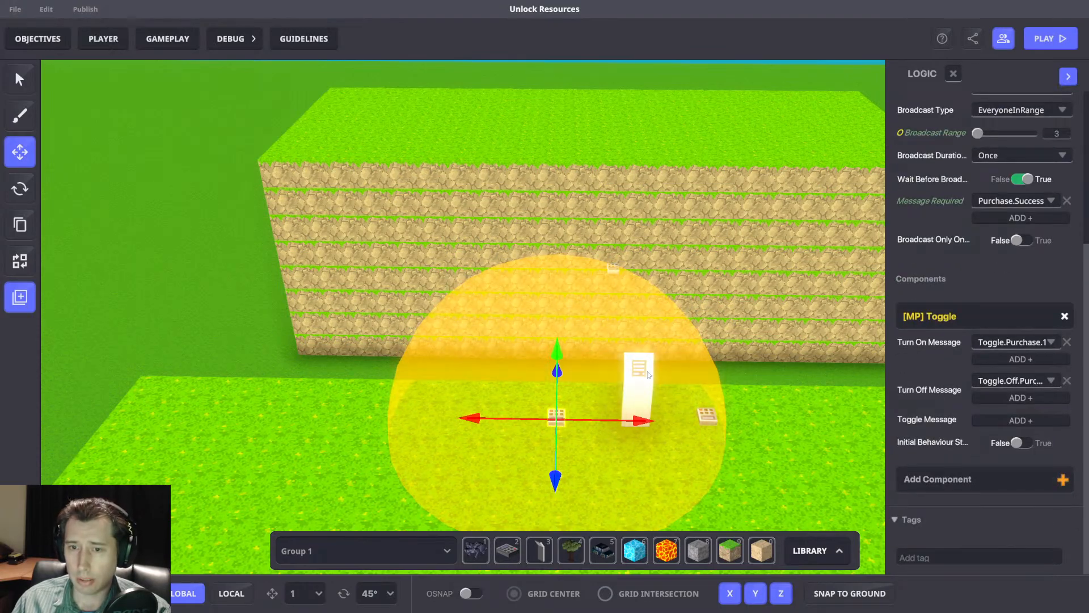
left_click(639, 391)
scroll(981, 406, "down", 5)
left_click(969, 423)
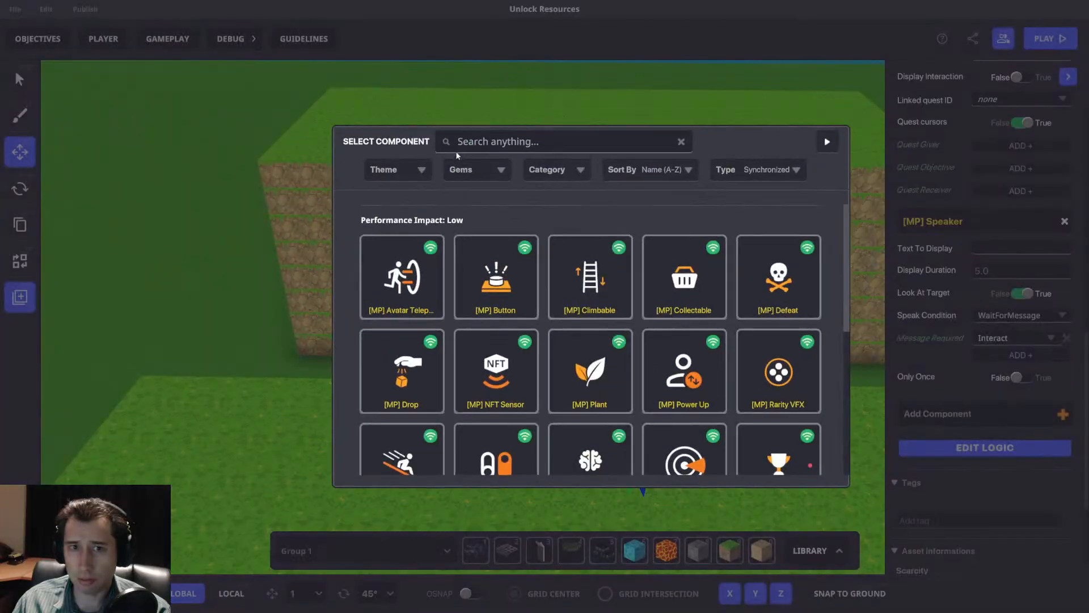
type("plant")
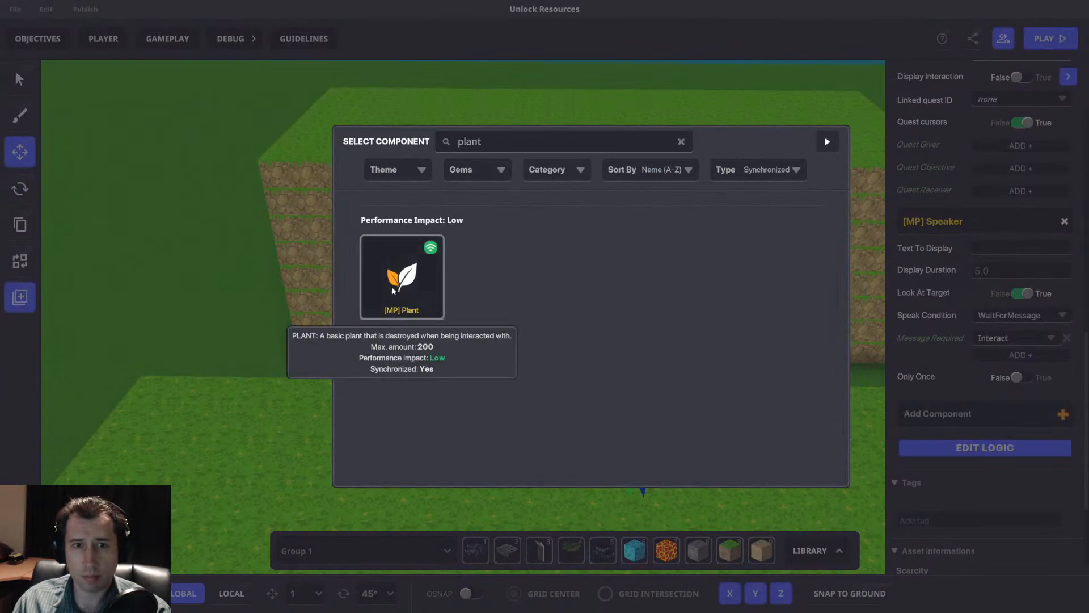
left_click(420, 289)
Set the message that destroys the purchase panel's Plant component to Kill.Panel.
scroll(1001, 340, "down", 1)
left_click(1004, 269)
type("Kill.")
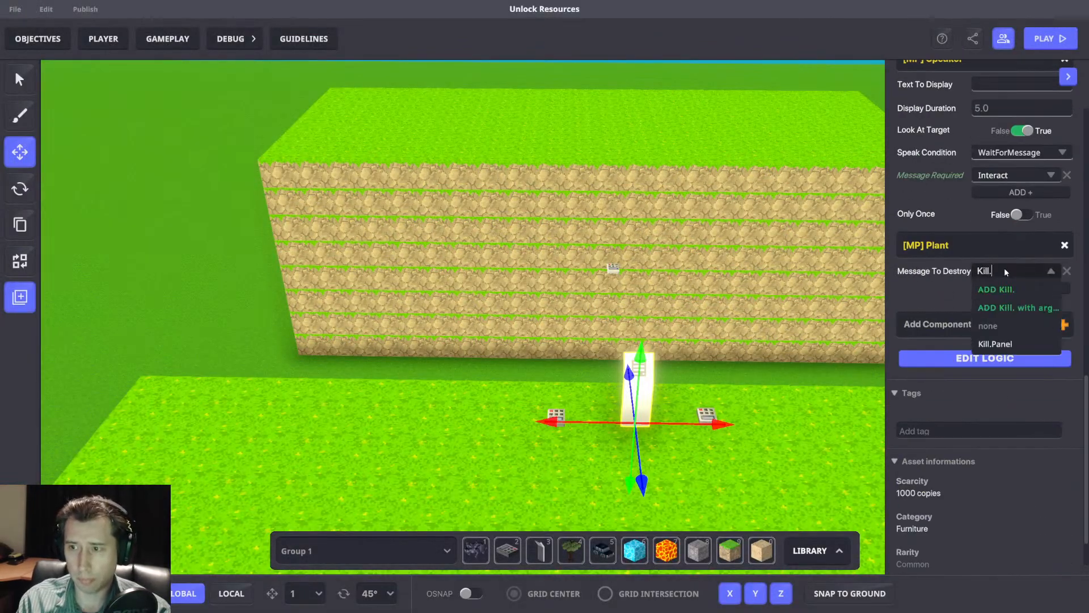
left_click(998, 343)
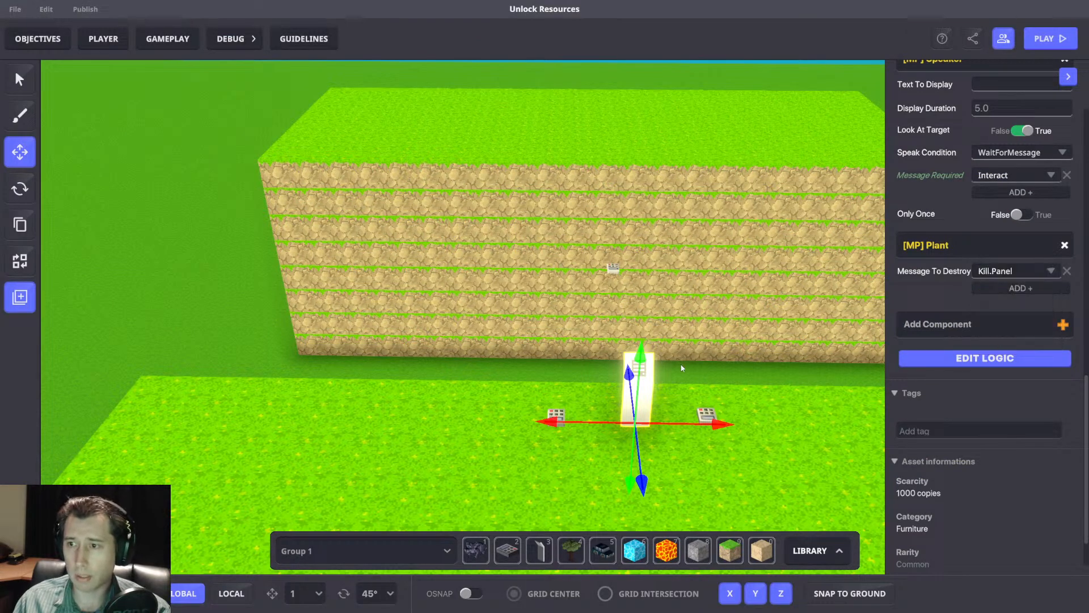
Deselect all objects and save the changes to the Unlock Resources project.
left_click(675, 376)
left_click(556, 417)
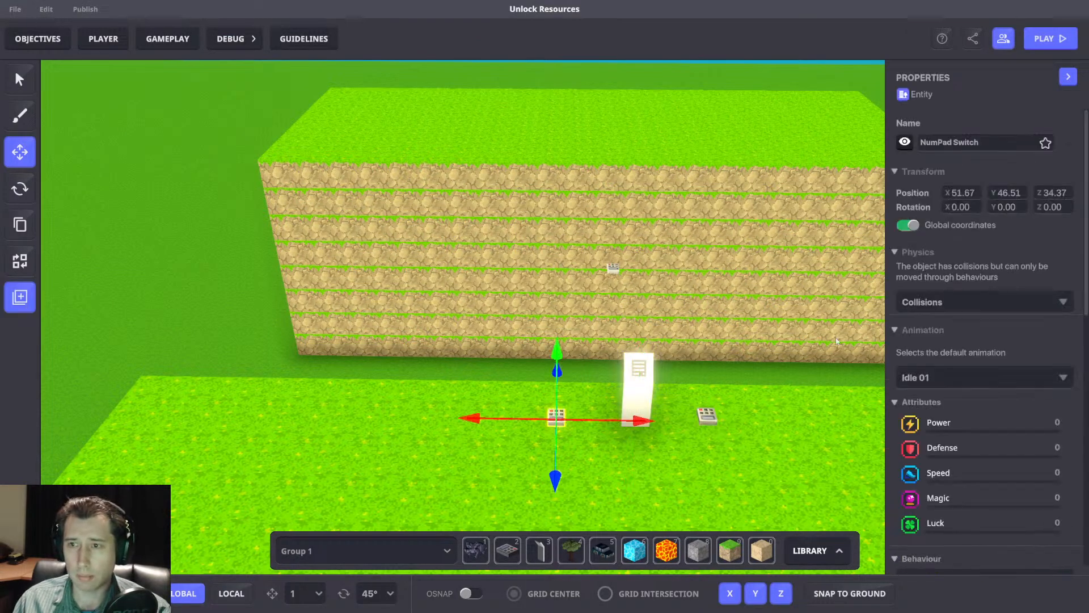
left_click(800, 364)
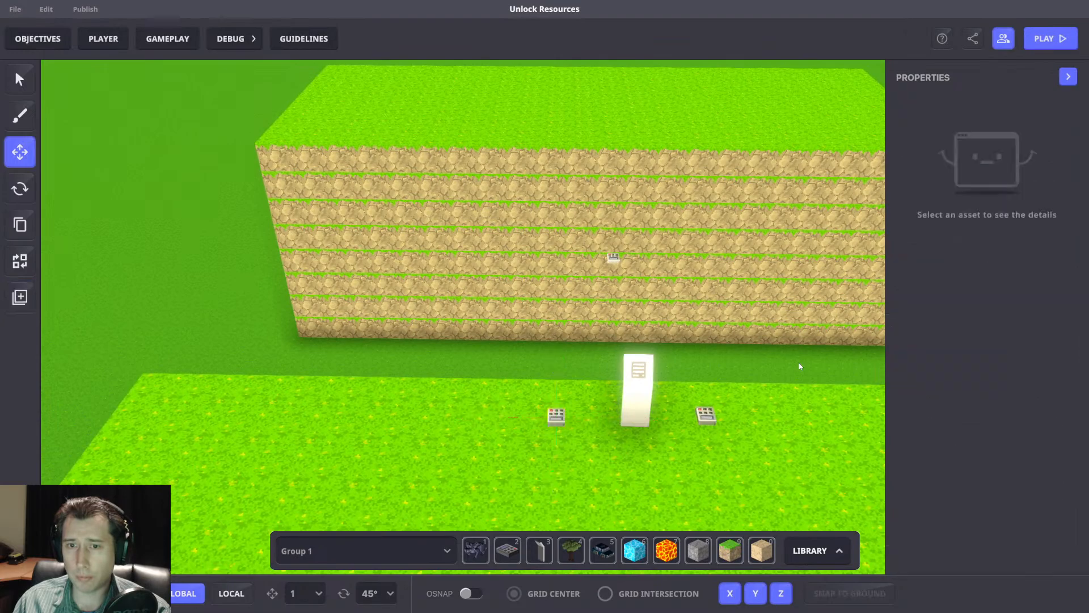
left_click(613, 263)
left_click(787, 226)
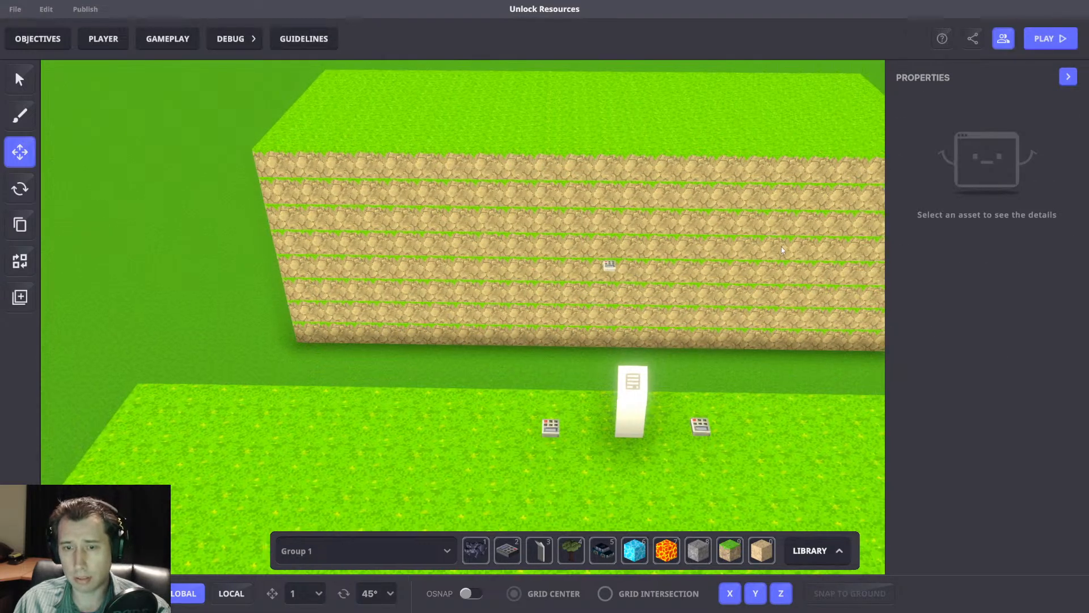
key("ctrl+s")
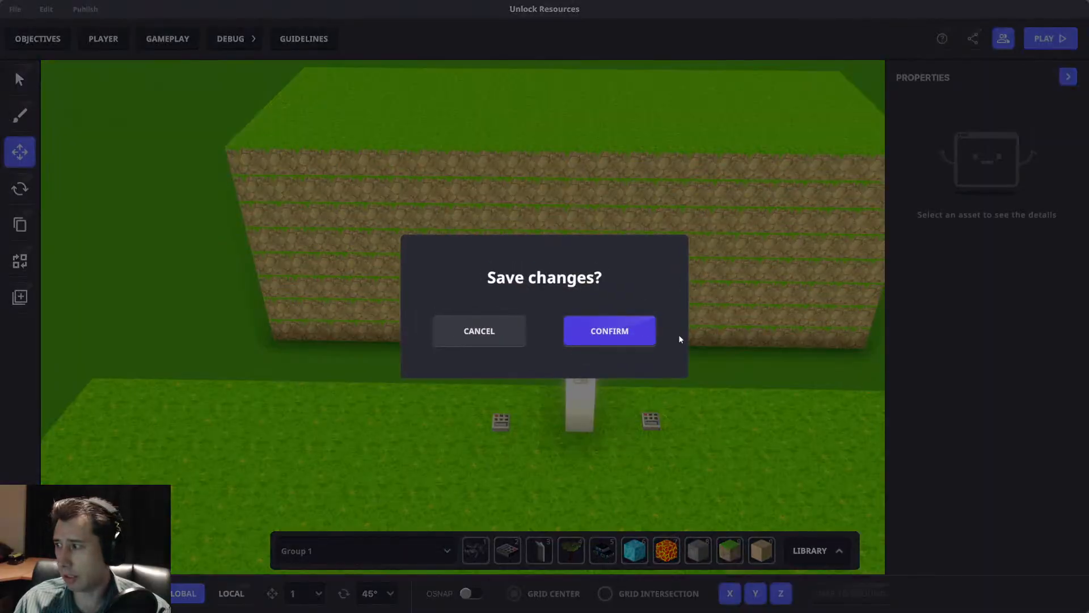
left_click(655, 332)
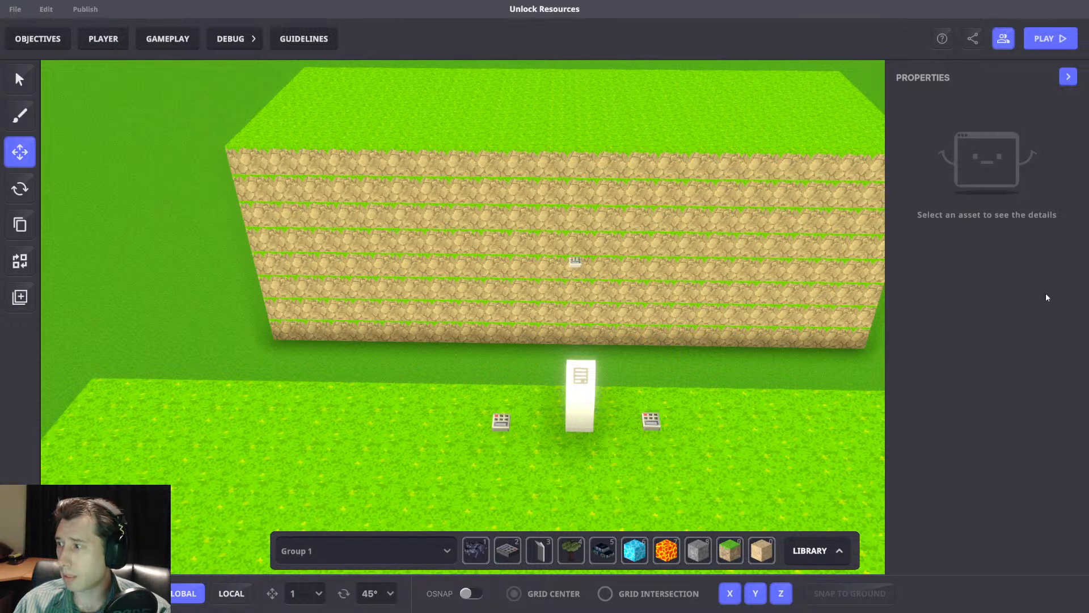
Playtest the game and try to buy at the purchase panel with less than 10 gold.
middle_click_drag(733, 312, 685, 305)
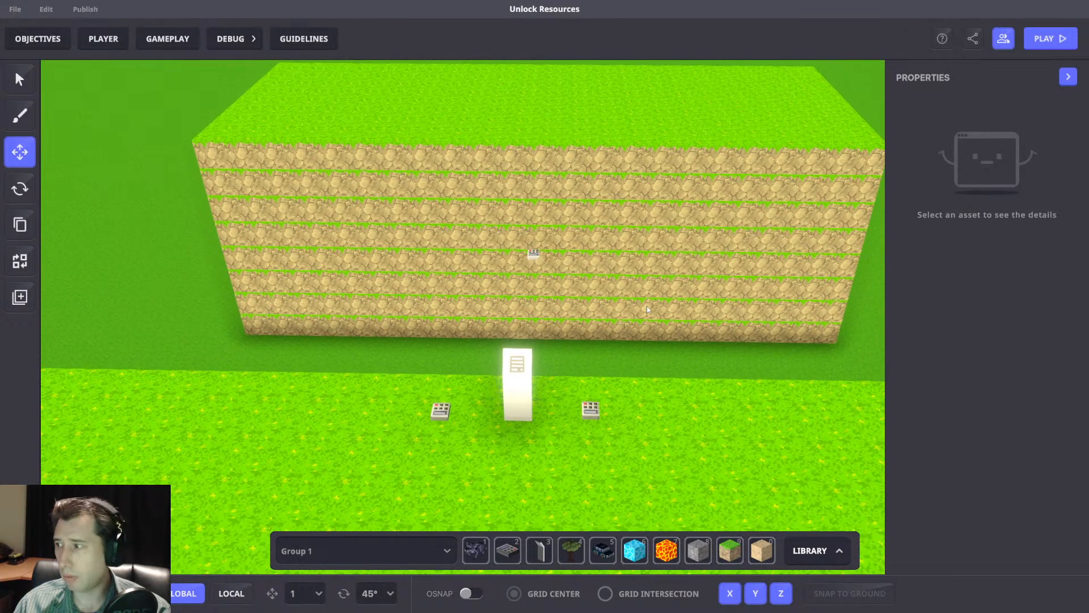
key("ctrl+p")
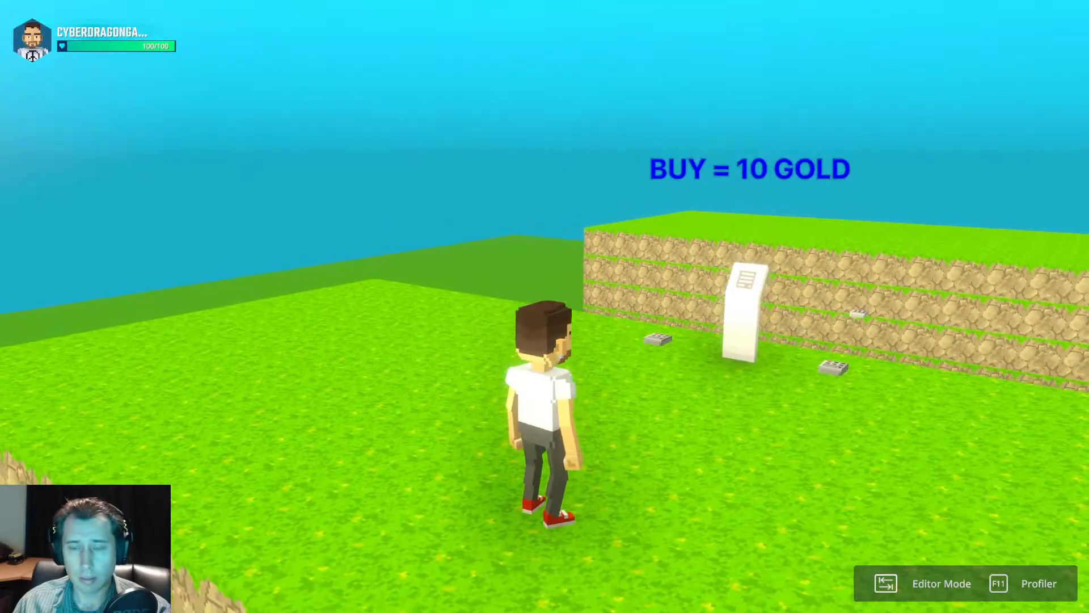
scroll(544, 306, "down", 5)
key("w")
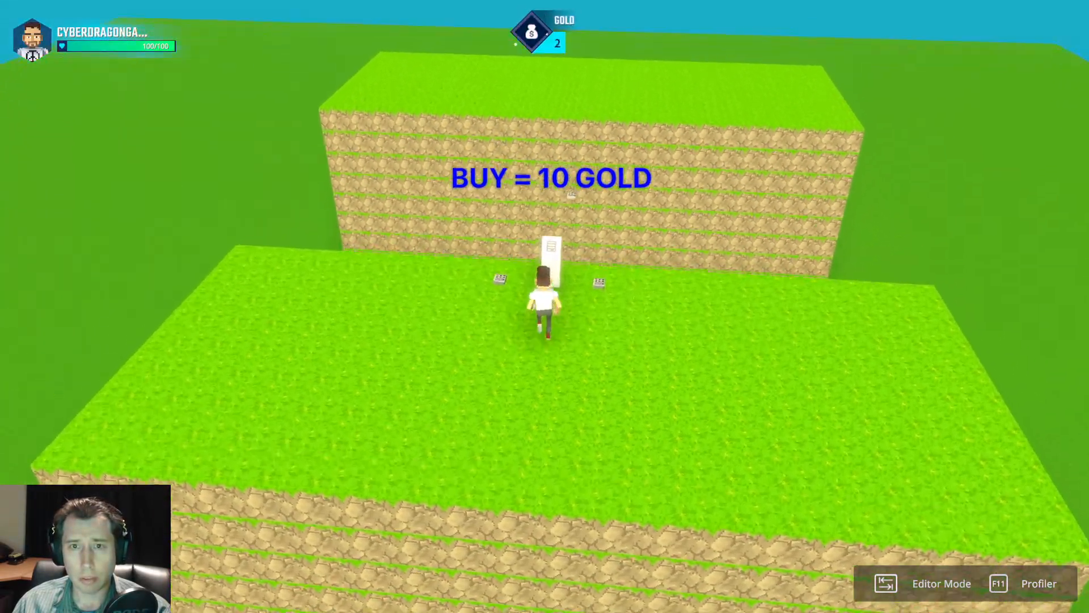
key("s")
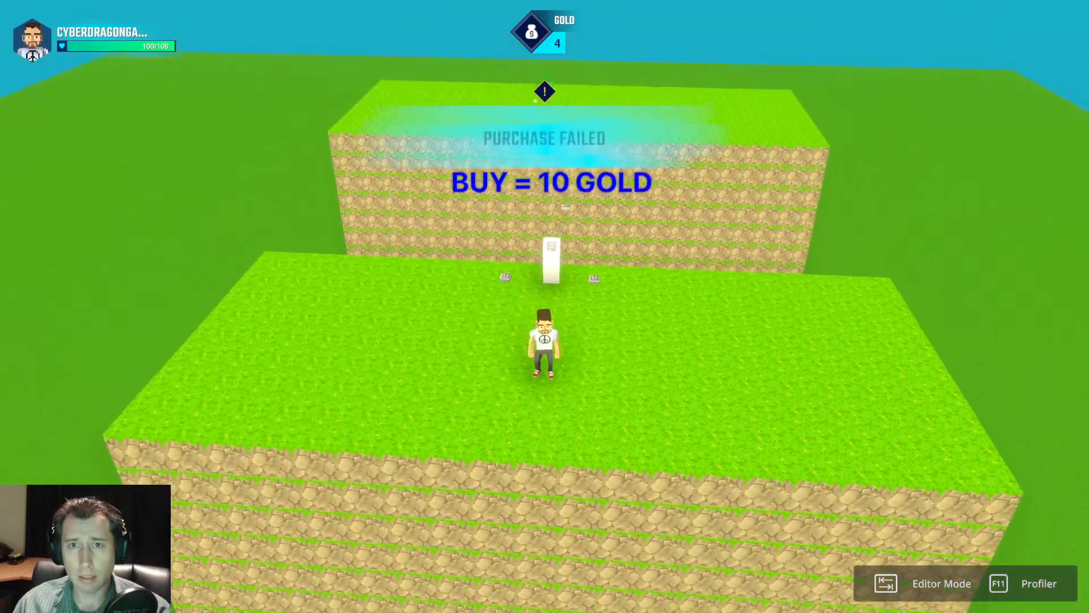
key("w")
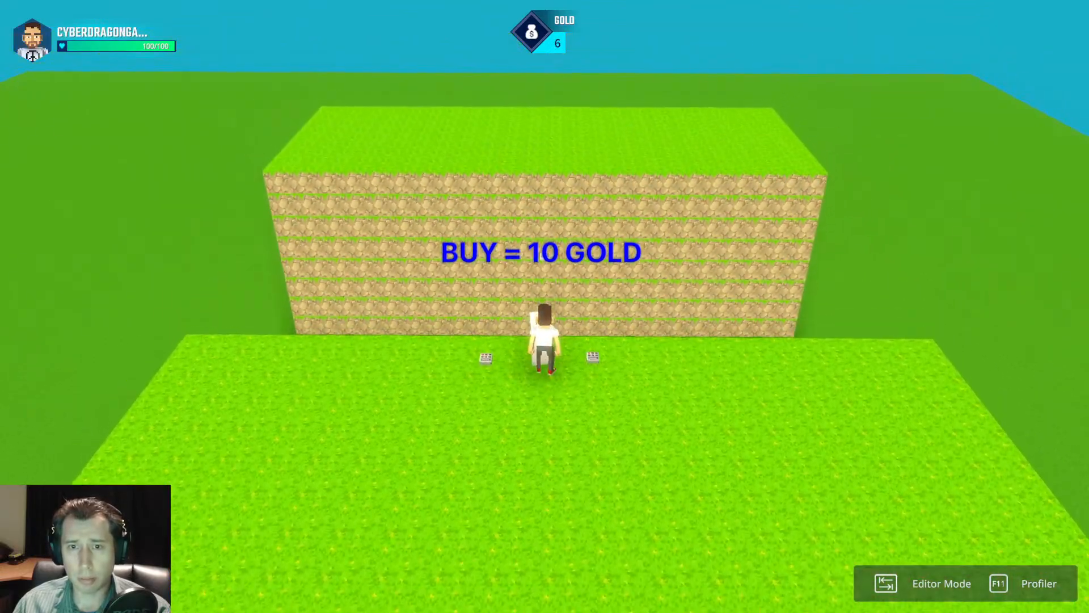
key("s")
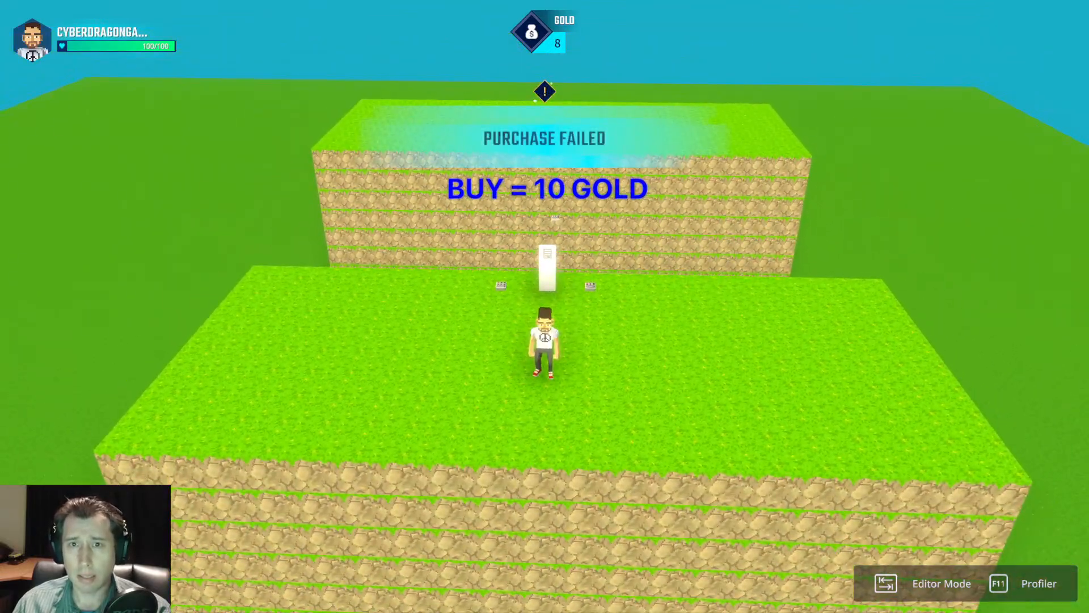
Buy at the panel with at least 10 gold, check the panel and bridge area, and return to the editor.
key("w")
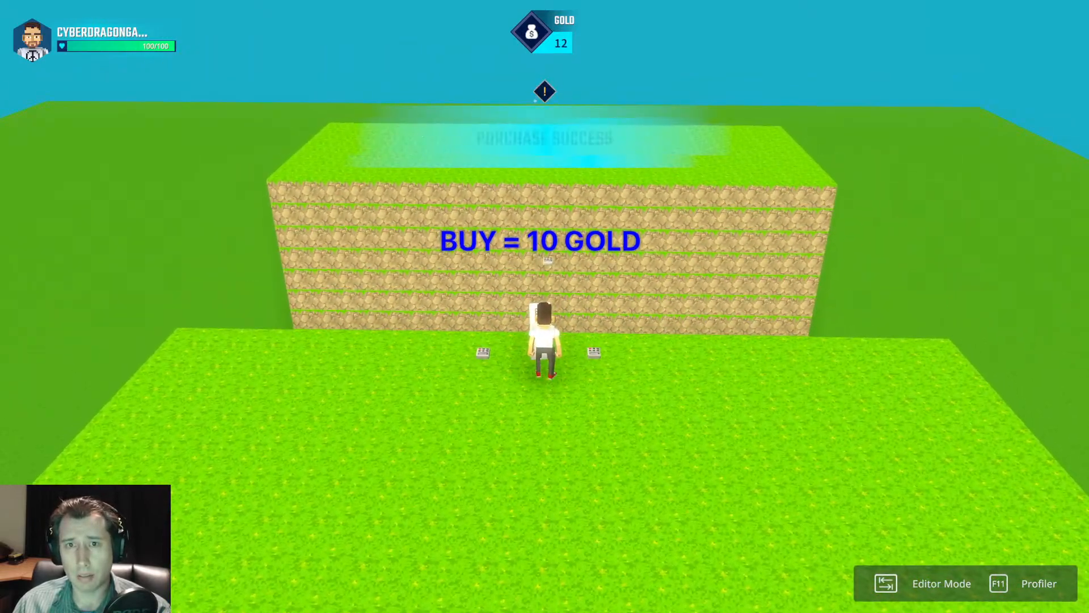
key("a")
key("space")
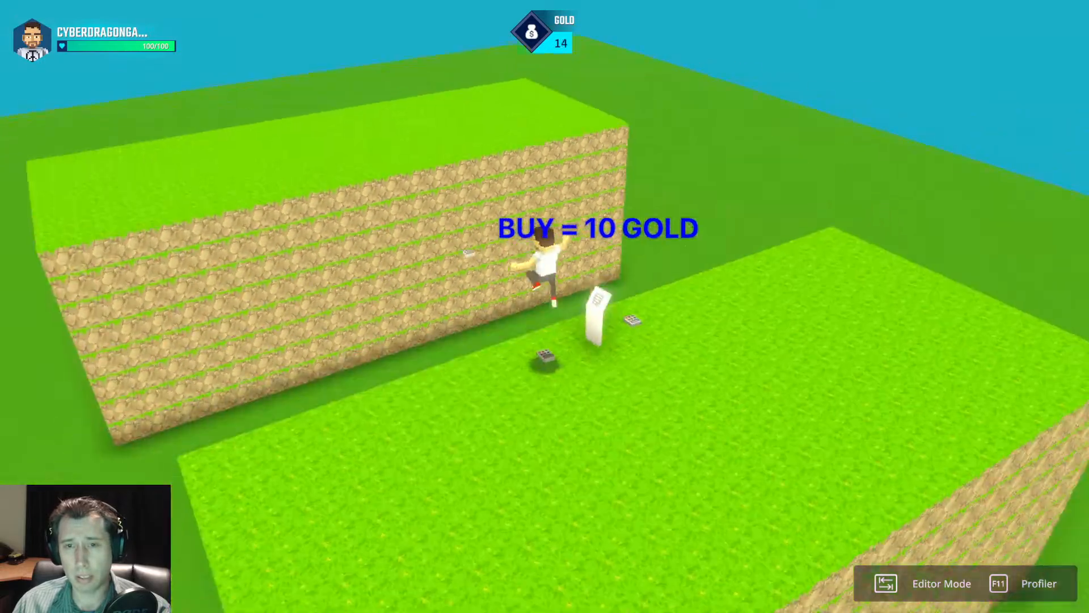
key("d")
key("w")
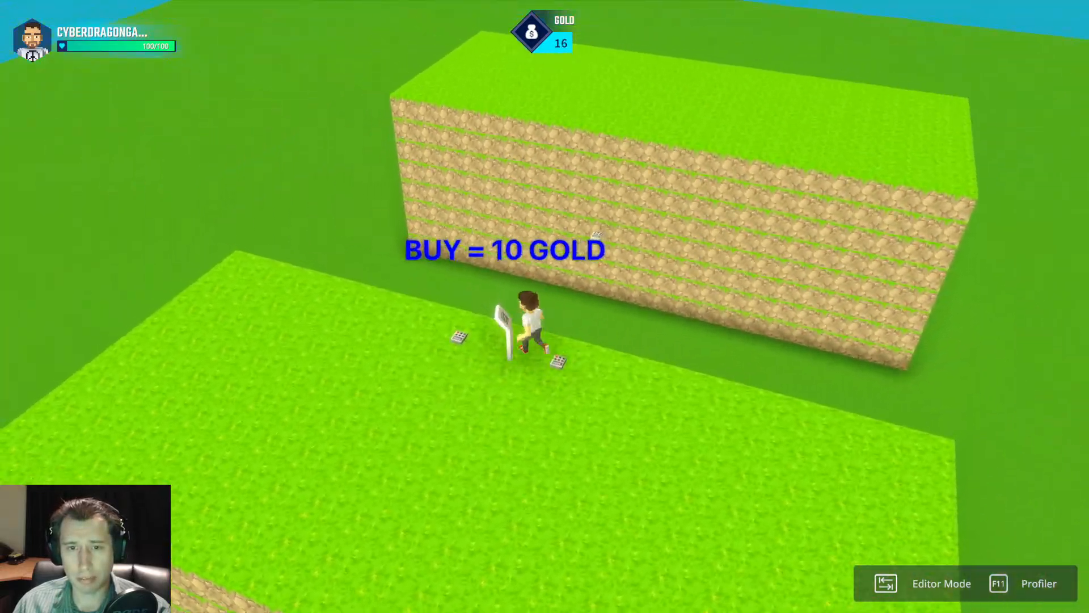
key("a")
key("Tab")
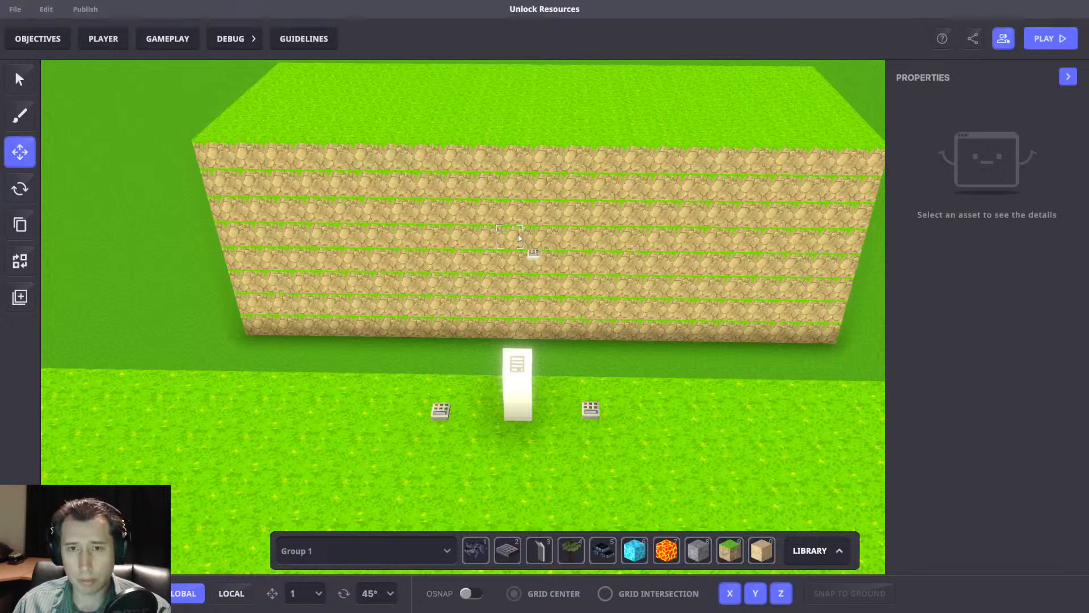
Review the purchase game rules and the bridge spawner's Multi behaviour and Toggle messages, widening the properties area.
left_click(531, 252)
left_click(179, 43)
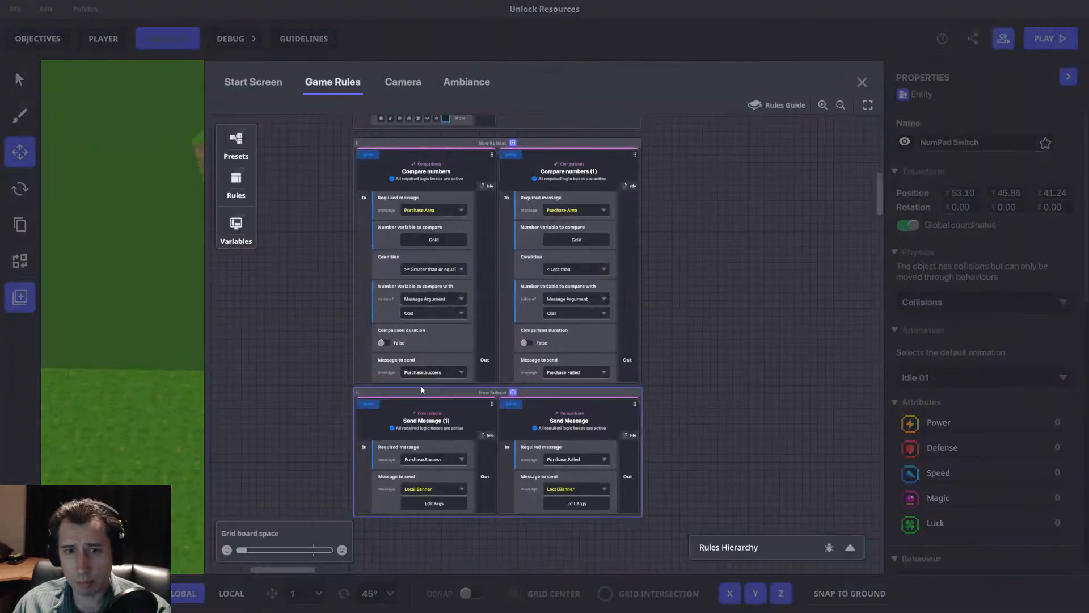
left_click(861, 82)
scroll(978, 346, "down", 5)
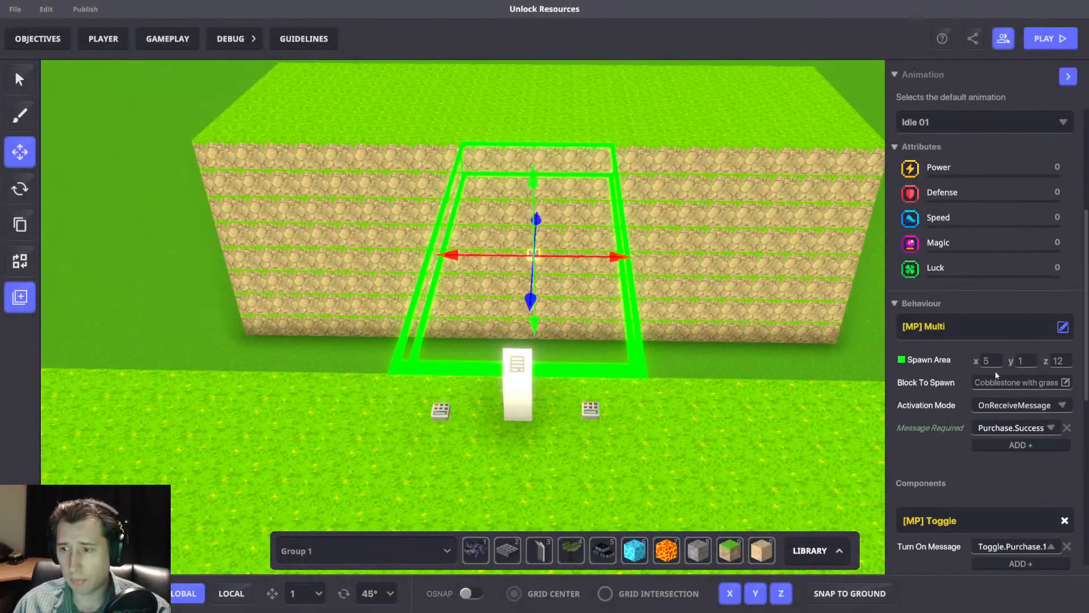
scroll(1018, 428, "down", 3)
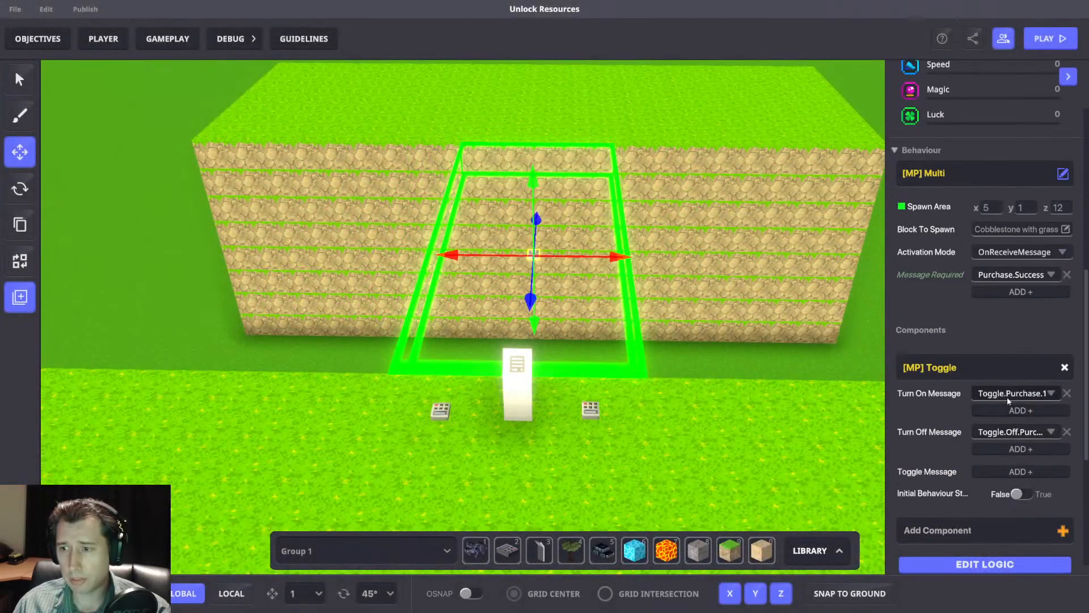
left_click_drag(886, 391, 849, 388)
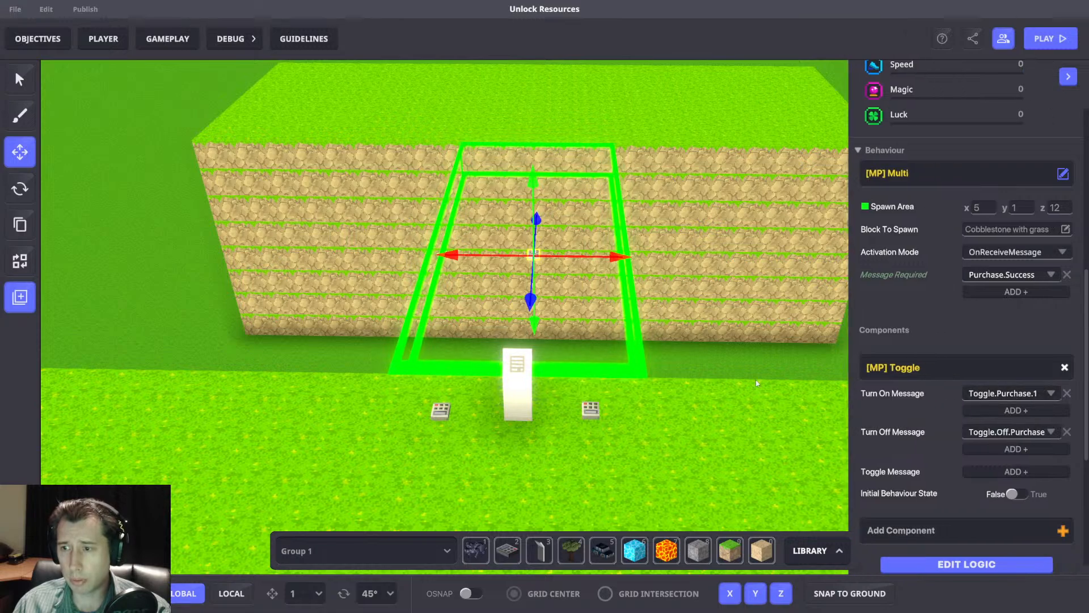
Check the timer switch's Timed Events settings, including its required message, event time and broadcast message.
scroll(626, 375, "up", 3)
left_click(575, 429)
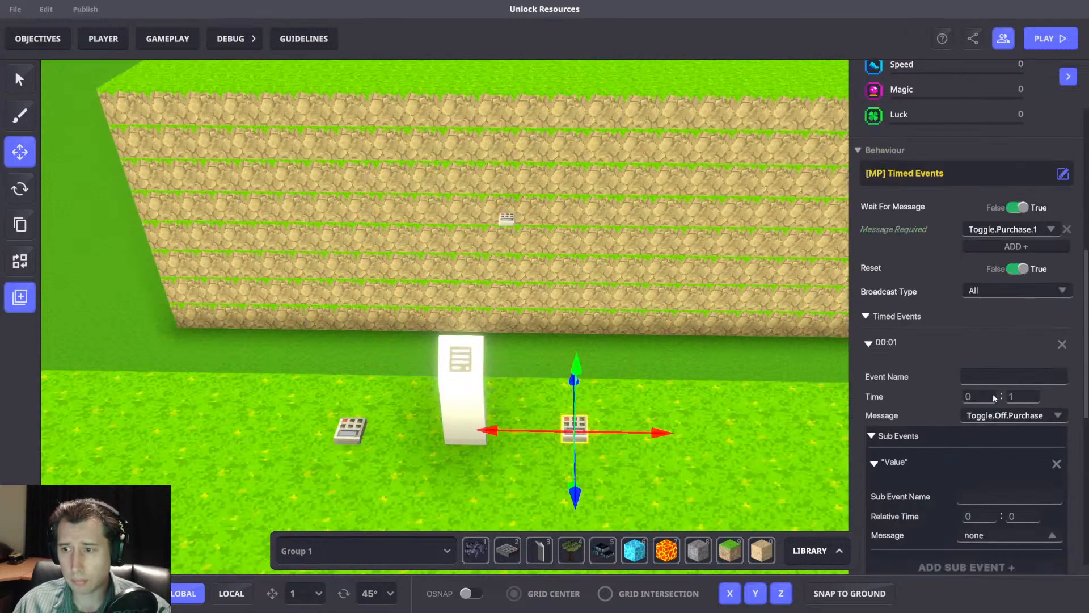
scroll(1005, 231, "down", 2)
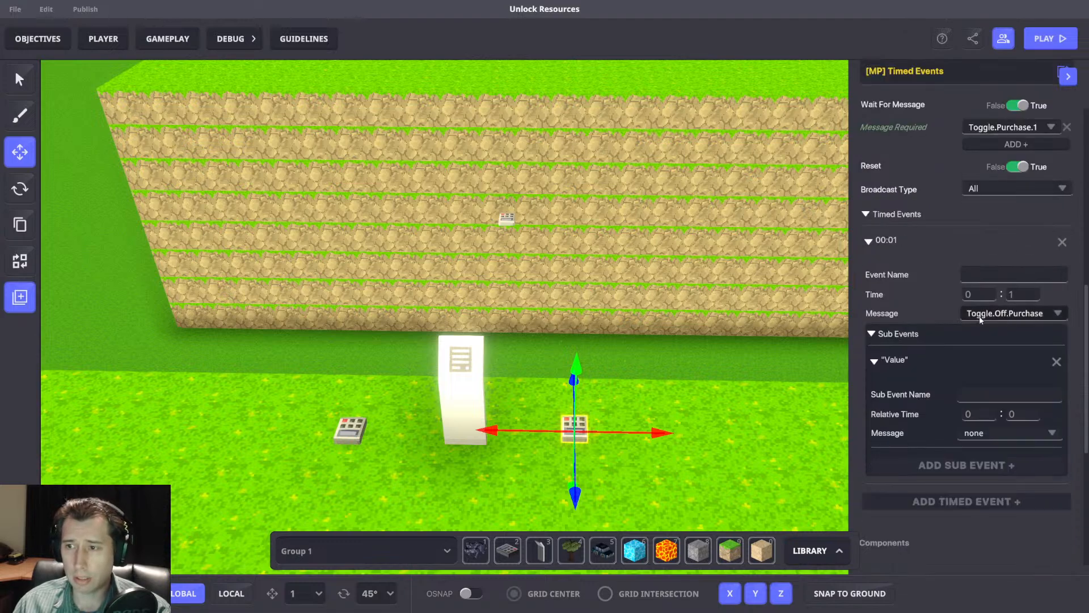
Examine the purchase panel's Message Broadcaster, Indicator, Speaker and Plant settings in its logic.
left_click(458, 373)
scroll(960, 332, "up", 4)
scroll(965, 338, "down", 4)
left_click(964, 460)
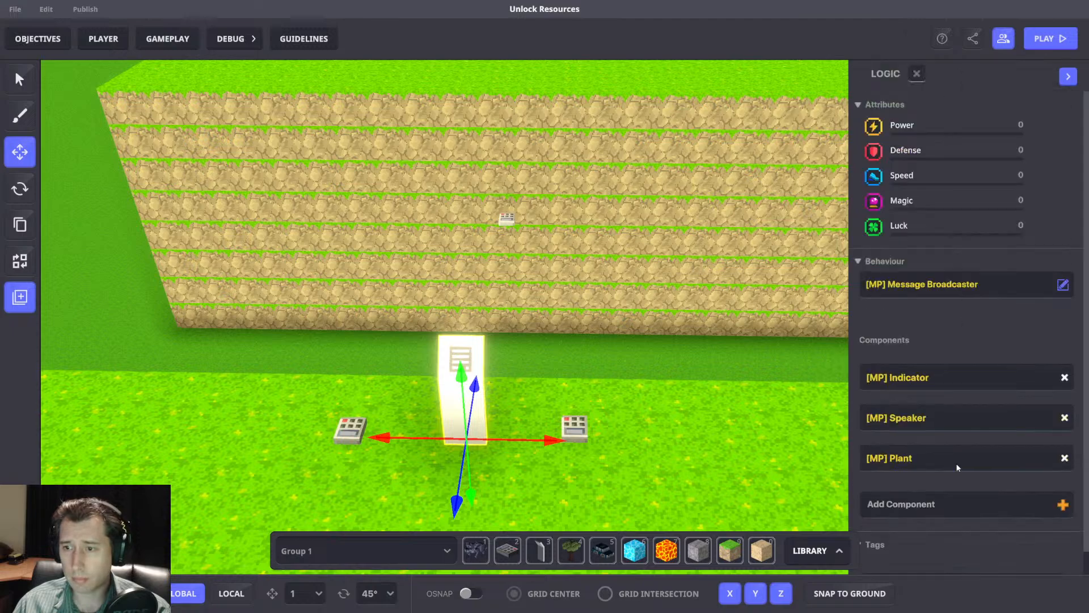
scroll(955, 299, "down", 5)
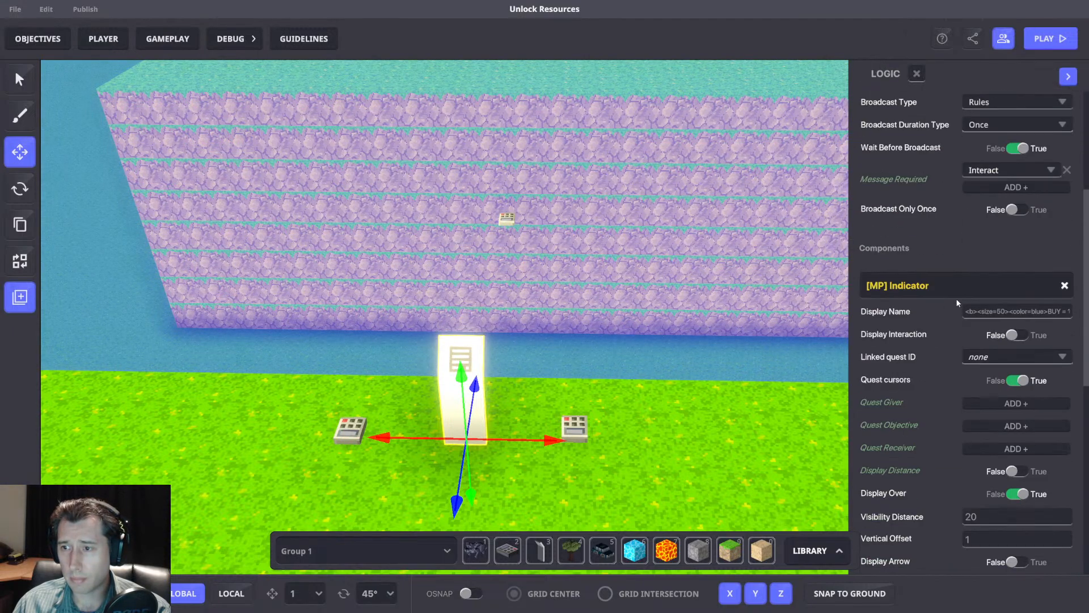
scroll(957, 315, "down", 5)
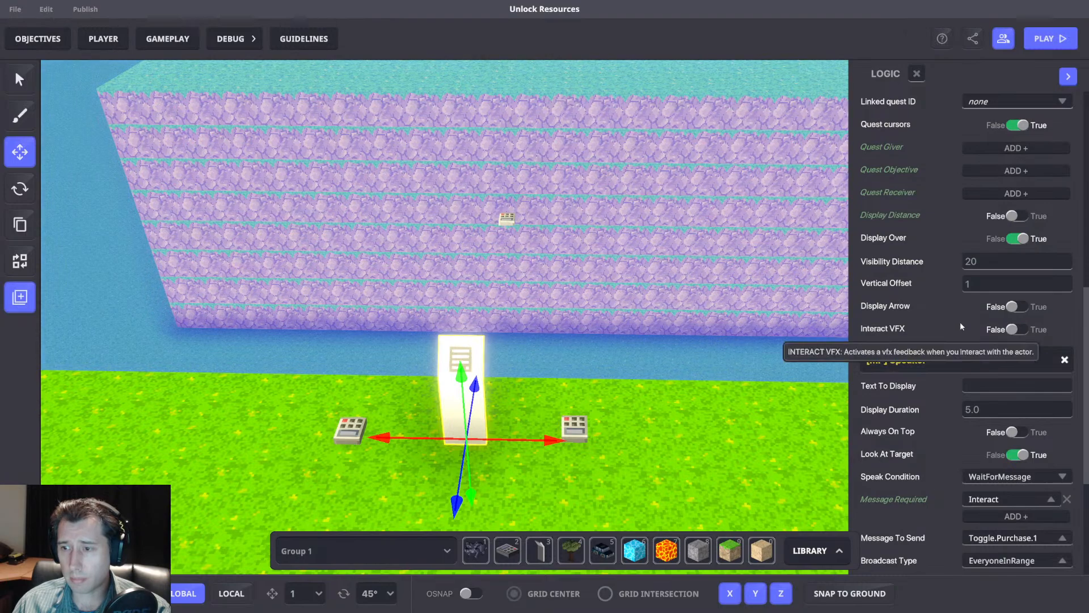
scroll(999, 442, "down", 3)
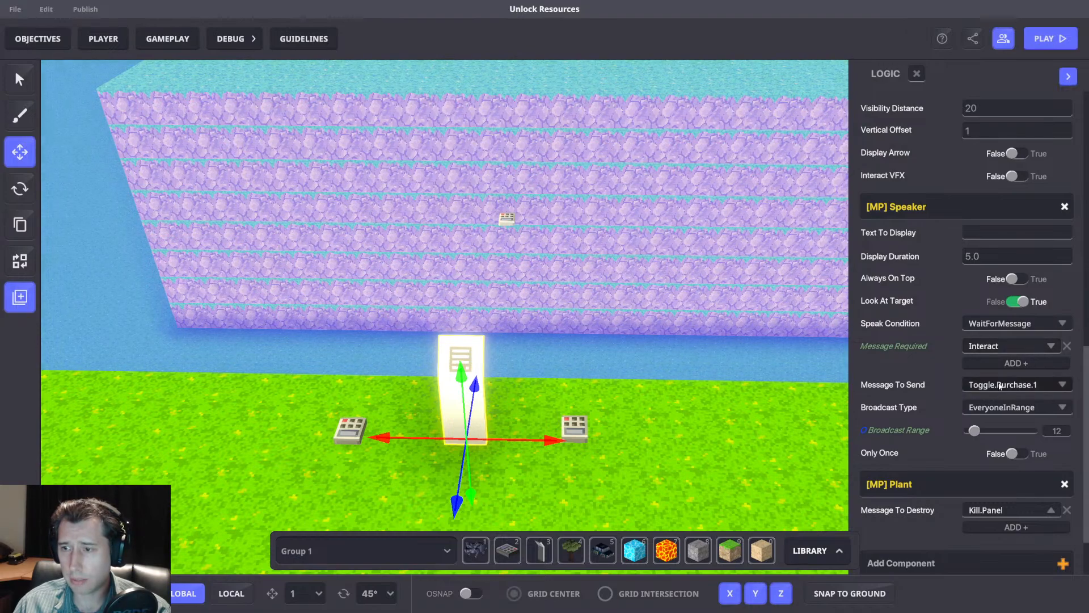
scroll(995, 372, "down", 1)
scroll(994, 372, "down", 1)
scroll(998, 380, "up", 10)
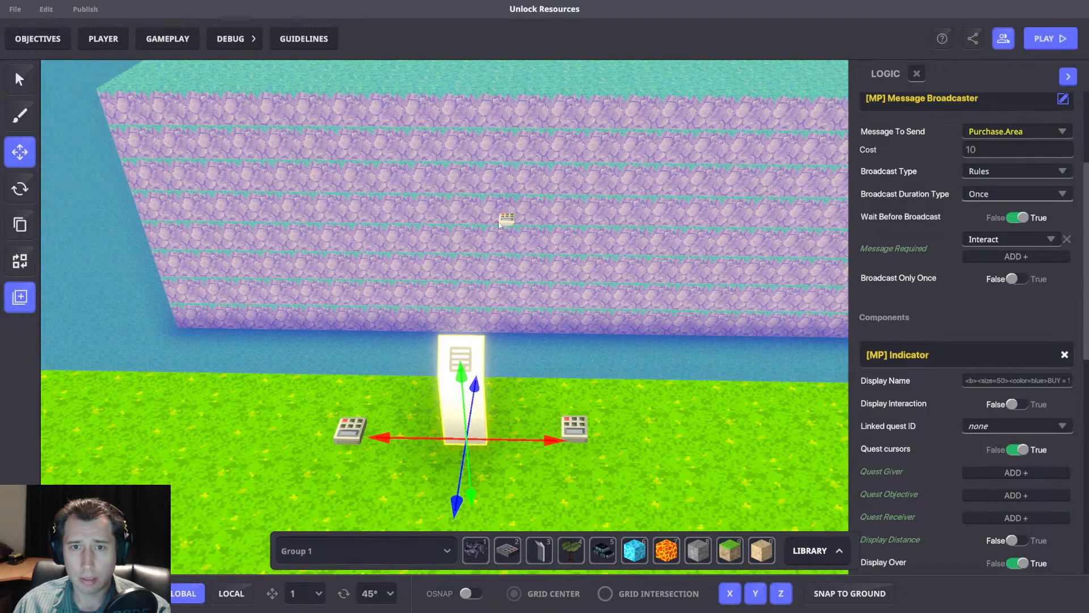
Check the bridge spawner's Toggle messages and turn off Look At Target in the purchase panel's Speaker component.
left_click(507, 218)
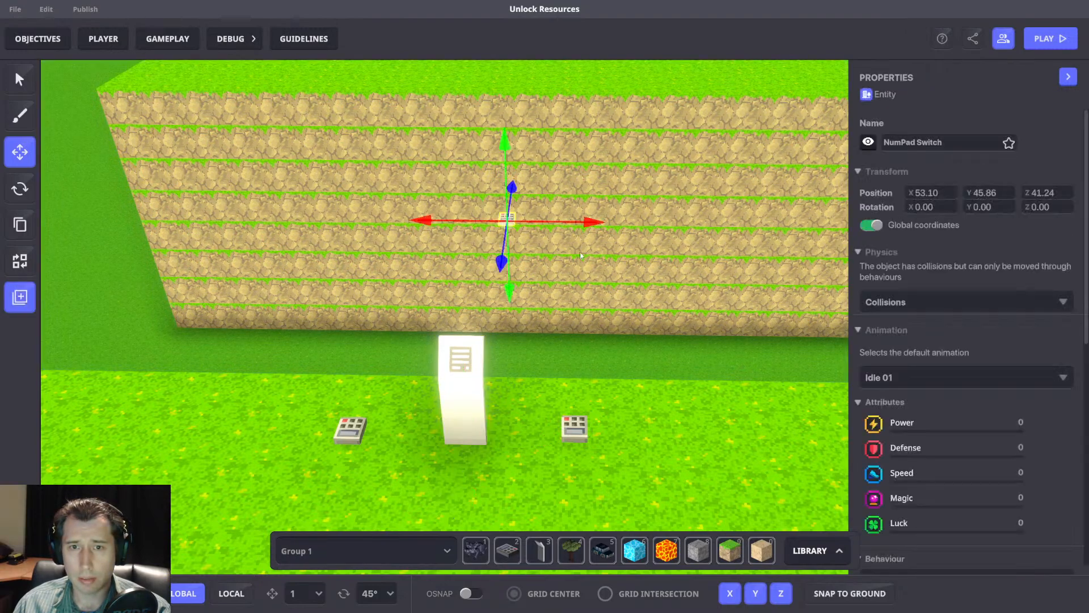
scroll(1011, 364, "down", 8)
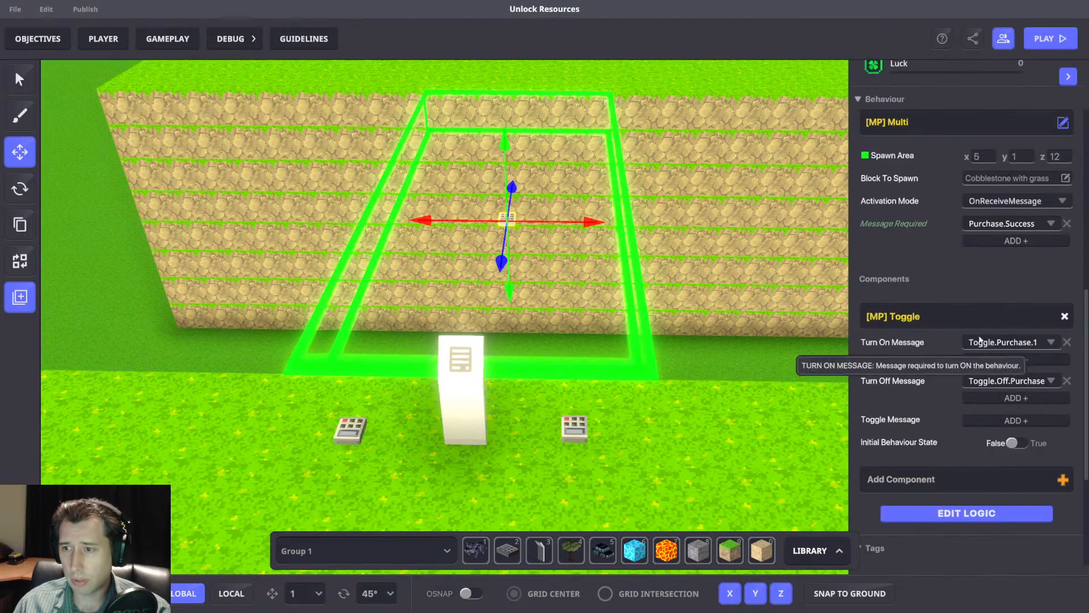
left_click(461, 397)
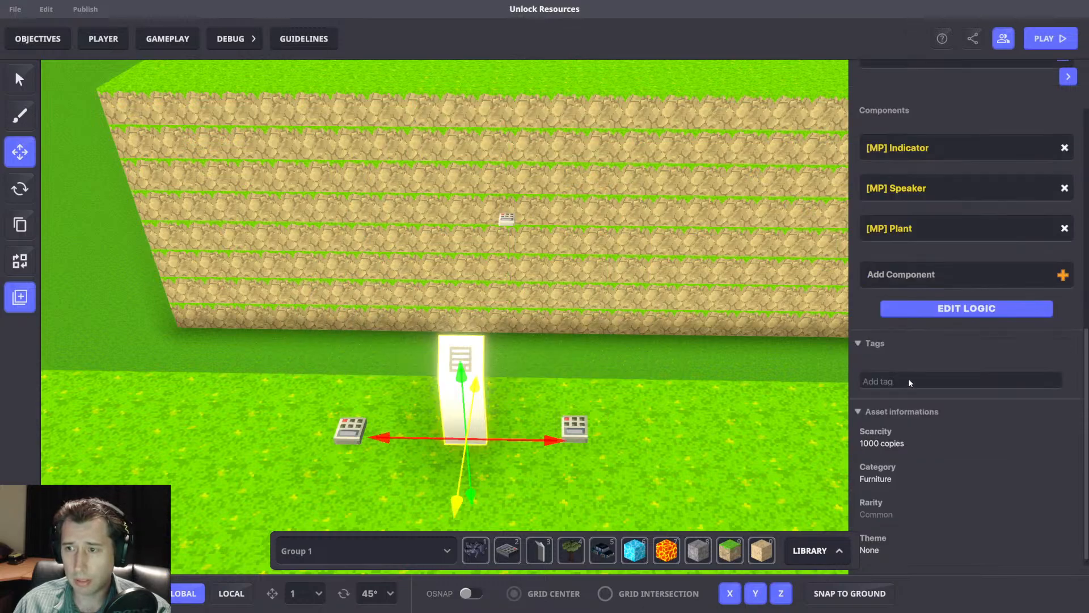
left_click(966, 521)
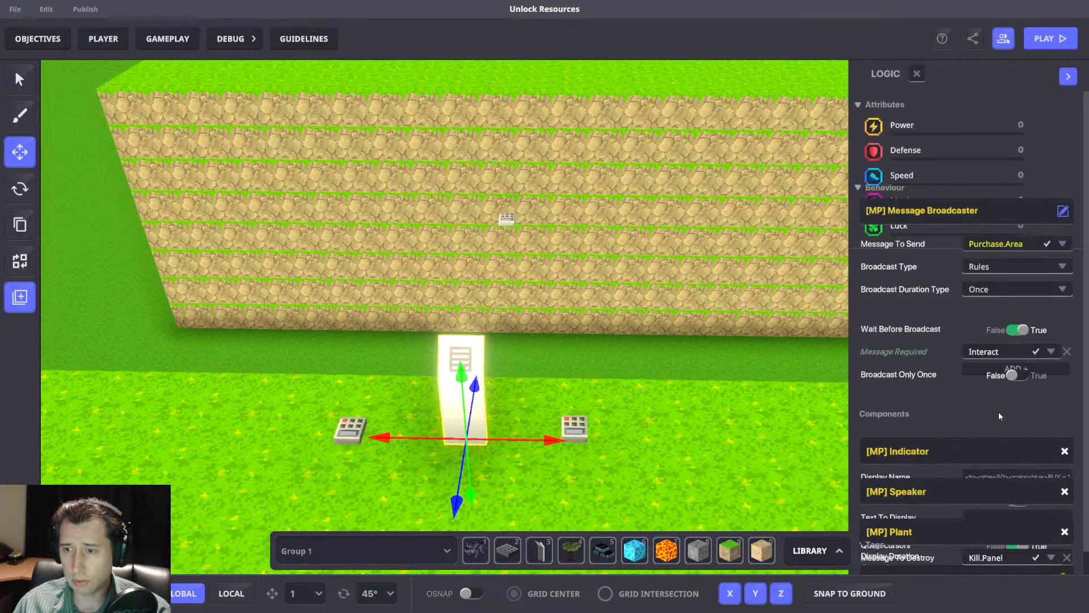
scroll(997, 397, "down", 8)
right_click_drag(765, 318, 752, 337)
scroll(573, 277, "down", 5)
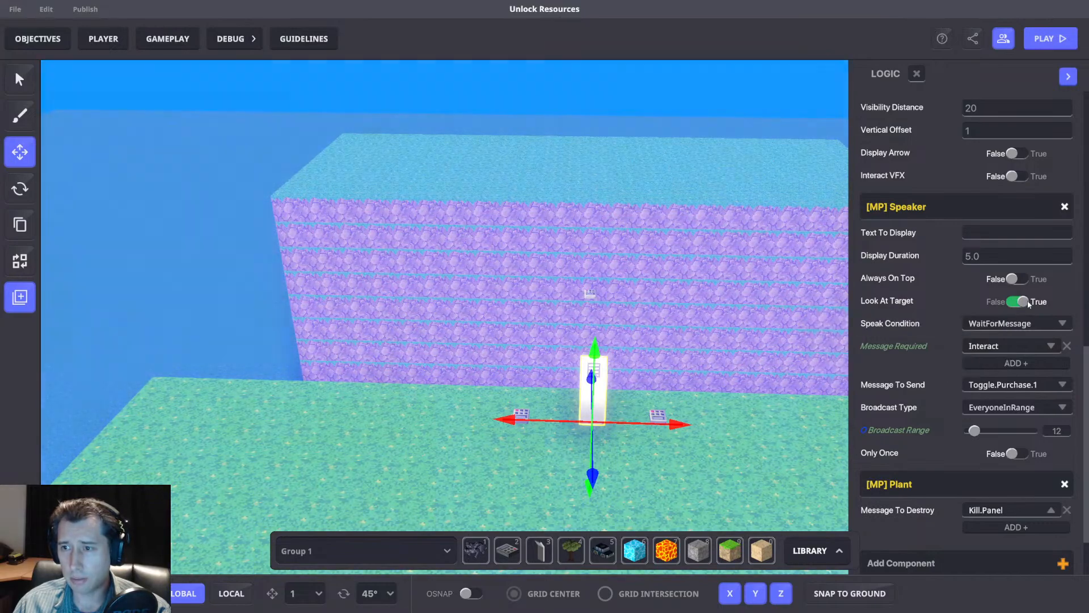
left_click(1021, 302)
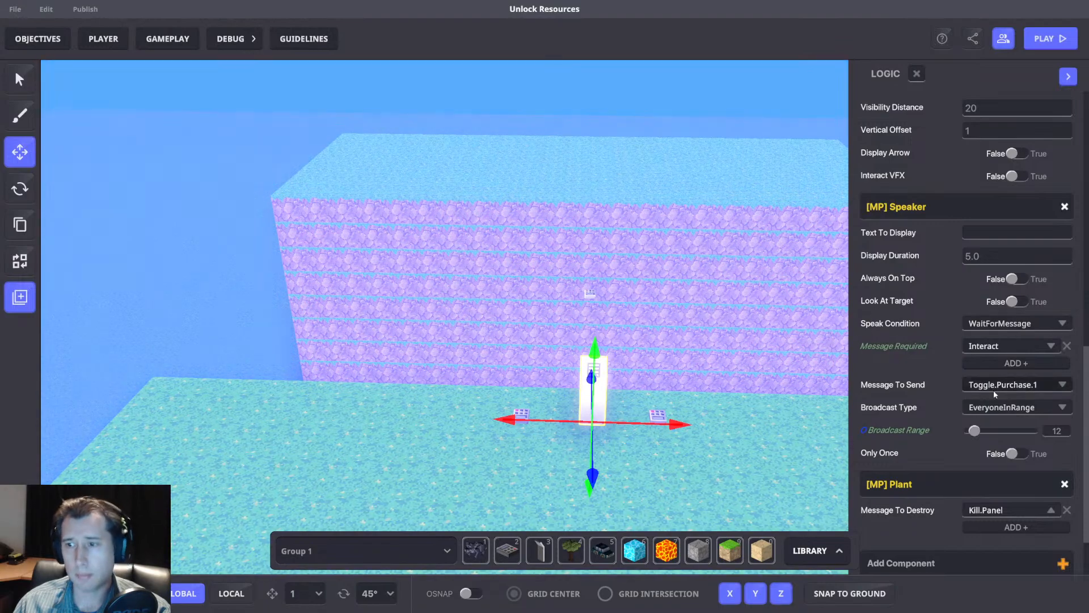
scroll(594, 289, "up", 3)
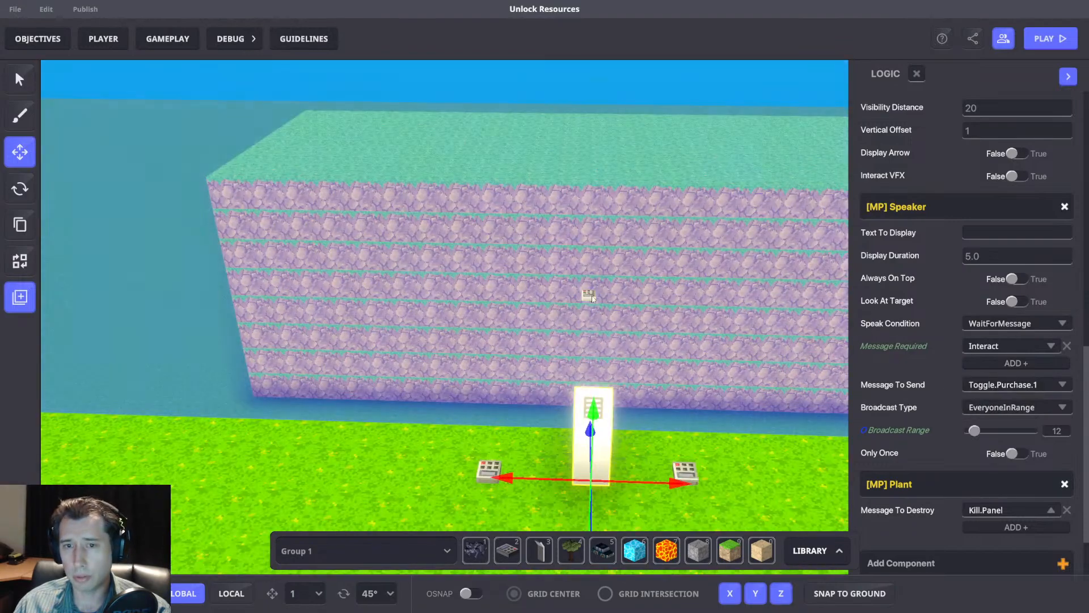
Compare the bridge spawner's required and Toggle messages with the timer switch's Timed Events messages.
left_click(590, 294)
scroll(963, 379, "down", 5)
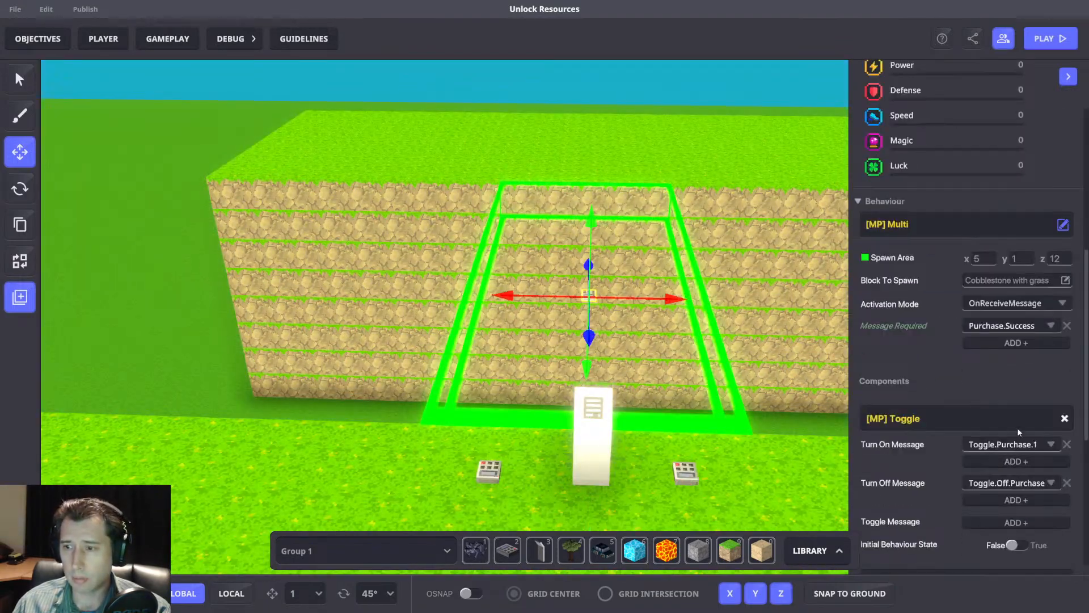
left_click(688, 472)
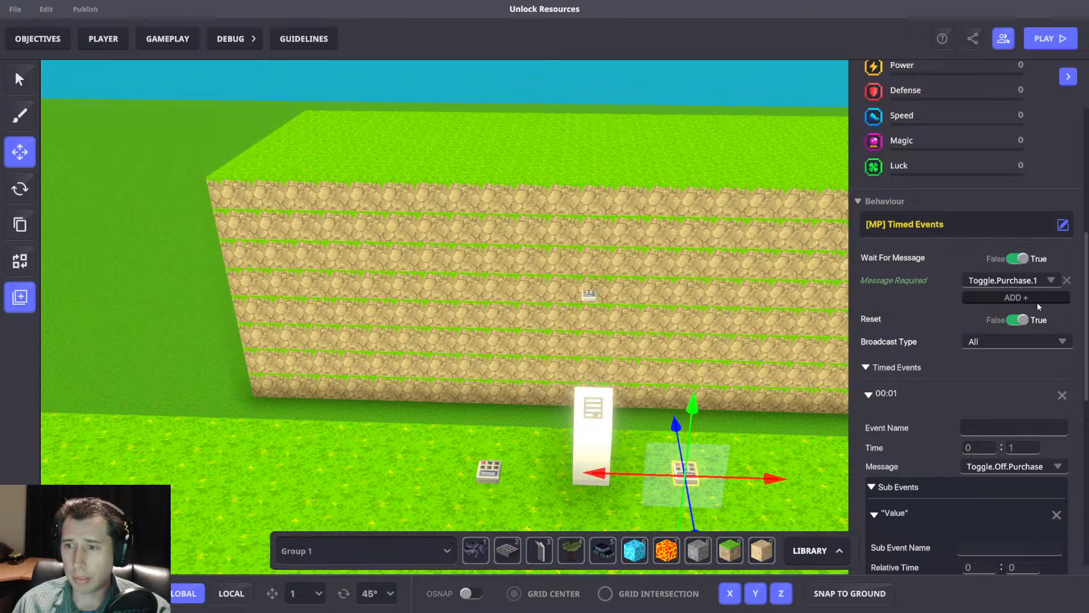
scroll(1020, 331, "down", 3)
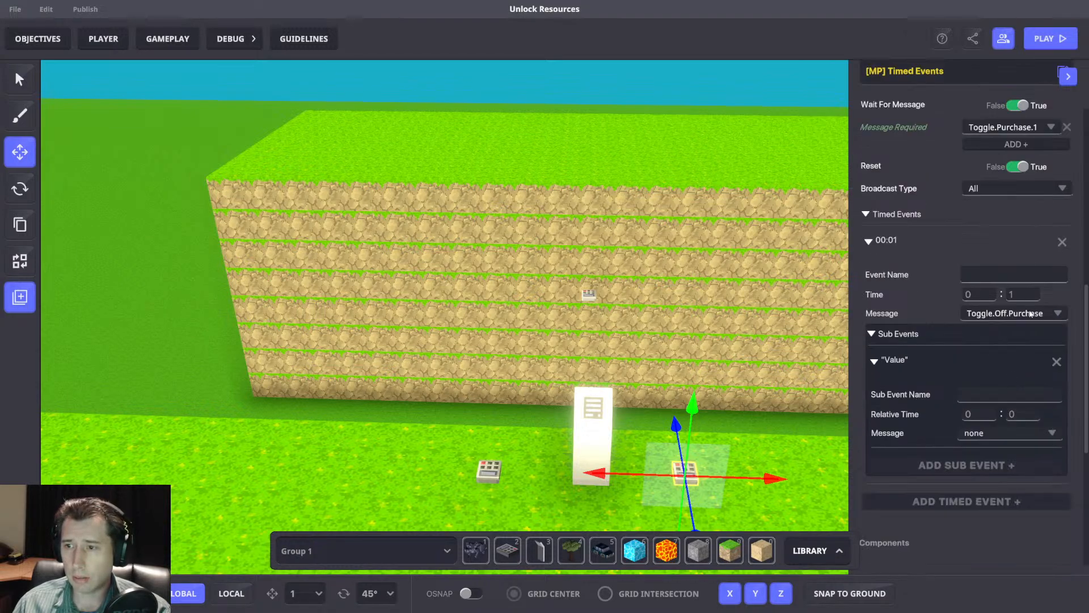
left_click(584, 296)
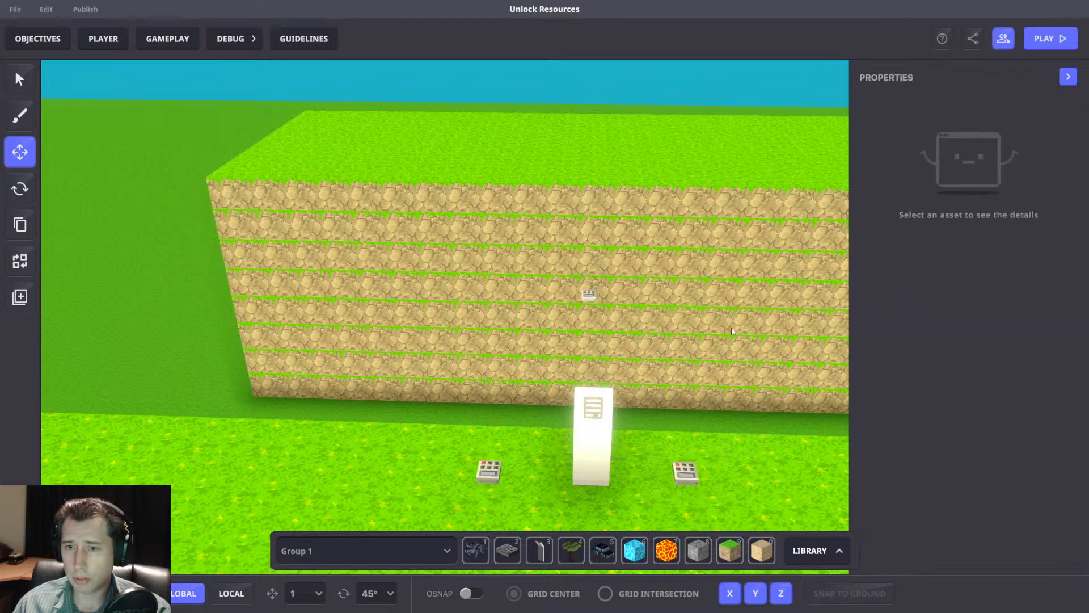
left_click(589, 295)
scroll(1002, 400, "down", 5)
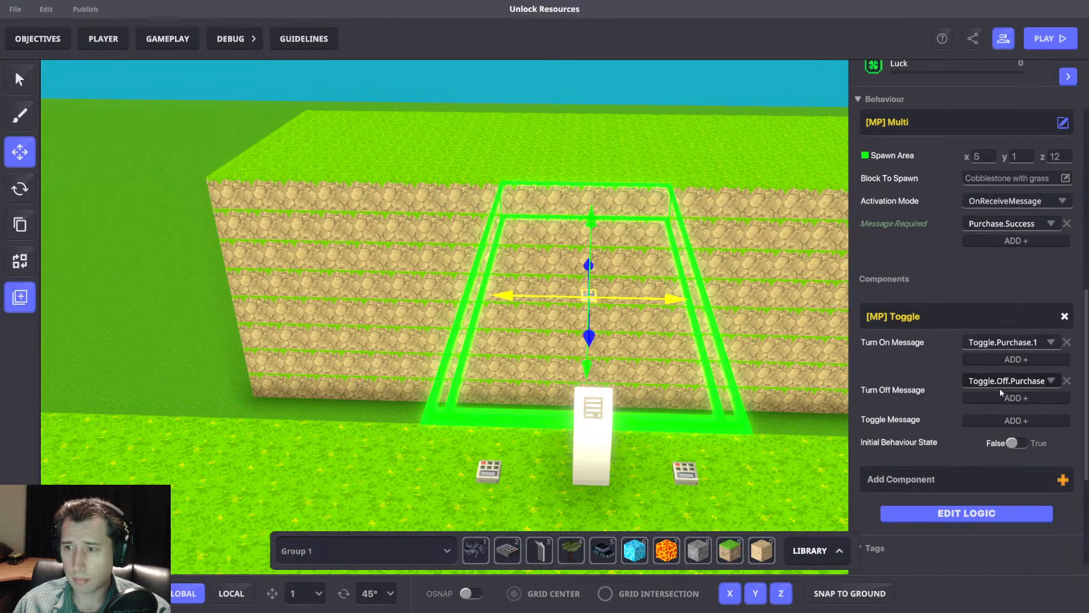
Review the purchase panel's Speaker and Plant settings, and the Kill.Panel broadcaster switch's range, required message and Toggle messages.
left_click(593, 434)
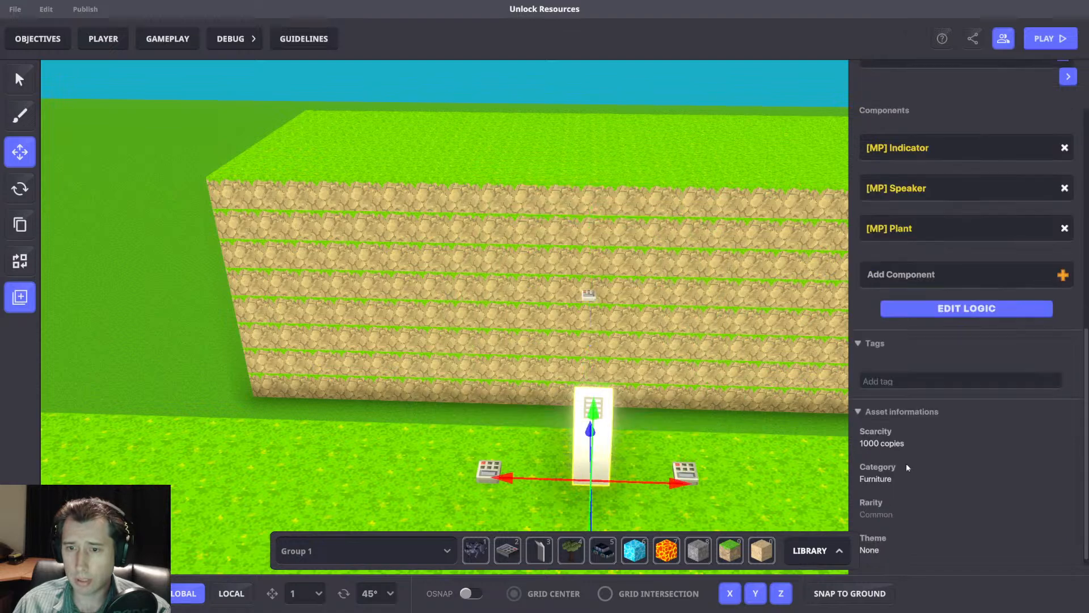
scroll(1000, 442, "down", 2)
scroll(1007, 355, "up", 5)
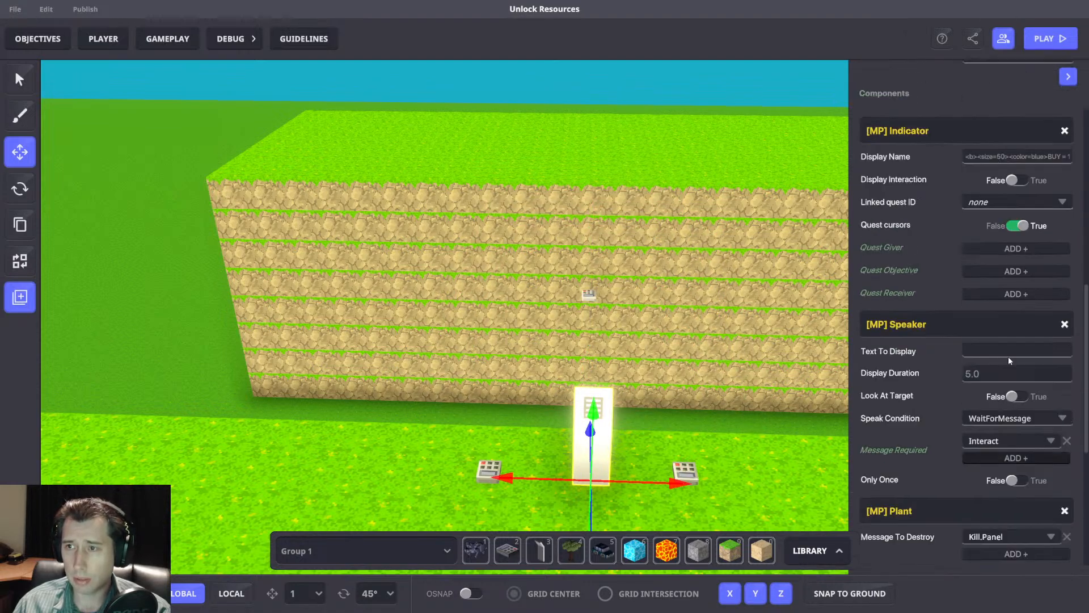
scroll(964, 384, "down", 5)
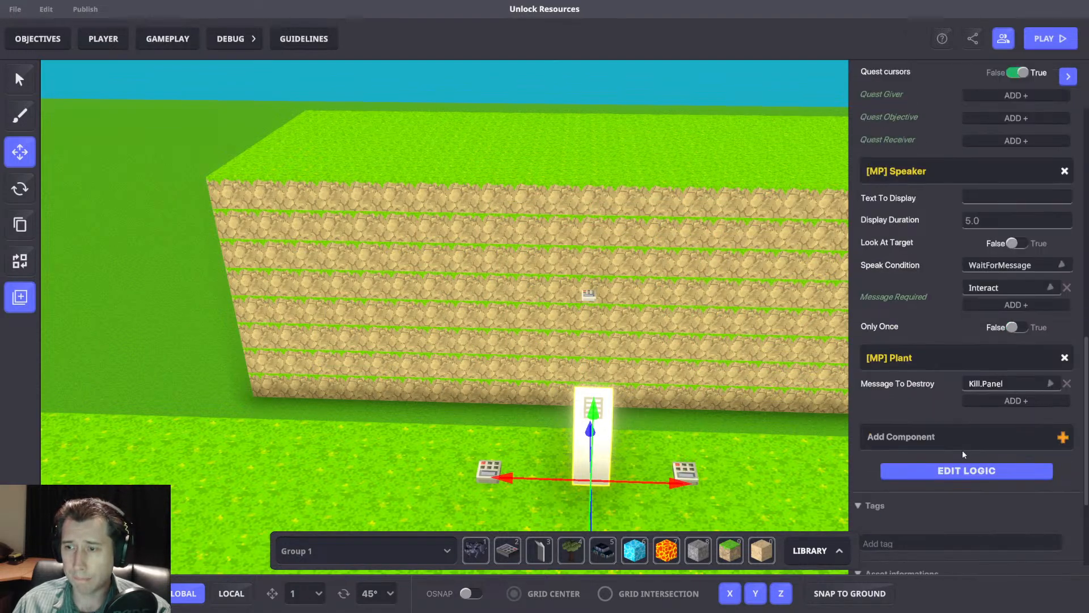
left_click(490, 464)
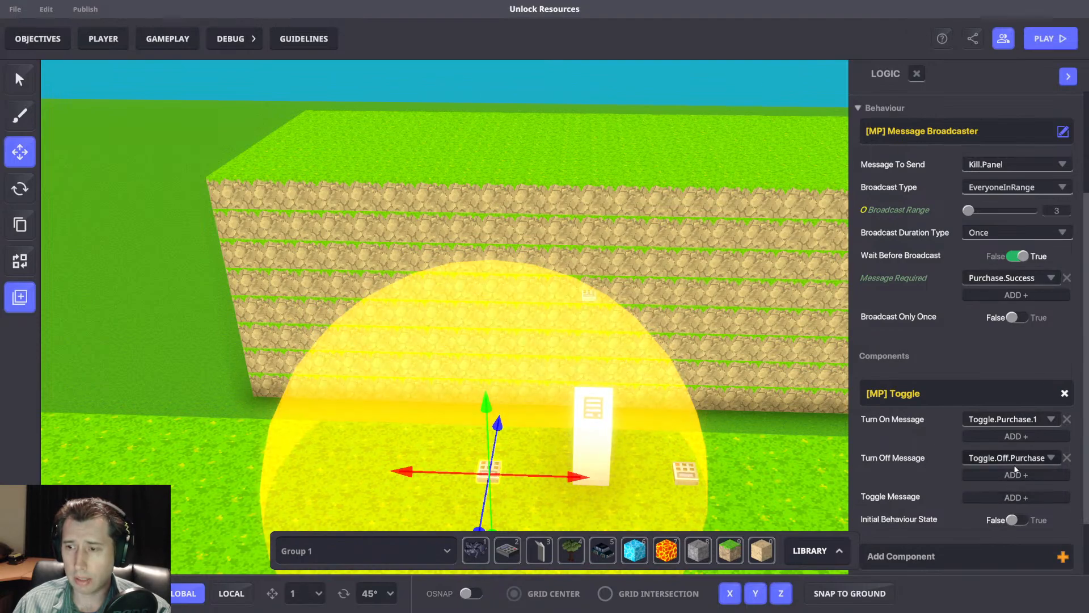
middle_click_drag(752, 386, 744, 403)
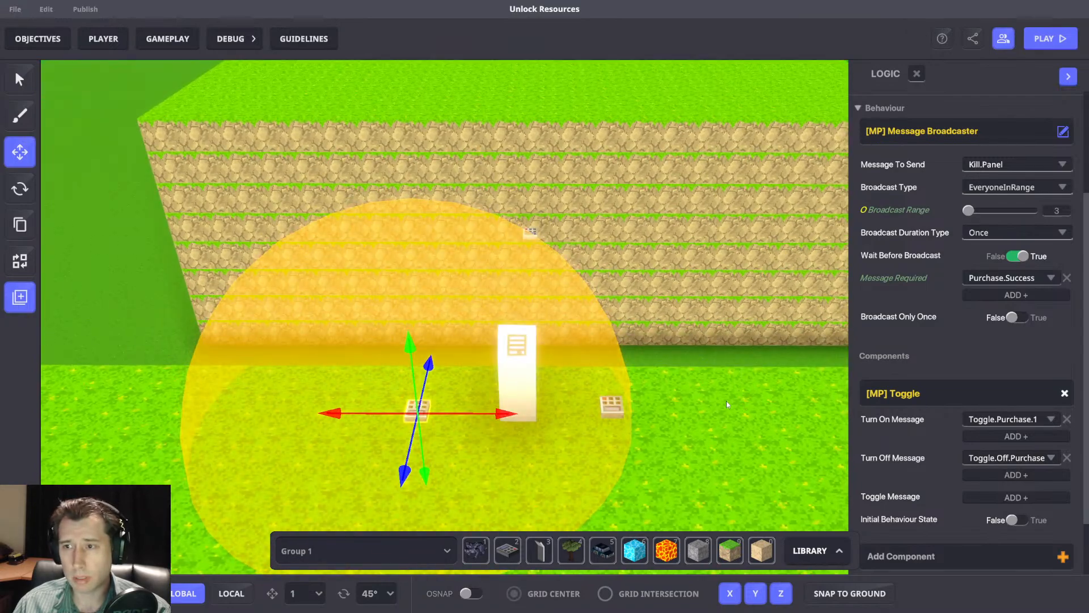
Playtest the level by moving and jumping around the purchase panel until gold exceeds 10, and return to the editor.
key("ctrl+p")
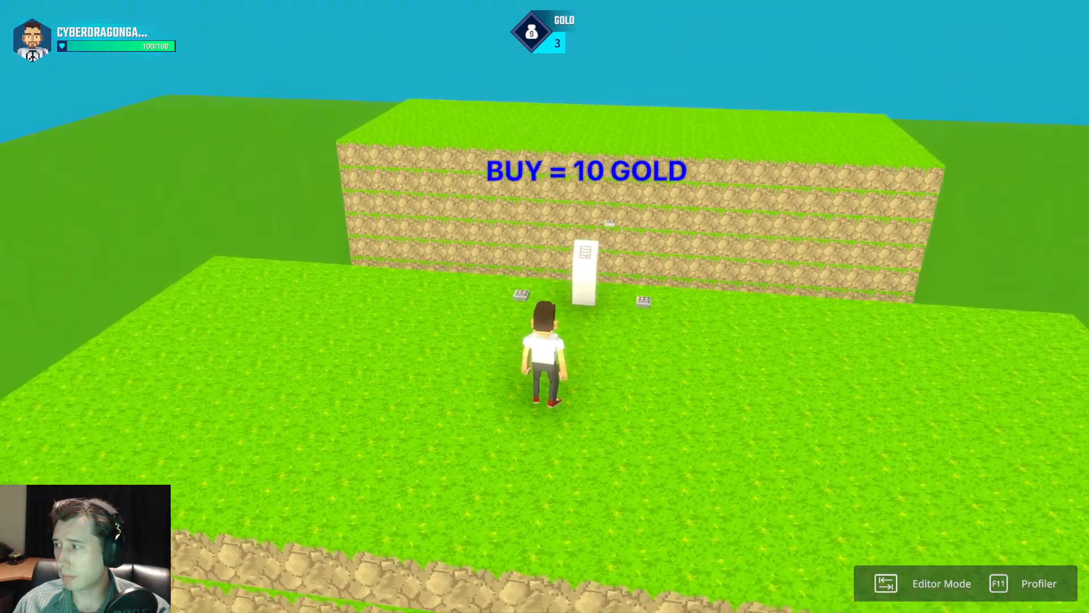
key("w")
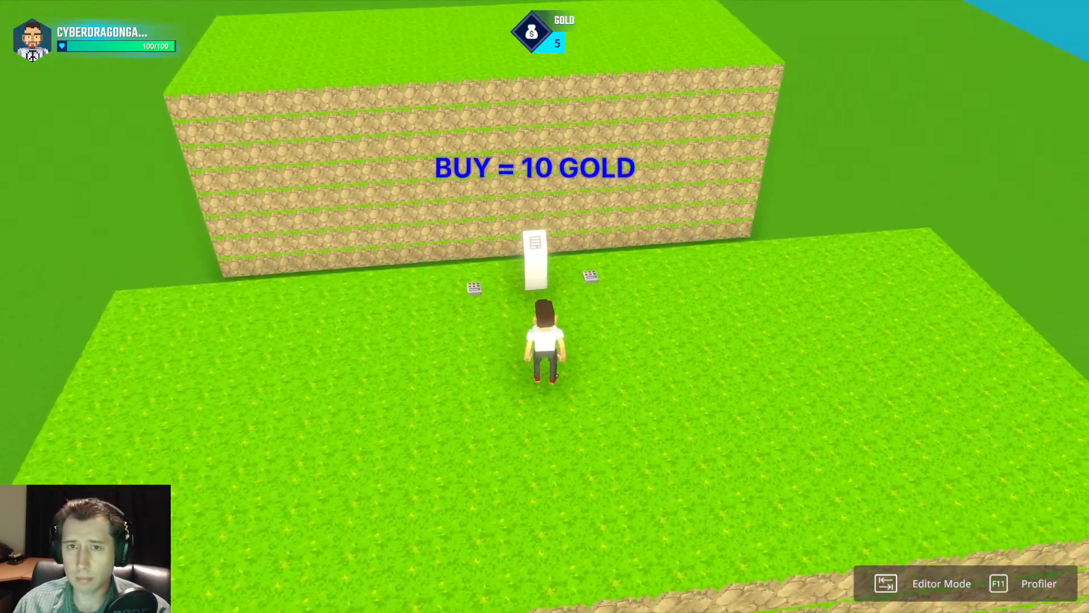
key("d")
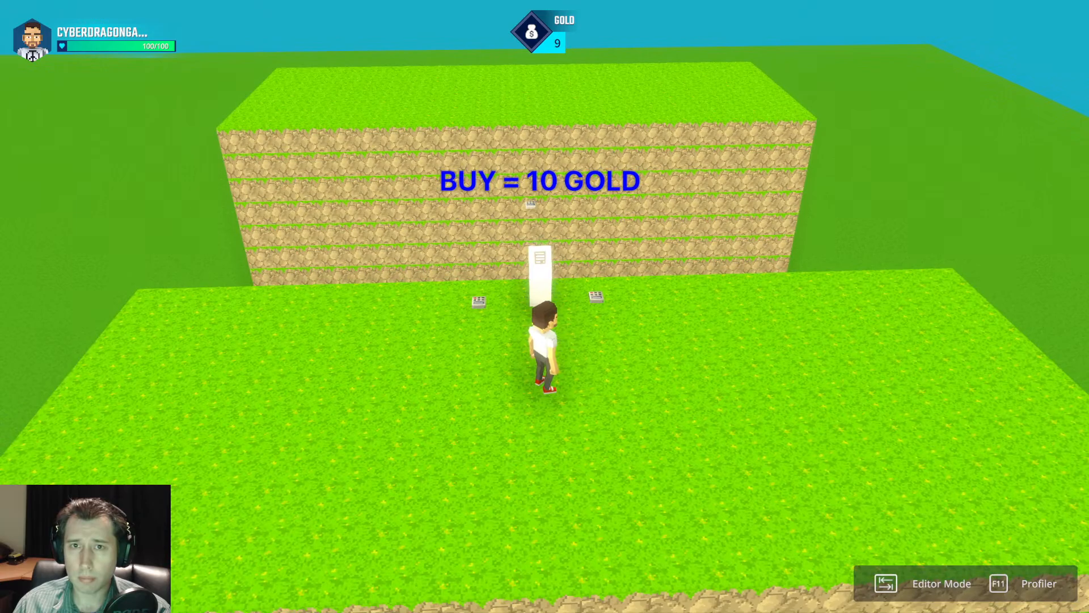
key("w")
key("s")
key("w")
key("space")
key("a")
key("space")
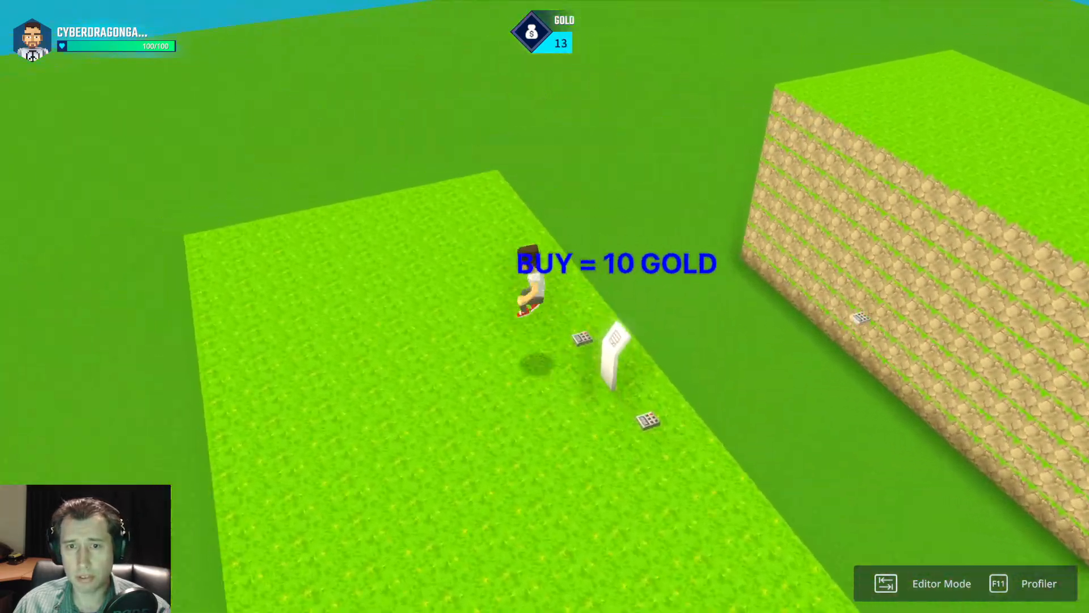
key("Tab")
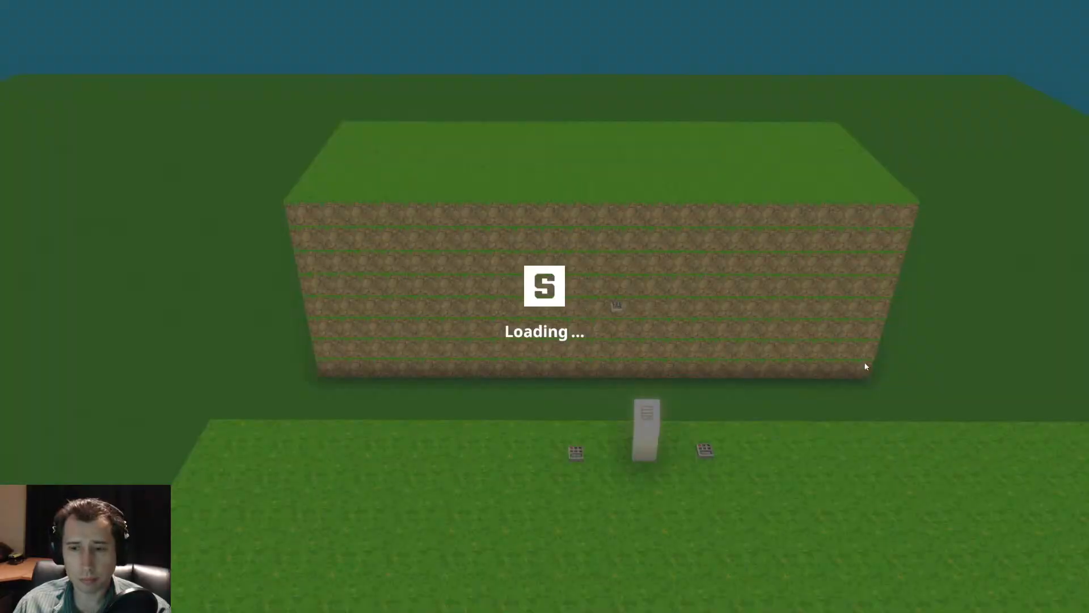
Check the purchase panel's Message Broadcaster message and cost.
left_click(614, 407)
left_click(516, 374)
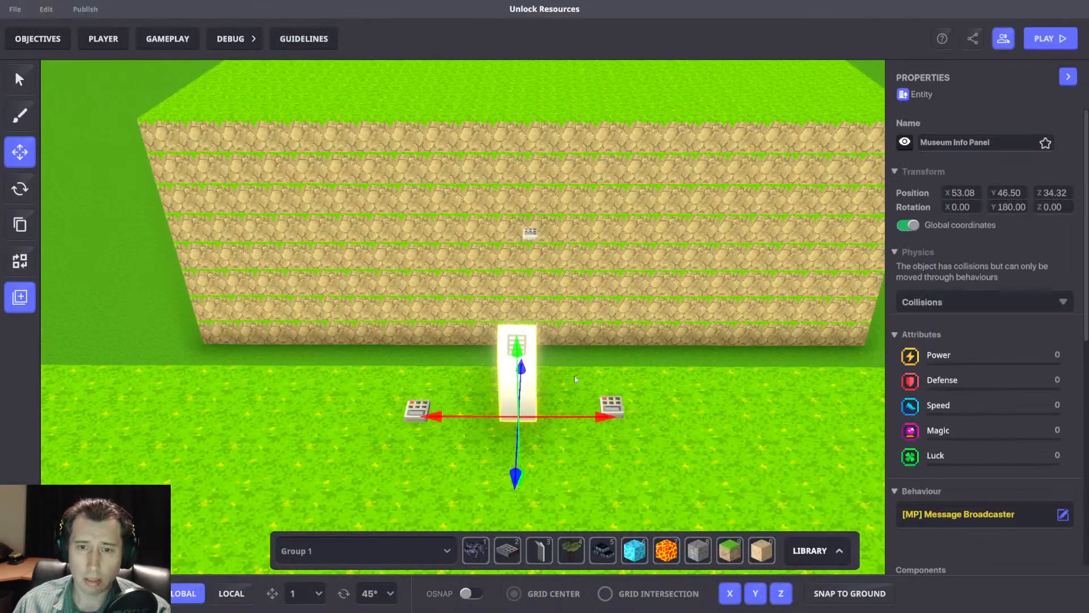
scroll(946, 391, "down", 4)
Reposition the Compare numbers and Send Message rulesets on the game rules board while reviewing their purchase messages.
left_click(170, 39)
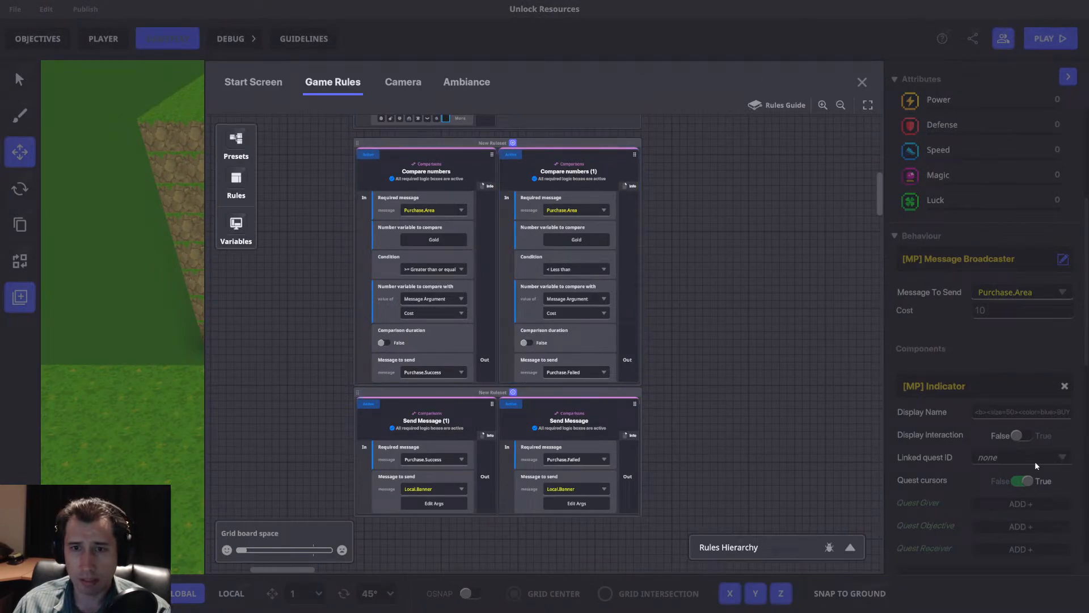
left_click_drag(619, 398, 595, 396)
scroll(618, 211, "up", 1)
left_click_drag(619, 436, 602, 512)
left_click_drag(603, 195, 596, 264)
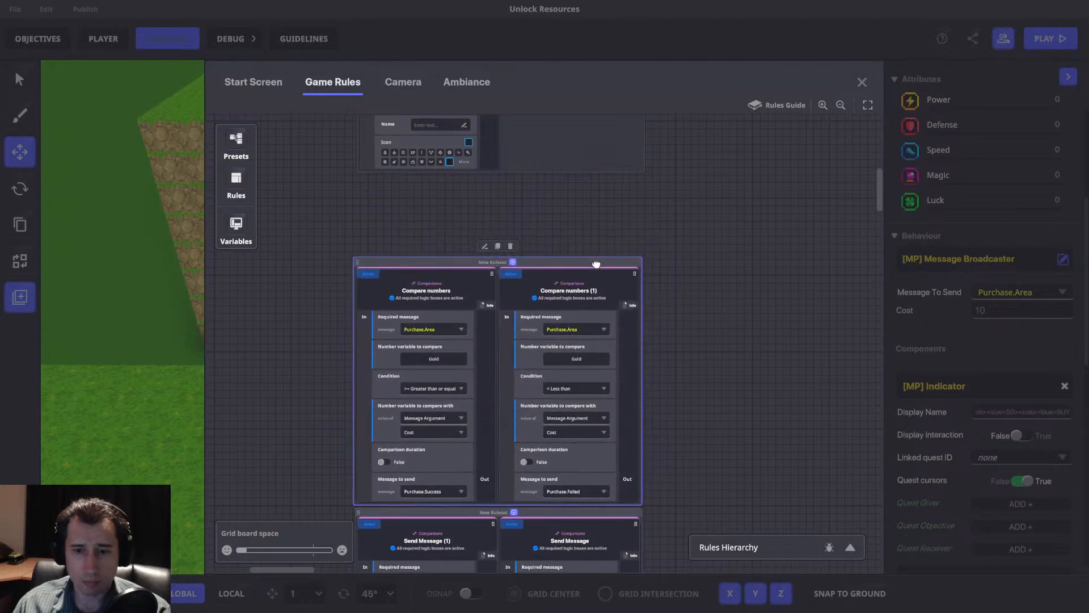
scroll(730, 165, "down", 3)
left_click_drag(615, 380, 623, 457)
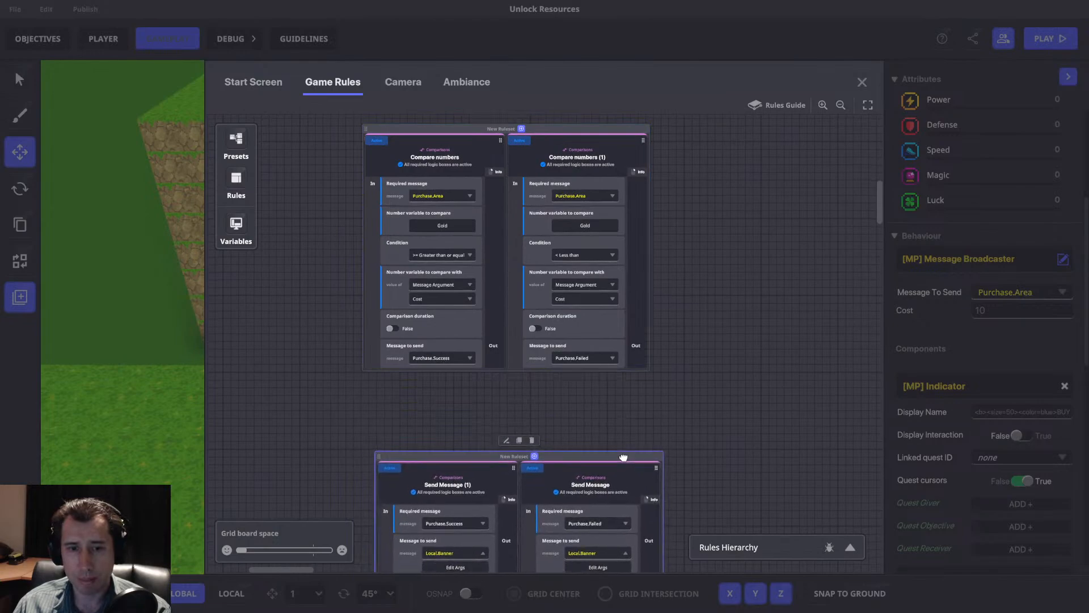
left_click_drag(634, 296, 646, 299)
left_click_drag(536, 129, 554, 148)
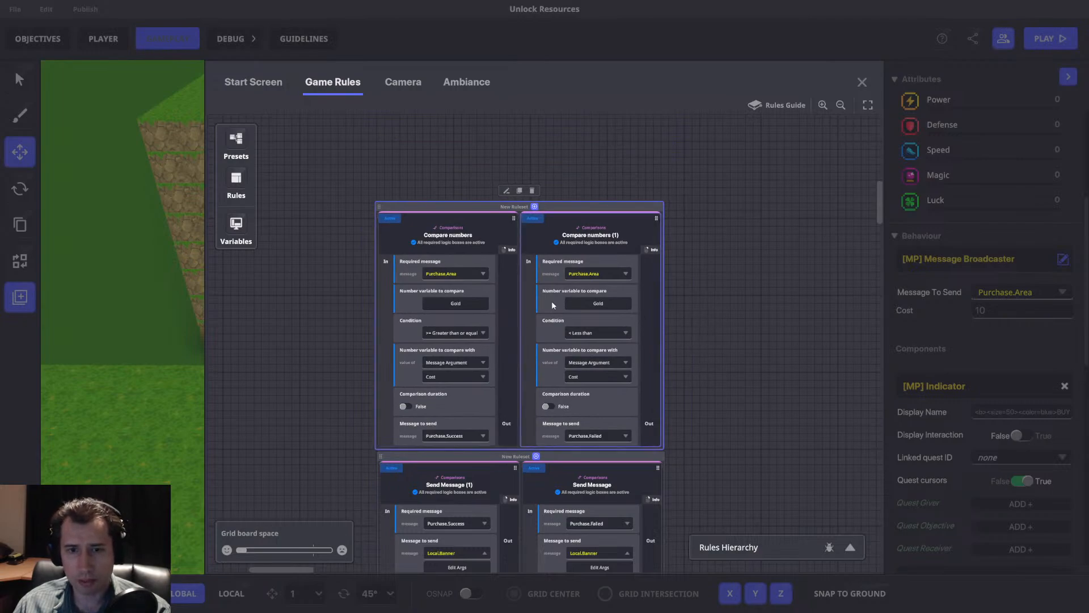
Duplicate the Send Message ruleset and place the copy above the Compare numbers ruleset.
left_click(599, 456)
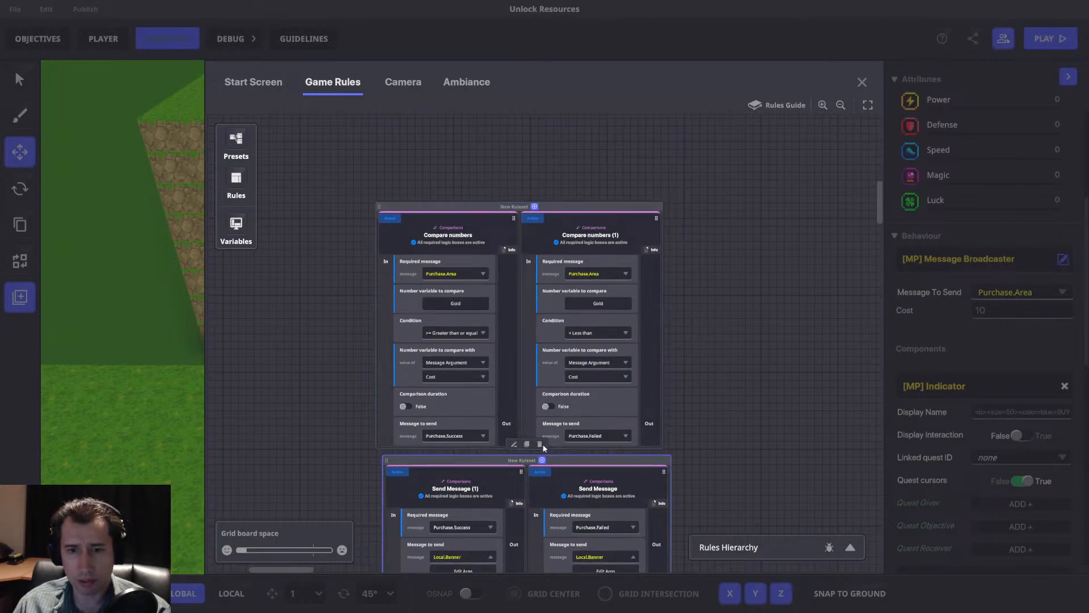
left_click(529, 447)
middle_click_drag(705, 361, 703, 429)
left_click_drag(671, 378, 499, 136)
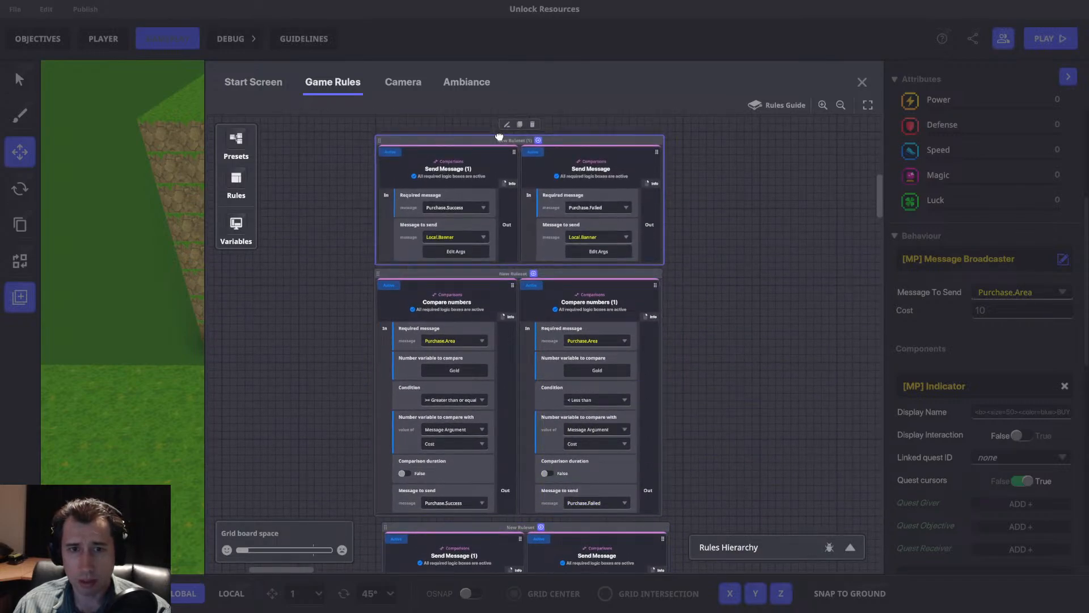
Try Purchase.Area as the required message of both rules in the duplicated ruleset, and delete the duplicate.
type("Purchase")
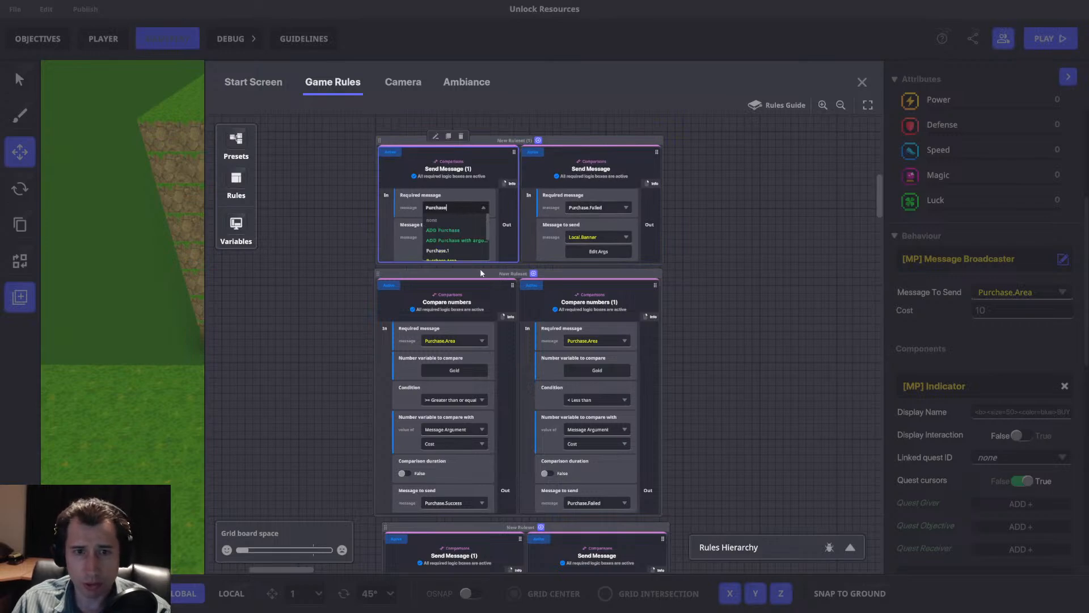
scroll(460, 244, "down", 2)
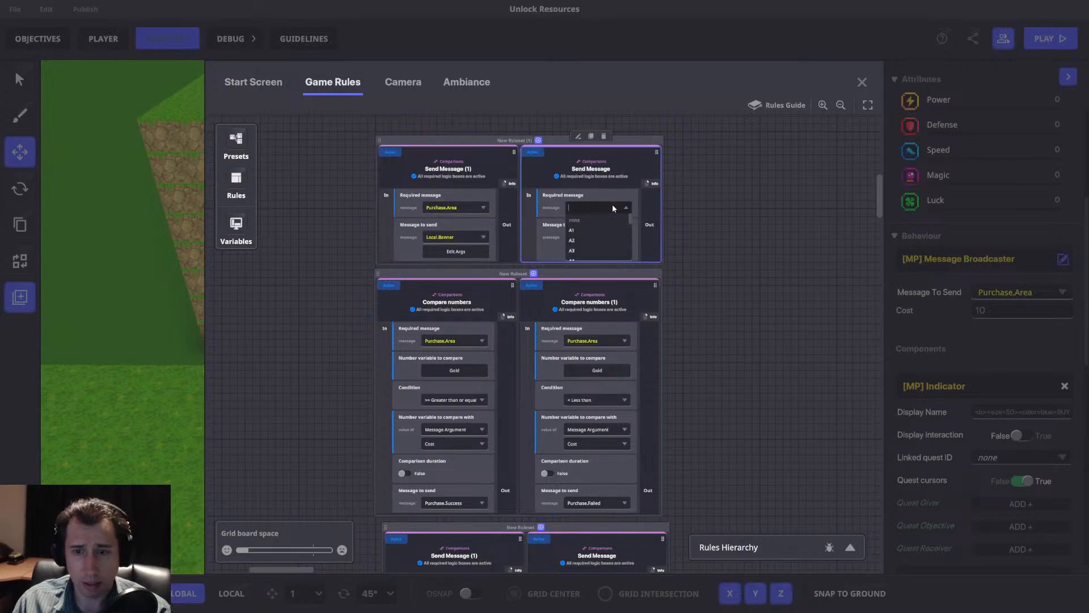
type("Purchase")
scroll(607, 224, "down", 3)
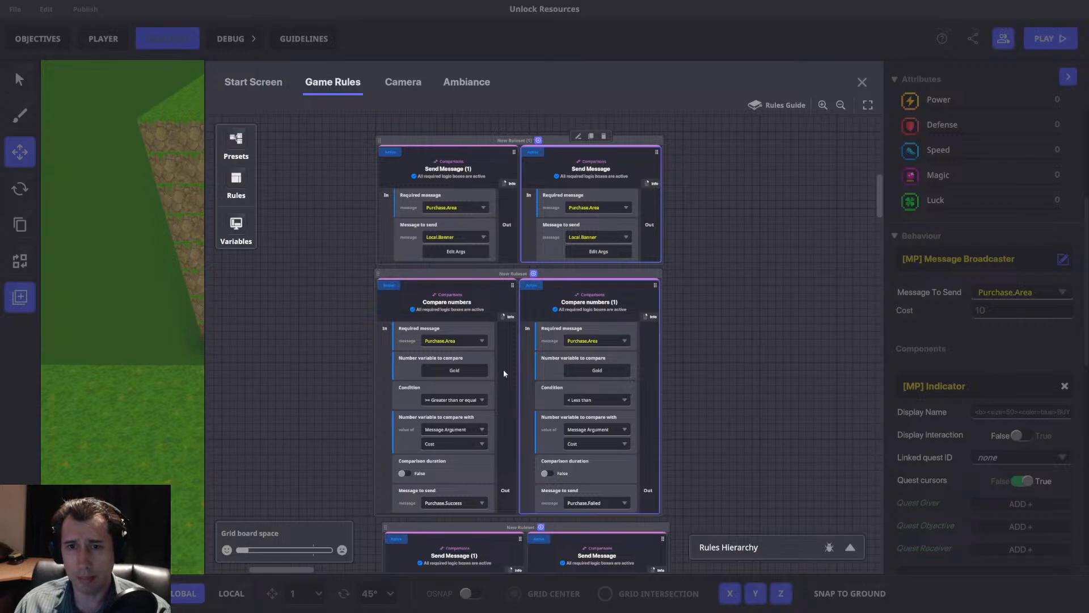
left_click(532, 125)
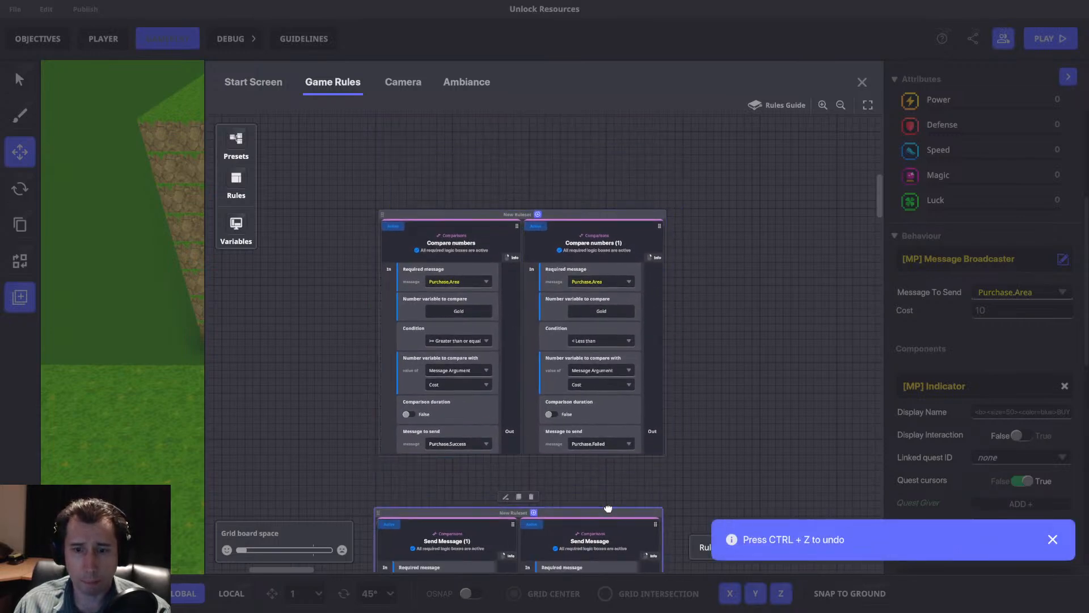
Close the game rules board and remove the Speaker component from the purchase panel.
left_click(862, 82)
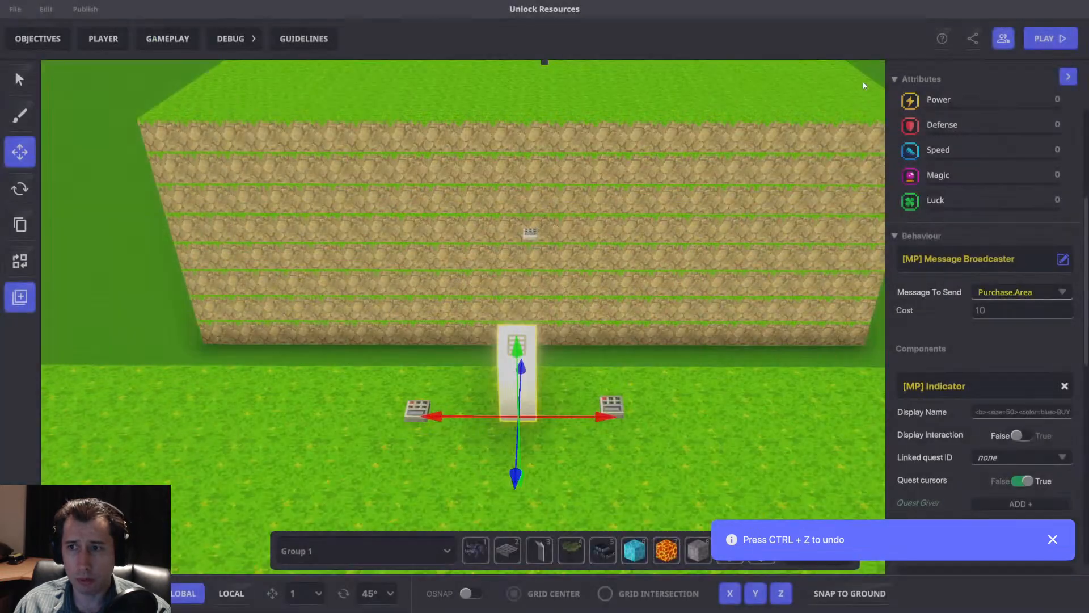
scroll(1020, 325, "down", 12)
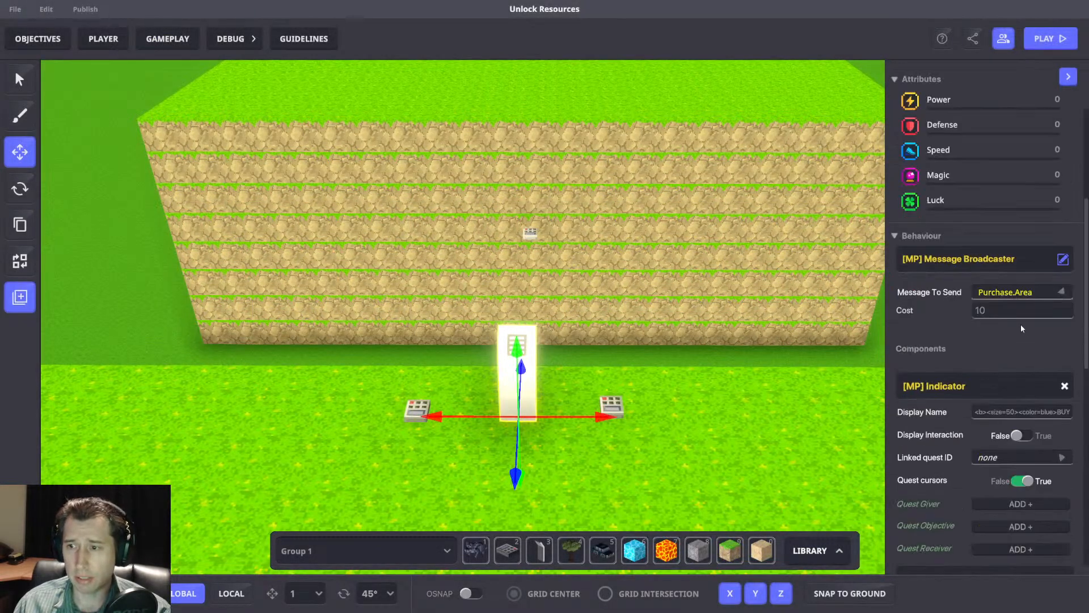
scroll(1049, 295, "up", 3)
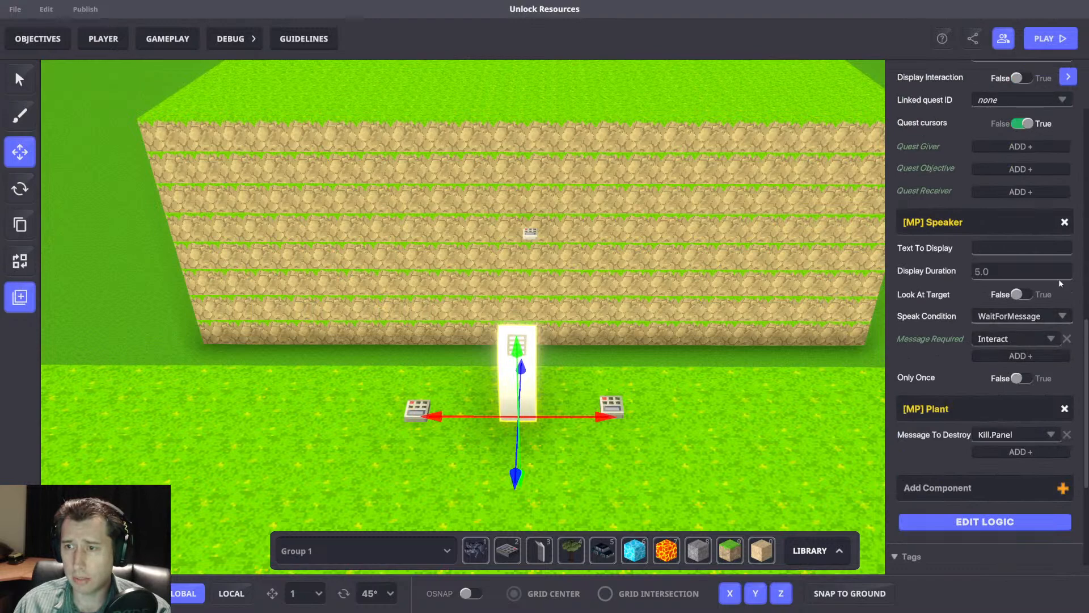
left_click(1064, 222)
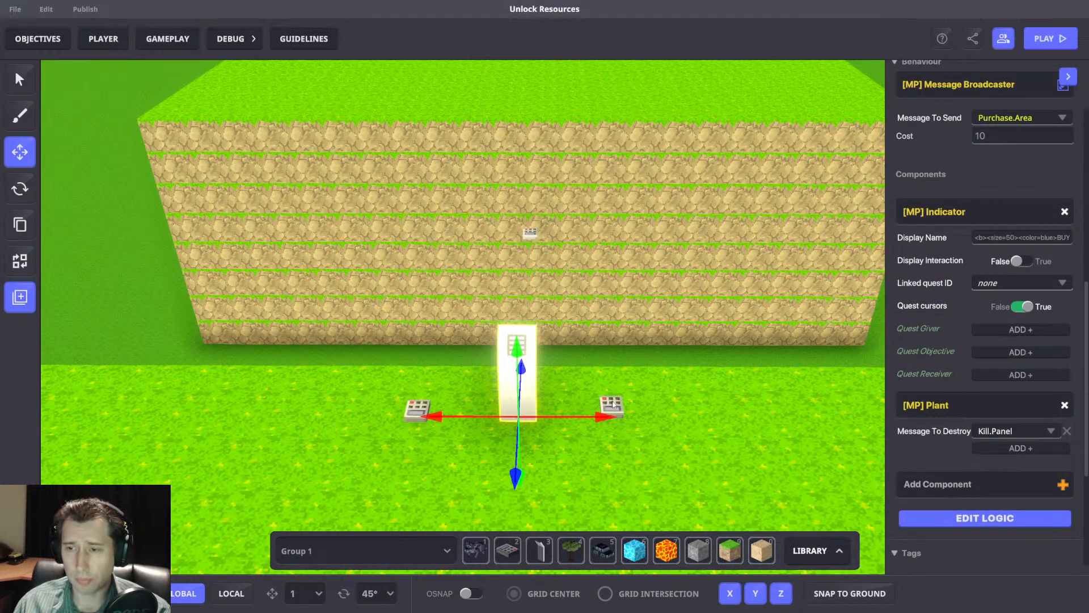
Add a Trigger Volume component to the purchase panel and delete the separate switch on the panel's right side.
left_click(939, 484)
type("Vol")
left_click(402, 276)
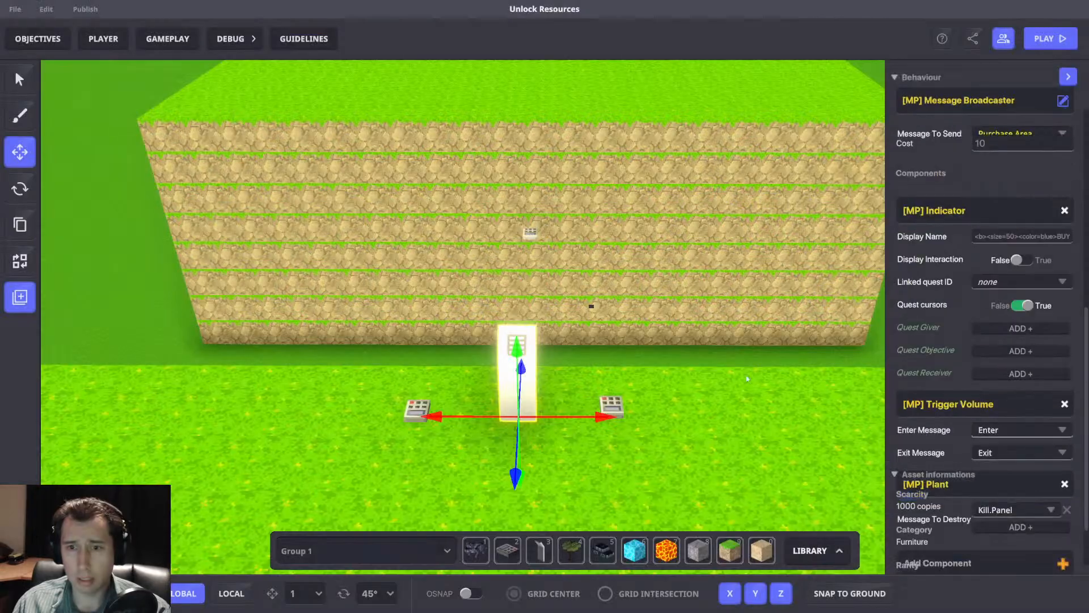
left_click(619, 401)
key("Delete")
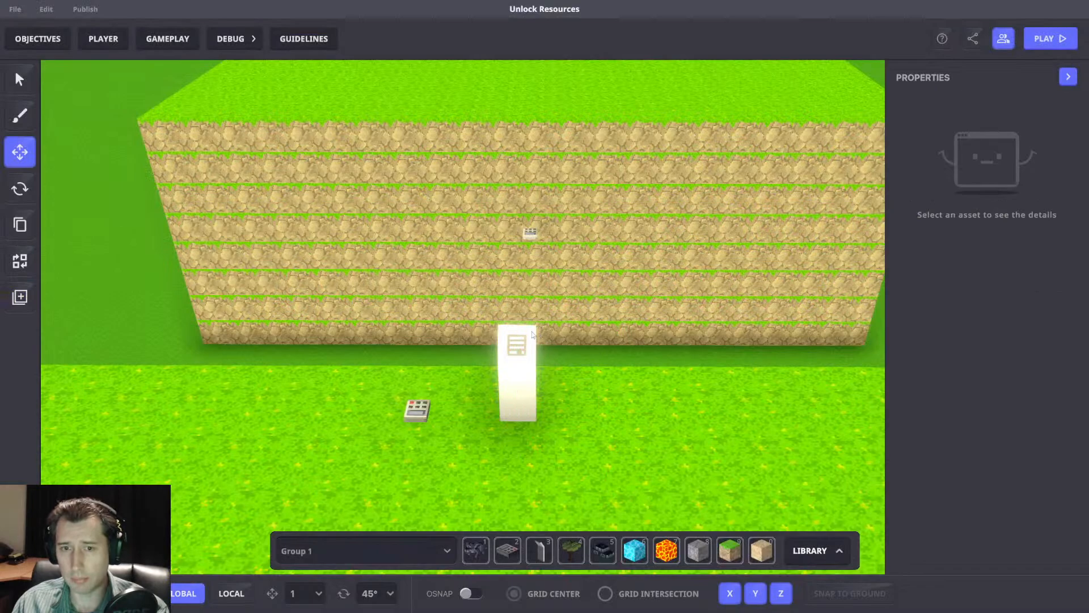
Set the panel's Trigger Volume to send Toggle.Purchase.1 on enter and Toggle.Off.Purchase on exit.
scroll(1040, 379, "down", 10)
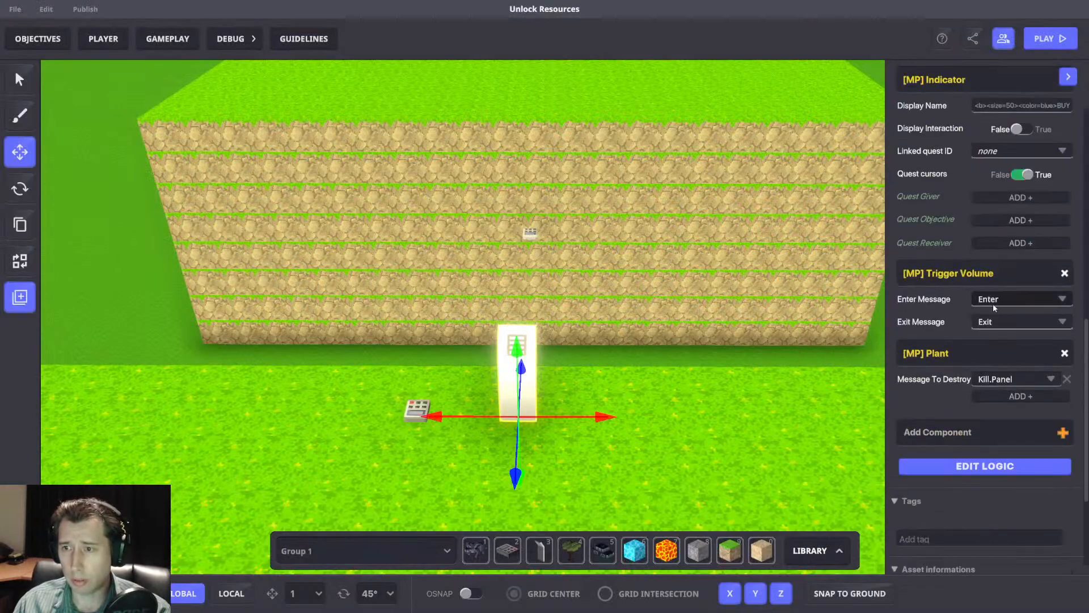
type("Togg")
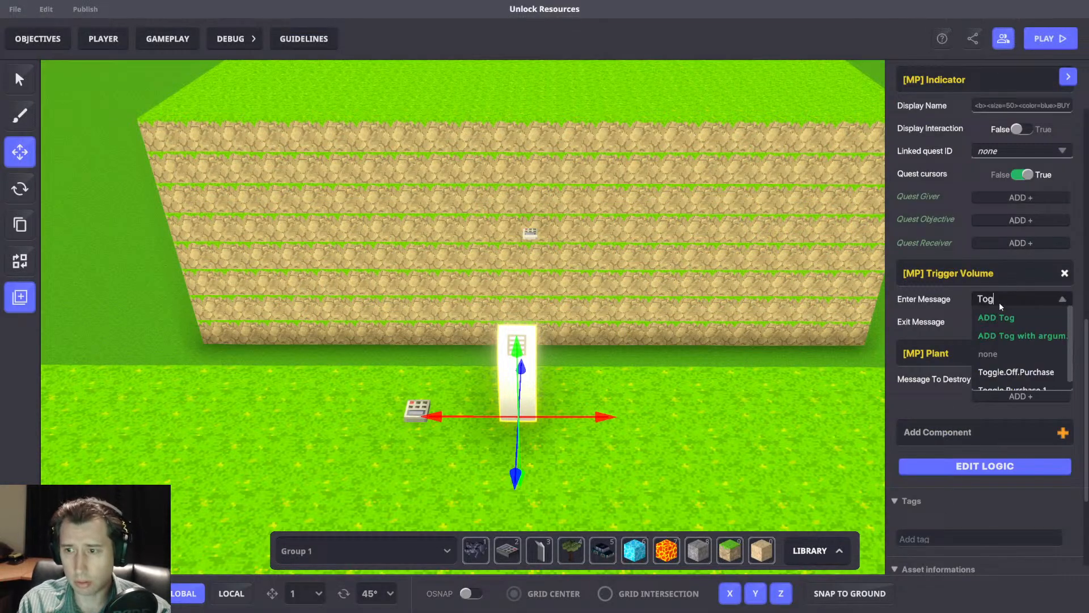
left_click(1004, 323)
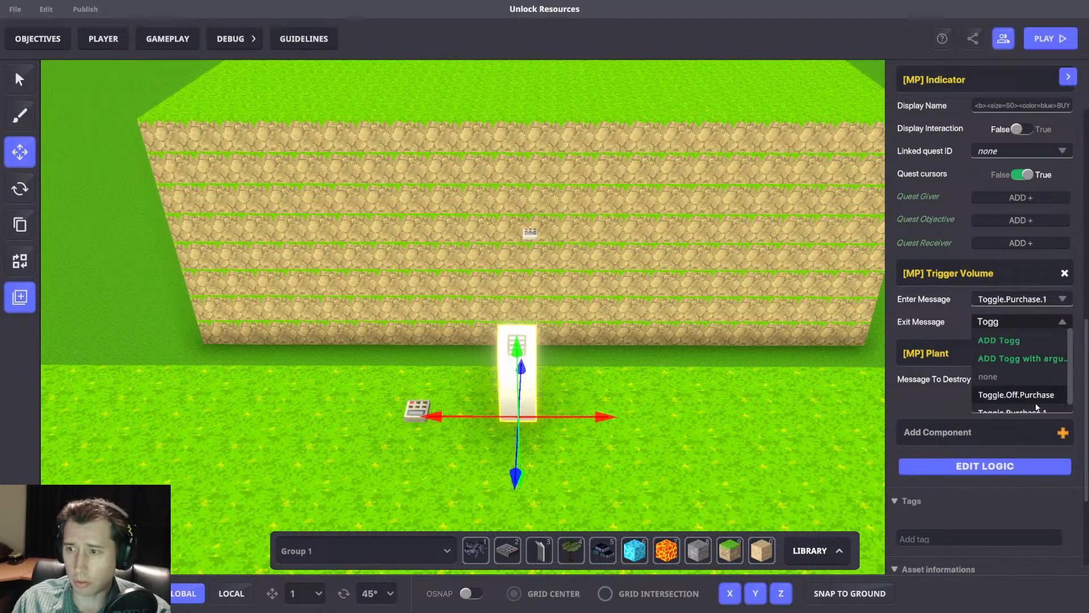
left_click(1031, 394)
In the panel's logic, set the Trigger Volume's detection shape to Box with a detection area of 2 × 2 × 2.
left_click(976, 466)
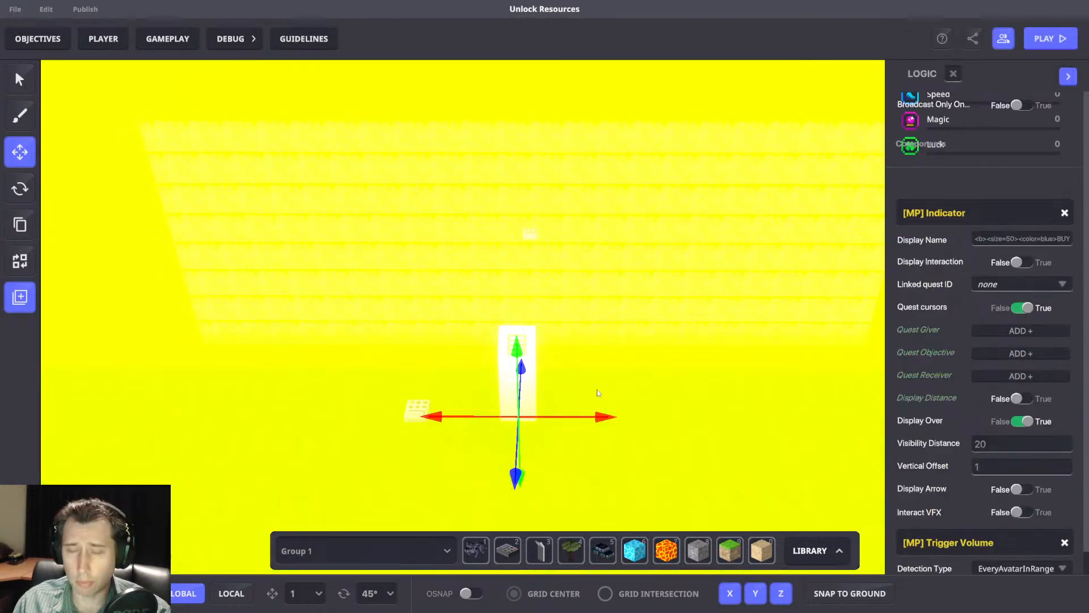
scroll(958, 416, "down", 12)
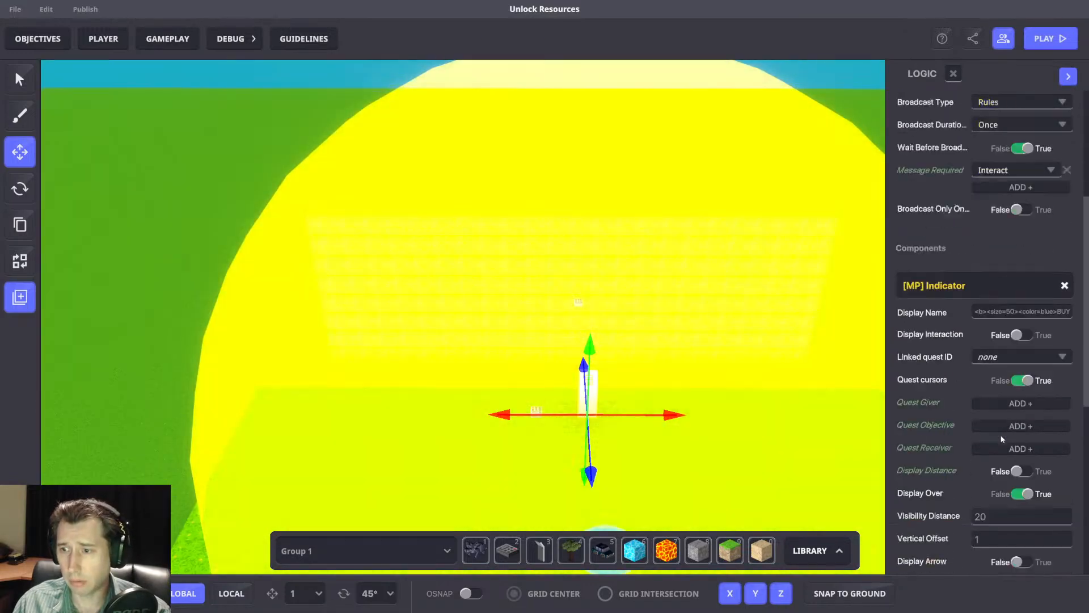
left_click(1055, 254)
left_click(990, 286)
left_click(998, 282)
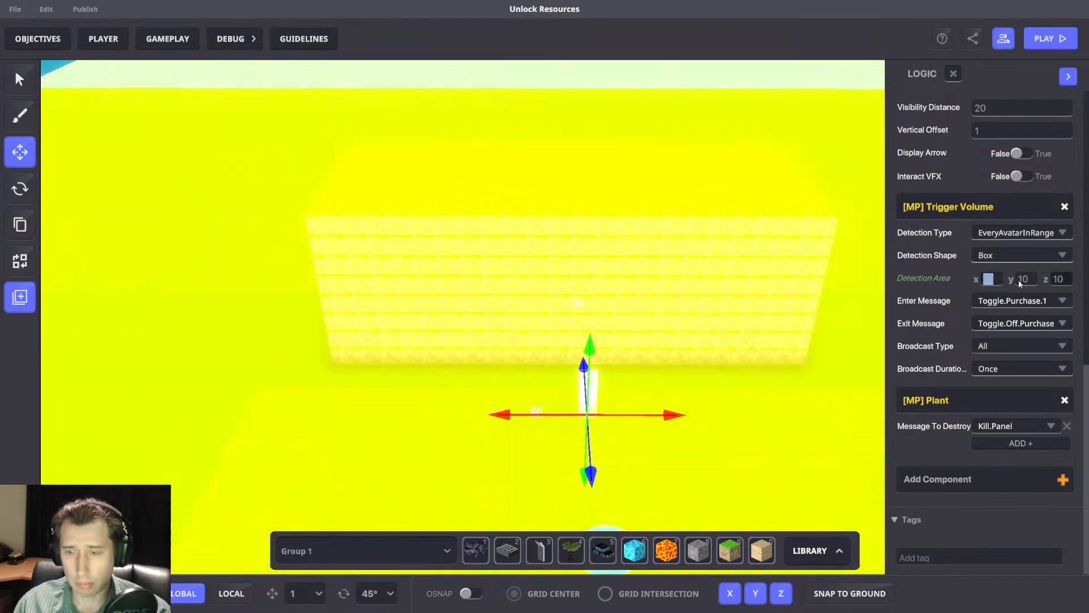
type("2")
left_click(1033, 281)
type("2")
left_click(1057, 282)
type("2")
right_click_drag(637, 375, 587, 272)
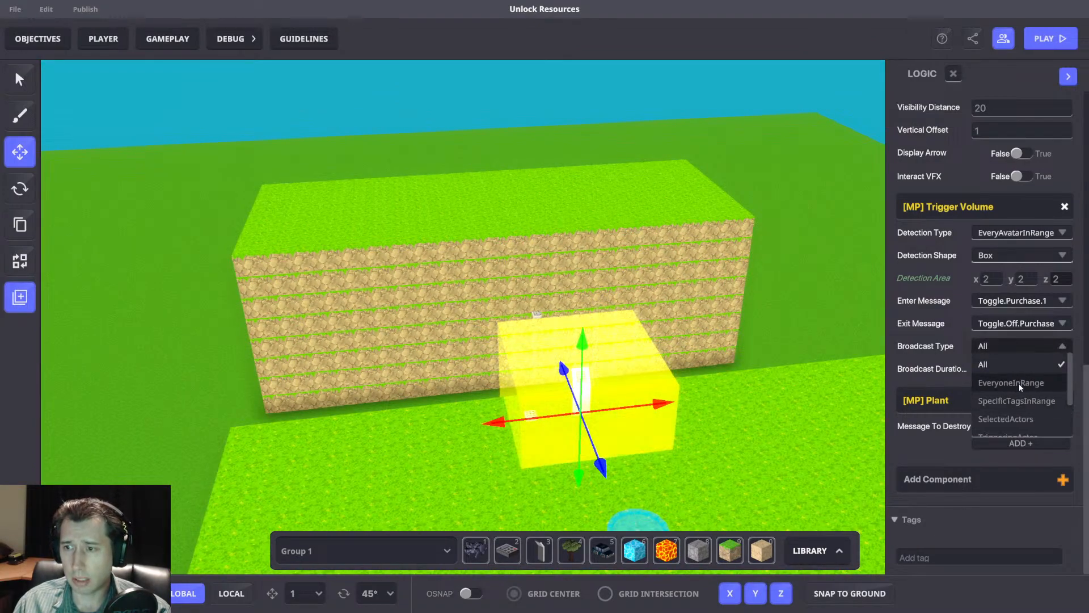
Set the Trigger Volume's broadcast type to EveryoneInRange with a broadcast area of x 8, y 7, z 8.
left_click(1016, 383)
left_click(989, 370)
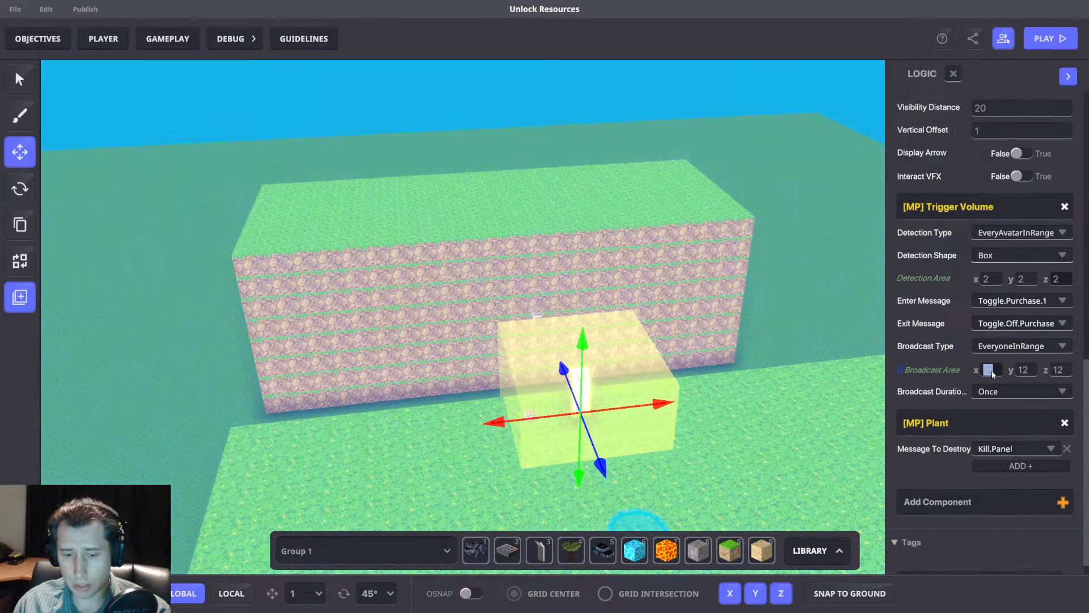
type("7")
key("Tab")
type("7")
key("Tab")
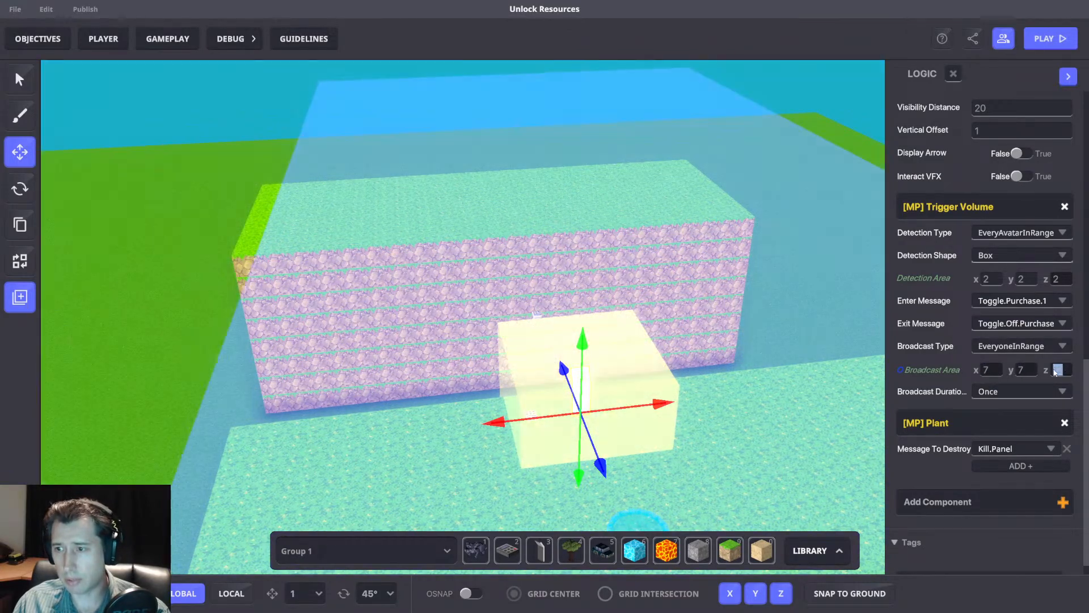
type("7")
right_click_drag(809, 364, 567, 363)
left_click(987, 370)
left_click(1050, 369)
type("8")
right_click_drag(839, 363, 844, 386)
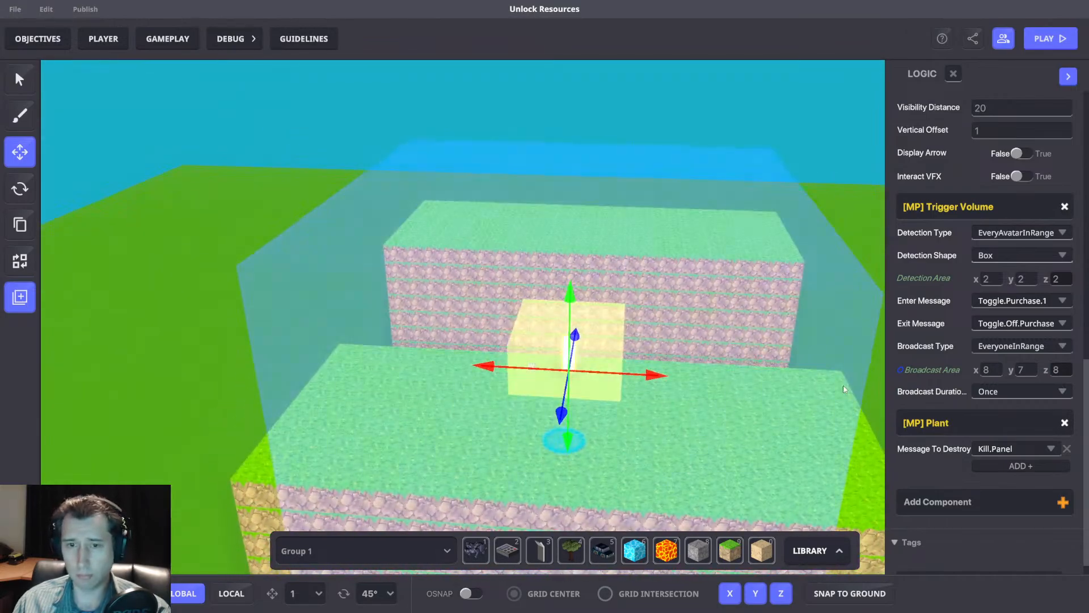
Playtest the game by walking up to the purchase panel and buying the bridge.
key("Tab")
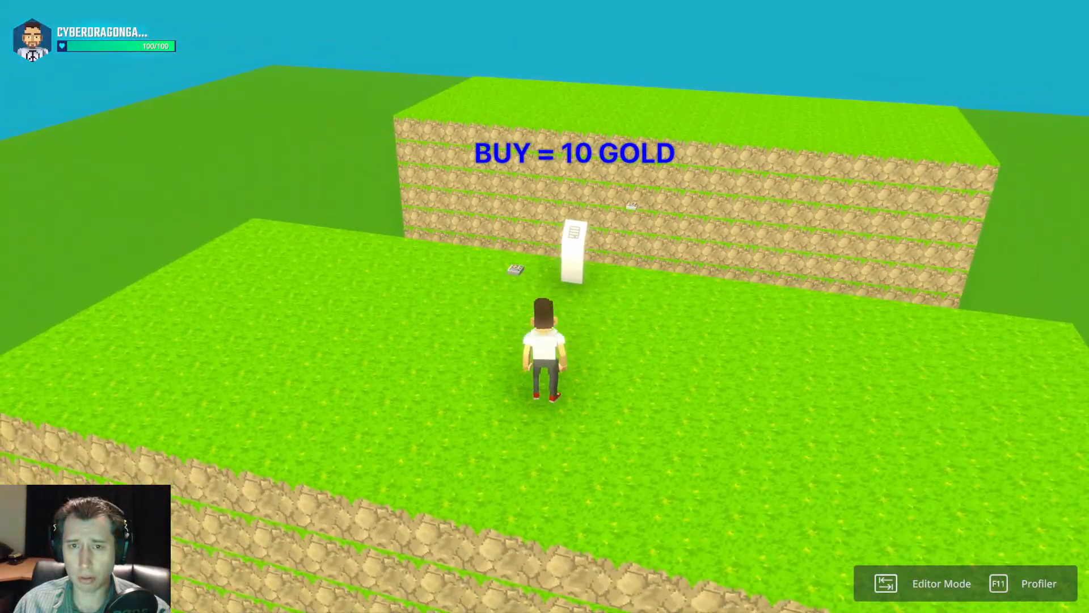
key("w")
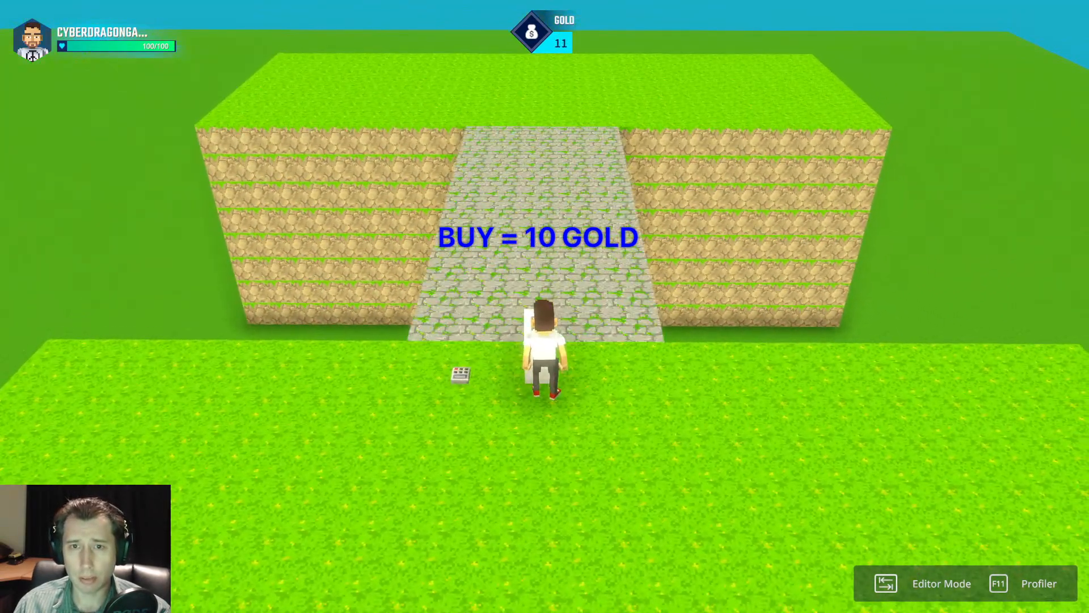
key("s")
key("a")
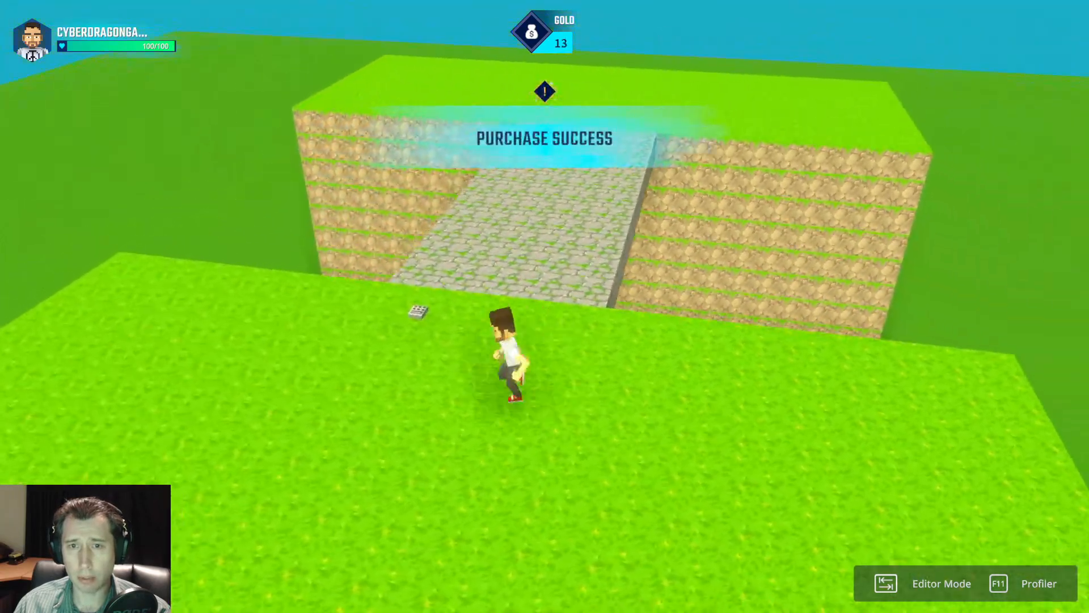
Walk across the purchased bridge and back, and return to the editor.
key("a")
key("space")
key("d")
key("w")
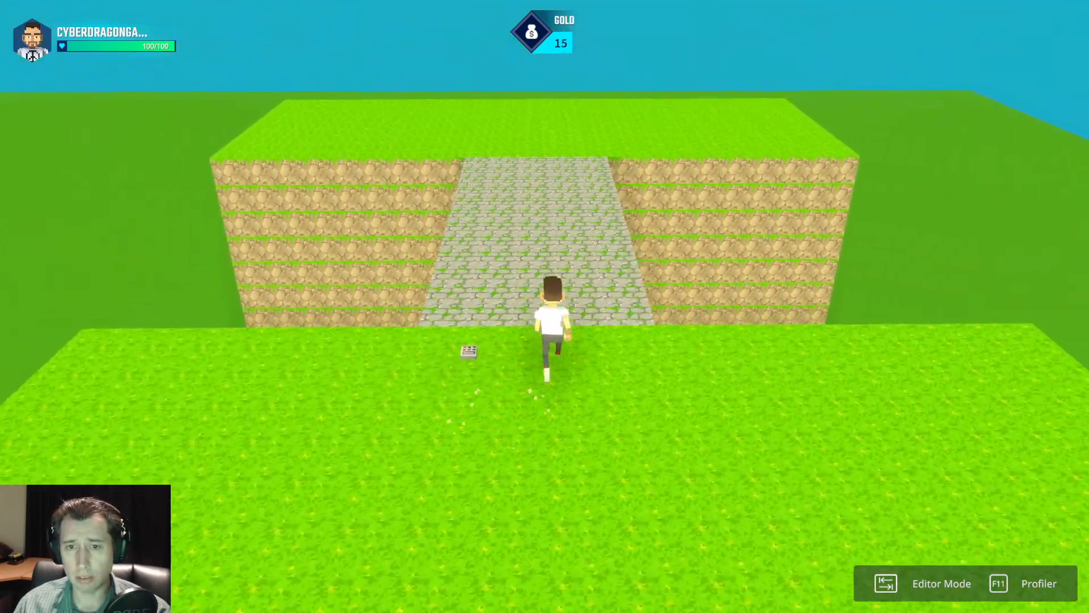
key("w")
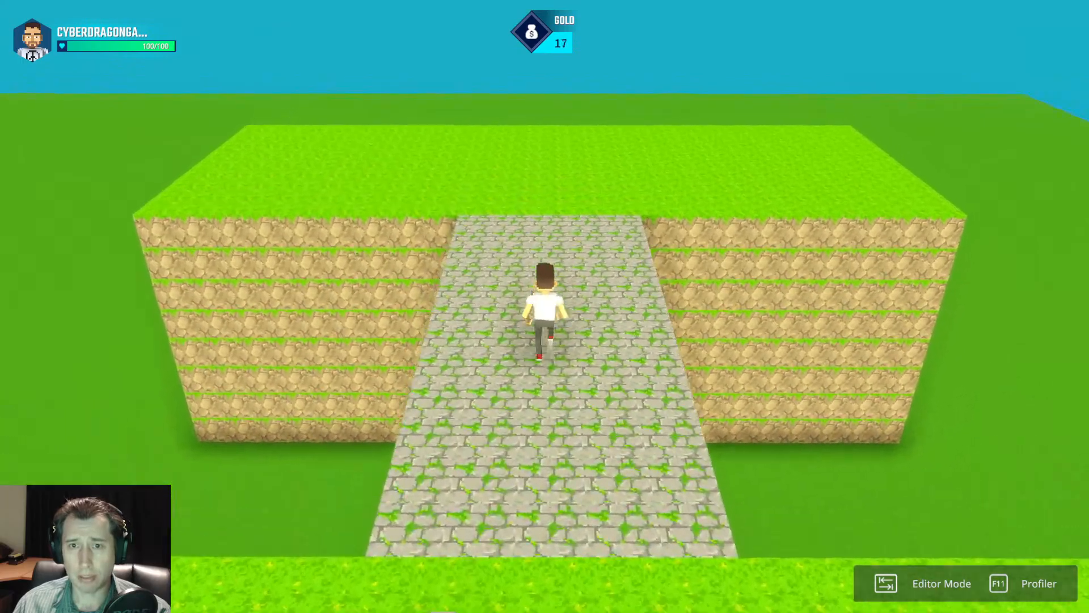
key("w")
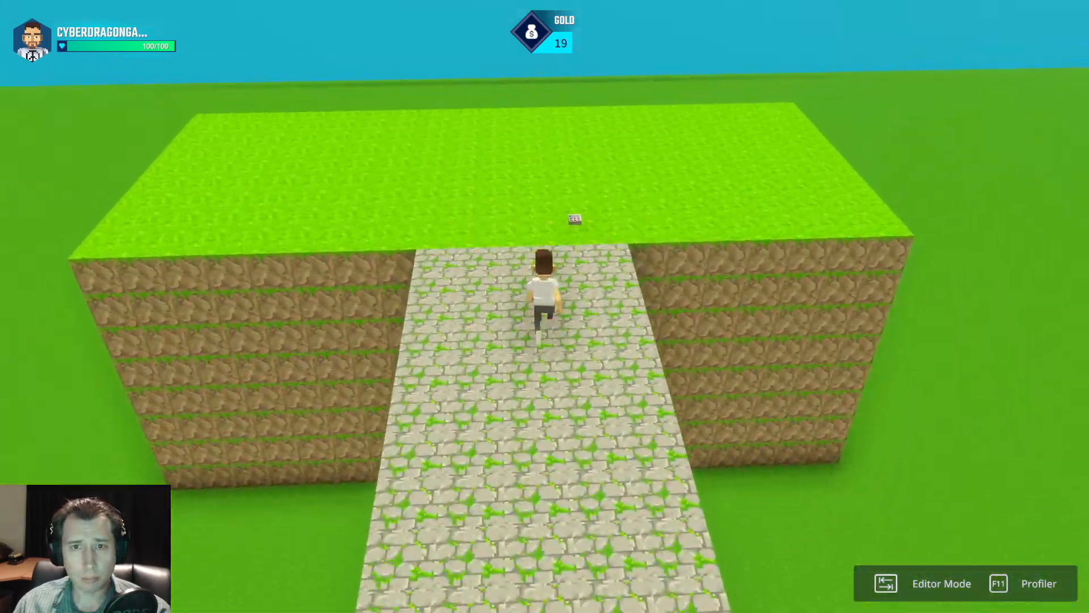
key("w")
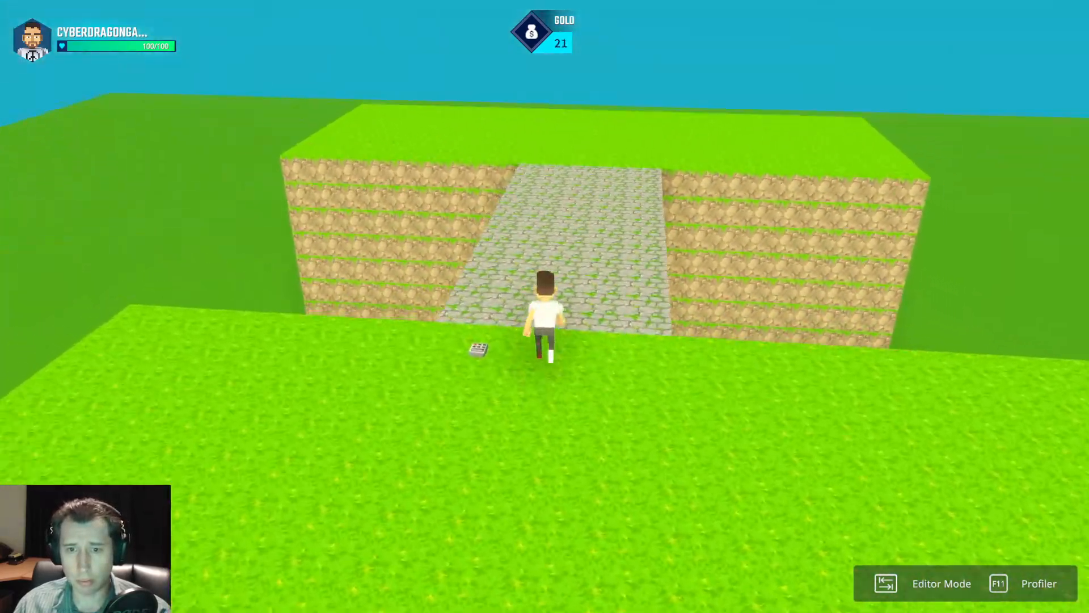
key("d")
key("Tab")
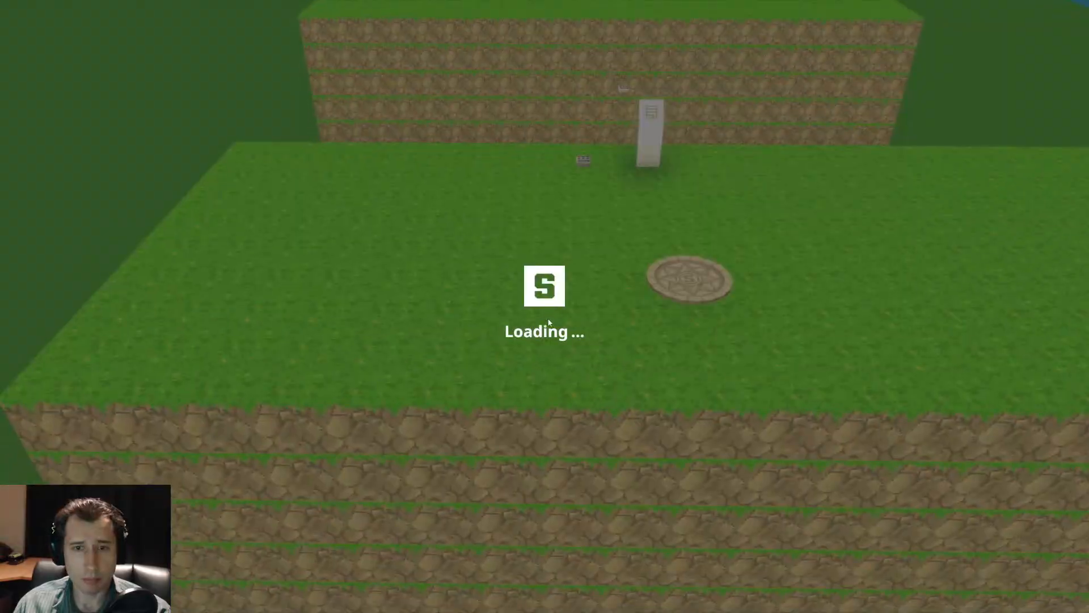
Set the physics of the NumPad Switch beside the purchase panel to No Collisions.
left_click(531, 384)
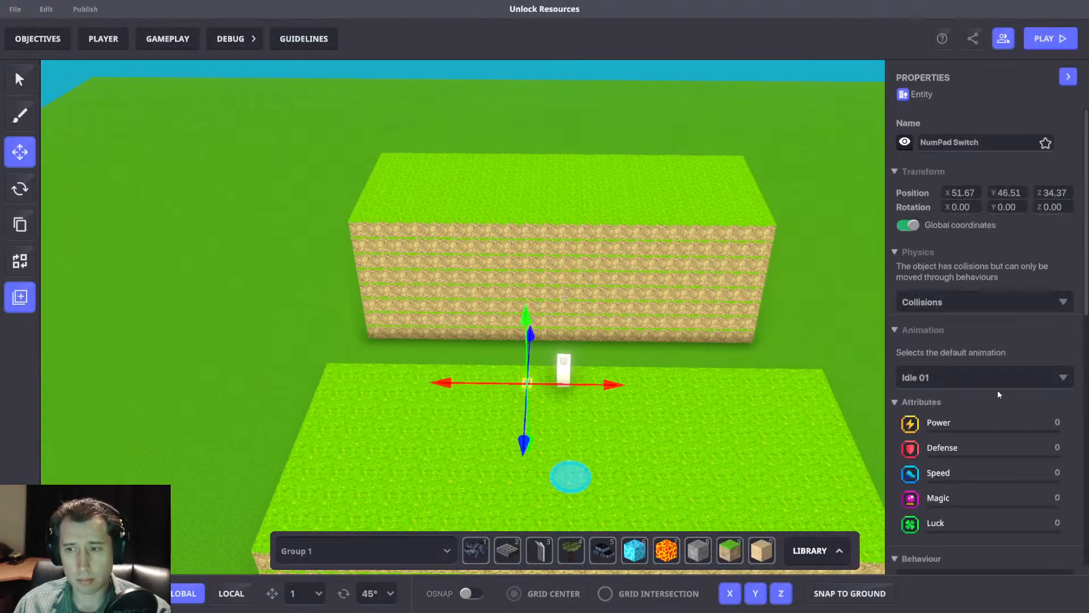
scroll(955, 379, "down", 8)
middle_click_drag(587, 346, 642, 351)
scroll(1012, 213, "up", 8)
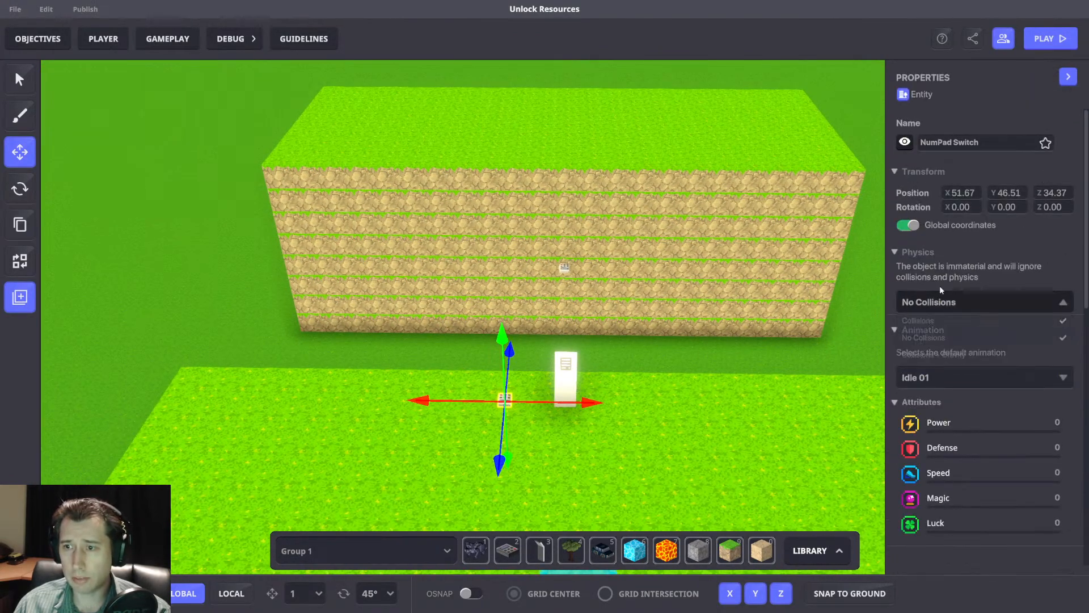
left_click(652, 357)
right_click_drag(652, 358, 624, 335)
Review the bridge spawner's Multi and Toggle settings and the Kill.Panel switch's broadcast logic.
left_click(567, 247)
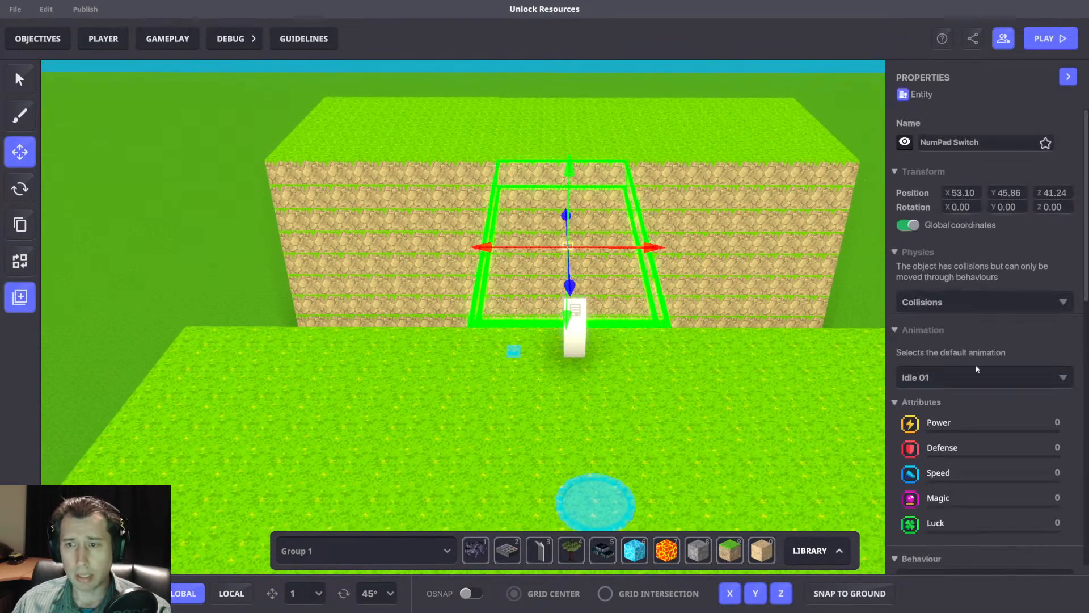
right_click_drag(672, 270, 745, 316)
scroll(743, 336, "up", 3)
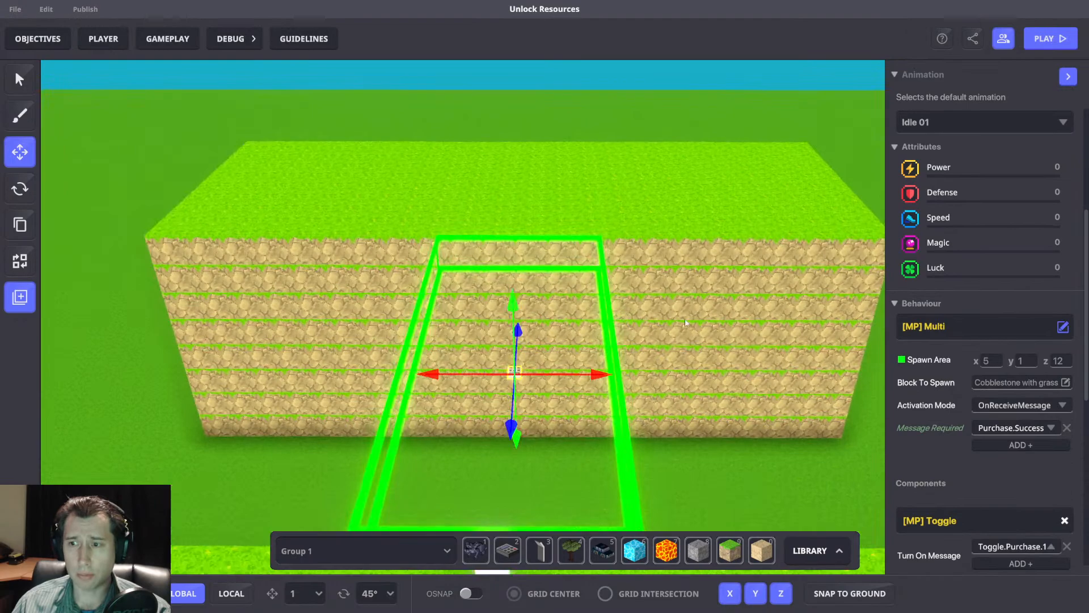
scroll(961, 386, "down", 4)
scroll(705, 390, "down", 5)
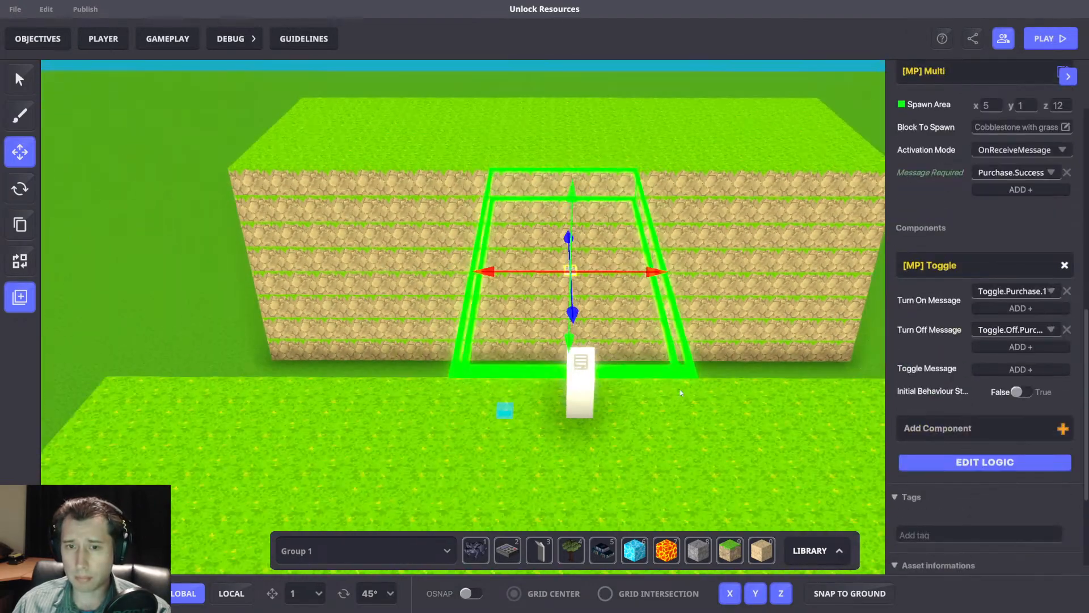
left_click(506, 409)
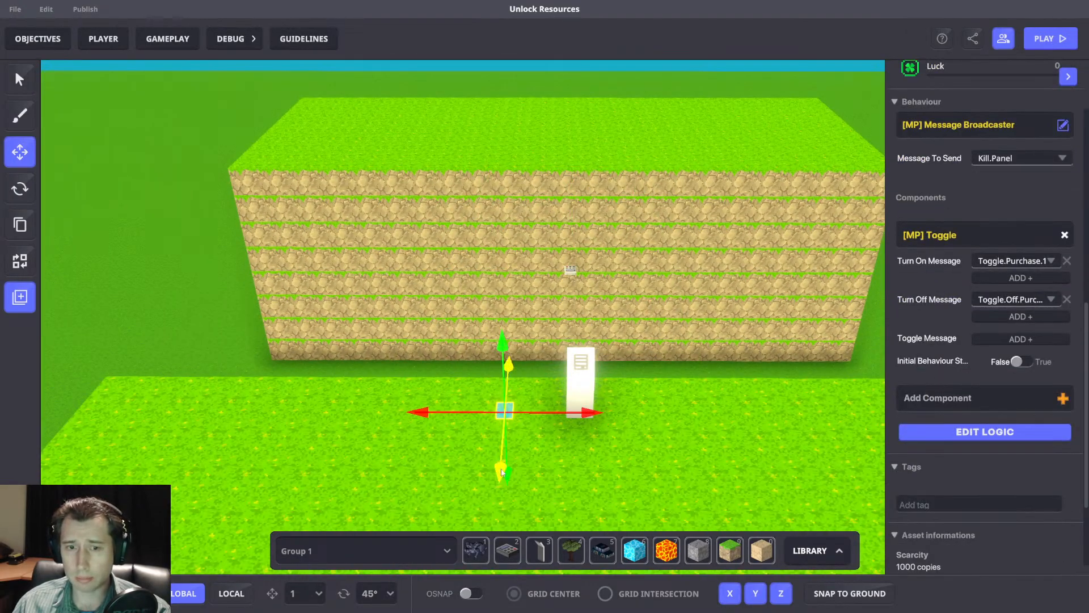
left_click(938, 432)
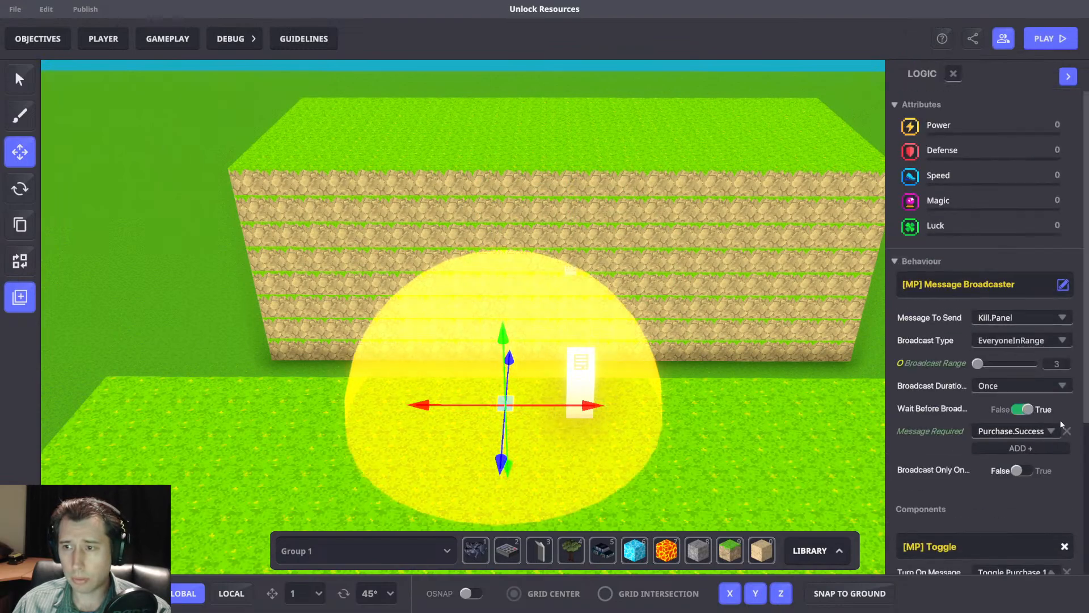
scroll(952, 428, "down", 4)
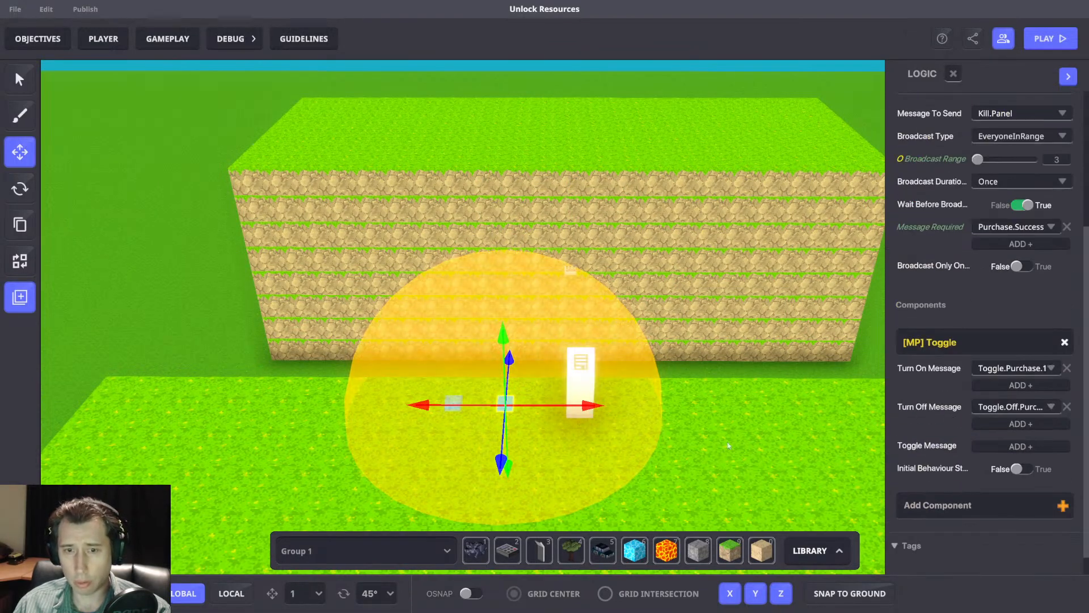
Duplicate the Kill.Panel switch to its left and set the copy to send AddPassive with a value of 1.
left_click(452, 404)
scroll(980, 404, "down", 3)
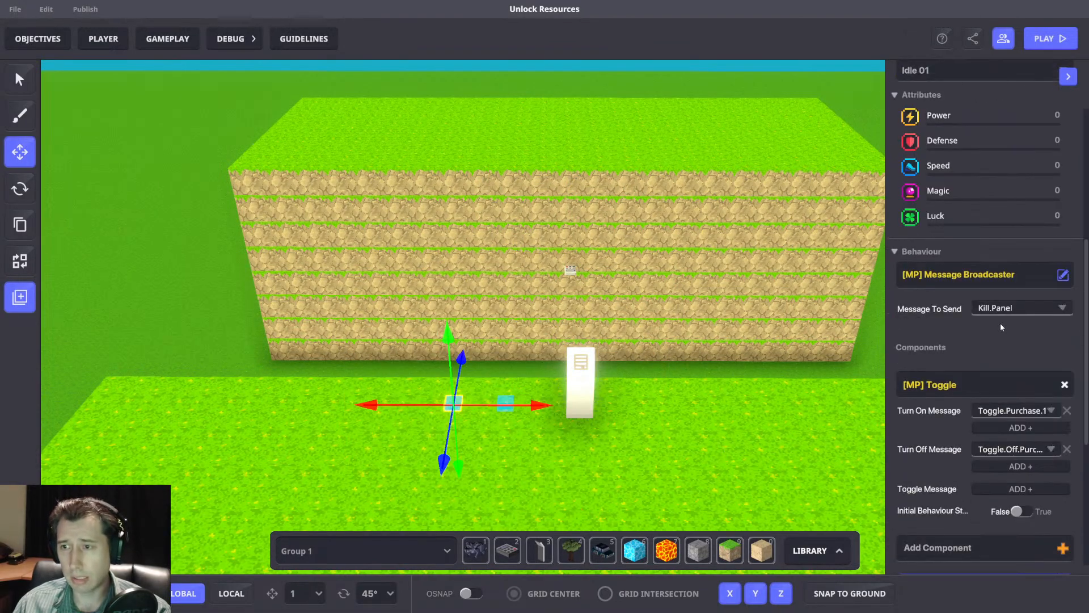
type("Add")
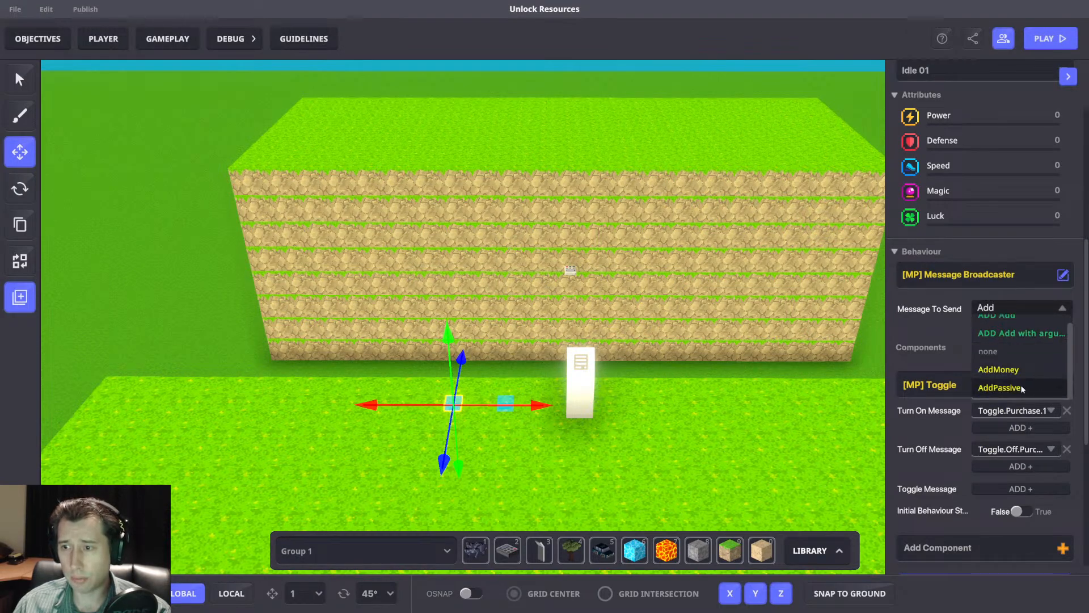
left_click(1000, 387)
type("1")
left_click(734, 315)
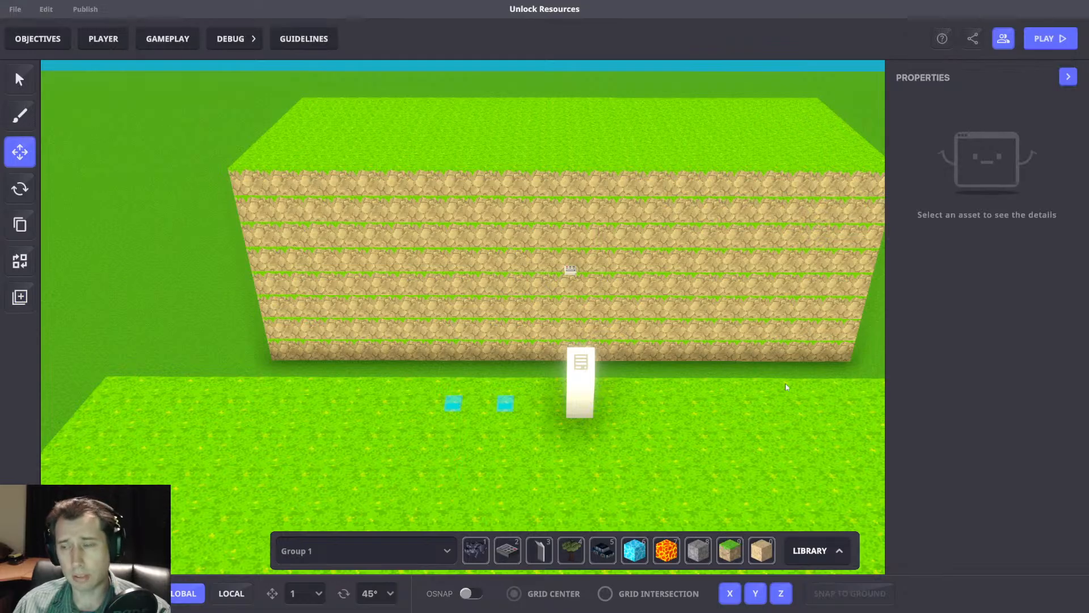
Playtest the game, gather at least 10 gold and buy the bridge at the purchase panel.
key("ctrl+p")
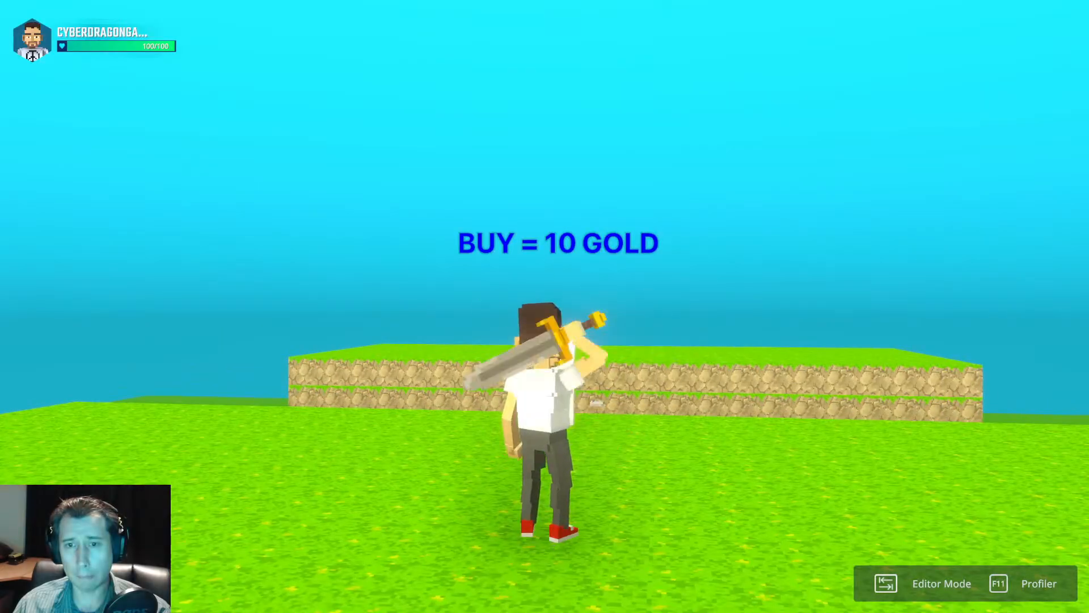
key("d")
key("w")
key("a")
key("d")
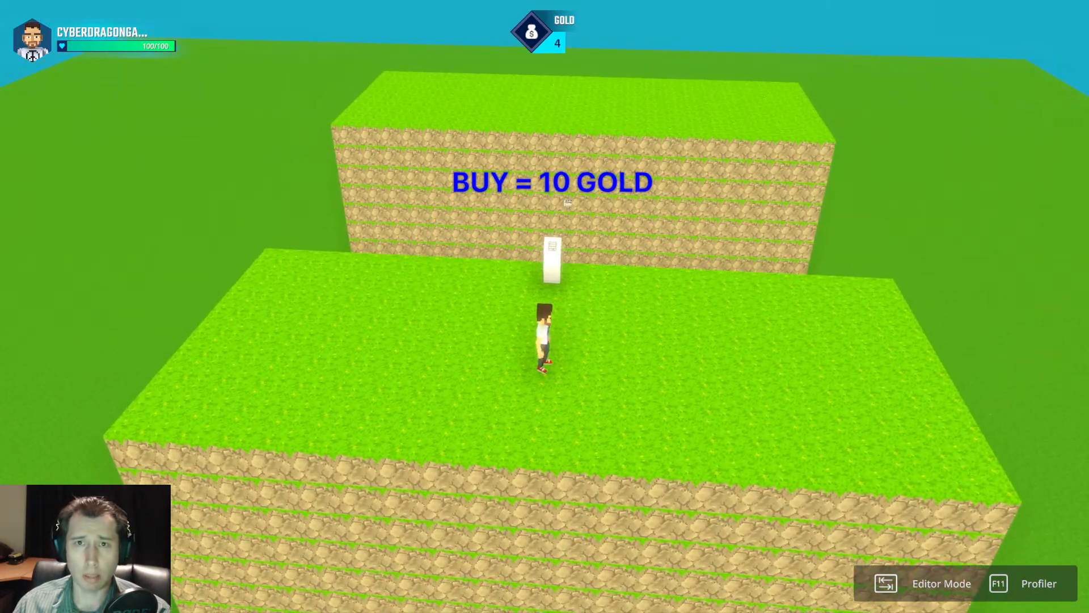
key("w")
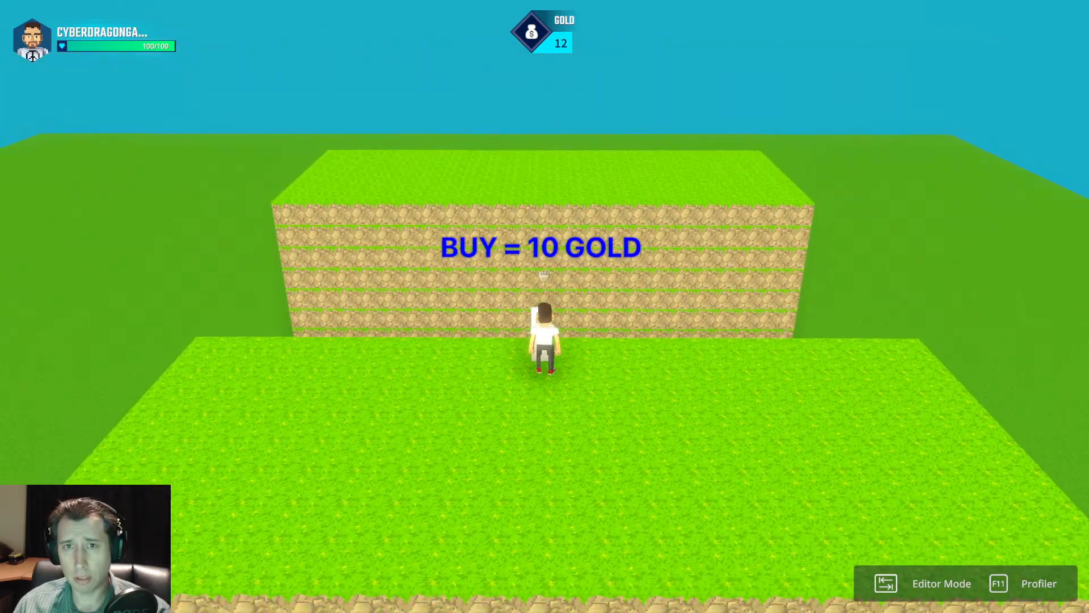
key("a")
key("w")
key("a")
key("s")
key("d")
key("w")
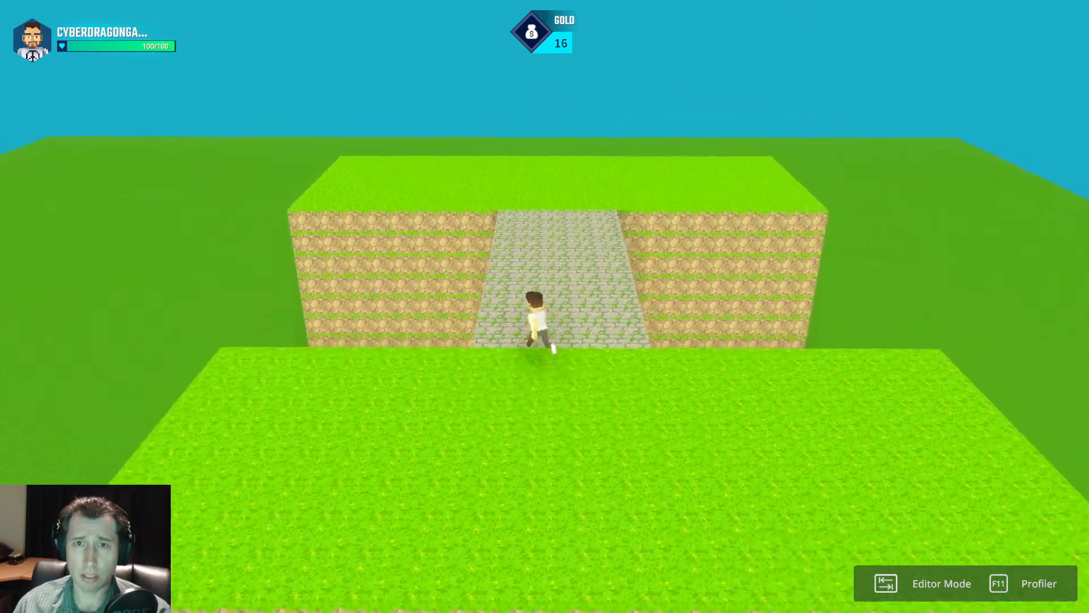
Run around near the purchased bridge while checking the gold income, and return to the editor.
key("a")
key("s")
key("d")
key("a")
key("d")
key("a")
key("d")
key("Tab")
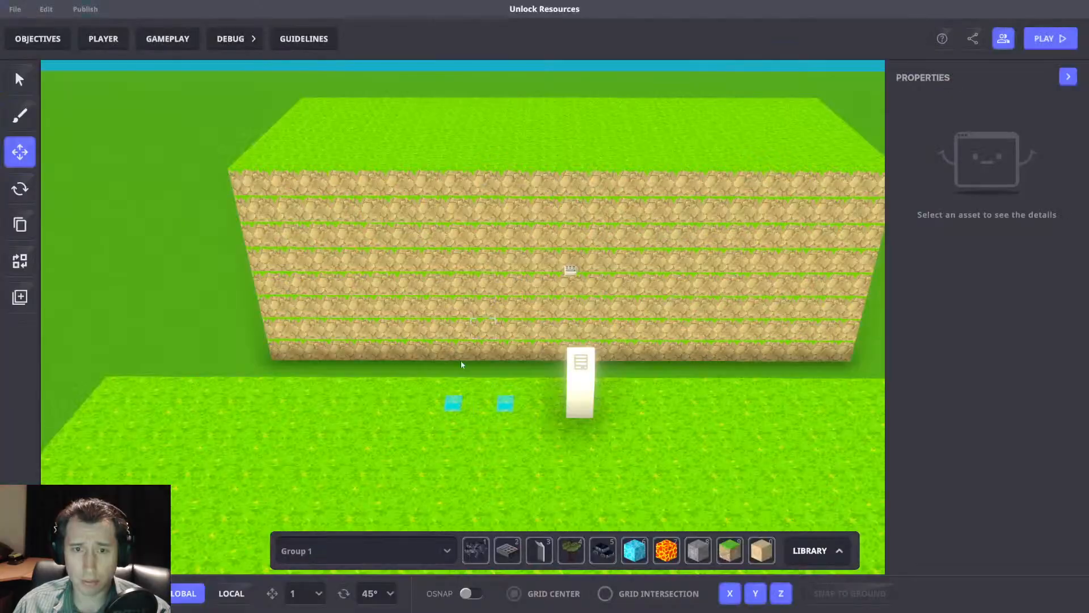
Set the Broadcast Type of the AddPassive NumPad Switch to All.
left_click(452, 403)
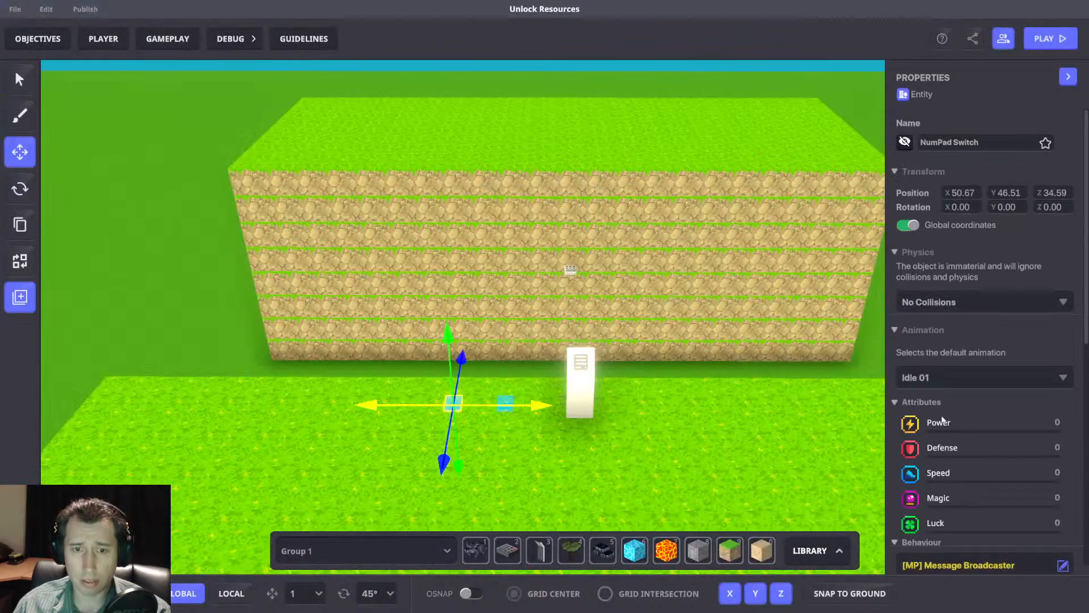
scroll(997, 420, "down", 10)
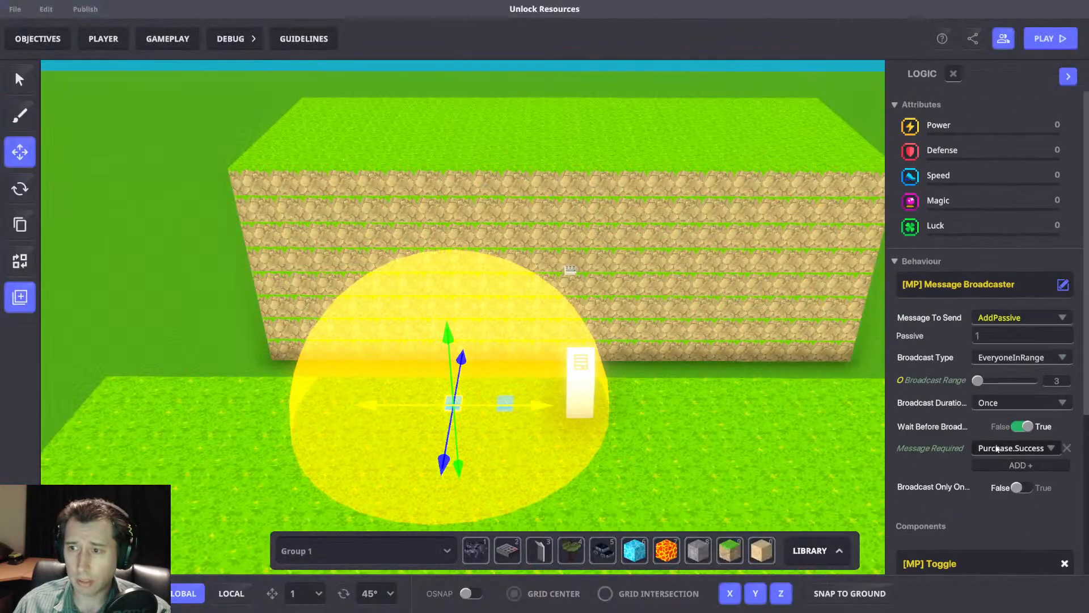
left_click(1011, 359)
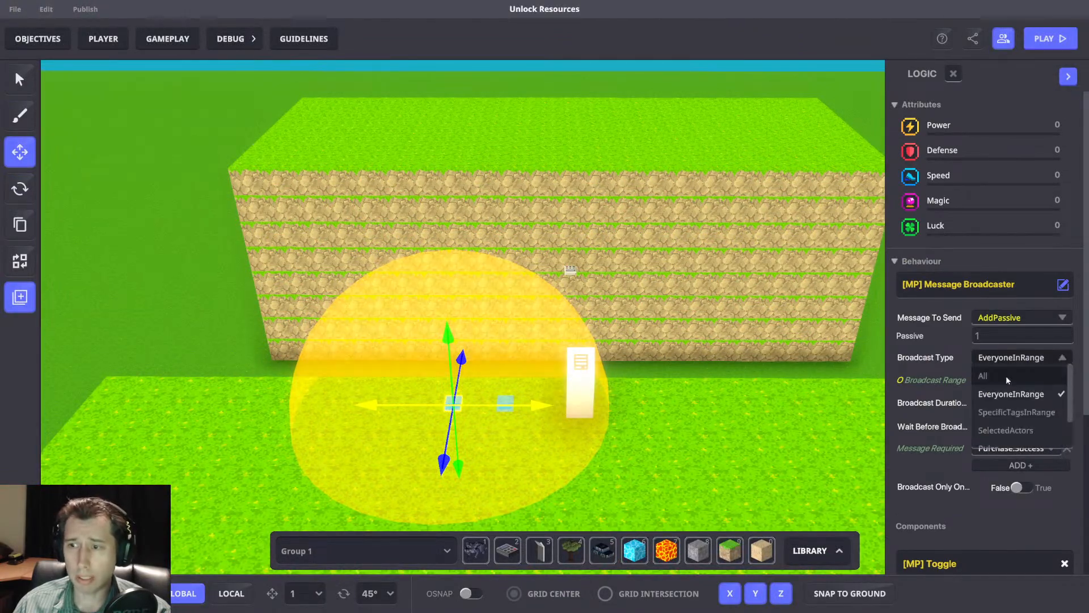
left_click(1003, 400)
middle_click_drag(829, 362, 742, 335)
Playtest again, wait for at least 10 gold and buy the bridge at the panel.
key("Tab")
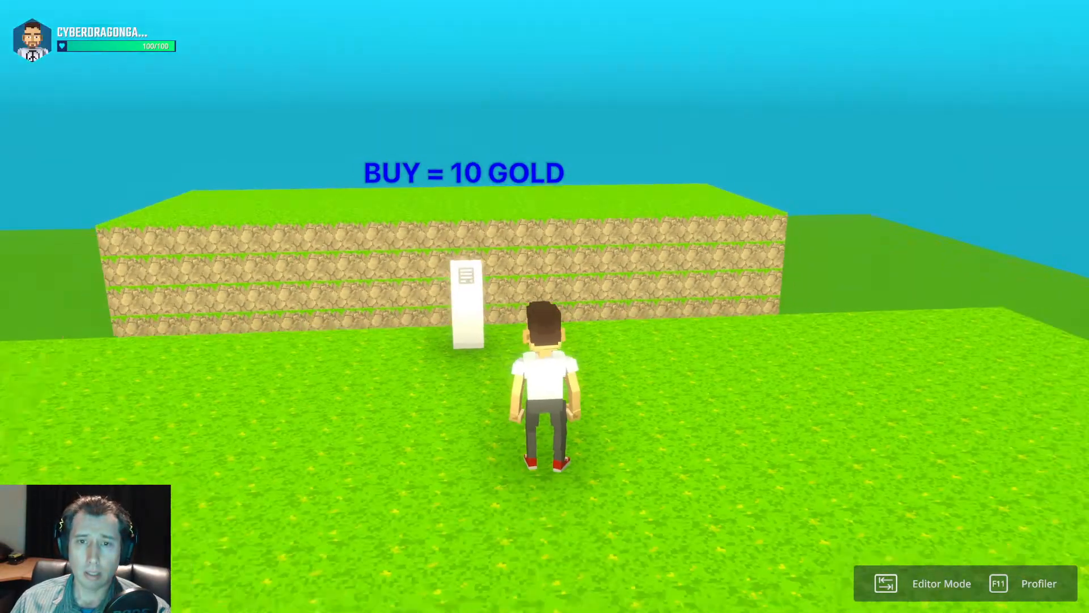
key("w")
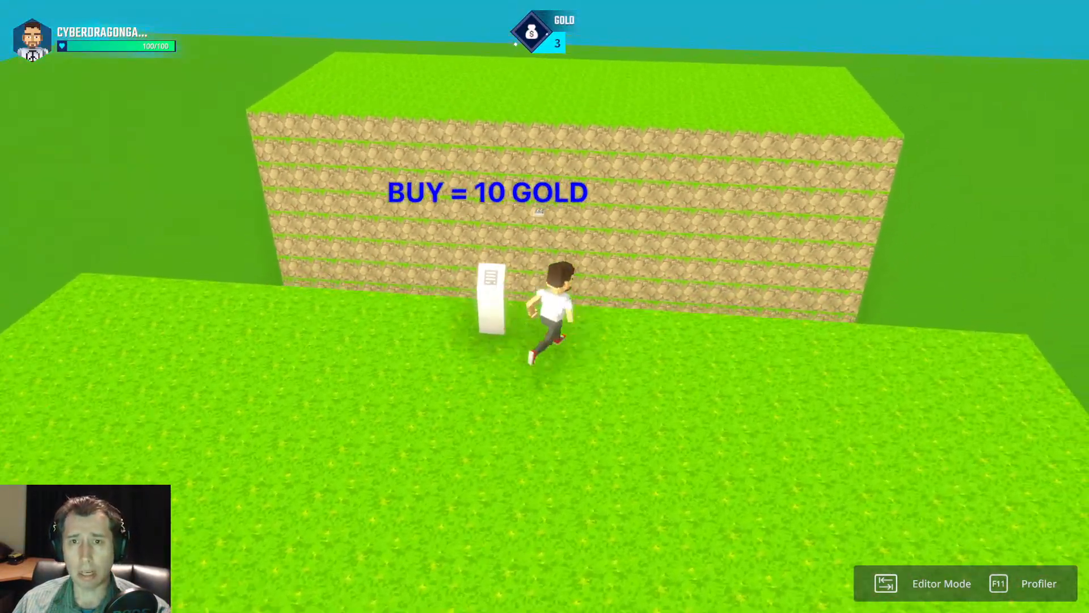
key("a")
key("w")
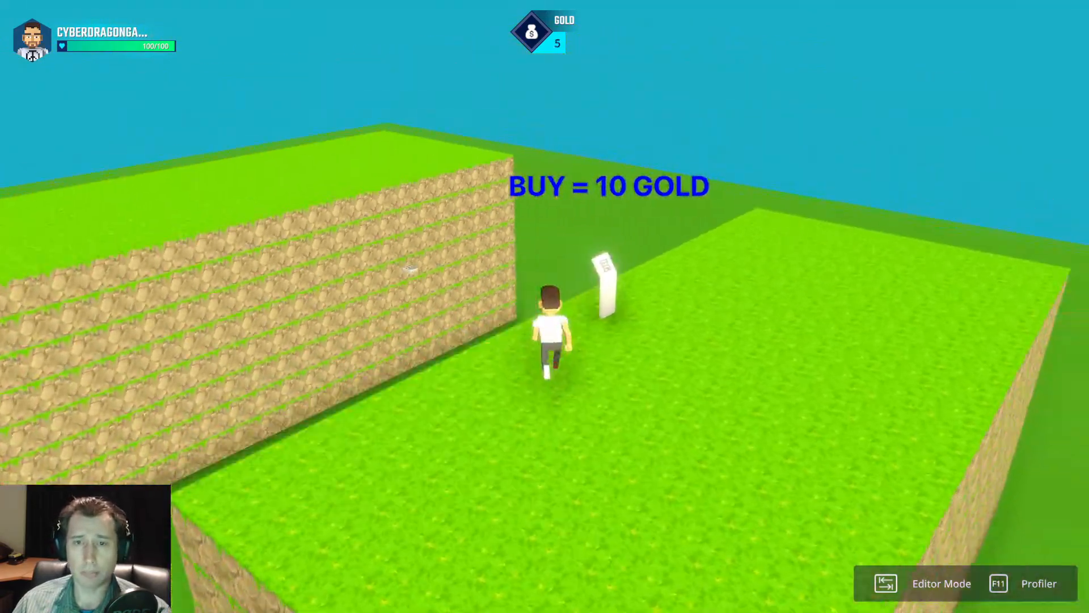
key("d")
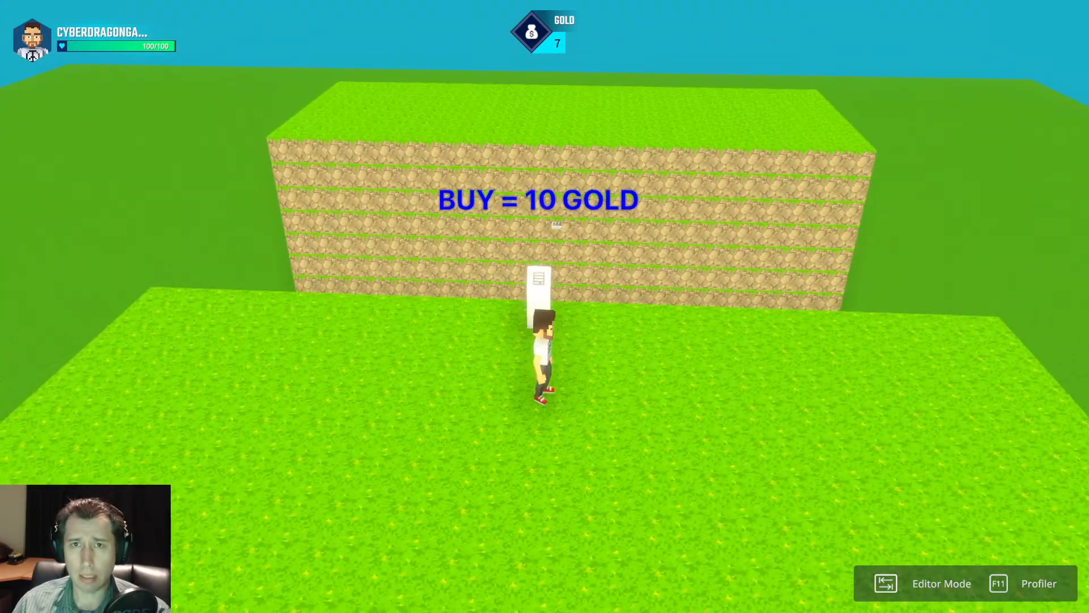
key("w")
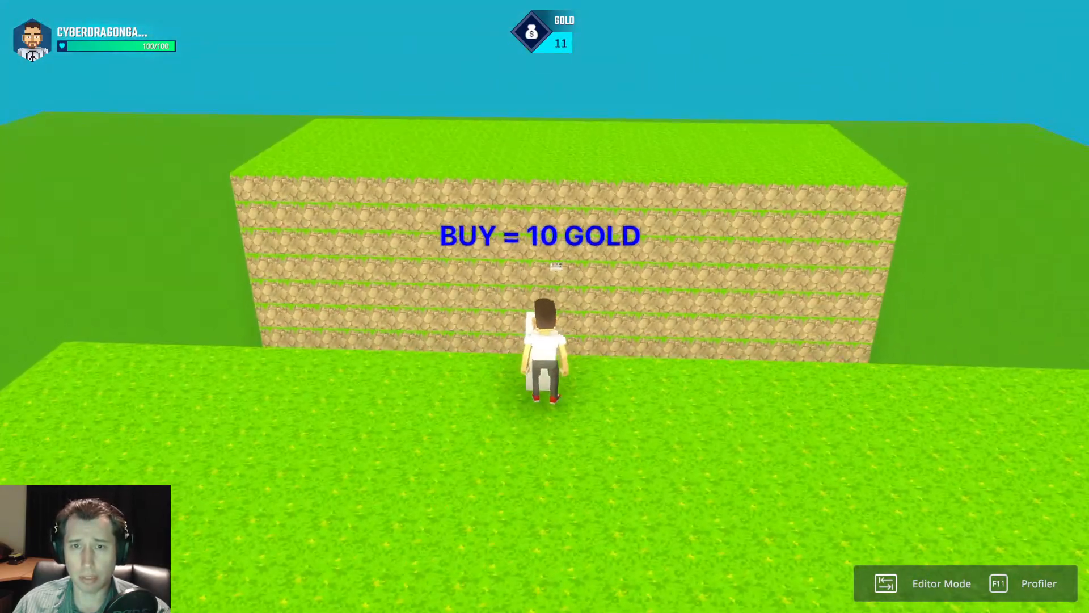
key("s")
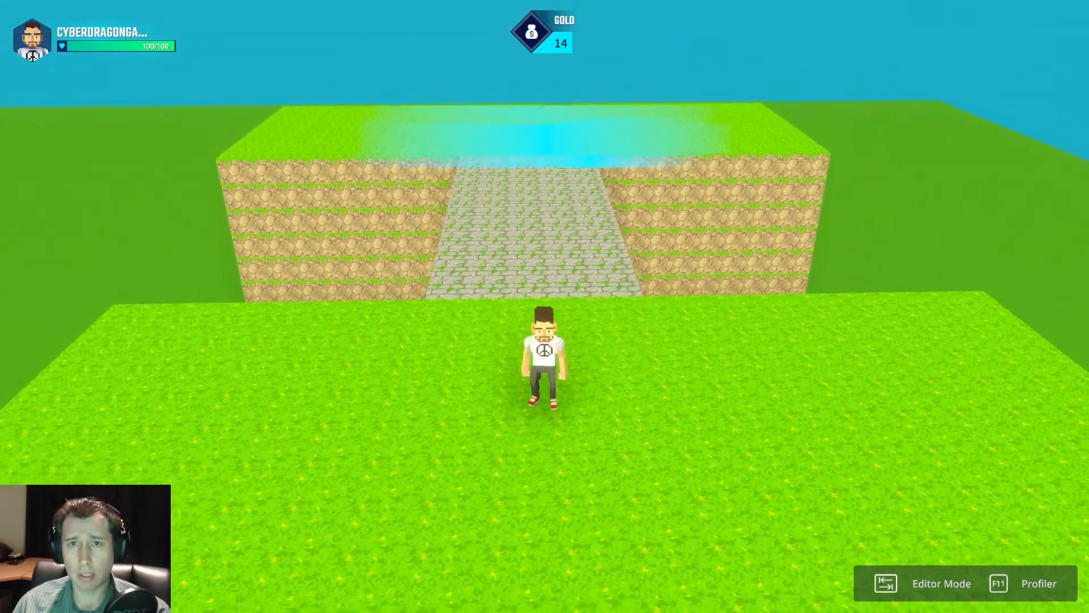
Run and jump across the purchased bridge and back while checking the gold income, and return to the editor.
key("a")
key("d")
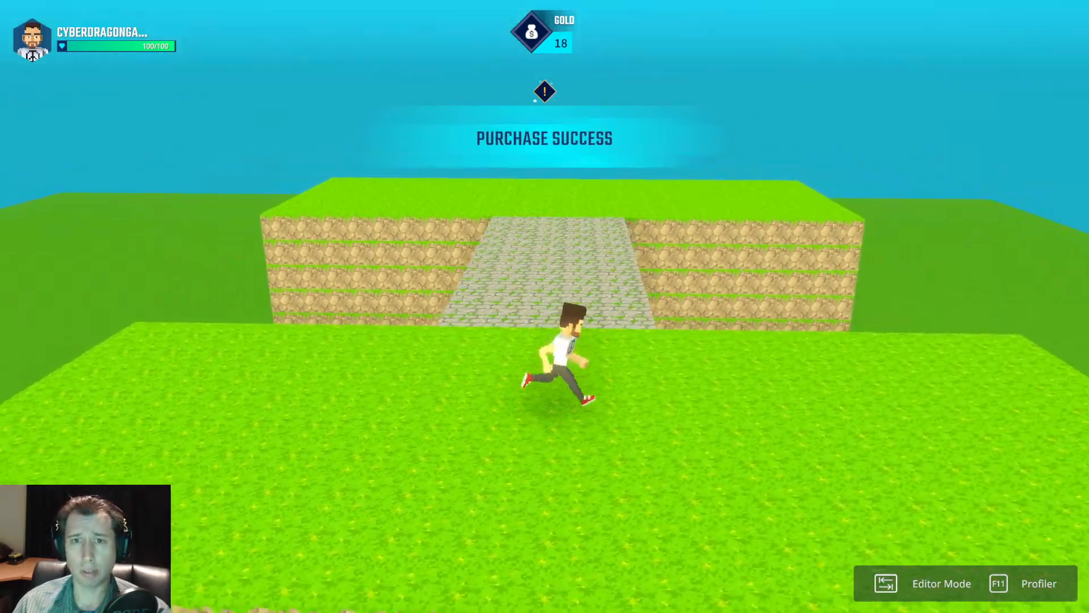
key("space")
key("w")
key("space")
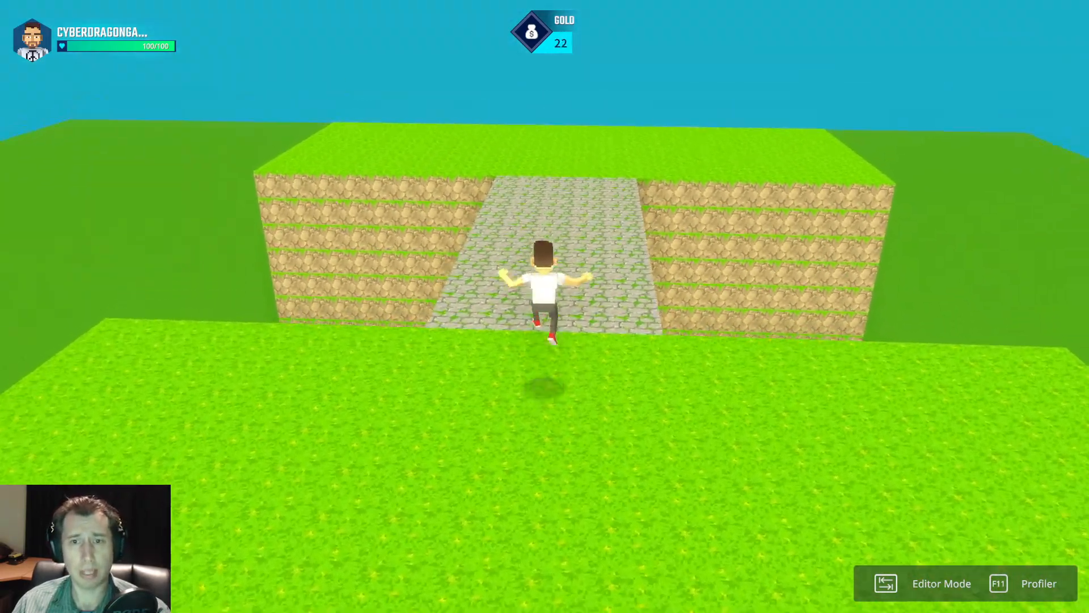
key("space")
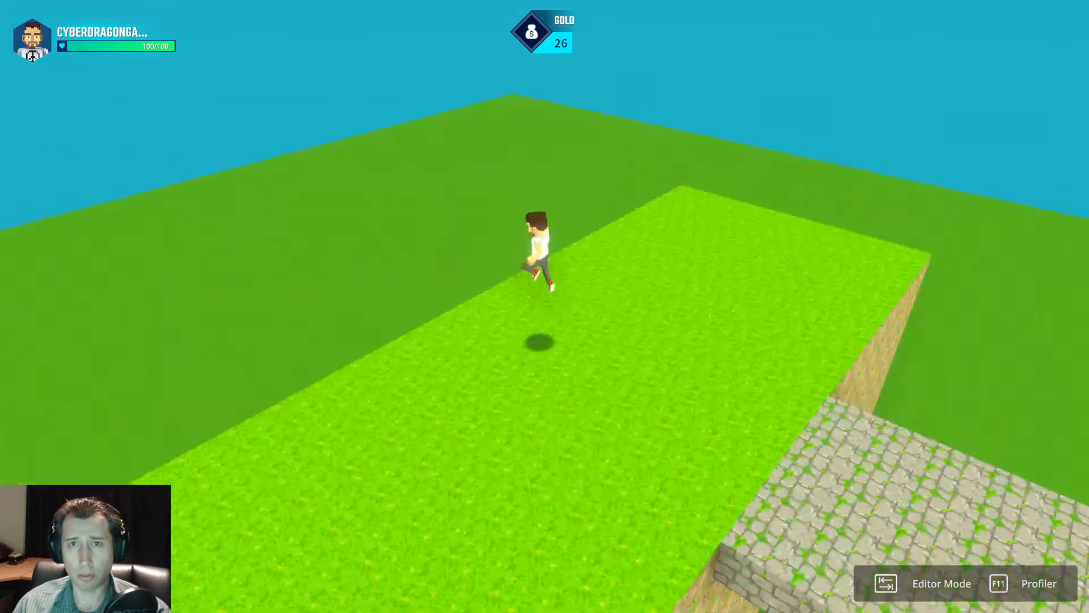
key("space")
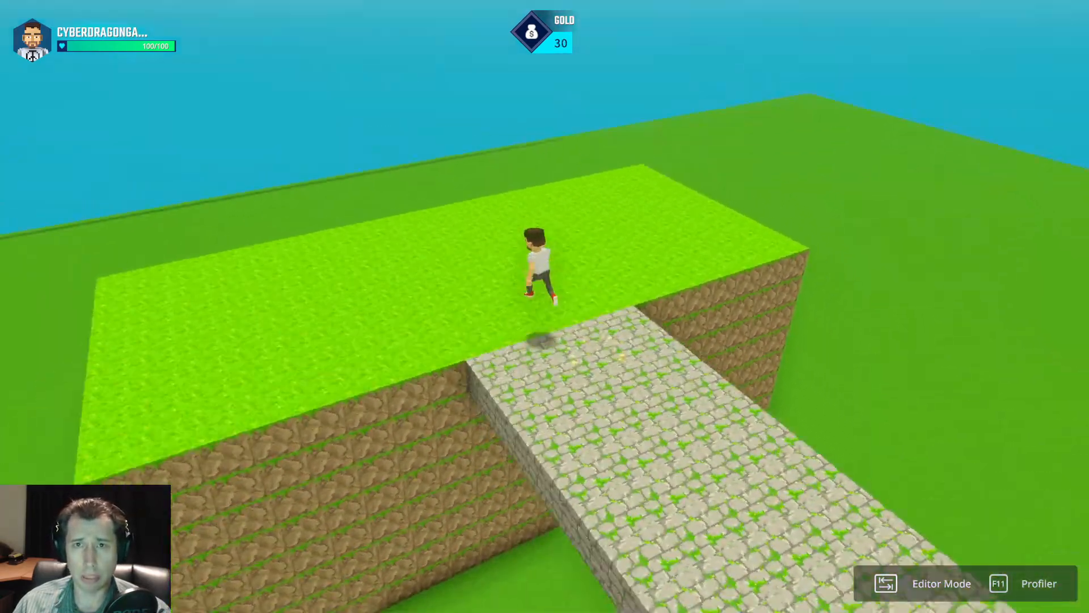
key("space")
key("s")
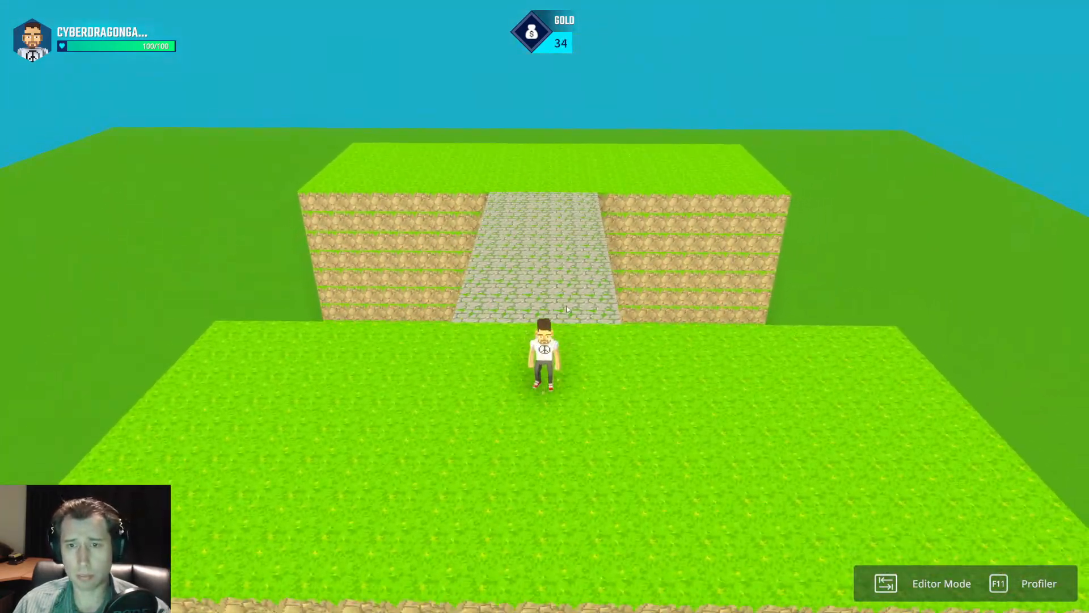
key("Tab")
Duplicate the purchase panel, its two switches and the bridge spawner, and place the copies at the second platform's far edge.
right_click_drag(553, 375, 567, 358)
left_click_drag(638, 453, 638, 454)
right_click_drag(644, 335, 555, 376)
key("ctrl+d")
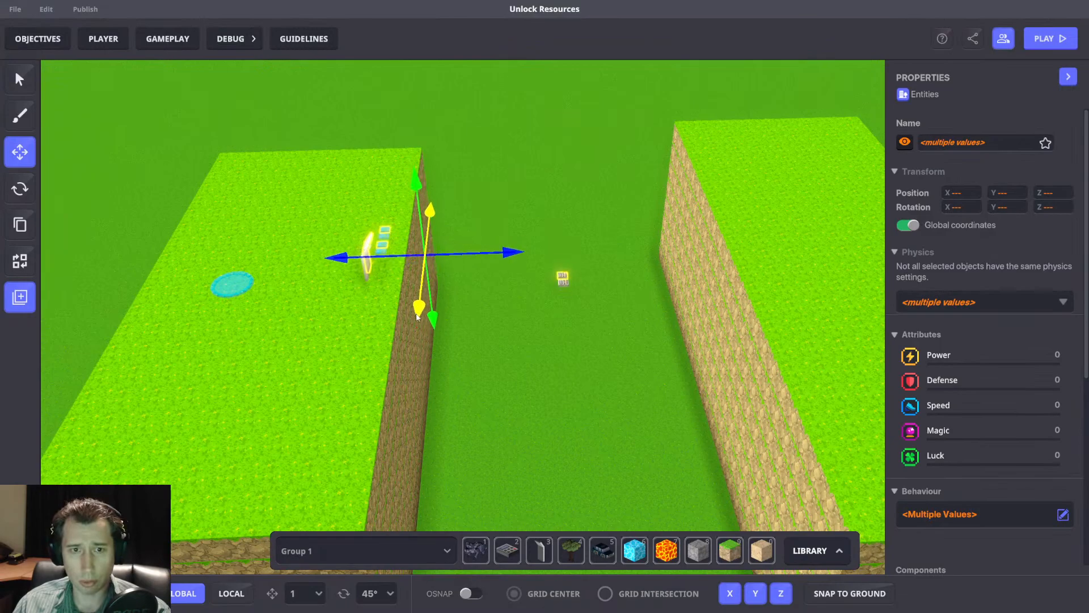
key("d")
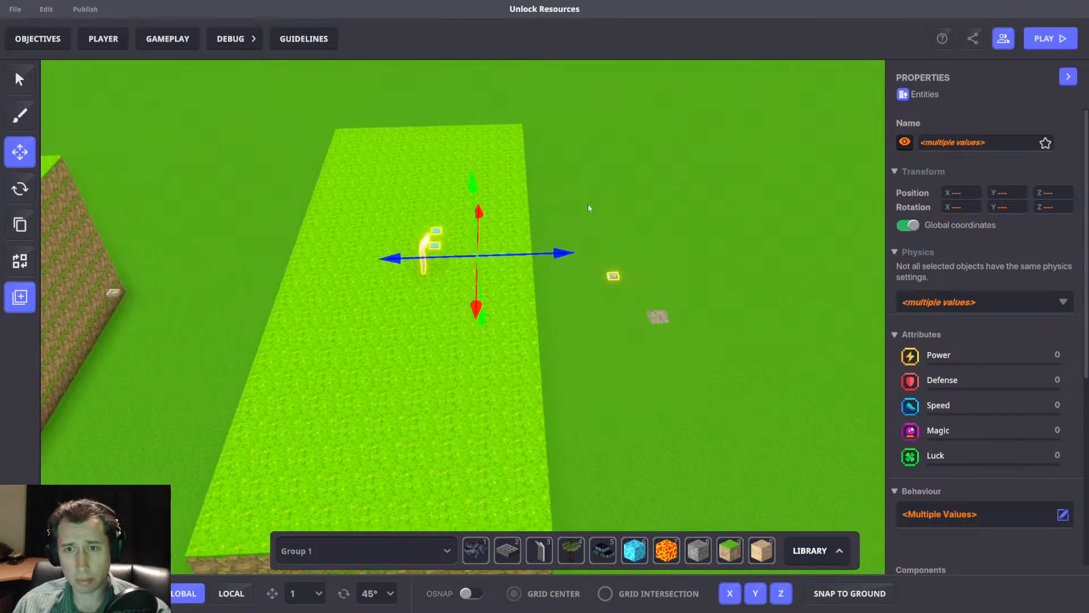
left_click_drag(579, 255, 623, 253)
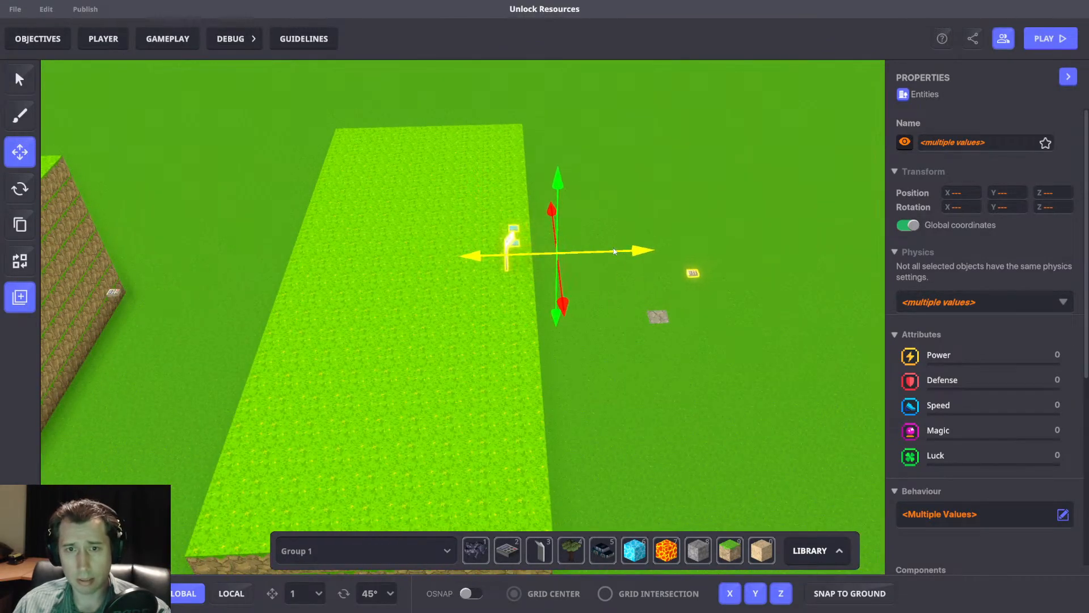
left_click(624, 182)
Set the copied purchase panel's display text to BUY = 25 GOLD and its Cost to 25.
scroll(486, 323, "up", 3)
right_click_drag(486, 324, 434, 358)
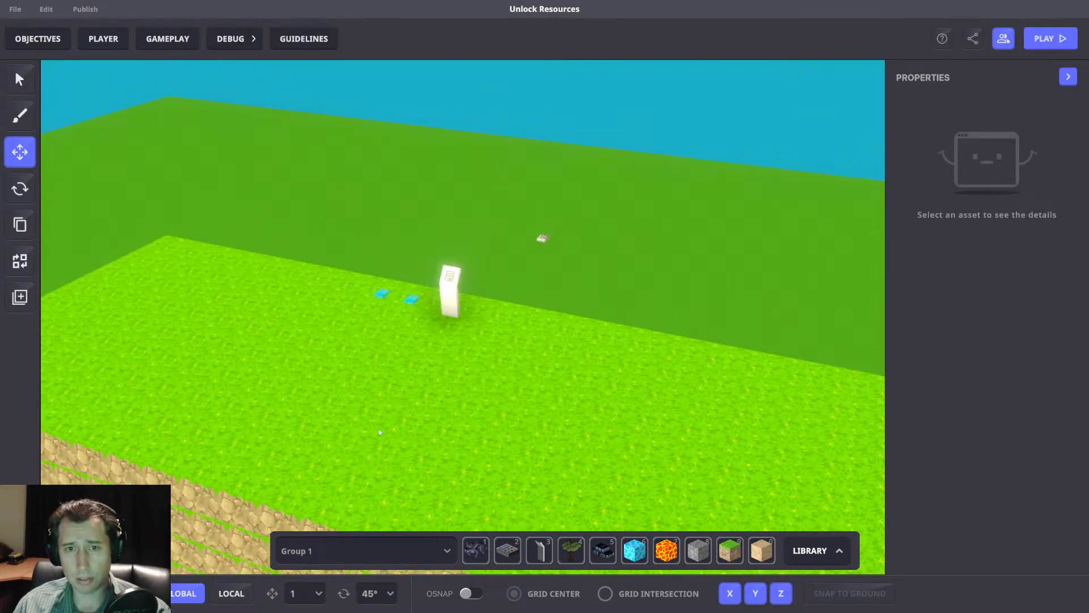
left_click(460, 313)
scroll(1028, 434, "down", 5)
right_click_drag(754, 359, 1065, 399)
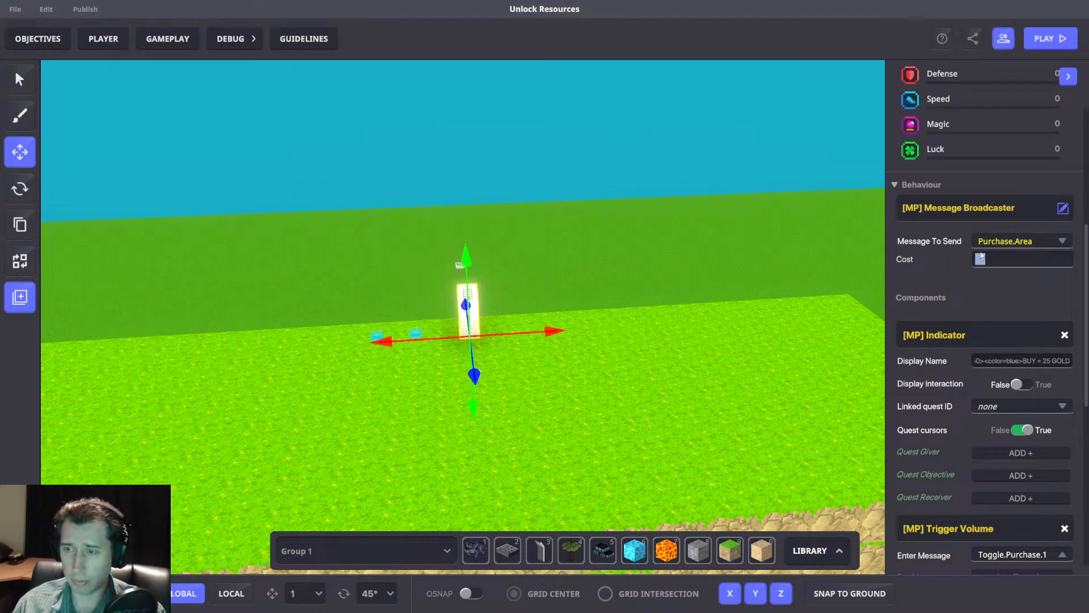
type("25")
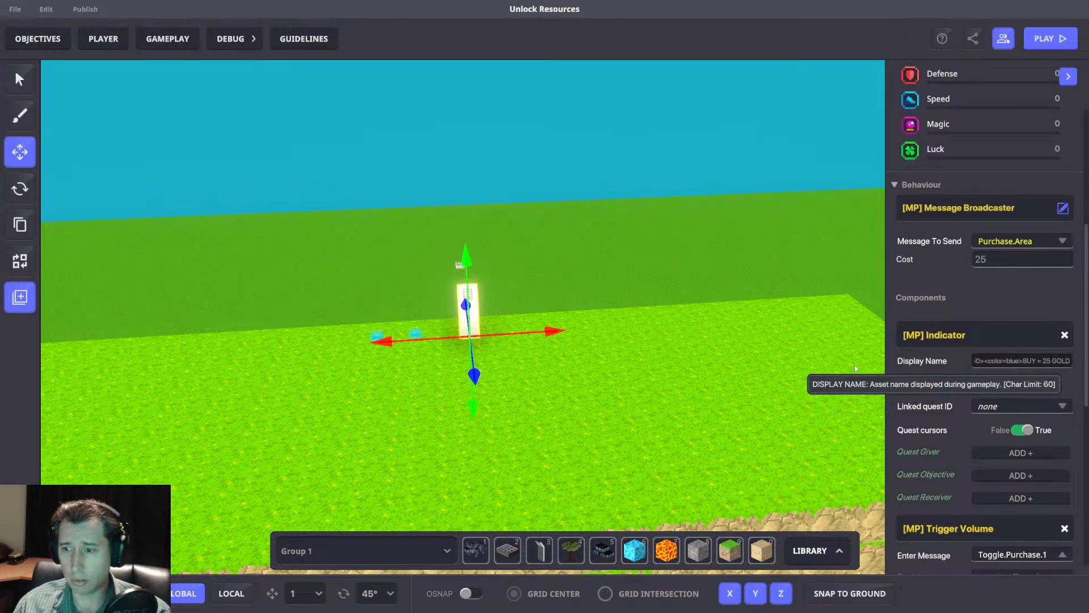
Set the copied AddPassive switch's Passive value to 3 and check the copied bridge spawner's settings.
right_click_drag(778, 363, 430, 356)
left_click(431, 353)
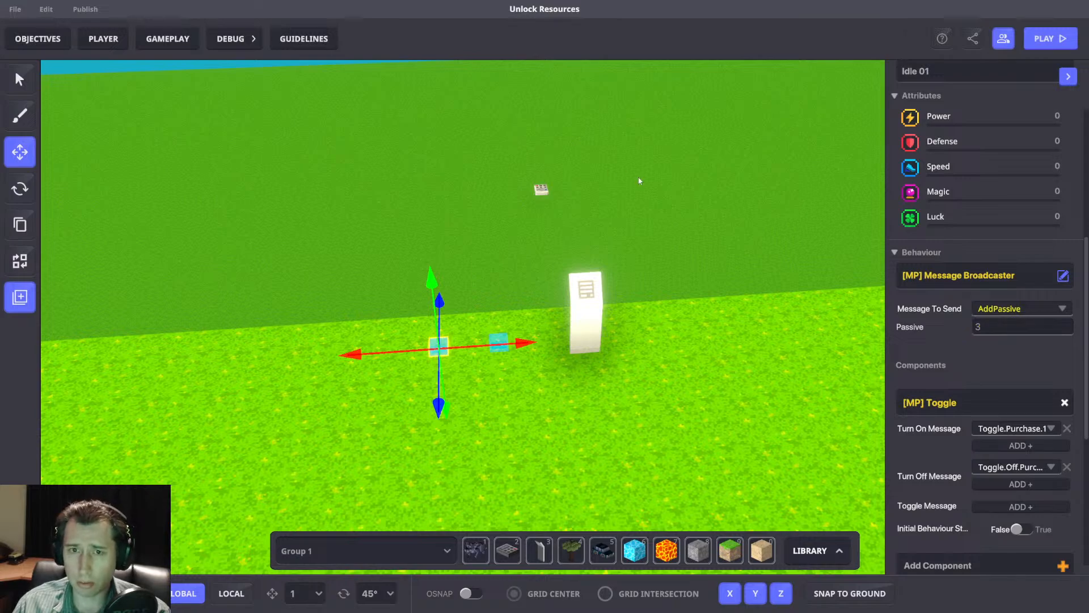
left_click(541, 189)
scroll(1030, 365, "down", 5)
mouse_move(811, 303)
right_mouse_down()
mouse_move(772, 300)
mouse_move(525, 373)
mouse_move(502, 367)
mouse_move(594, 393)
right_mouse_up()
Build a third platform from Soil with Grass 03 blocks across the gap from the second platform.
left_click(733, 553)
mouse_move(518, 162)
left_mouse_down()
mouse_move(790, 451)
mouse_move(763, 276)
left_mouse_up()
right_click_drag(582, 284, 494, 245)
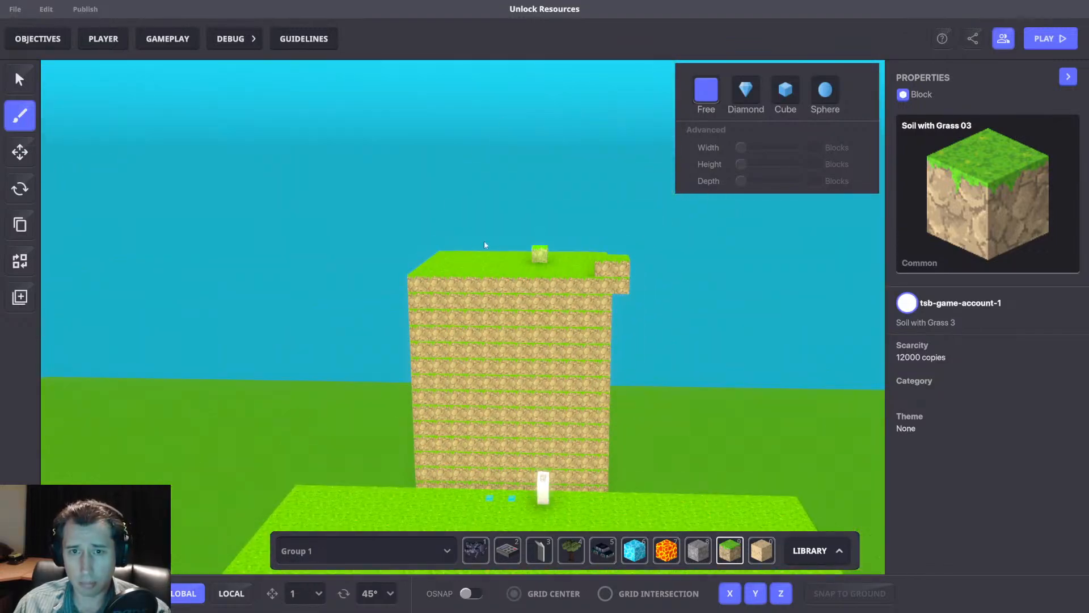
right_click_drag(597, 413, 627, 373)
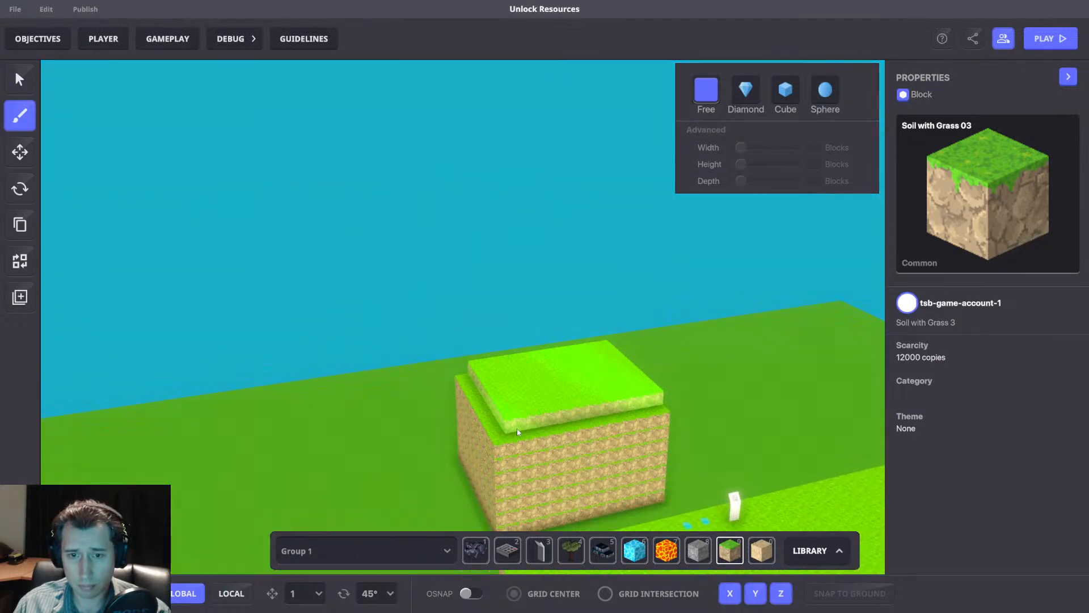
right_click_drag(622, 439, 702, 429)
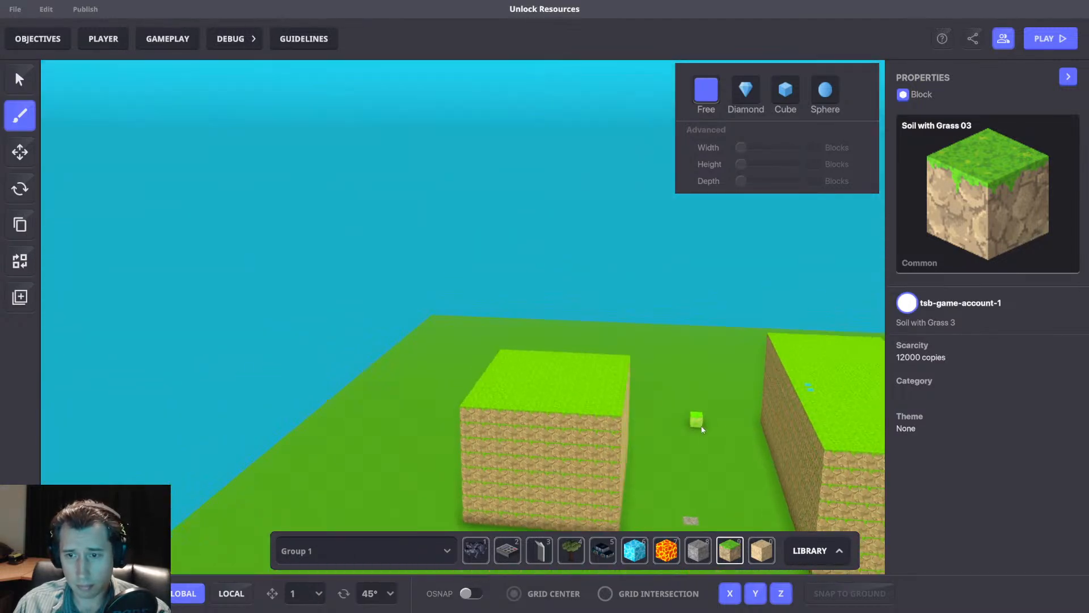
Check the span of the copied bridge spawner and trim the third platform's near edge to fit it.
key("d")
key("w")
key("t")
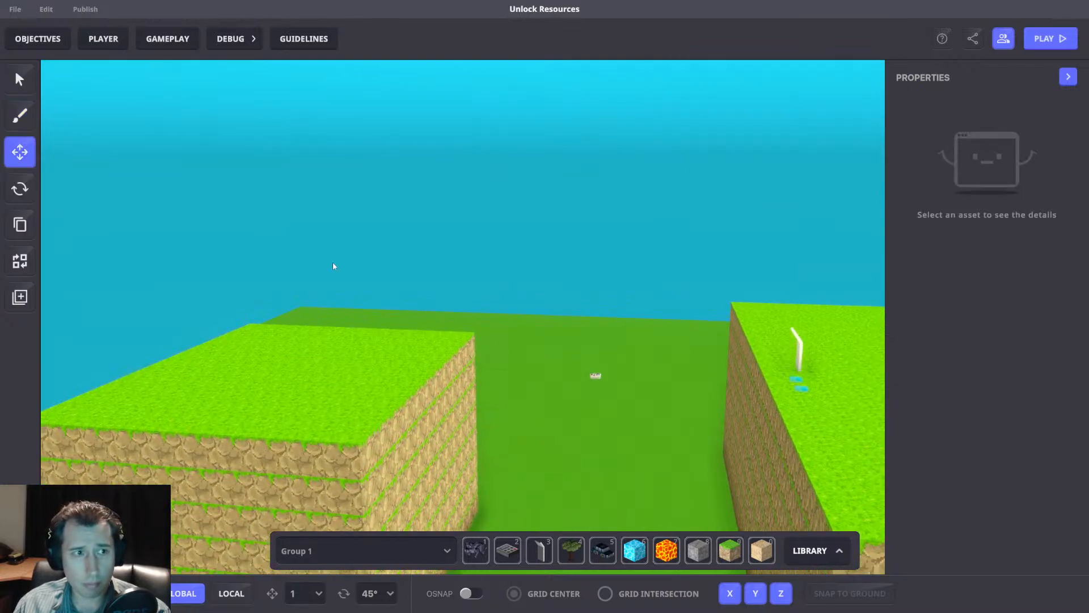
left_click_drag(637, 427, 640, 431)
mouse_move(712, 419)
right_mouse_down()
mouse_move(573, 448)
mouse_move(484, 448)
right_mouse_up()
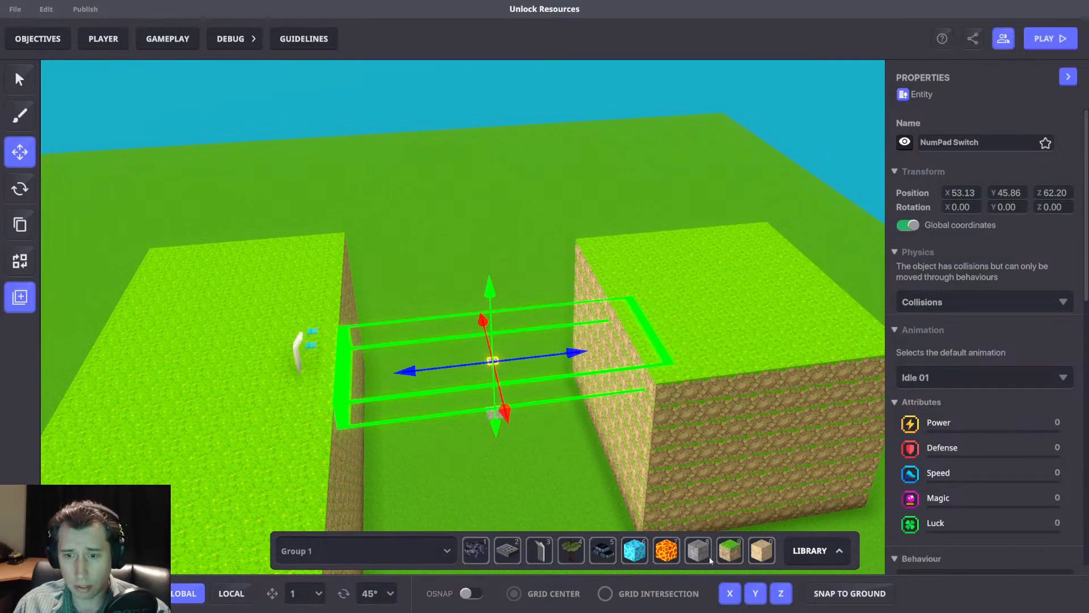
left_click(728, 552)
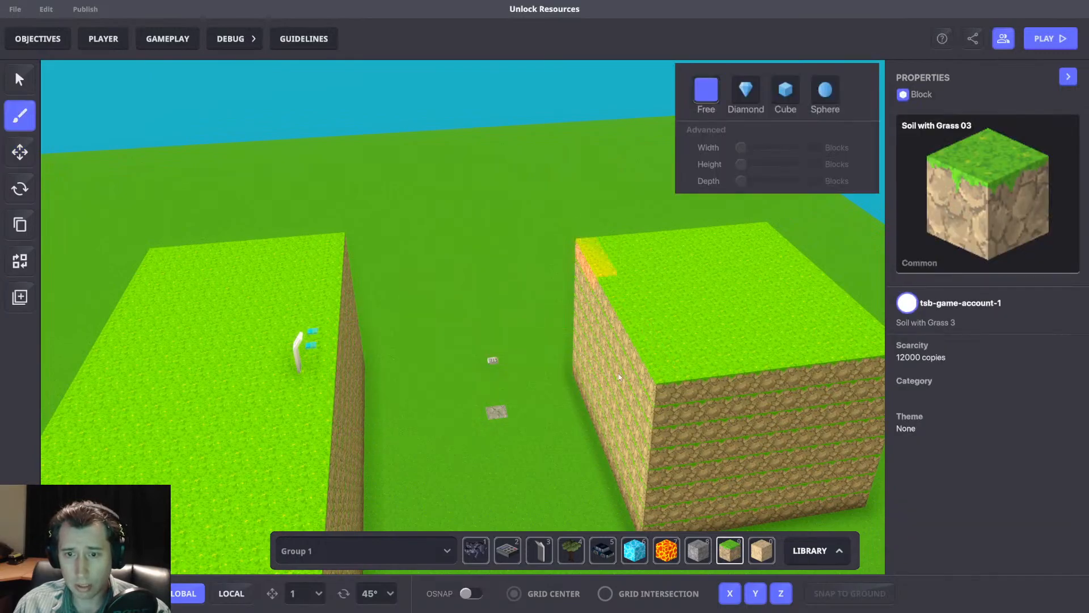
left_click_drag(643, 532, 643, 529, "ctrl")
key("a")
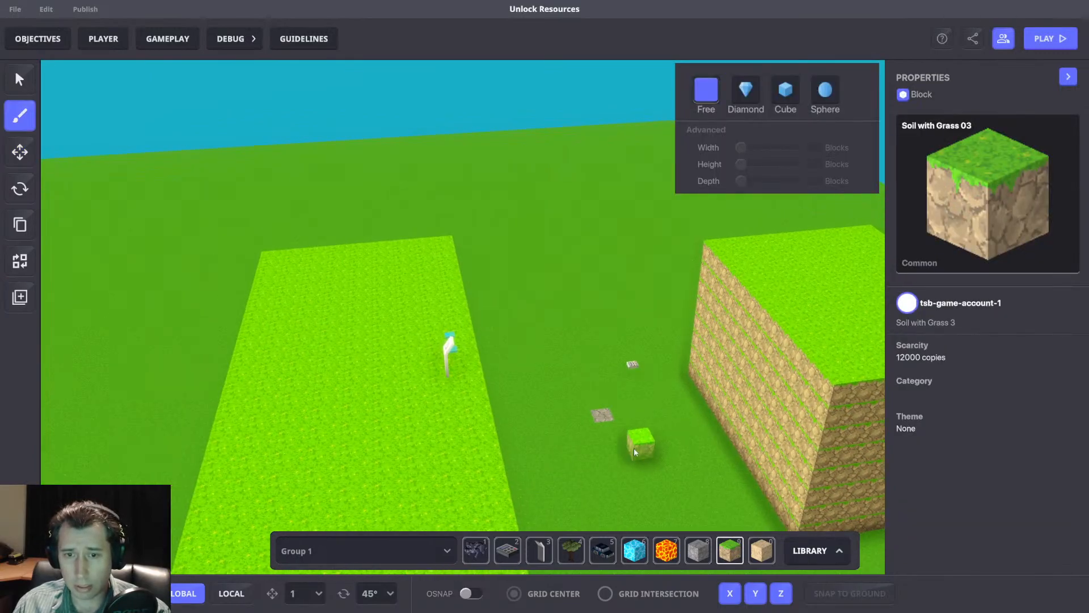
Start a playtest and trigger the BUY = 10 GOLD panel until the first bridge is purchased.
key("ctrl+p")
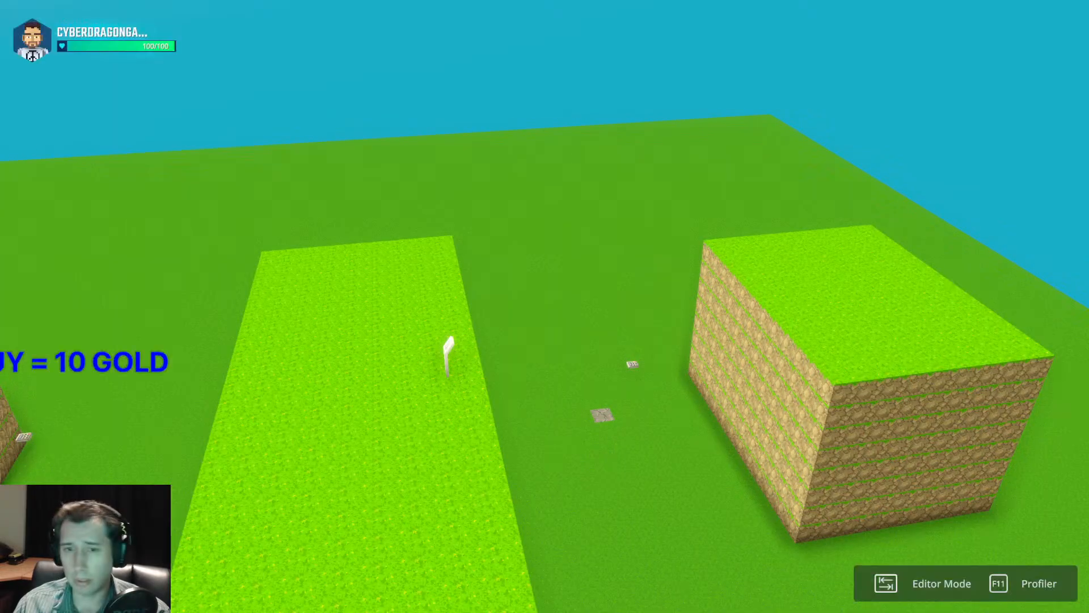
scroll(544, 306, "down", 5)
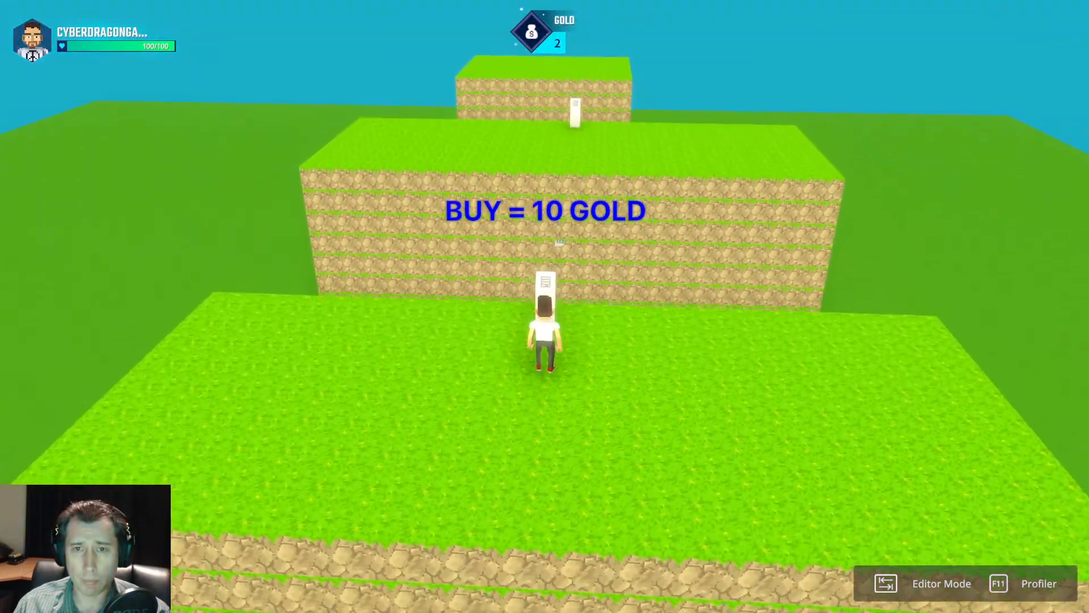
key("w")
key("s")
key("w")
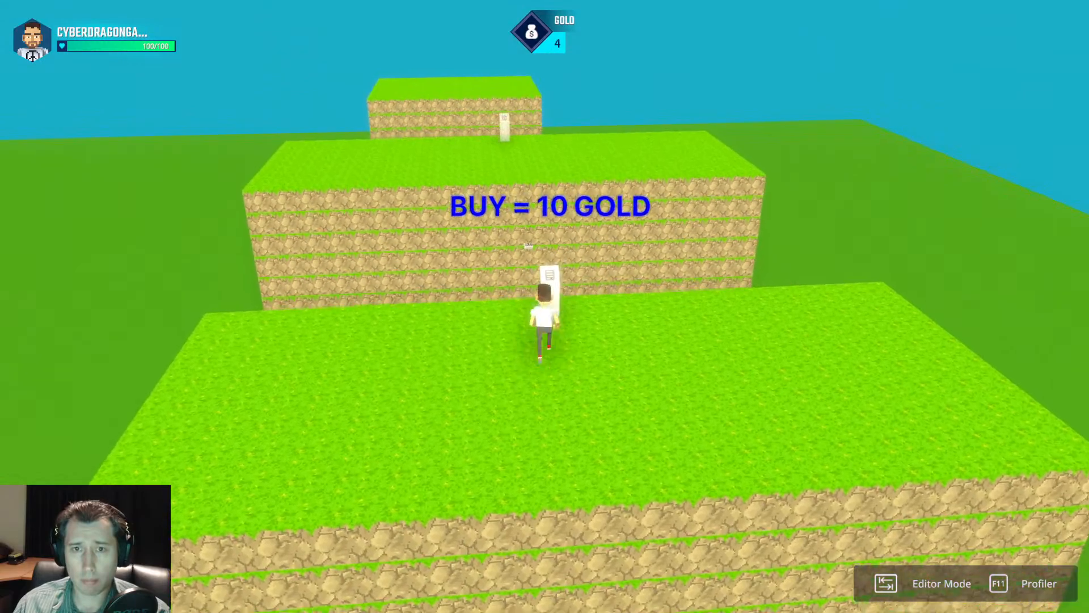
key("s")
key("d")
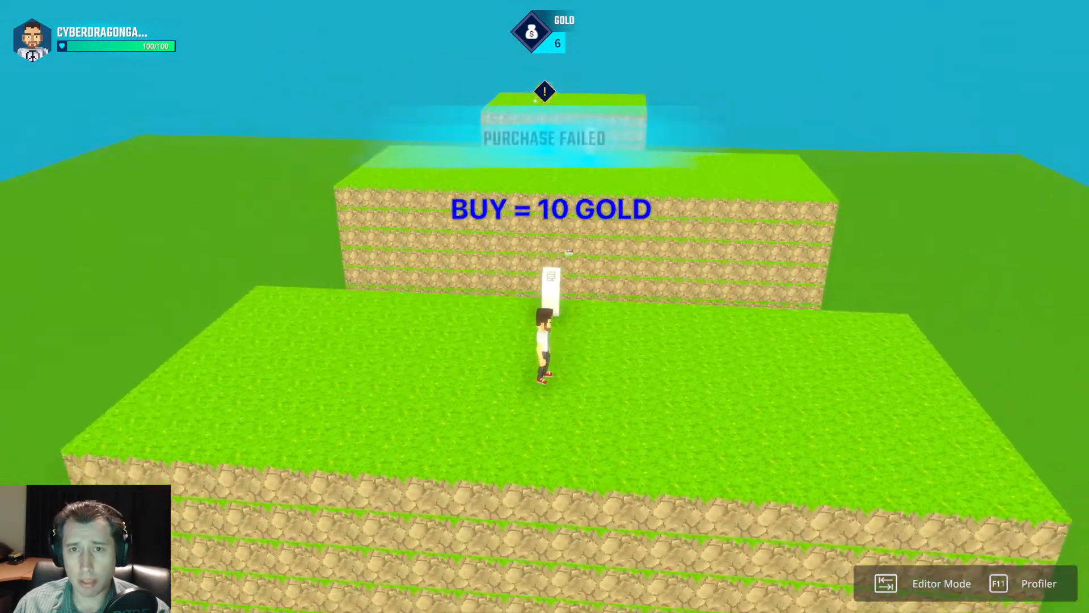
key("w")
key("w")
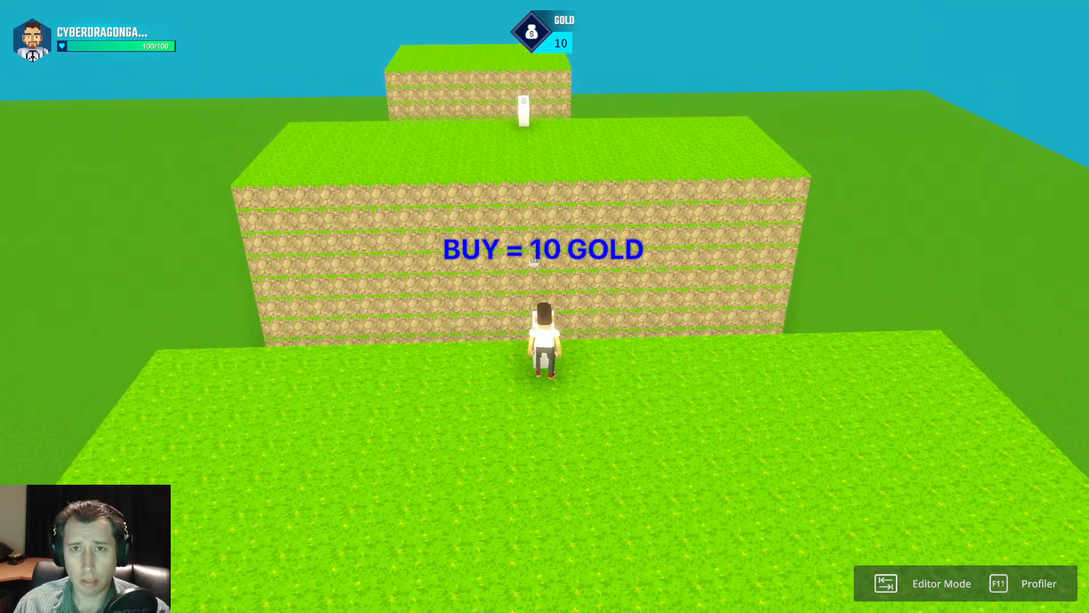
key("a")
key("d")
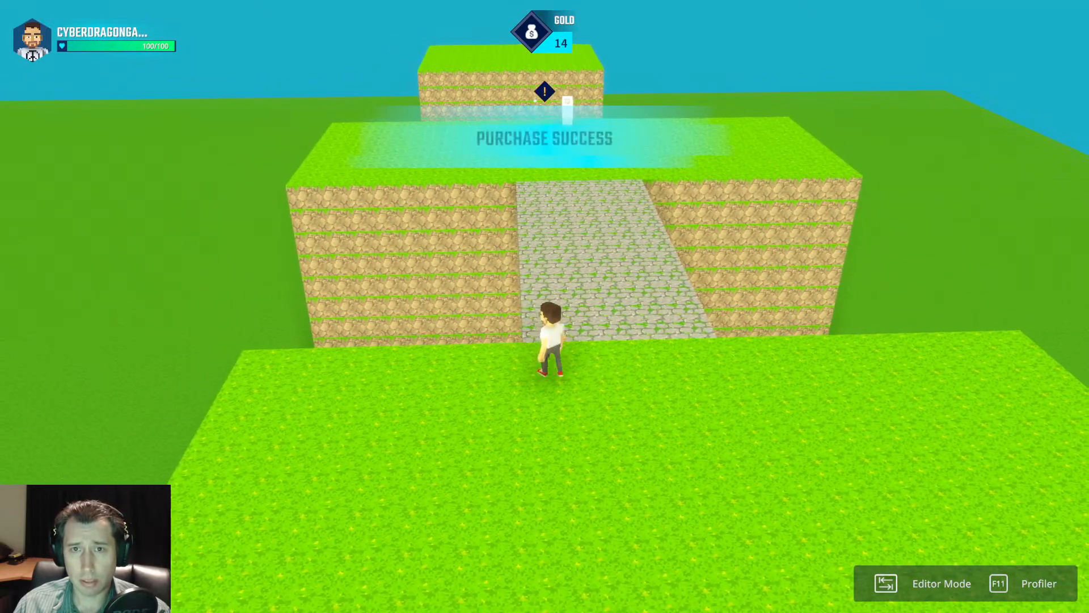
Cross the first bridge and trigger the BUY = 25 GOLD panel until the second bridge is purchased.
key("w")
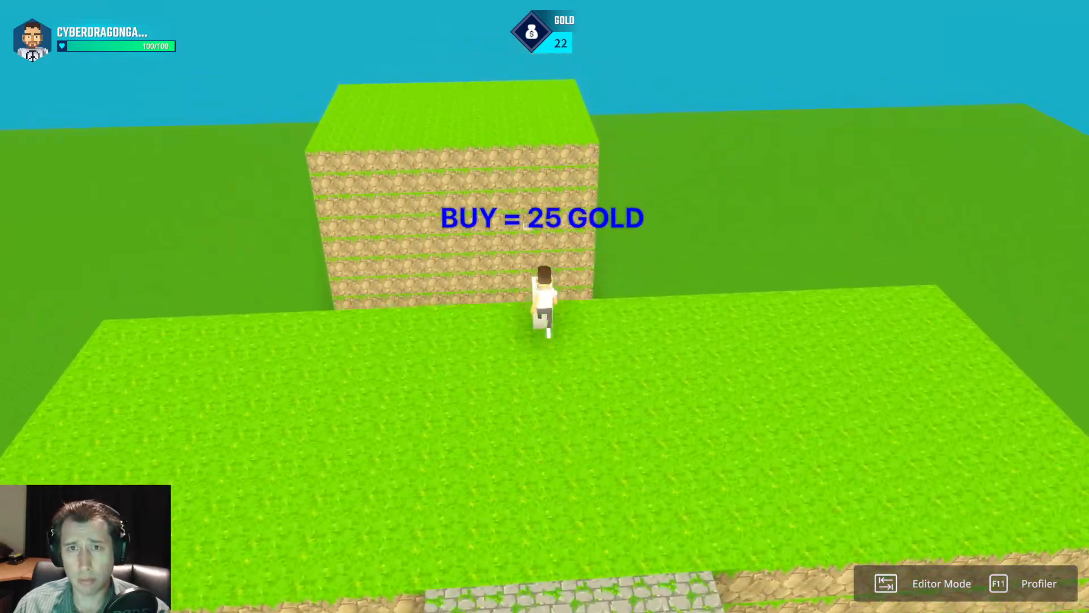
key("w")
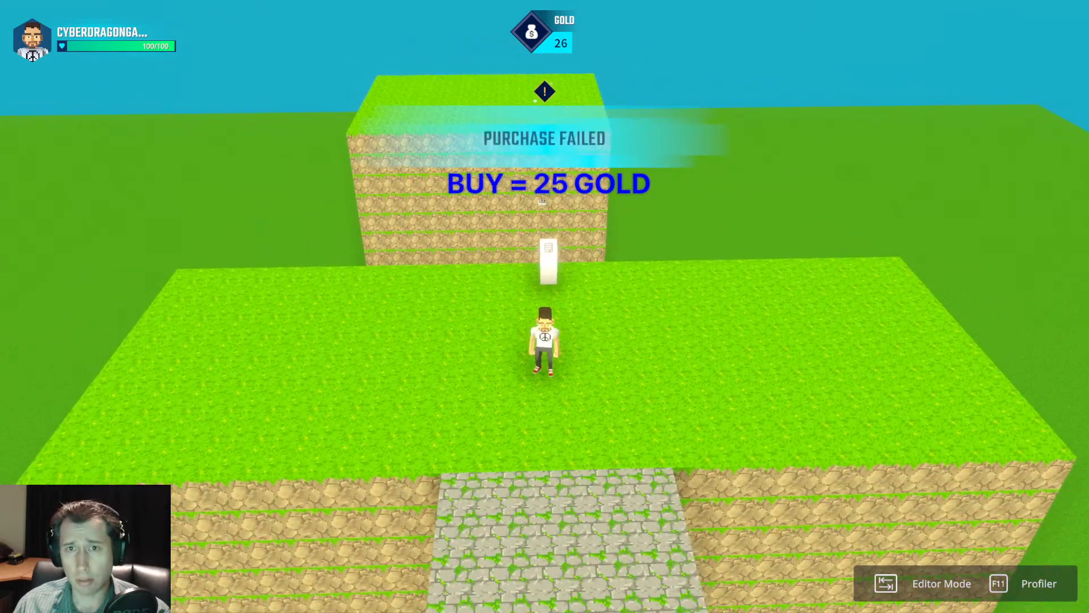
key("w")
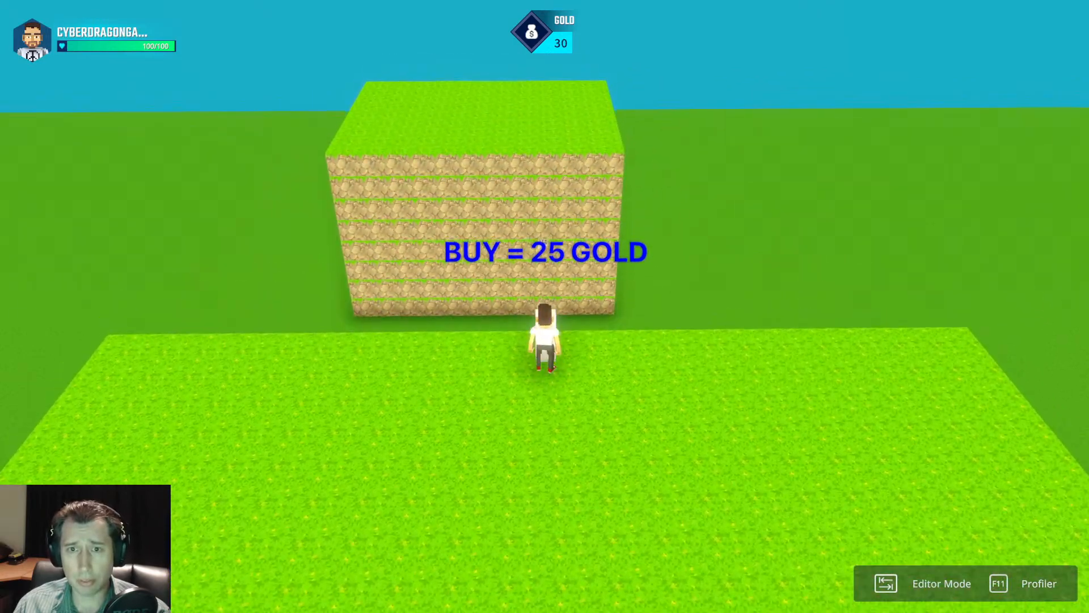
key("w")
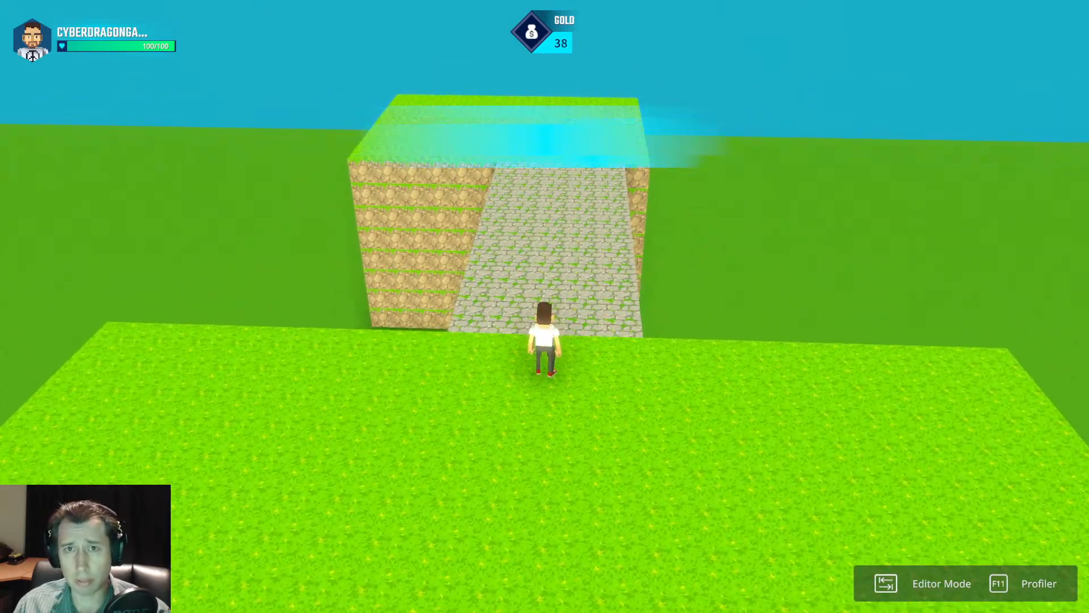
Walk over the second bridge to the third platform and back across both bridges to test the route.
key("w")
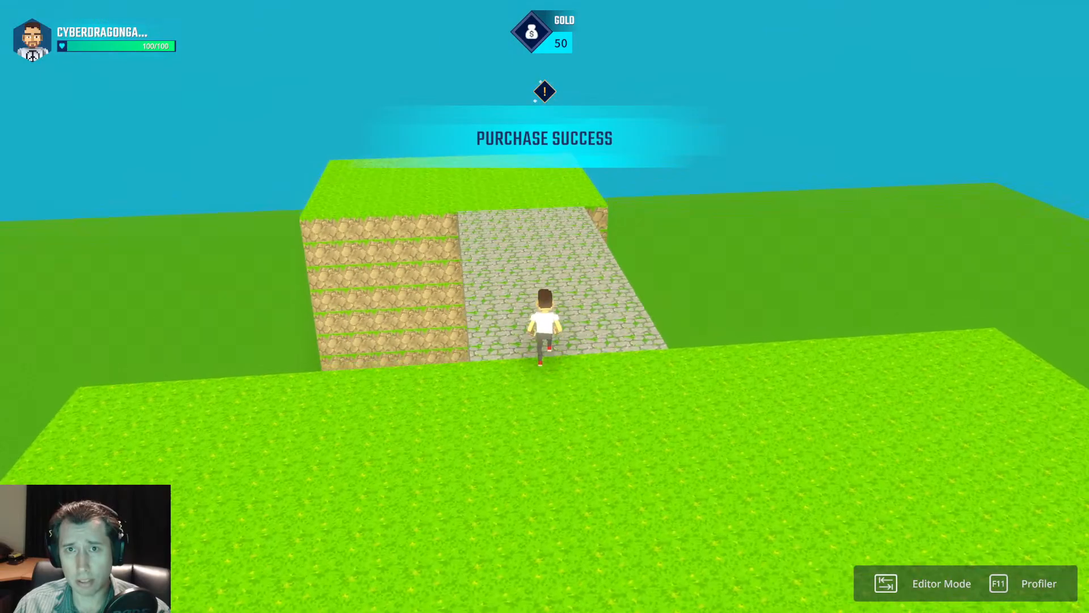
key("w")
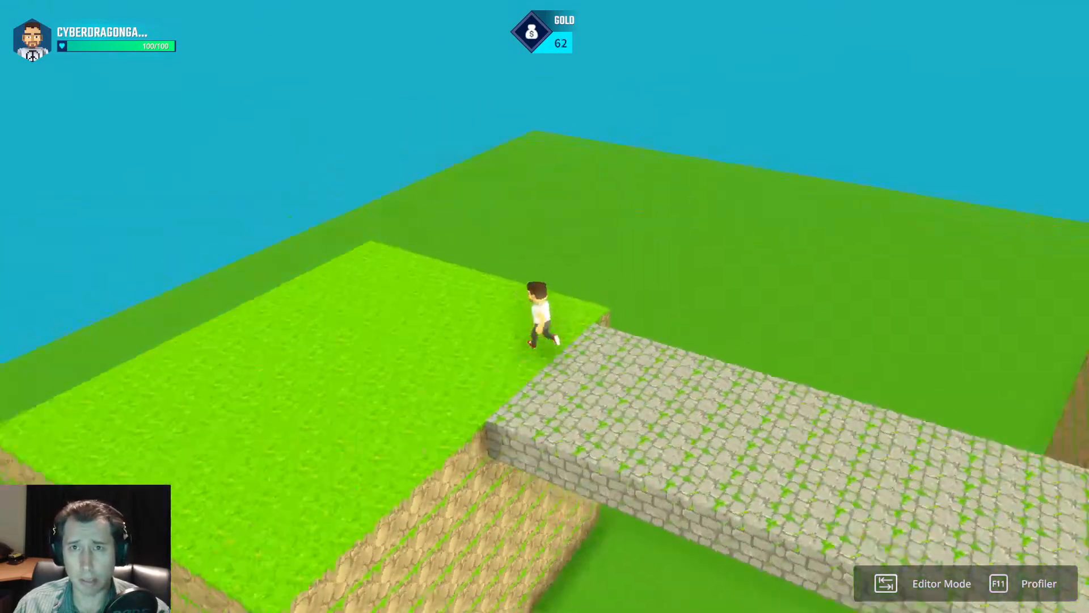
key("w")
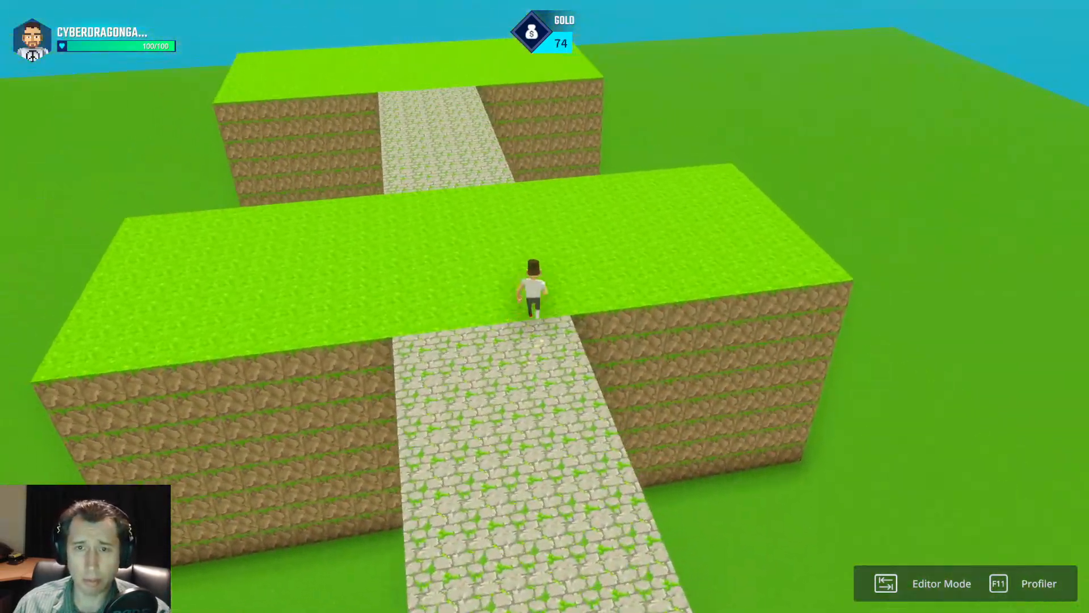
key("w")
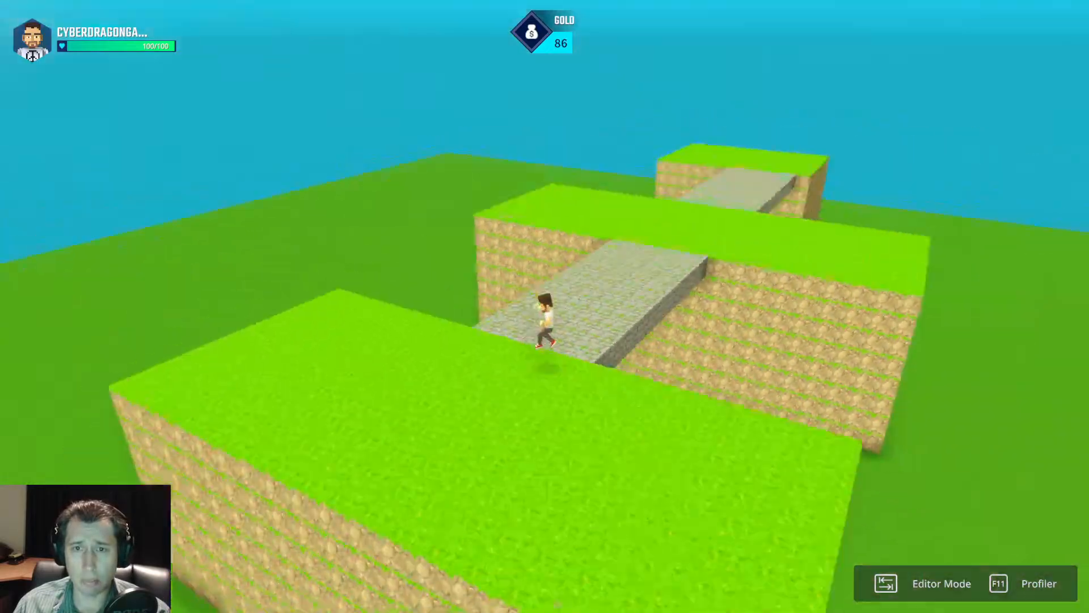
key("w")
End the playtest and inspect the 10-gold purchase panel's Message Broadcaster, Indicator and Trigger Volume settings.
key("Tab")
key("a")
right_click_drag(553, 318, 456, 405)
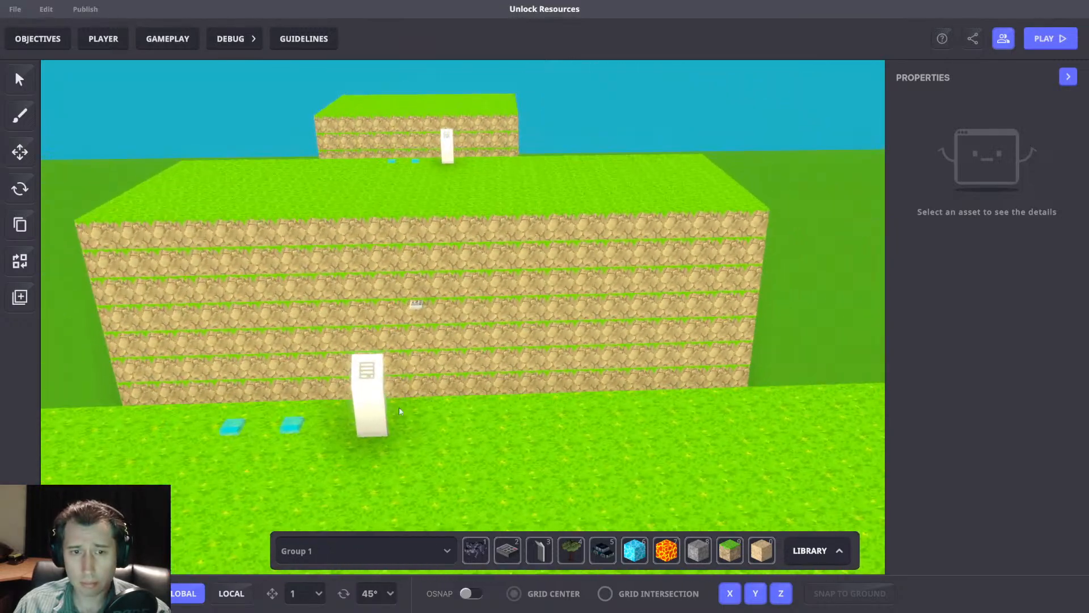
left_click(380, 404)
scroll(945, 390, "down", 5)
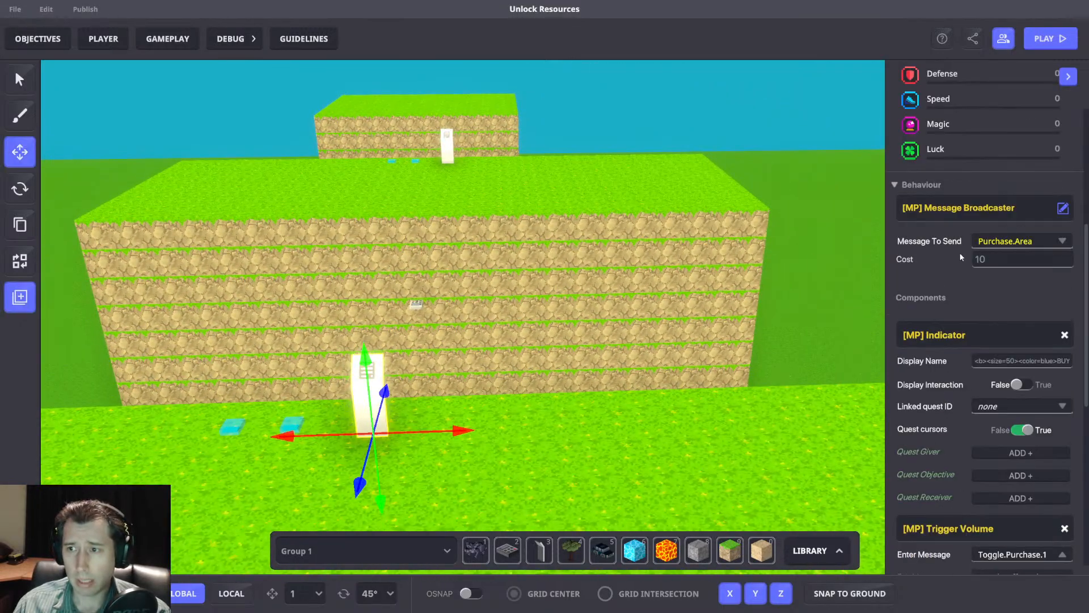
scroll(983, 274, "down", 3)
left_click(1002, 565)
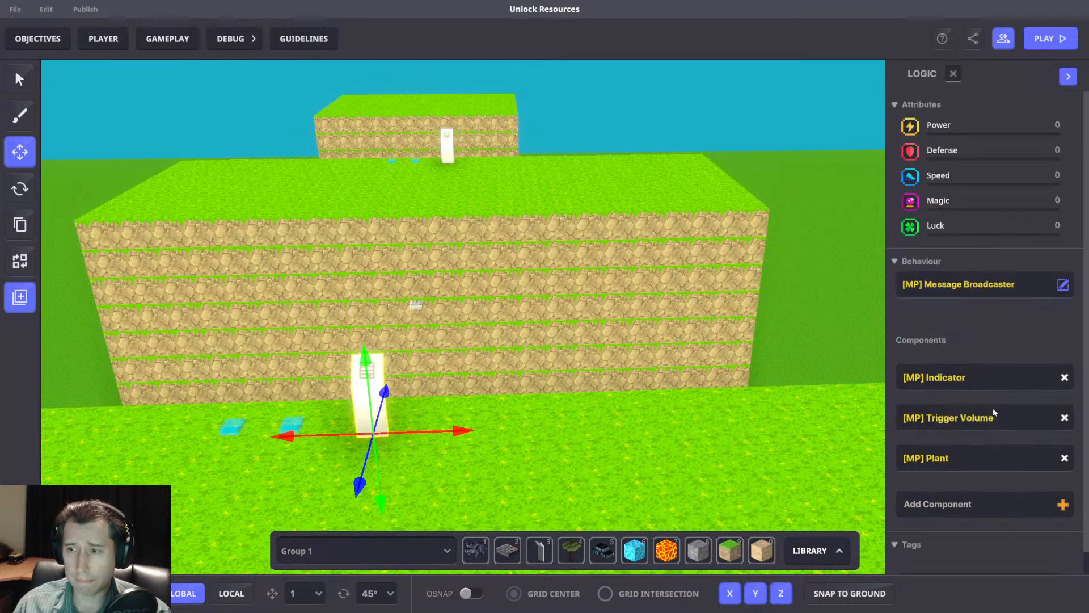
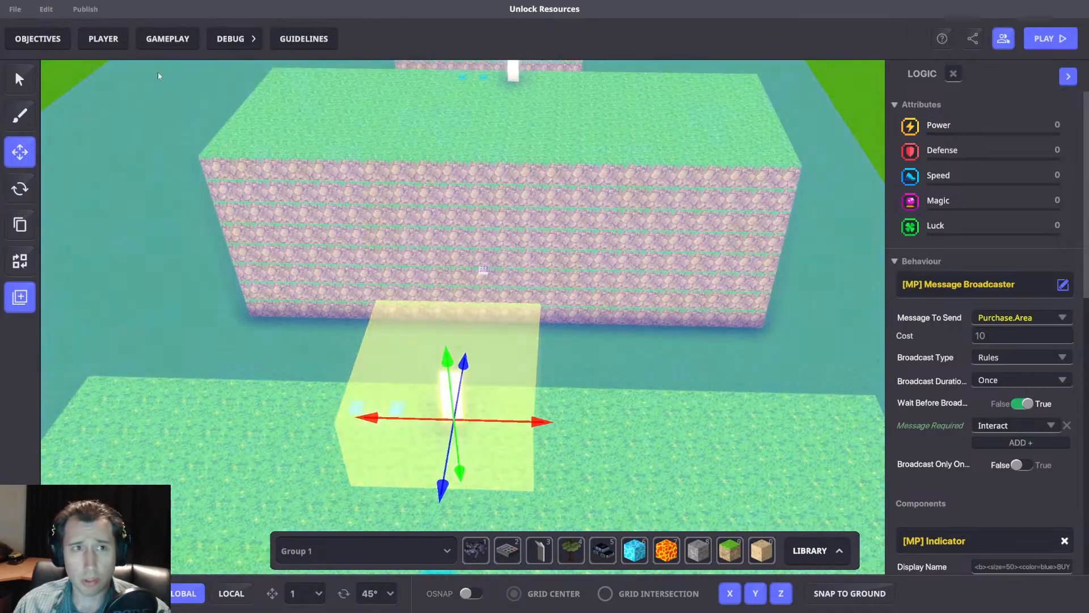
Inspect the first bridge's block spawner settings, including its required message and Toggle component.
left_click(172, 79)
key("w")
left_click(466, 282)
scroll(1002, 451, "down", 3)
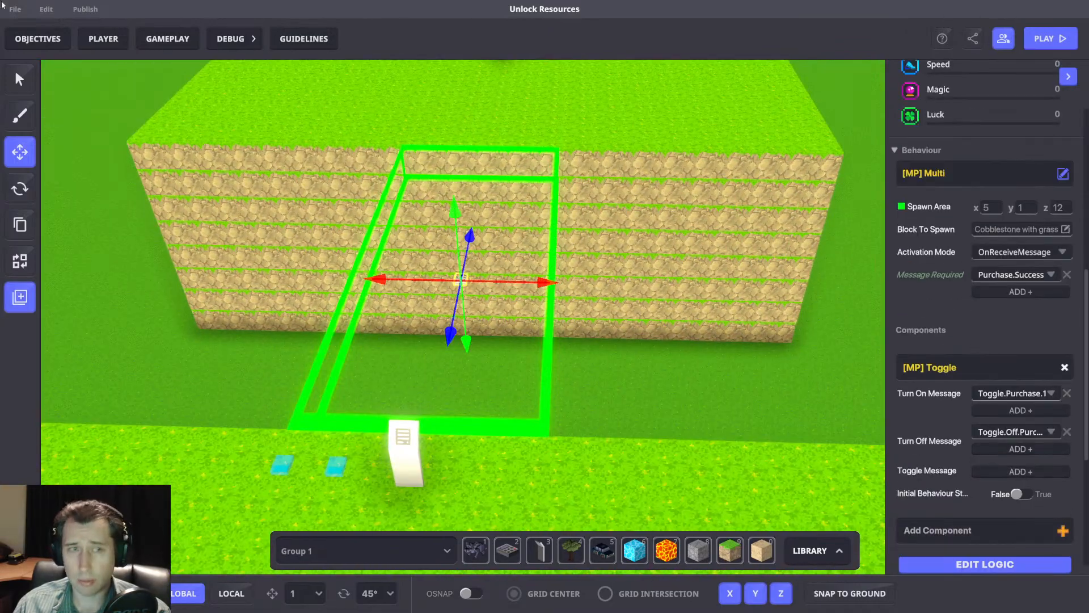
Move the Compare numbers ruleset up on the rules board and place the Send Message ruleset directly beneath it.
left_click(168, 38)
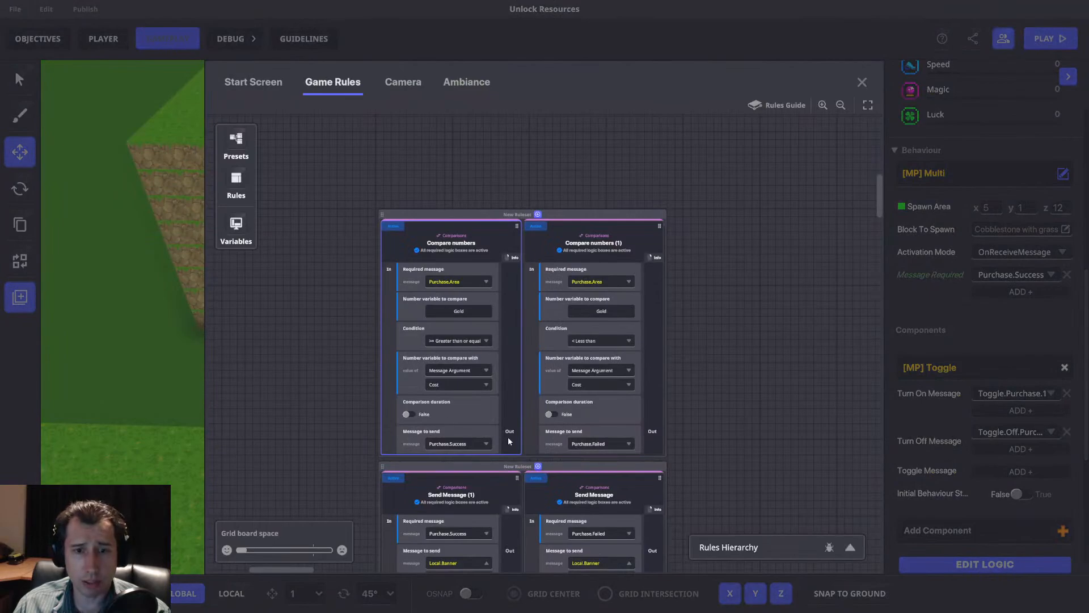
left_click_drag(600, 216, 594, 134)
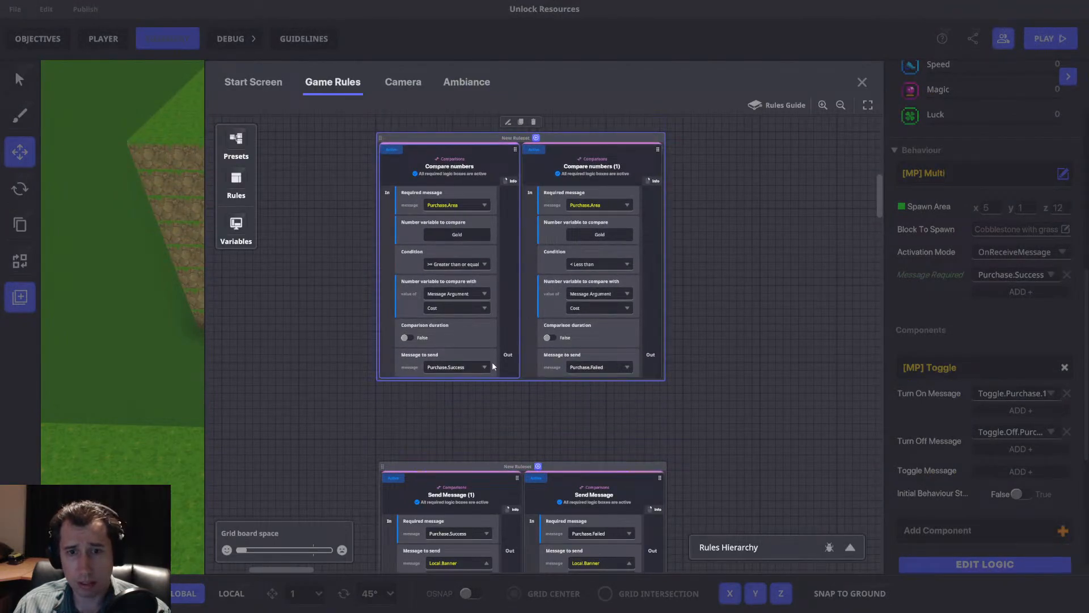
left_click_drag(573, 466, 572, 387)
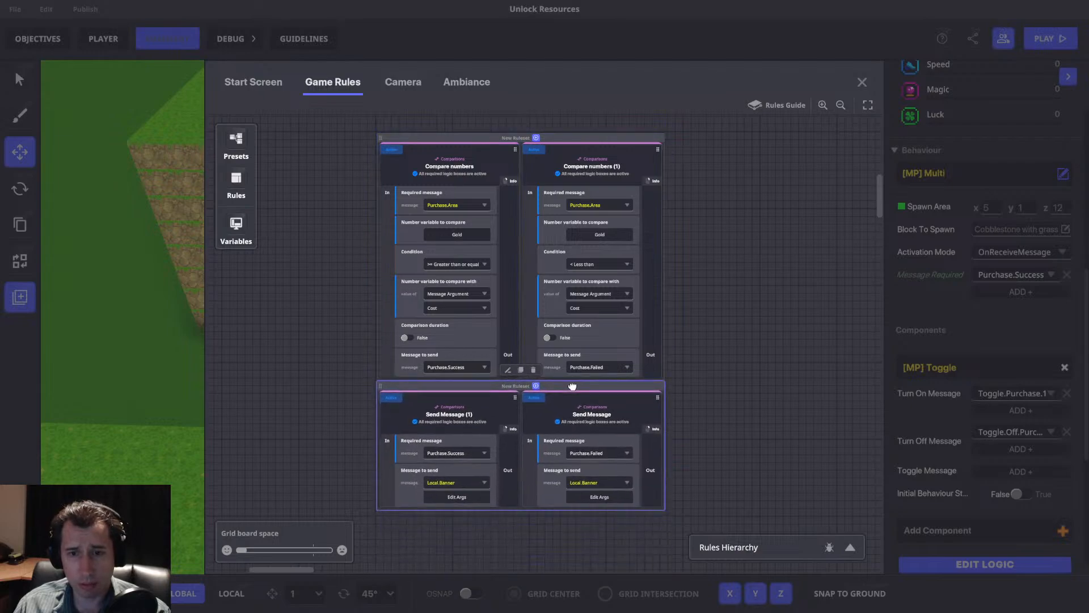
left_click(862, 82)
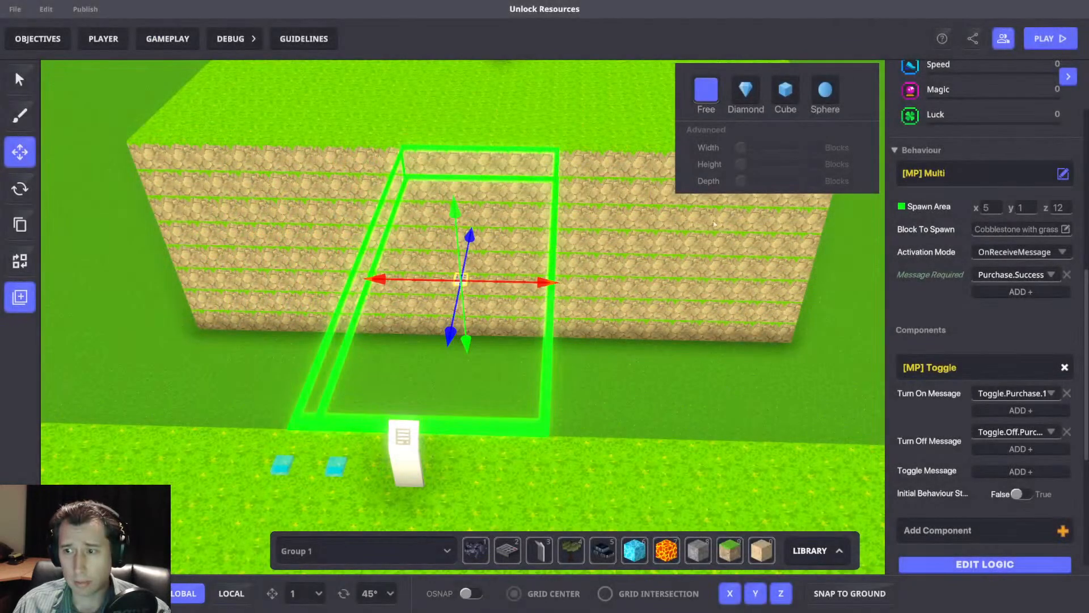
Duplicate the AddPassive message broadcaster beside the 10-gold panel, placing the copy at the outer end of its row.
middle_click_drag(571, 317, 616, 241)
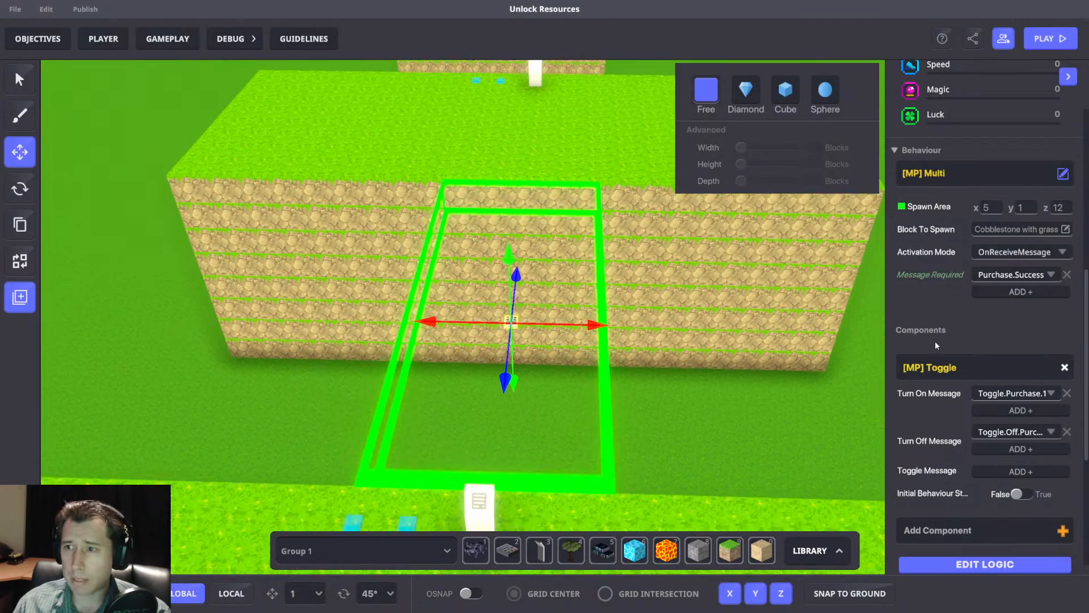
middle_click_drag(641, 432, 688, 355)
right_click_drag(688, 355, 717, 368)
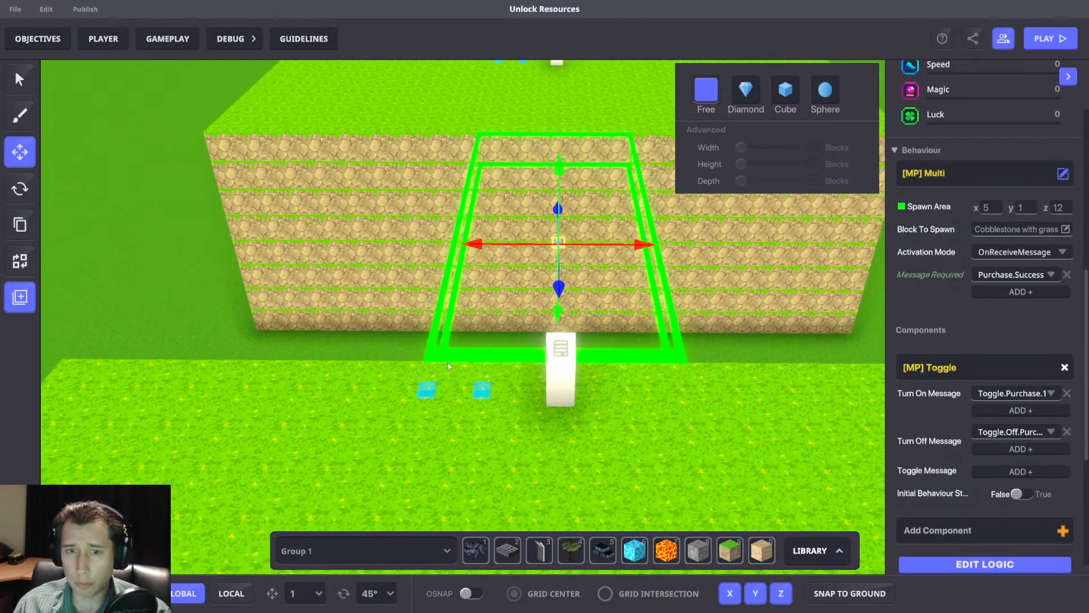
left_click(426, 391)
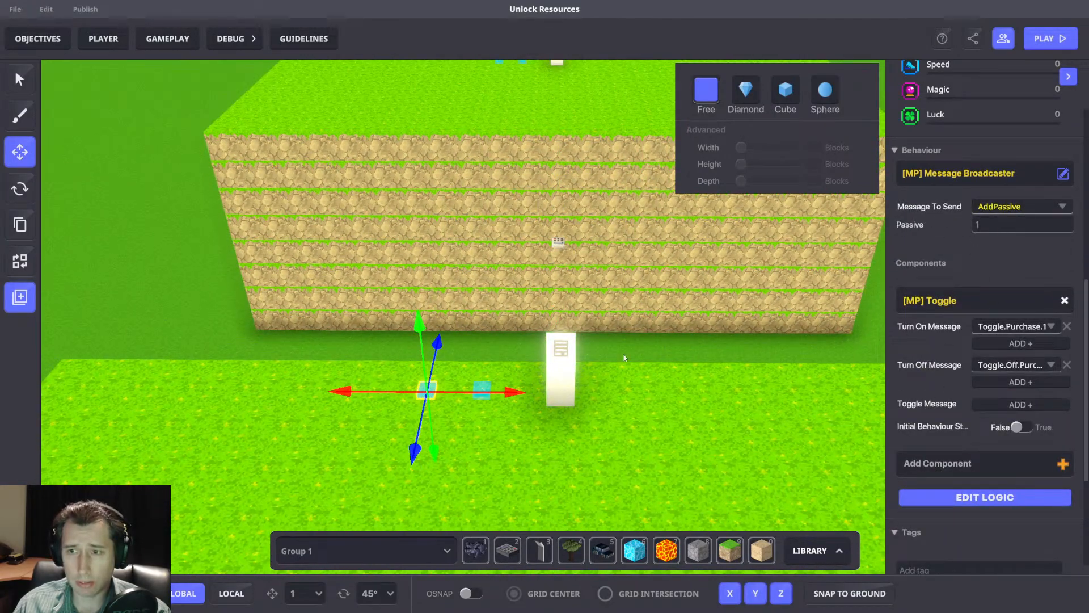
right_click_drag(799, 356, 488, 368)
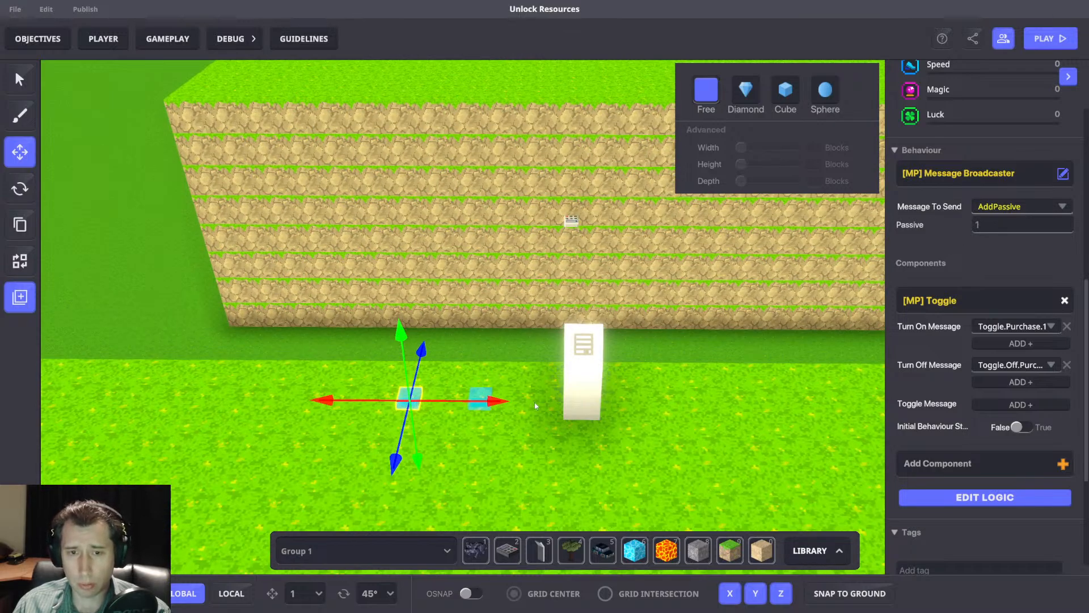
key("ctrl+d")
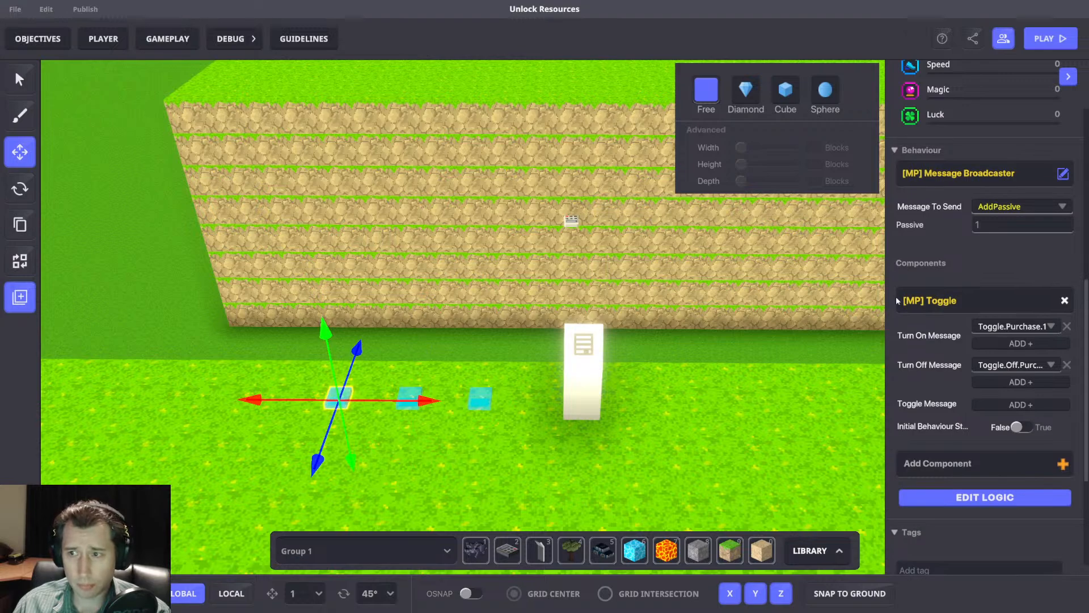
Make the duplicated broadcaster send a new message SpendGold with an integer argument Spend, and set Spend to 10.
left_click(971, 498)
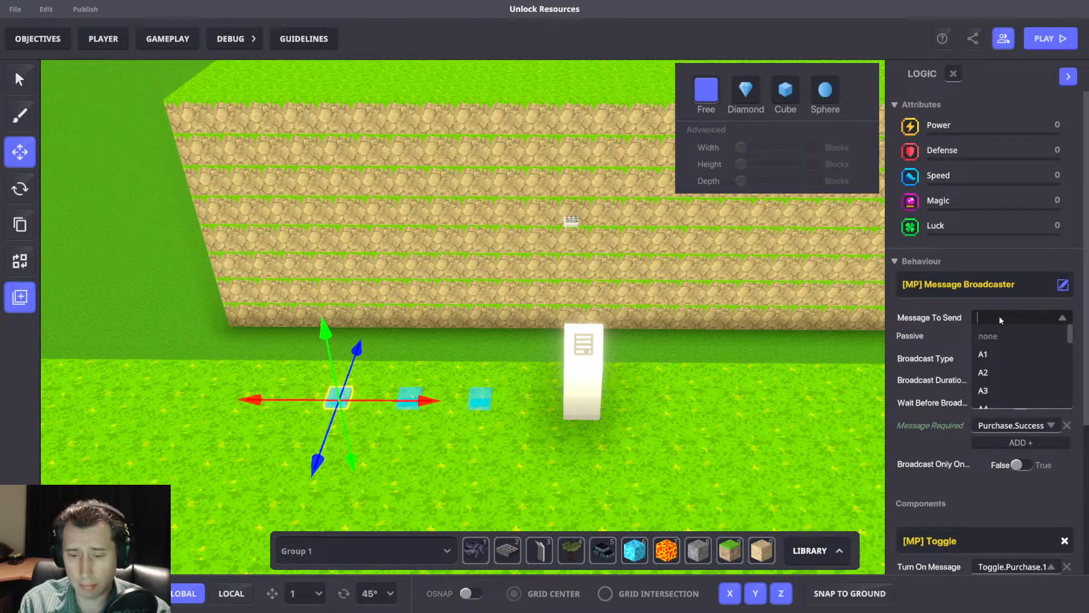
type("SpendGold")
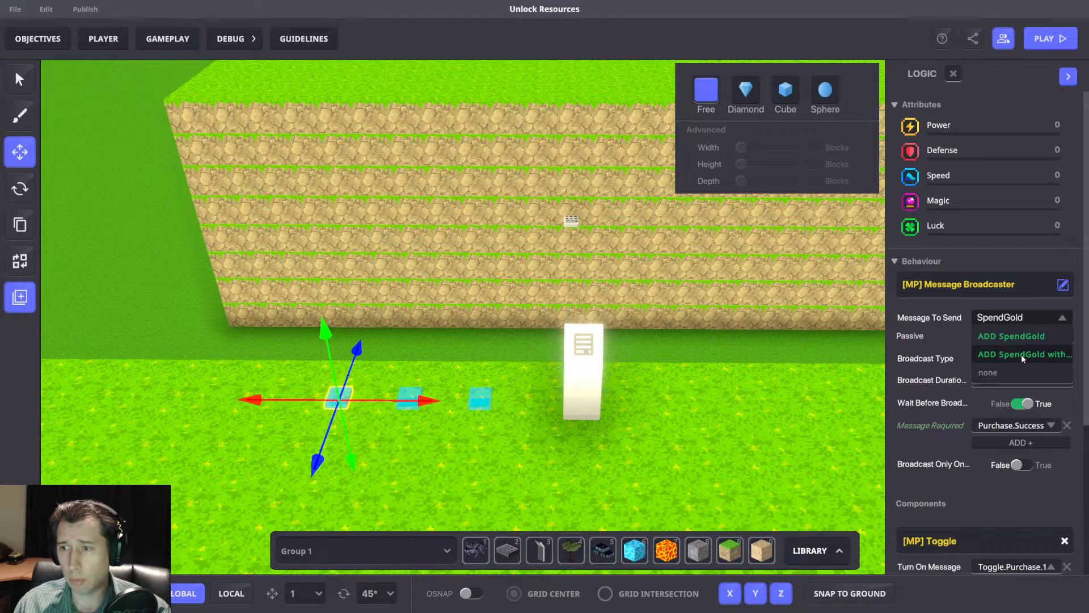
left_click(1024, 355)
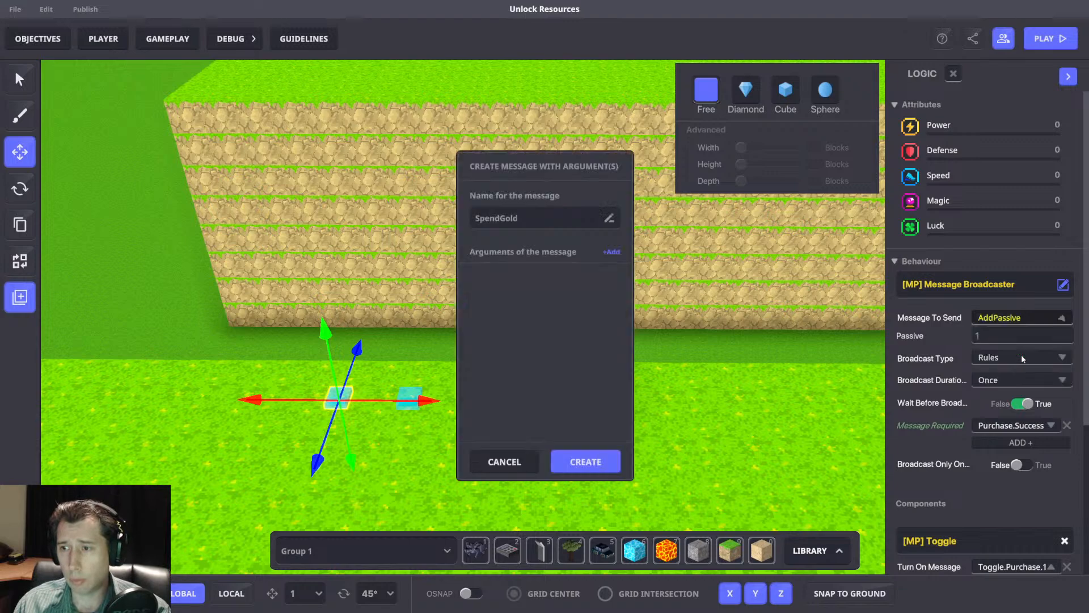
left_click(612, 253)
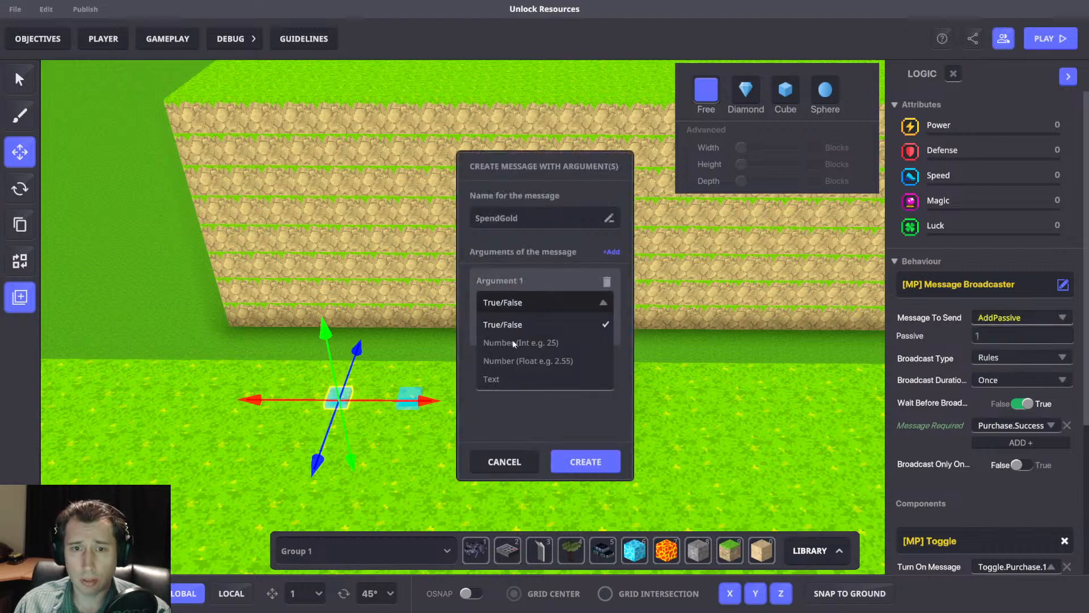
type("Spend")
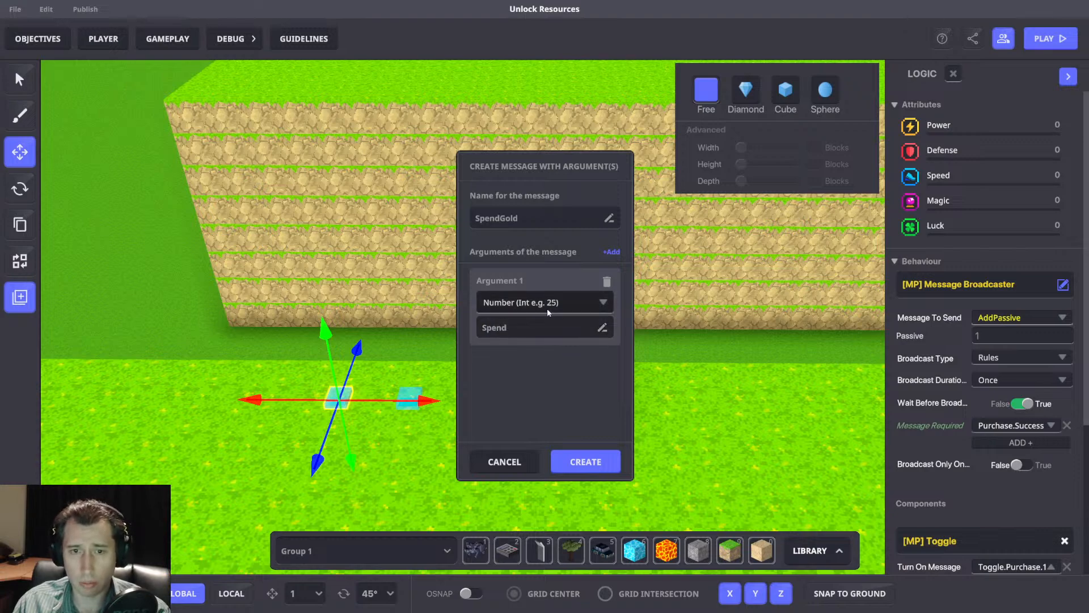
left_click(586, 462)
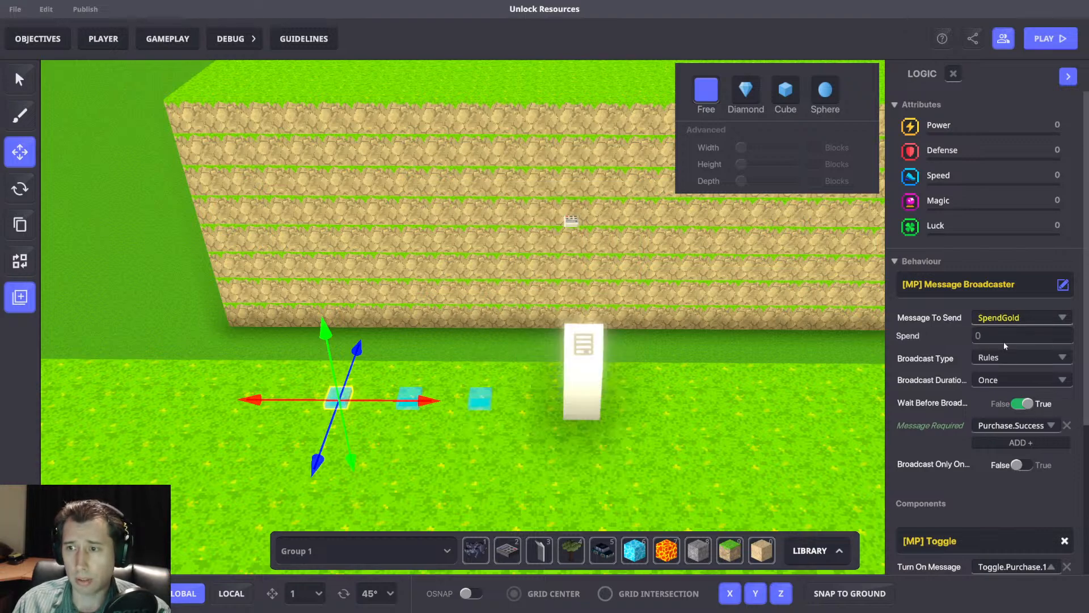
type("10")
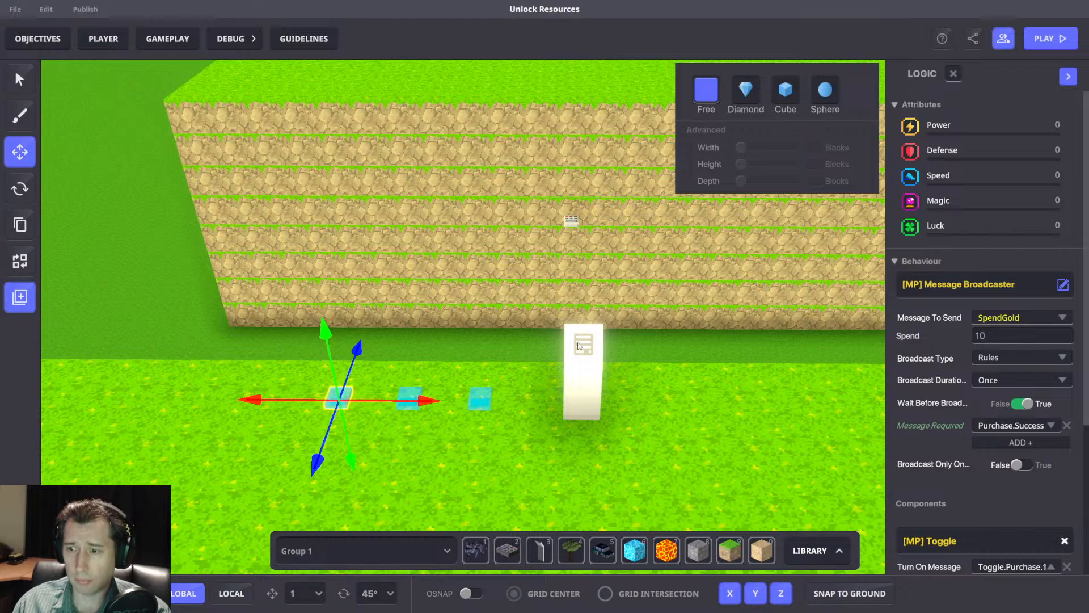
Place a copy of the SpendGold broadcaster next to the second platform's broadcasters and set its Spend value to 25.
scroll(571, 336, "down", 3)
middle_click_drag(569, 366, 561, 386)
left_click(390, 512)
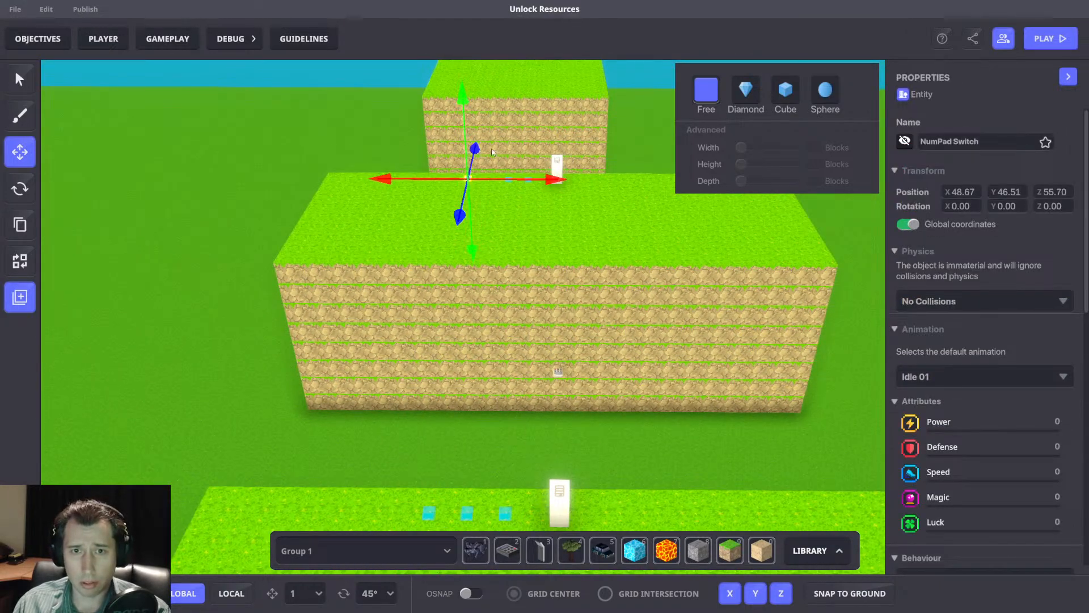
scroll(516, 156, "up", 5)
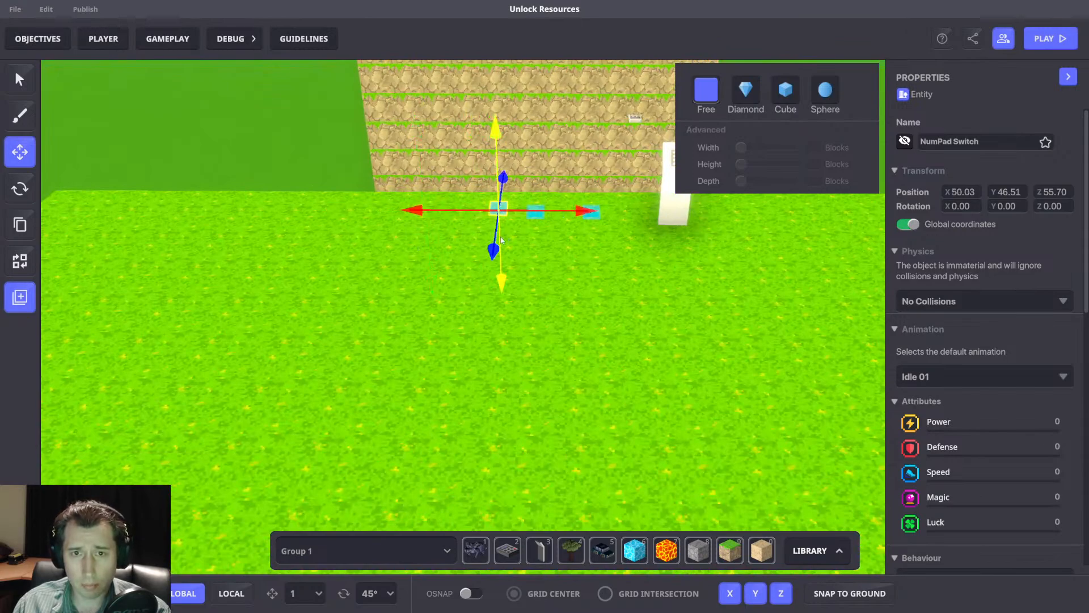
scroll(972, 419, "down", 5)
type("25")
scroll(681, 268, "down", 5)
scroll(607, 282, "down", 1)
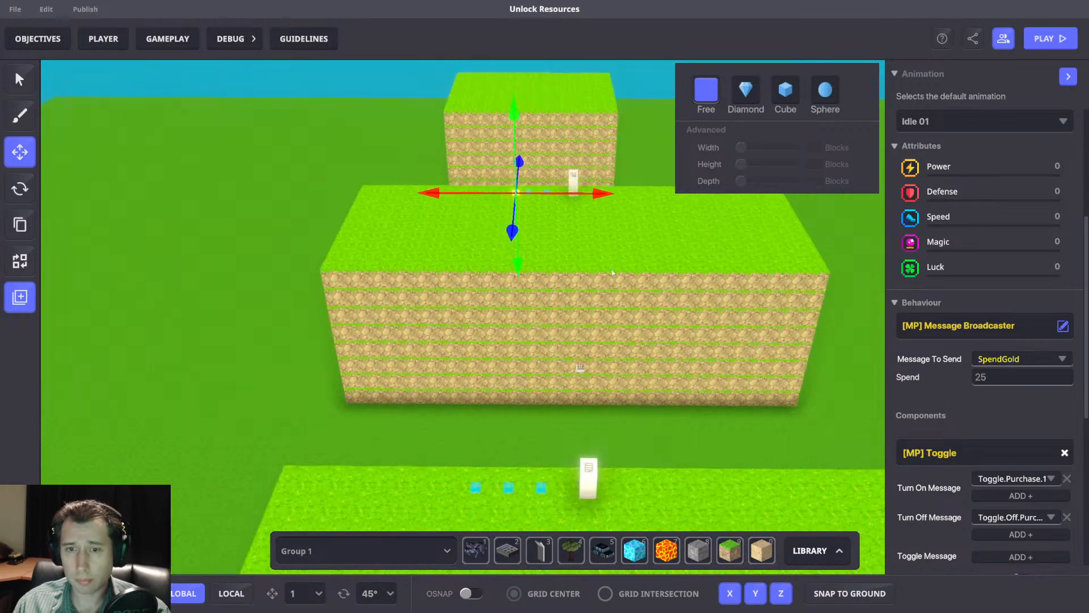
Add a Math rule to the game rules board and place it beside the Compare numbers ruleset.
left_click(166, 48)
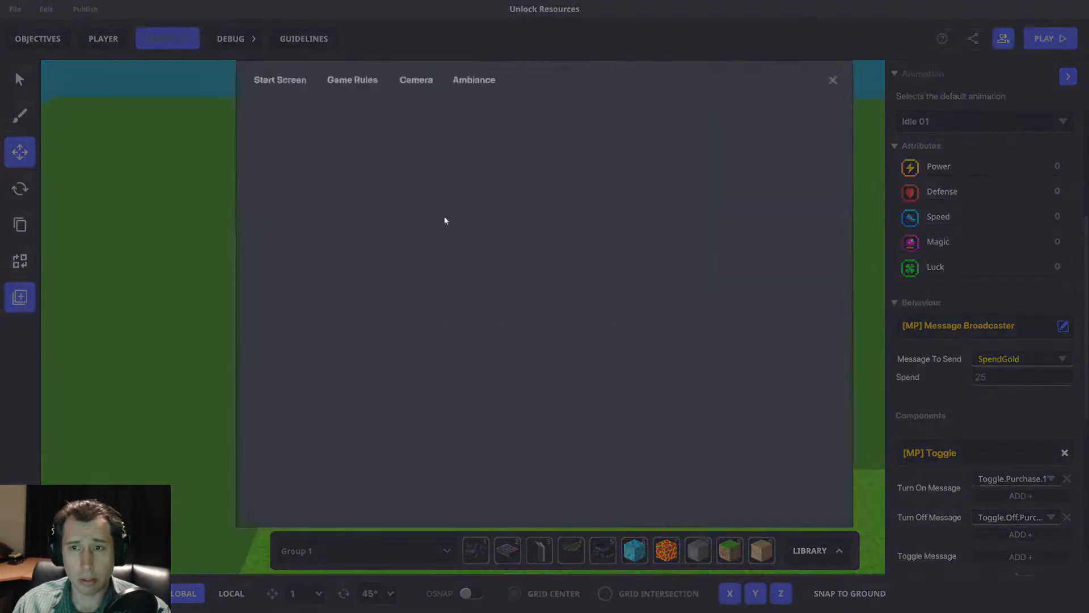
left_click(237, 180)
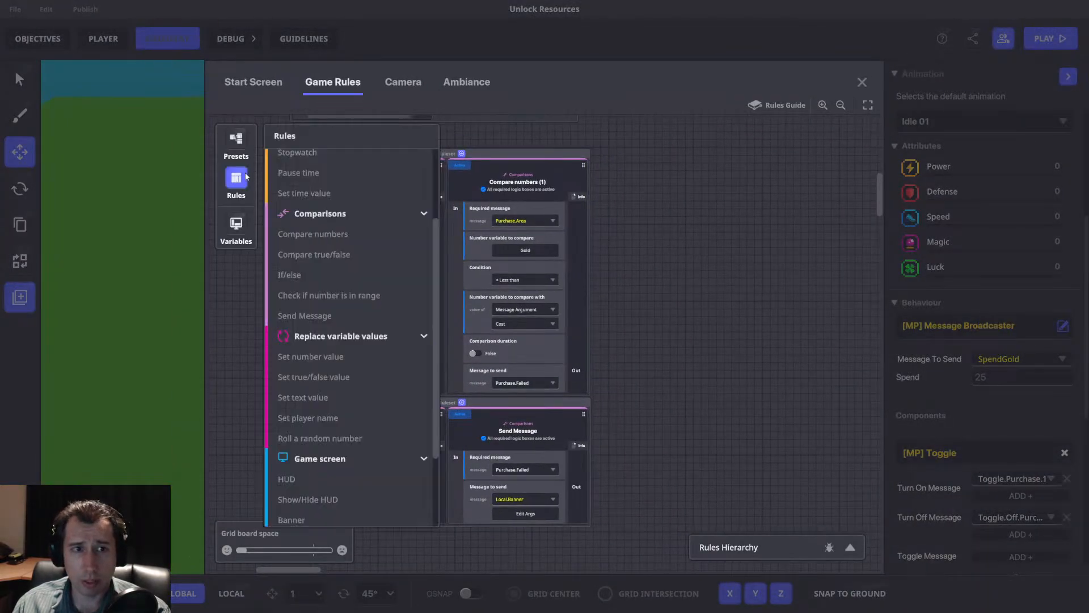
scroll(353, 243, "up", 2)
left_click(372, 181)
left_click_drag(498, 222, 564, 136)
middle_click_drag(565, 142, 559, 271)
left_click_drag(554, 269, 535, 194)
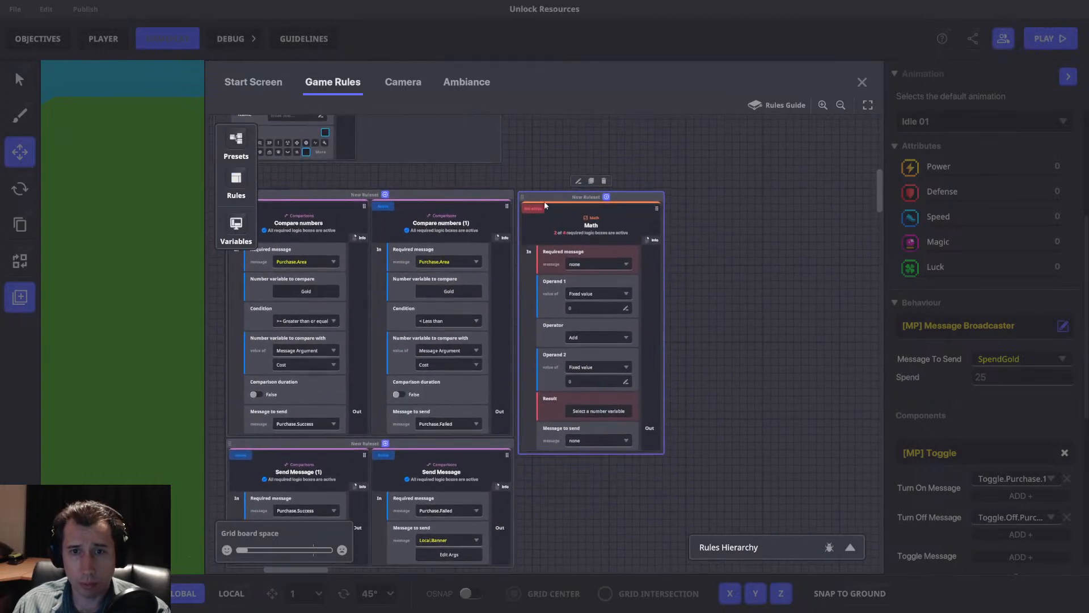
Configure the Math rule to require SpendGold, subtract the message argument Spend from the Gold variable, and store the result in Gold.
left_click(591, 263)
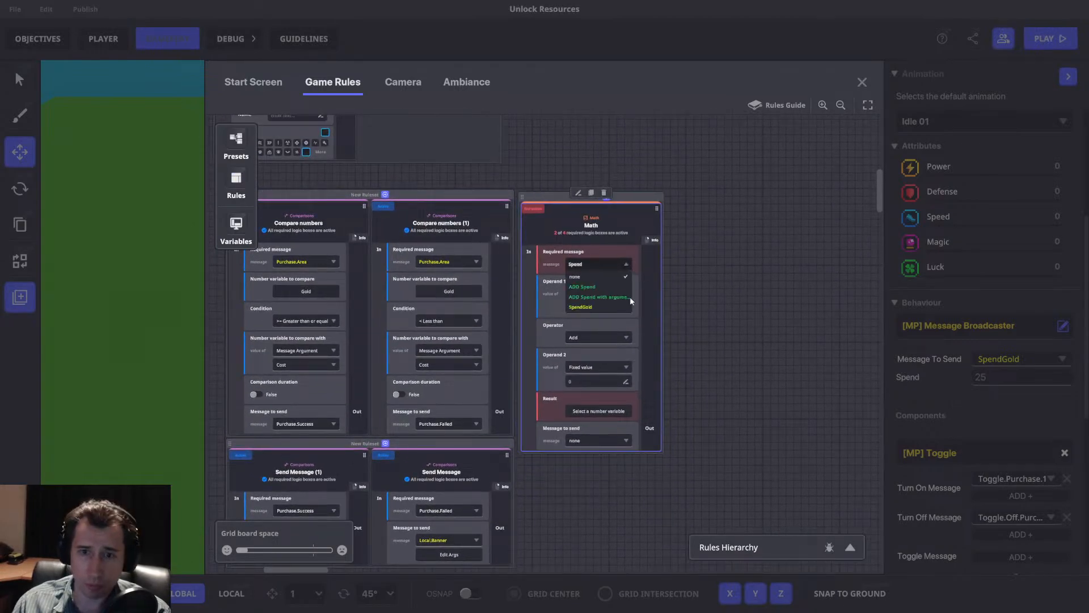
left_click(591, 307)
left_click(602, 293)
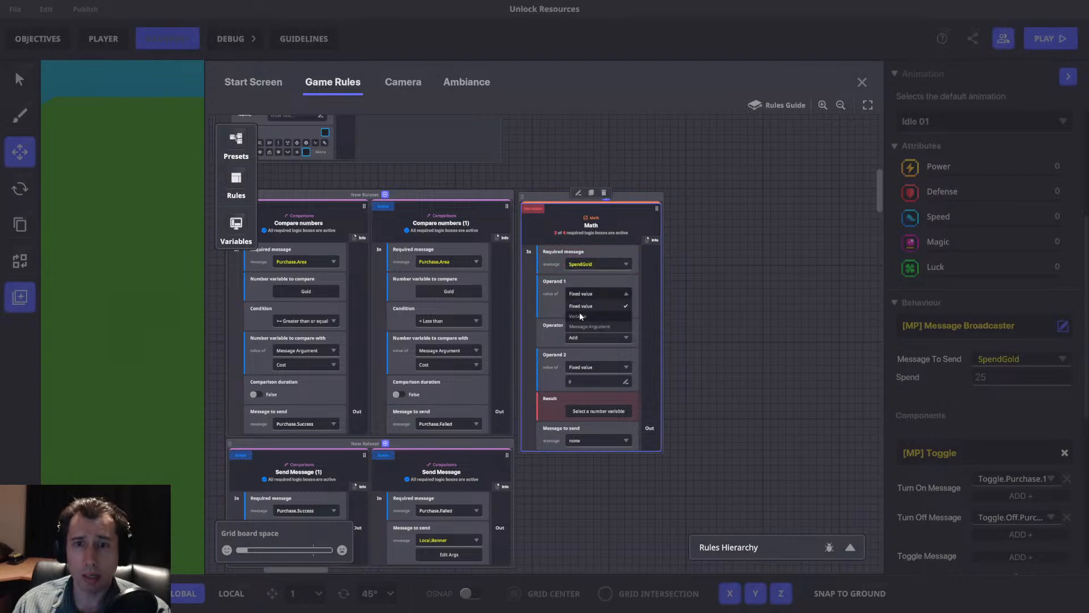
left_click(588, 309)
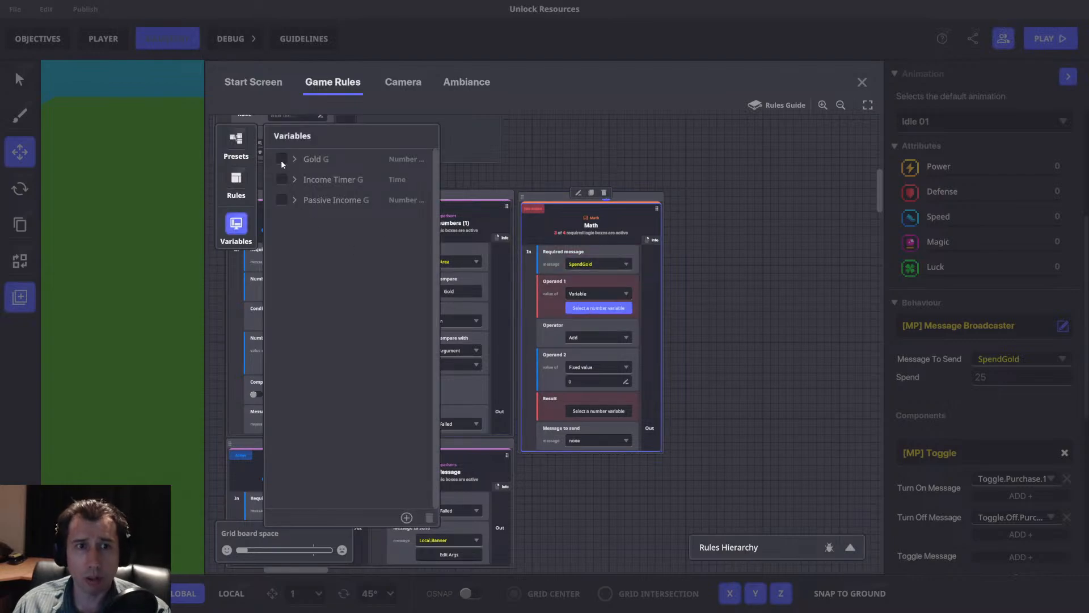
left_click(241, 232)
left_click(593, 368)
left_click(590, 393)
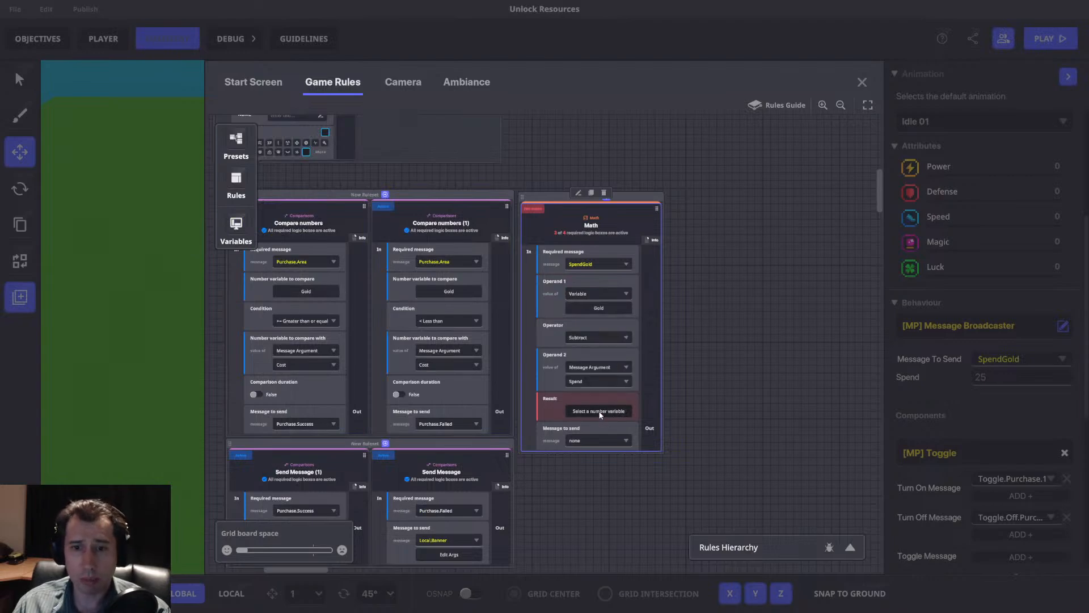
left_click(599, 412)
left_click(230, 228)
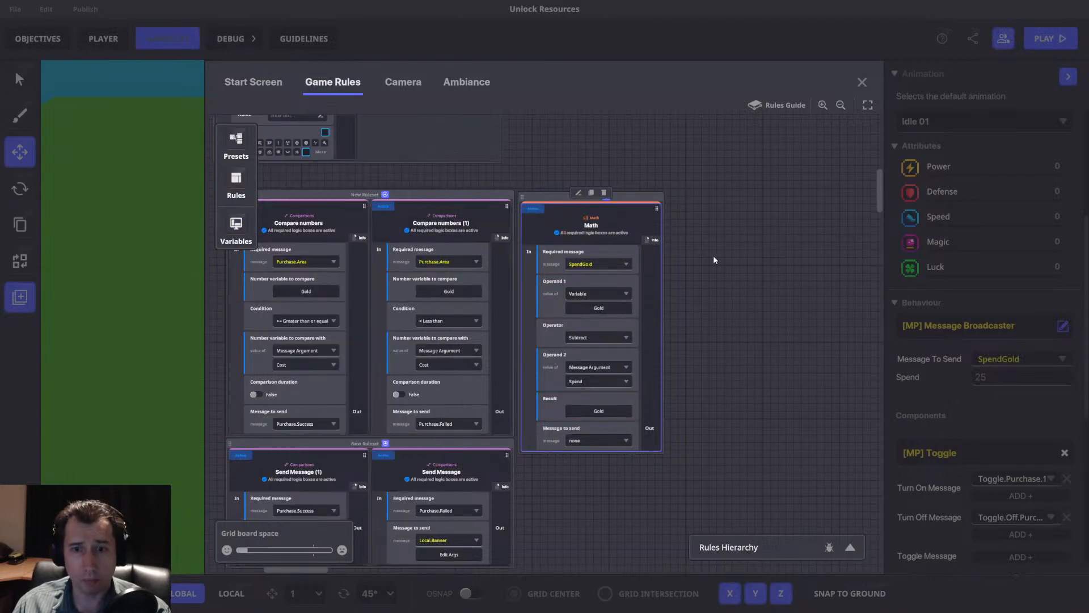
left_click_drag(646, 200, 619, 196)
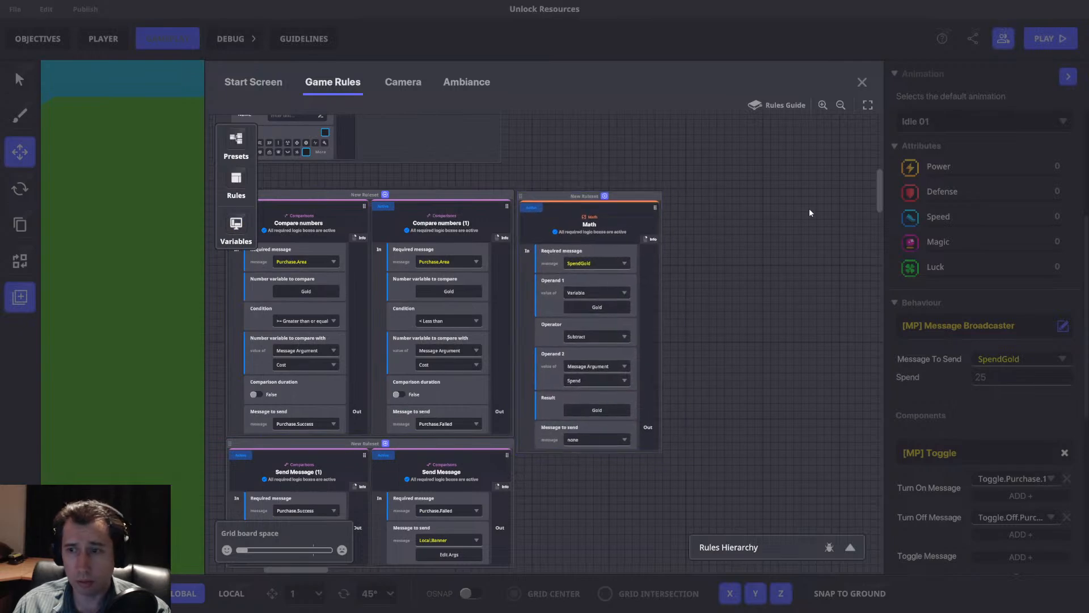
left_click(862, 84)
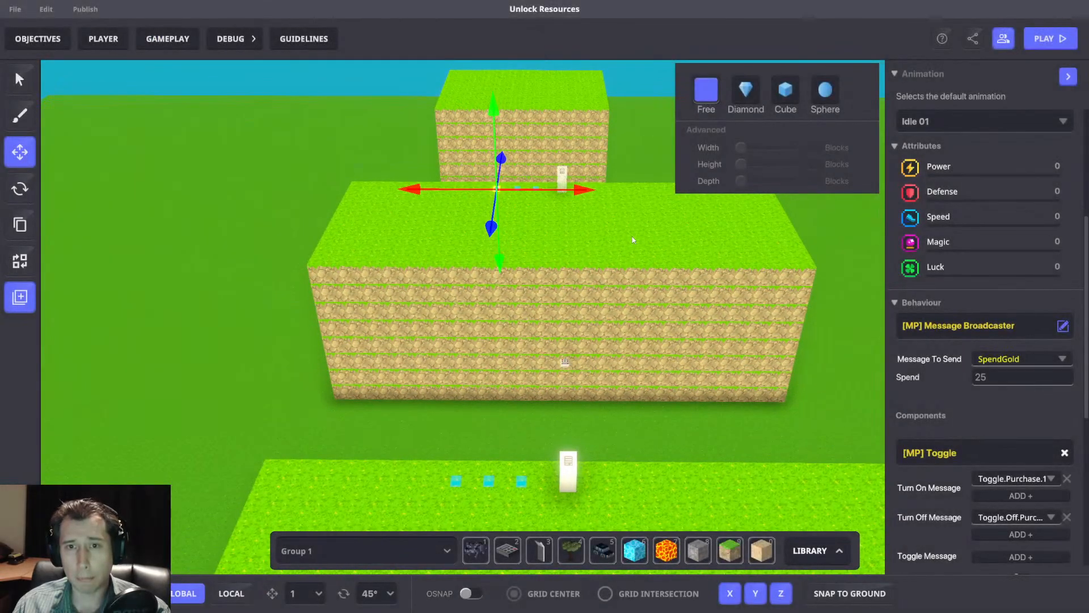
Start a playtest, wait for enough gold and buy the first bridge at the 10-gold panel to test the deduction.
key("ctrl+p")
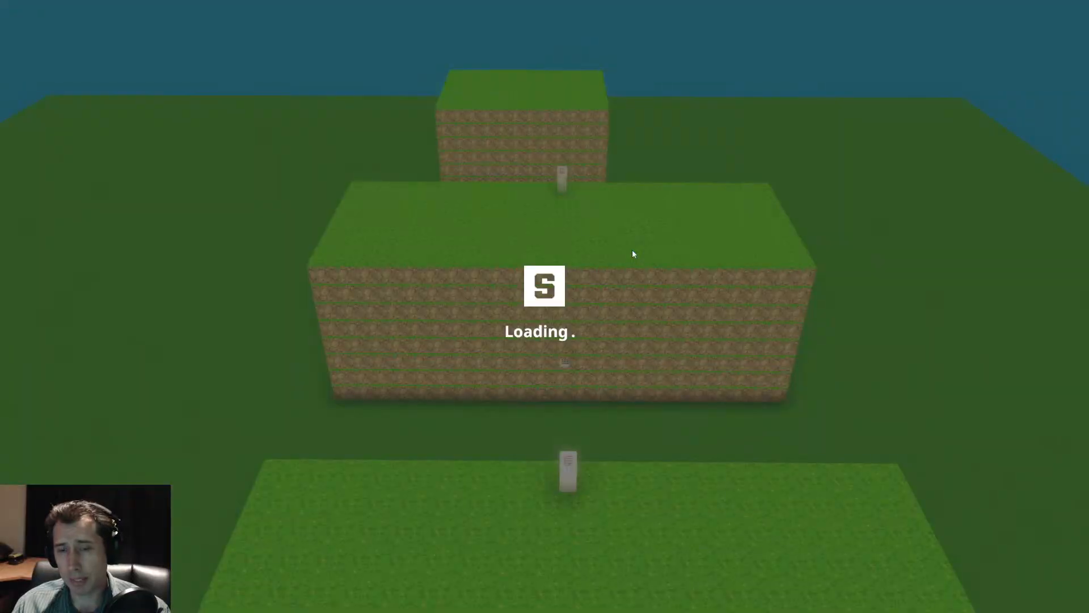
key("w")
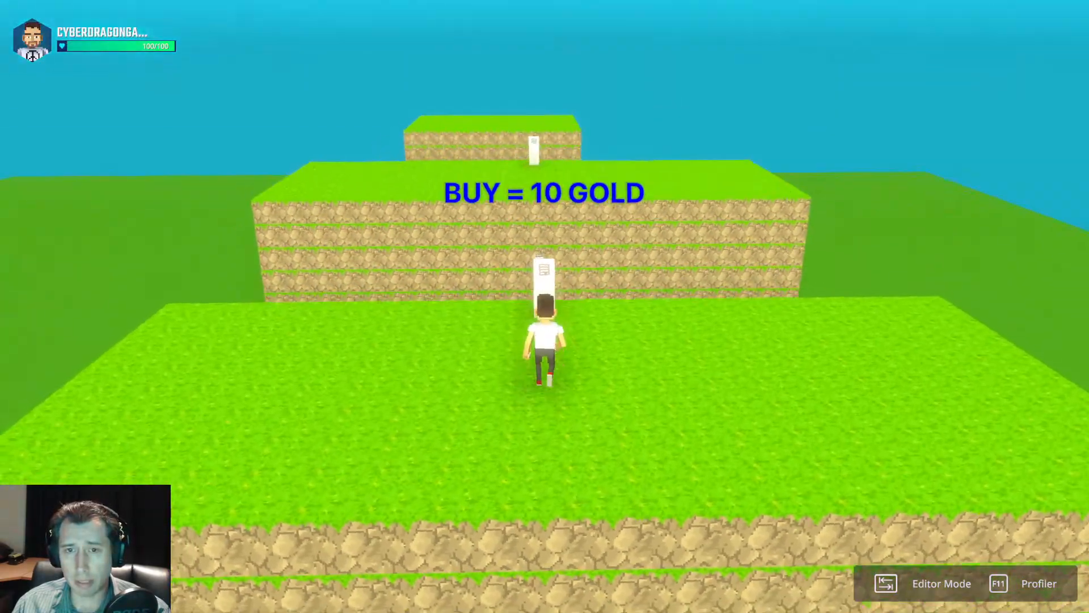
key("s")
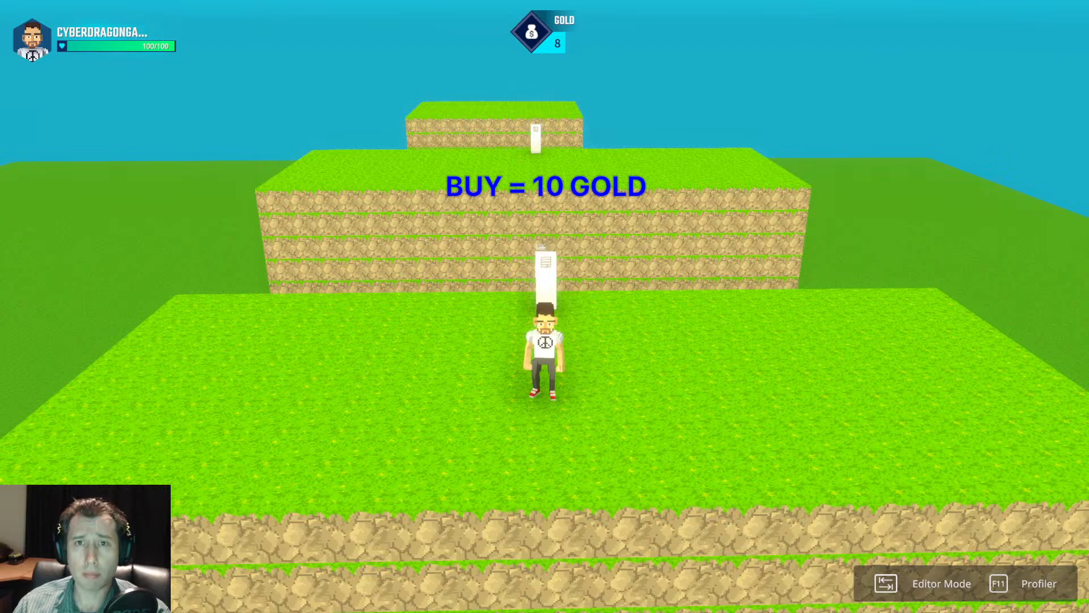
key("w")
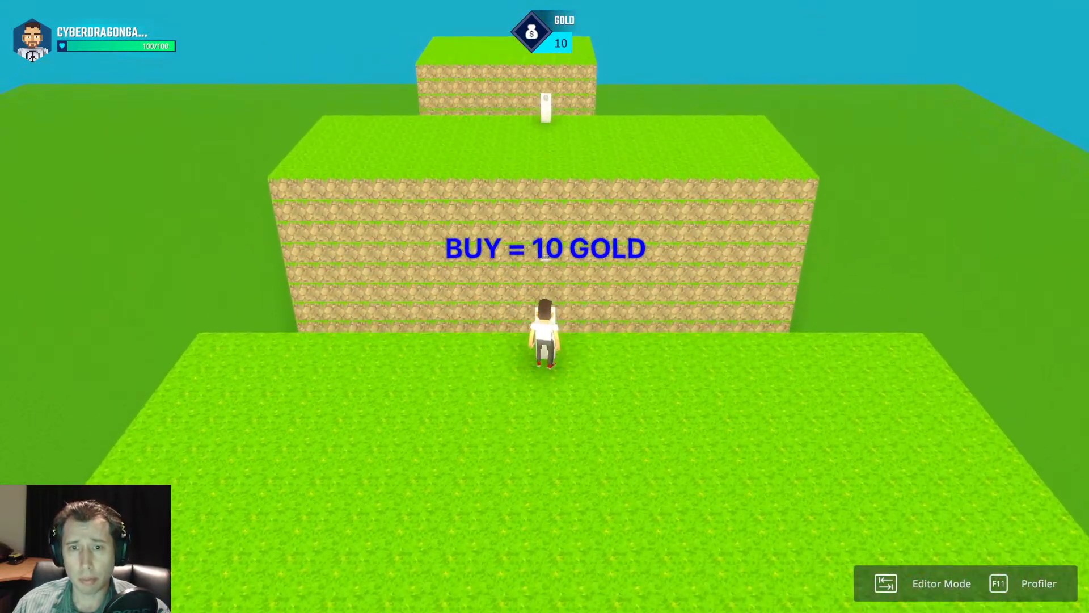
key("s")
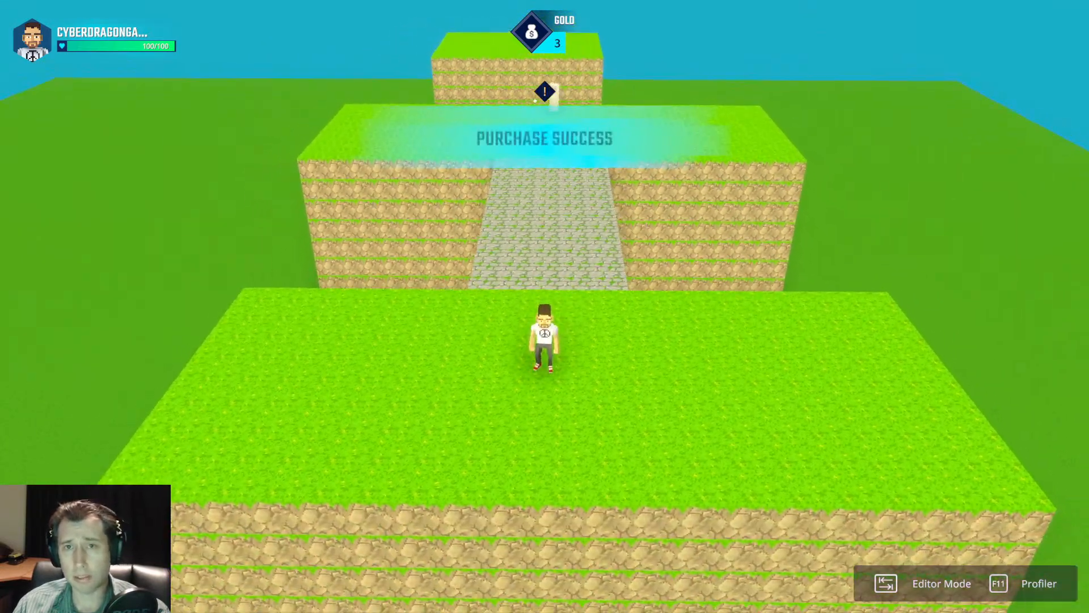
Cross the first bridge, try the 25-gold panel with too little gold, and buy the second bridge once there is enough.
key("w")
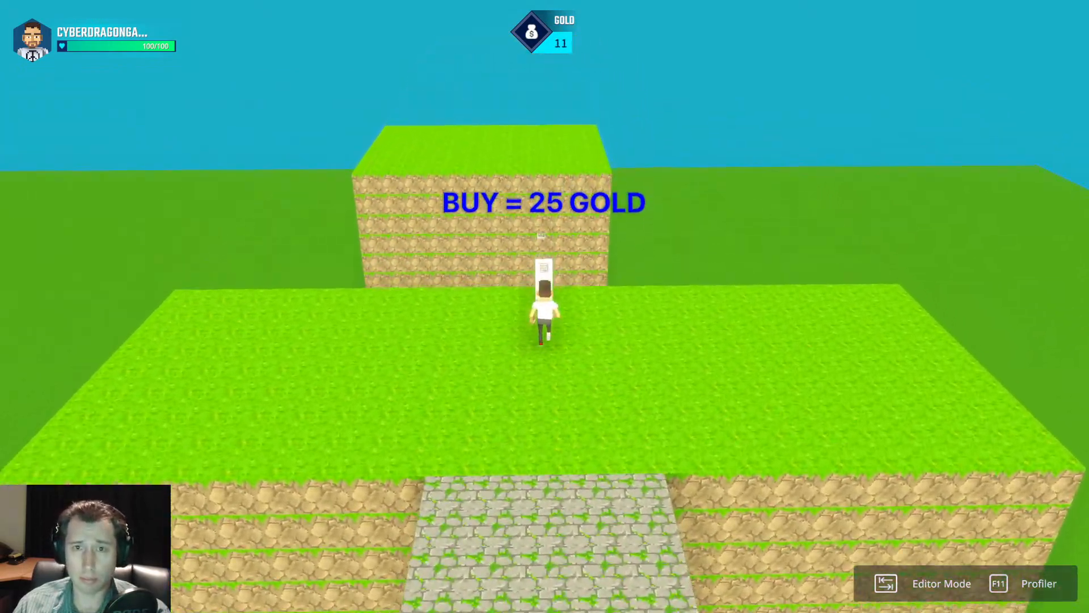
key("w")
key("s")
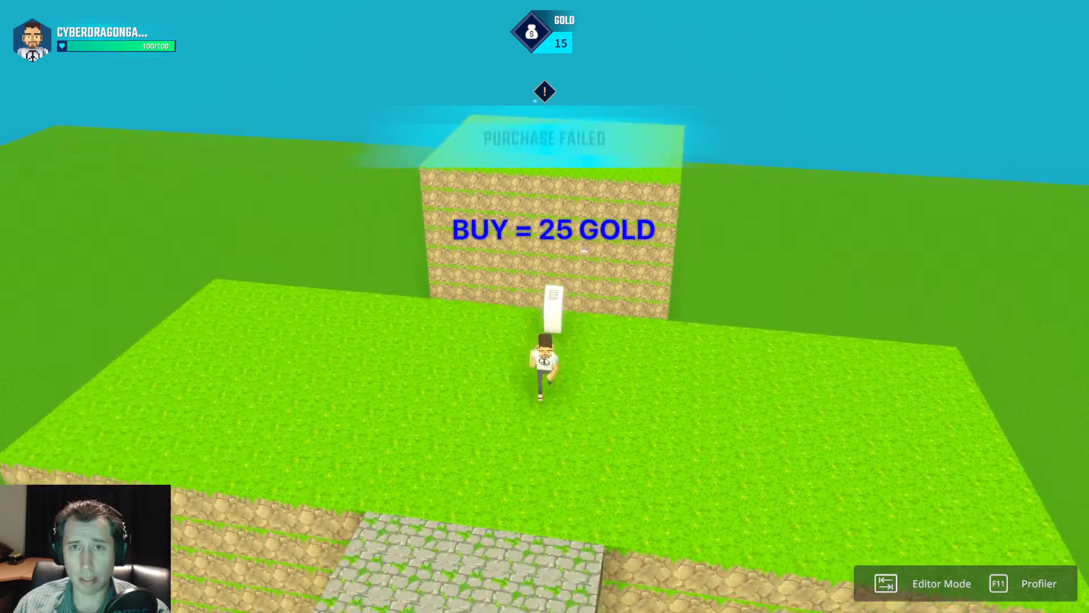
key("d")
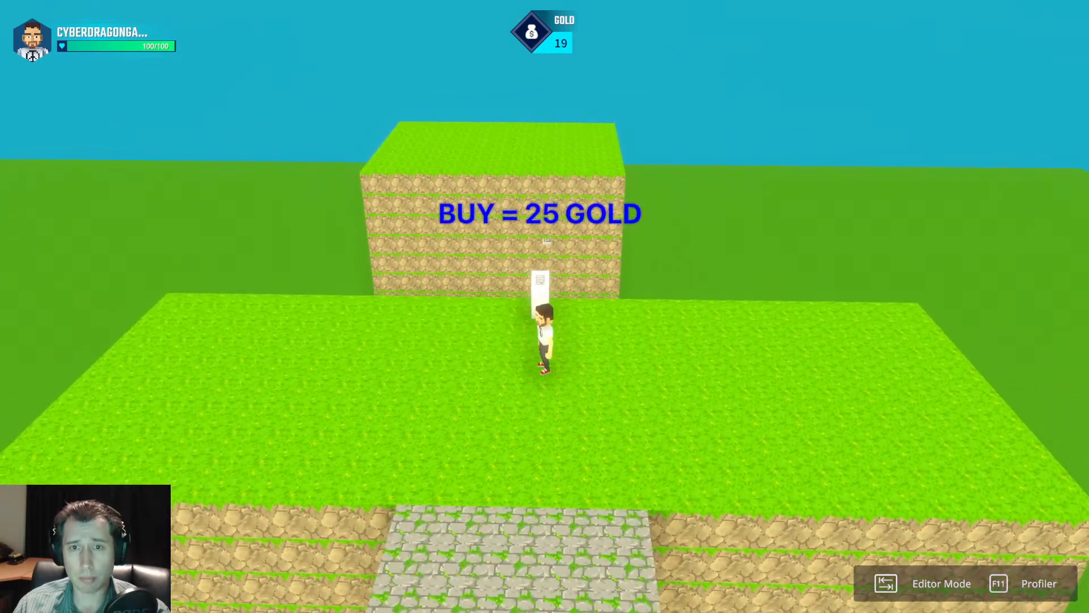
key("w")
Run across the second bridge and back over all three platforms, and end the playtest.
key("w")
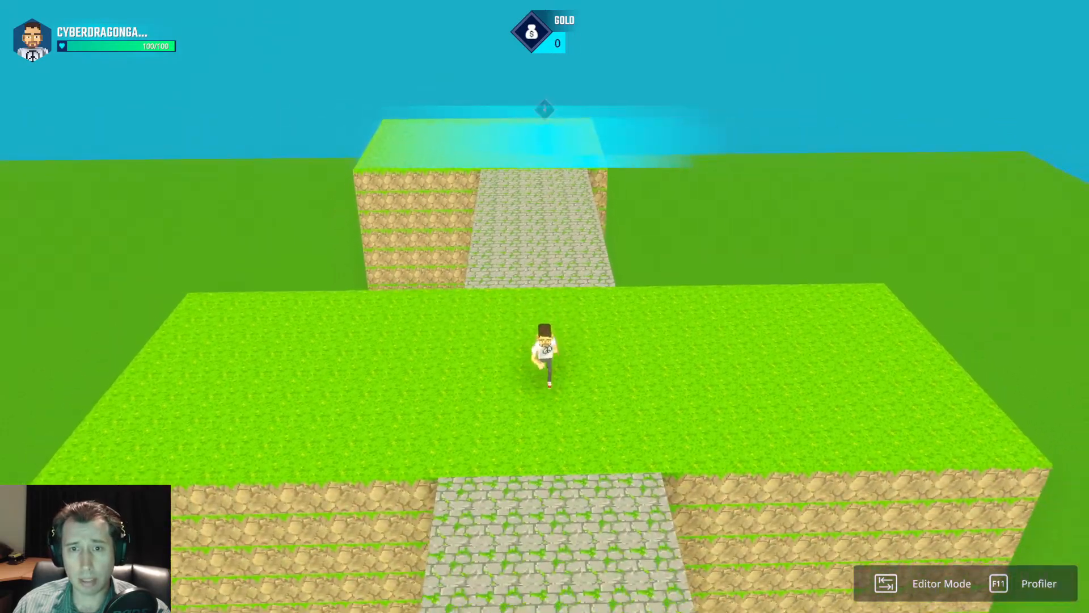
key("w")
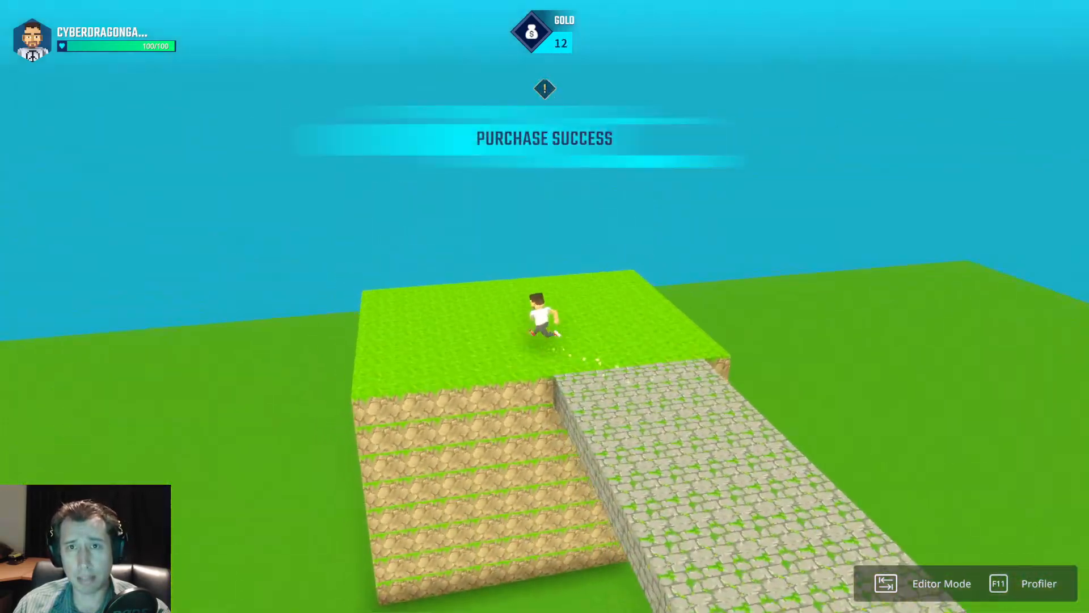
key("w")
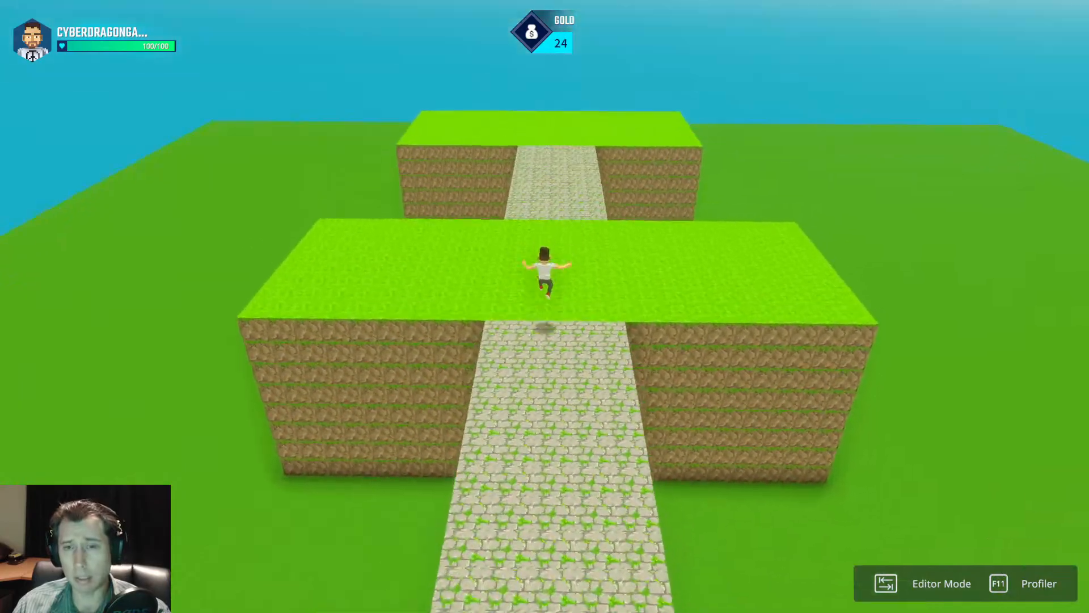
key("w")
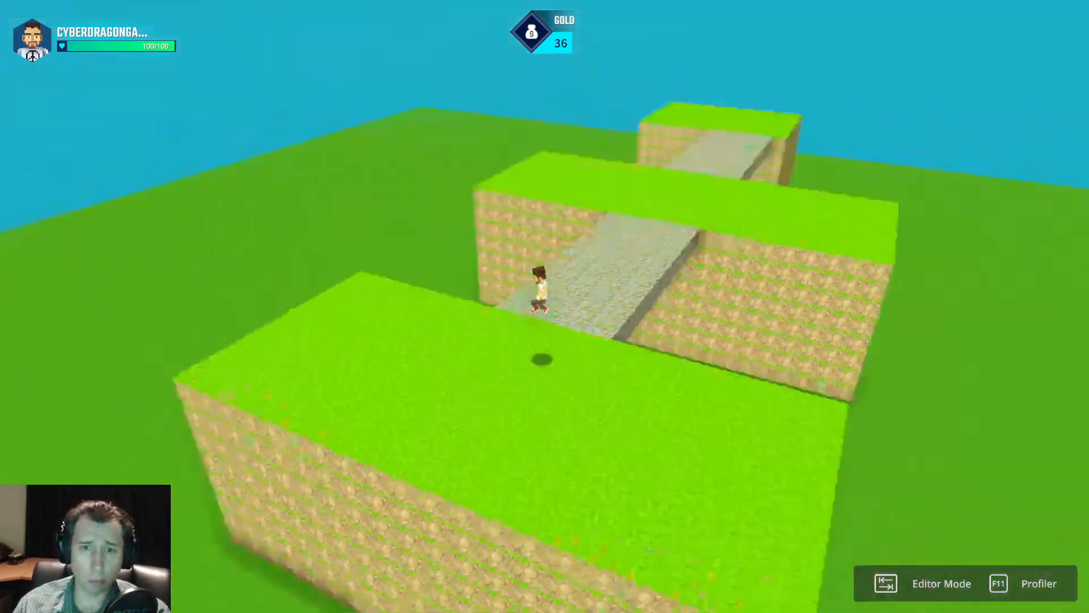
key("Tab")
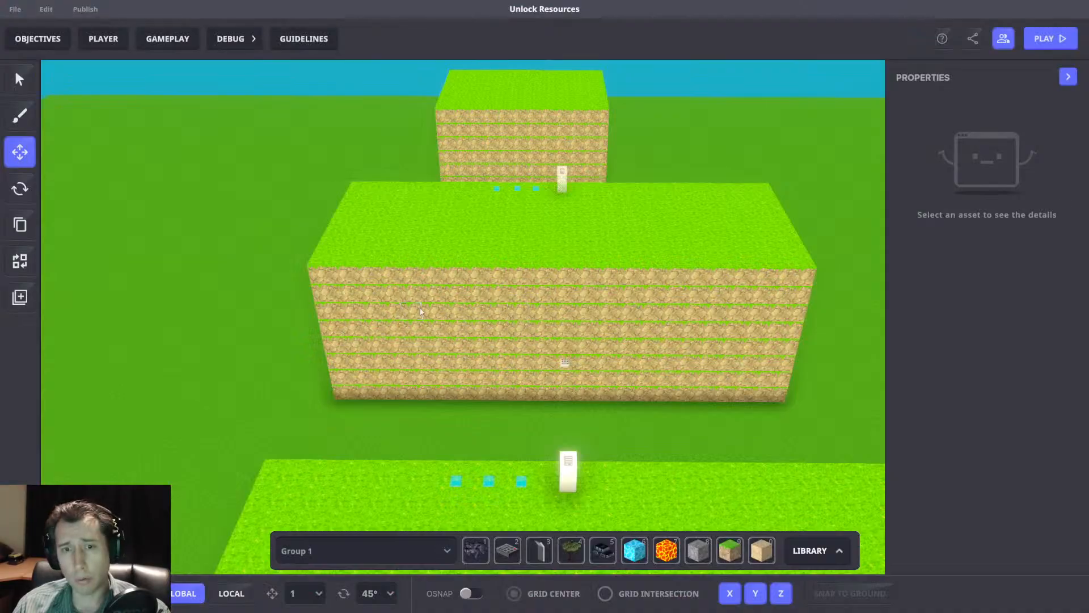
Review the behaviour and component settings of the 10-gold info panel and its nearby broadcasters on the first platform.
scroll(518, 447, "up", 4)
left_click_drag(531, 442, 681, 492)
left_click(605, 426)
left_click(603, 423)
scroll(978, 431, "down", 4)
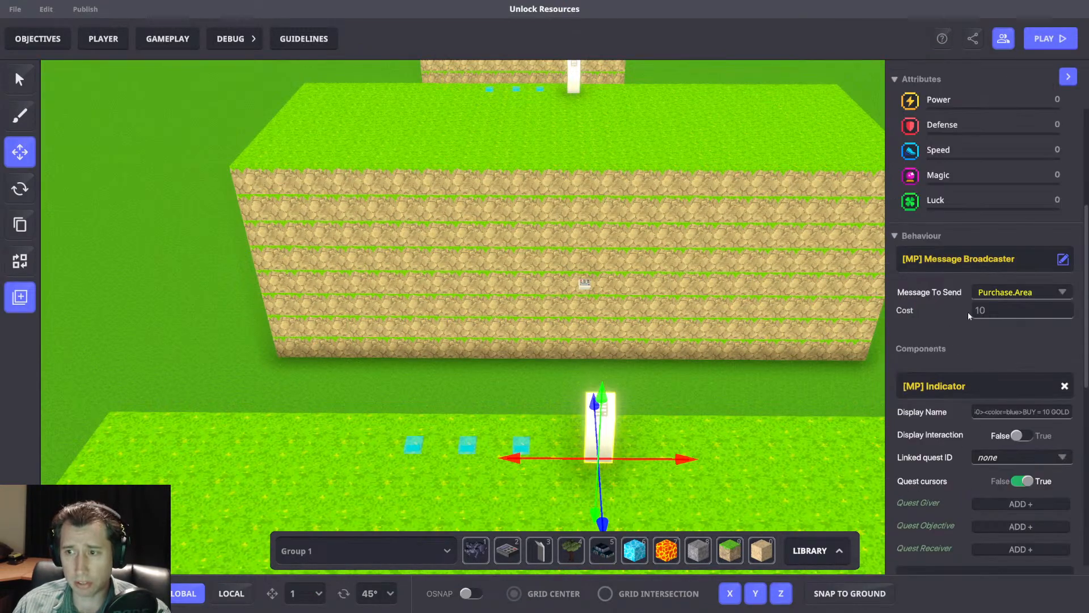
scroll(953, 375, "down", 5)
left_click_drag(340, 376, 671, 471)
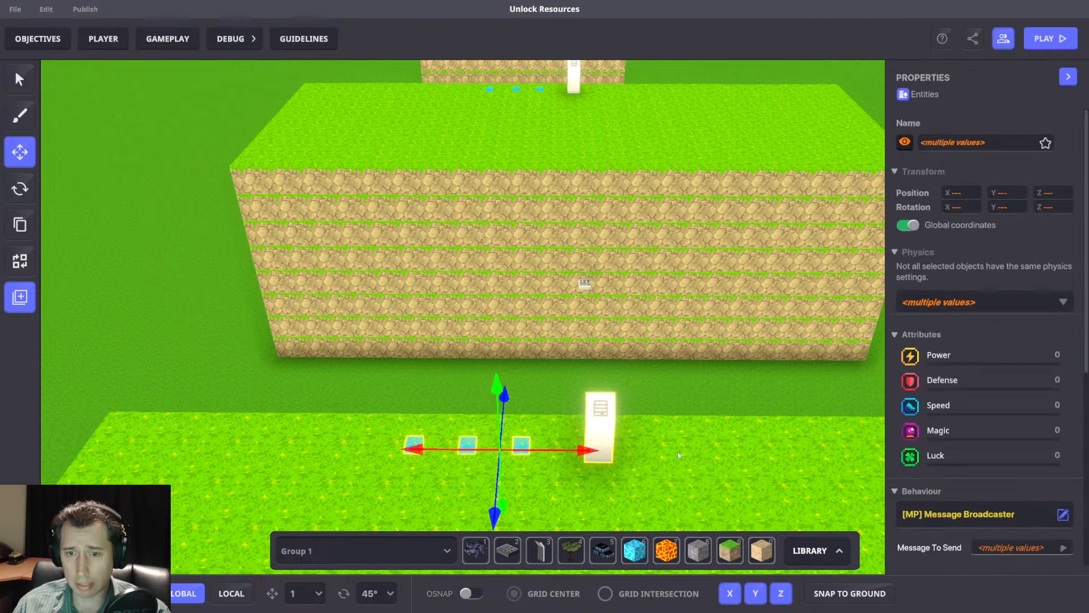
middle_click_drag(686, 335, 648, 329)
left_click(650, 374)
left_click(551, 413)
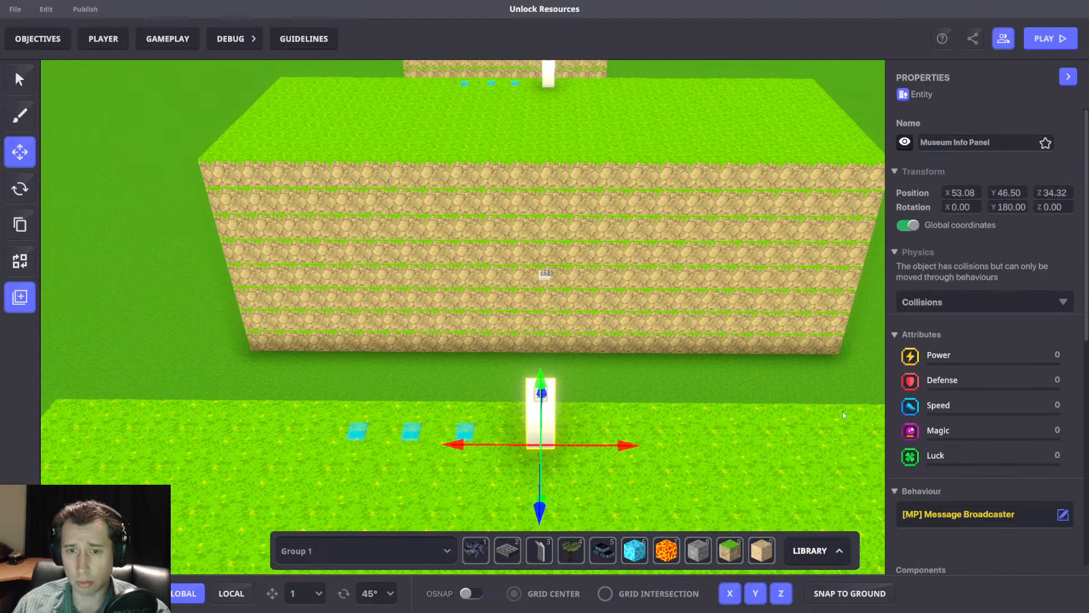
scroll(985, 433, "down", 5)
scroll(985, 432, "down", 4)
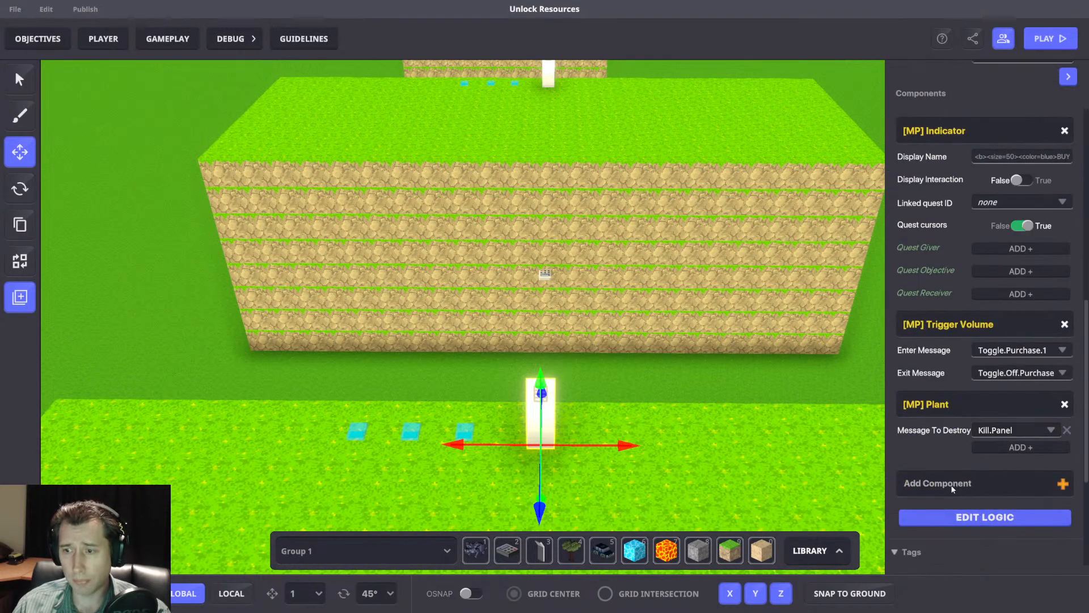
Open the 10-gold panel's full logic and examine its Trigger Volume detection and broadcast areas in the scene.
left_click(970, 515)
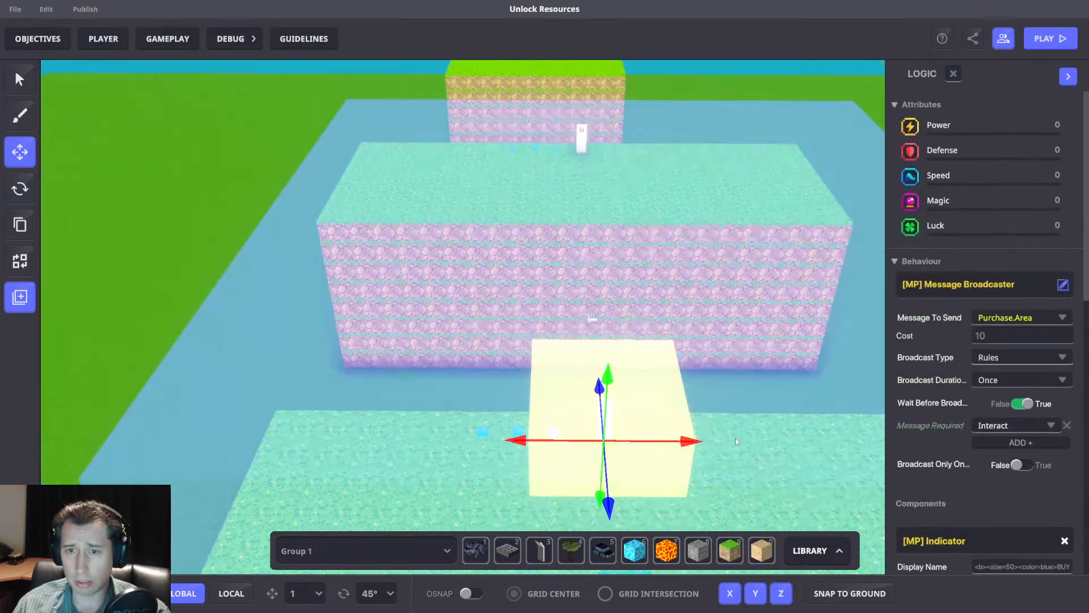
scroll(937, 430, "down", 9)
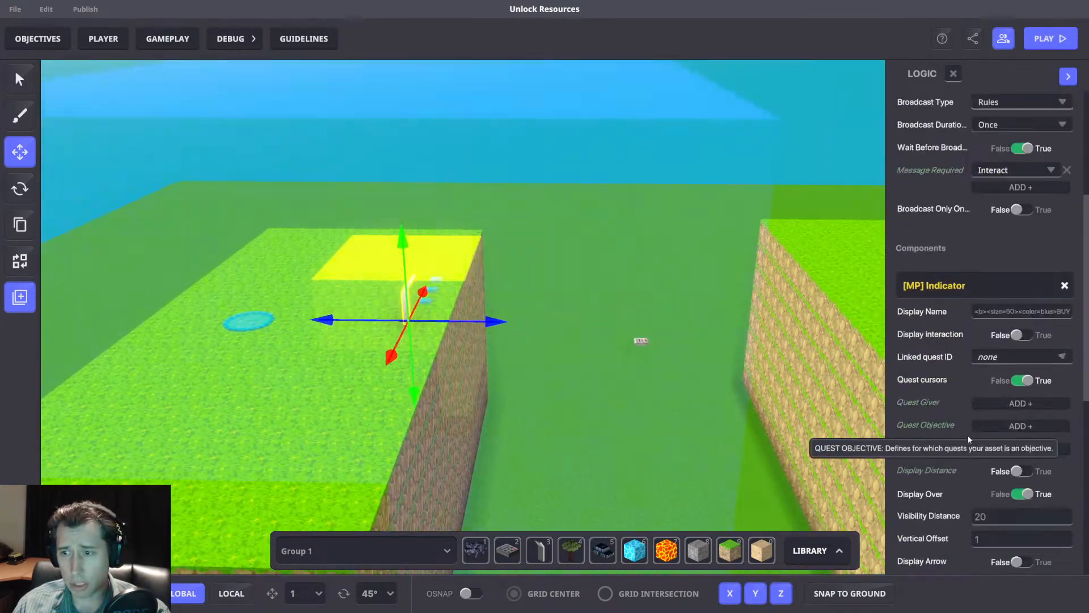
scroll(987, 433, "down", 5)
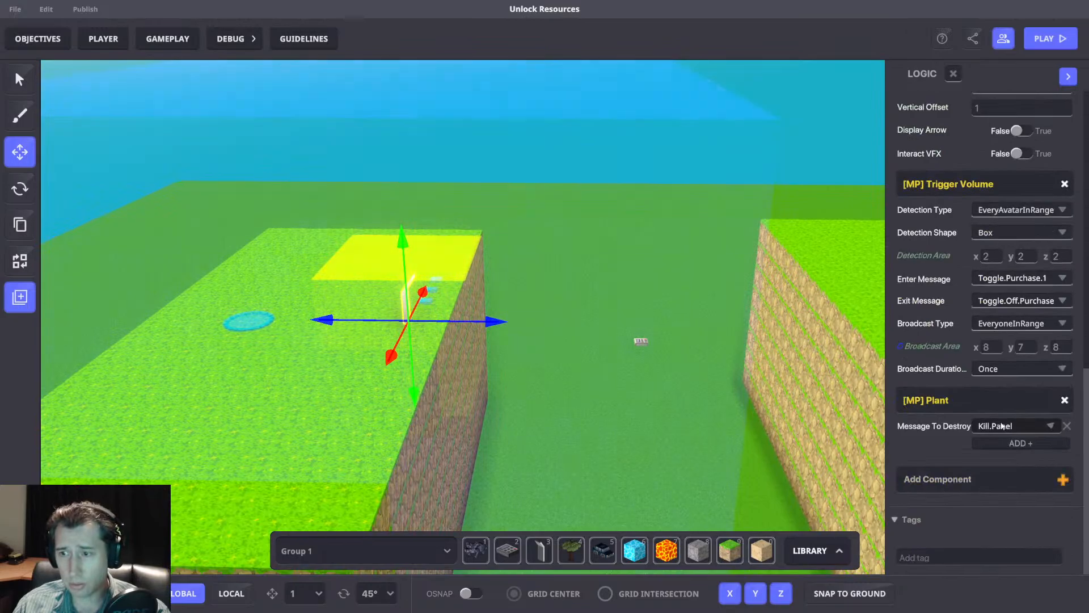
right_click_drag(595, 319, 454, 357)
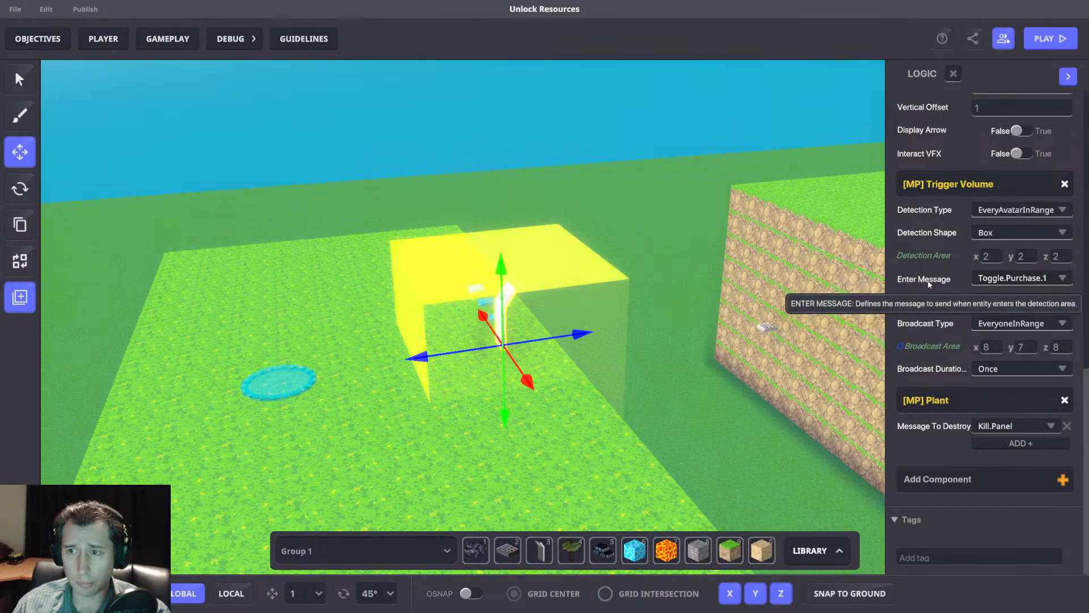
scroll(796, 351, "down", 2)
right_click_drag(797, 351, 596, 363)
key("f")
right_click_drag(507, 334, 607, 380)
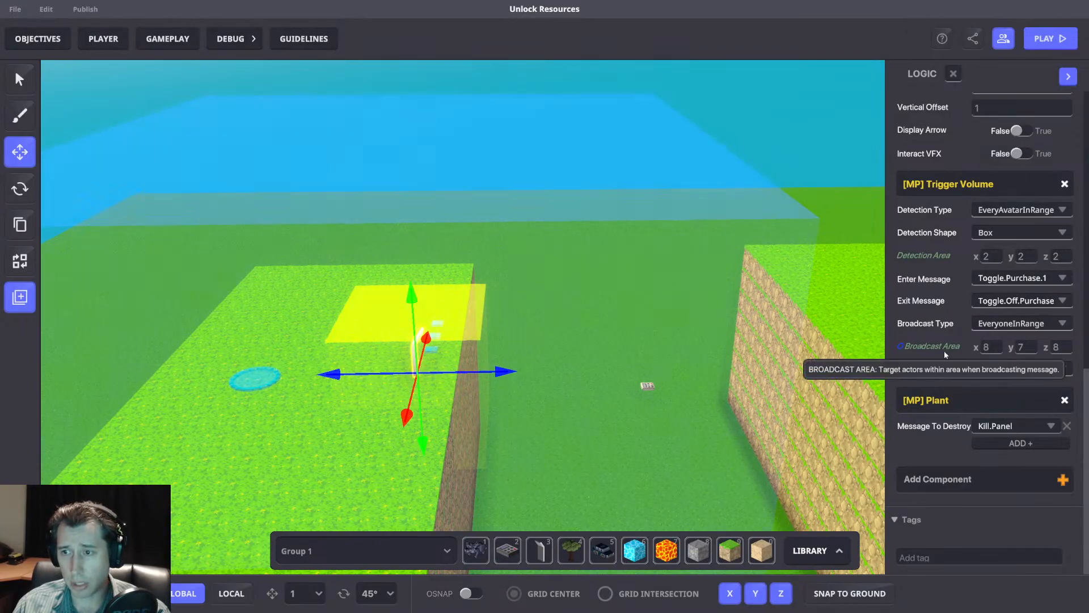
right_click_drag(570, 402, 624, 448)
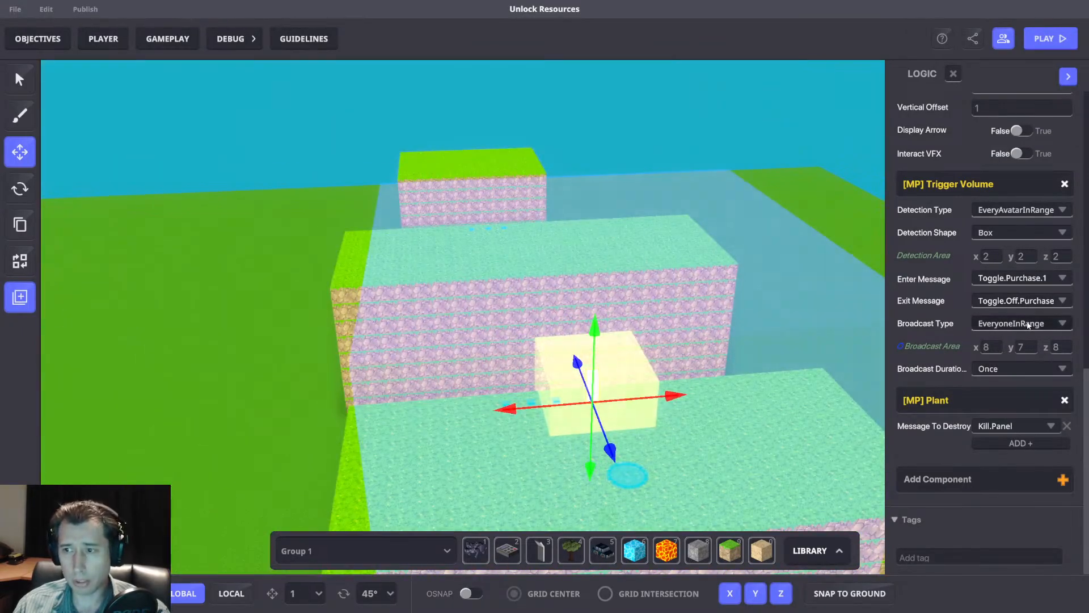
Set the 10-gold panel's Trigger Volume broadcast type to SpecificTagsInRange and add the broadcast tag A1.
left_click(1031, 321)
left_click(941, 325)
right_click_drag(683, 396, 642, 412)
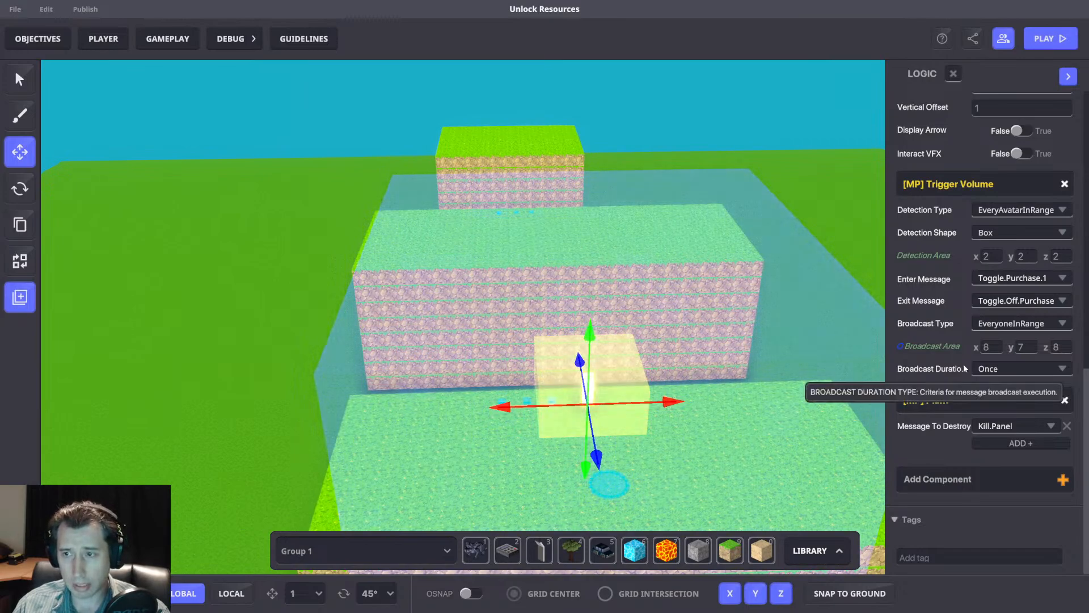
left_click(1018, 326)
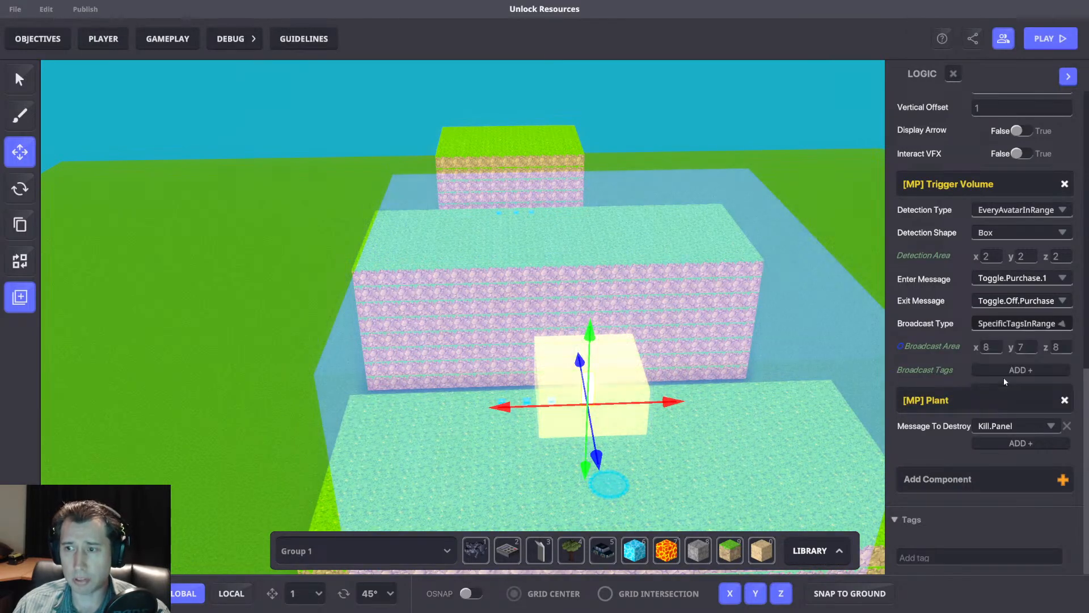
left_click(1003, 377)
left_click(993, 369)
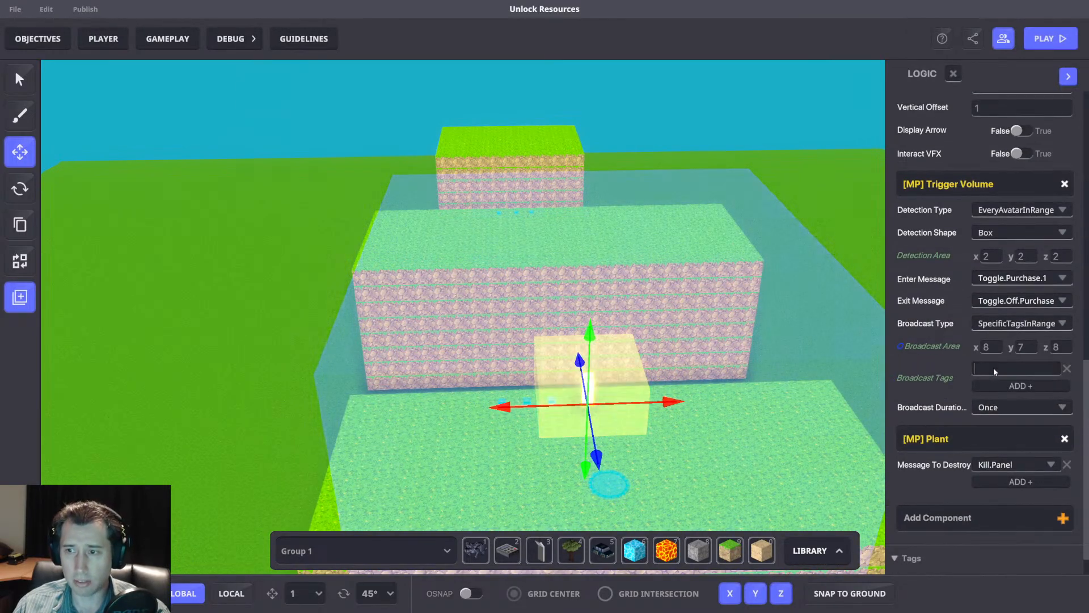
type("A1")
left_click(785, 352)
Add the tag A1 to the three message broadcasters beside the 10-gold panel.
scroll(522, 383, "up", 3)
left_click_drag(453, 384, 567, 432)
left_click(925, 544)
type("A1")
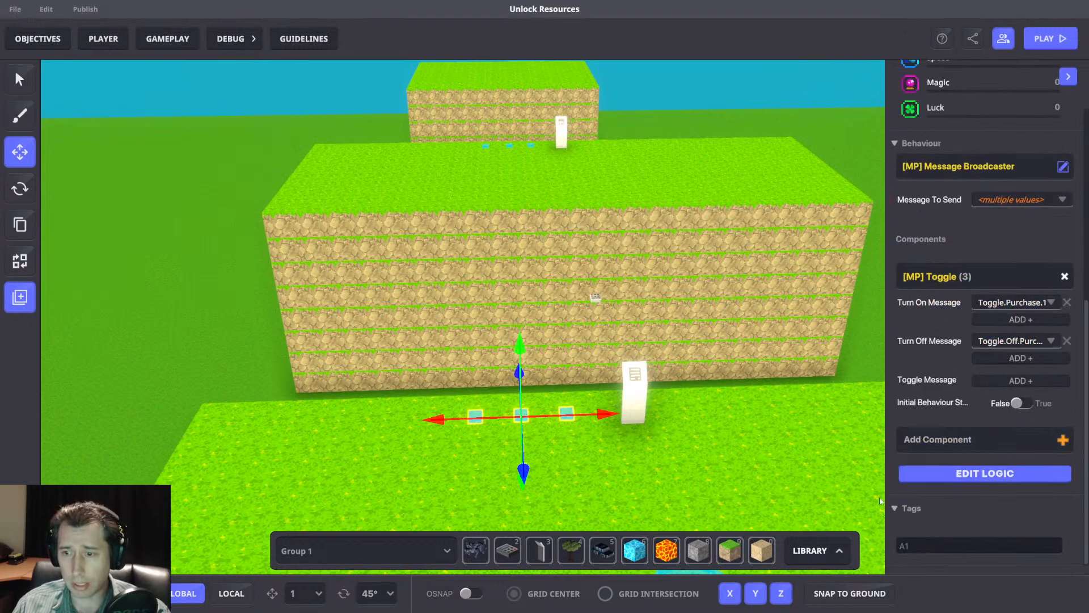
key("Return")
Add the tag A1 to the first bridge's NumPad Switch spawner and place a copy of it beside the original.
left_click_drag(567, 275, 629, 315)
scroll(1012, 441, "down", 5)
left_click(948, 390)
type("A")
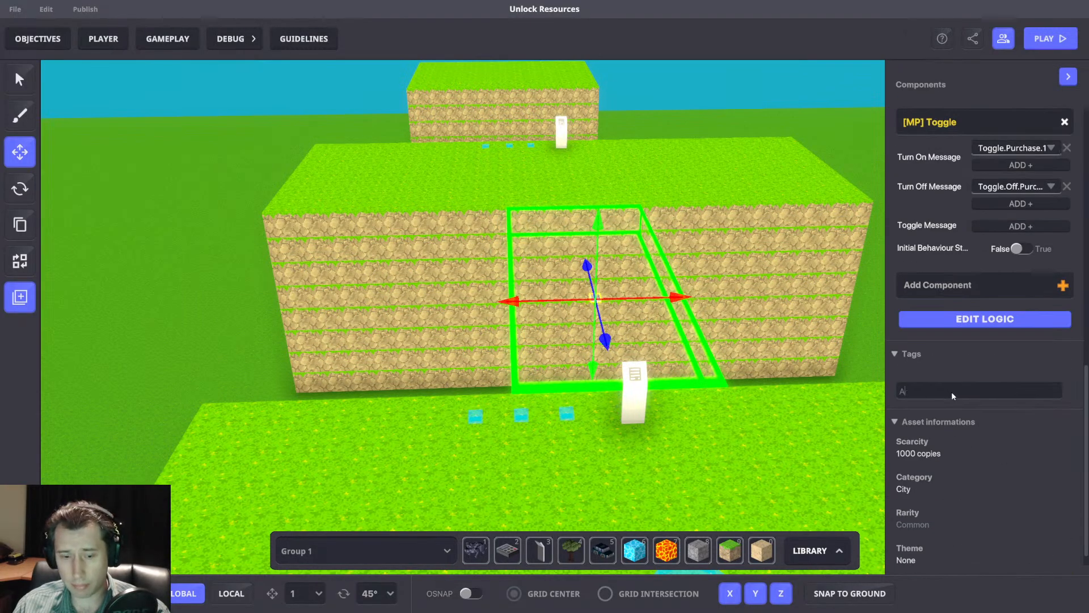
type("1")
key("Return")
right_click_drag(650, 312, 608, 355)
left_click_drag(607, 322, 646, 327)
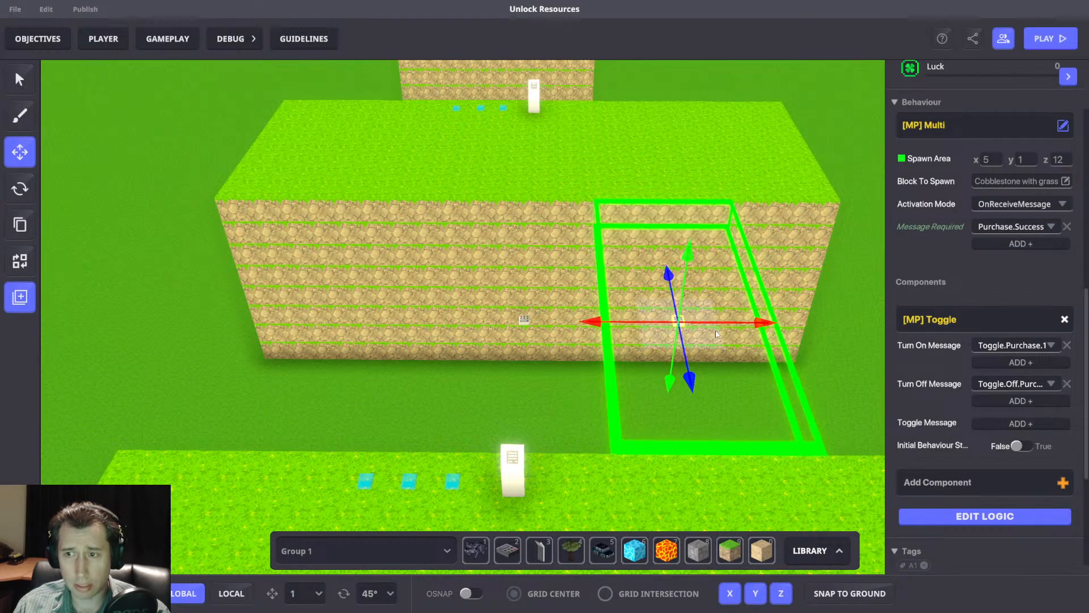
Playtest buying at the 10-gold panel to check whether both A1-tagged bridge spawners respond, and return to the editor.
key("ctrl+p")
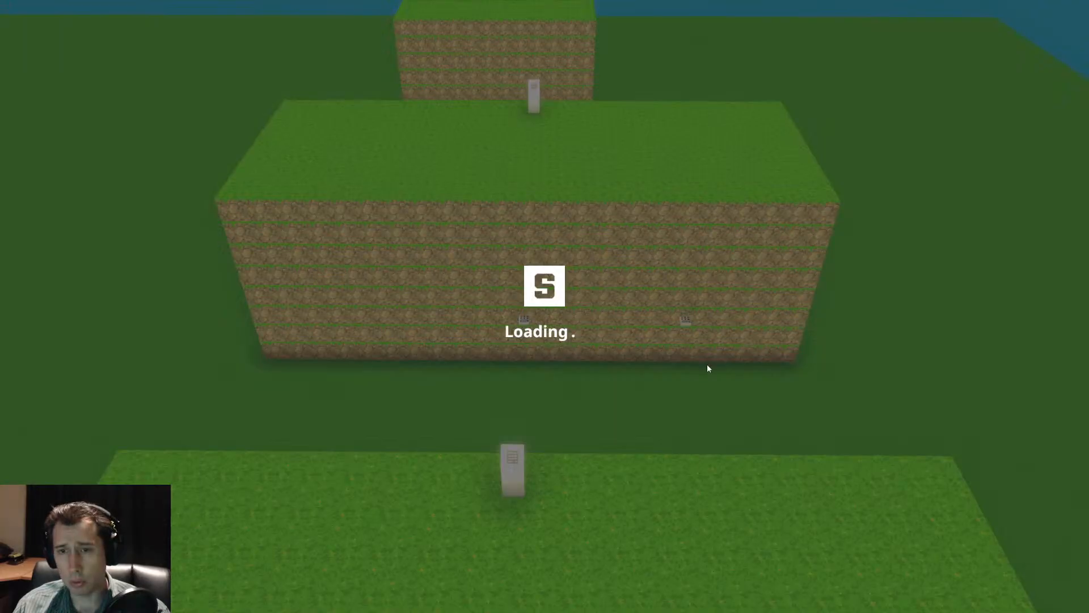
key("w")
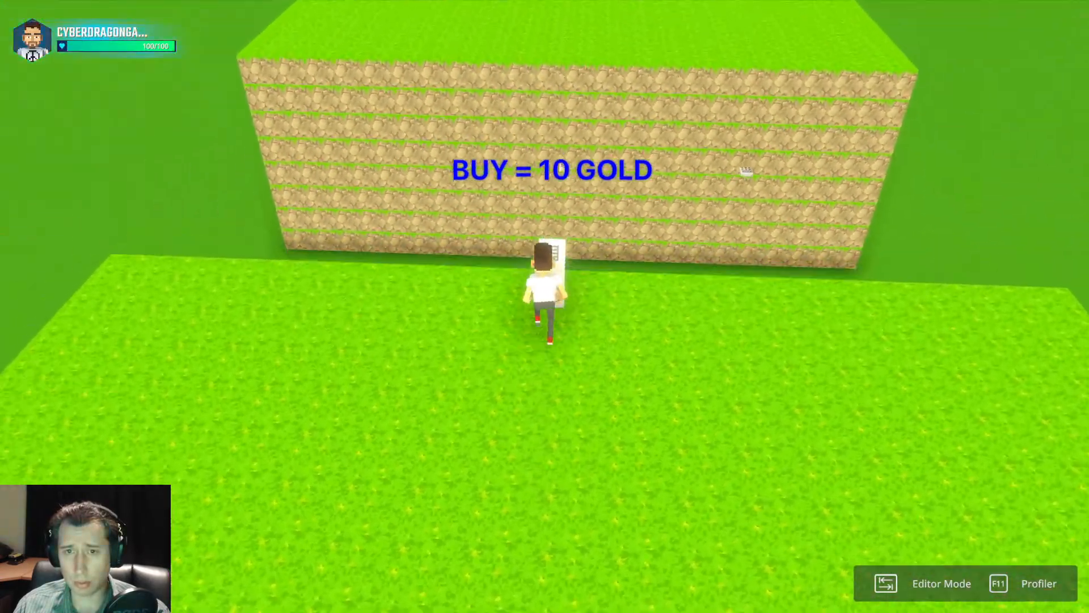
key("d")
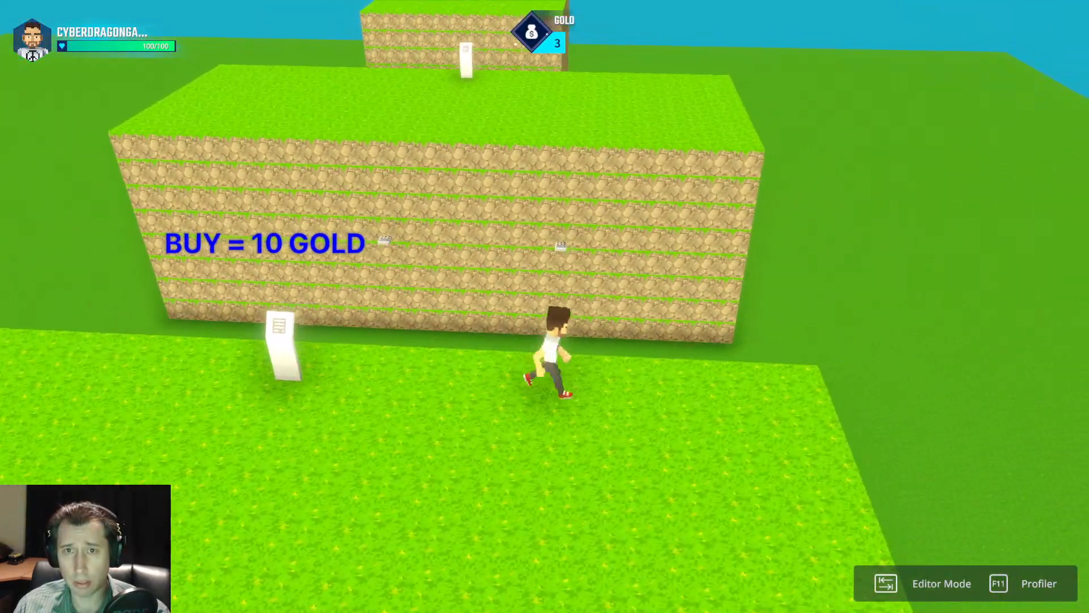
key("a")
key("s")
key("w")
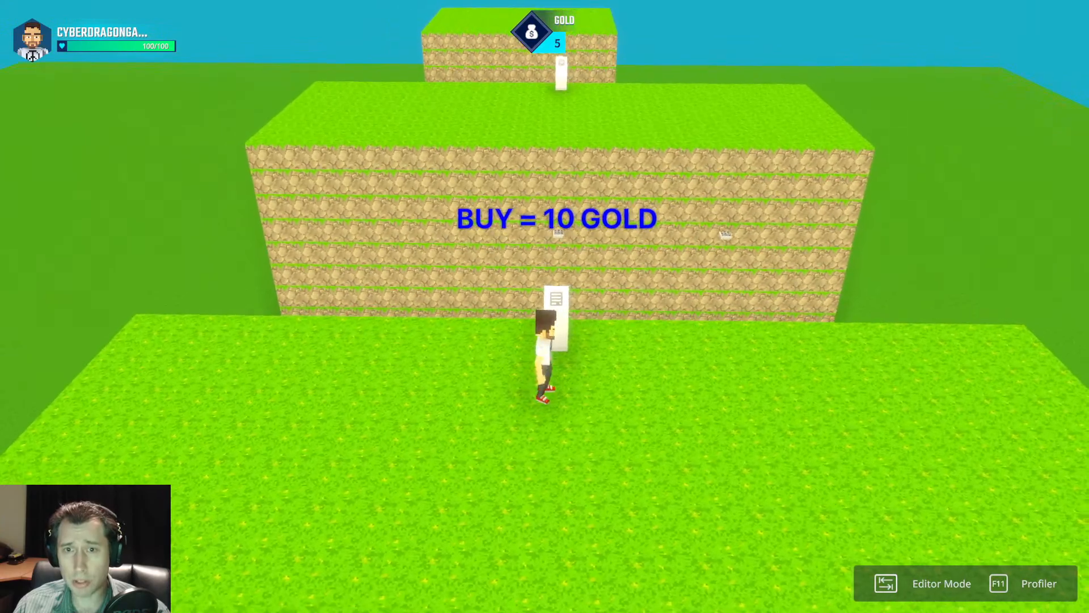
key("d")
key("w")
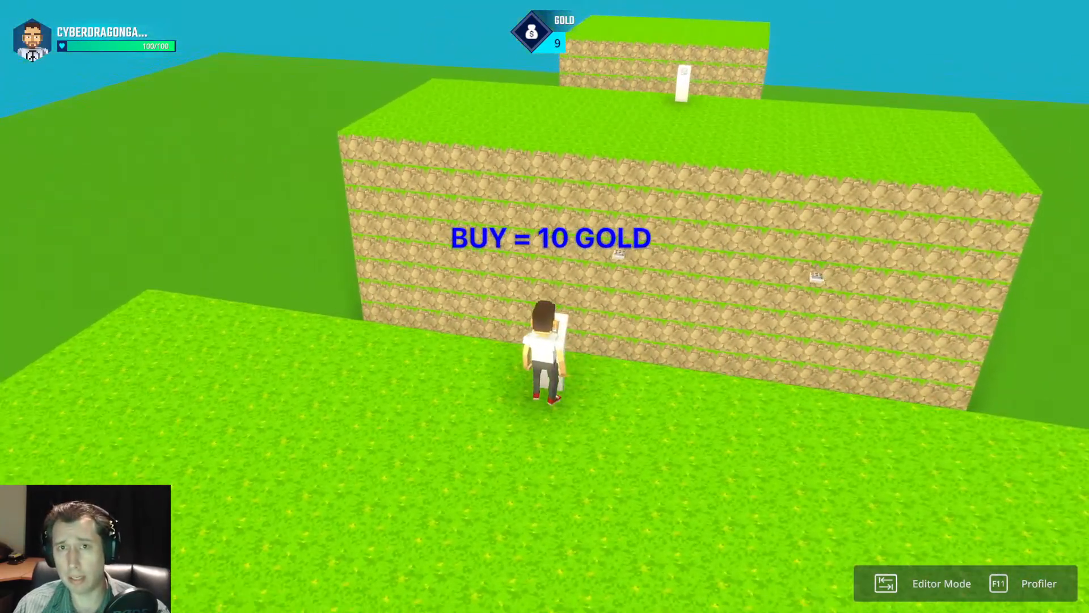
key("e")
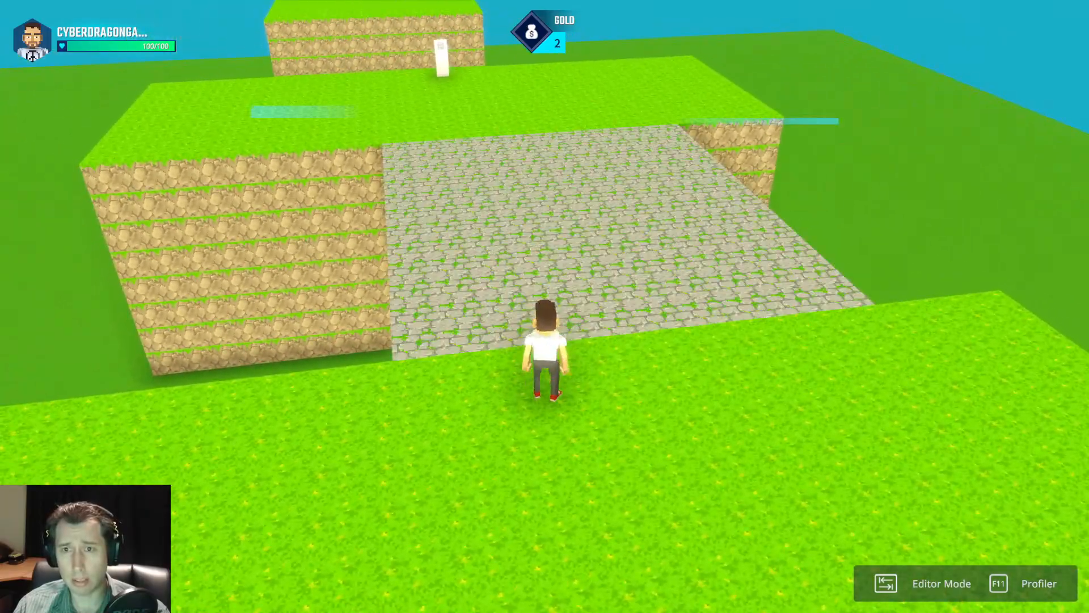
key("Tab")
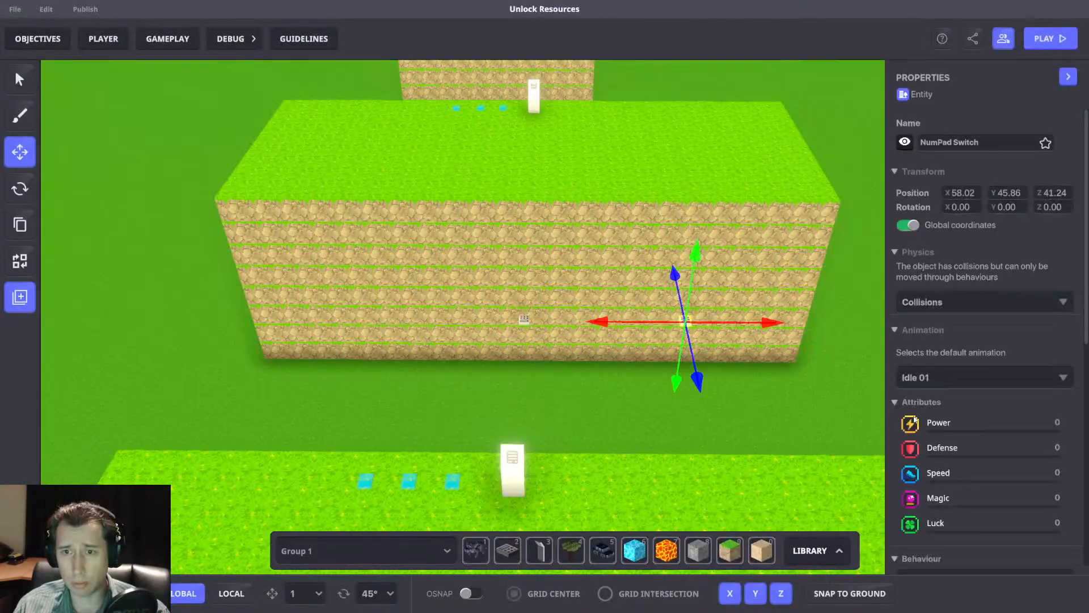
Remove the A1 tag from the copied bridge spawner and playtest buying the first bridge at the 10-gold panel again.
scroll(908, 443, "down", 10)
left_click(803, 320)
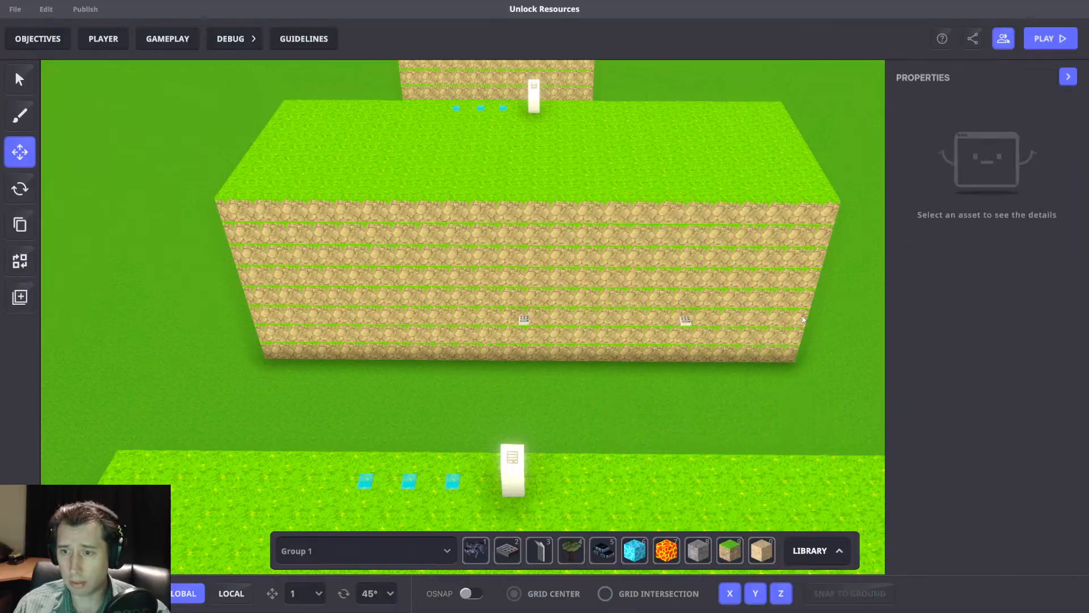
key("equal")
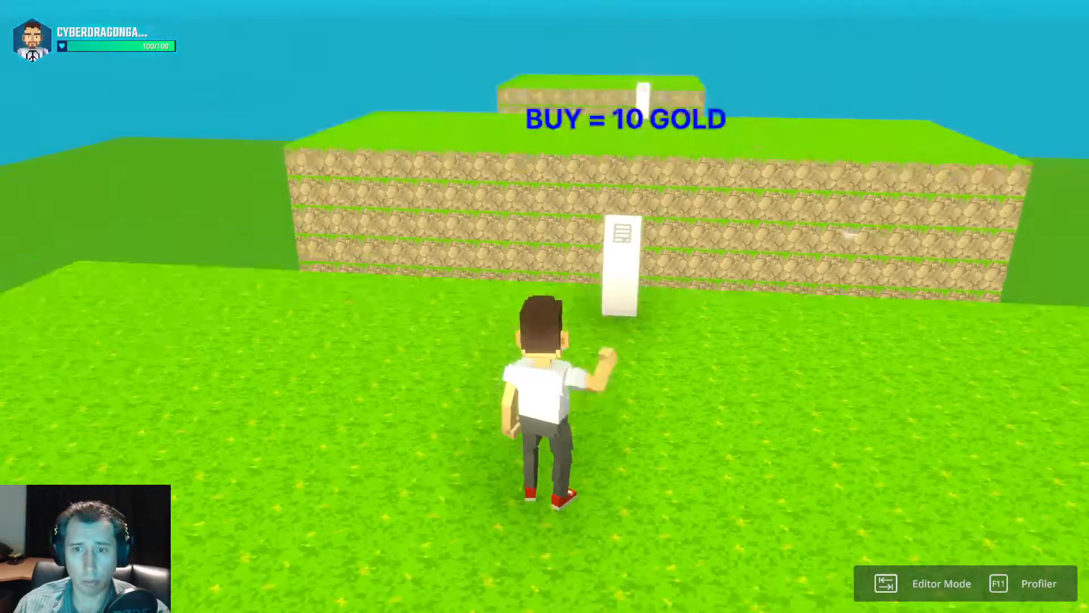
key("w")
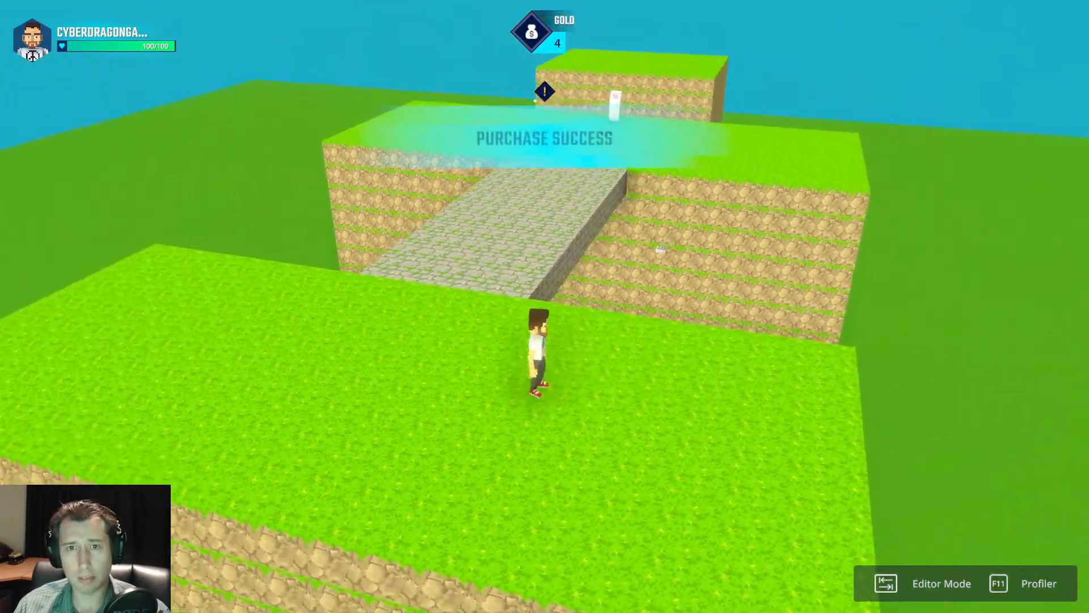
key("w")
key("a")
key("s")
key("a")
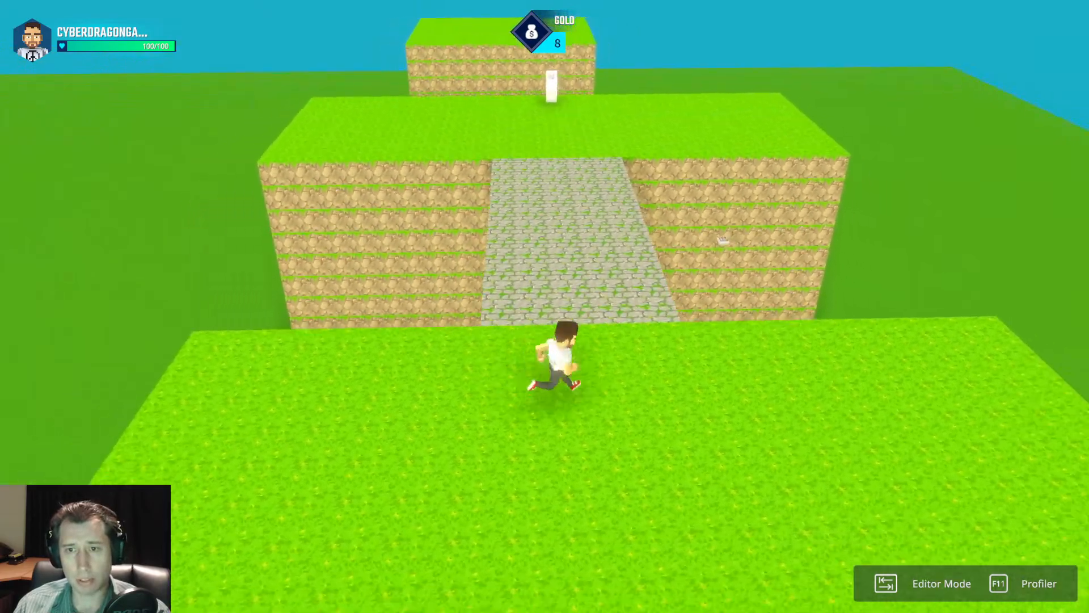
Walk and jump on the unlocked first bridge while gold accumulates in the playtest, and return to the editor.
key("d")
key("w")
key("space")
key("s")
key("d")
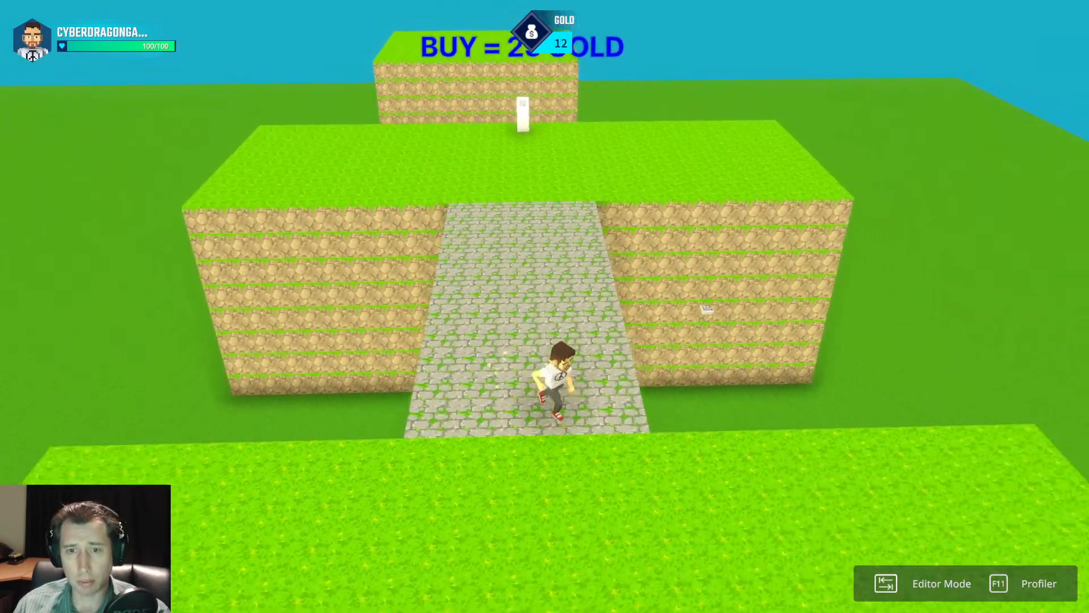
key("space")
key("a")
key("space")
key("w")
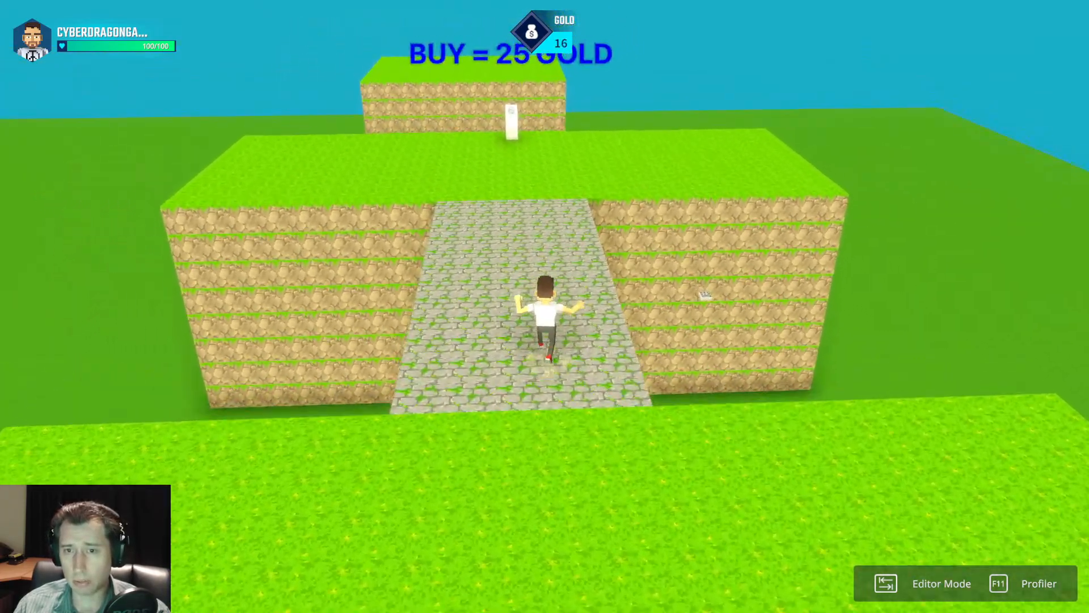
key("d")
key("space")
key("a")
key("w")
key("Tab")
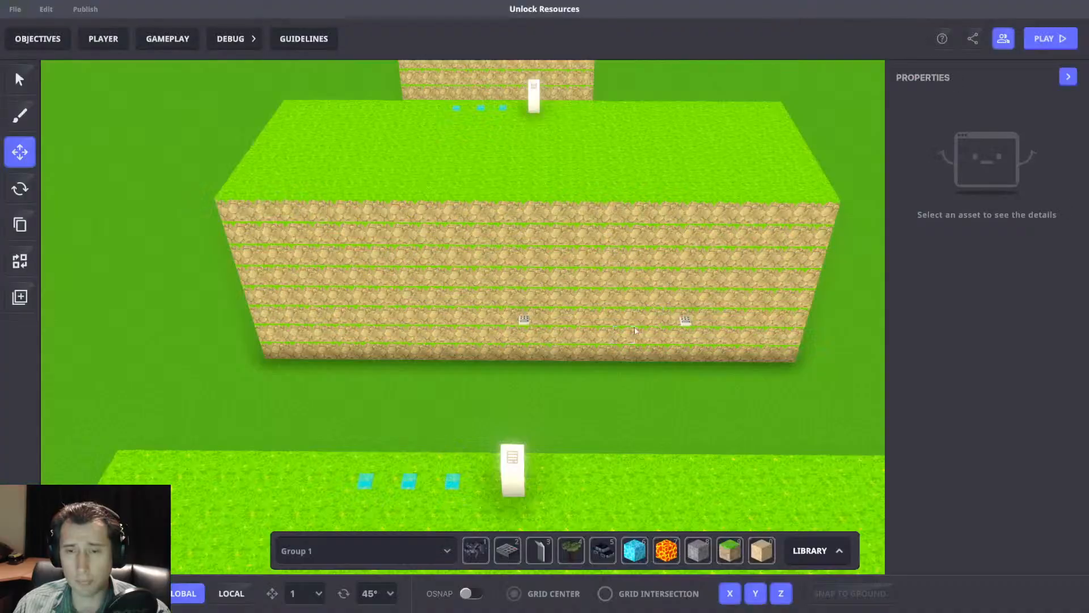
Duplicate the 10-gold panel and its three message broadcasters beside the originals, replacing the copies' tag with A2.
middle_click_drag(681, 357, 670, 306)
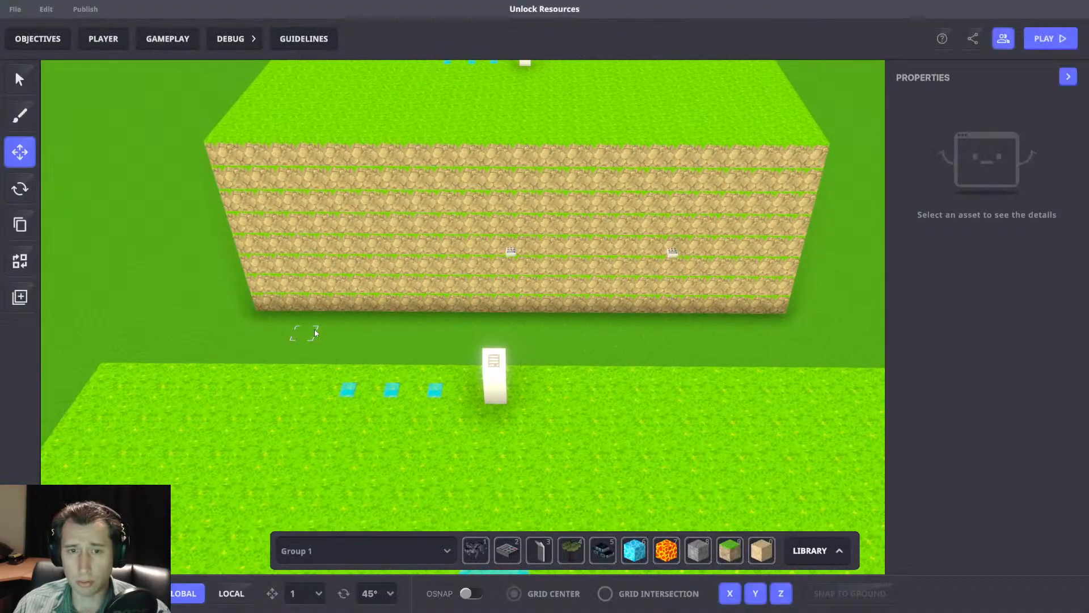
left_click_drag(315, 332, 566, 446)
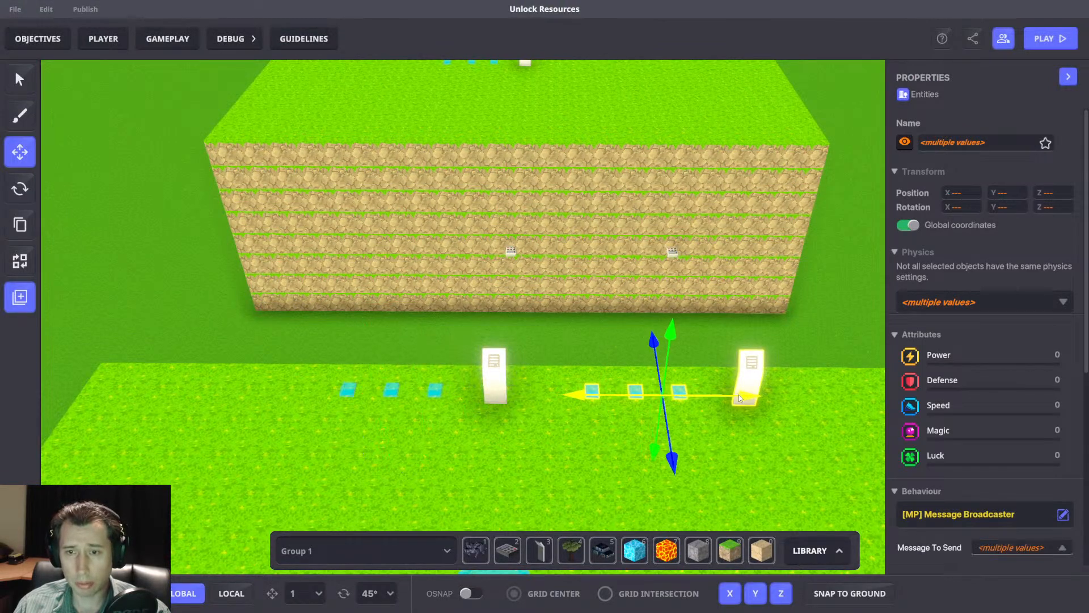
scroll(993, 451, "down", 6)
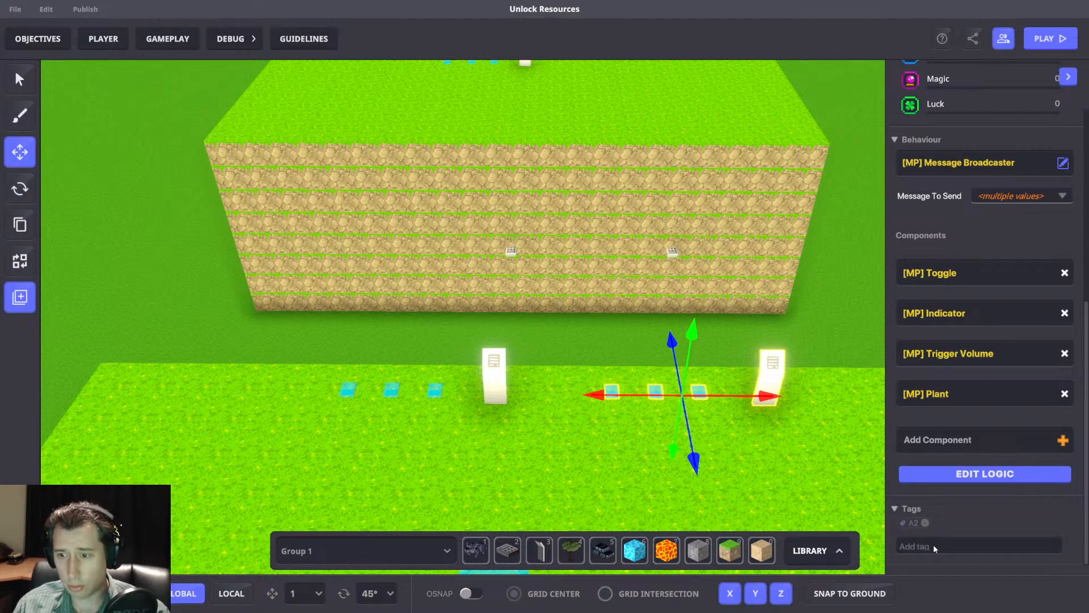
Open the copied panel's logic and set its Trigger Volume broadcast tag to A2.
left_click(773, 367)
scroll(995, 436, "down", 6)
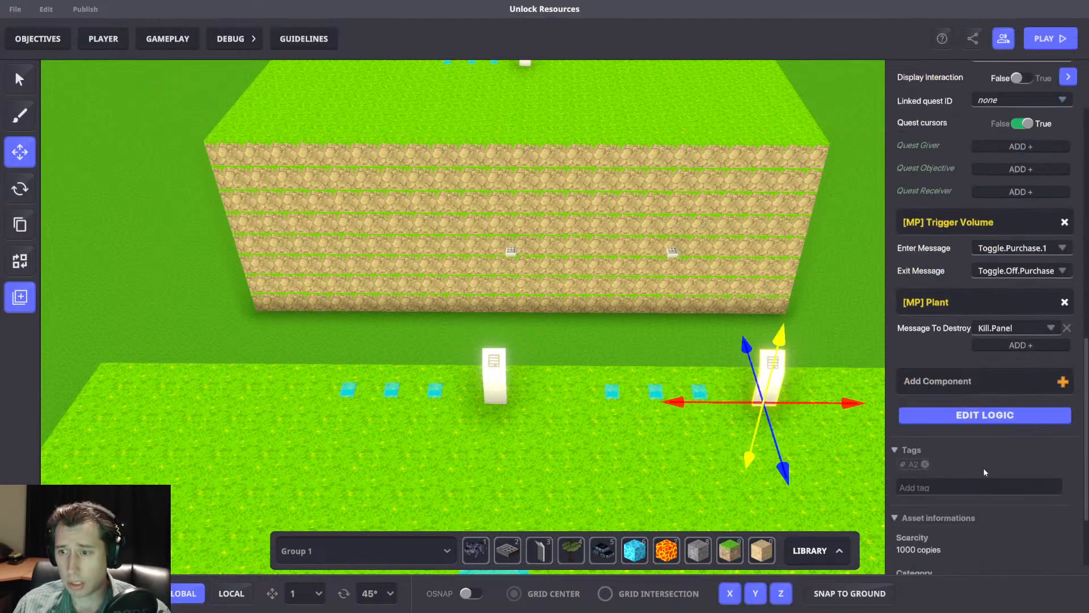
left_click(976, 418)
left_click(984, 421)
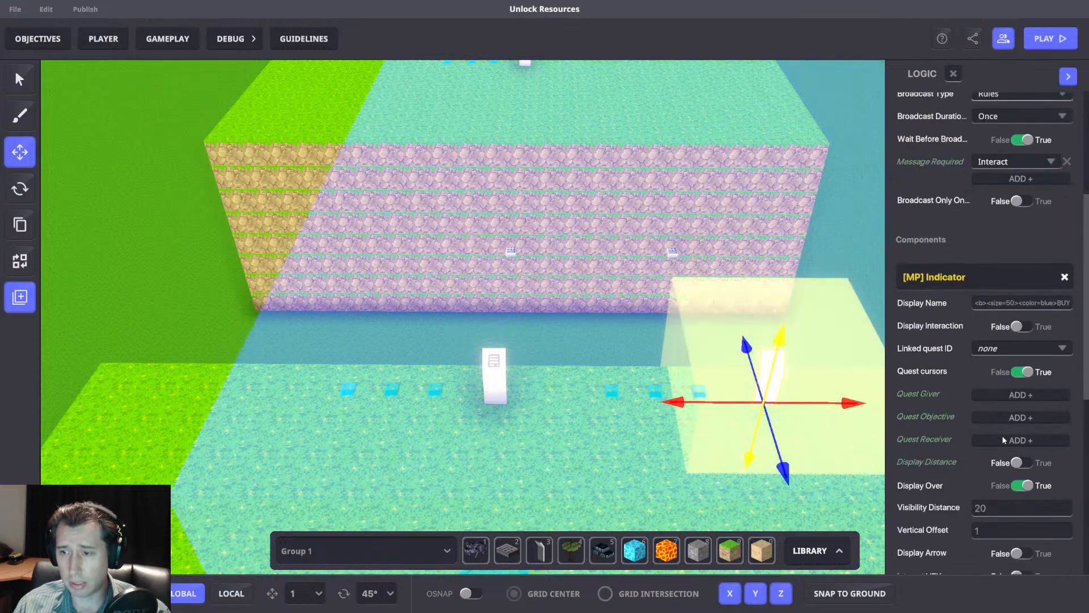
scroll(1001, 432, "down", 5)
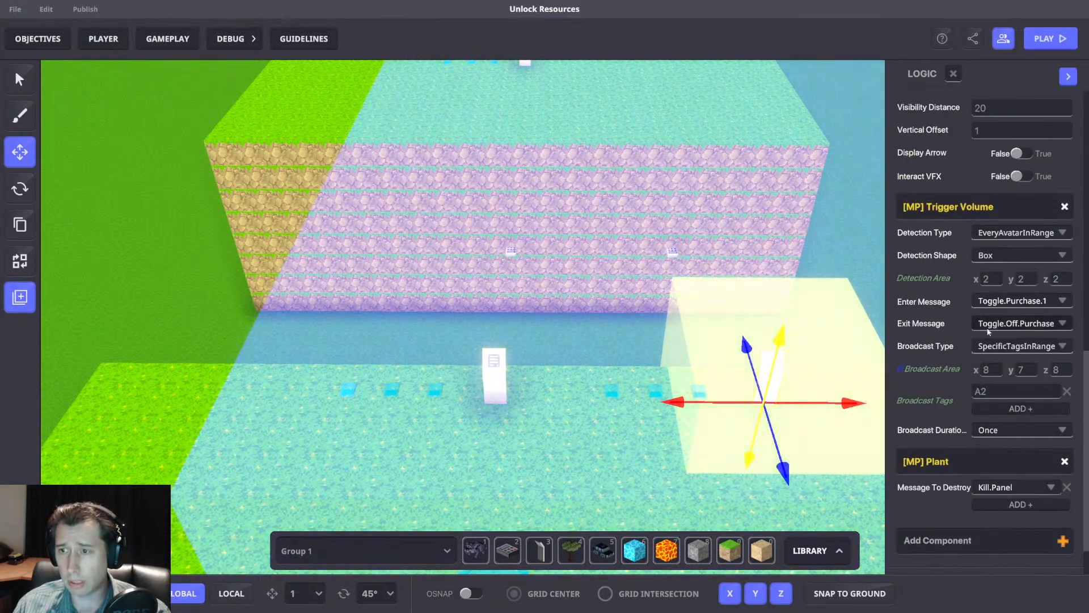
Set the copied panel's cost to 15 and change its indicator label to BUY = 15 GOLD.
scroll(1004, 309, "up", 8)
left_click(1003, 230)
key("BackSpace")
type("5")
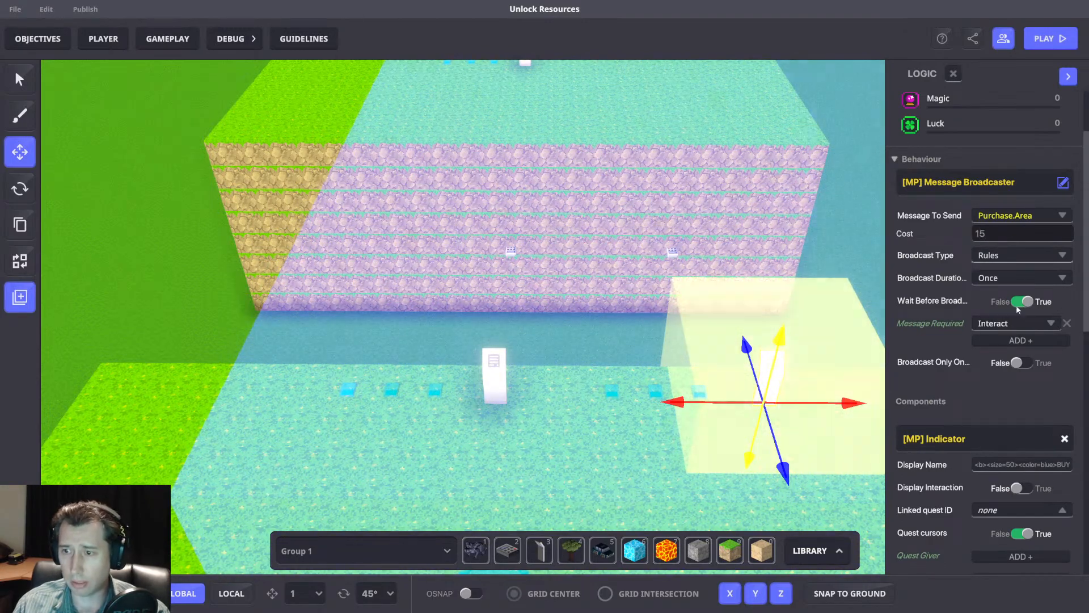
left_click(1045, 466)
left_click(1050, 464)
key("BackSpace")
type("5 GOLD")
left_click(821, 251)
middle_click_drag(821, 250, 795, 233)
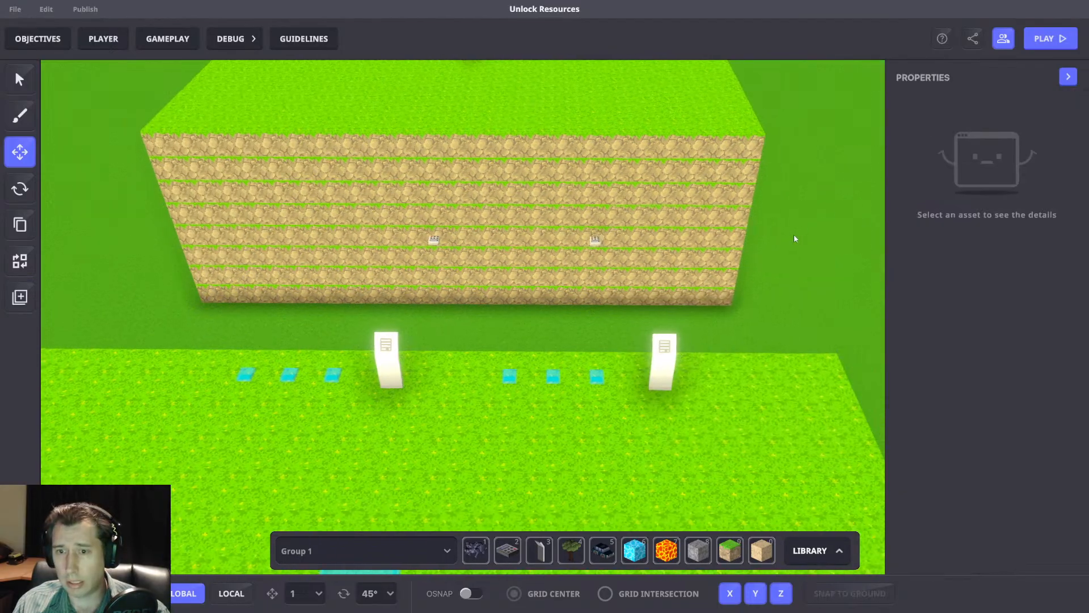
Playtest buying at the 15-gold panel to check whether an untagged bridge spawner responds, and return to the editor.
key("ctrl+p")
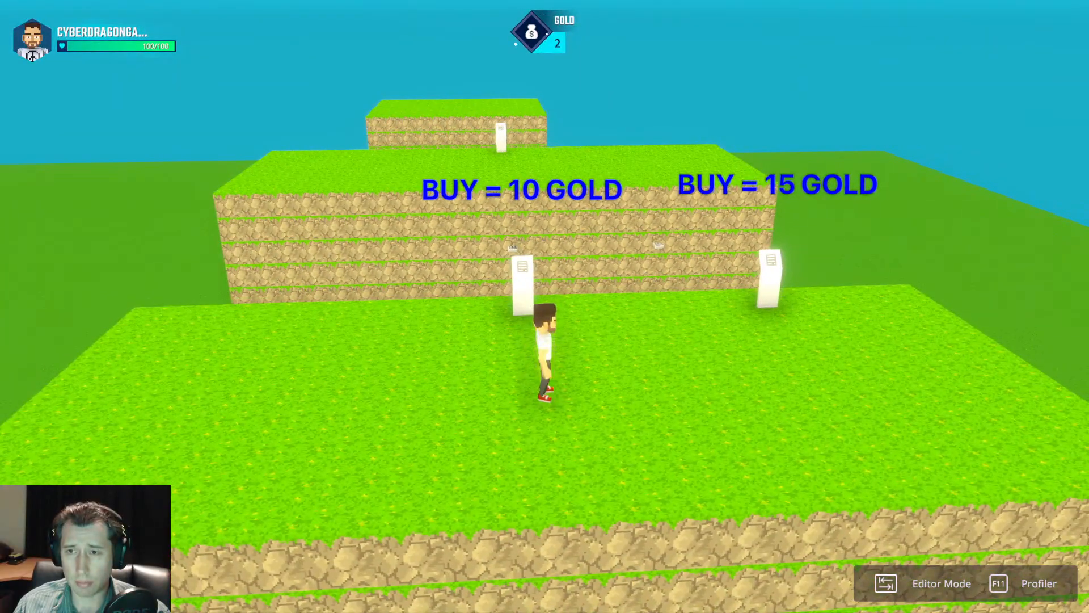
key("d")
key("w")
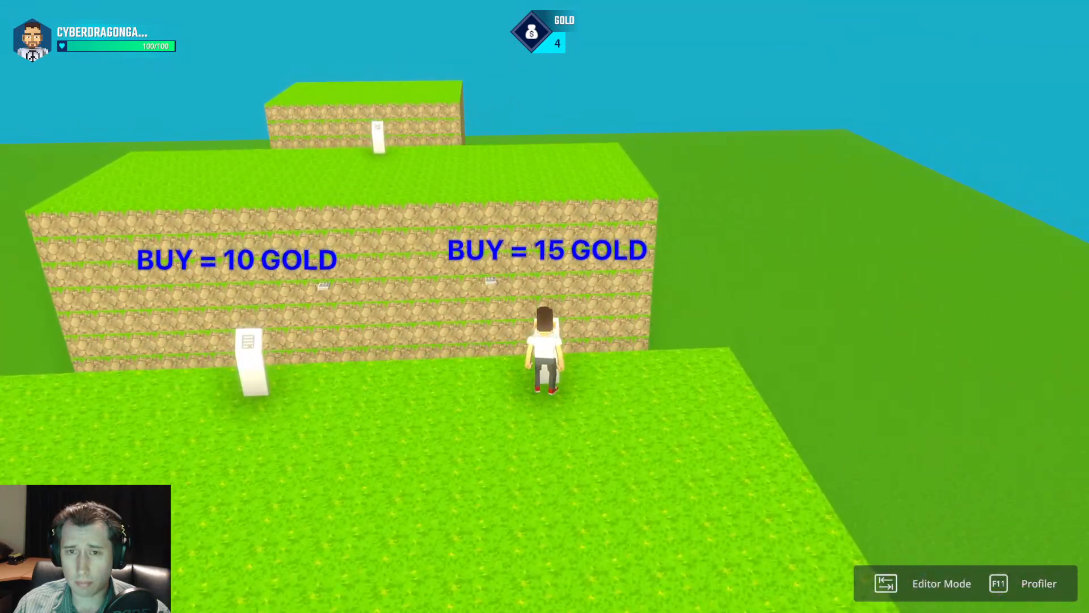
key("w")
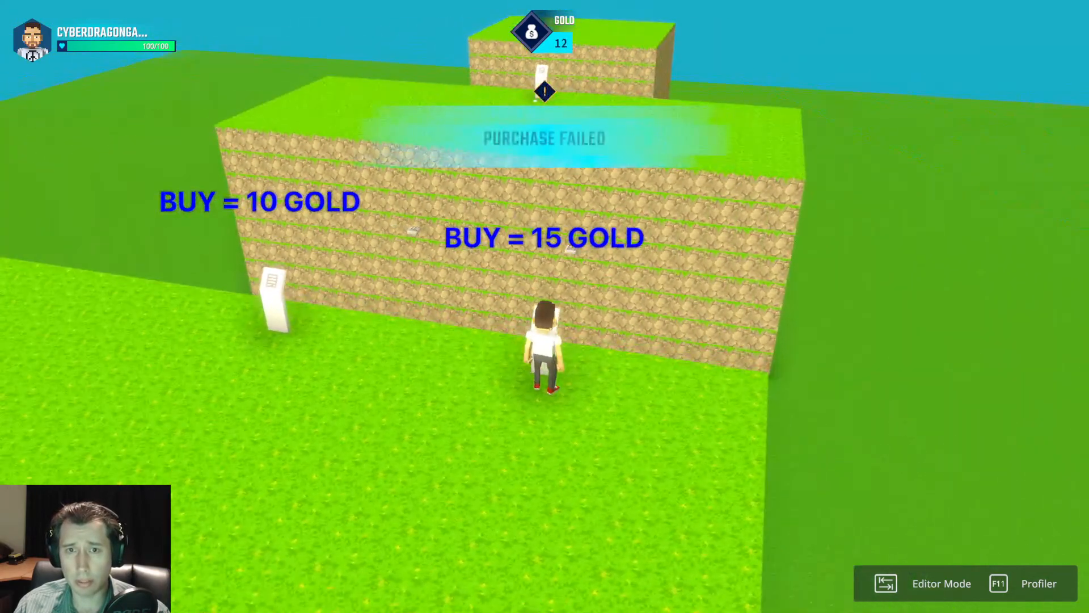
key("space")
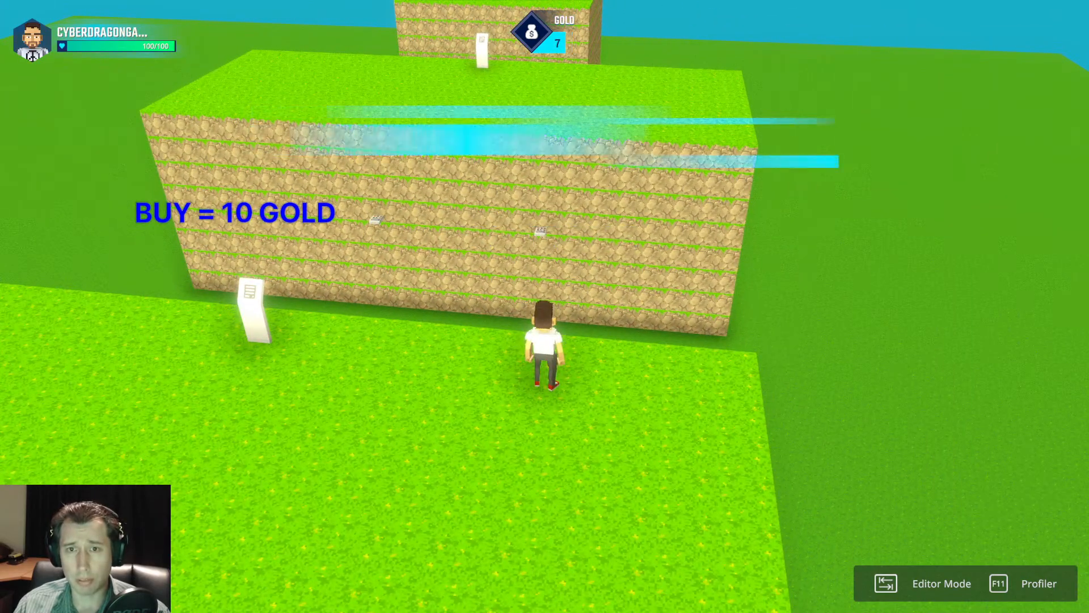
key("d")
key("a")
key("w")
key("d")
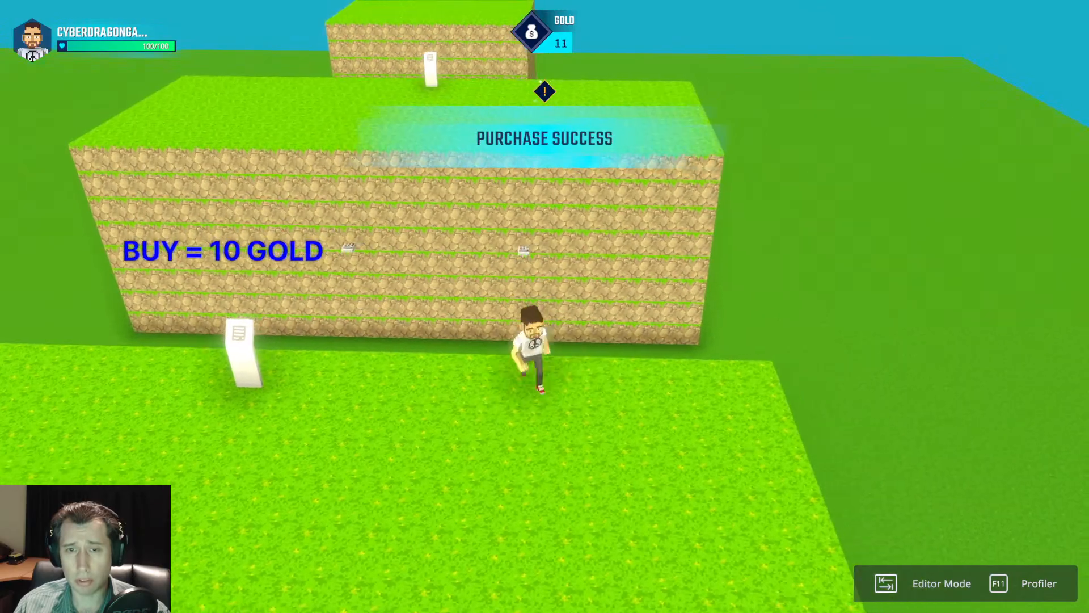
key("Tab")
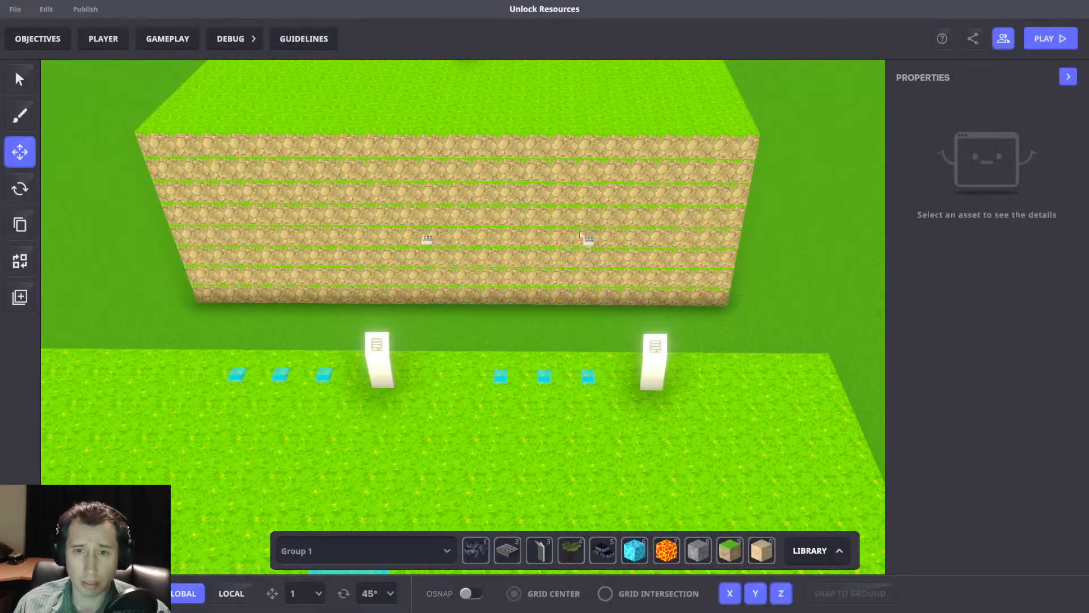
Add the tag A2 to the copied bridge spawner behind the 15-gold panel.
left_click(583, 236)
scroll(997, 416, "down", 10)
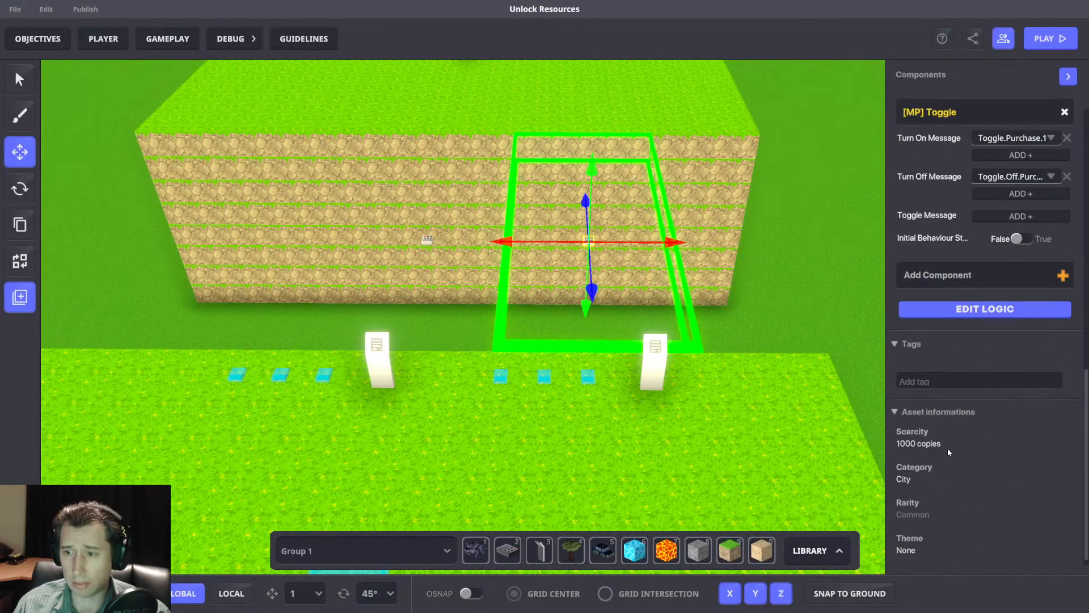
left_click(934, 381)
type("A2")
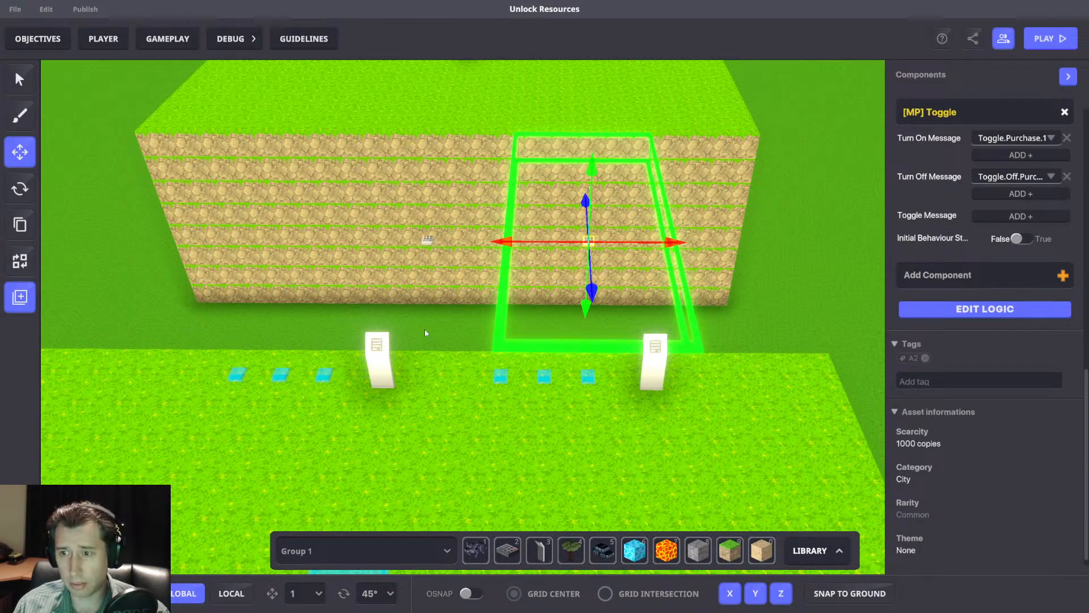
left_click_drag(590, 396, 619, 407)
left_click(807, 314)
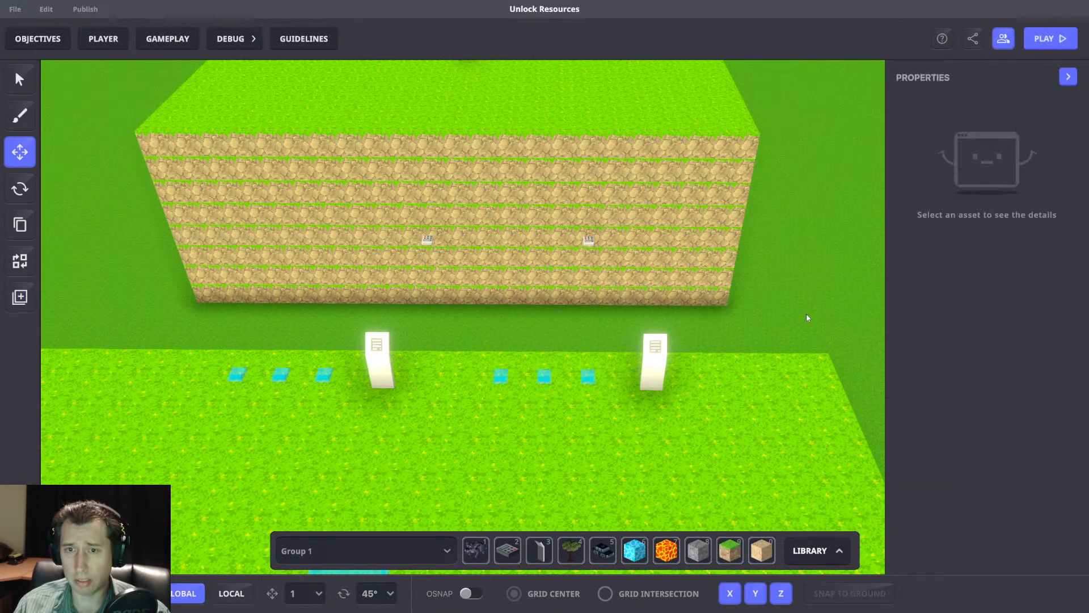
Start a new playtest and move between the 10-gold and 15-gold panels while gold accumulates.
key("Tab")
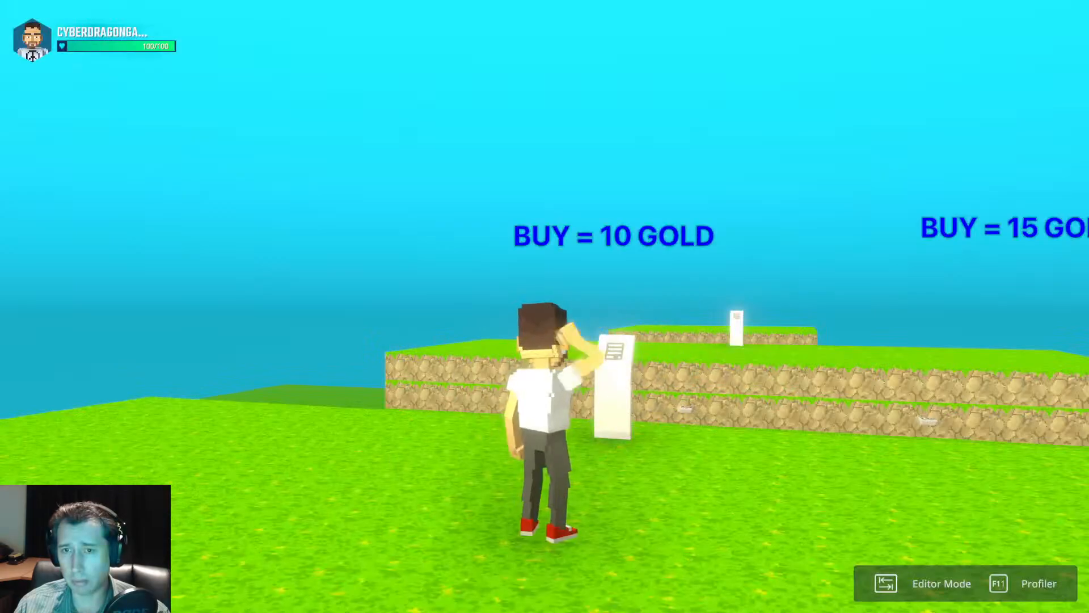
scroll(544, 306, "down", 5)
key("d")
key("a")
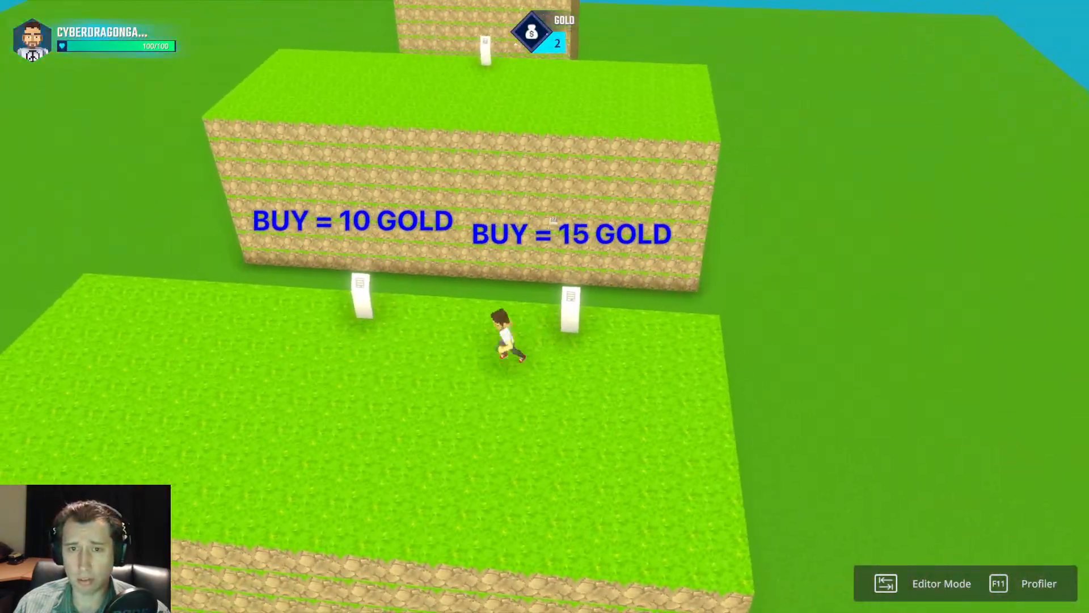
key("w")
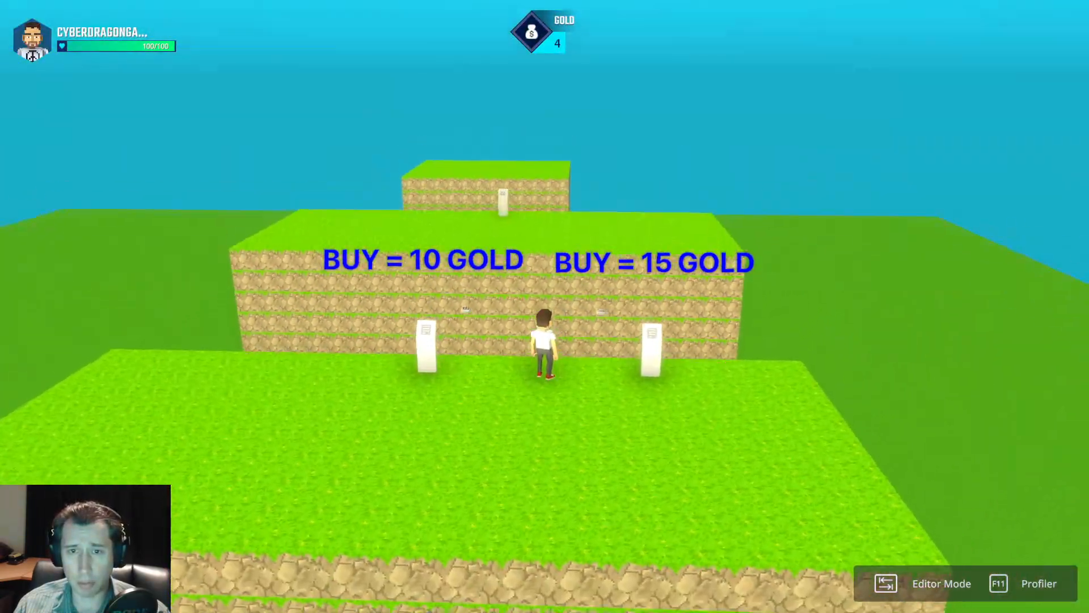
key("a")
key("w")
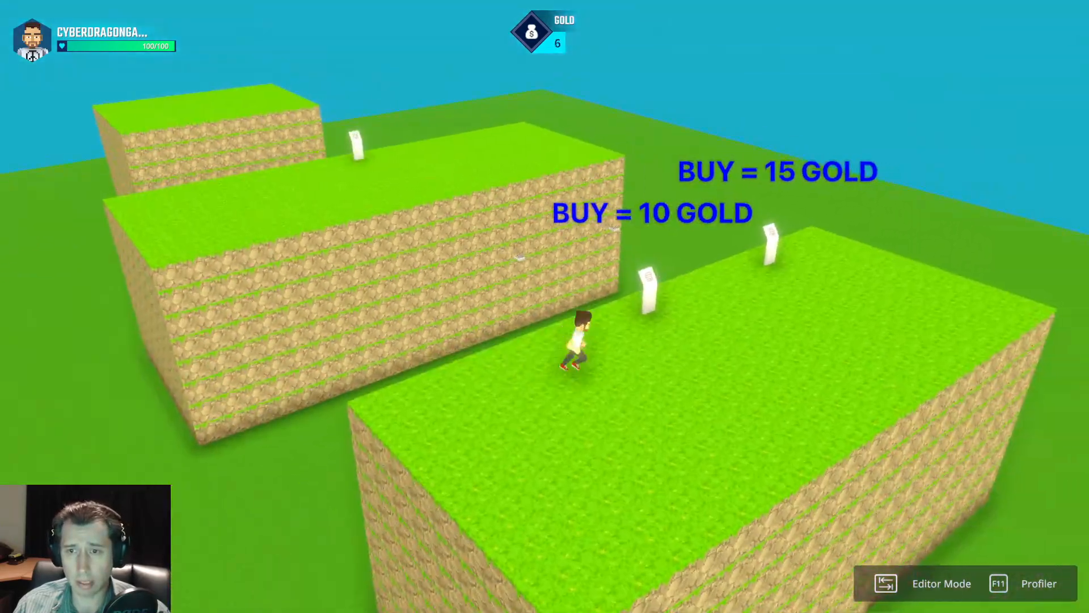
key("d")
key("w")
key("a")
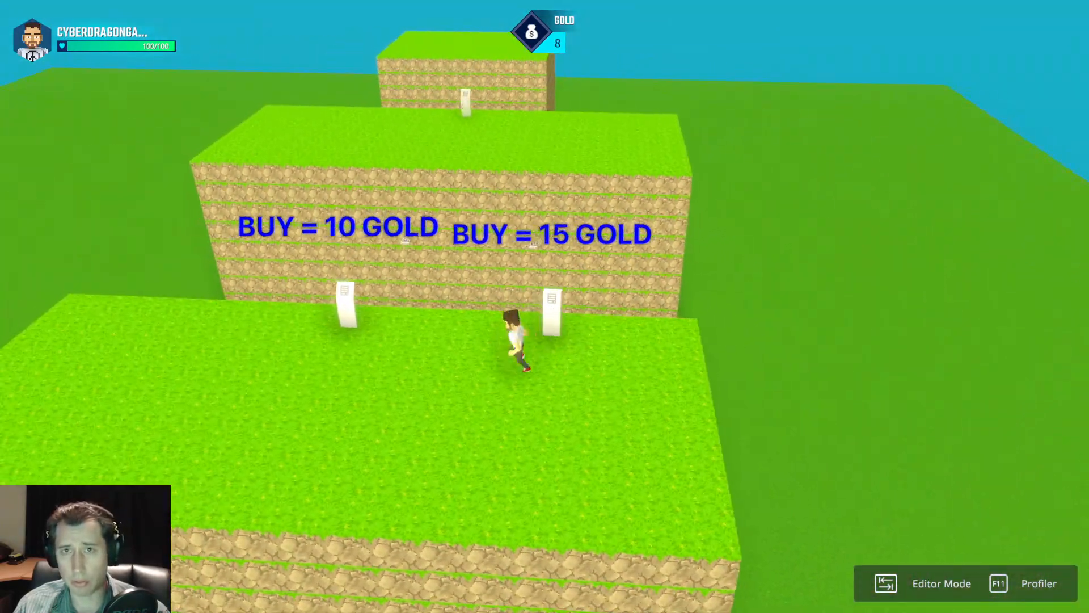
key("d")
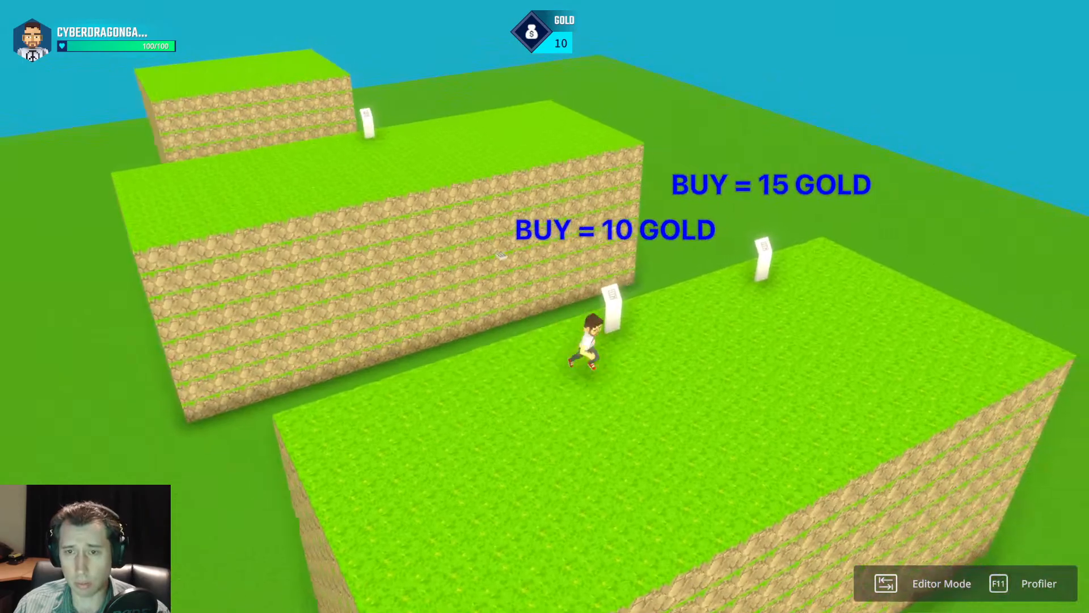
key("w")
key("a")
key("s")
key("w")
key("d")
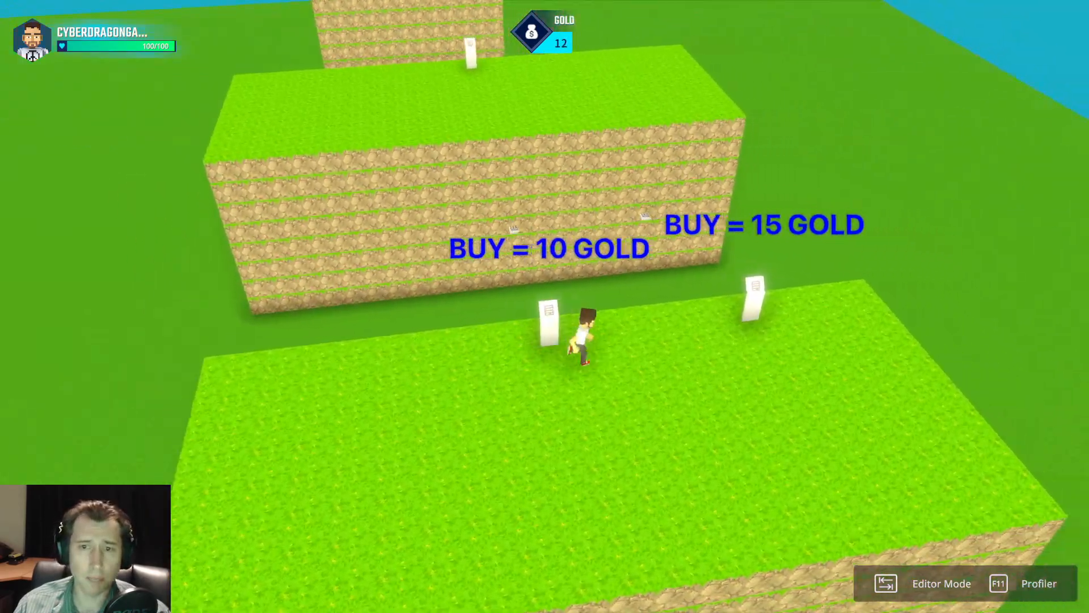
key("a")
key("s")
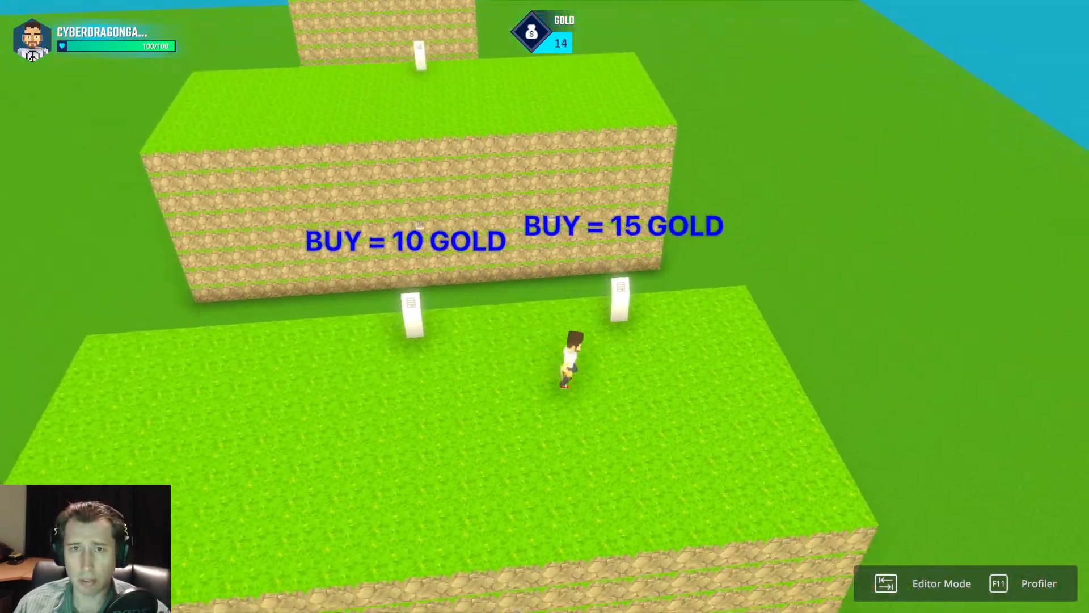
Buy at the 15-gold panel, test the A2-tagged bridge by crossing it, and return to the editor.
key("d")
key("w")
key("w")
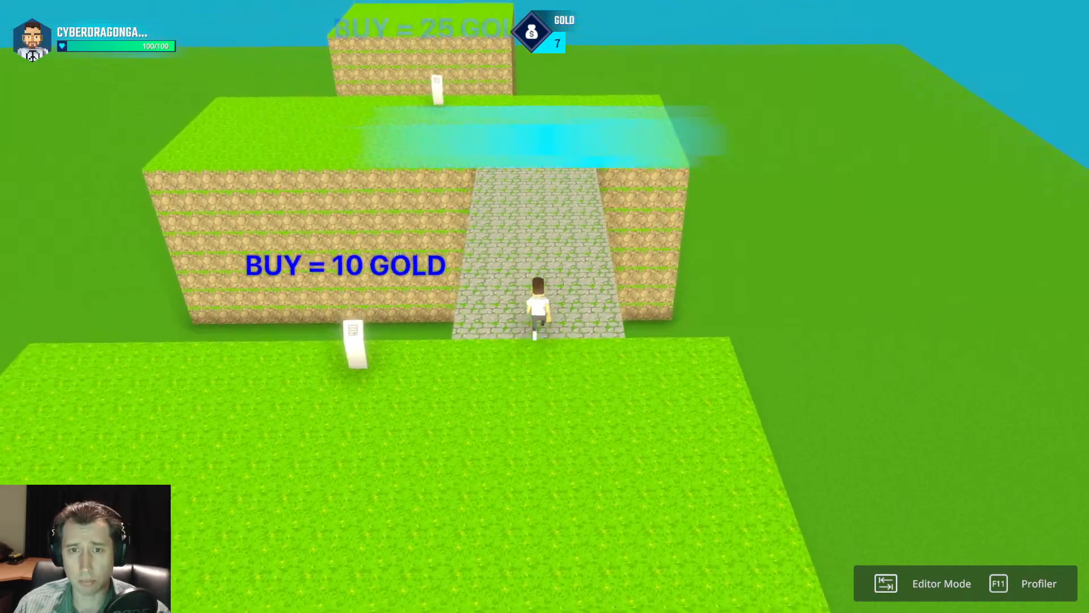
key("d")
key("w")
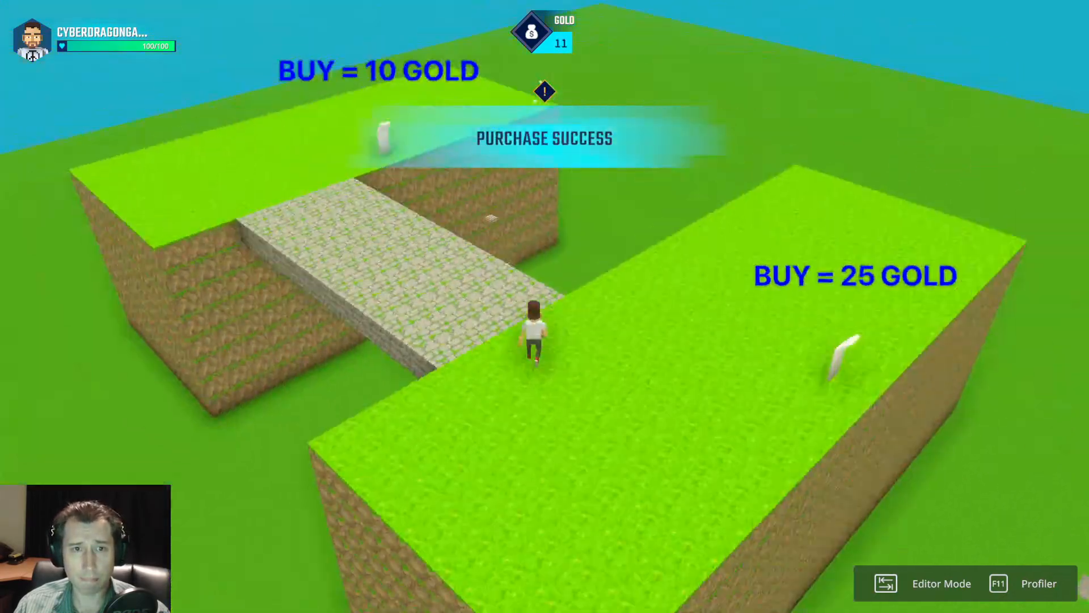
key("space")
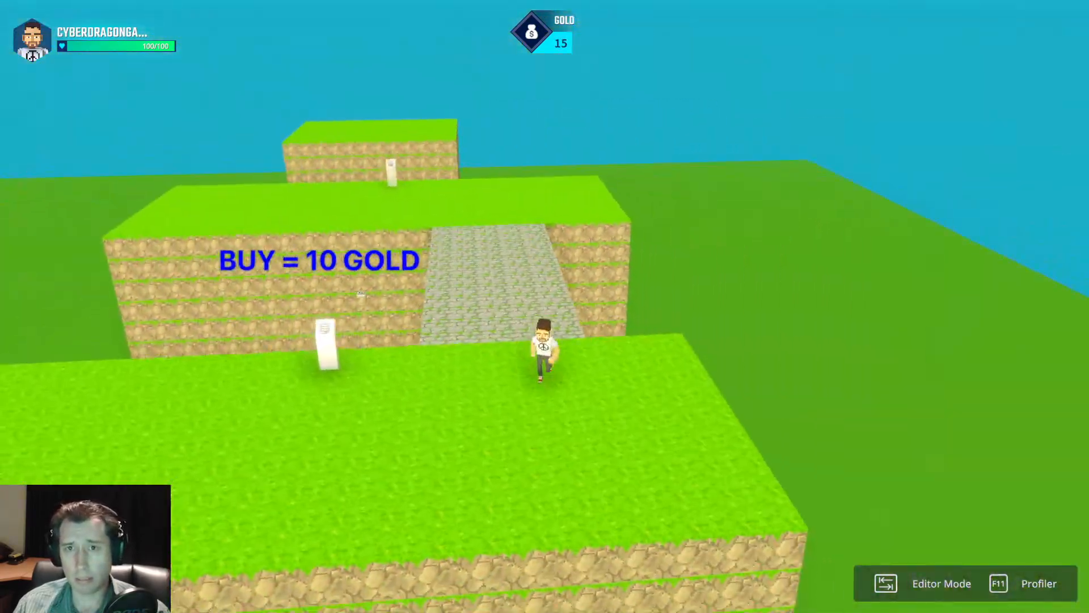
key("w")
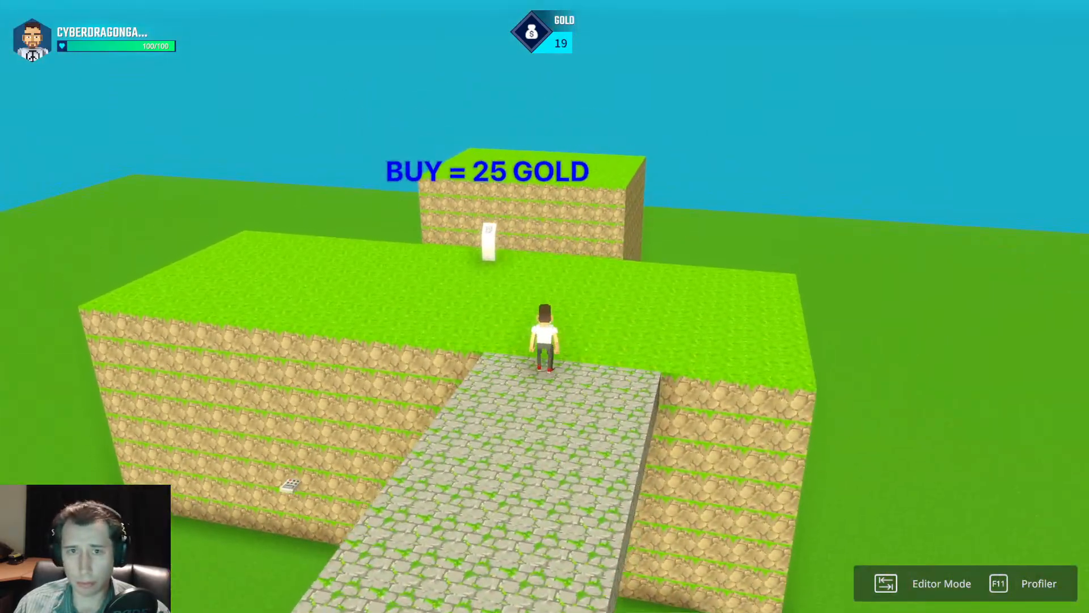
key("Tab")
scroll(692, 366, "down", 4)
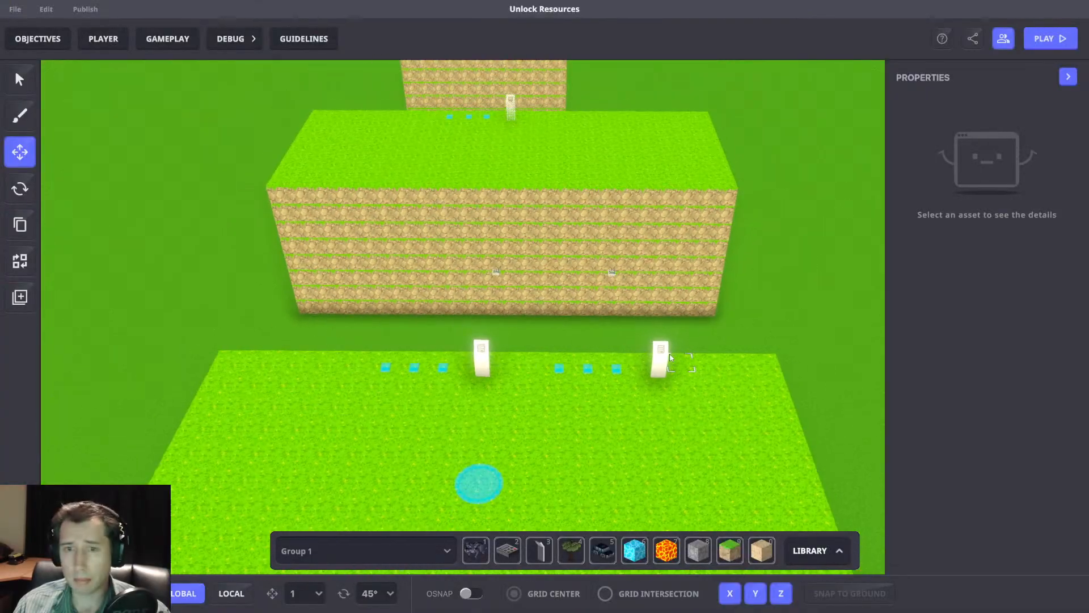
right_click_drag(574, 321, 549, 325)
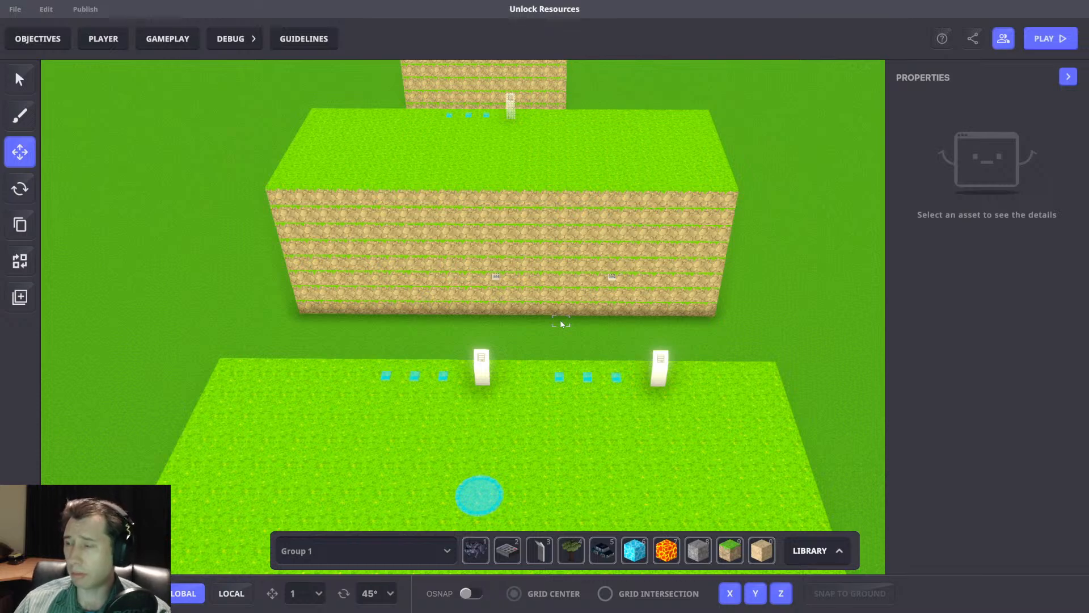
right_click_drag(613, 231, 583, 245)
scroll(583, 245, "up", 3)
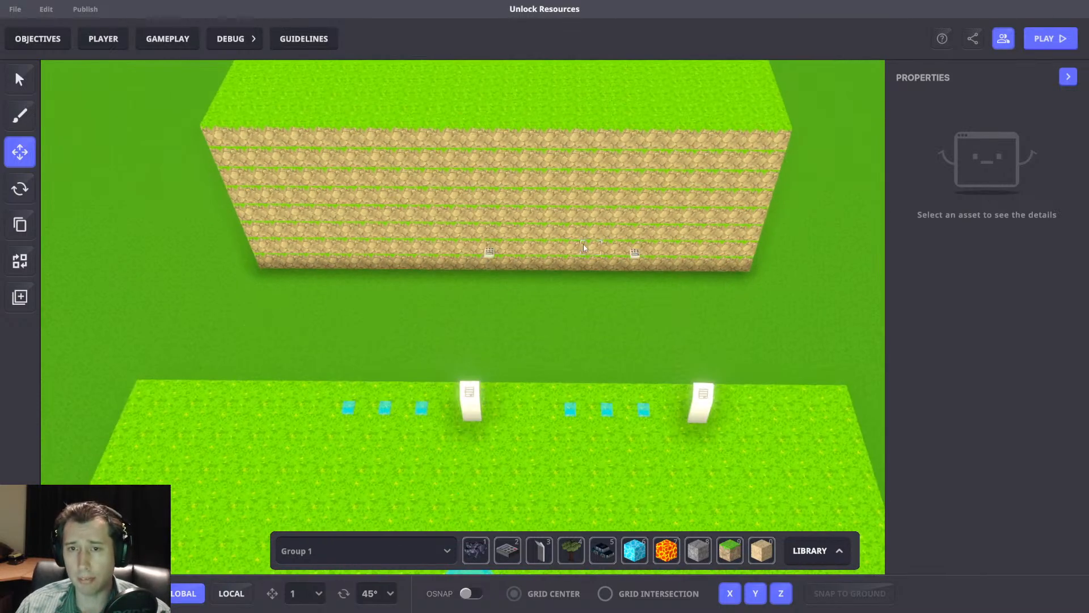
Select the 10-gold info panel and open its full logic settings.
scroll(579, 264, "down", 3)
scroll(577, 269, "up", 3)
right_click_drag(549, 306, 540, 295)
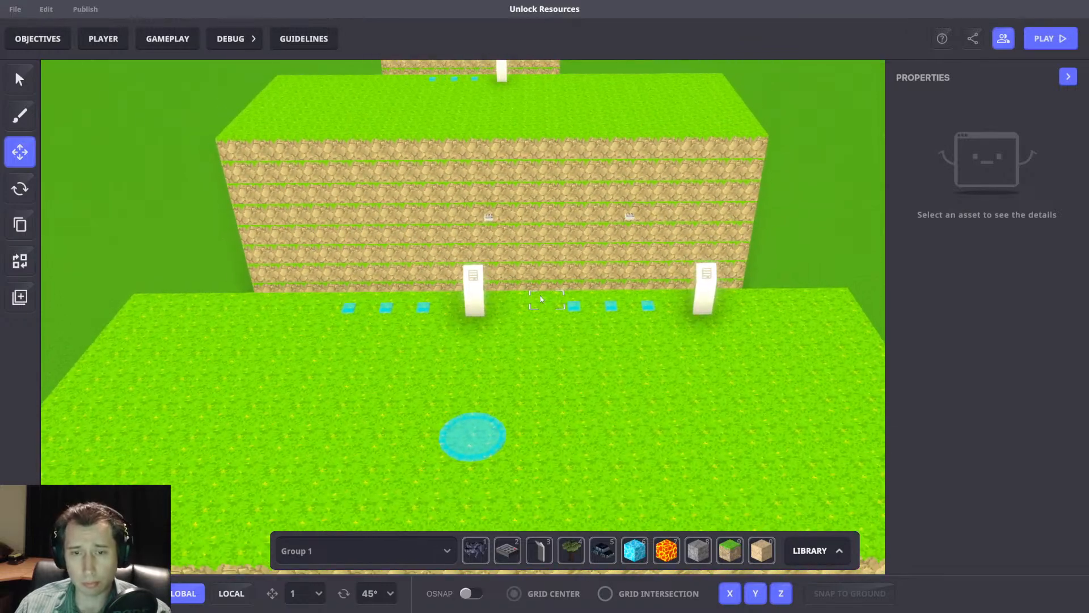
key("Tab")
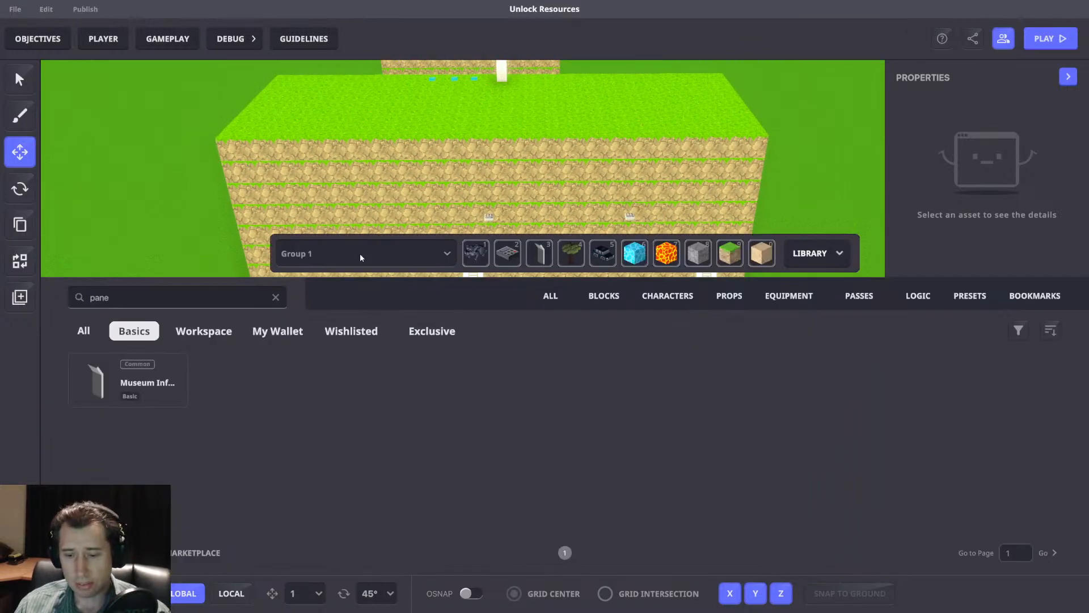
key("Tab")
left_click(477, 297)
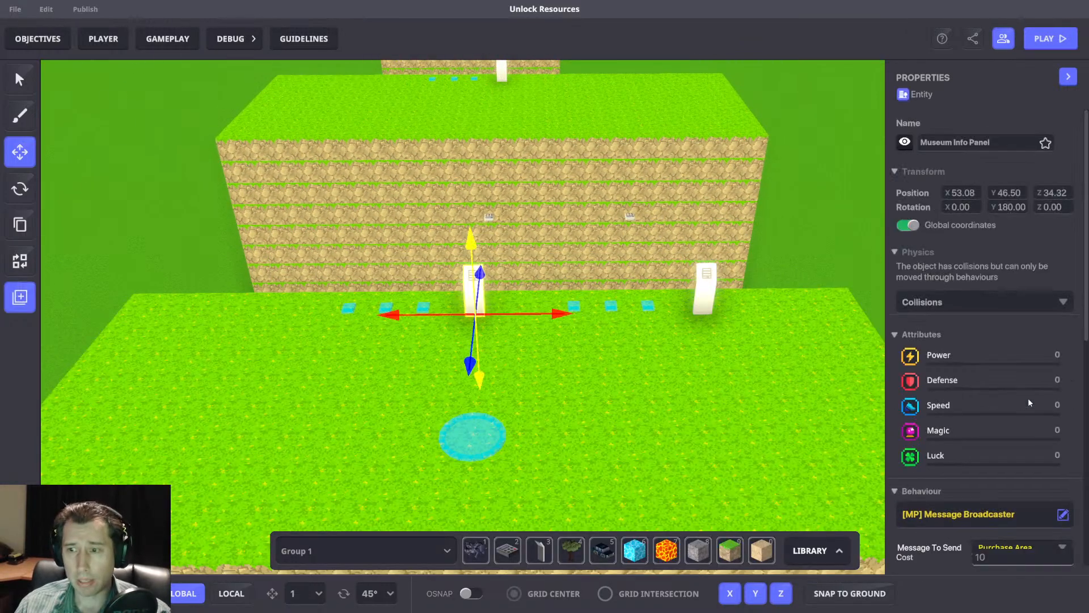
scroll(1023, 391, "down", 4)
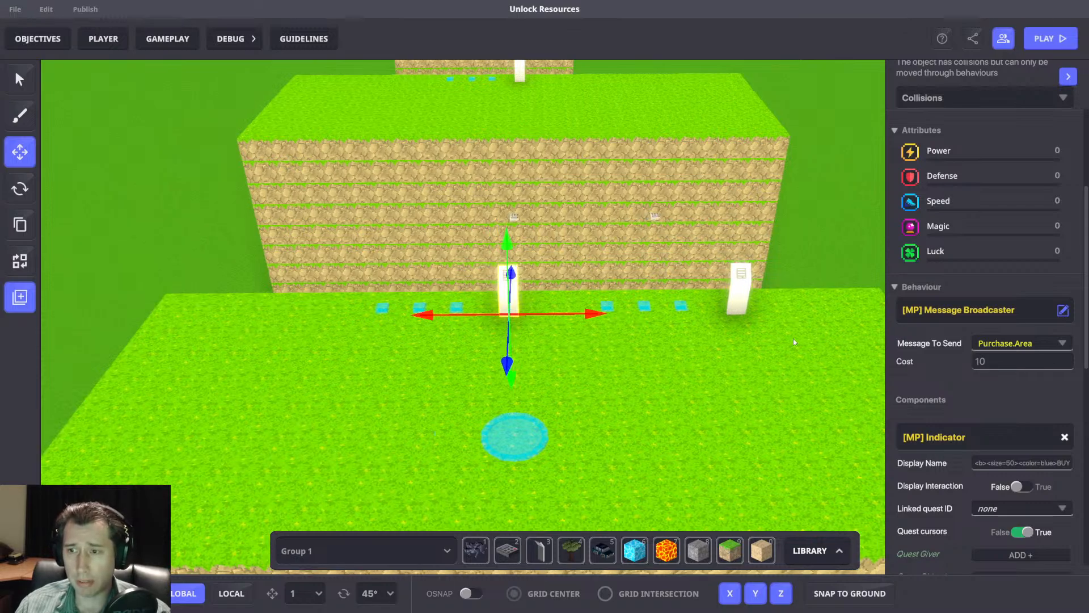
scroll(988, 438, "down", 6)
left_click(989, 473)
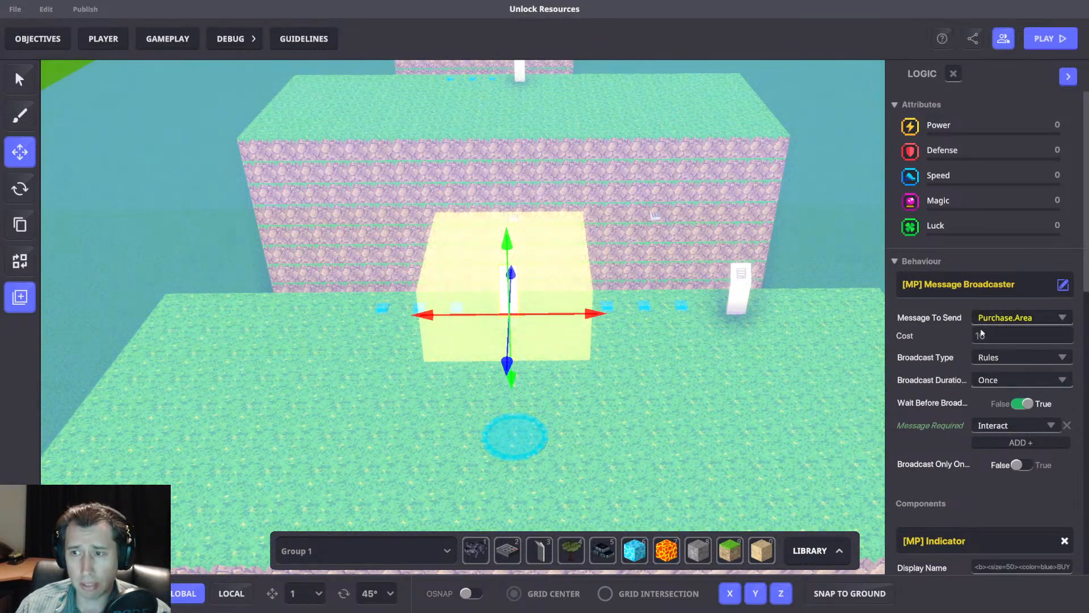
Begin a new message with arguments named Purchase.Area.Multi as the message the 10-gold panel sends.
left_click(993, 319)
type("Purc")
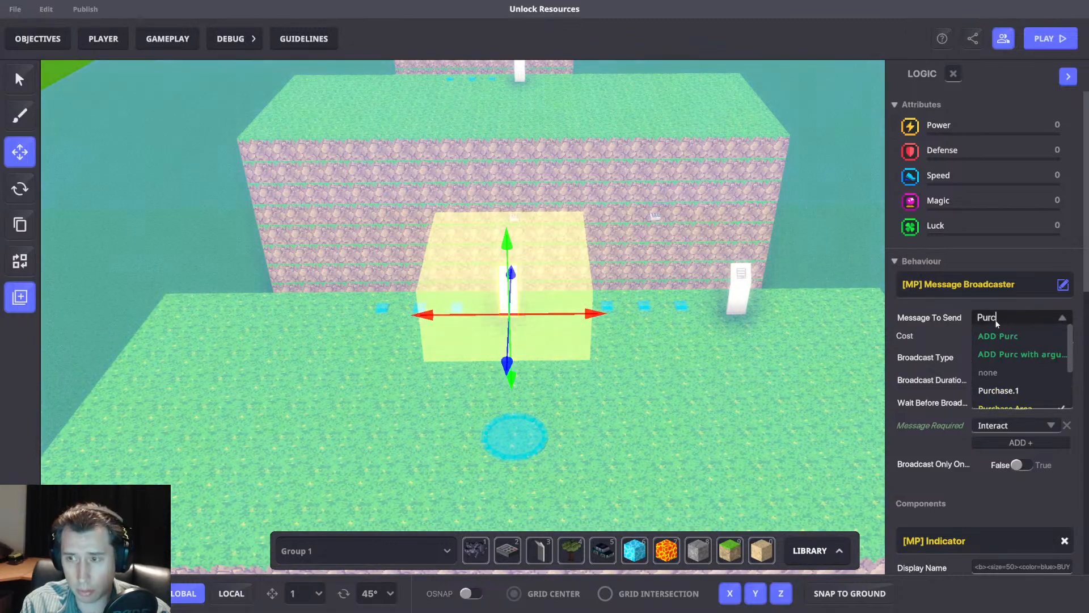
type("hase.Area.")
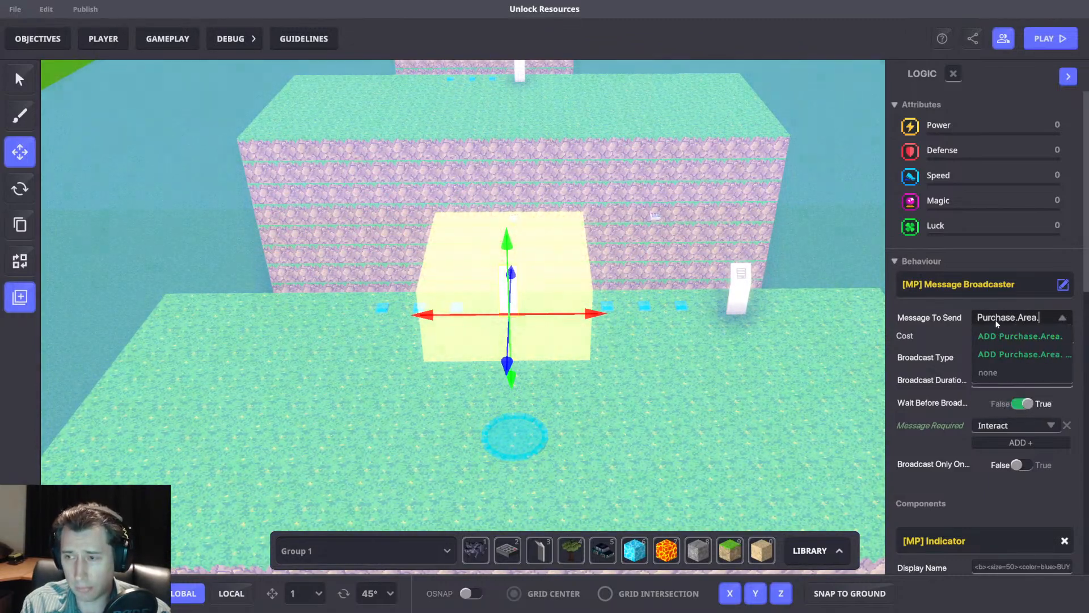
type("Multi")
key("ctrl+a")
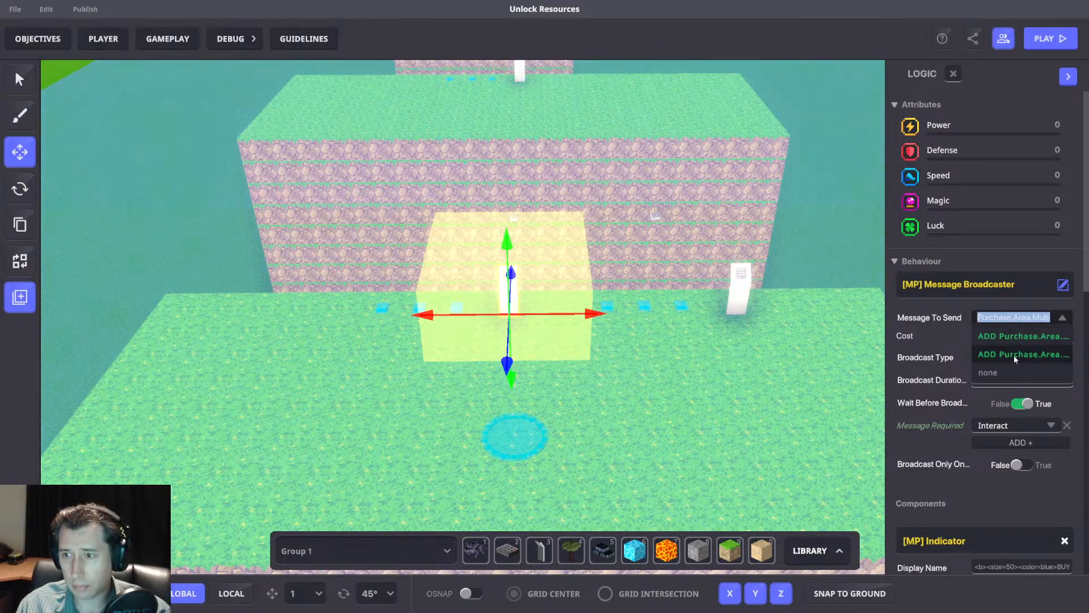
left_click(1013, 355)
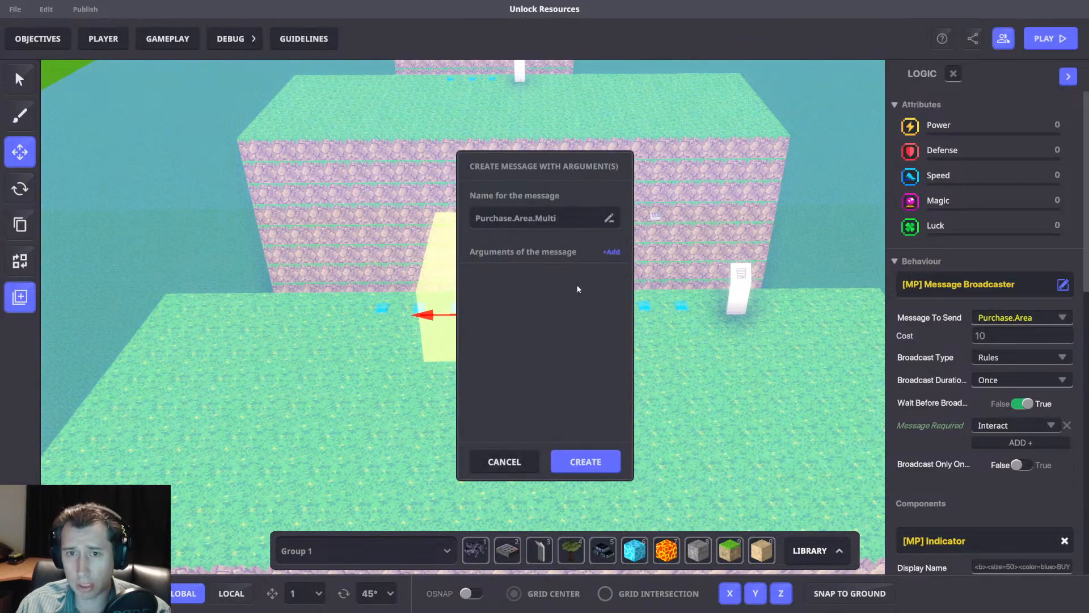
Add a first message argument of type Number (Int) named Gold.
left_click(611, 251)
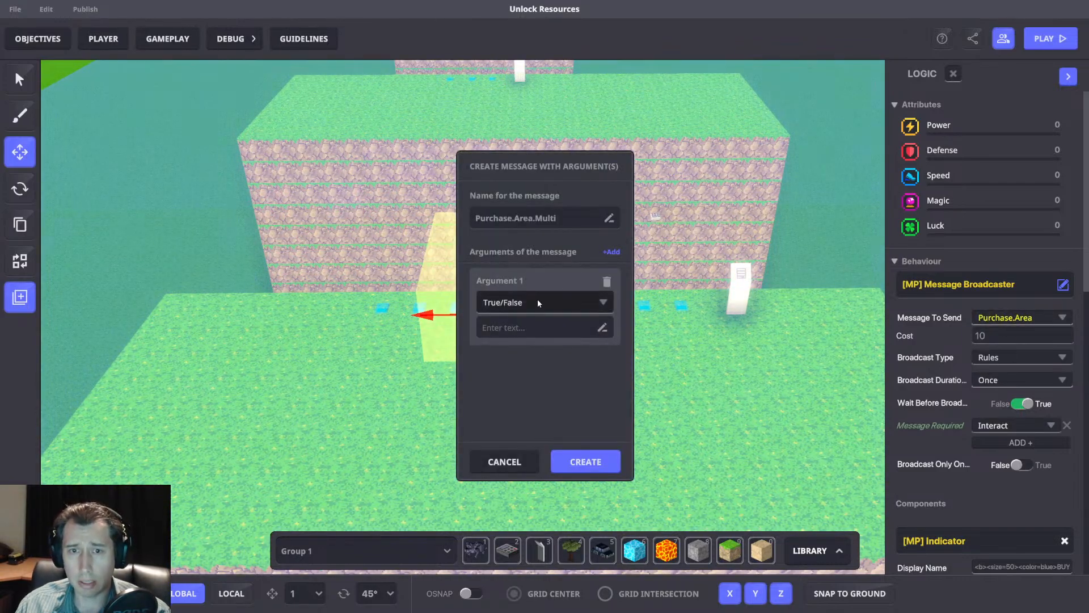
left_click(540, 301)
left_click(502, 341)
left_click(516, 326)
type("Gold")
Add two more Number (Int) arguments named Wood and Steel to the message.
left_click(611, 251)
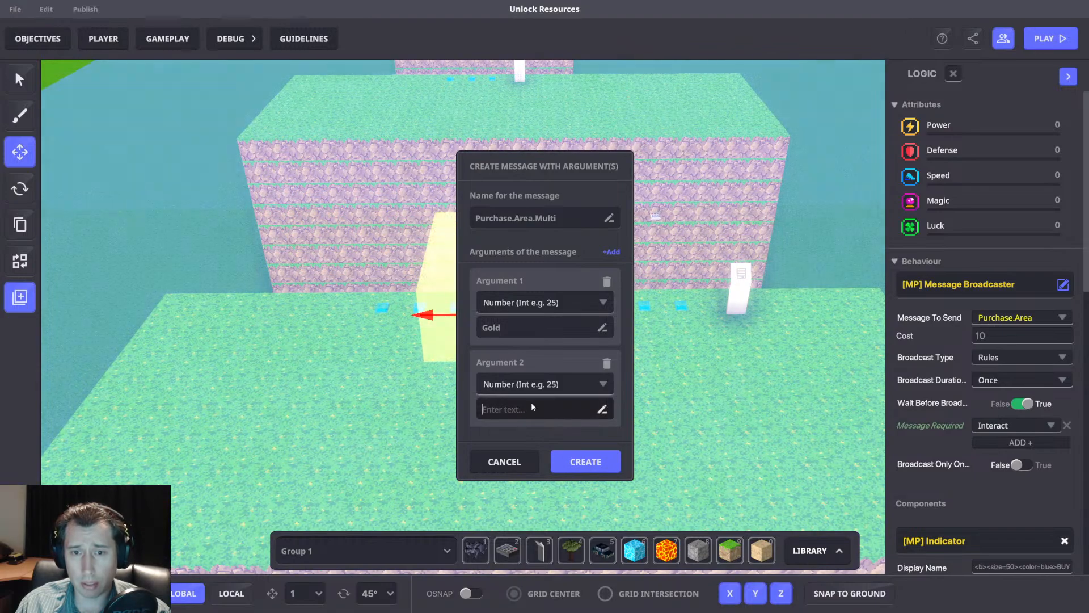
type("Wood")
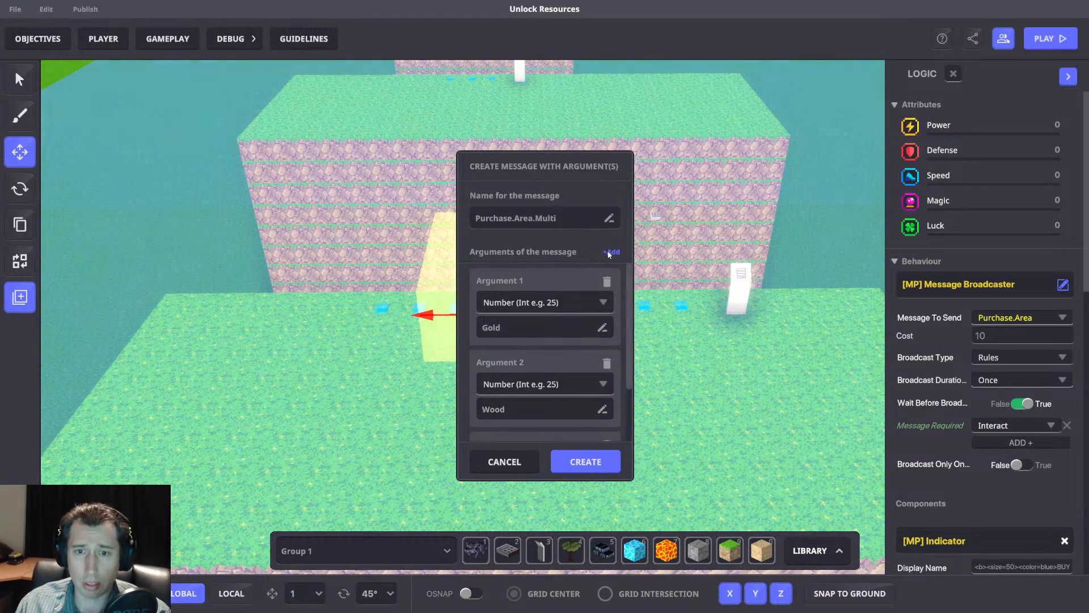
left_click(611, 252)
scroll(533, 368, "down", 2)
left_click(523, 393)
left_click(502, 432)
type("Steel")
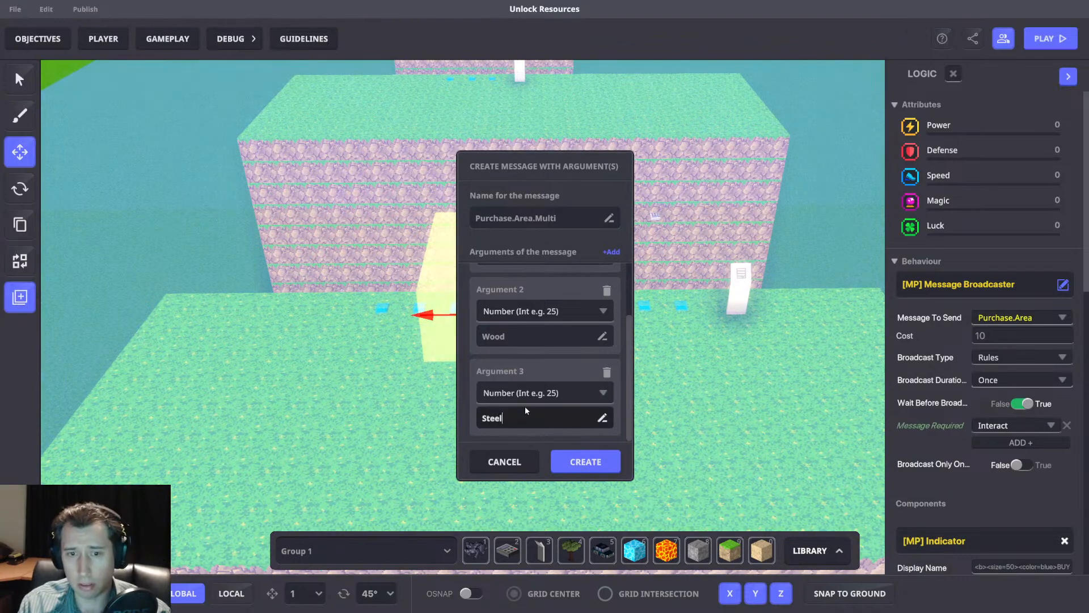
Review the three arguments, copy the message name Purchase.Area.Multi, and create the message.
scroll(626, 311, "up", 1)
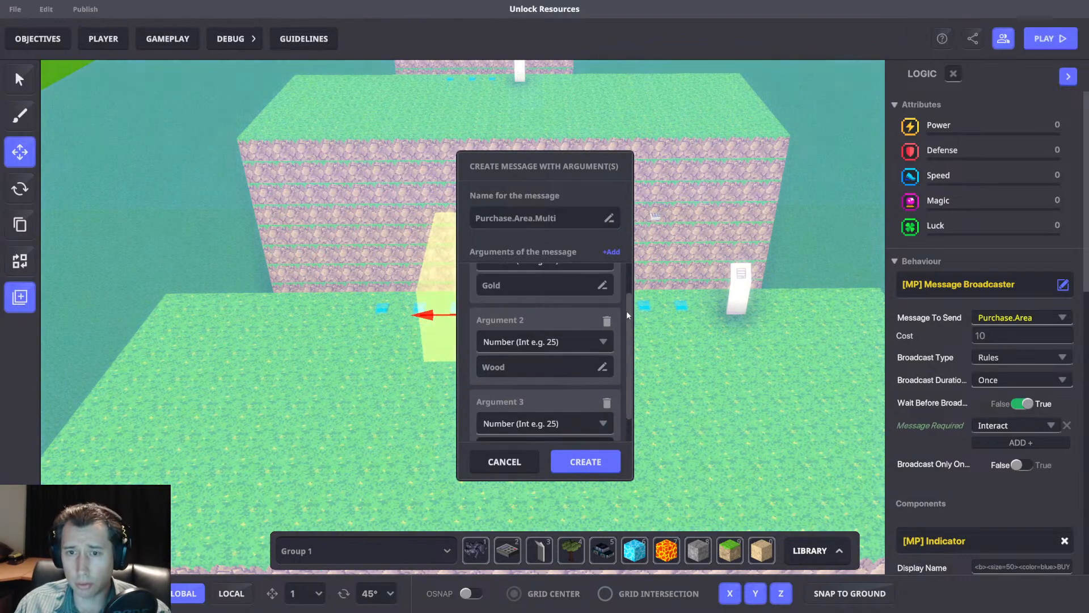
scroll(626, 311, "down", 1)
scroll(625, 271, "up", 2)
scroll(628, 356, "down", 2)
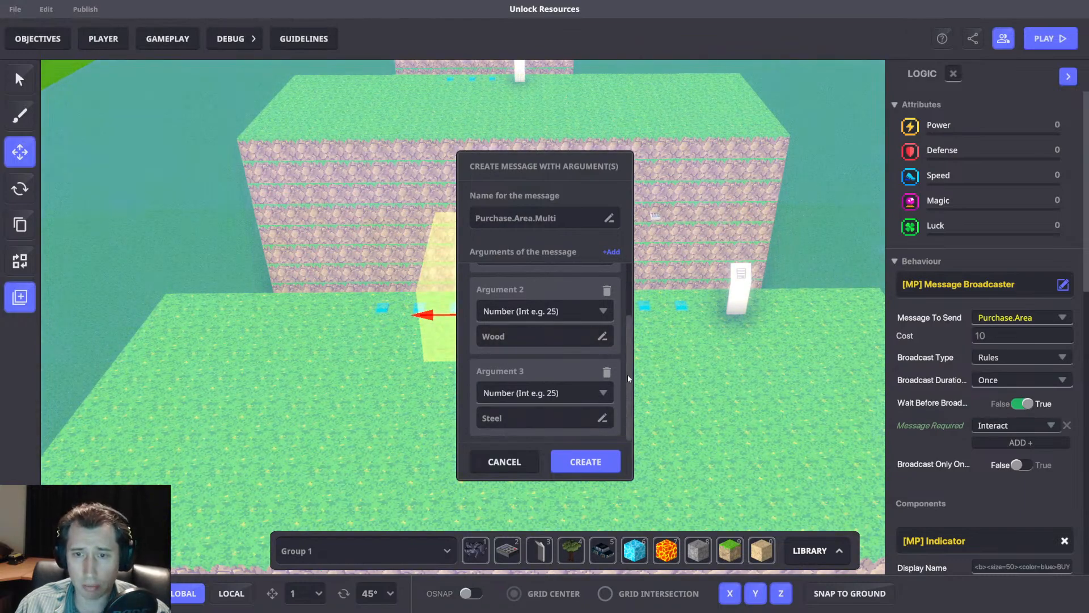
scroll(626, 307, "up", 1)
scroll(630, 369, "down", 1)
scroll(630, 397, "up", 1)
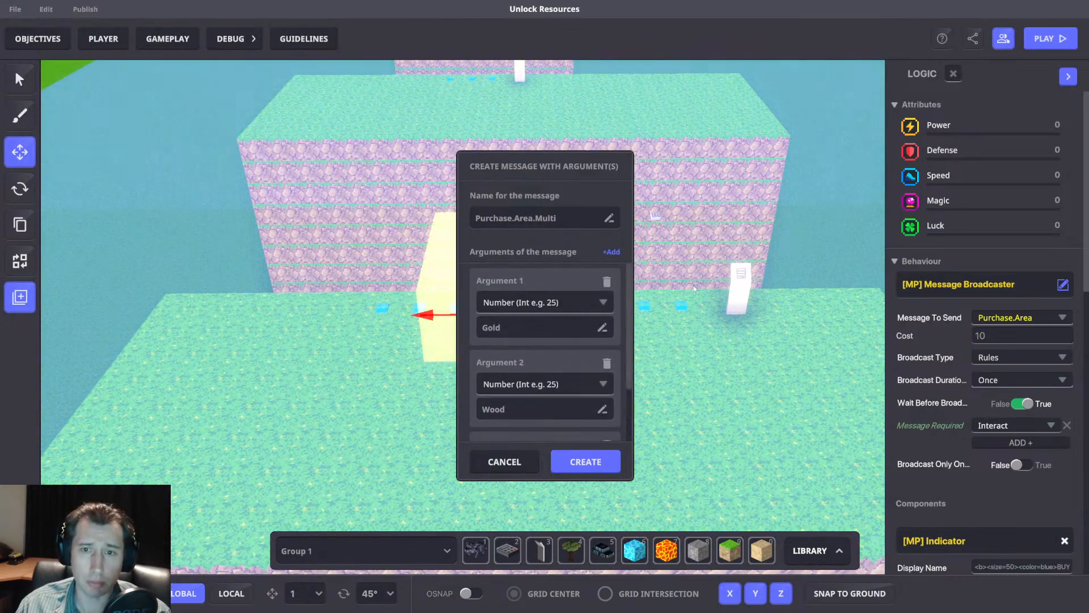
scroll(633, 364, "down", 1)
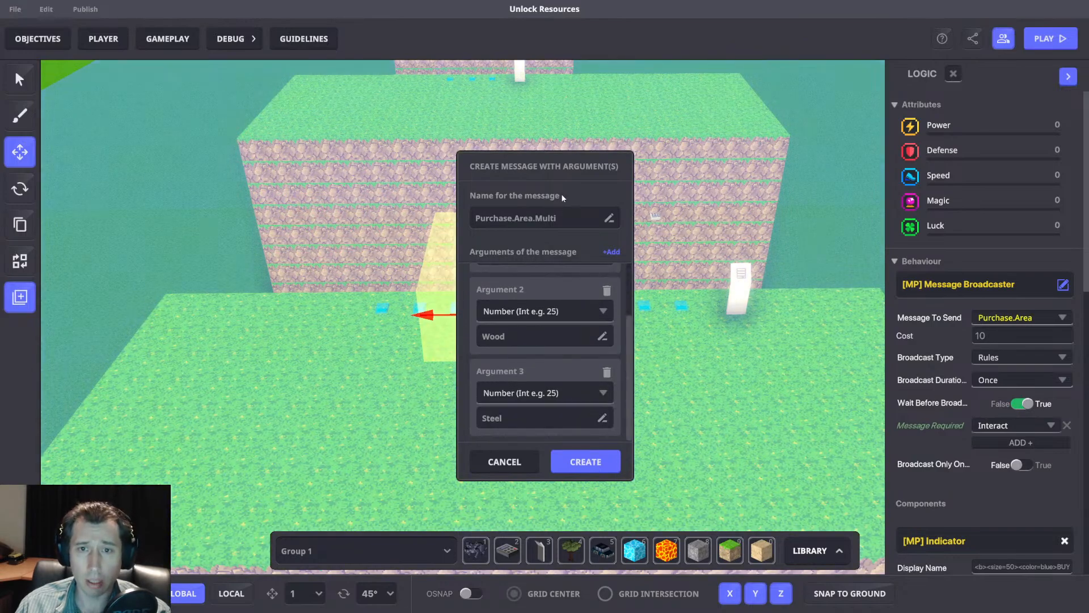
double_click(554, 218)
key("ctrl+c")
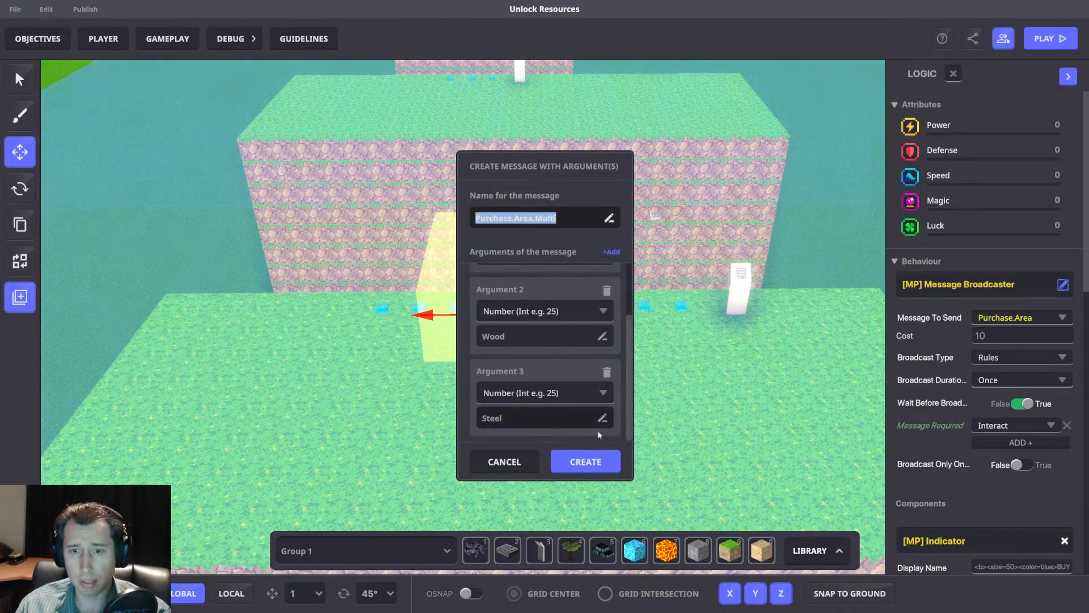
left_click(586, 461)
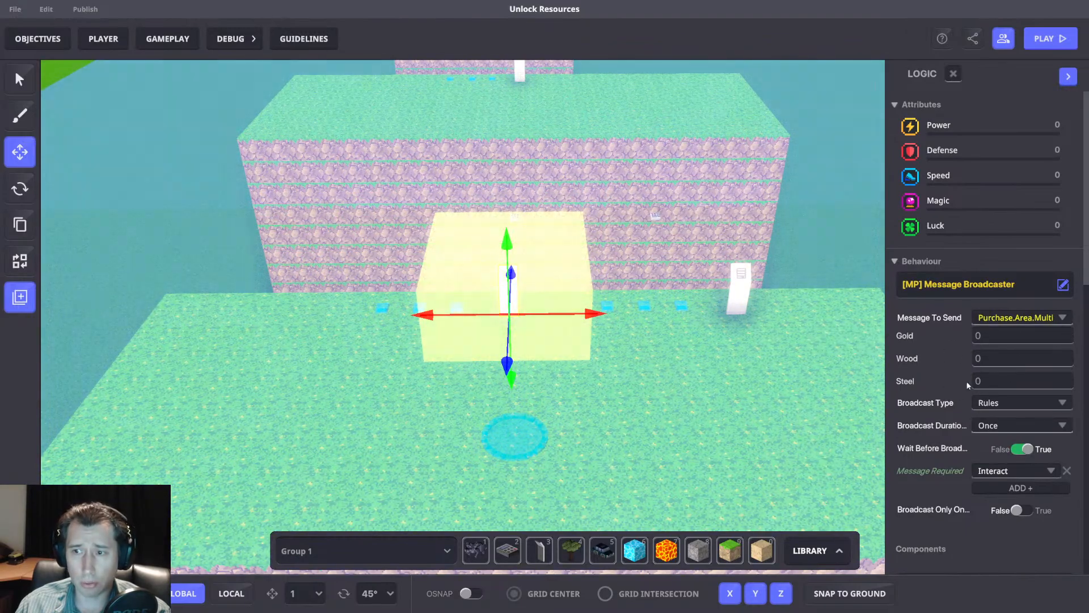
Set the Gold argument of the panel's Purchase.Area.Multi message to 10.
scroll(515, 244, "down", 5)
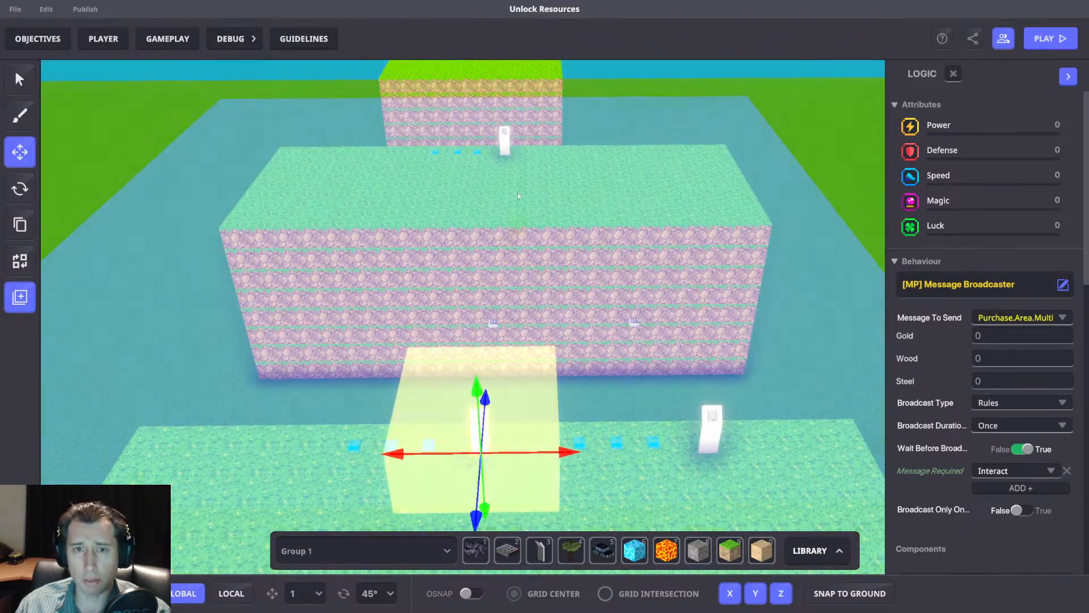
scroll(563, 242, "up", 3)
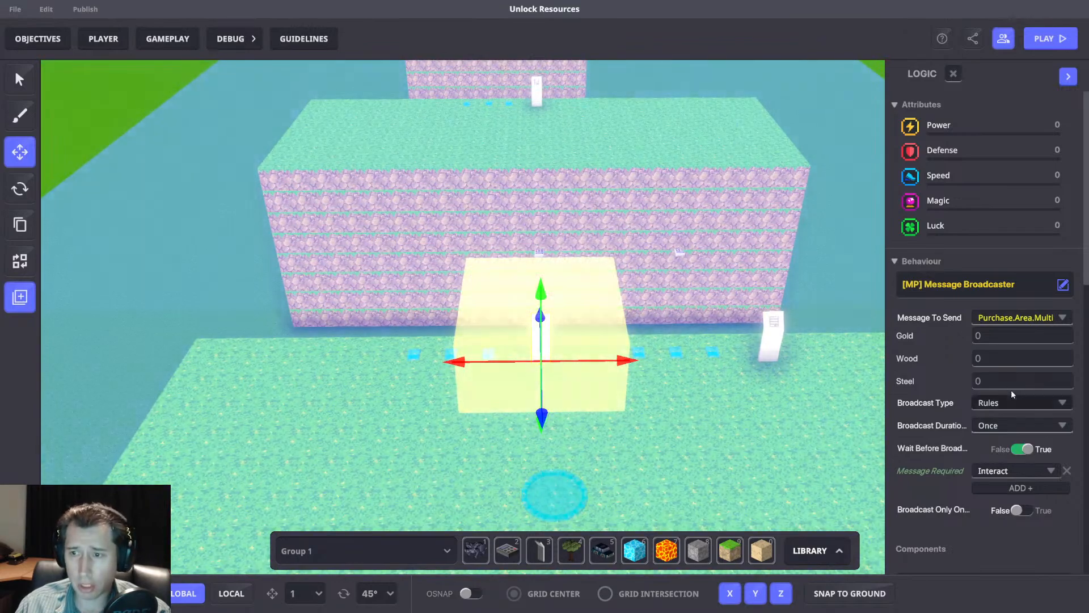
left_click(1003, 382)
left_click(996, 360)
left_click(1002, 335)
type("10")
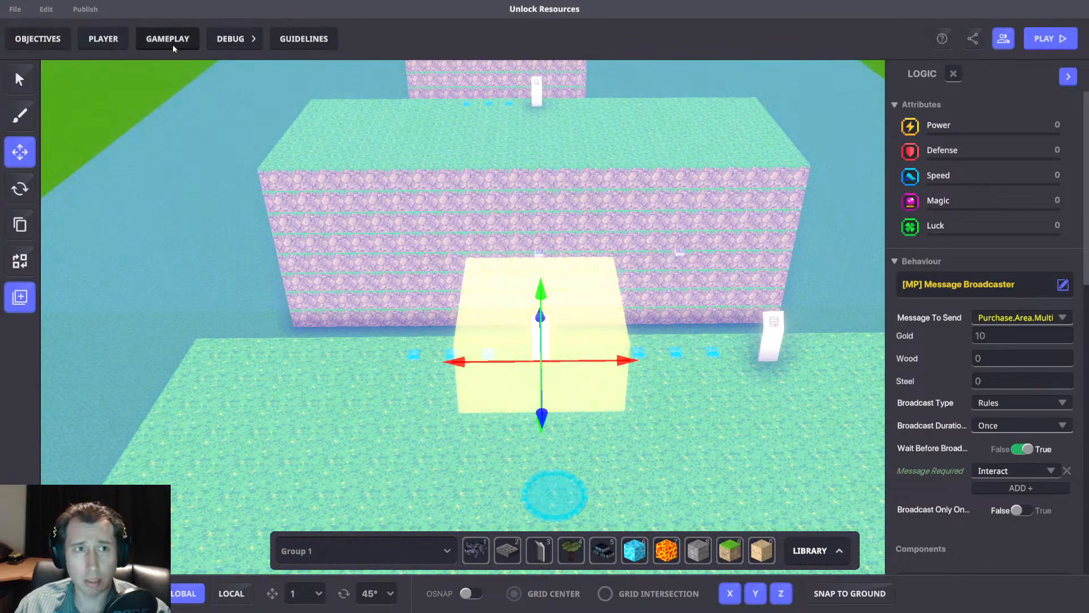
In the game rules, set the required message of both Gold comparison rules to Purchase.Area.Multi.
left_click(171, 42)
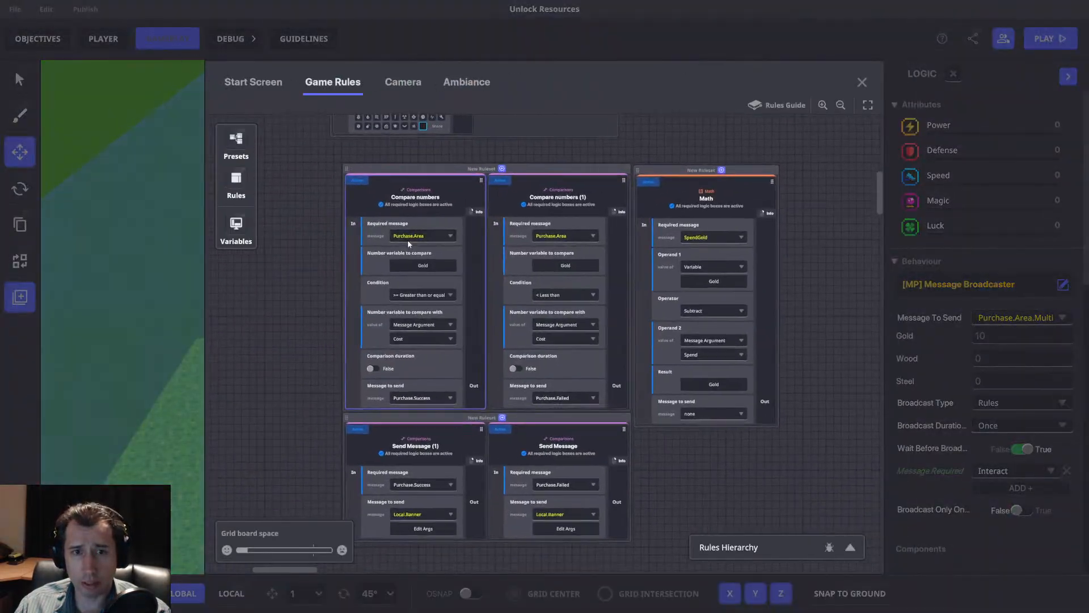
left_click(418, 236)
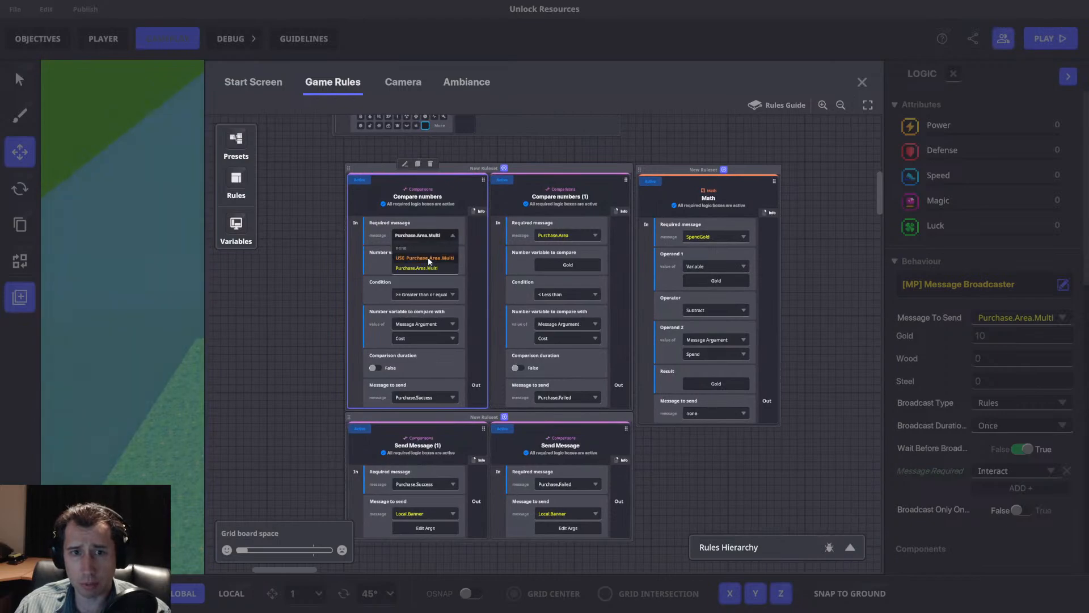
left_click(549, 237)
key("ctrl+v")
left_click(576, 260)
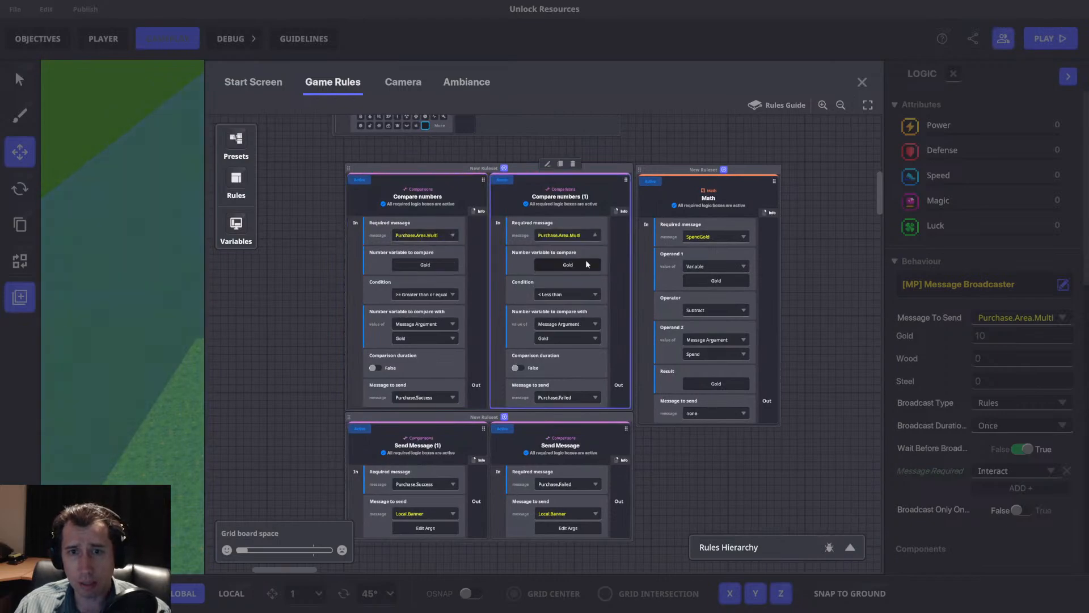
left_click(563, 337)
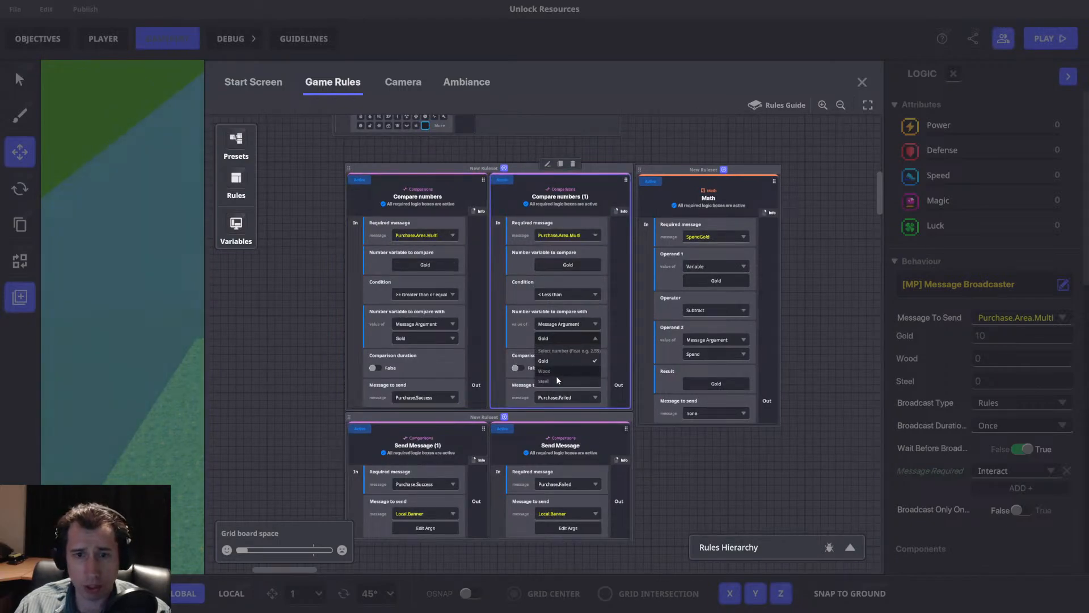
left_click(502, 326)
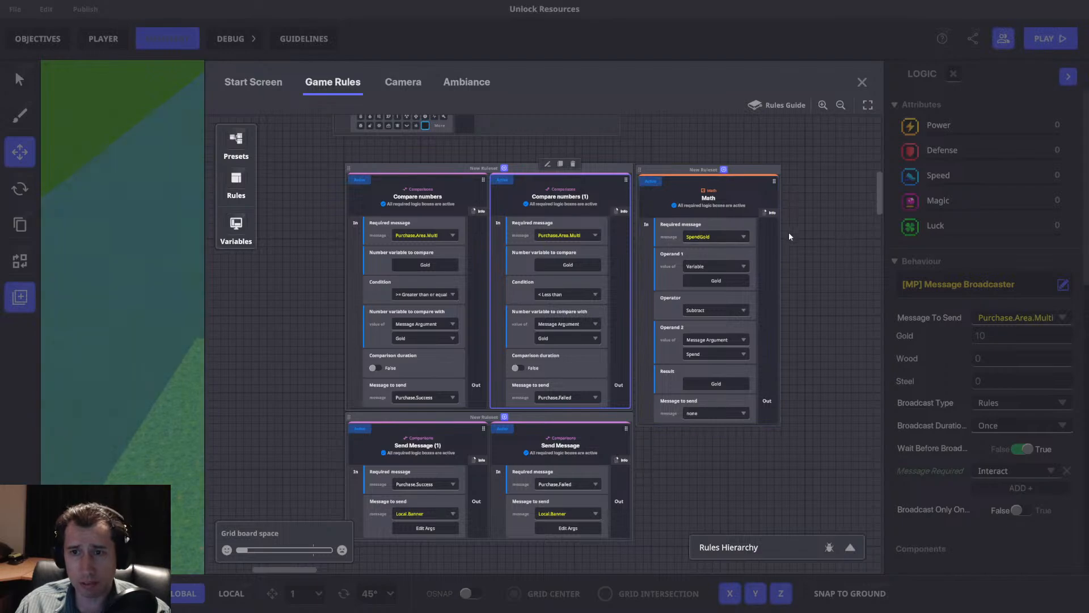
Move the SpendGold math ruleset and the Send Message ruleset lower on the board to free space around the comparison rules.
left_click_drag(793, 233, 695, 248)
left_click(618, 202)
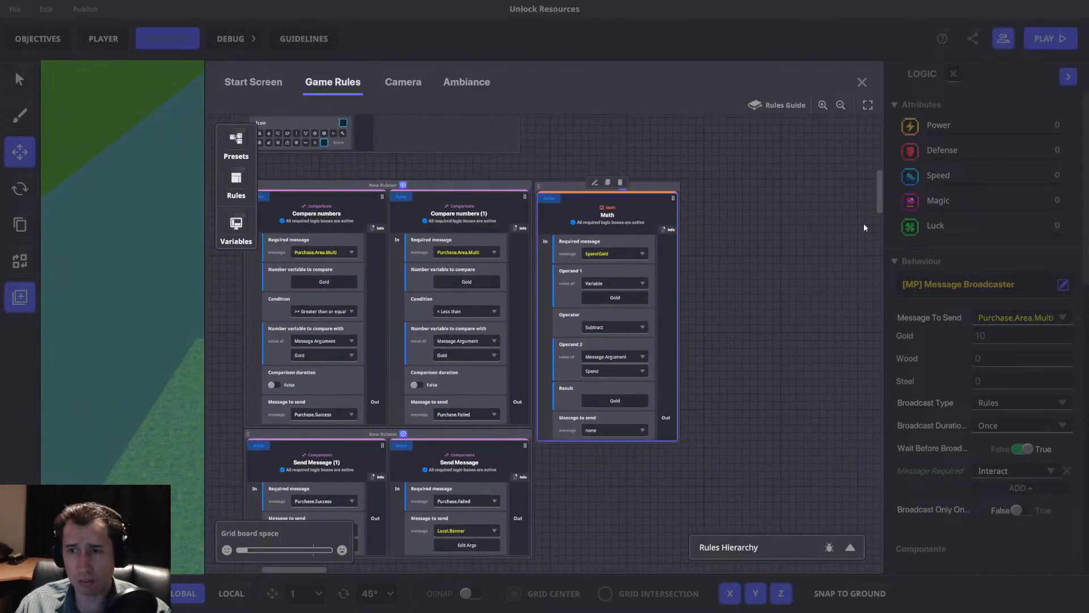
left_click_drag(662, 188, 693, 385)
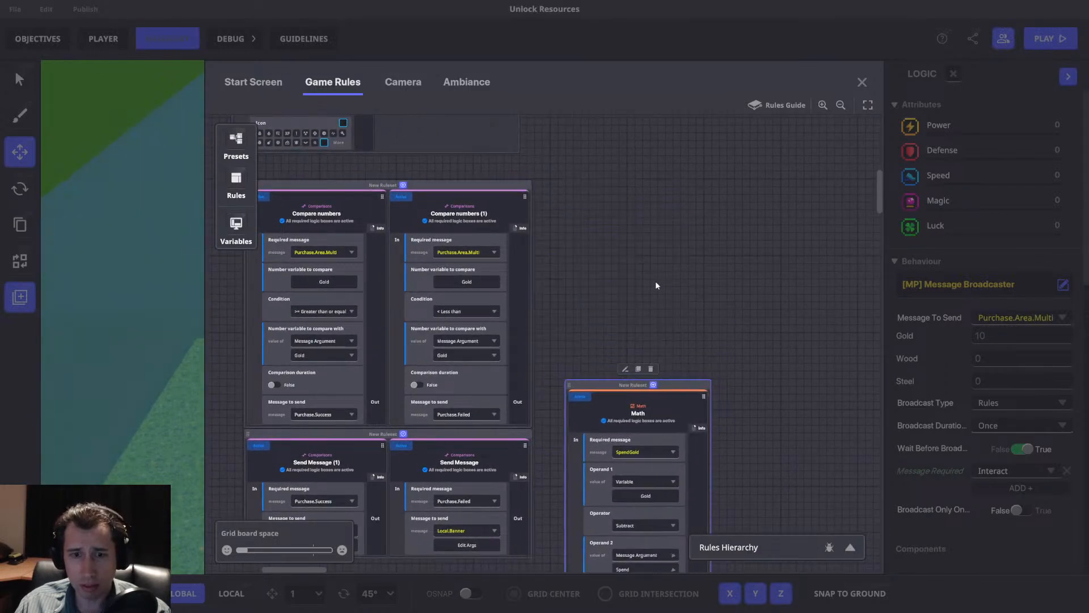
scroll(655, 283, "down", 2)
left_click_drag(594, 279, 565, 332)
left_click_drag(567, 263, 600, 242)
left_click_drag(525, 312, 530, 401)
left_click_drag(585, 316, 593, 409)
scroll(590, 319, "up", 3)
left_click_drag(500, 231, 514, 225)
left_click_drag(650, 209, 701, 211)
left_click_drag(540, 227, 517, 233)
left_click_drag(617, 242, 641, 140)
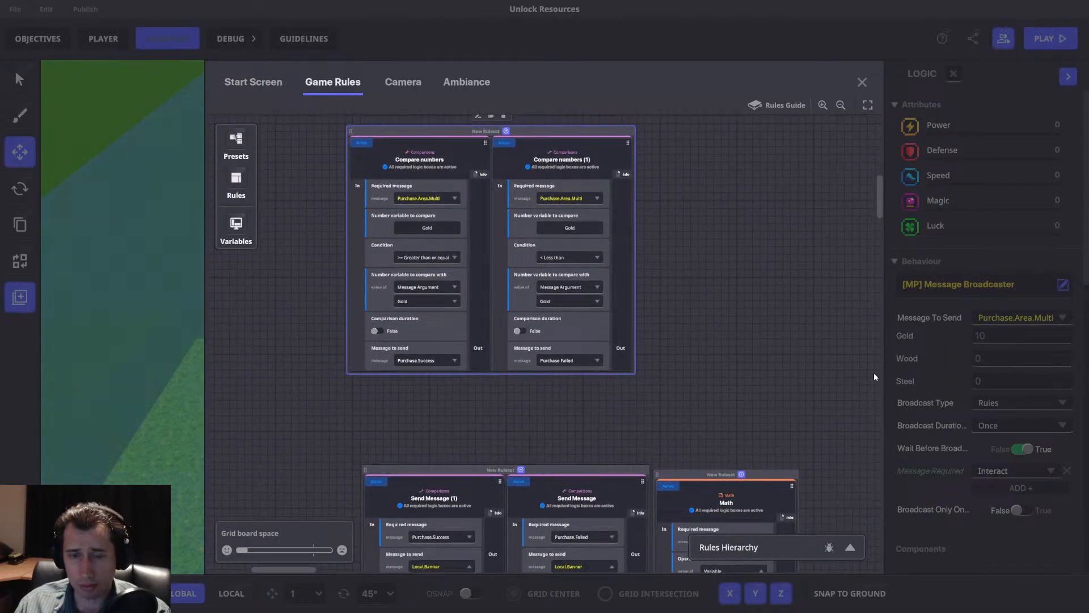
Create the message Check.Wood and make the greater-than-or-equal Gold comparison rule send it.
left_click_drag(404, 357, 394, 379)
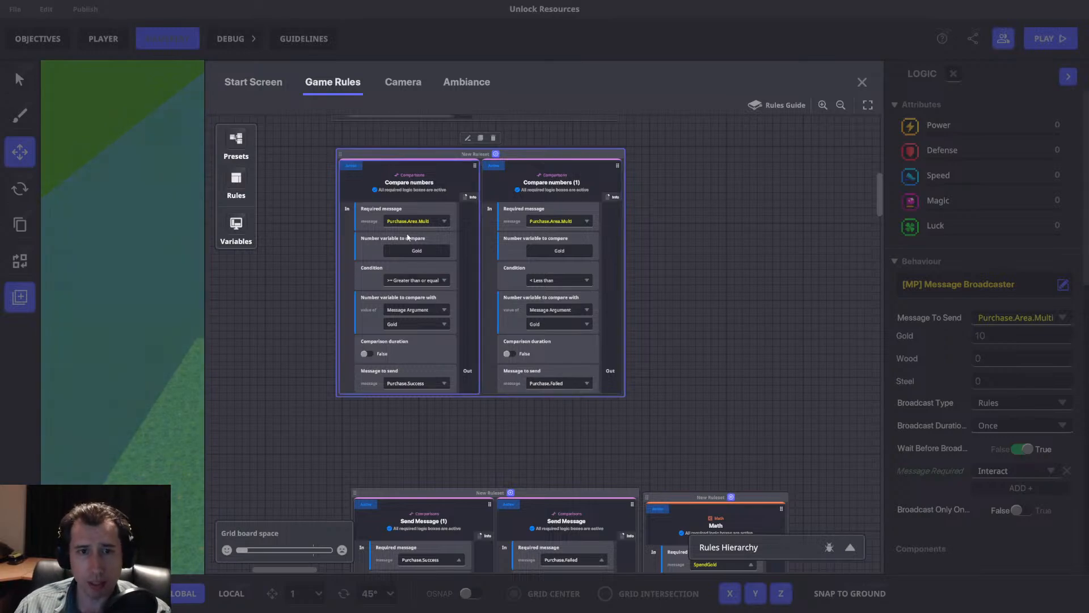
left_click(404, 383)
type("Ch")
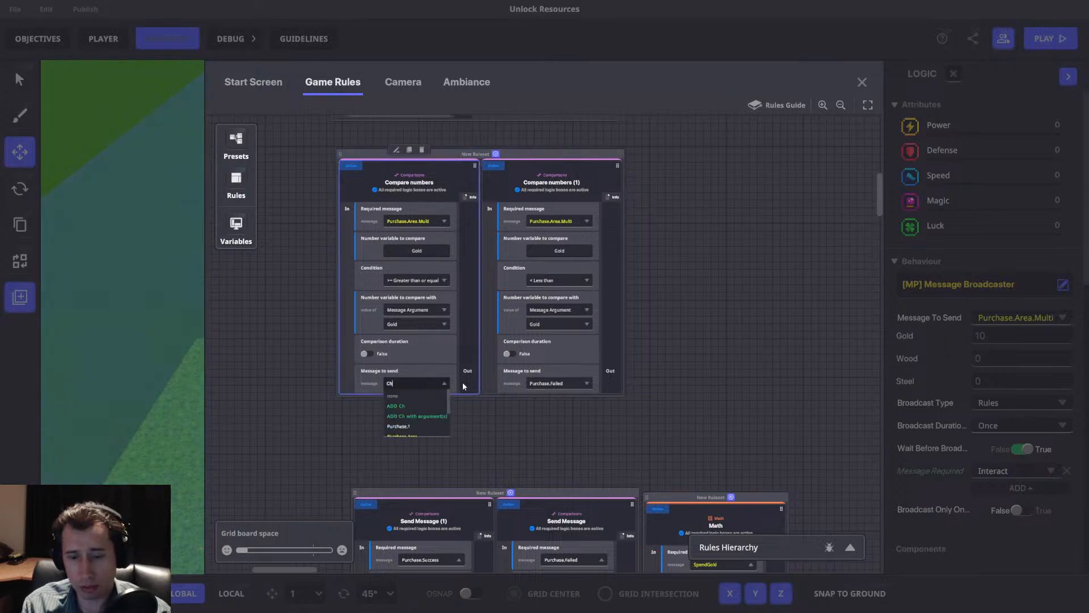
type("eck.Wood")
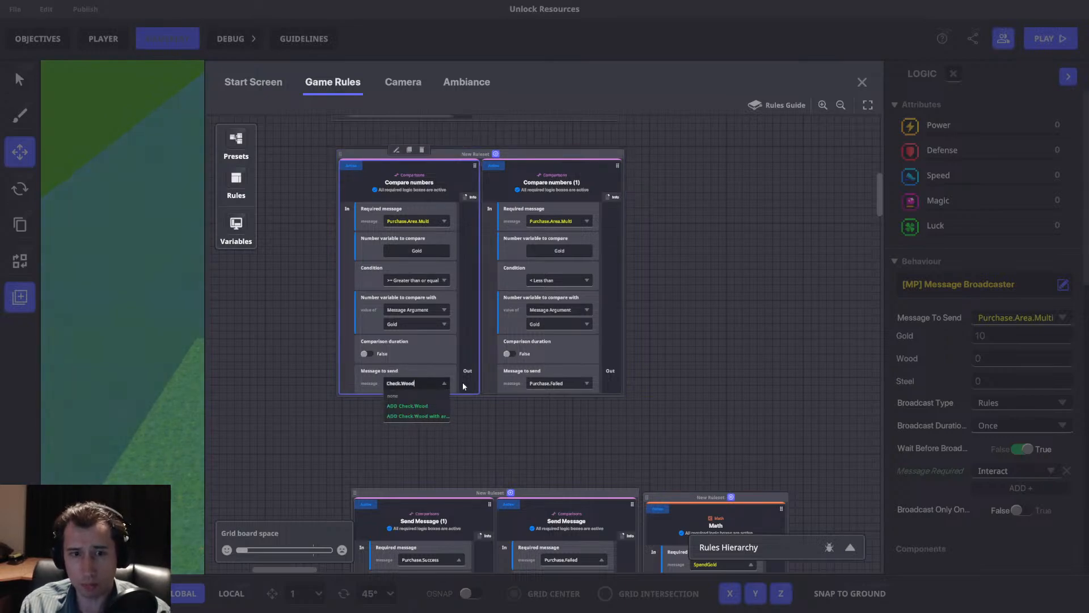
left_click(431, 407)
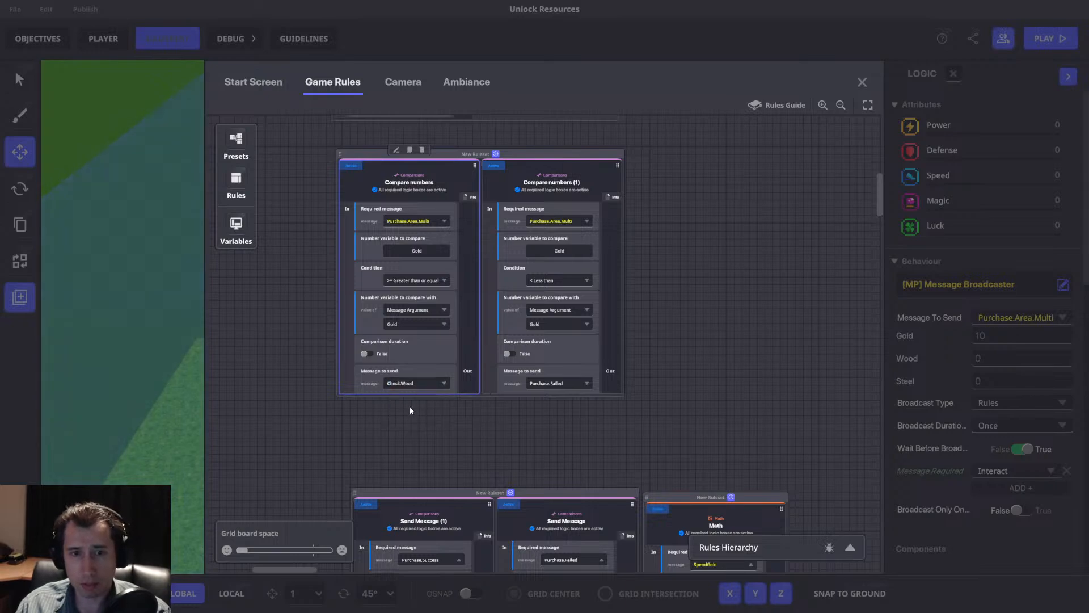
Duplicate the greater-than-or-equal comparison rule and place the copy as a separate ruleset beside the original pair.
left_click(409, 149)
middle_click_drag(683, 180, 499, 173)
left_click_drag(500, 173, 643, 178)
middle_click_drag(531, 119, 686, 167)
left_click_drag(741, 216, 608, 200)
Rename the paired Gold comparison ruleset as Check Gold and set the duplicated comparison rule's required message to Check.Wood.
double_click(441, 203)
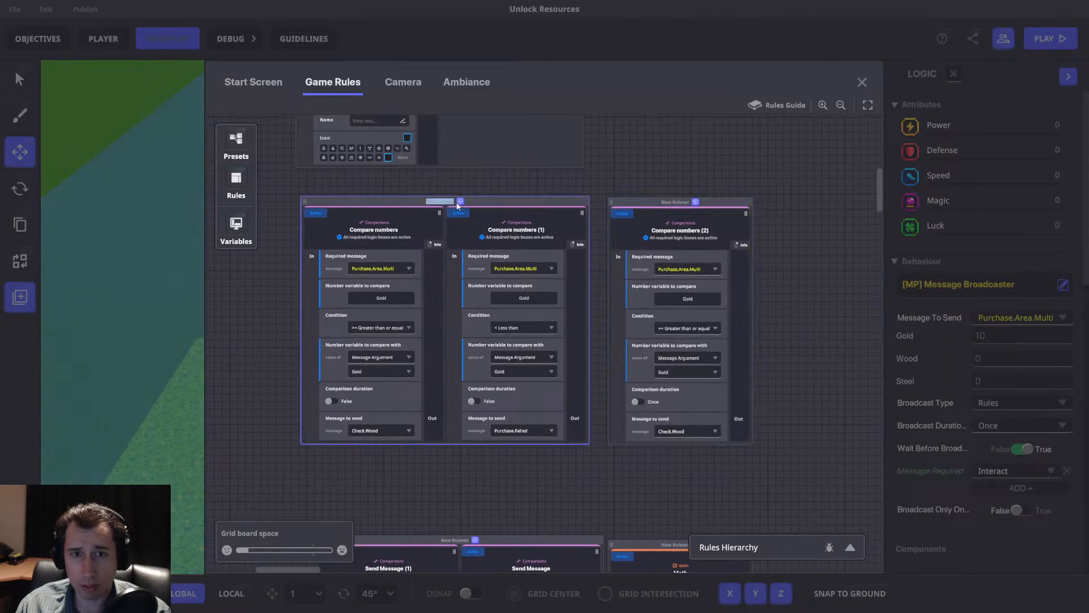
type("Check Gold")
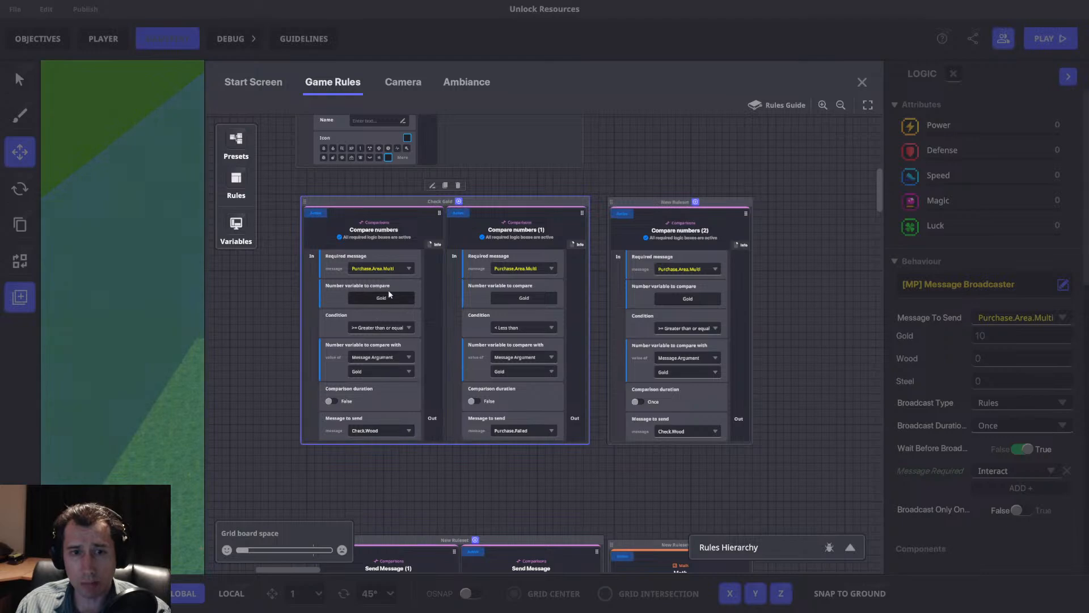
left_click(677, 271)
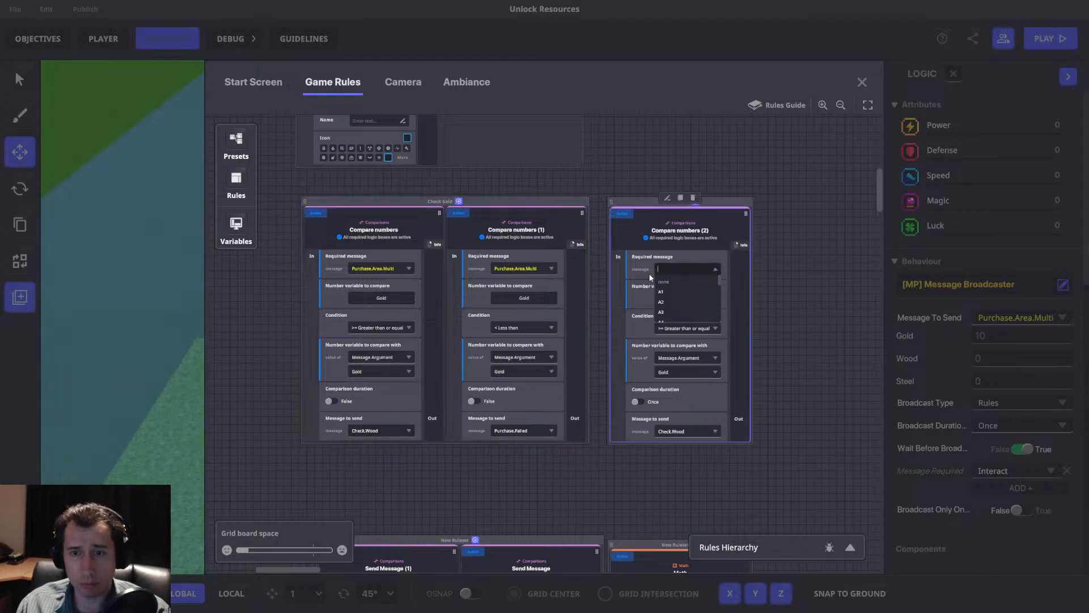
type("Check.Wood")
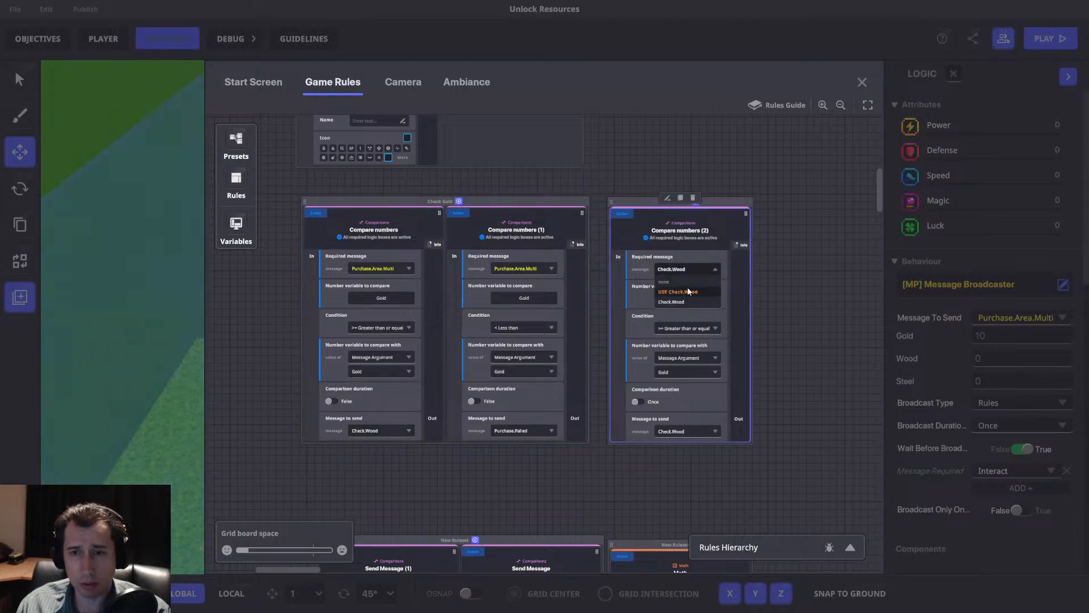
left_click(689, 292)
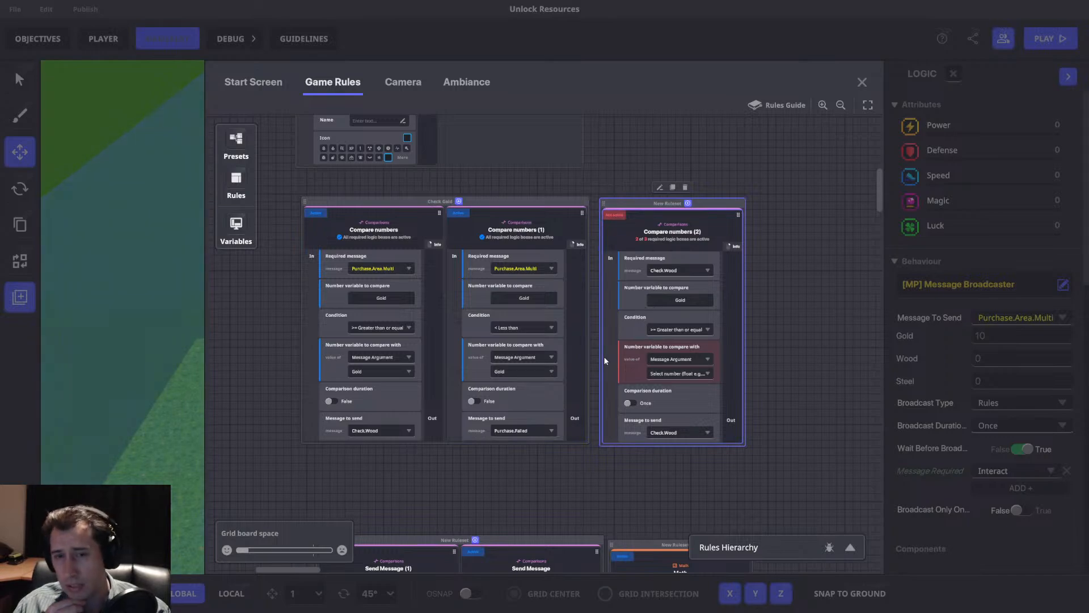
Move the Check Gold ruleset and the Check.Wood comparison ruleset lower on the board to free space above them.
scroll(614, 349, "down", 3)
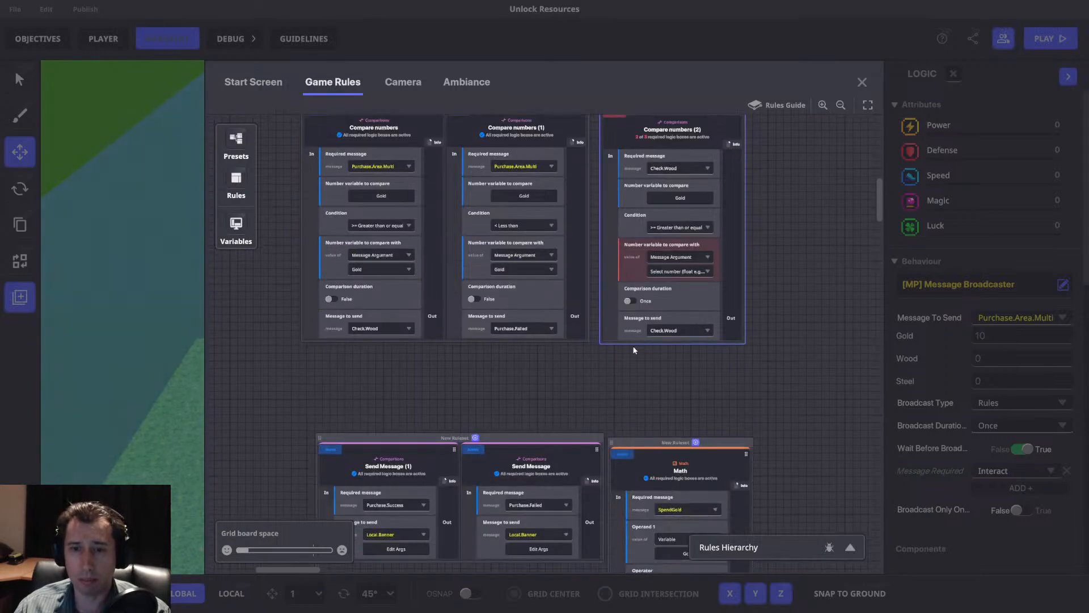
scroll(483, 223, "up", 2)
left_click_drag(489, 173, 509, 259)
left_click_drag(630, 166, 562, 205)
left_click_drag(554, 210, 558, 209)
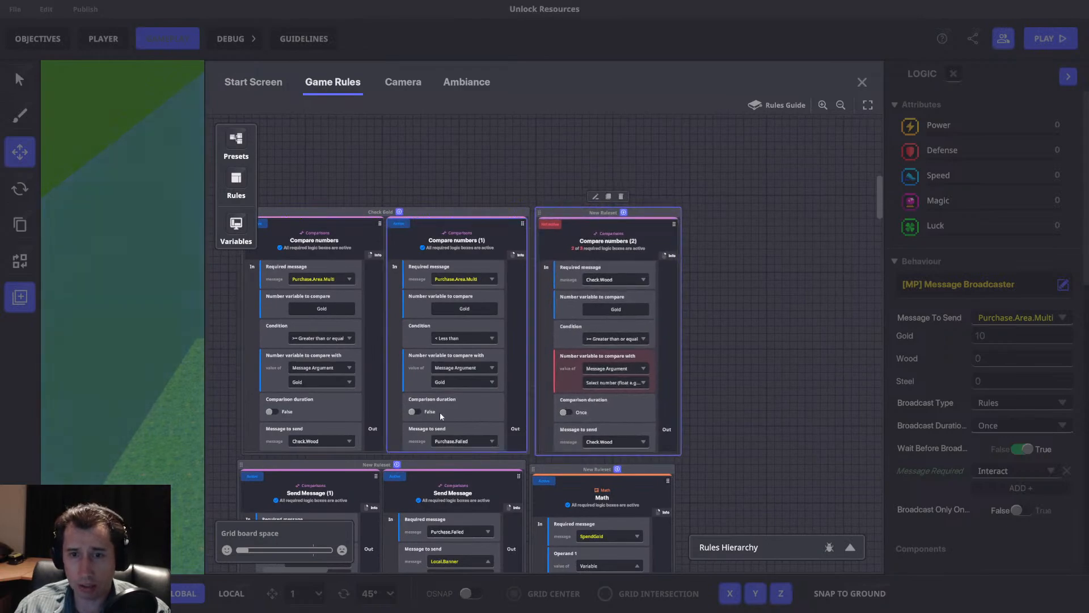
left_click_drag(583, 344, 710, 441)
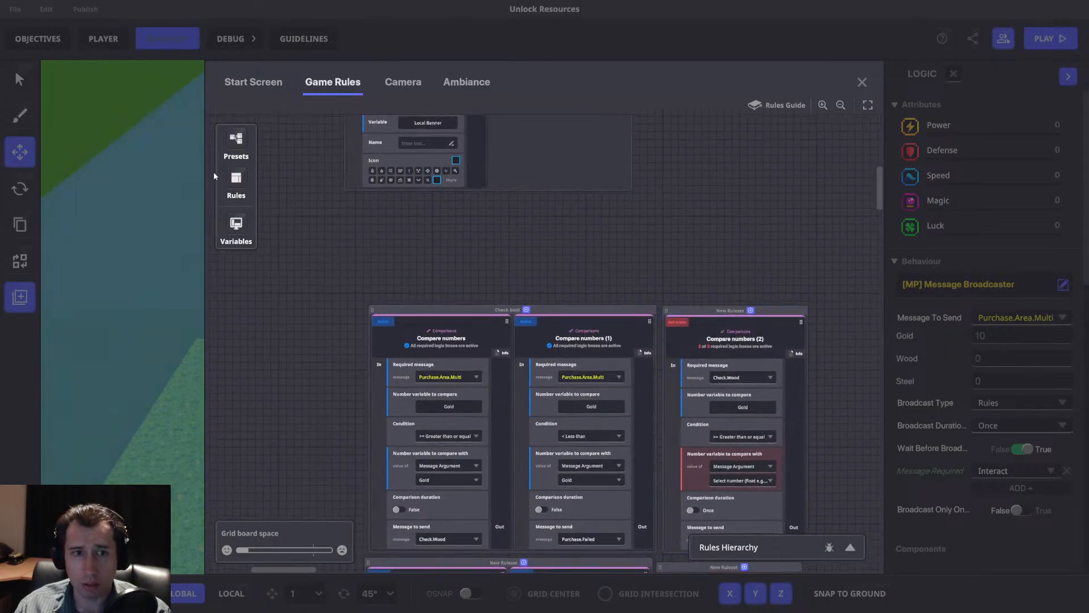
Add a Set number value rule above the comparison rulesets and shift both comparison rulesets further down.
left_click(234, 180)
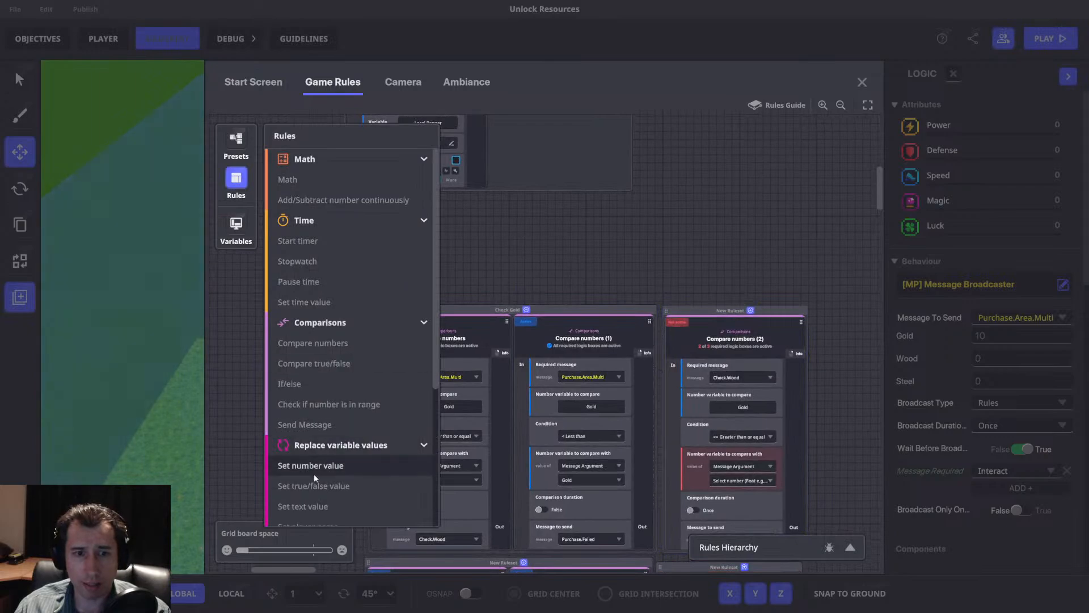
left_click_drag(305, 468, 369, 173)
left_click_drag(518, 282, 526, 328)
left_click_drag(720, 290, 724, 341)
Move the Send Message ruleset and the SpendGold math ruleset lower so they clear the comparison rulesets.
scroll(585, 297, "down", 5)
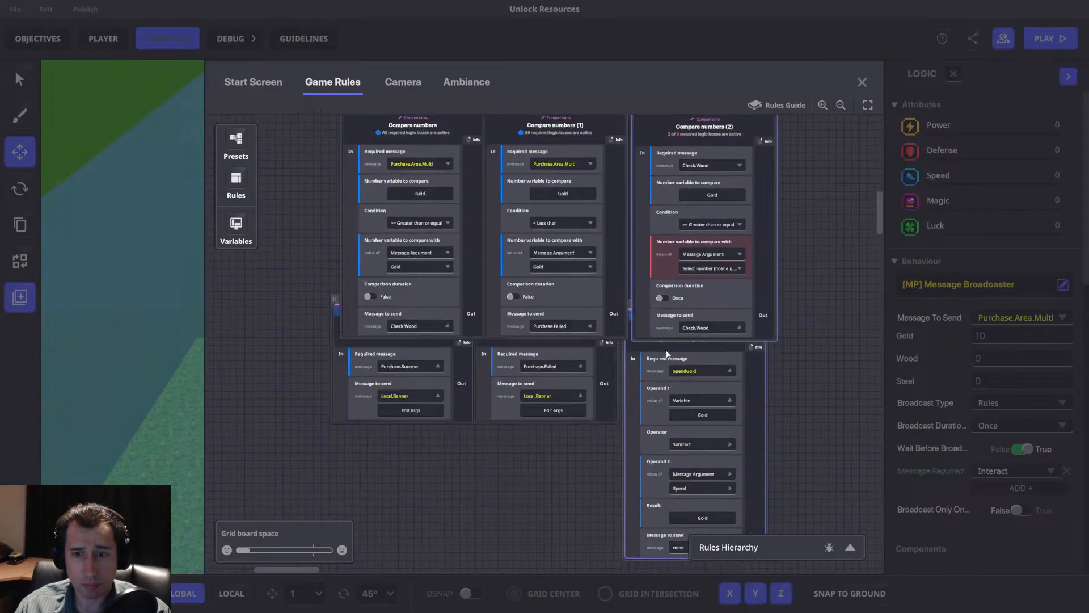
left_click_drag(605, 280, 609, 320)
middle_click_drag(547, 208, 540, 230)
left_click_drag(504, 248, 496, 210)
left_click_drag(435, 186, 438, 272)
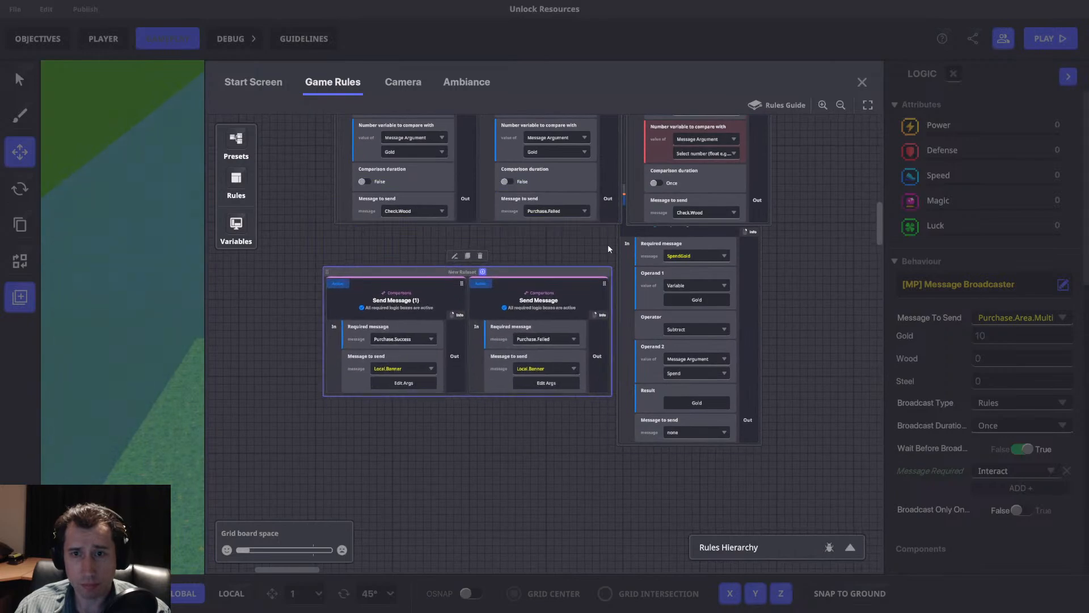
left_click_drag(745, 258, 747, 323)
left_click_drag(728, 189, 724, 271)
Set the required message of the new Set number value rule to Purchase.Area.Multi.
scroll(560, 213, "up", 6)
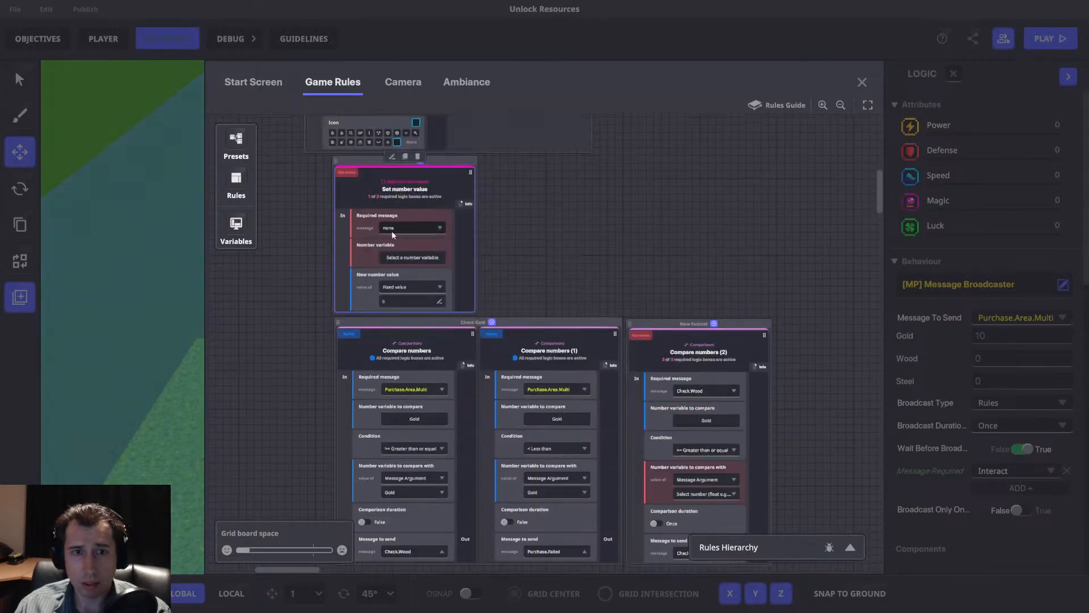
left_click(392, 229)
type("Check.Wood")
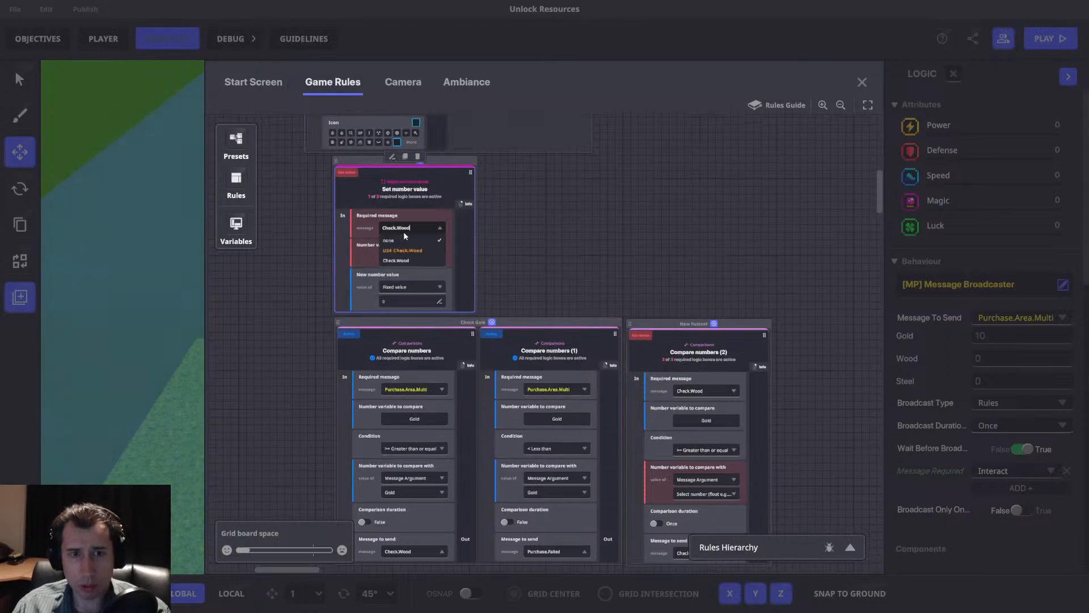
type("Purc")
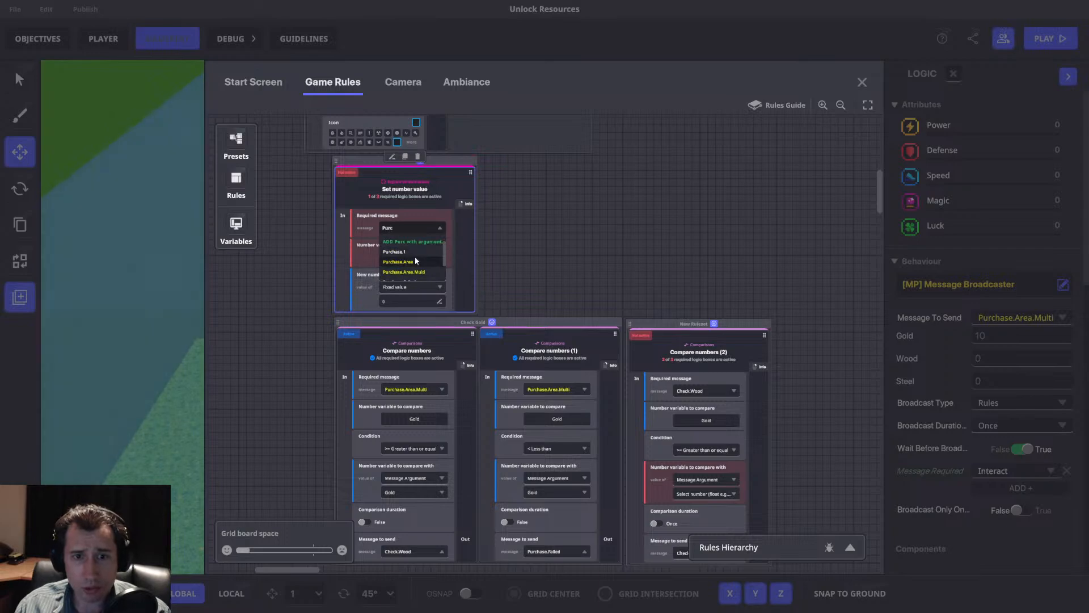
left_click(411, 271)
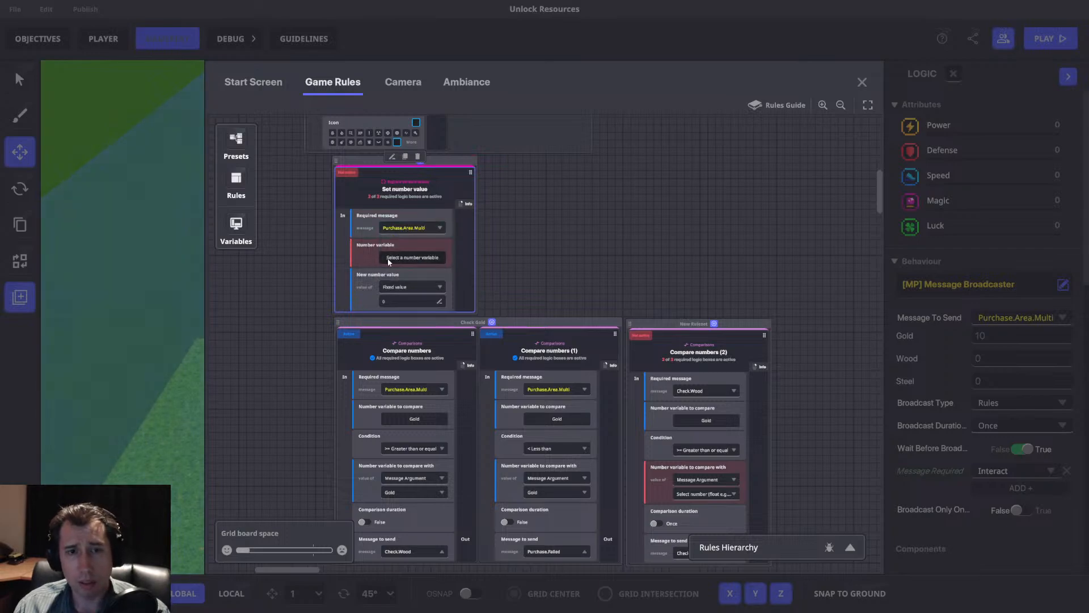
Set the Set number value rule's number variable to Gold and its new value to the message argument Gold.
left_click(392, 258)
left_click(282, 159)
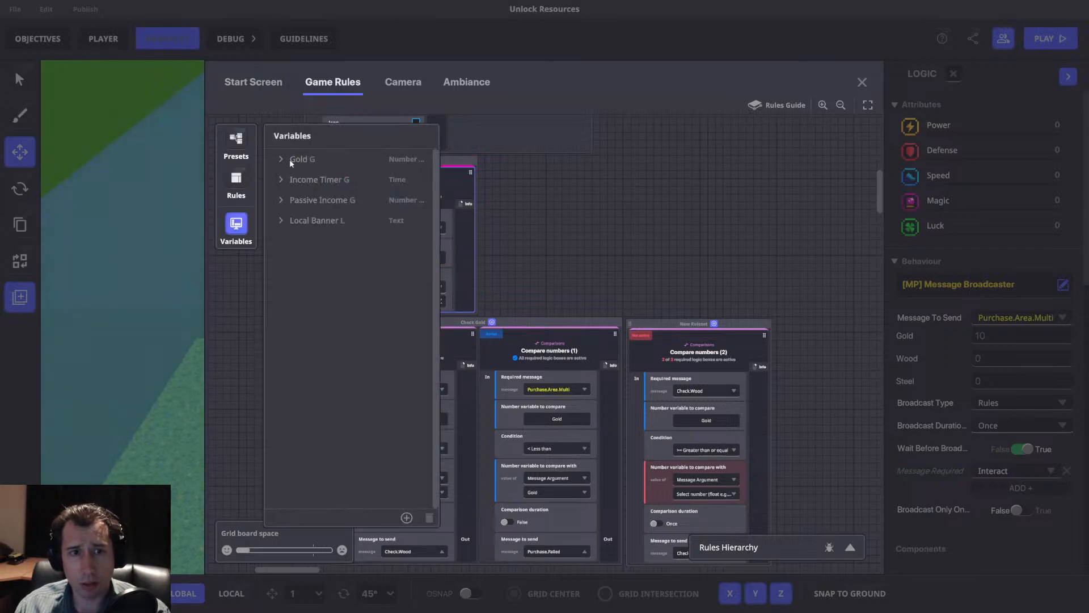
left_click(410, 286)
left_click(404, 319)
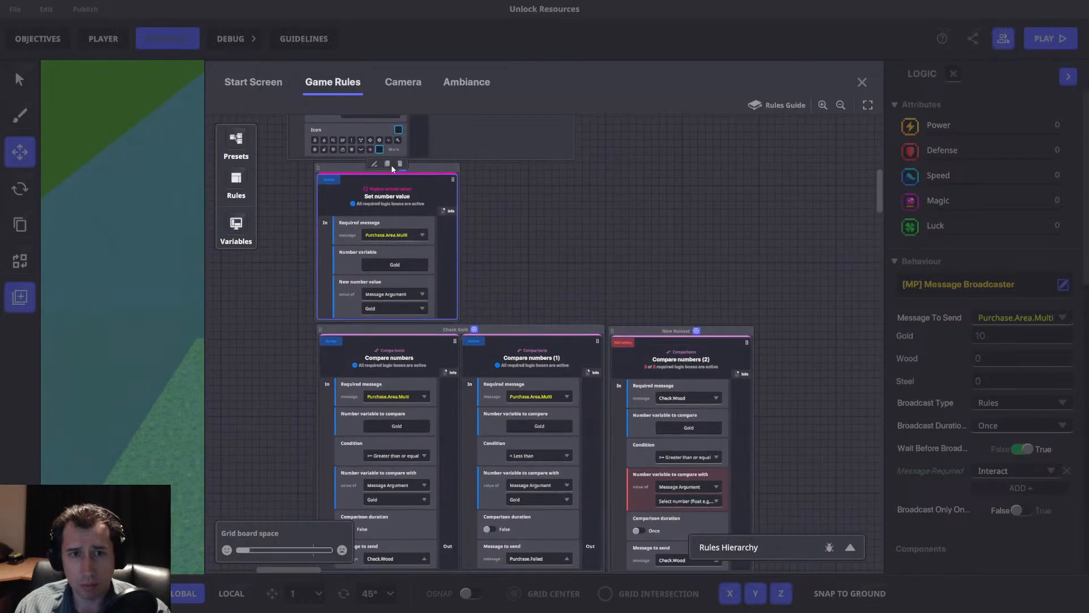
Duplicate the Set number value rule and assign a new global integer variable named Wood to the copy.
left_click(388, 164)
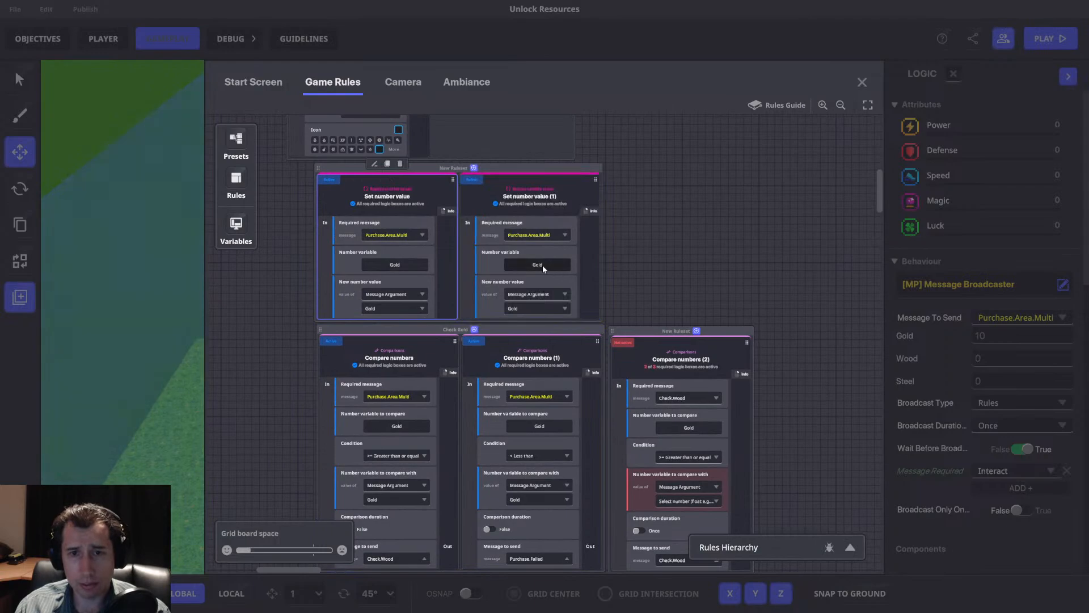
left_click(539, 264)
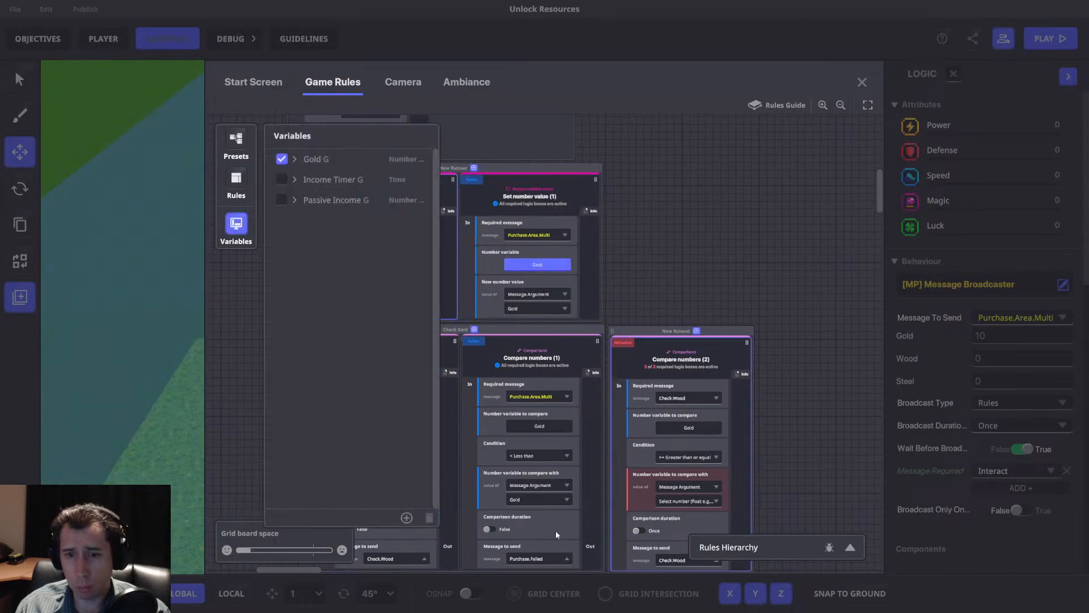
left_click(406, 517)
left_click(343, 490)
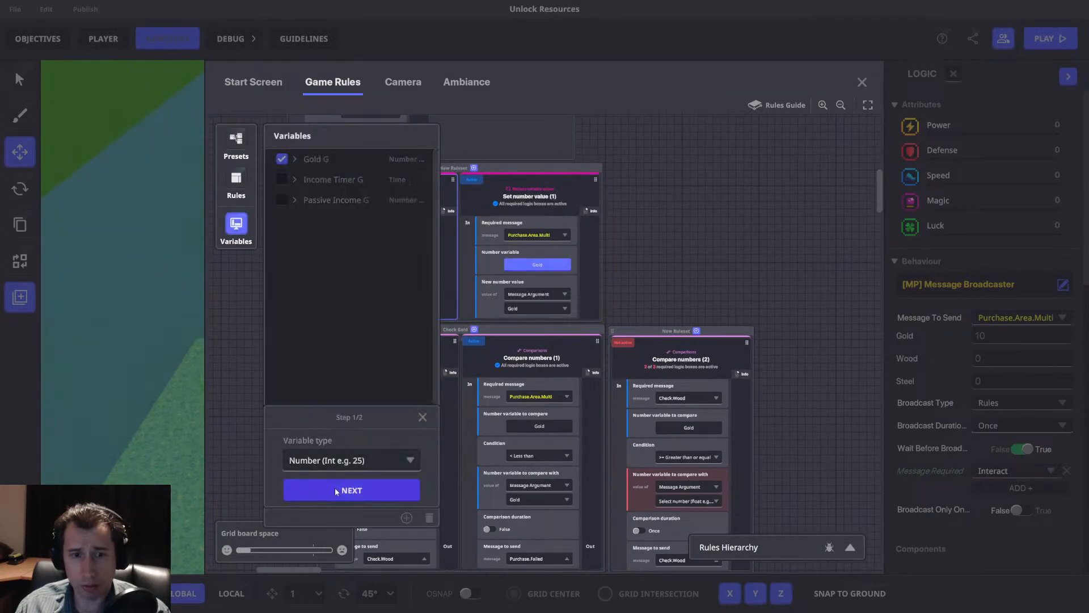
left_click(318, 350)
left_click(318, 372)
left_click(321, 391)
type("Wood")
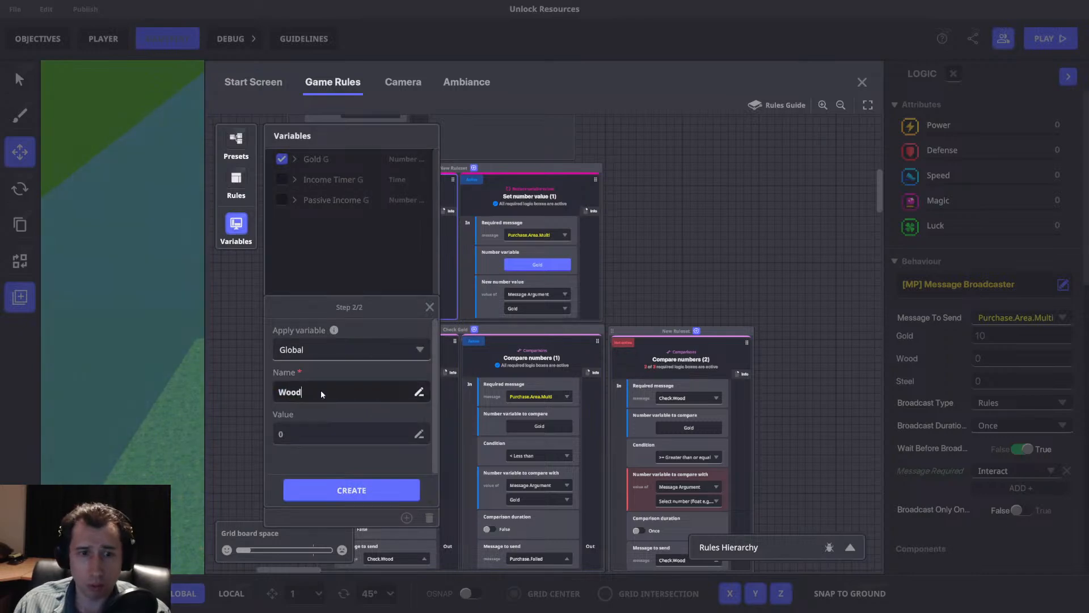
left_click(366, 488)
left_click(247, 227)
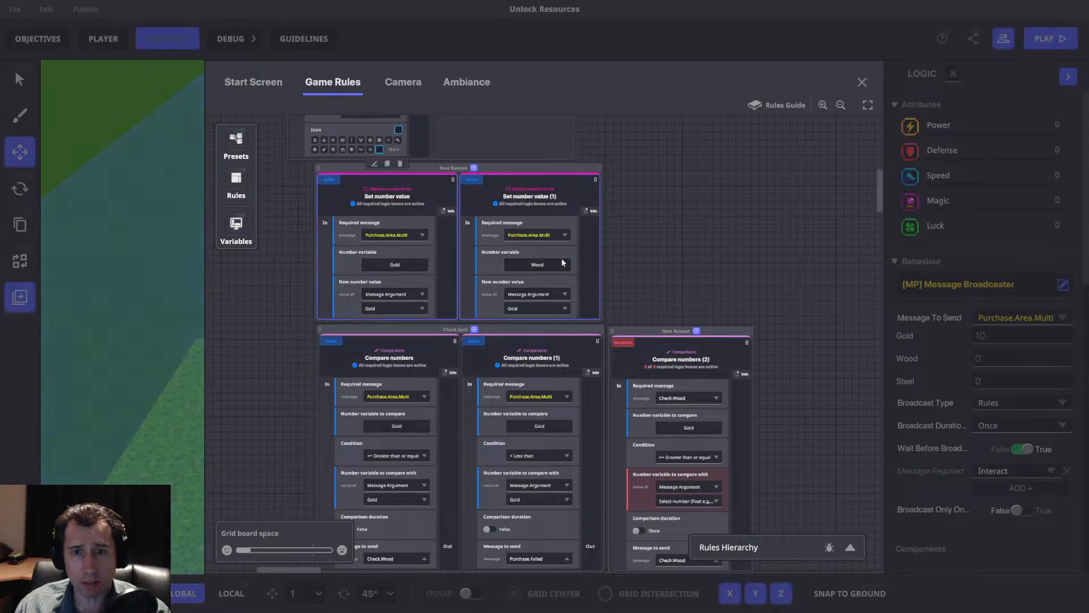
Create a global integer variable named Steel.
left_click(236, 226)
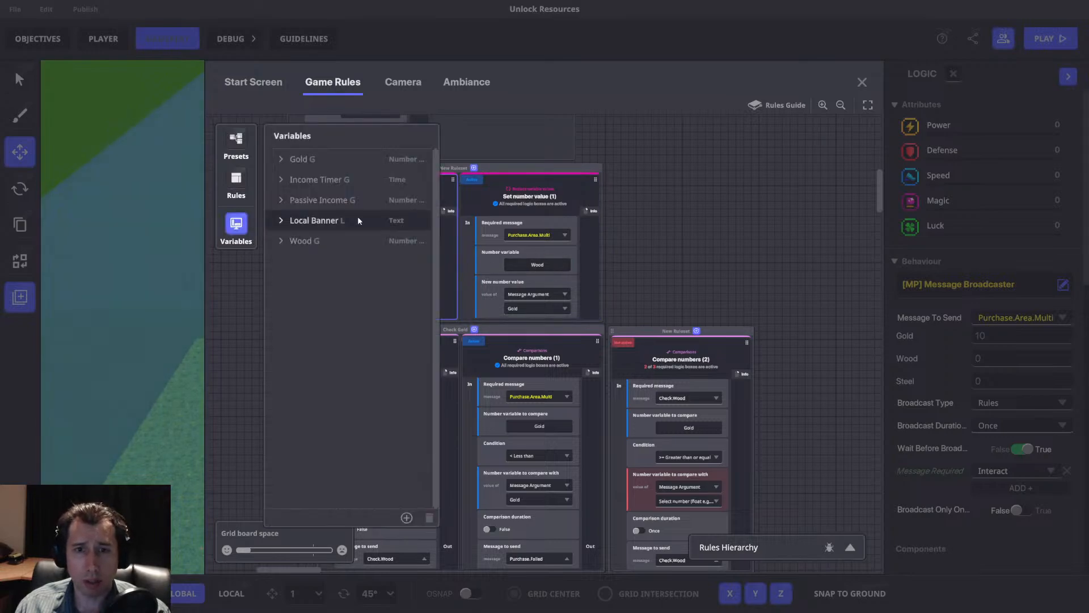
left_click_drag(593, 270, 738, 274)
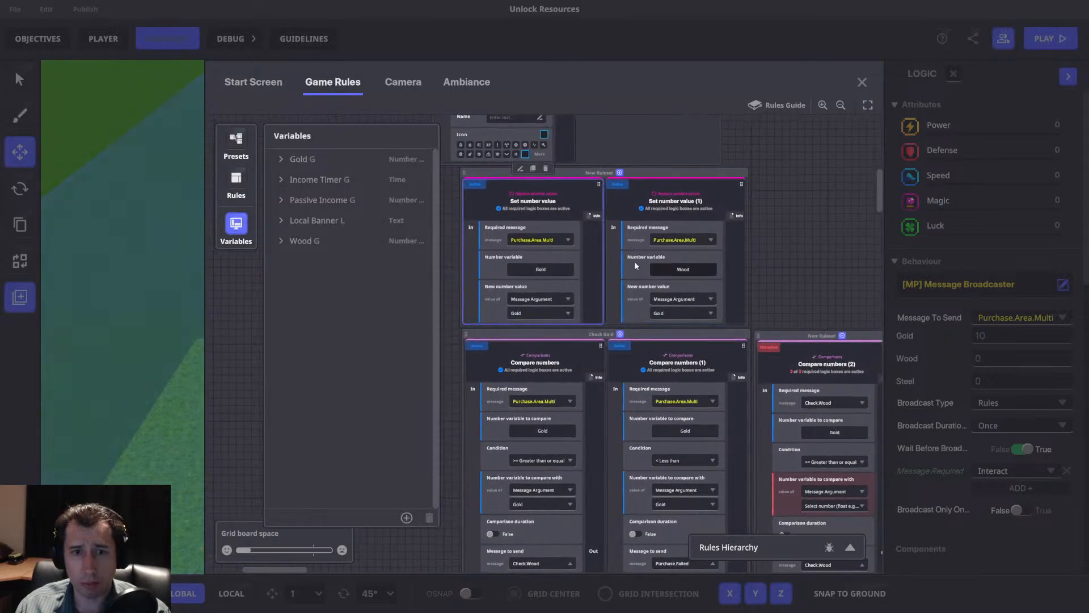
left_click(406, 518)
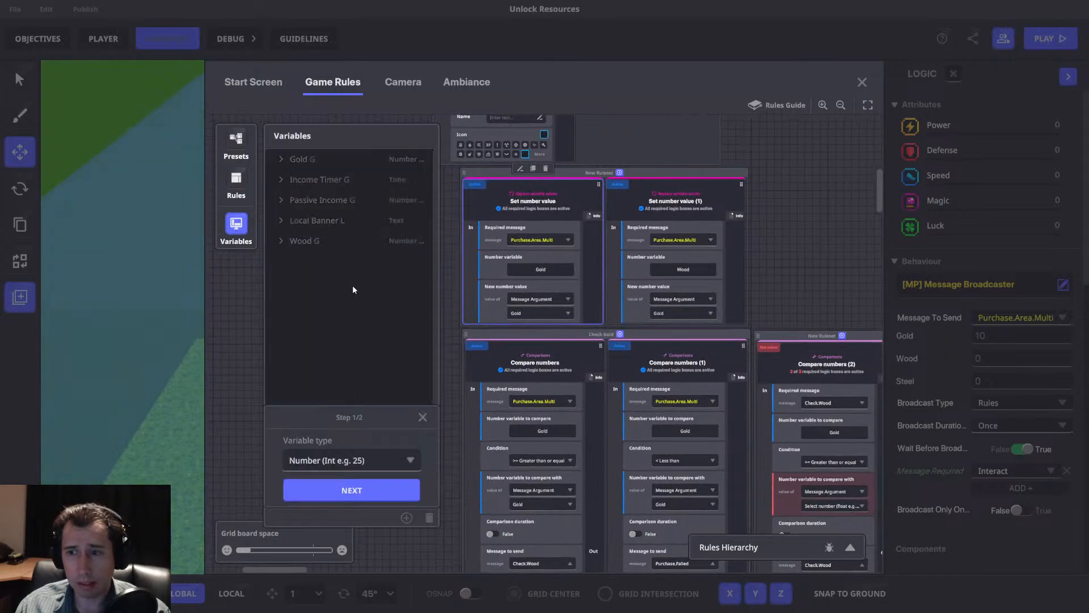
left_click(352, 489)
left_click(337, 393)
type("Steel")
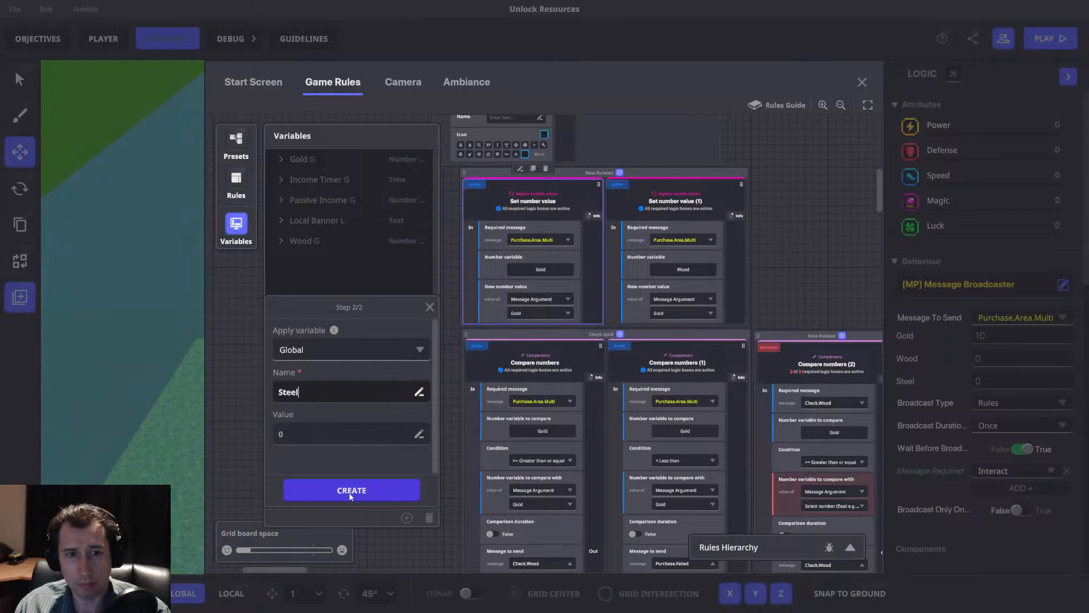
left_click(351, 490)
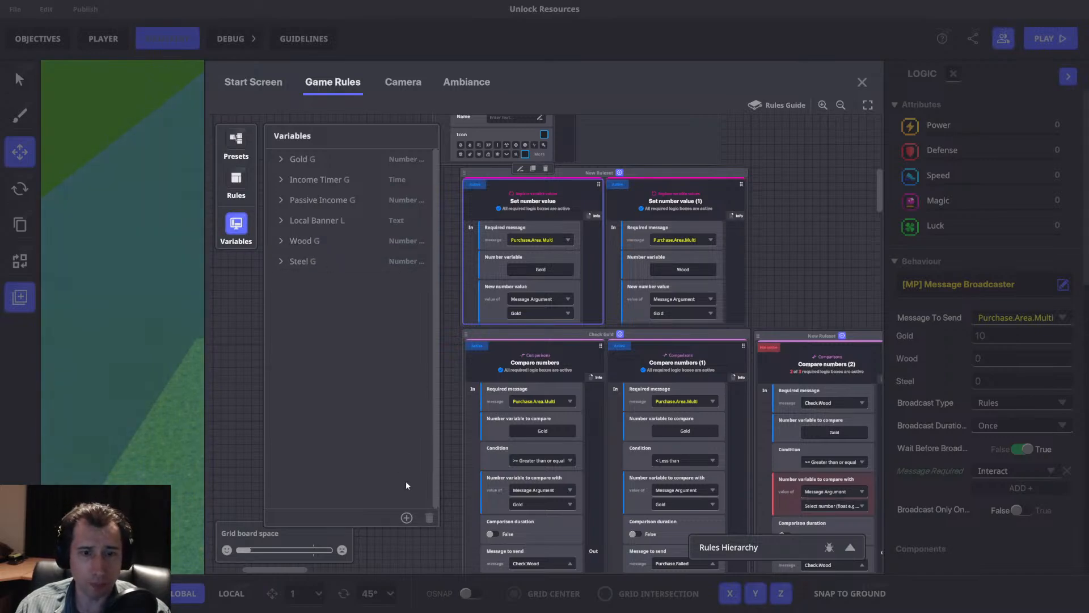
Create a global integer variable named Gold Check.
left_click(407, 517)
left_click(349, 490)
left_click(360, 391)
type("Gold Check")
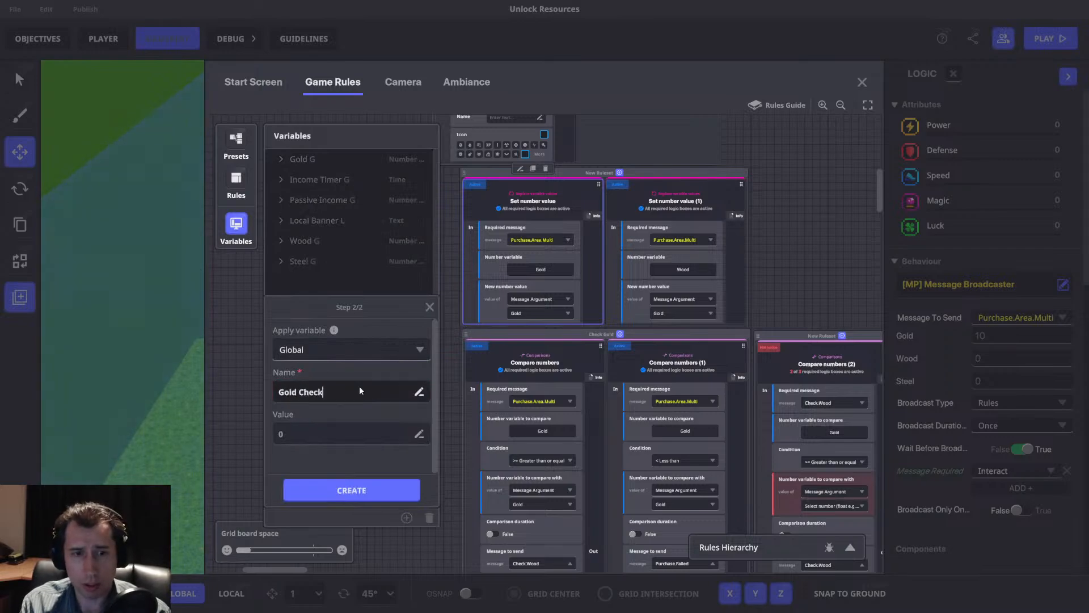
left_click(360, 489)
Create a global integer variable named Wood Check.
left_click(407, 517)
left_click(352, 460)
left_click(328, 480)
left_click(326, 485)
left_click(332, 397)
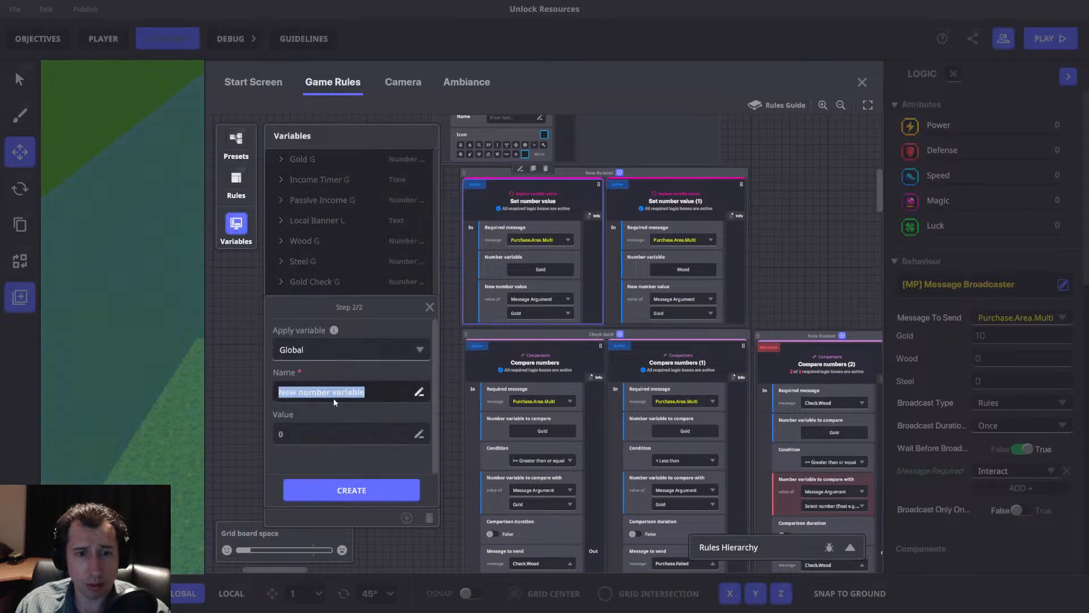
type("Wood Check")
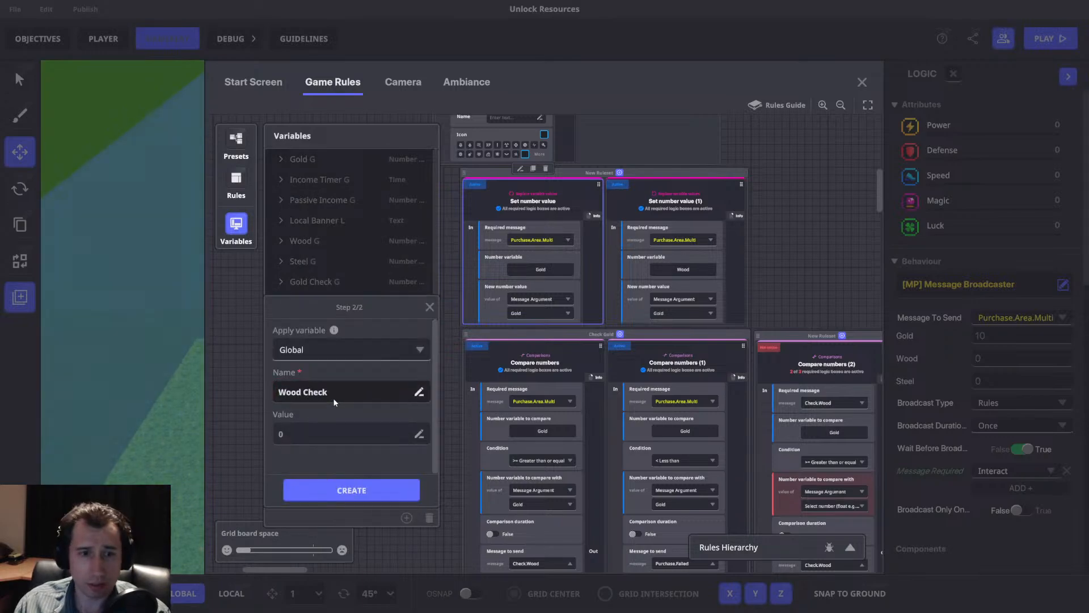
left_click(352, 489)
Create a global integer variable named Steel Check.
left_click(407, 517)
left_click(347, 460)
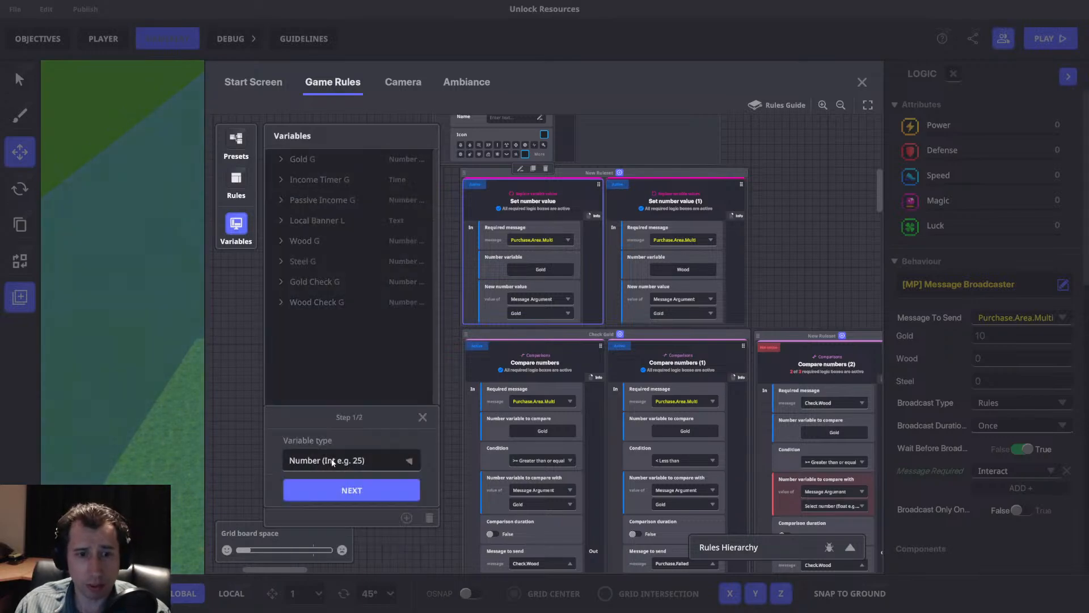
left_click(326, 483)
left_click(327, 490)
left_click(324, 400)
type("Steel Check")
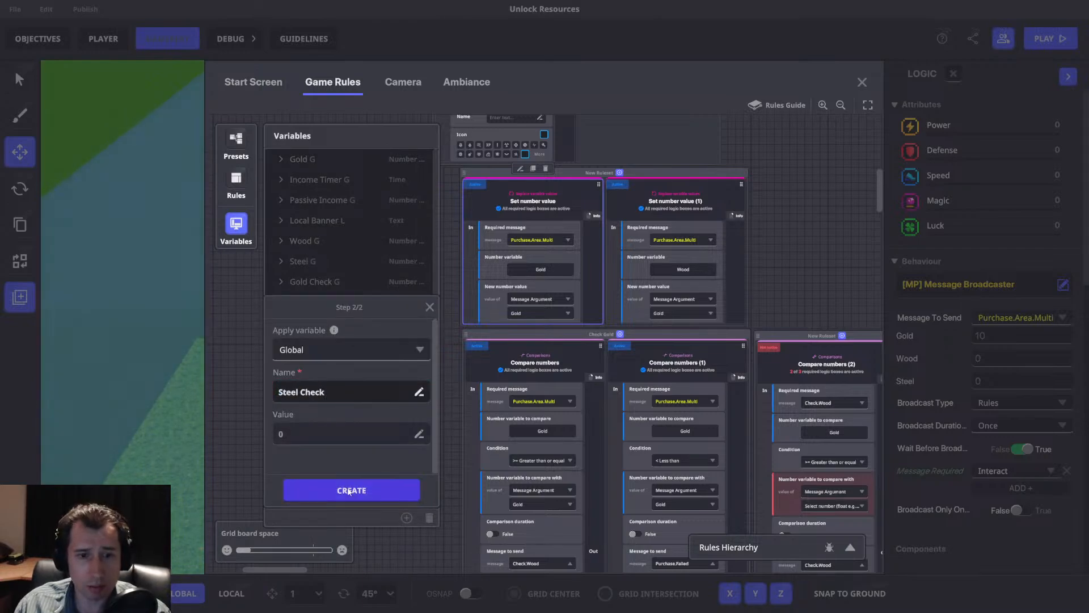
left_click(350, 491)
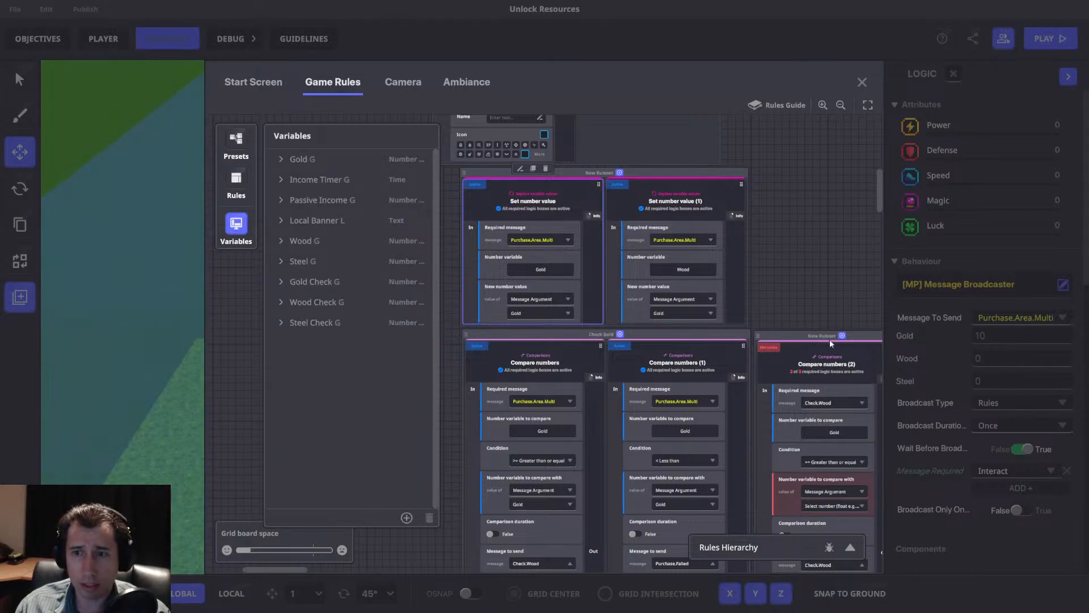
Change the number variable to Gold Check in the first Set number value rule and to Wood Check in the second.
left_click(540, 269)
left_click(280, 261)
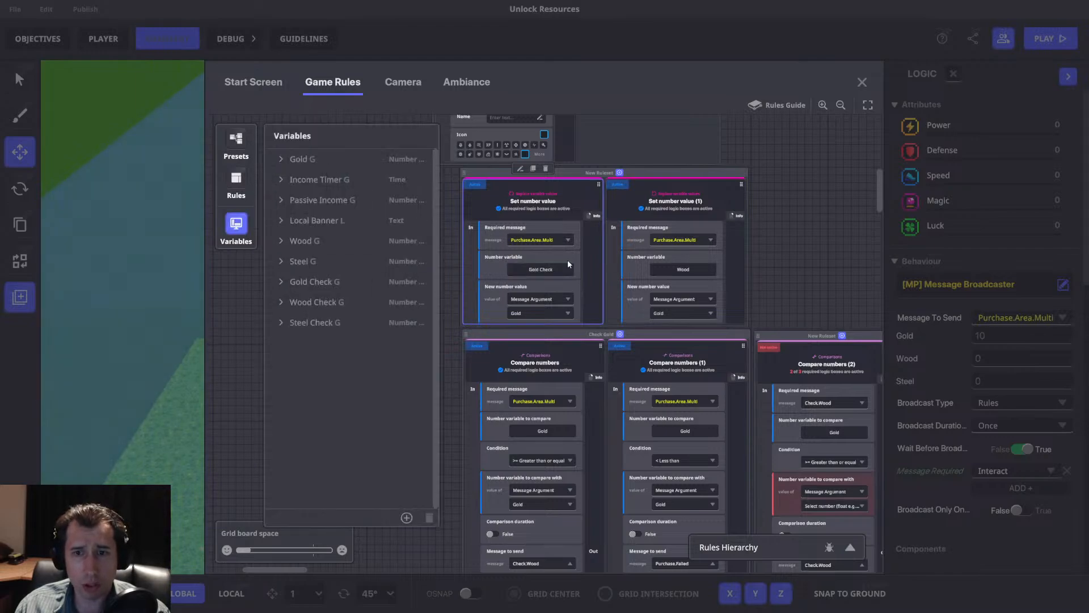
left_click(690, 270)
left_click(280, 281)
Duplicate the second Set number value rule and change the copy's number variable to Steel Check.
left_click(659, 180)
left_click(675, 169)
left_click(722, 264)
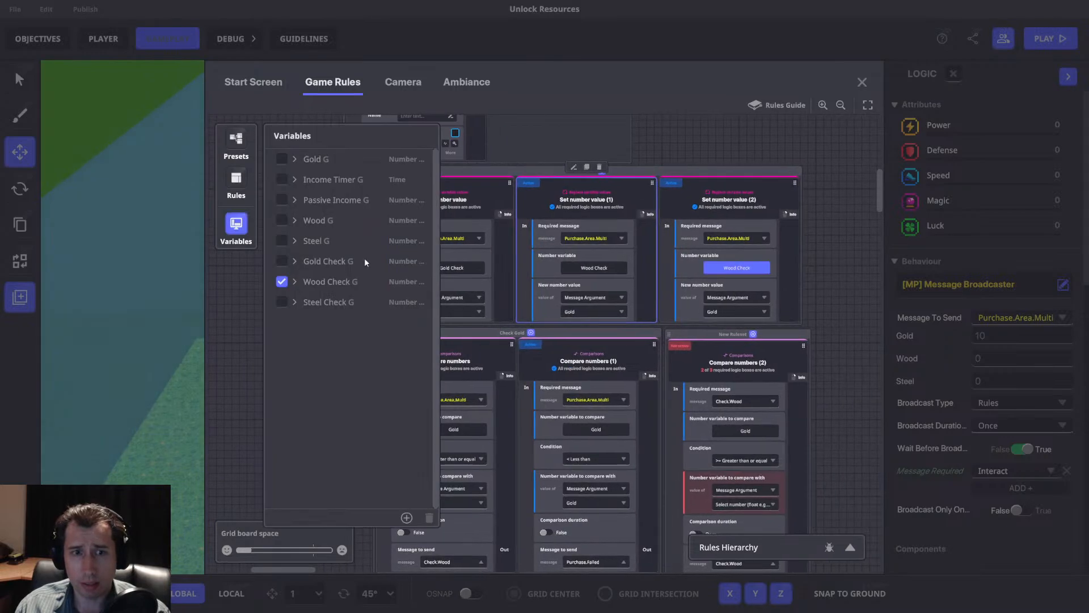
left_click(282, 301)
left_click(238, 225)
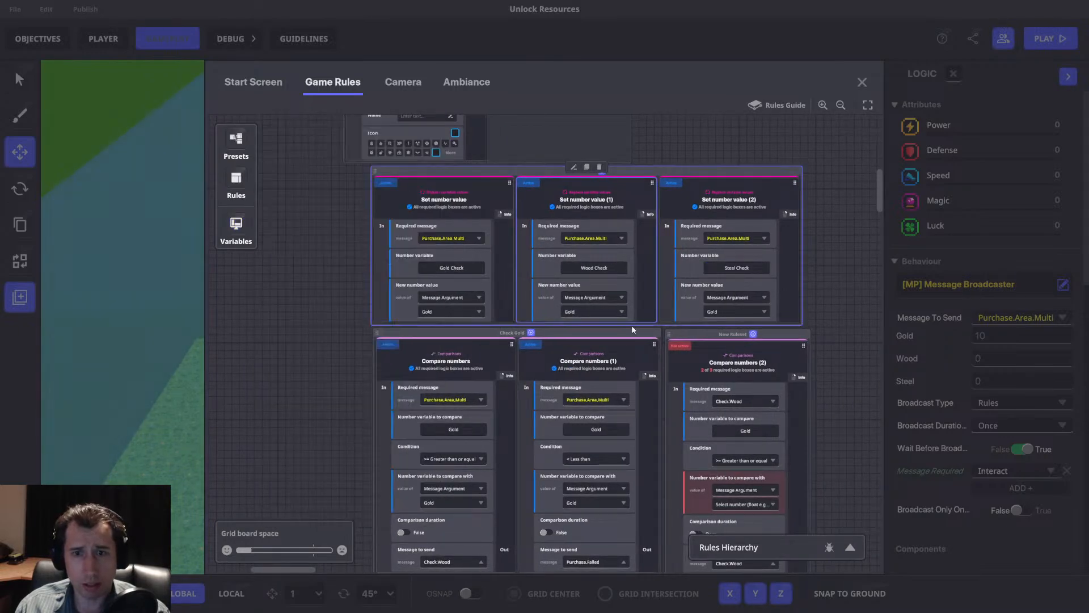
Set the new number value's message argument to Wood in the Wood Check rule and to Steel in the Steel Check rule.
left_click(592, 310)
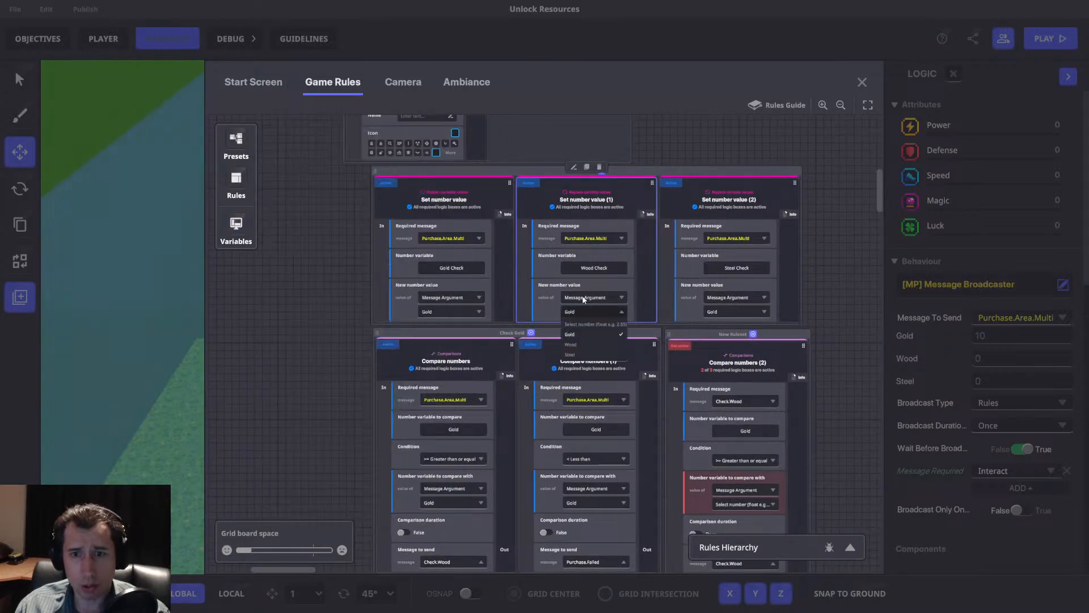
left_click(578, 344)
left_click(735, 311)
left_click(714, 355)
Move the comparison rulesets and the Send Message rules below them down to open a gap beneath the Set number value rules.
left_click_drag(719, 172, 630, 193)
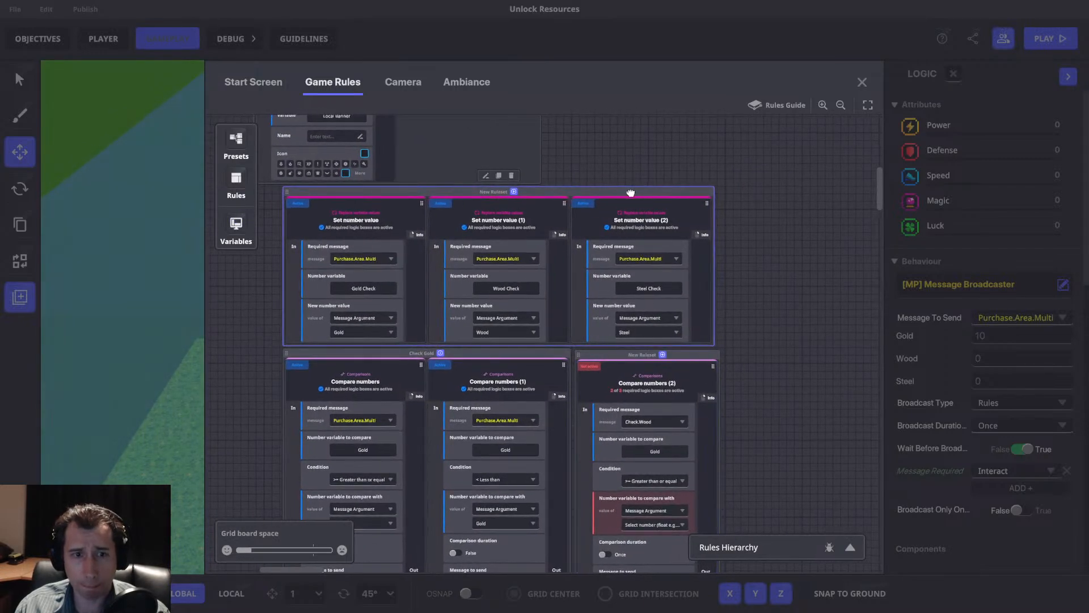
scroll(632, 189, "down", 1)
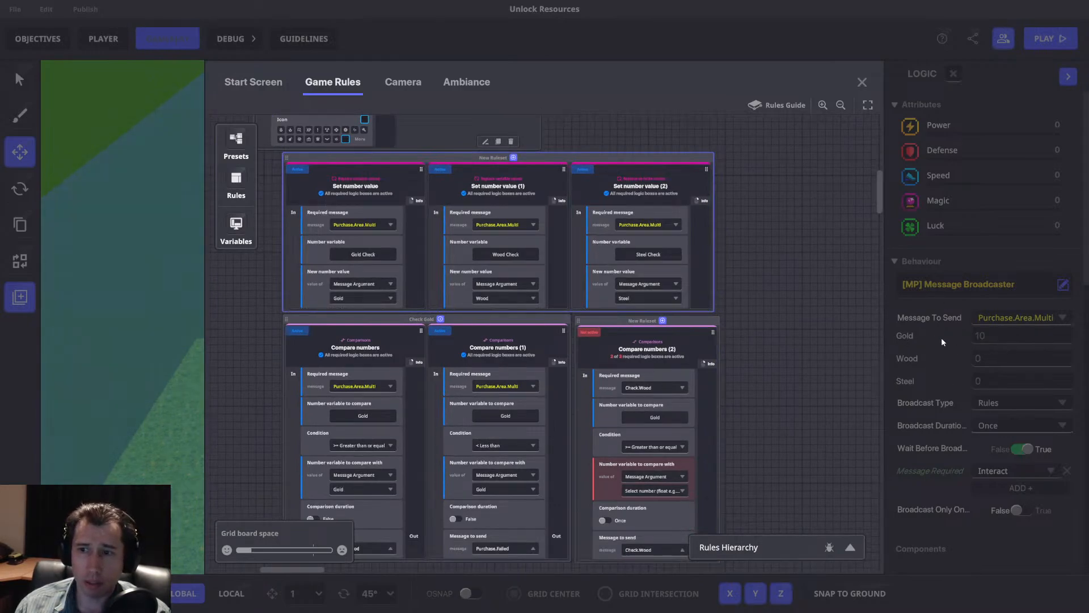
left_click(980, 358)
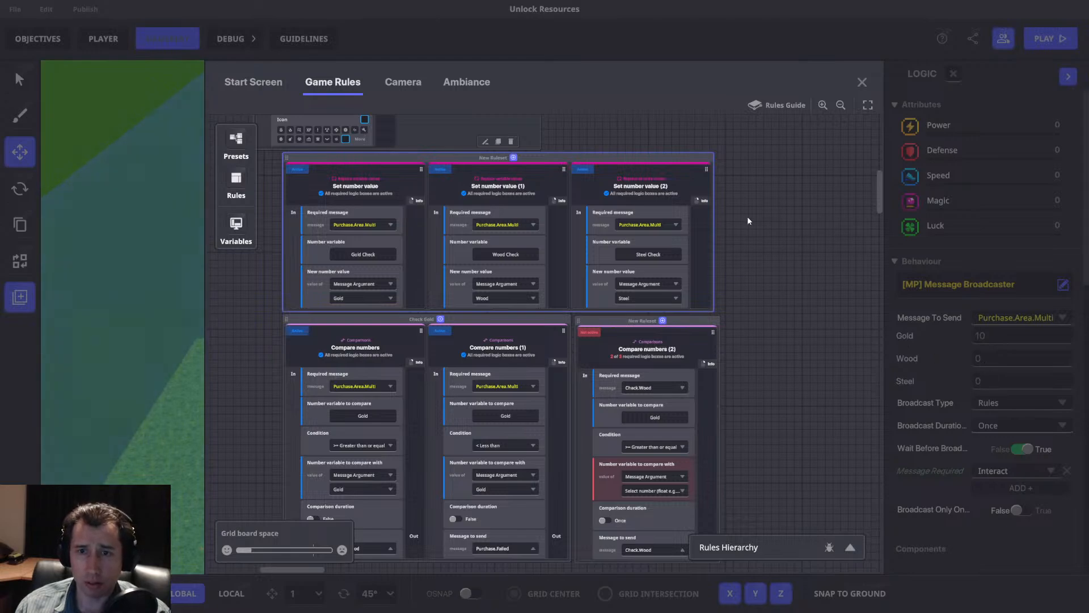
left_click_drag(751, 219, 823, 235)
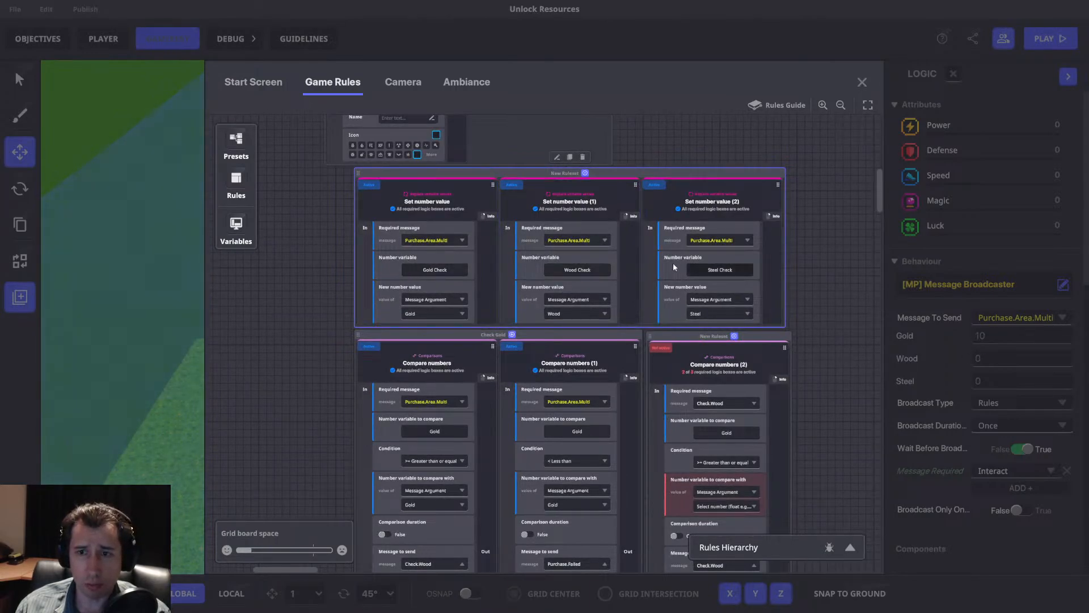
left_click_drag(770, 256, 698, 94)
left_click_drag(518, 443, 519, 546)
left_click_drag(580, 432, 580, 548)
left_click_drag(673, 376, 671, 364)
scroll(812, 299, "up", 3)
left_click_drag(397, 257, 393, 372)
left_click_drag(613, 264, 603, 367)
left_click_drag(540, 308, 604, 311)
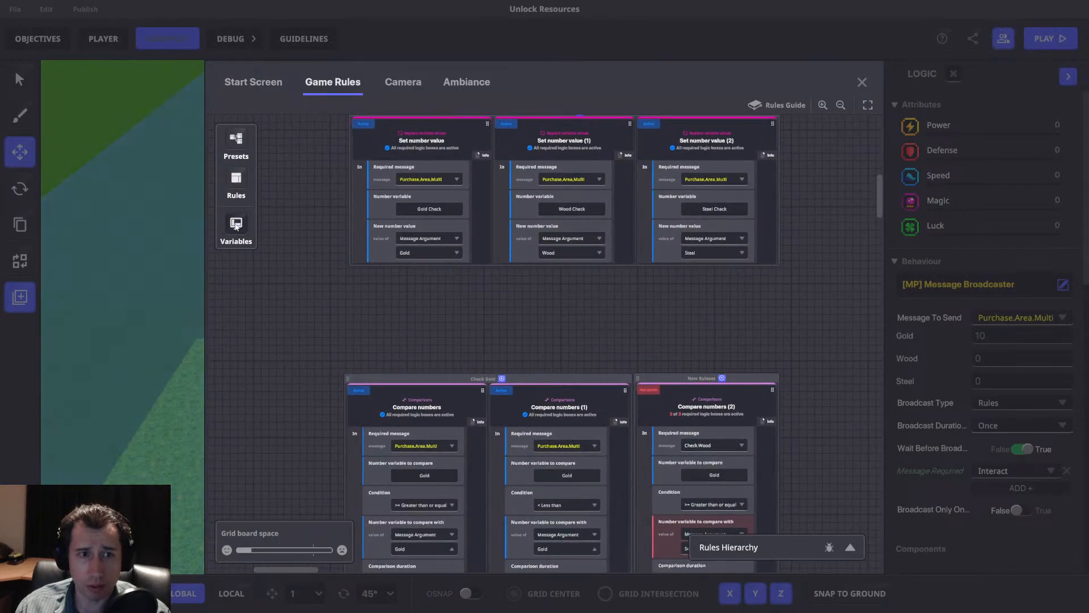
Add a Send Message rule beneath the Set number value rules, with Purchase.Area.Multi as its required message.
left_click(236, 225)
left_click(244, 182)
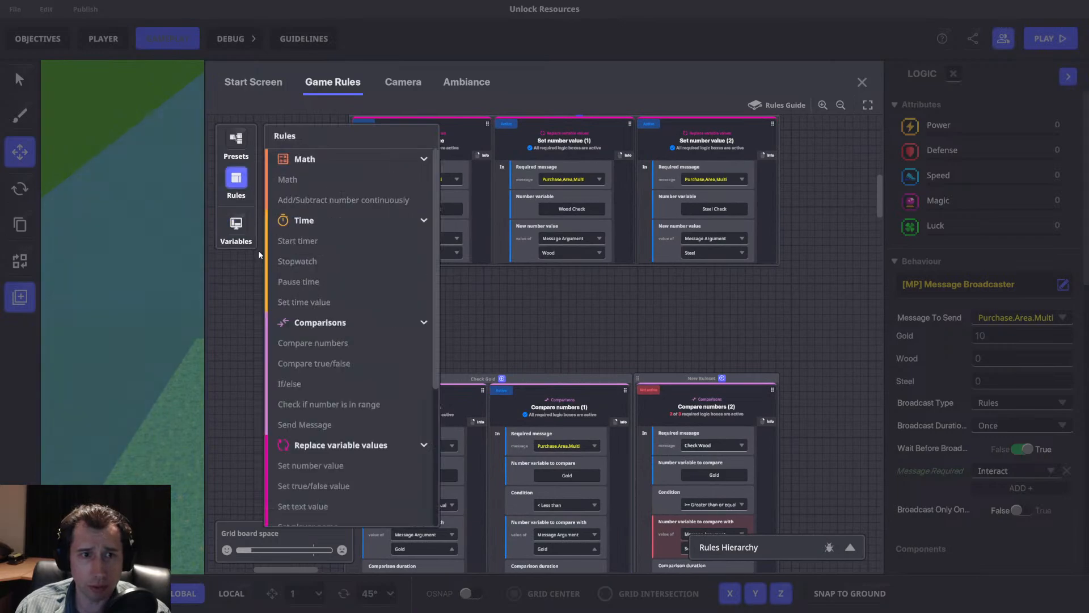
left_click(315, 425)
left_click(240, 173)
left_click_drag(487, 198, 347, 259)
left_click(403, 325)
type("Pur")
scroll(403, 369, "down", 2)
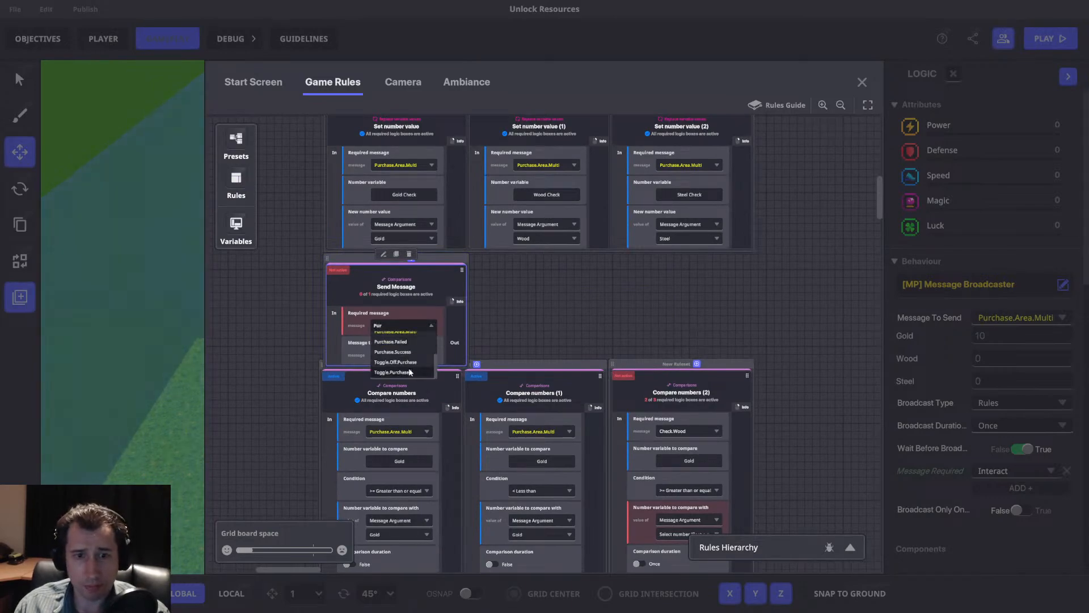
left_click(403, 369)
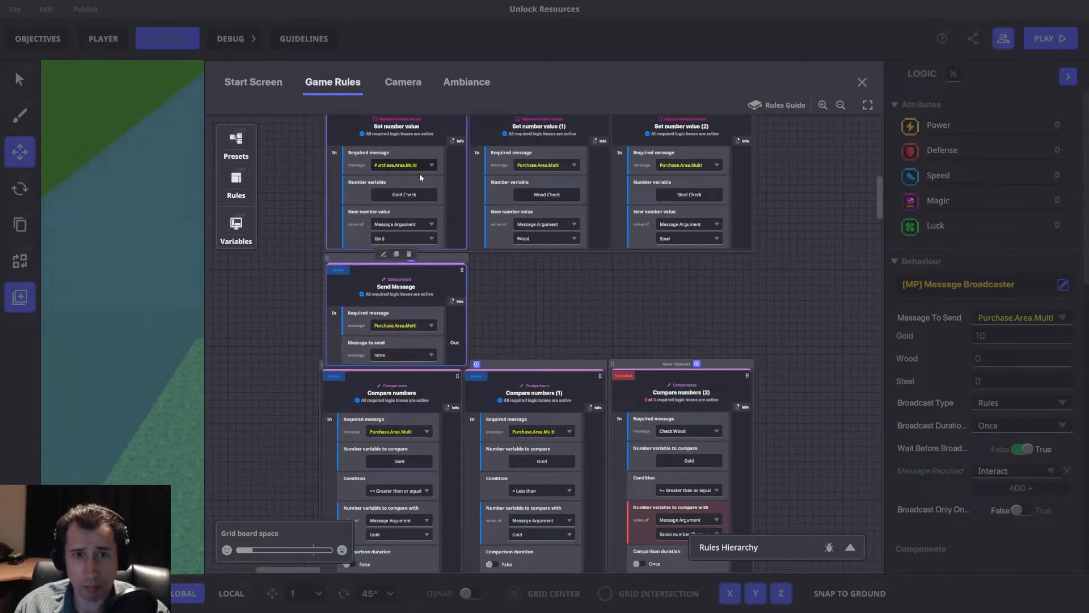
Create the message Check.Our.Resources as the new Send Message rule's message to send.
left_click(390, 352)
type("CHeck.")
key("BackSpace")
key("BackSpace")
key("BackSpace")
key("BackSpace")
key("BackSpace")
type("heck,")
key("BackSpace")
type(".Our.Resour")
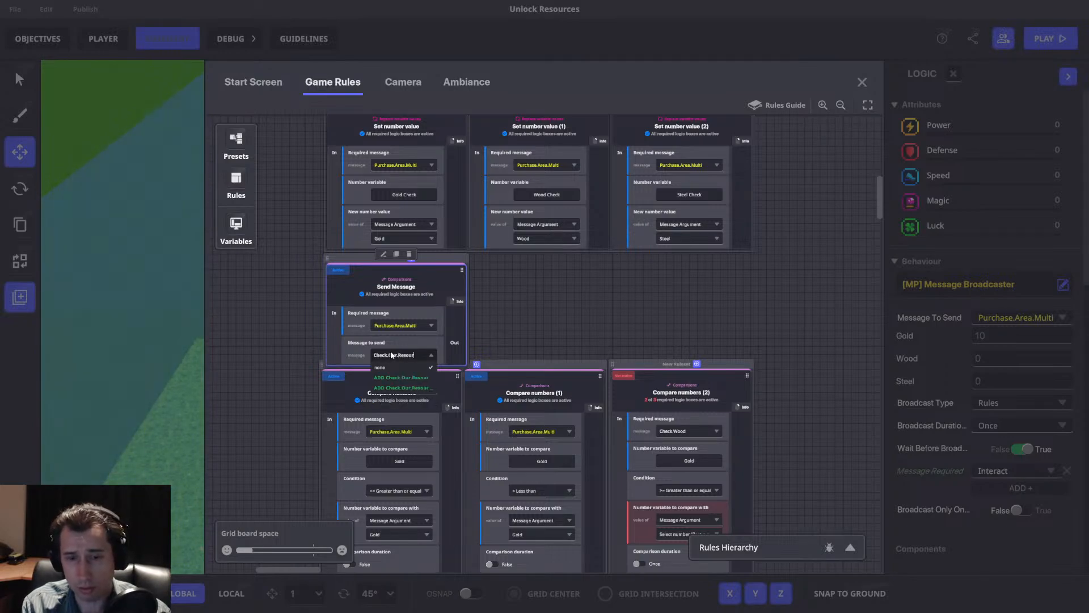
type("ces")
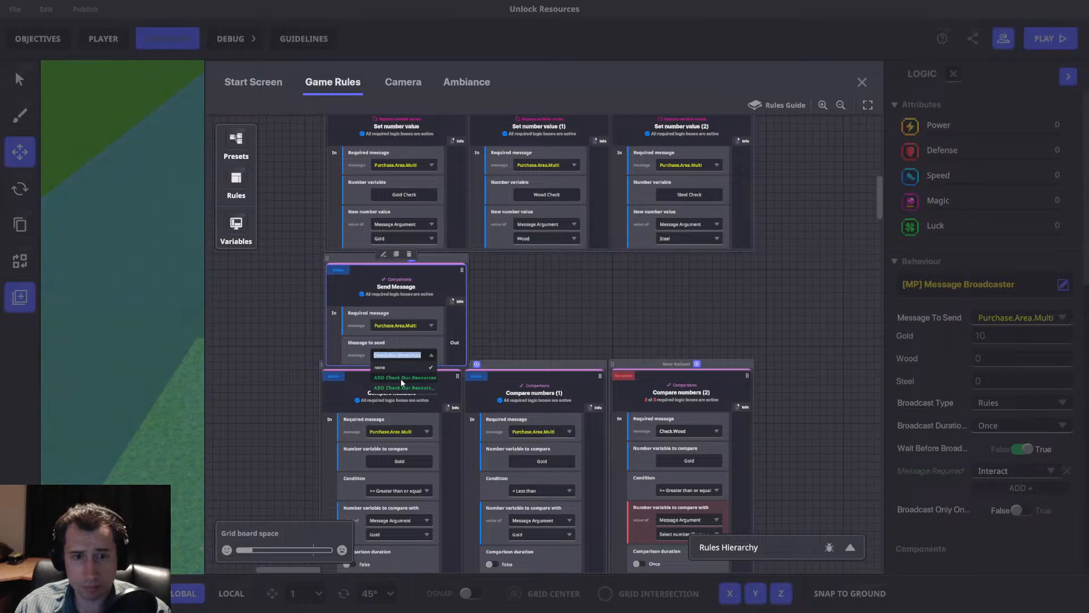
left_click(403, 378)
Reposition the Check Gold ruleset and the neighbouring Compare numbers (2) ruleset just below the new Send Message rule.
left_click_drag(509, 362, 512, 371)
left_click_drag(625, 363, 638, 374)
scroll(501, 324, "down", 2)
scroll(475, 303, "up", 3)
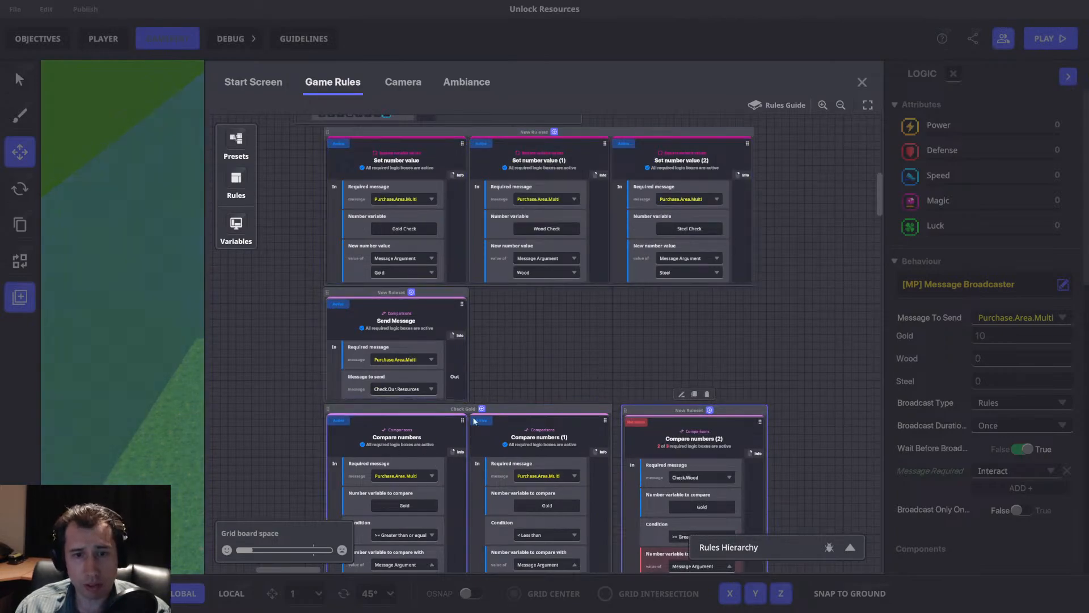
Change the required message of both Check Gold comparison rules to Check.Our.Resources.
scroll(425, 408, "down", 4)
left_click(411, 340)
type("Check.Our.Resources")
left_click(403, 362)
left_click(539, 340)
type("Check.Our.Resources")
left_click(540, 363)
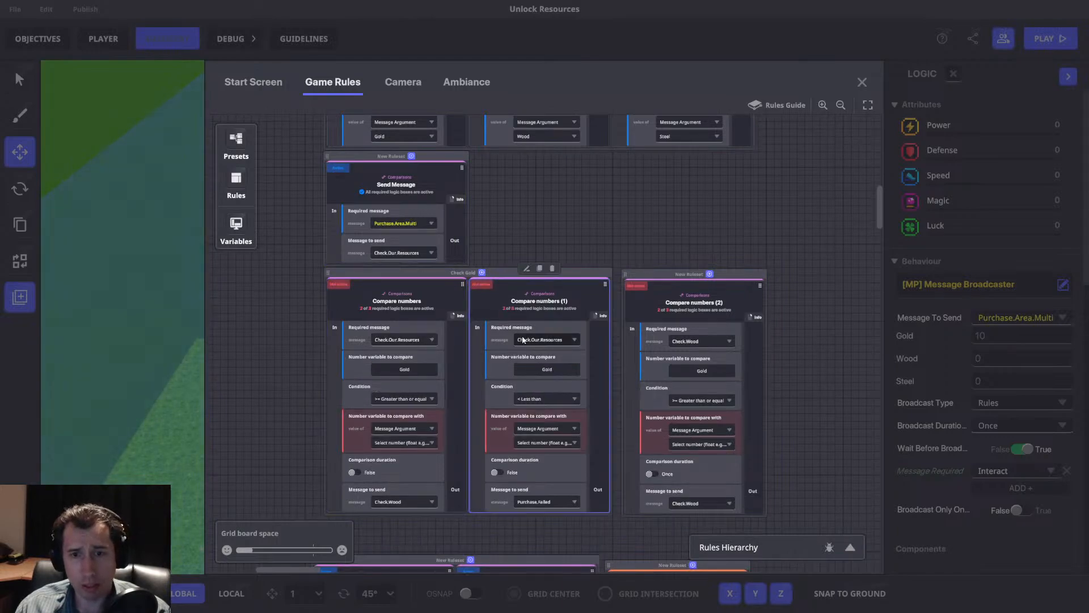
Make both Check Gold comparison rules compare Gold with the variable Gold Check.
scroll(400, 352, "down", 1)
left_click(417, 351)
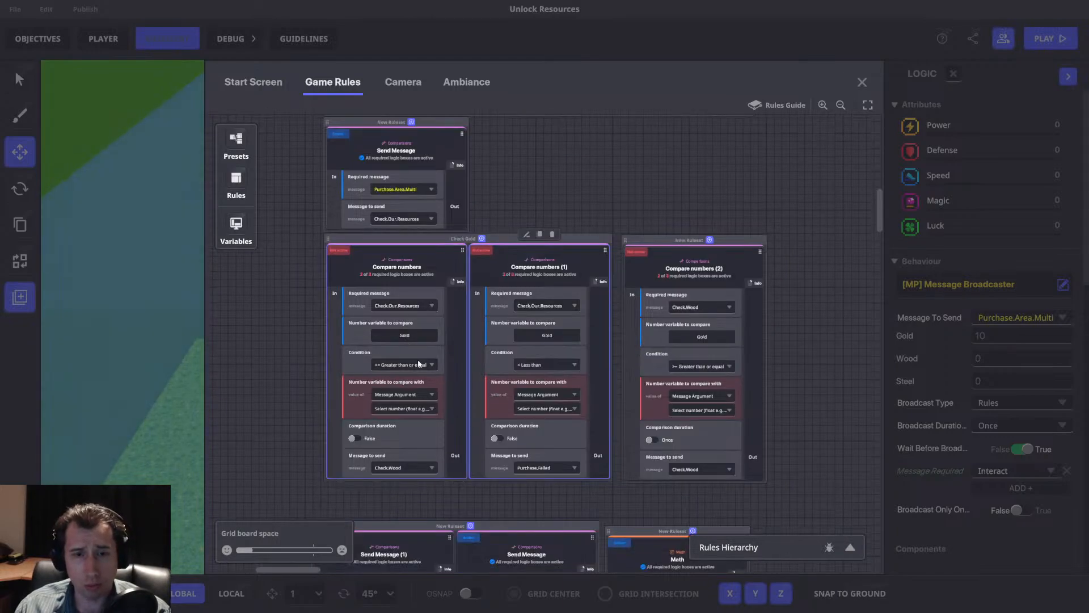
left_click(402, 396)
scroll(397, 426, "down", 3)
left_click(398, 432)
left_click(402, 412)
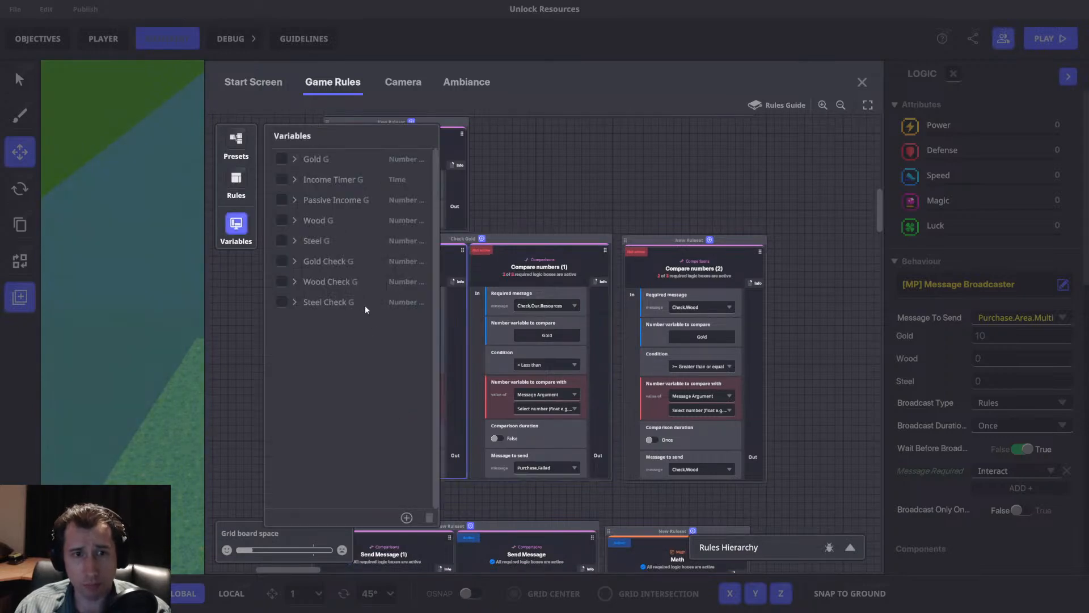
left_click(318, 262)
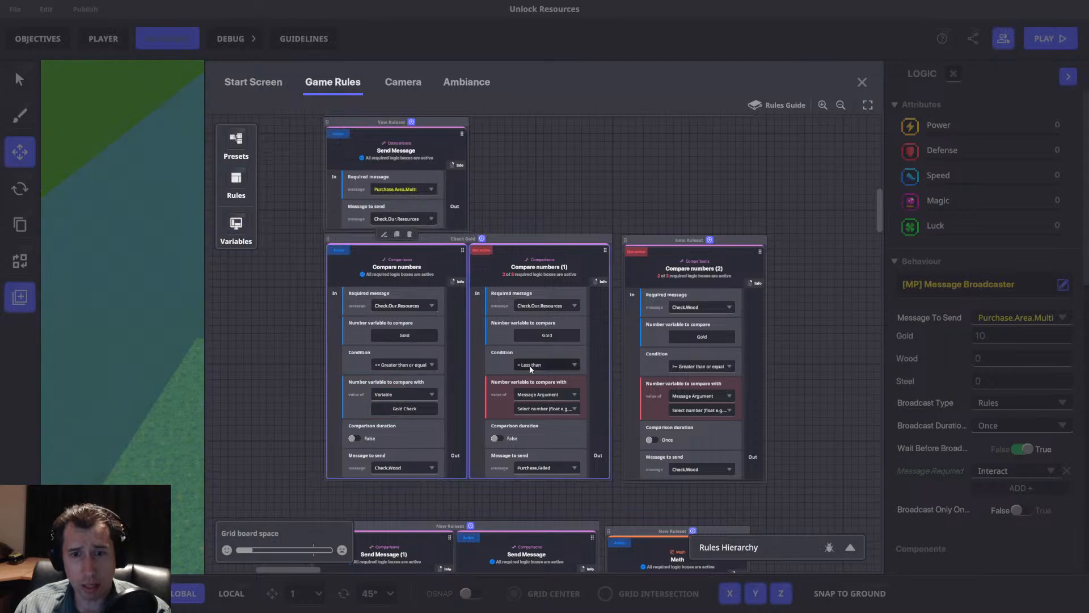
left_click(543, 395)
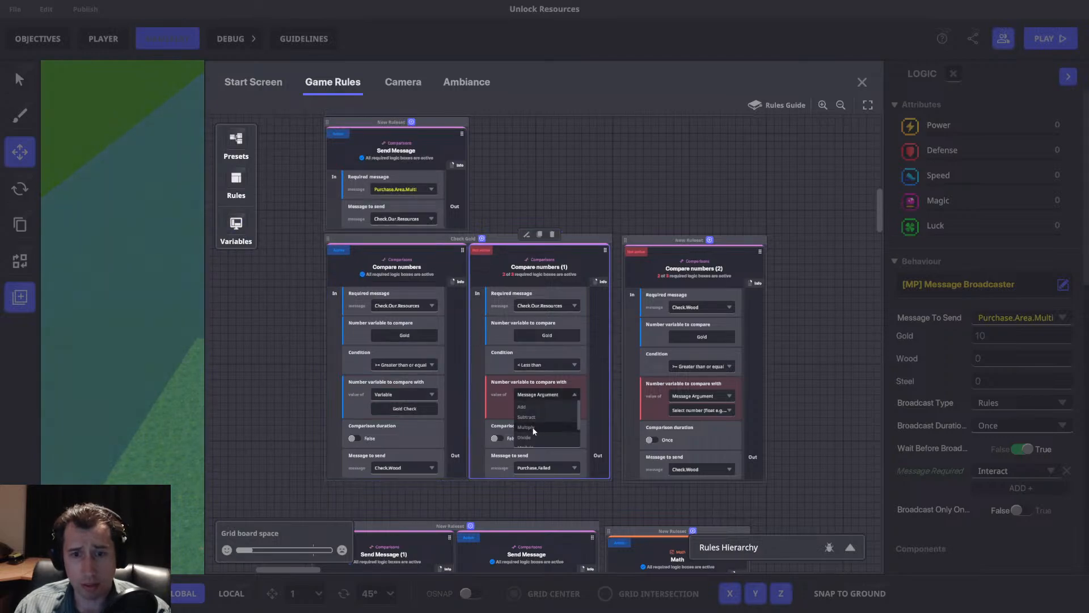
left_click(542, 412)
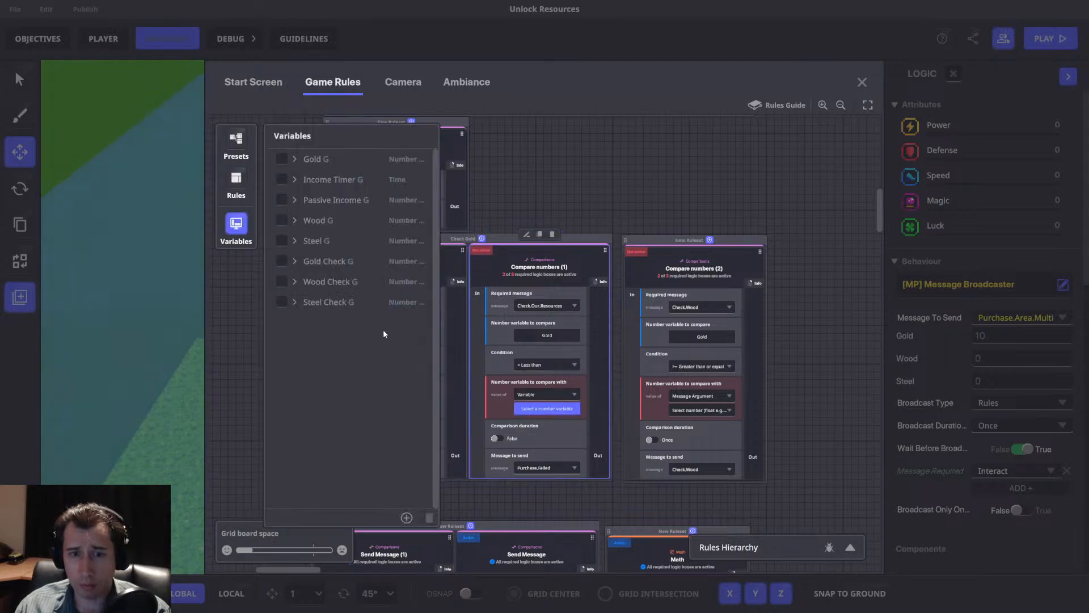
left_click(288, 261)
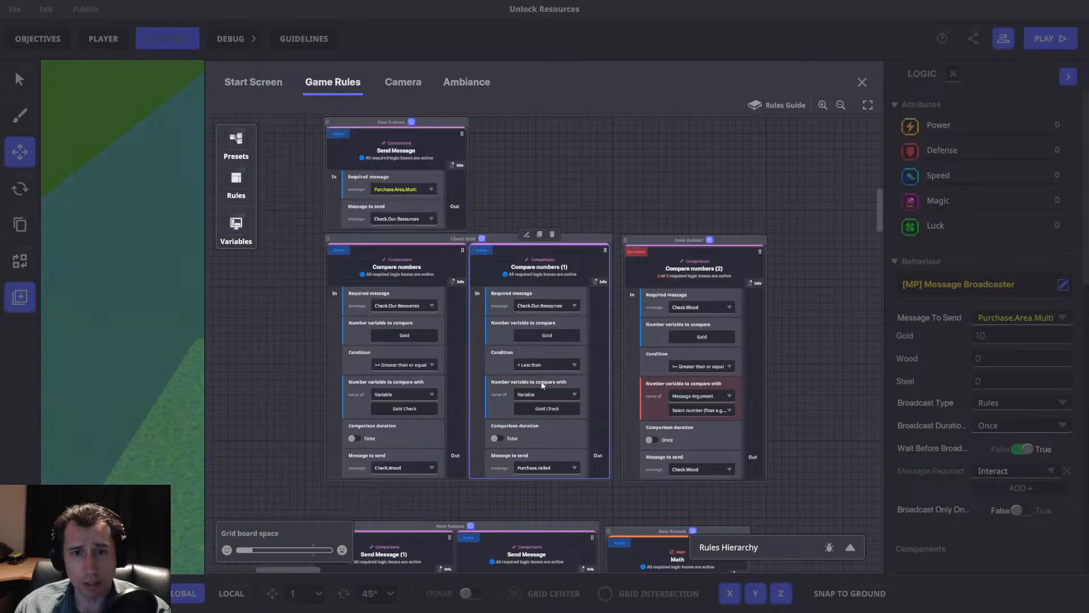
Review how the Set number value, Send Message and Check Gold comparison rules link together.
scroll(400, 365, "up", 1)
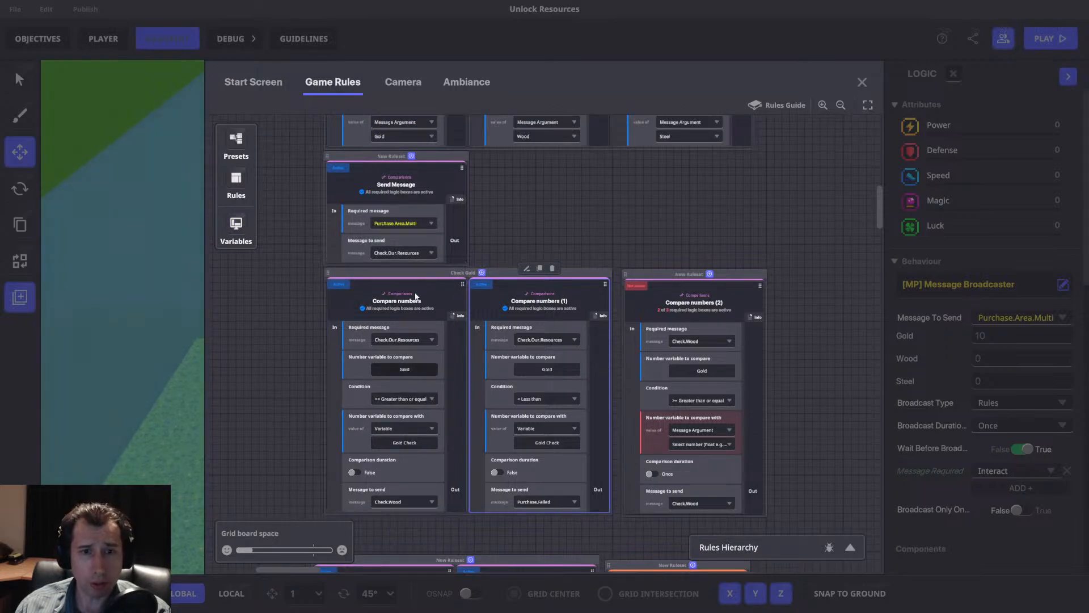
scroll(410, 350, "up", 2)
scroll(410, 199, "down", 2)
scroll(462, 215, "up", 2)
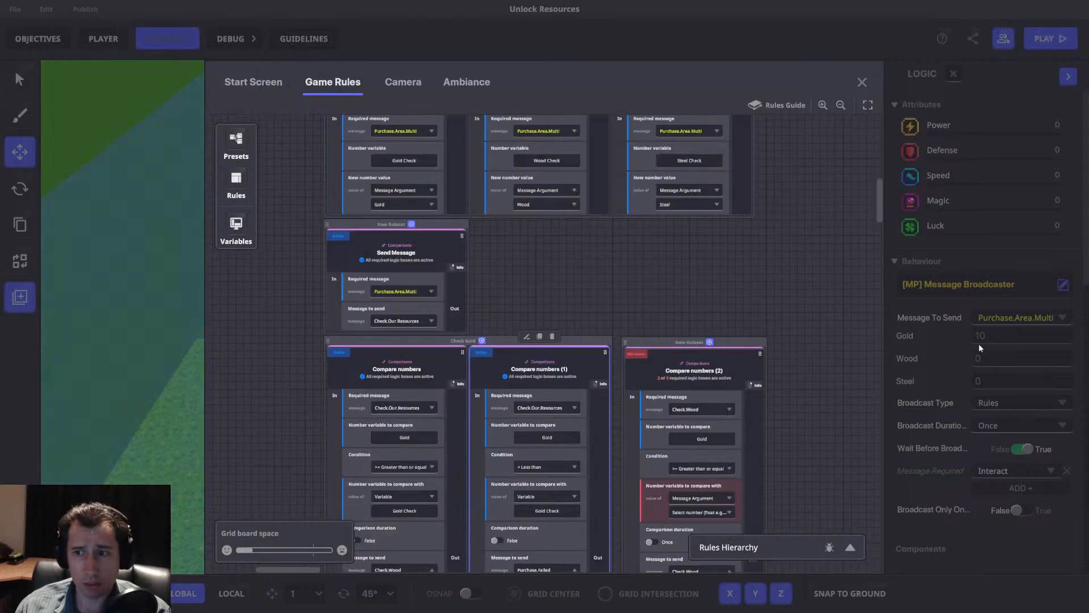
scroll(522, 308, "down", 2)
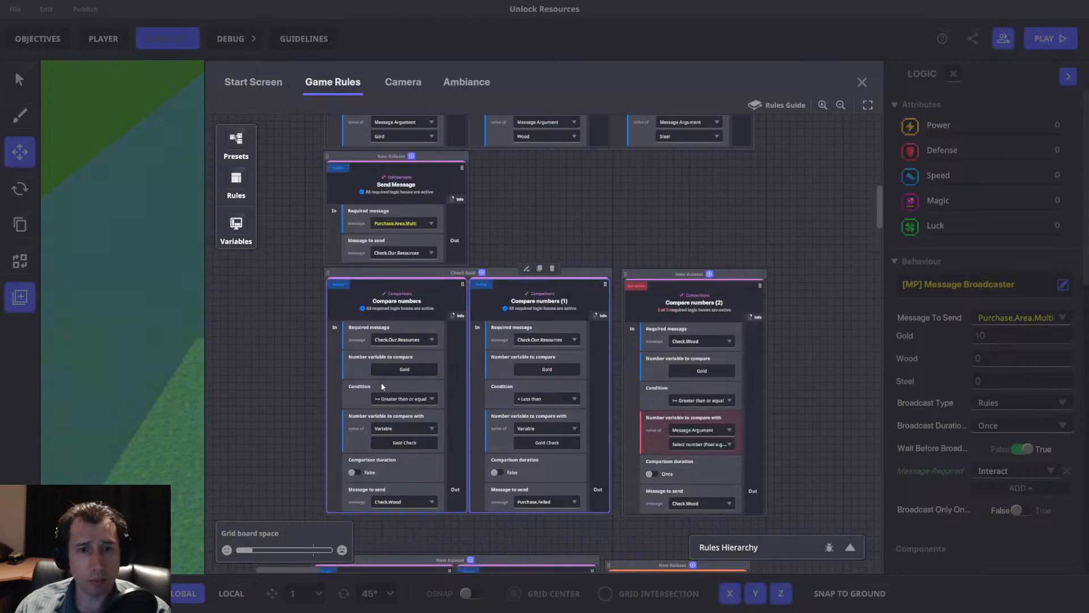
scroll(414, 340, "up", 1)
scroll(414, 340, "up", 2)
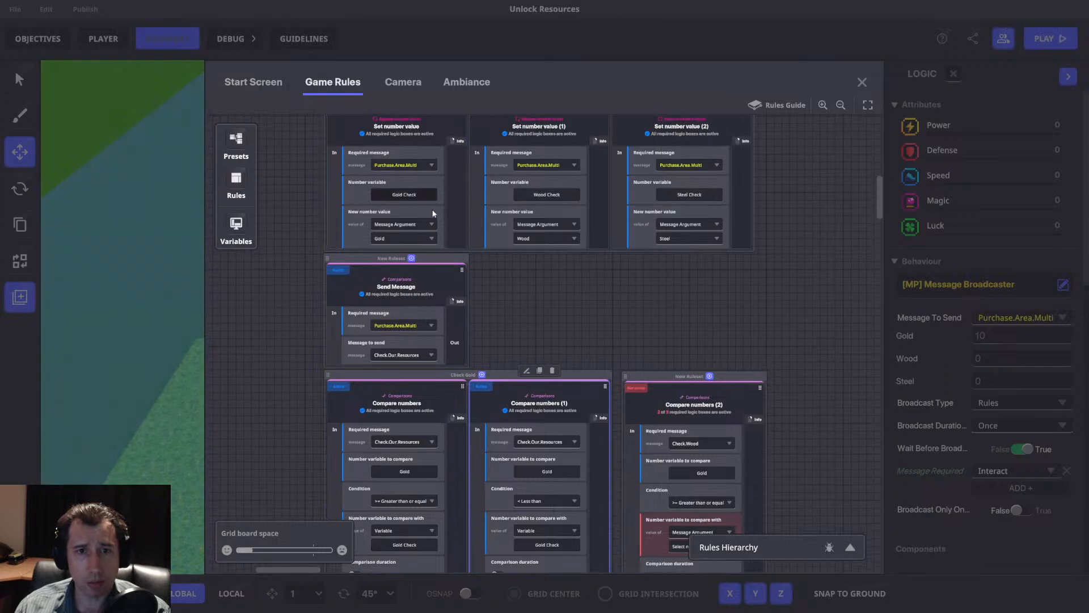
scroll(410, 389, "down", 4)
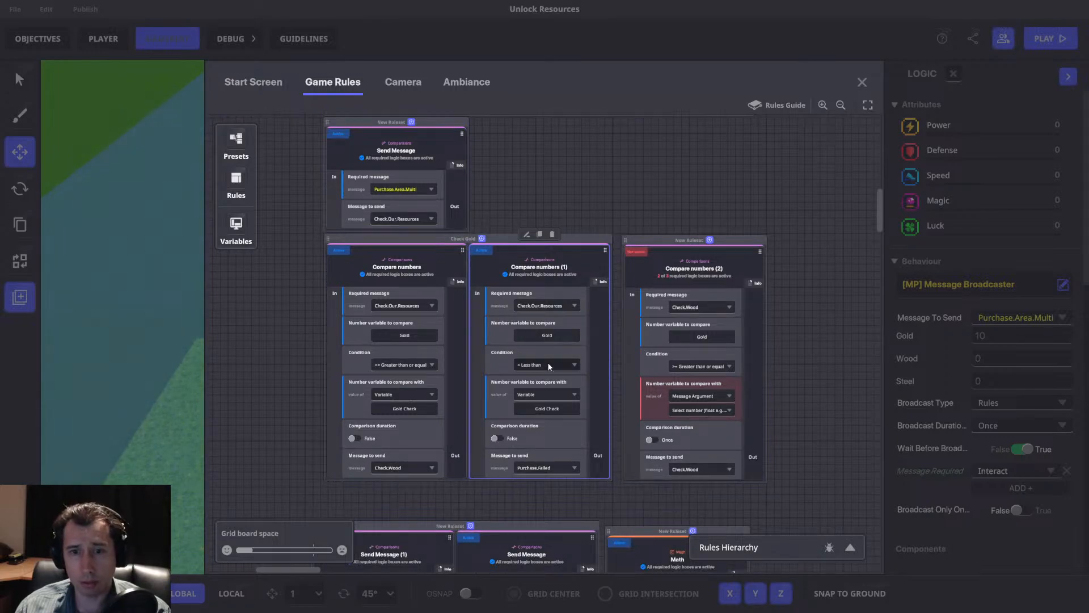
scroll(550, 386, "down", 2)
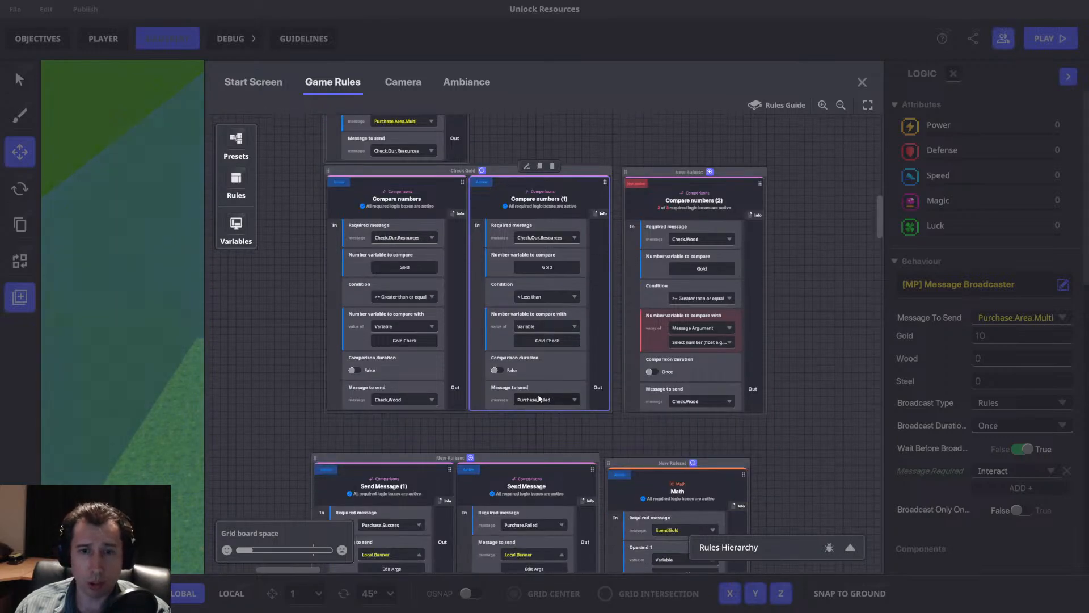
Set the Compare numbers (2) rule to compare Wood with the variable Wood Check.
middle_click_drag(523, 393, 446, 429)
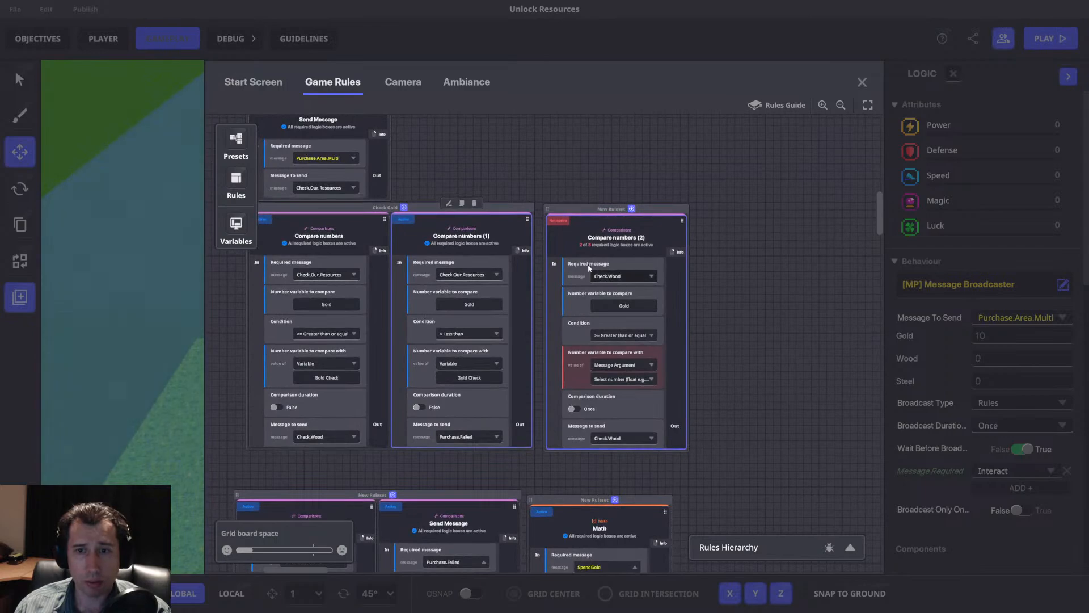
left_click(649, 336)
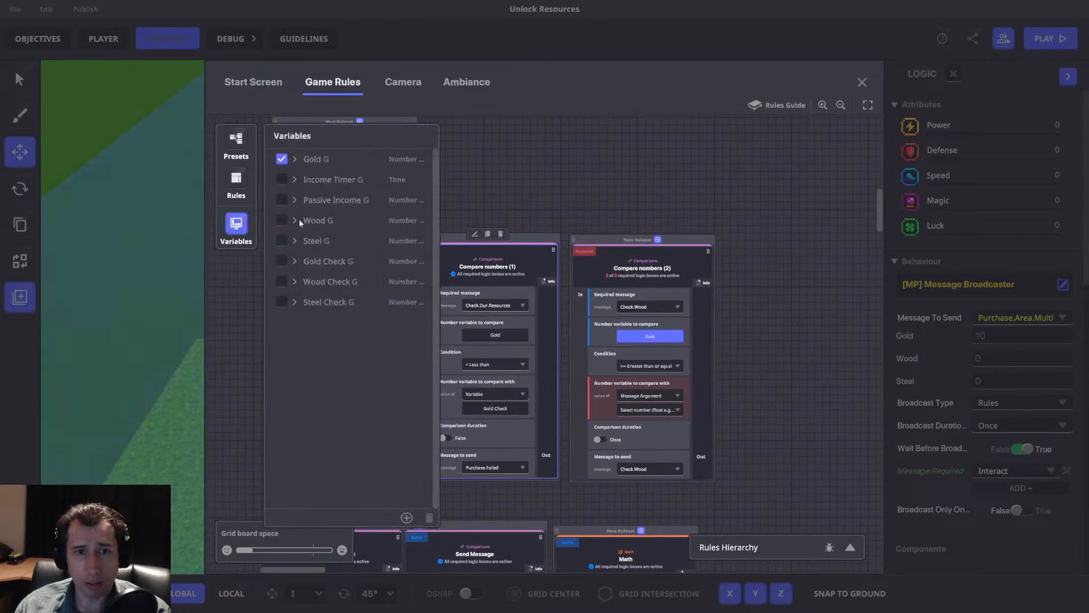
left_click(281, 221)
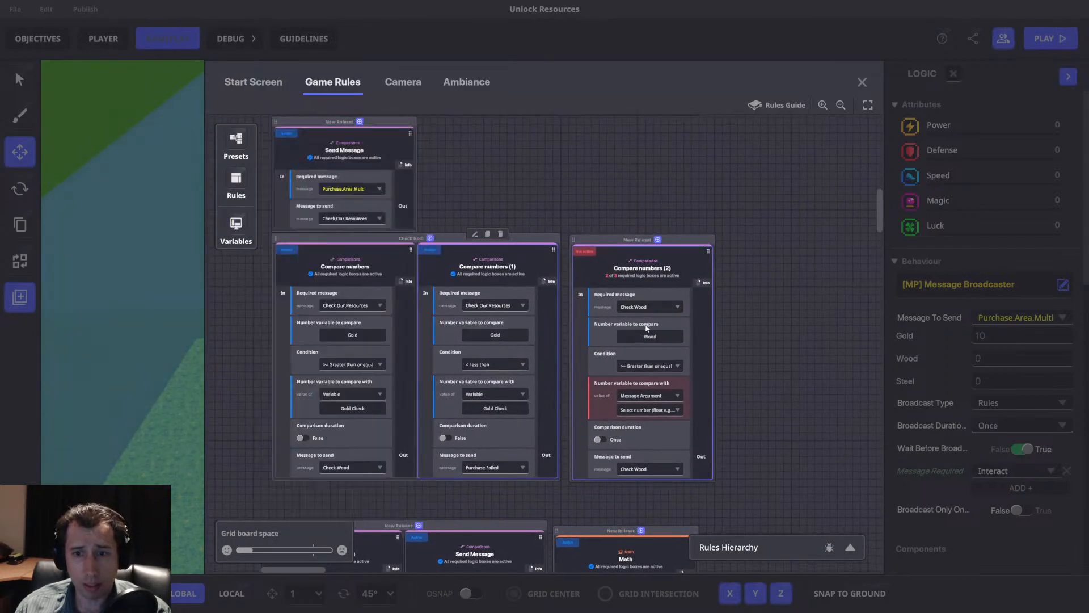
left_click(648, 396)
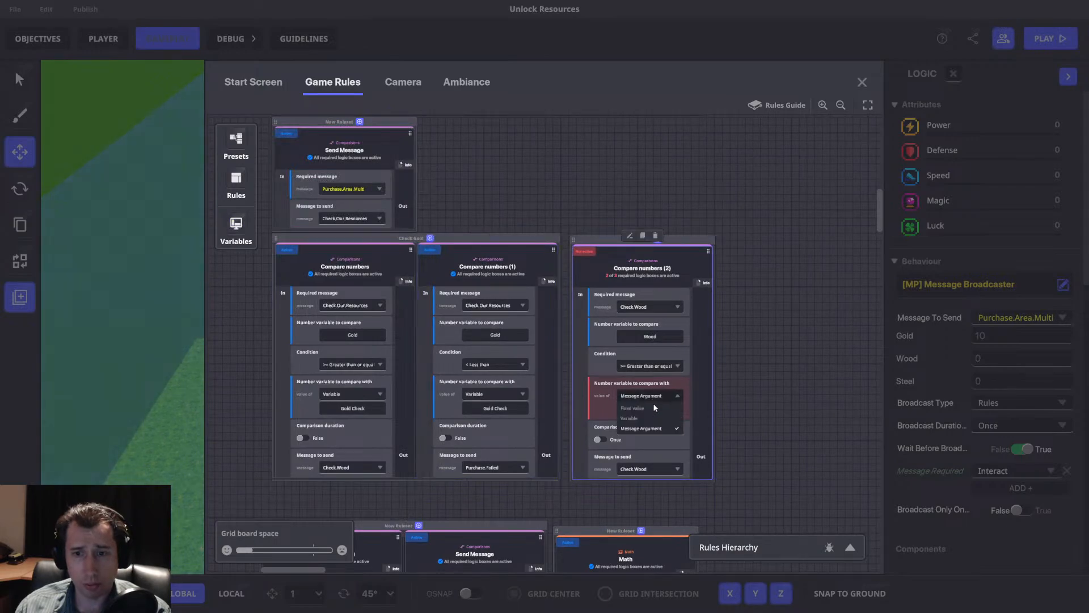
left_click(637, 418)
left_click(649, 409)
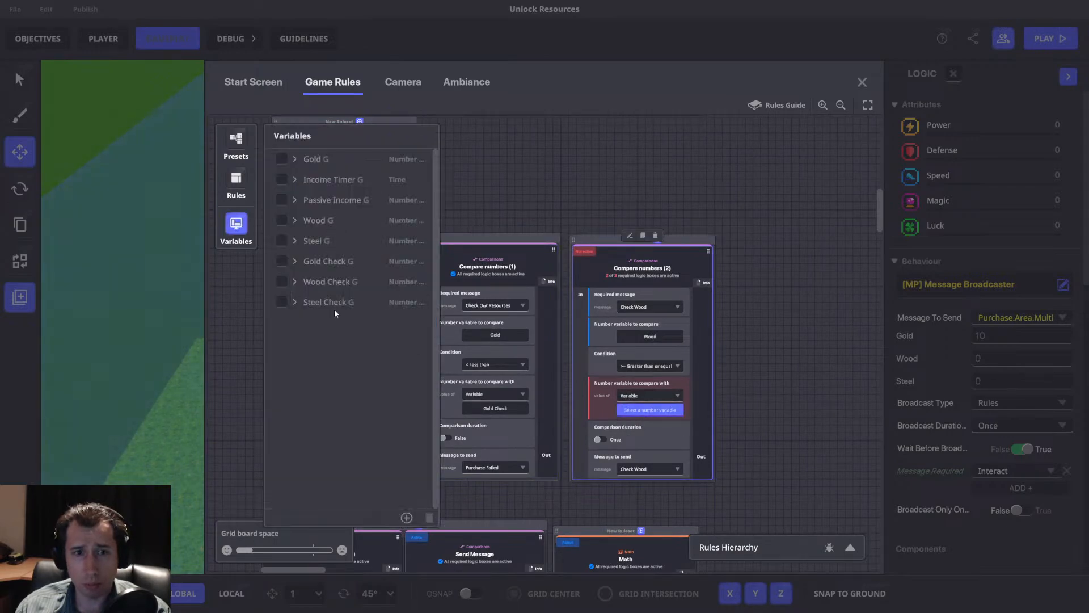
left_click(282, 281)
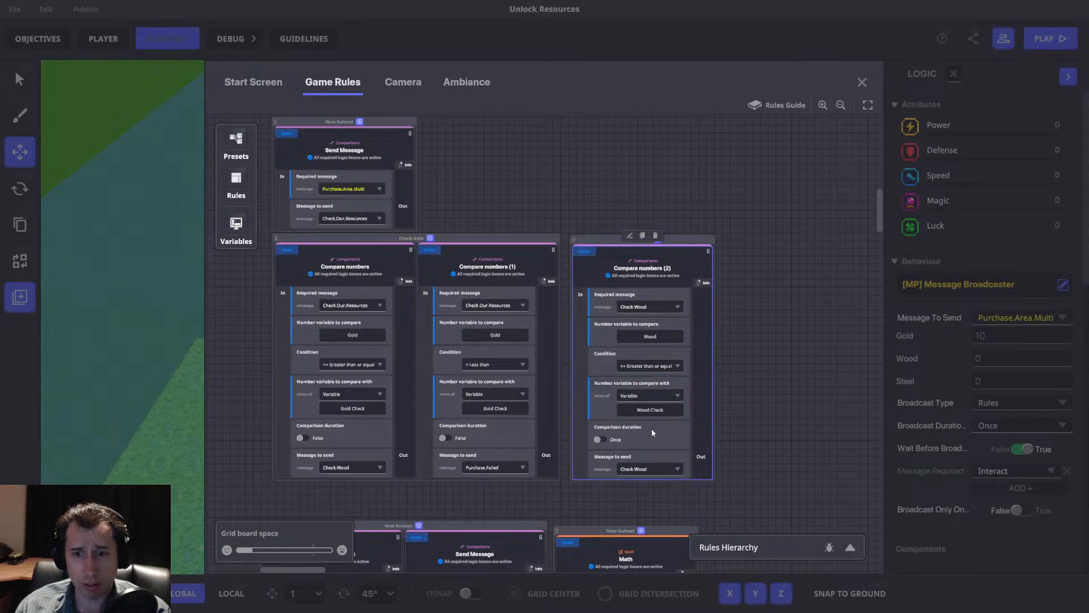
Create the message Check.Steel as the message to send for the Wood comparison rule.
left_click(671, 468)
type("Check.Steel")
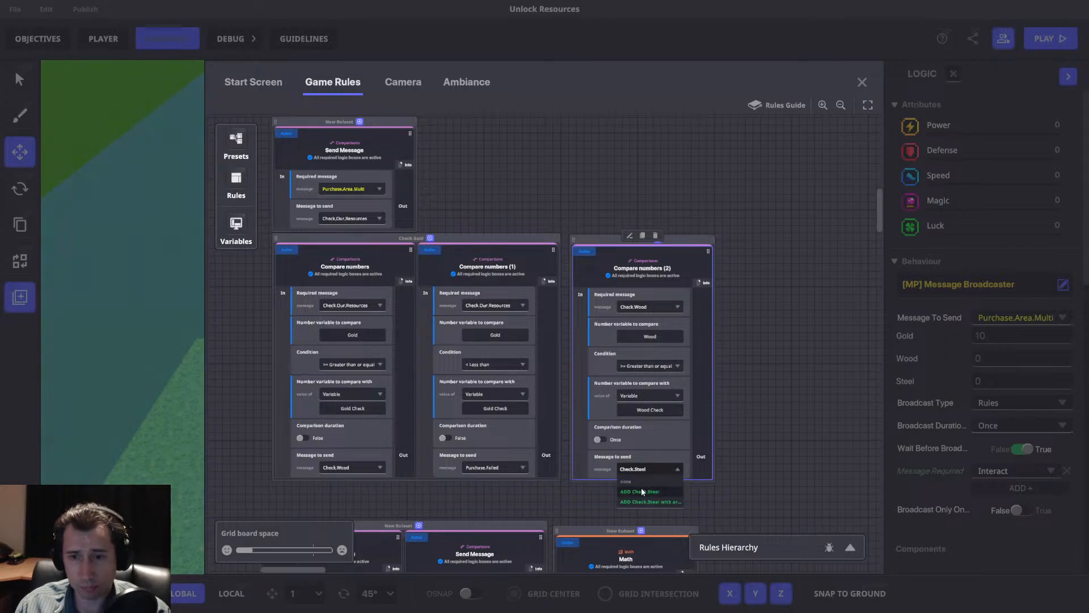
left_click(641, 491)
Duplicate the less-than rule from Check Gold and place the copy in the Wood comparison's ruleset, beside that rule.
left_click(487, 234)
middle_click_drag(792, 258, 664, 249)
left_click_drag(532, 255, 358, 266)
middle_click_drag(455, 262, 588, 246)
middle_click_drag(534, 292, 637, 295)
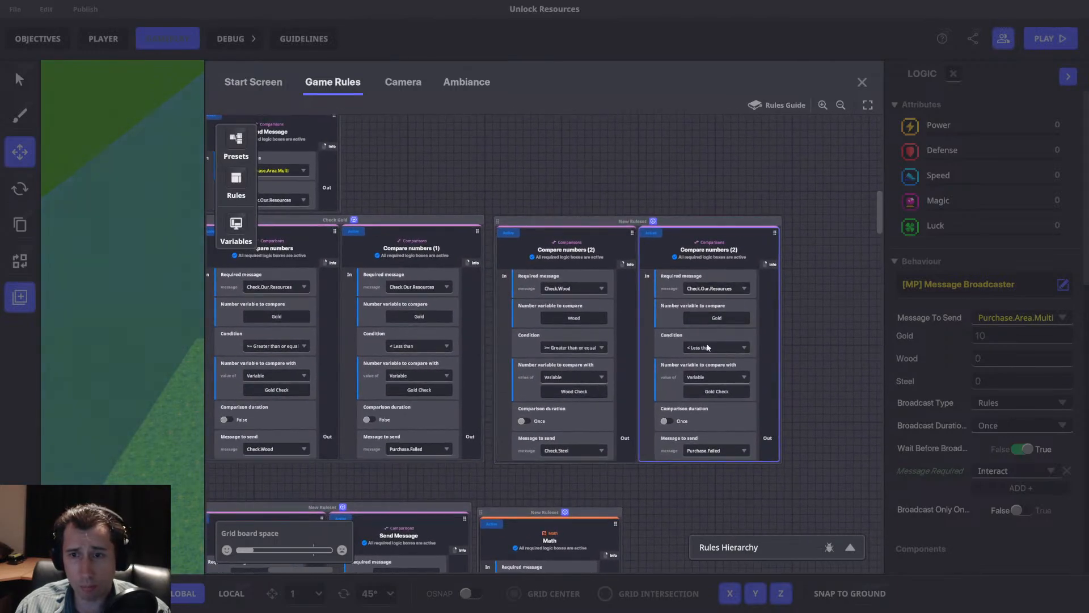
Set the less-than rule in the Wood comparison's ruleset to compare Wood with the variable Wood Check.
left_click(717, 318)
left_click(284, 220)
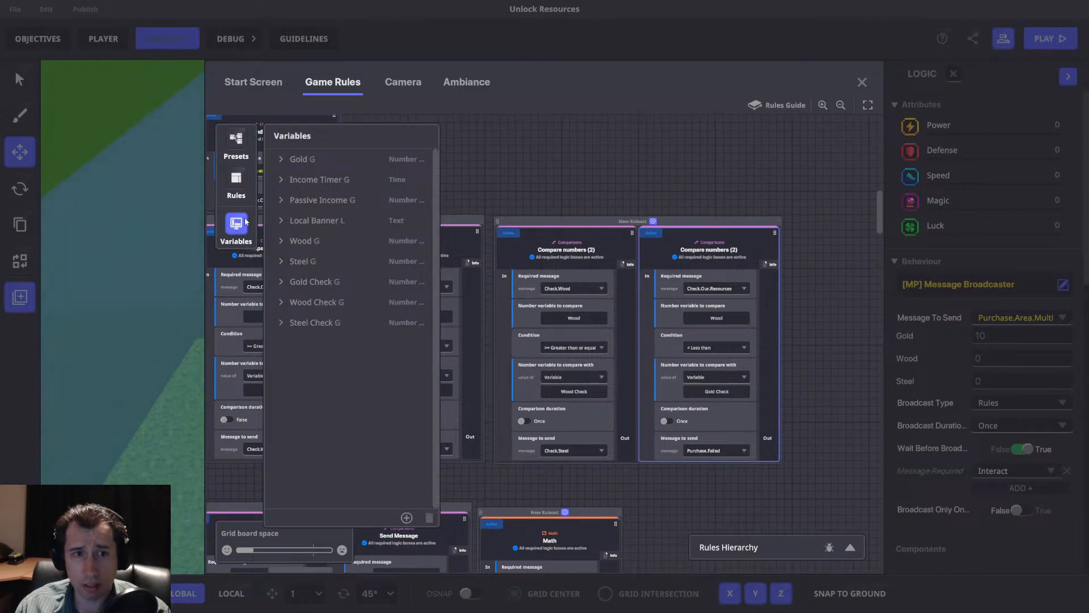
left_click(714, 391)
left_click(279, 281)
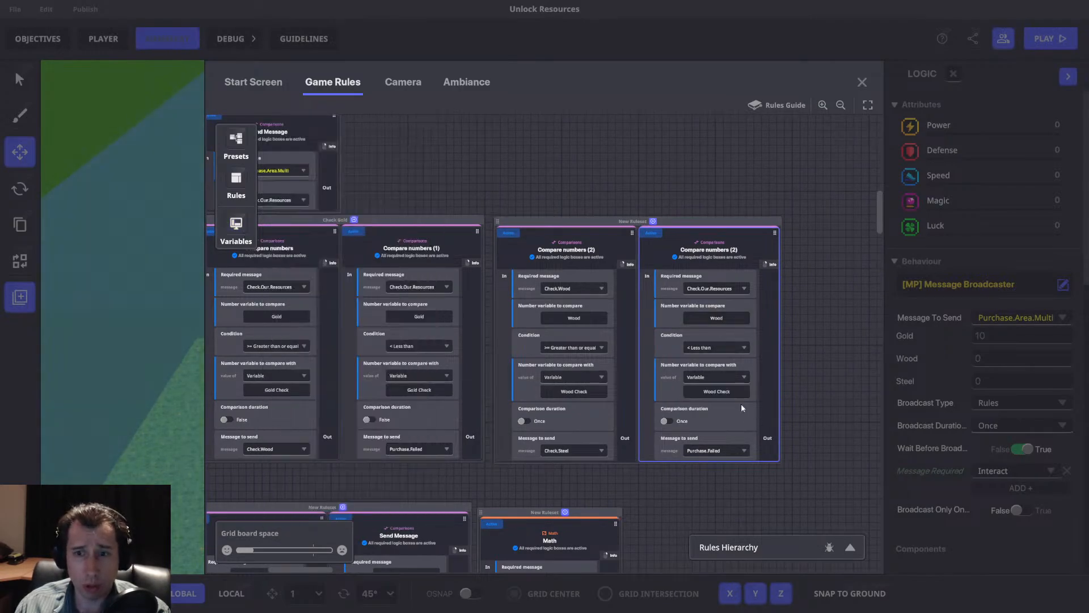
Duplicate the Wood comparison ruleset and place the copy beside the original.
left_click_drag(468, 211, 476, 218)
left_click_drag(704, 264, 609, 178)
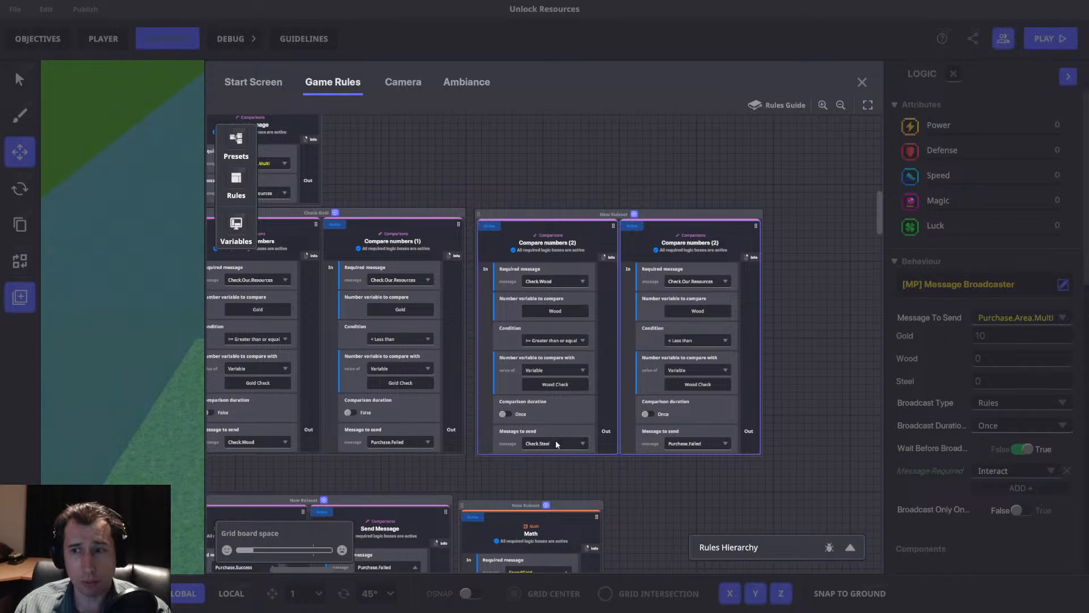
left_click_drag(592, 416, 454, 432)
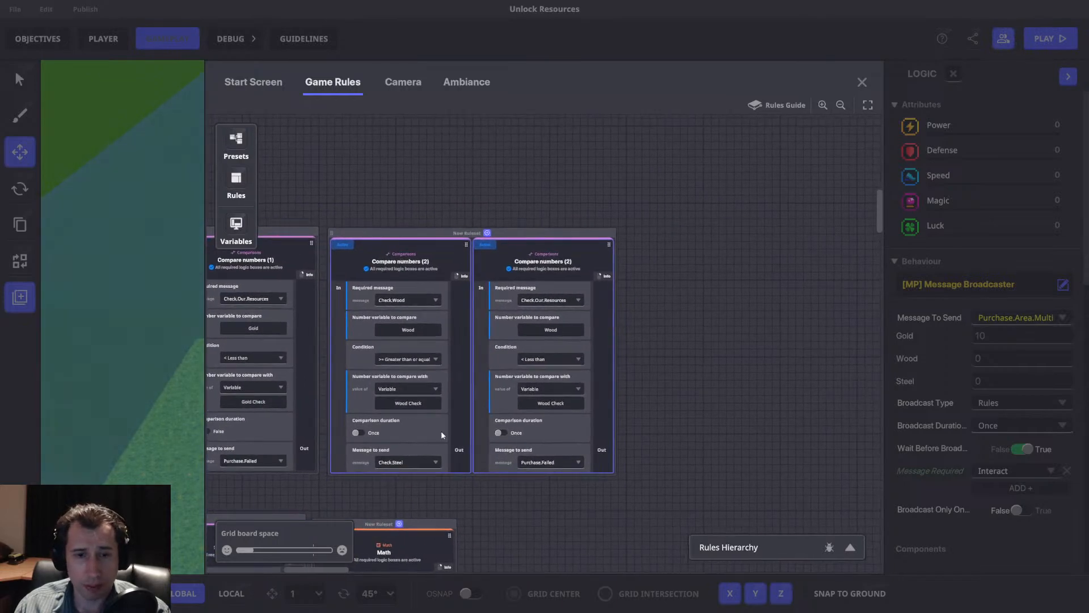
left_click_drag(714, 273, 631, 311)
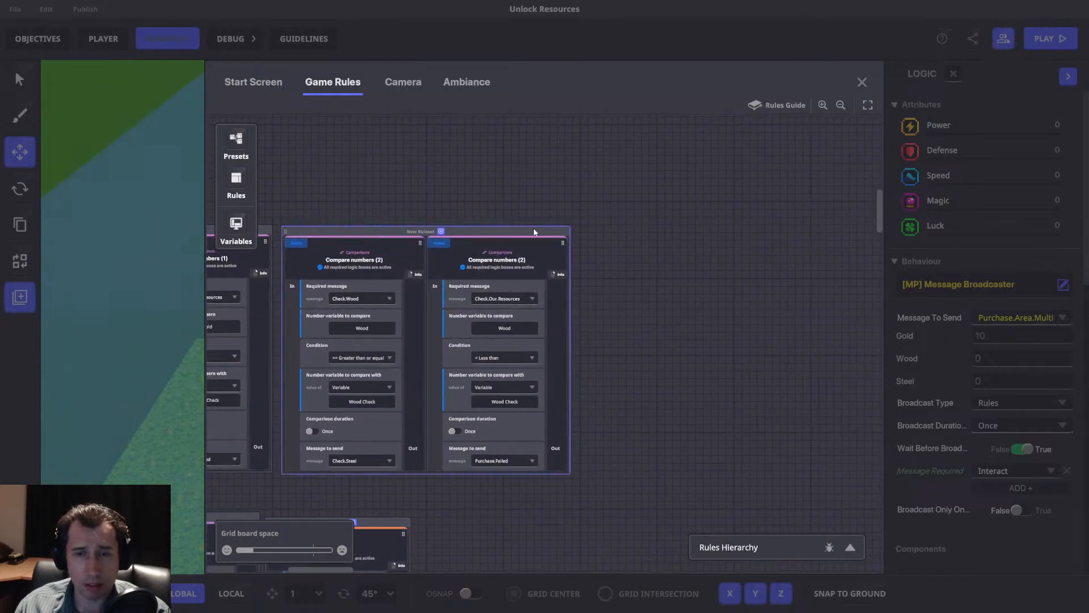
left_click(471, 231)
left_click(426, 216)
left_click_drag(571, 309, 608, 231)
Set the required message of the copied ruleset's greater-than-or-equal rule to Check.Steel.
left_click(658, 304)
type("Check.Our.Resources")
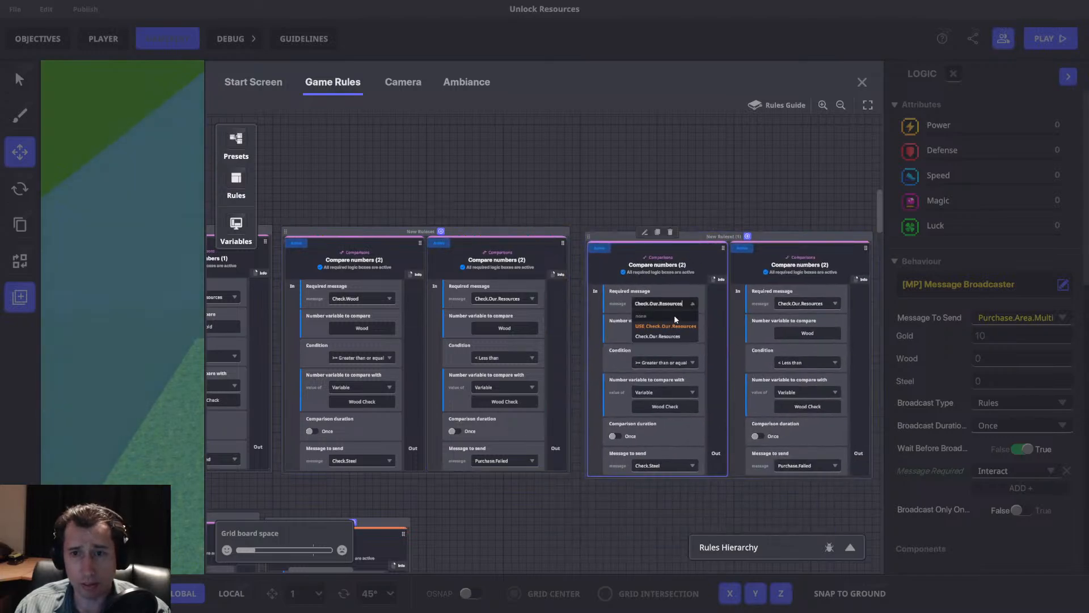
key("ctrl+a")
type("Check.Strt")
type("el")
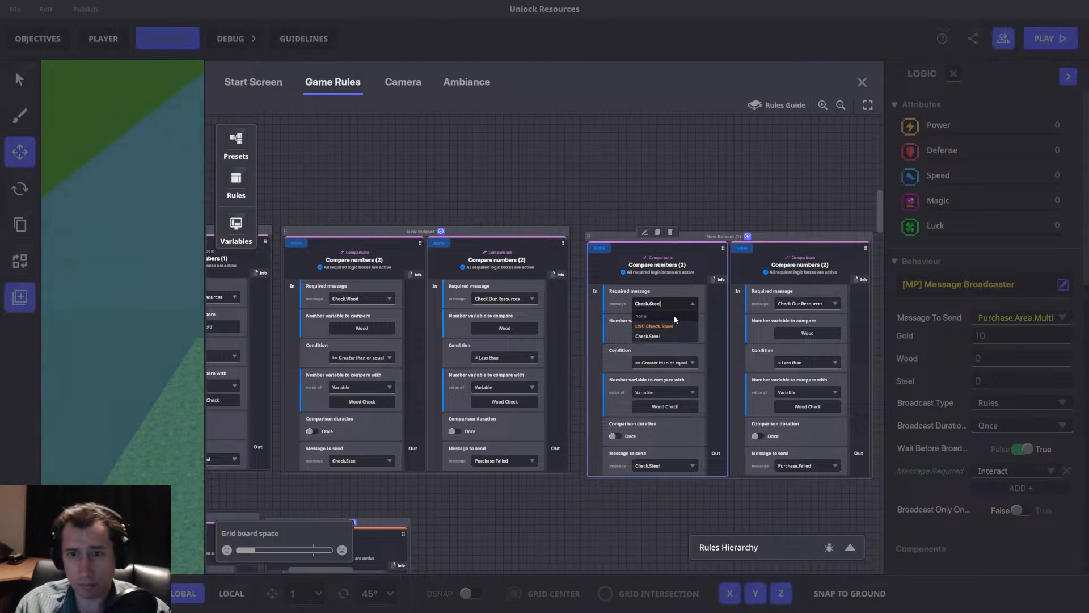
left_click(675, 324)
Set the Check.Steel rule to compare Steel with the variable Steel Check.
left_click(661, 333)
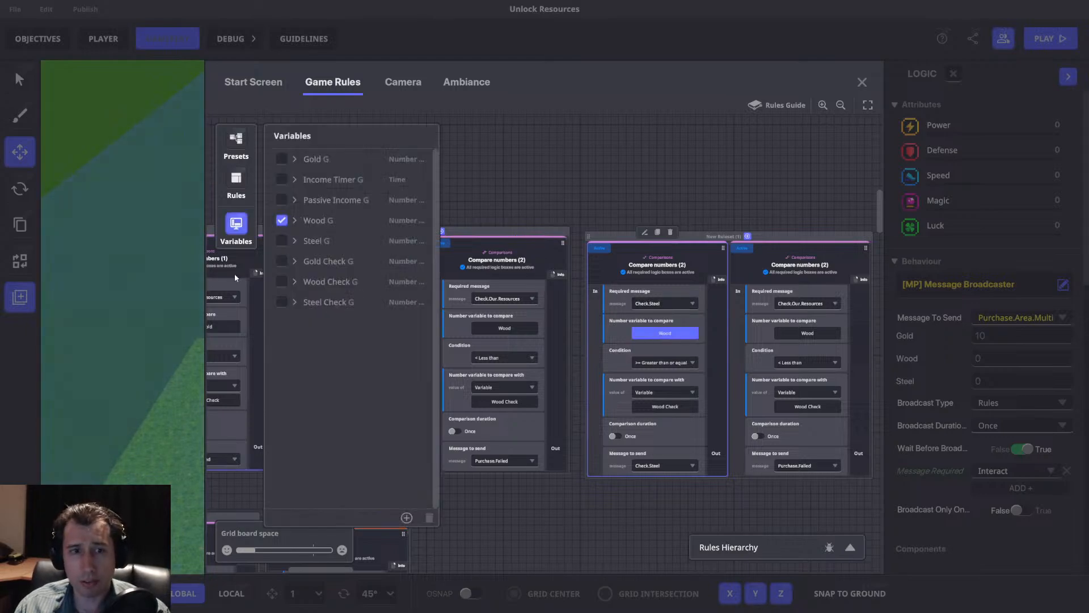
left_click(282, 241)
left_click(247, 227)
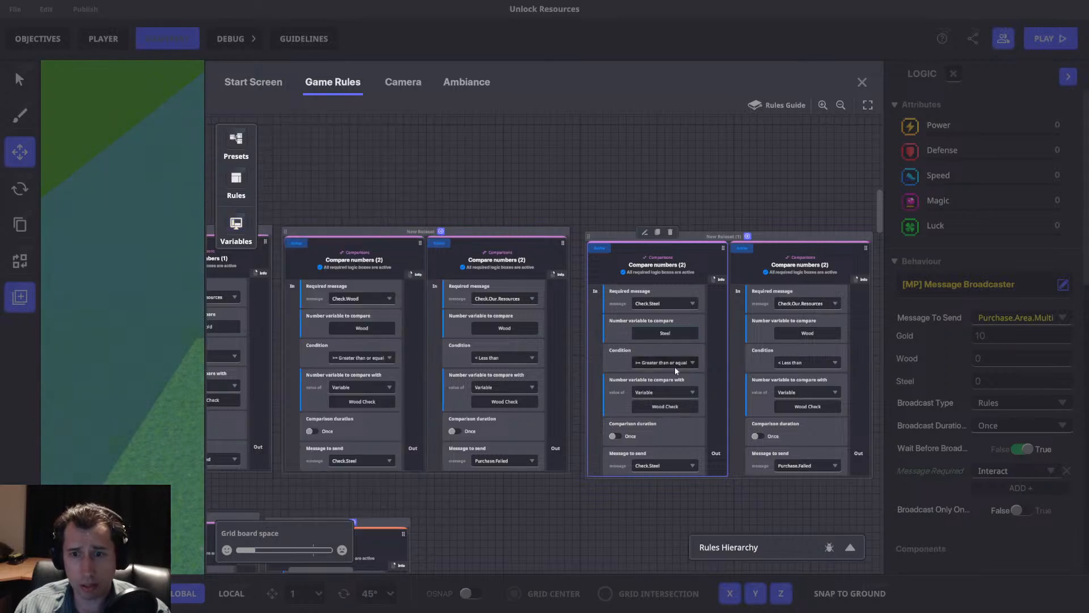
left_click(667, 406)
left_click(281, 302)
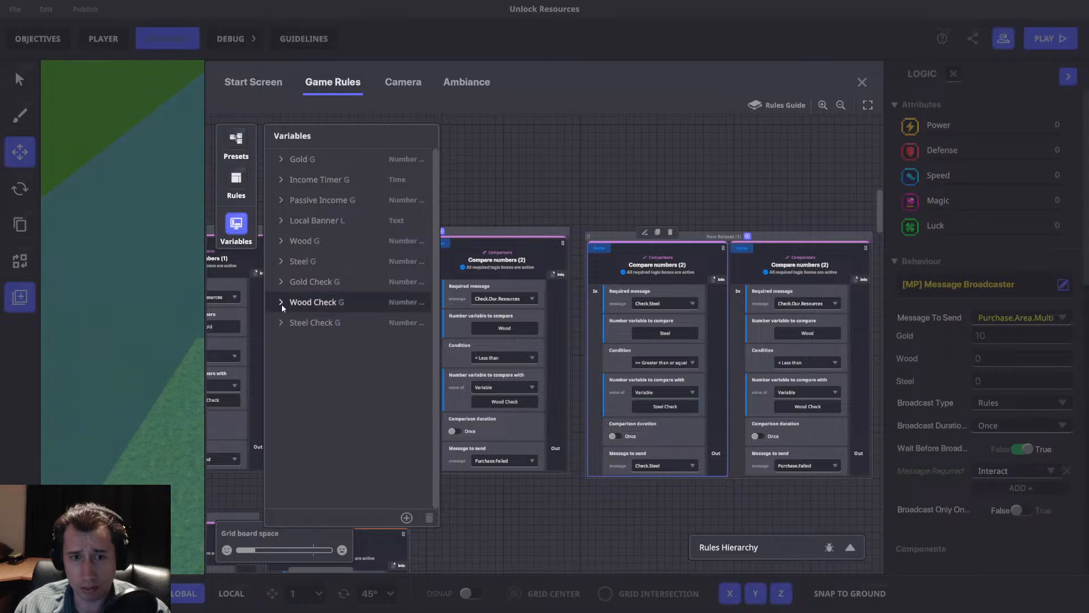
left_click(236, 227)
Set the Check.Steel rule to send Purchase.Success and align its ruleset with the Wood comparison ruleset.
left_click(660, 468)
type("Purchas")
scroll(664, 500, "down", 2)
left_click(653, 503)
left_click_drag(618, 229, 608, 224)
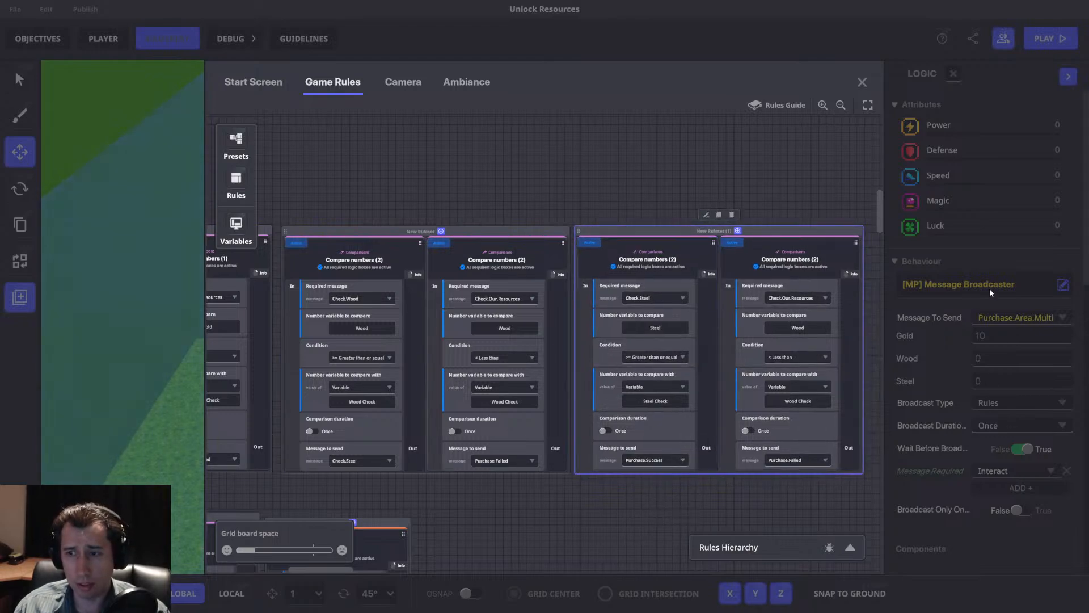
Set the less-than rule in the Steel comparison's ruleset to compare Steel with the variable Steel Check.
middle_click_drag(743, 302, 641, 291)
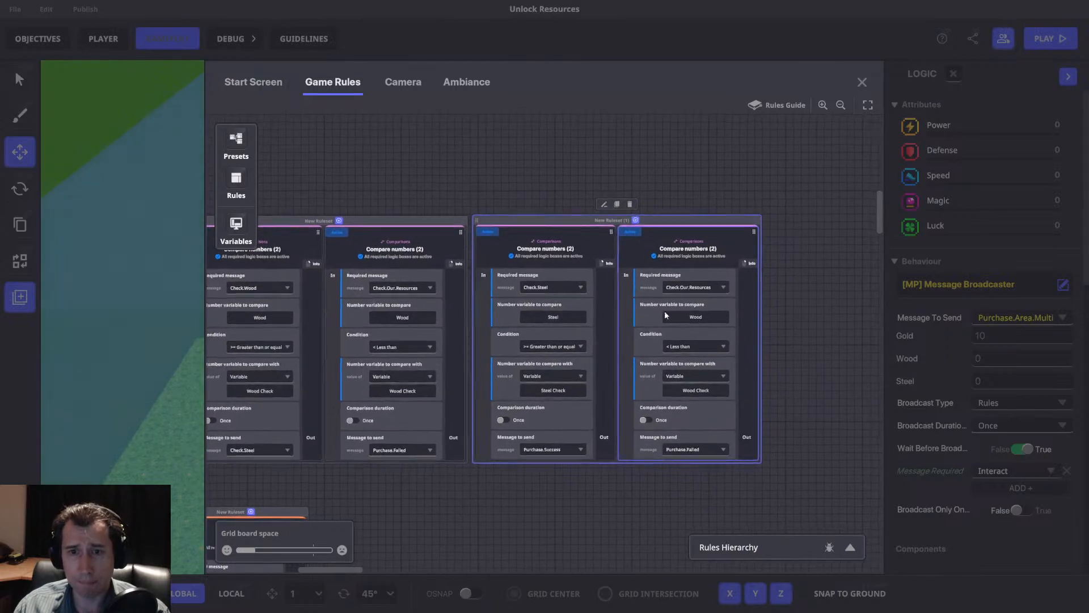
left_click(682, 318)
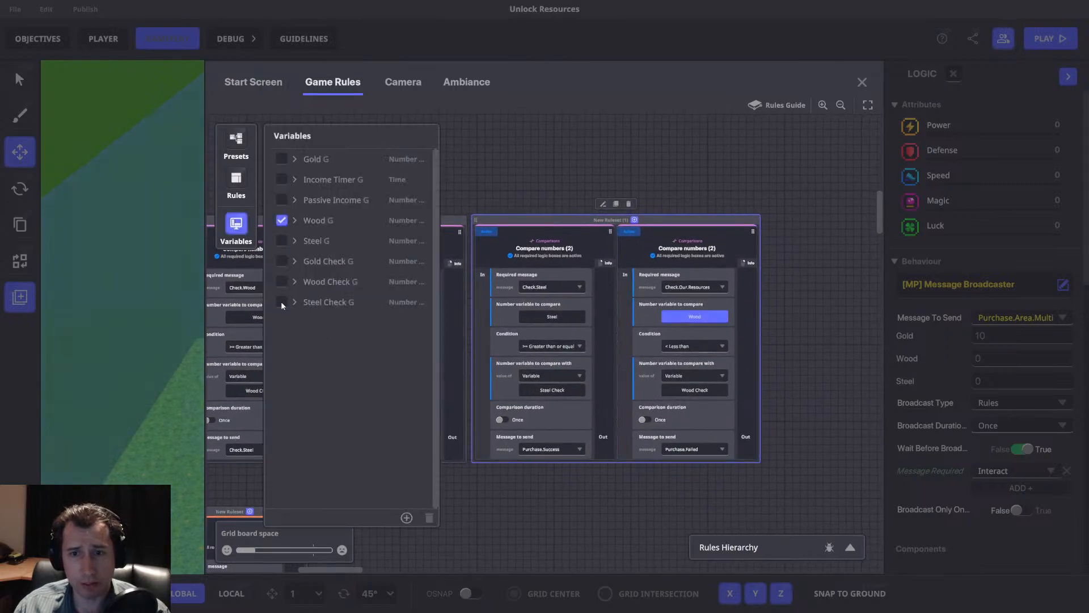
left_click(281, 241)
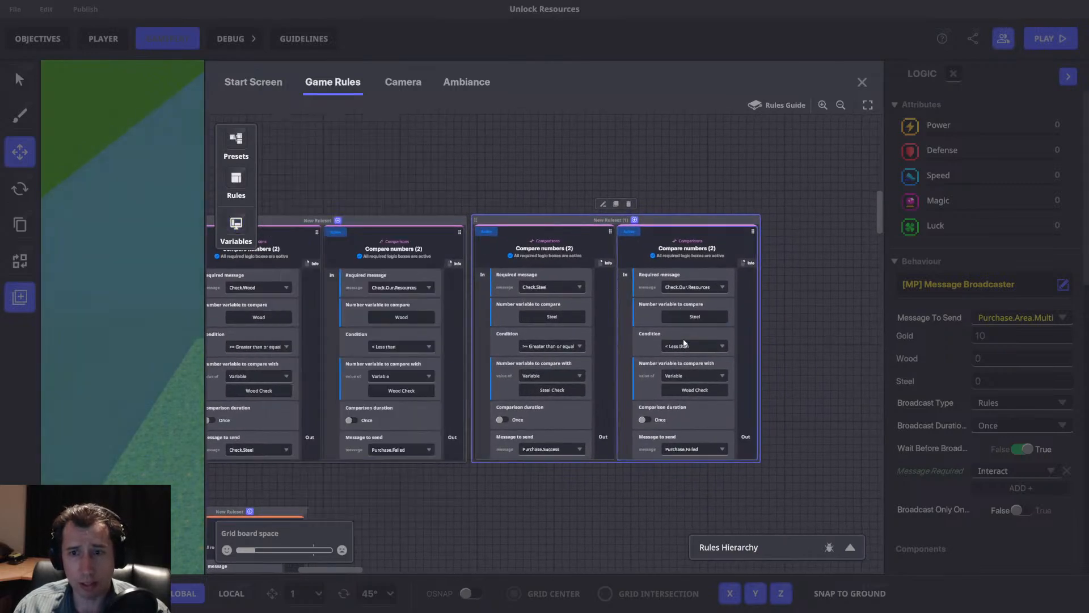
left_click(686, 389)
left_click(283, 301)
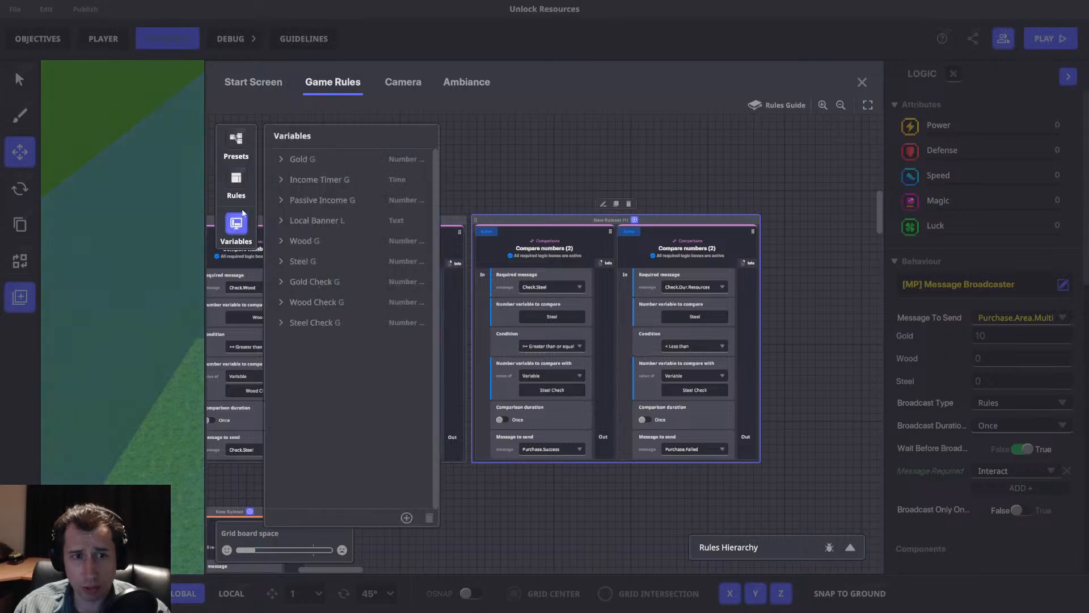
left_click(246, 217)
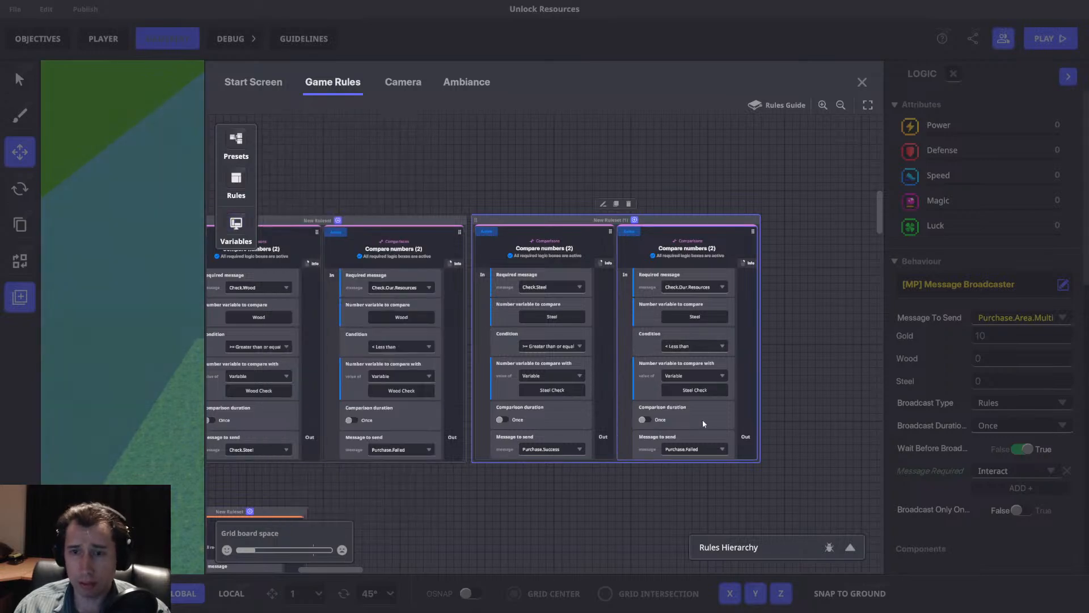
Review how the Gold, Wood and Steel comparison rulesets chain through their required and sent messages.
left_click_drag(536, 219, 538, 222)
middle_click_drag(461, 245, 816, 190)
middle_click_drag(574, 205, 616, 426)
scroll(511, 244, "down", 3)
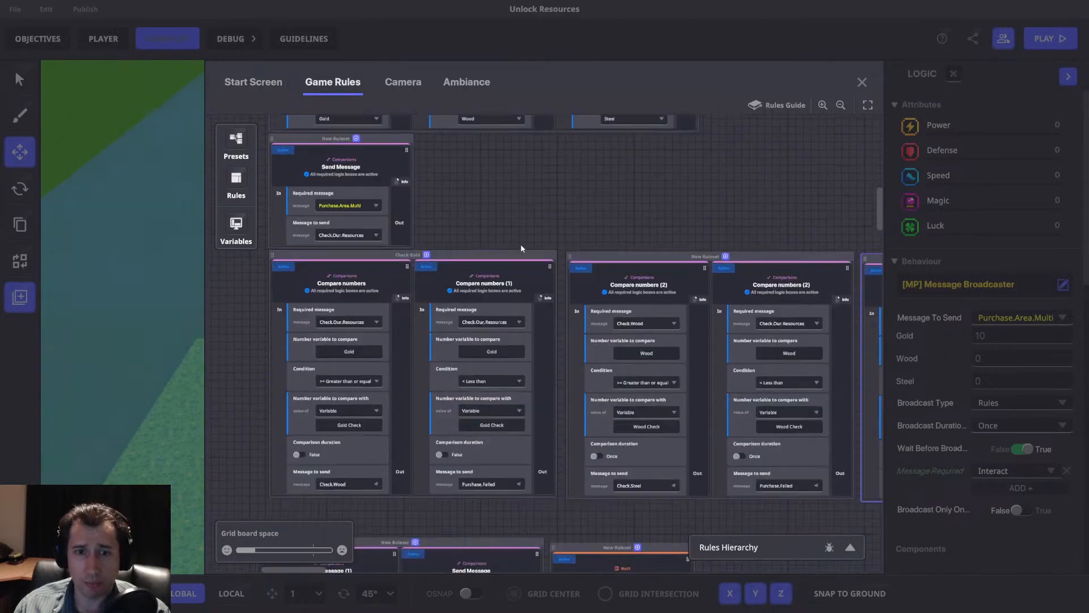
middle_click_drag(688, 284, 681, 255)
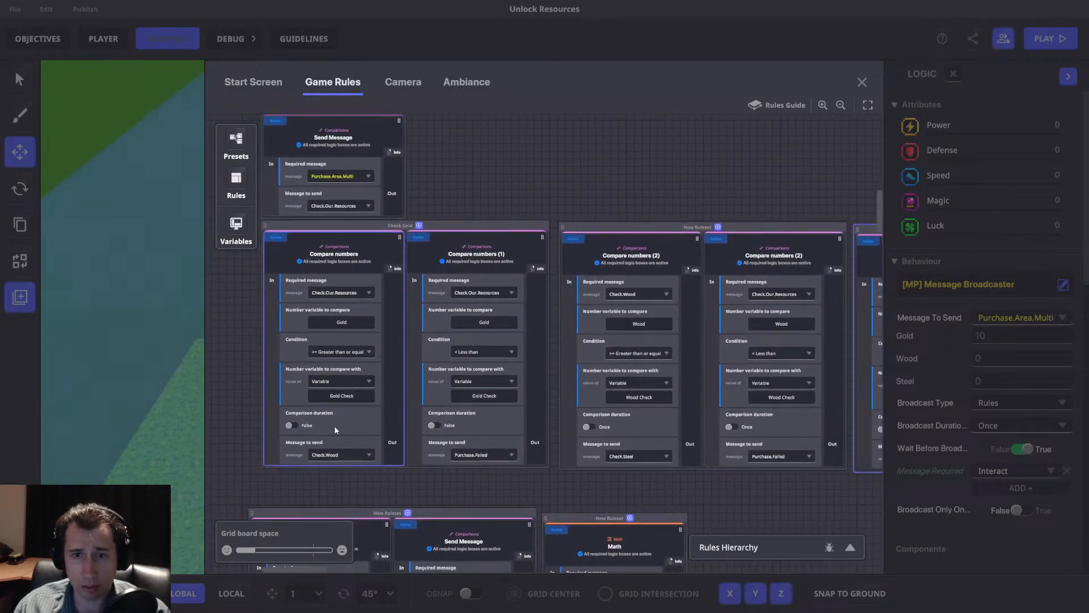
middle_click_drag(634, 334, 421, 321)
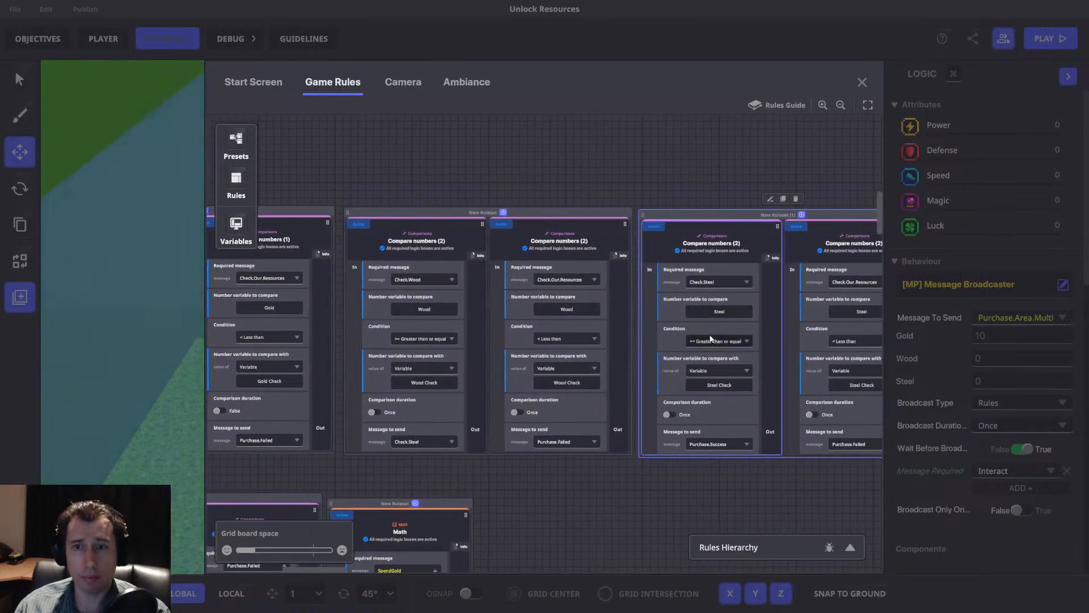
middle_click_drag(639, 403, 752, 400)
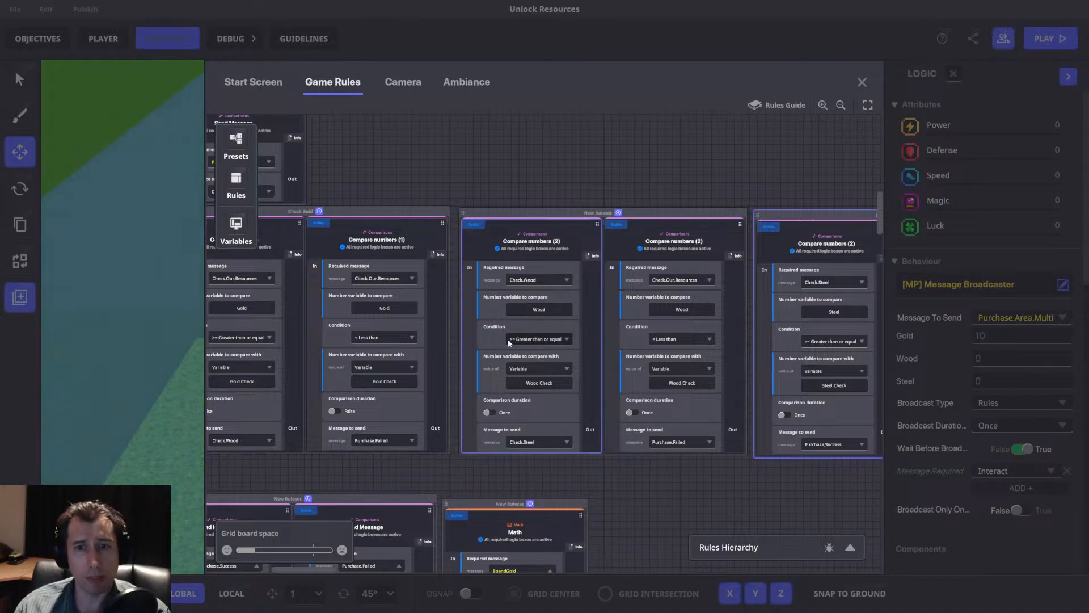
left_click_drag(611, 173, 724, 179)
left_click_drag(856, 224, 722, 240)
middle_click_drag(722, 243, 690, 245)
middle_click_drag(289, 244, 489, 223)
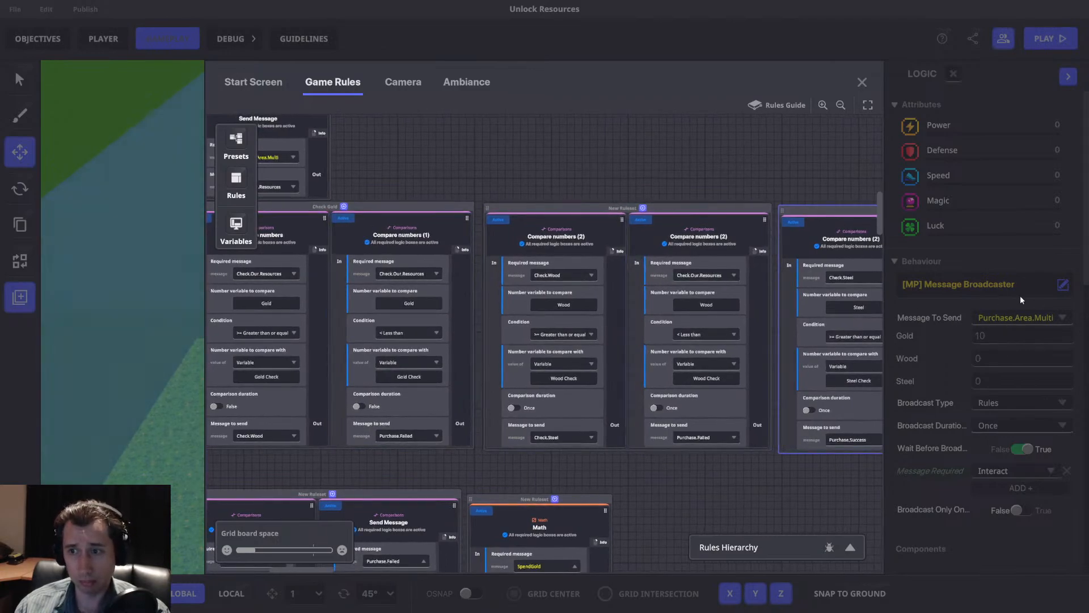
middle_click_drag(881, 240, 742, 192)
left_click_drag(689, 173, 689, 170)
middle_click_drag(708, 163, 312, 157)
middle_click_drag(389, 336, 559, 294)
middle_click_drag(336, 267, 580, 231)
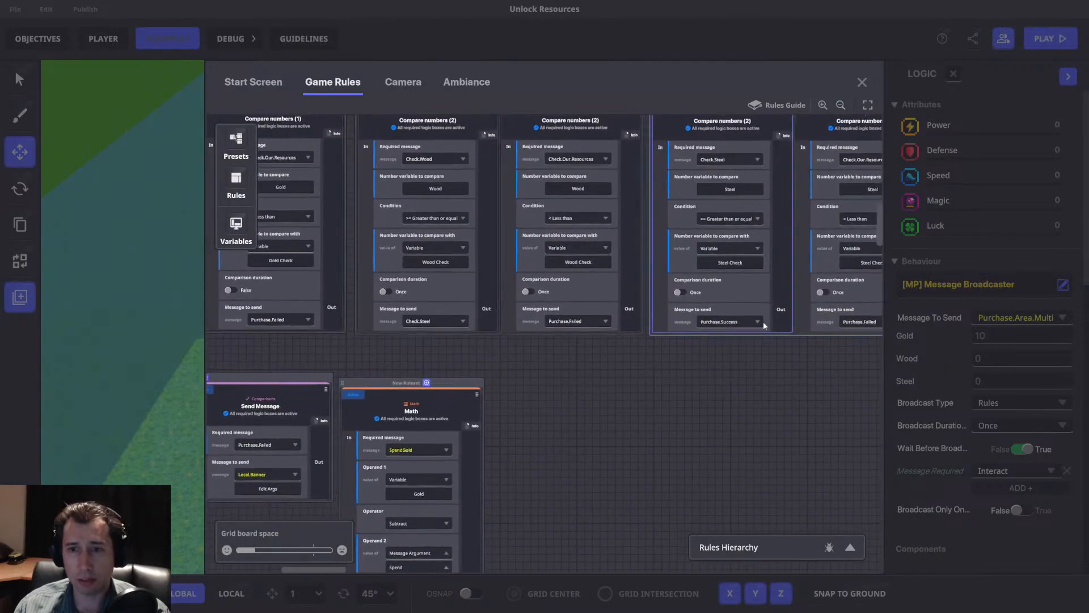
Move the Send Message and Math rulesets up to sit directly beneath the comparison rulesets.
middle_click_drag(487, 340, 792, 307)
left_click_drag(578, 343, 591, 311)
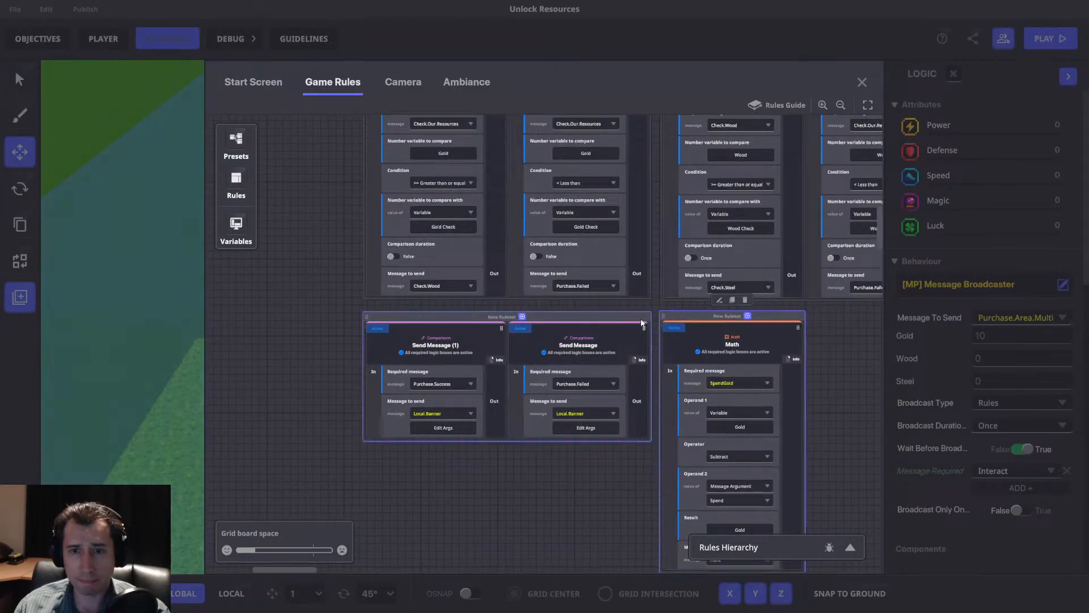
mouse_move(549, 317)
left_mouse_down()
mouse_move(560, 319)
mouse_move(547, 318)
left_mouse_up()
left_click_drag(679, 315, 674, 320)
middle_click_drag(593, 357, 542, 387)
Set the Gold less-than rule to send Local.Banner and delete the Send Message rule that requires Purchase.Failed.
scroll(544, 352, "up", 2)
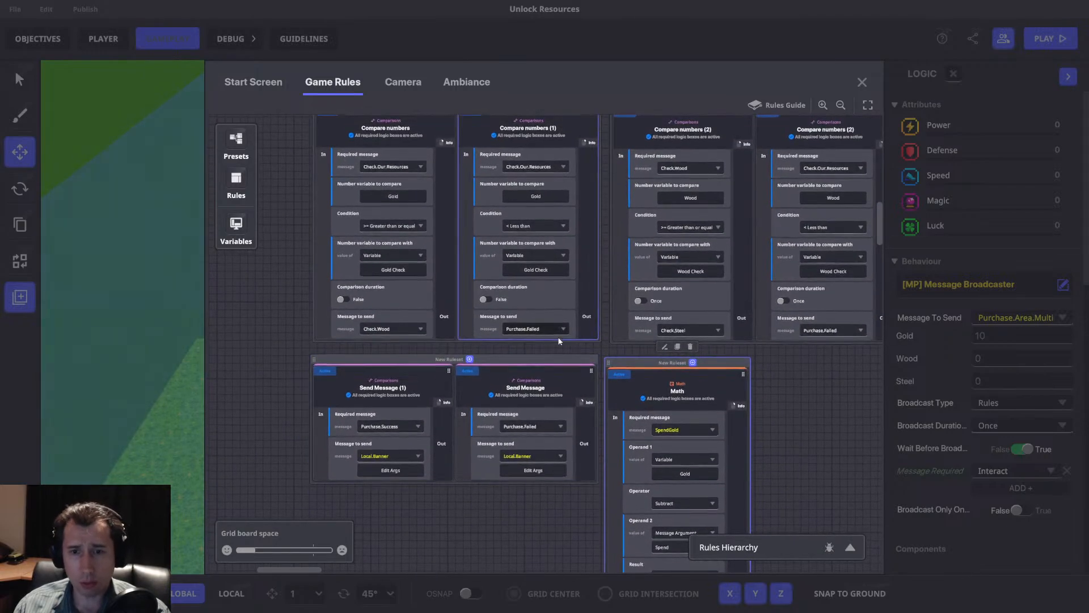
left_click(549, 342)
middle_click_drag(550, 342, 542, 354)
left_click(522, 344)
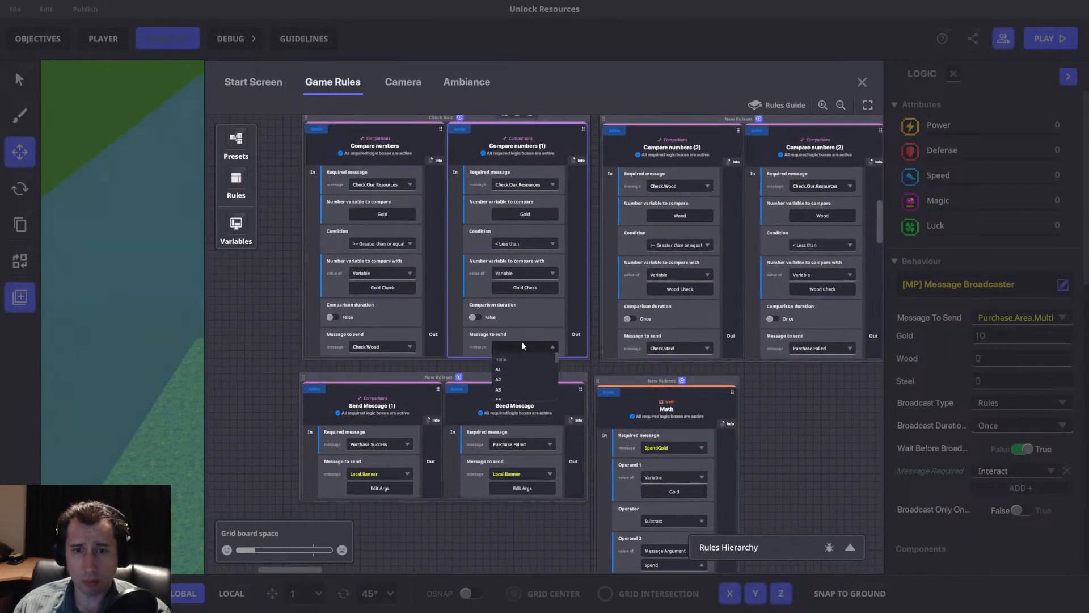
type("Local.Banner")
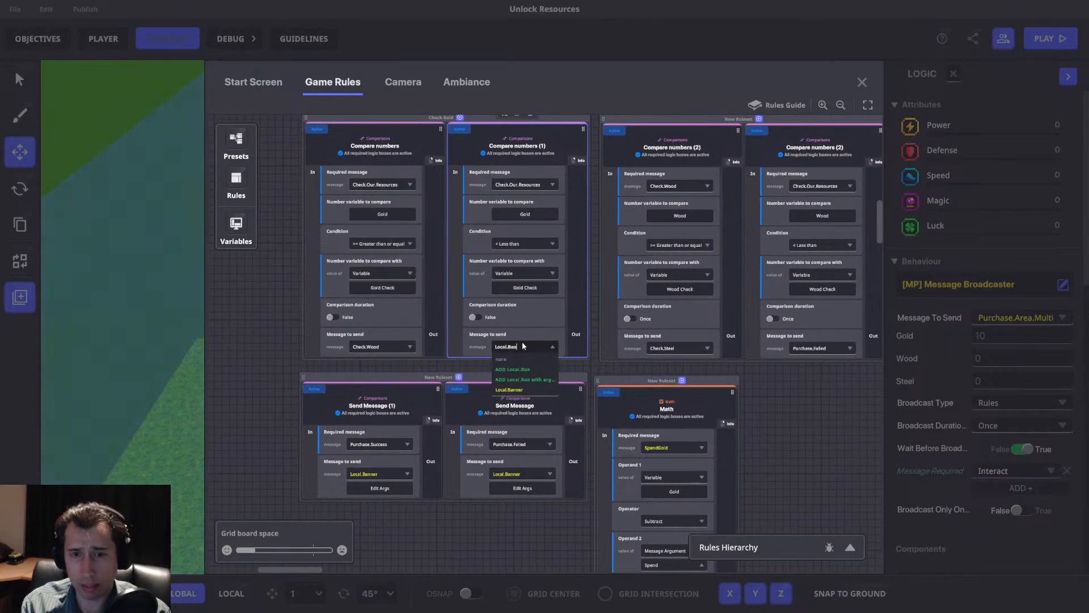
left_click(518, 388)
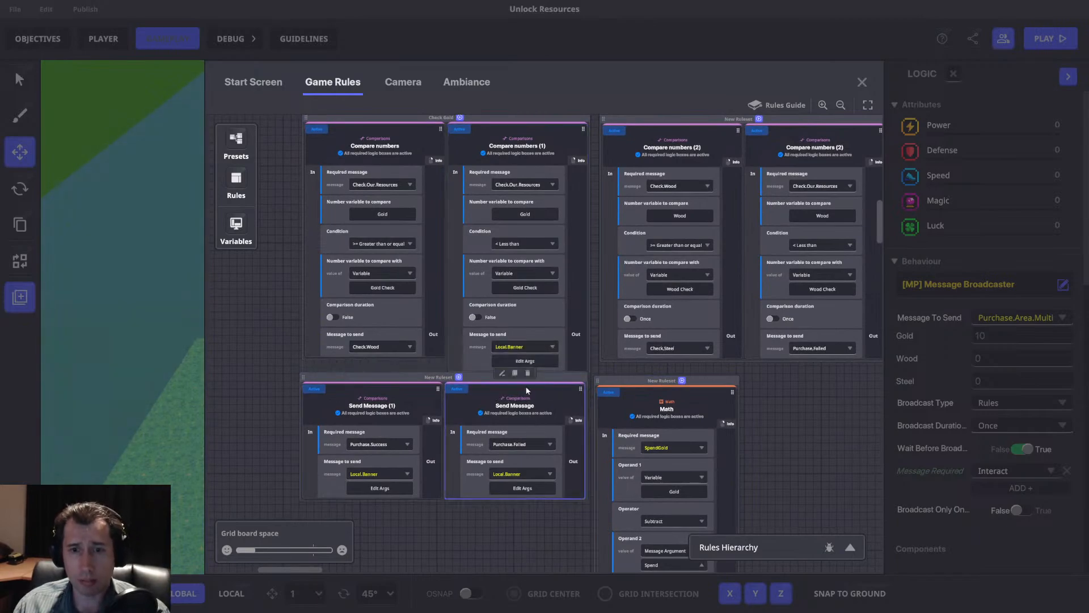
left_click(527, 373)
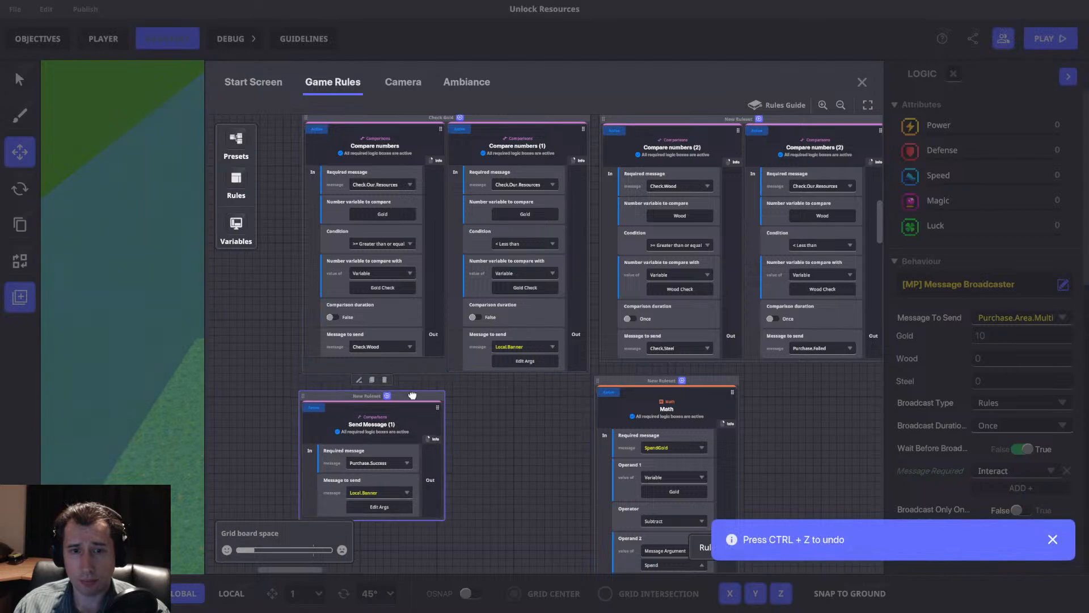
Set the Wood and Steel less-than rules to send Local.Banner.
left_click_drag(681, 374, 596, 388)
left_click(745, 362)
type("bann")
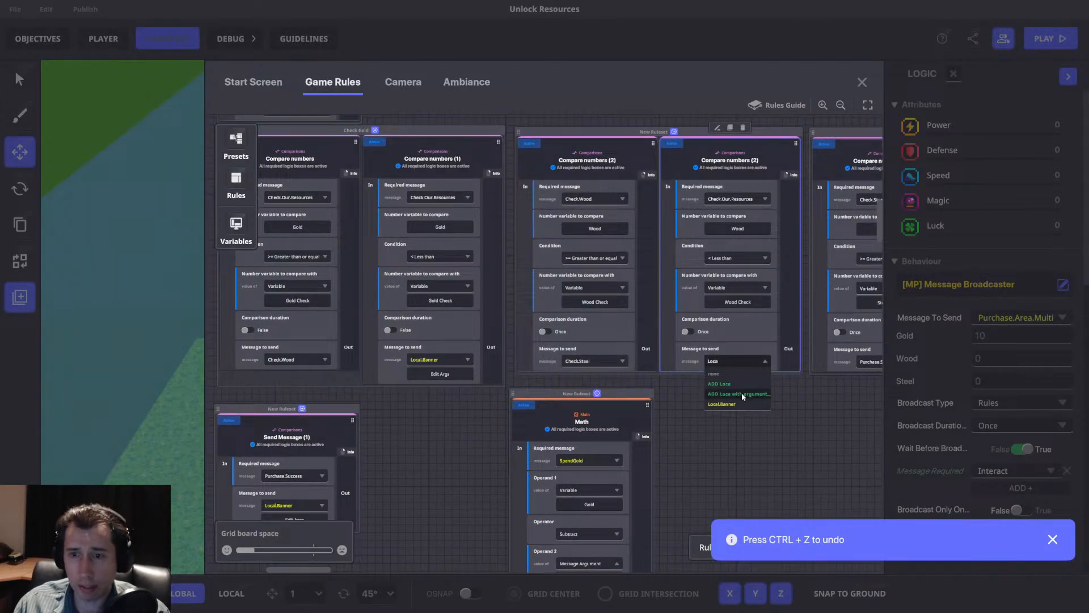
left_click(737, 404)
left_click_drag(829, 415, 650, 420)
left_click(819, 369)
type("Loca")
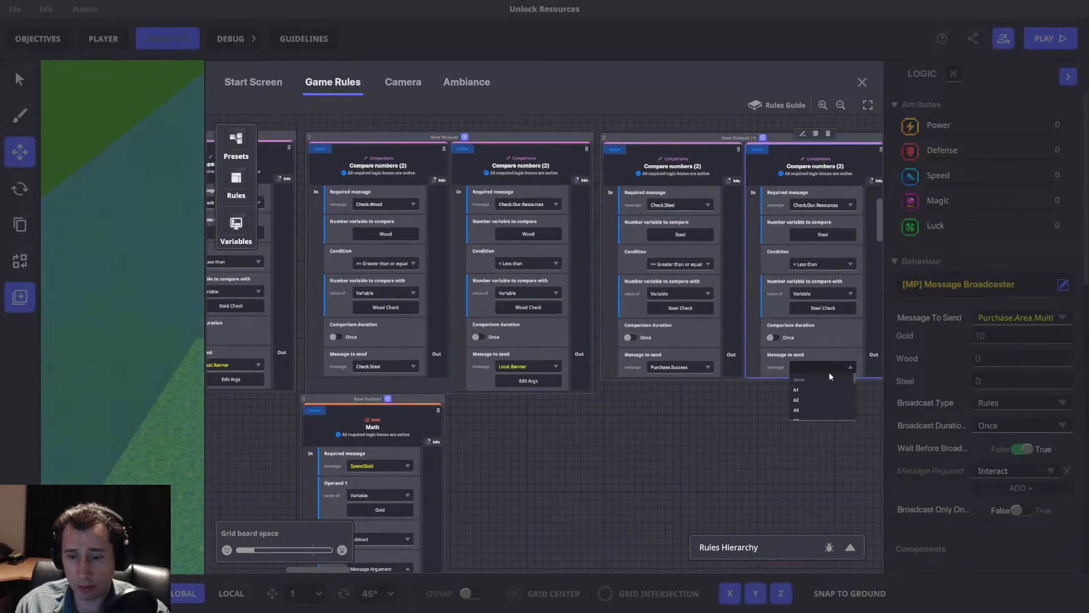
left_click(811, 411)
Set the Gold less-than rule's Local.Banner arguments to the text "Not Enough Gold" and a timer of 1.
left_click_drag(646, 449, 817, 425)
left_click(427, 351)
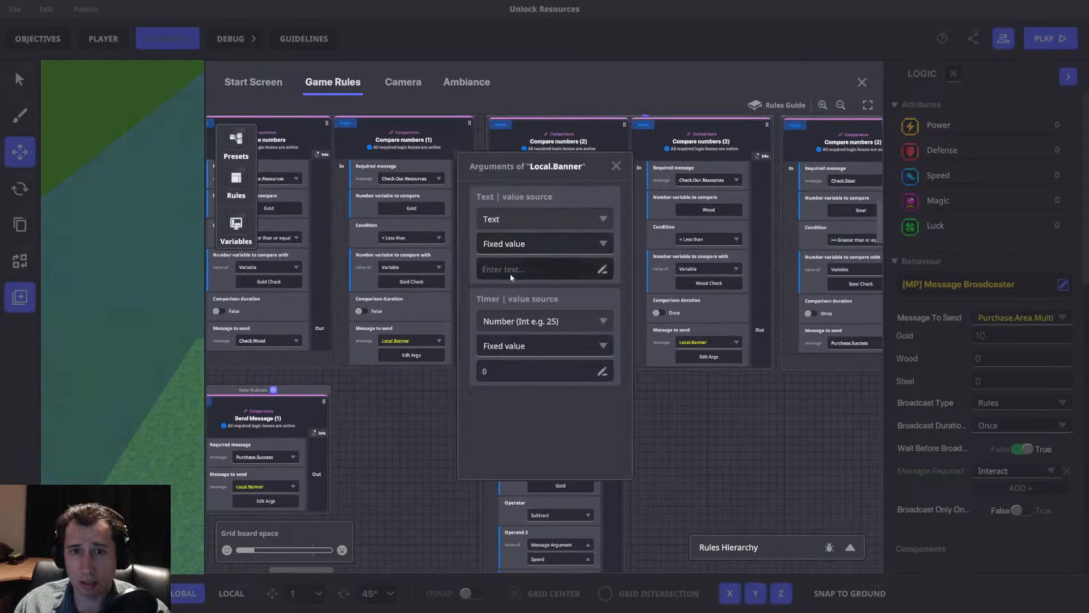
type("Not Enough ")
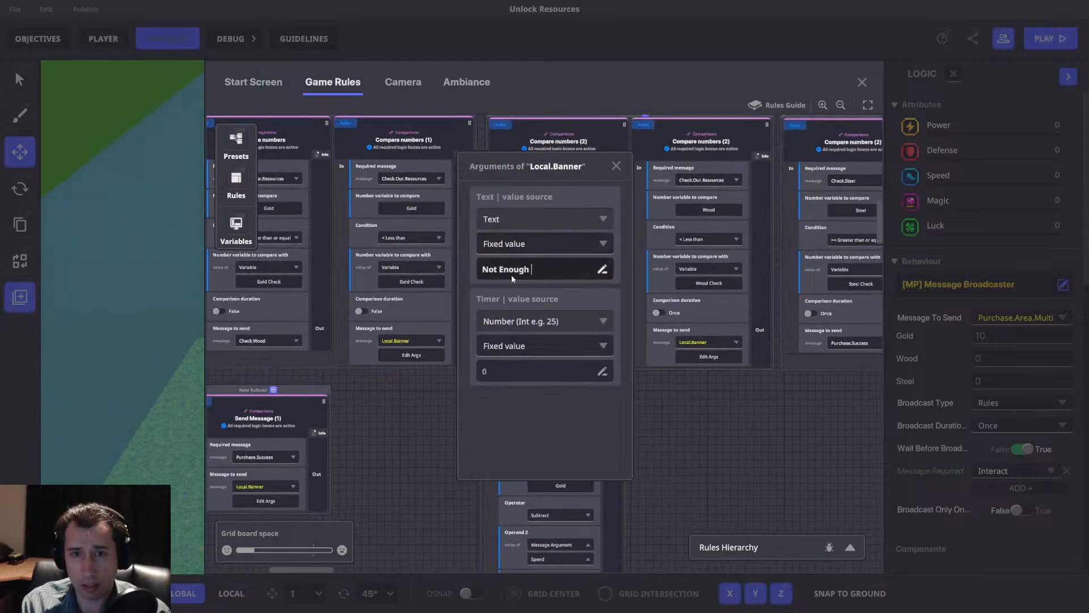
type("Gold")
left_click(508, 373)
type("1")
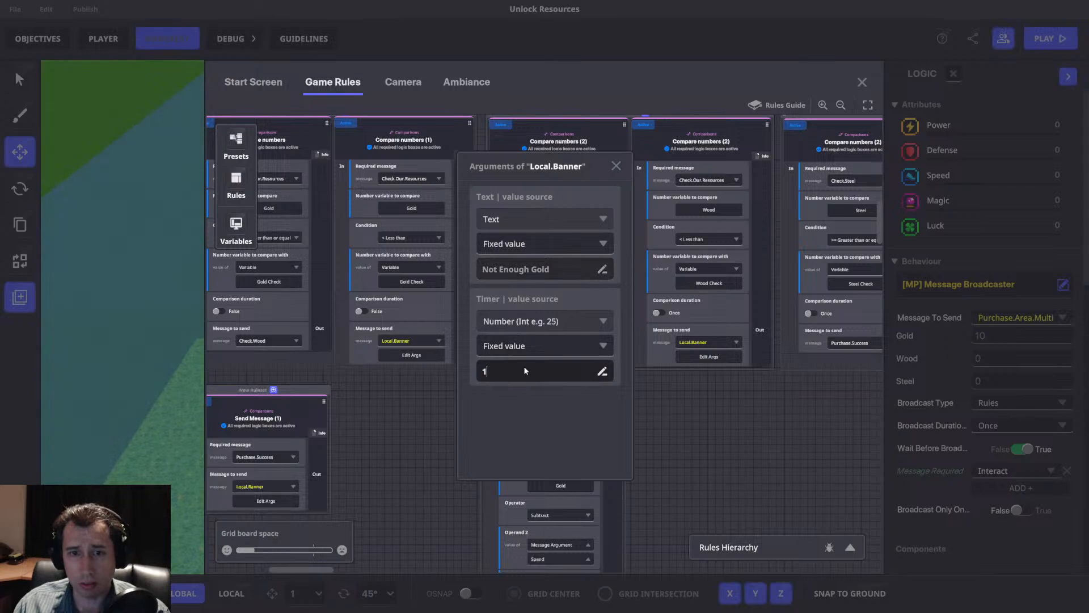
left_click(615, 165)
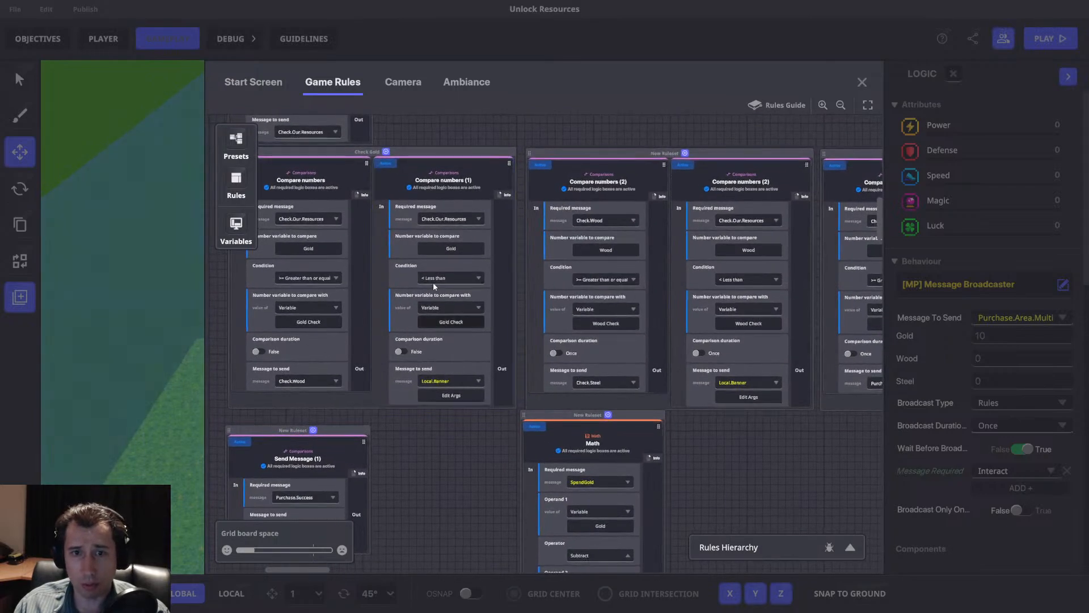
Set the Wood less-than rule's Local.Banner arguments to the text "Not Enough Wood" and a timer of 1.
left_click(584, 397)
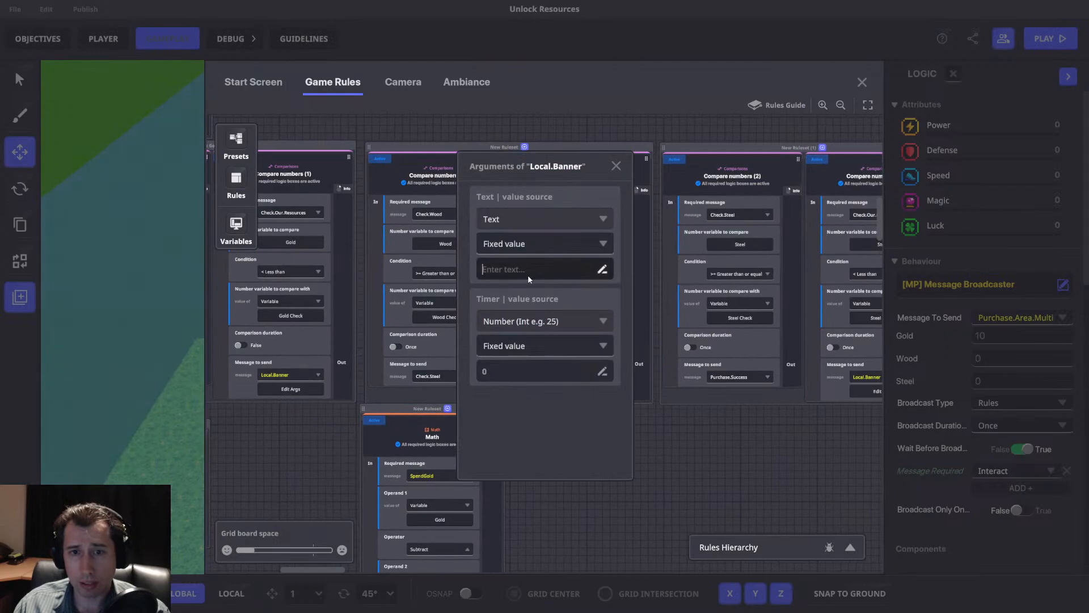
type("Not Enough Wood")
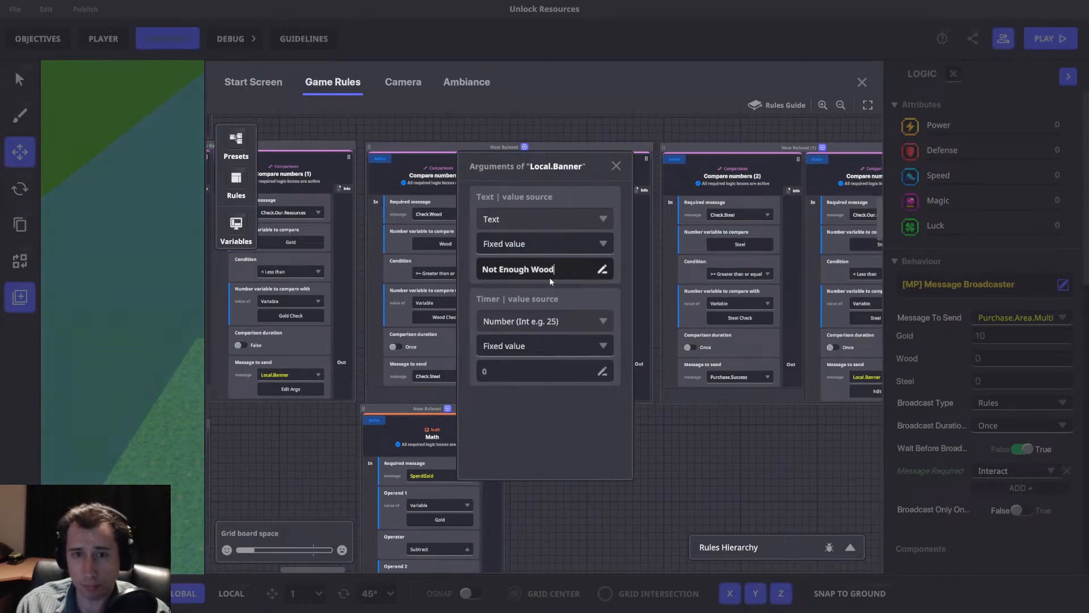
left_click(517, 370)
type("1")
left_click(616, 166)
Set the Steel less-than rule's Local.Banner arguments to the text "Not Enough Steel" and a timer of 1.
middle_click_drag(719, 277, 532, 282)
left_click(693, 382)
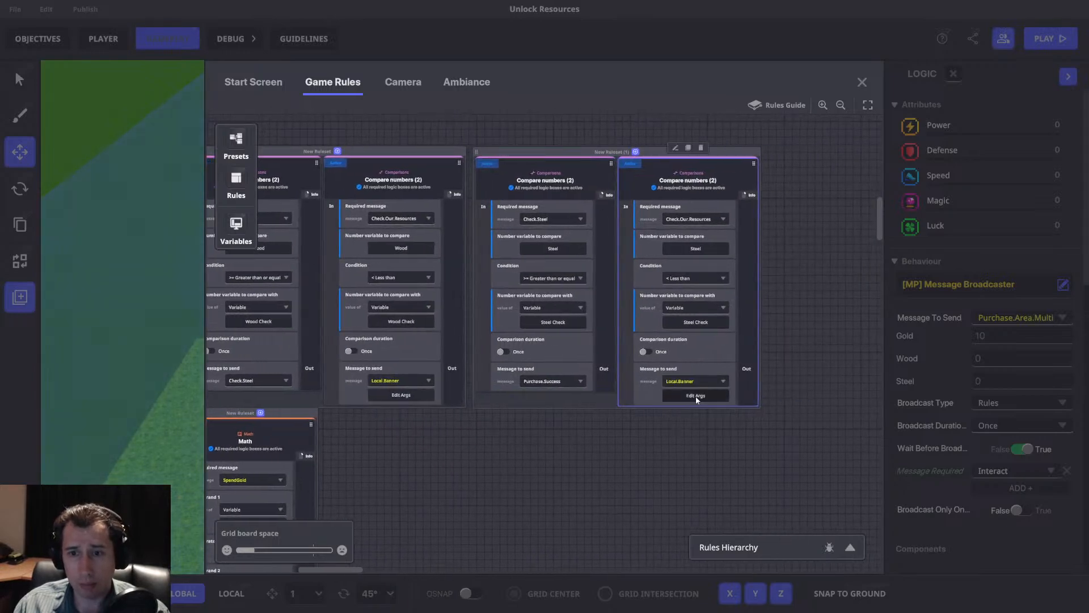
left_click(695, 396)
left_click(536, 272)
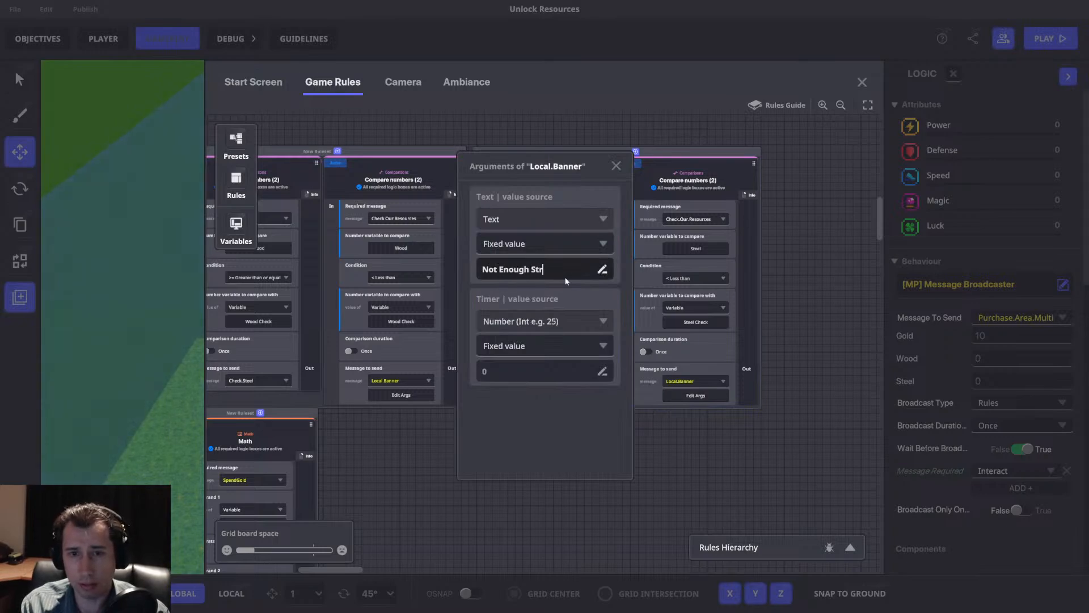
left_click(566, 373)
type("1")
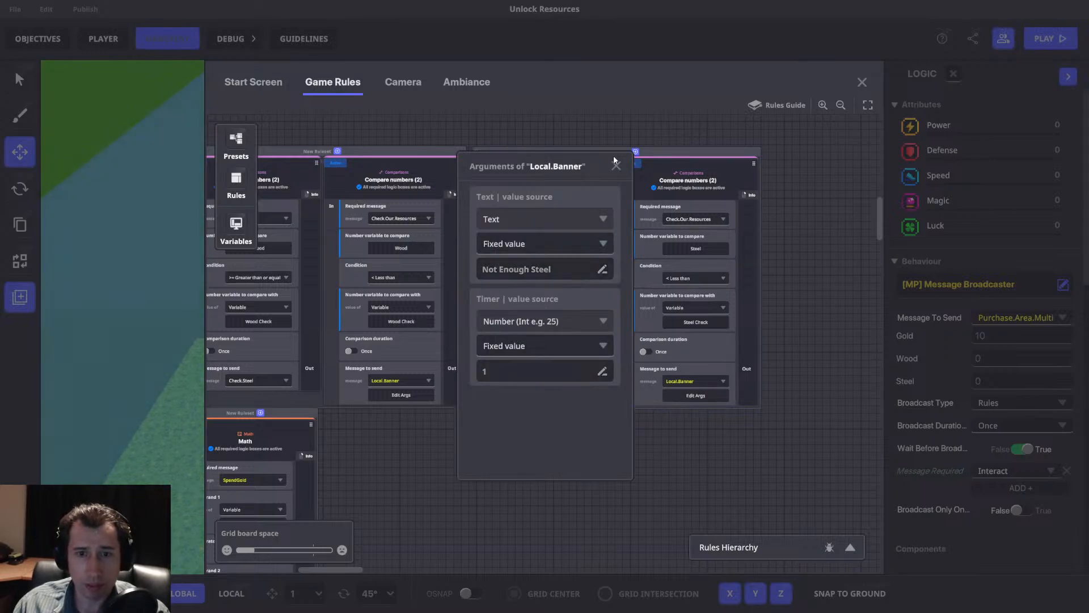
left_click(616, 166)
left_click_drag(588, 372, 807, 364)
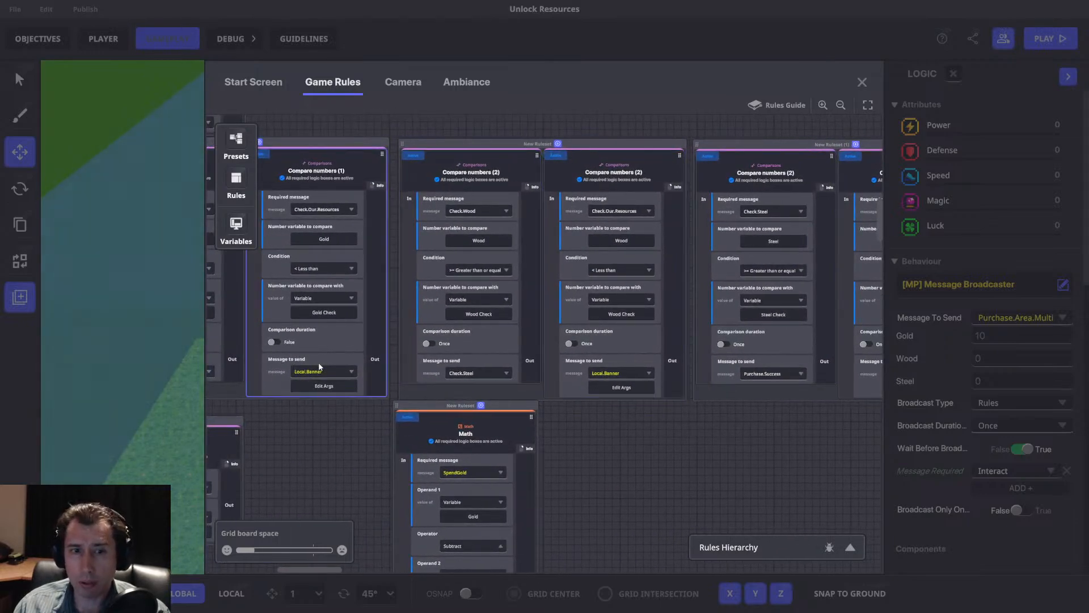
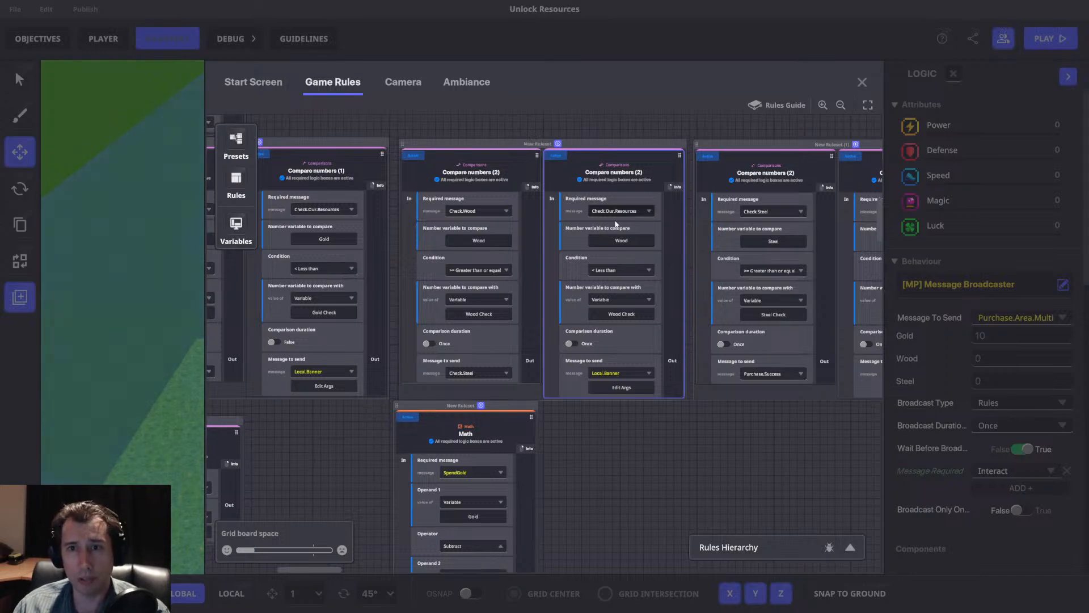
Rename the ruleset holding the two wood comparison rules as "Check Wood".
middle_click_drag(484, 212, 613, 234)
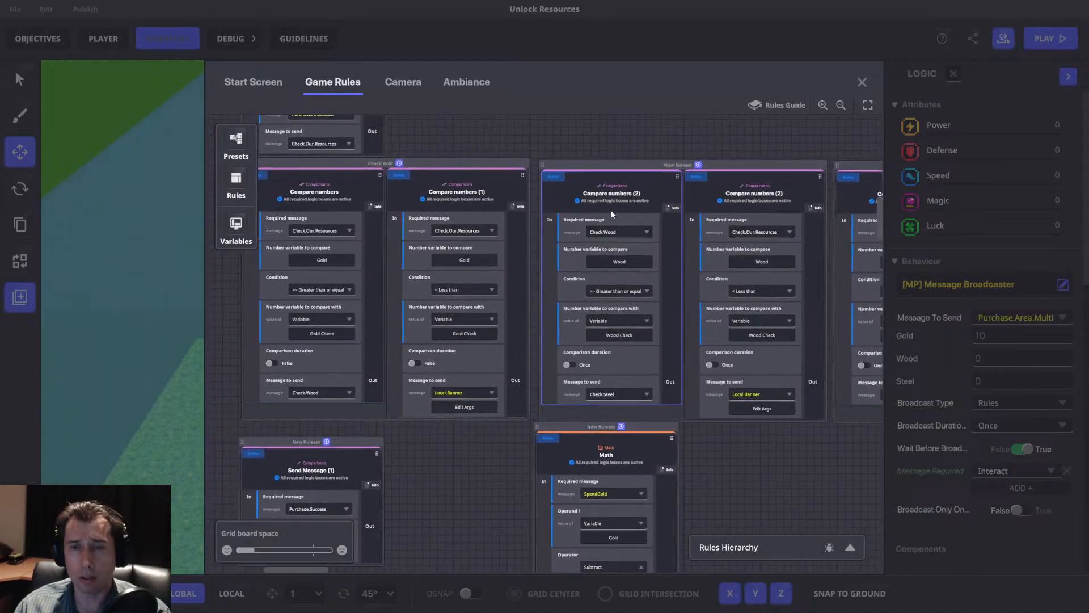
left_click(662, 171)
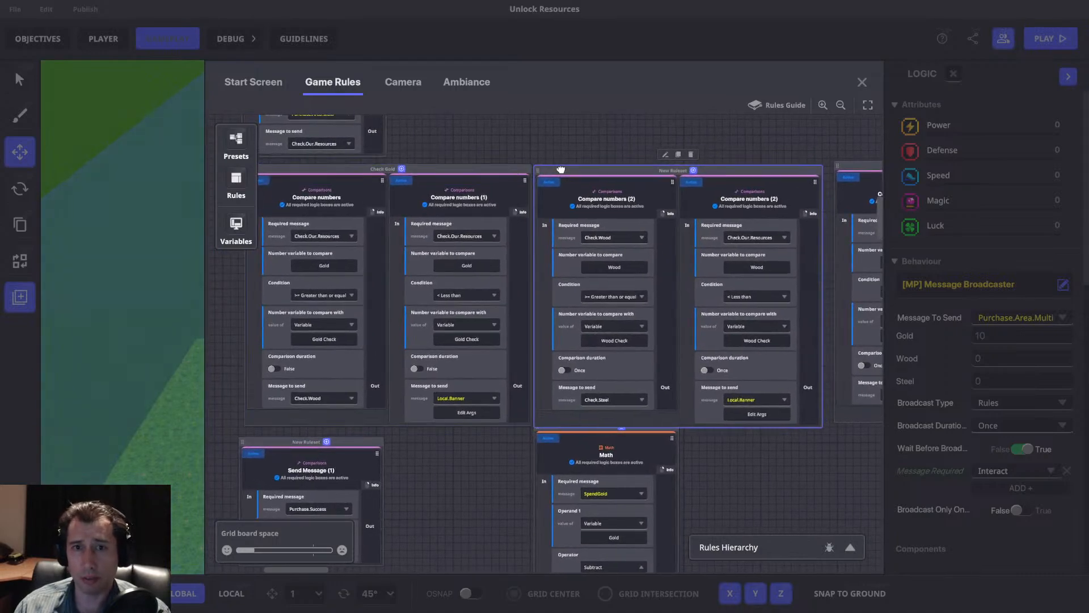
double_click(668, 172)
type("Check Wood")
Rename the ruleset holding the two steel comparison rules as "Check Steel".
middle_click_drag(768, 184, 516, 207)
left_click(732, 190)
type("Check Steel")
left_click_drag(644, 187, 635, 191)
Place the Math ruleset directly beside the Send Message (1) ruleset, below the comparison rulesets, and check that Send Message's banner arguments.
middle_click_drag(542, 168, 773, 50)
left_click_drag(538, 348, 512, 372)
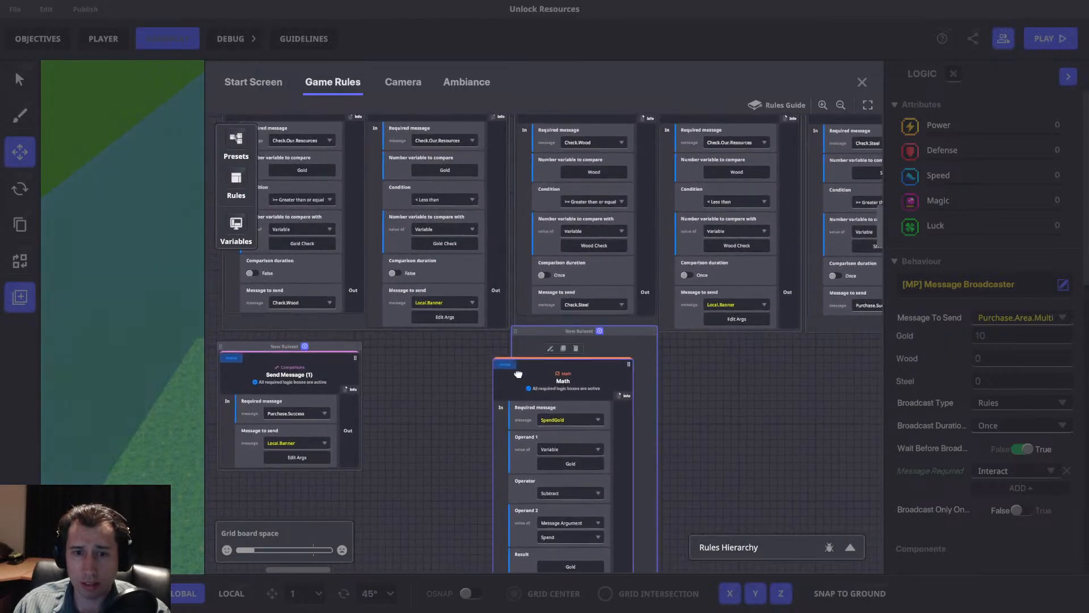
left_click_drag(540, 331, 539, 347)
left_click_drag(333, 346, 341, 353)
middle_click_drag(417, 324, 535, 297)
left_click(437, 429)
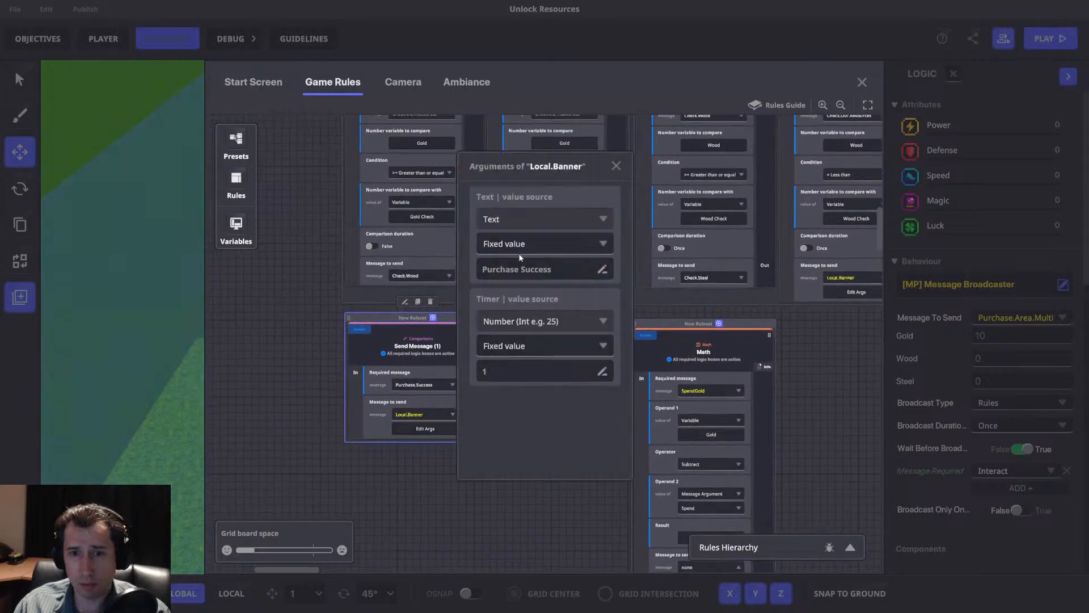
left_click(616, 166)
left_click_drag(454, 318, 450, 323)
middle_click_drag(652, 318, 605, 358)
left_click_drag(601, 360, 460, 360)
Rename the ruleset containing the three Set number value rules as "Set Cost".
scroll(704, 397, "up", 4)
left_click_drag(579, 189, 579, 375)
left_click_drag(708, 374, 664, 343)
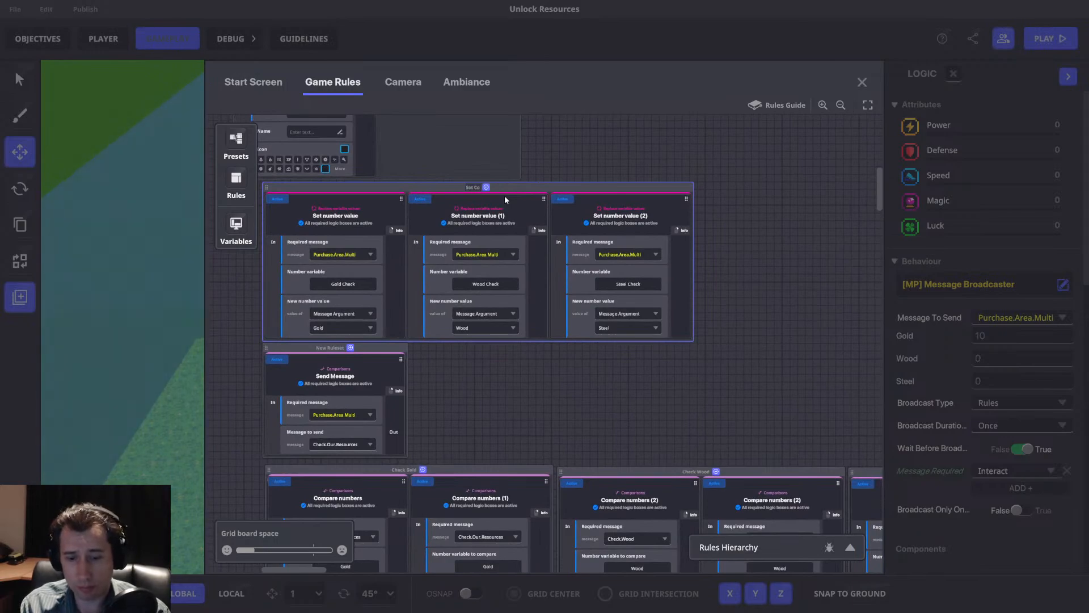
left_click(505, 195)
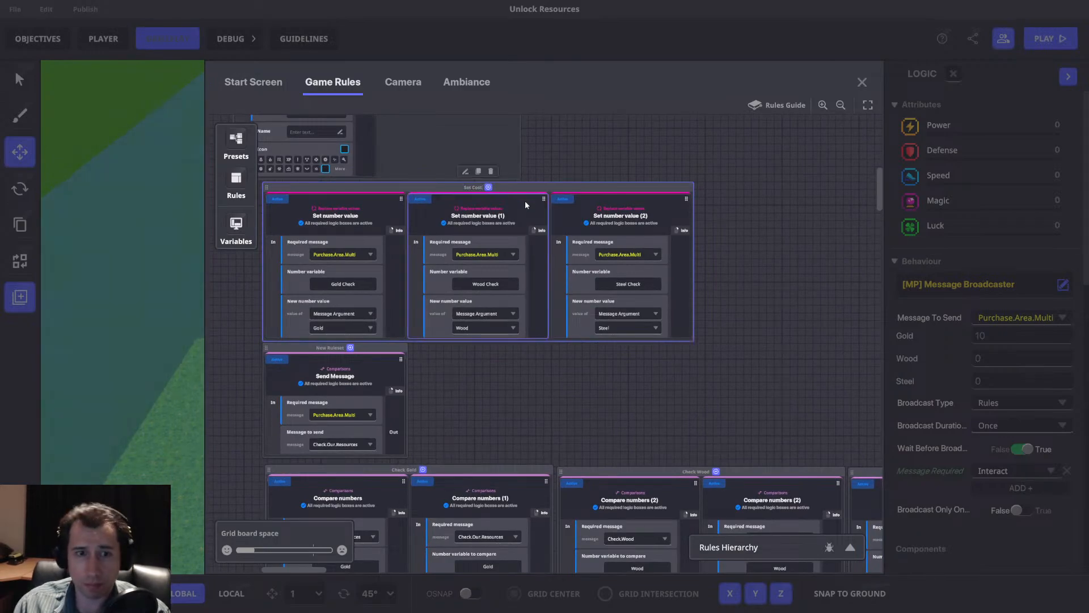
Rename the Send Message ruleset below Set Cost as "Purchase gap".
double_click(348, 351)
type("P")
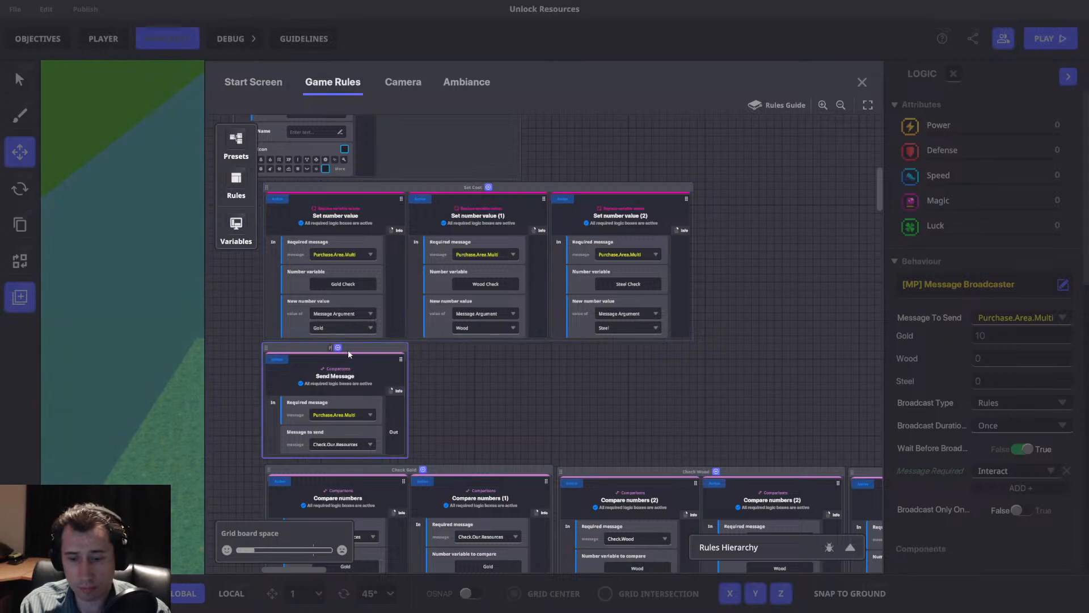
type("urchase gap")
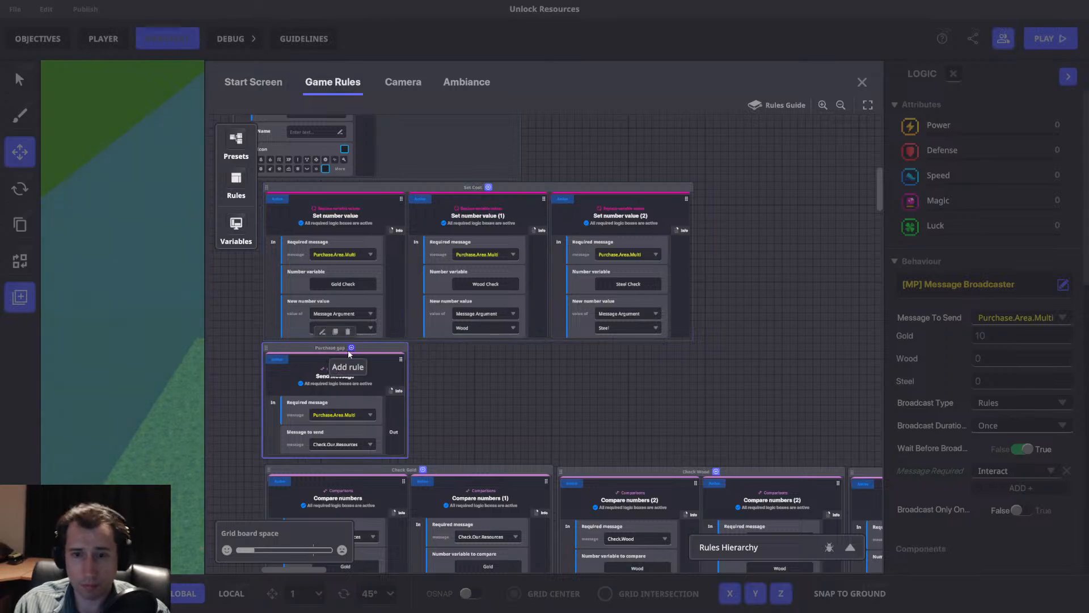
Close the game rules and set the Wood cost in the selected sign's Message Broadcaster to 1.
scroll(782, 259, "down", 3)
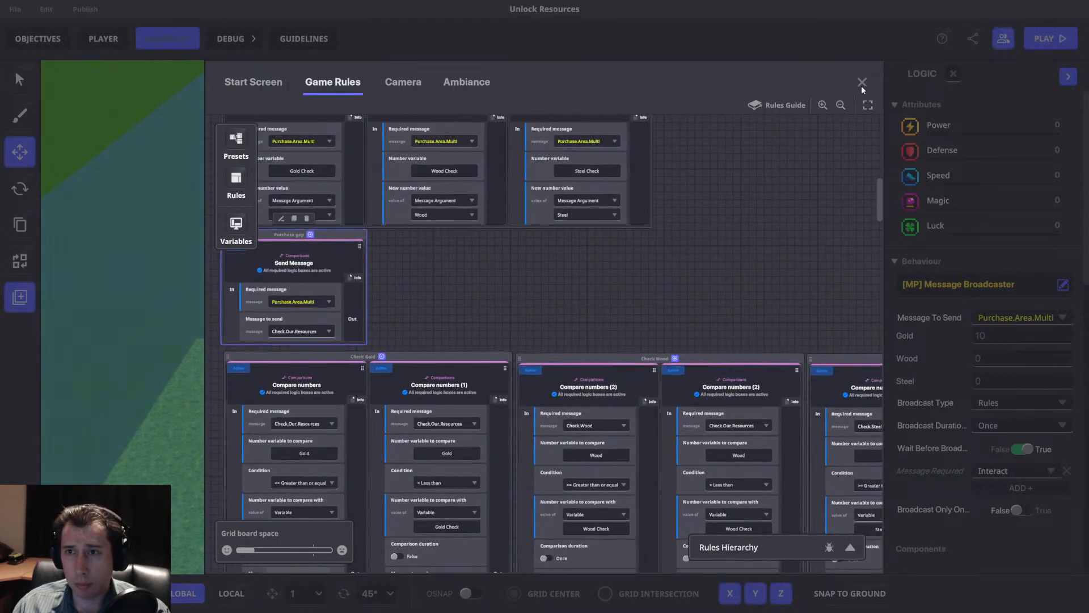
left_click(863, 83)
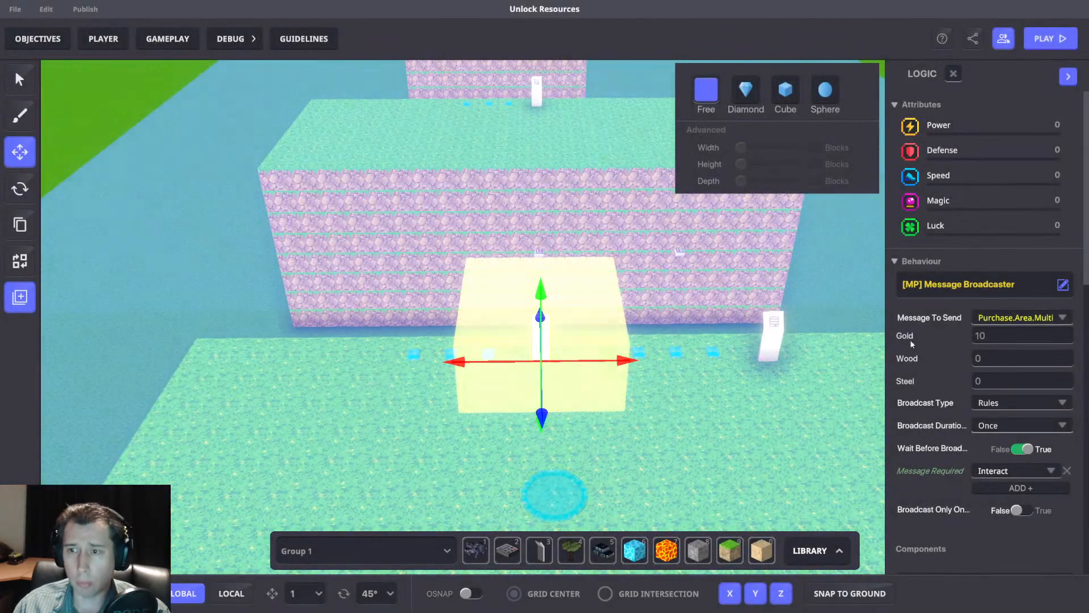
middle_click_drag(837, 364, 818, 376)
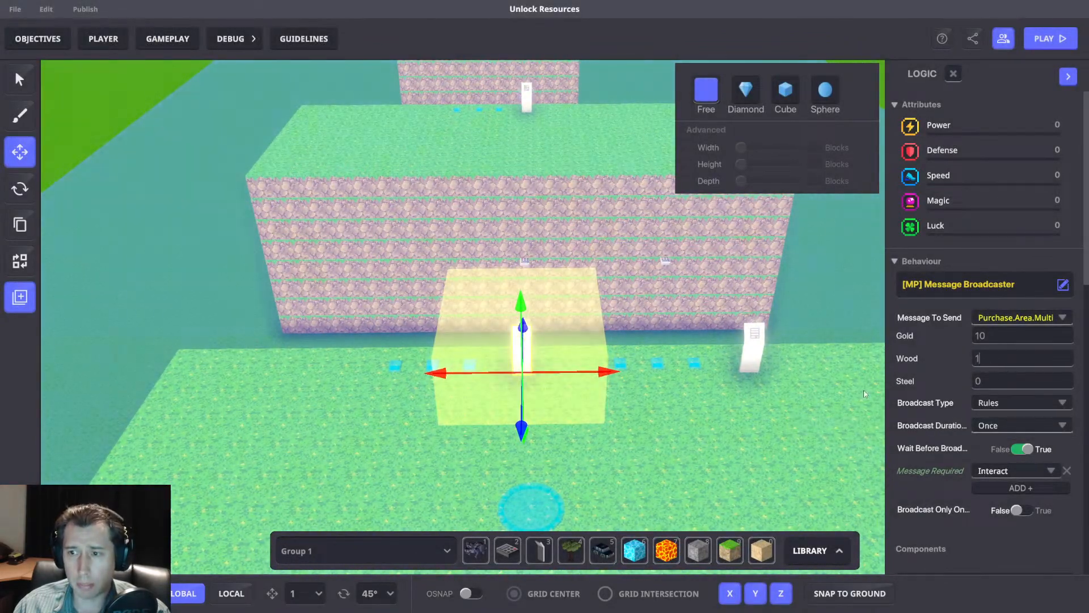
left_click(811, 413)
Playtest the experience by walking to the 10 gold purchase sign, and return to the editor.
key("ctrl+p")
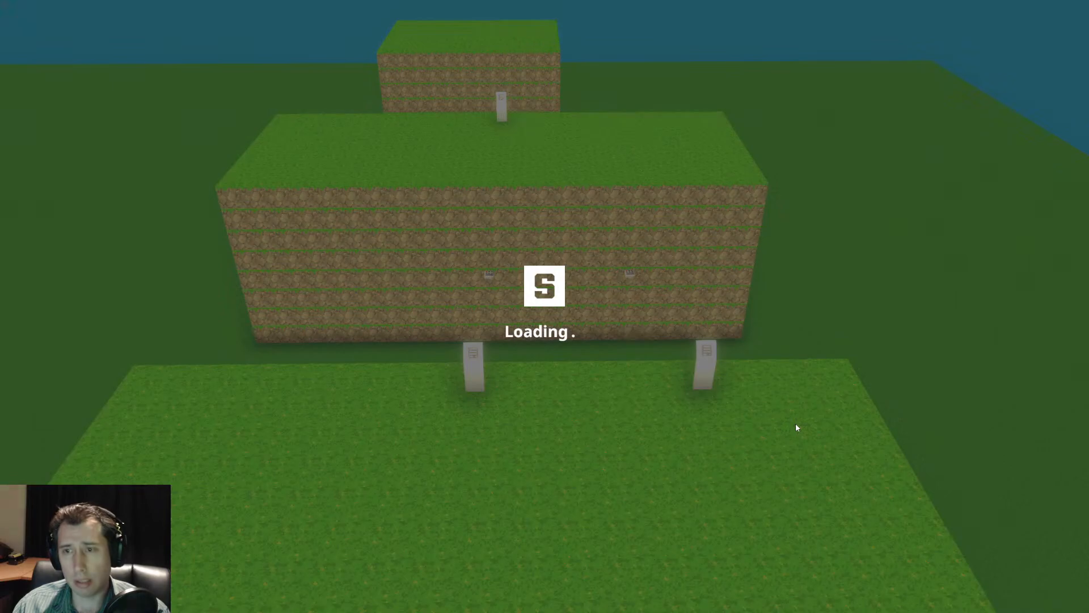
key("w")
key("w")
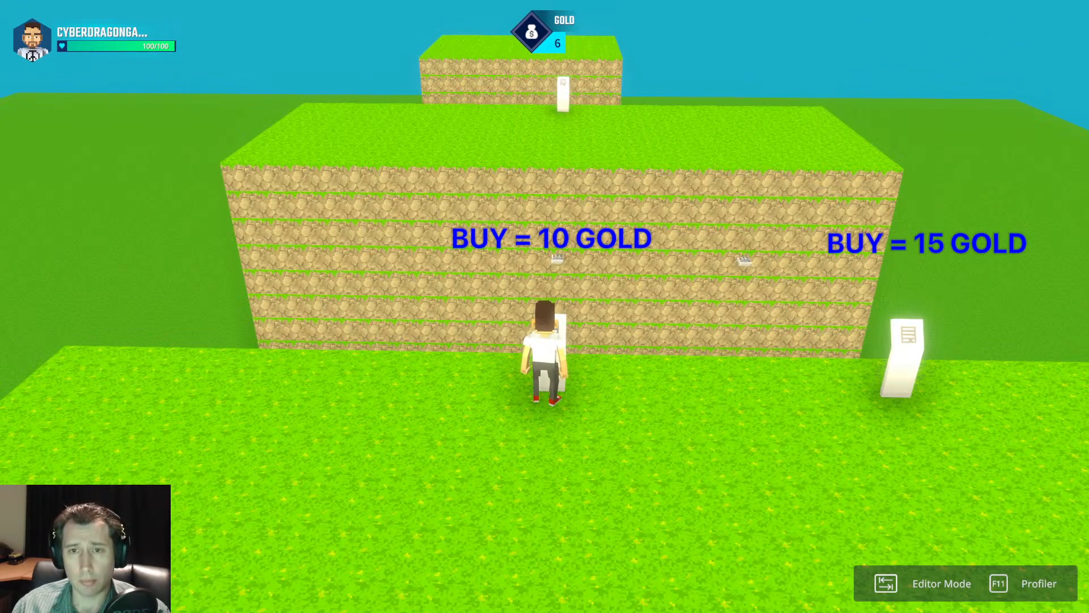
key("Tab")
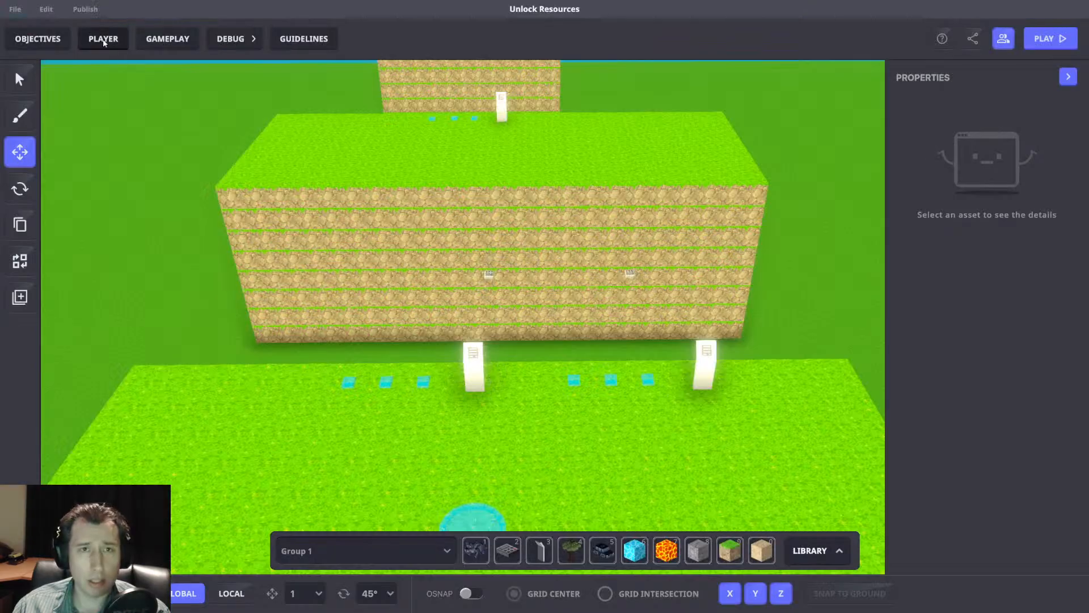
Reopen the game rules and examine the banner arguments of Check Gold's less-than rule and the neighbouring comparison rulesets.
left_click(178, 40)
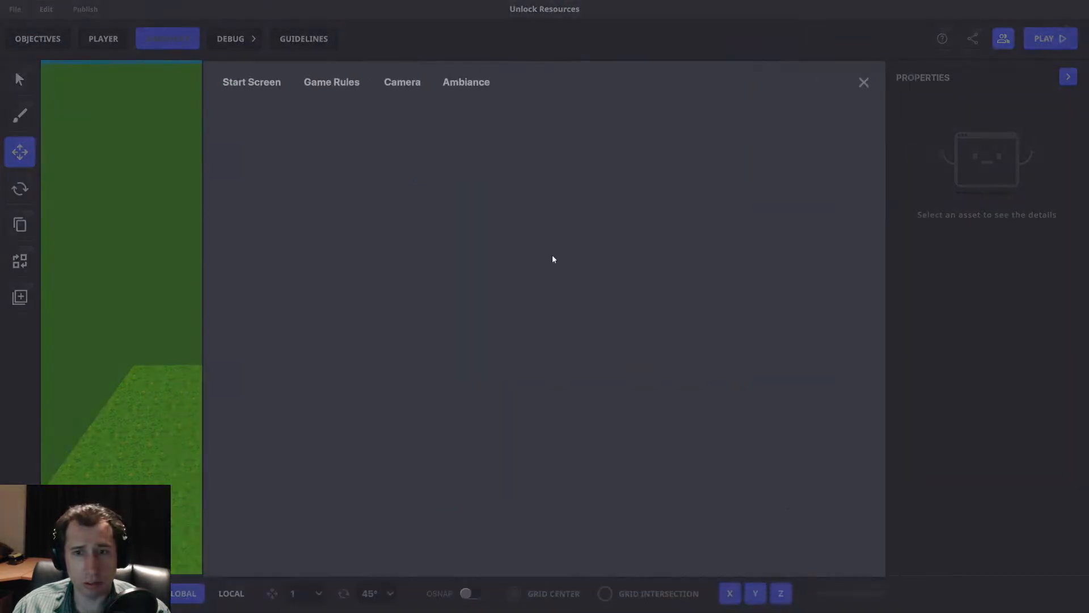
left_click(525, 463)
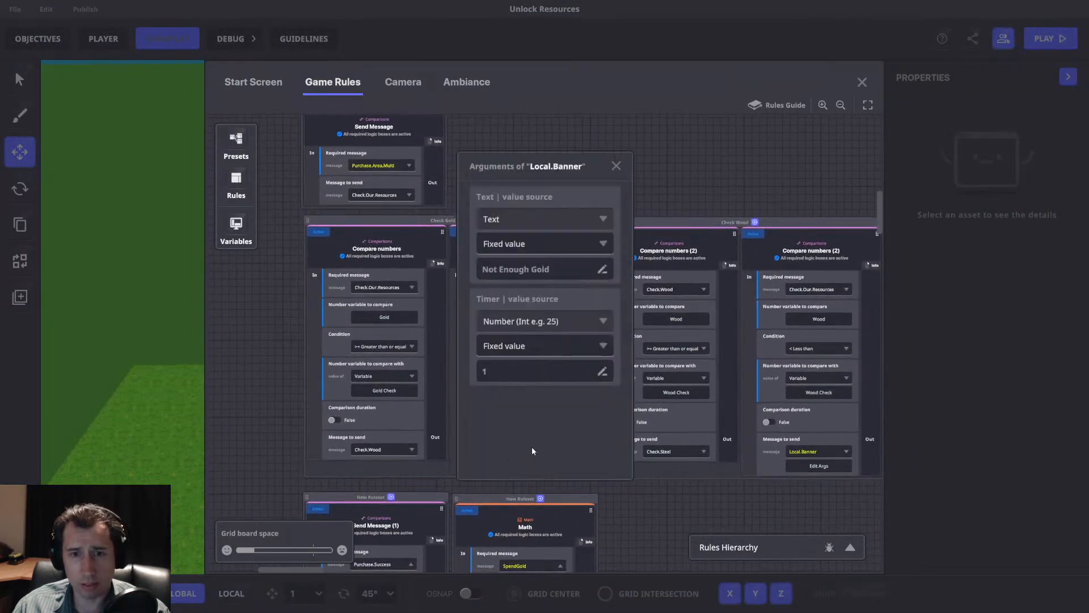
left_click(616, 165)
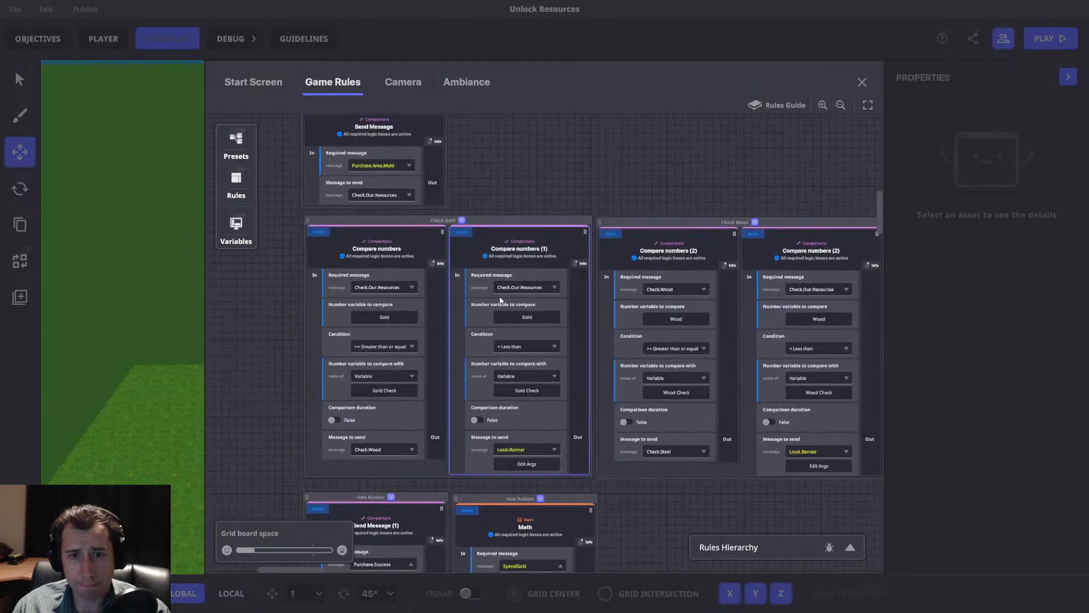
middle_click_drag(609, 388, 487, 384)
middle_click_drag(710, 384, 685, 383)
middle_click_drag(411, 316, 482, 307)
middle_click_drag(584, 384, 284, 386)
middle_click_drag(474, 354, 851, 322)
Compare the Local.Banner arguments of the less-than rules in the Check Wood, Check Gold and Check Steel rulesets.
left_click(814, 420)
left_click(615, 167)
left_click(531, 423)
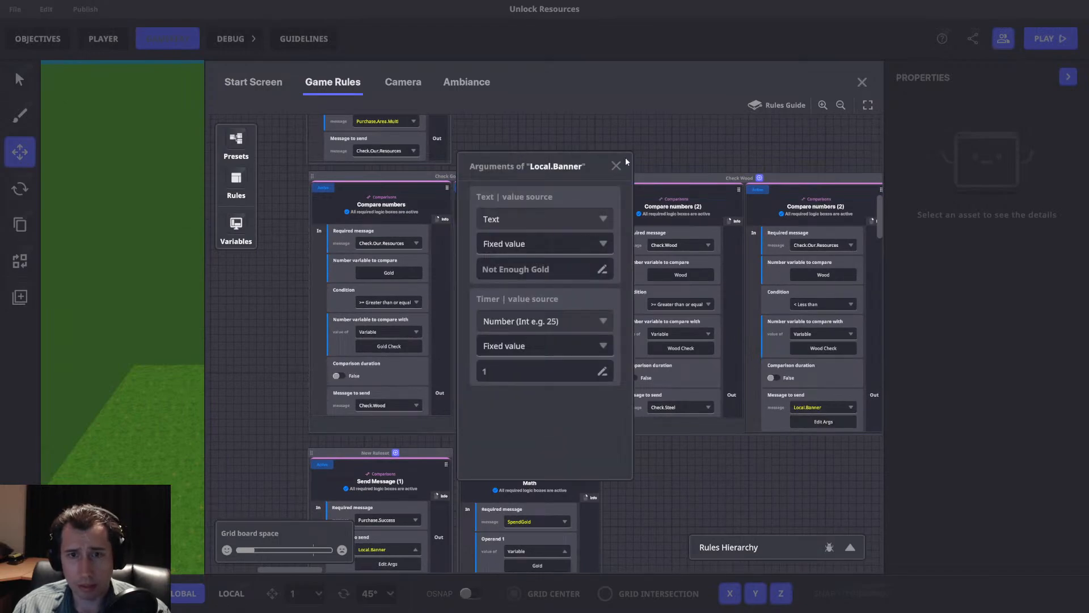
left_click(618, 166)
middle_click_drag(743, 196, 345, 209)
left_click(725, 436)
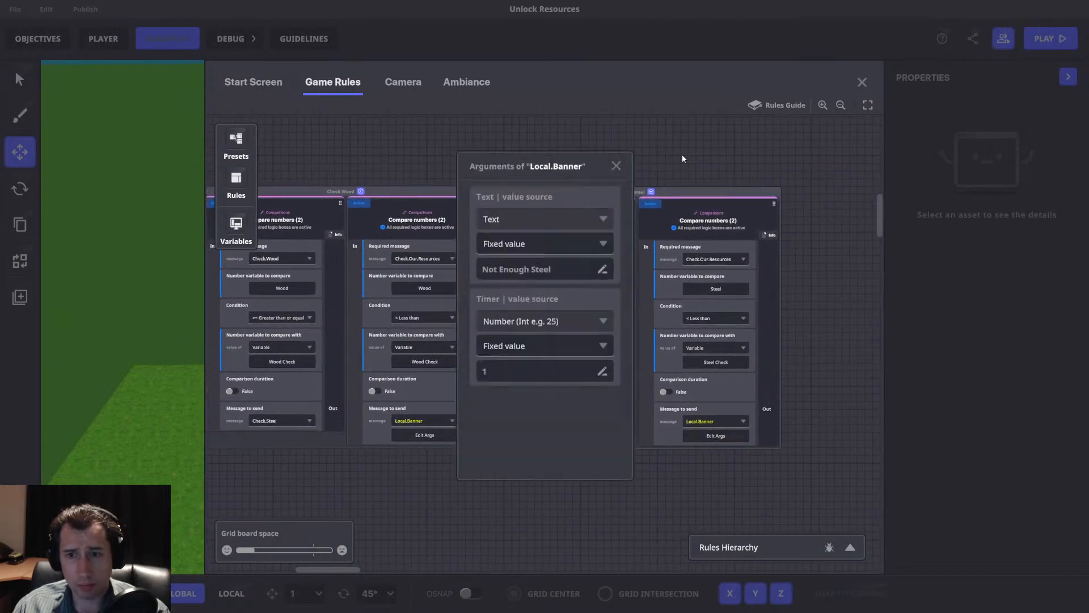
left_click(618, 169)
Examine the purchase logic from the Set Cost and Purchase gap rulesets down to the Check Gold conditions.
middle_click_drag(466, 174, 824, 146)
middle_click_drag(621, 404, 623, 269)
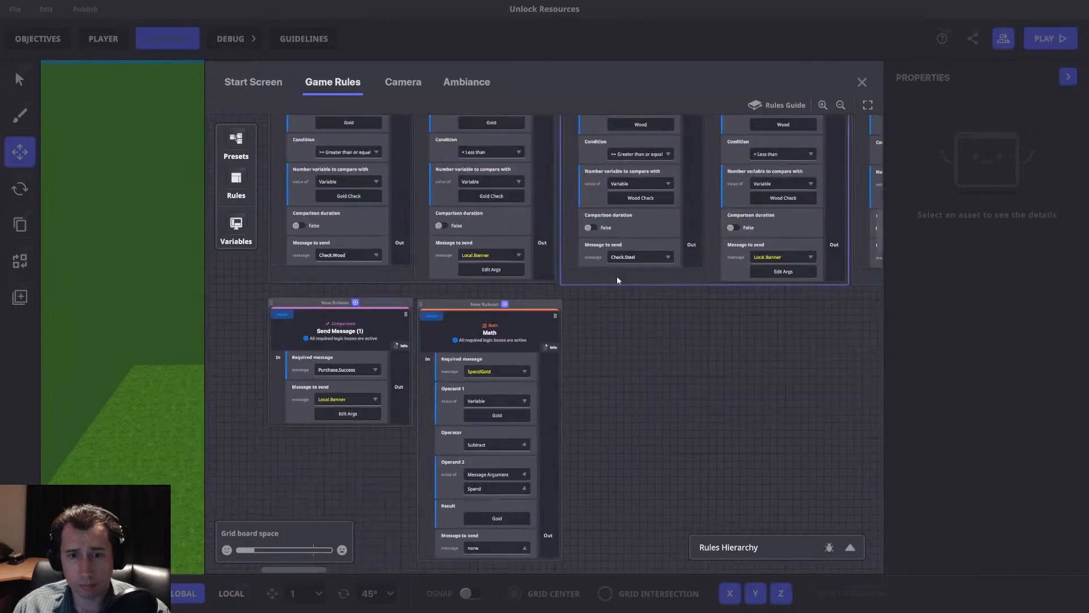
scroll(489, 424, "up", 7)
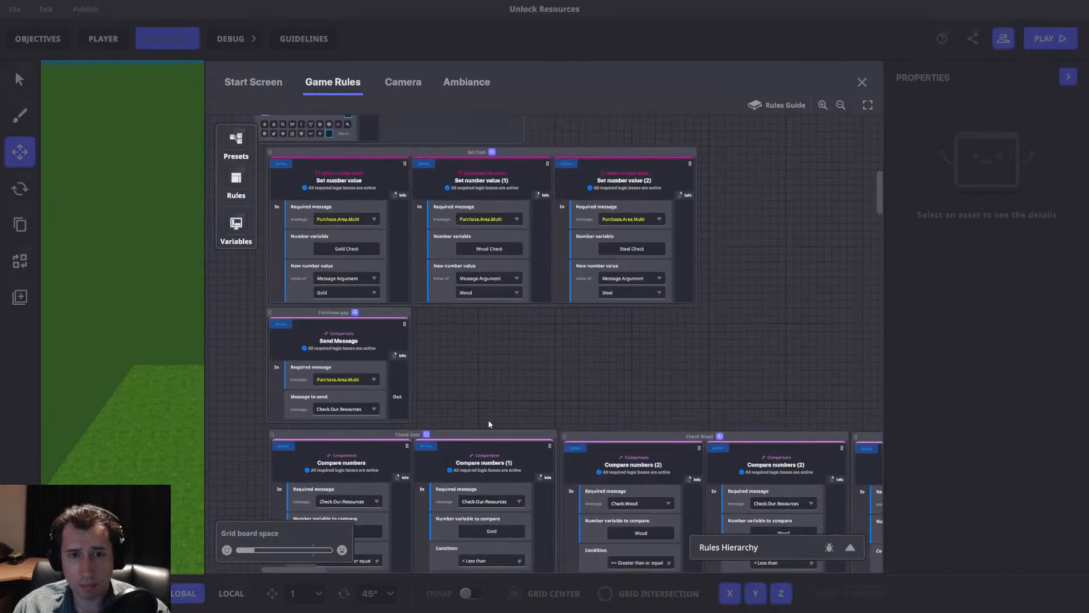
scroll(421, 351, "up", 12)
middle_click_drag(705, 392, 854, 318)
middle_click_drag(495, 388, 553, 325)
scroll(554, 326, "down", 10)
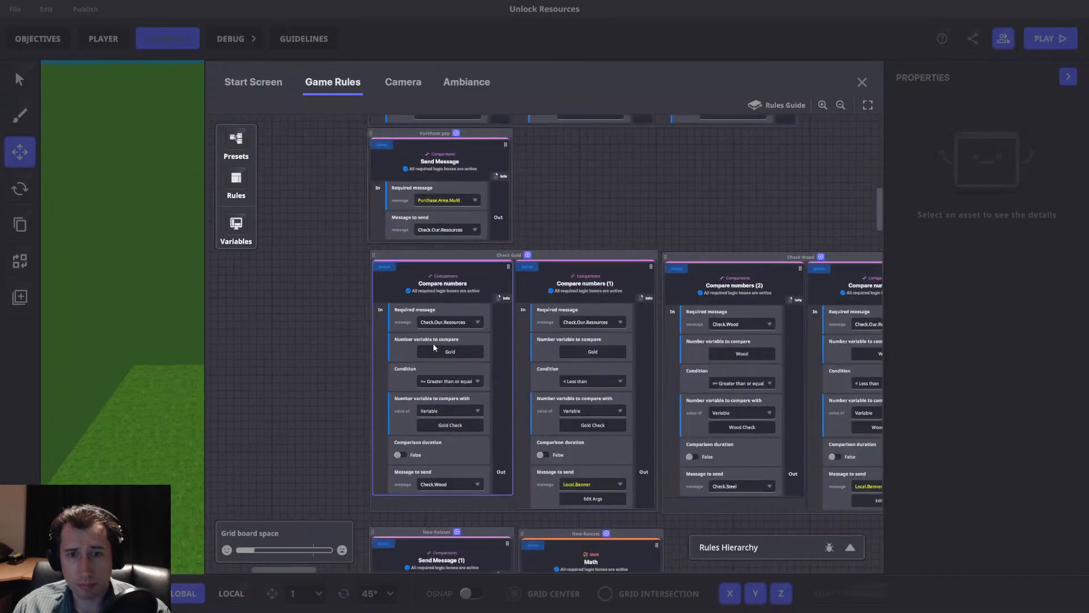
scroll(444, 401, "down", 1)
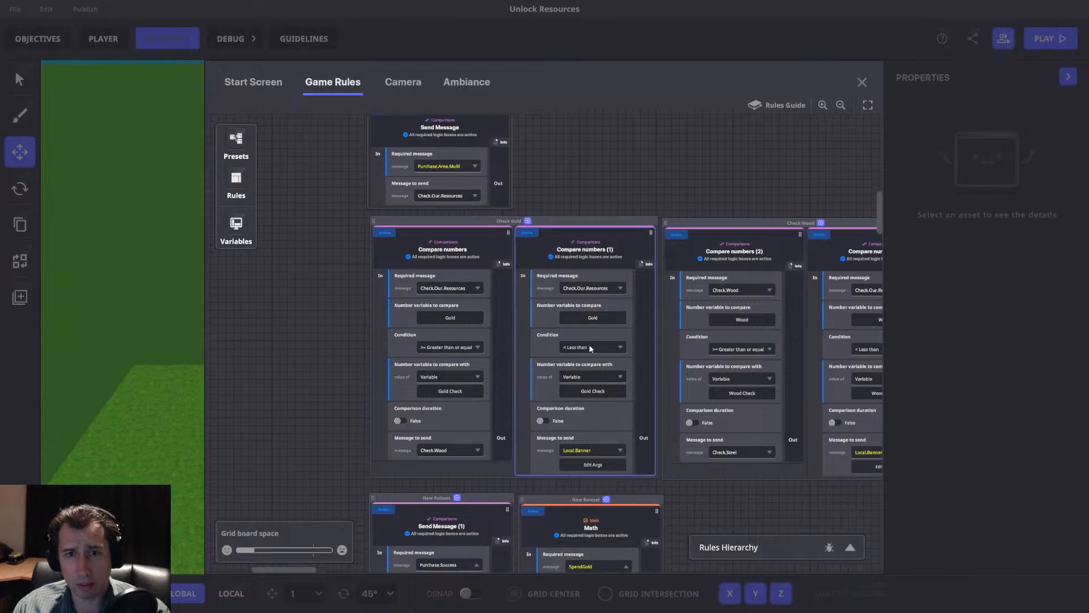
scroll(556, 326, "up", 7)
Inspect the Gold Check variable's details in the list of game variables.
left_click(237, 226)
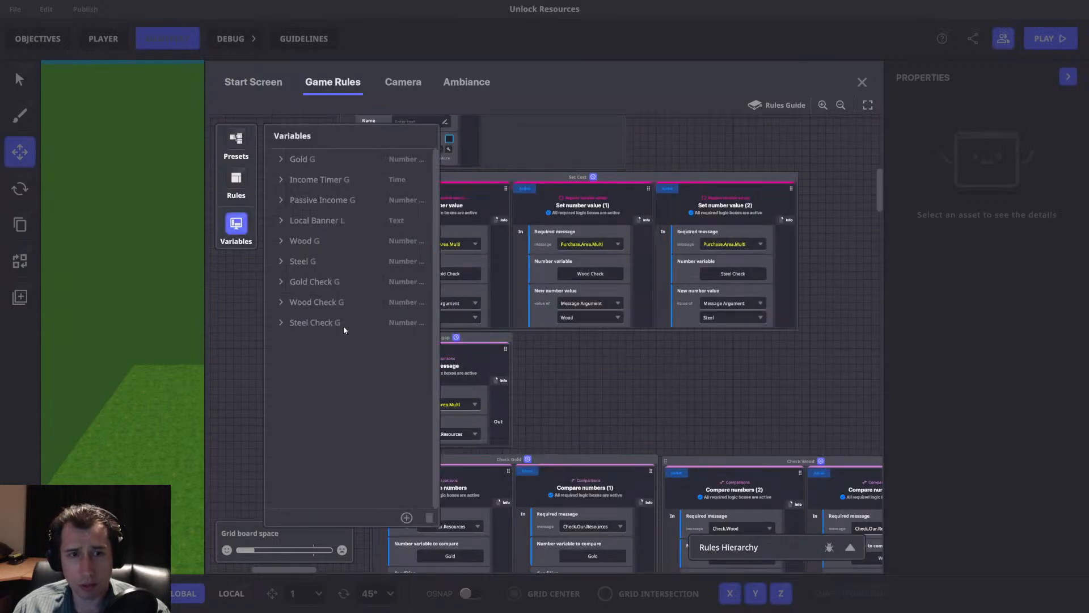
left_click(282, 280)
left_click(283, 280)
left_click(236, 225)
Trace the sent and required messages through the Purchase gap, Check Gold, Check Wood and Check Steel rulesets.
scroll(648, 345, "down", 9)
left_click_drag(465, 363, 411, 419)
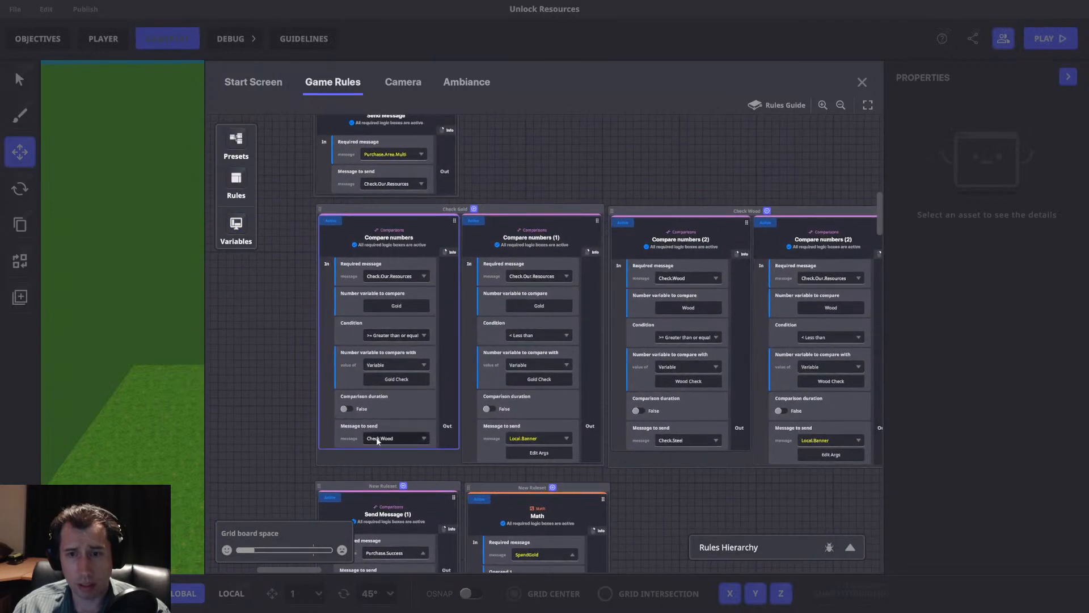
left_click_drag(714, 437, 444, 429)
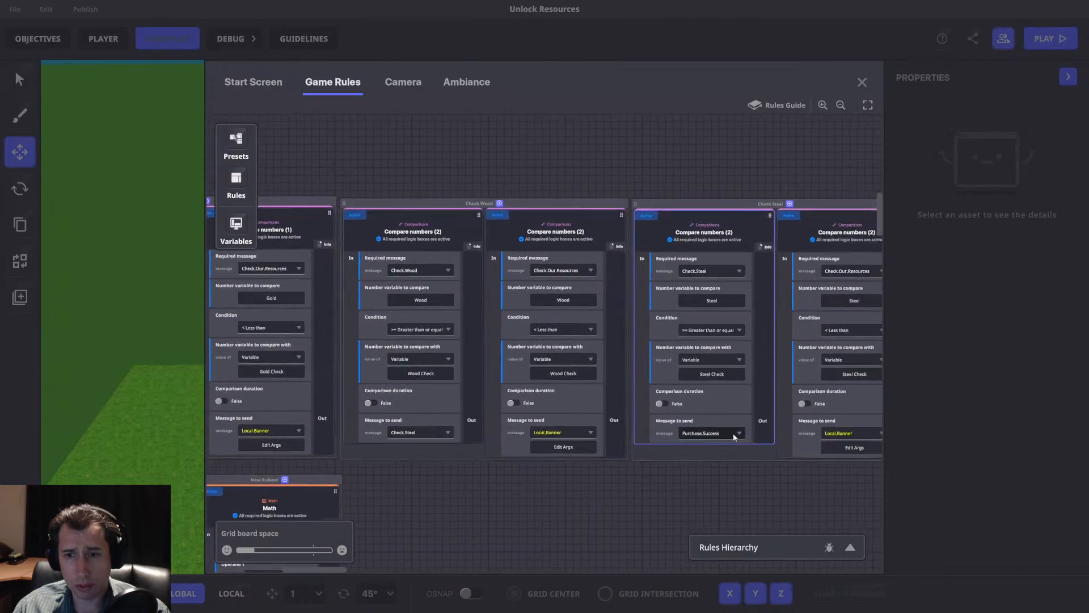
left_click_drag(610, 419, 833, 401)
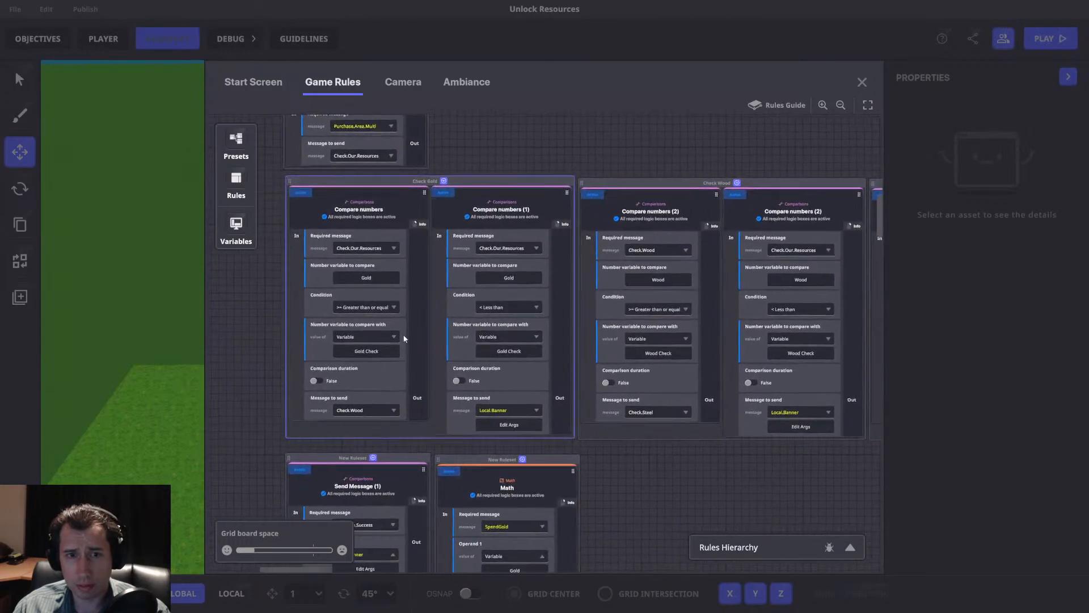
scroll(339, 244, "up", 4)
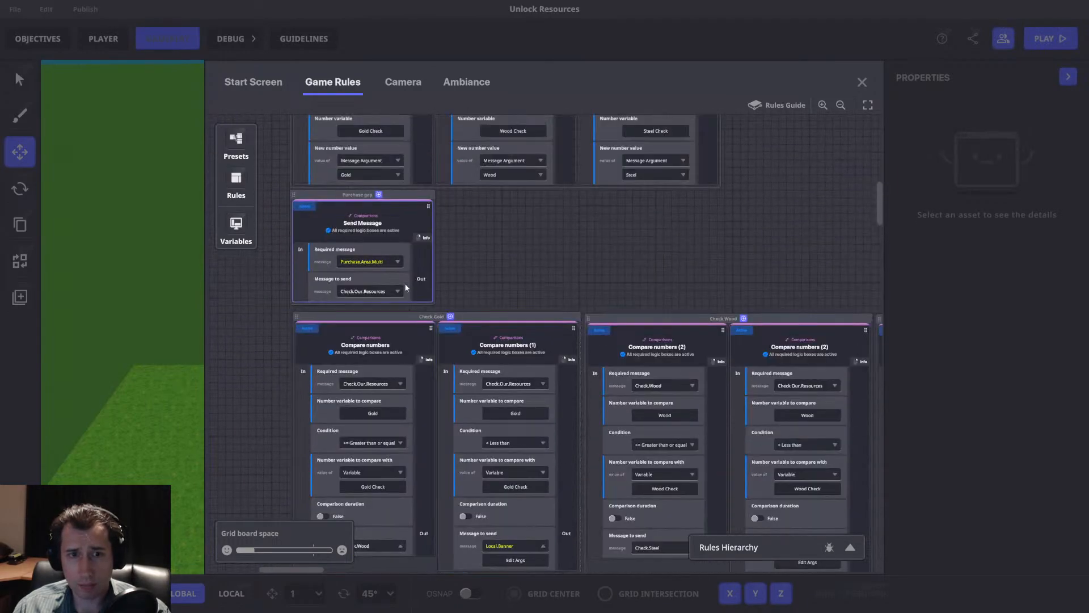
scroll(377, 292, "down", 3)
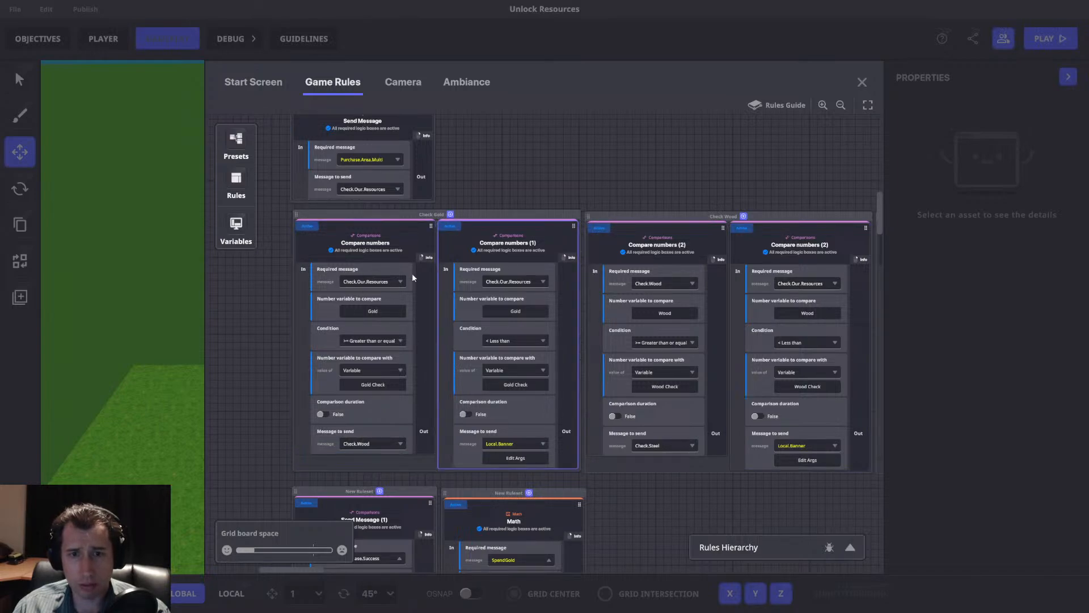
Set the required message of the less-than rule in Check Wood to Check.Wood.
scroll(565, 408, "right", 5)
left_click(603, 286)
type("Chec.Wood")
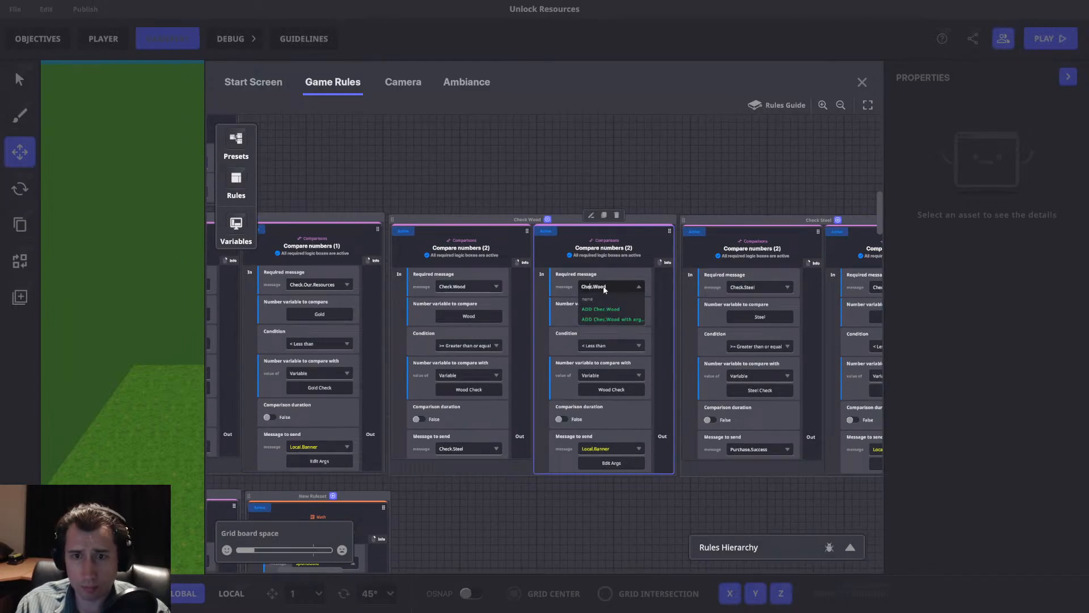
type("k")
left_click(625, 316)
Set the required message of the less-than rule in Check Steel to Check.Steel.
left_click_drag(663, 301, 450, 302)
left_click(683, 291)
type("Check.Steel")
left_click(689, 318)
Review the required messages across the Check Gold, Check Wood and Check Steel rulesets.
left_click_drag(523, 328, 812, 301)
left_click_drag(545, 293, 661, 345)
left_click_drag(368, 207, 363, 211)
left_click_drag(762, 228, 551, 228)
left_click_drag(222, 237, 423, 243)
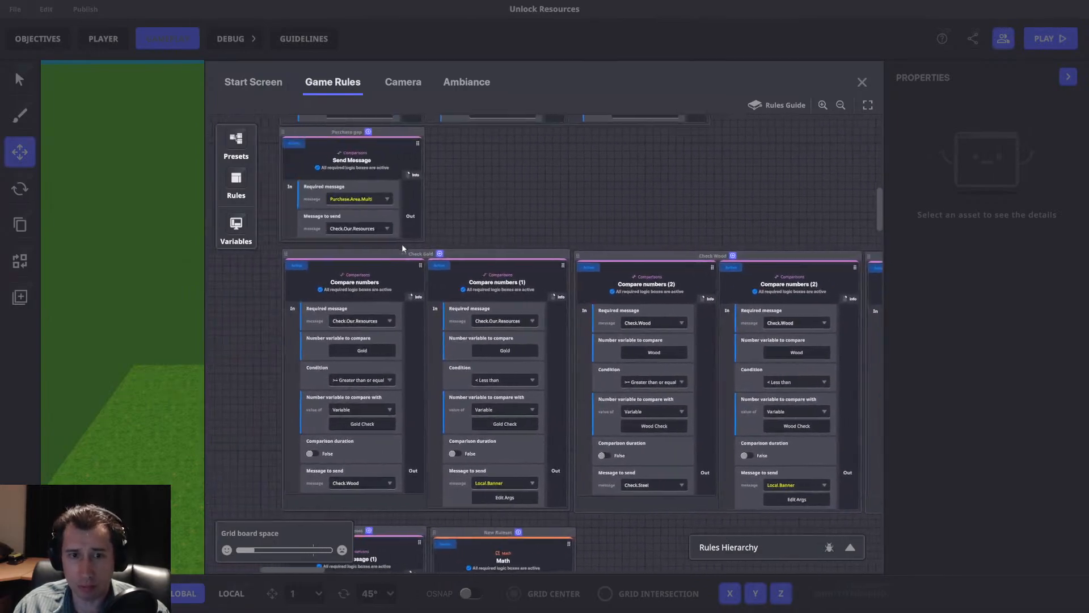
Close the game rules and playtest the purchase by interacting with the 10 gold sign.
left_click(862, 81)
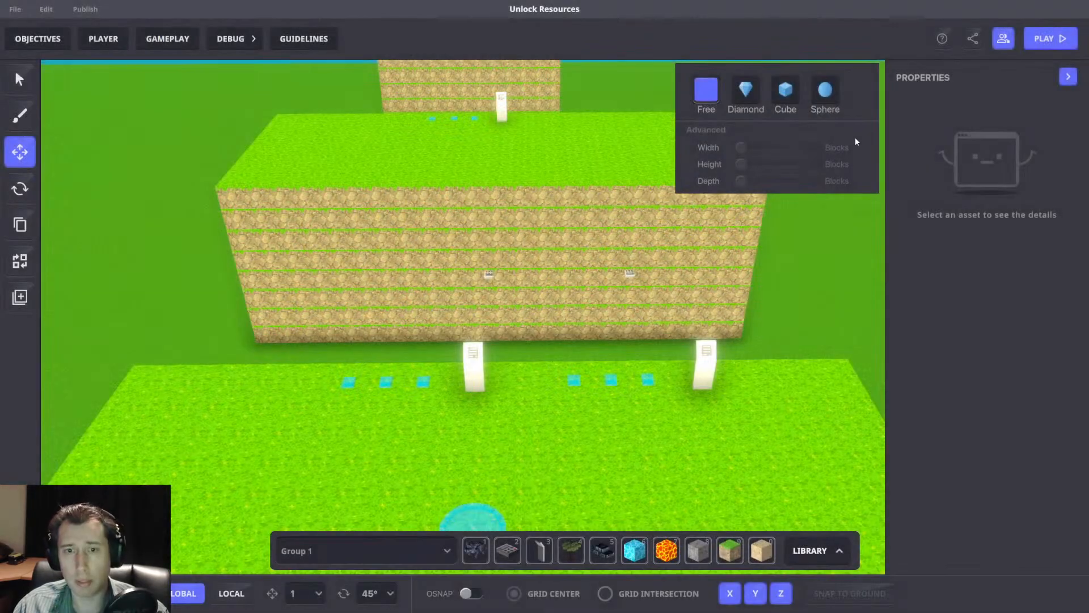
key("Tab")
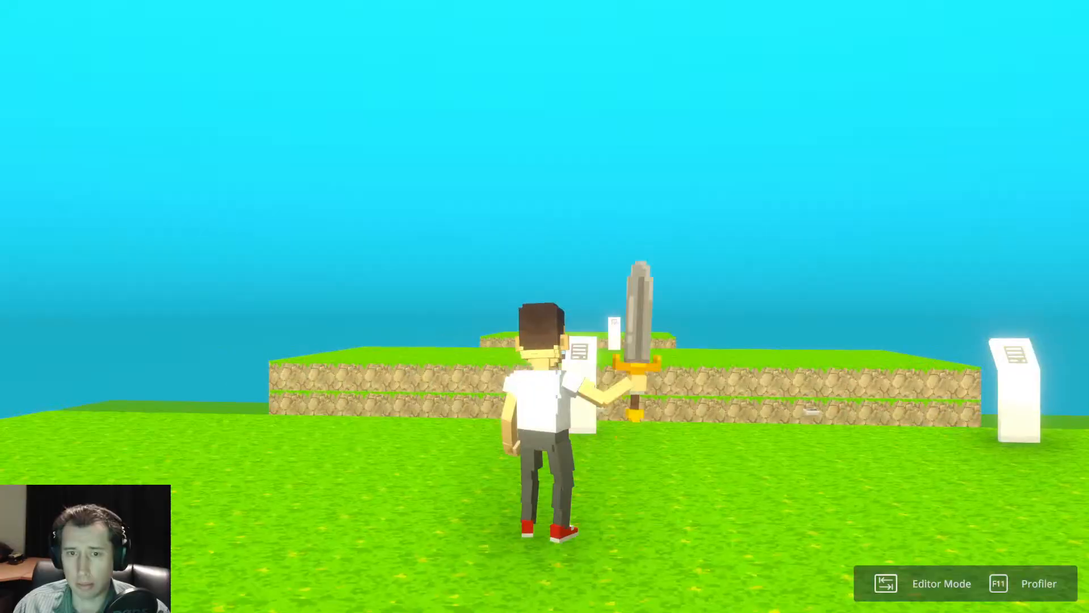
key("w")
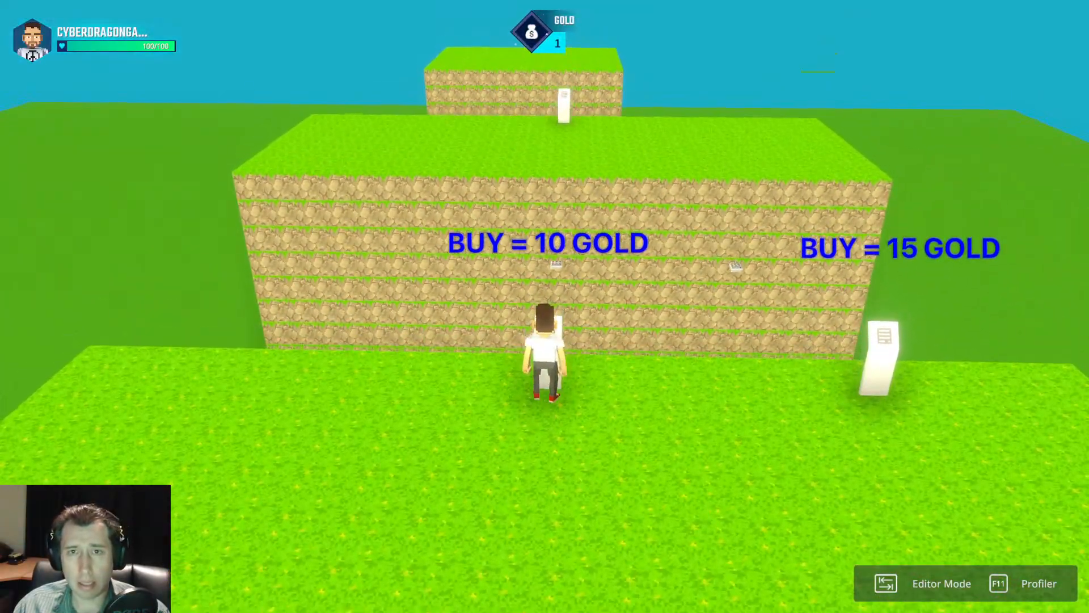
key("e")
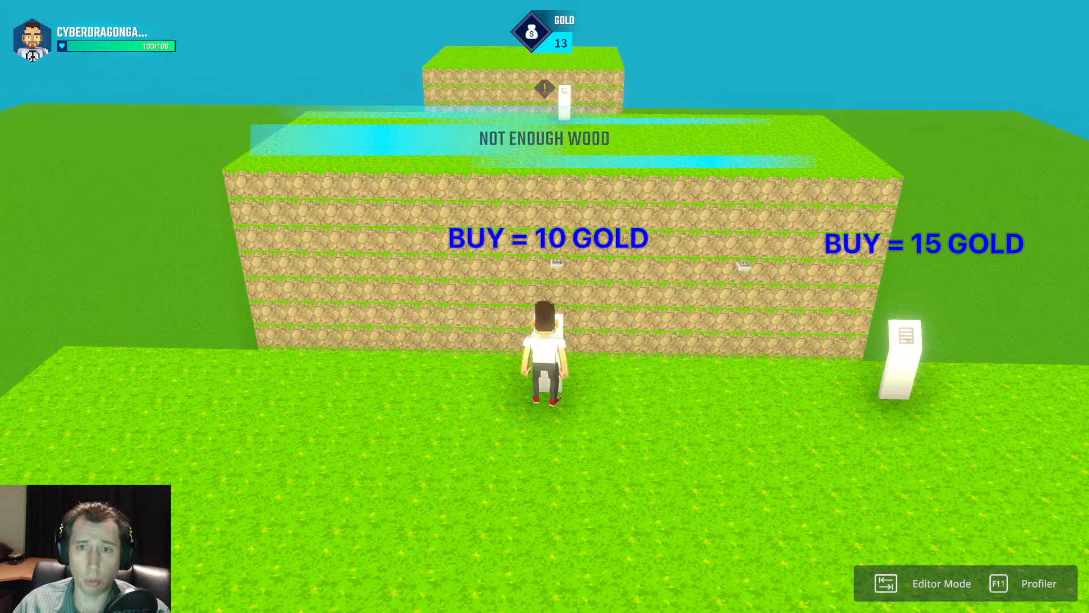
Move the character around the 10 gold sign in the playtest and return to the editor.
key("space")
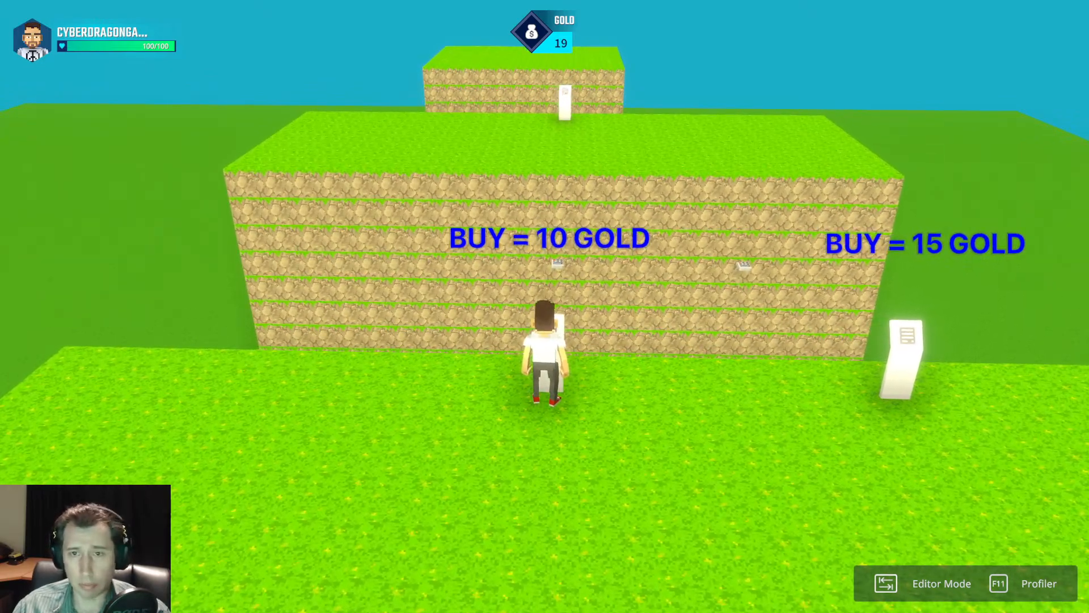
key("w")
key("space")
key("w")
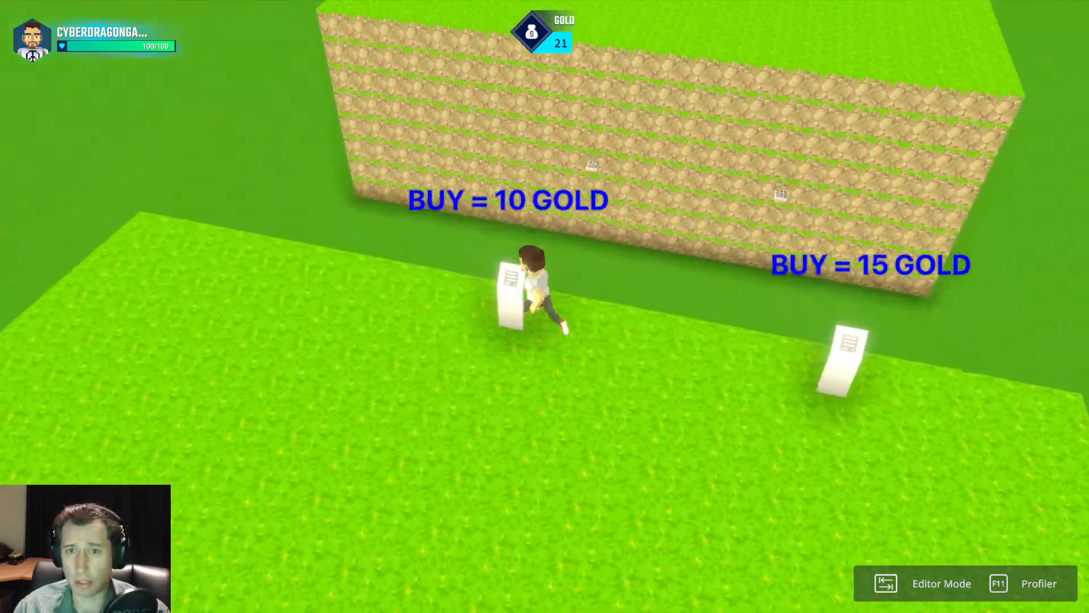
key("Tab")
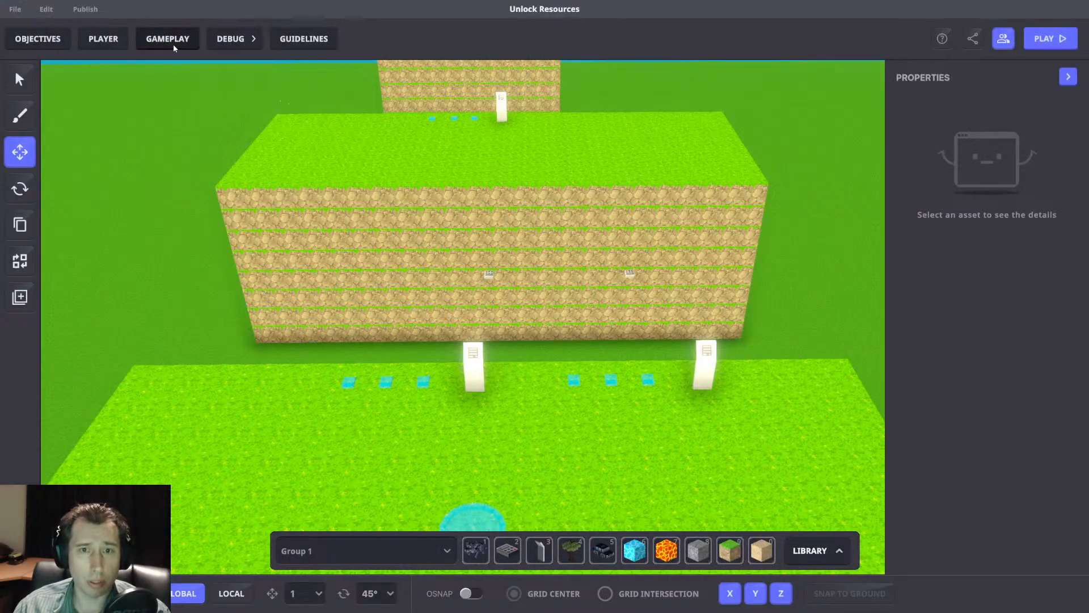
Reopen the game rules and move the AddPassive Math rule out of the Passive Income ruleset into its own ruleset beside it.
left_click(172, 40)
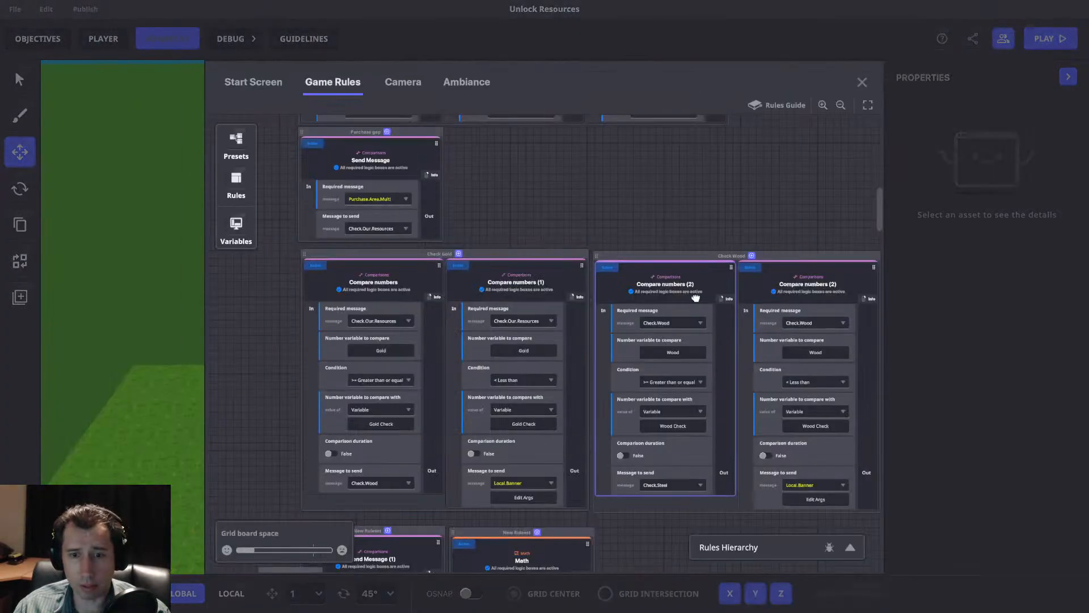
scroll(591, 292, "down", 5)
scroll(591, 293, "up", 10)
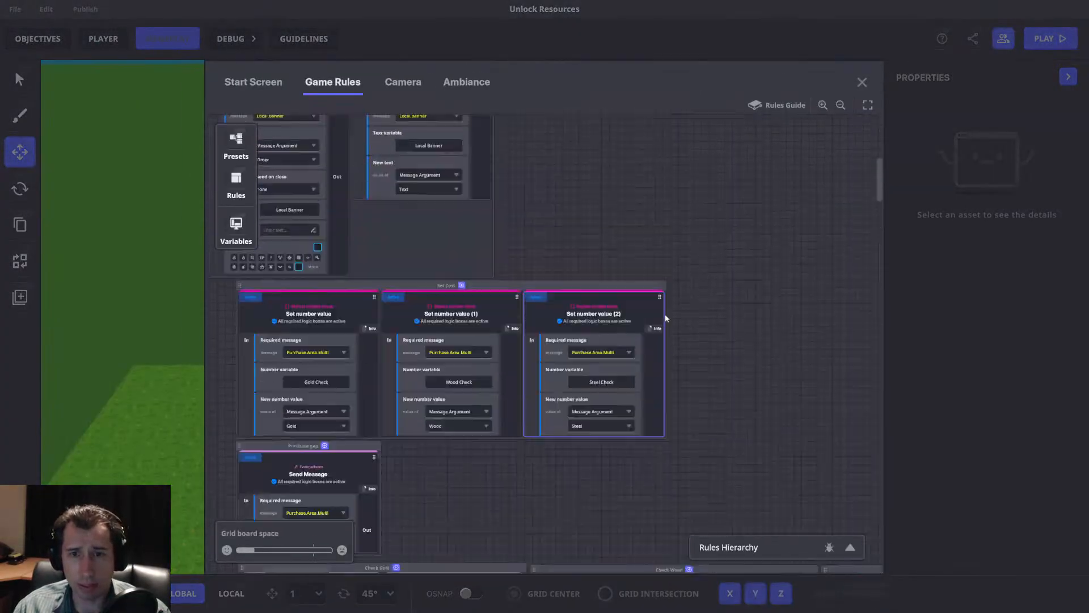
scroll(681, 318, "down", 5)
left_click_drag(556, 188, 743, 191)
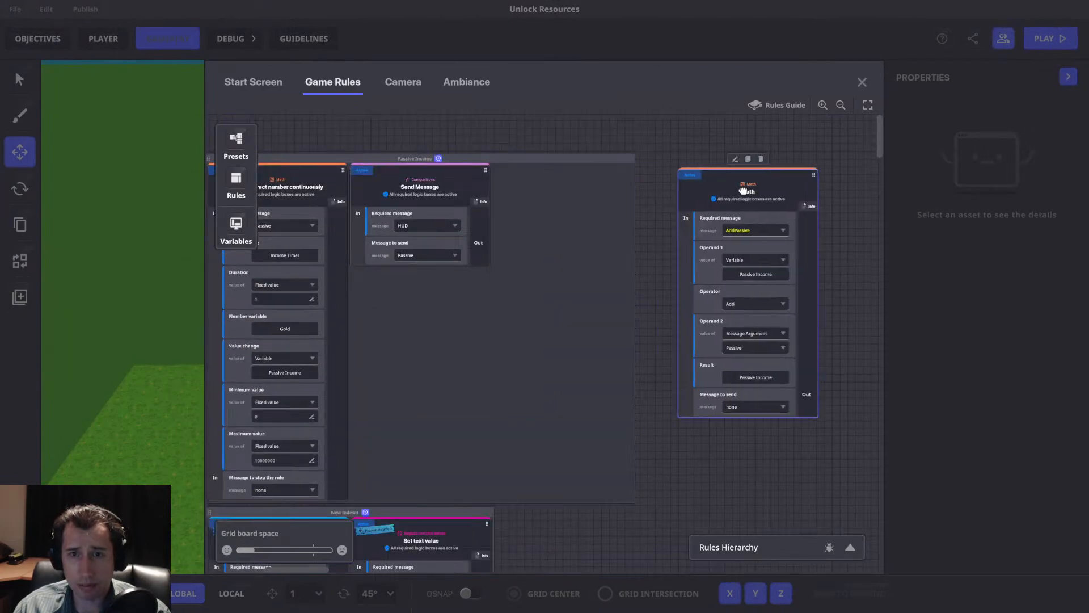
scroll(743, 196, "right", 3)
scroll(512, 225, "left", 2)
left_click_drag(654, 188, 494, 181)
middle_click_drag(494, 181, 709, 192)
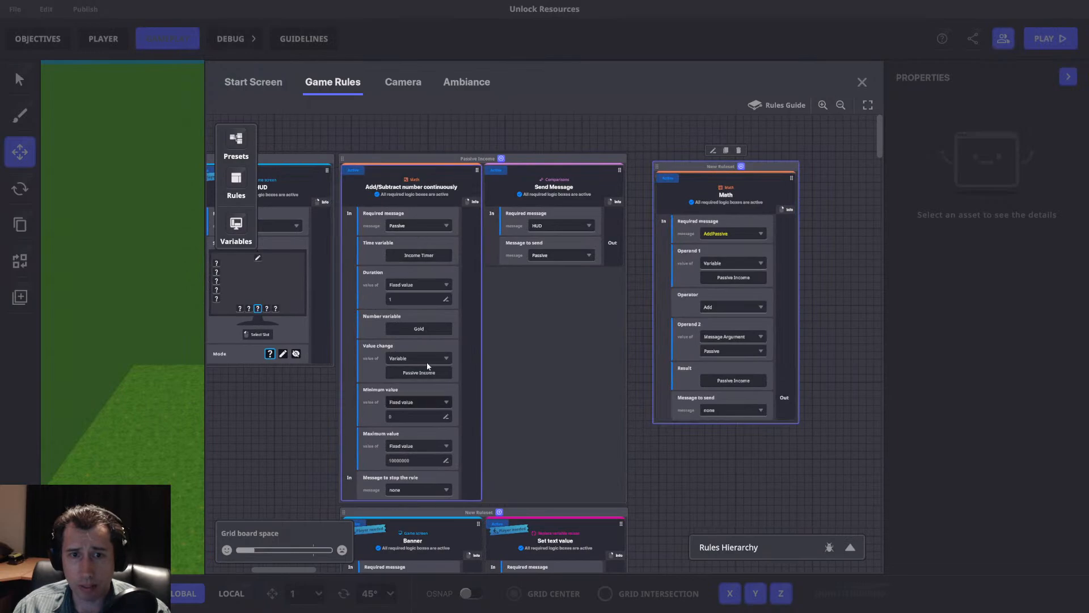
scroll(408, 369, "right", 3)
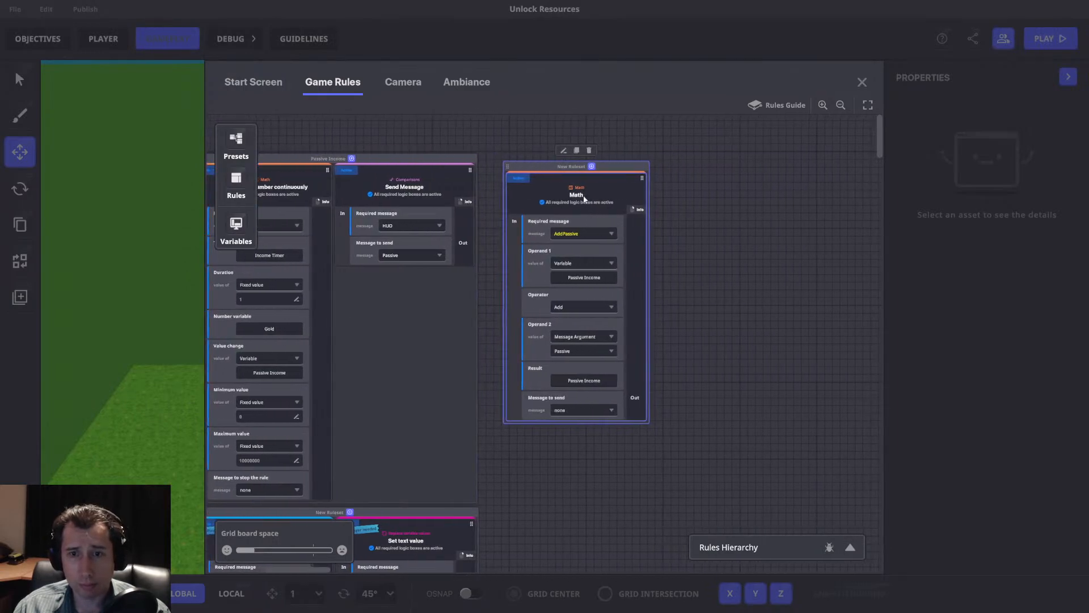
left_click_drag(571, 195, 551, 189)
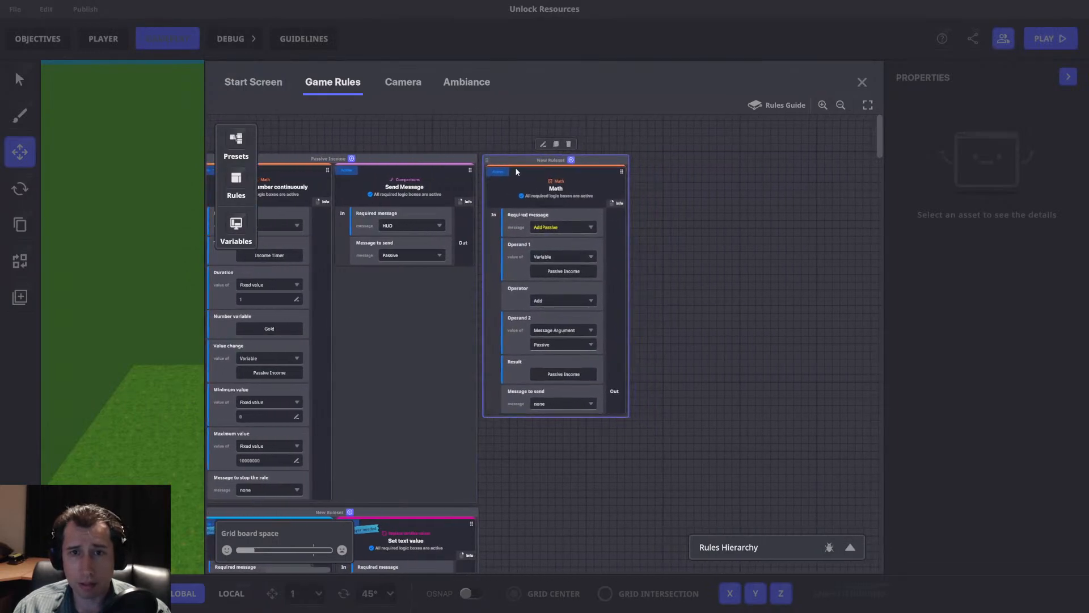
scroll(598, 223, "left", 2)
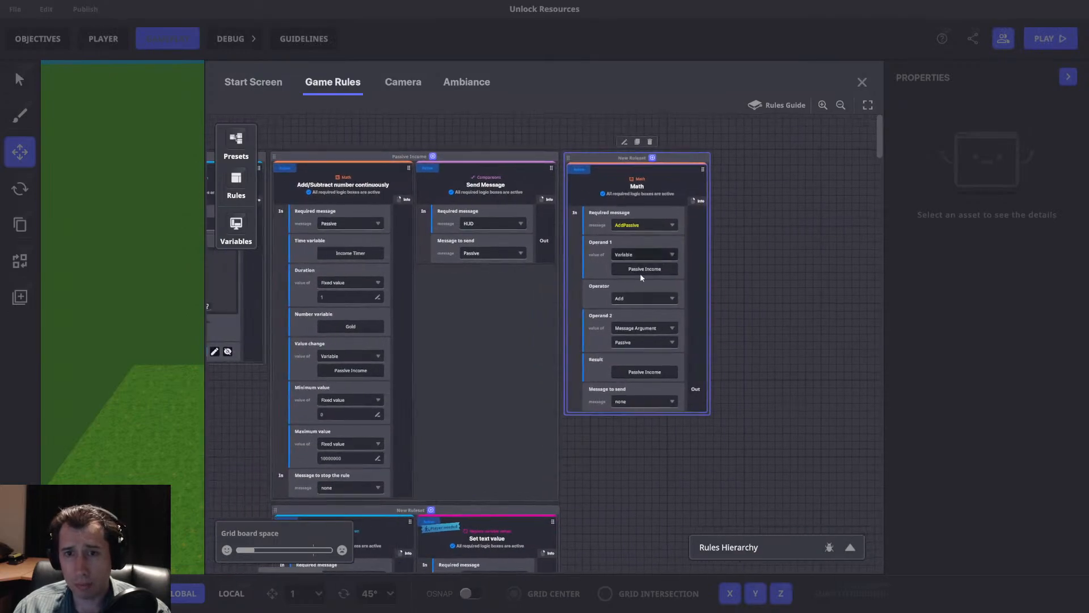
For the Math rule's required message, define a new message AddPassiveResources with a Number (Int) argument named Gold.
left_click(651, 226)
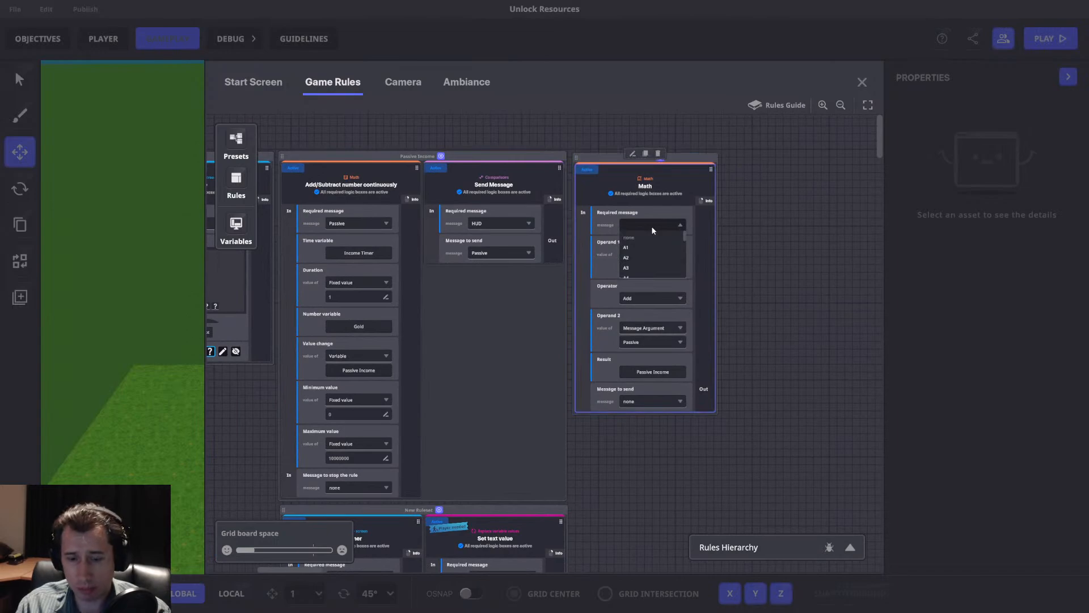
type("Resources")
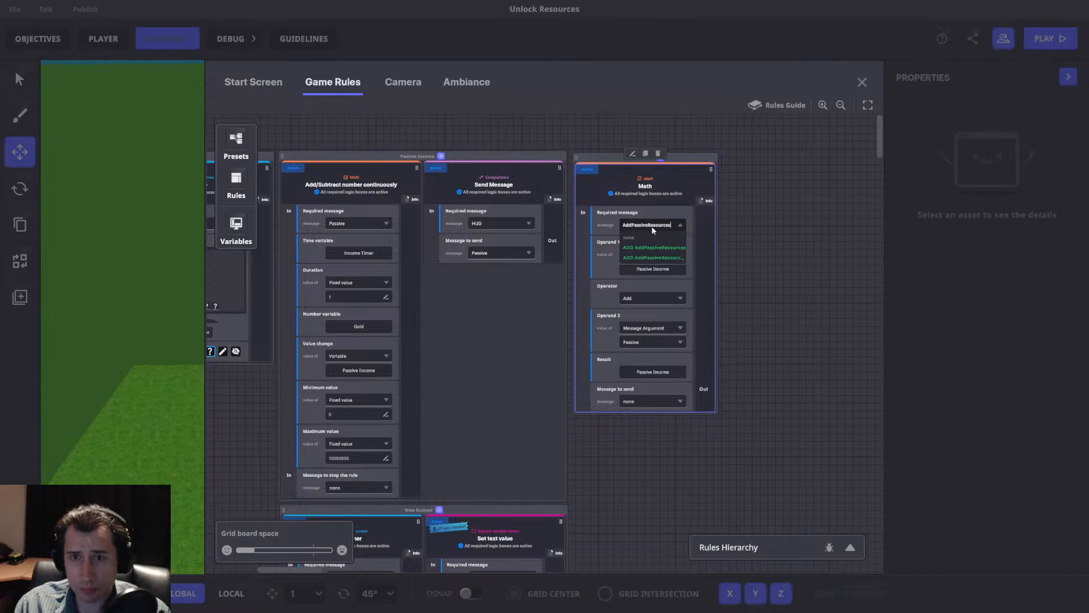
key("ctrl+a")
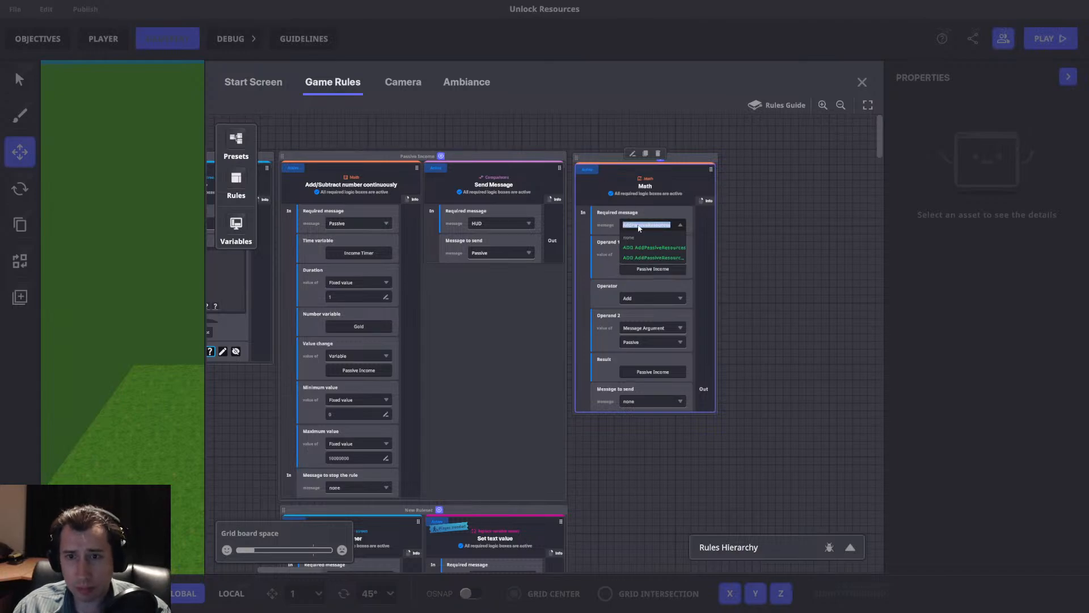
left_click(640, 256)
left_click(612, 251)
left_click(533, 301)
left_click(506, 339)
left_click(519, 328)
type("Gold")
Add Number (Int) arguments named Woood and Steel to AddPassiveResources and create the message.
left_click(612, 251)
left_click(504, 386)
left_click(520, 425)
left_click(527, 402)
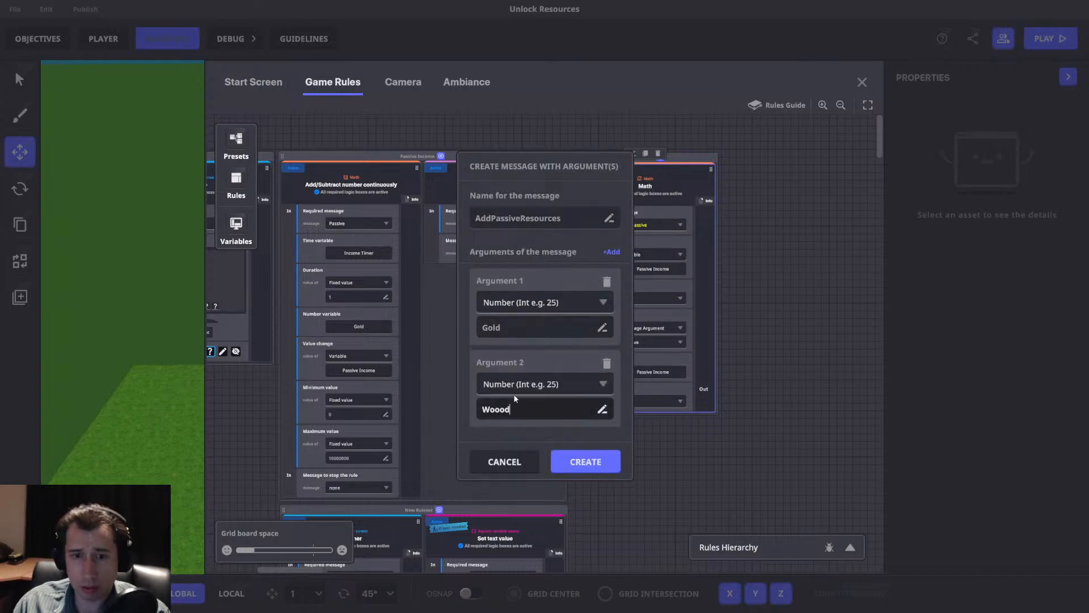
left_click(612, 252)
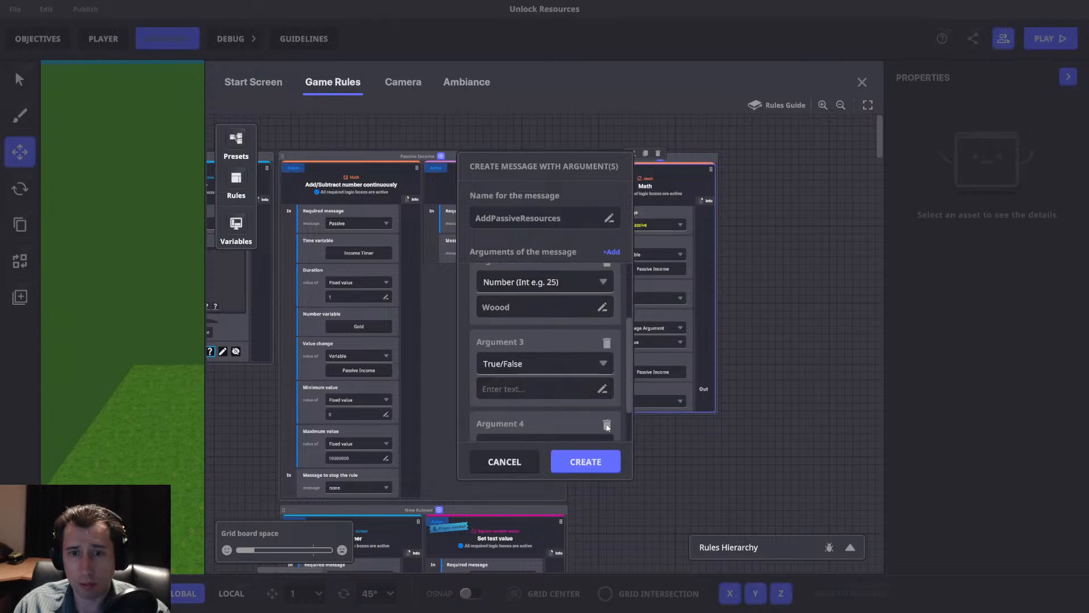
left_click(540, 386)
left_click(513, 434)
type("Steel")
left_click(587, 461)
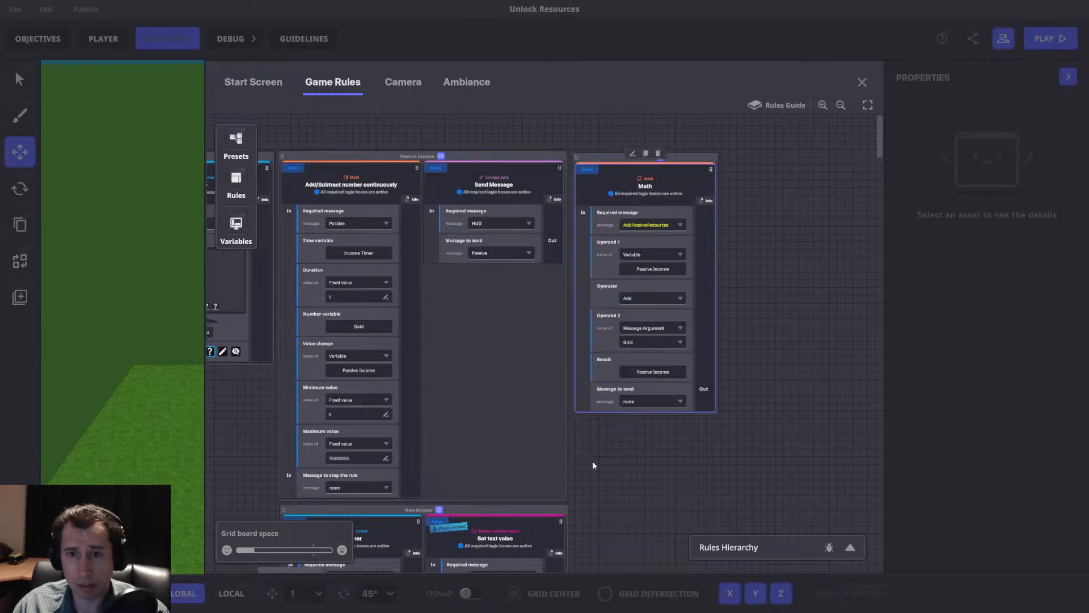
Set Operand 2 of the Math rule to the Gold message argument.
left_click(668, 340)
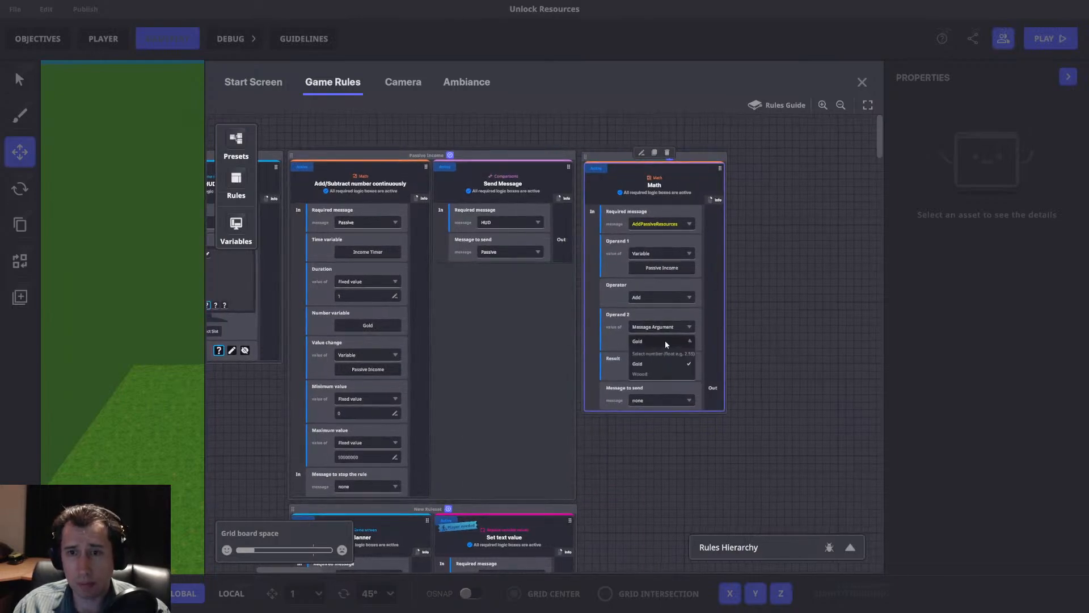
left_click(647, 365)
left_click_drag(785, 287, 727, 290)
left_click_drag(638, 158, 666, 153)
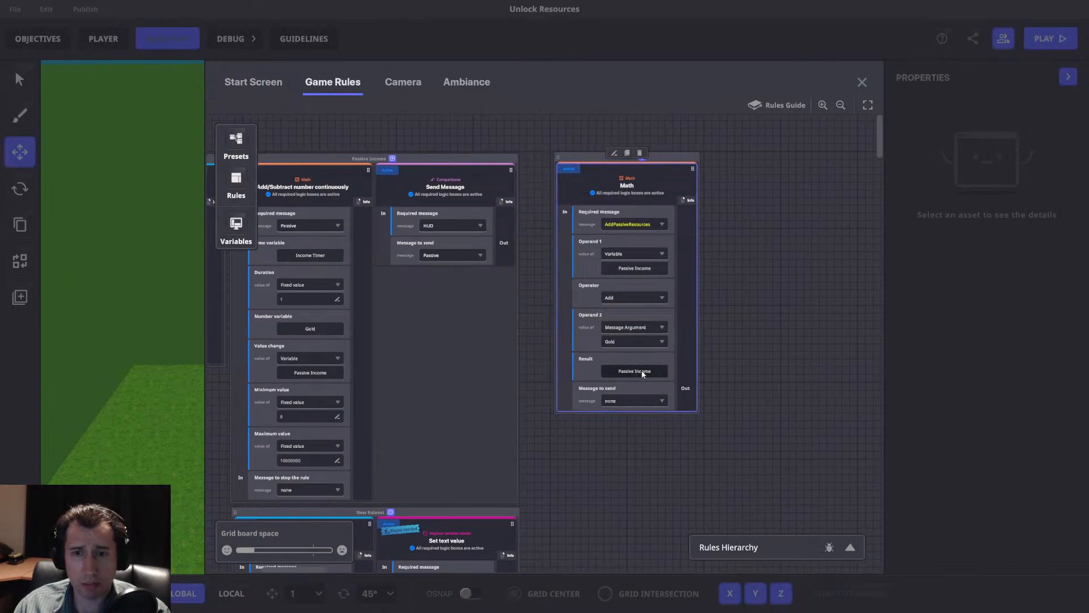
Rename the Passive Income variable as Passive Gold.
left_click(236, 226)
mouse_move(548, 436)
left_mouse_down()
mouse_move(859, 444)
mouse_move(551, 430)
left_mouse_up()
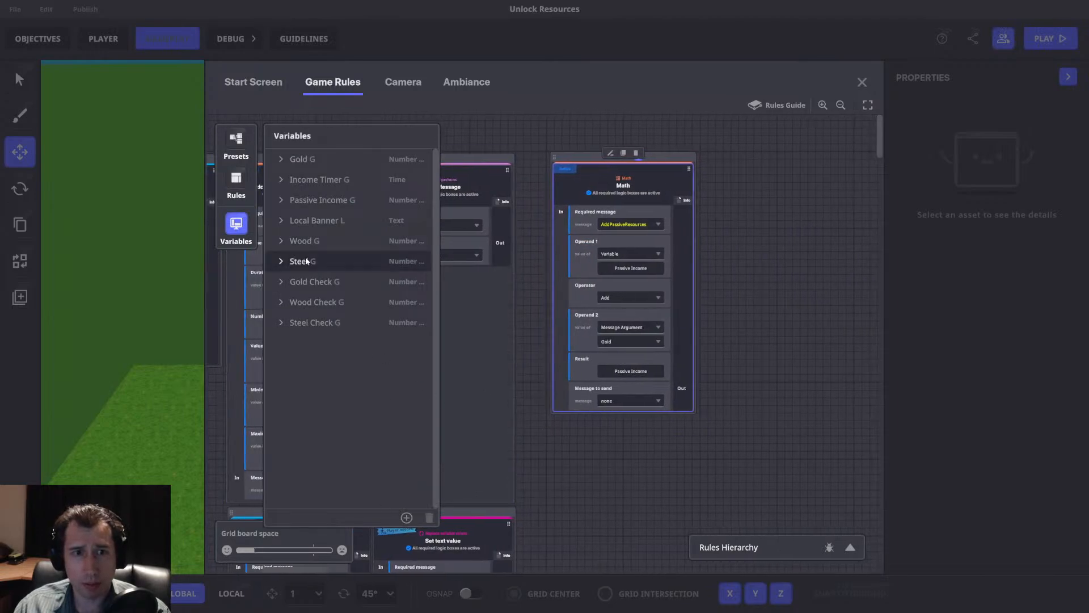
left_click(289, 202)
double_click(344, 324)
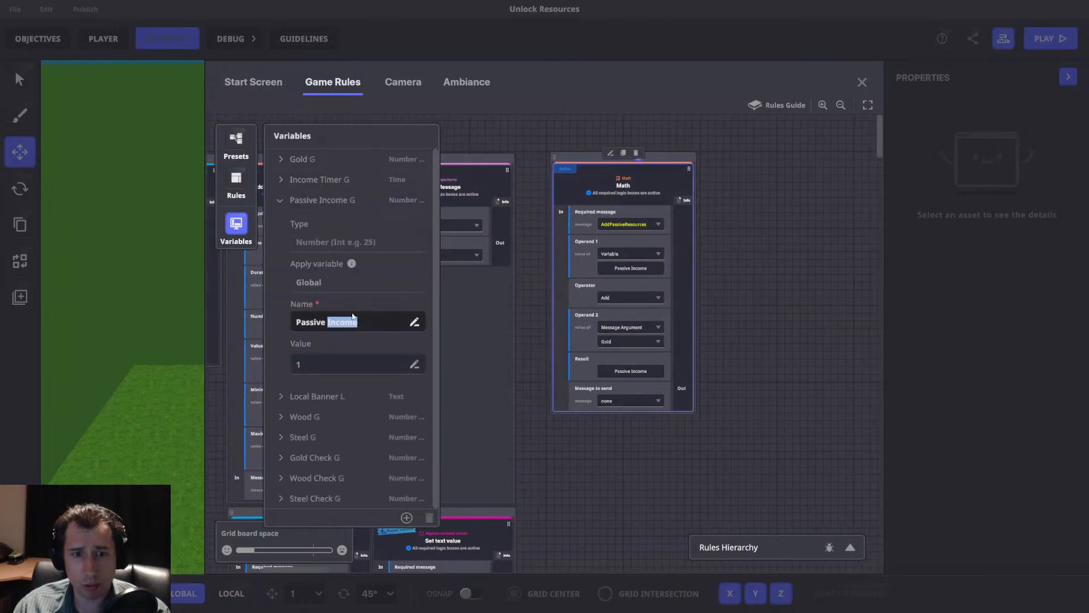
type("Gold")
left_click(236, 227)
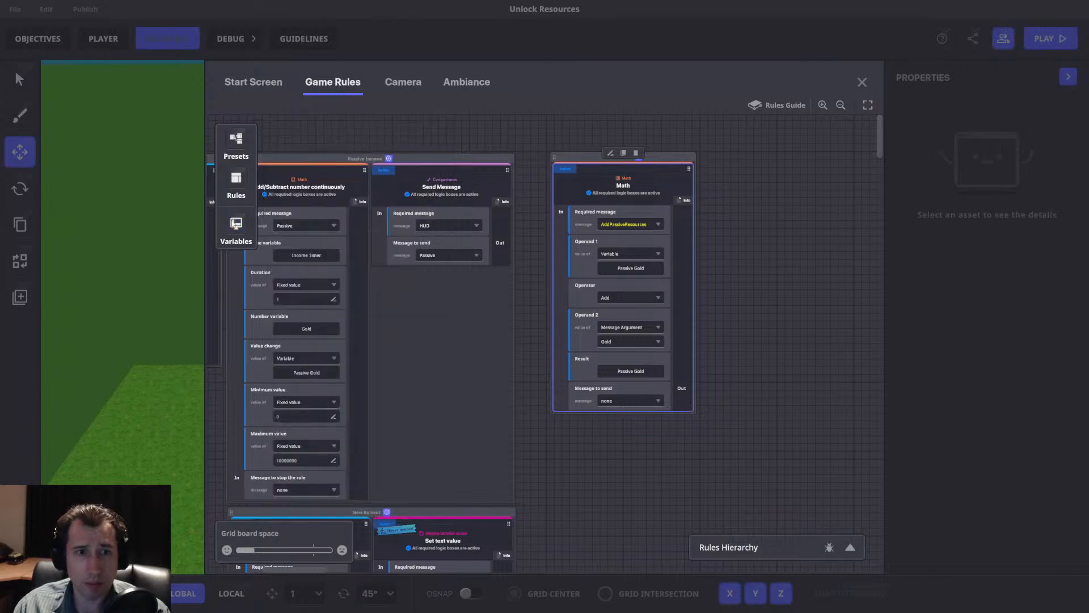
Create a global integer variable named Passive Wood with a value of 0.
left_click(236, 227)
left_click(407, 517)
left_click(352, 490)
left_click(322, 399)
type("Pass")
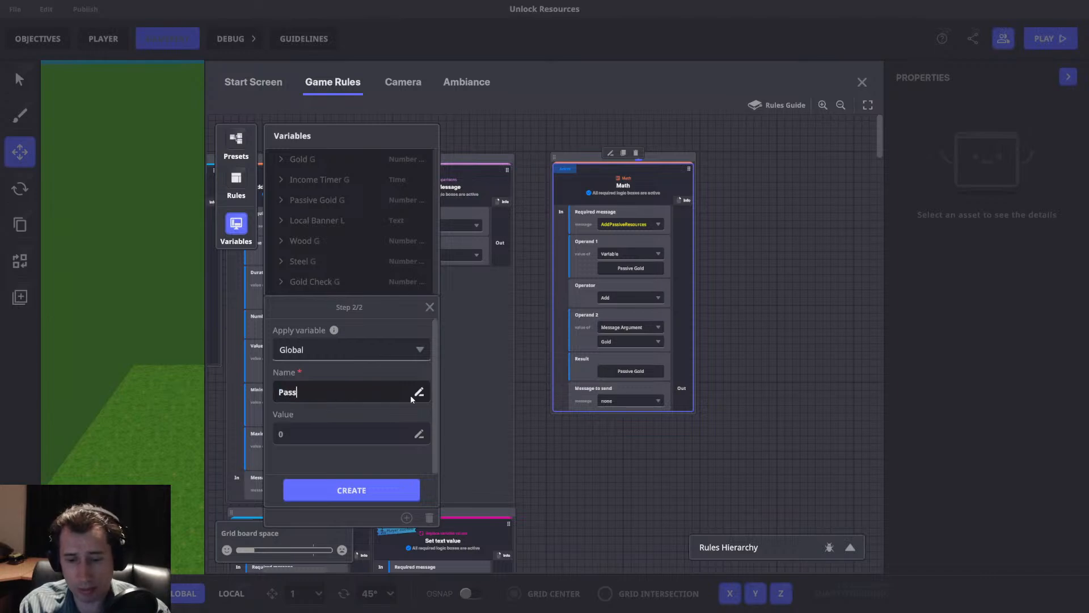
type("ive Wood")
left_click(352, 490)
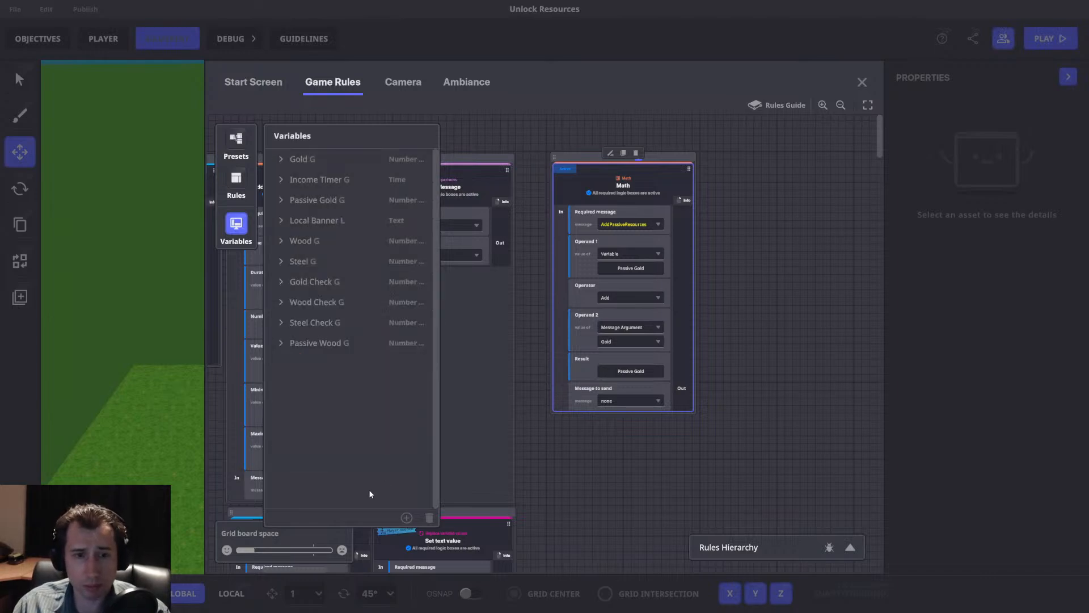
Create a global integer variable named Passive Steel with a value of 0.
left_click(406, 517)
left_click(369, 460)
left_click(346, 479)
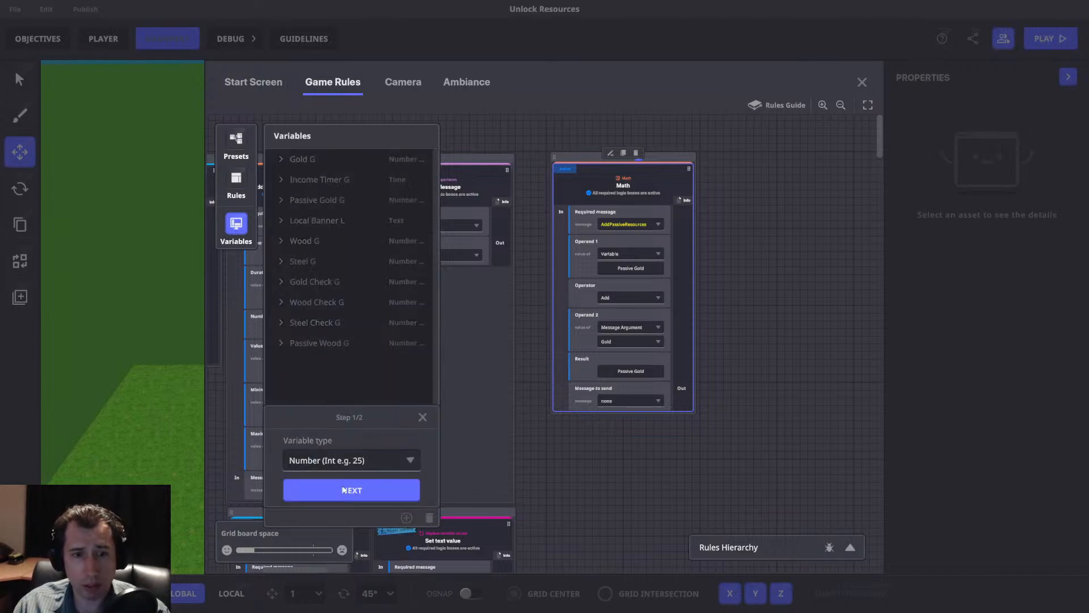
left_click(352, 489)
left_click(342, 397)
type("Passive Steel")
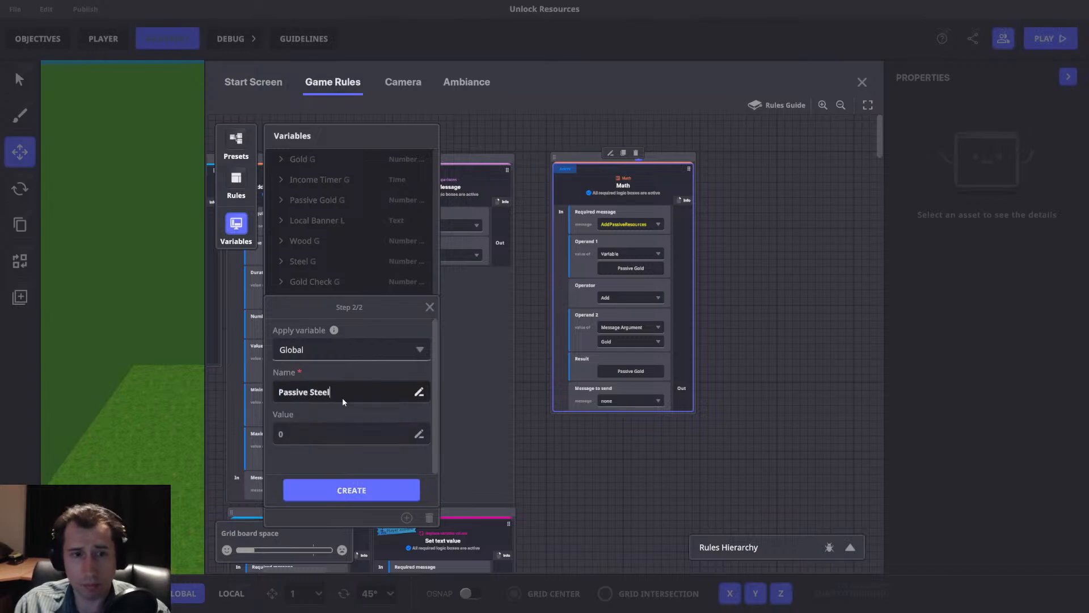
left_click(351, 489)
left_click(236, 224)
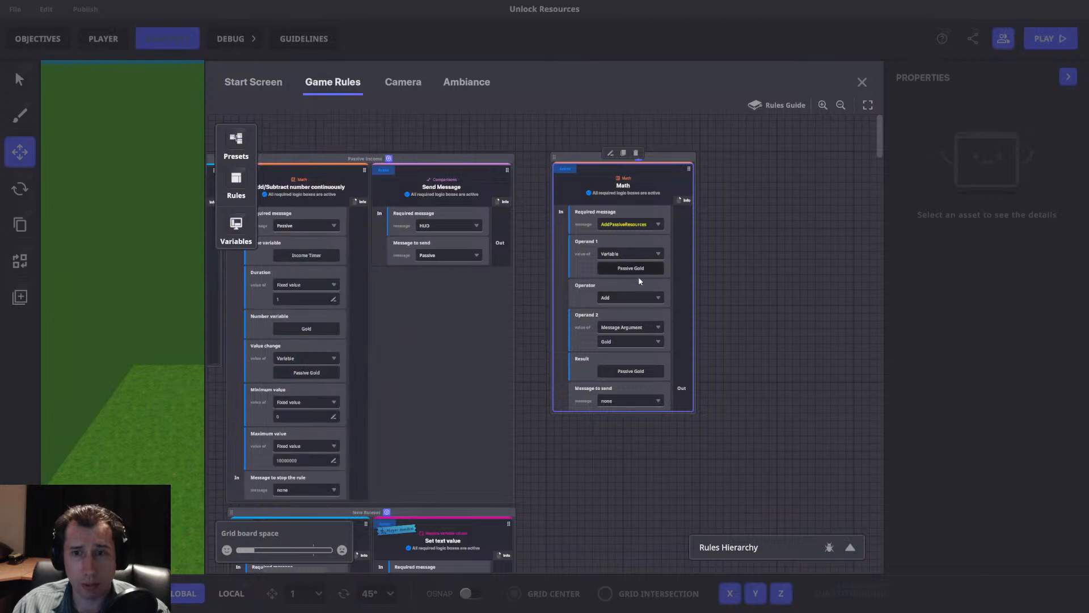
Move the Add/Subtract number continuously rule out of Passive Income into the ruleset containing the AddPassiveResources Math rule.
middle_click_drag(621, 274, 684, 324)
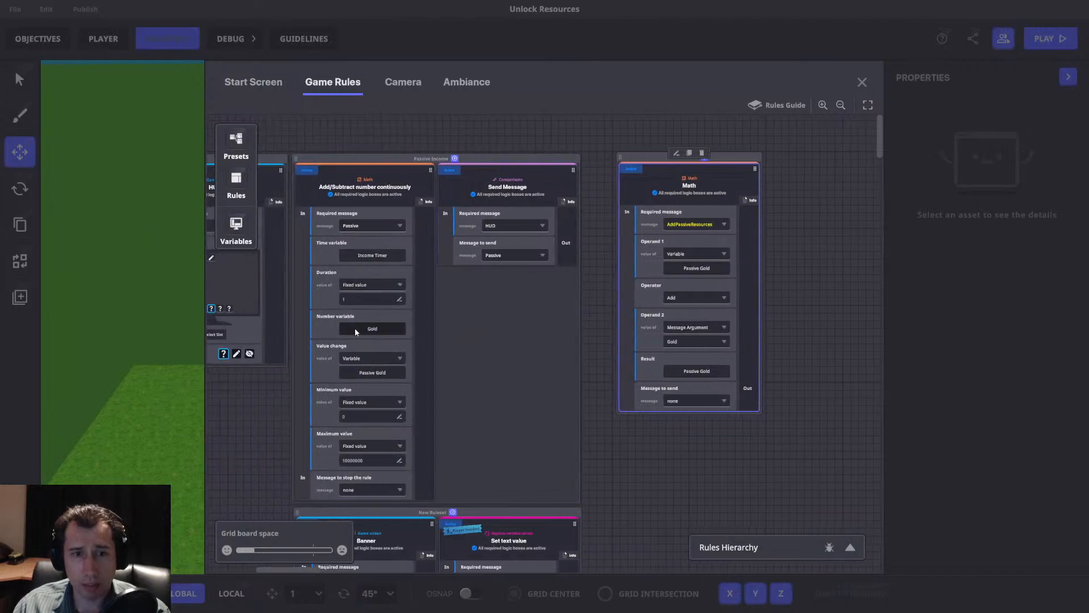
middle_click_drag(498, 396, 478, 362)
middle_click_drag(709, 177, 691, 215)
left_click_drag(316, 194, 540, 205)
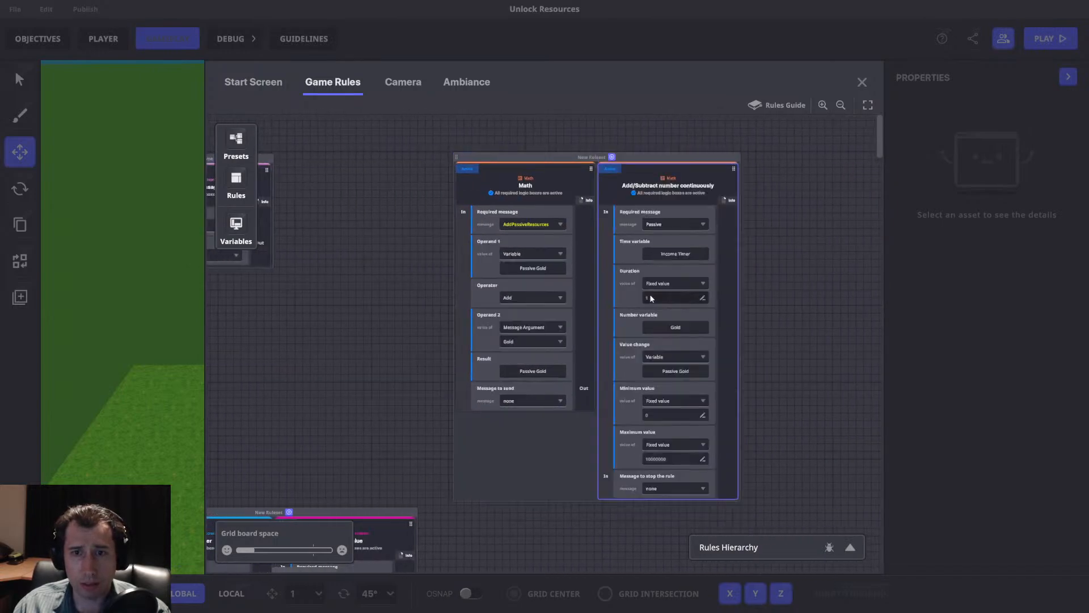
Reposition the combined Math and Add/Subtract ruleset and rename it as Passive Gold.
left_click_drag(599, 158, 481, 154)
double_click(482, 153)
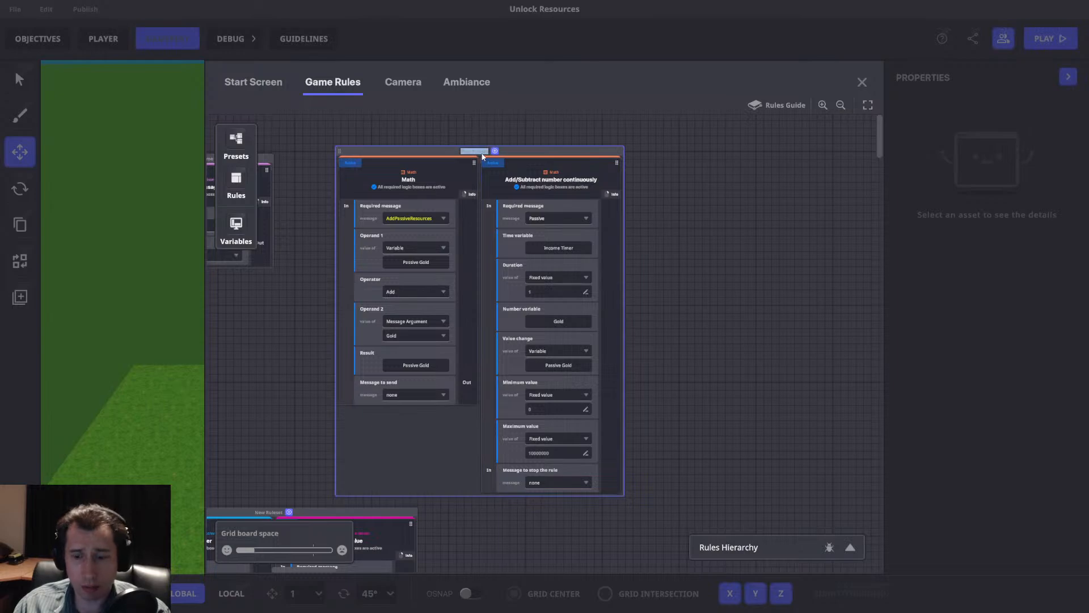
type("Passive Gold")
key("Return")
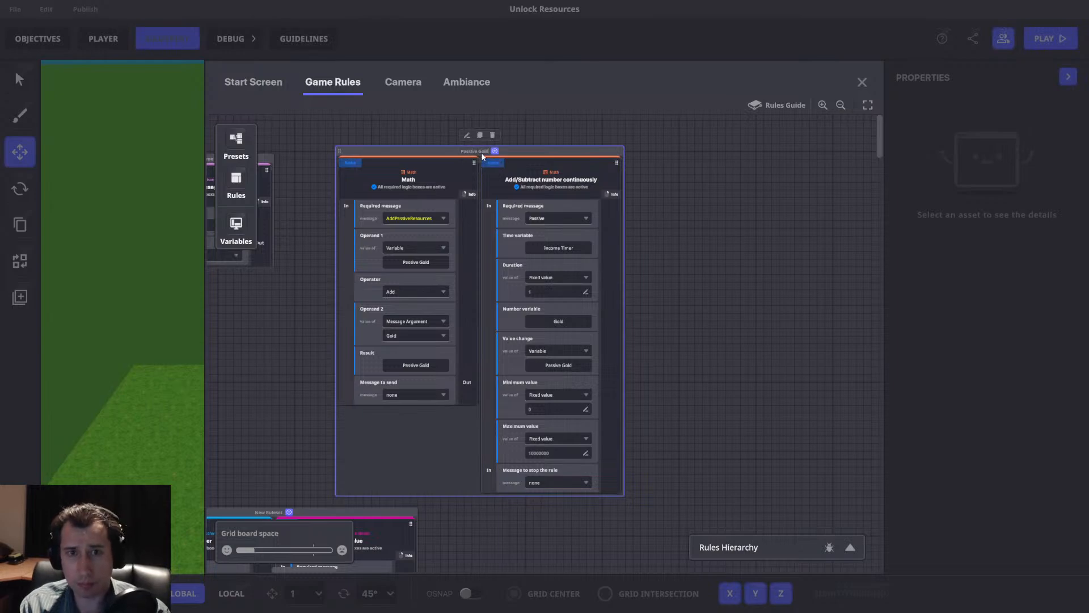
Duplicate the Passive Gold ruleset and place the copy beside the original.
left_click(480, 135)
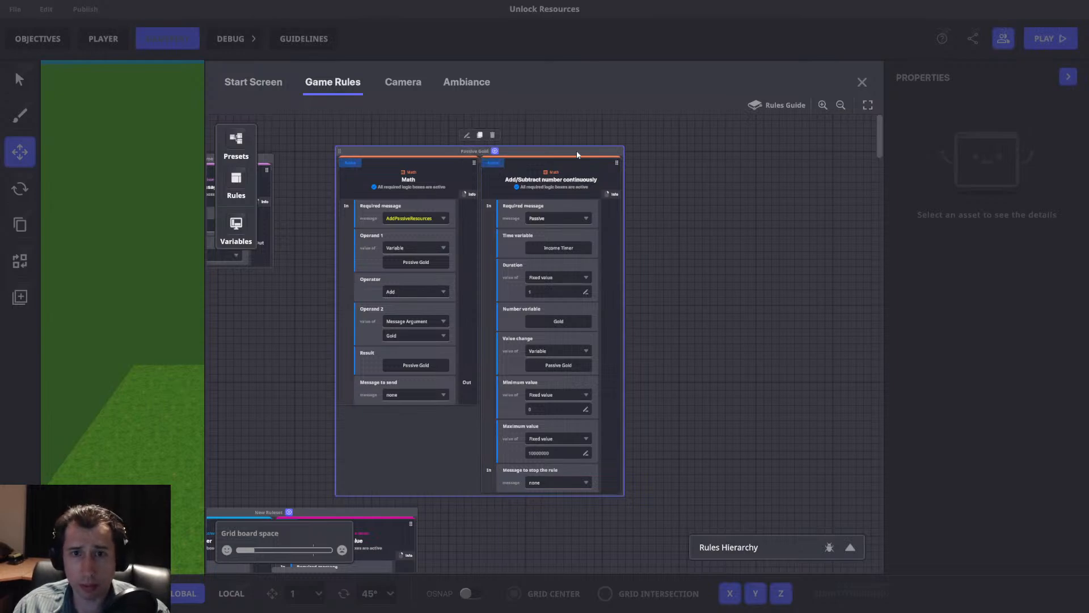
left_click_drag(646, 310, 731, 151)
middle_click_drag(748, 162, 696, 220)
In the copied Math rule, set Operand 1 and the result to Passive Wood, and Operand 2 to the Woood message argument.
left_click(661, 265)
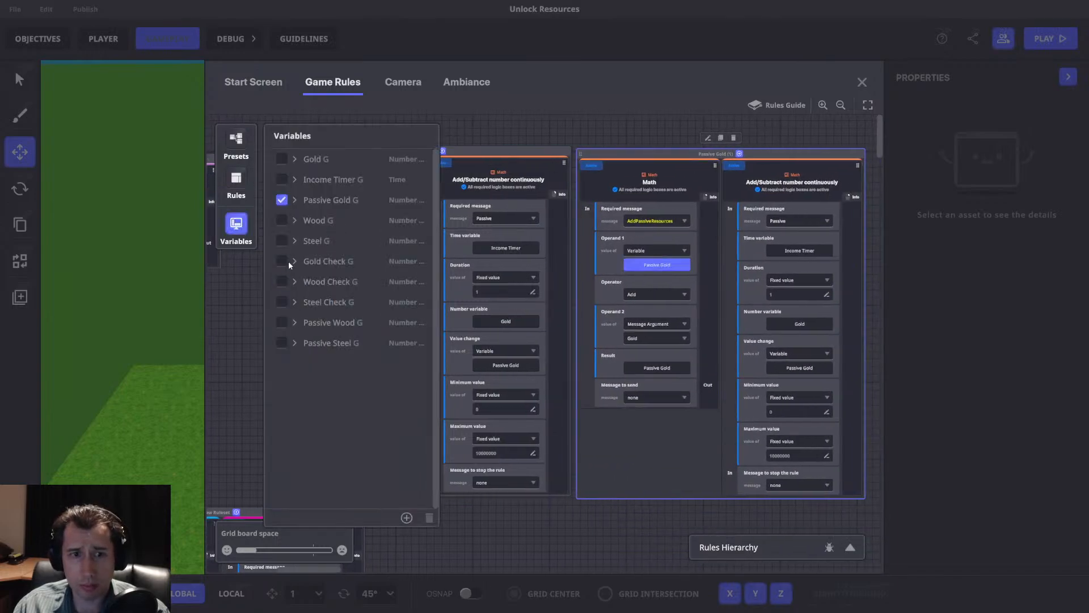
left_click(282, 323)
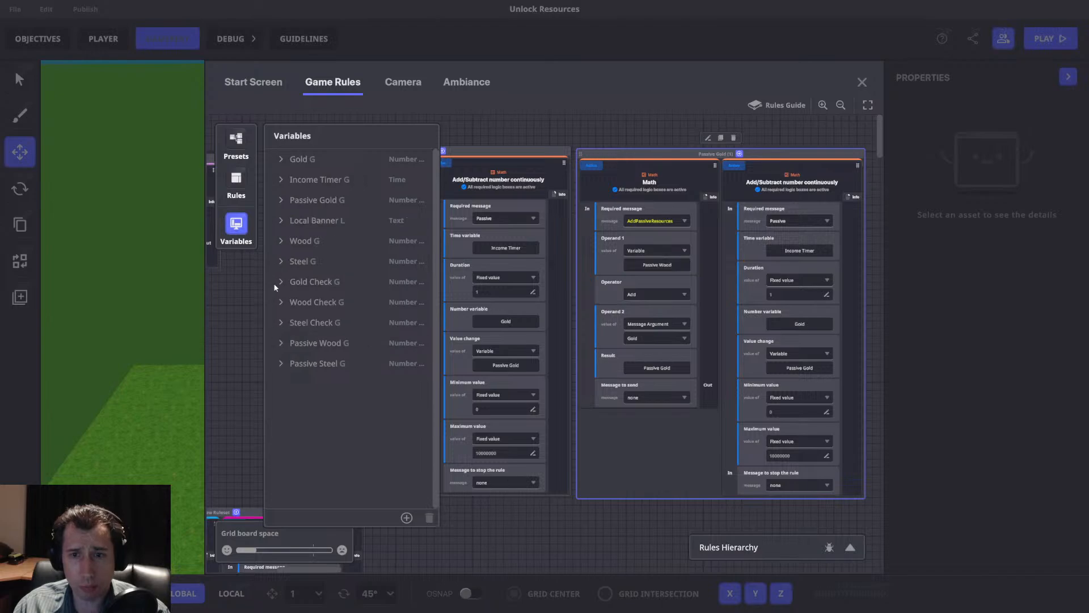
left_click(650, 339)
left_click(641, 369)
left_click_drag(674, 344, 626, 344)
left_click(618, 366)
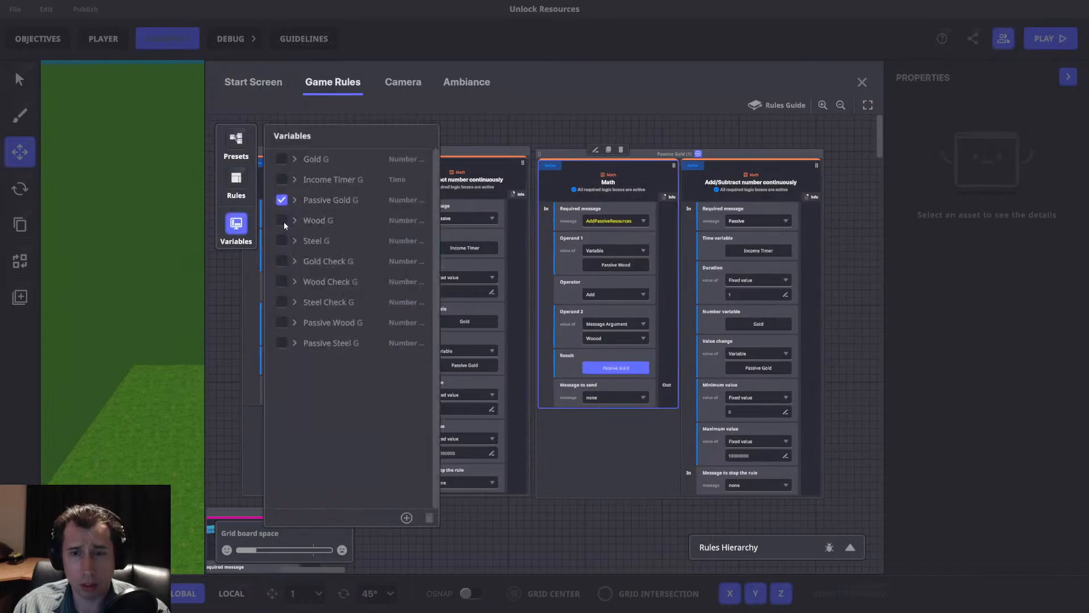
left_click(282, 323)
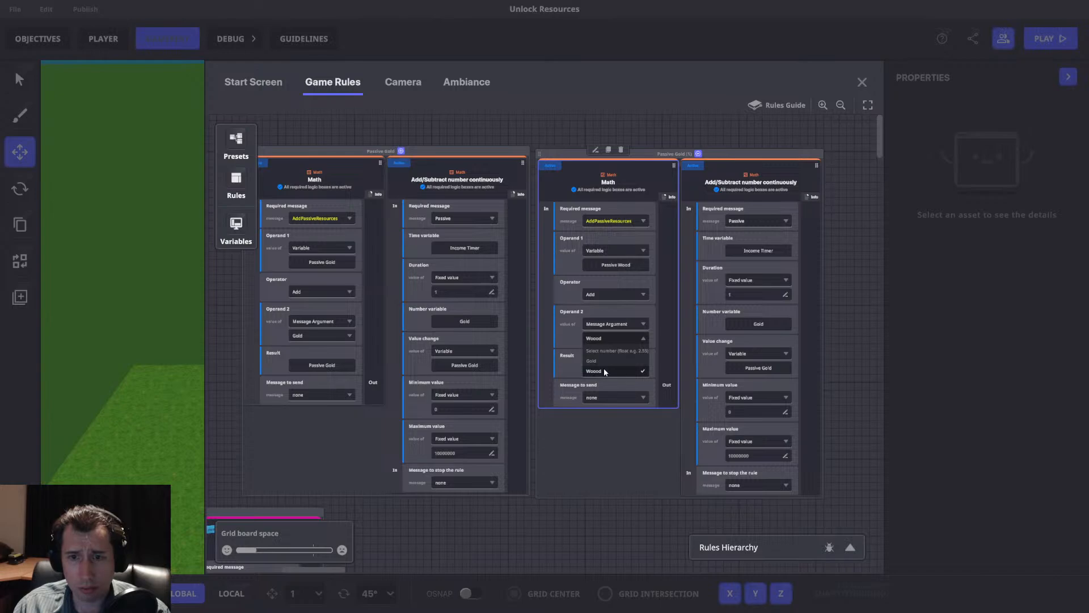
Start a new message with arguments named AddPassiveStuff as the required message of Passive Gold's Math rule.
left_click(603, 367)
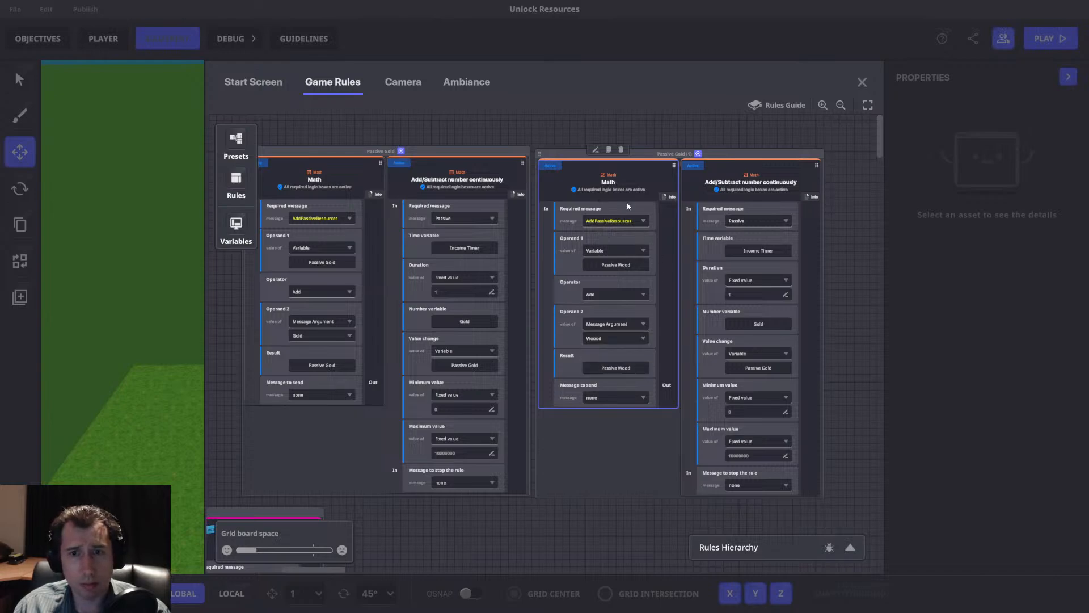
middle_click_drag(320, 216, 470, 225)
left_click(468, 221)
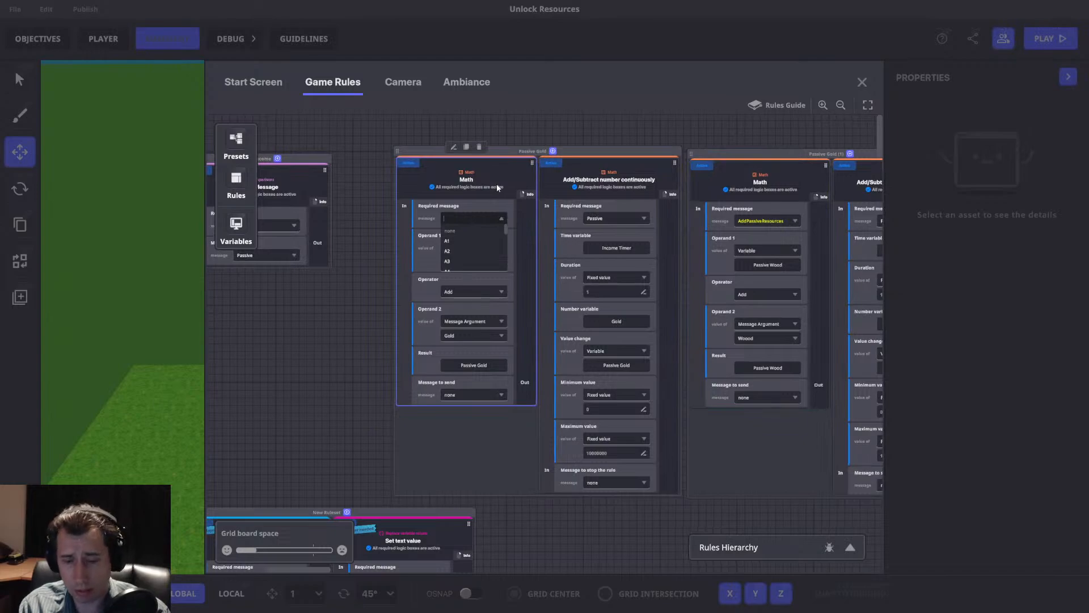
type("AddPassive")
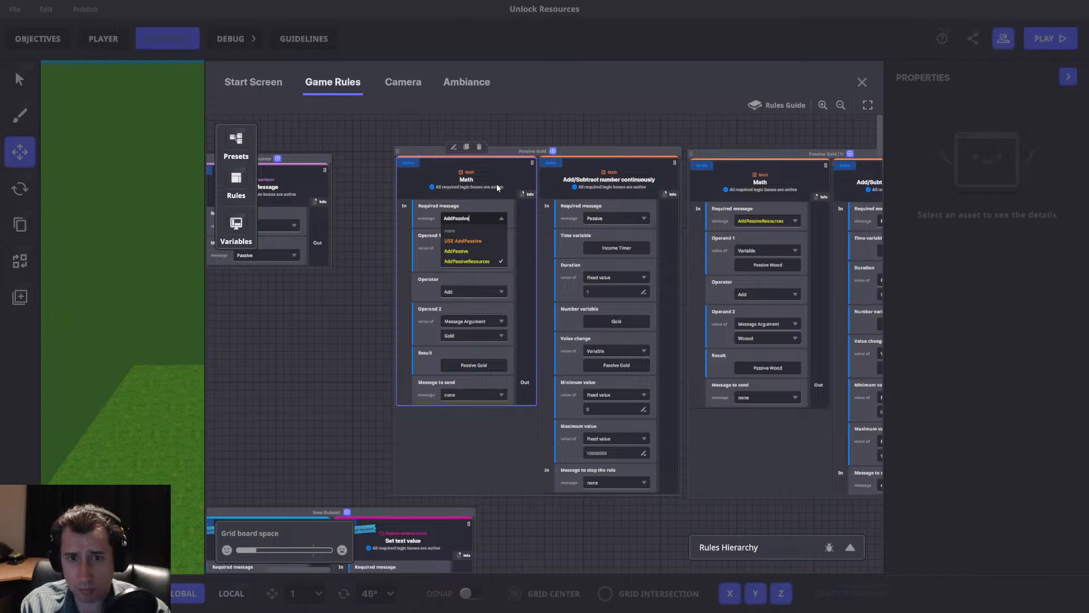
type("Stuff")
key("ctrl+a")
key("ctrl+c")
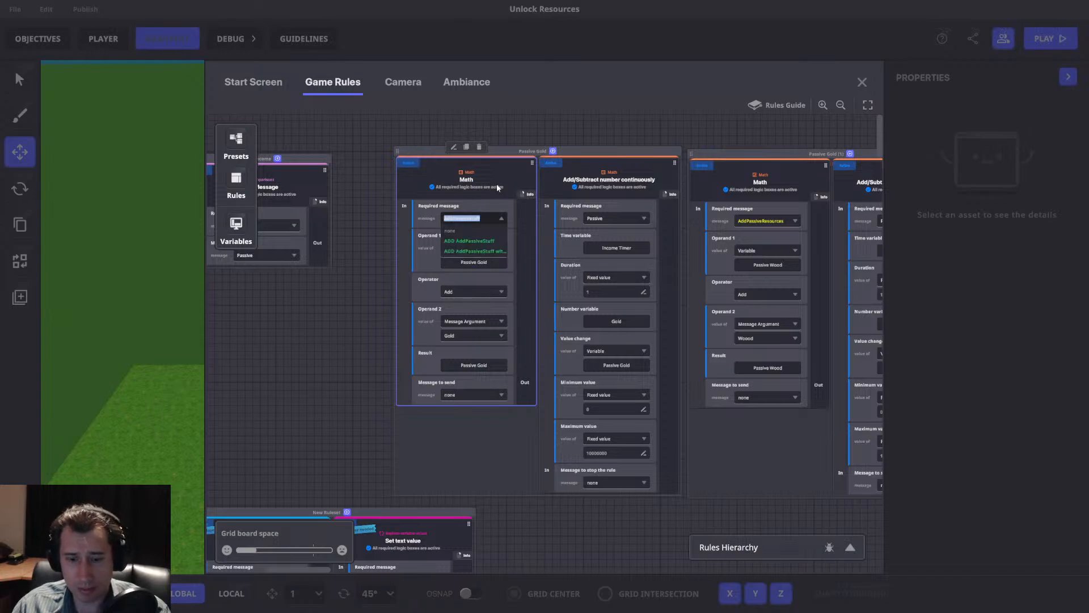
left_click(475, 252)
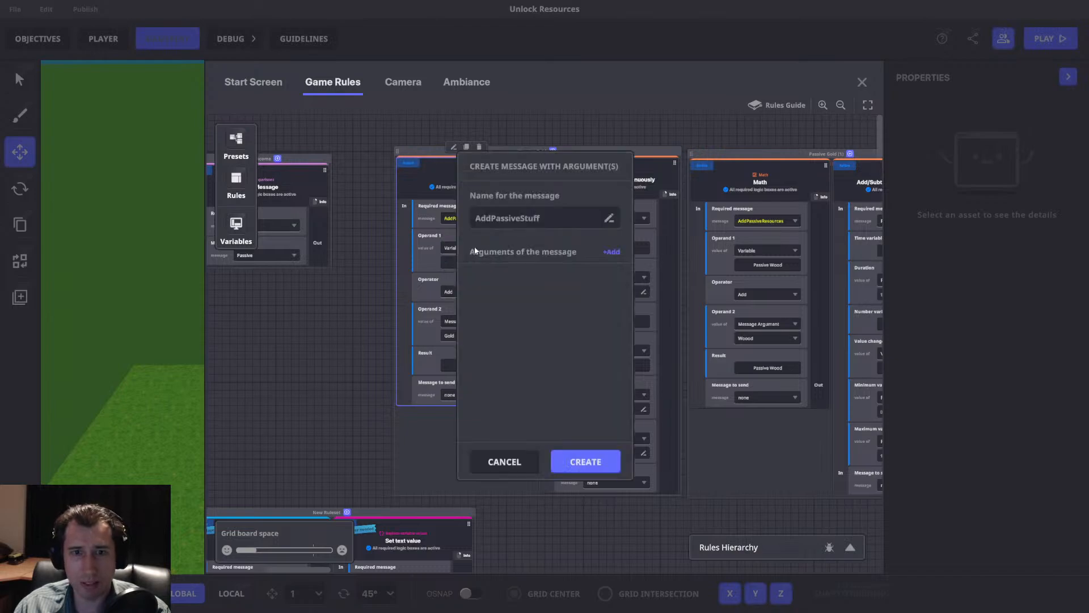
Add two integer number arguments named Gold and Wood to the AddPassiveStuff message.
left_click(607, 252)
left_click(539, 303)
left_click(513, 341)
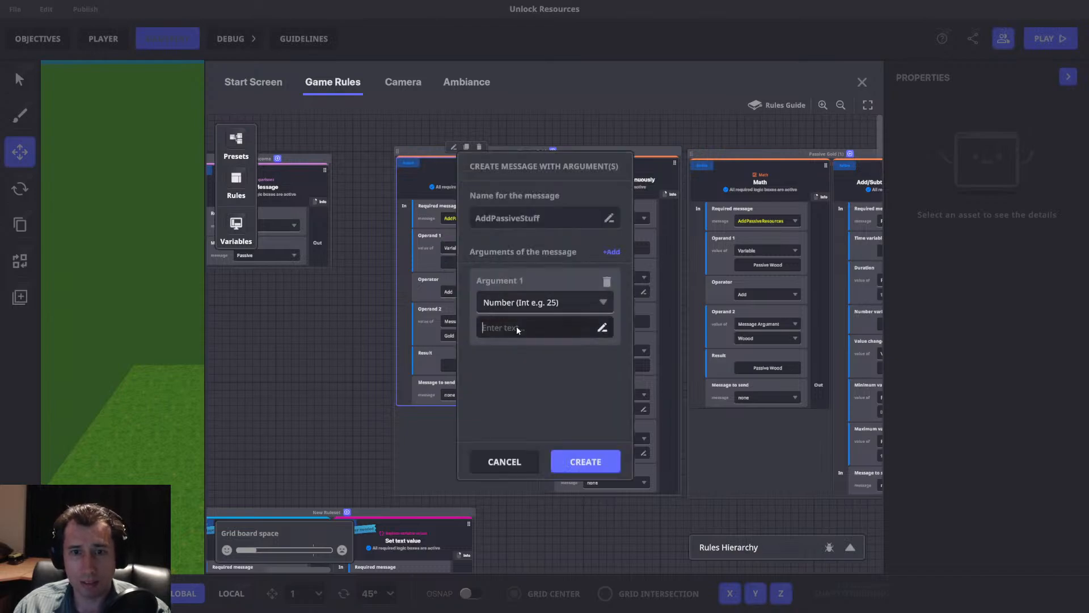
left_click(526, 324)
type("Gold")
left_click(611, 252)
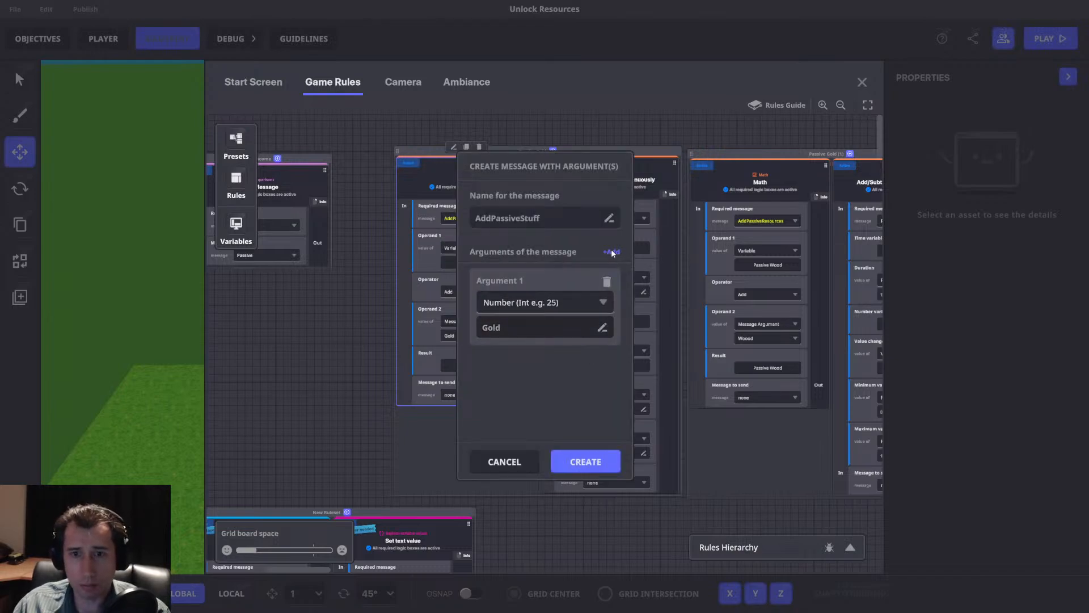
left_click(502, 392)
left_click(508, 421)
left_click(513, 408)
type("Wooo")
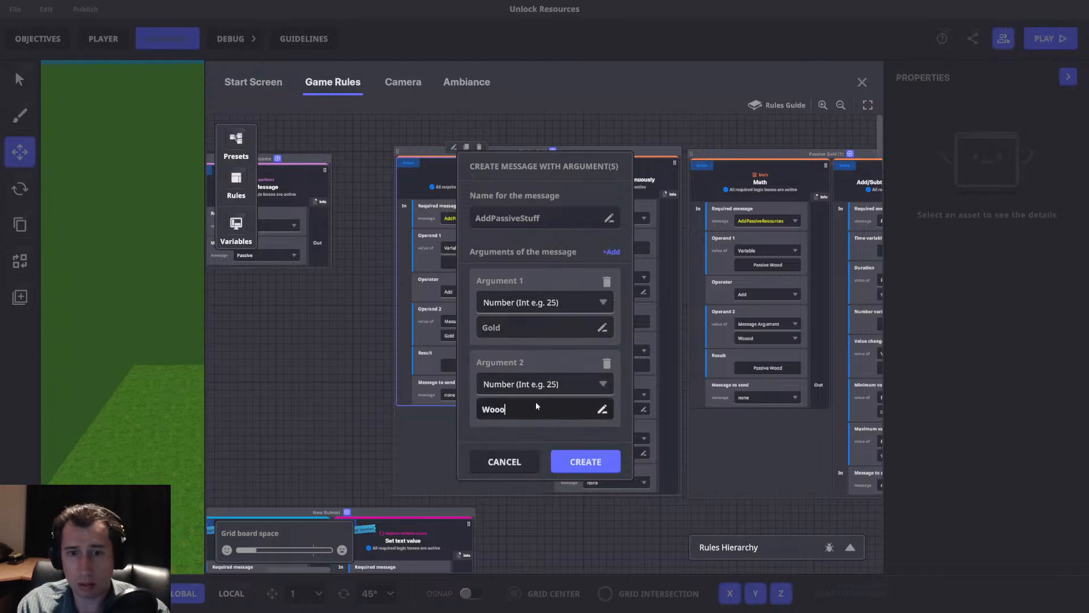
key("BackSpace")
type("d")
Add a third integer number argument named Steel and create the AddPassiveStuff message.
left_click(611, 251)
scroll(543, 379, "down", 1)
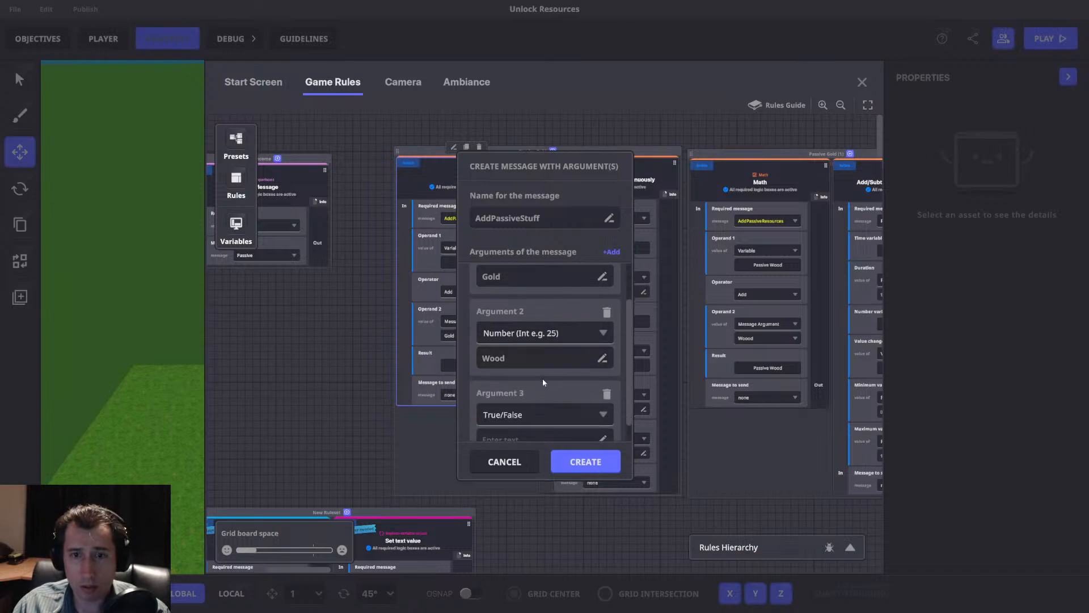
left_click(523, 404)
left_click(501, 434)
type("Steel")
scroll(557, 424, "down", 1)
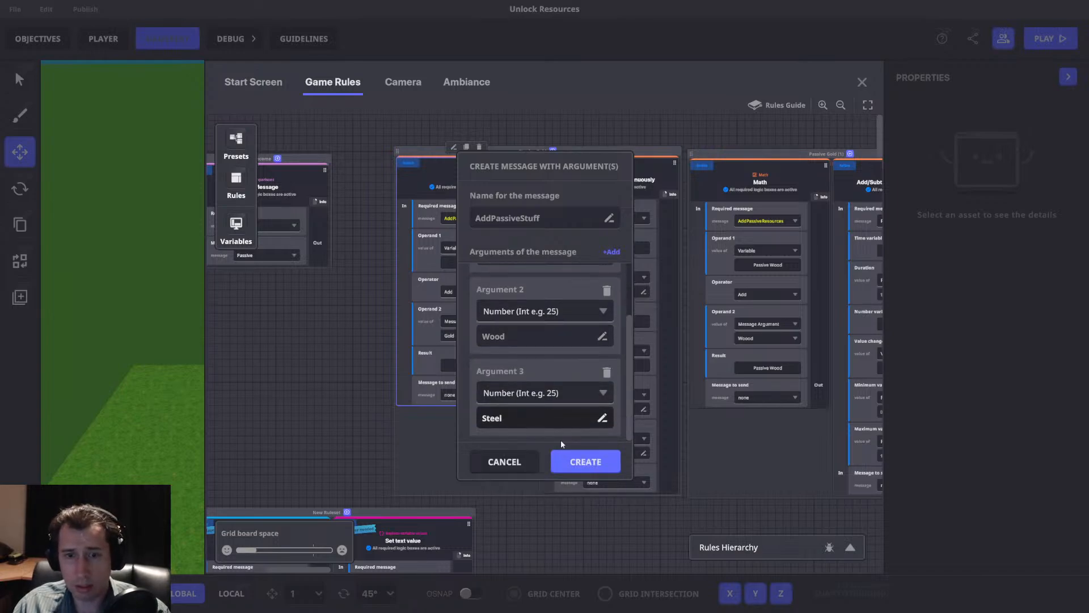
left_click(578, 464)
In the copied ruleset's Math rule, set the required message to AddPassiveStuff and Operand 2 to the Wood argument.
left_click(757, 338)
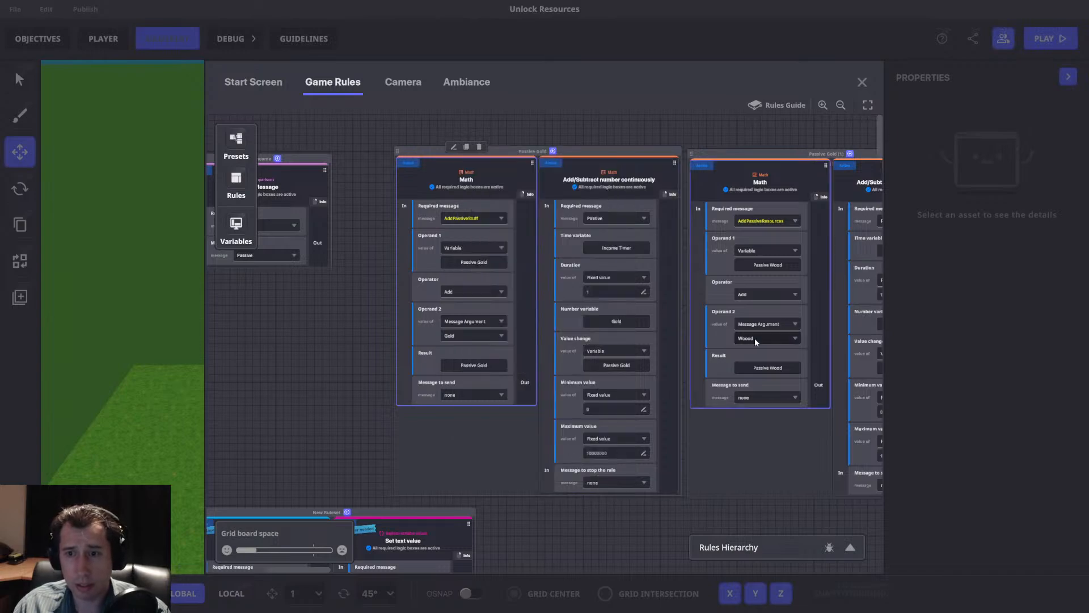
left_click(765, 222)
key("ctrl+v")
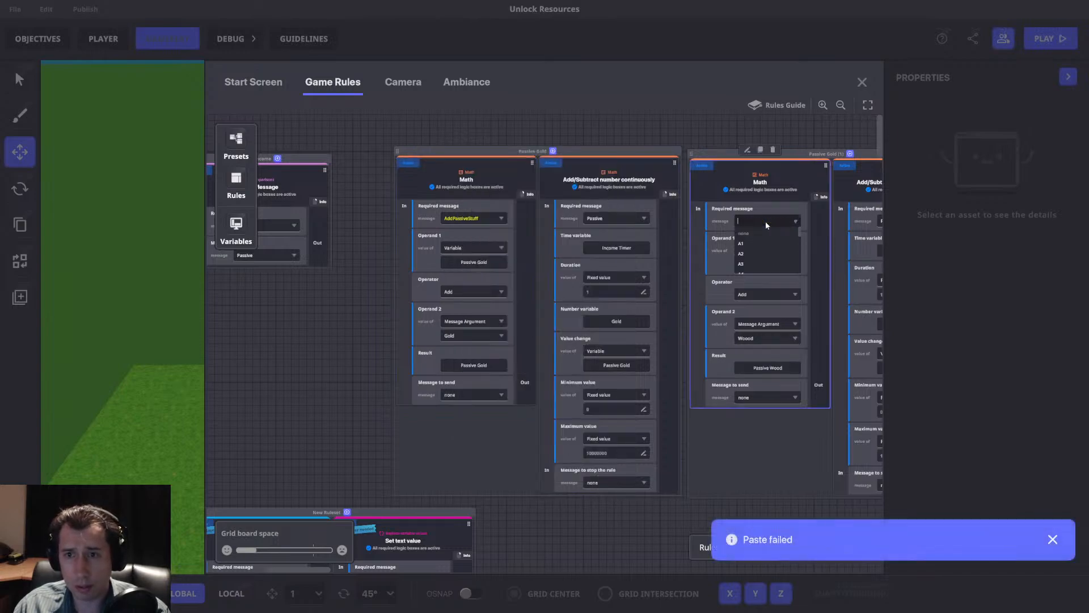
left_click(766, 253)
left_click(768, 341)
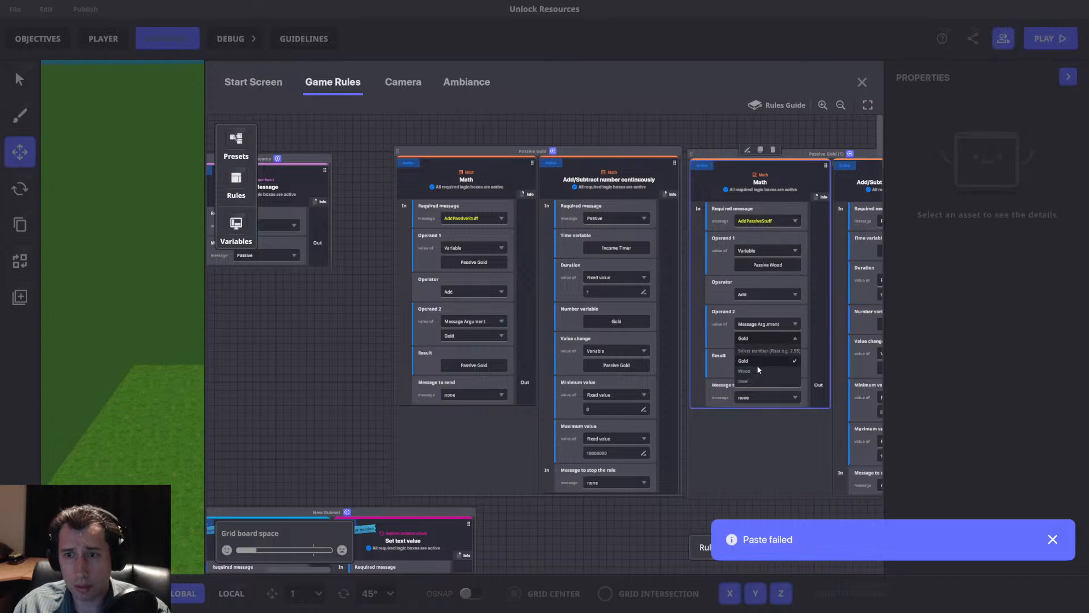
left_click(750, 360)
left_click_drag(703, 324, 646, 323)
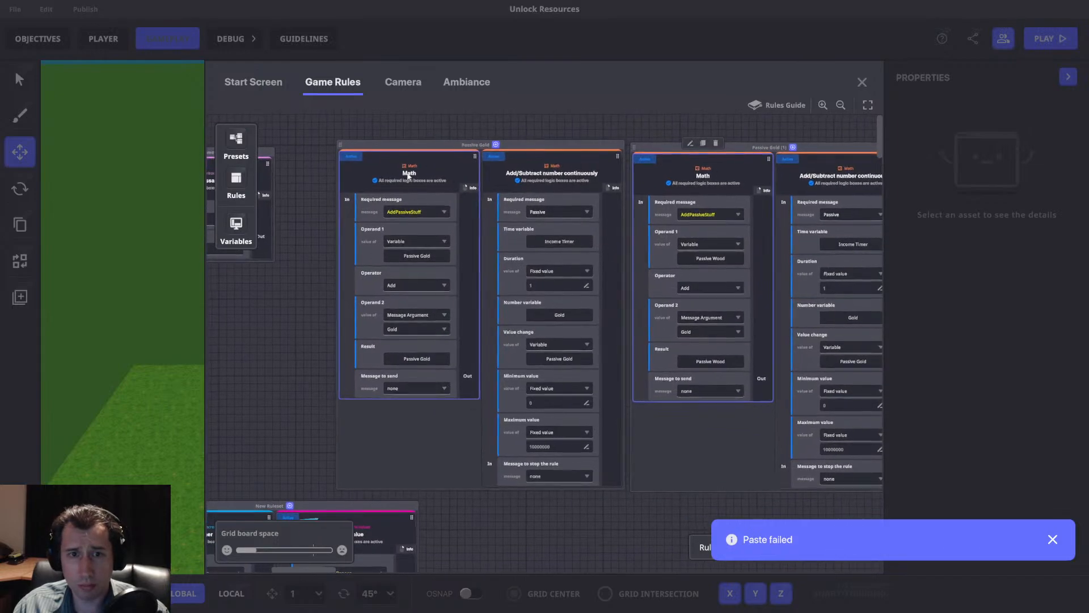
left_click_drag(419, 321, 353, 319)
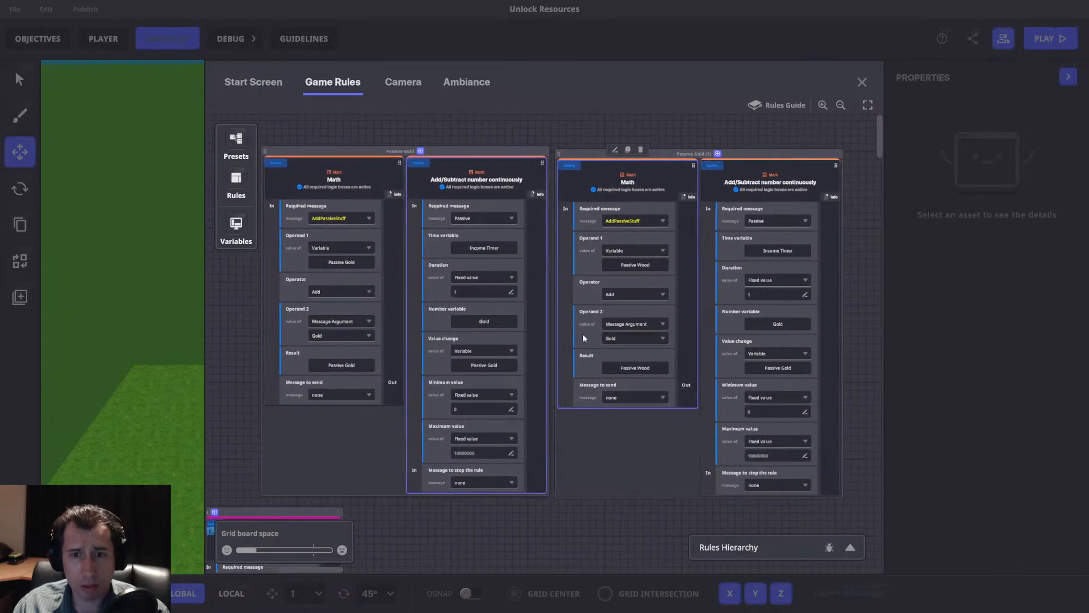
left_click(637, 339)
left_click(624, 371)
mouse_move(710, 329)
left_mouse_down()
mouse_move(688, 334)
mouse_move(699, 331)
left_mouse_up()
Rename the copied ruleset as Passive Wood and adjust its position beside Passive Gold.
left_click_drag(692, 156, 700, 155)
double_click(701, 154)
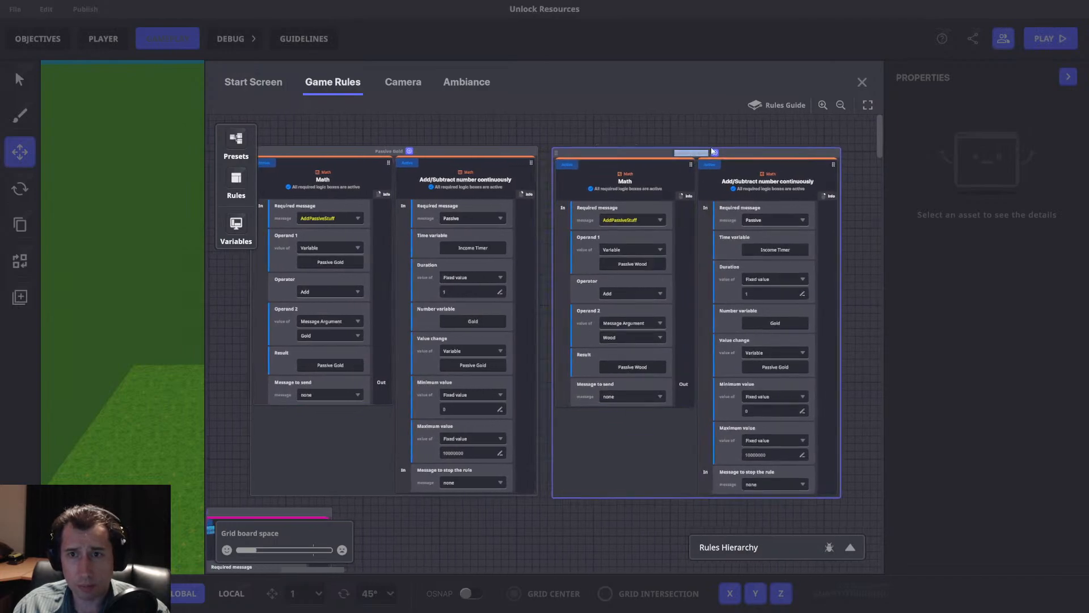
type("Passive")
type("Wood")
key("Return")
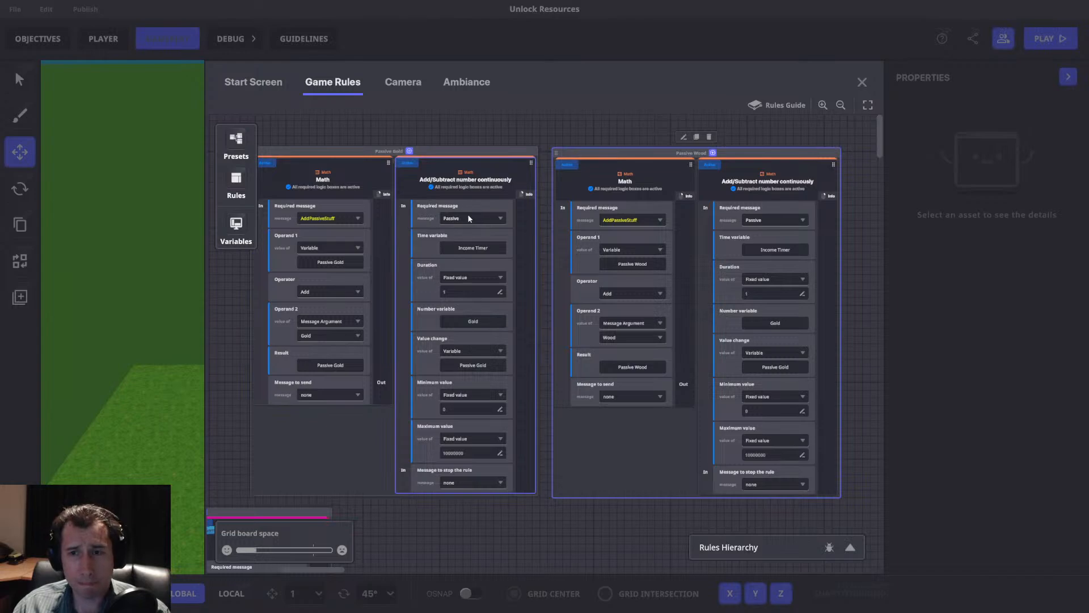
left_click_drag(590, 152, 598, 180)
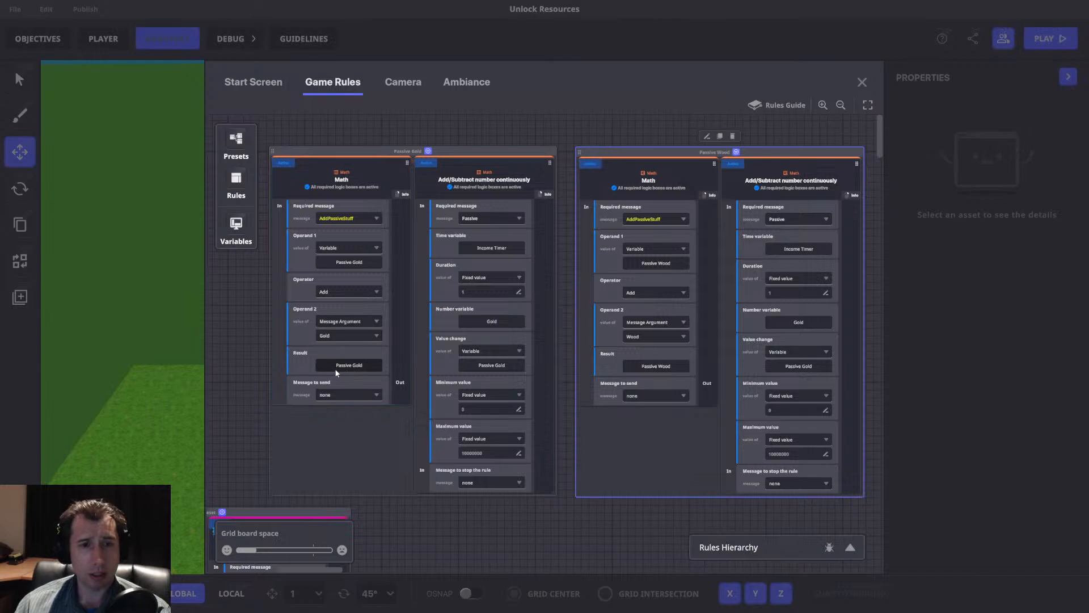
In Passive Wood's Add/Subtract rule, set the number variable to Wood, the value change to Passive Wood and the duration to 2.
middle_click_drag(391, 342, 345, 340)
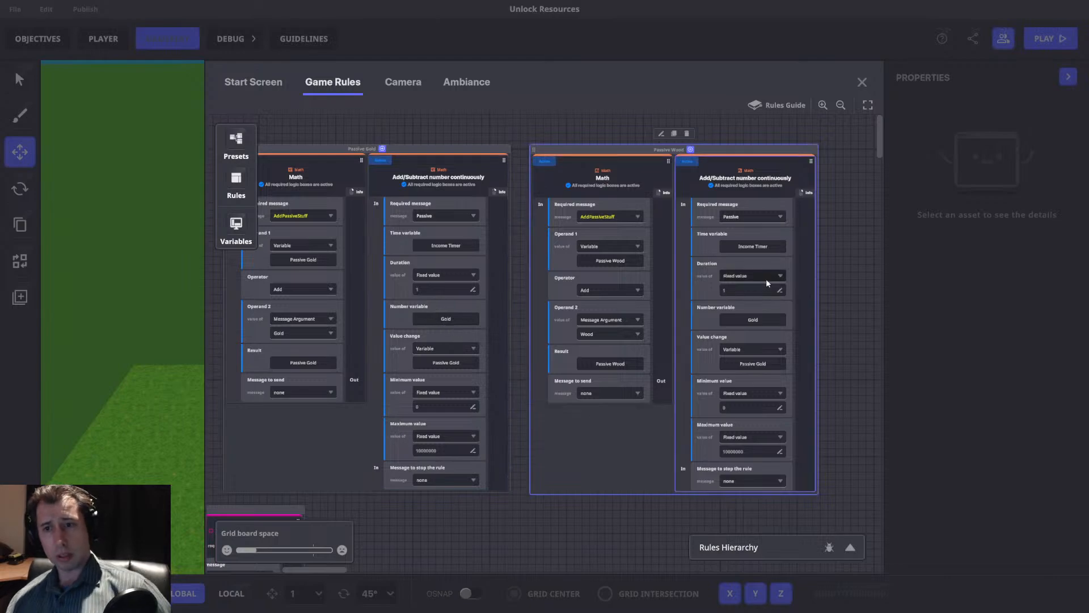
left_click(746, 321)
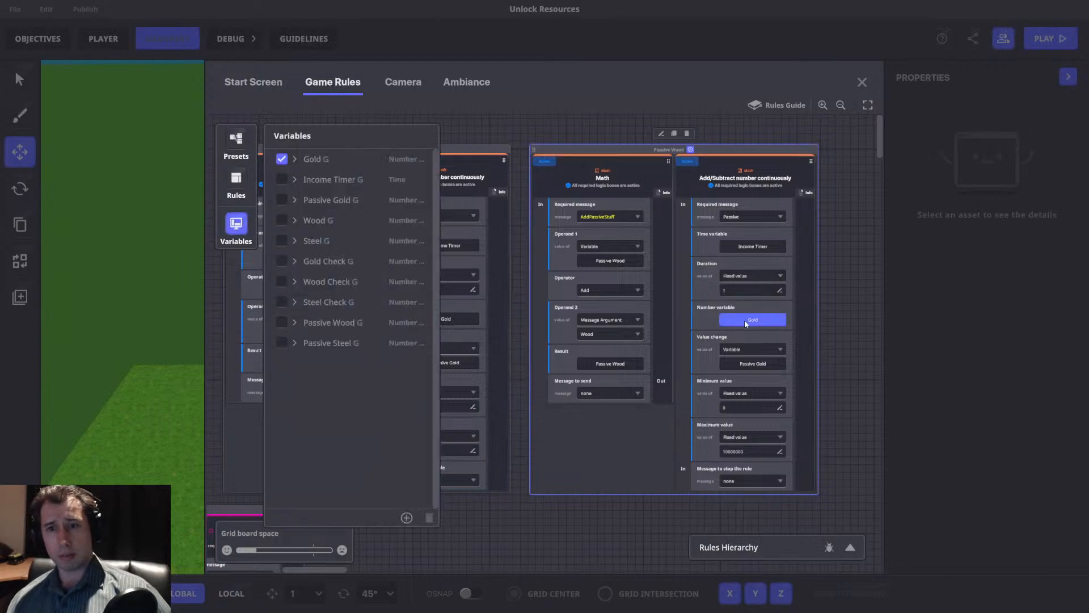
left_click(282, 221)
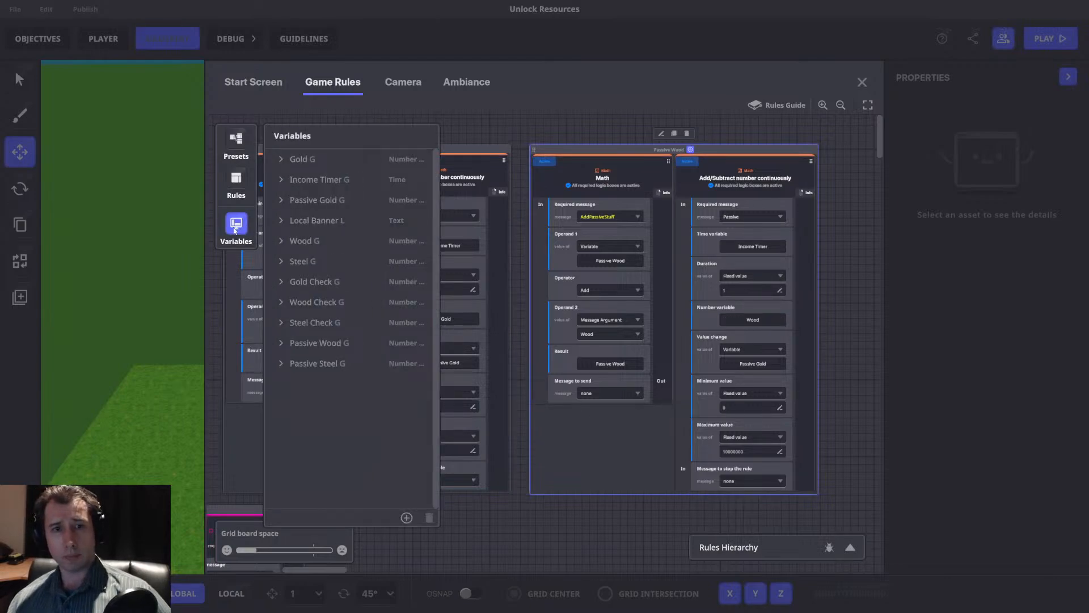
left_click(761, 366)
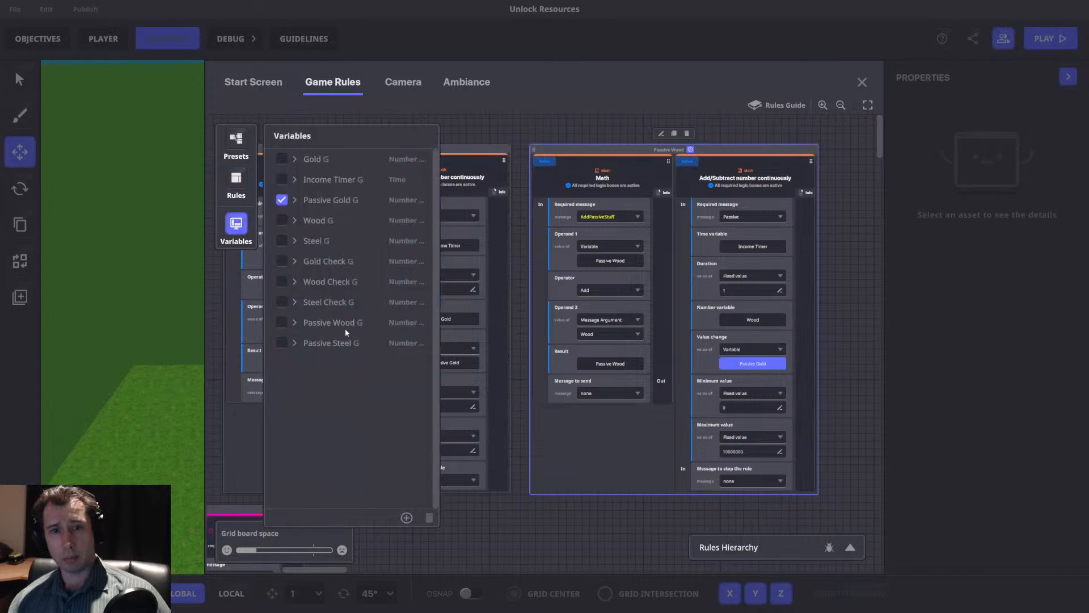
left_click(282, 322)
left_click(733, 289)
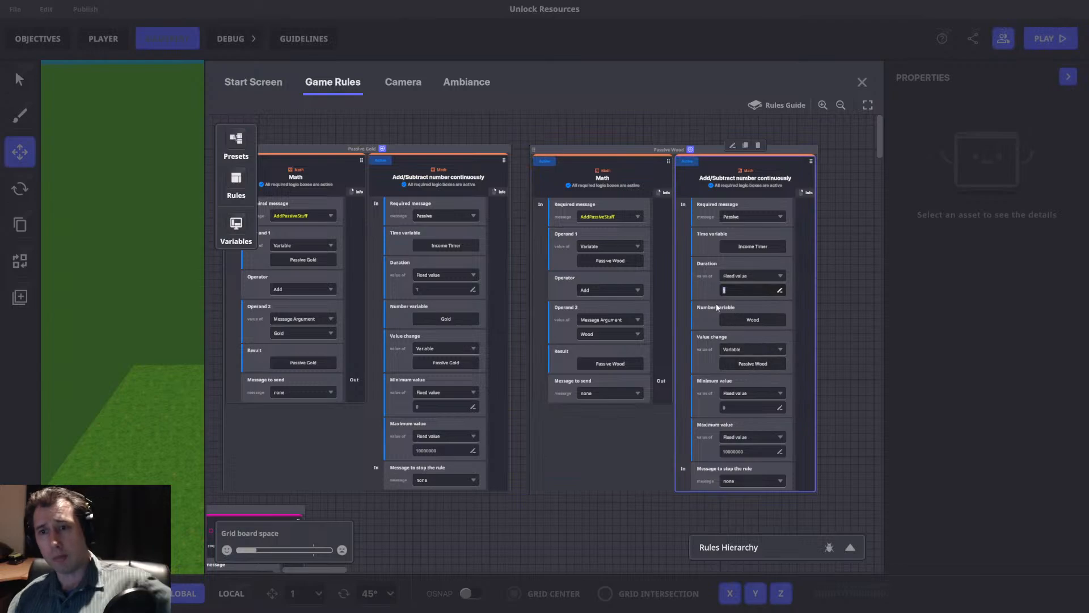
type("1")
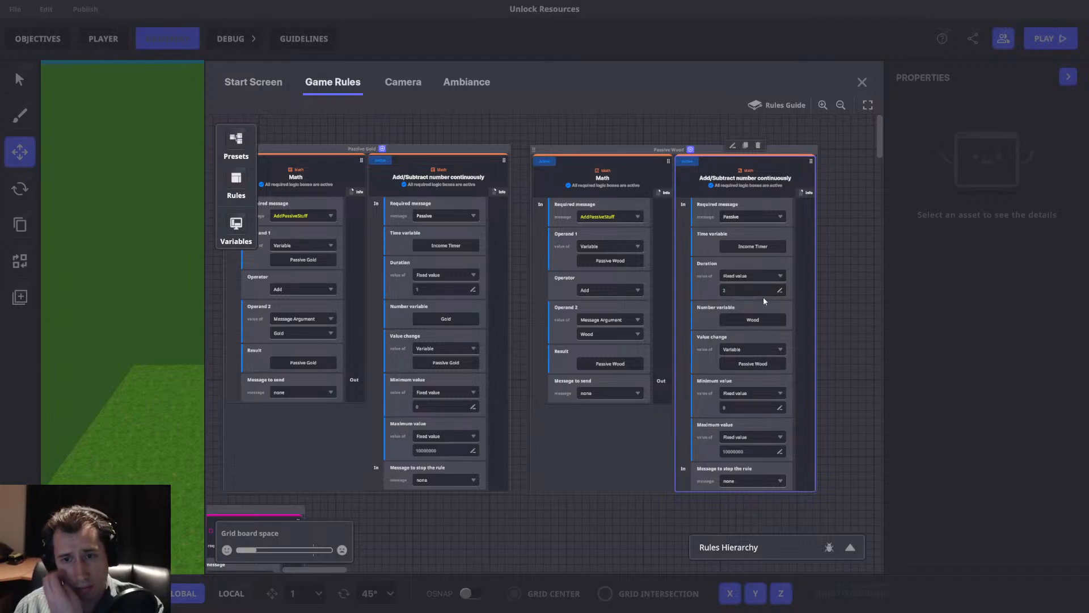
Duplicate the Passive Wood ruleset, place the copy beside the original and rename it as Passive Steel.
left_click_drag(828, 281, 727, 280)
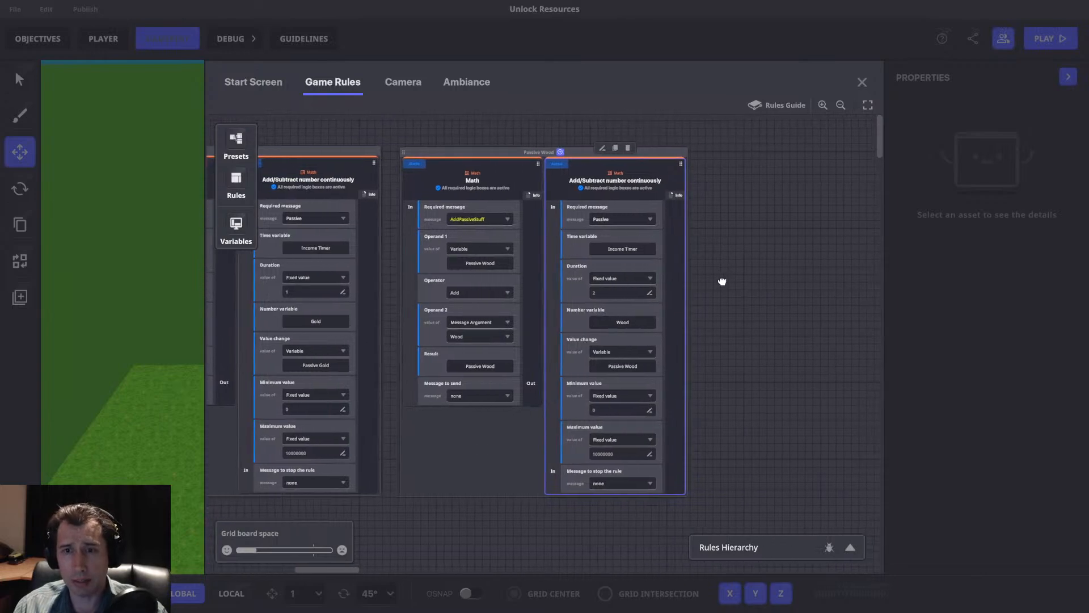
left_click(520, 152)
left_click(515, 137)
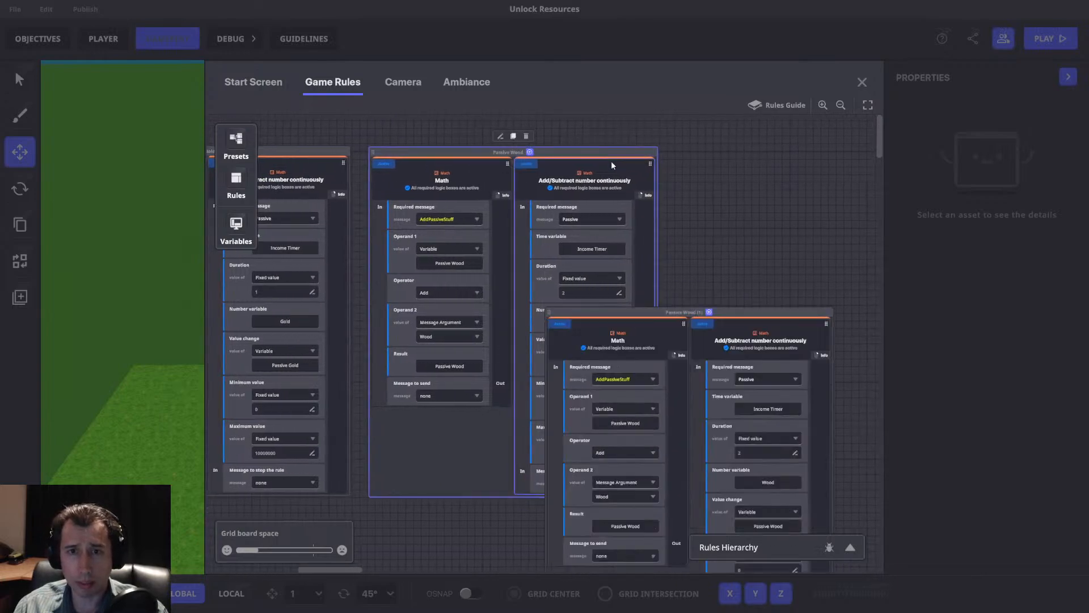
left_click_drag(675, 314, 802, 162)
double_click(808, 158)
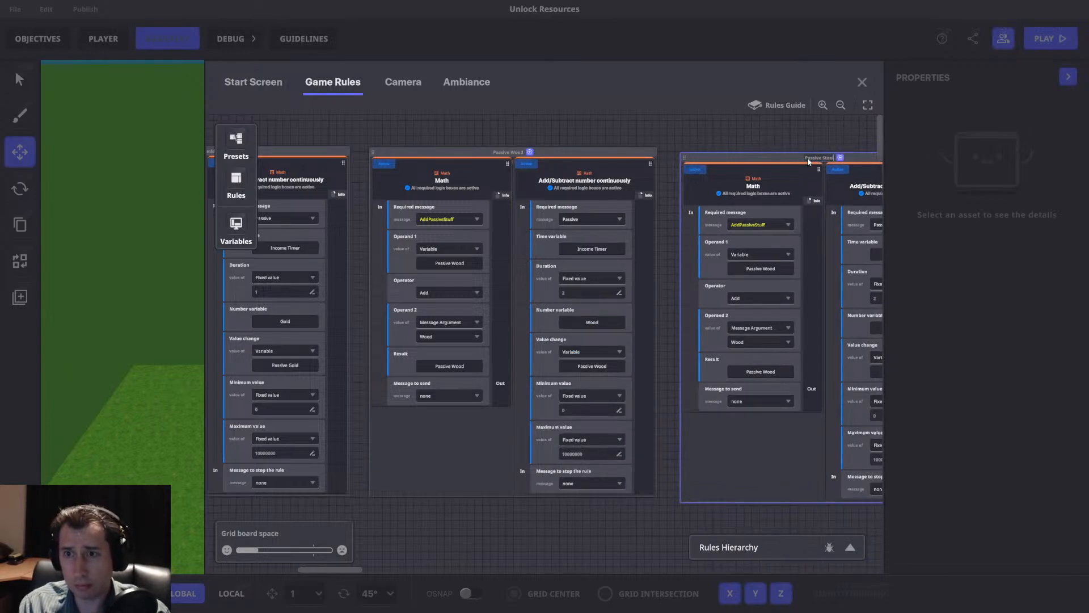
In Passive Steel's Math rule, set Operand 1 and the result to Passive Steel, and Operand 2 to the Steel argument.
left_click_drag(809, 227, 569, 234)
left_click(538, 268)
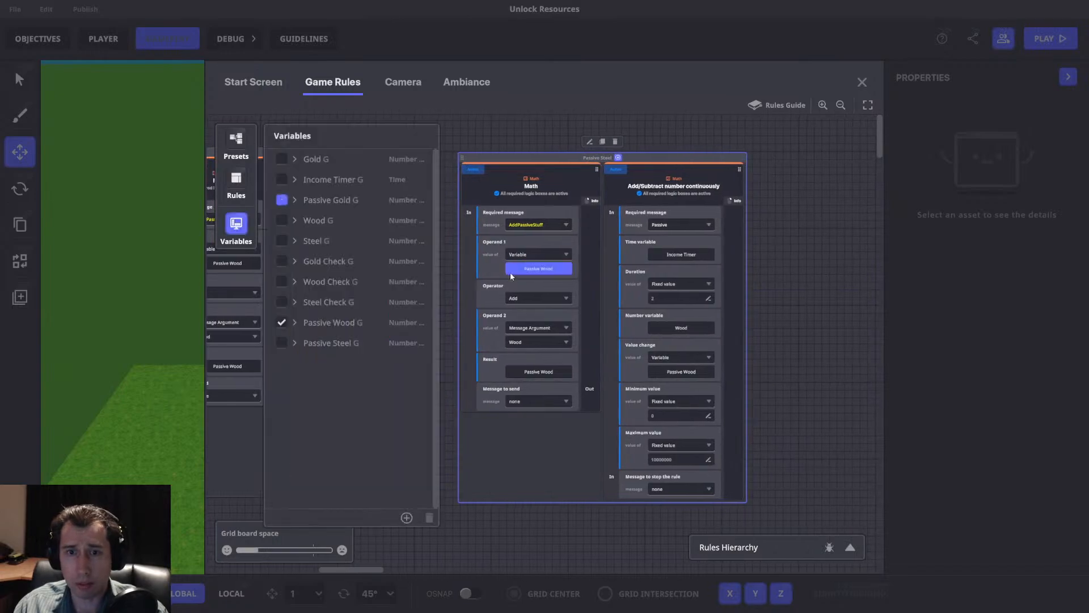
left_click(283, 343)
left_click(564, 341)
left_click(528, 385)
left_click(533, 370)
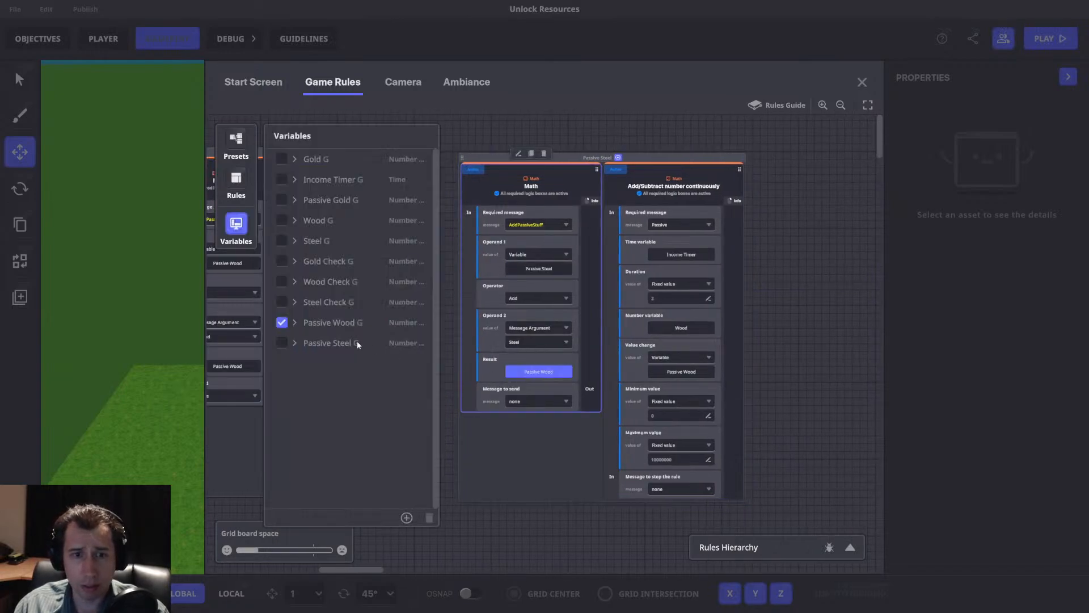
left_click(282, 342)
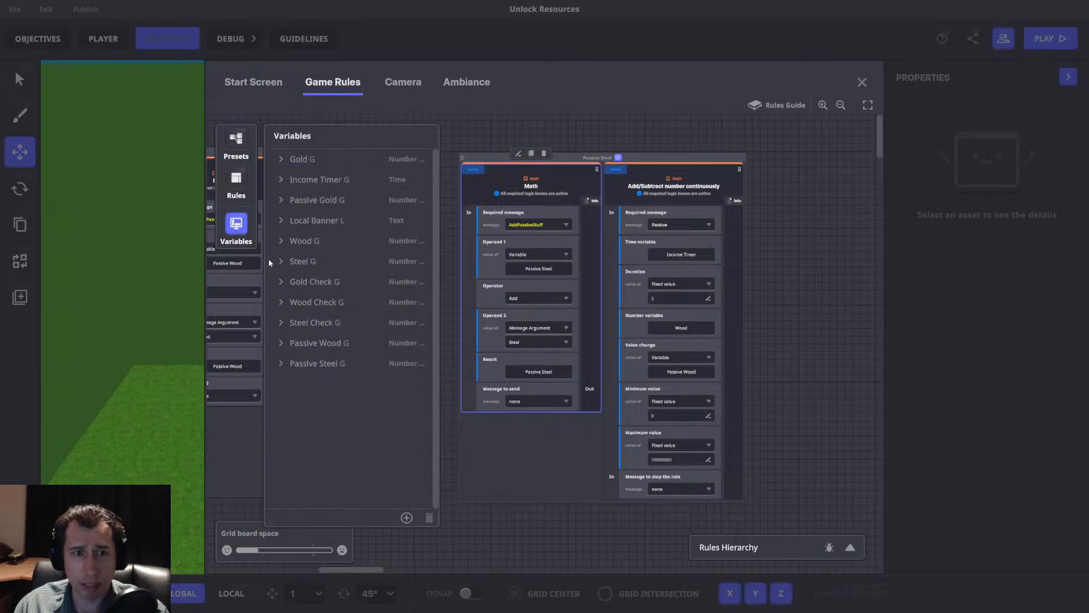
In Passive Steel's Add/Subtract rule, set the value change to Passive Steel and the number variable to Steel, and align the ruleset with its neighbours.
left_click(681, 371)
left_click(282, 343)
left_click(236, 223)
left_click(696, 329)
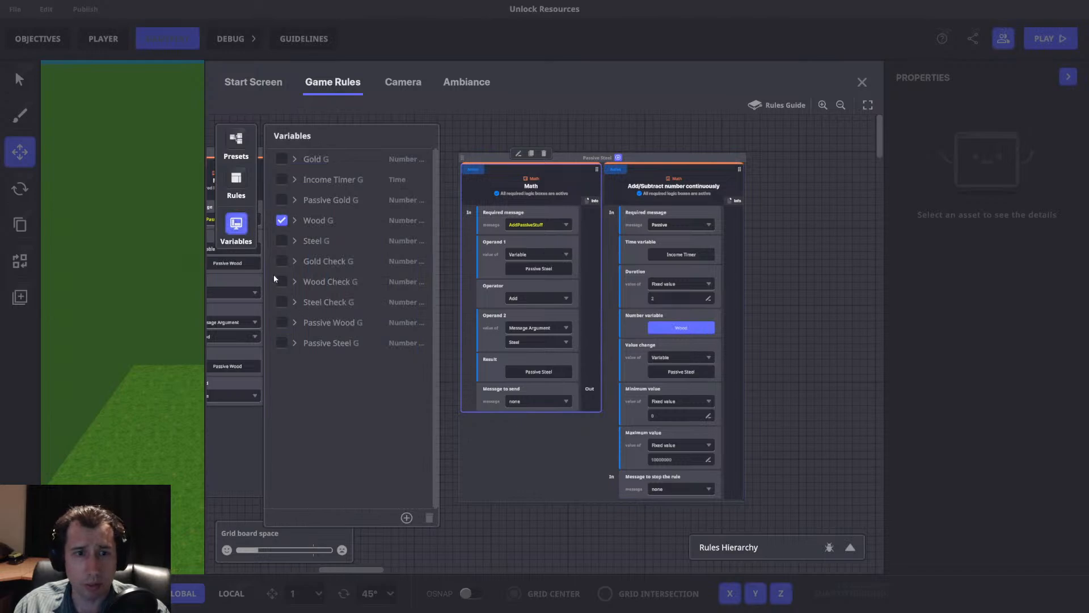
left_click(281, 241)
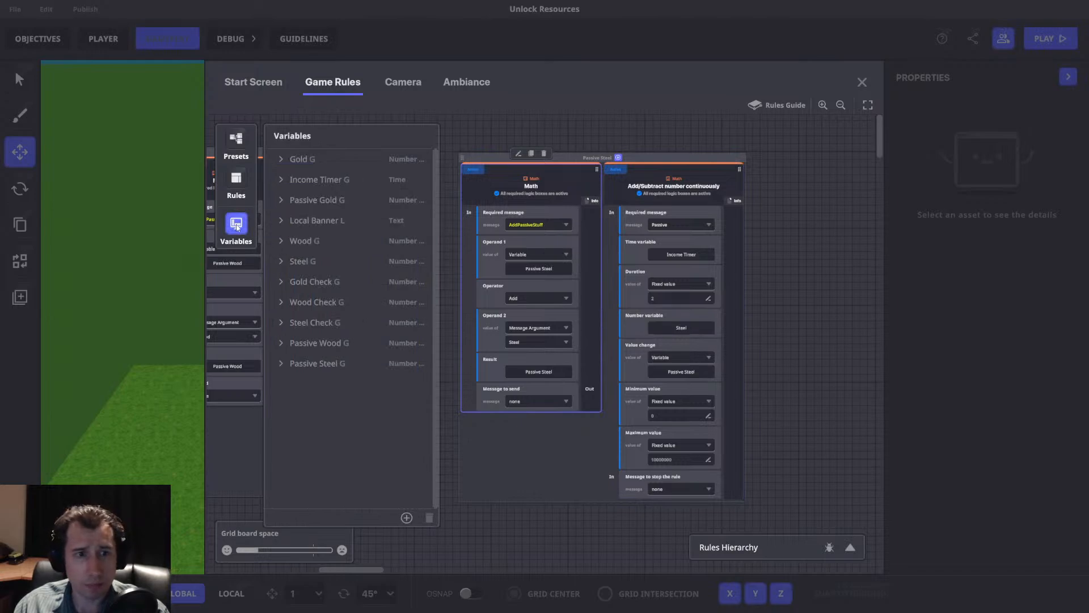
left_click_drag(633, 156, 624, 152)
Rename the Income Timer variable as Gold Timer.
left_click_drag(635, 242, 692, 257)
left_click_drag(421, 239, 677, 241)
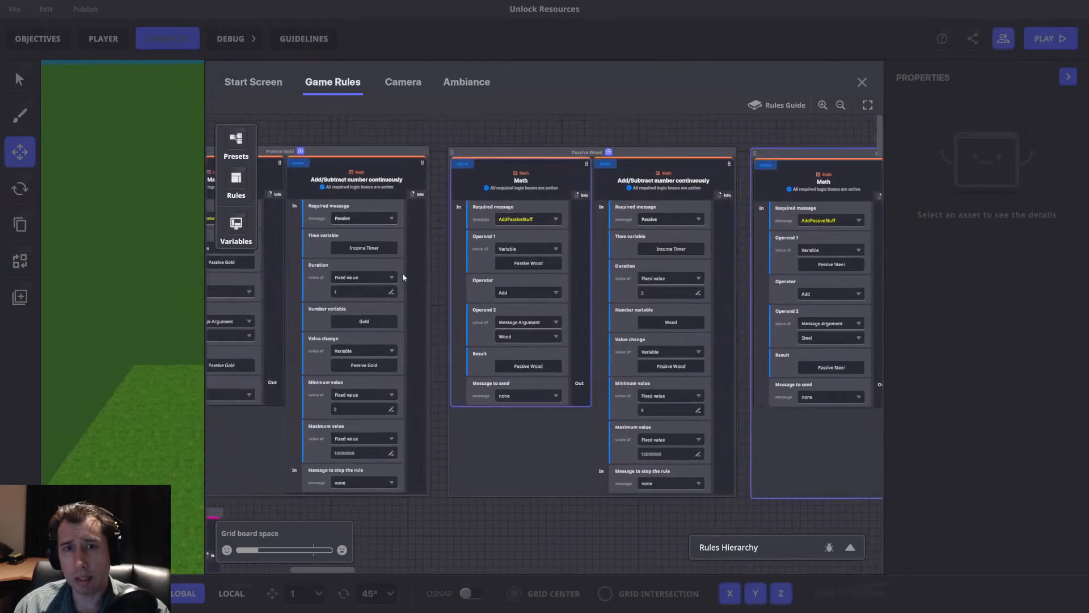
left_click_drag(346, 252, 388, 254)
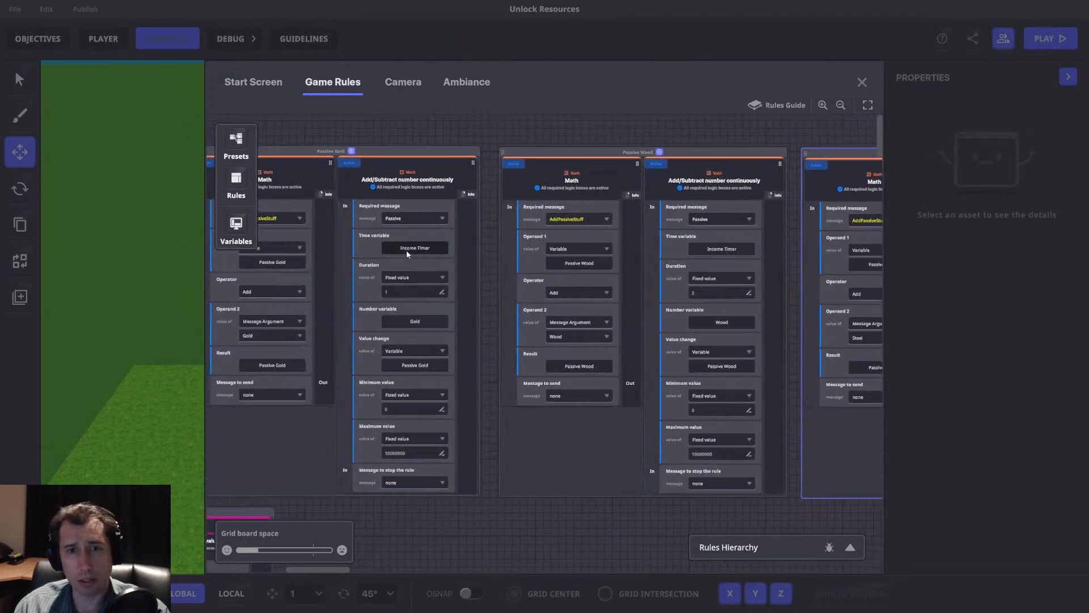
left_click_drag(487, 219, 604, 218)
left_click_drag(543, 246, 447, 250)
mouse_move(695, 257)
left_mouse_down()
mouse_move(423, 249)
mouse_move(712, 247)
left_mouse_up()
left_click(237, 227)
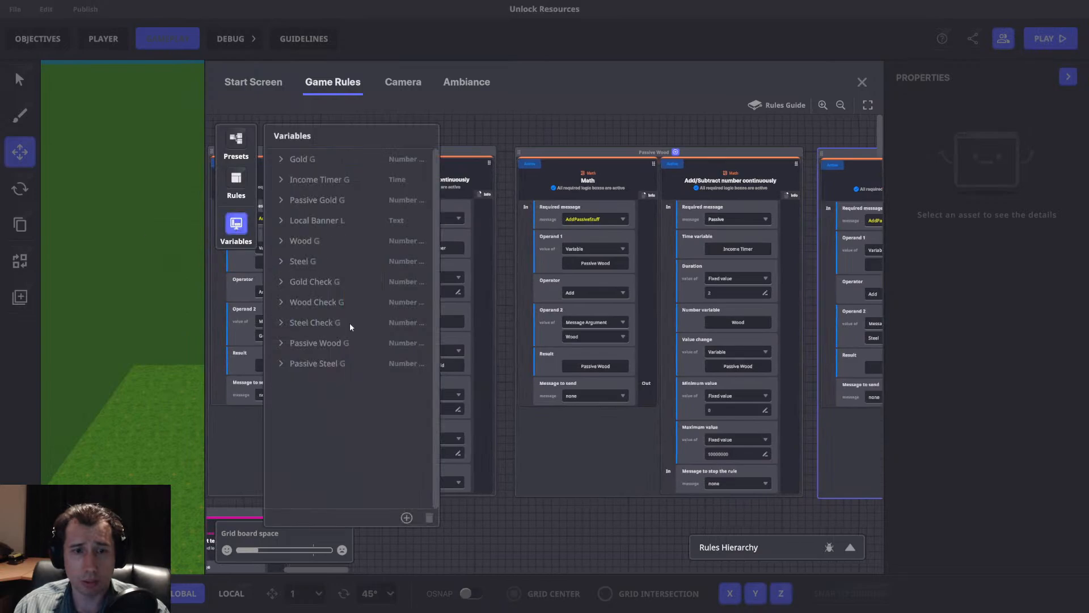
left_click(309, 181)
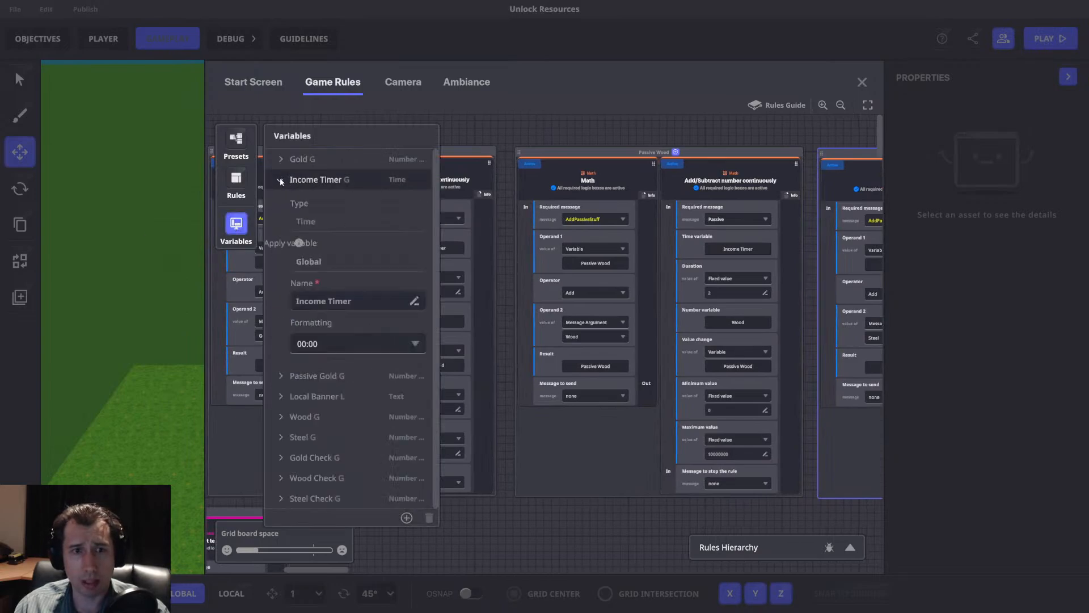
double_click(314, 305)
type("Gold")
key("Return")
Create a global variable of type Time named Wood Timer.
scroll(393, 445, "down", 1)
left_click(406, 517)
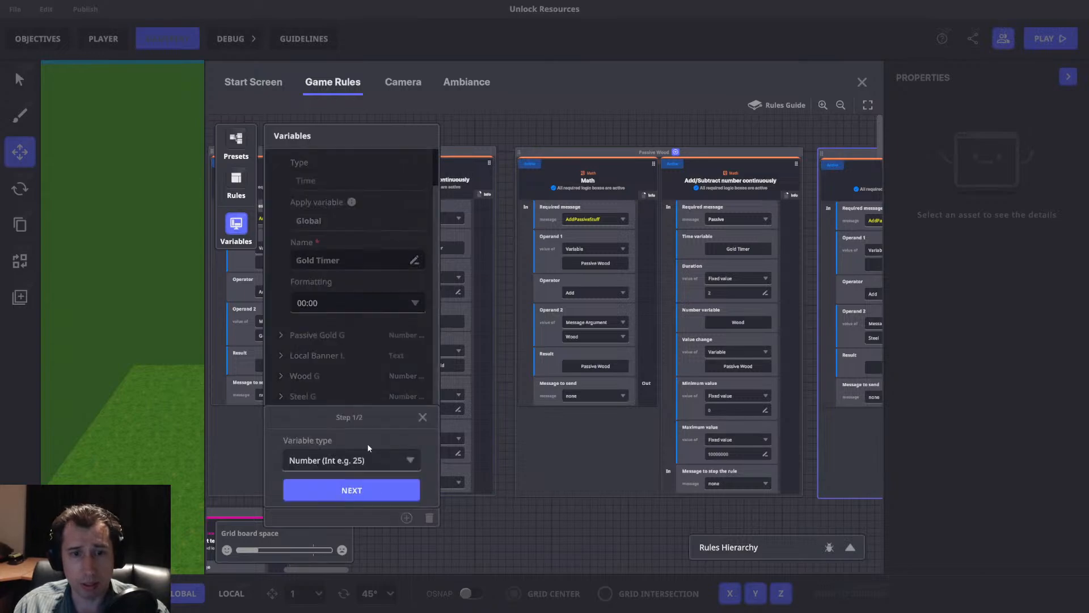
left_click(358, 460)
left_click(312, 533)
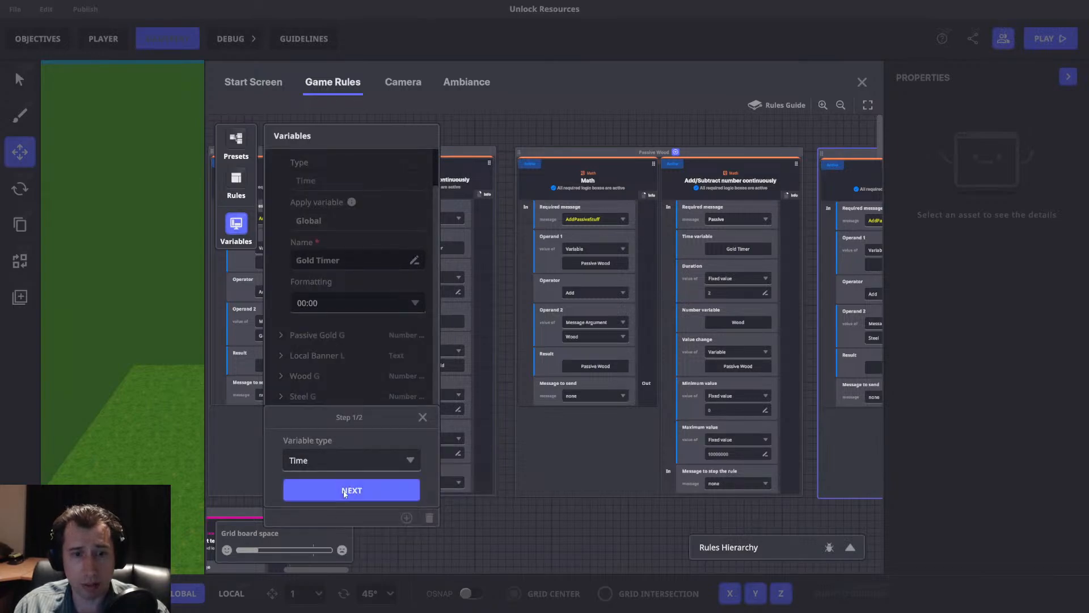
left_click(343, 491)
triple_click(353, 383)
type("Wood Timer")
key("Return")
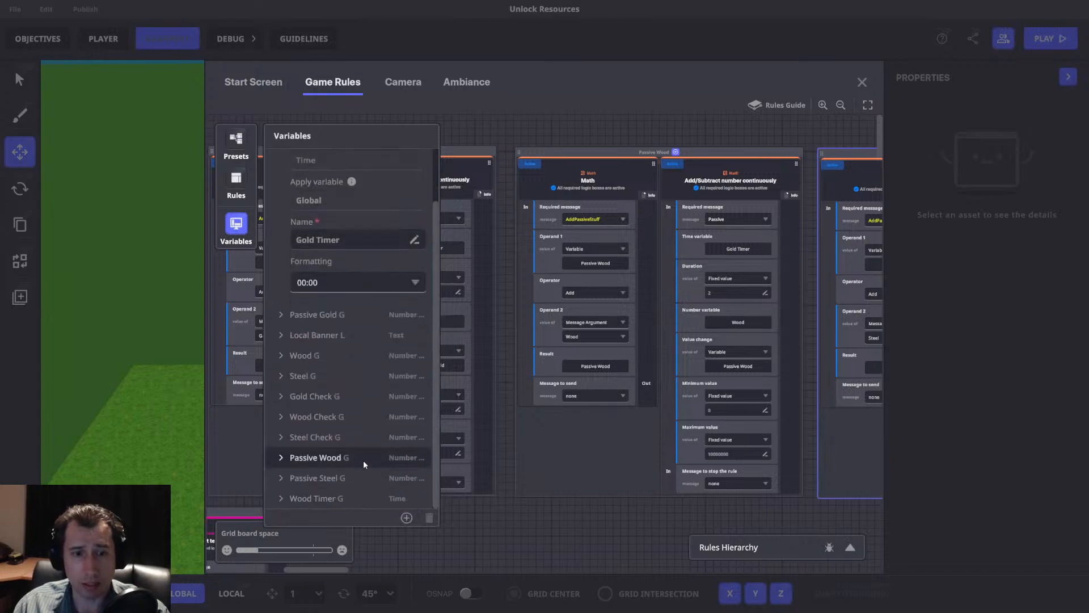
left_click(406, 518)
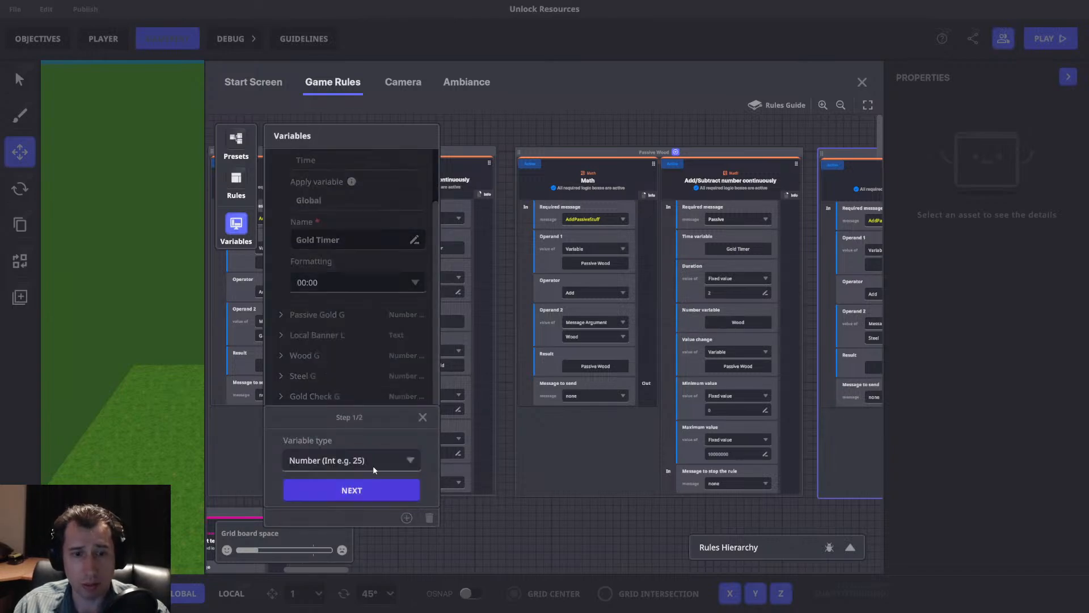
left_click(347, 489)
triple_click(332, 397)
type("Steel Timer")
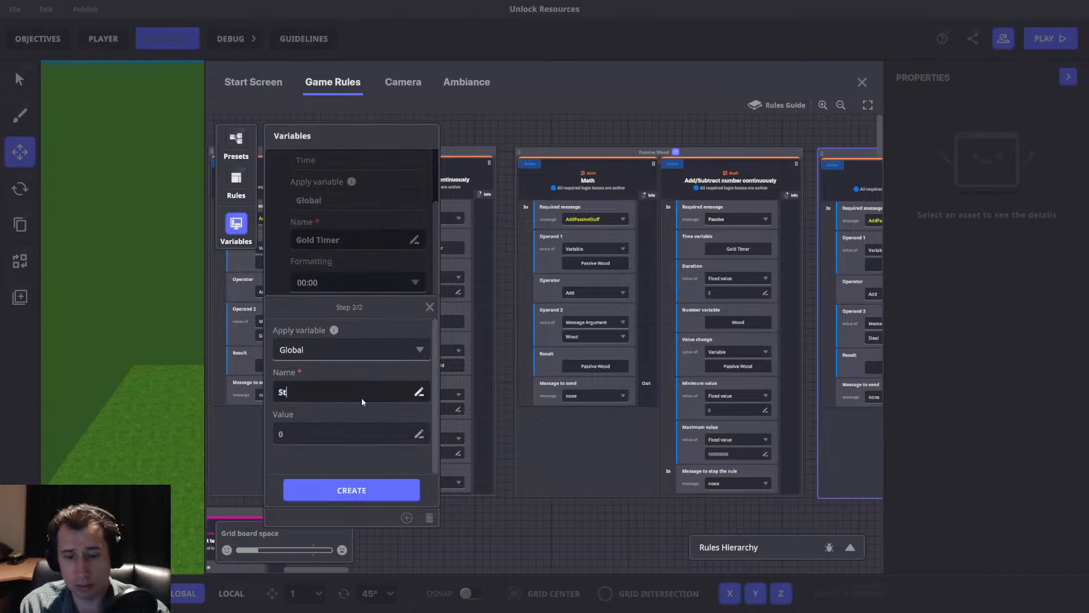
left_click(352, 491)
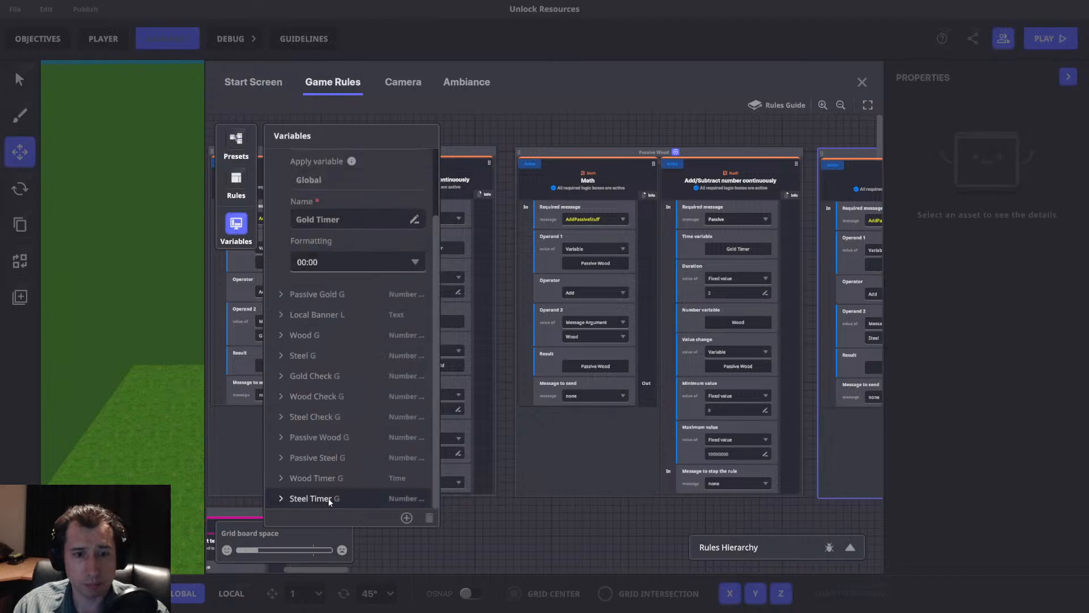
left_click(429, 517)
Create a global variable of type Time named Steel Timer with 00:00 formatting.
left_click(406, 517)
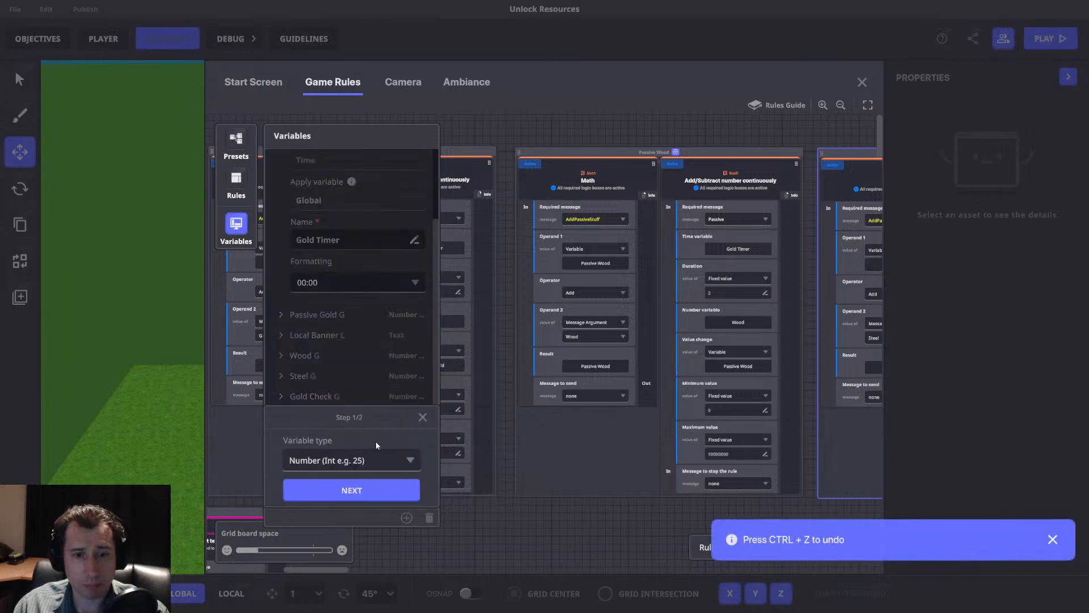
left_click(321, 460)
left_click(327, 513)
left_click(341, 490)
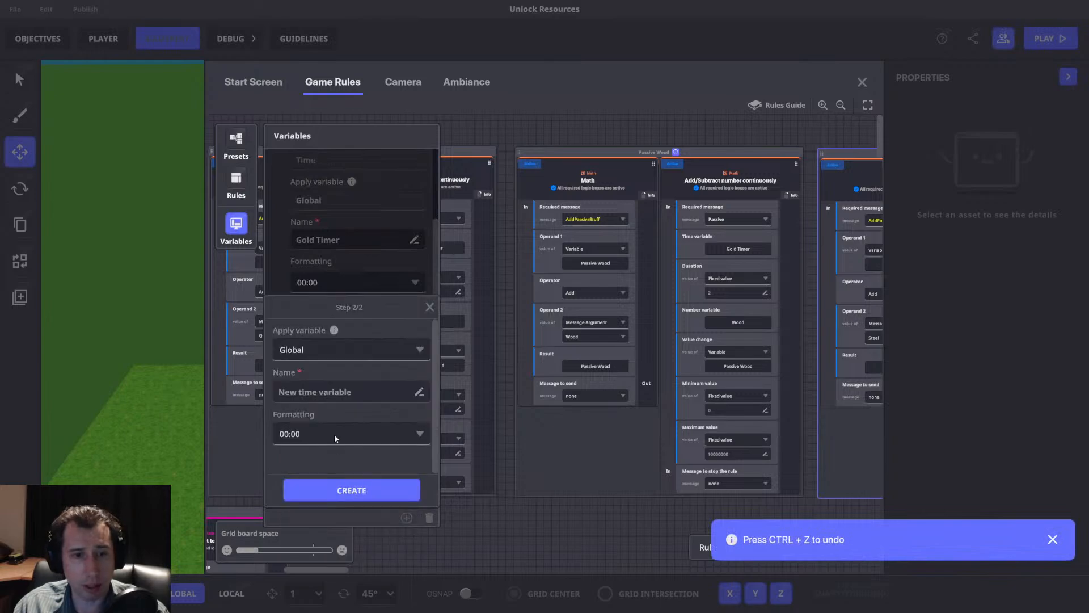
type("Steel Timer")
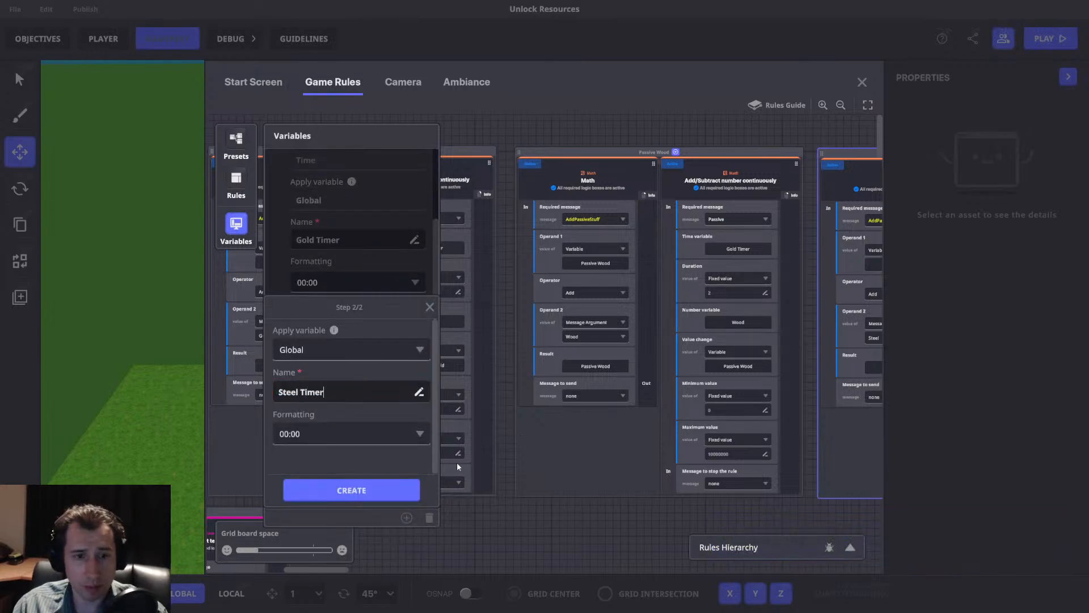
left_click(351, 490)
left_click(236, 227)
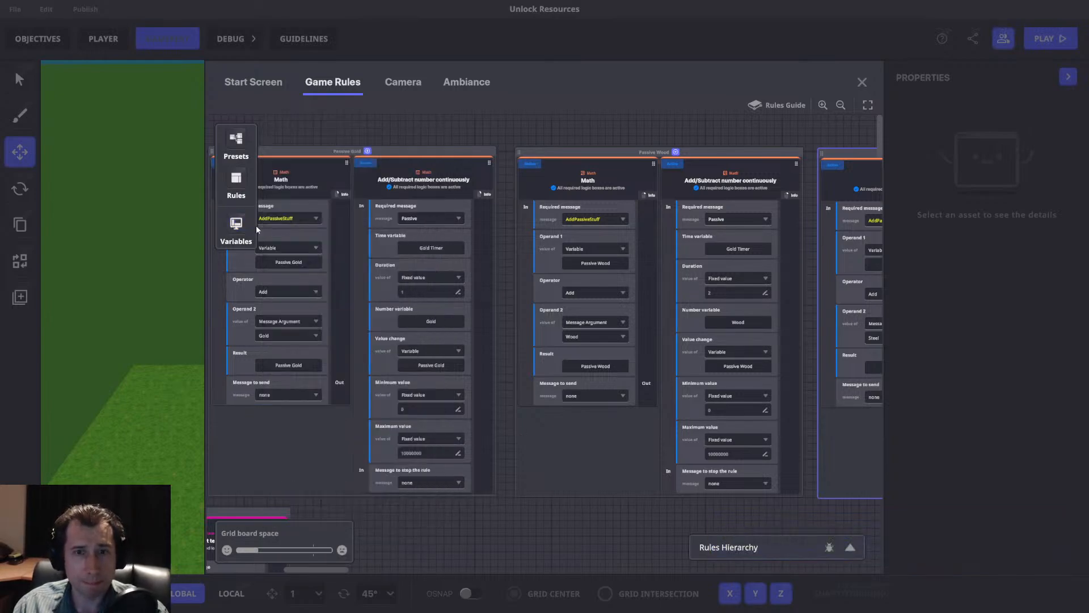
Set the time variable to Wood Timer in Passive Wood's Add/Subtract rule and to Steel Timer in Passive Steel's.
scroll(407, 268, "right", 5)
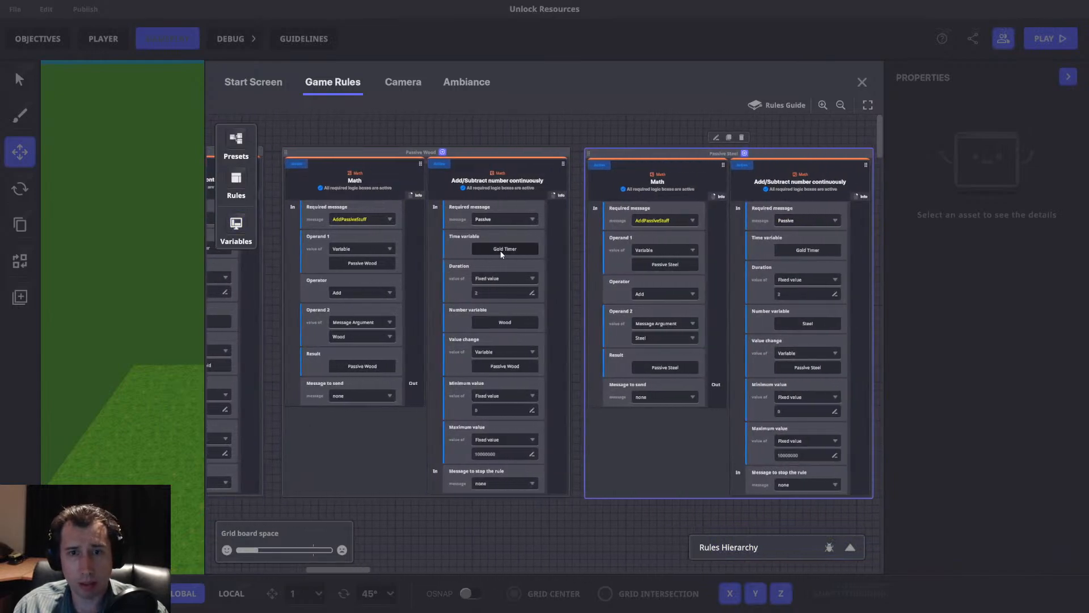
left_click(501, 251)
left_click(282, 180)
left_click(807, 250)
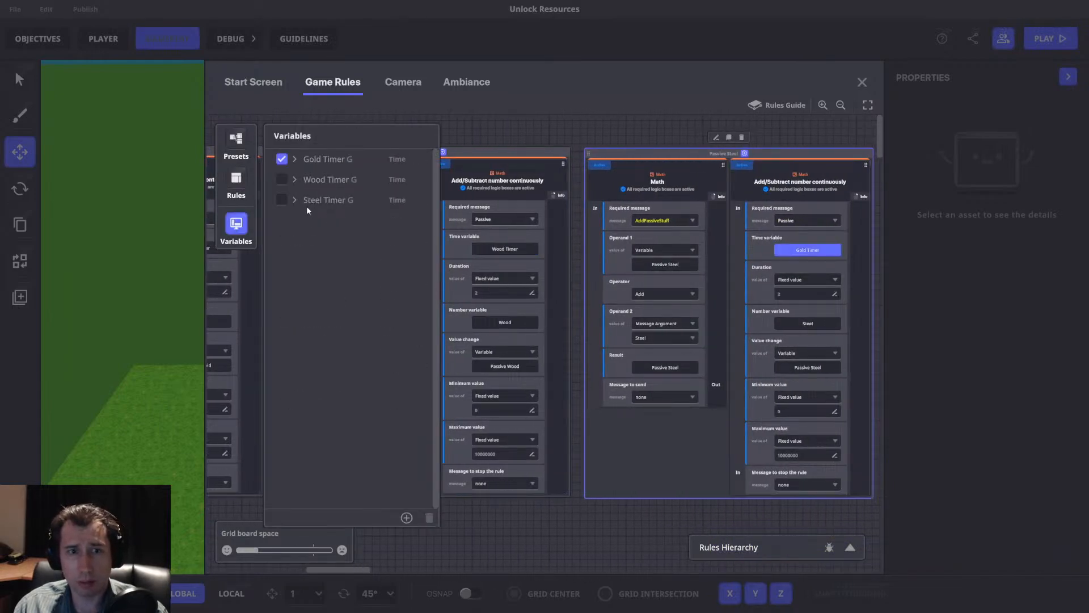
left_click(283, 199)
left_click(237, 225)
In the HUD rule, reset the top-centre slot's mode to unset and assign the Gold variable to the first slot of the bottom row.
left_click_drag(295, 277, 851, 295)
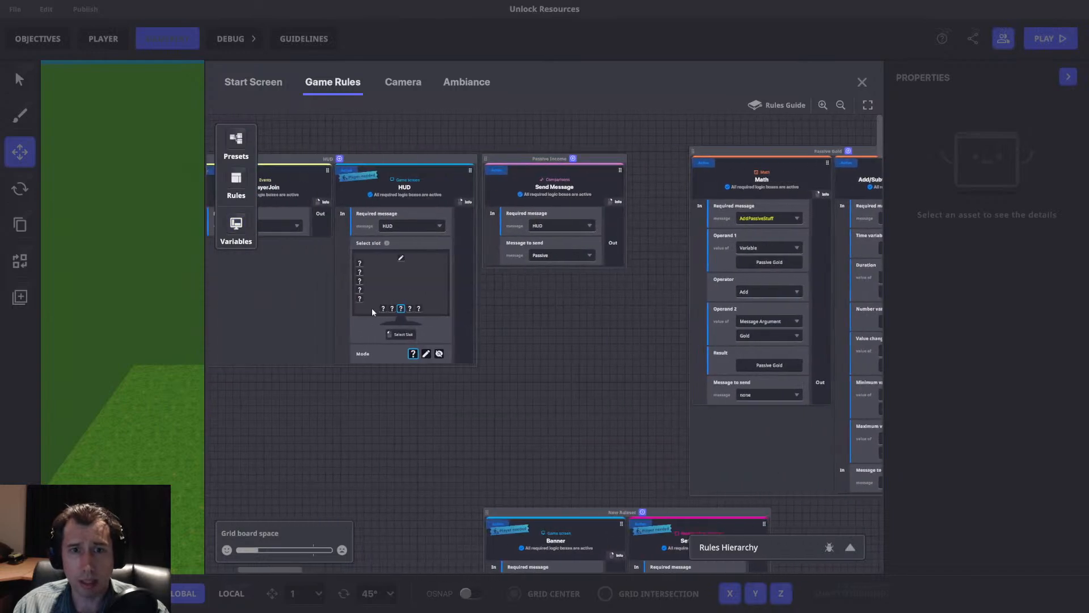
left_click_drag(372, 308, 525, 305)
left_click(533, 256)
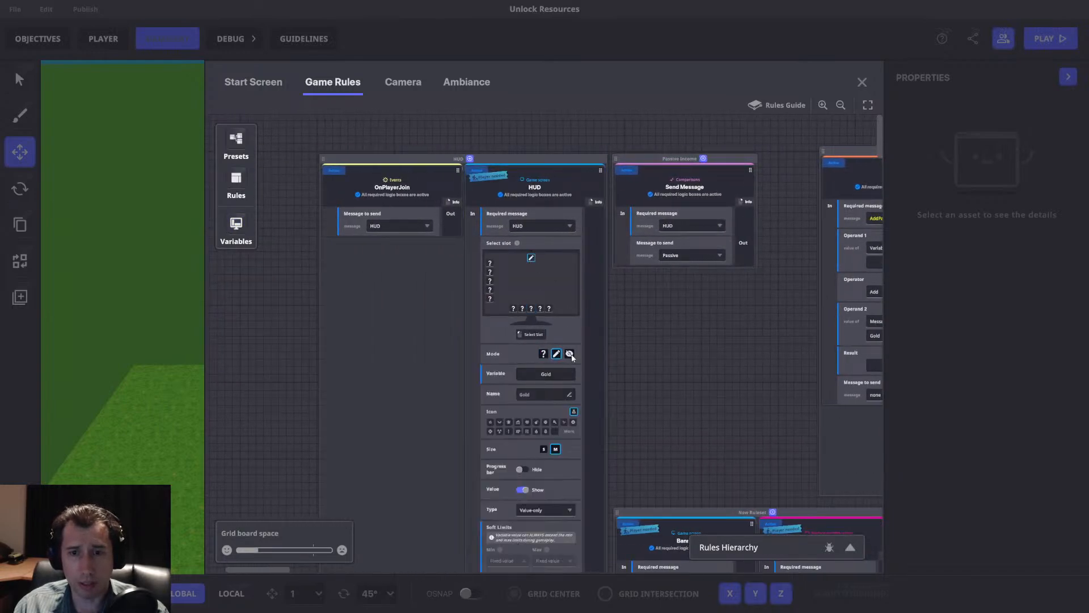
left_click(544, 355)
left_click(512, 308)
left_click(557, 353)
left_click(549, 374)
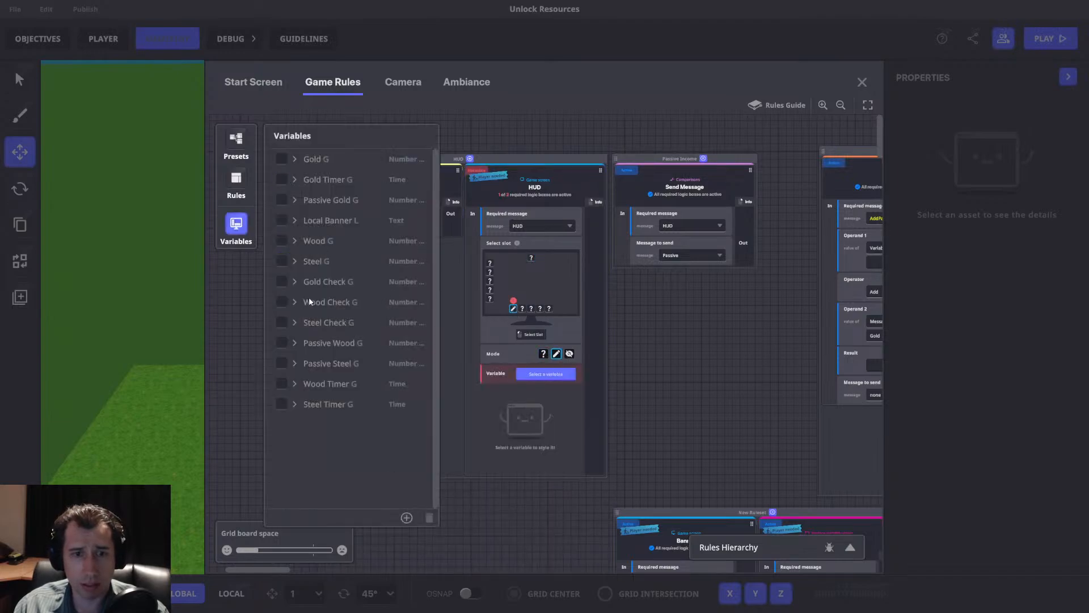
left_click(278, 157)
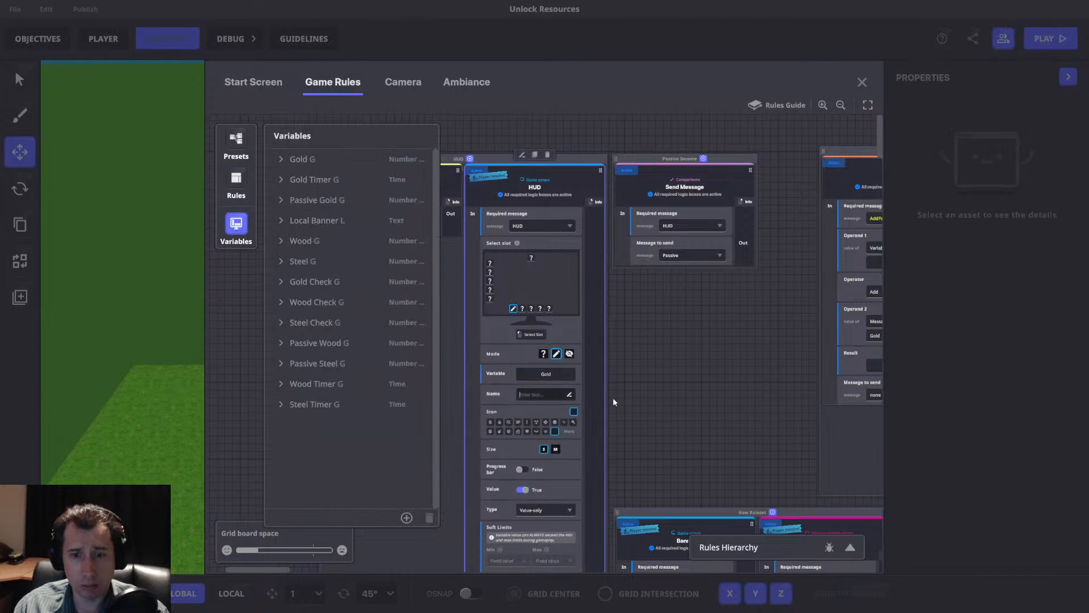
Assign the Wood and Steel variables to the second and third bottom-row HUD slots, naming them Wood and Steel.
left_click(521, 308)
left_click(556, 354)
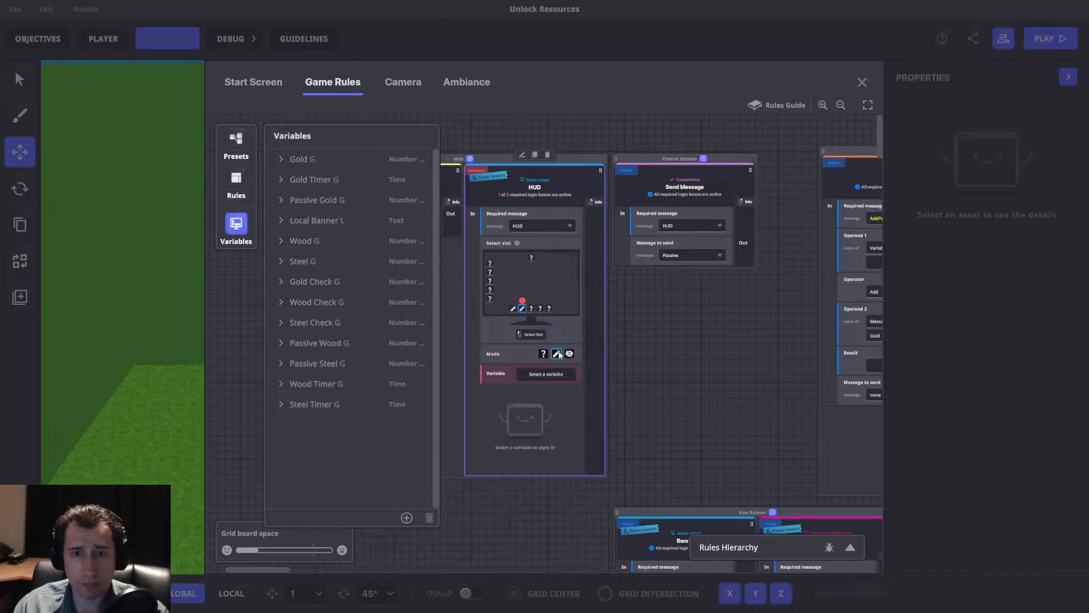
left_click(282, 241)
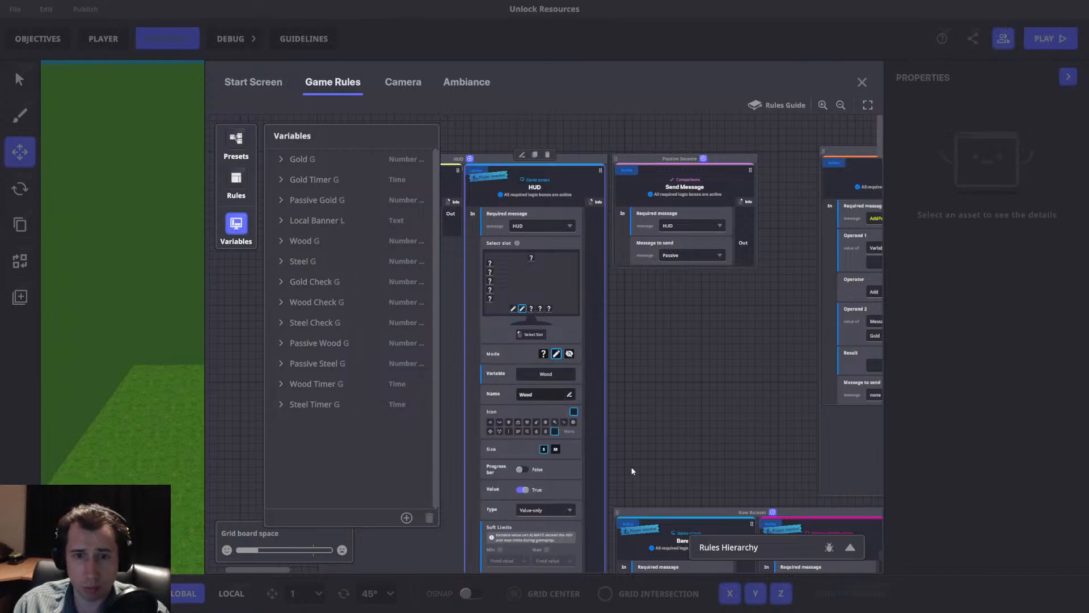
left_click(556, 354)
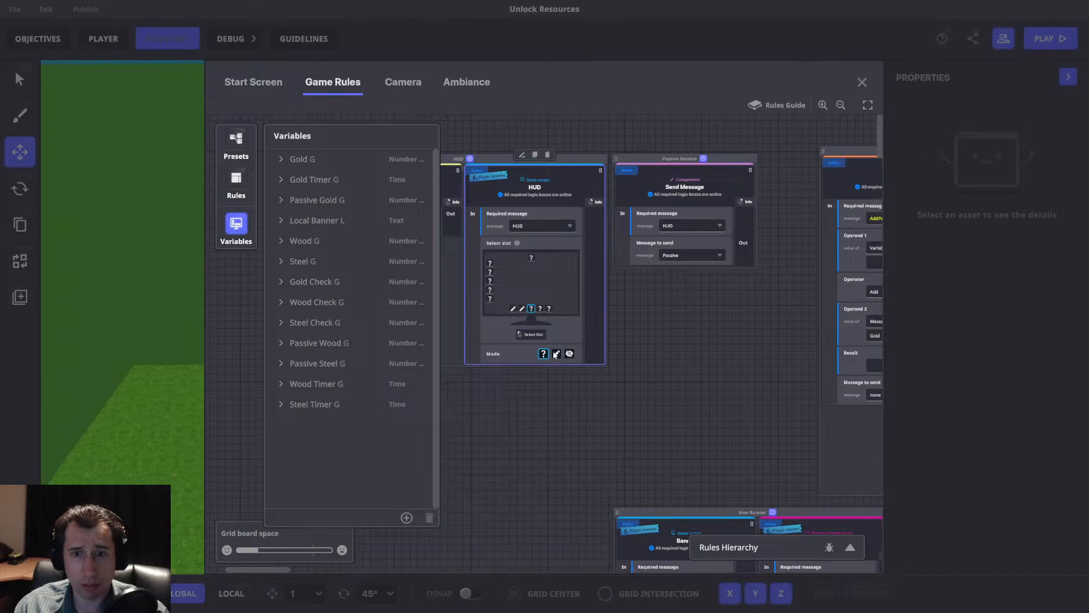
left_click(557, 353)
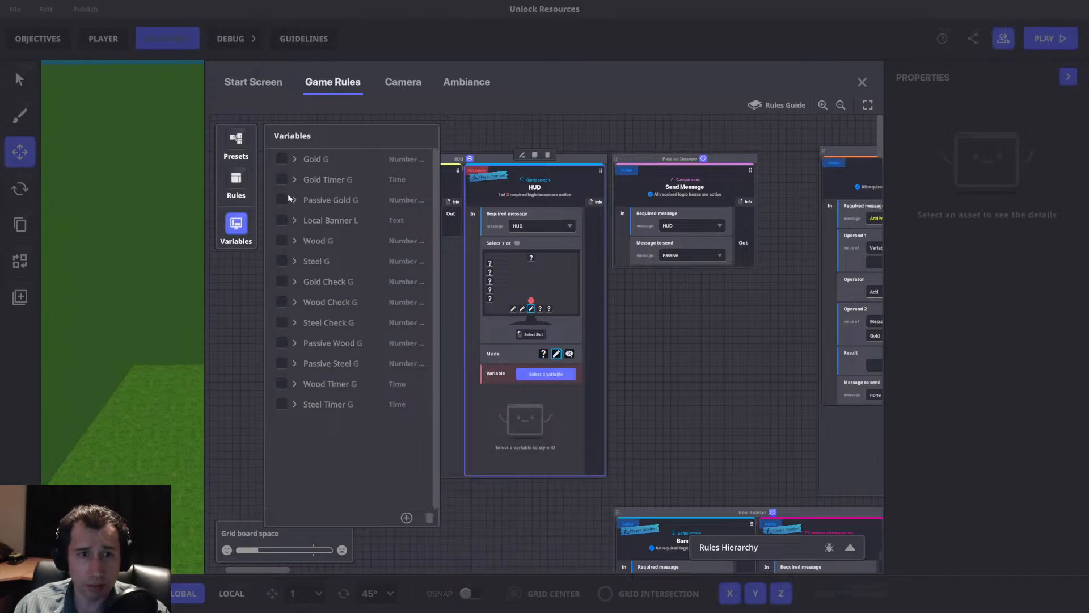
left_click(281, 262)
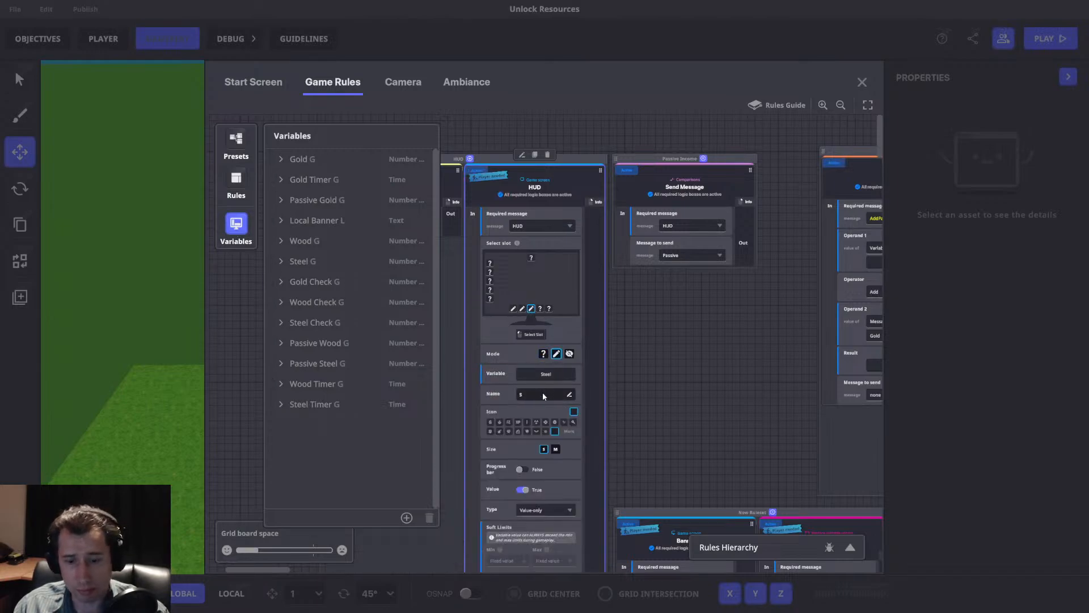
left_click(237, 227)
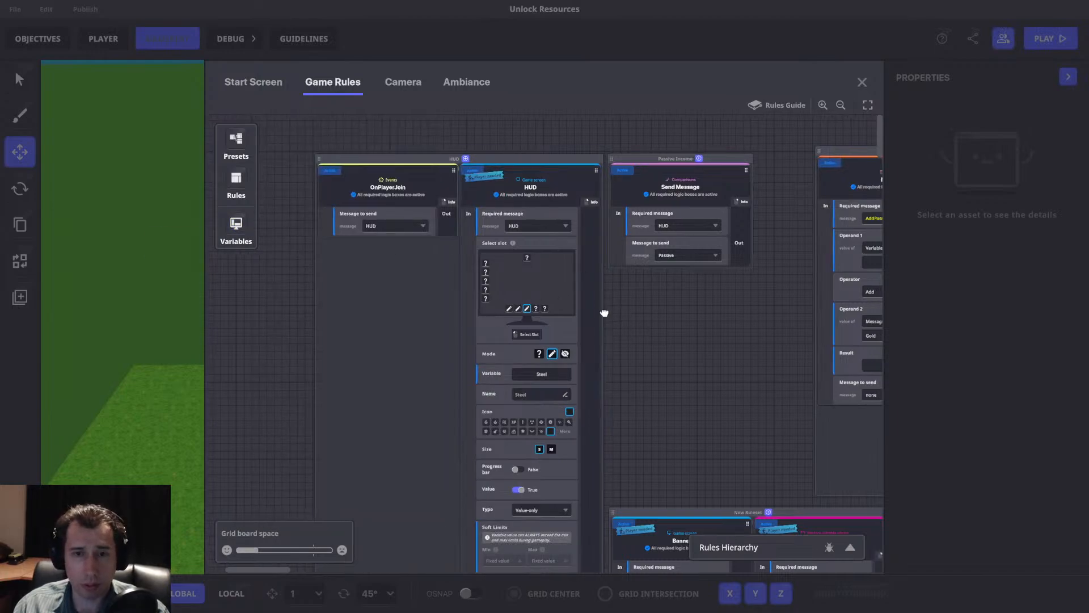
Check the starting values of the Passive Gold, Passive Wood and Passive Steel variables and look over their rulesets.
left_click_drag(609, 311, 522, 310)
left_click_drag(770, 282, 363, 268)
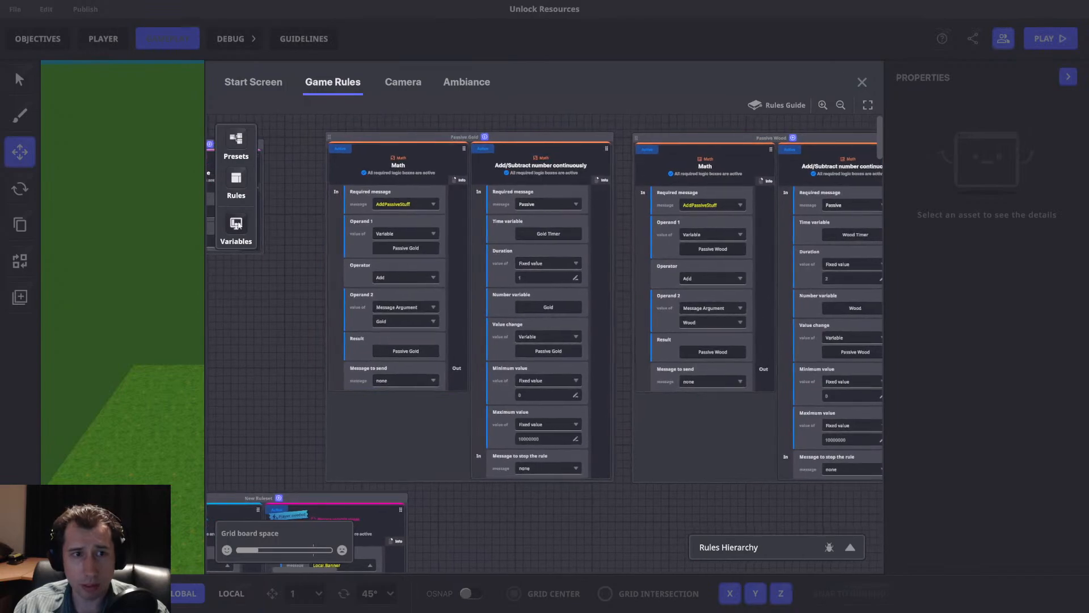
left_click(237, 224)
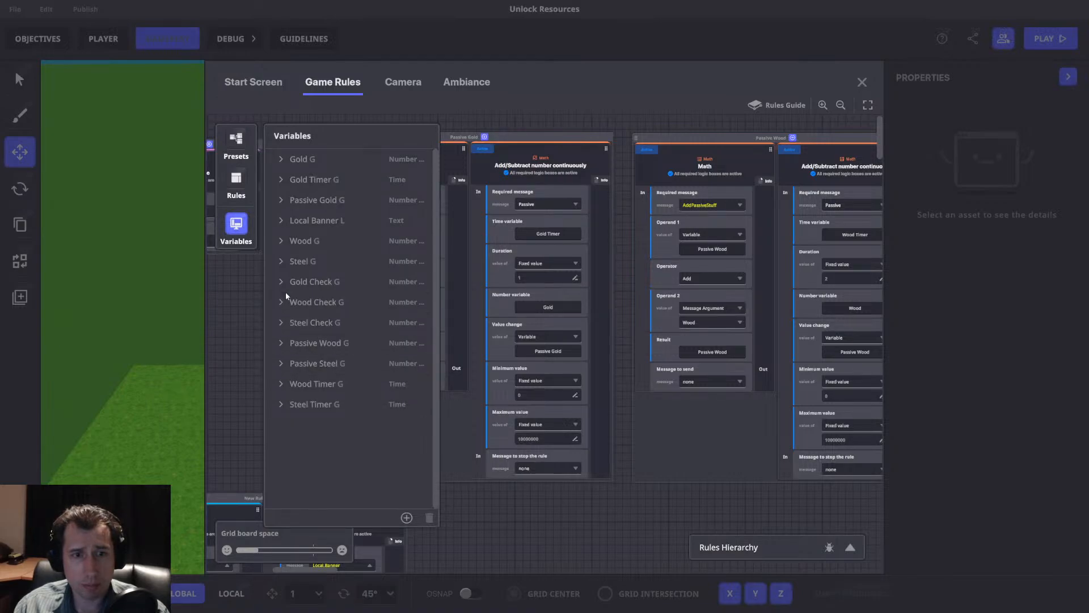
left_click(315, 200)
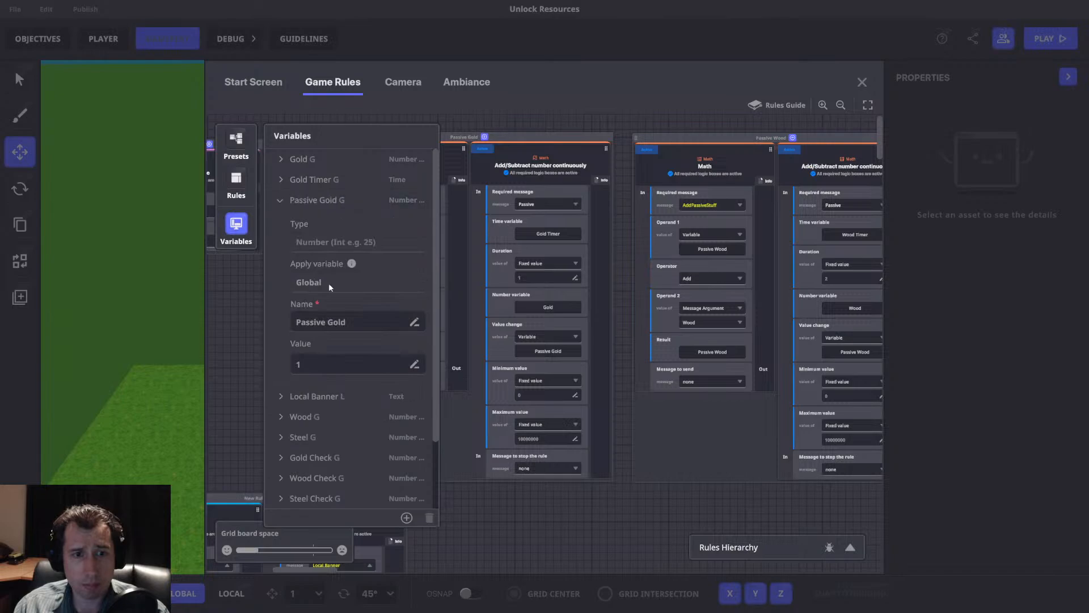
scroll(308, 366, "down", 2)
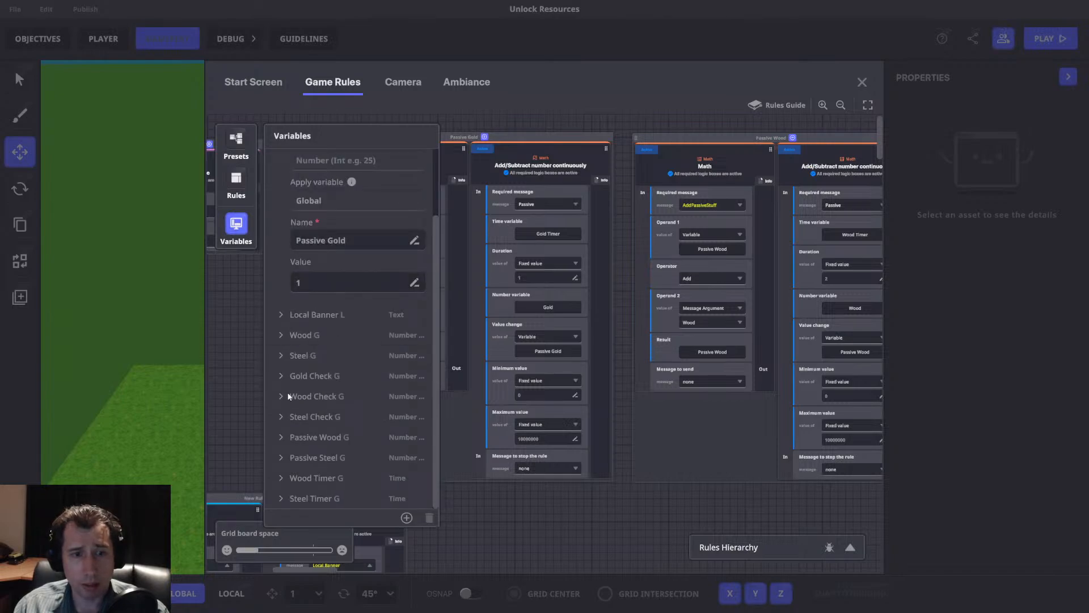
left_click(318, 438)
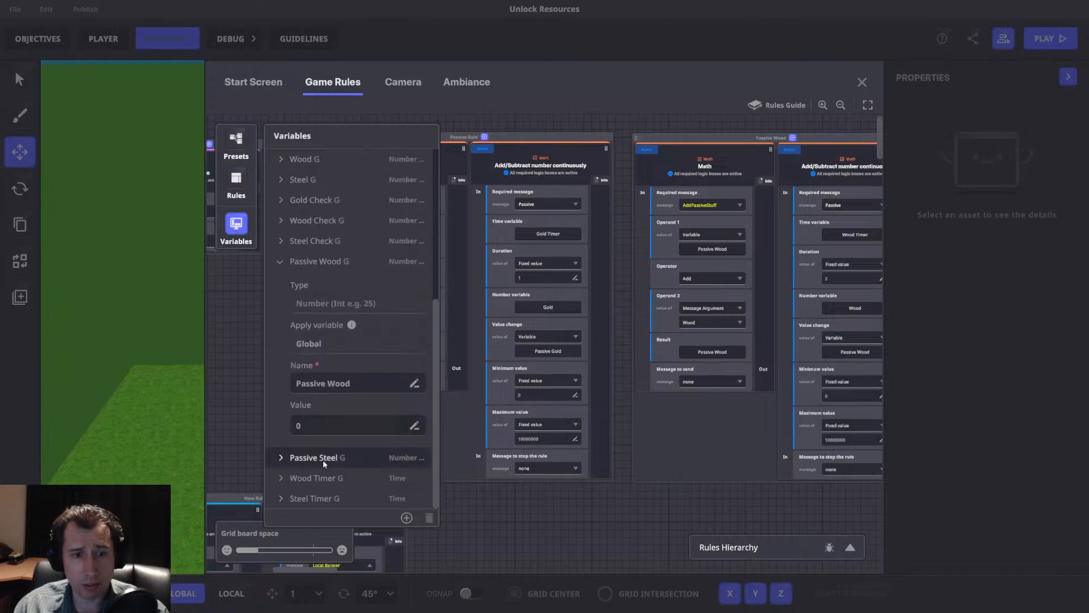
left_click(287, 457)
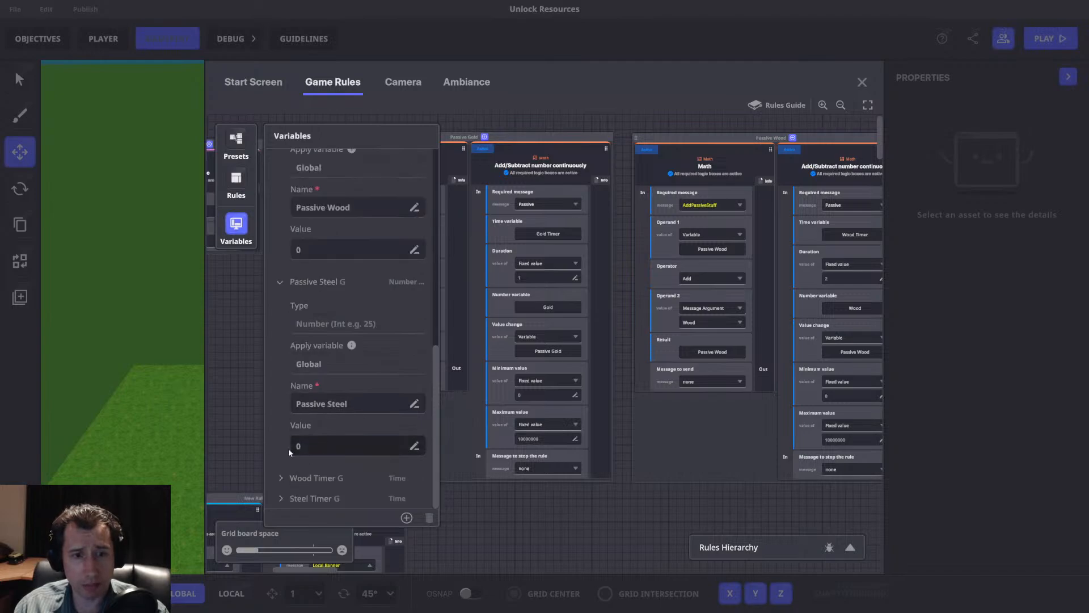
left_click(242, 225)
scroll(480, 298, "right", 5)
left_click_drag(445, 314, 397, 317)
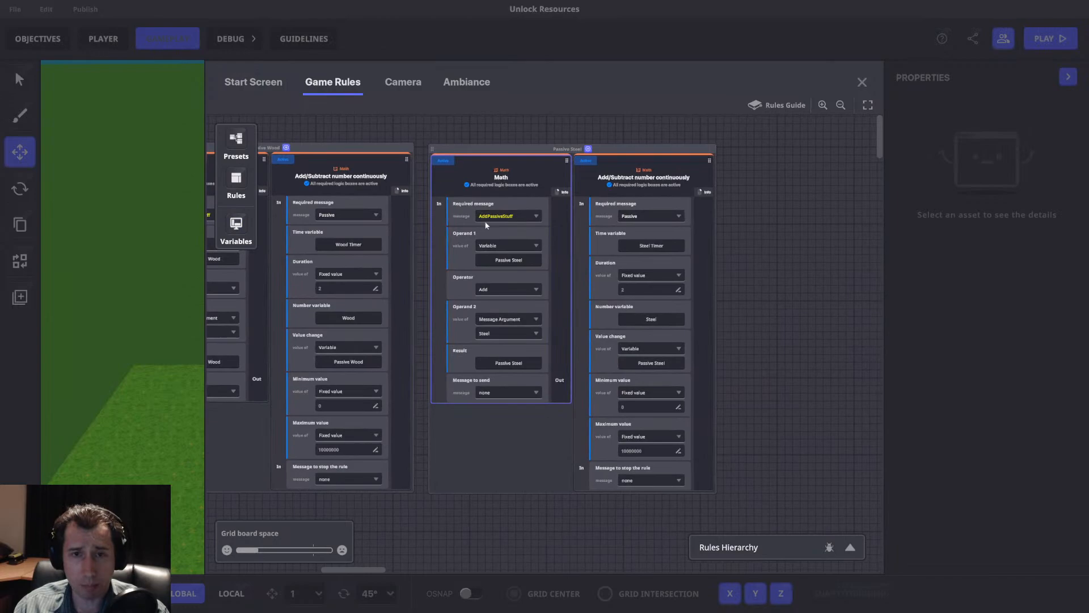
scroll(593, 271, "left", 3)
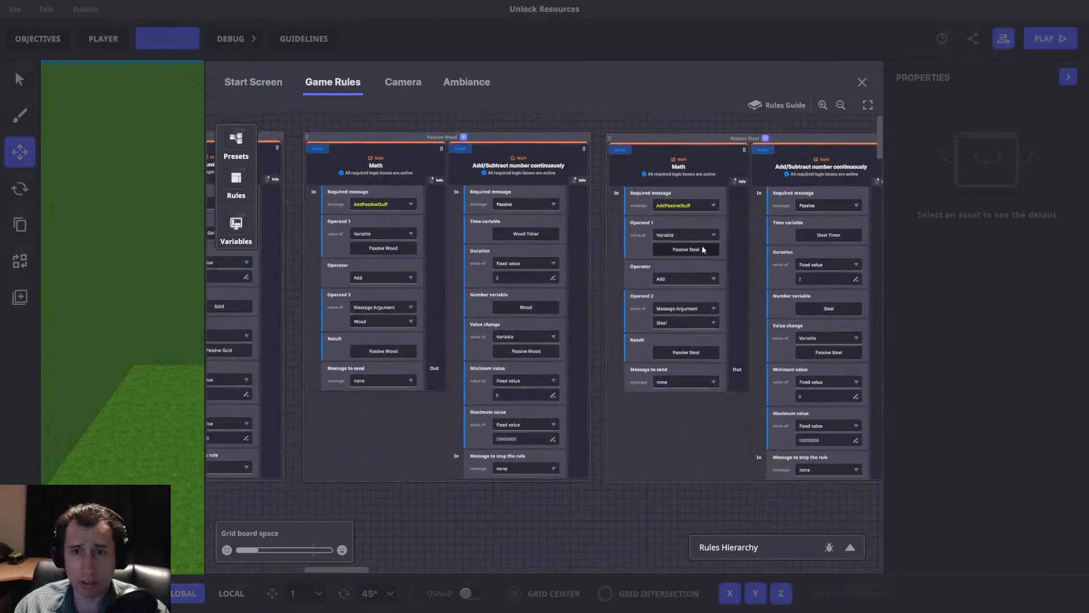
scroll(533, 247, "left", 6)
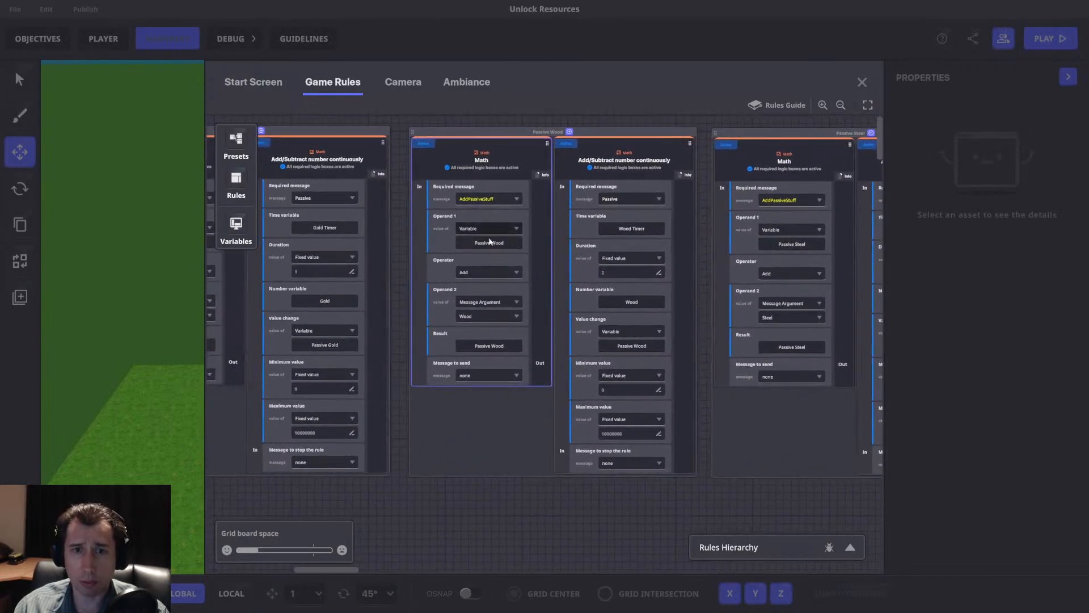
Examine the Set Cost, purchase and resource check rulesets down to the Math rule that spends gold.
left_click_drag(513, 377, 639, 296)
left_click_drag(621, 414, 623, 295)
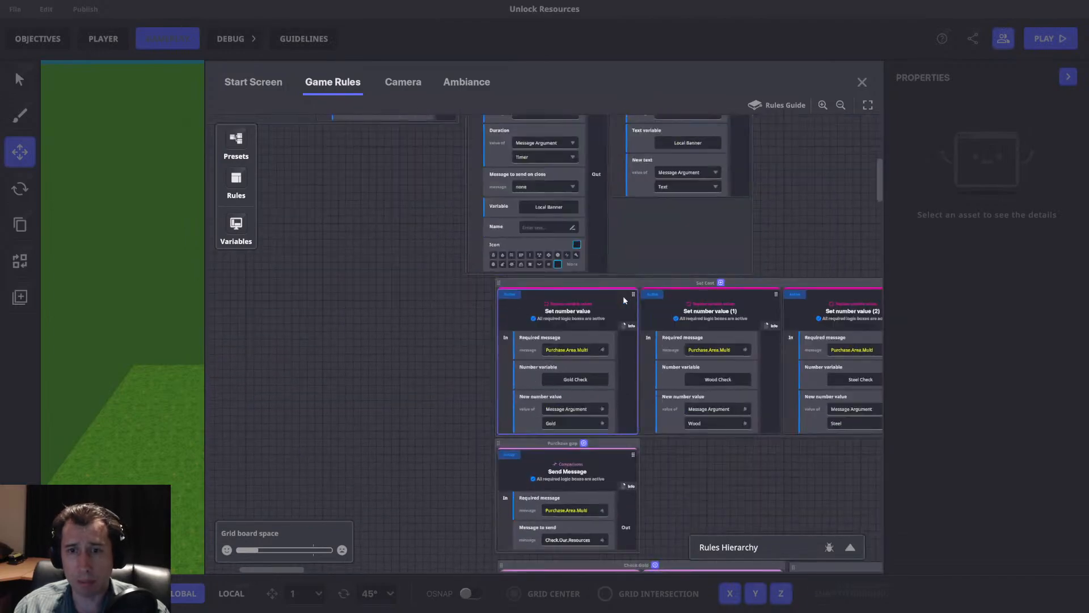
left_click_drag(668, 237, 693, 238)
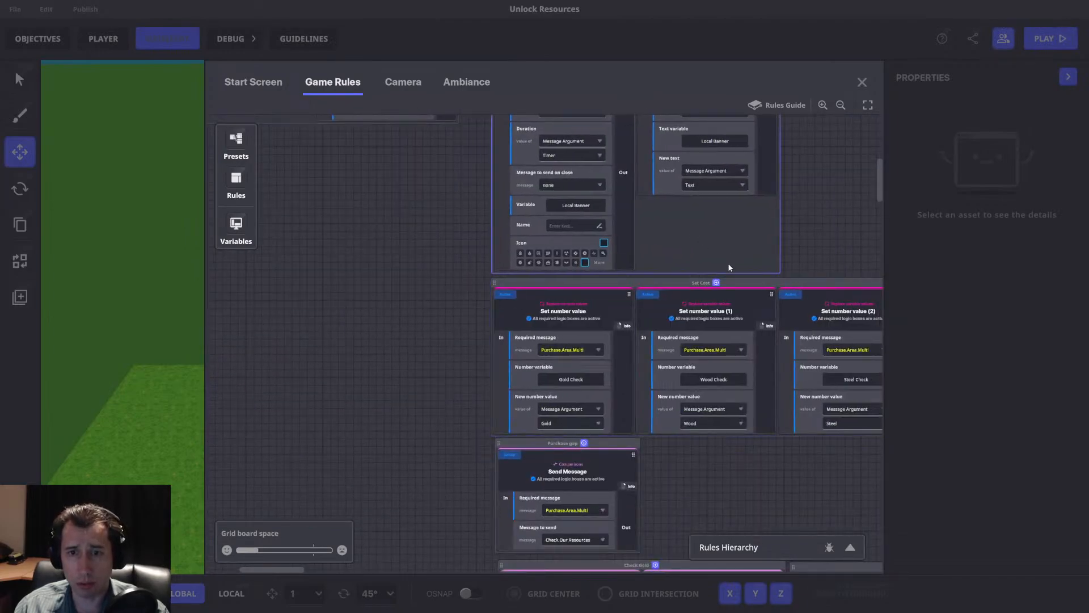
scroll(755, 287, "down", 6)
left_click_drag(738, 284, 560, 202)
scroll(567, 215, "down", 3)
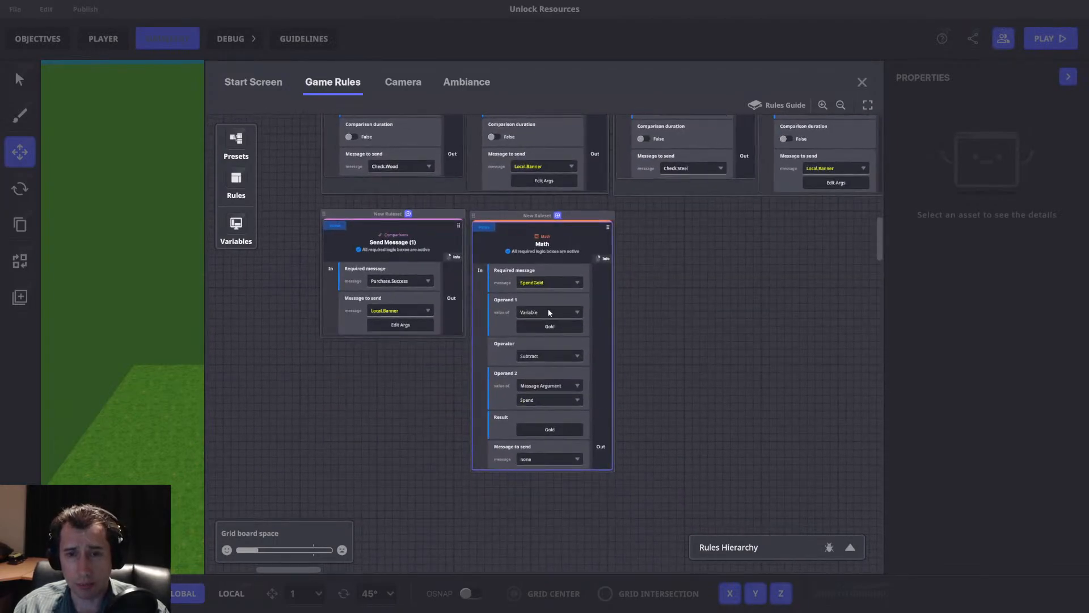
left_click_drag(529, 253, 480, 261)
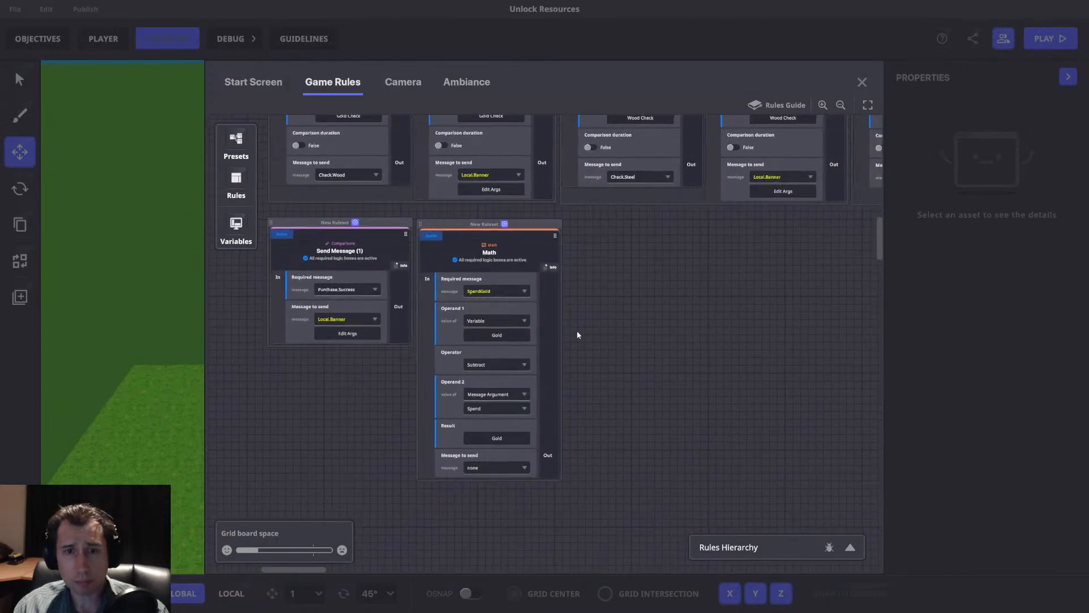
scroll(486, 289, "up", 1)
scroll(534, 318, "down", 3)
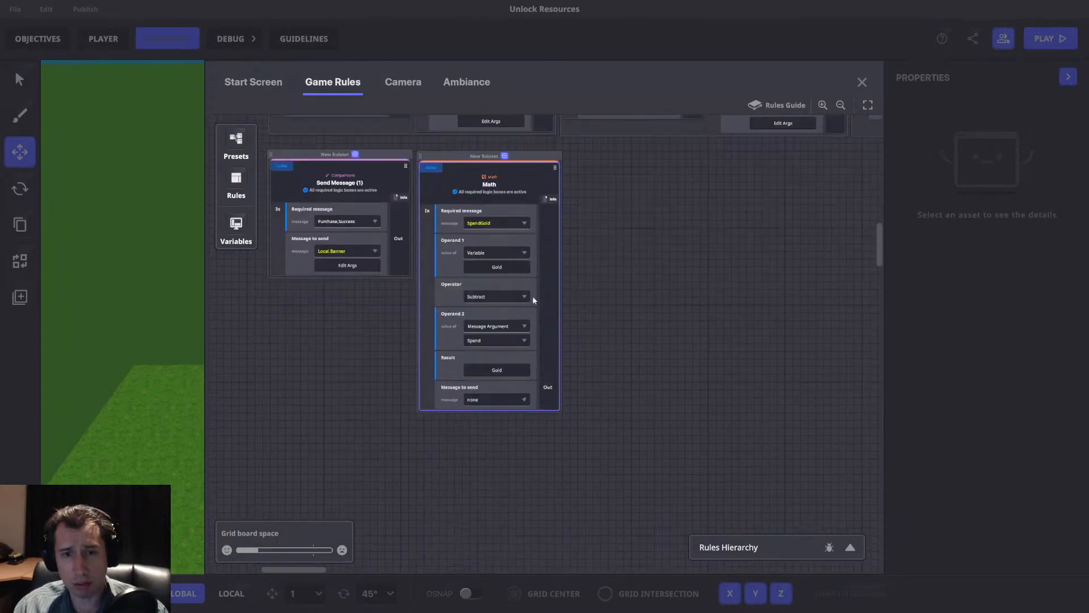
scroll(517, 295, "up", 3)
left_click_drag(547, 270, 574, 417)
left_click_drag(576, 465, 568, 280)
Set the gold-spending Math rule's required message to Purchase.Success and its operand 2 to the Gold Check variable.
left_click(492, 331)
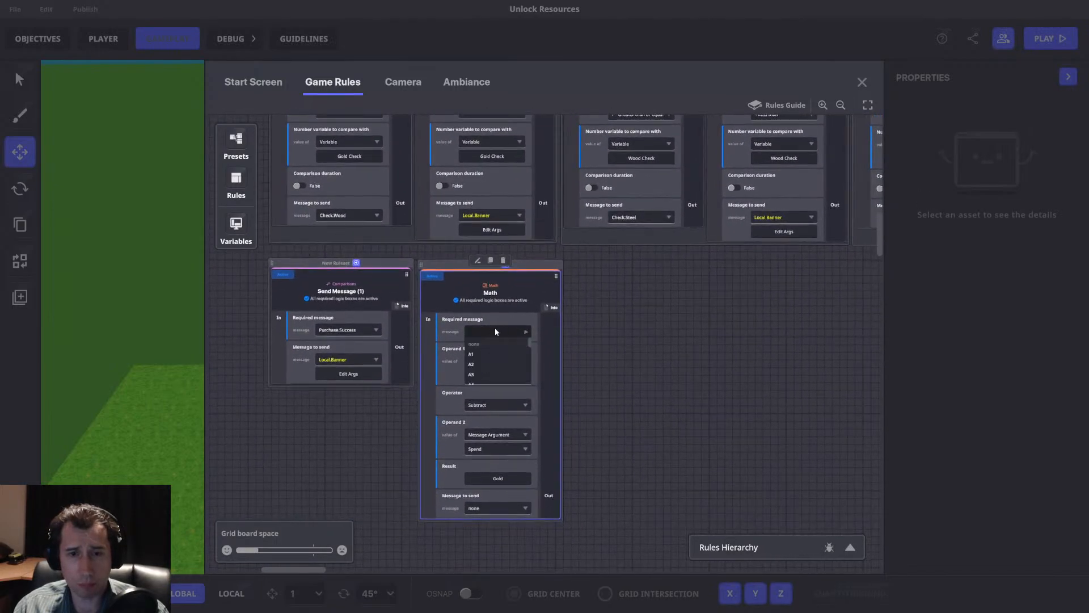
type("Purcga")
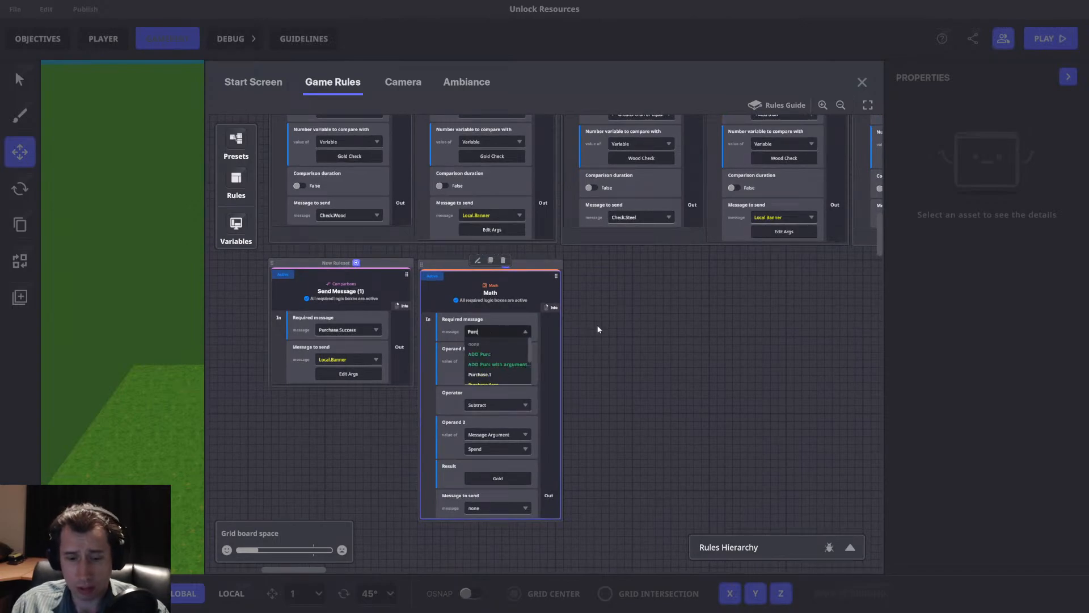
key("BackSpace")
key("BackSpace")
type("ha")
scroll(508, 368, "down", 3)
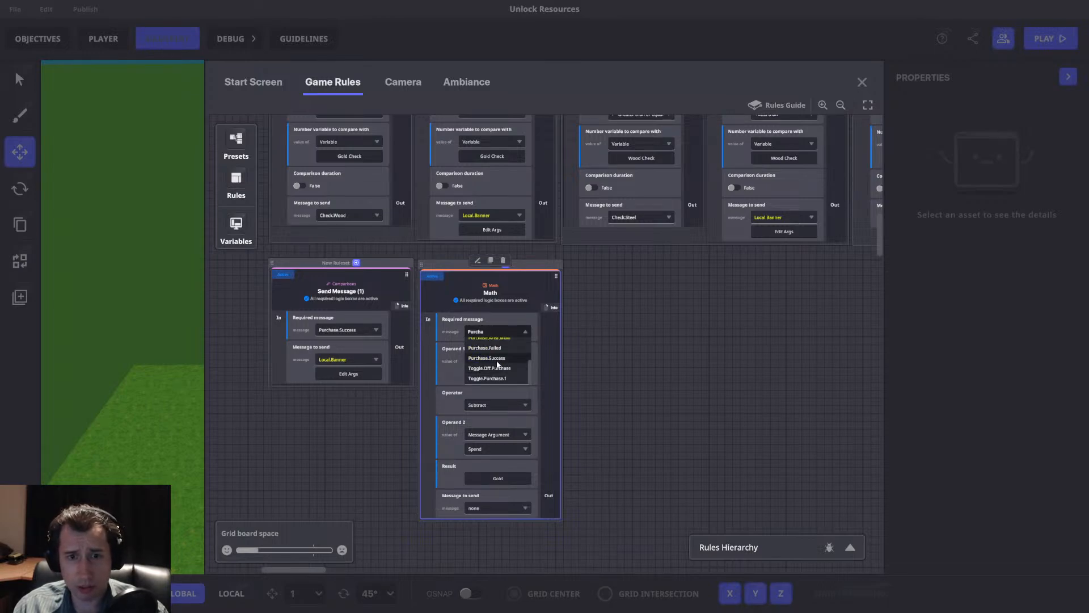
left_click(498, 359)
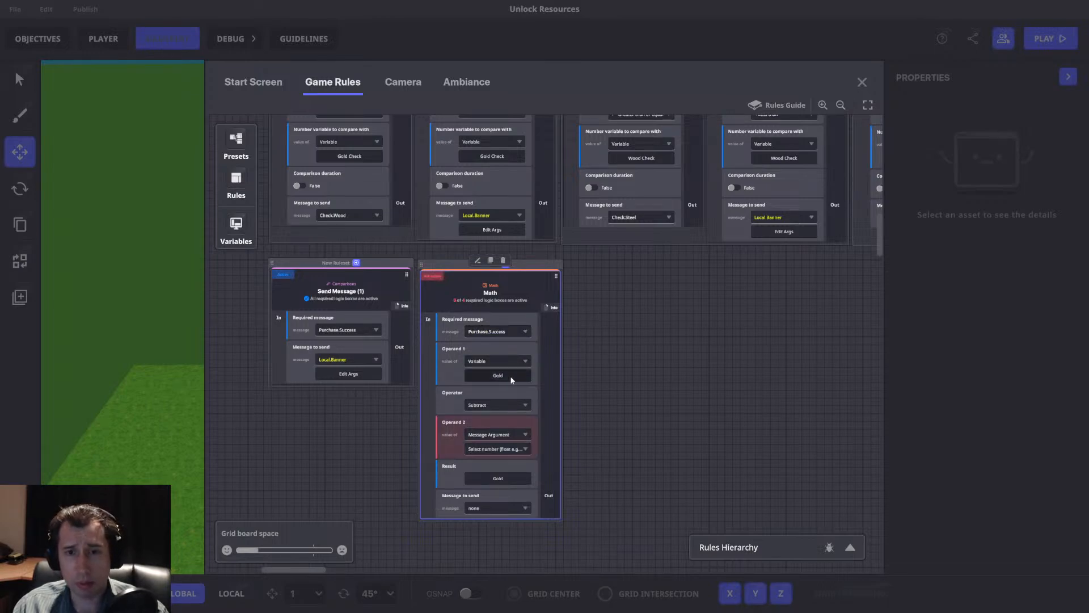
left_click(500, 435)
left_click(489, 450)
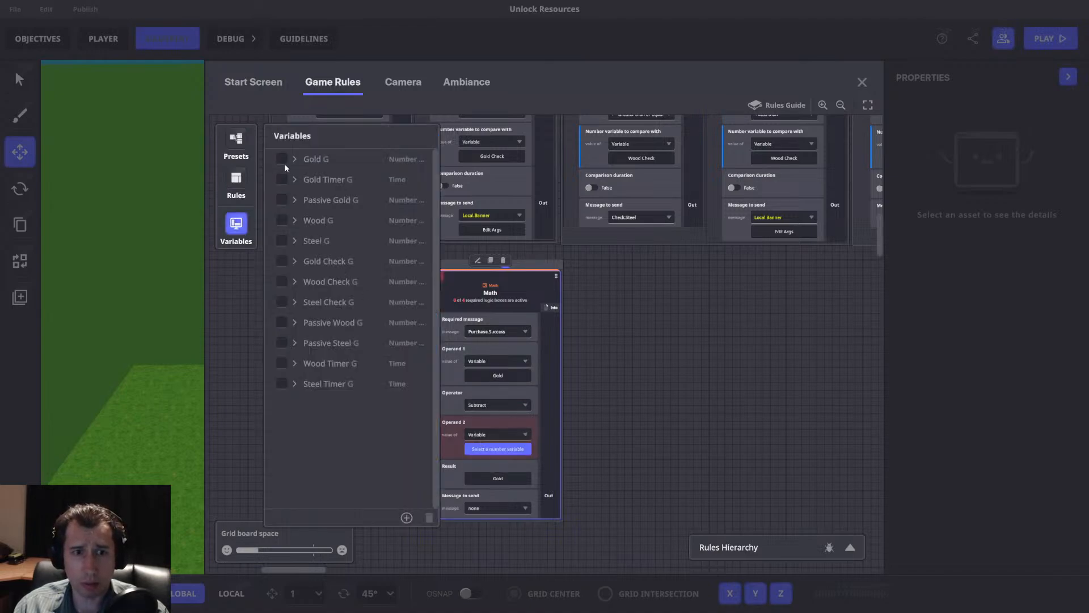
left_click(283, 262)
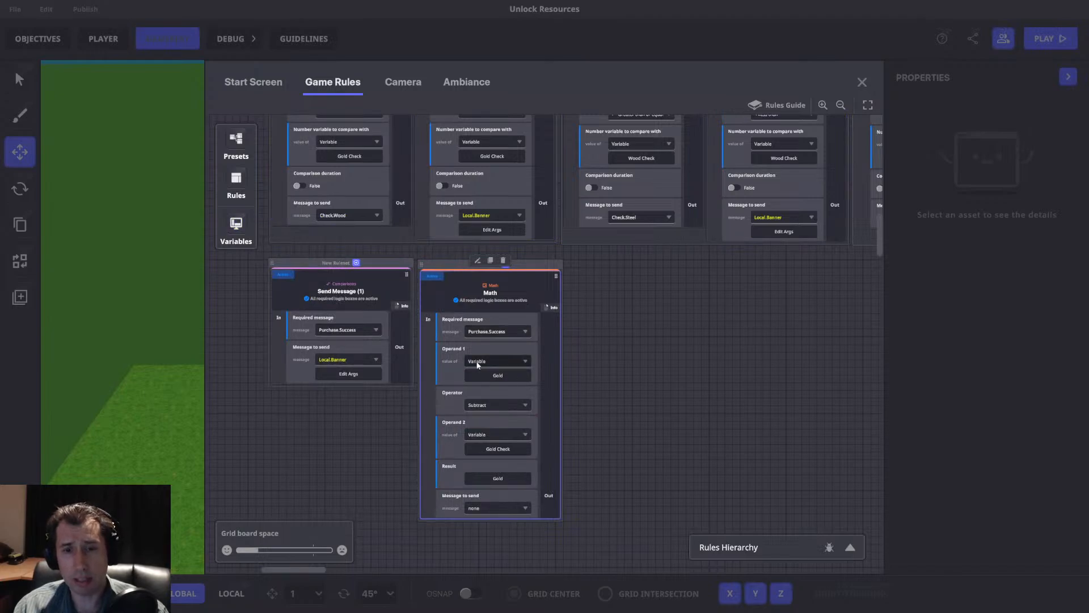
Duplicate the gold Math rule and set the copy's operand 1 and result to Wood and operand 2 to Wood Check.
scroll(580, 430, "up", 6)
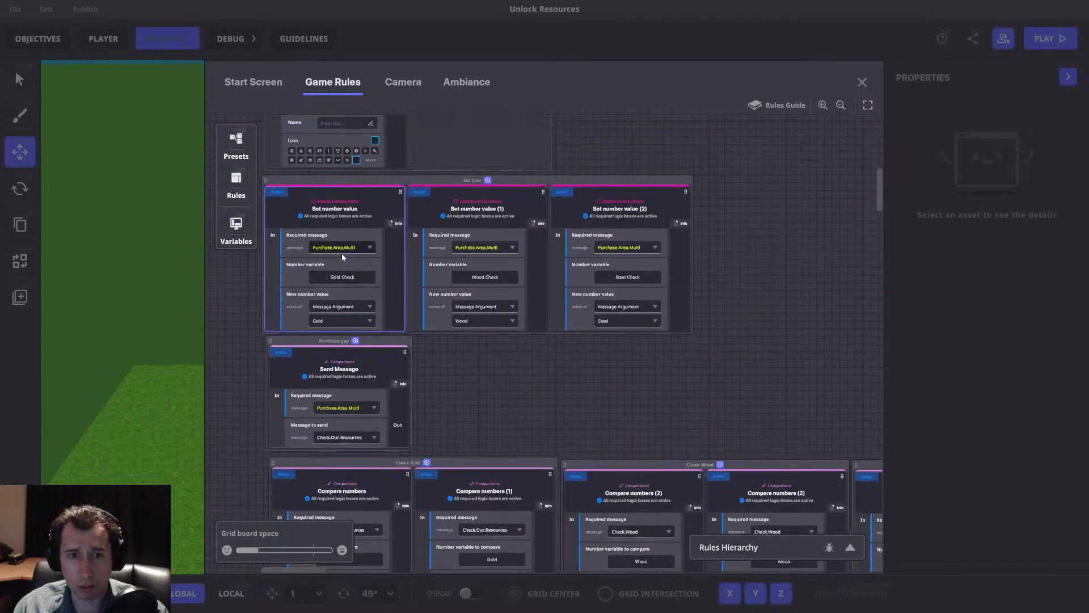
scroll(348, 277, "down", 6)
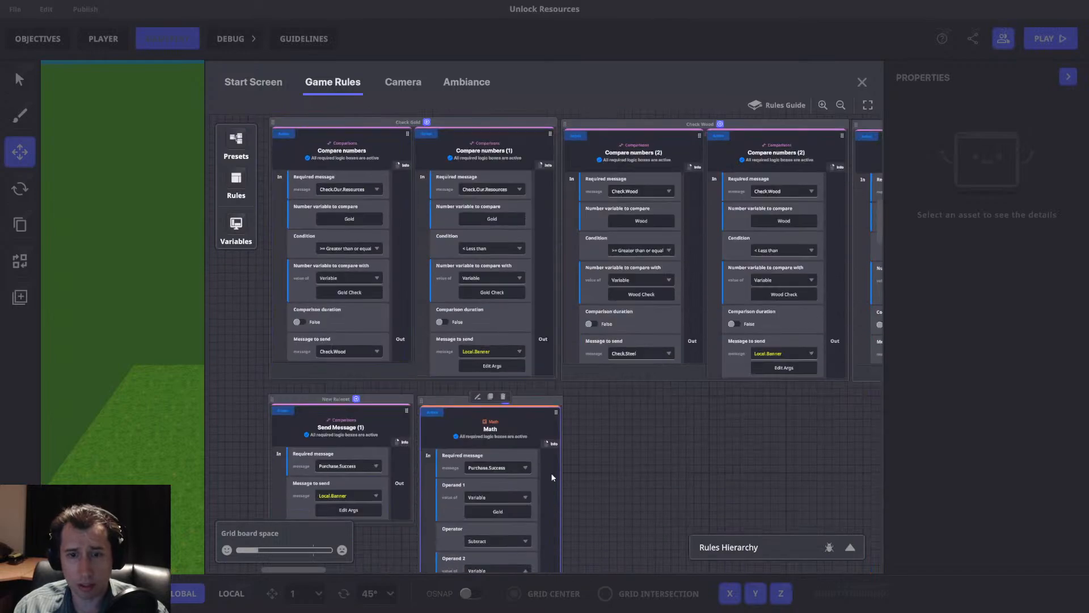
left_click_drag(670, 320, 641, 328)
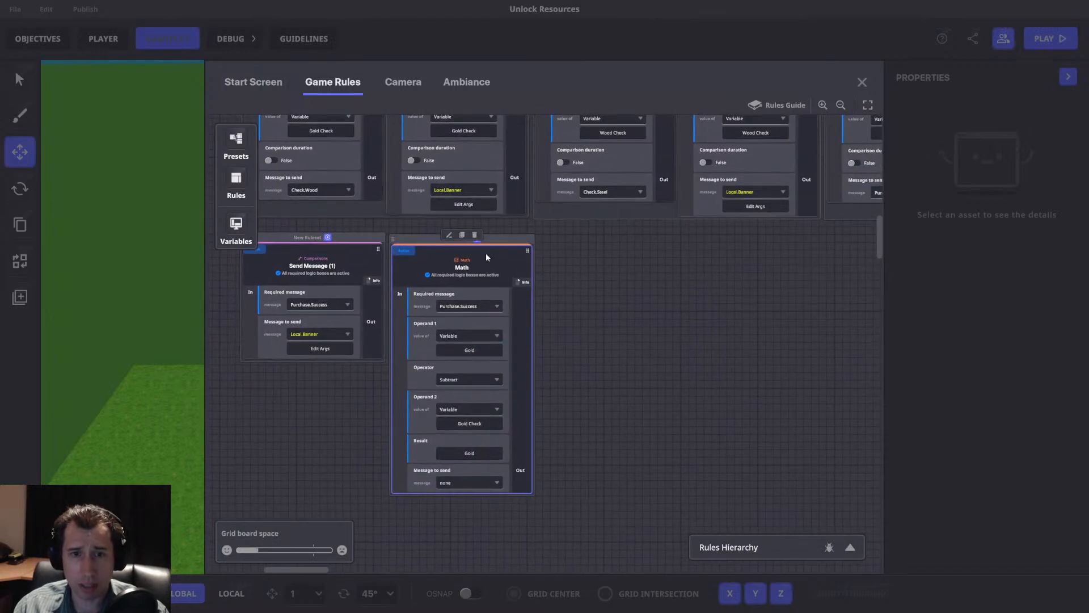
left_click(462, 235)
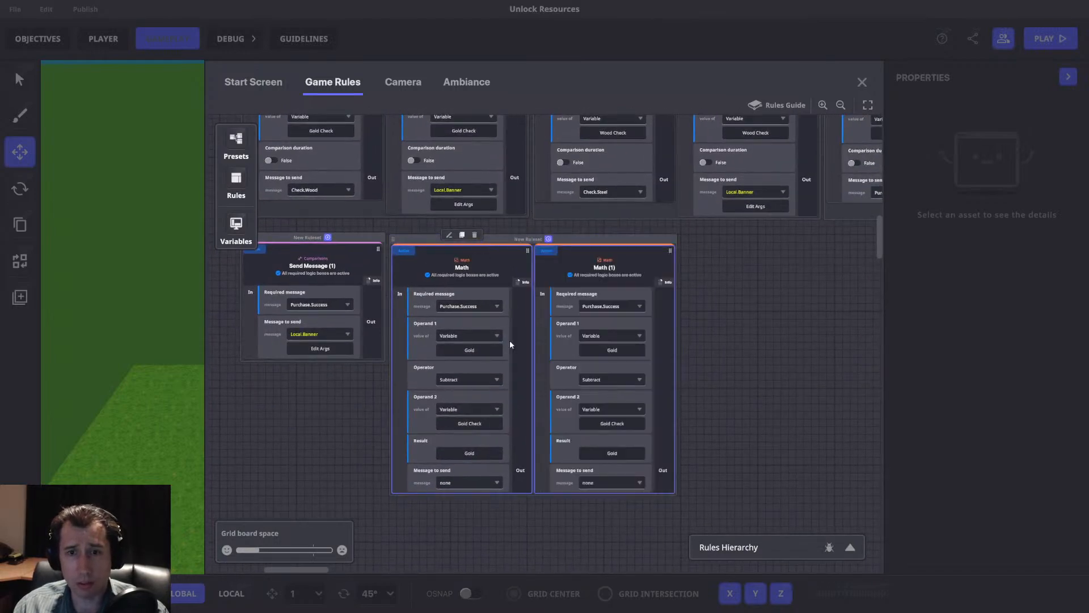
left_click(613, 350)
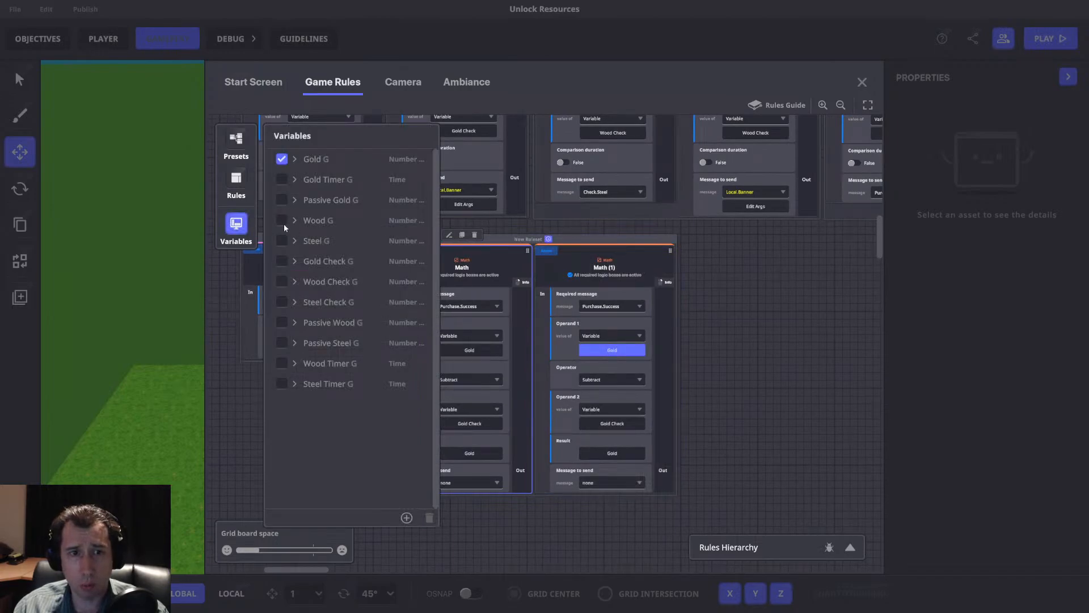
left_click(282, 220)
left_click(612, 423)
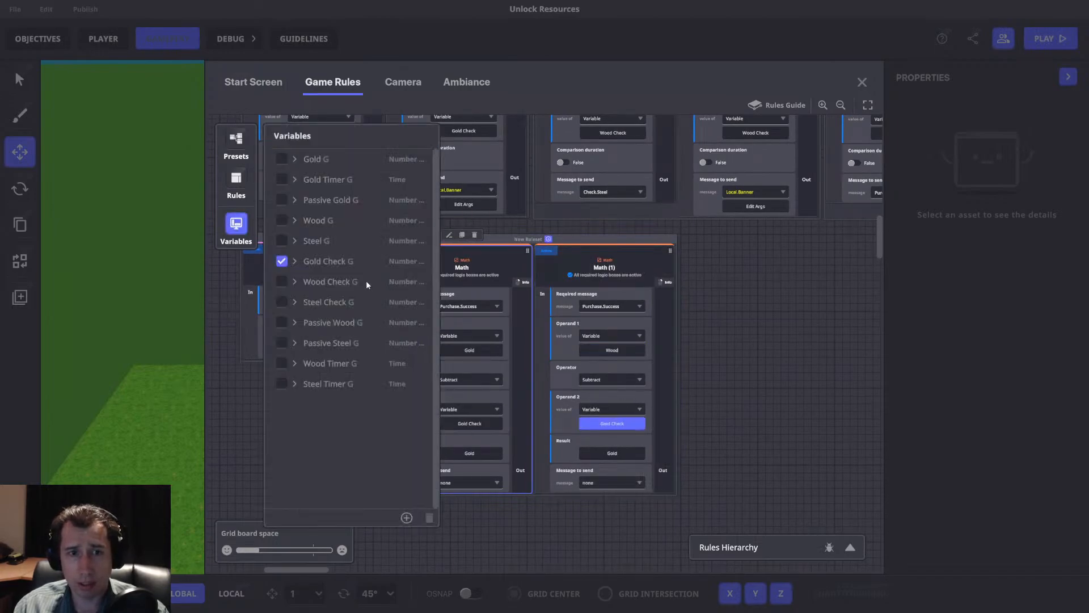
left_click(281, 281)
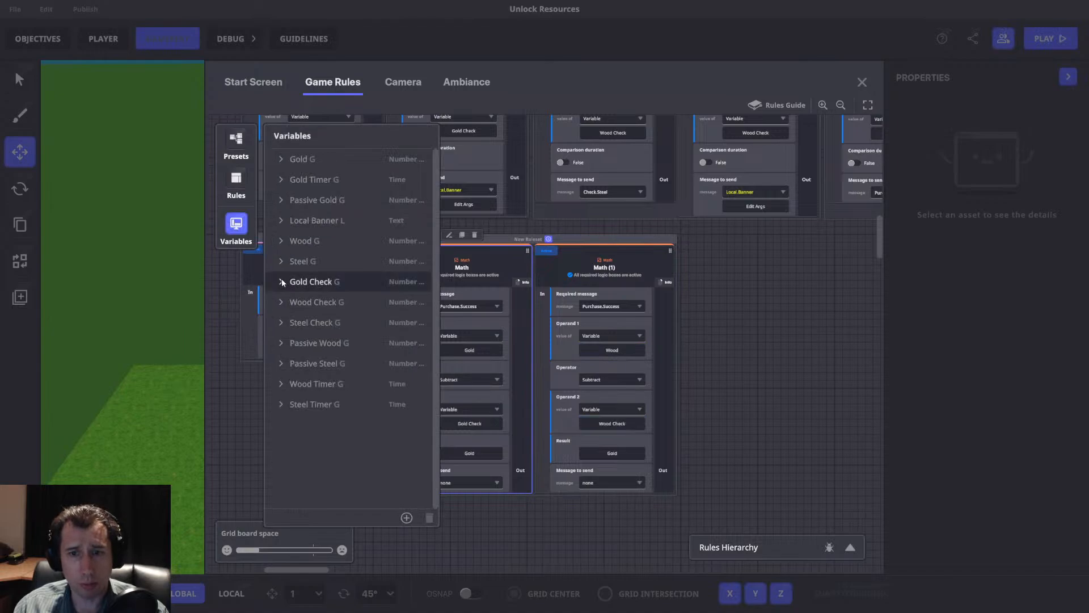
left_click(618, 452)
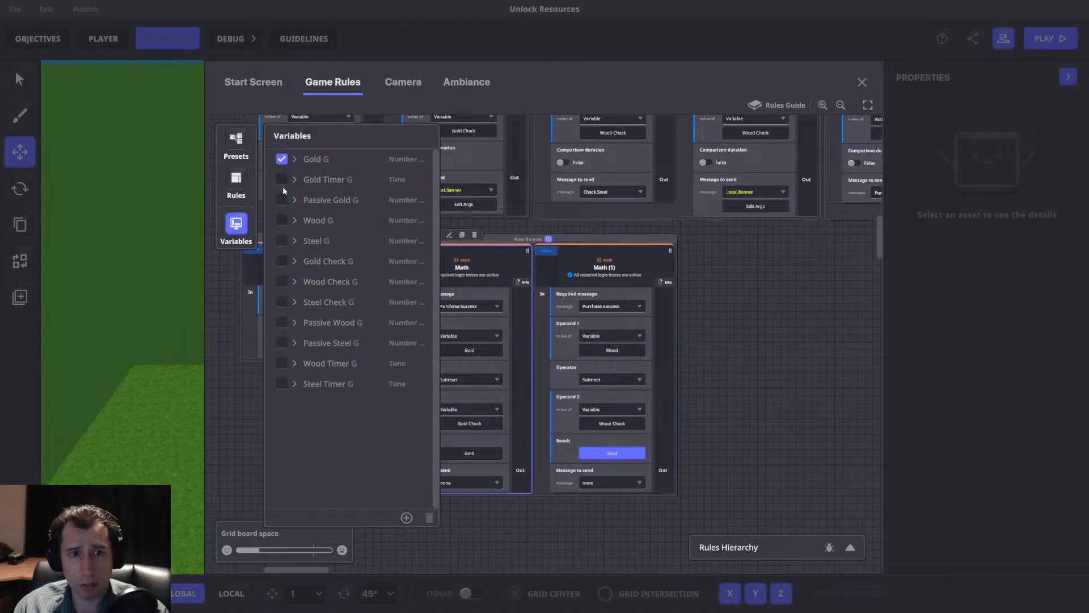
left_click(281, 220)
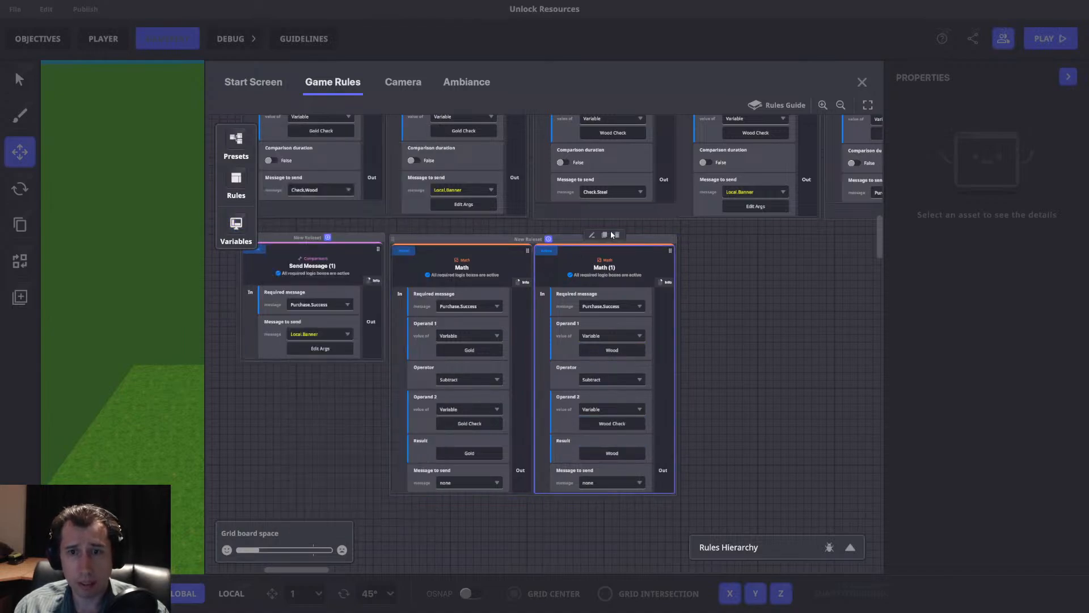
Duplicate the wood Math rule and set the copy's operand 1 and result to Steel and operand 2 to Steel Check.
left_click(605, 234)
left_click(670, 326)
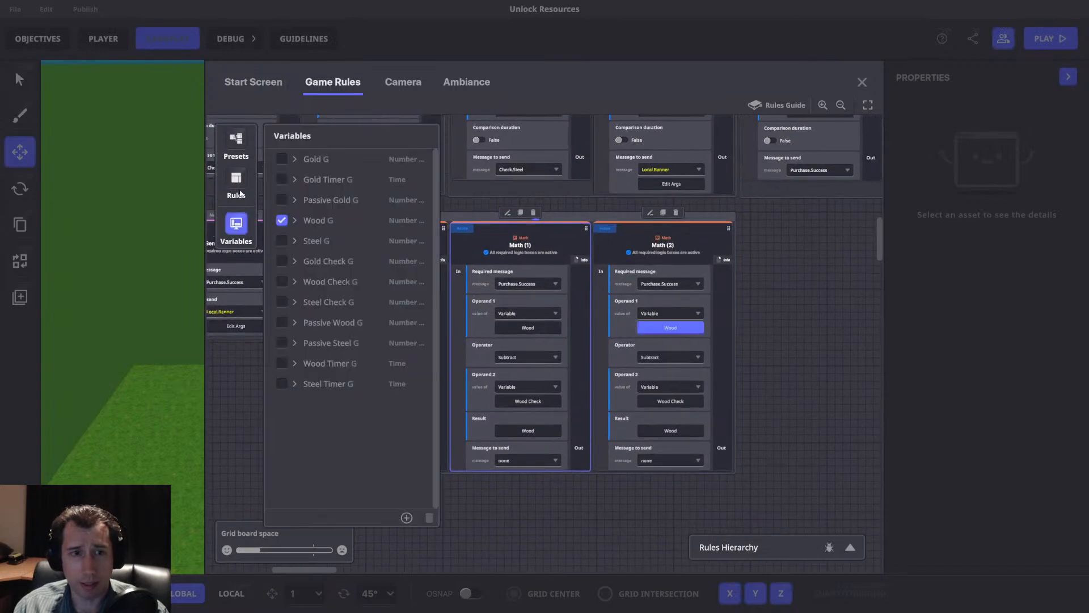
left_click(281, 241)
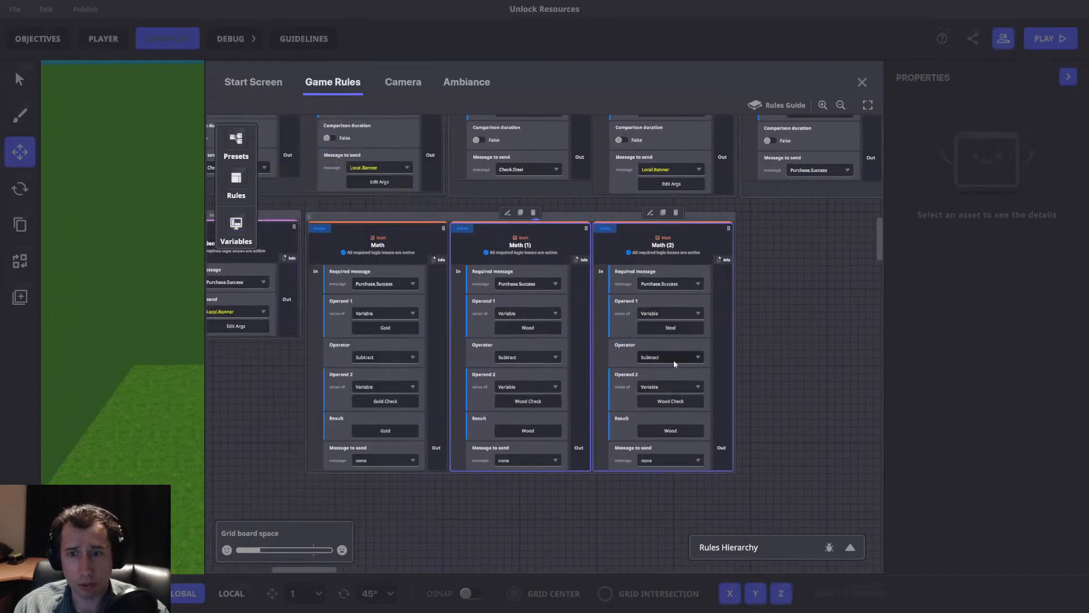
left_click(651, 399)
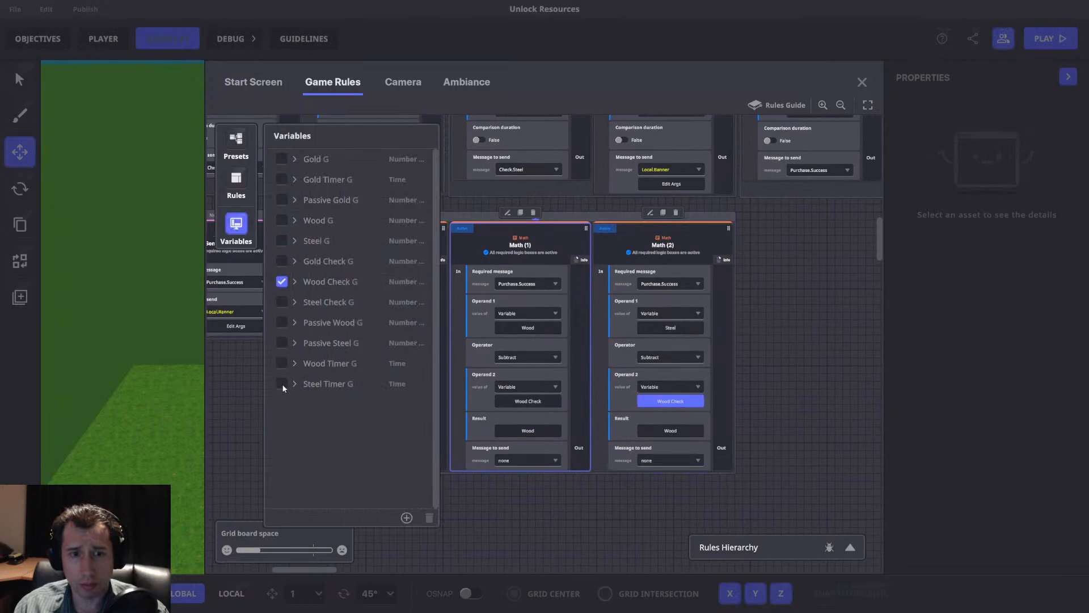
left_click(282, 301)
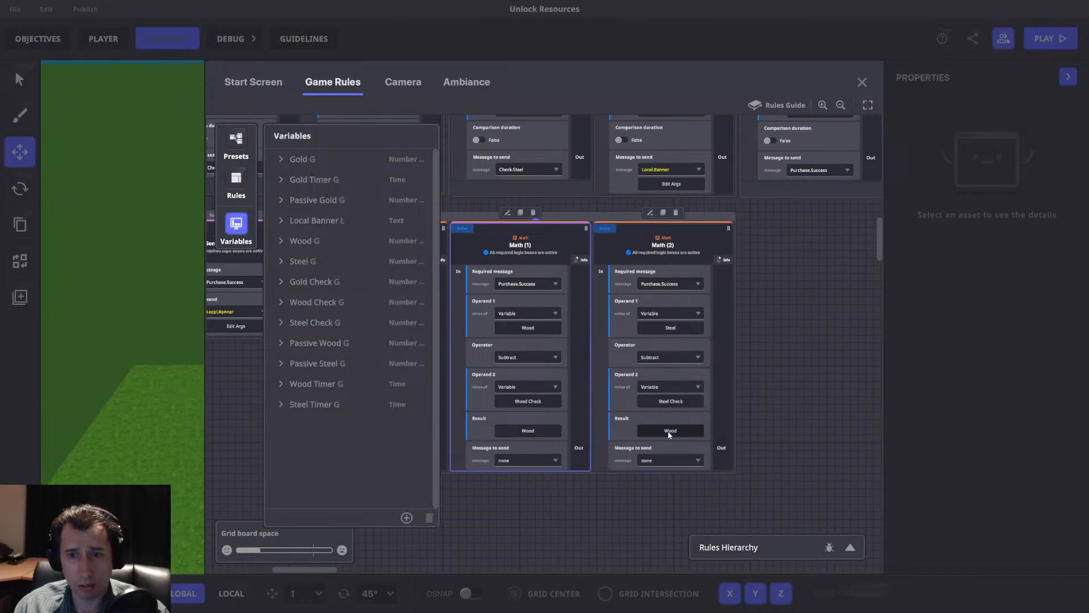
left_click(671, 430)
left_click(282, 241)
left_click(236, 224)
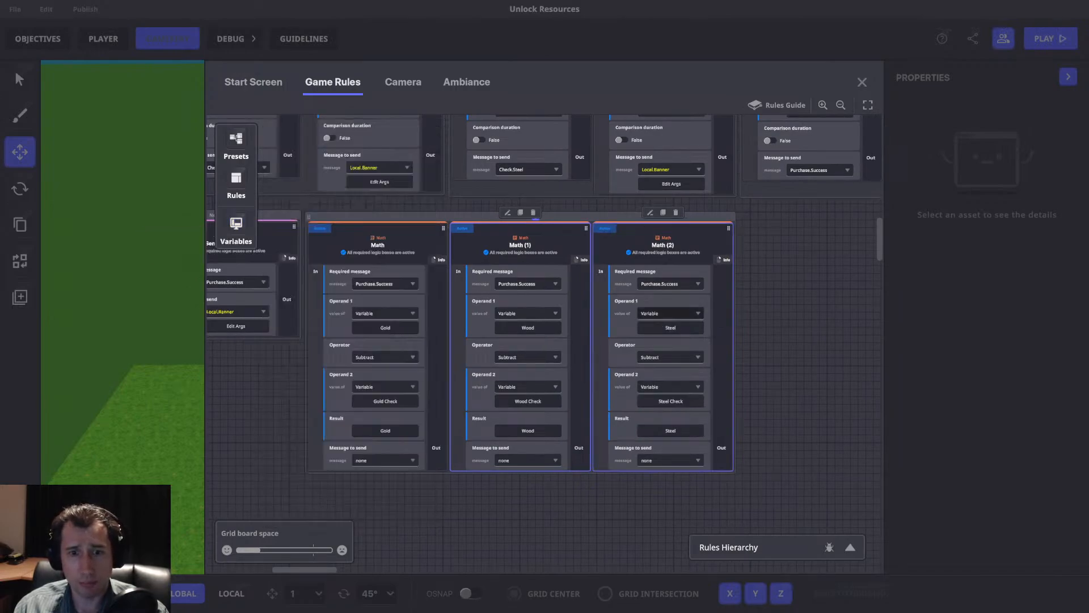
Rename the ruleset holding the three subtracting Math rules as Minus Resources.
left_click_drag(646, 312, 738, 346)
left_click(671, 242)
double_click(608, 244)
type("P")
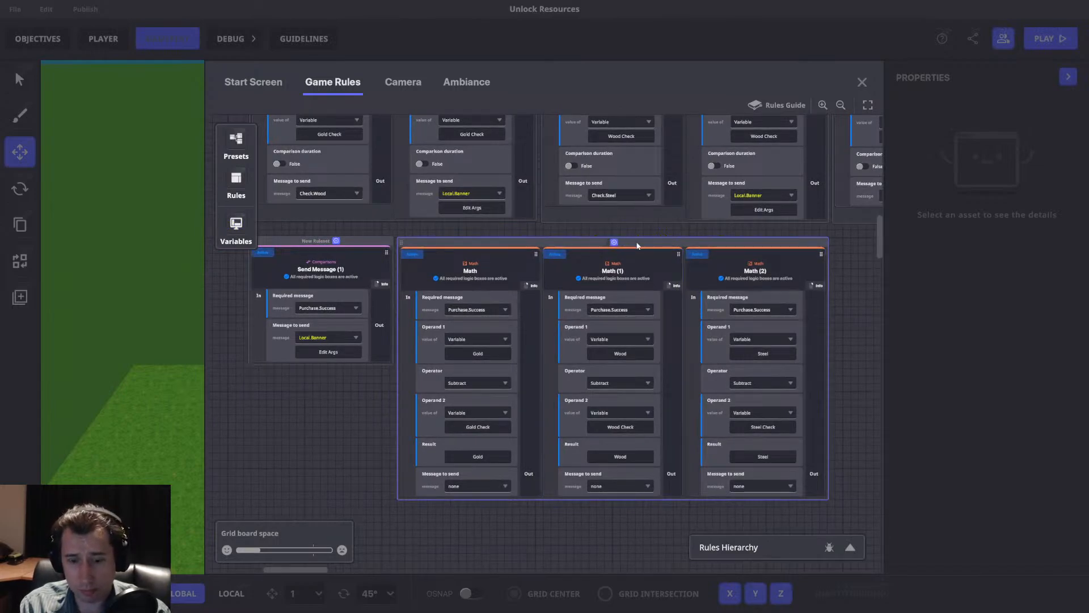
type("Minus Recourses")
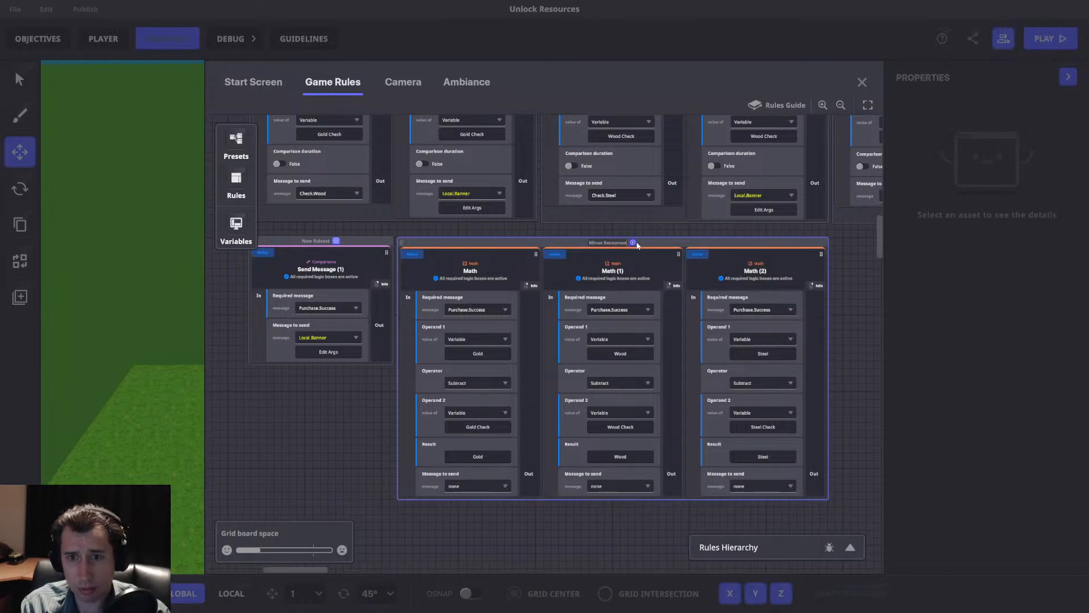
key("BackSpace")
key("BackSpace")
key("BackSpace")
key("BackSpace")
key("BackSpace")
key("BackSpace")
type("sources")
key("Return")
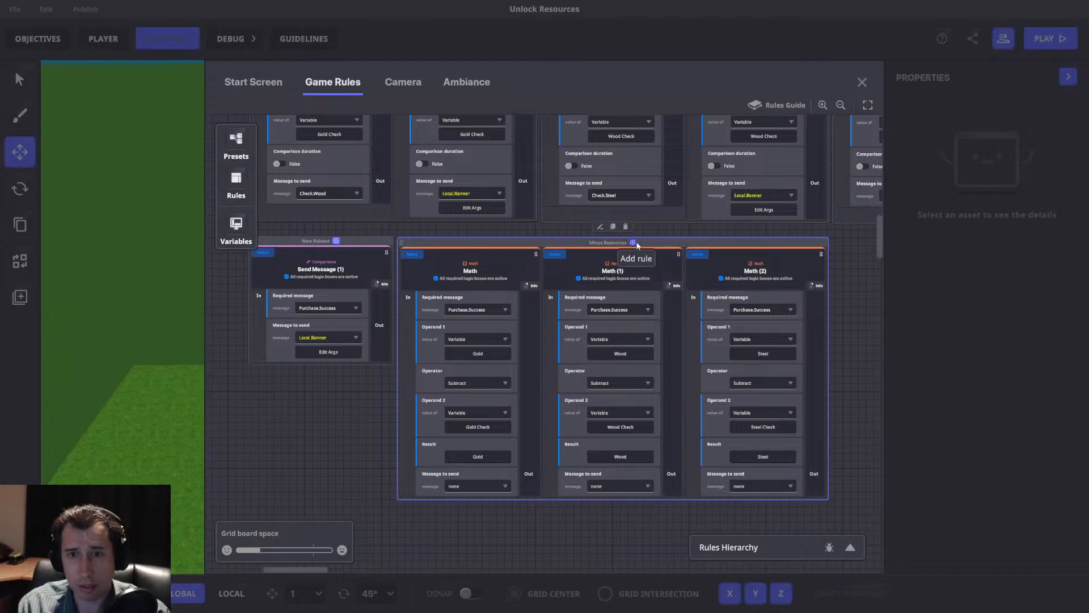
Rename the ruleset with the Purchase.Success Send Message rule as Success Banner Text.
double_click(315, 242)
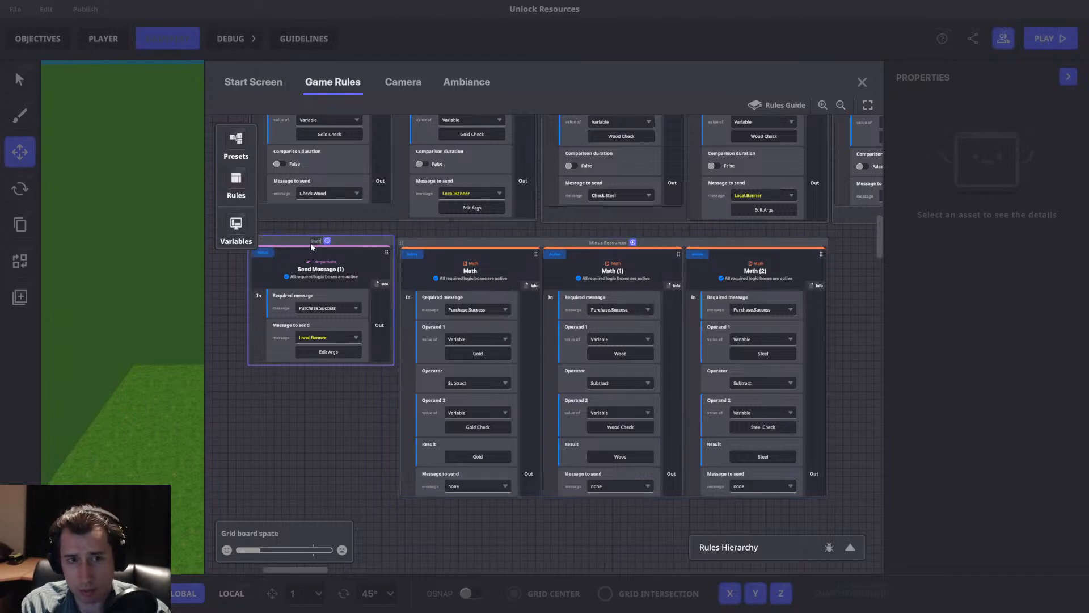
type("Success Banner")
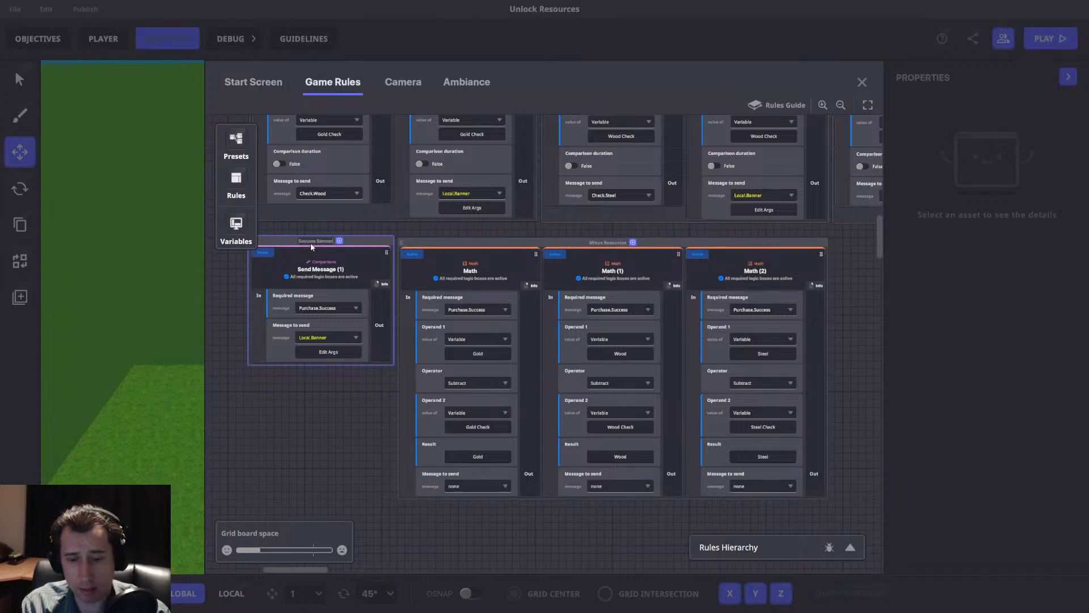
type(" Text")
key("Return")
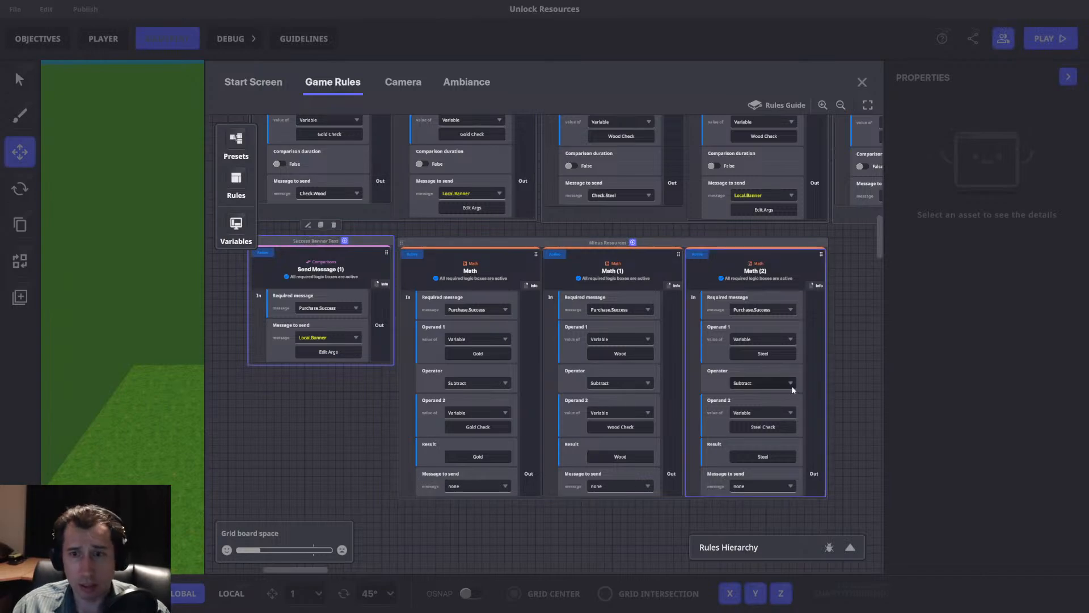
Look over the purchase check and passive income rulesets, and close the game rules editor.
left_click_drag(850, 362, 546, 439)
left_click_drag(514, 360, 811, 461)
left_click_drag(423, 262, 785, 353)
left_click_drag(720, 253, 502, 488)
left_click_drag(681, 290, 441, 476)
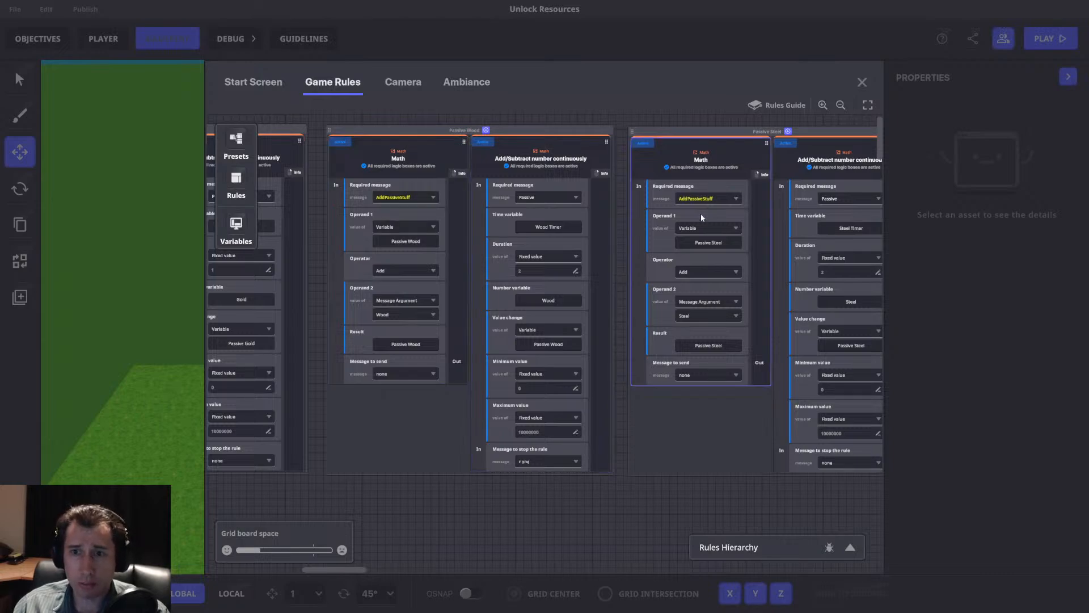
left_click(862, 82)
Move the view around the raised grass platforms and search the asset library's props for Wood.
key("s")
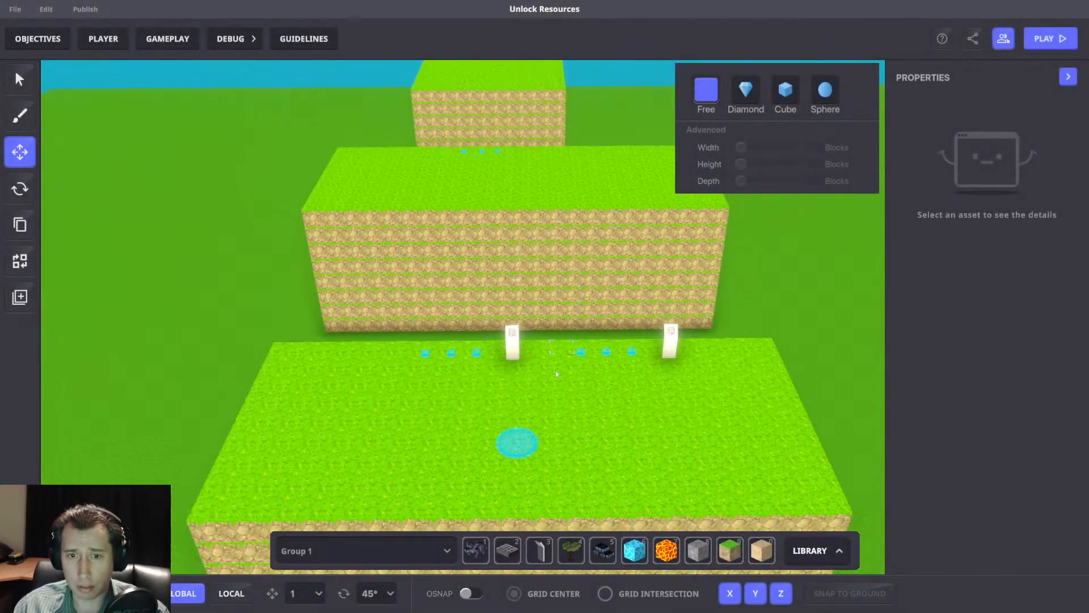
key("a")
key("w")
key("Tab")
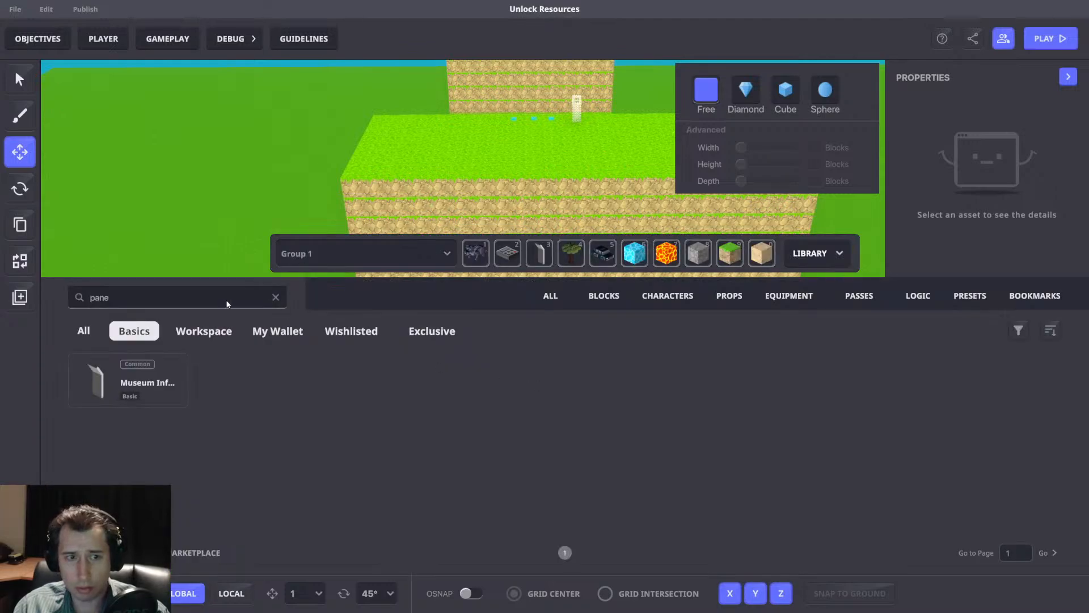
left_click(276, 298)
type("Wood")
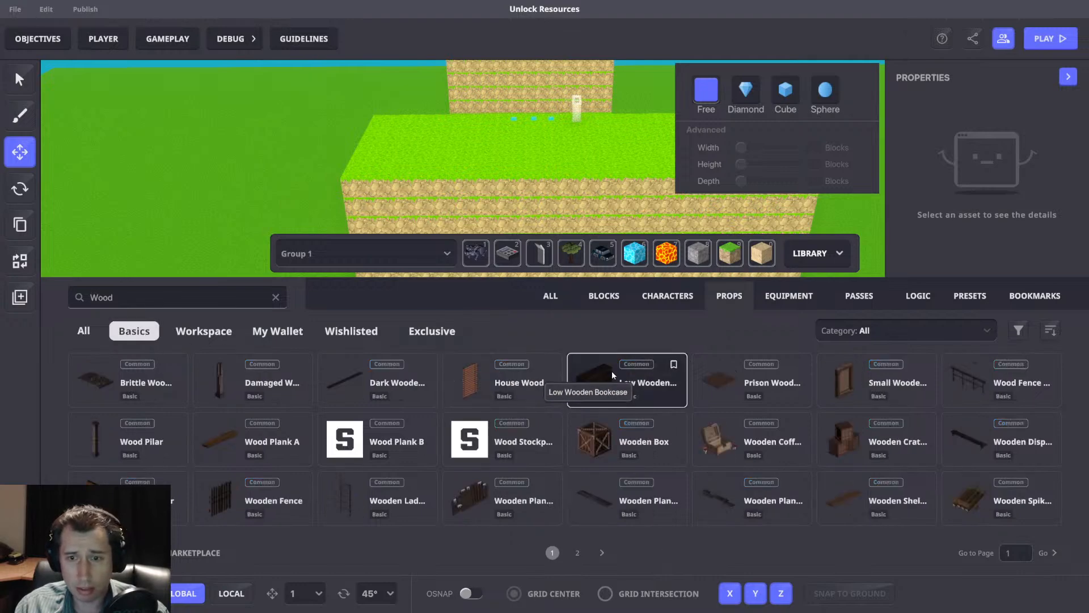
Find the Wood Stockpile prop in the Wood search results and assign it to the fourth quick slot of Group 1.
left_click(600, 551)
left_click(552, 552)
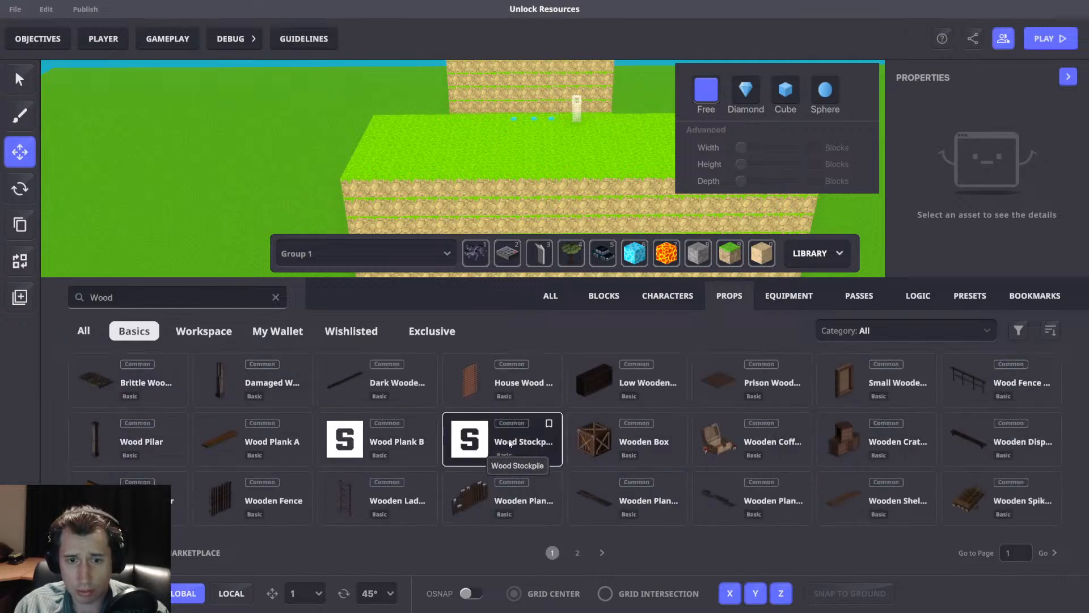
left_click_drag(512, 445, 578, 254)
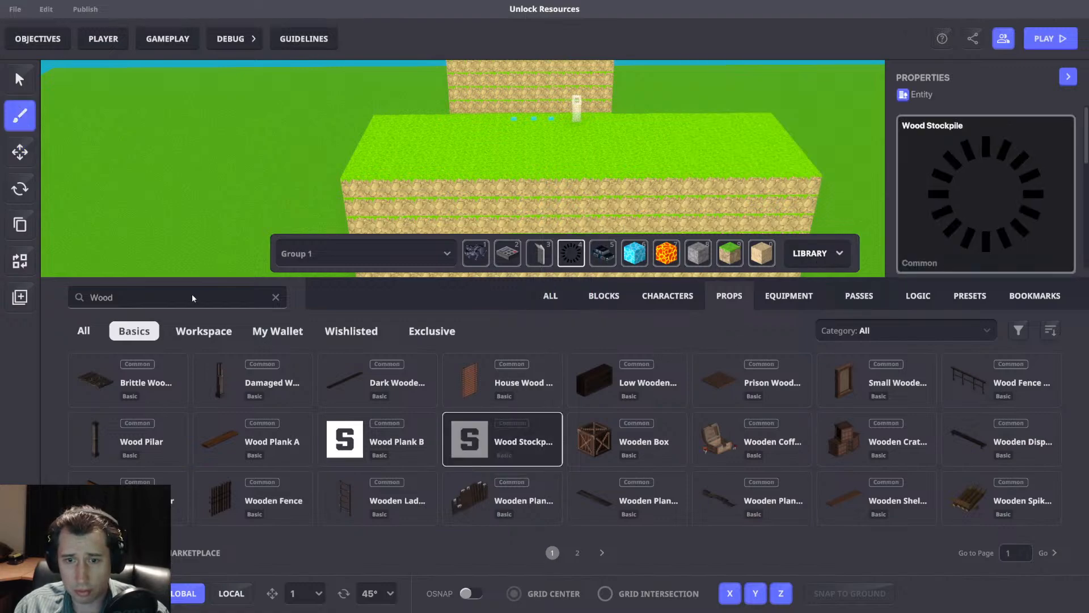
Search the props for Steel and Rock, assign Small Rock to the fifth quick slot, and close the library.
double_click(170, 297)
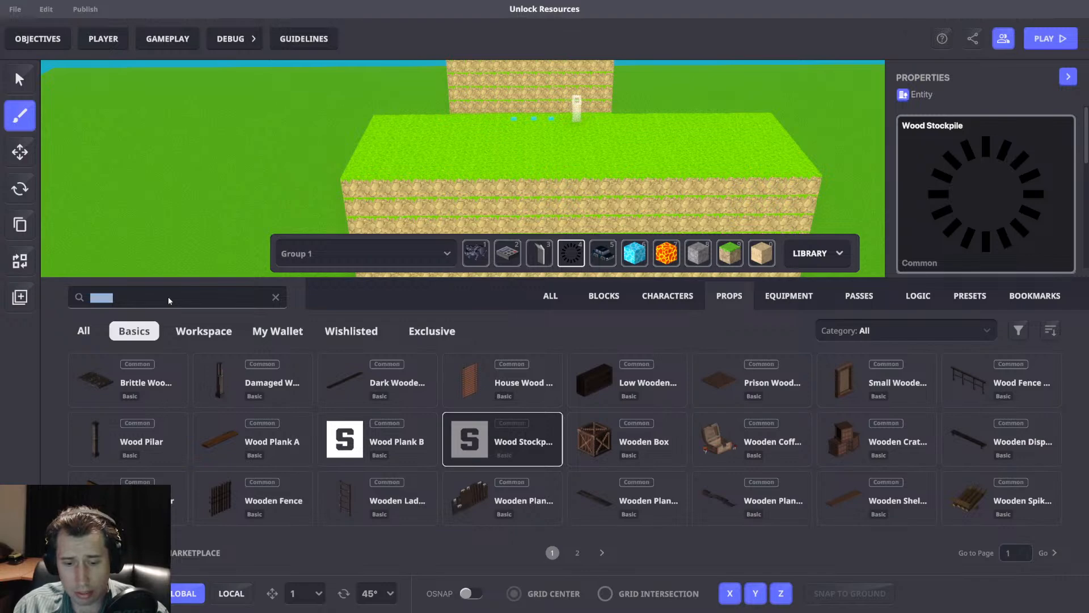
type("Steel")
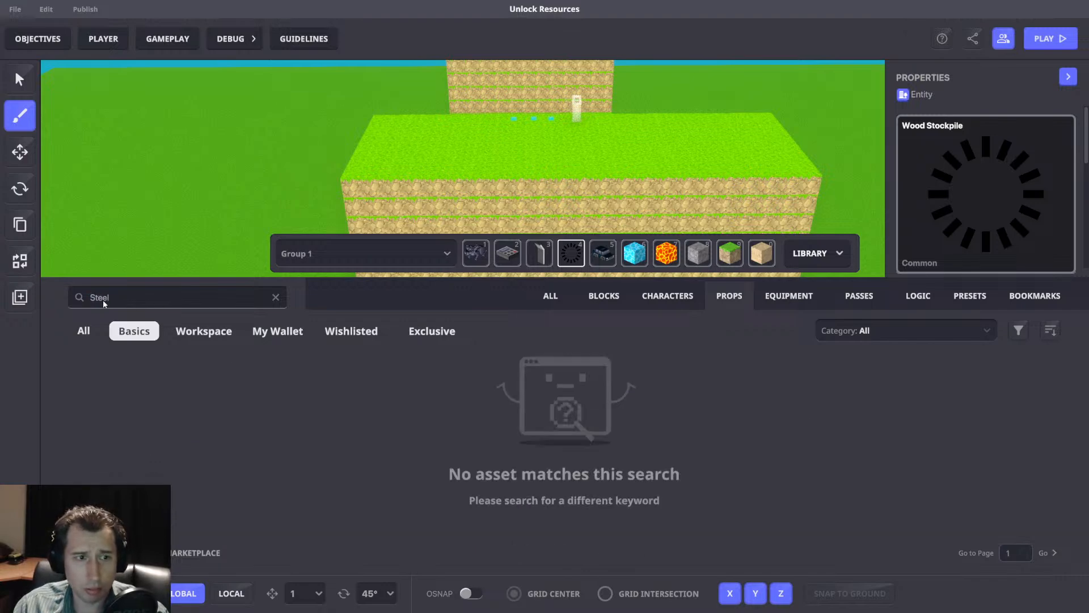
type("Rock")
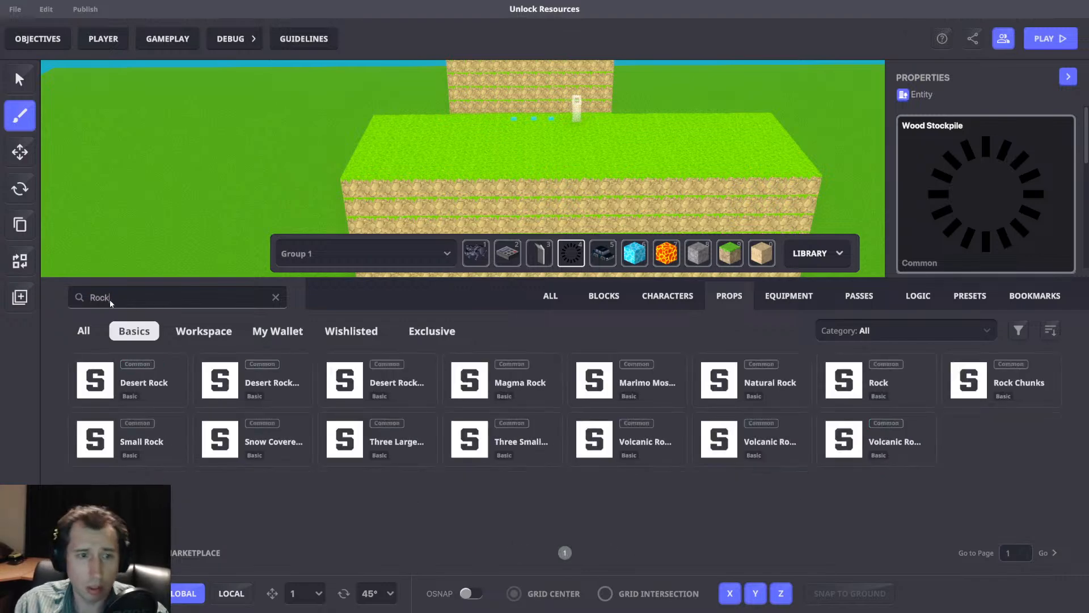
left_click_drag(108, 442, 602, 253)
left_click(839, 253)
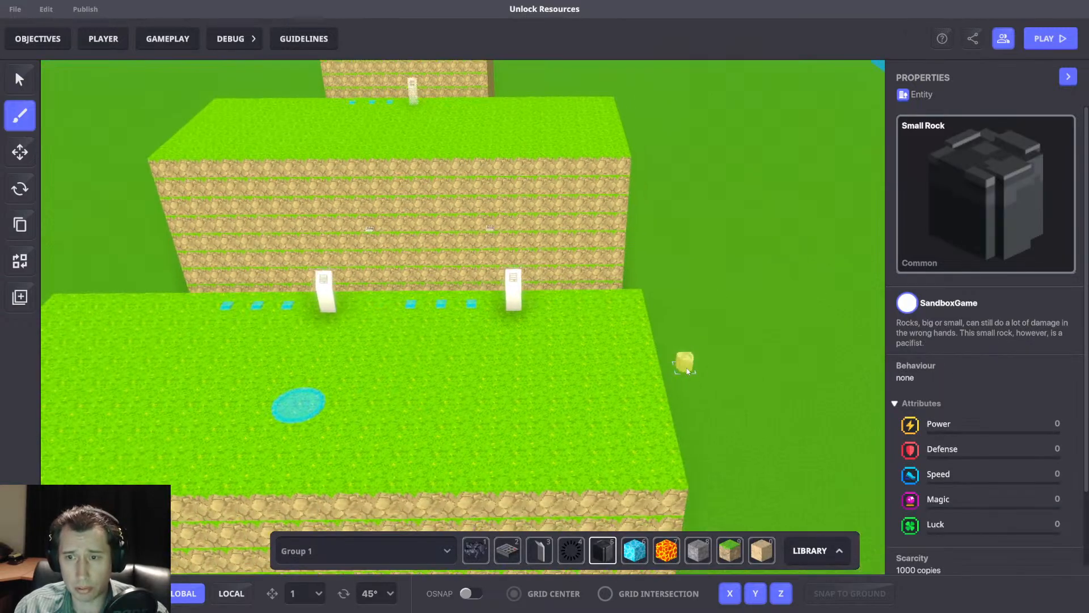
Place a Small Rock on the nearest grass platform and add the [MP] Collectable component to it.
left_click(563, 382)
left_click(20, 152)
left_click(562, 373)
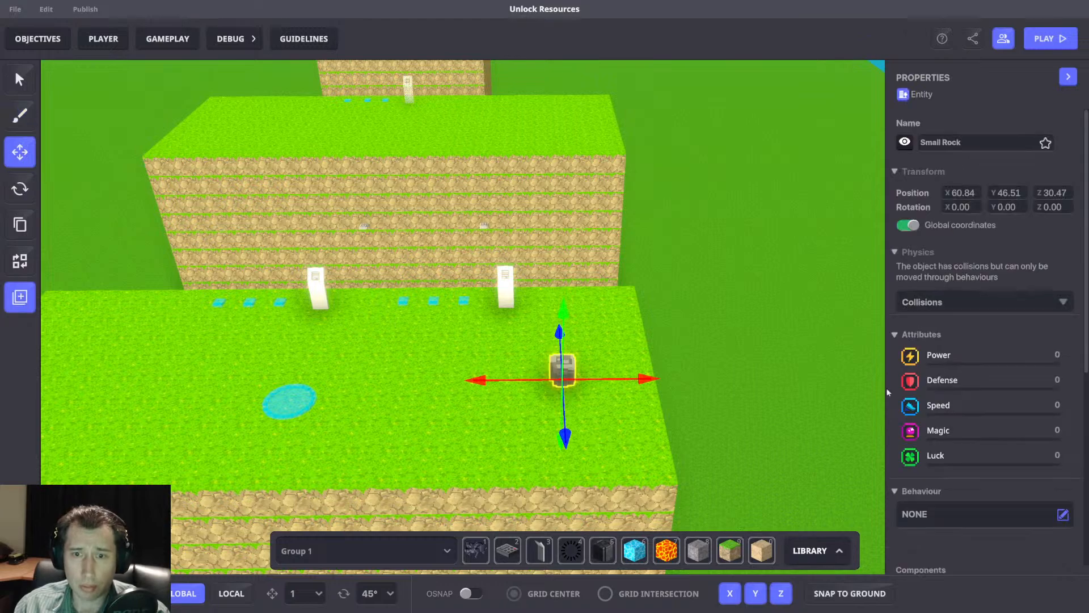
scroll(1028, 380, "down", 4)
left_click(1027, 370)
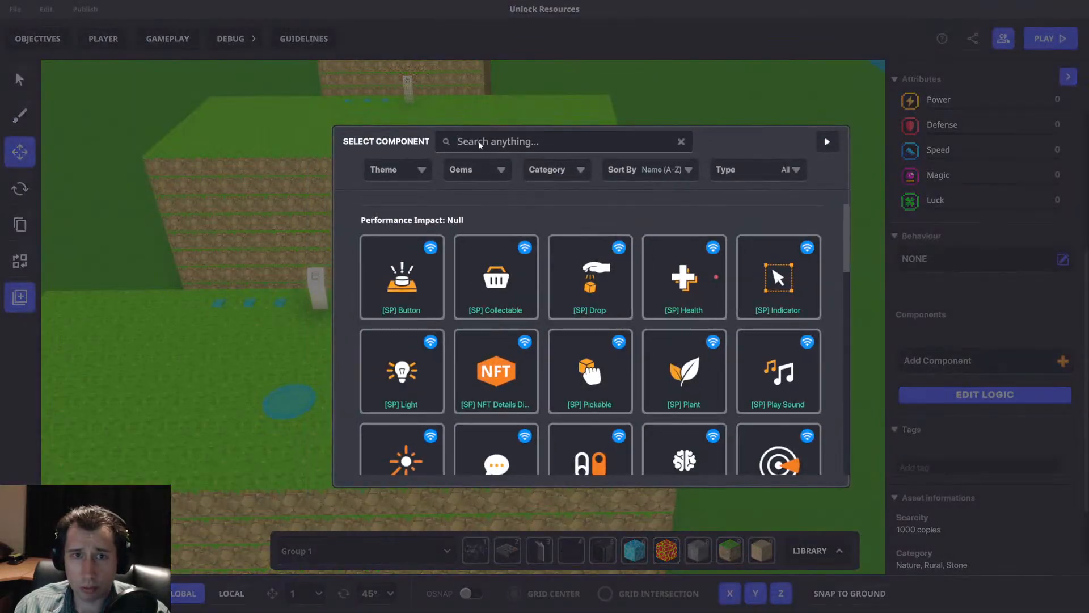
type("Cl")
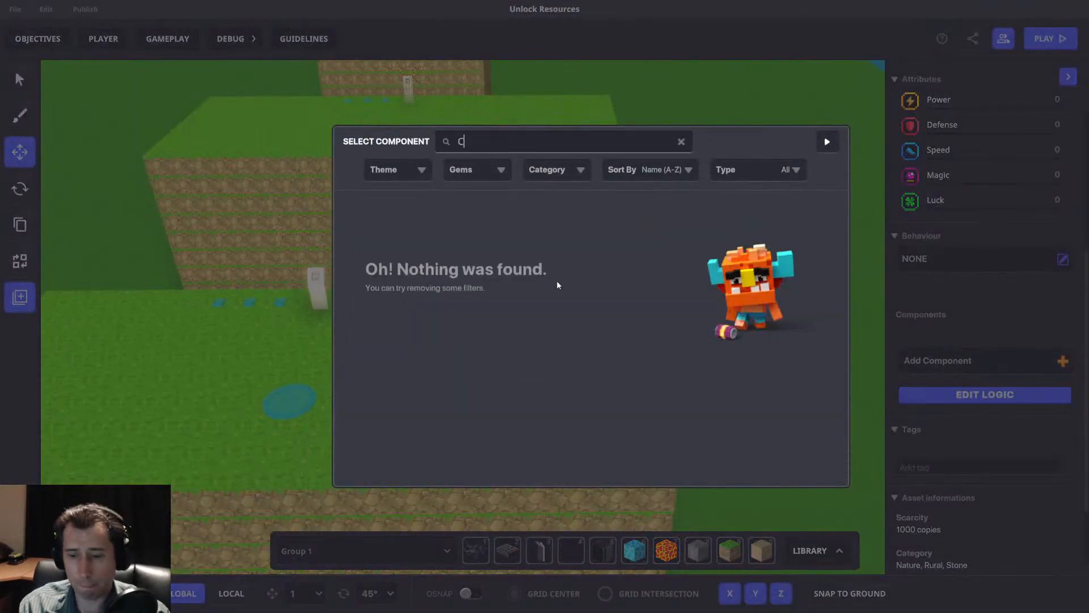
type("oll")
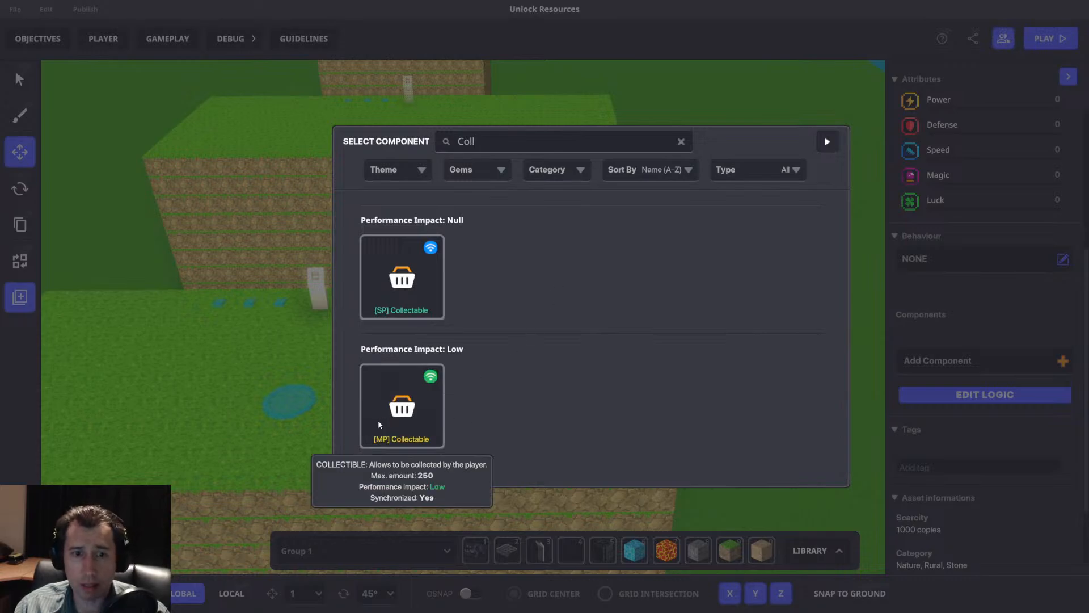
left_click(391, 415)
Move the Small Rock back onto the second grass platform so that it rests on its surface.
right_click_drag(514, 342, 533, 315)
left_click_drag(555, 439, 569, 171)
key("d")
mouse_move(584, 161)
right_mouse_down()
mouse_move(504, 172)
mouse_move(584, 174)
right_mouse_up()
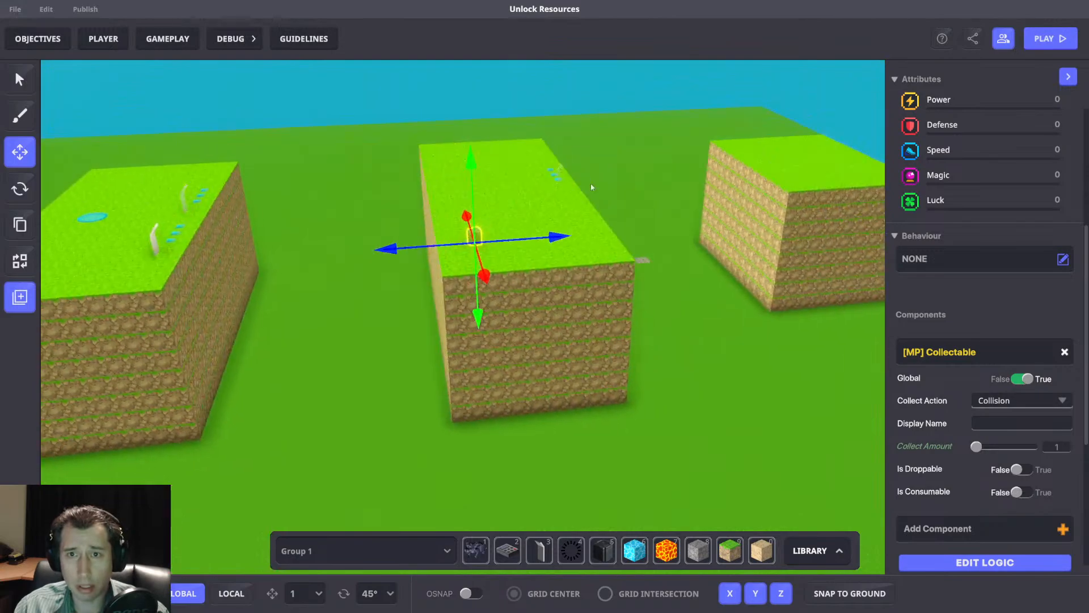
key("w")
left_click_drag(463, 239, 549, 221)
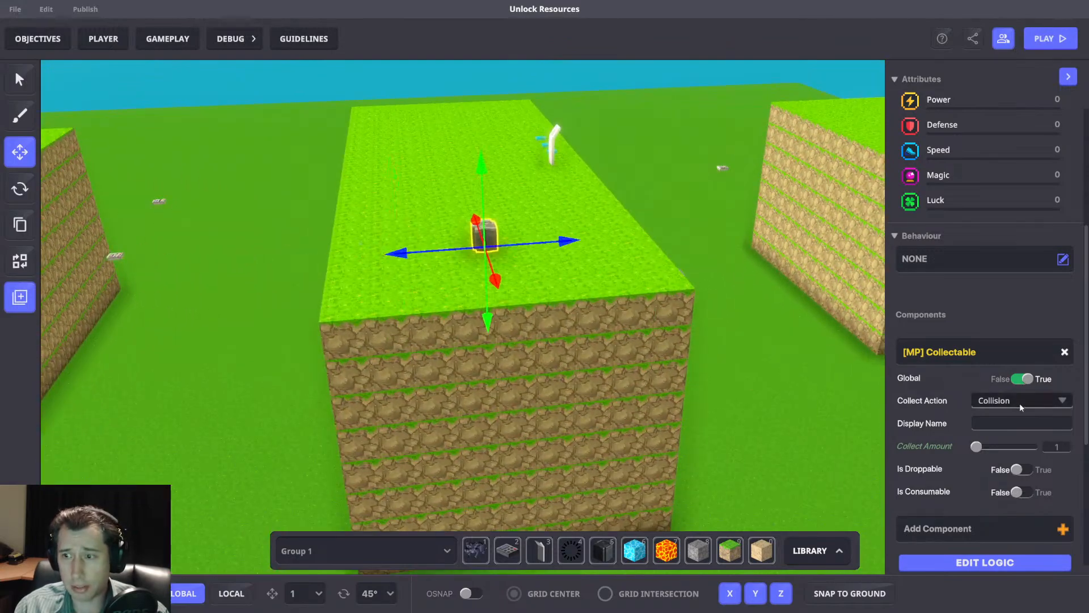
Make the rock's Collectable send AddPassiveStuff with Steel 1 on collect, using the Rules broadcast type.
scroll(997, 351, "down", 3)
left_click(996, 358)
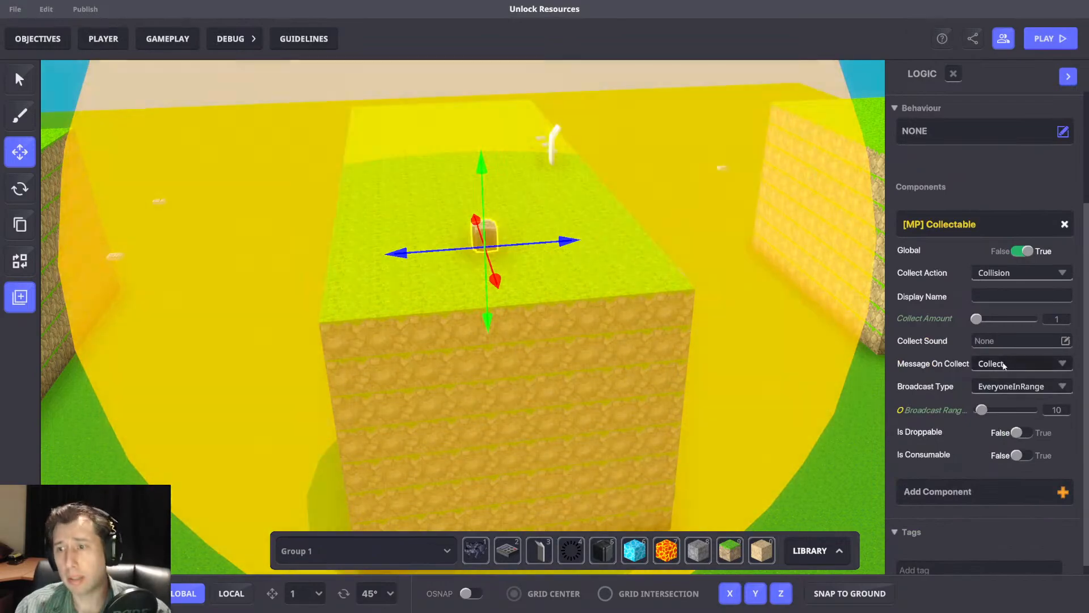
left_click(1001, 363)
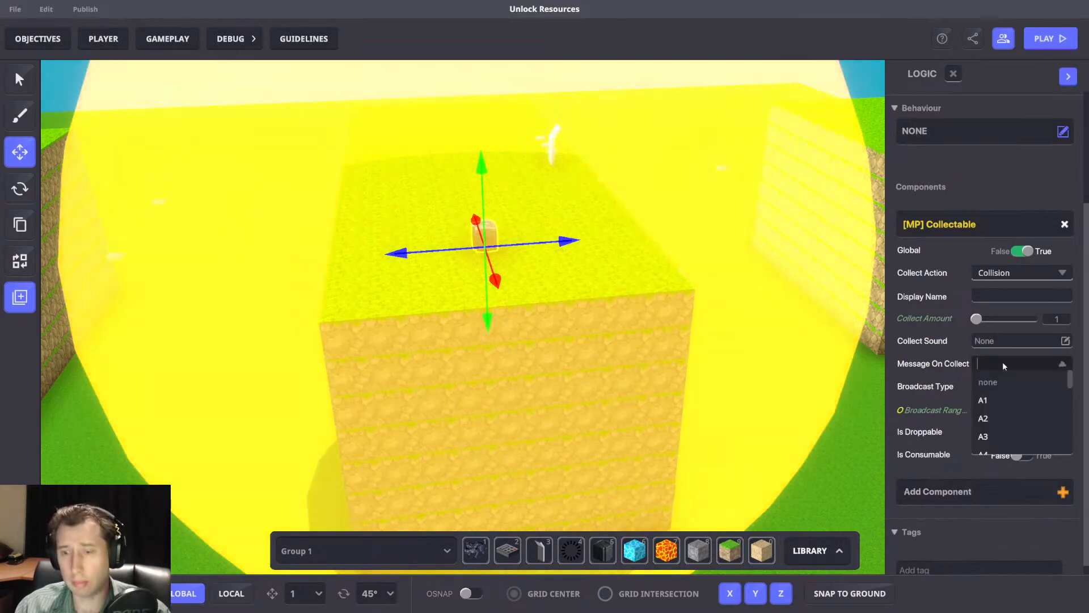
type("Add")
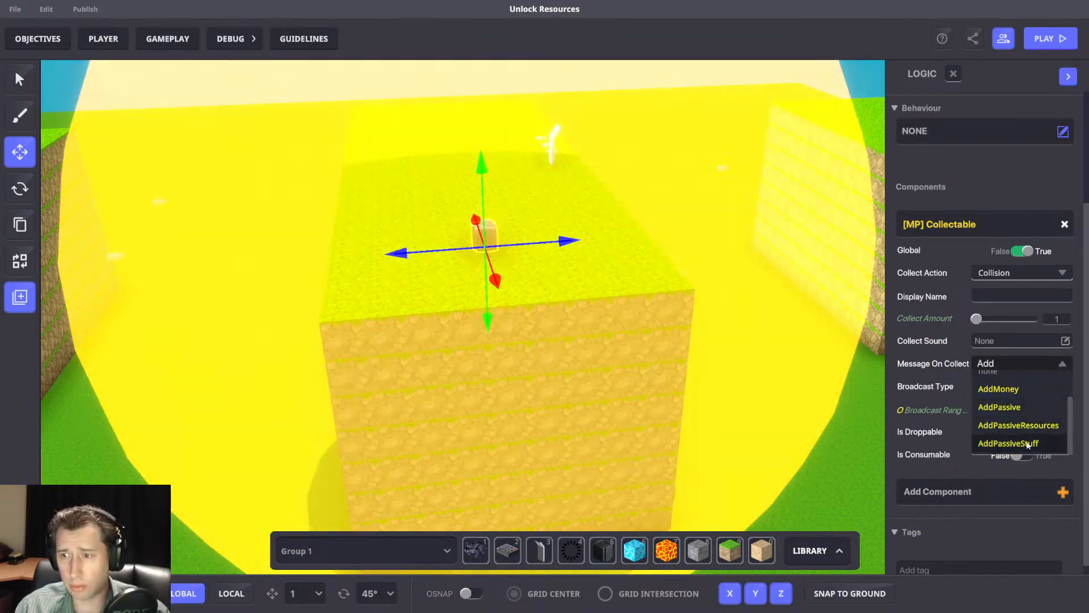
left_click(1029, 443)
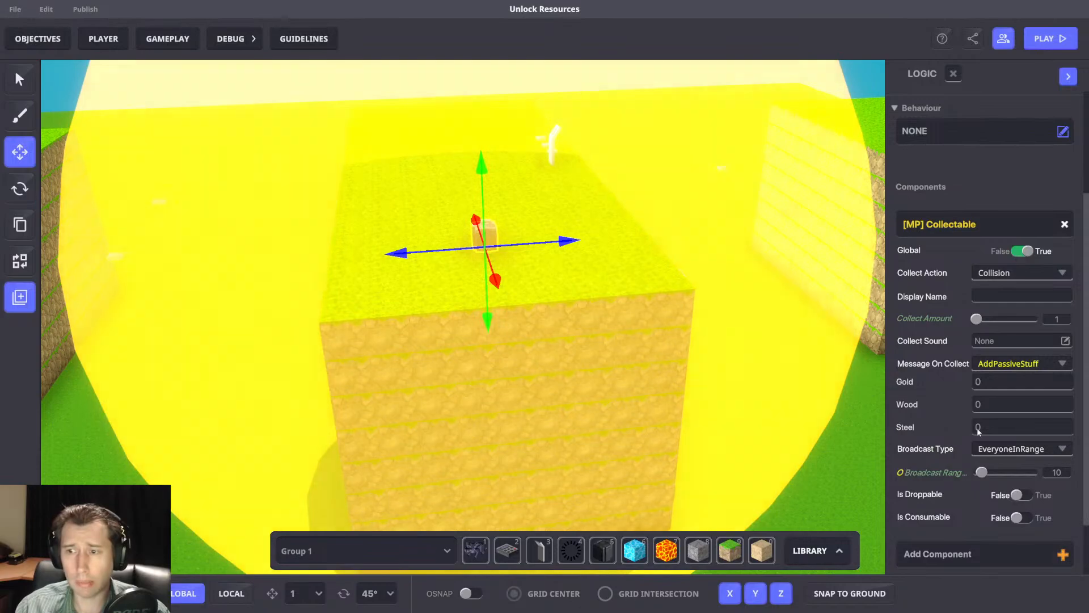
left_click(999, 427)
type("1")
left_click(1018, 448)
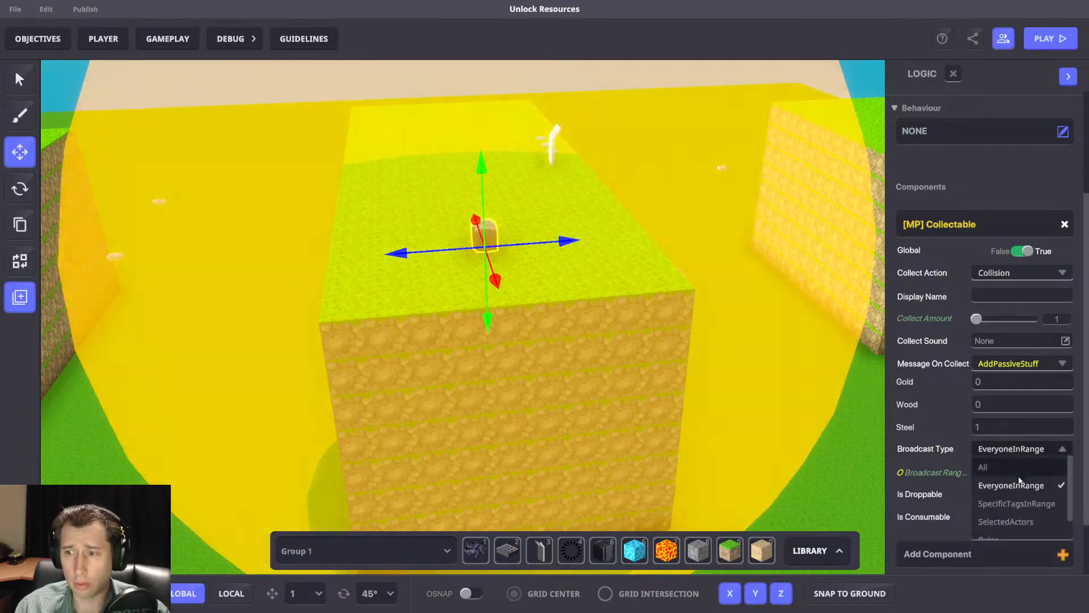
left_click(1010, 506)
right_click_drag(733, 383, 588, 397)
key("s")
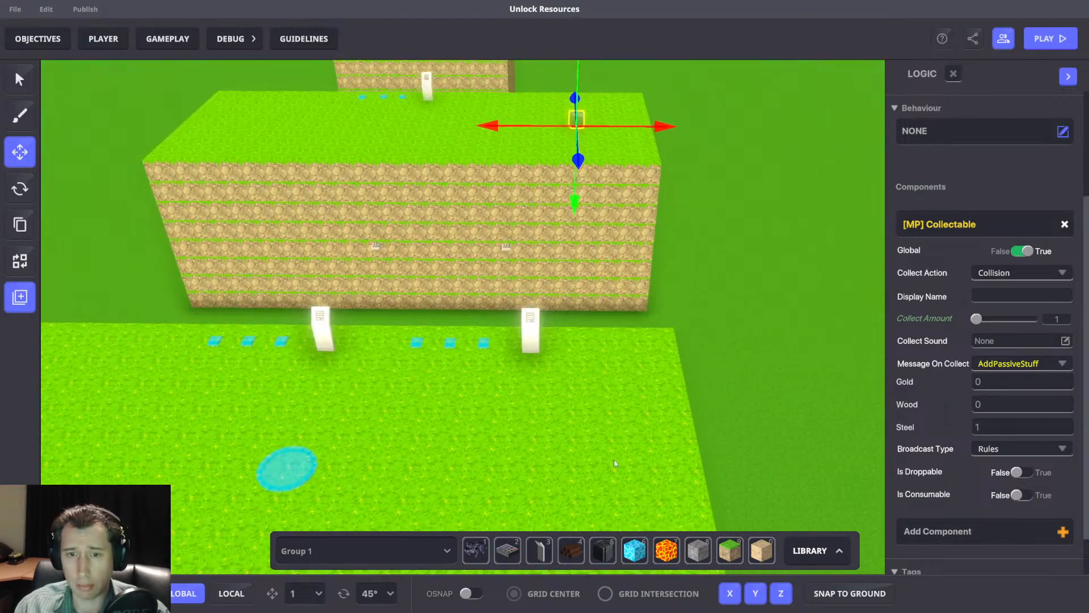
left_click(577, 544)
left_click(609, 453)
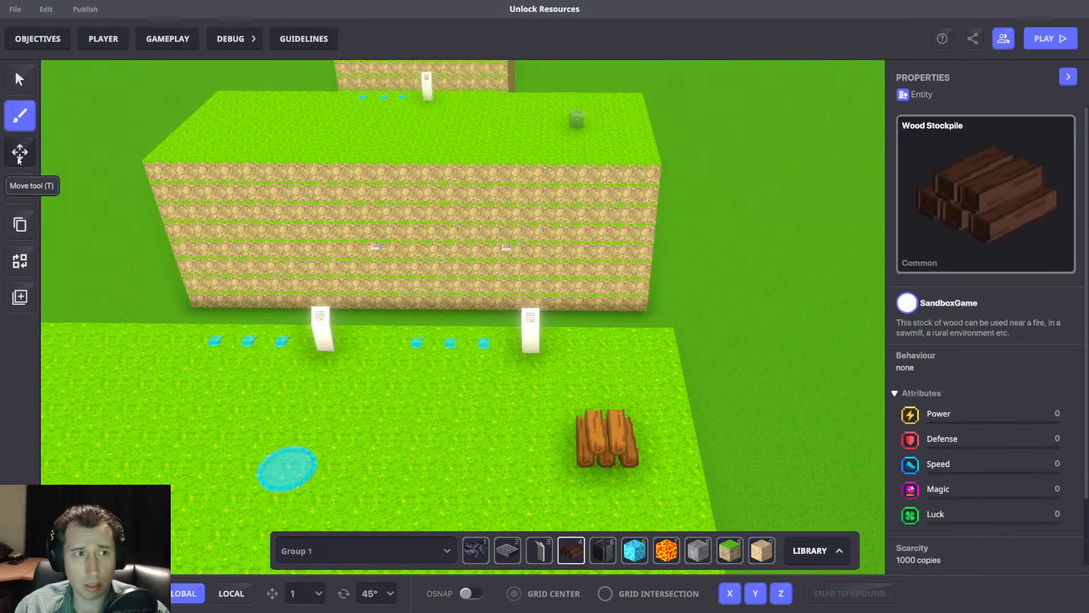
key("Escape")
left_click(638, 425)
key("Delete")
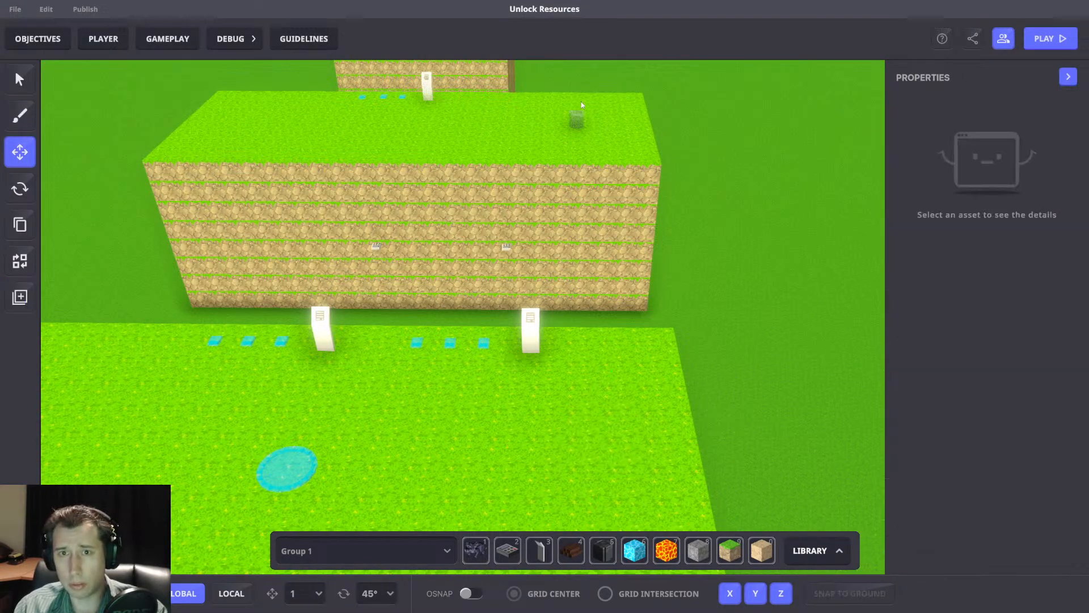
Duplicate the Small Rock and move the copy onto the nearest grass platform, beside its outer edge.
left_click(579, 117)
key("ctrl+d")
left_click_drag(557, 153, 539, 544)
left_click_drag(601, 406, 656, 424)
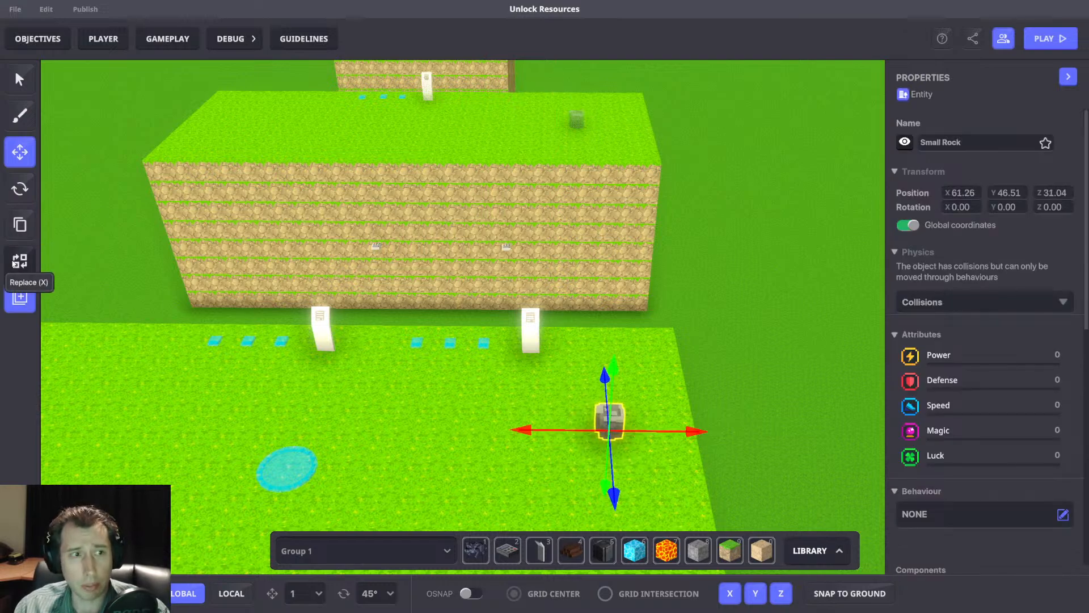
left_click(20, 261)
left_click(131, 211)
left_click(394, 169)
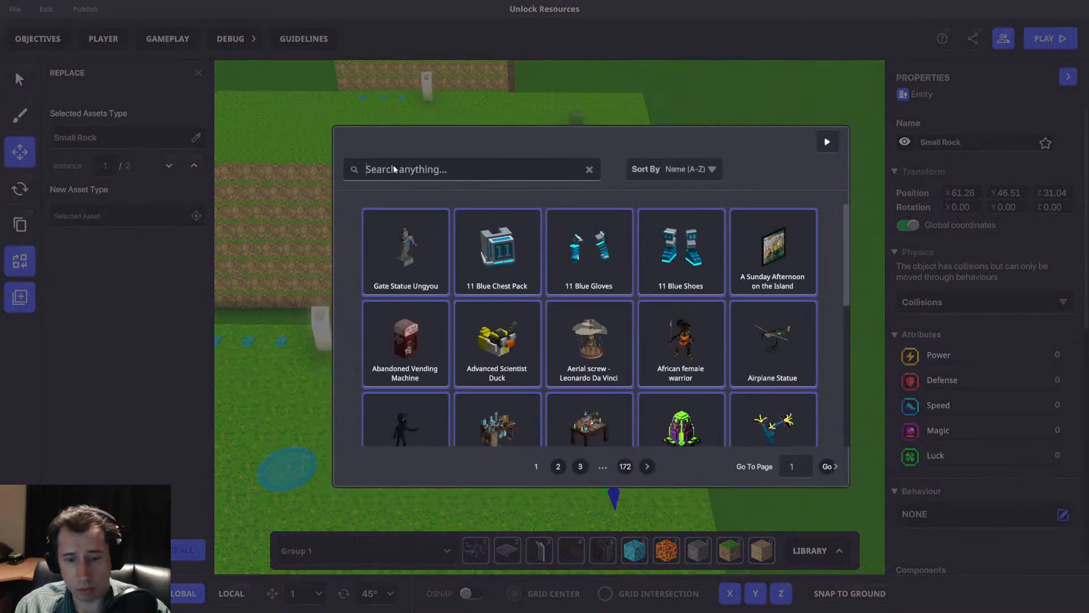
type("Woods")
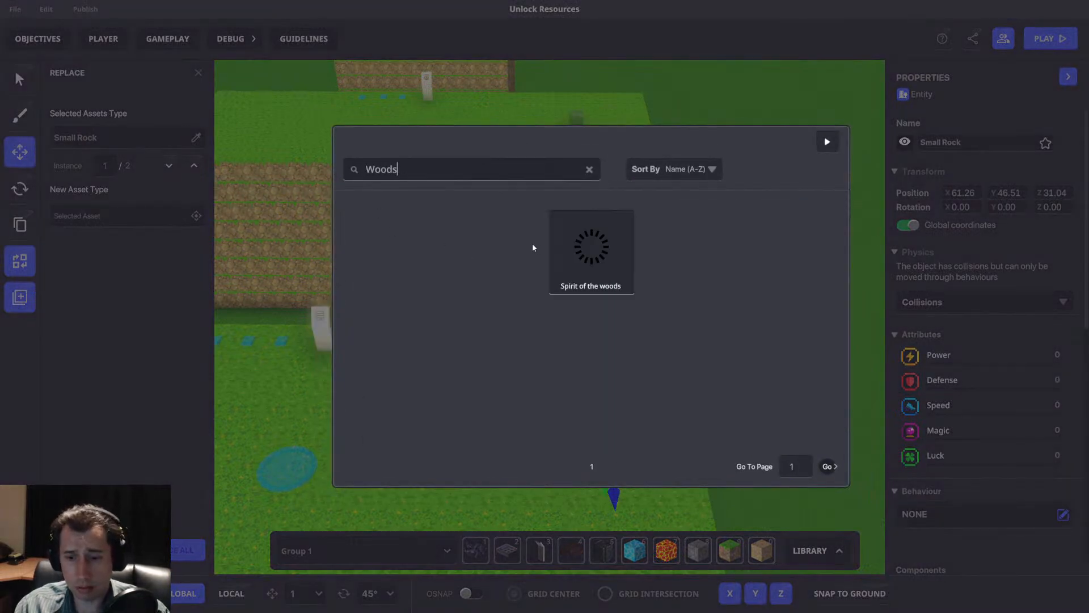
key("BackSpace")
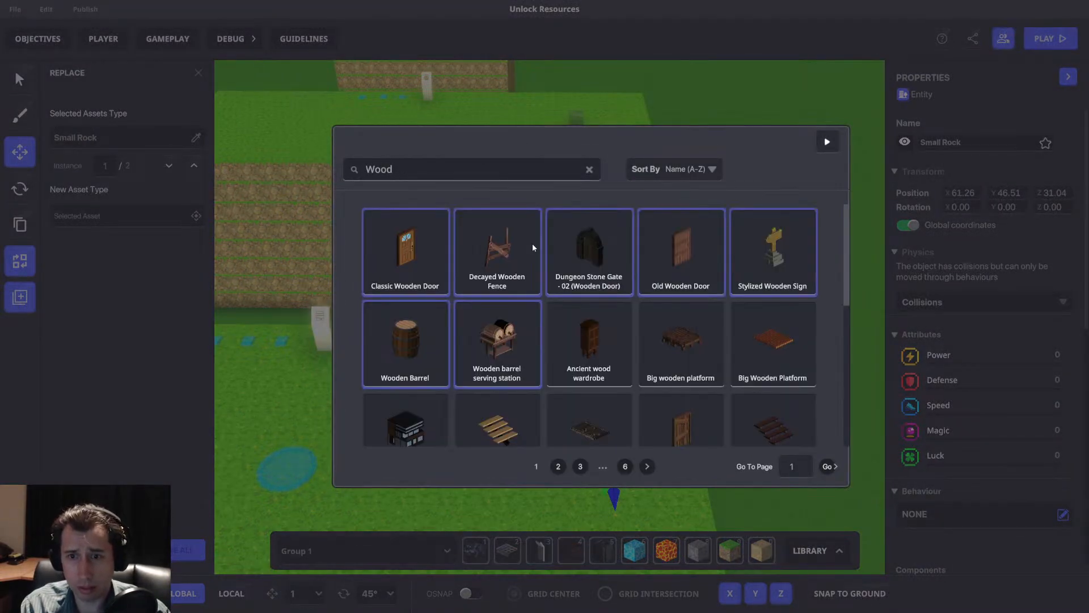
type("j")
key("BackSpace")
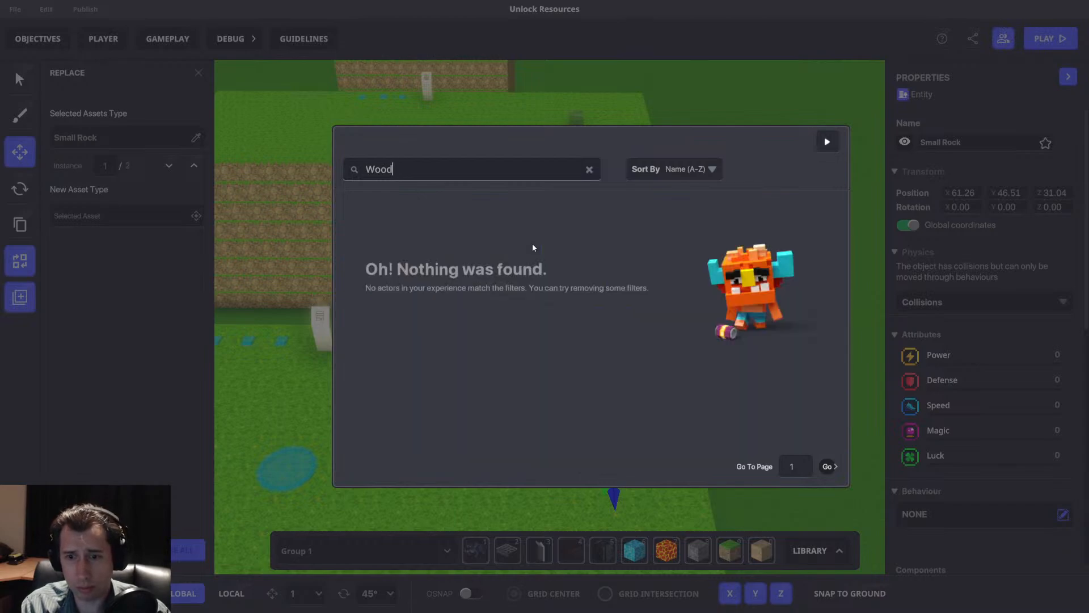
left_click(827, 142)
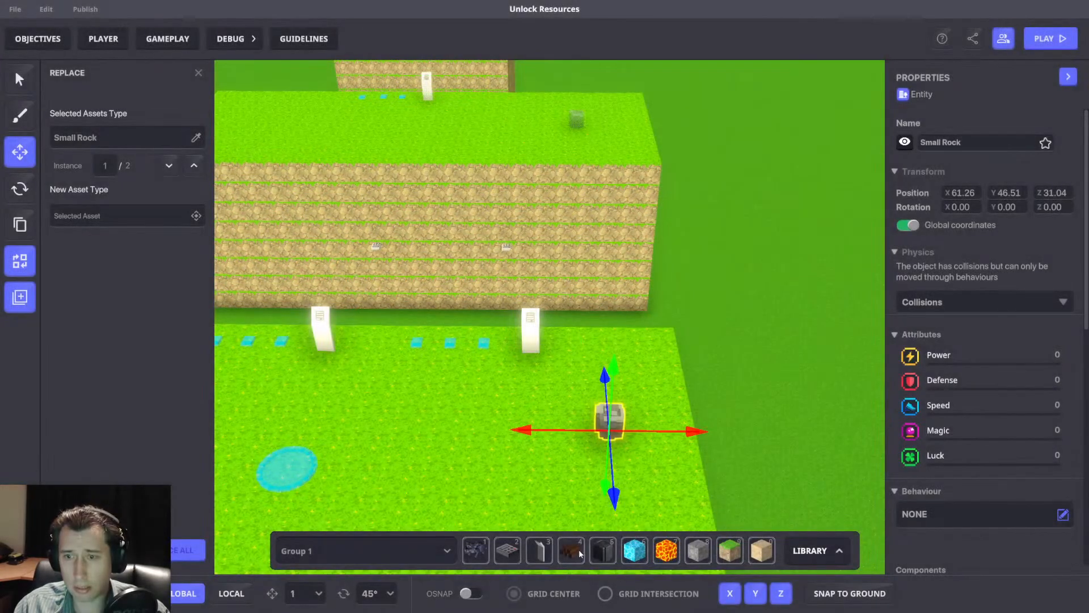
left_click(578, 553)
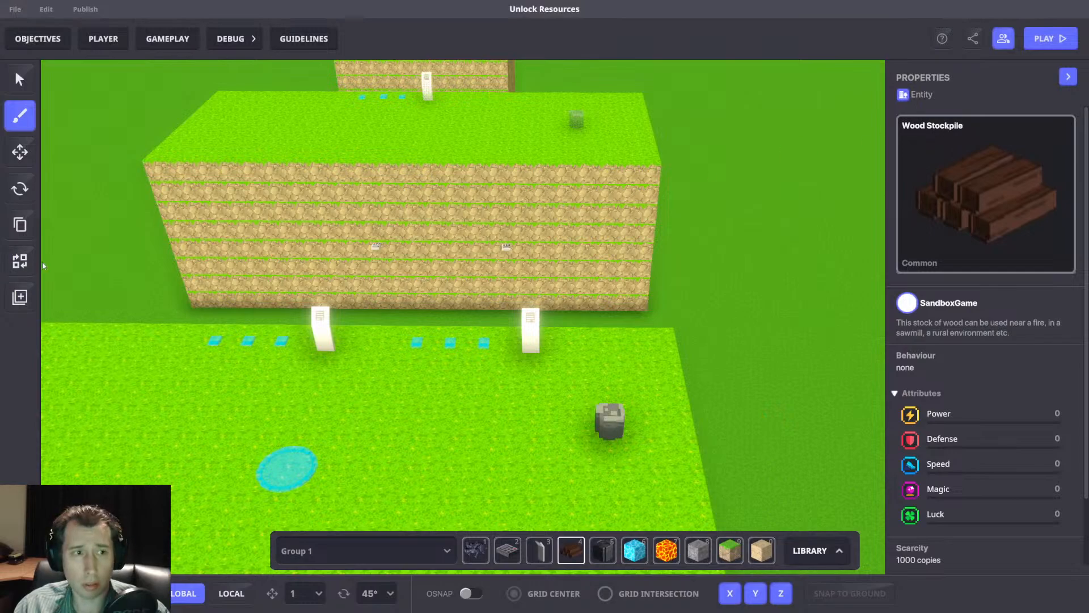
Replace the duplicated Small Rock on the nearest platform with the Wood Stockpile asset.
left_click(20, 152)
left_click(611, 418)
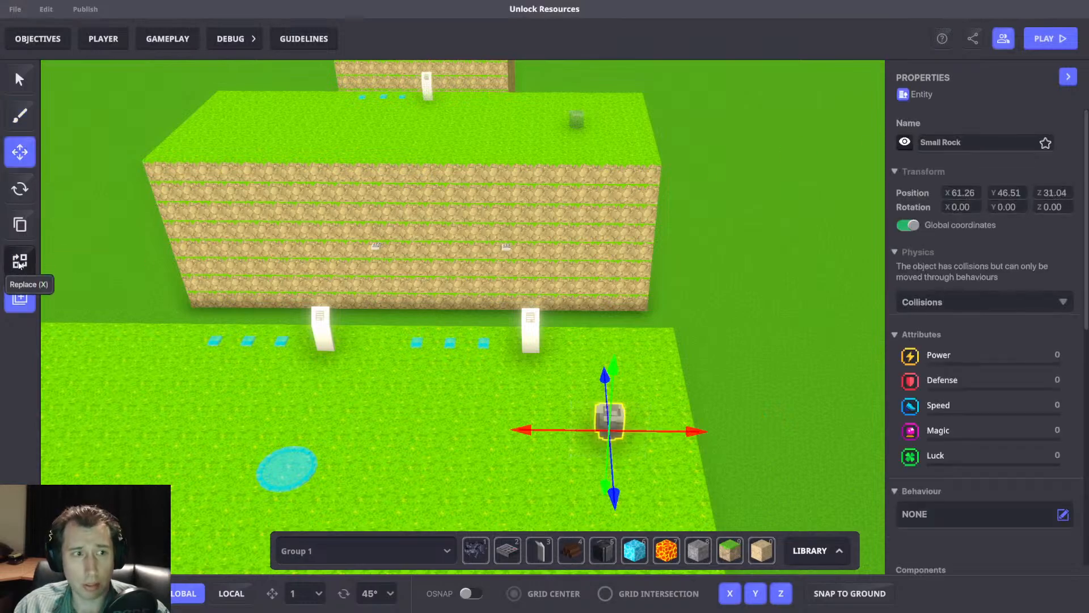
left_click(20, 262)
left_click(122, 218)
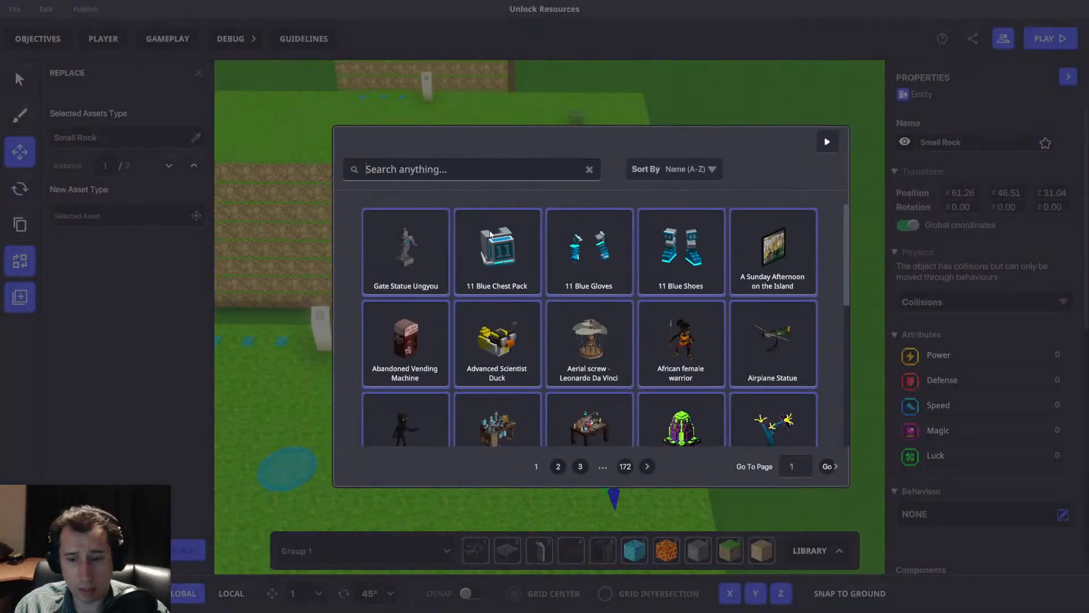
type("Wood sto")
left_click(555, 278)
left_click(187, 550)
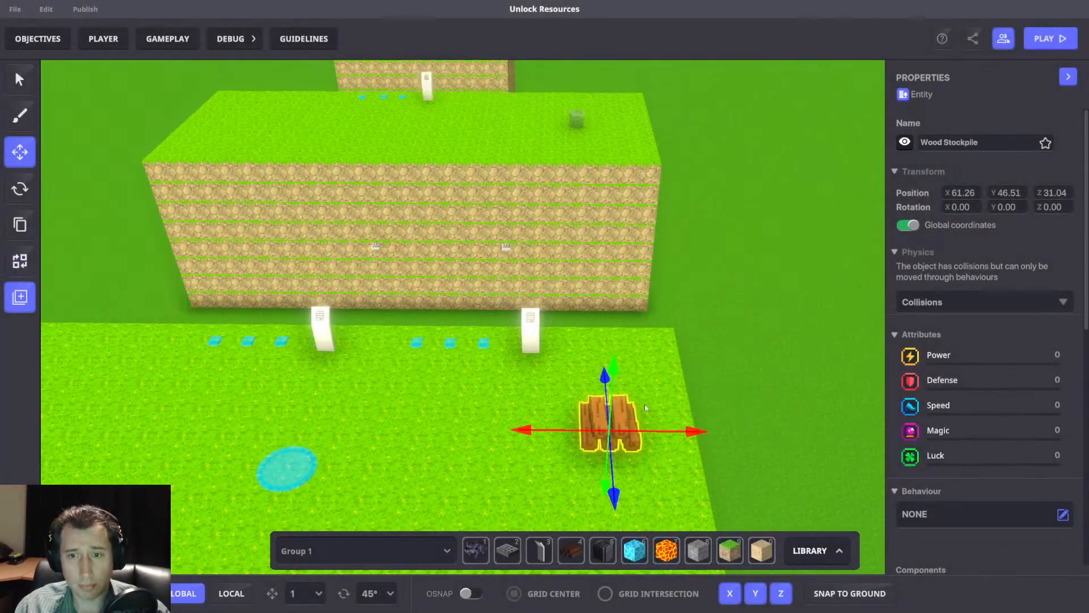
In the stockpile's AddPassiveStuff collect message, set Steel to 0 and Wood to 1.
scroll(951, 389, "down", 6)
left_click(985, 506)
scroll(988, 489, "down", 2)
left_click(990, 376)
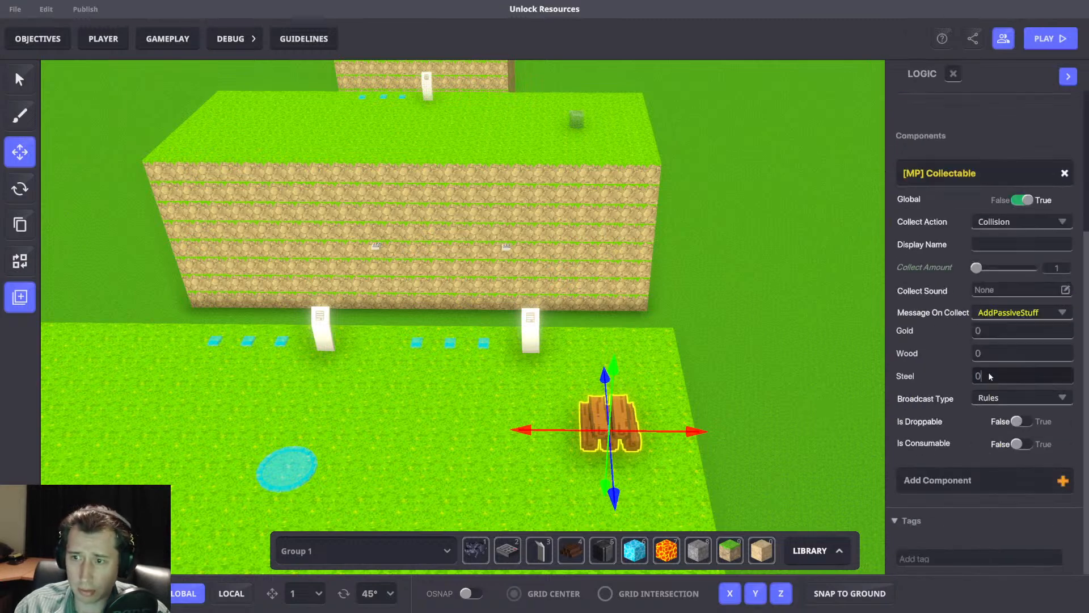
double_click(978, 354)
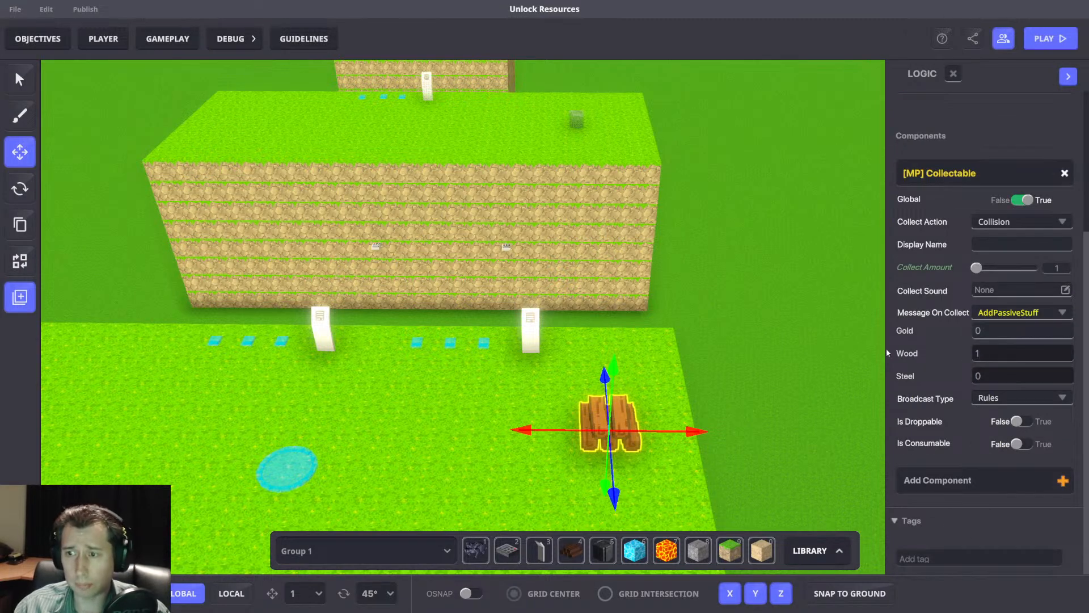
Deselect the wood stockpile and save the changes to the experience.
left_click(665, 316)
scroll(665, 316, "down", 5)
right_click_drag(666, 315, 689, 351)
key("w")
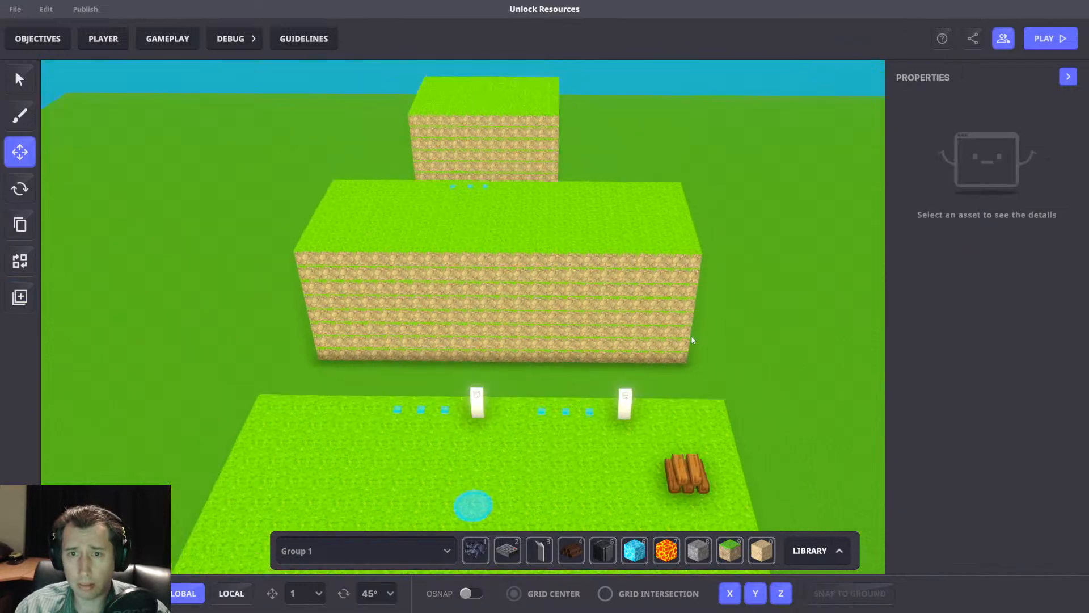
key("q")
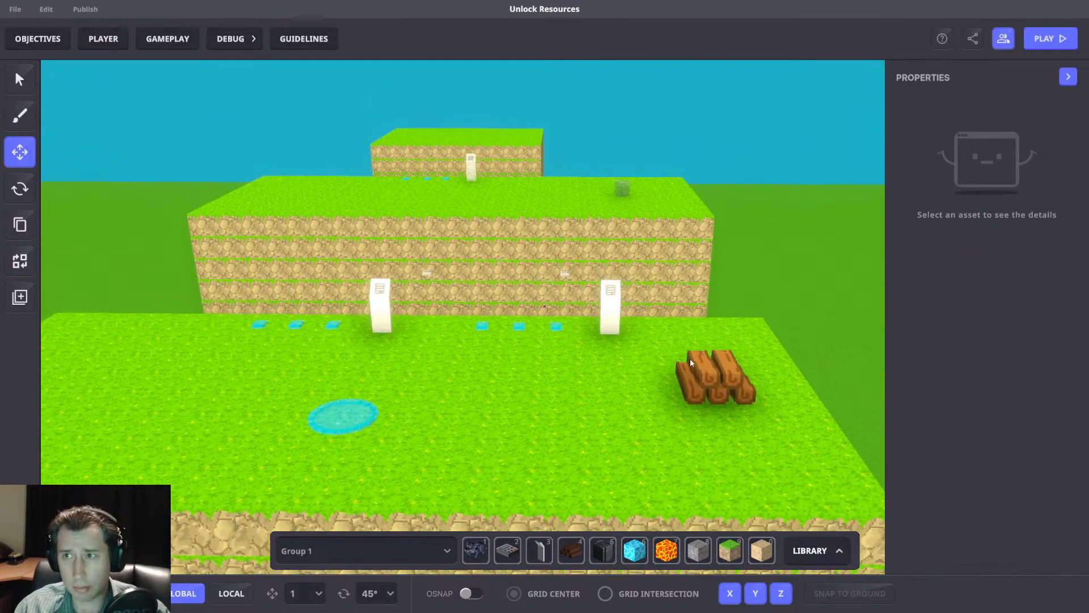
key("ctrl+s")
left_click(641, 340)
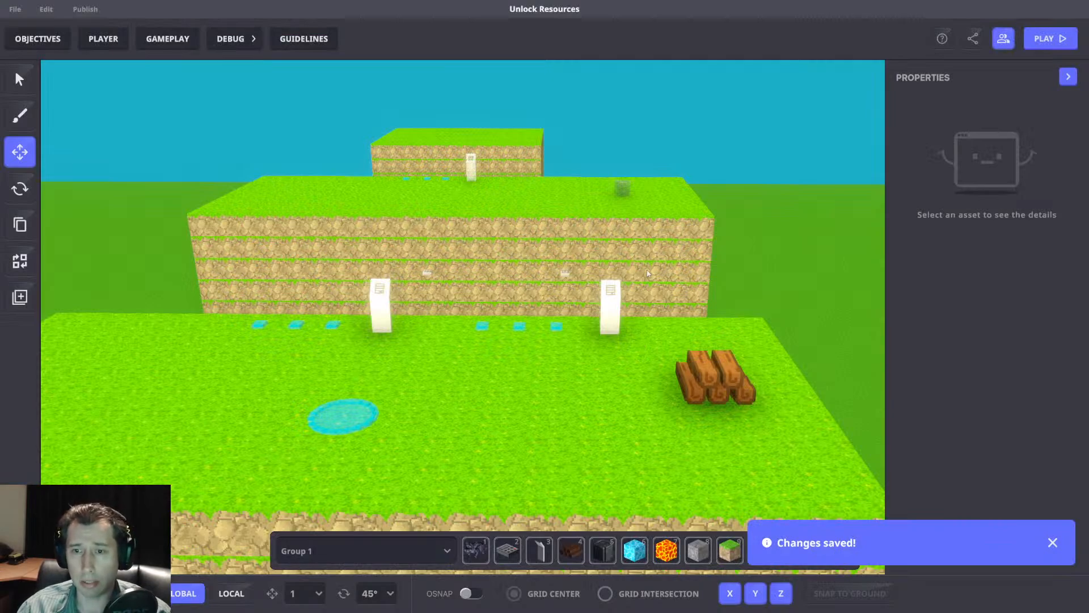
Frame all three grass platforms and start a play test of the experience.
scroll(632, 298, "down", 3)
right_click_drag(564, 354, 574, 387)
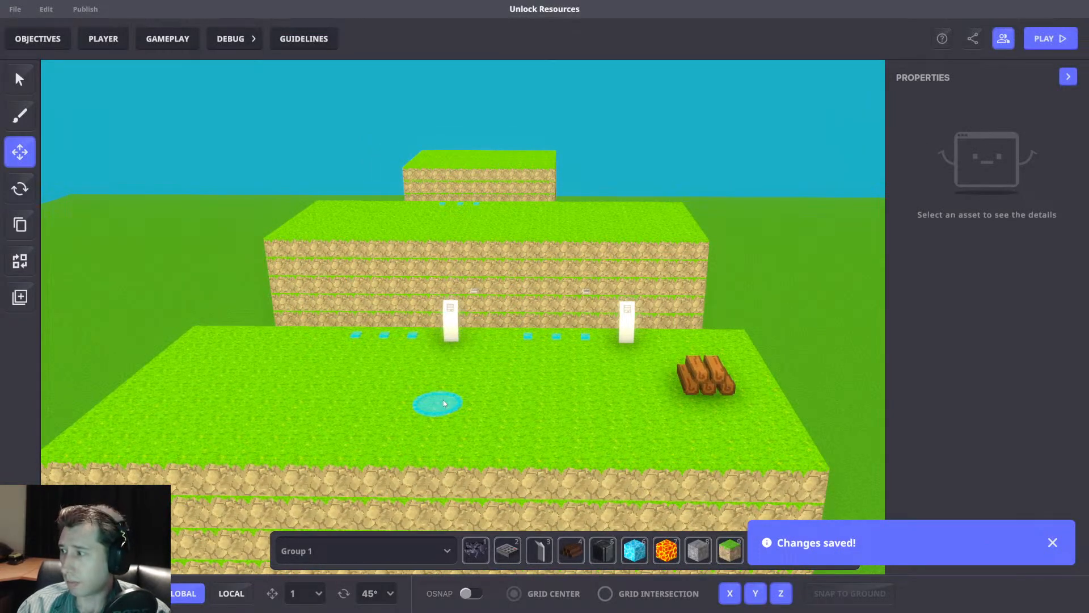
key("ctrl+p")
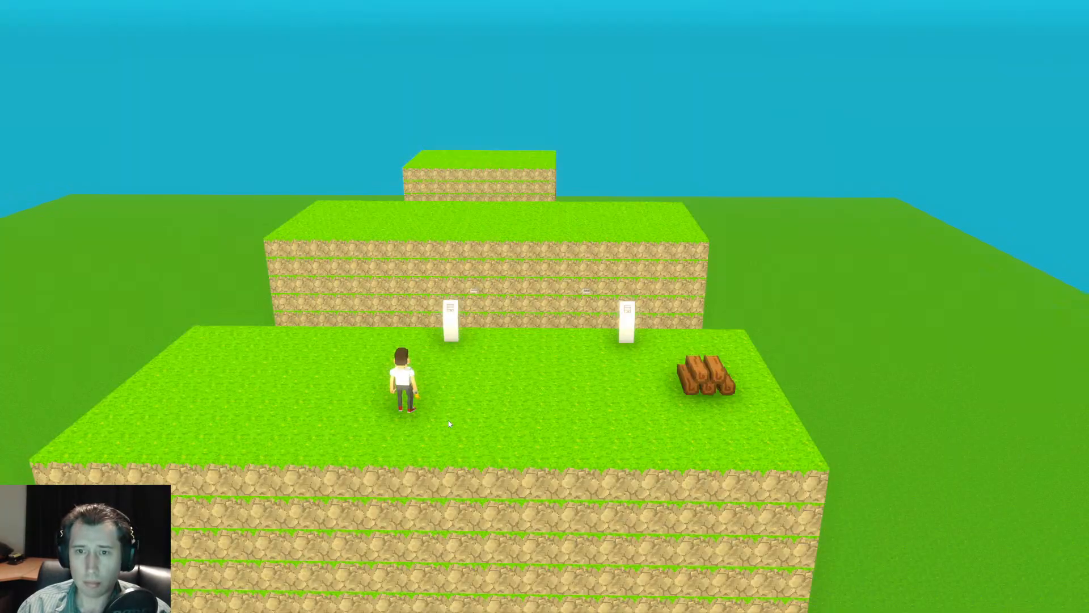
Walk the avatar to the 10-gold purchase panel and attempt the purchase before enough gold has accumulated.
key("d")
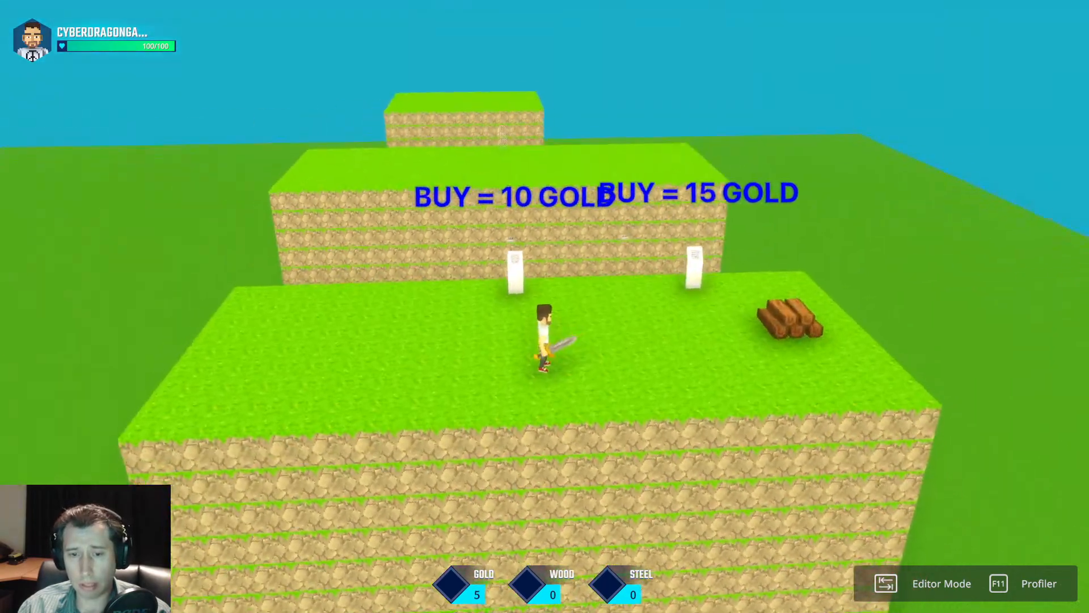
key("w")
key("s")
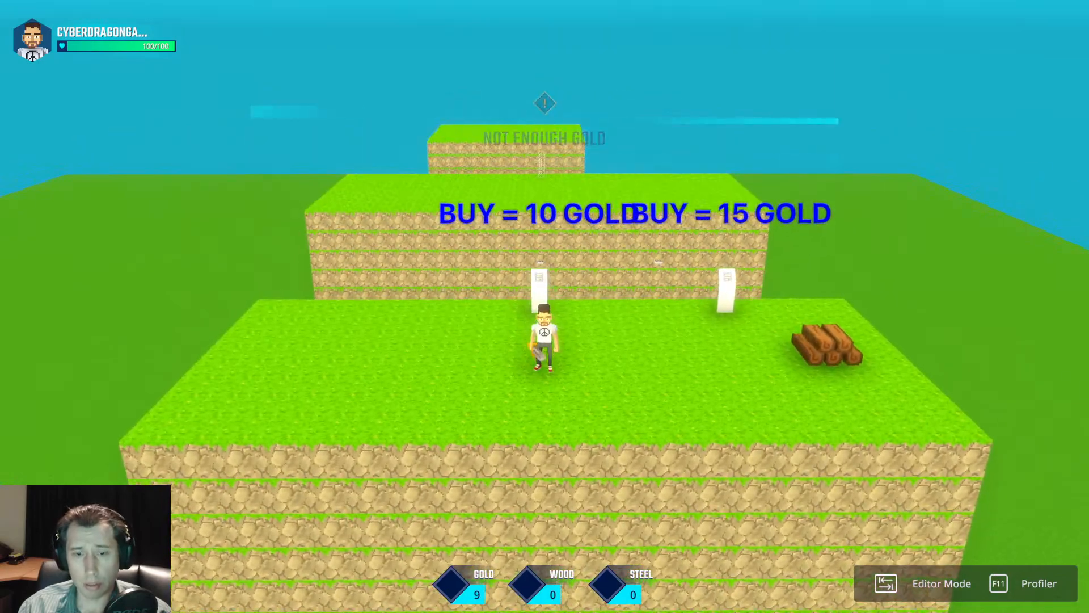
key("w")
key("s")
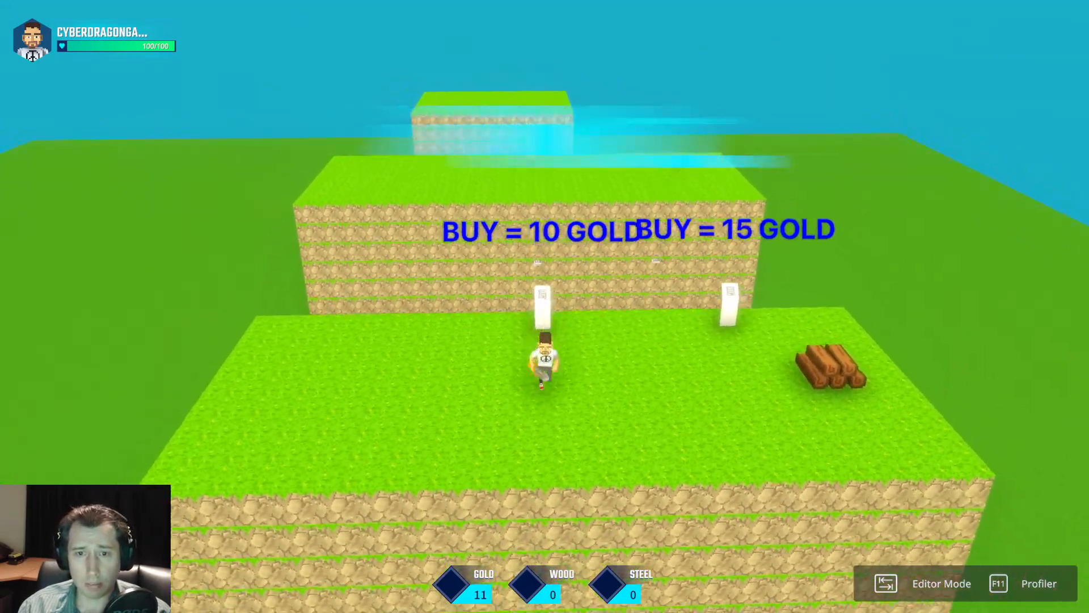
Collect the wood stockpile on the first platform and buy the area at the 10-gold panel.
key("d")
key("w")
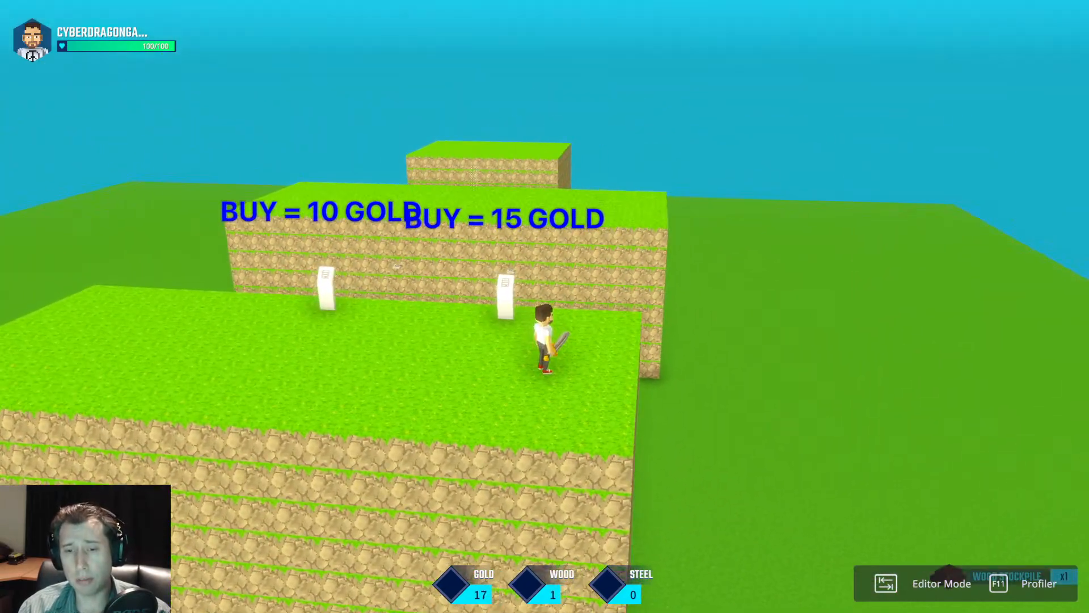
key("a")
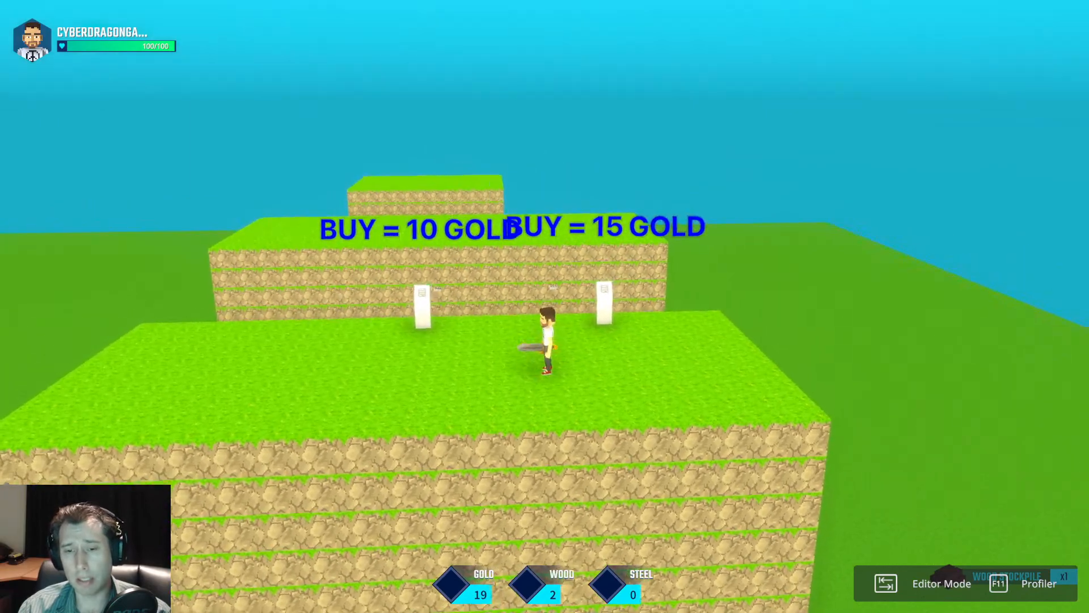
key("a")
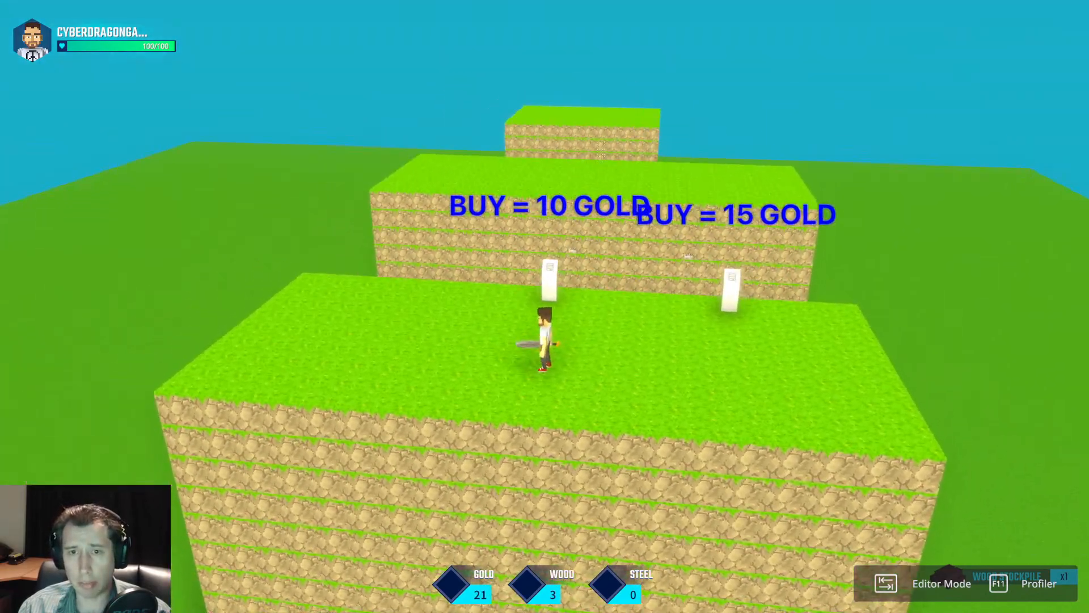
key("w")
key("s")
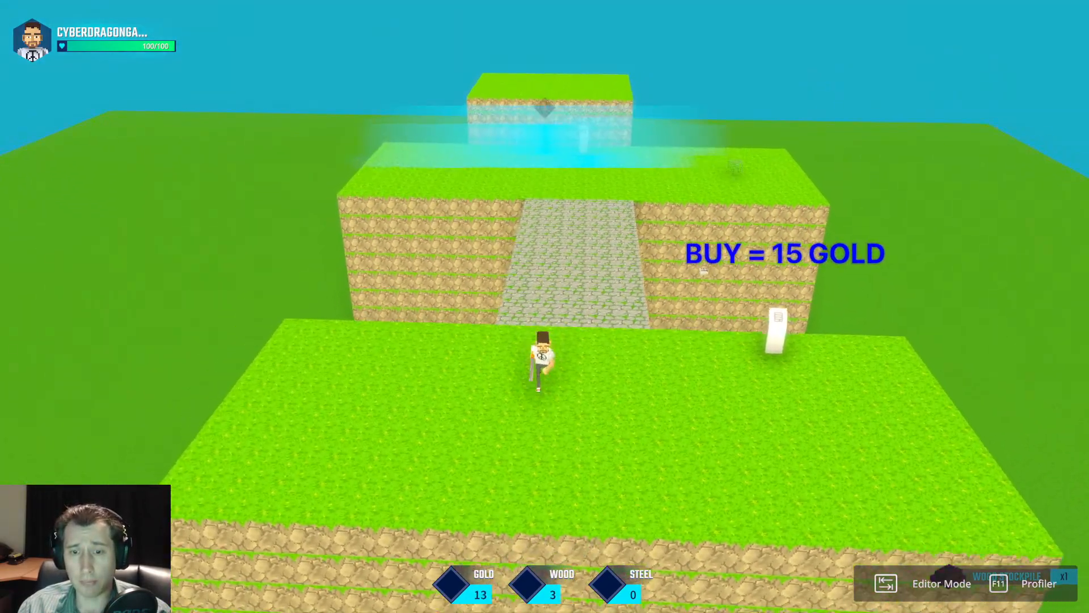
Cross the unlocked stone ramp and collect the small rock on the second platform.
key("w")
key("w")
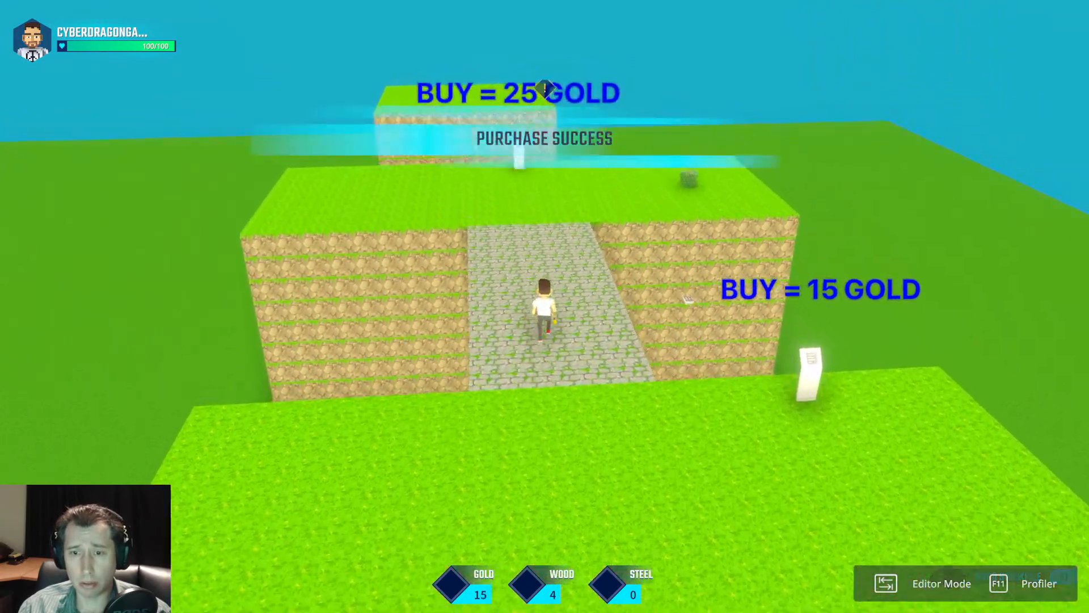
key("w")
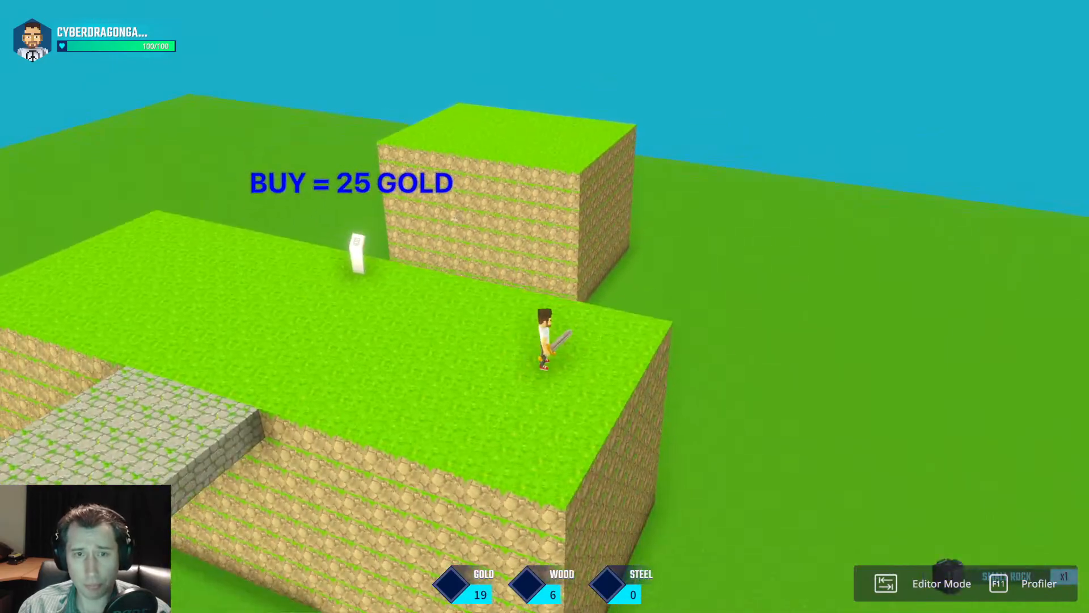
key("w")
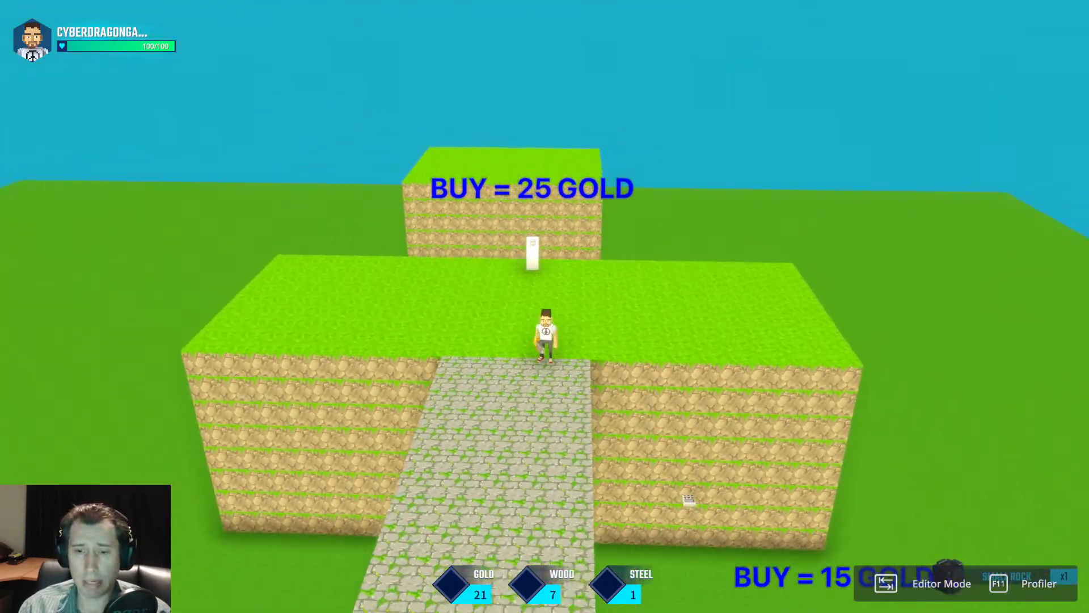
Try to buy the area at the 25-gold panel on the second platform, approaching it from several sides.
key("w")
key("w")
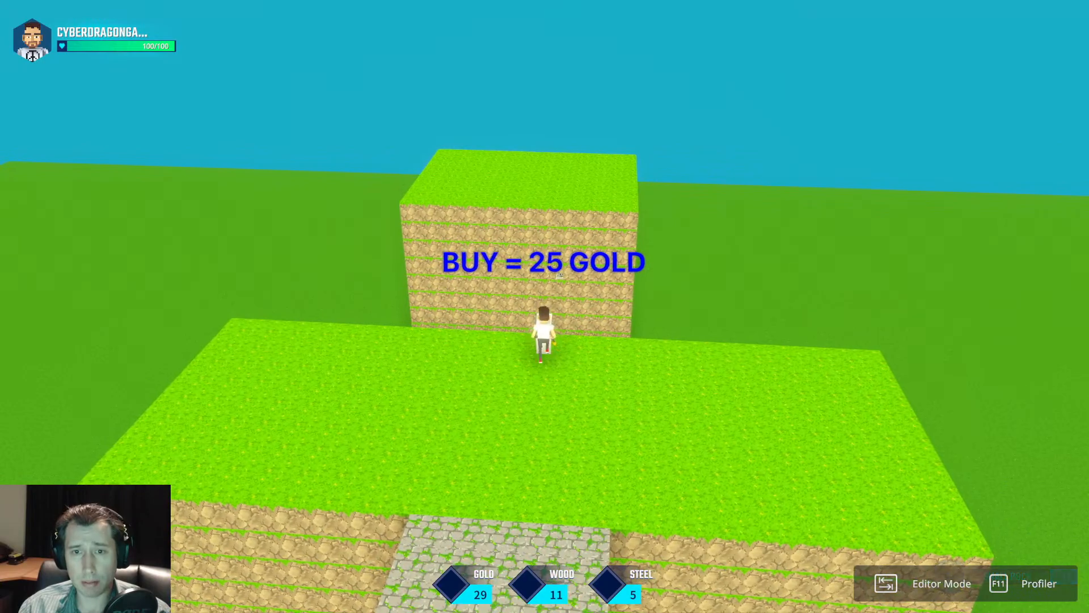
key("a")
key("s")
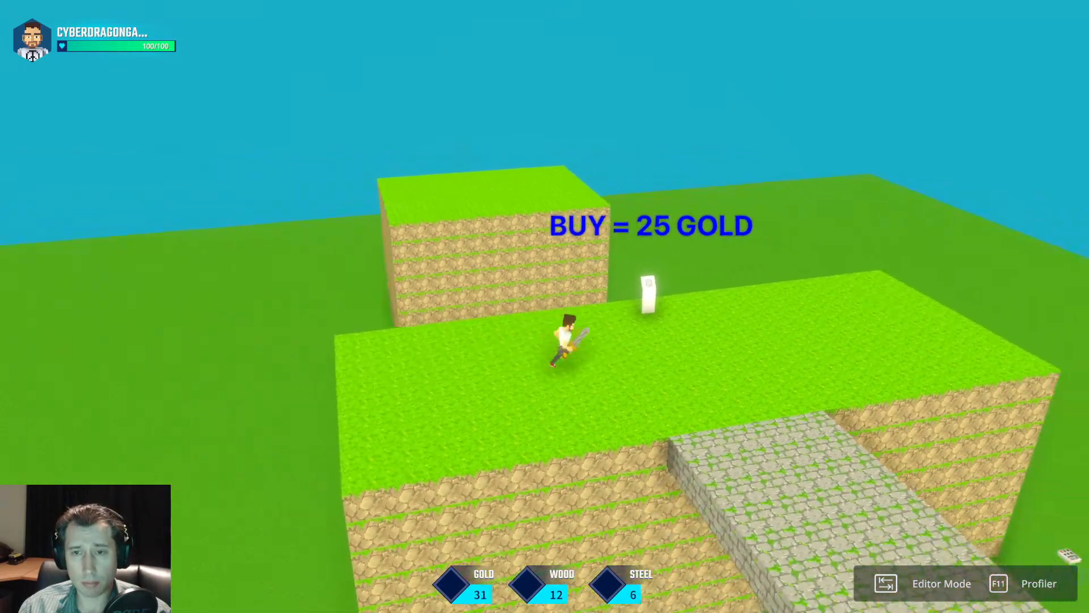
key("d")
key("w")
key("d")
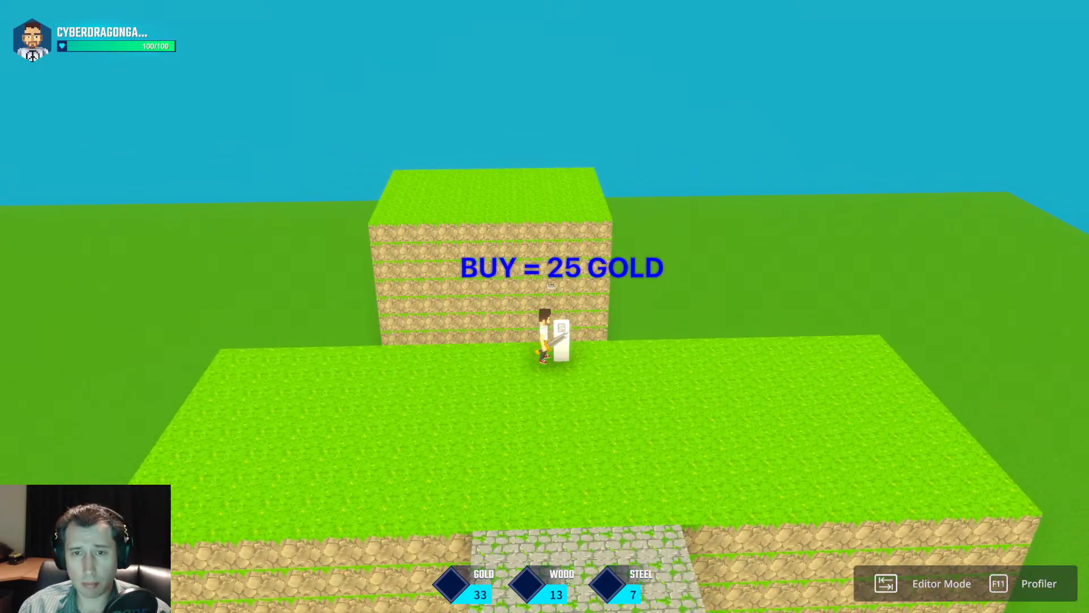
key("s")
key("d")
key("w")
key("w")
key("s")
Test the 15-gold panel, retry the 25-gold panel, and end the play test.
key("w")
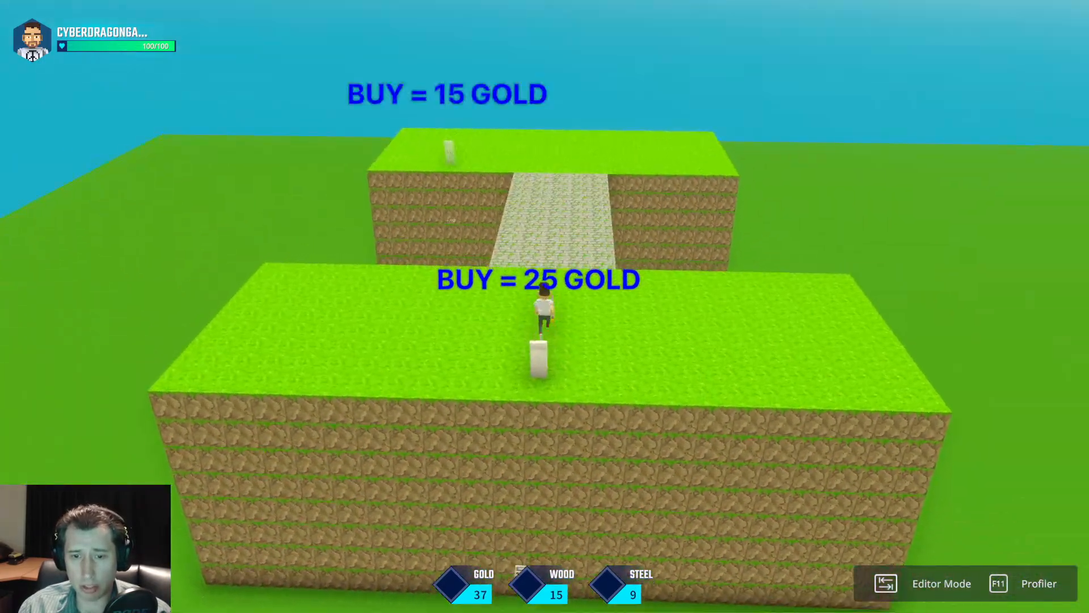
key("w")
key("d")
key("w")
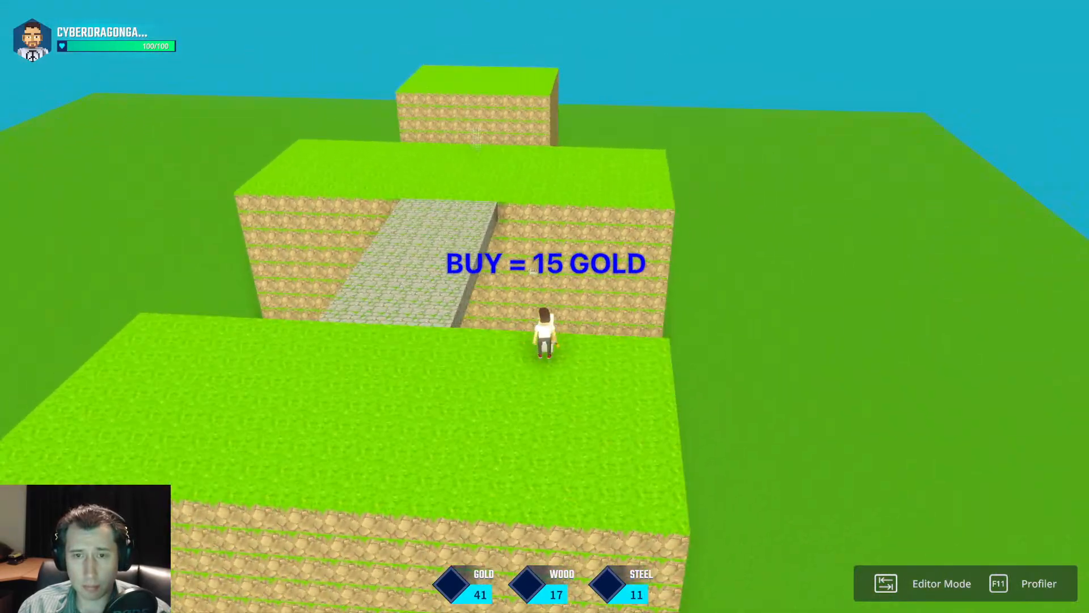
key("a")
key("w")
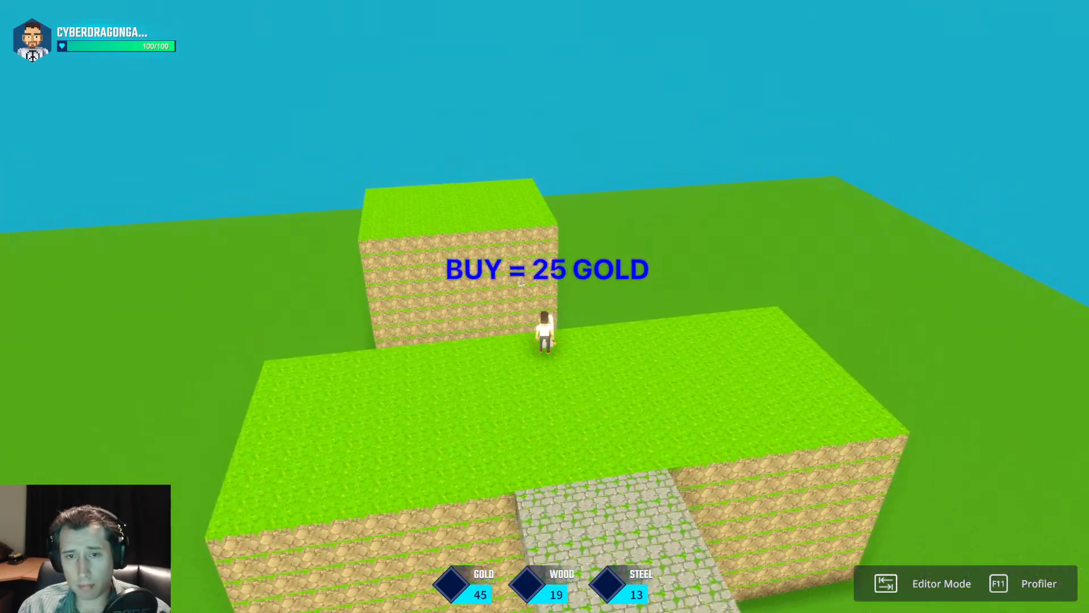
key("Tab")
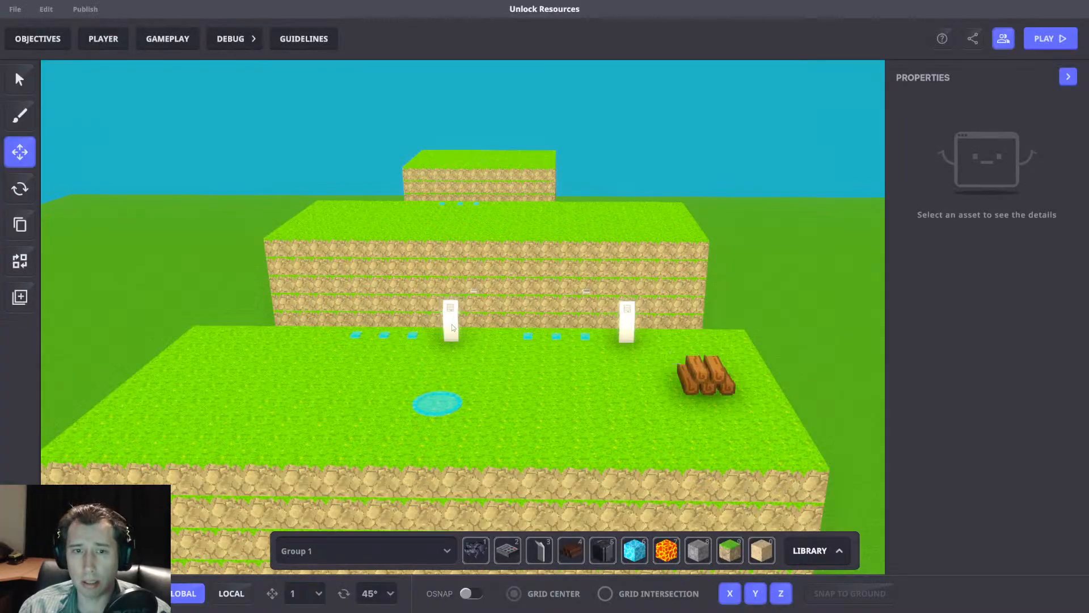
Set the second-platform panel's broadcast message to Purchase.Area.Multi, matching the 10-gold panel on the first platform.
left_click(453, 327)
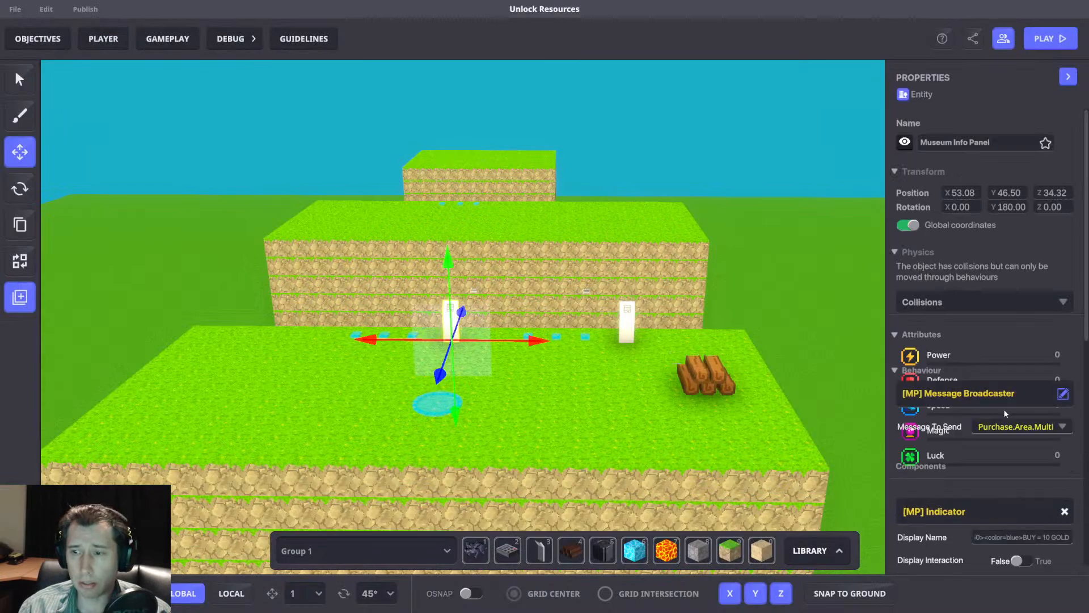
scroll(1013, 362, "down", 5)
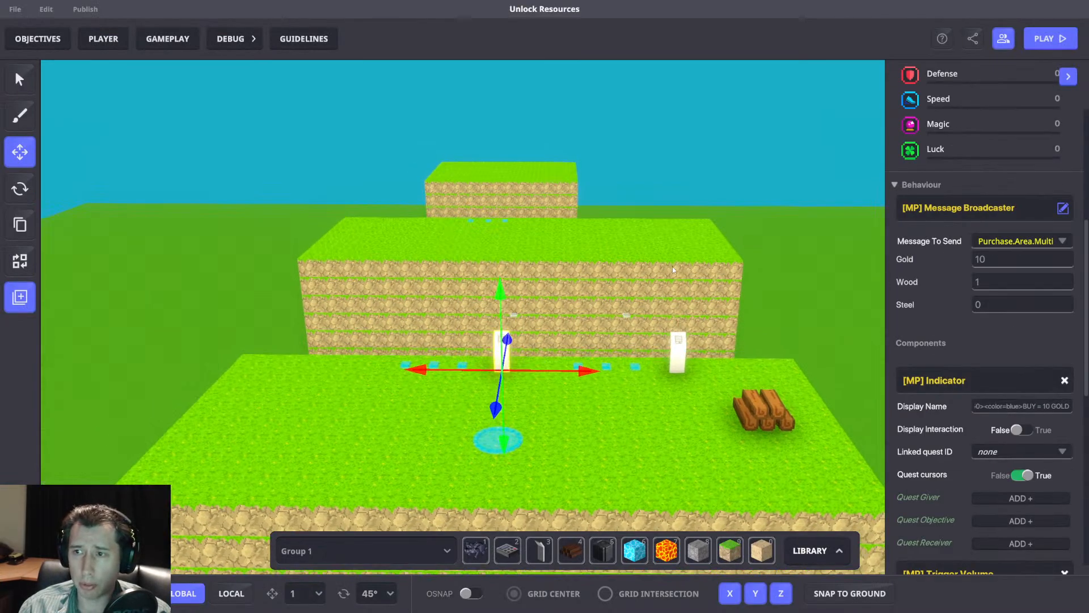
key("w")
left_click(510, 193)
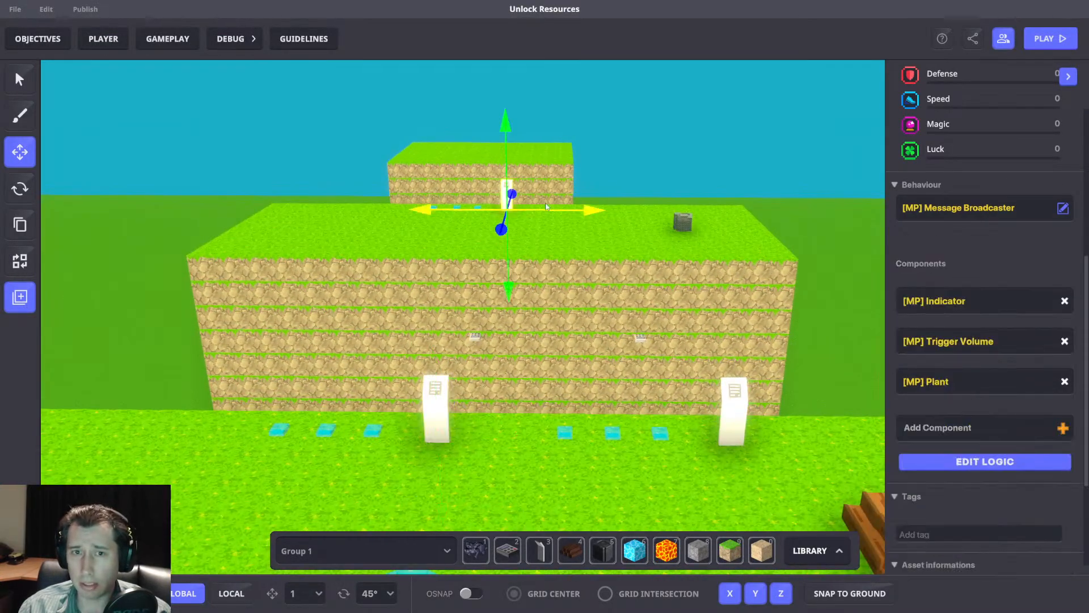
left_click(1024, 241)
type("Purchas")
scroll(1033, 250, "down", 4)
scroll(1031, 261, "up", 3)
left_click(1024, 317)
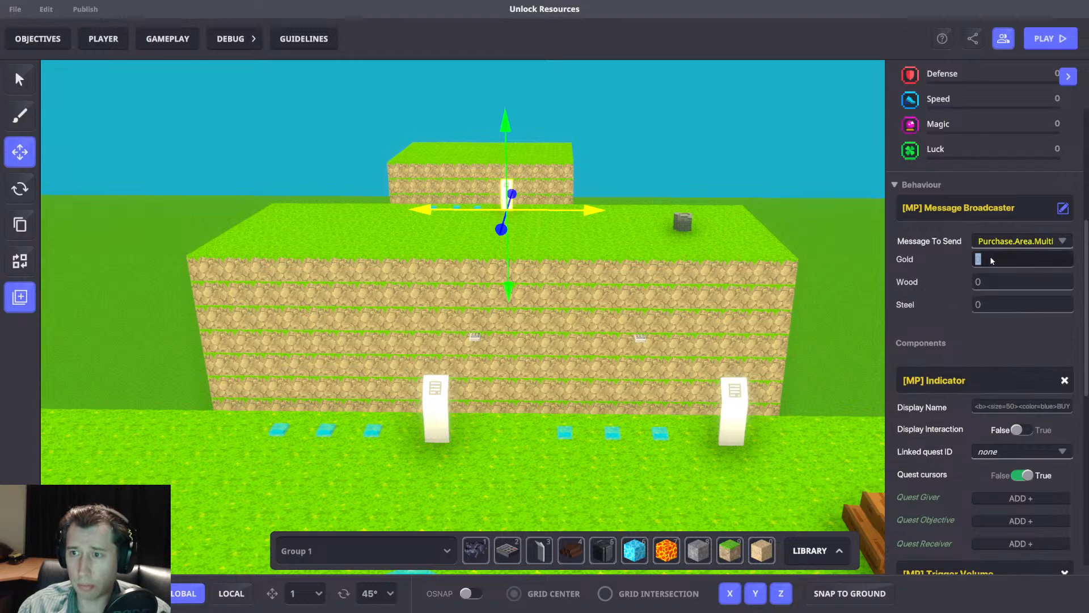
Set the second-platform panel's purchase cost to 25 Gold, 10 Wood and 5 Steel.
left_click(1008, 256)
type("25")
left_click(999, 281)
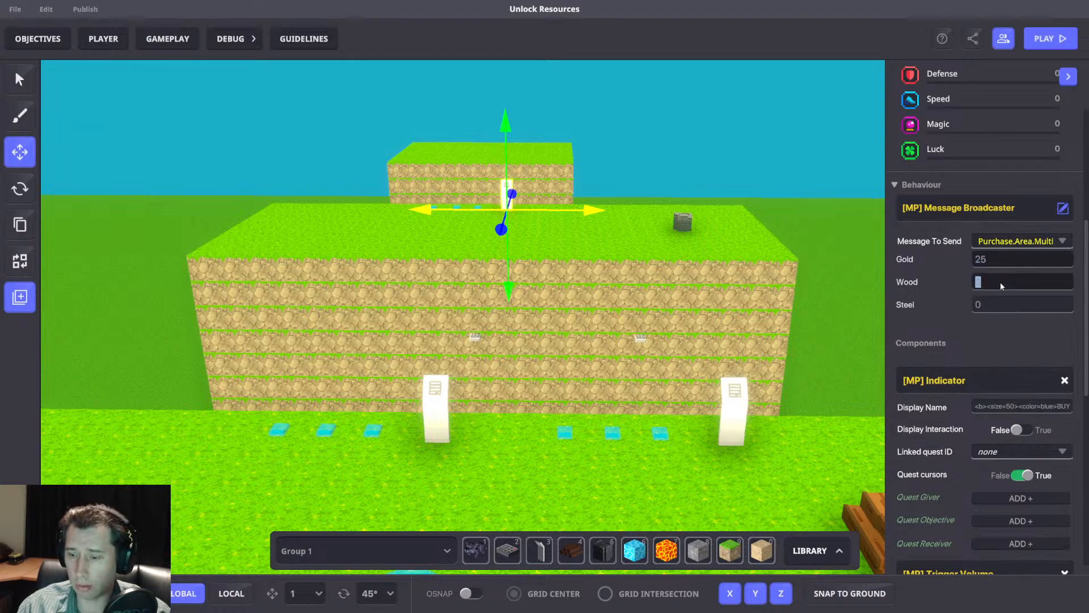
left_click(1013, 306)
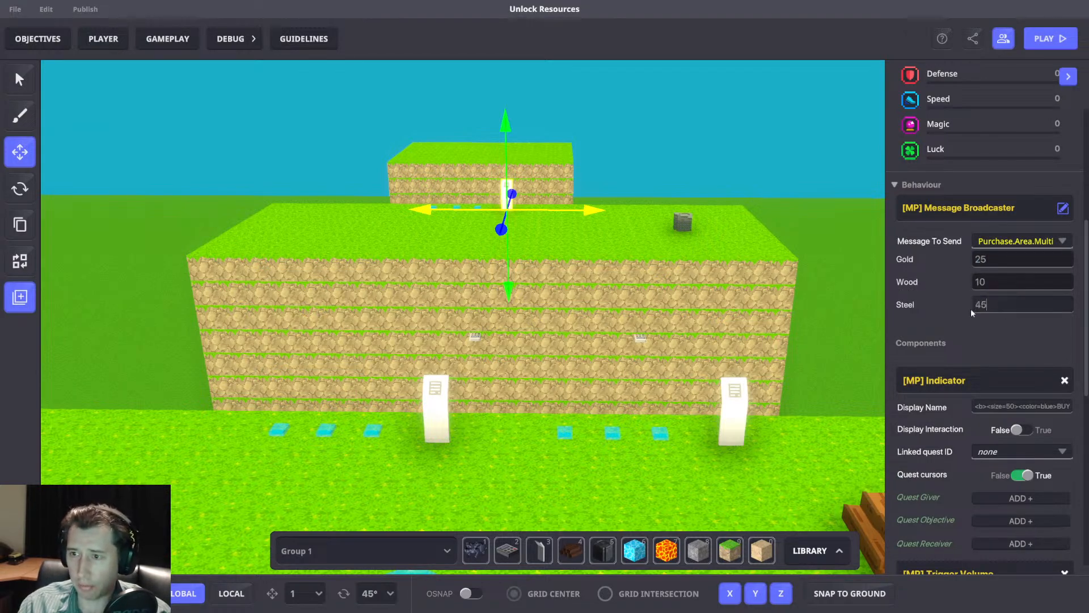
type("5")
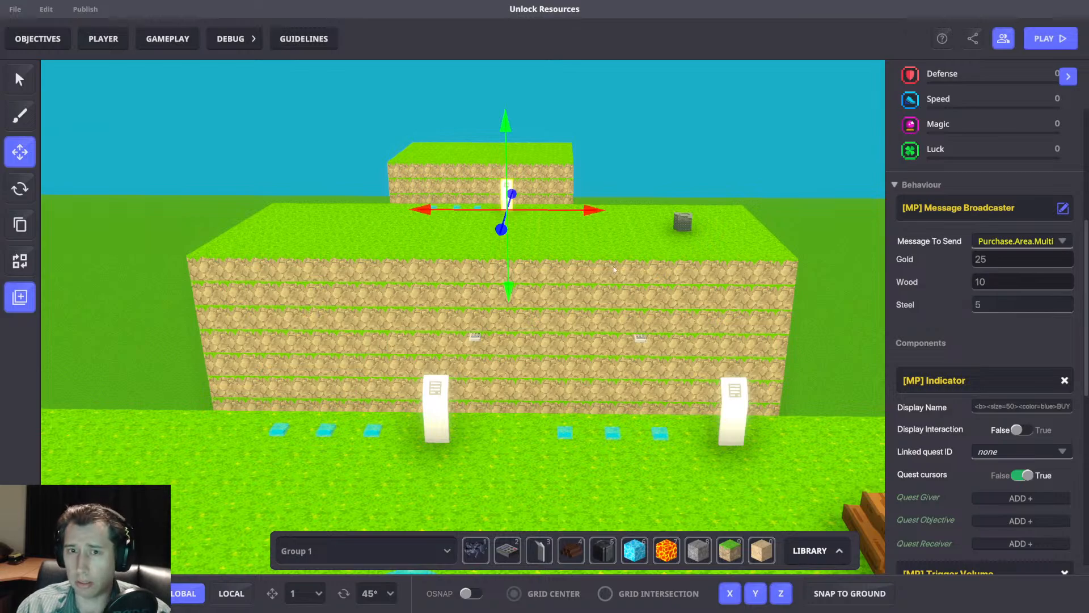
type("wawd")
Check the second-platform panel's Indicator display name, then reselect the panel and review its message costs.
scroll(1045, 381, "up", 3)
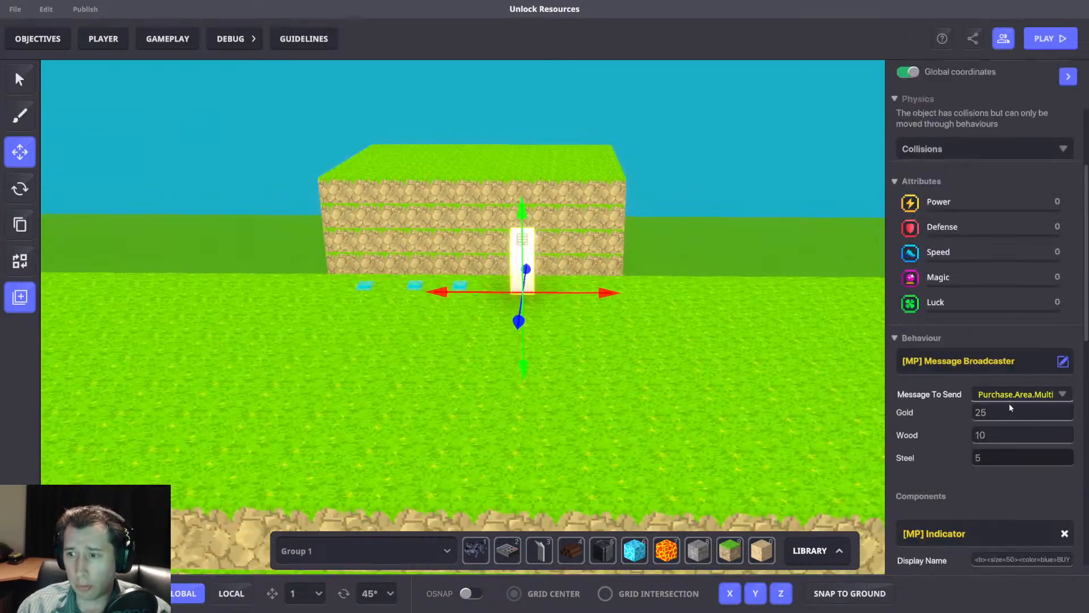
scroll(1011, 403, "down", 4)
key("a")
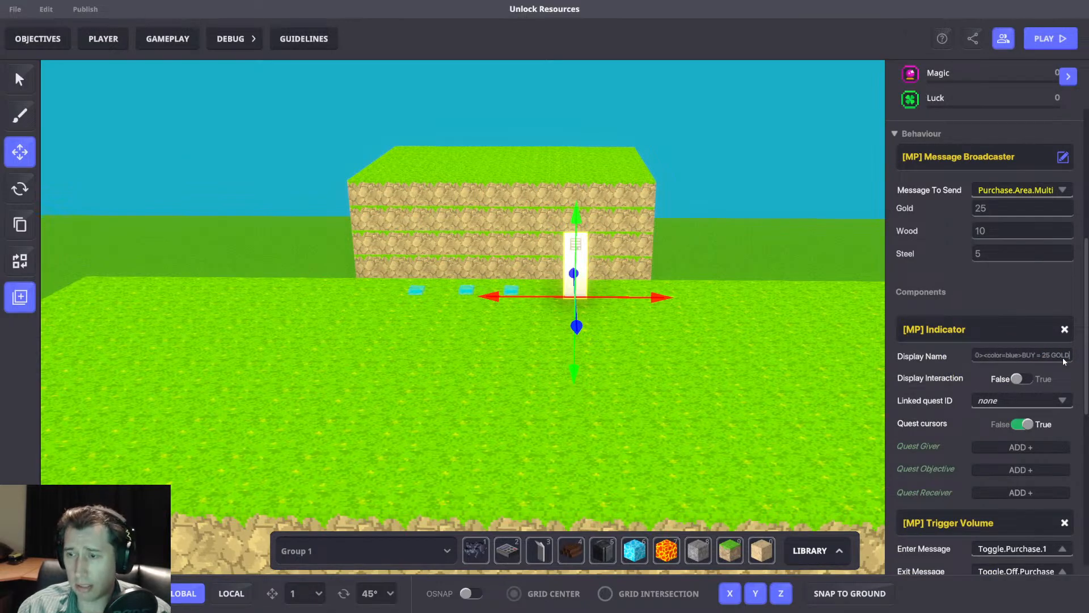
left_click(724, 317)
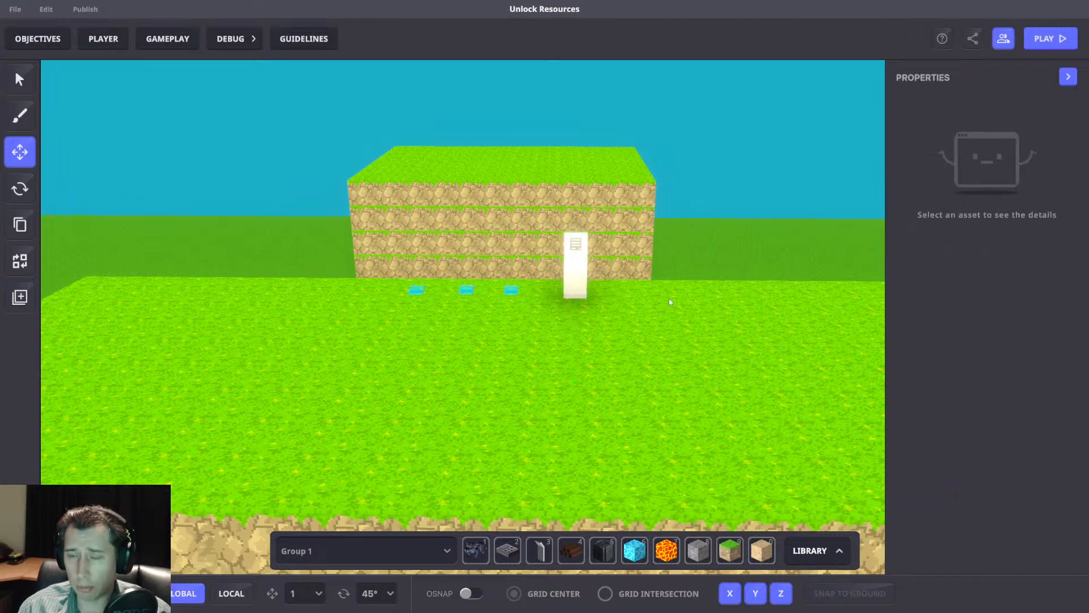
left_click(573, 272)
scroll(1004, 377, "down", 4)
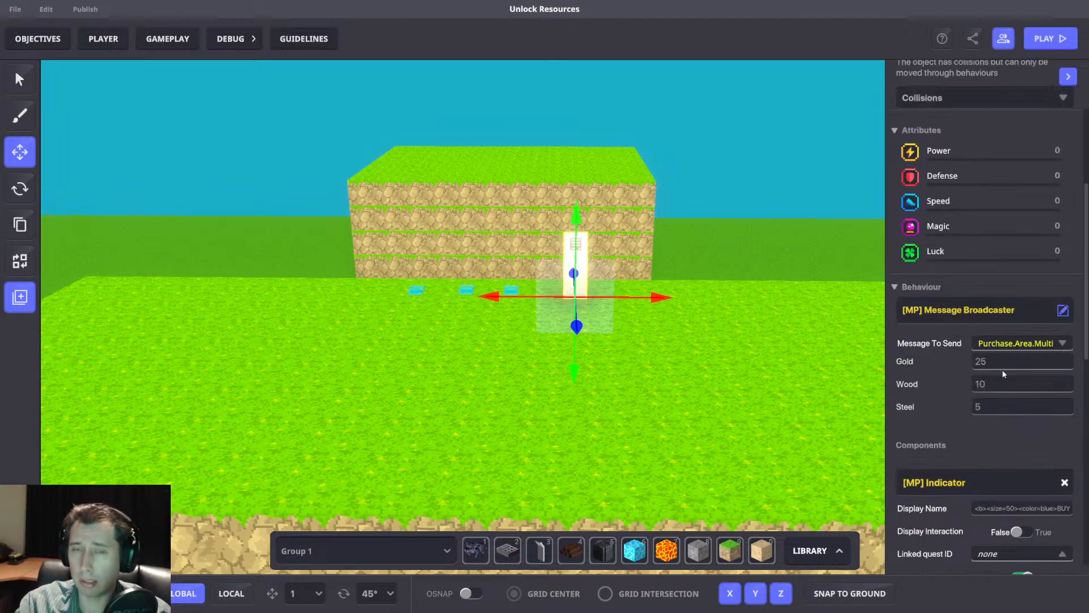
scroll(622, 296, "down", 5)
Set the first platform's 15-gold panel to send Purchase.Area.Multi with a Gold cost of 15.
right_click_drag(672, 341, 629, 298)
key("s")
scroll(721, 355, "up", 4)
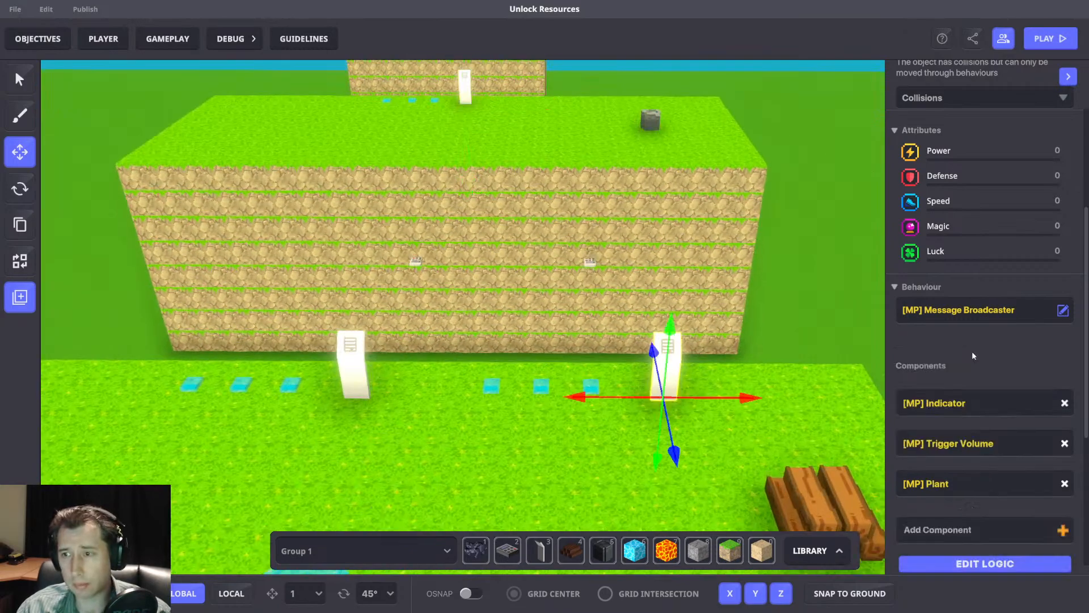
left_click(999, 344)
type("Purchas")
scroll(988, 386, "down", 2)
scroll(1030, 374, "up", 1)
left_click(1001, 359)
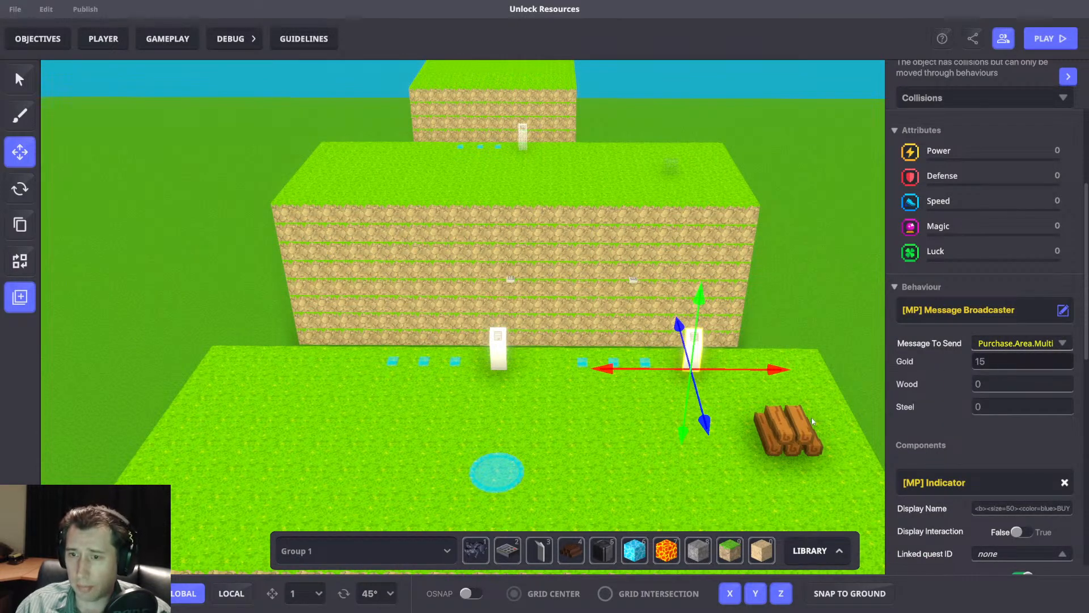
Open the wood stockpile's logic and examine its Collectable settings, including the AddPassiveStuff message values.
left_click(800, 429)
middle_click_drag(816, 406, 729, 374)
scroll(986, 482, "down", 4)
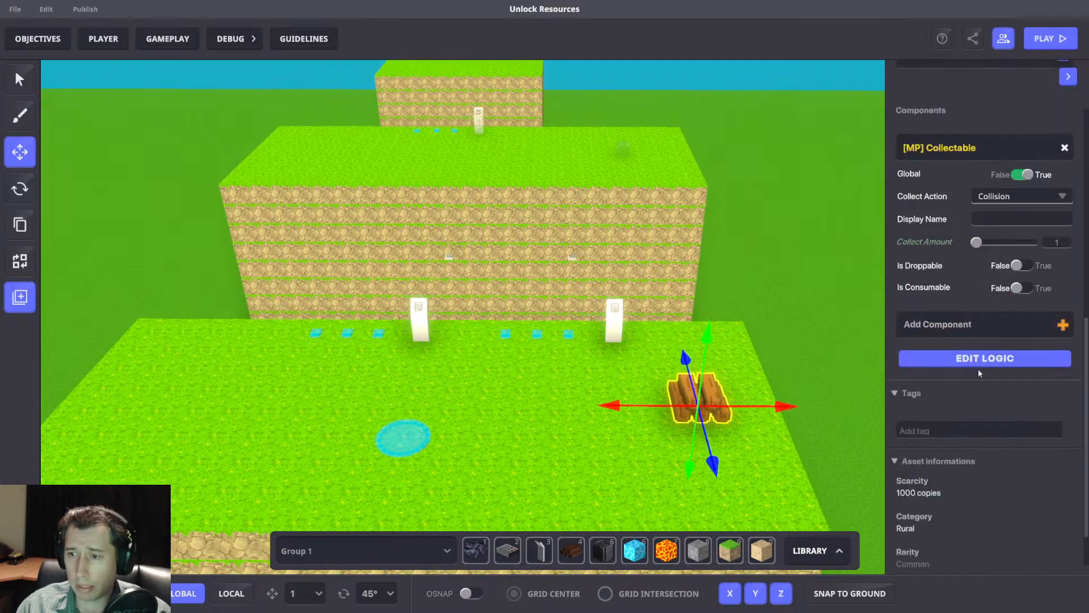
left_click(978, 365)
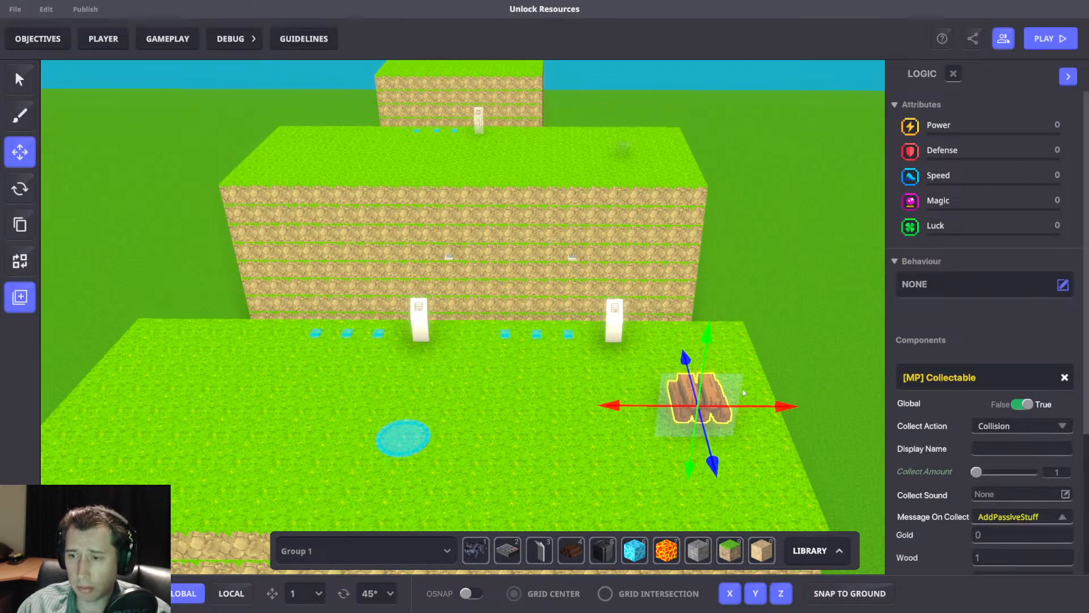
middle_click_drag(741, 396, 712, 403)
scroll(1015, 512, "down", 3)
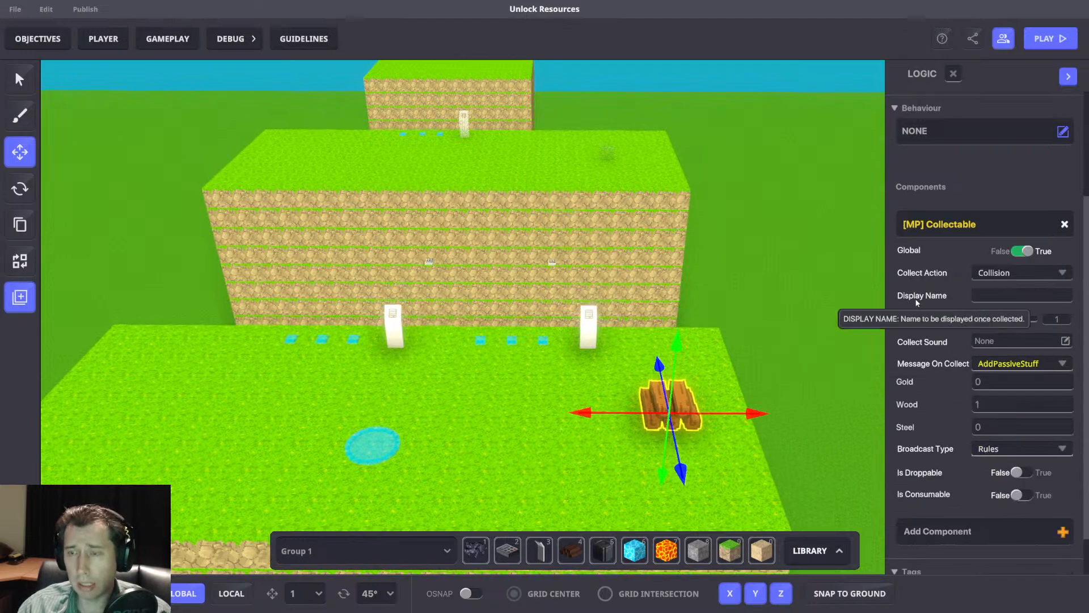
Snap the wood stockpile to the ground on the first platform.
left_click_drag(741, 413, 750, 412)
right_click_drag(801, 488, 807, 450)
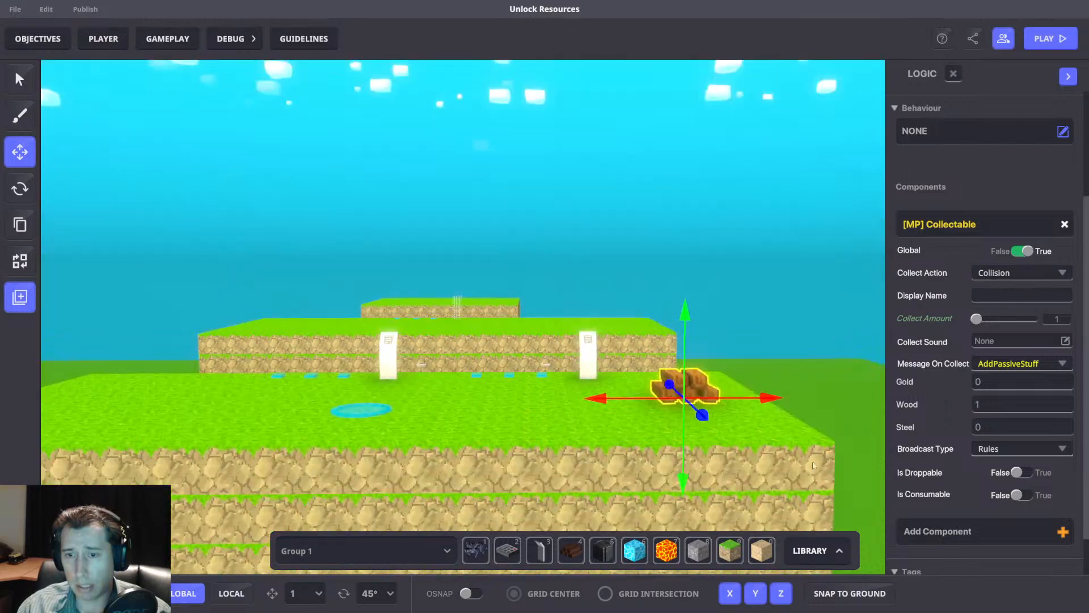
left_click(857, 595)
right_click_drag(817, 408, 820, 449)
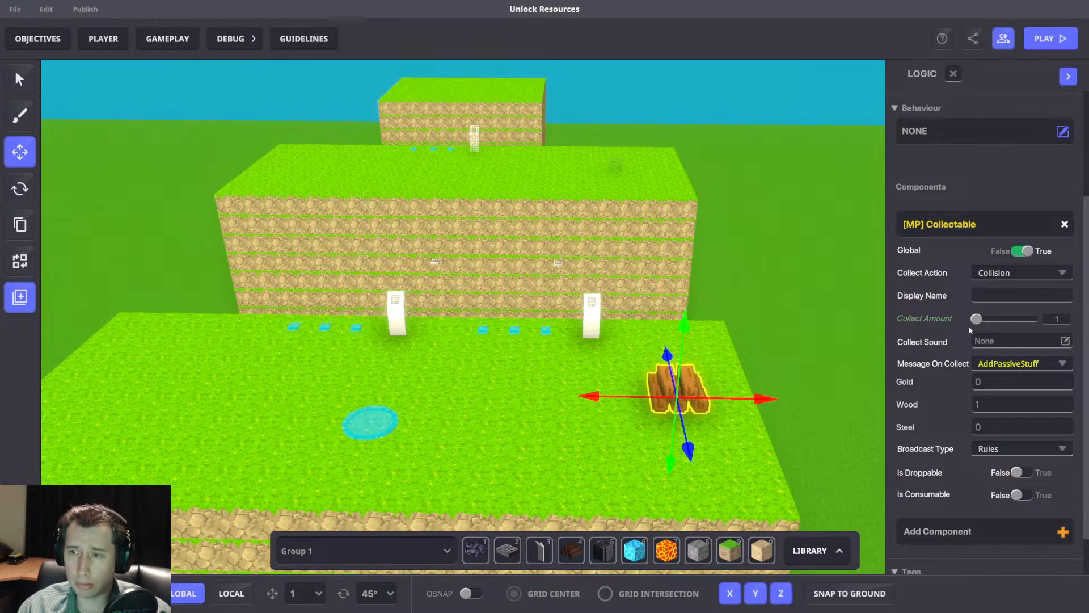
Review the Purchase.Area.Multi resource costs on the first platform's 10-gold panel.
left_click(391, 308)
scroll(1007, 377, "down", 5)
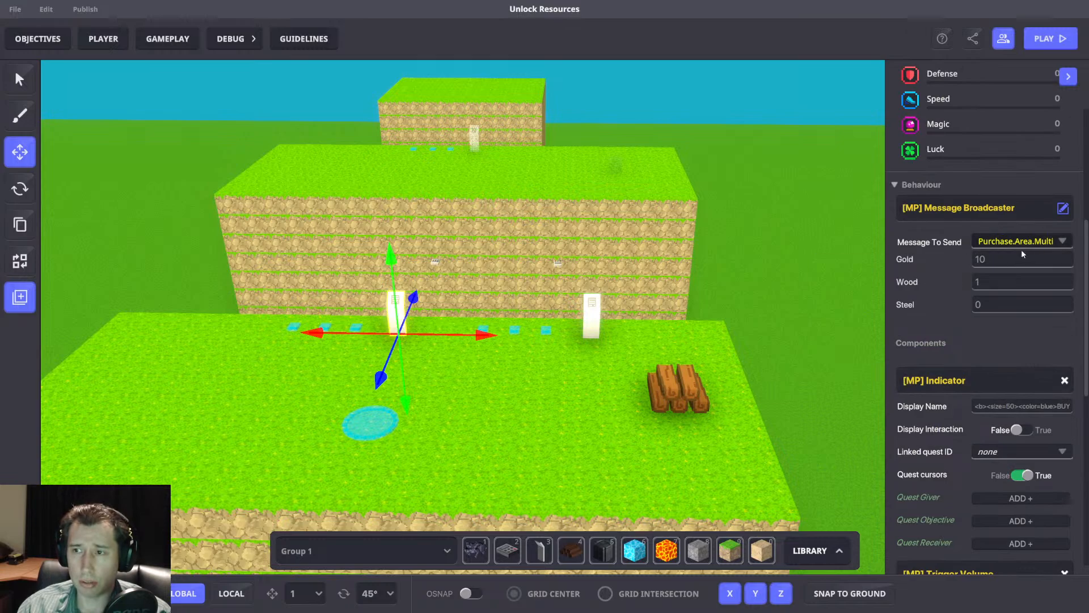
middle_click_drag(655, 253, 669, 257)
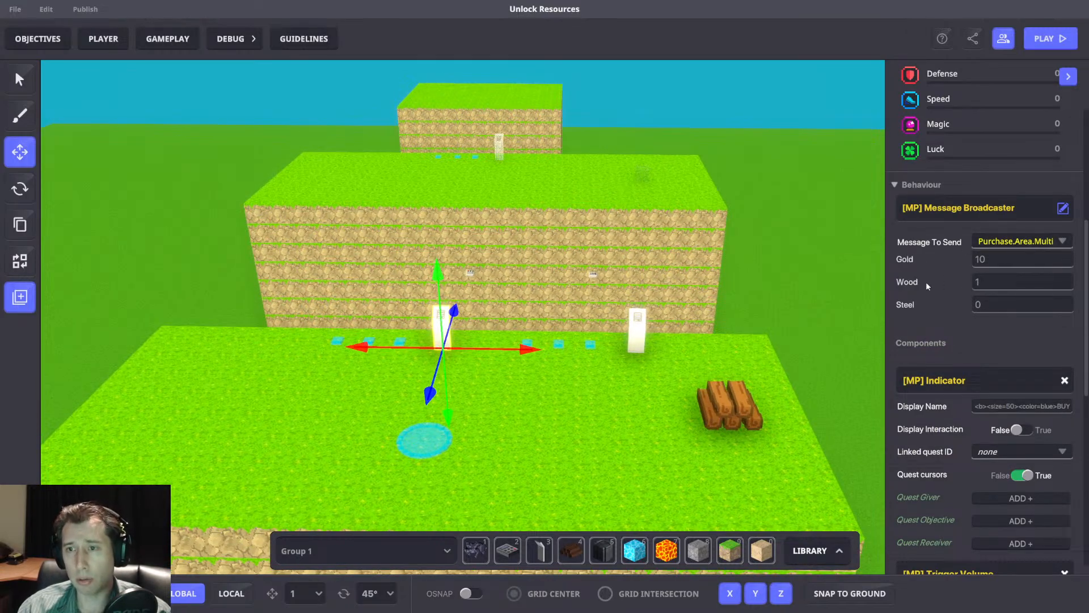
middle_click_drag(638, 258, 685, 274)
scroll(686, 274, "up", 5)
middle_click_drag(352, 372, 448, 353)
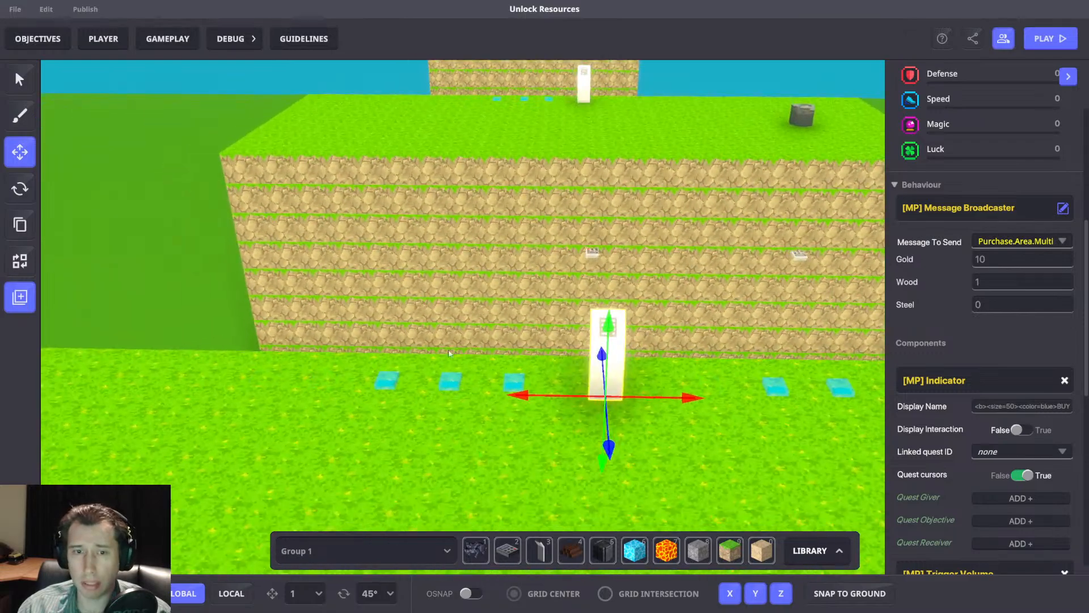
Inspect the SpendGold and AddPassive switches beside the 10-gold panel, opening the AddPassive switch's full logic.
left_click(389, 381)
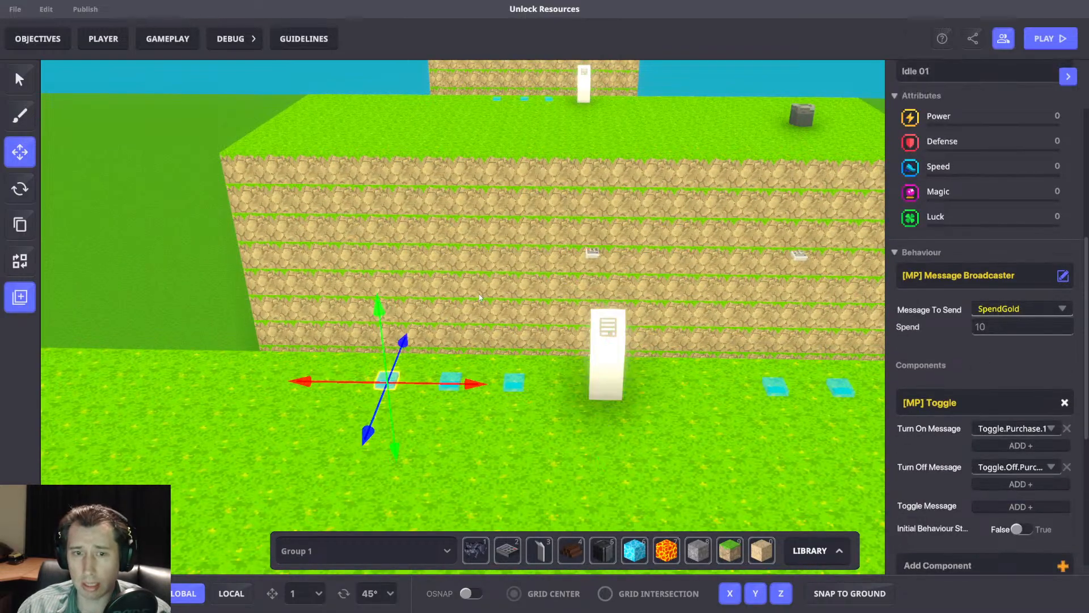
scroll(478, 293, "up", 5)
left_click(472, 465)
scroll(999, 339, "down", 1)
scroll(1000, 344, "down", 1)
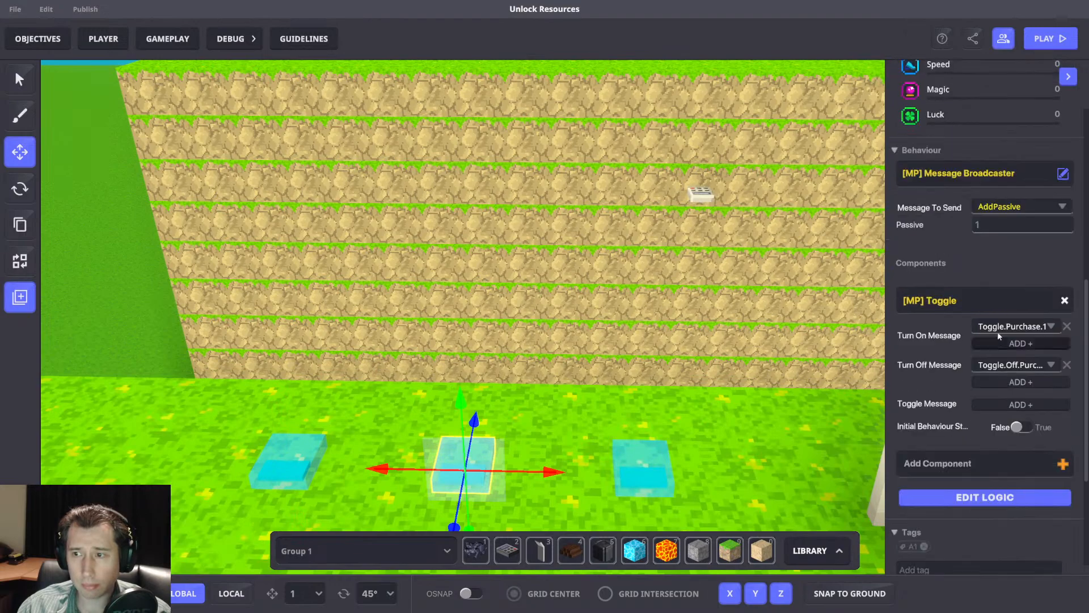
left_click(980, 499)
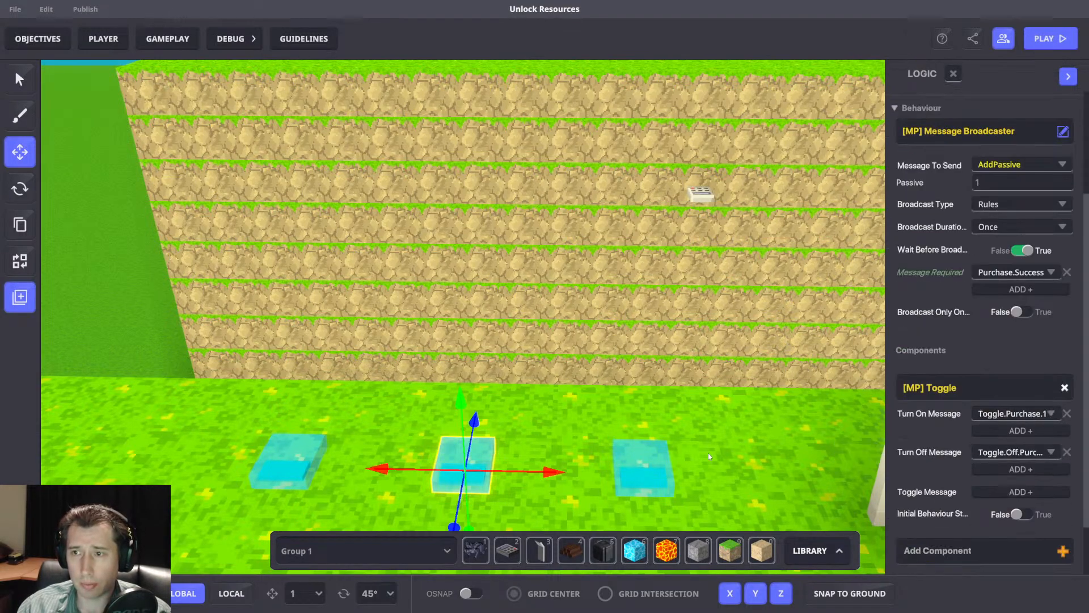
Check the Kill.Panel switch beside the 10-gold panel, then reselect the SpendGold switch to compare its message.
left_click(656, 467)
scroll(1005, 452, "down", 5)
scroll(488, 392, "down", 5)
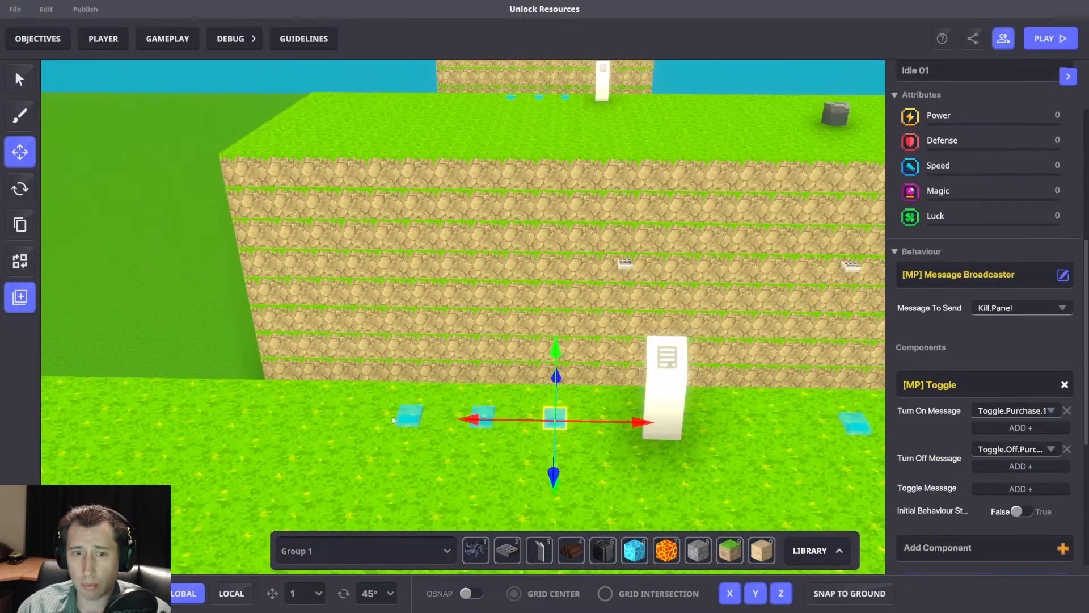
left_click(393, 420)
left_click(409, 416)
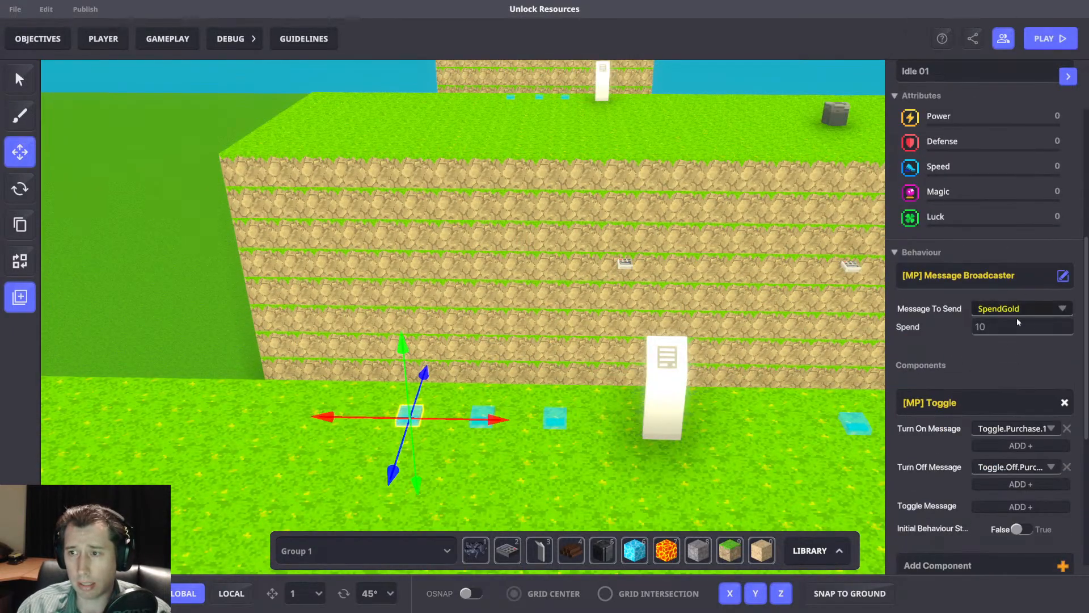
Examine the game rules from the passive resource groups through the cost checks to the subtraction rules triggered by Purchase.Success.
left_click(168, 39)
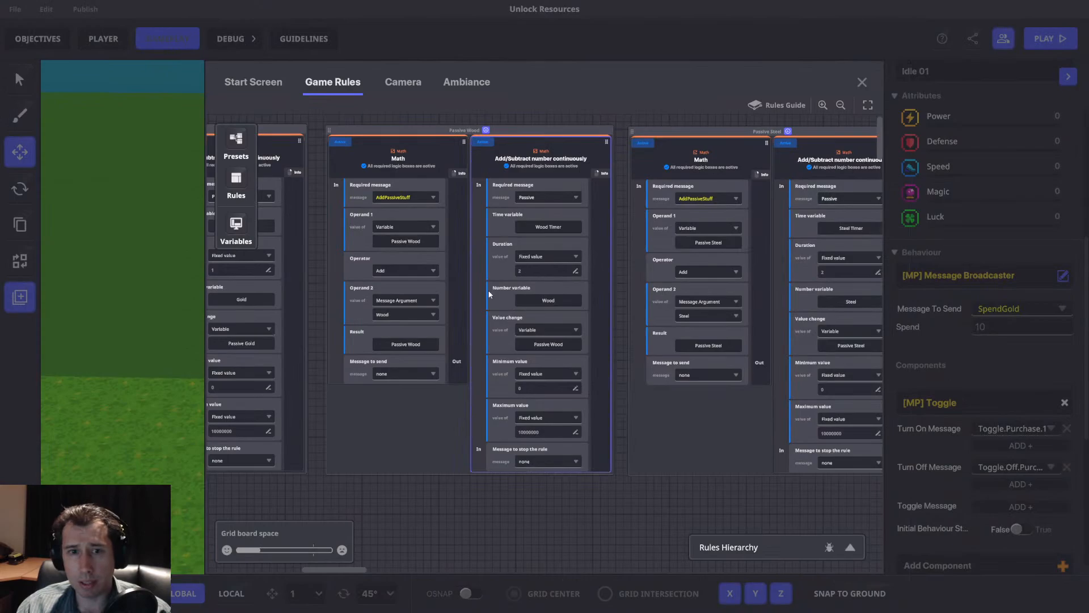
scroll(473, 291, "down", 6)
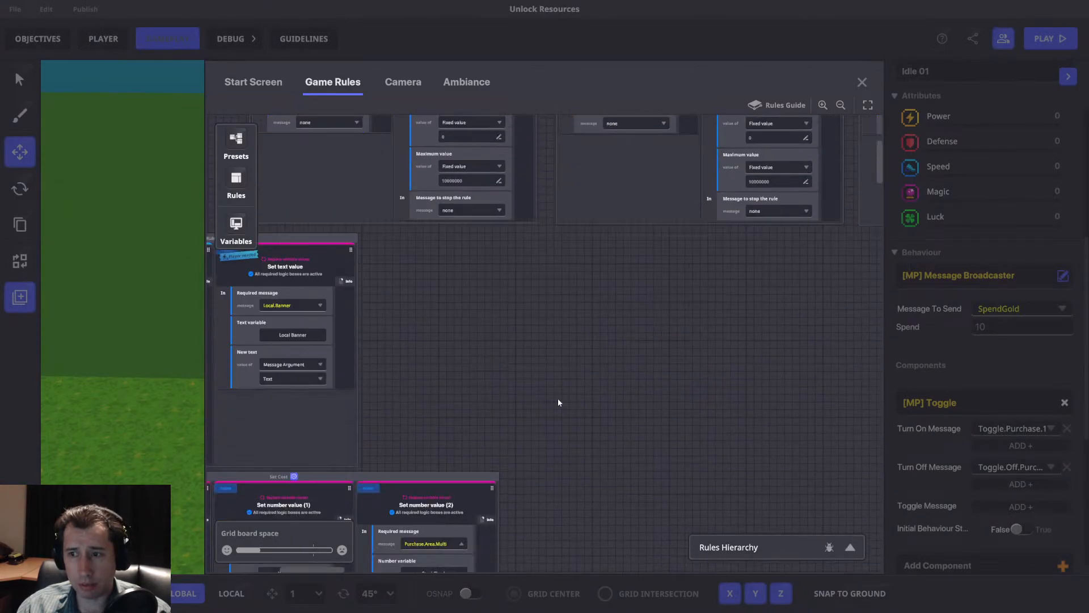
scroll(574, 322, "down", 10)
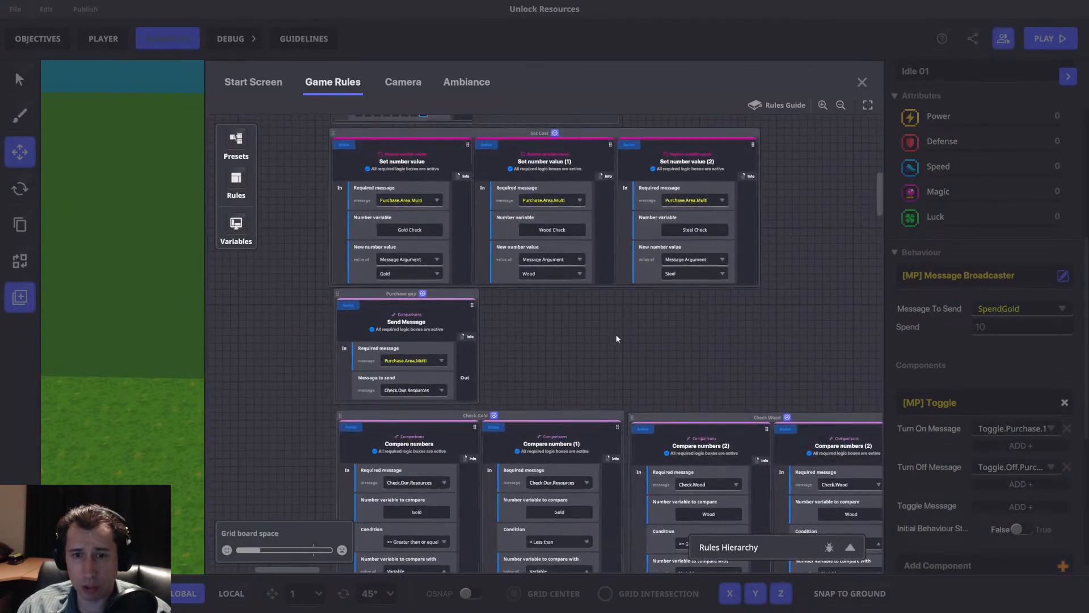
scroll(533, 294, "down", 3)
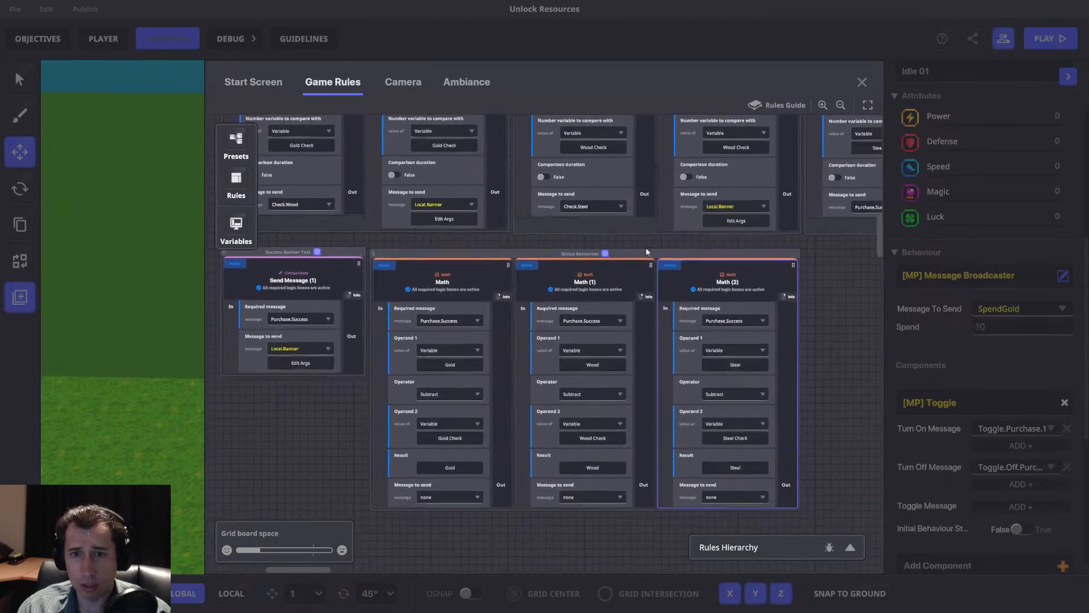
left_click(860, 82)
Delete the SpendGold switches beside the first platform's 10-gold panel and the second platform's panel.
middle_click_drag(579, 222, 591, 298)
left_click(591, 298)
key("e")
left_click(523, 175)
left_click(734, 297)
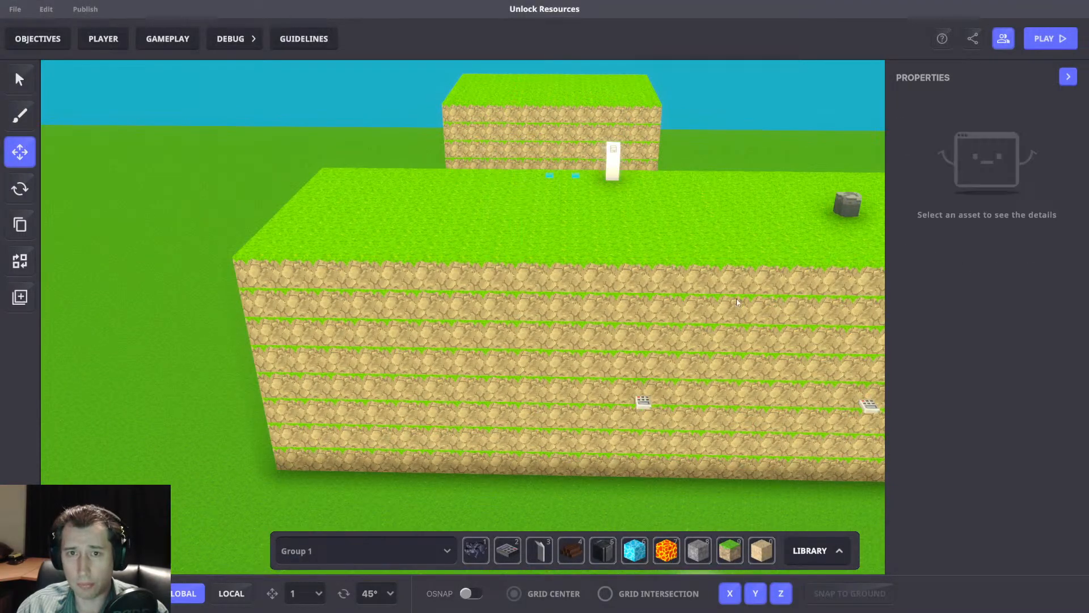
Delete the SpendGold switch beside the first platform's 15-gold panel.
key("d")
key("q")
key("a")
left_click(338, 353)
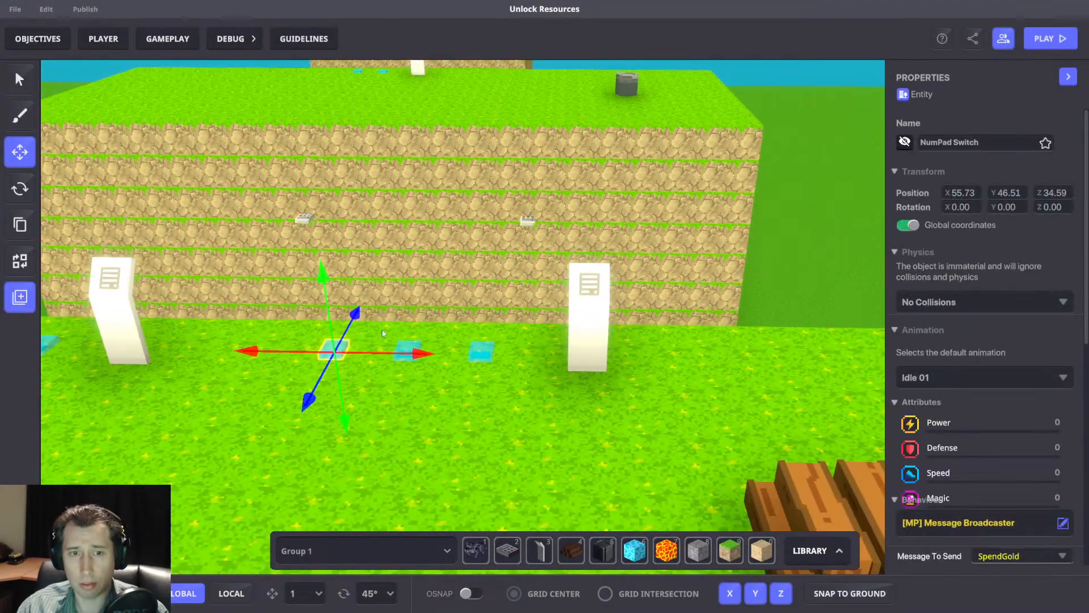
key("Delete")
scroll(338, 243, "down", 3)
middle_click_drag(338, 242, 473, 283)
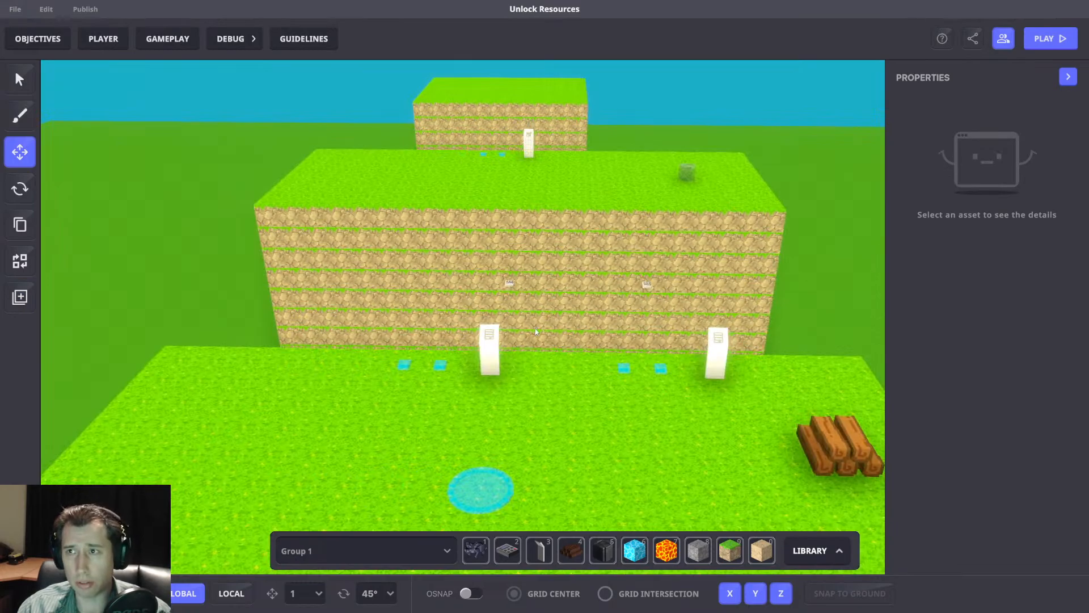
Playtest the game, collect the wood stockpile and try the 10-gold panel before having enough gold.
key("ctrl+p")
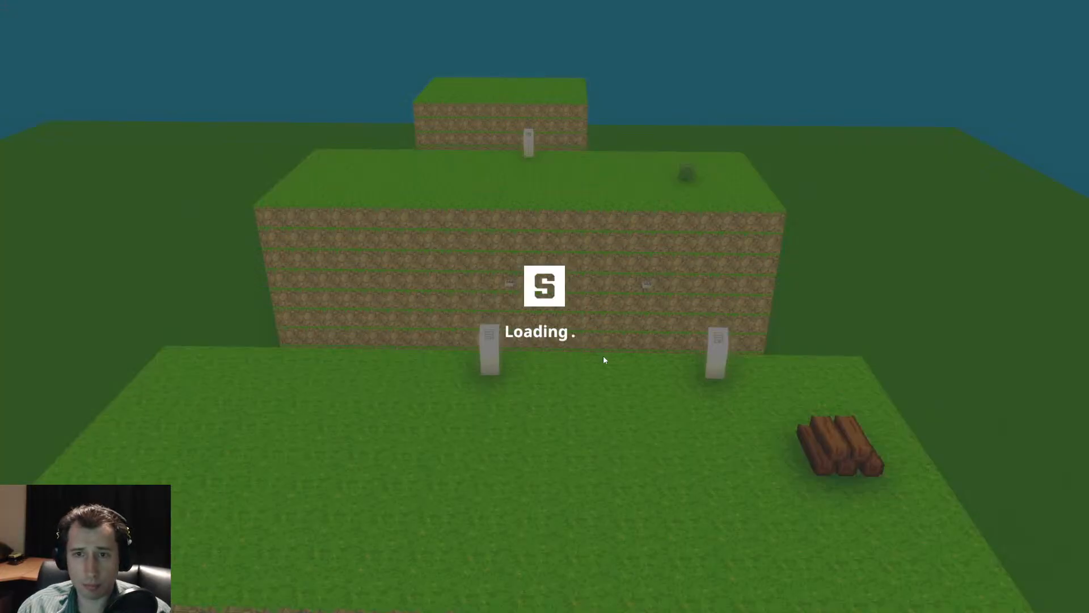
key("d")
key("a")
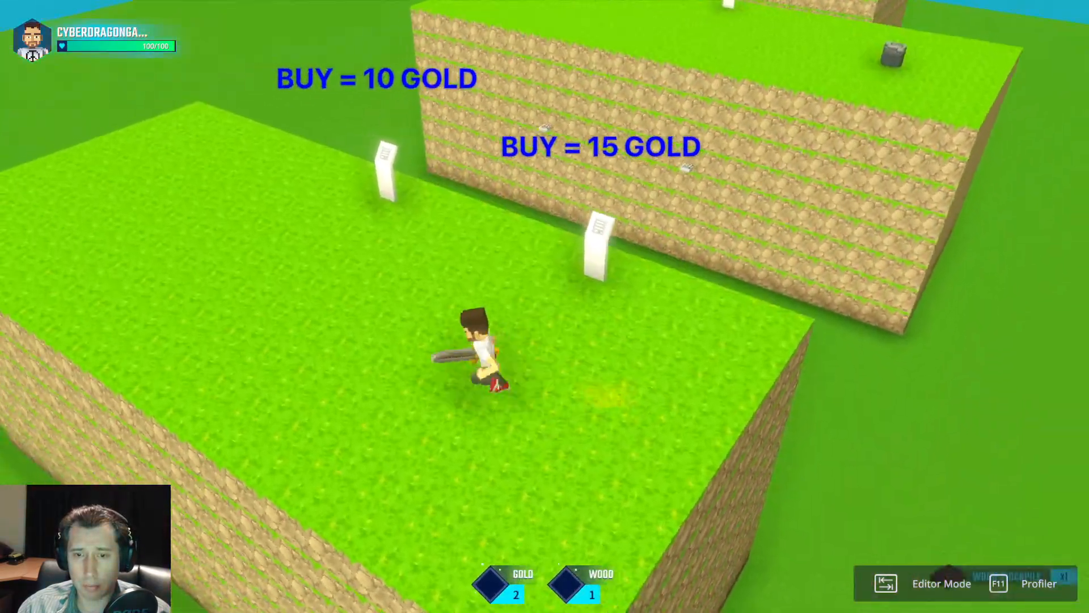
key("w")
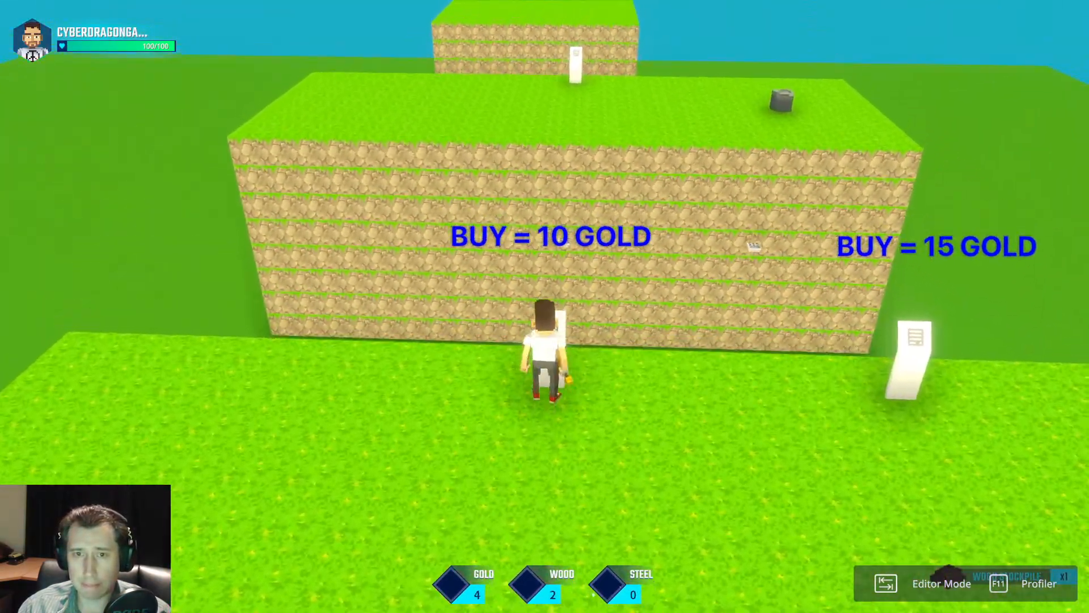
key("s")
key("d")
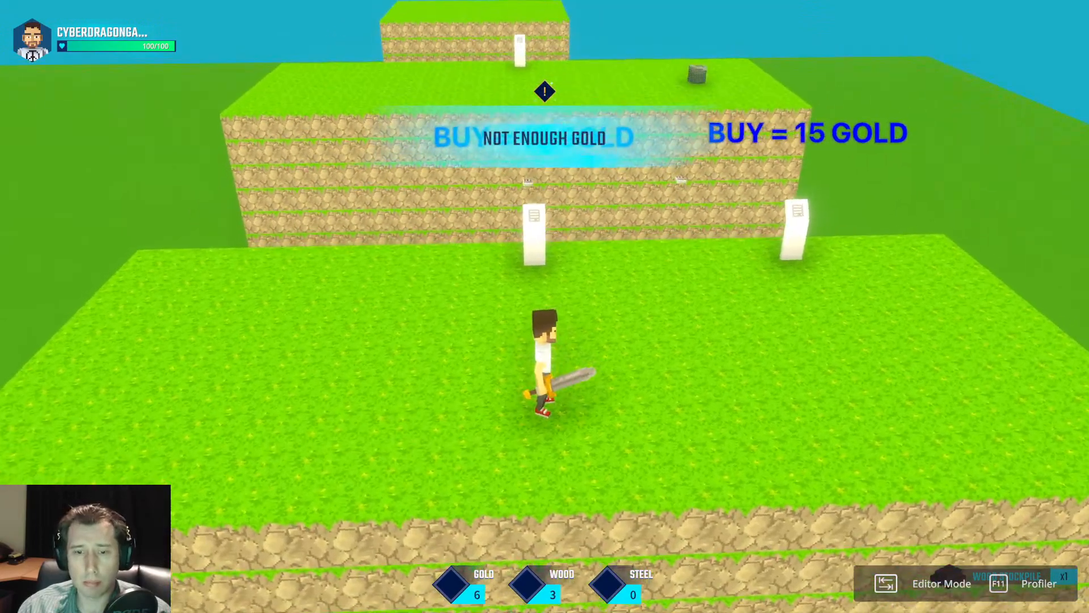
Return the character to the 10-gold panel and purchase its ramp once 10 gold is available.
key("w")
key("w")
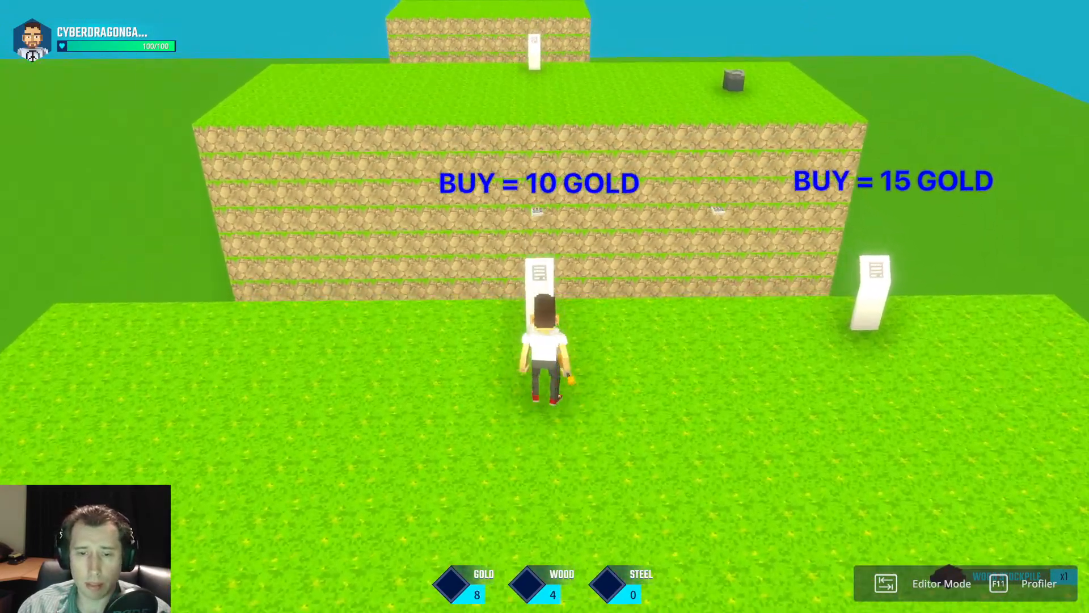
key("w")
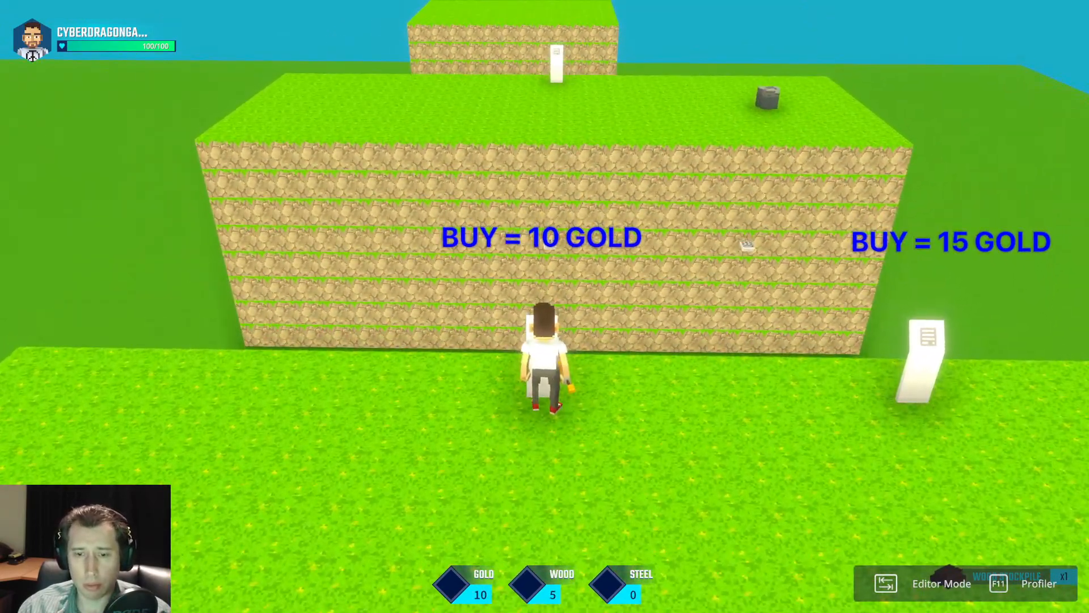
key("f")
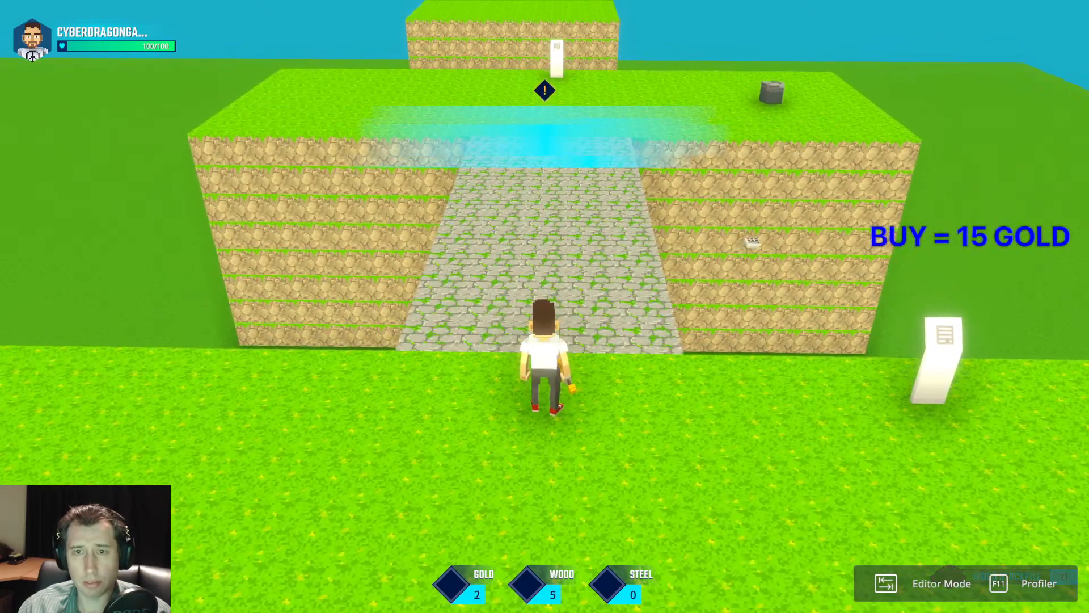
Try the purchase at the 15-gold panel without enough gold.
key("d")
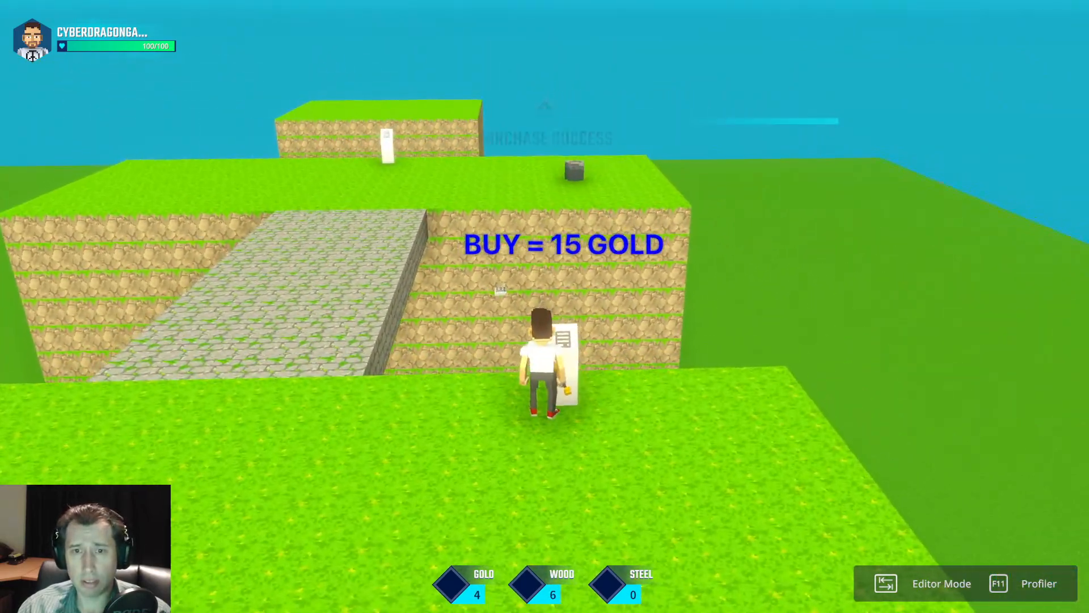
key("f")
key("a")
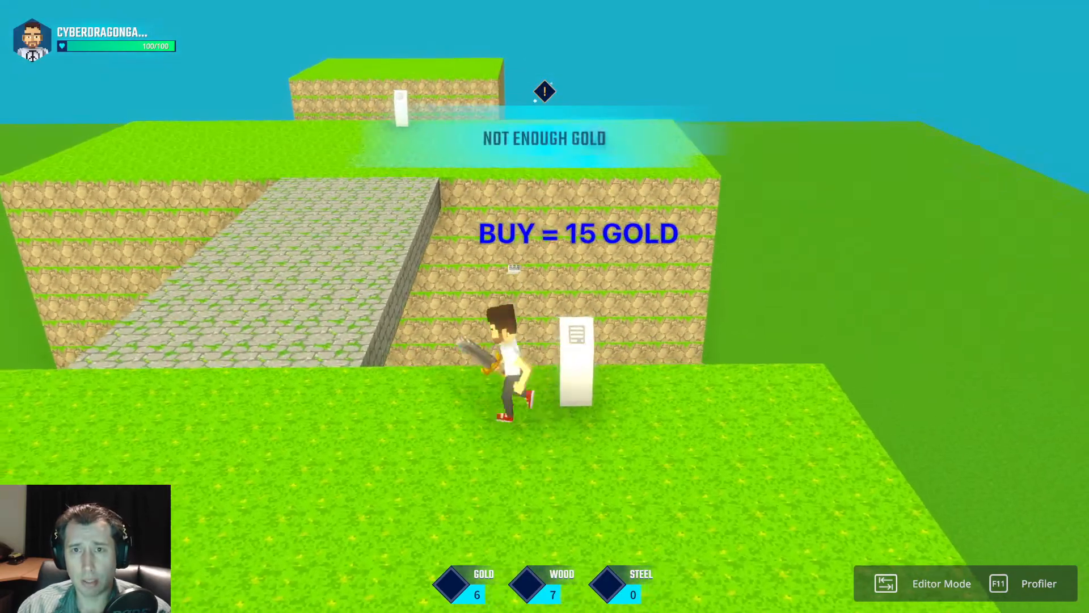
Climb the ramp, collect the steel asset on the second platform, test moving between the platforms and return to the editor.
key("w")
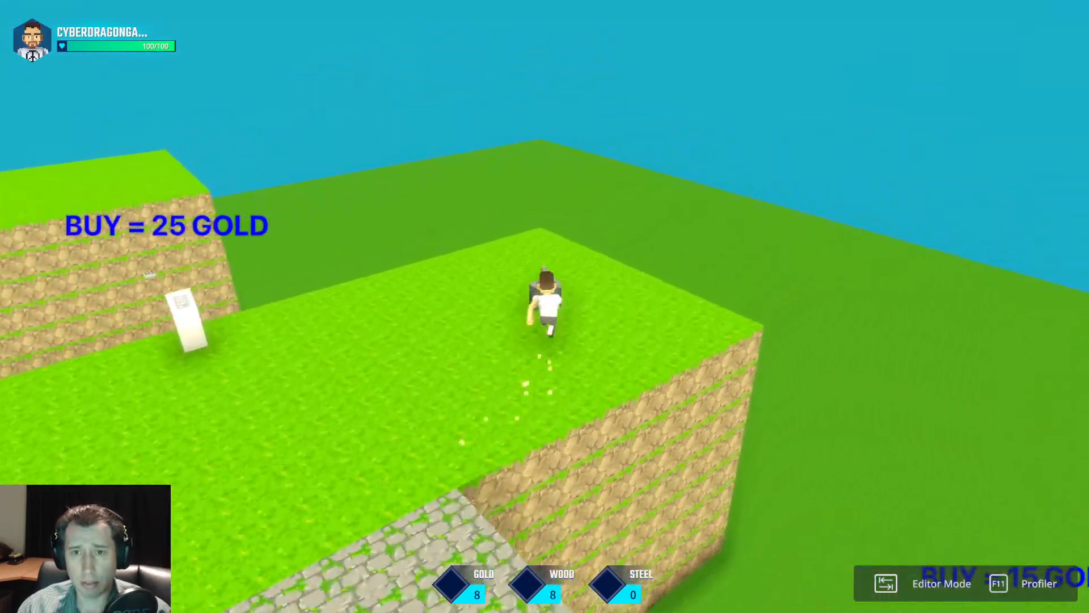
key("a")
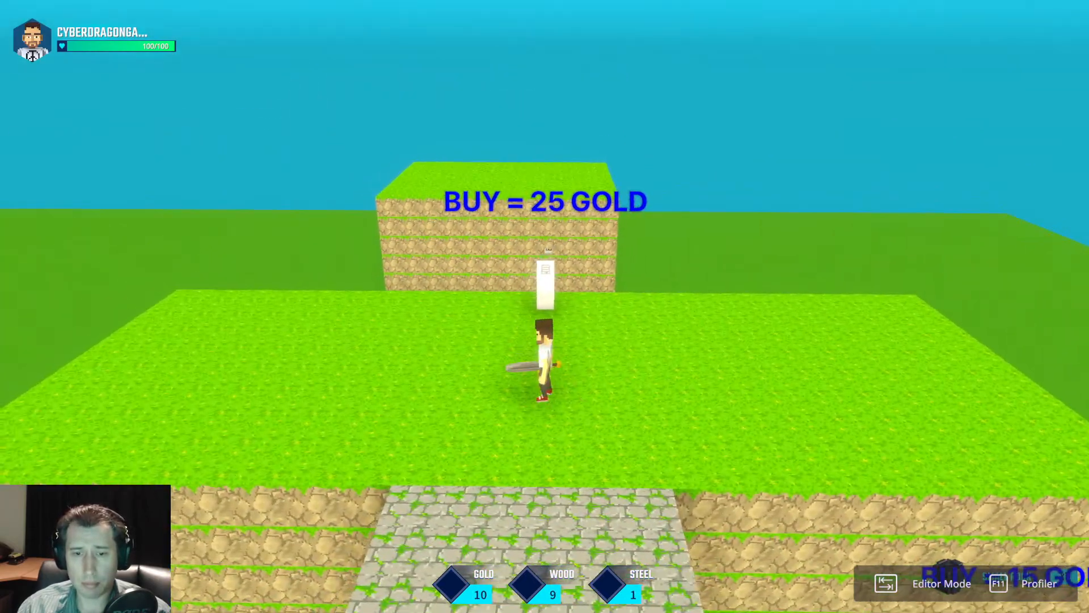
key("w")
key("space")
key("w")
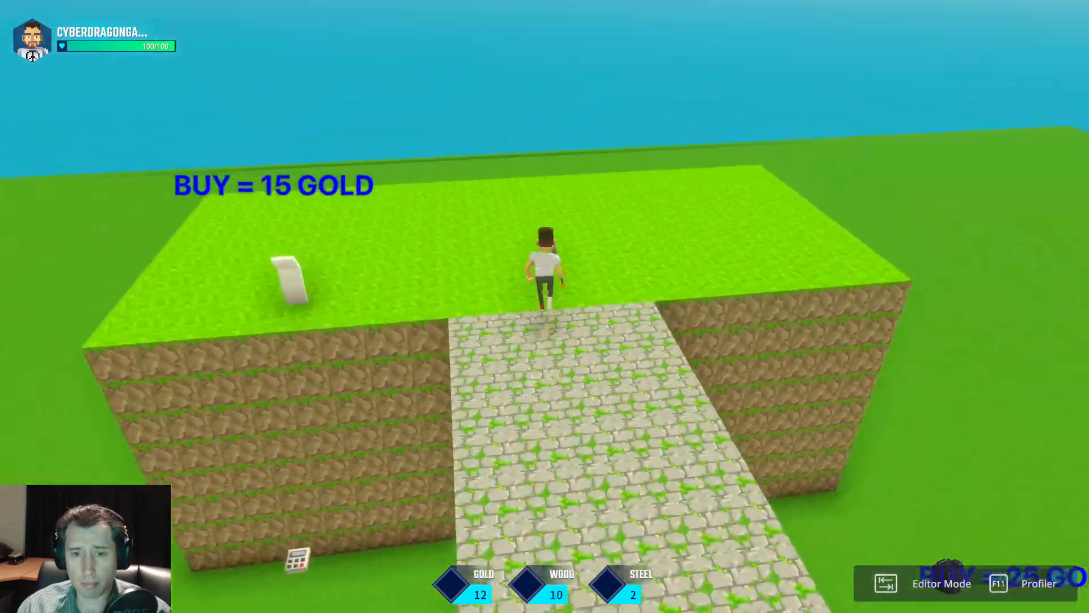
key("space")
key("space")
key("w")
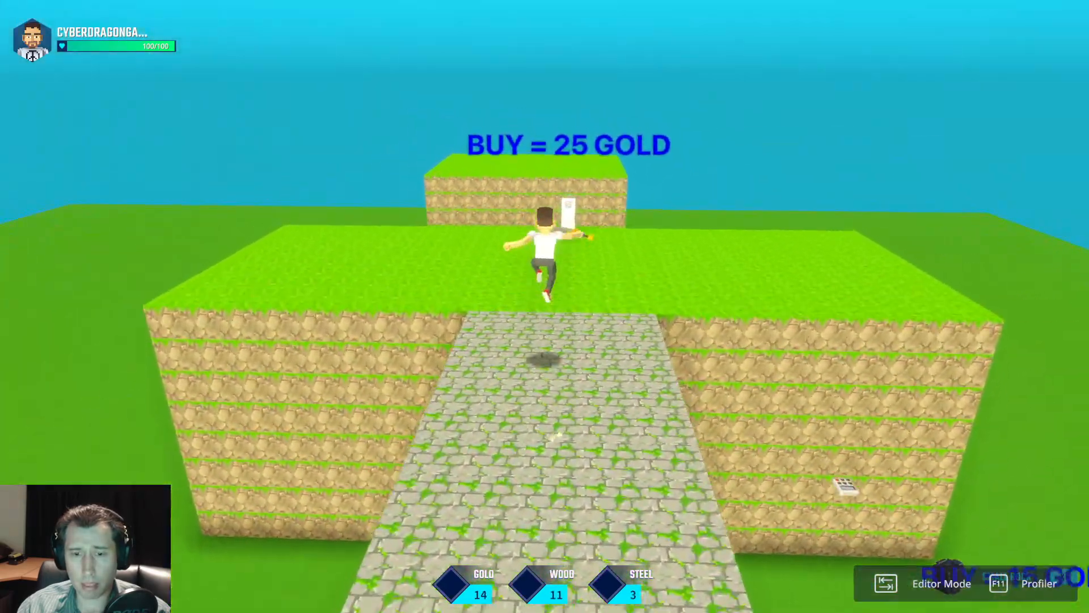
key("space")
key("space")
key("Tab")
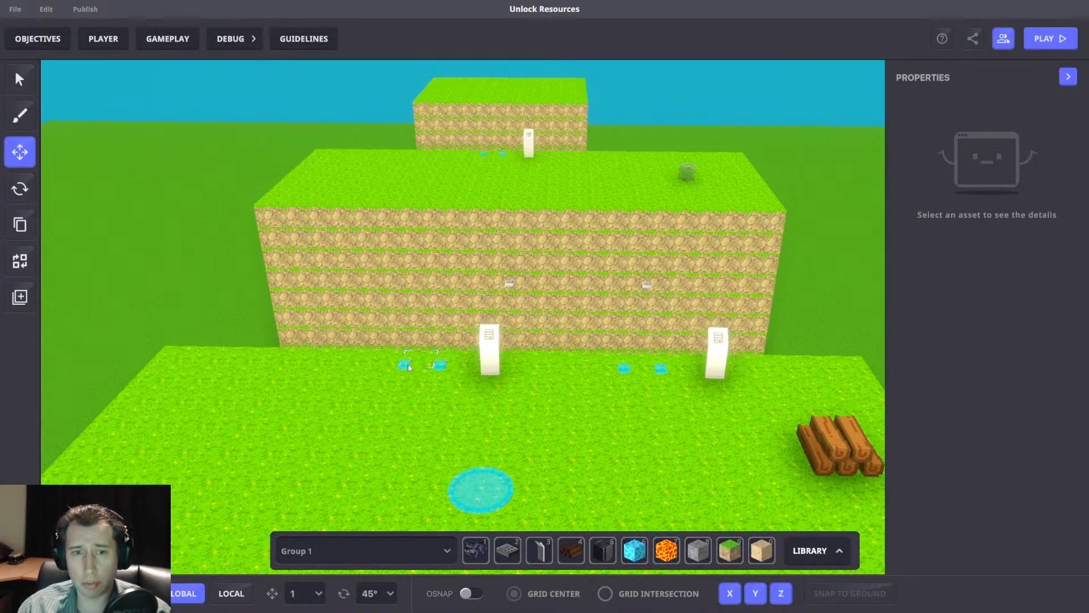
Check the message of the AddPassive switch beside the 10-gold panel and look through the game rules.
left_click(407, 364)
scroll(977, 416, "down", 5)
key("a")
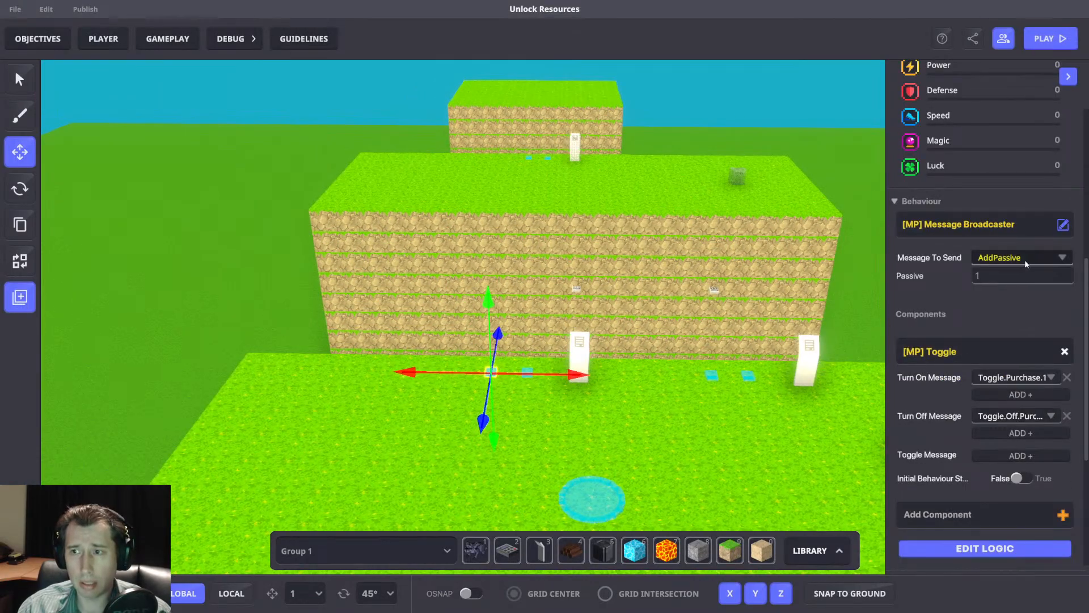
left_click(189, 39)
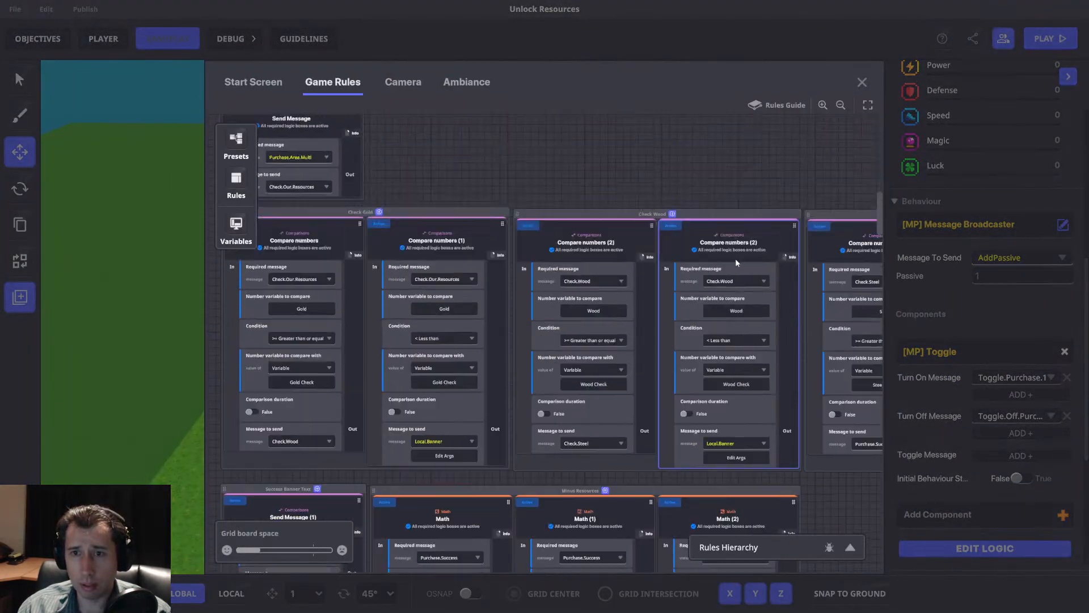
scroll(747, 262, "up", 8)
left_click_drag(749, 278, 580, 234)
left_click(861, 82)
Change the switch's message to AddPassiveStuff with a Gold value of 1.
left_click(1015, 258)
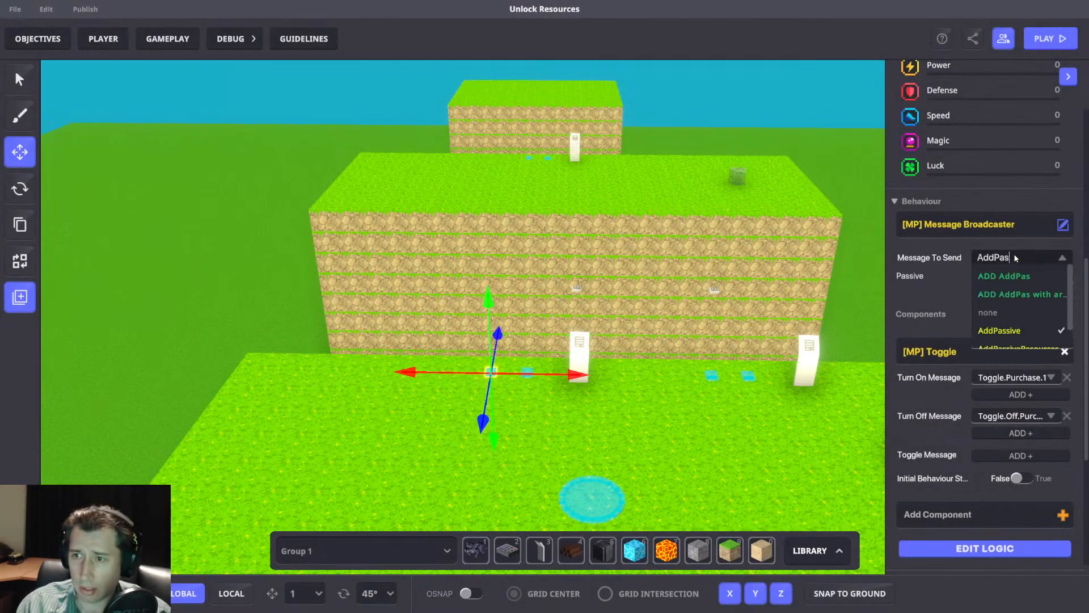
left_click(1015, 336)
left_click(994, 273)
type("1")
Check the message and costs of the 10-gold purchase panel against those of the AddPassiveStuff switch beside it.
middle_click_drag(658, 353, 596, 363)
scroll(500, 364, "up", 3)
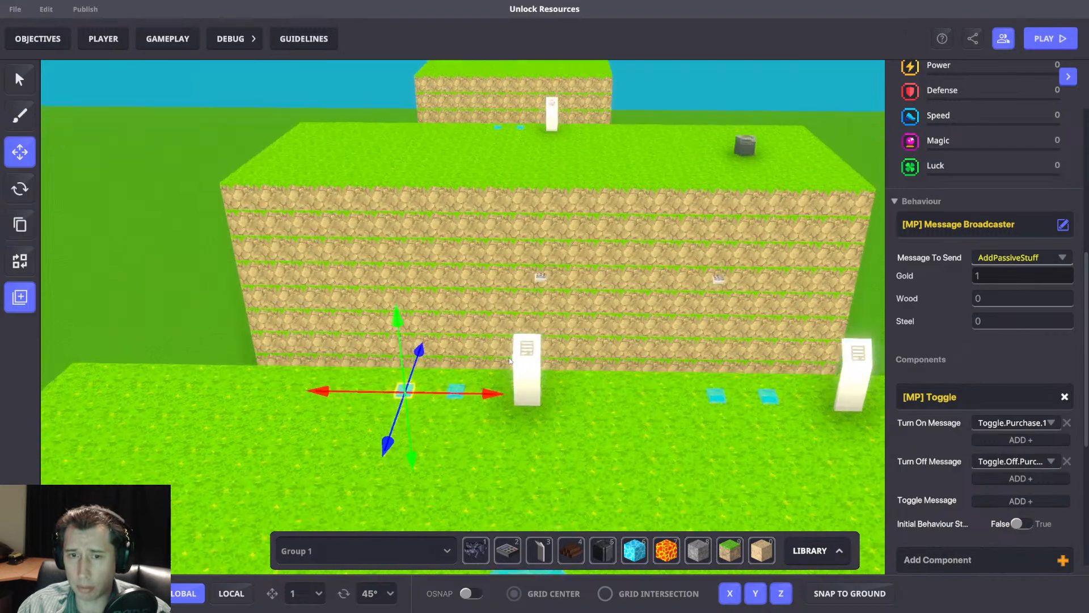
left_click(533, 361)
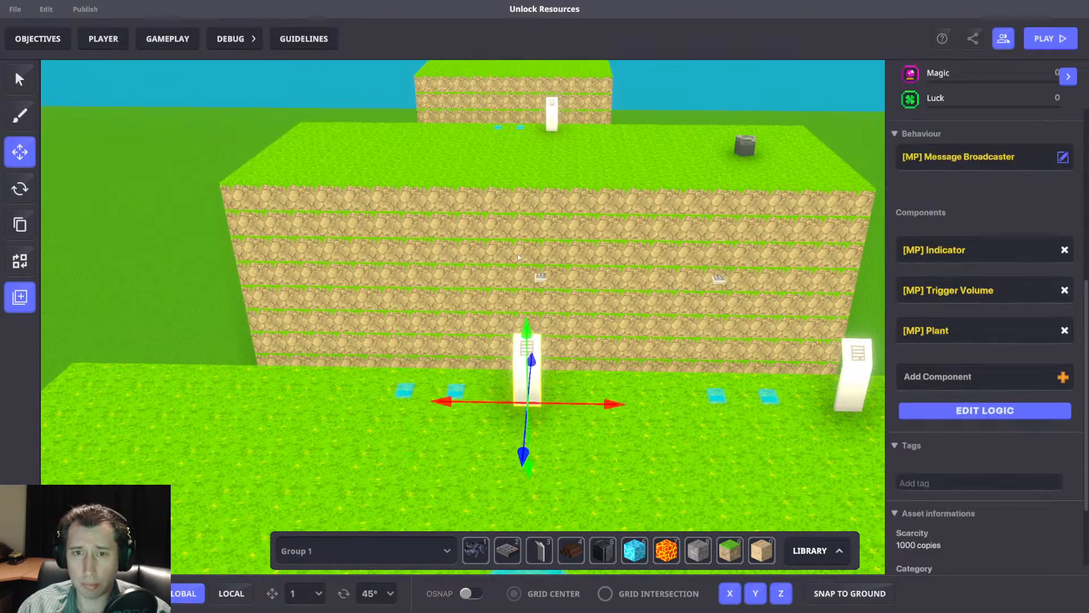
left_click(578, 302)
left_click(579, 310)
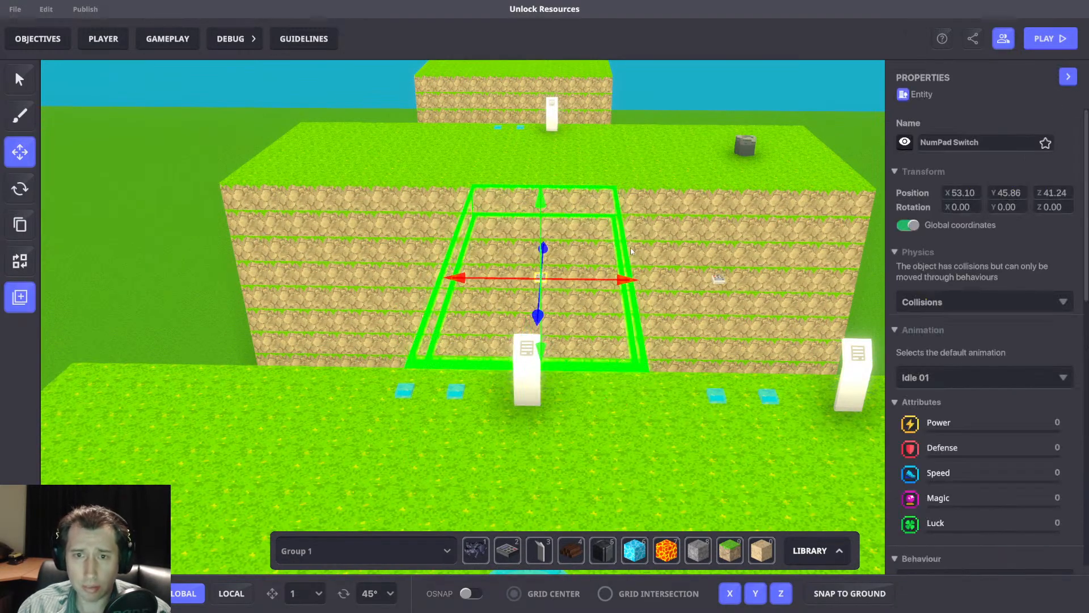
left_click(533, 377)
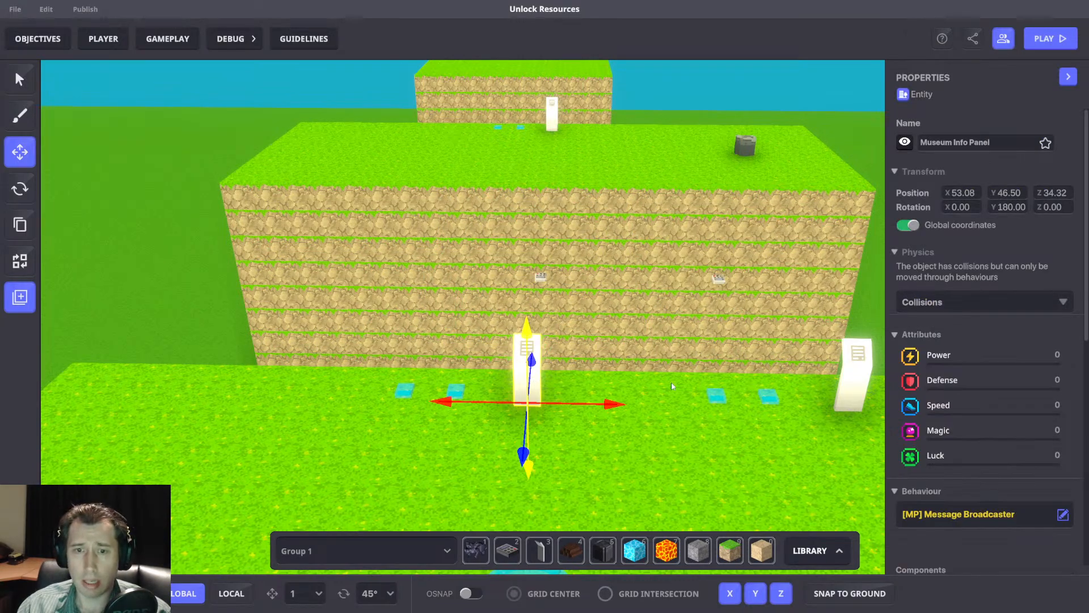
scroll(975, 417, "down", 4)
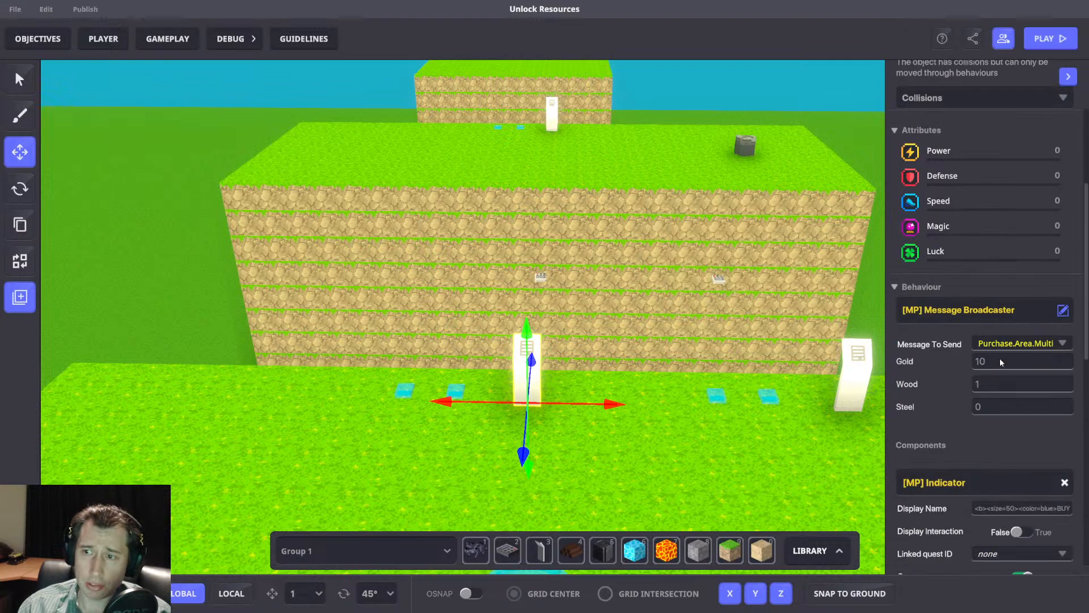
left_click(407, 389)
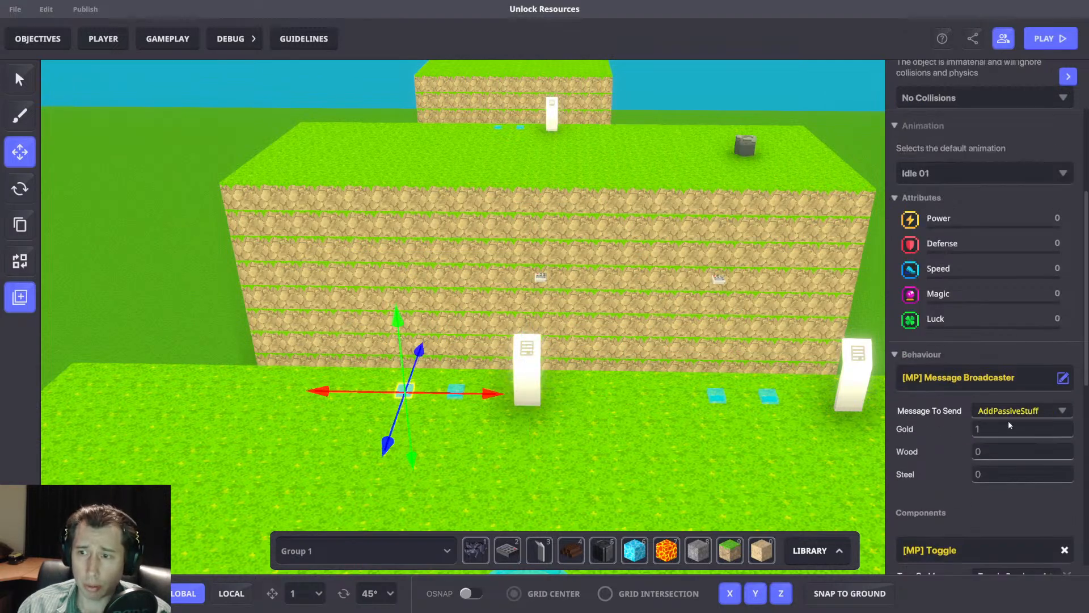
Delete the NumPad Switch on the stone wall behind the 10-gold panel.
left_click_drag(498, 243, 601, 308)
key("Delete")
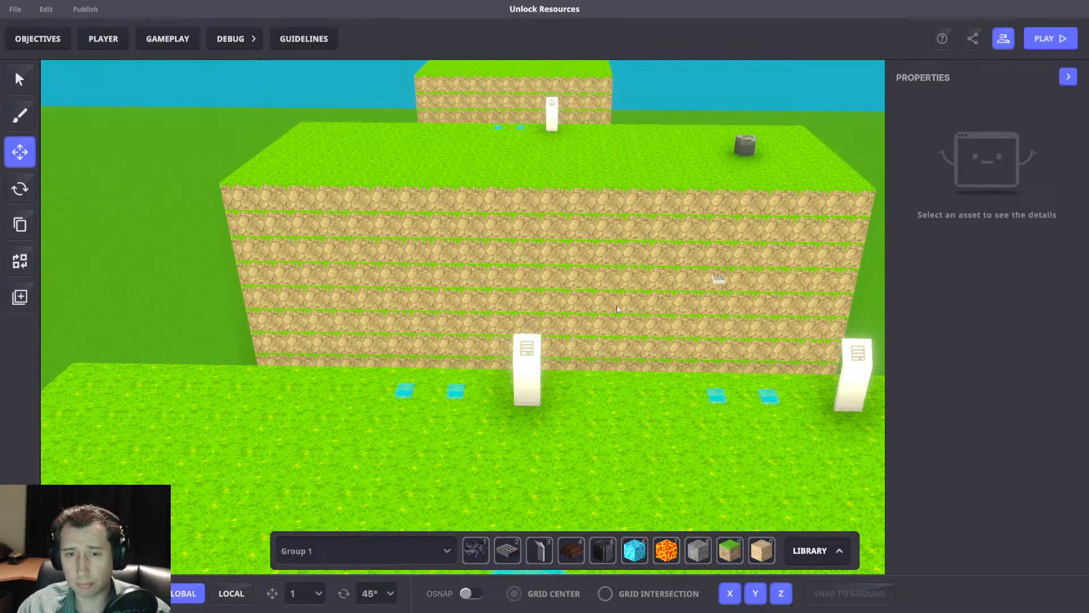
Play-test the level by collecting the wood stockpile and trying the purchase at the 10-gold panel.
key("Tab")
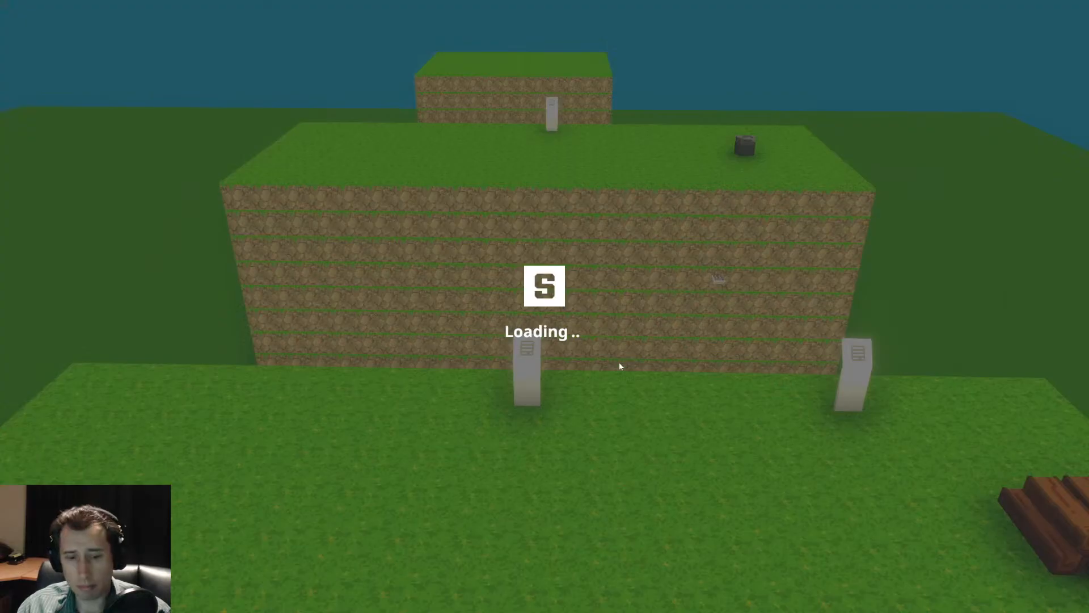
scroll(544, 306, "down", 5)
key("d")
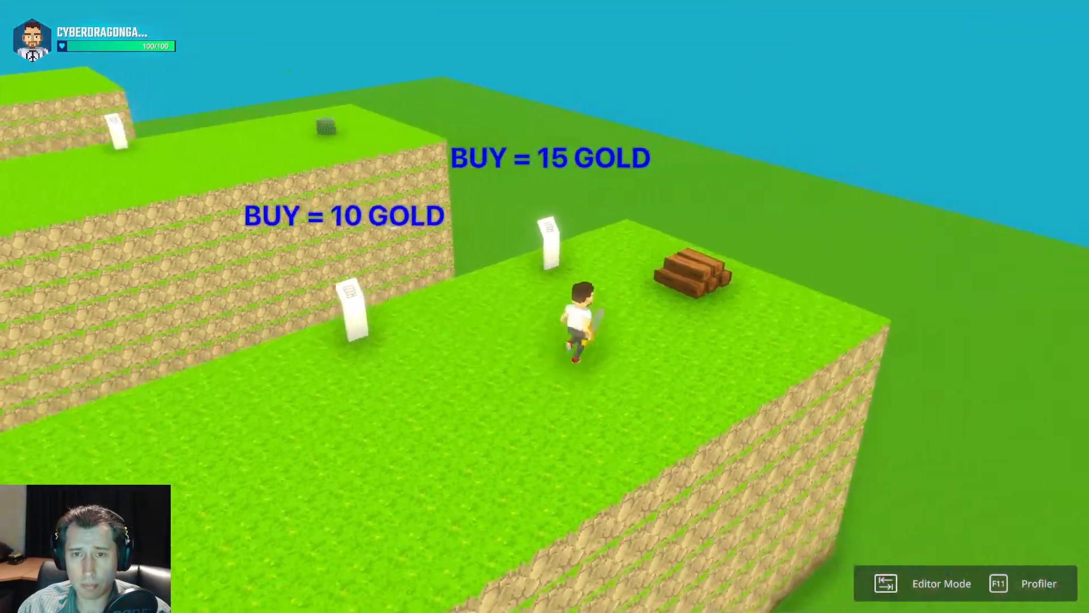
key("a")
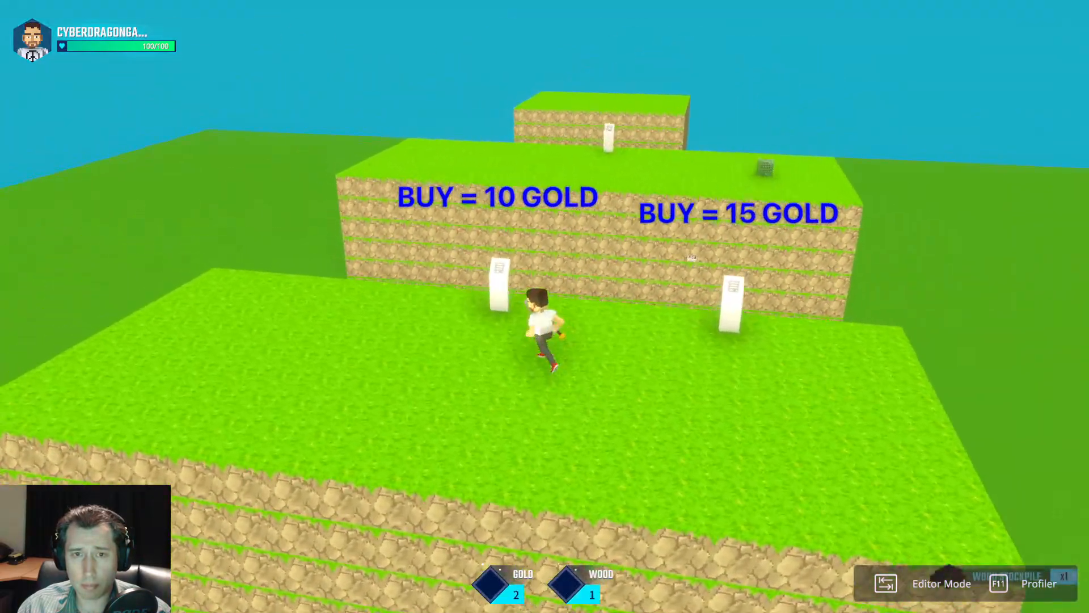
key("w")
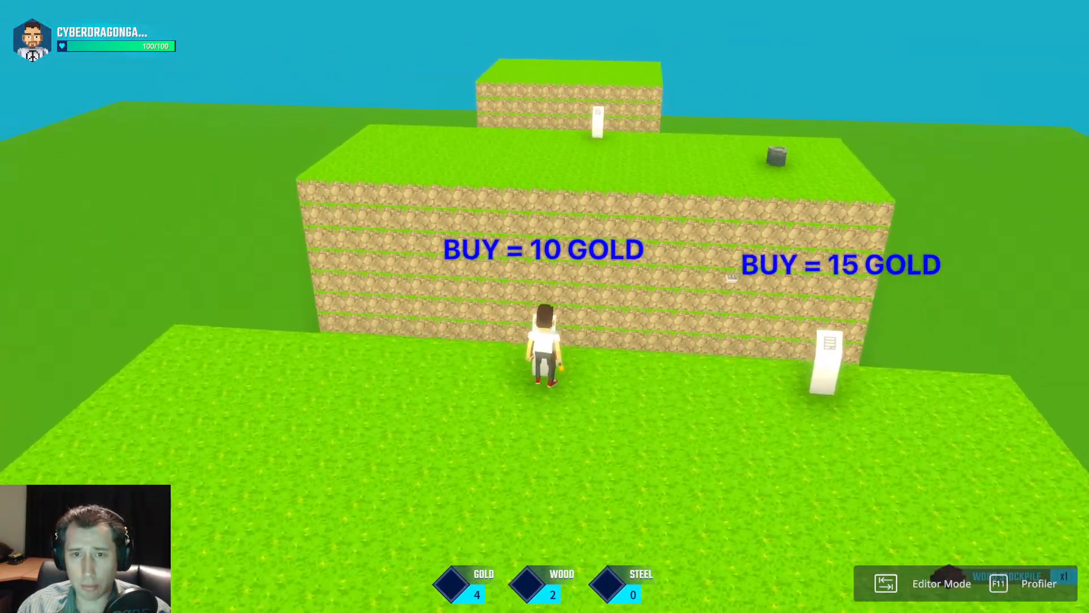
key("e")
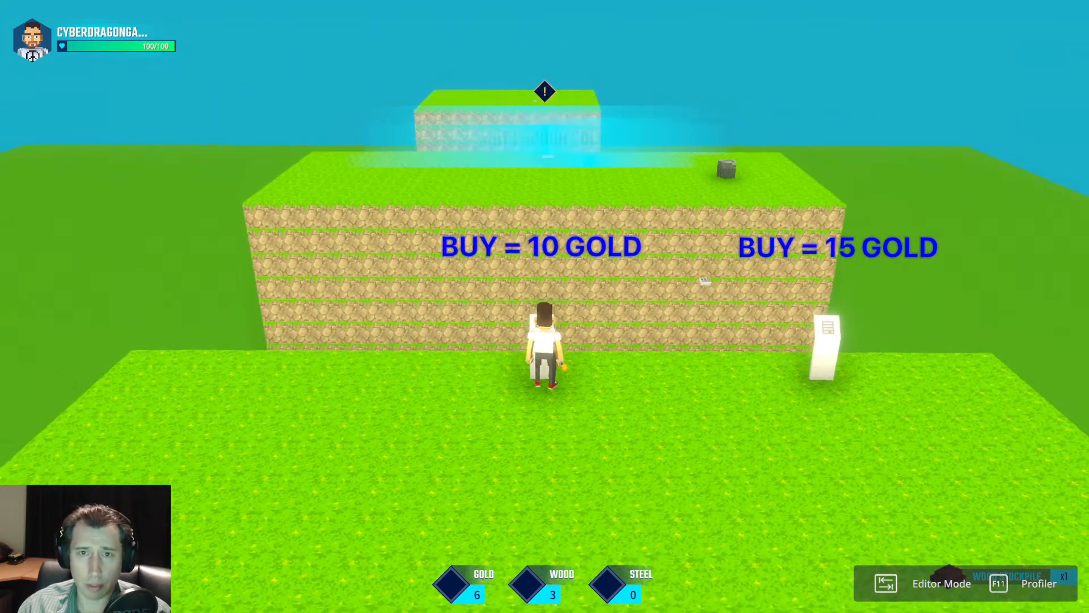
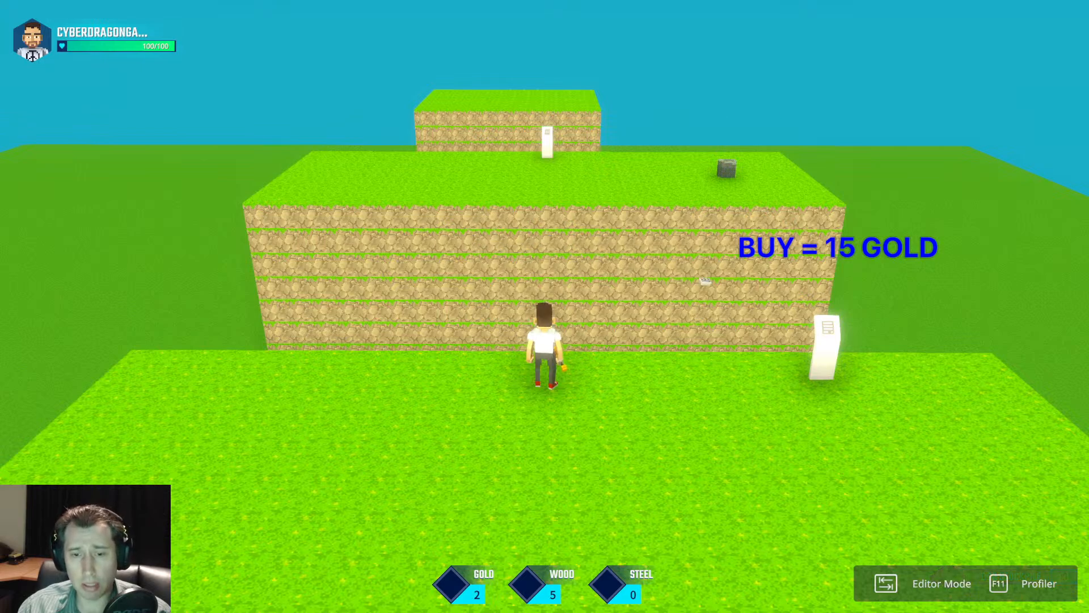
Continue the play-test by moving around while the passive gold and wood income accumulates on the HUD.
key("s")
key("space")
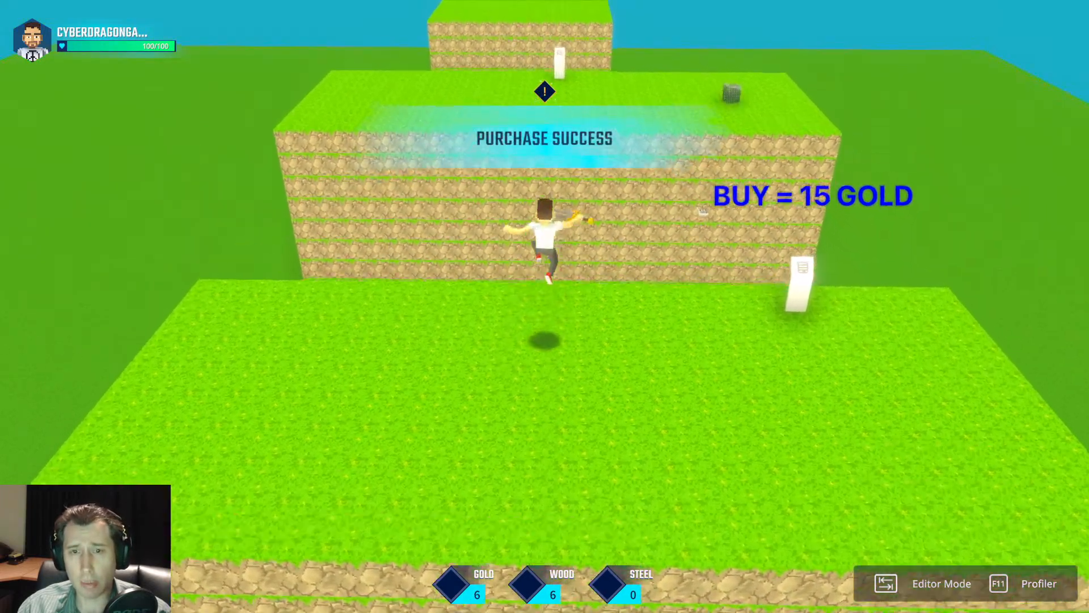
key("a")
key("w")
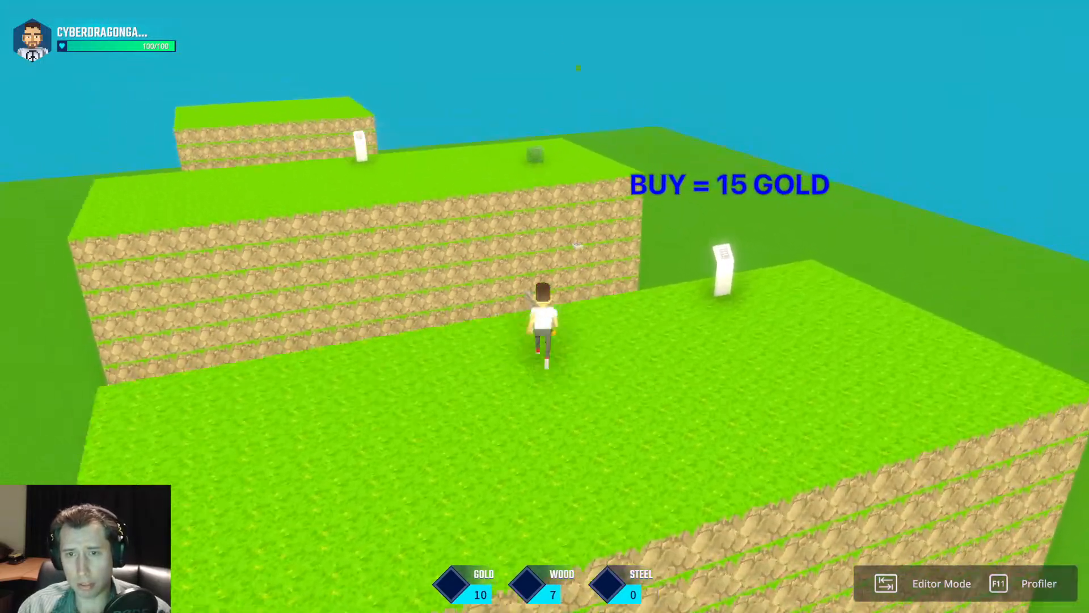
key("a")
key("s")
key("d")
key("w")
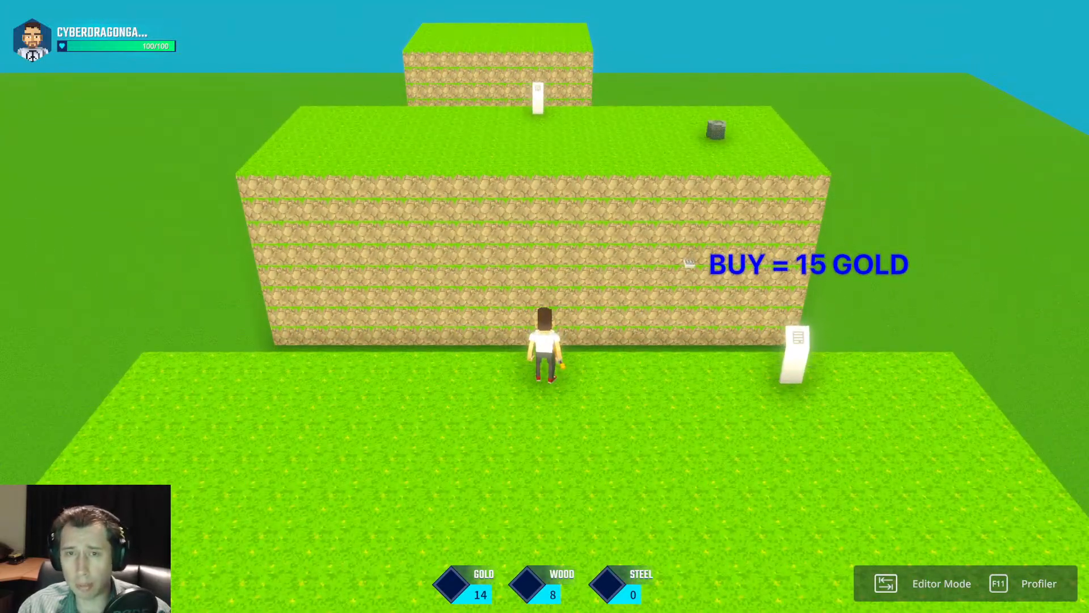
key("s")
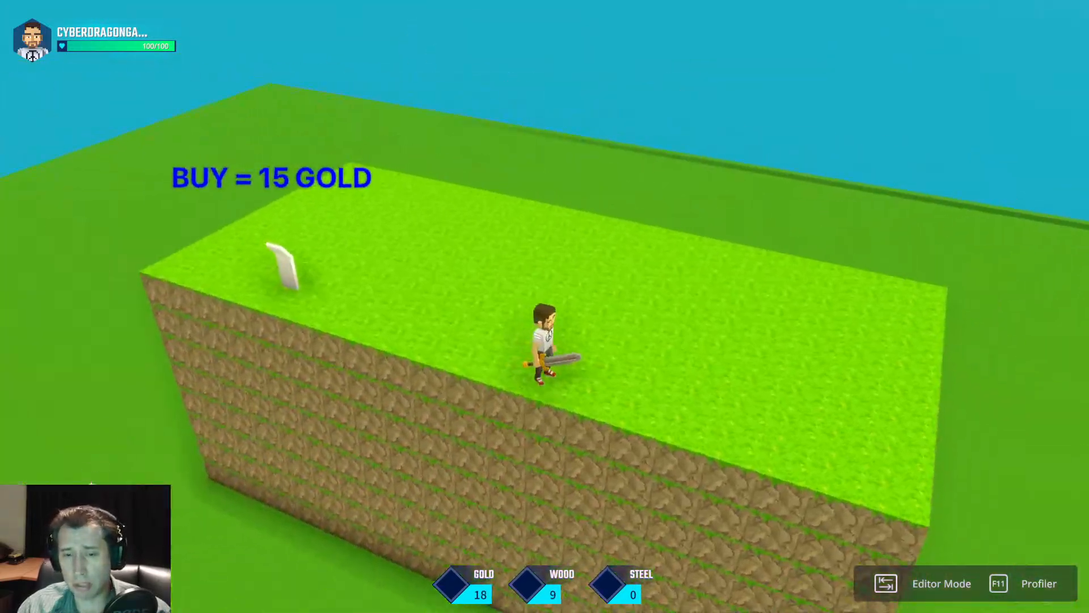
key("d")
key("w")
key("space")
Buy the ramp at the 15-gold panel, watch the resource counters, and end the play-test.
key("space")
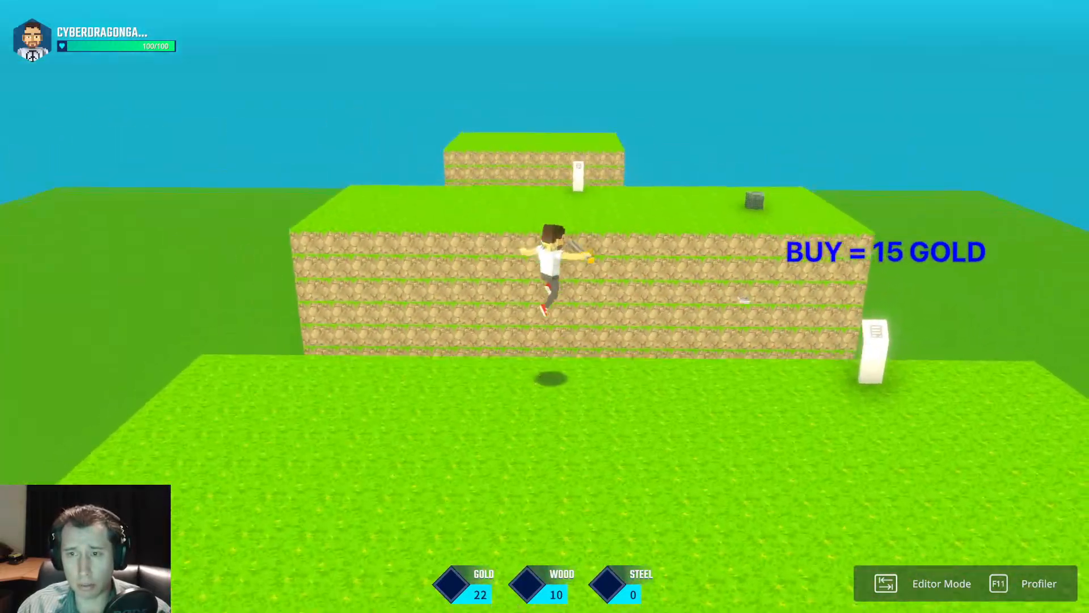
key("w")
key("space")
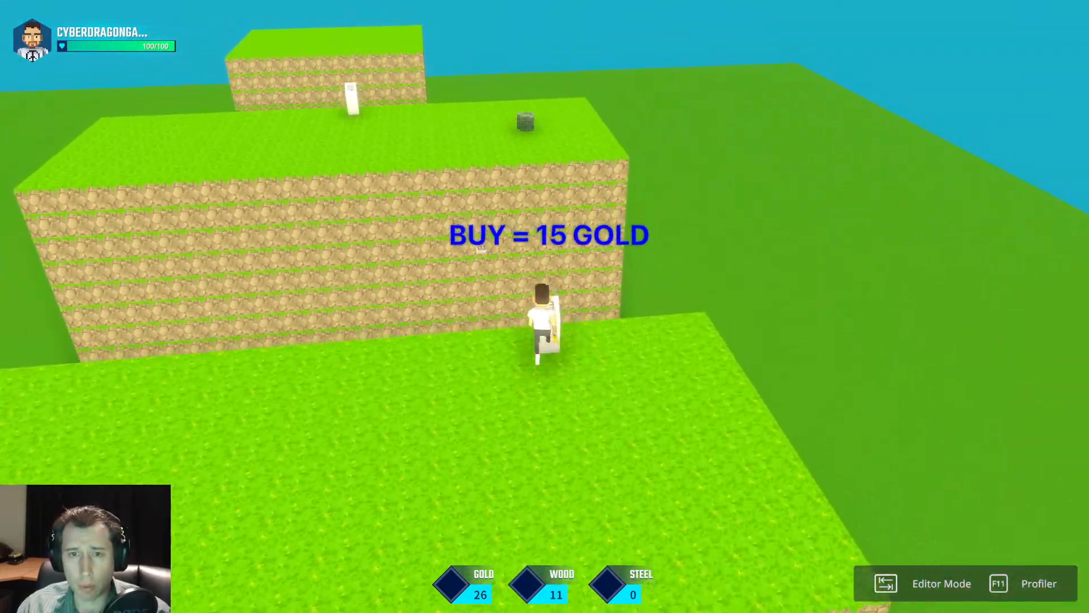
key("w")
key("a")
key("w")
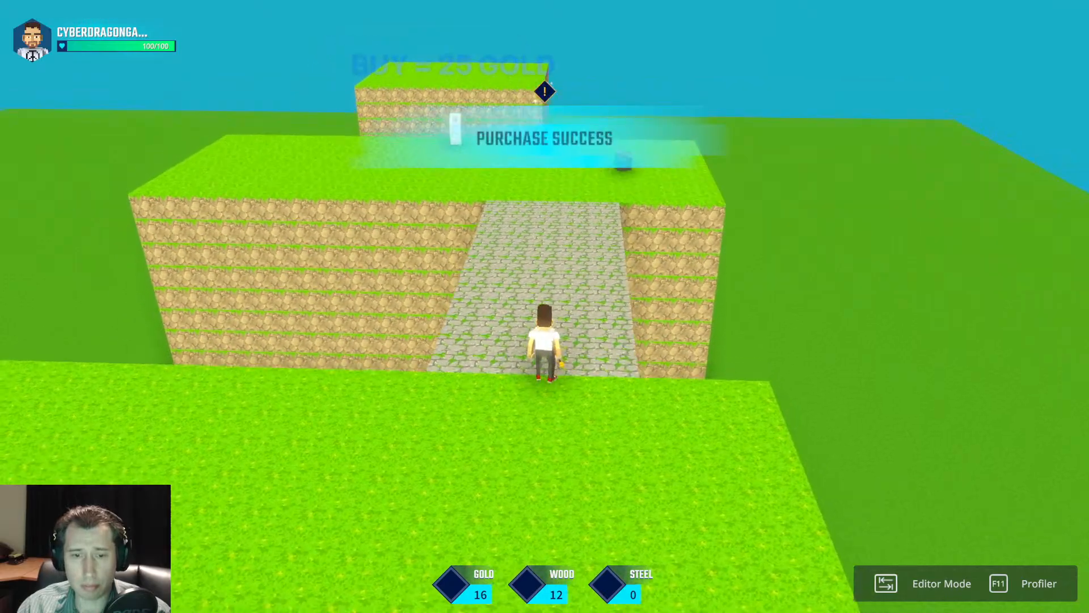
key("w")
key("space")
key("space")
key("Tab")
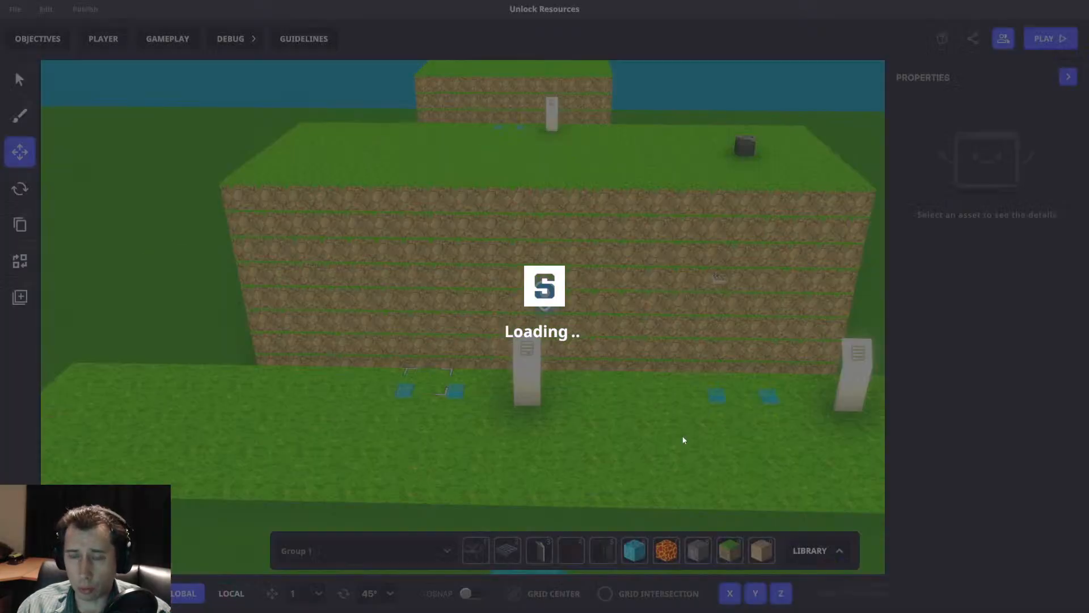
Set the income switch beside the 15-gold panel to send AddPassiveStuff with Gold 10 and Wood 1.
key("d")
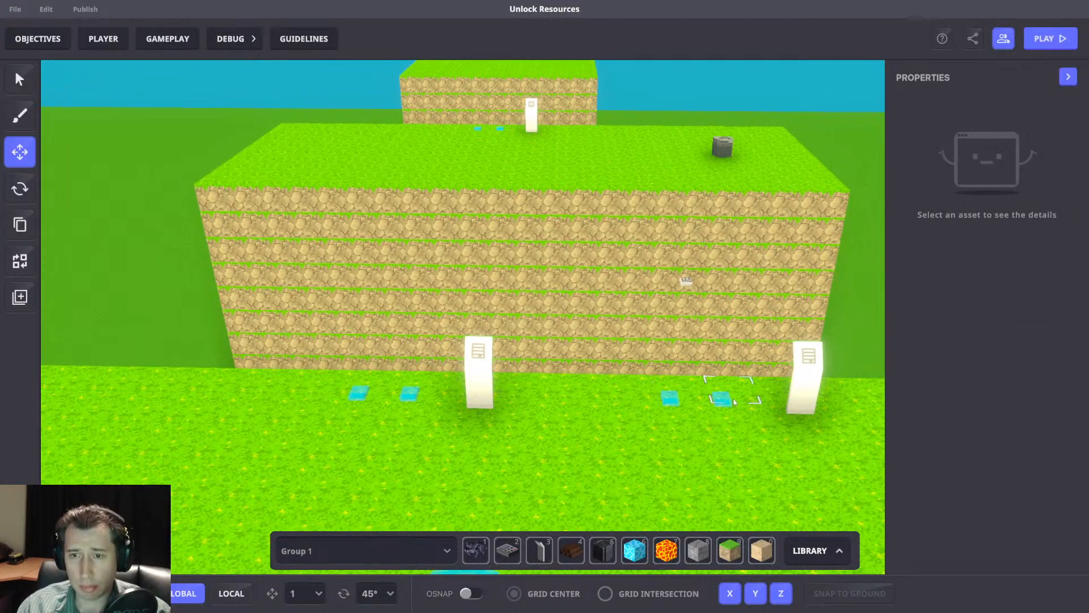
left_click(727, 400)
key("w")
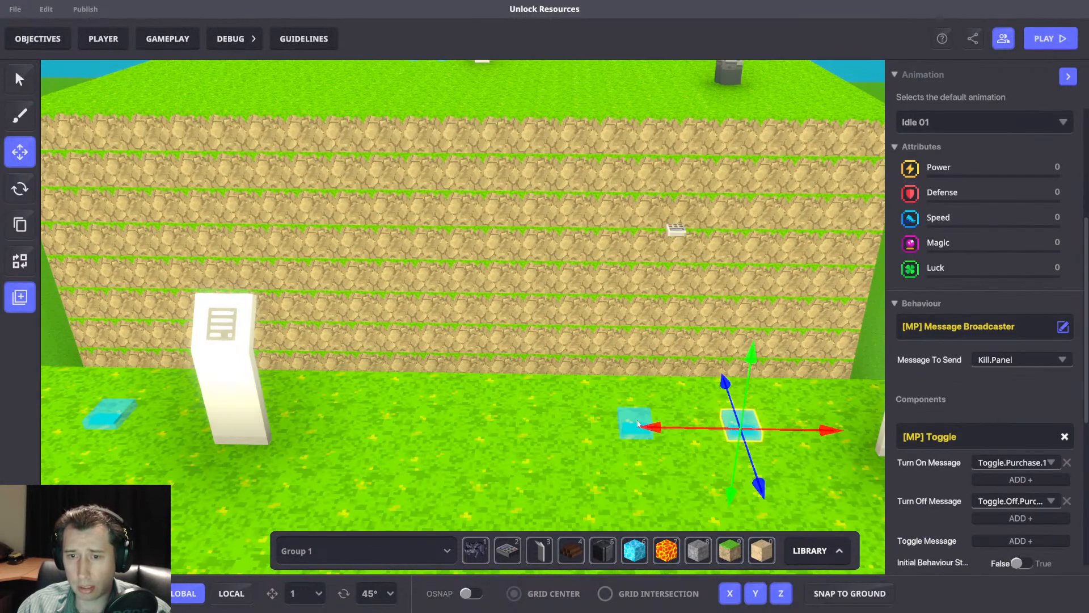
left_click(632, 418)
left_click(1008, 363)
type("Add")
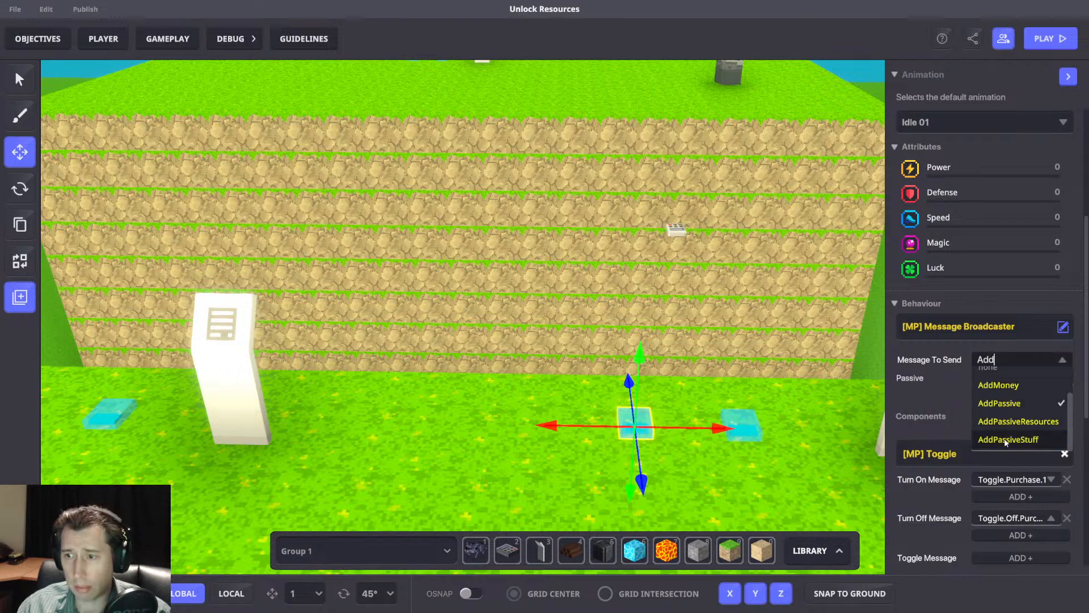
left_click(1005, 440)
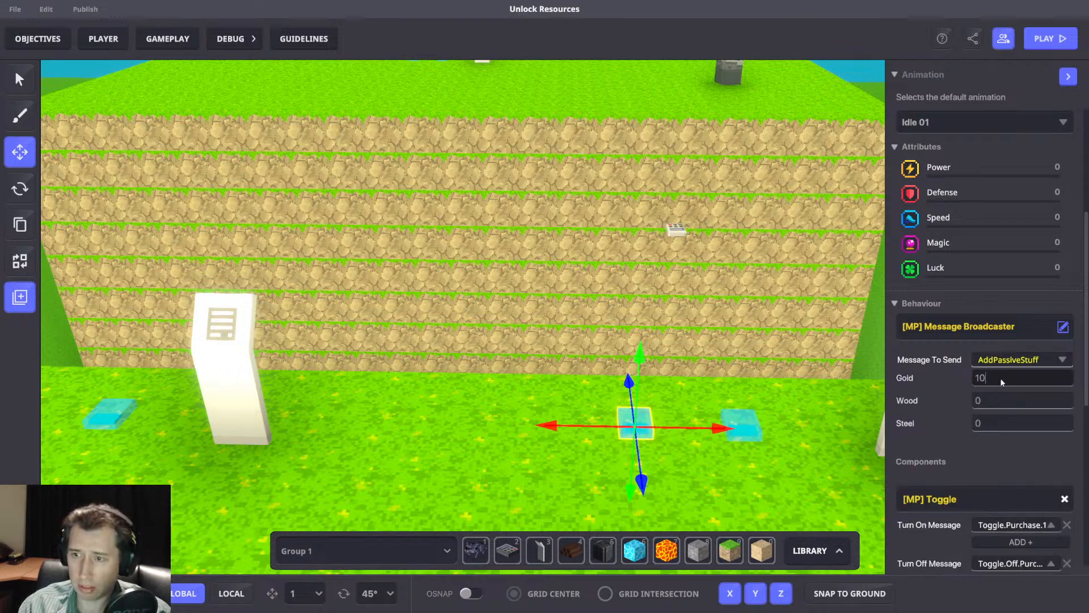
left_click(769, 306)
left_click(633, 411)
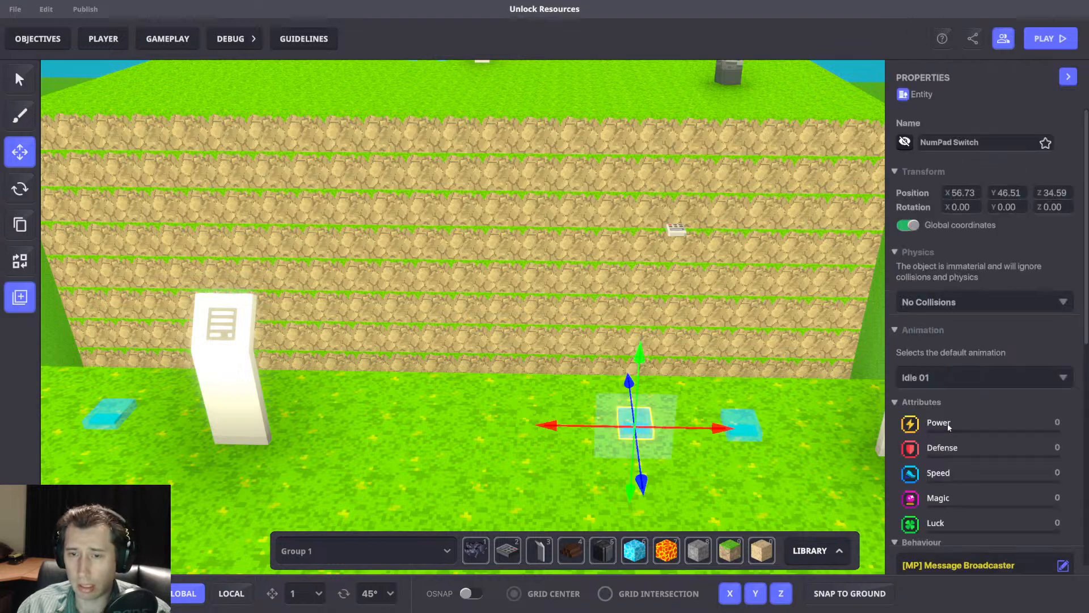
type("1")
left_click(999, 369)
left_click(862, 363)
Delete the Wood Stockpile on the grass in front of the 15-gold panel.
scroll(862, 362, "down", 5)
middle_click_drag(862, 361, 692, 341)
left_click(581, 449)
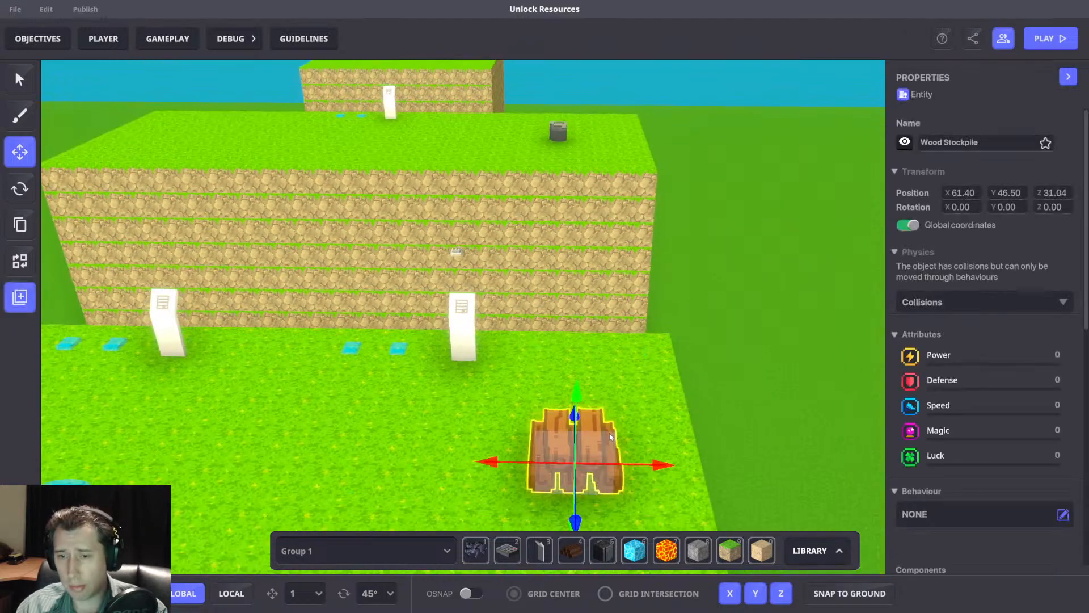
key("Delete")
Play-test the level again and make the purchase at the 15-gold panel.
middle_click_drag(557, 386, 505, 362)
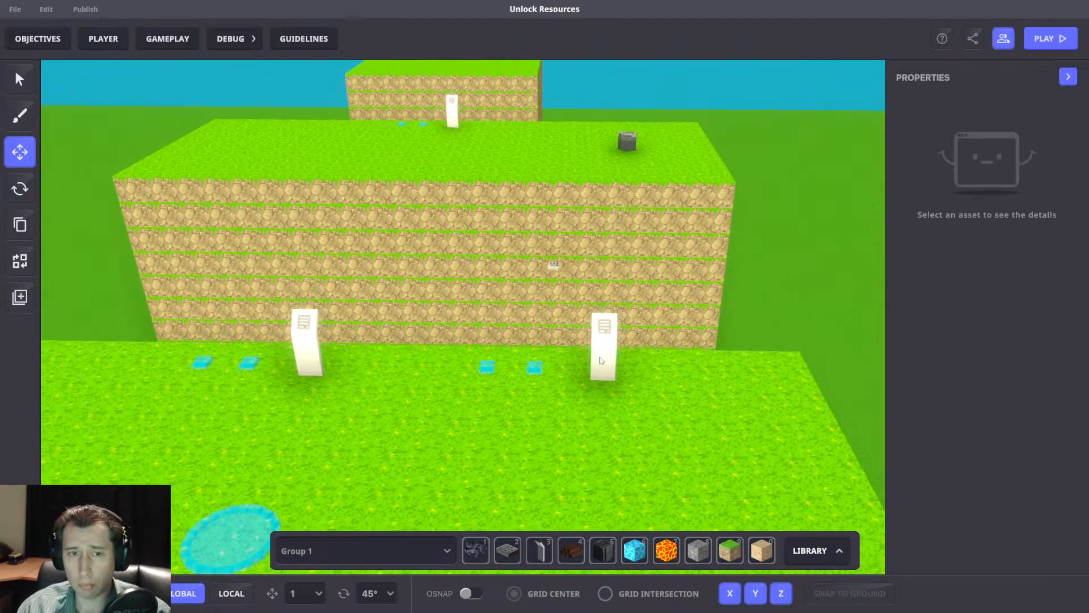
key("Tab")
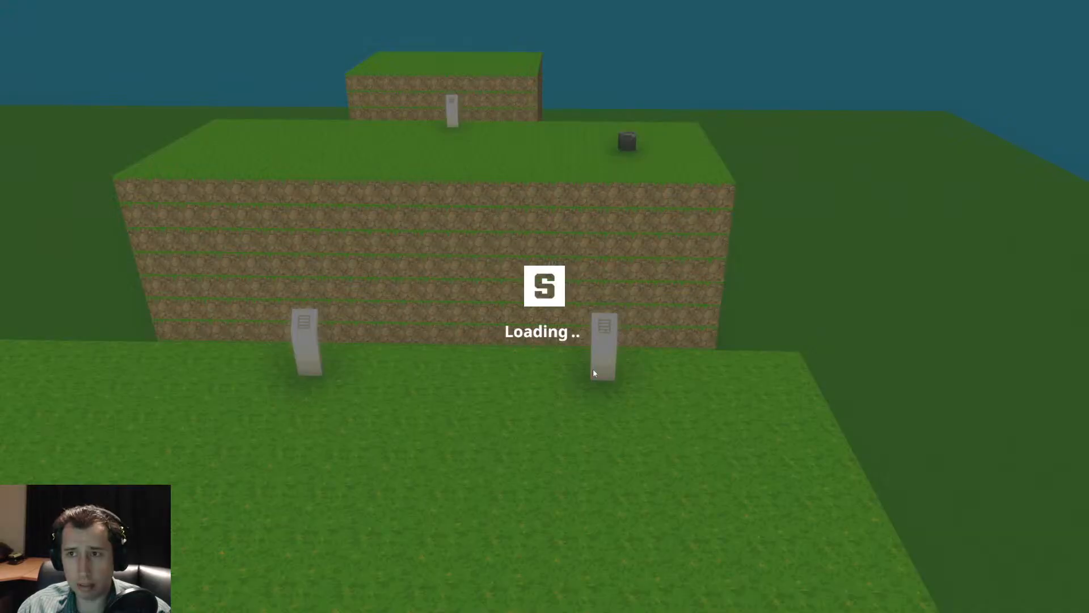
key("d")
key("w")
key("w")
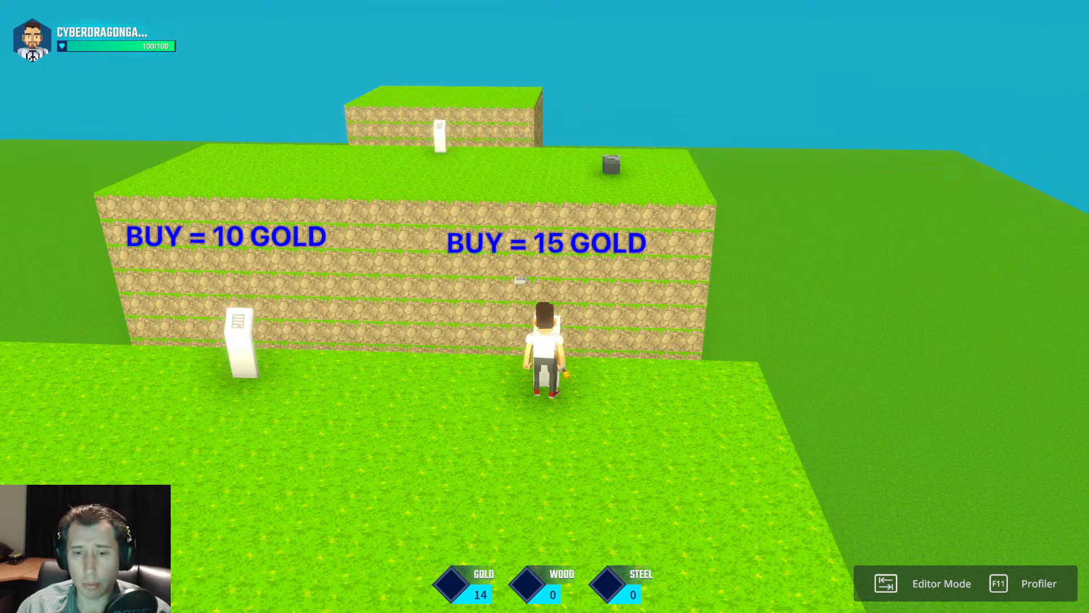
key("f")
Watch the passive gold and wood income after the 15-gold purchase, and return to the editor.
key("a")
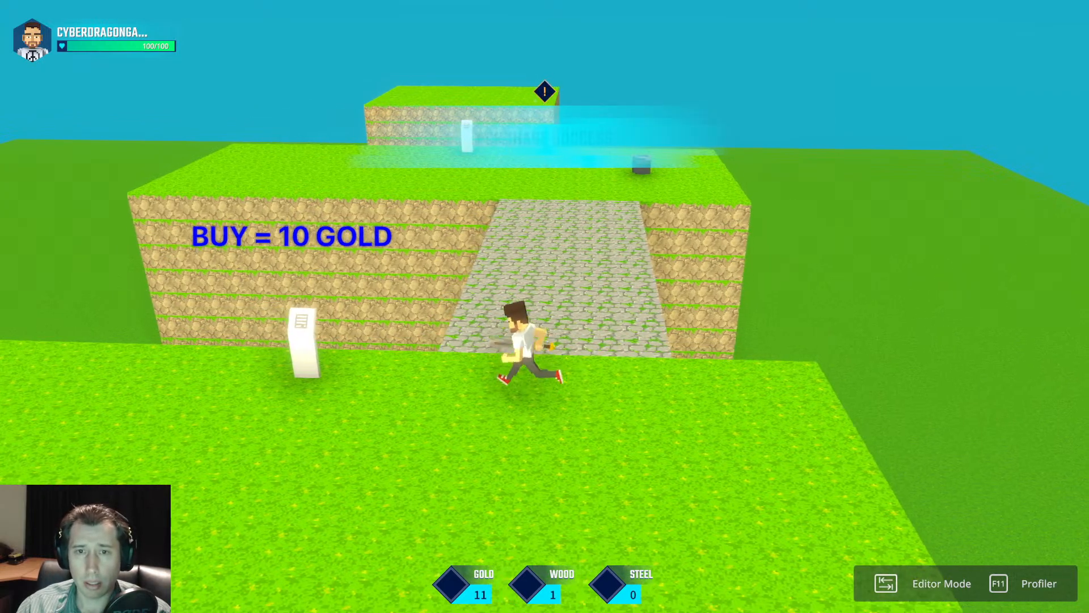
key("w")
key("s")
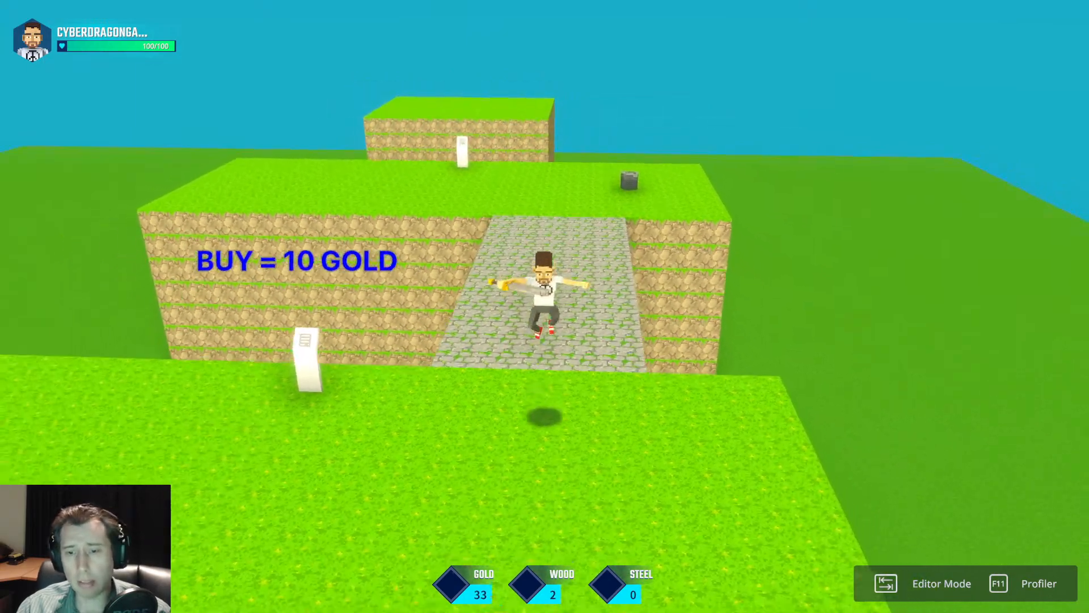
key("s")
key("a")
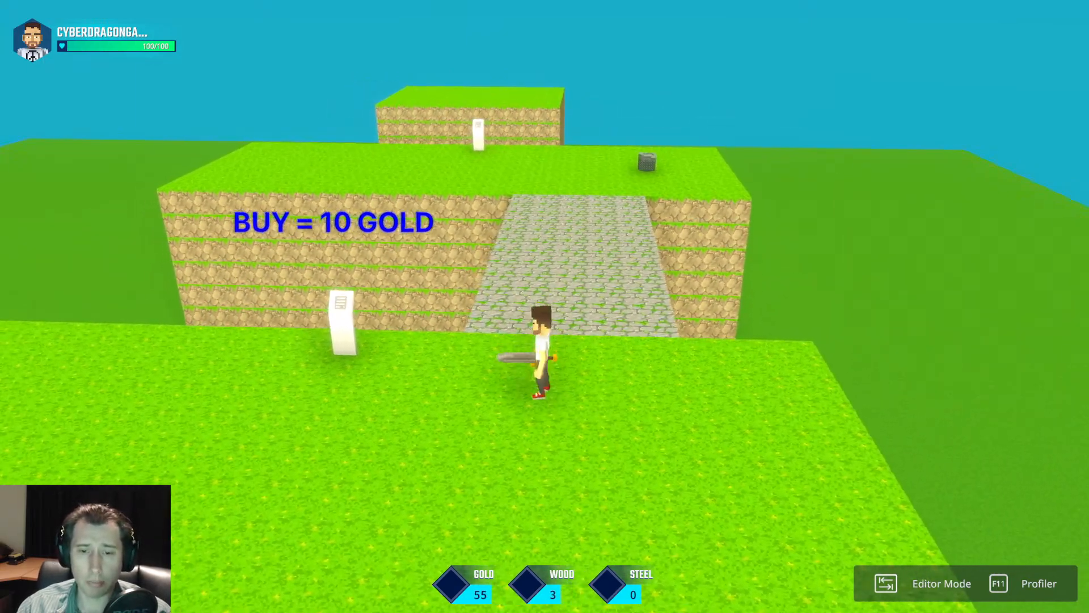
key("w")
key("s")
key("Tab")
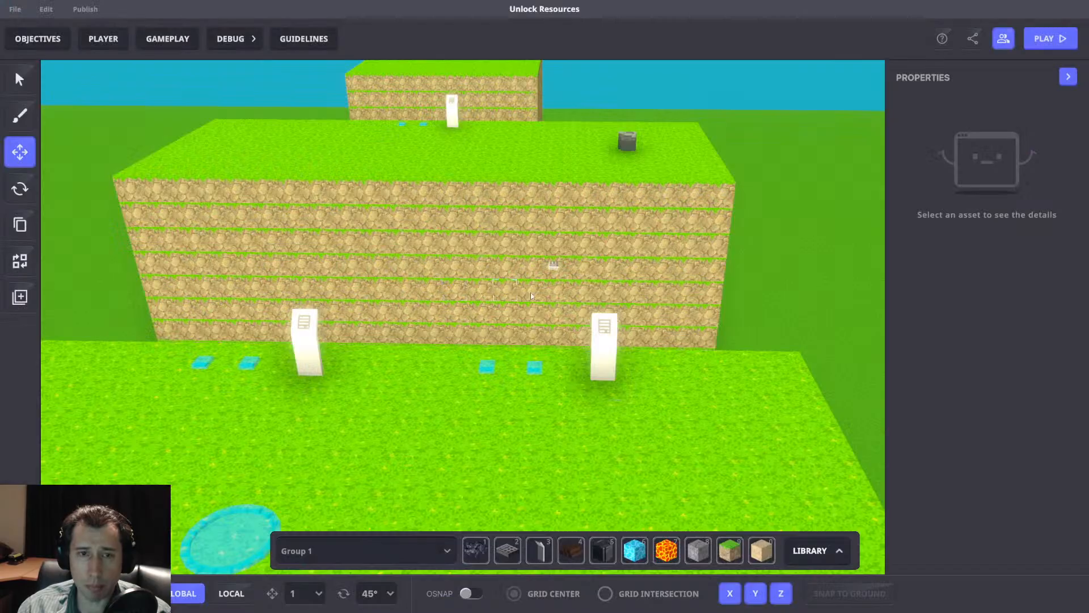
Check the messages and toggle settings of the Kill.Panel and AddPassiveStuff switches beside the 15-gold panel.
left_click(528, 370)
scroll(1015, 431, "down", 6)
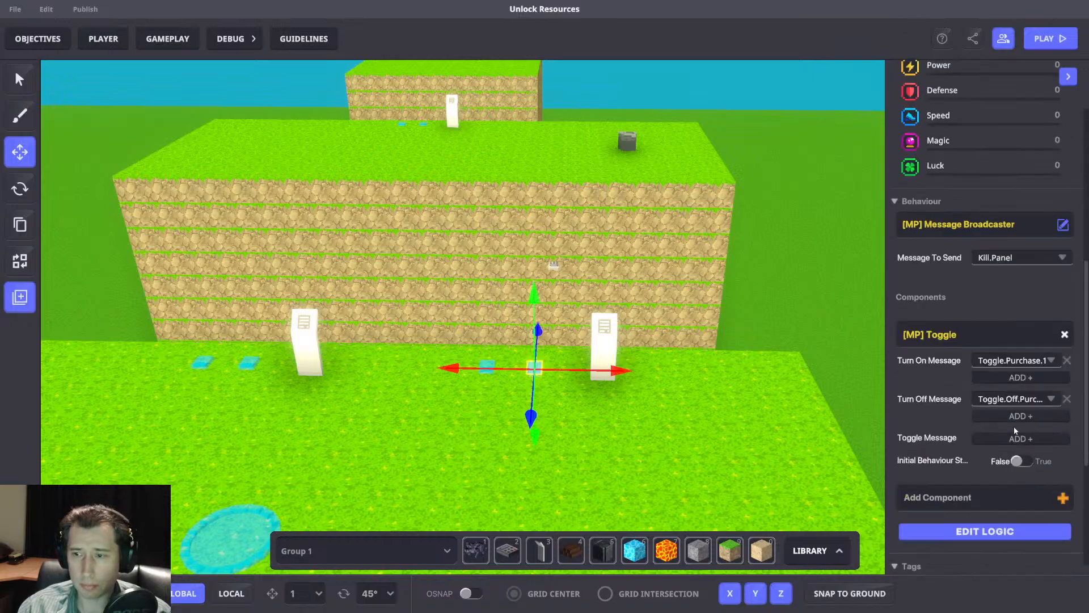
key("w")
left_click(638, 468)
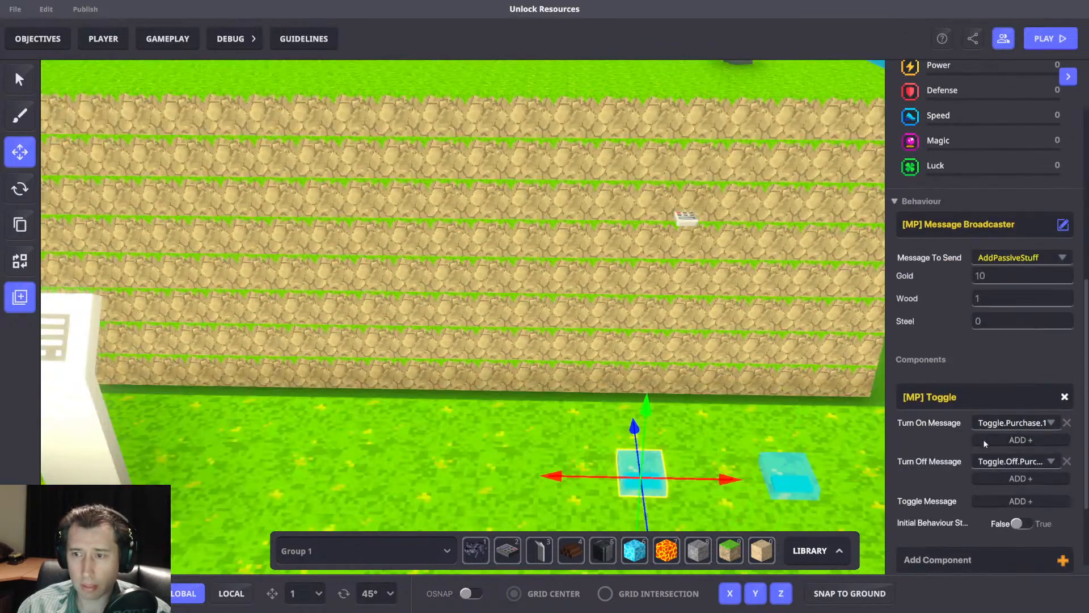
scroll(983, 441, "down", 5)
key("d")
right_click_drag(876, 394, 464, 319)
key("s")
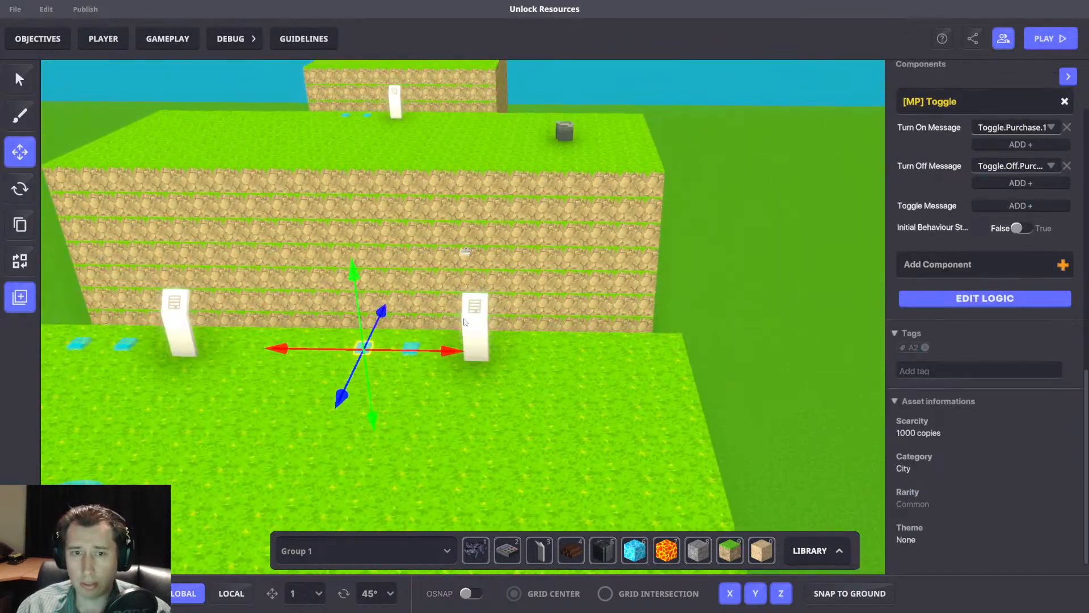
Inspect the 15-gold purchase panel and the group of switches tied to it, including their shared components.
left_click(464, 320)
scroll(964, 374, "down", 4)
left_click_drag(290, 324, 553, 413)
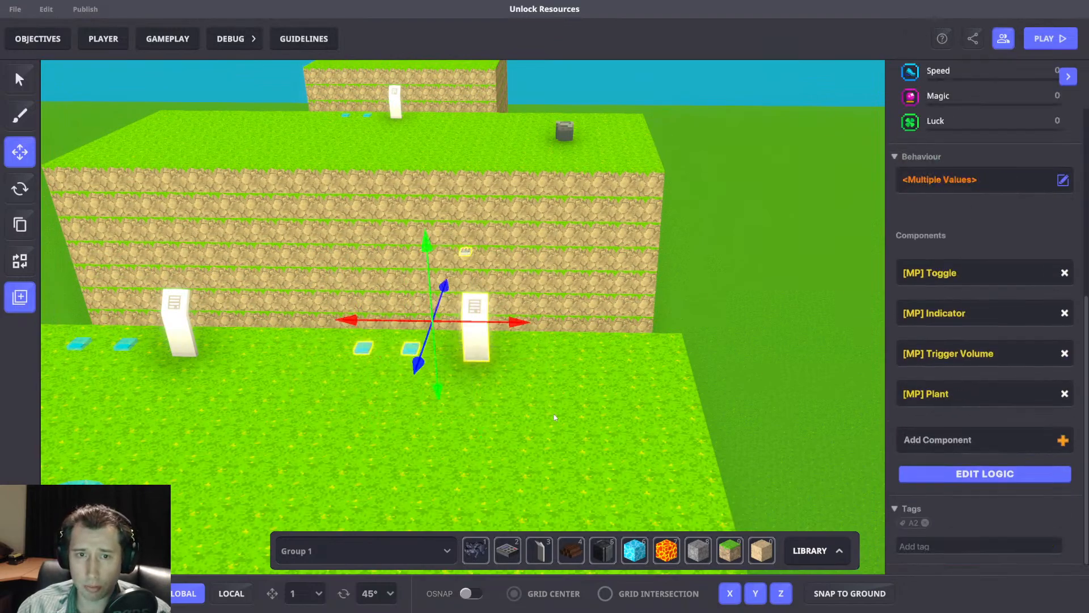
key("a")
right_click_drag(519, 384, 682, 372)
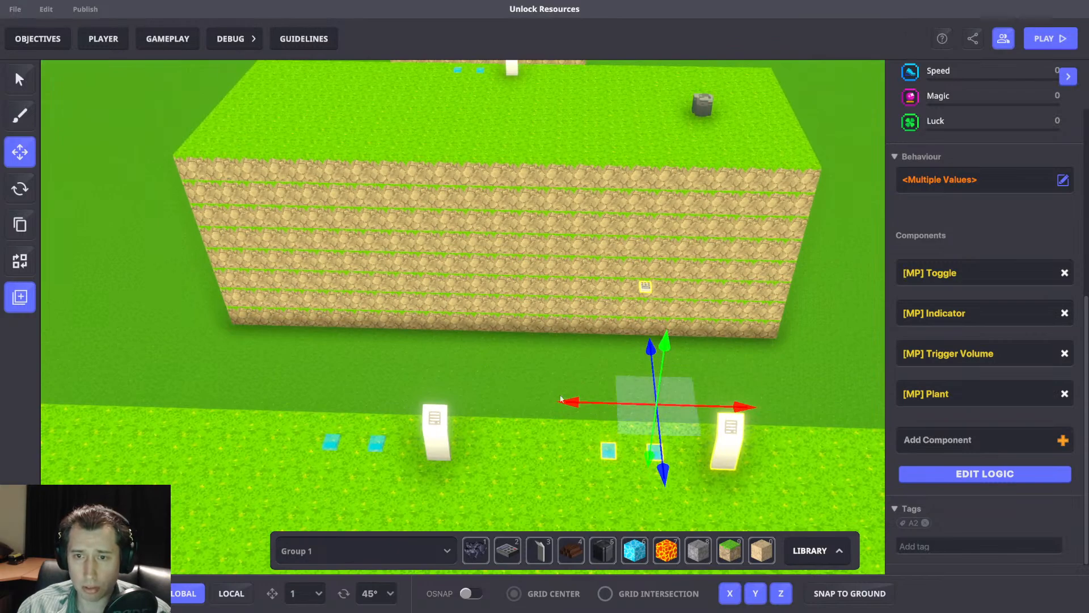
left_click_drag(395, 448, 481, 480)
left_click(526, 325)
right_click_drag(526, 325, 468, 341)
key("s")
Open the game rules and review the Check Gold, Check Wood and Minus Resources groups.
left_click(169, 41)
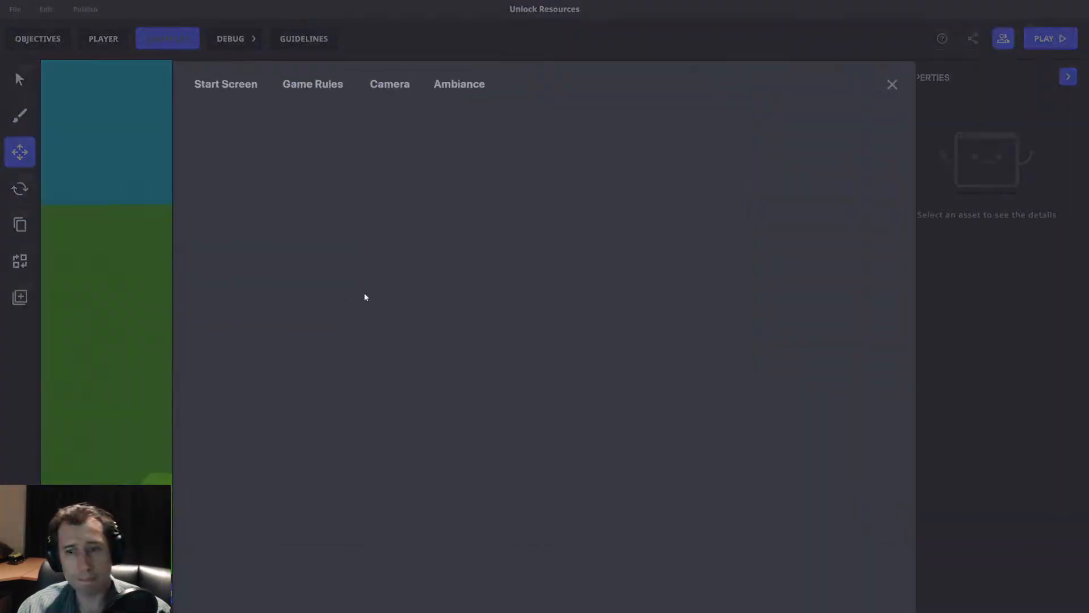
scroll(612, 397, "down", 3)
scroll(609, 392, "down", 10)
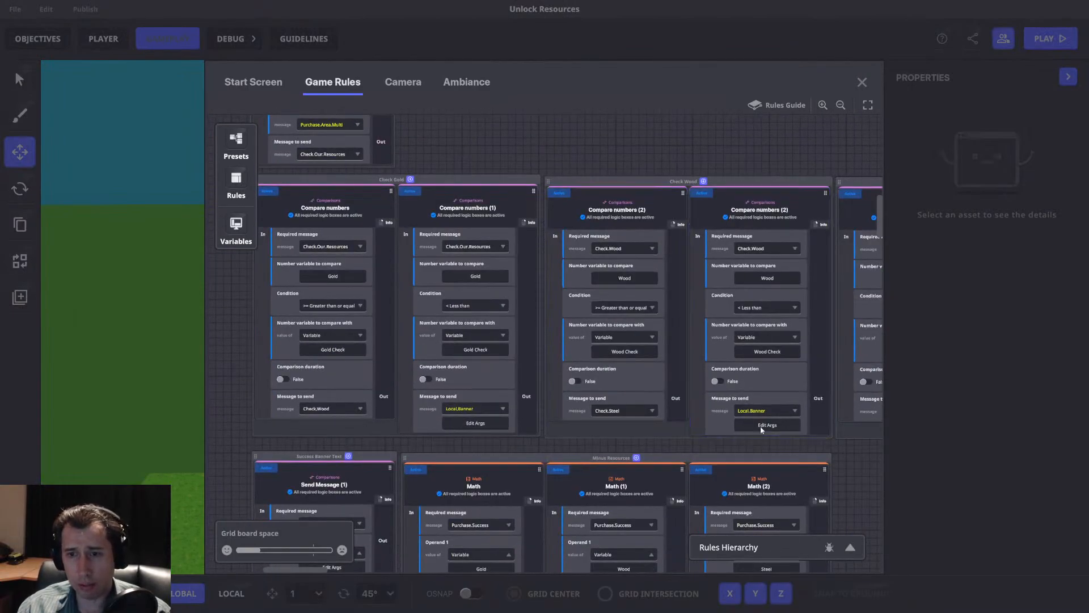
scroll(726, 412, "down", 3)
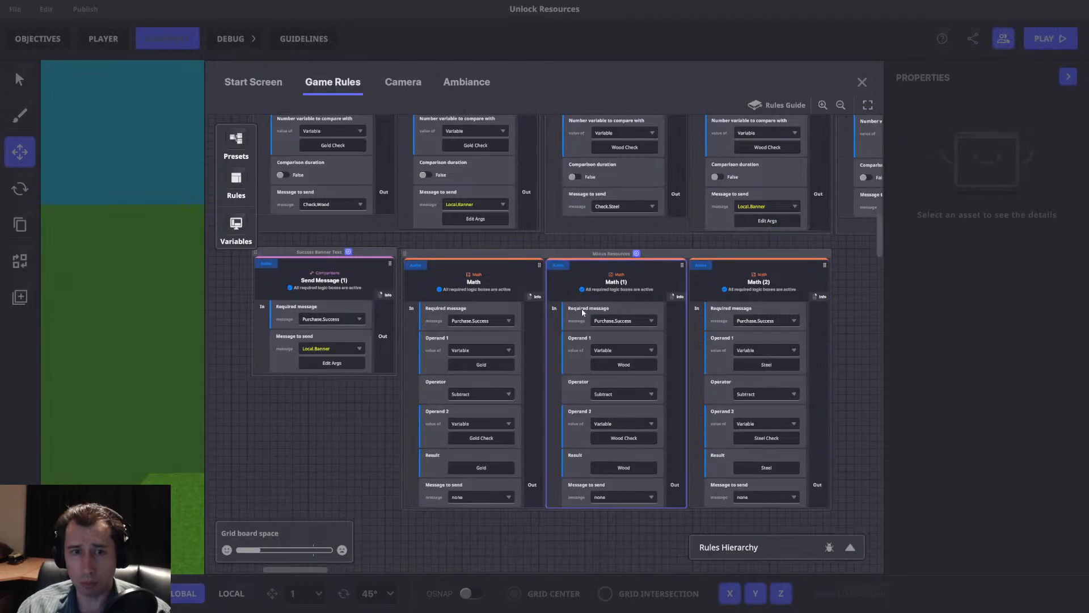
scroll(624, 336, "up", 8)
Review the passive gold, wood and steel rules with their AddPassiveStuff math and continuous-add boxes.
left_click_drag(637, 350, 367, 442)
left_click_drag(621, 294, 420, 439)
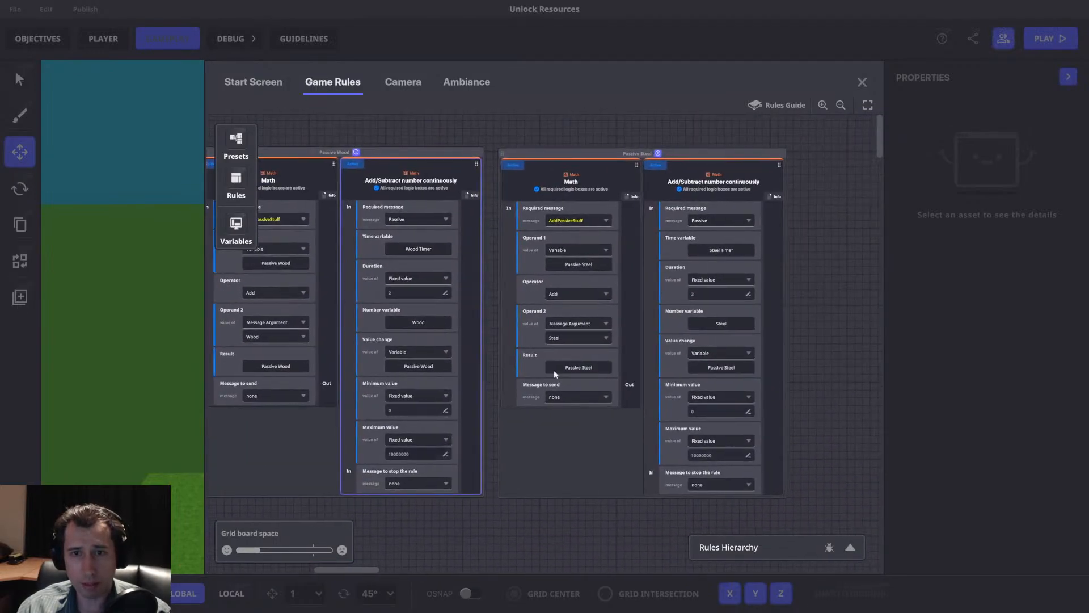
left_click_drag(267, 267, 651, 289)
left_click_drag(314, 279, 241, 308)
left_click_drag(631, 308, 454, 306)
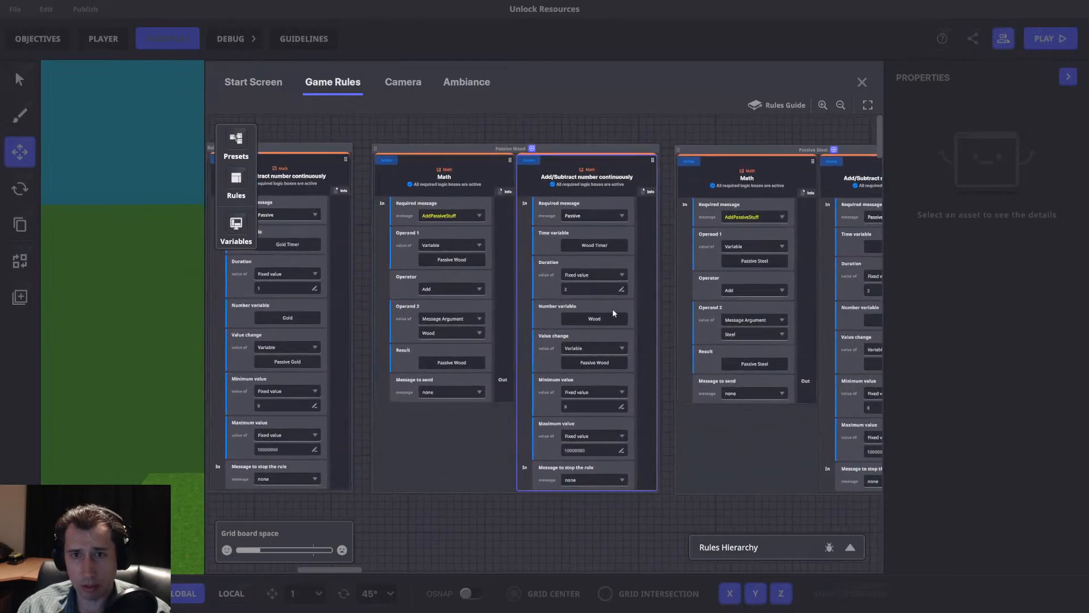
Review the banner, Set Cost, purchase message, resource check and Minus Resources rules in order.
left_click_drag(669, 311, 1033, 247)
left_click_drag(391, 345, 401, 173)
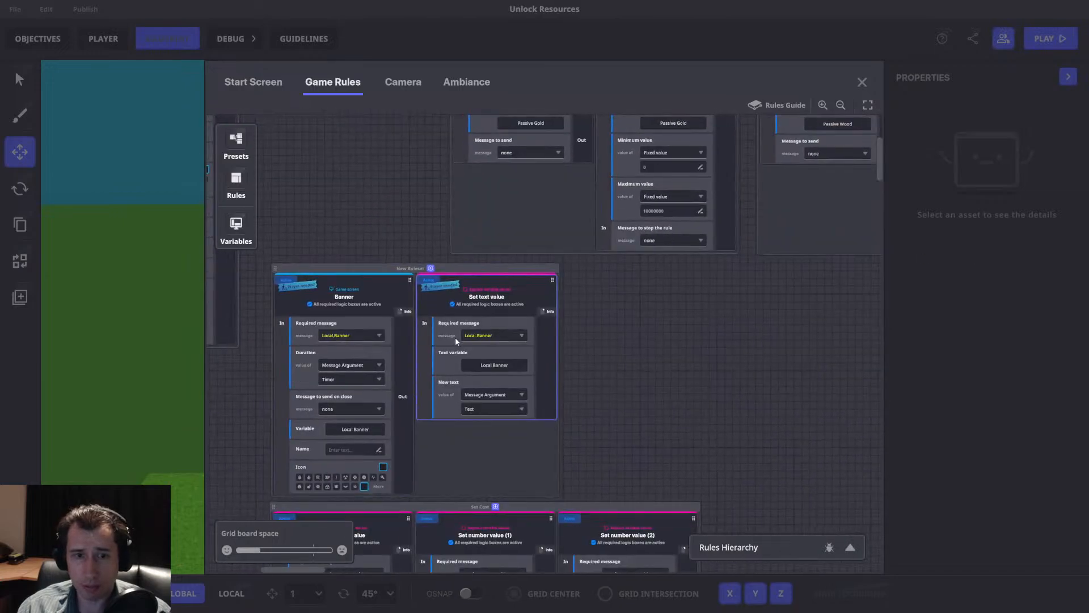
left_click_drag(456, 339, 581, 313)
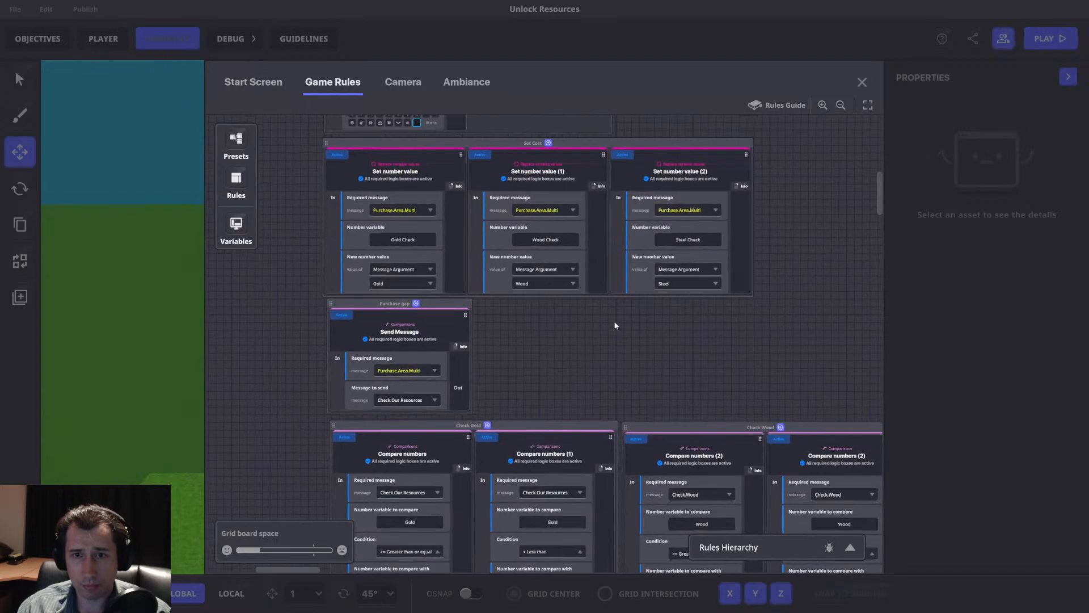
scroll(681, 331, "down", 5)
left_click_drag(681, 331, 659, 149)
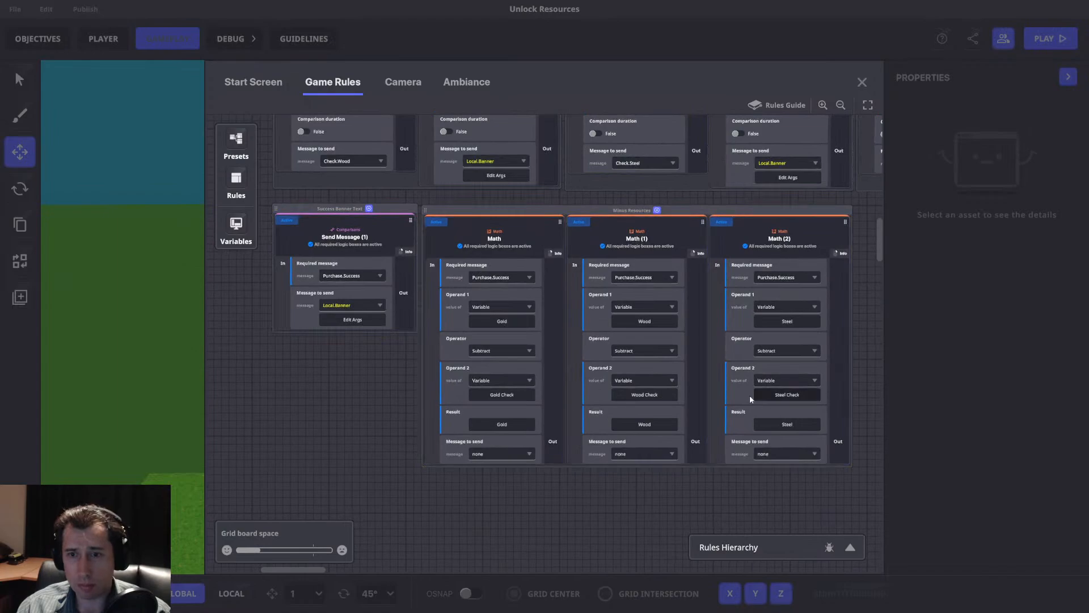
scroll(736, 383, "down", 1)
scroll(702, 362, "up", 7)
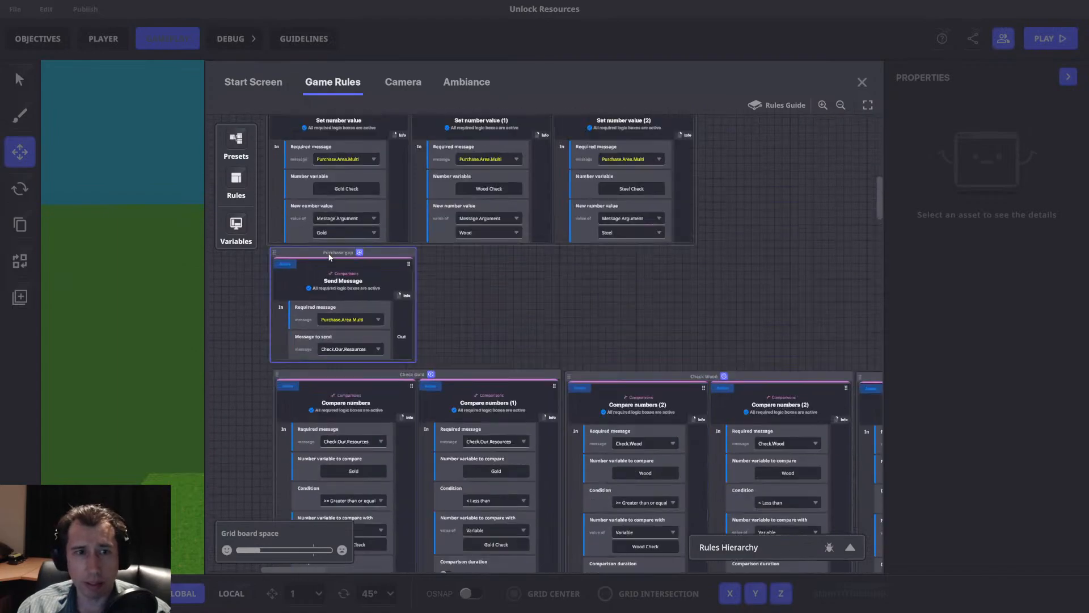
List the game variables and compare them with the Set Cost, Passive Wood and Passive Steel rules.
left_click(237, 226)
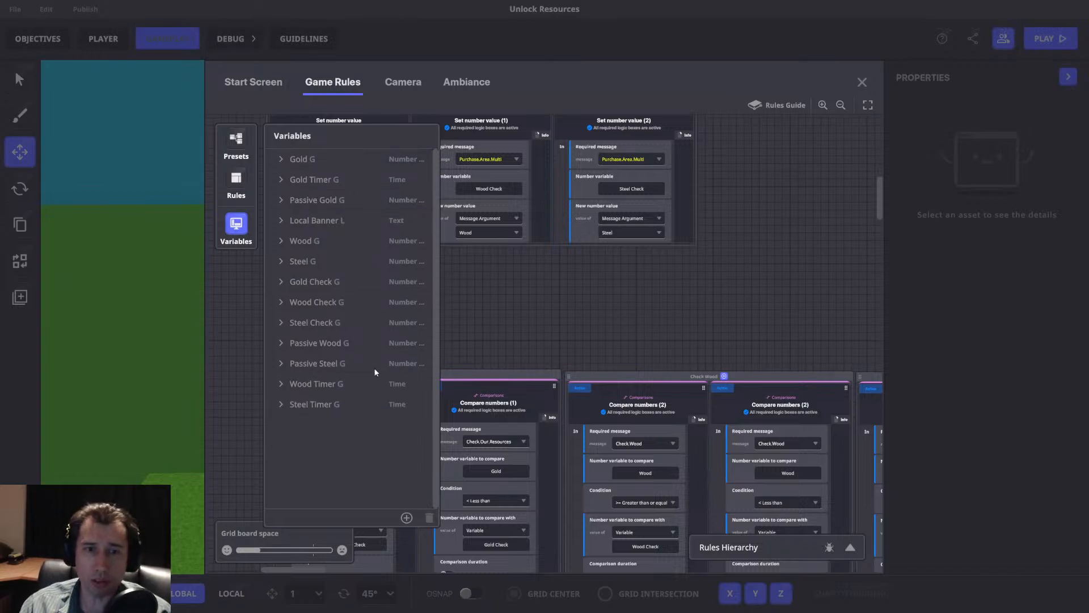
left_click_drag(482, 310, 703, 406)
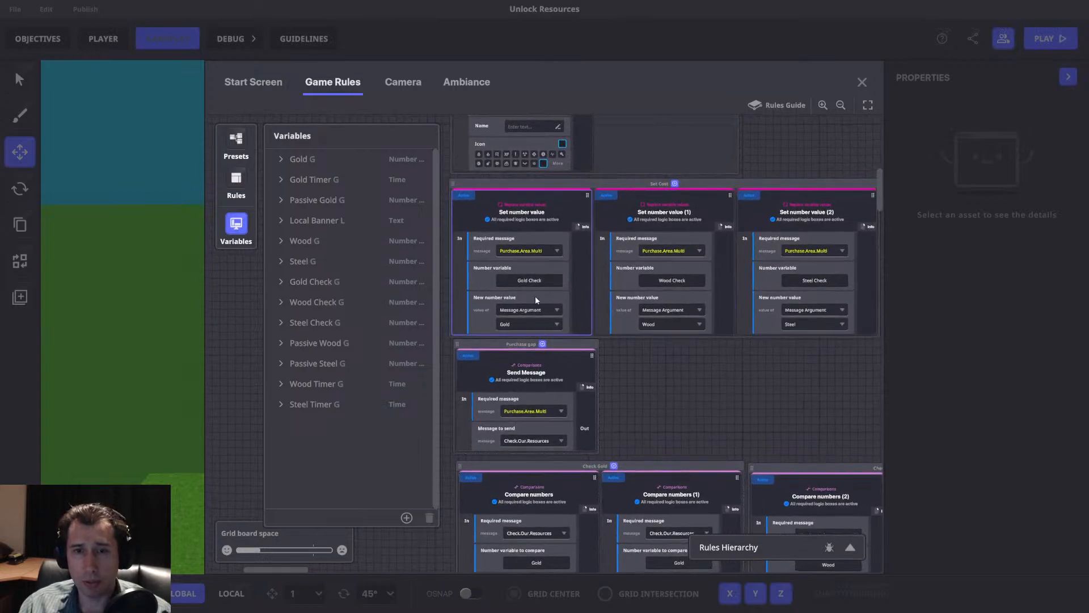
left_click_drag(797, 152, 444, 510)
left_click_drag(666, 217, 618, 388)
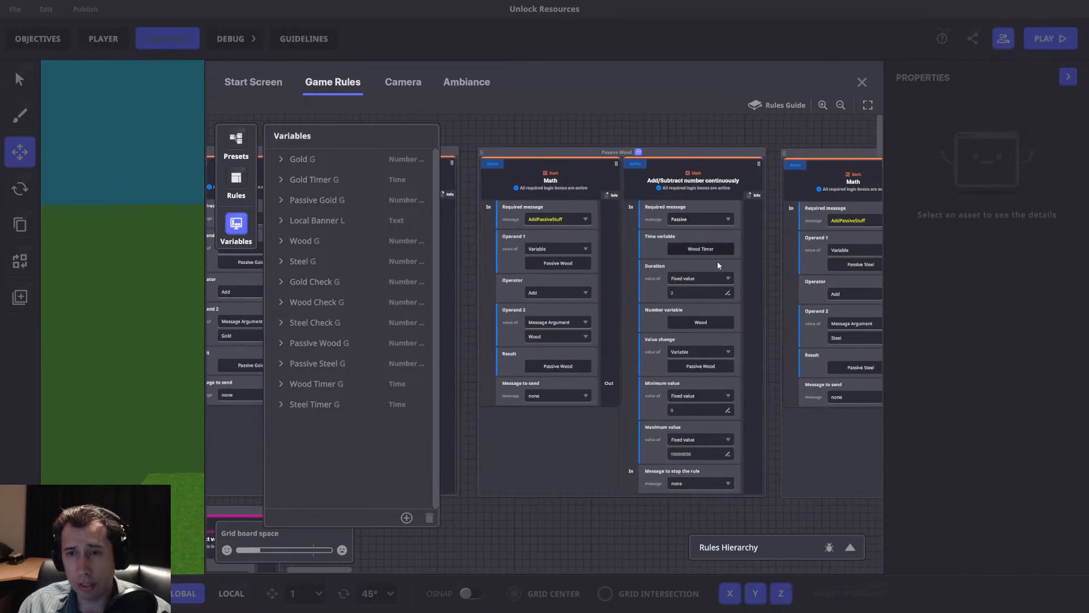
left_click_drag(714, 212, 504, 262)
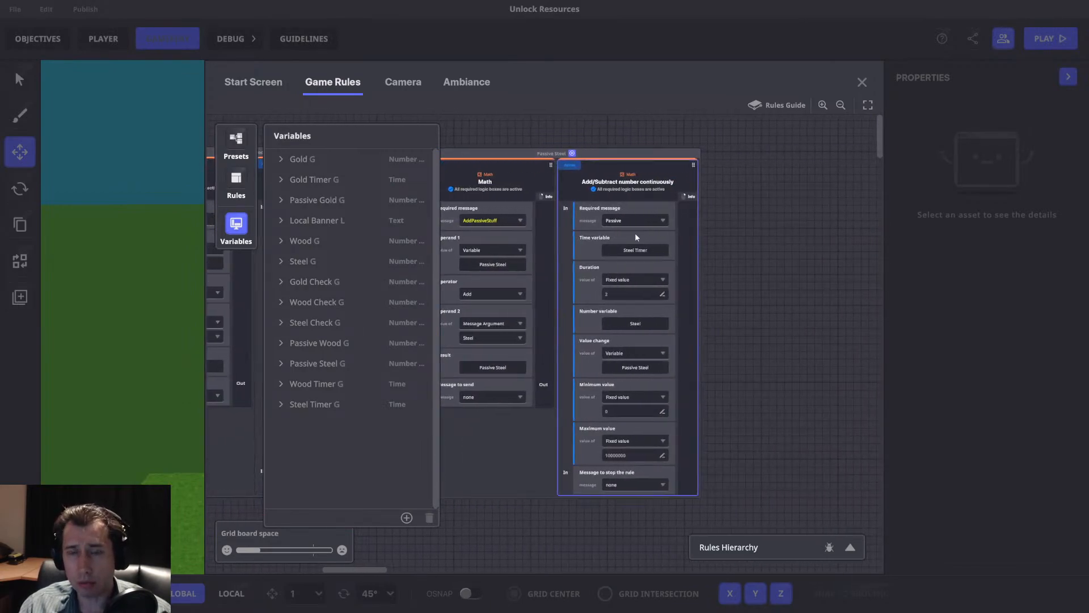
left_click_drag(482, 241, 831, 170)
left_click_drag(471, 382, 846, 249)
left_click_drag(673, 401, 641, 204)
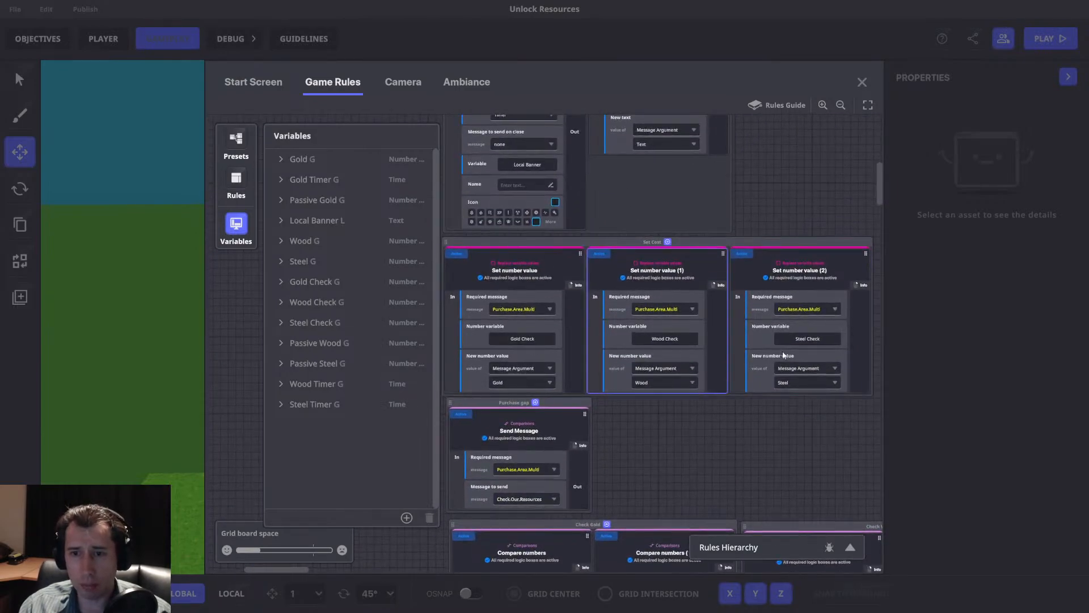
Review the time variable, duration and value change settings in the Passive Wood and Passive Steel continuous-add boxes.
left_click_drag(752, 191, 535, 310)
left_click_drag(863, 285, 667, 283)
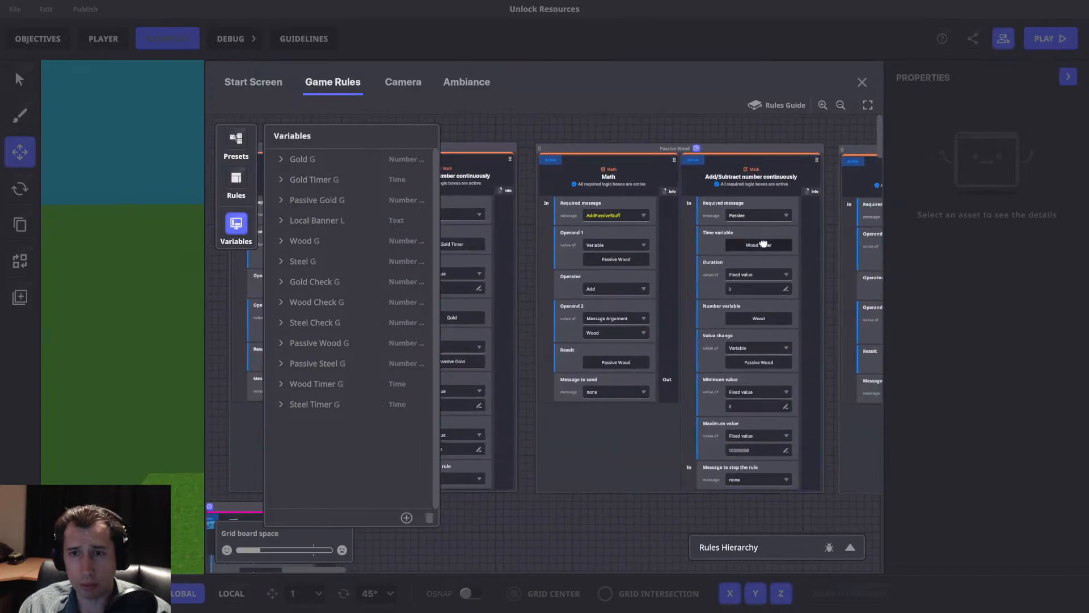
left_click_drag(862, 258, 664, 258)
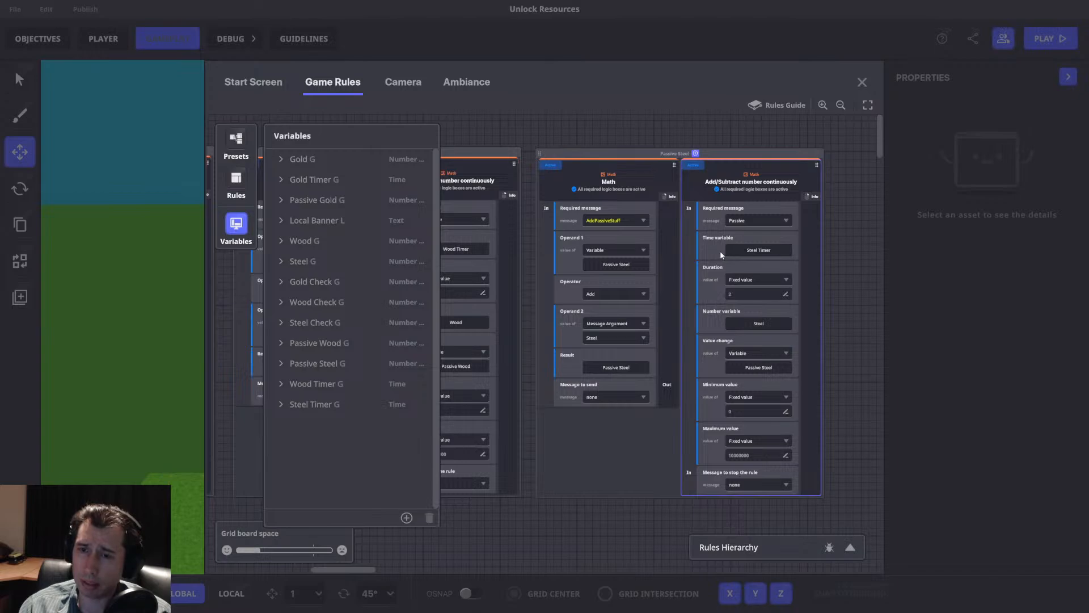
left_click_drag(730, 248, 693, 252)
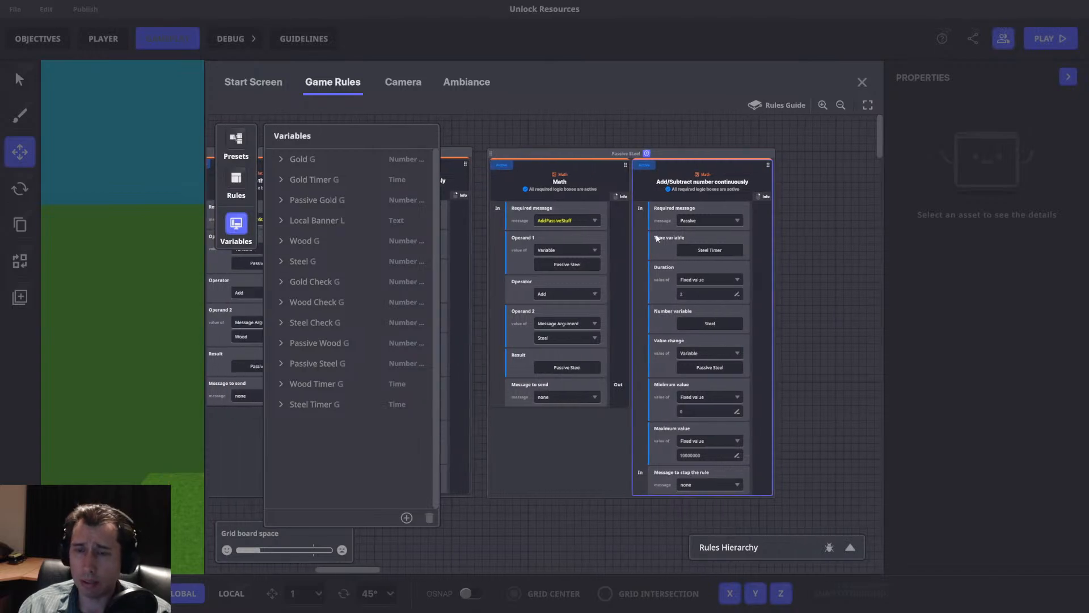
left_click_drag(684, 195, 835, 188)
left_click_drag(589, 152, 842, 158)
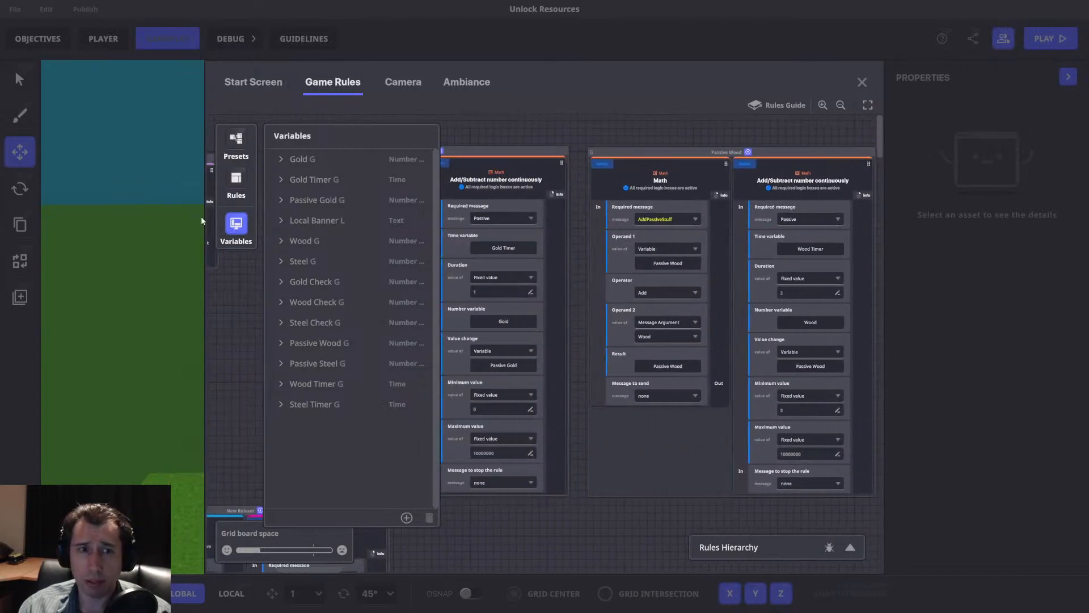
Delete the Add/Subtract number continuously boxes from the Passive Gold, Passive Wood and Passive Steel rule groups.
left_click(236, 223)
left_click_drag(507, 264, 453, 264)
mouse_move(458, 182)
left_click(459, 148)
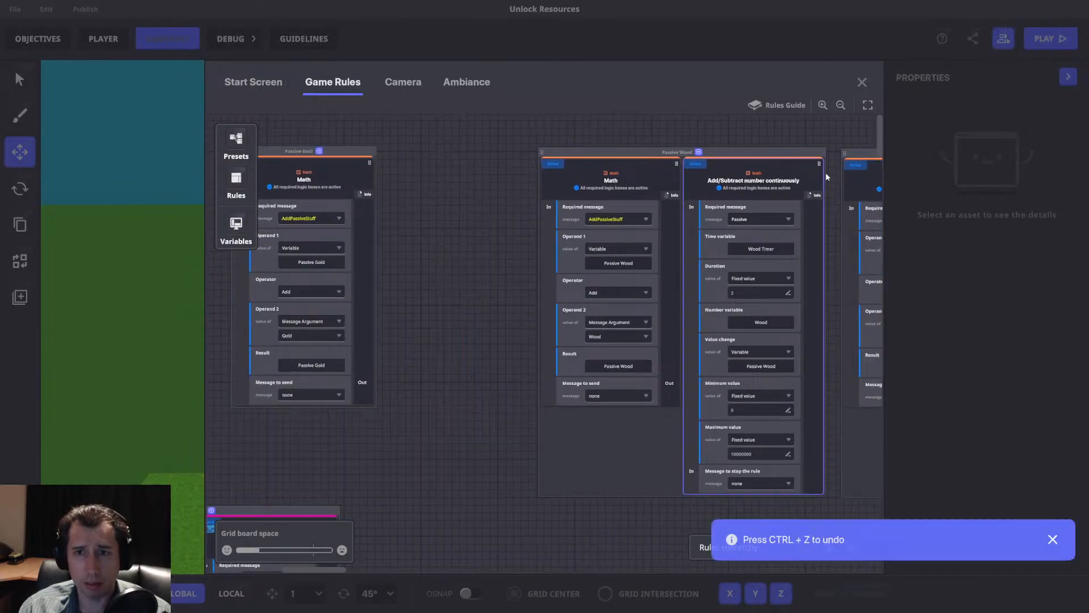
left_click(767, 149)
left_click_drag(772, 172, 521, 177)
left_click(819, 150)
Move the Passive Wood and Passive Steel rule groups close beside Passive Gold and close the game rules.
left_click_drag(568, 218, 860, 216)
left_click_drag(687, 152, 540, 152)
left_click_drag(867, 174, 600, 182)
left_click_drag(655, 151, 764, 177)
left_click(861, 82)
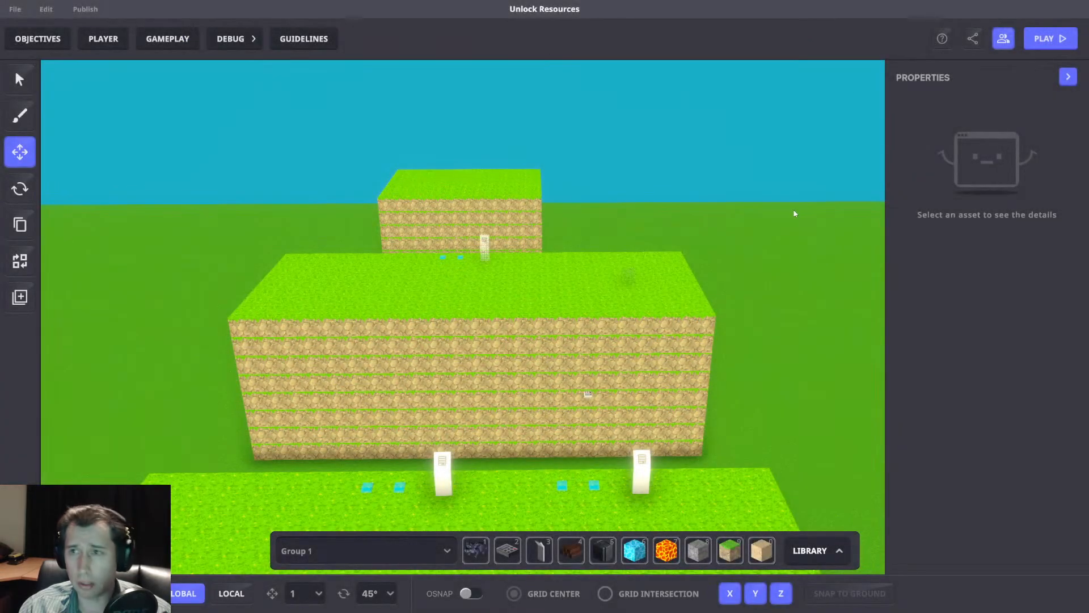
Start a playtest, dismiss the alarm notification and zoom the game camera out behind the character.
key("Tab")
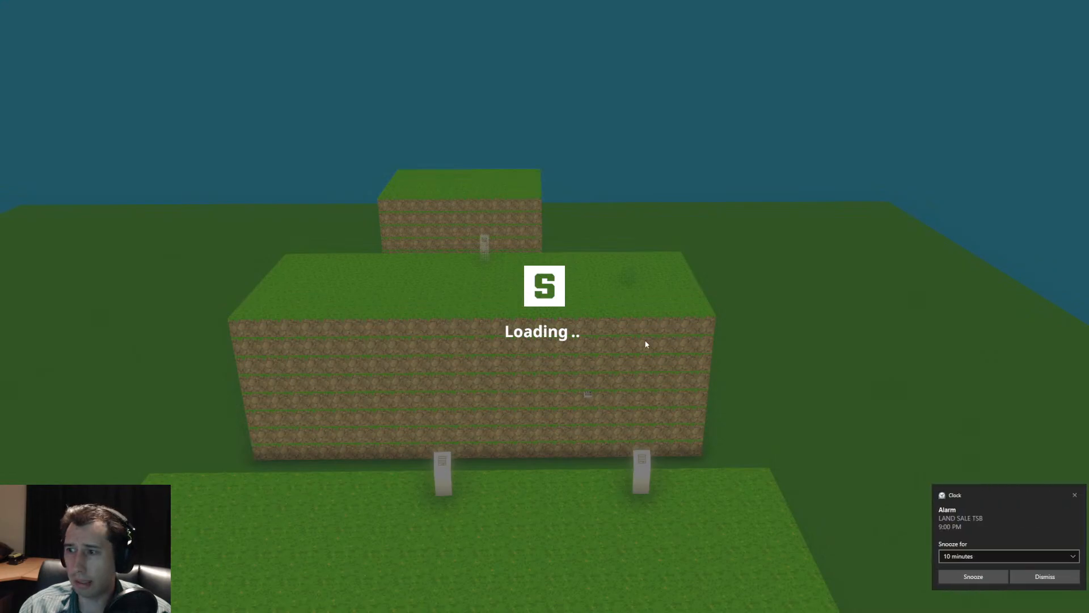
key("alt+Tab")
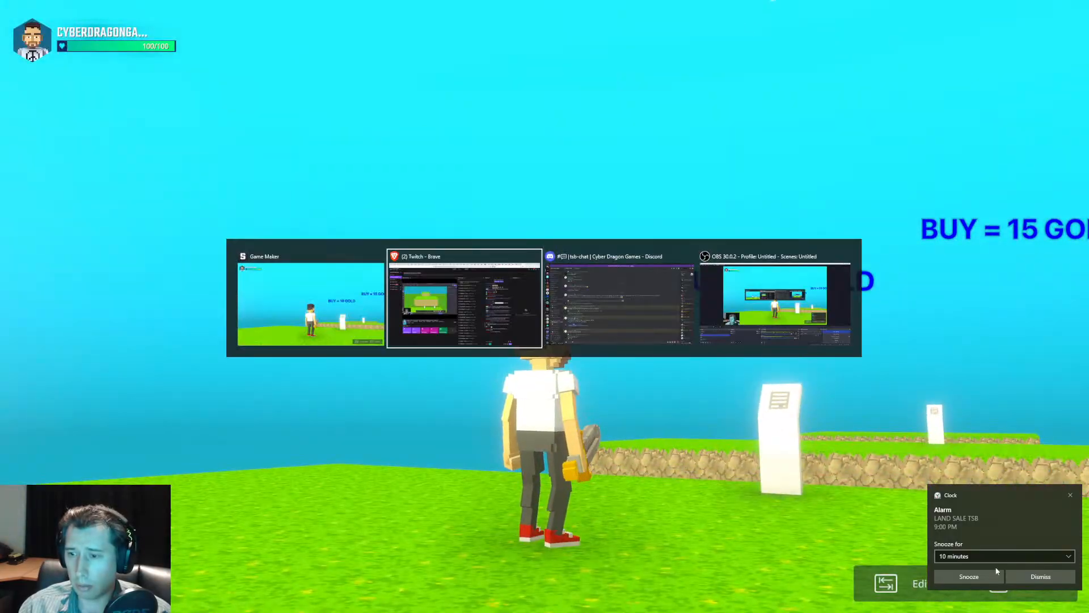
left_click(1031, 574)
left_click(545, 306)
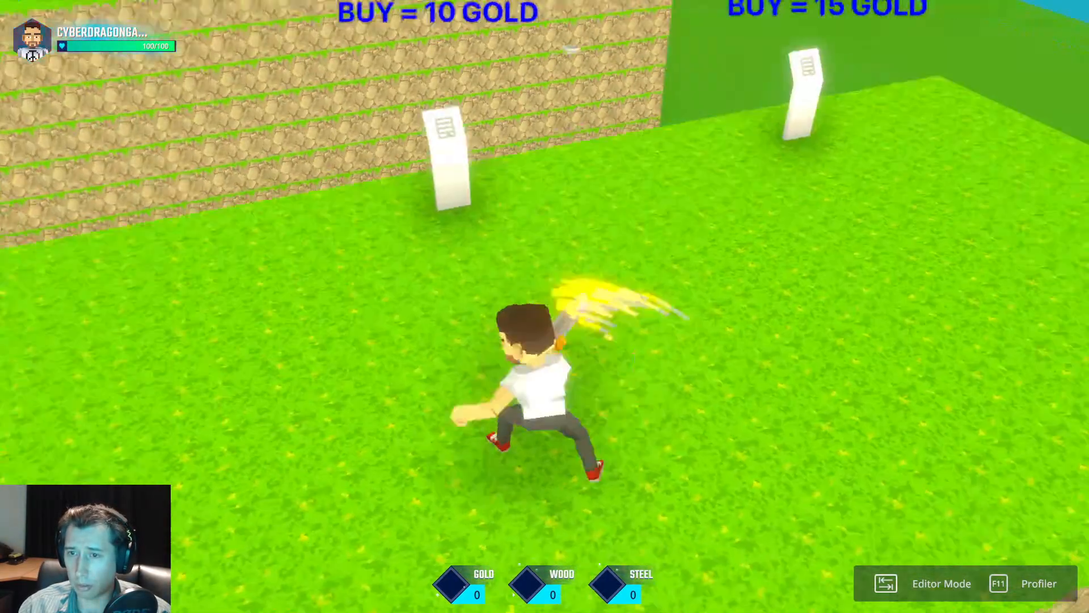
scroll(544, 306, "down", 2)
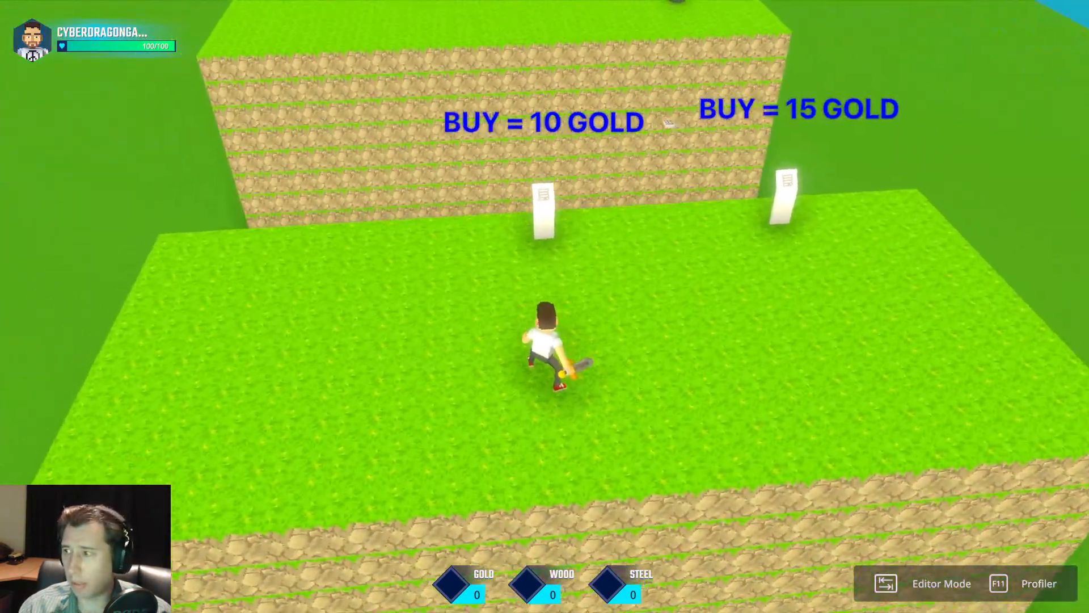
Walk and jump around the first platform while watching the gold, wood and steel counters, and return to the editor.
key("w")
key("d")
key("a")
key("d")
key("w")
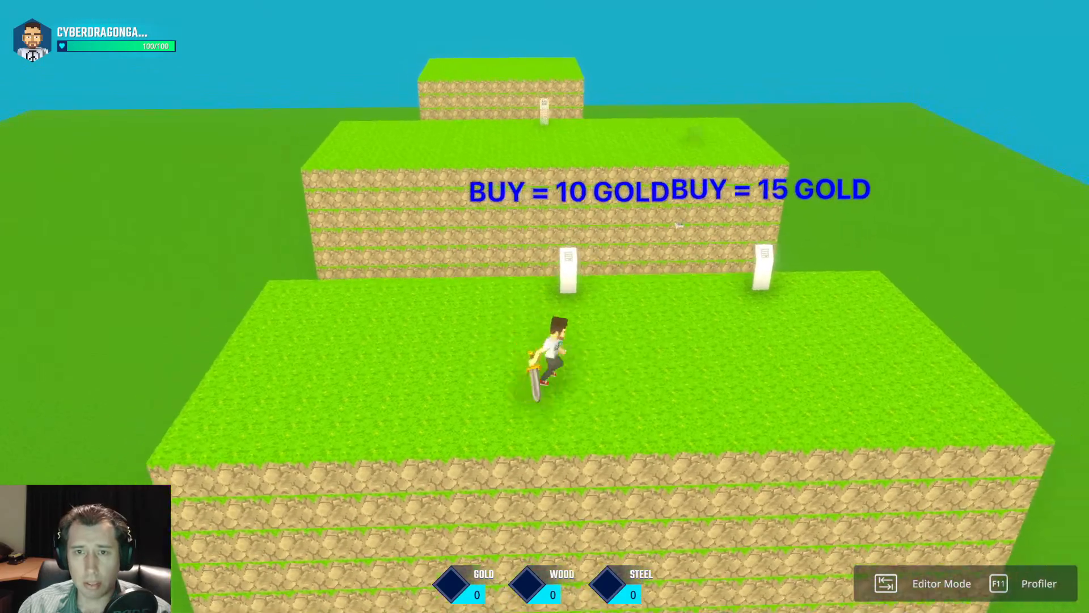
key("w")
key("space")
key("s")
key("d")
key("space")
key("a")
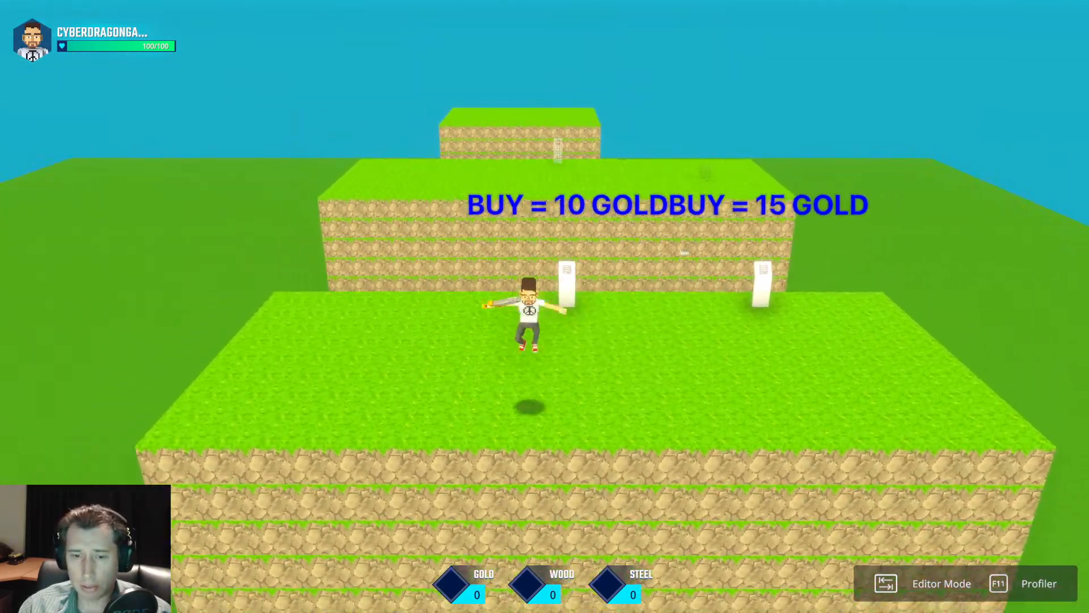
key("s")
key("d")
key("space")
key("a")
key("a")
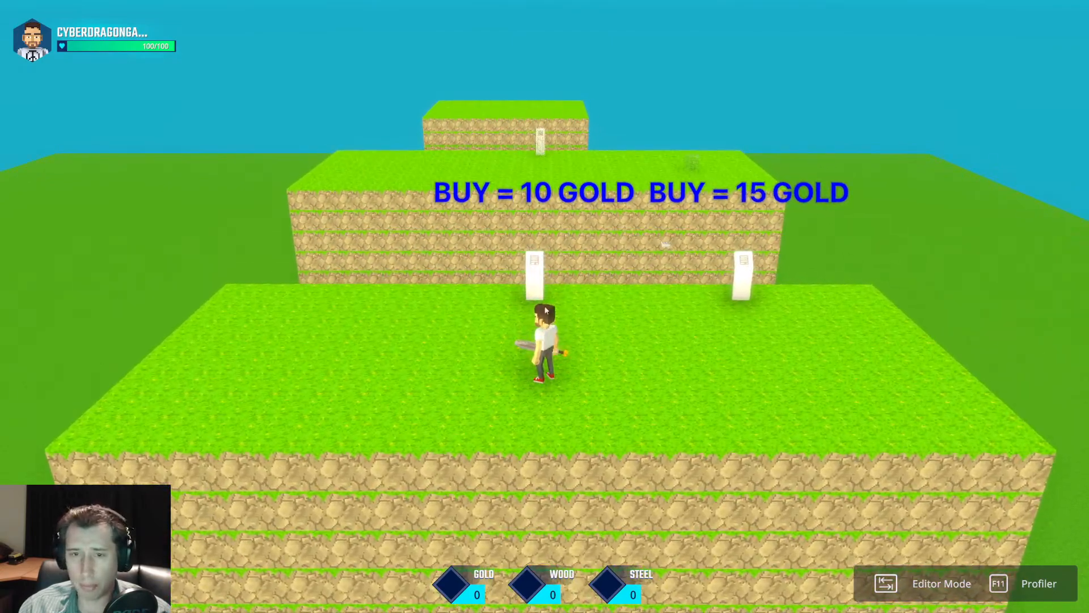
key("Tab")
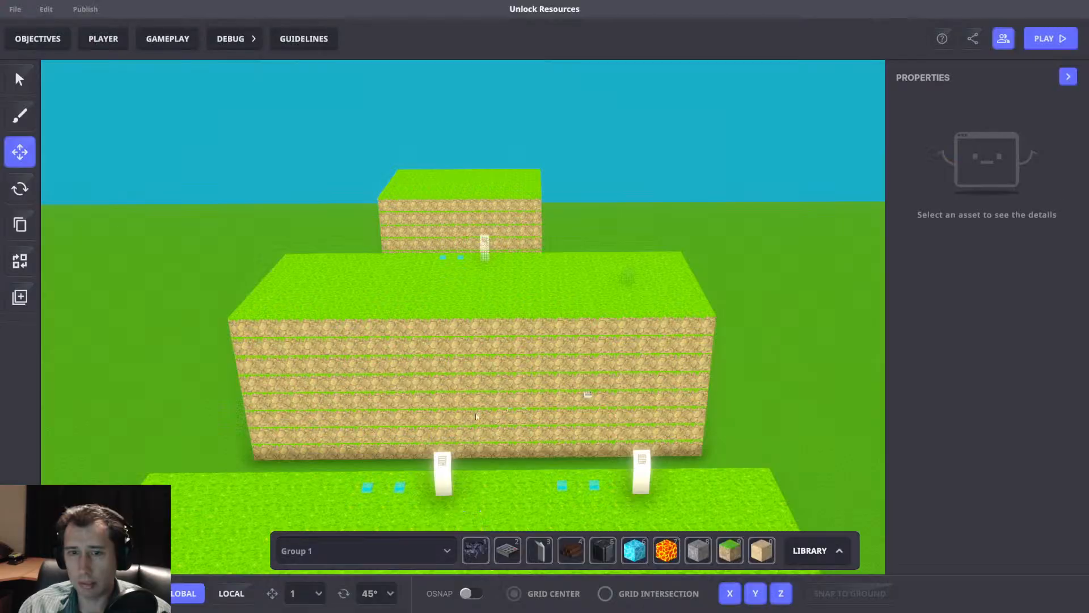
Place a NumPad Switch on the grass of the front platform, ahead of the purchase panels.
right_click_drag(519, 419, 520, 313)
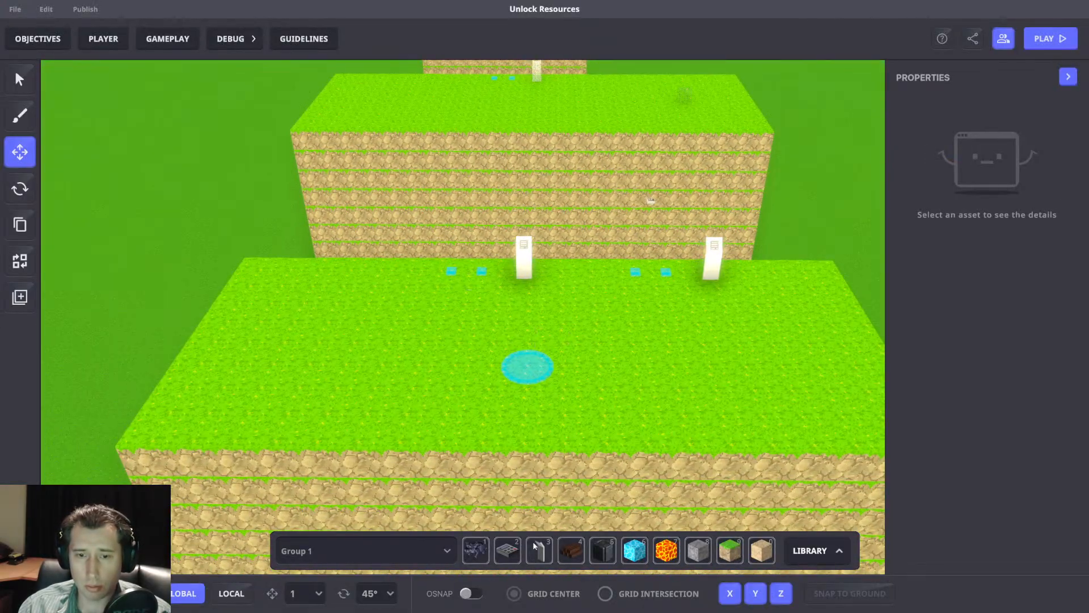
left_click(508, 549)
left_click(20, 151)
left_click(360, 416)
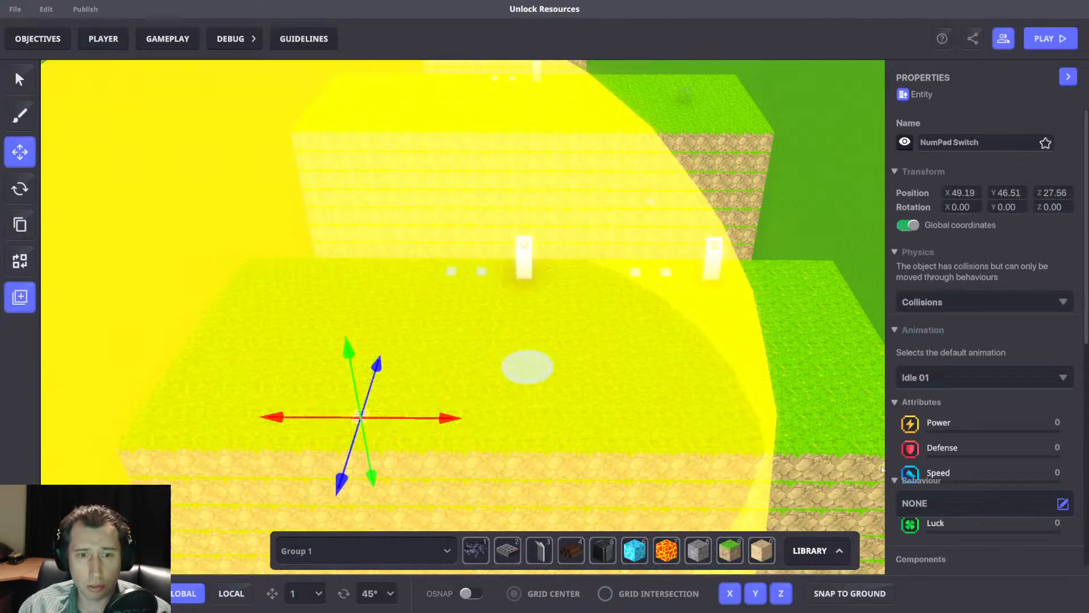
Assign the [MP] Message Broadcaster behaviour to the new NumPad Switch.
scroll(956, 415, "down", 5)
left_click(1065, 369)
left_click(987, 278)
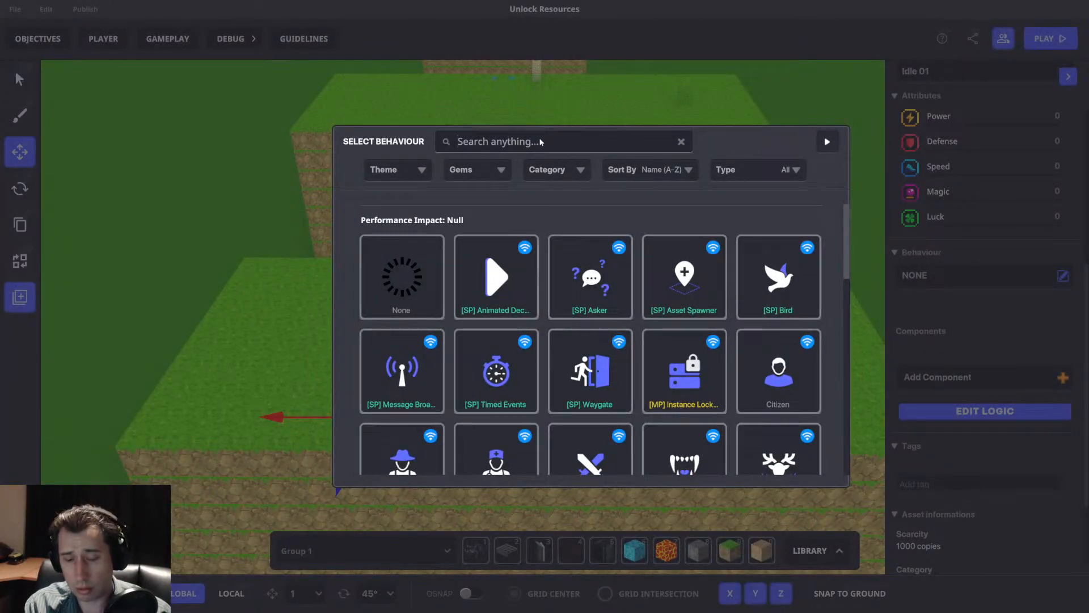
left_click(540, 141)
type("Mess")
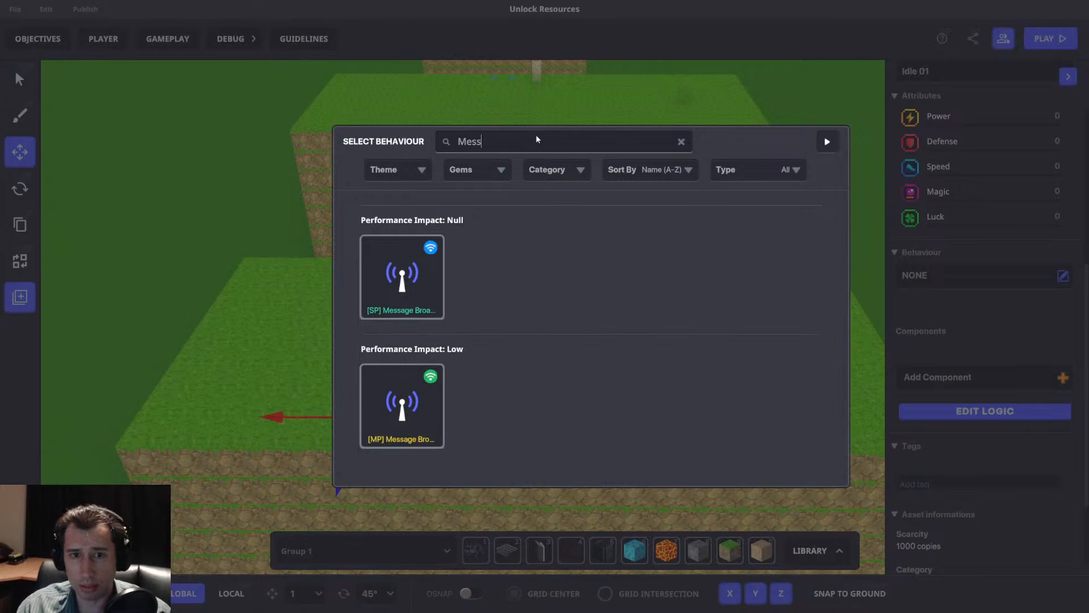
left_click(411, 425)
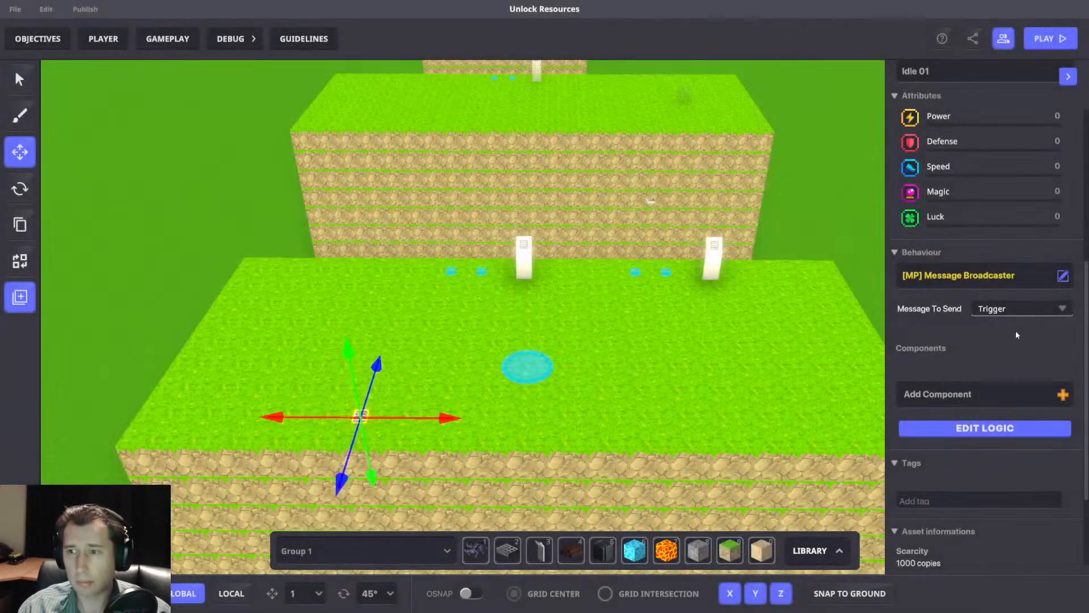
Set the switch to broadcast to Rules forever, with a delay of 1 between broadcasts.
scroll(983, 440, "down", 1)
scroll(982, 439, "up", 1)
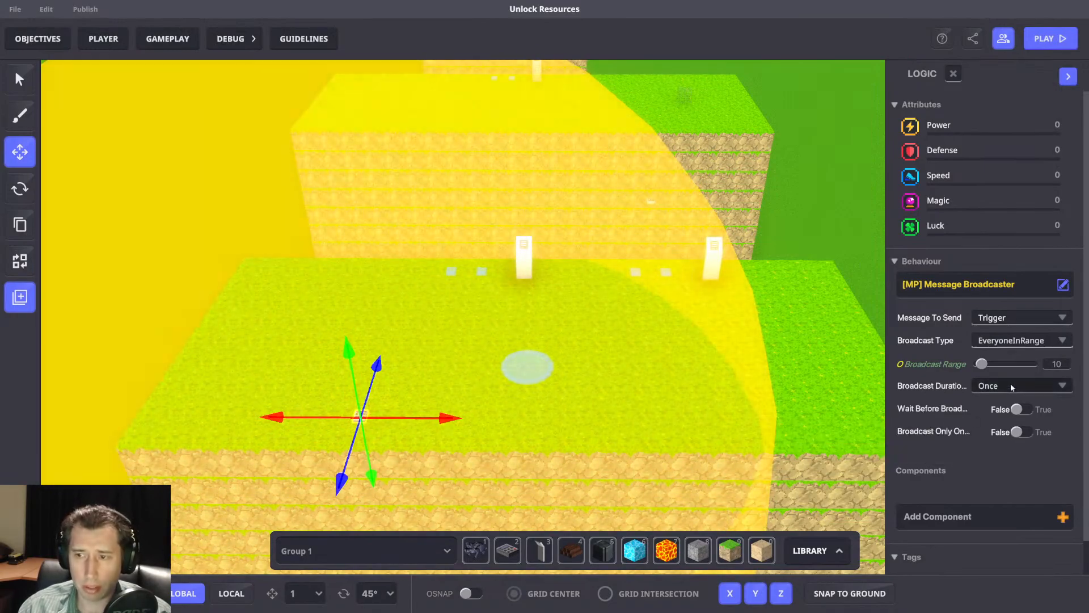
left_click(934, 387)
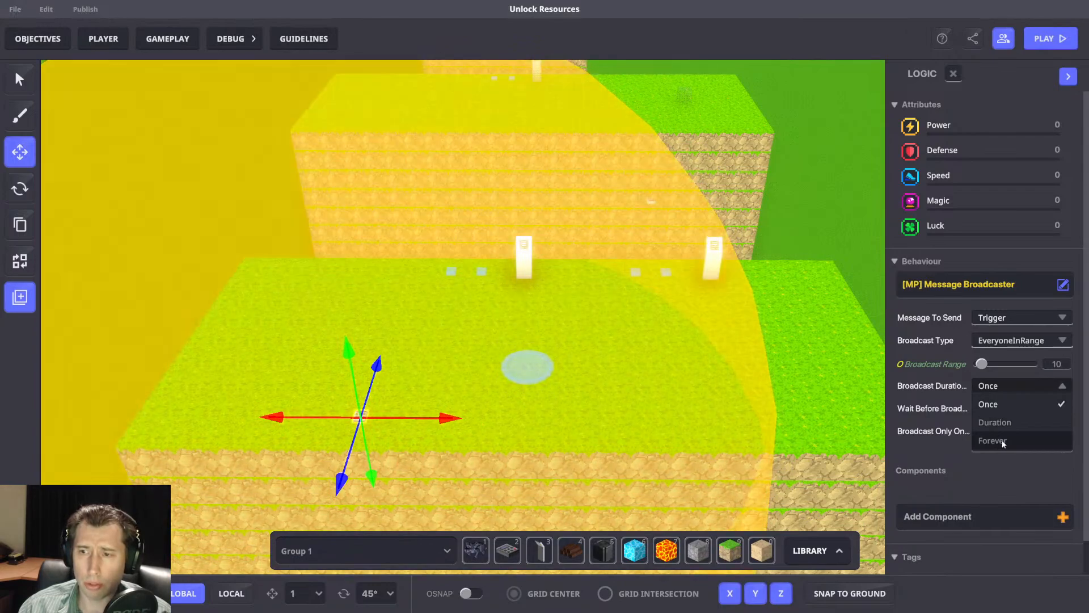
left_click(1001, 441)
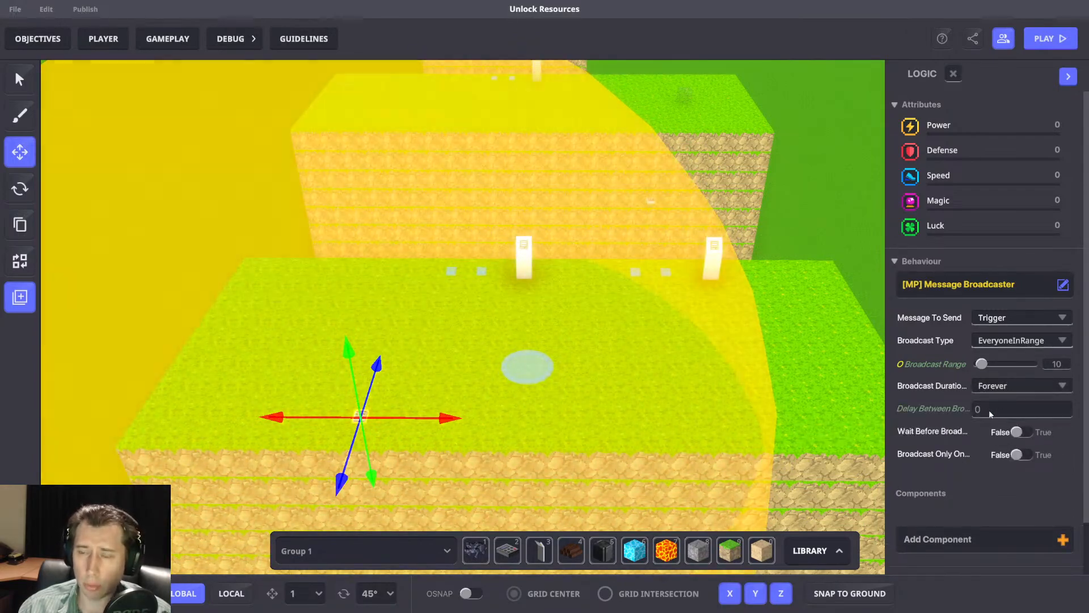
left_click(978, 409)
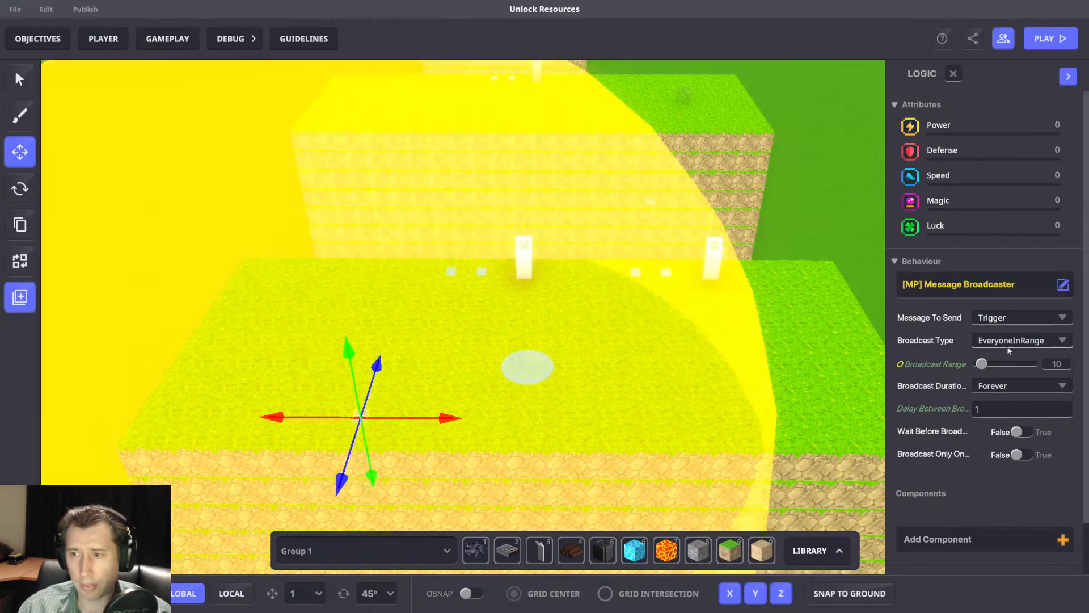
left_click(1010, 340)
scroll(1015, 391, "down", 2)
left_click(1006, 383)
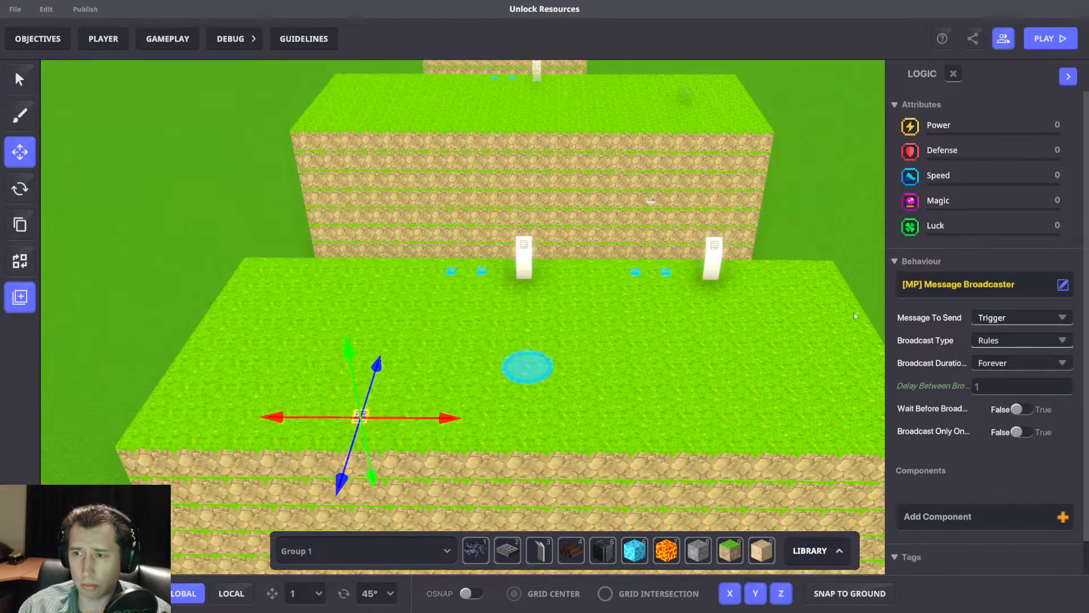
Look up the message required by the passive rules and set the switch's message to send to AddPassiveStuff.
left_click(1001, 318)
left_click(169, 40)
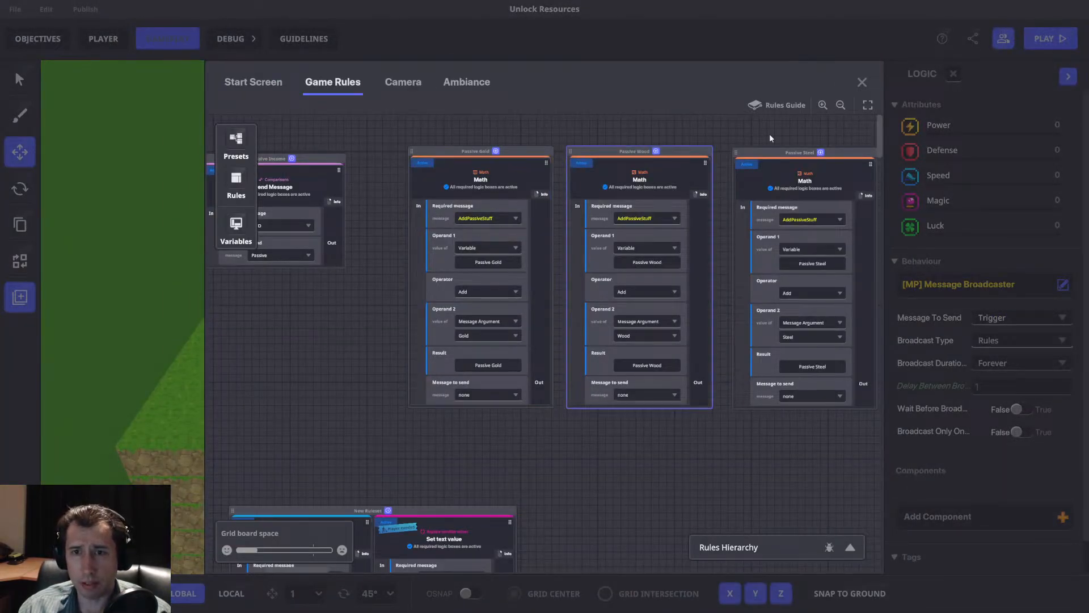
left_click(862, 82)
left_click(994, 318)
type("Add")
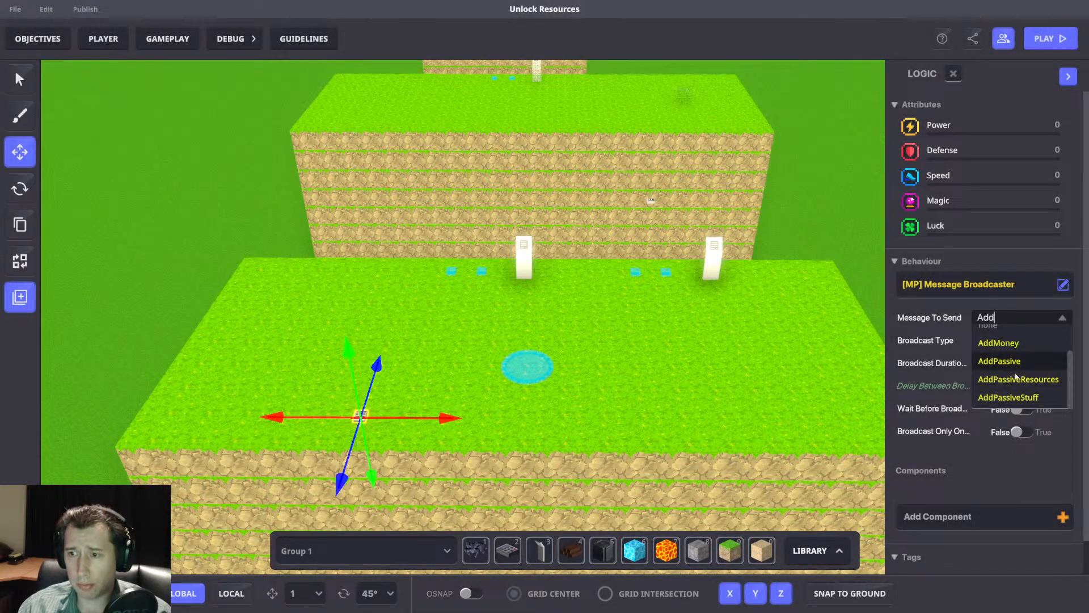
left_click(1013, 397)
Recheck the three passive Math rules and start a playtest with the new message broadcaster.
left_click(162, 41)
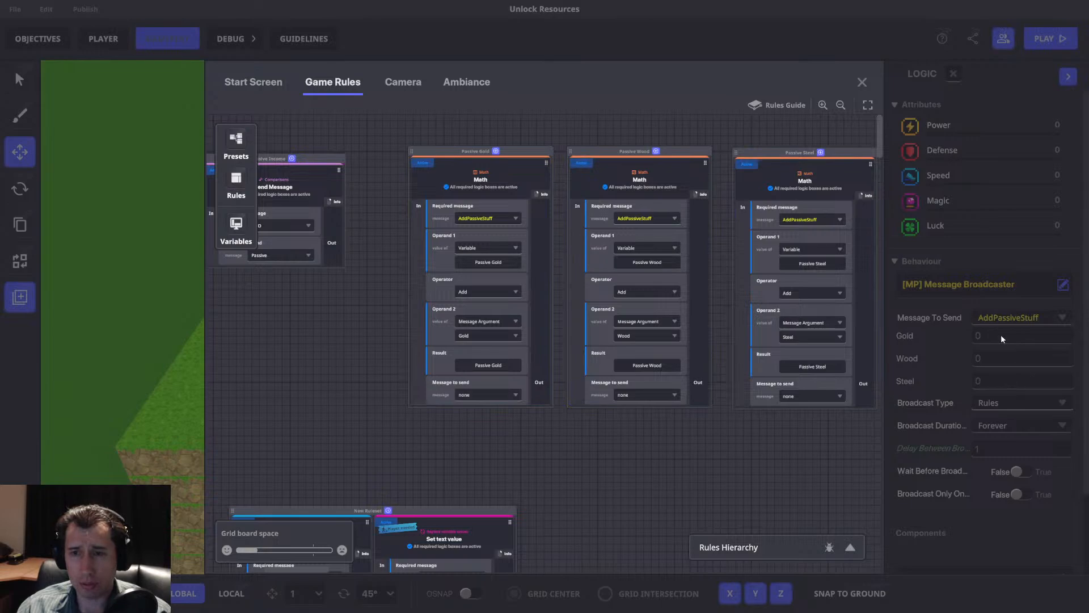
left_click(861, 82)
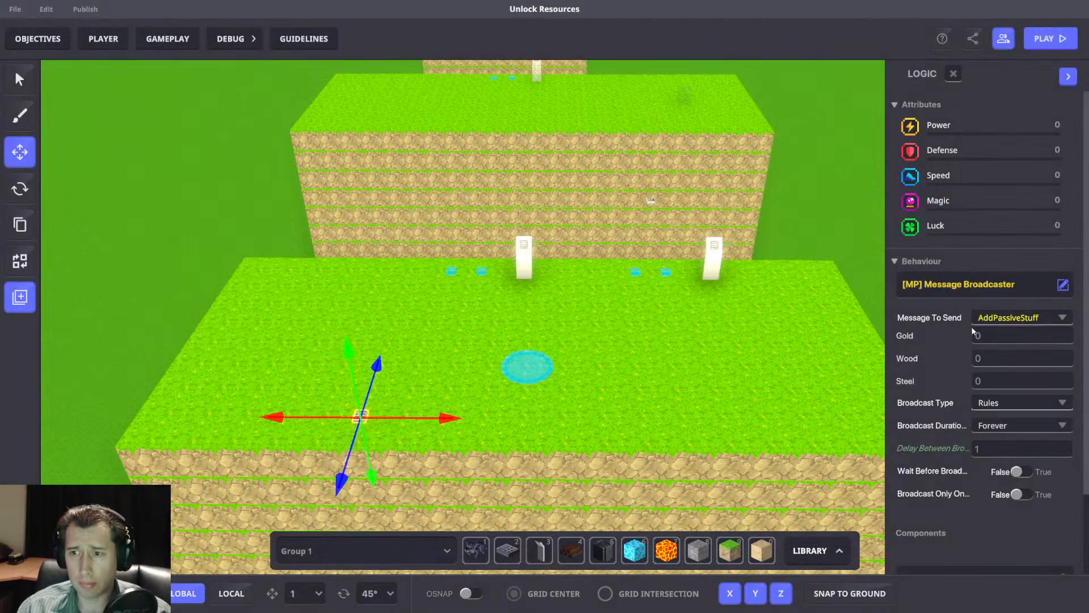
middle_click_drag(728, 328, 707, 332)
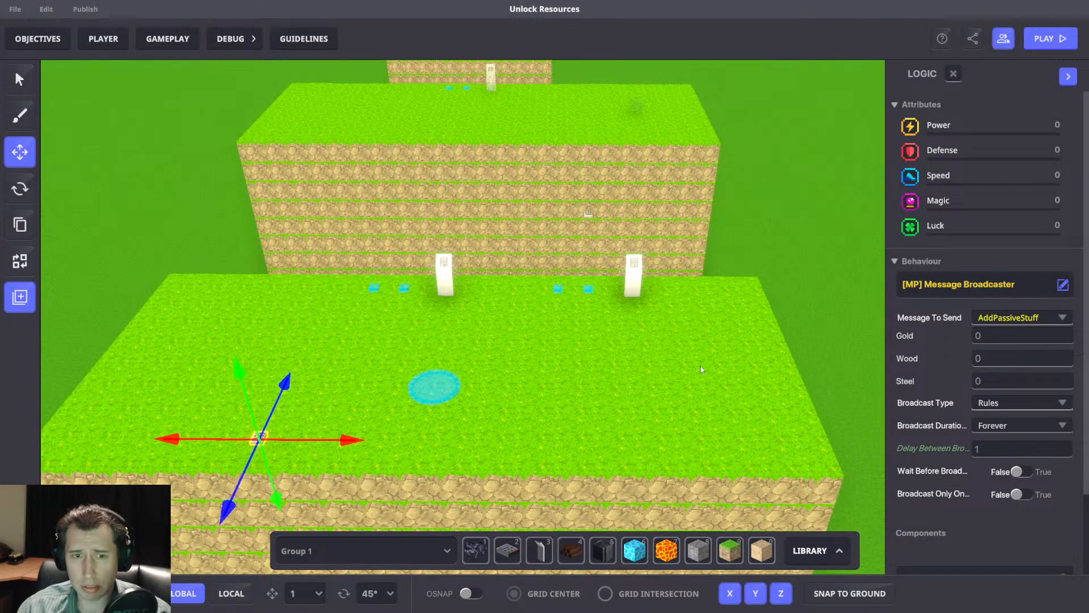
key("ctrl+p")
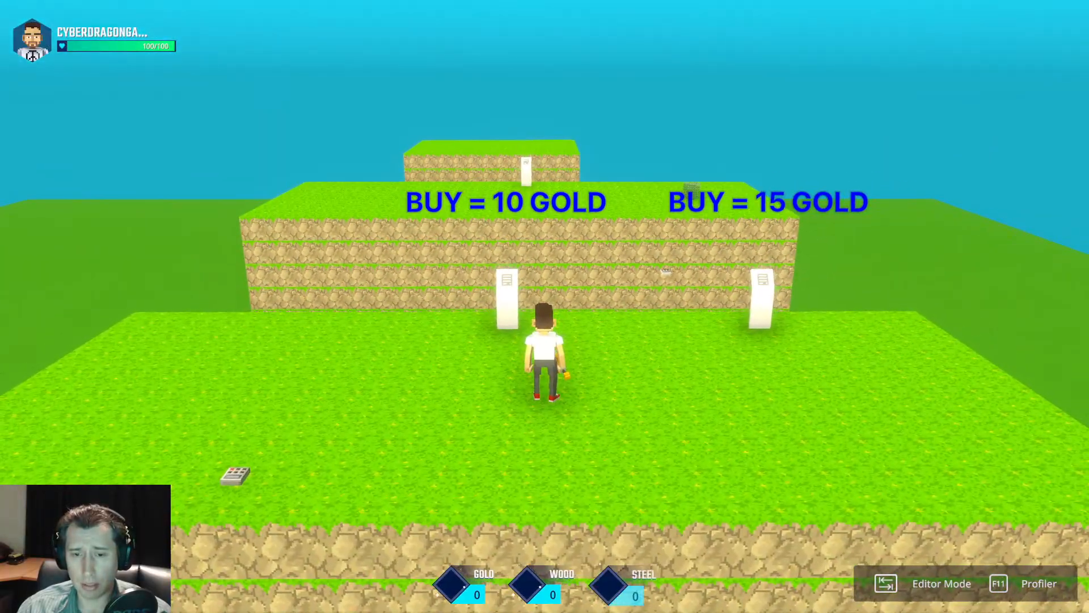
End the playtest and set the NumPad Switch's AddPassiveStuff Gold value to 1.
key("a")
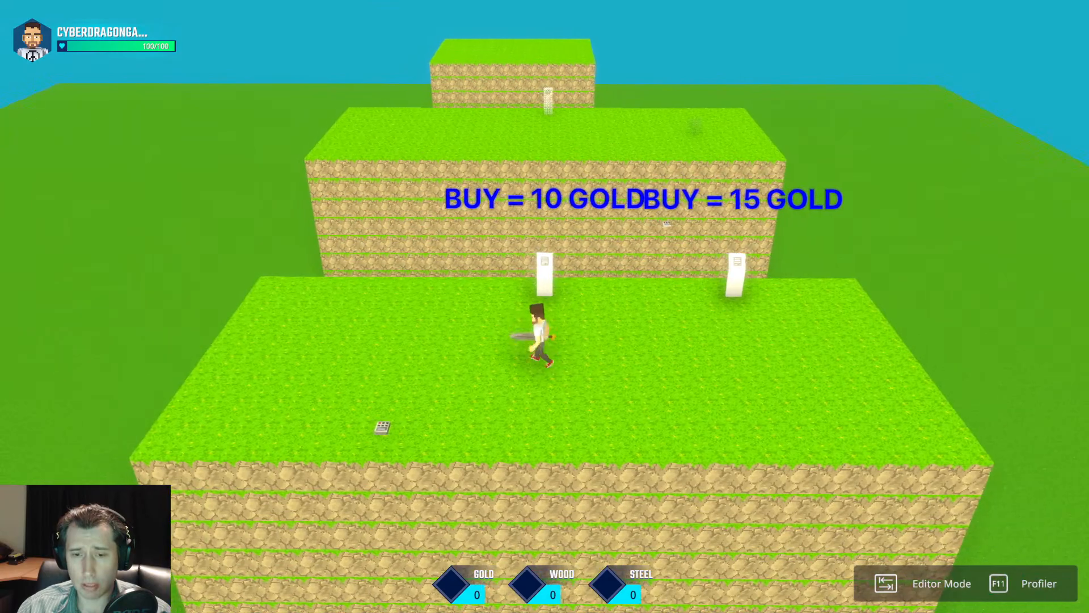
key("Tab")
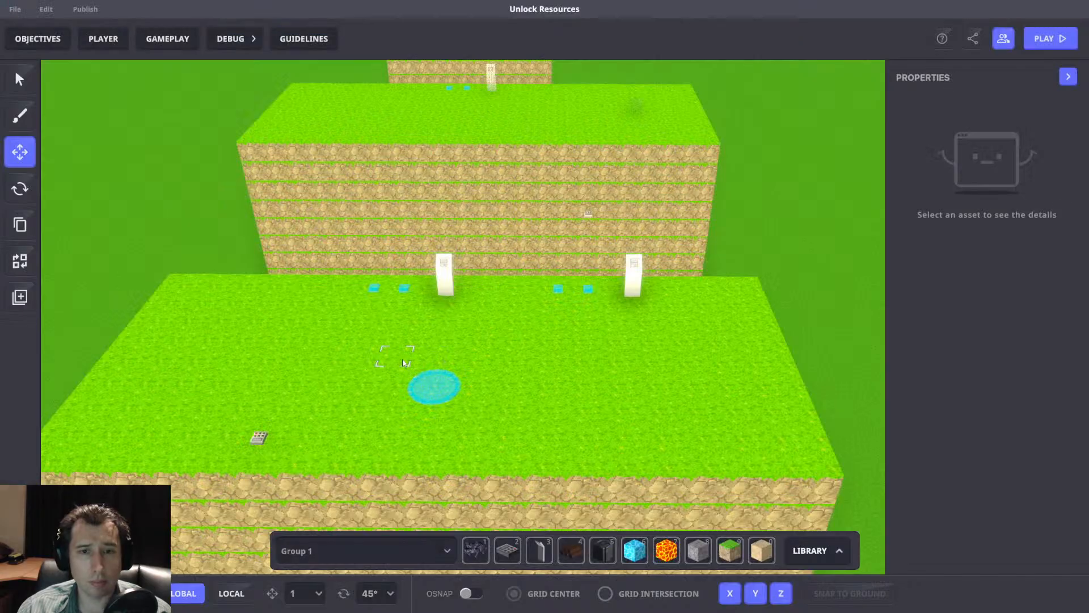
scroll(1018, 394, "down", 5)
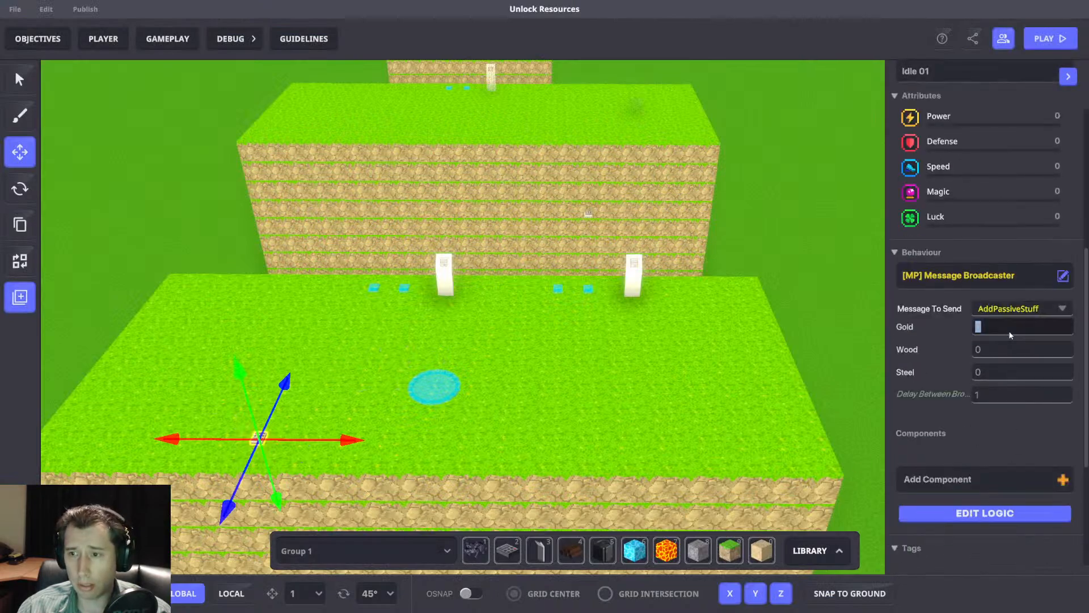
middle_click_drag(671, 383, 679, 386)
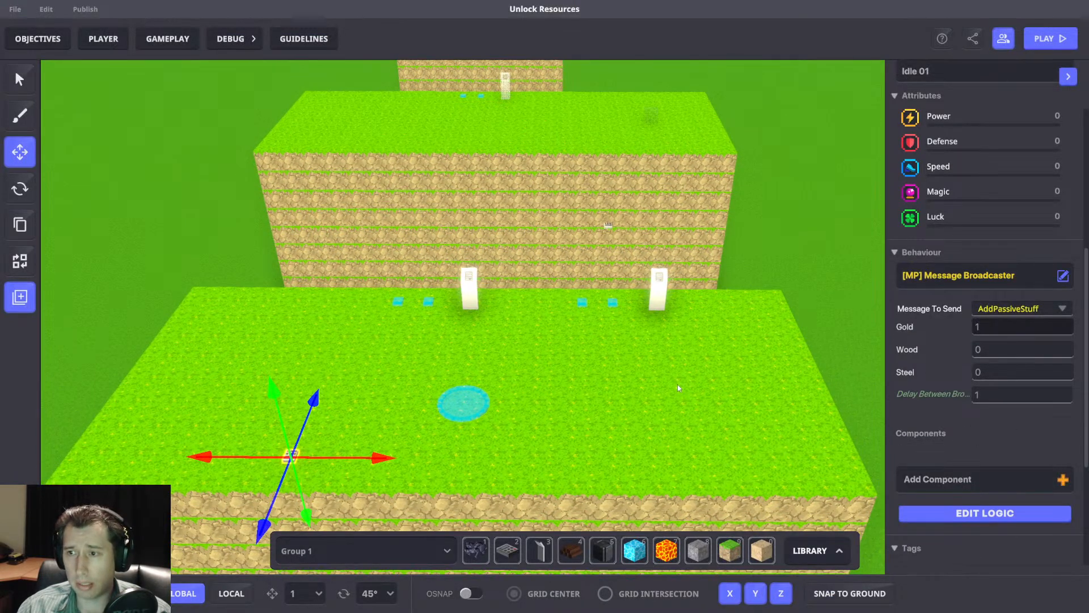
Playtest the passive income with the new Gold value by walking around, and return to the editor.
key("Tab")
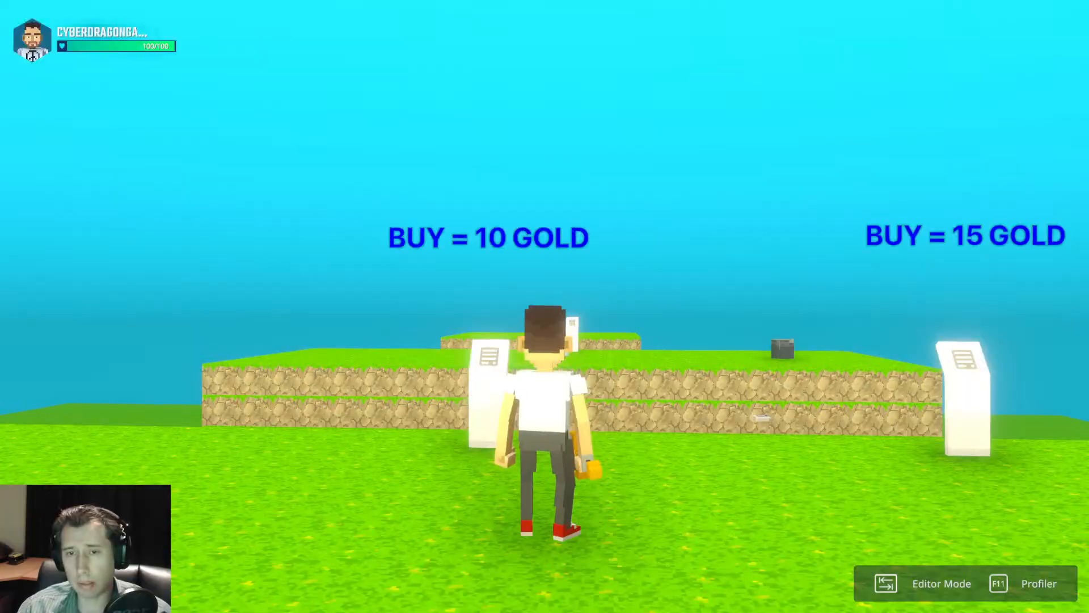
scroll(544, 306, "down", 8)
key("a")
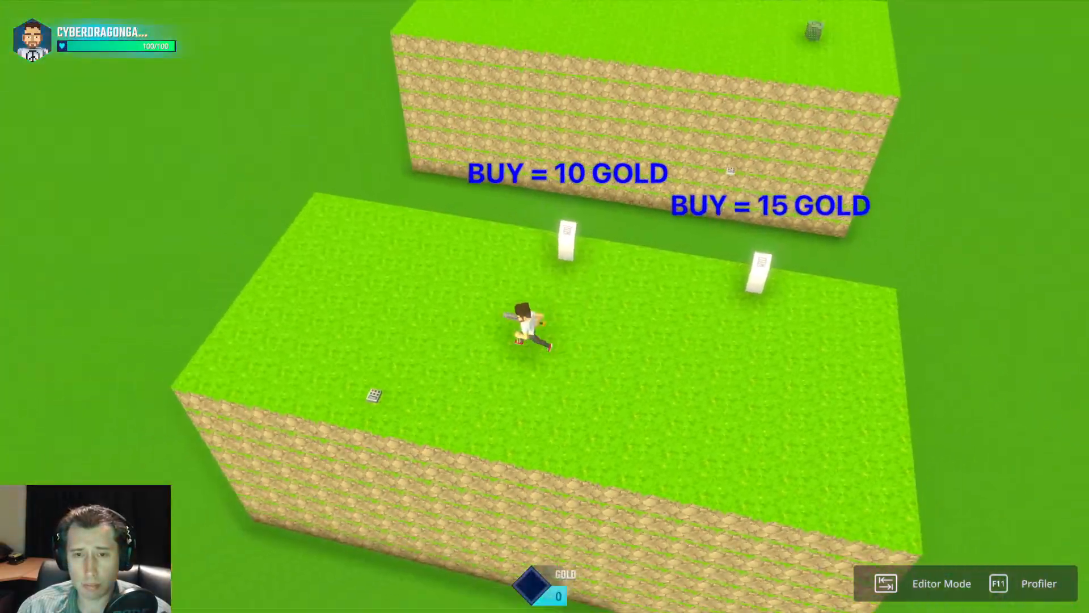
left_click(545, 306)
key("a")
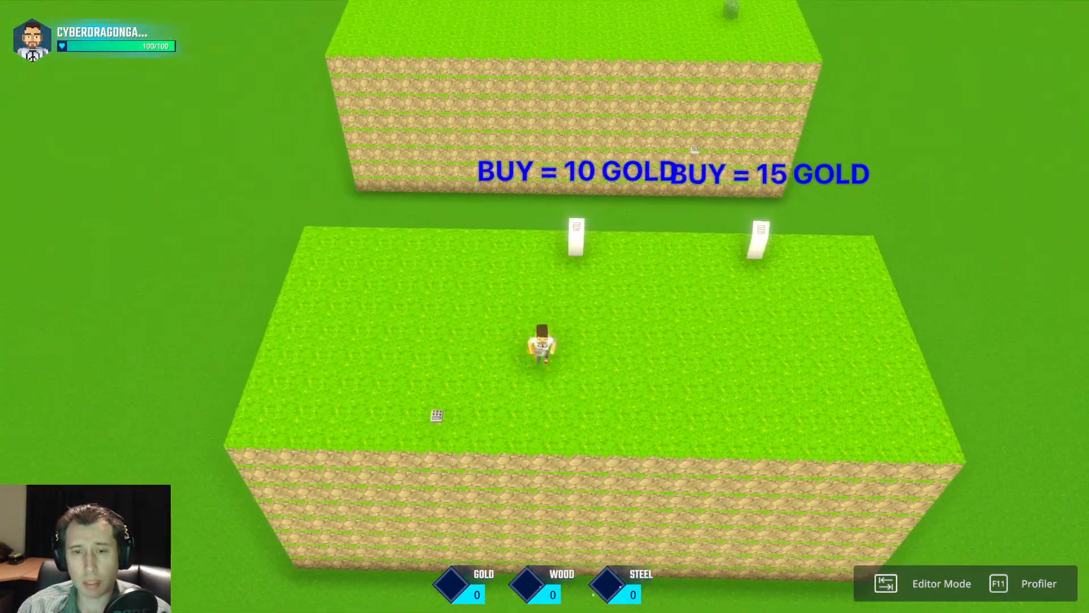
key("s")
key("d")
key("Tab")
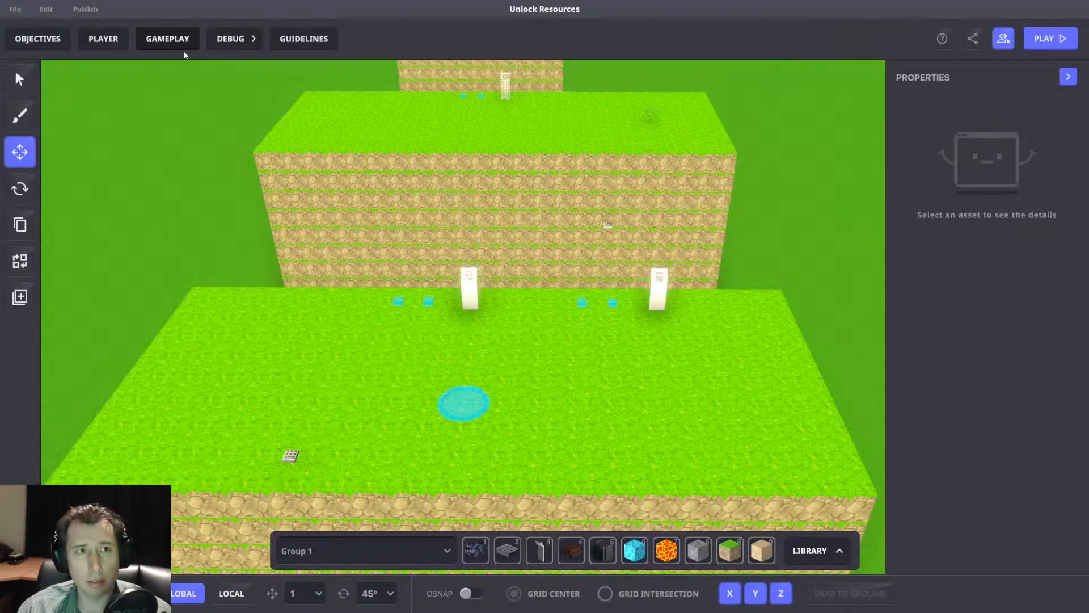
Check the settings of the Passive Gold variable against the passive Math rules in the game rules.
left_click(173, 43)
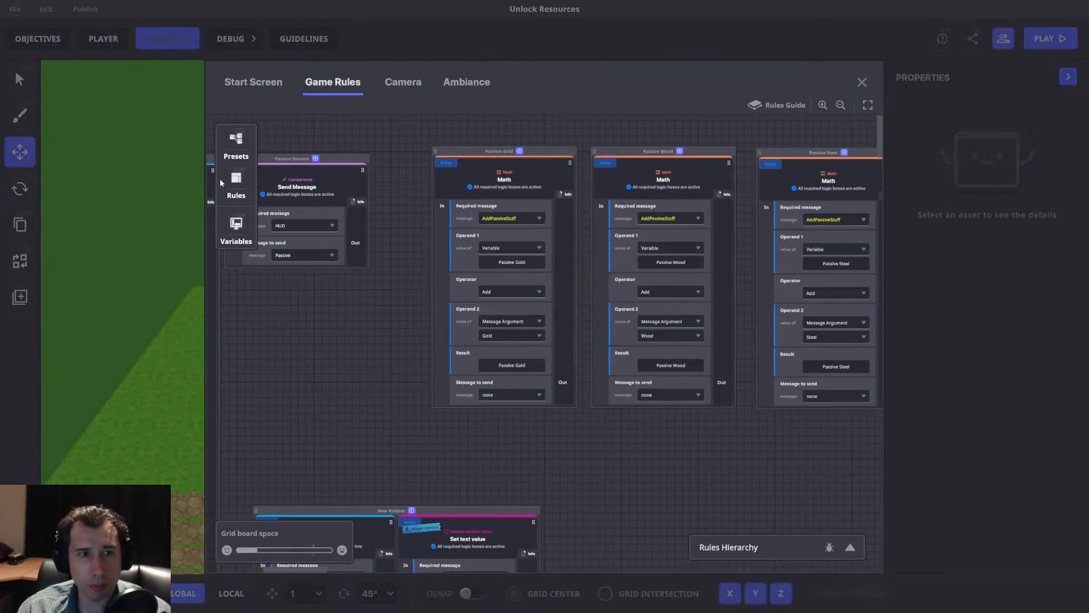
left_click(234, 180)
left_click(235, 225)
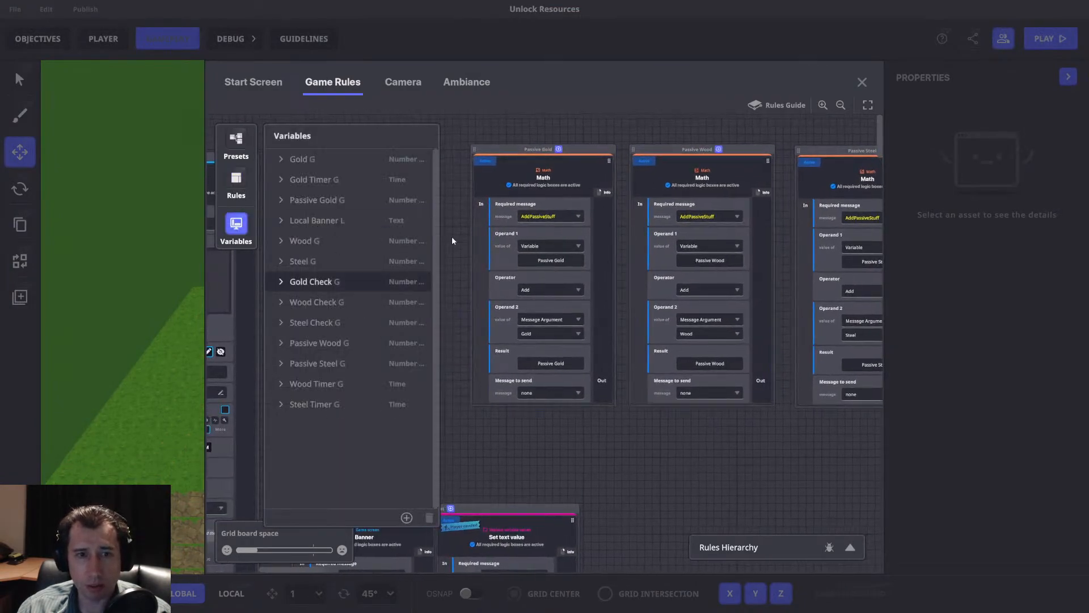
left_click_drag(664, 256, 637, 276)
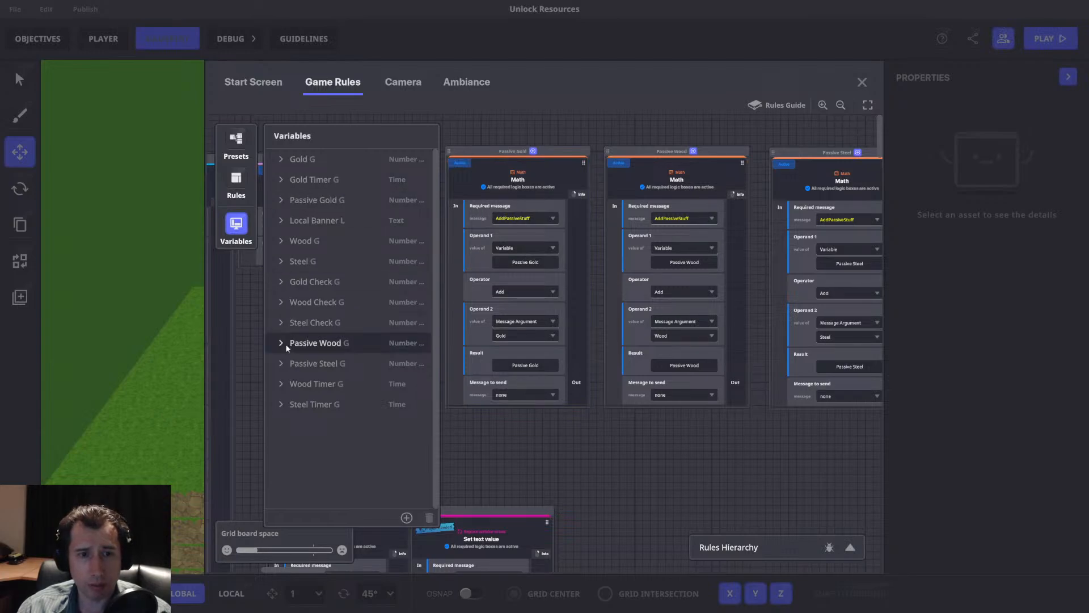
left_click(281, 199)
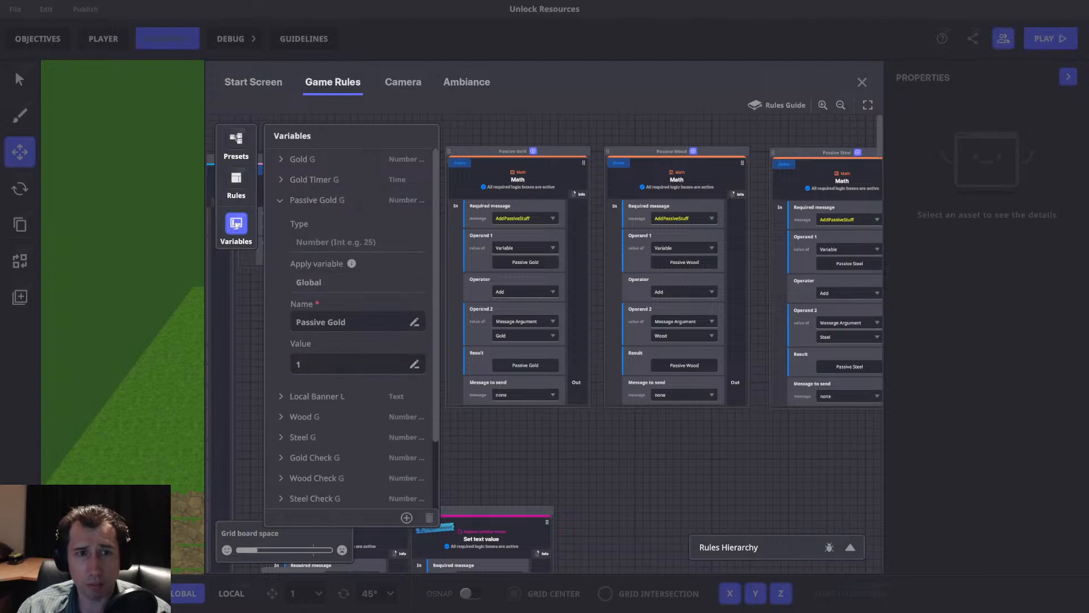
left_click(499, 259)
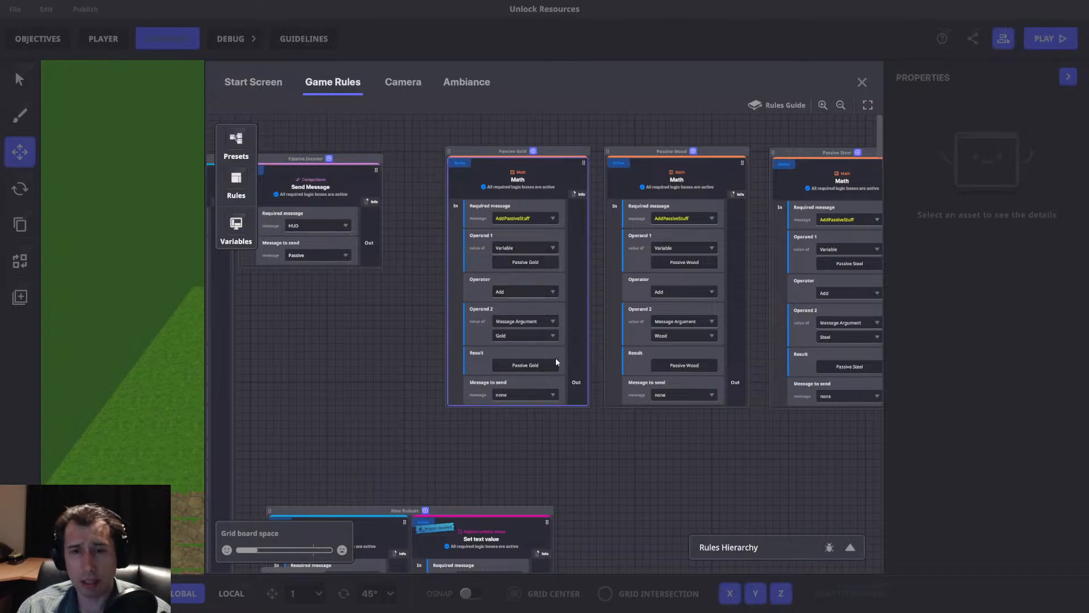
Line up the Gold, Wood and Steel passive Math rules and combine them into one block named Passives.
left_click_drag(696, 252, 482, 328)
left_click_drag(769, 181, 769, 156)
left_click_drag(547, 152, 663, 156)
left_click_drag(405, 150, 527, 156)
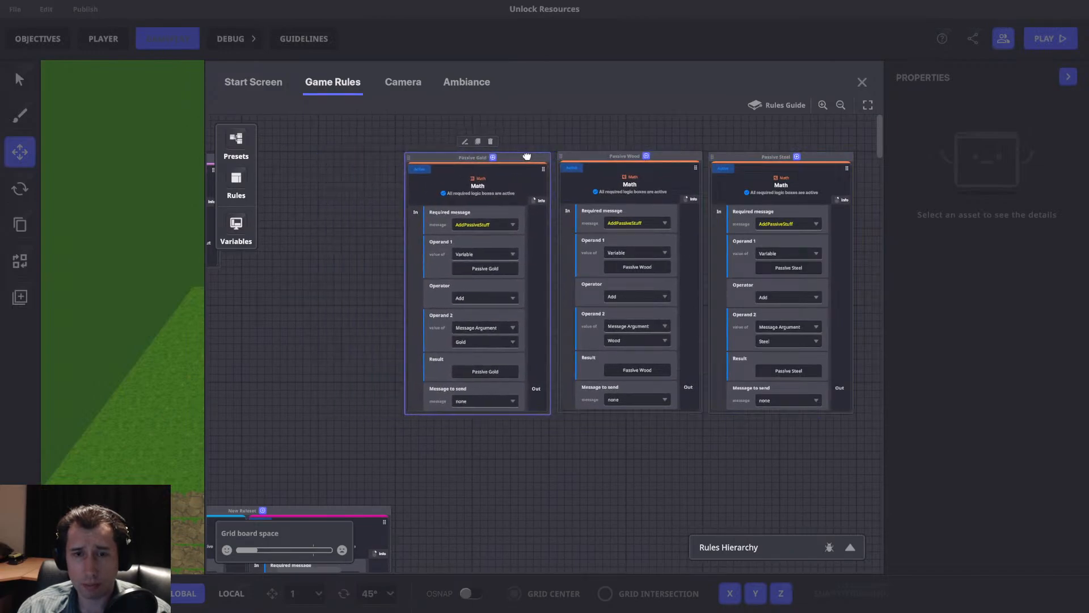
left_click_drag(737, 171, 703, 162)
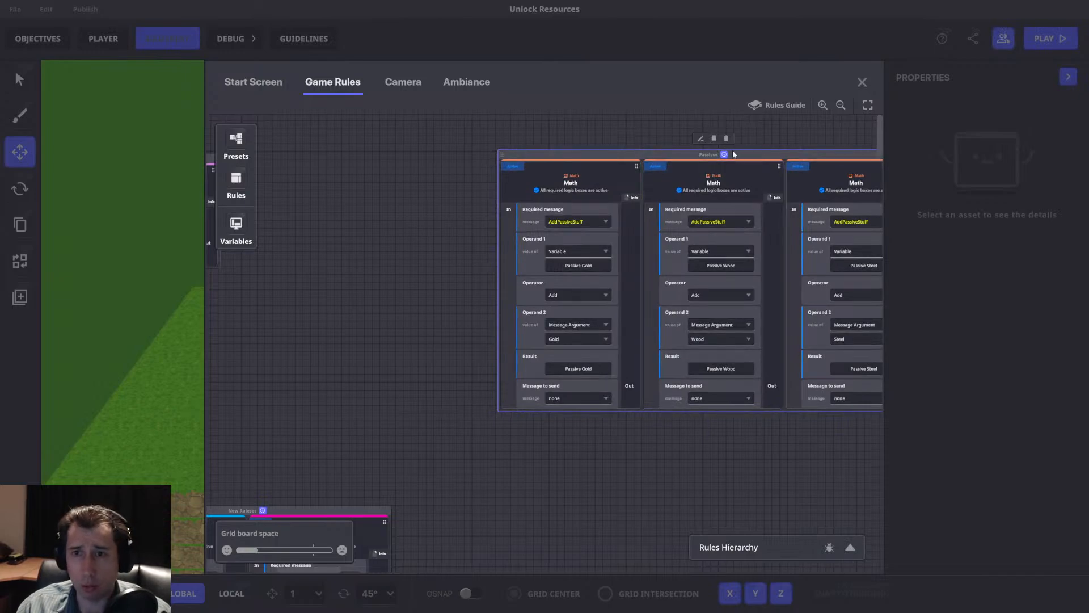
Duplicate the Passives rule block, name the copy Additions, and place it directly below the original.
left_click_drag(709, 315, 655, 418)
scroll(713, 384, "down", 2)
double_click(702, 282)
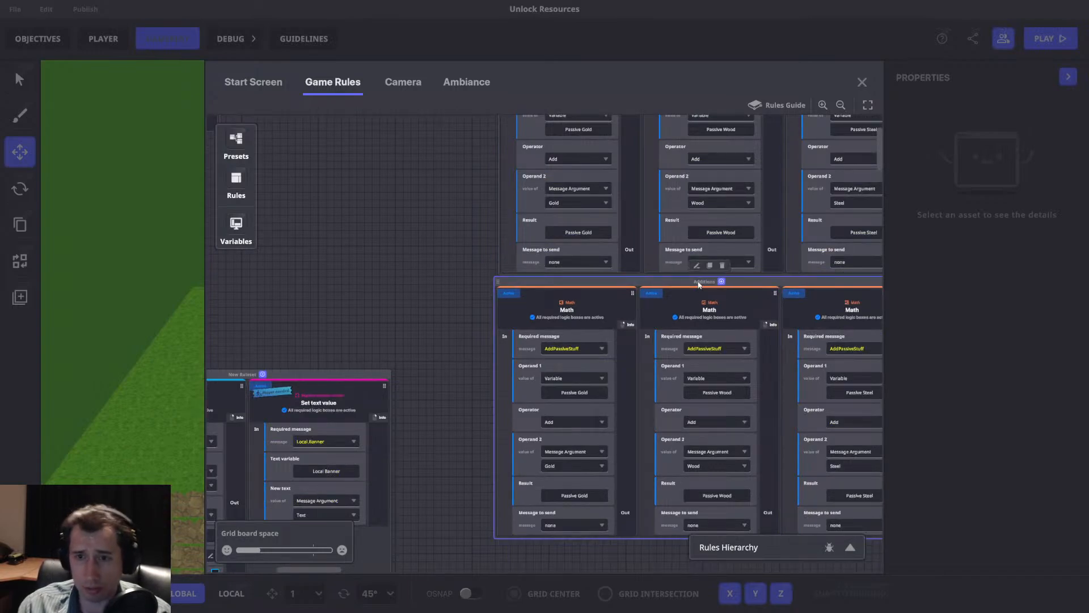
left_click_drag(761, 282, 766, 285)
middle_click_drag(766, 285, 636, 359)
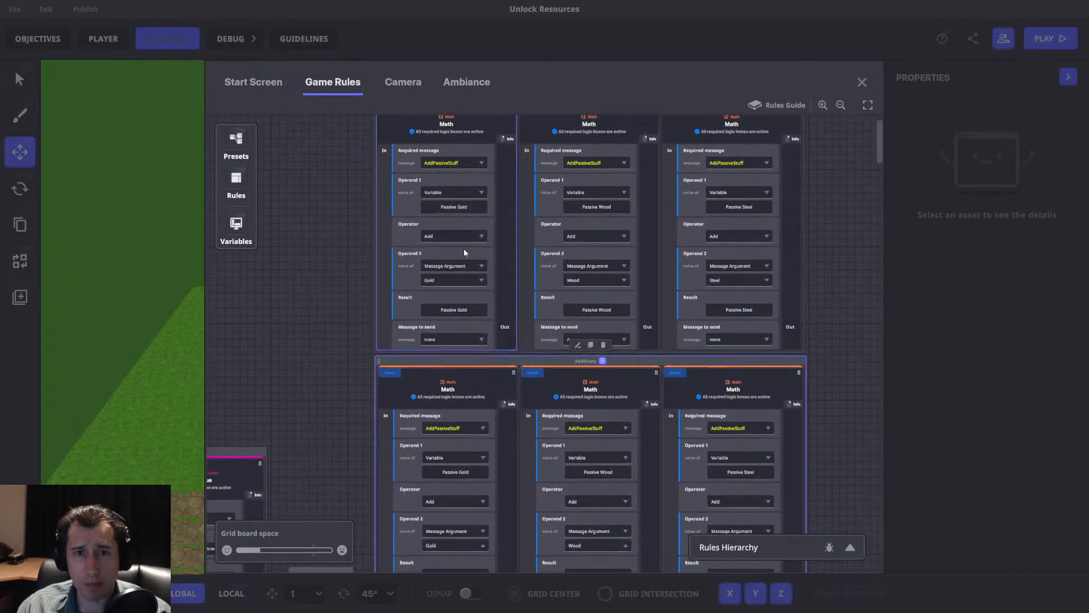
Create the message AddResouces, without arguments, as the required message of the Gold Math rule in the Additions block.
scroll(495, 200, "down", 3)
left_click(480, 226)
type("AddResouces")
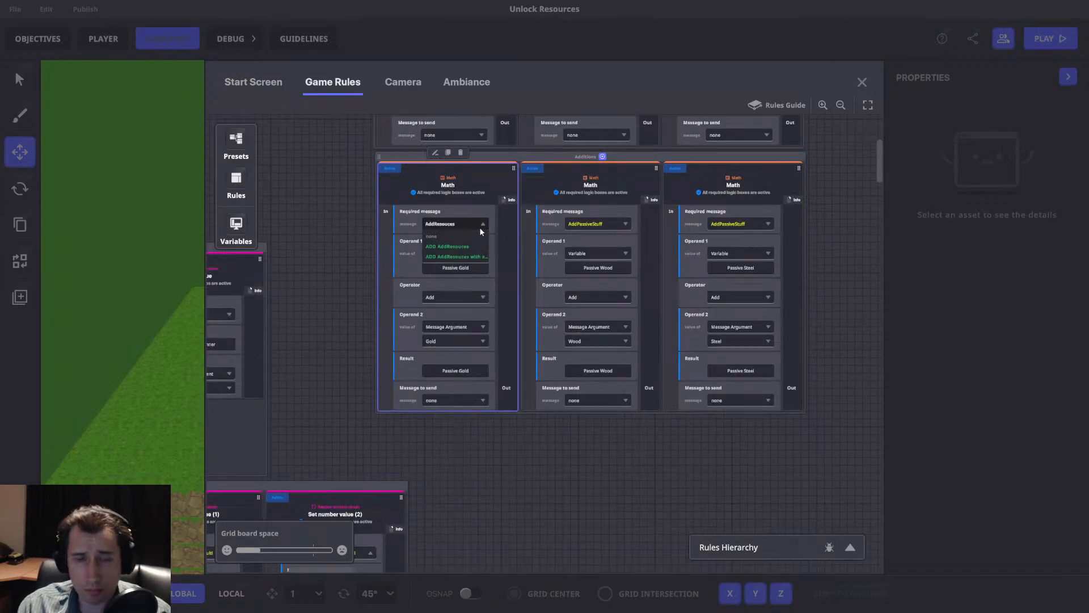
key("ctrl+a")
key("ctrl+c")
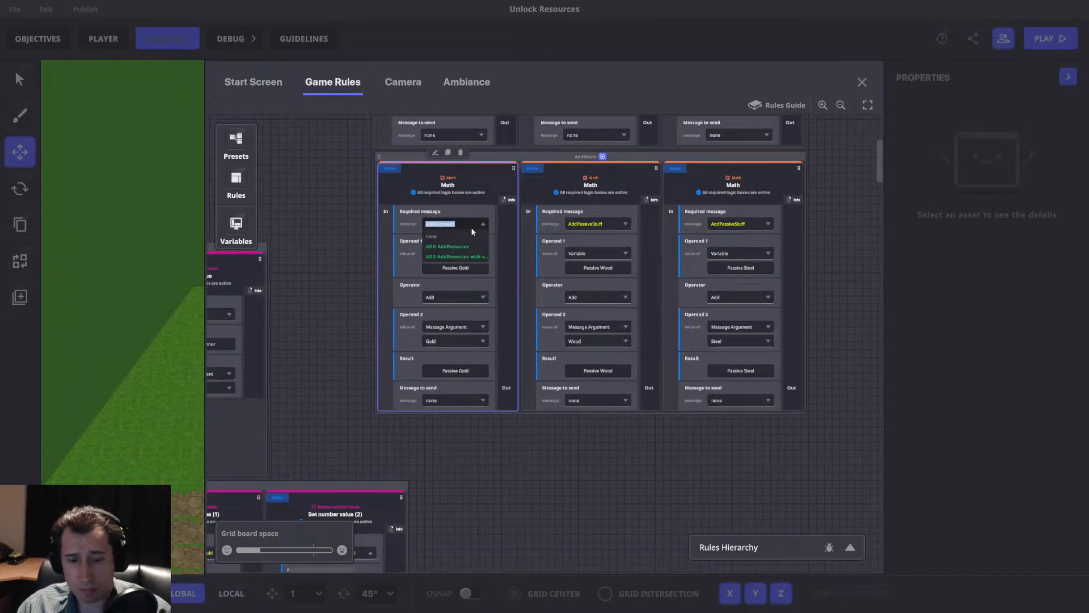
left_click(445, 247)
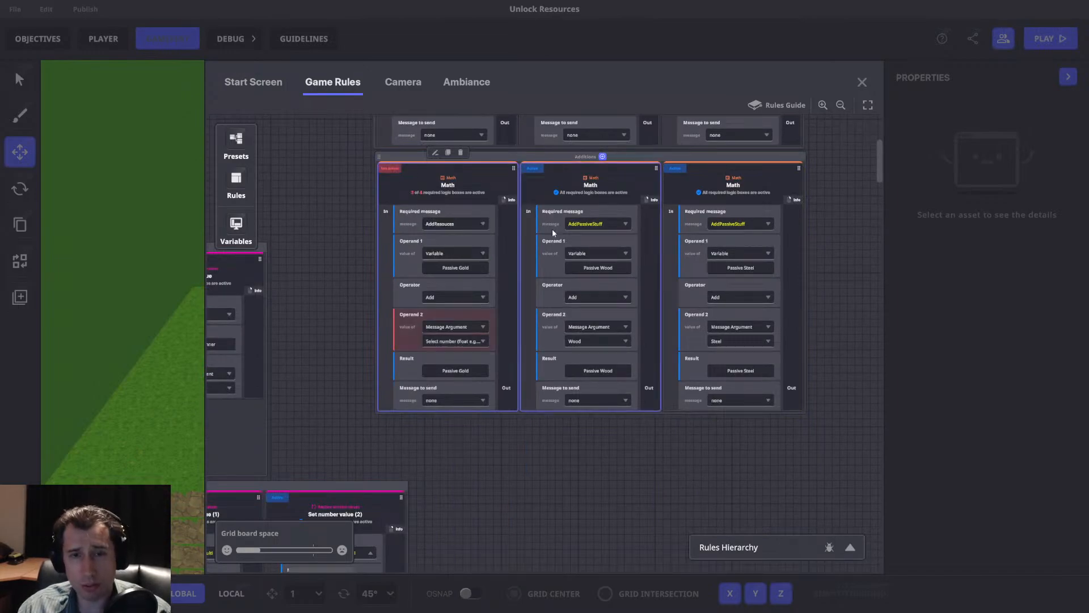
Set the required message of the Wood and Steel Math rules in the Additions block to AddResouces.
left_click(587, 225)
key("ctrl+v")
left_click(589, 246)
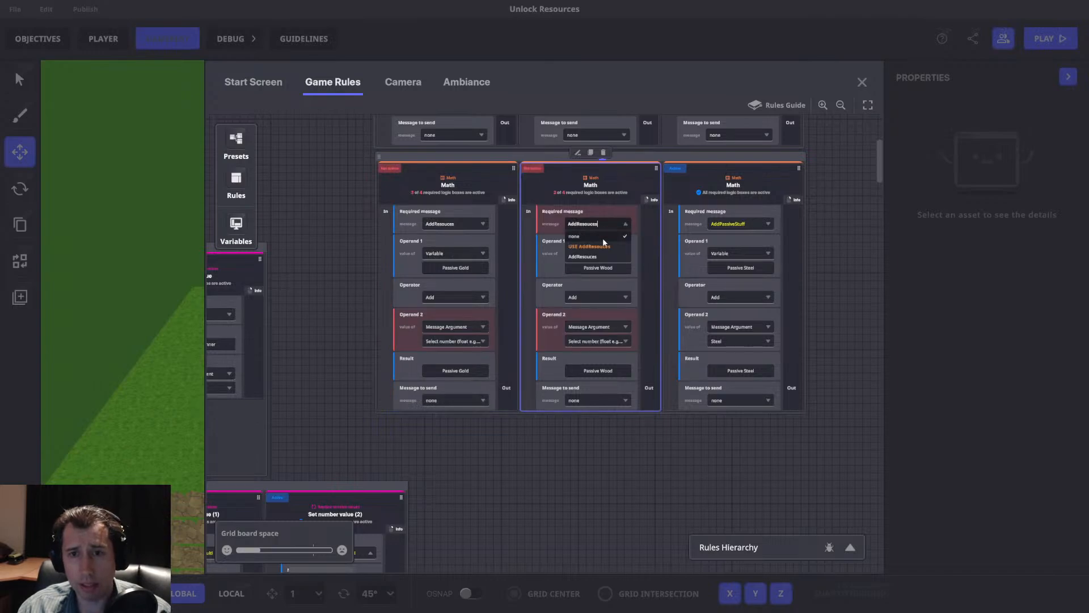
left_click_drag(720, 222, 726, 230)
key("ctrl+v")
mouse_move(533, 243)
left_mouse_down()
mouse_move(411, 250)
mouse_move(530, 252)
left_mouse_up()
left_click(538, 280)
left_click(540, 302)
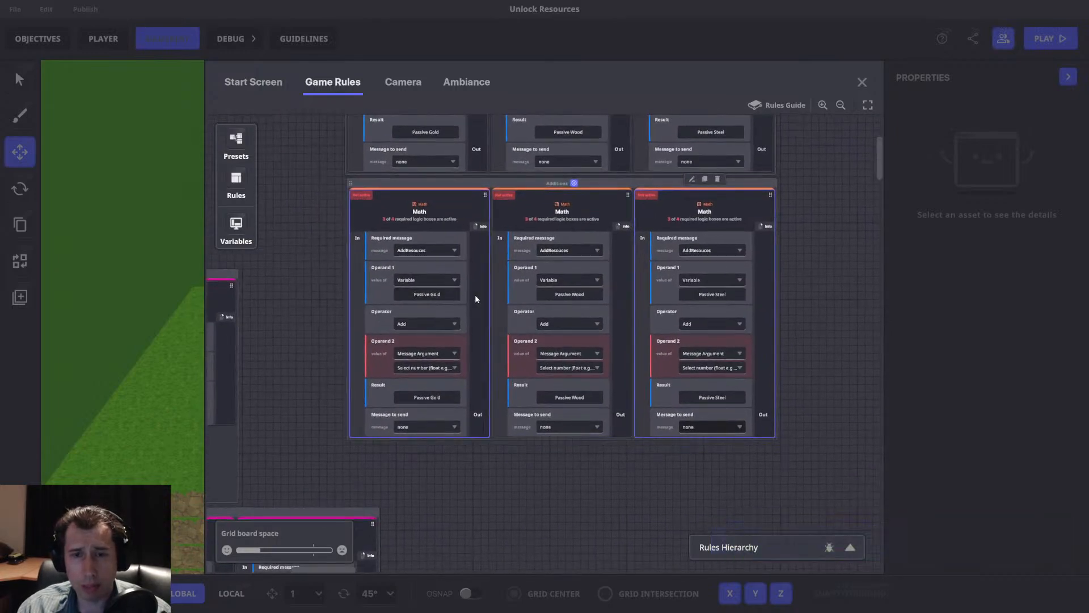
Set Operand 2 of the Passive Gold addition to the Gold variable and store its result in Gold.
left_click(427, 357)
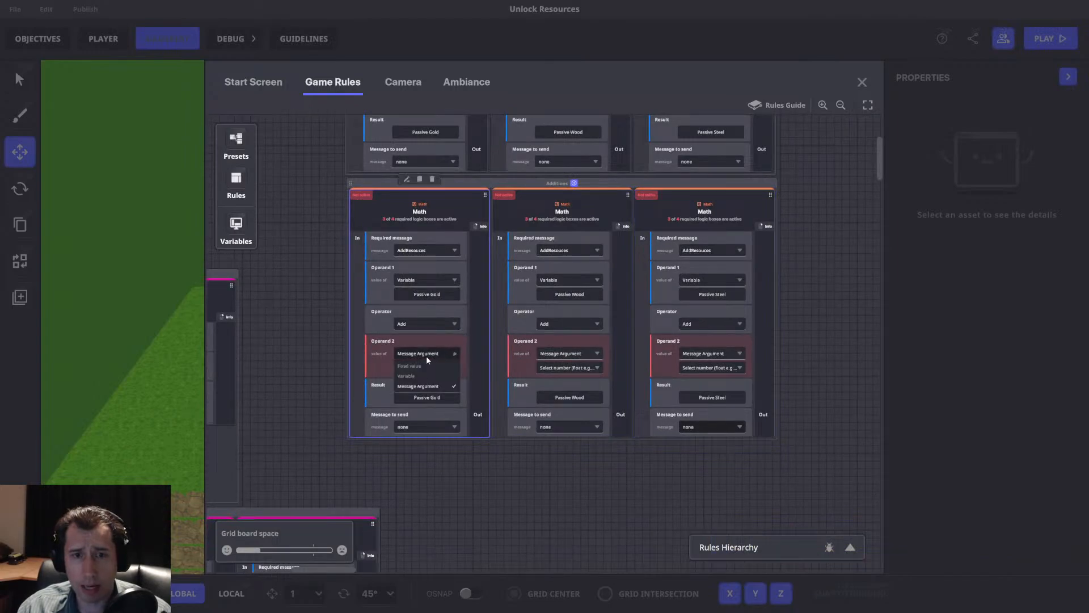
left_click(423, 372)
left_click(423, 370)
left_click(281, 159)
left_click(424, 396)
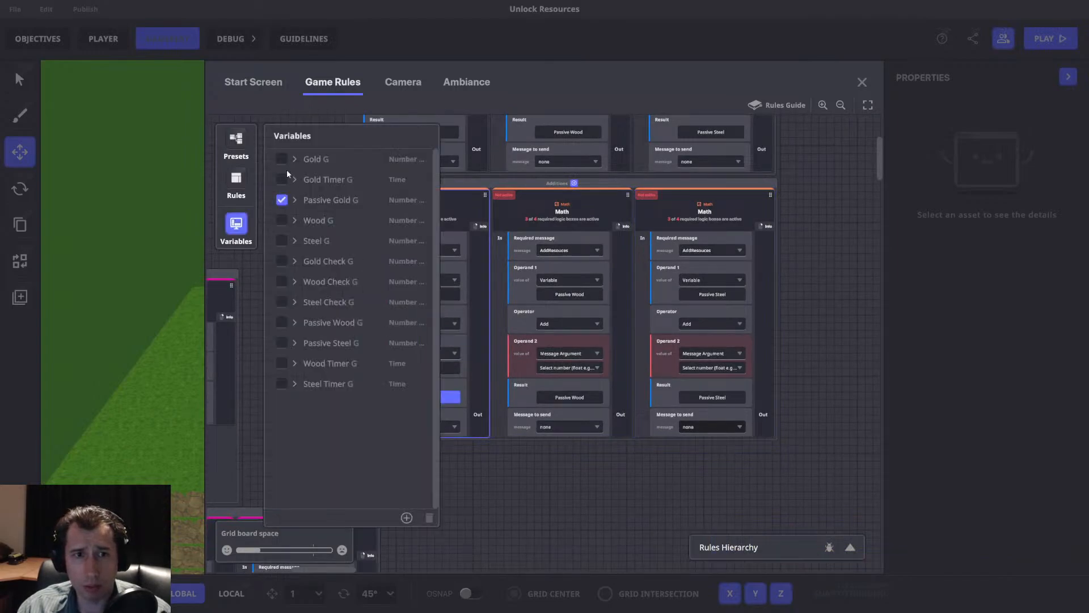
left_click(281, 160)
Set Operand 2 of the Passive Wood addition to the Wood variable and store its result in Wood.
left_click(567, 355)
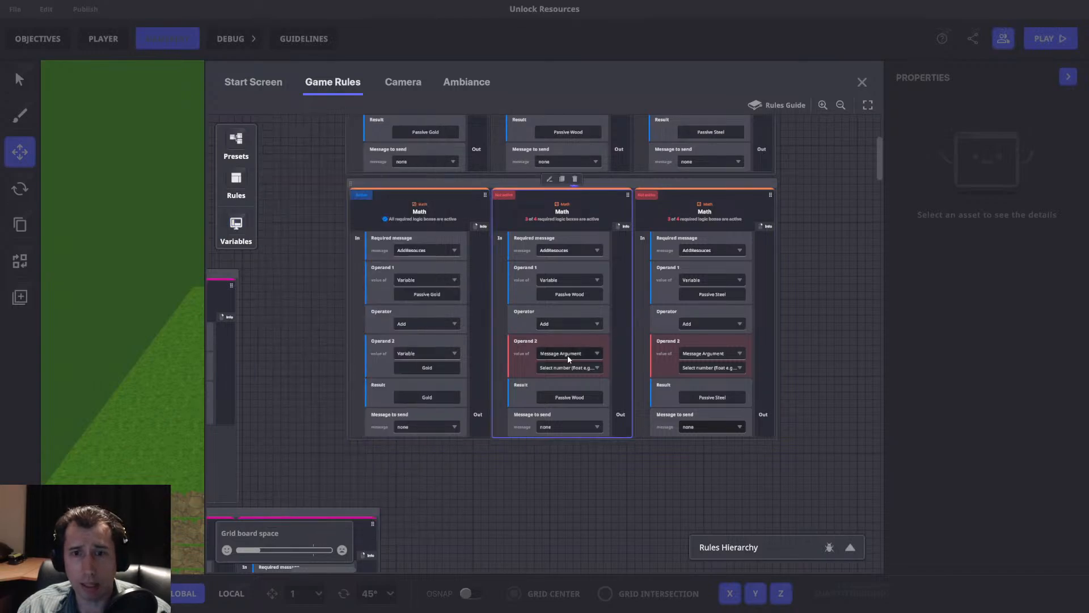
left_click(557, 373)
left_click(560, 368)
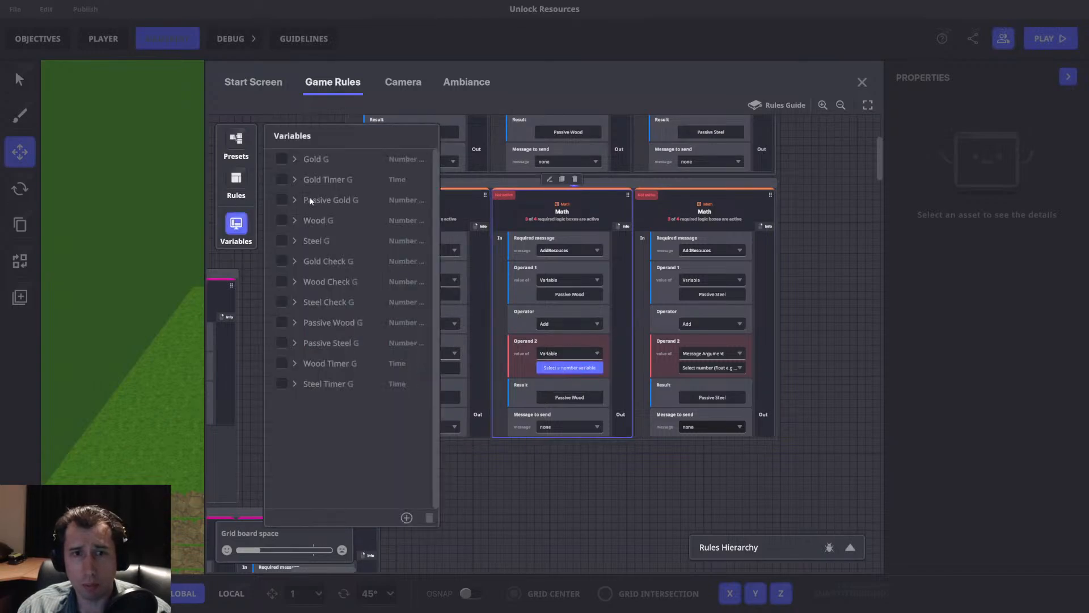
left_click(281, 220)
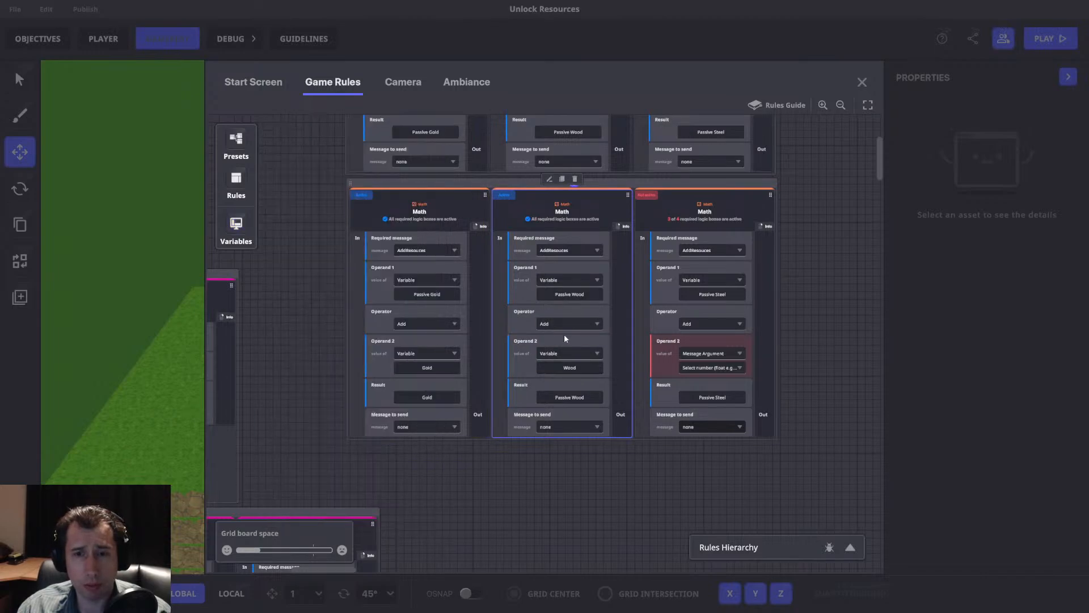
left_click(570, 397)
left_click(284, 220)
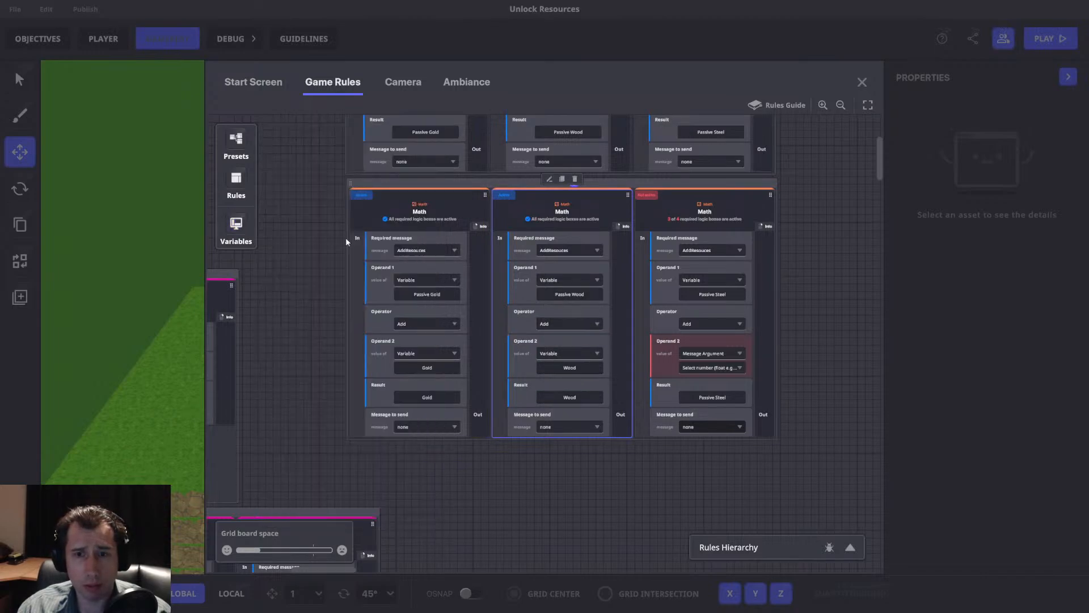
Set Operand 2 of the Passive Steel addition to the Steel variable and store its result in Steel.
left_click(701, 354)
left_click(706, 373)
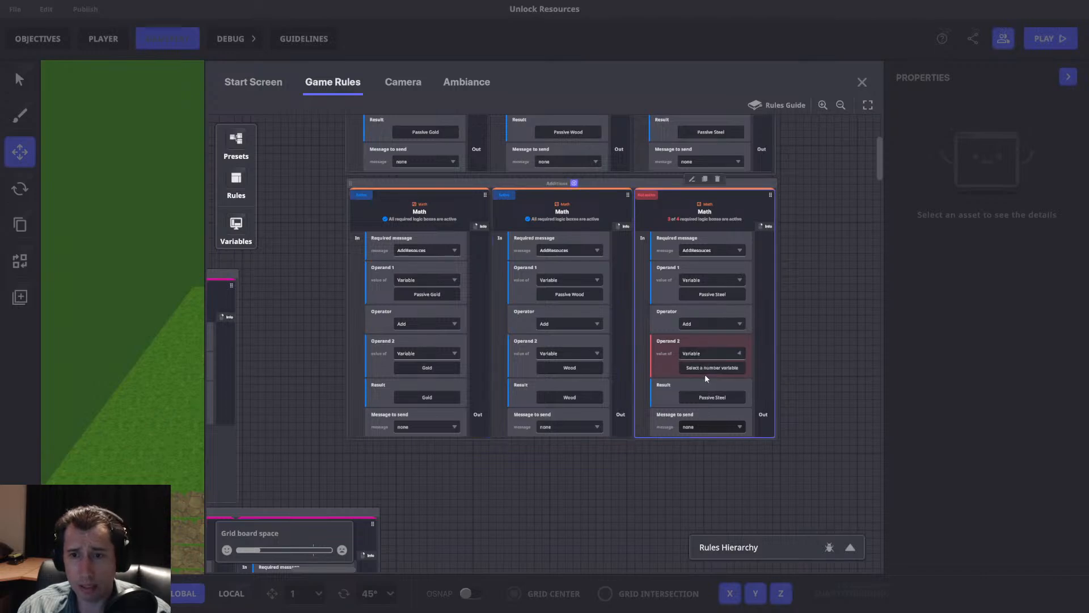
left_click(706, 370)
left_click(316, 241)
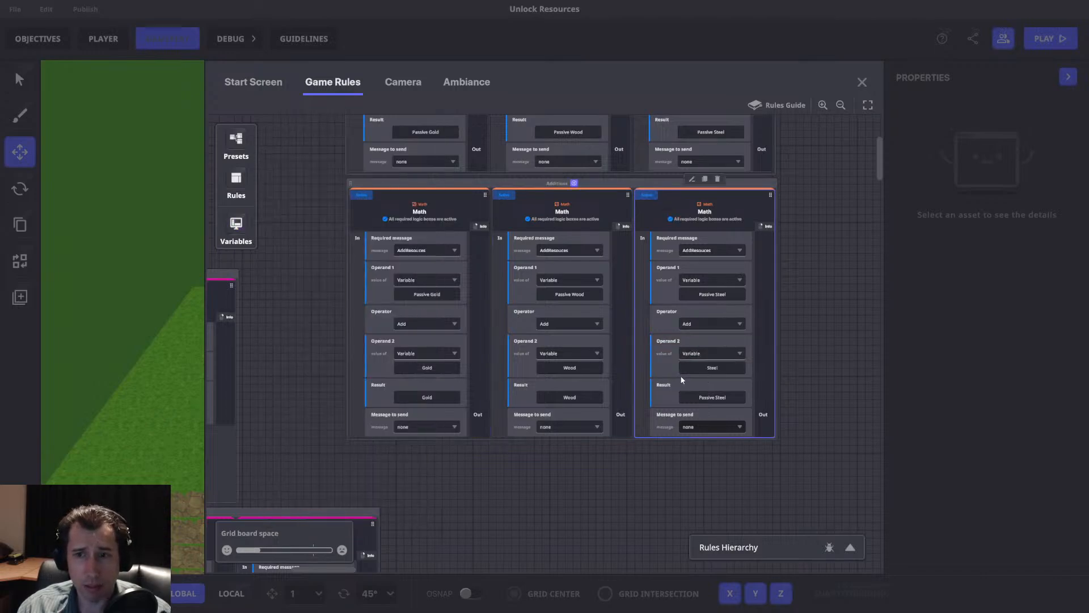
left_click(712, 397)
left_click(300, 241)
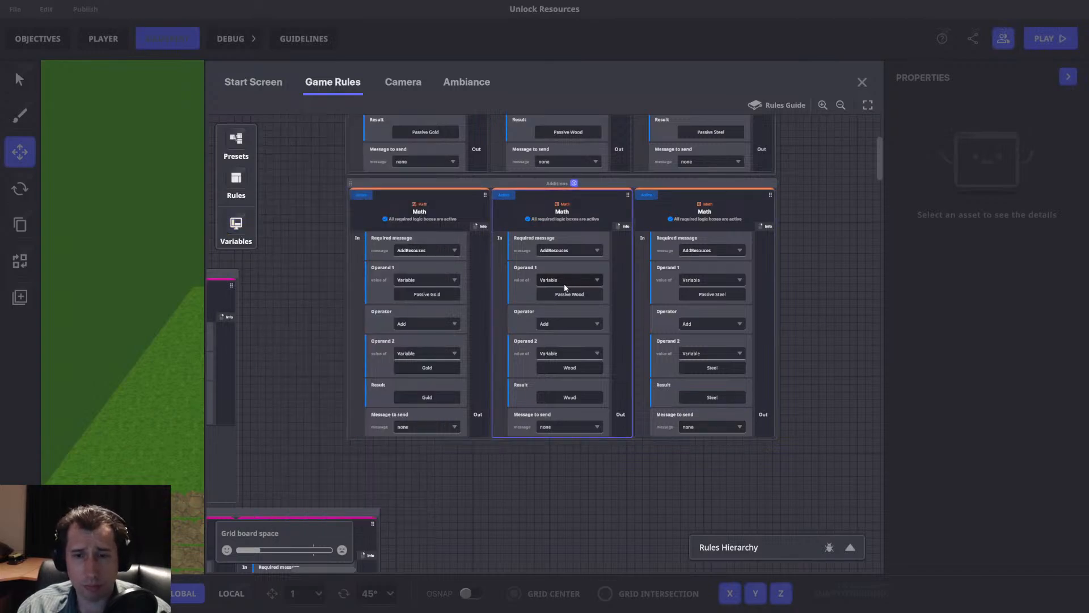
Close the game rules, set the NumPad Switch to send AddResouces, and start a playtest.
left_click(861, 82)
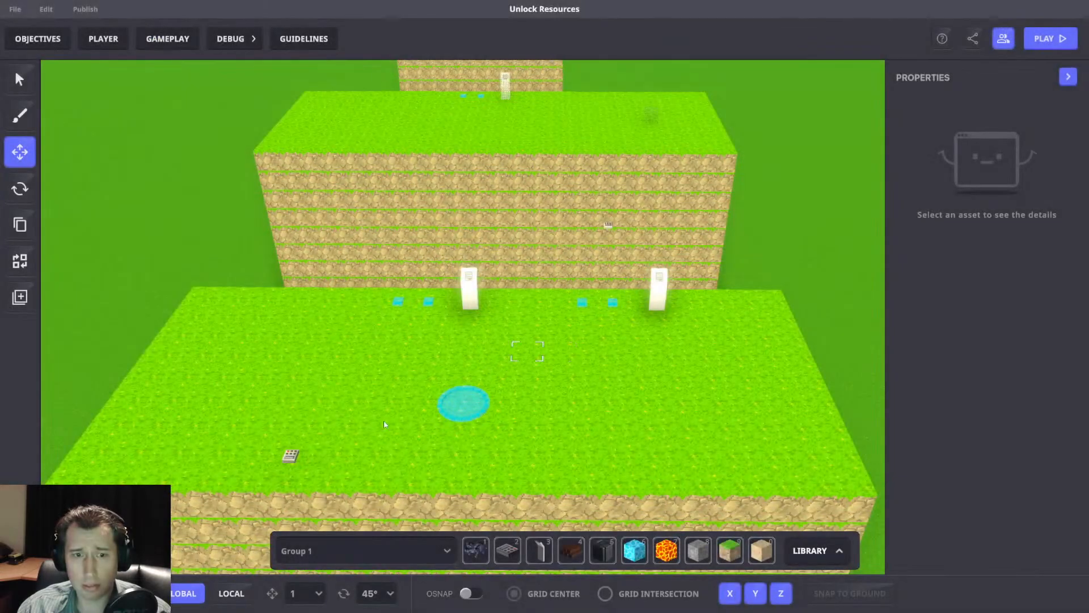
left_click(292, 455)
scroll(976, 385, "down", 5)
left_click(999, 309)
type("Add")
left_click(987, 386)
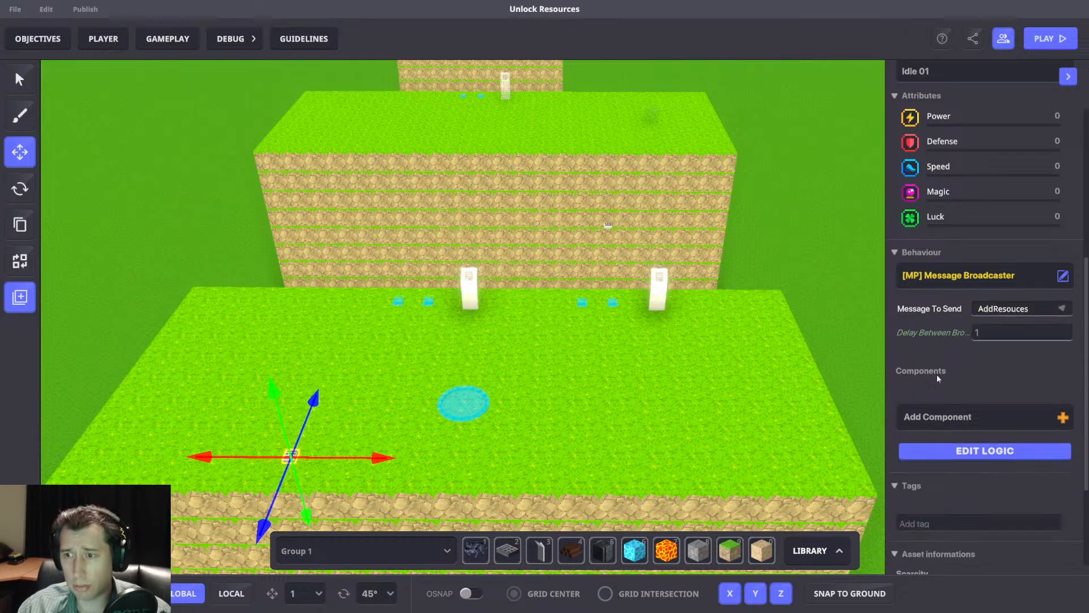
key("a")
key("a")
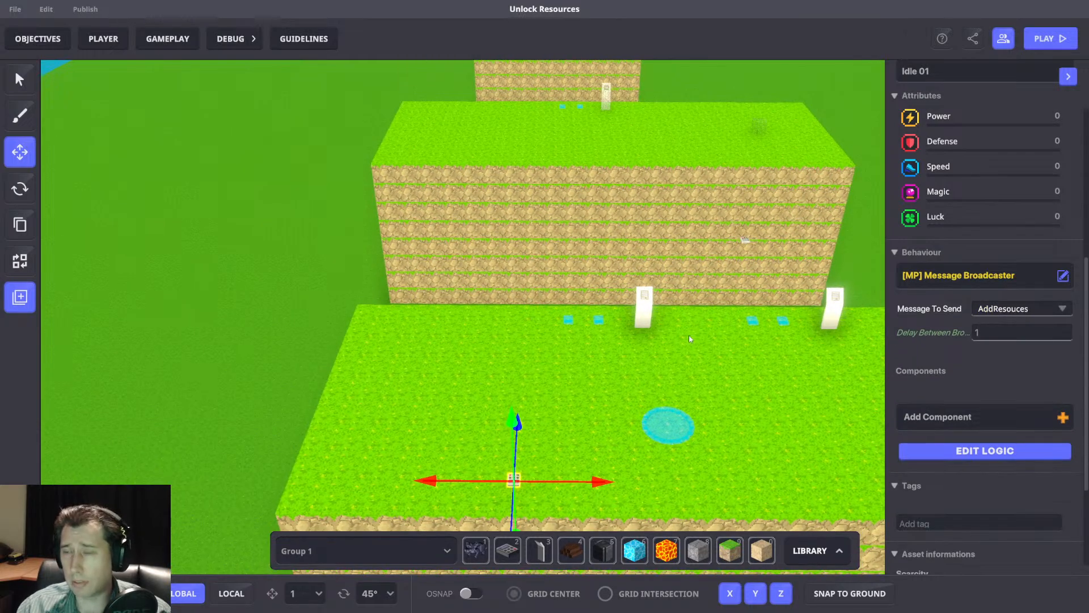
key("Tab")
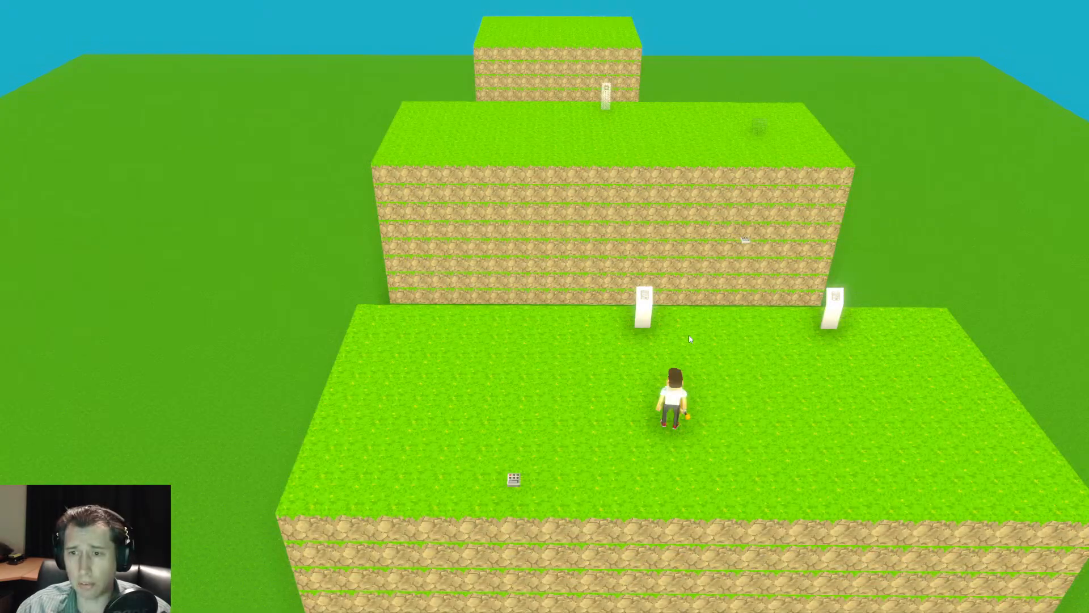
Walk the character around the first platform while observing the resource counters, and return to the editor.
scroll(545, 306, "down", 5)
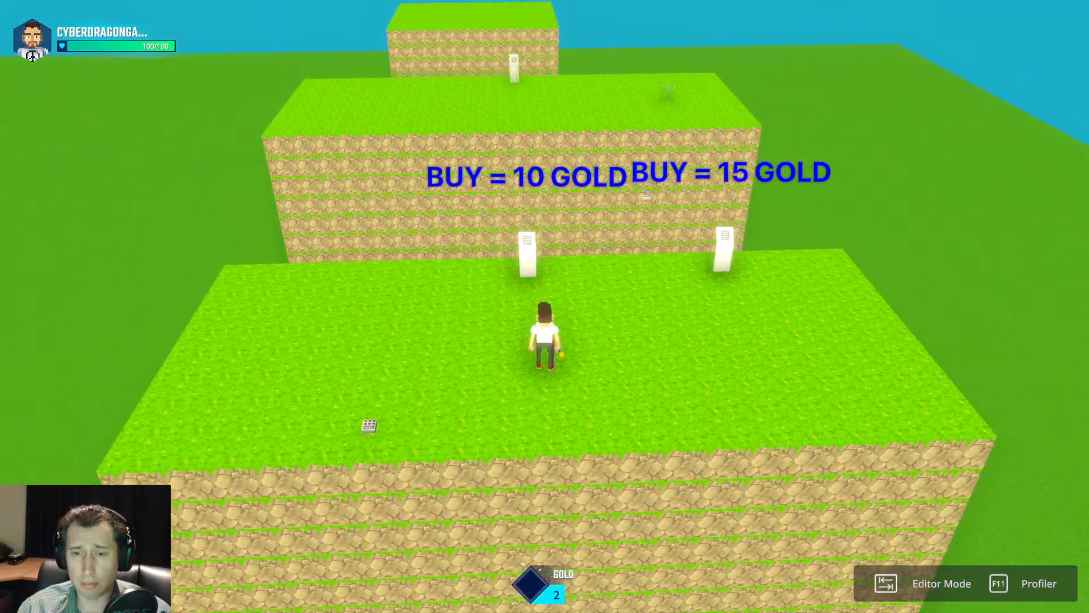
key("a")
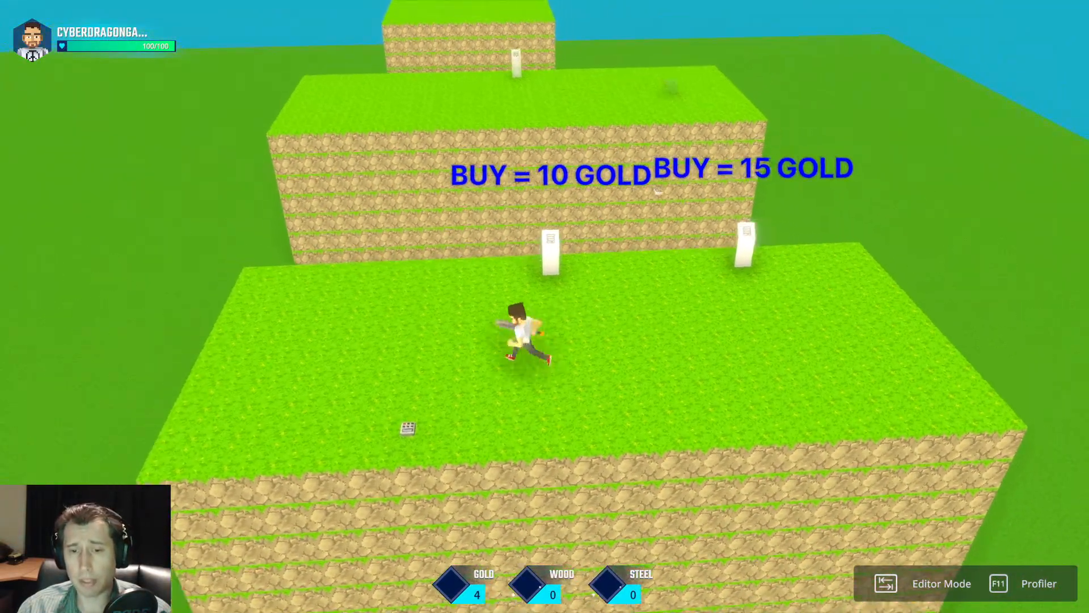
key("d")
key("w")
key("s")
key("a")
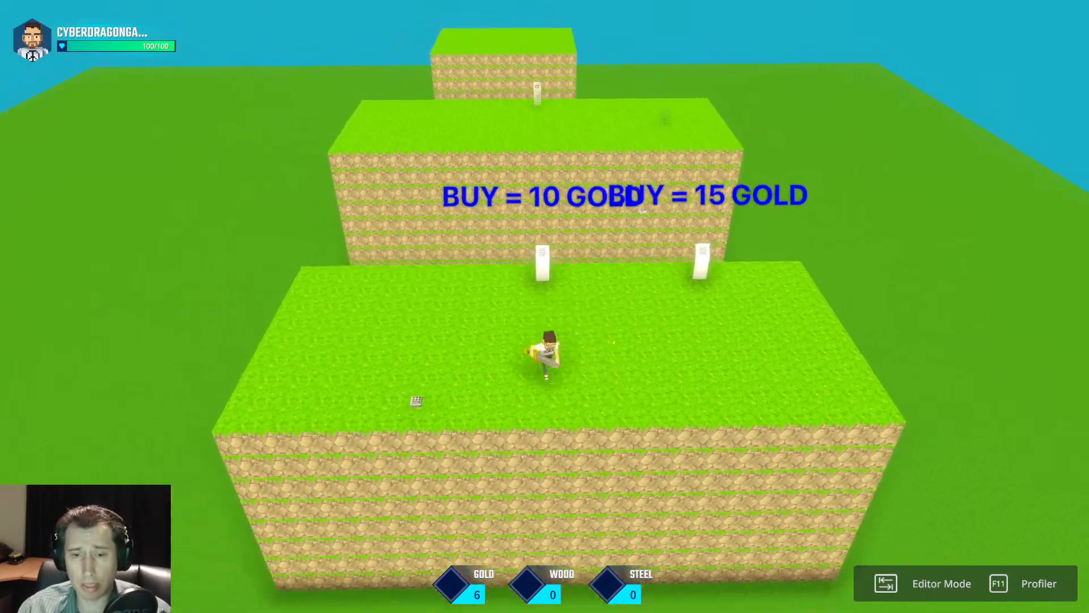
key("d")
key("Tab")
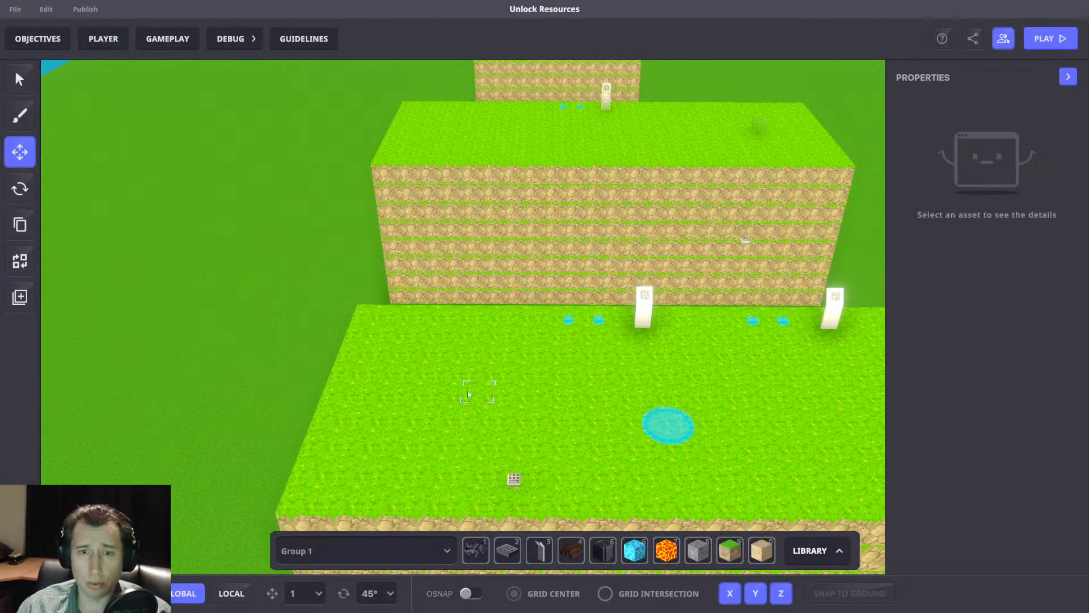
Delete the Wood Timer, Steel Timer and Gold Timer variables from the game rules and close the rules.
left_click(162, 39)
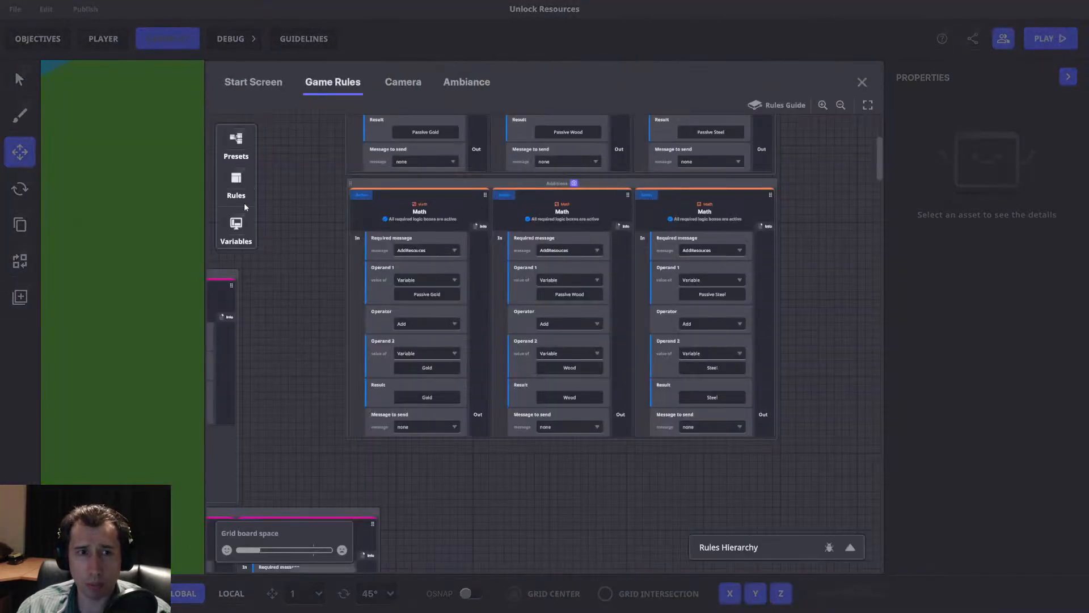
left_click(236, 227)
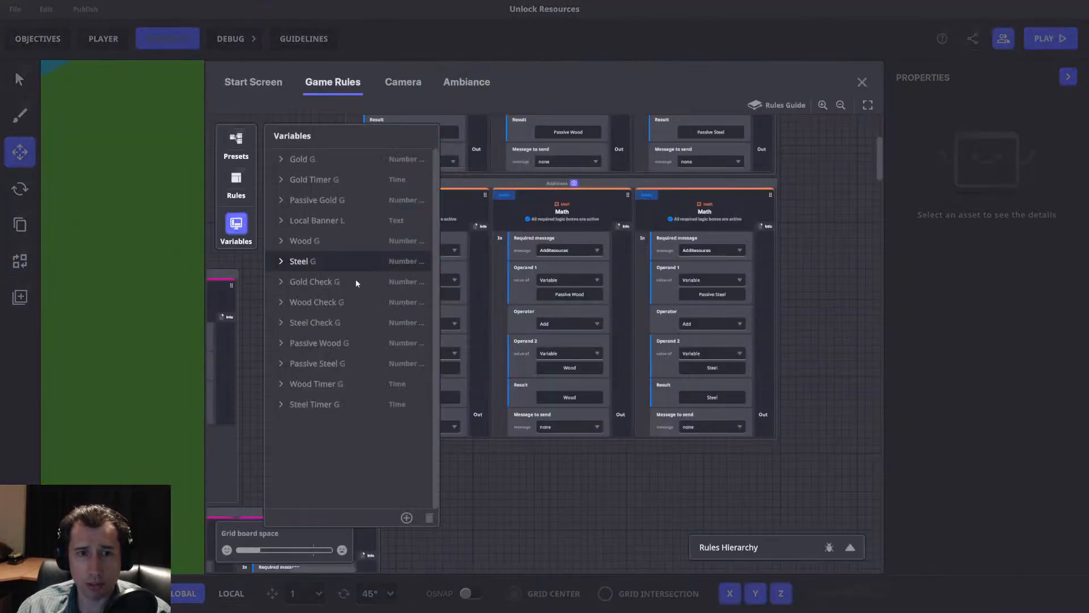
left_click(309, 386)
left_click(429, 518)
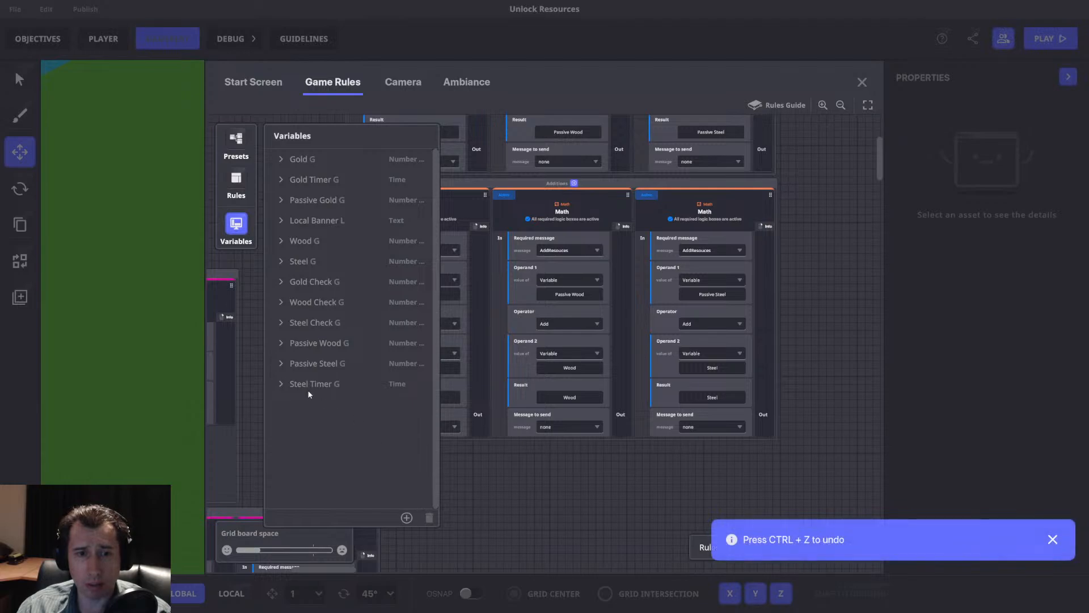
left_click(429, 518)
left_click(313, 180)
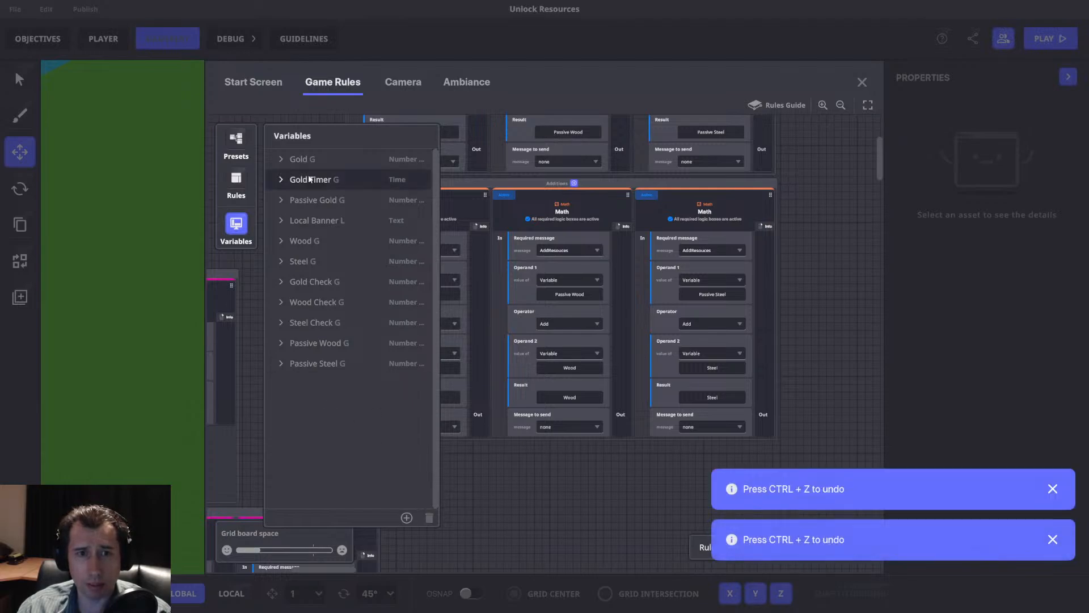
left_click(428, 518)
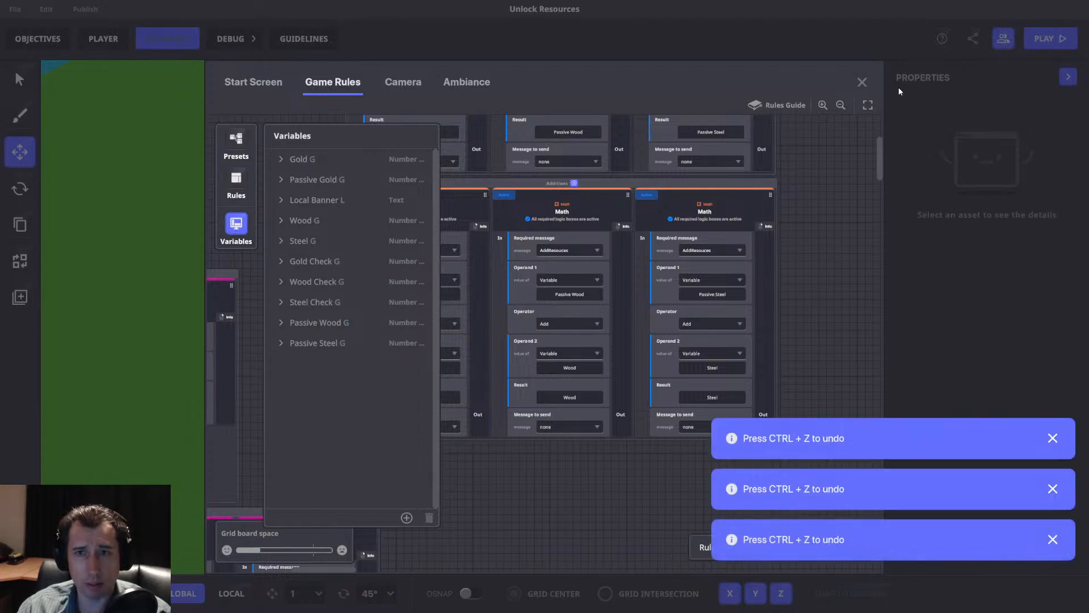
left_click(862, 81)
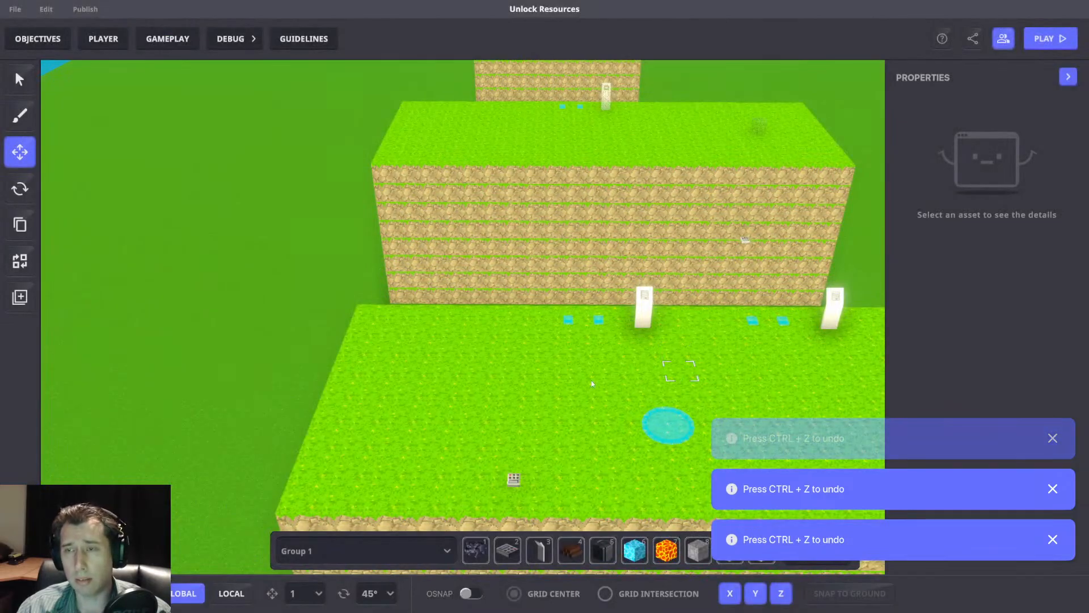
Playtest the passive income briefly, and review the variables and the AddPassiveStuff and AddResouces math rules.
key("Tab")
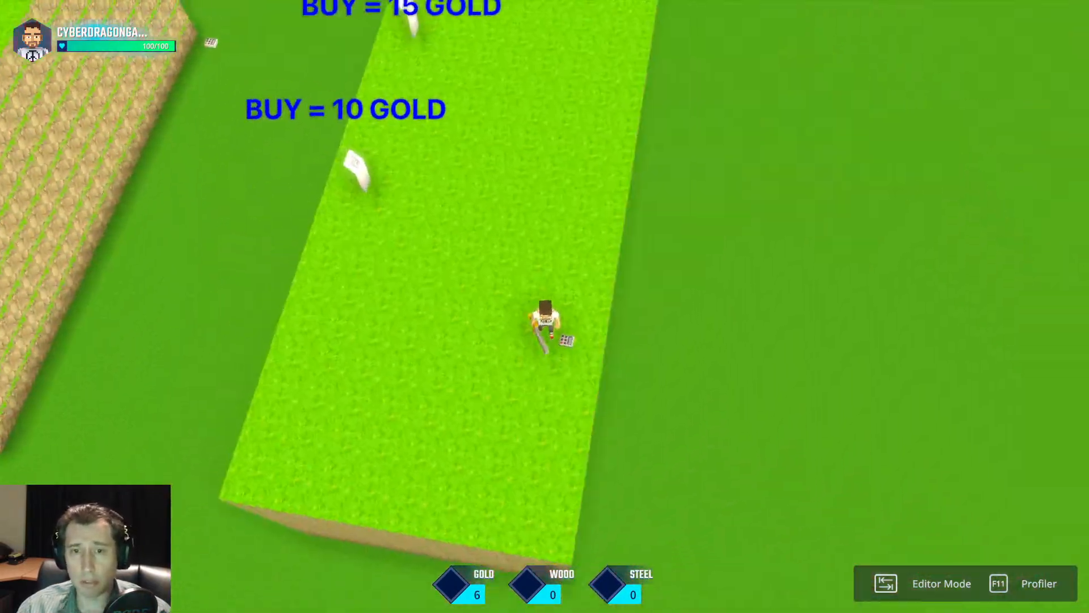
key("Tab")
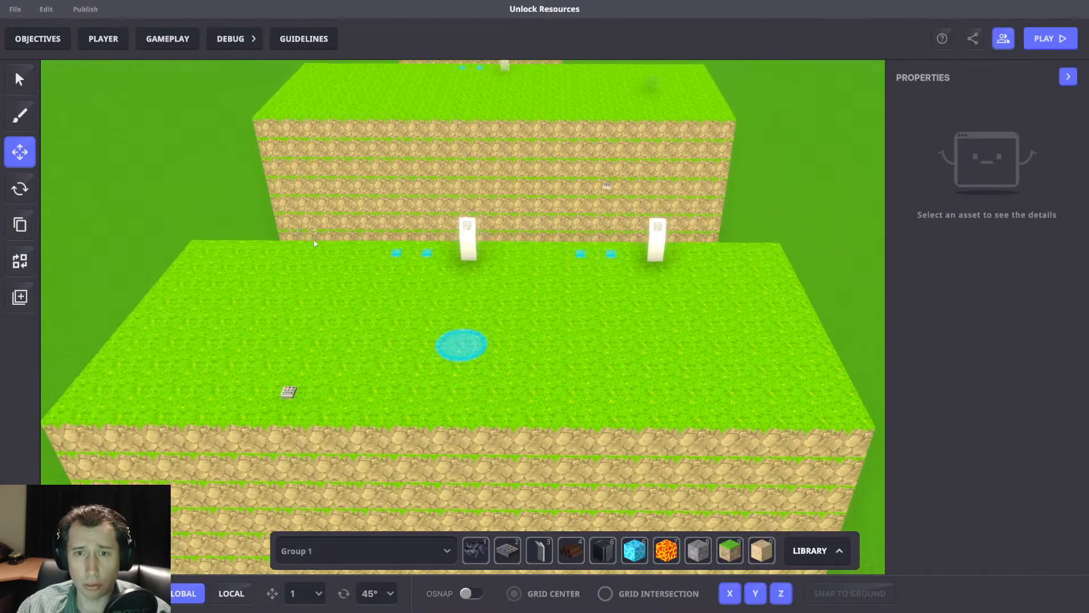
left_click(170, 39)
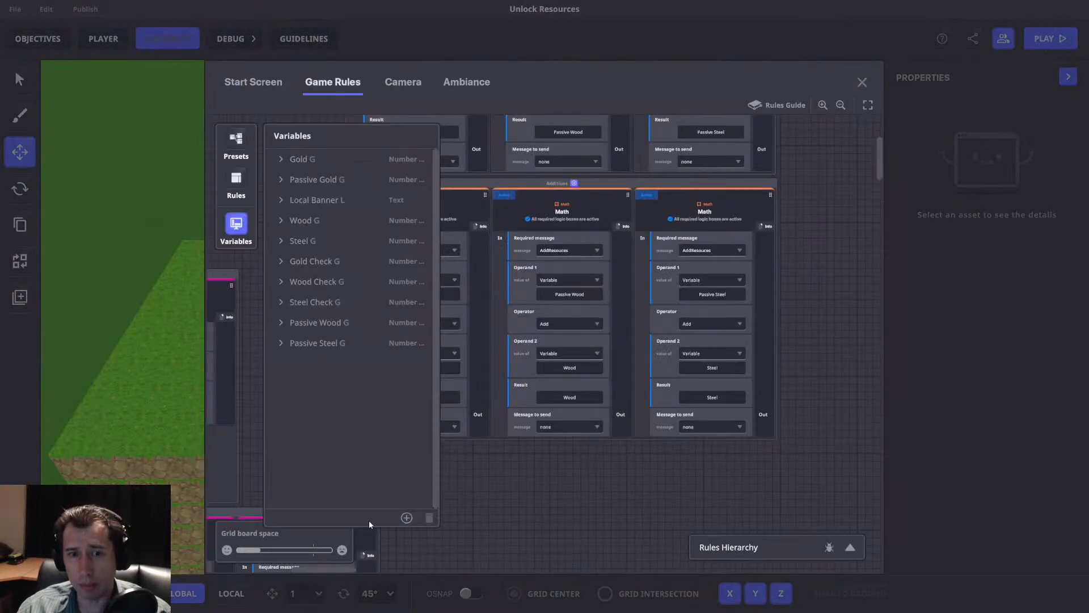
left_click_drag(447, 509, 549, 496)
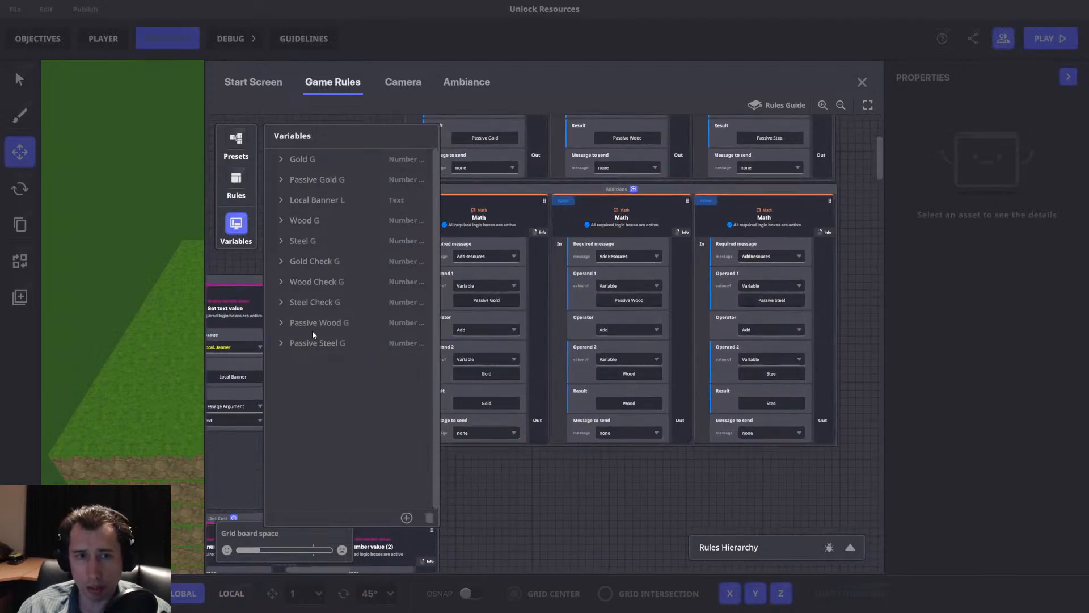
left_click_drag(651, 481, 637, 511)
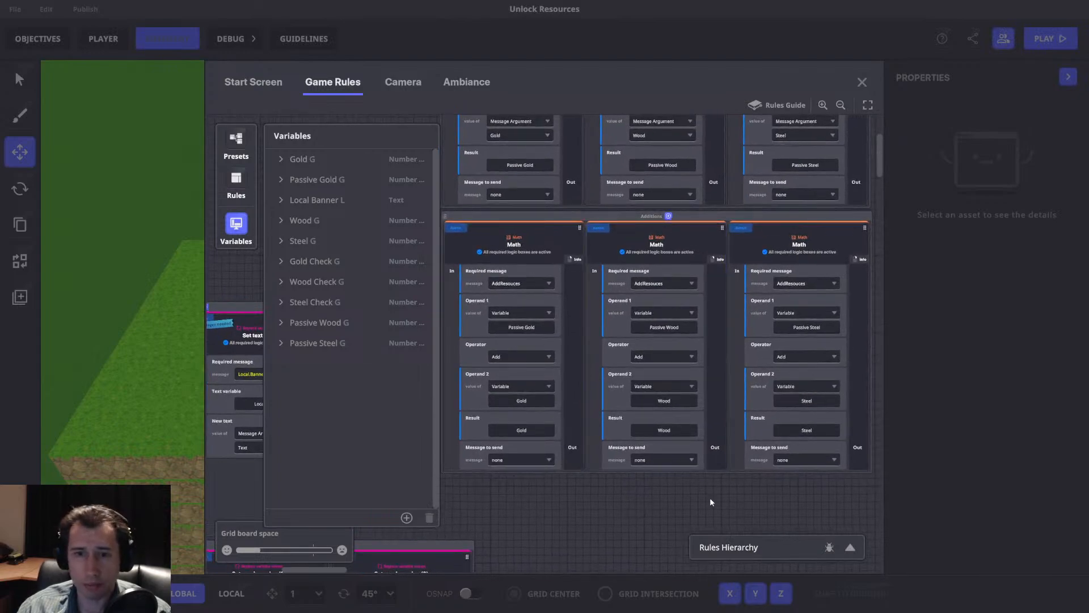
scroll(573, 392, "up", 3)
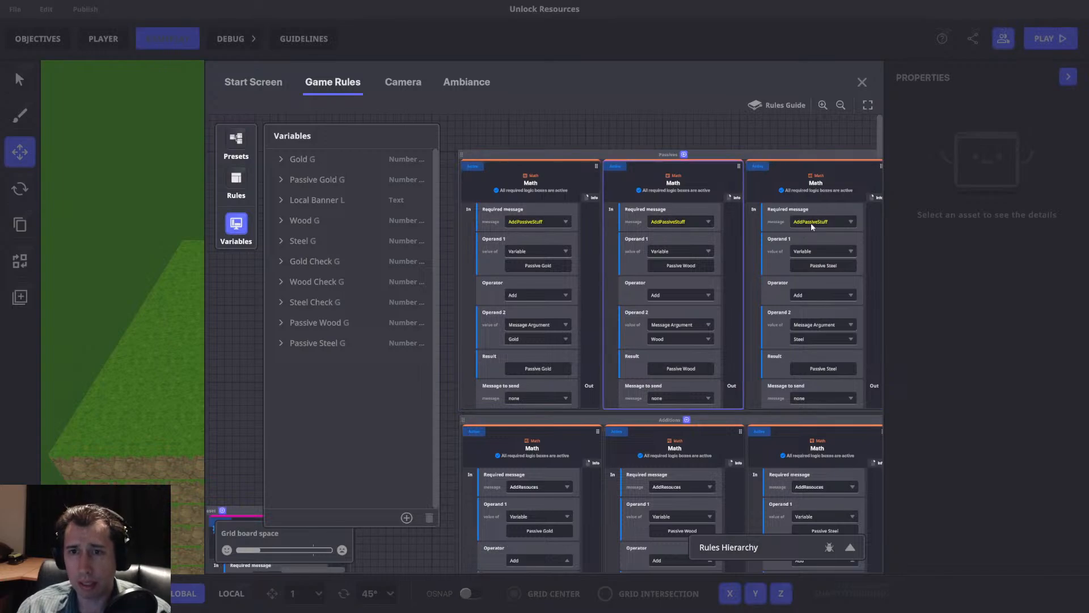
left_click(861, 83)
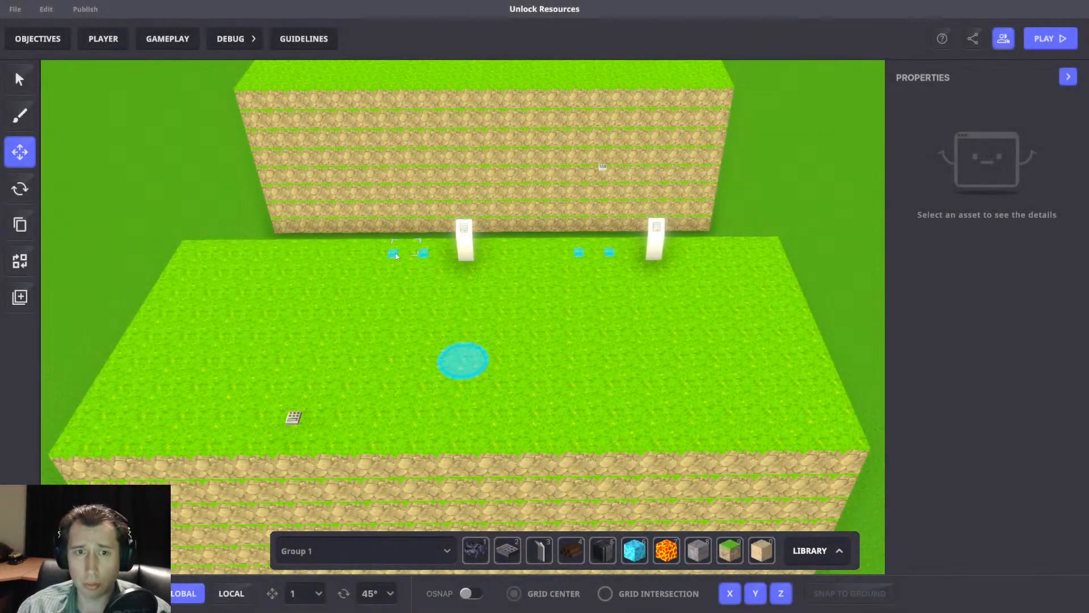
Set Wood to 1 in the AddPassiveStuff message of the broadcaster switch beside the 10 Gold purchase panel.
left_click(396, 256)
scroll(964, 434, "down", 5)
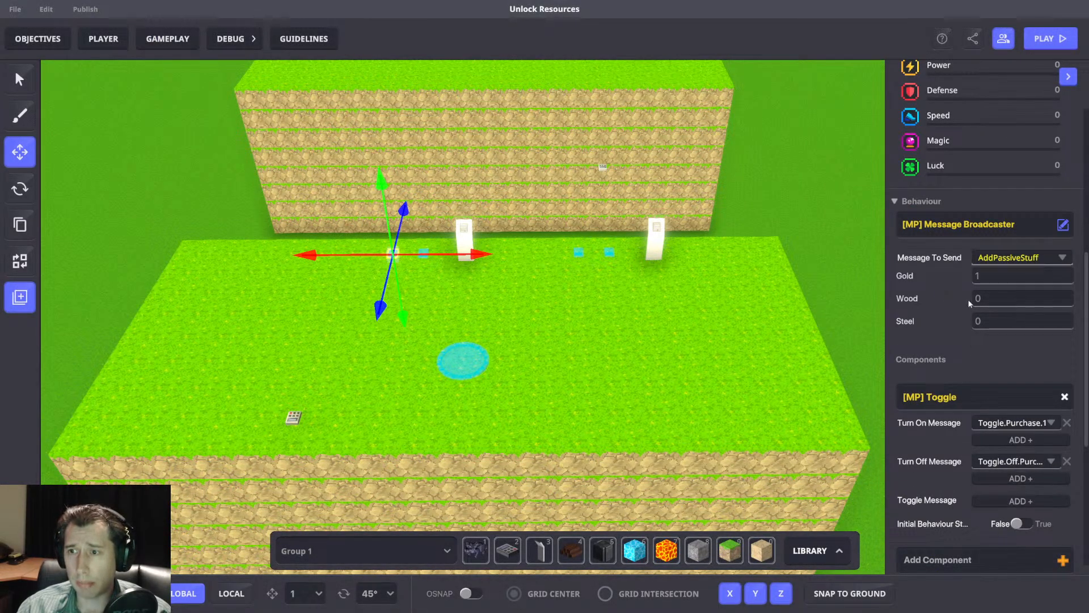
left_click(999, 298)
type("1")
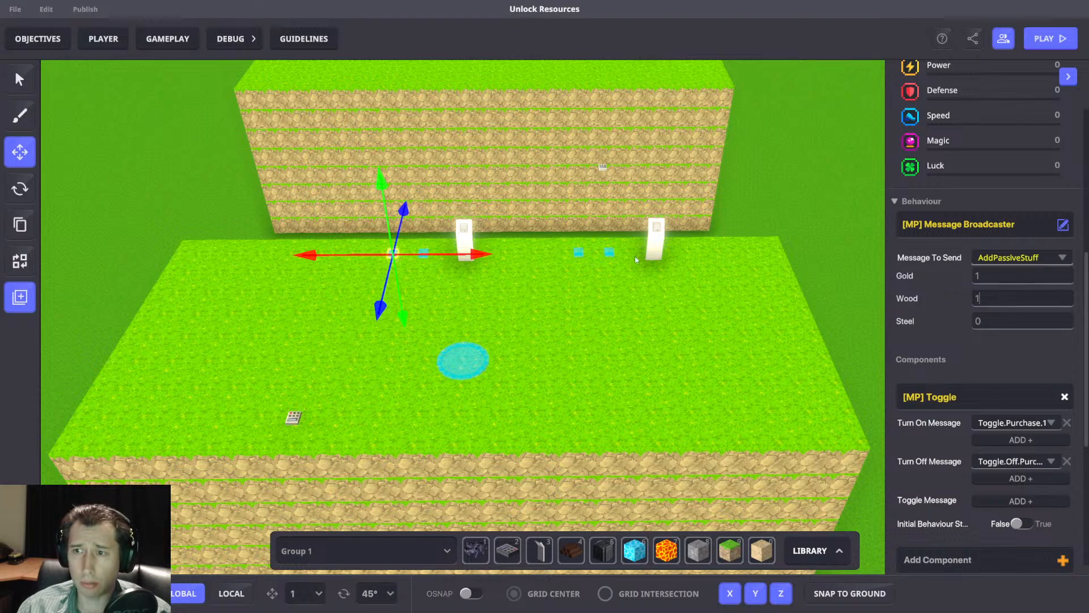
left_click(757, 321)
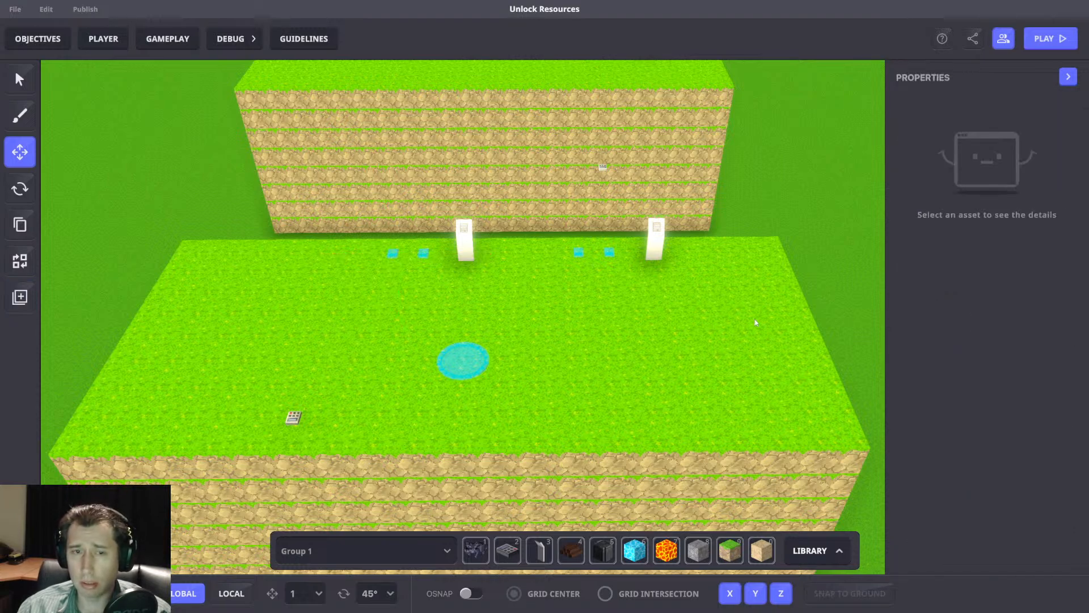
Playtest the 10 Gold purchase by approaching its panel as gold accumulates, and return to the editor.
key("Tab")
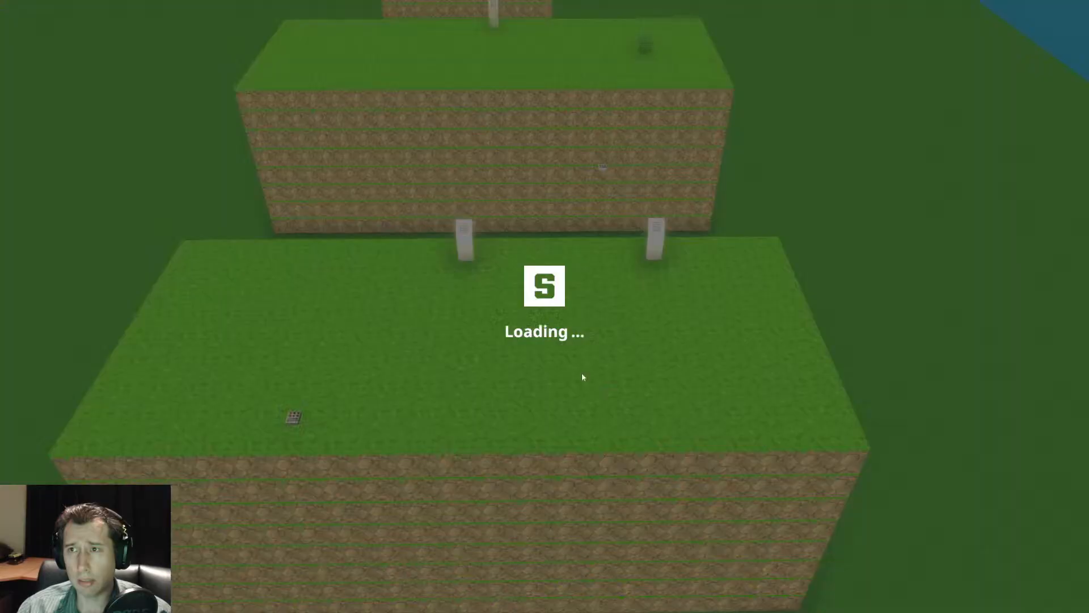
scroll(545, 306, "down", 5)
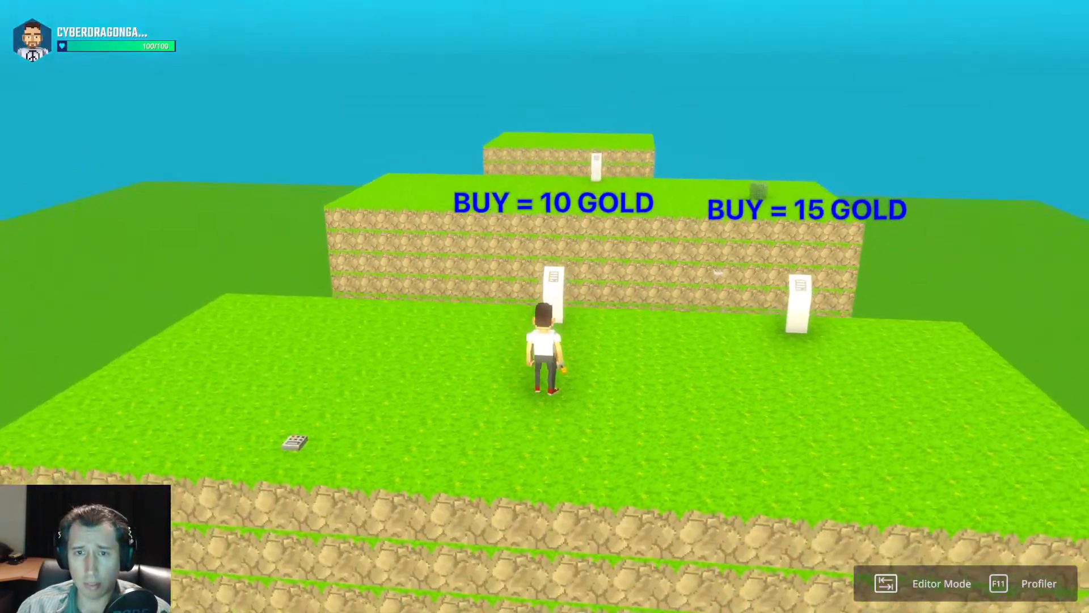
scroll(545, 307, "down", 3)
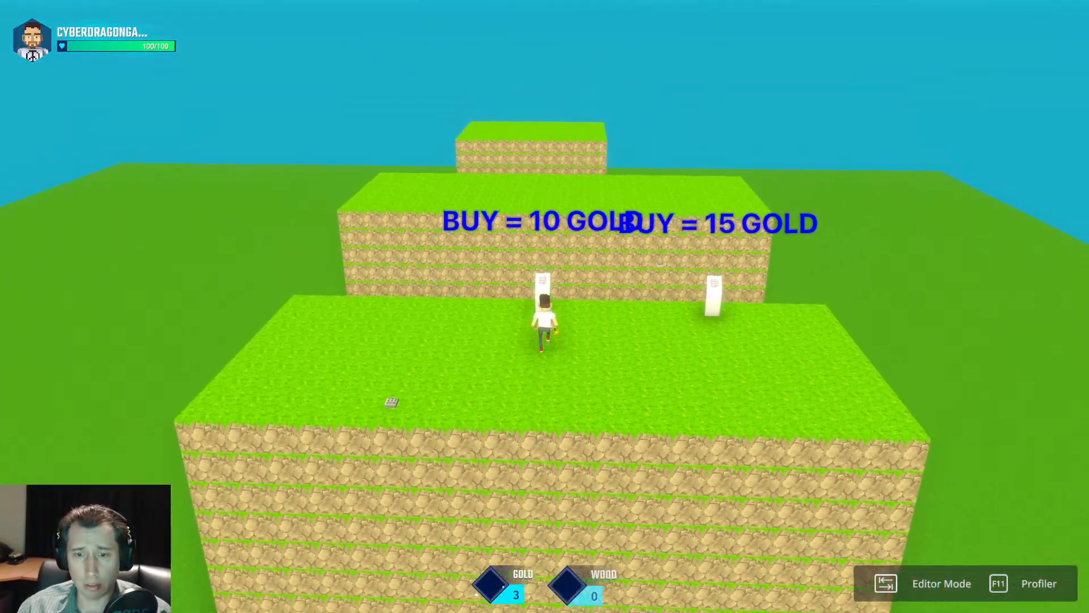
key("w")
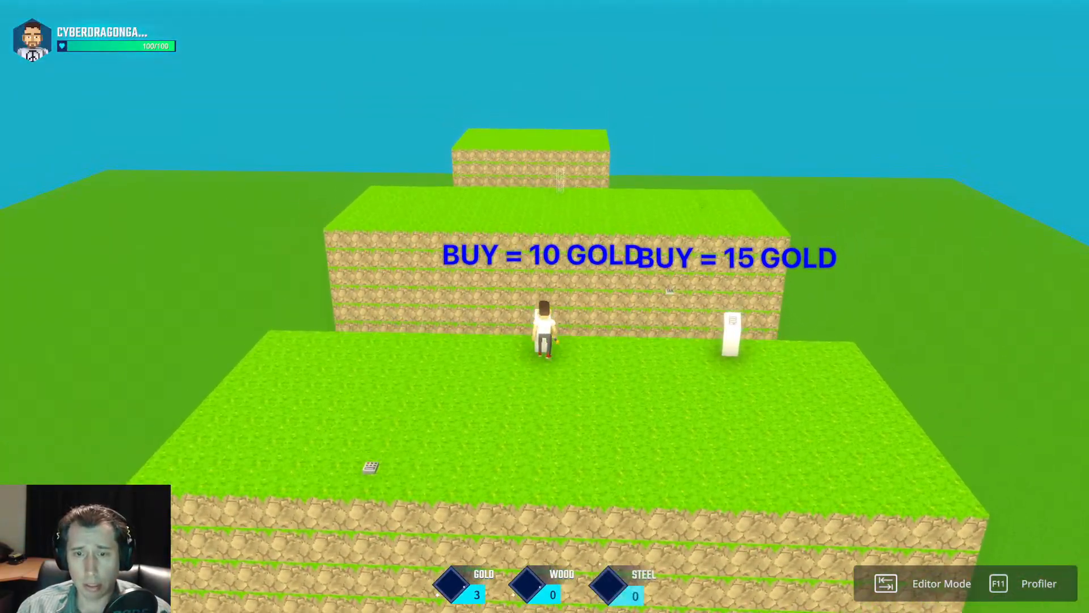
key("s")
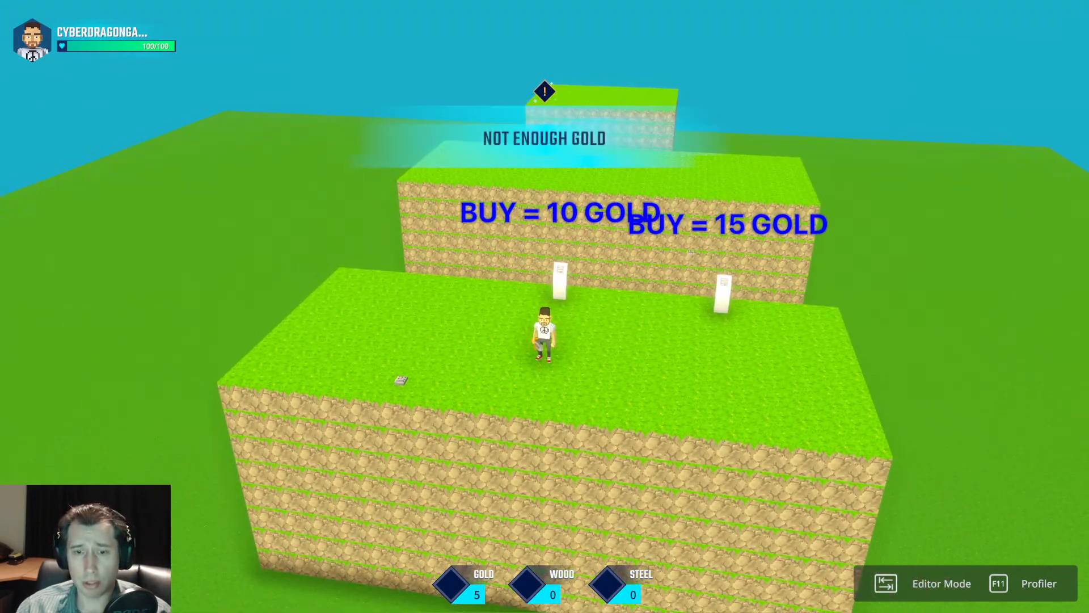
key("w")
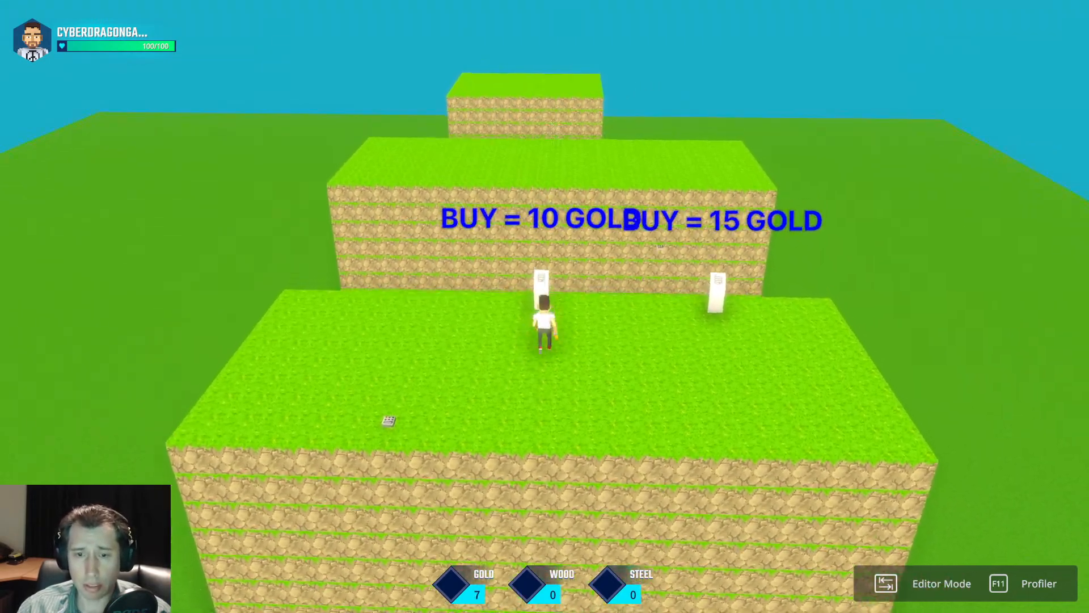
key("w")
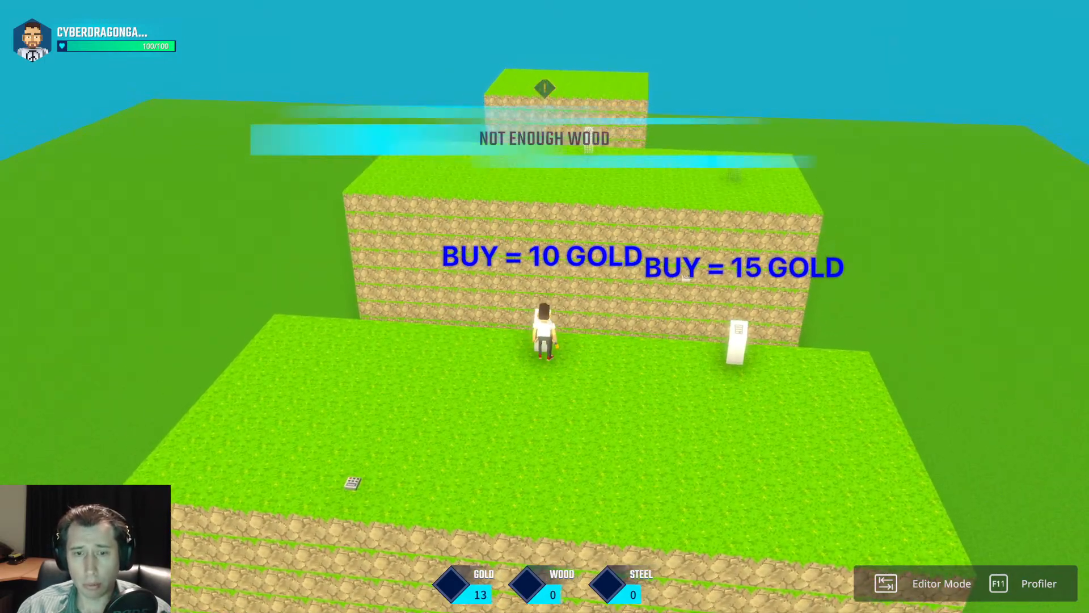
key("Tab")
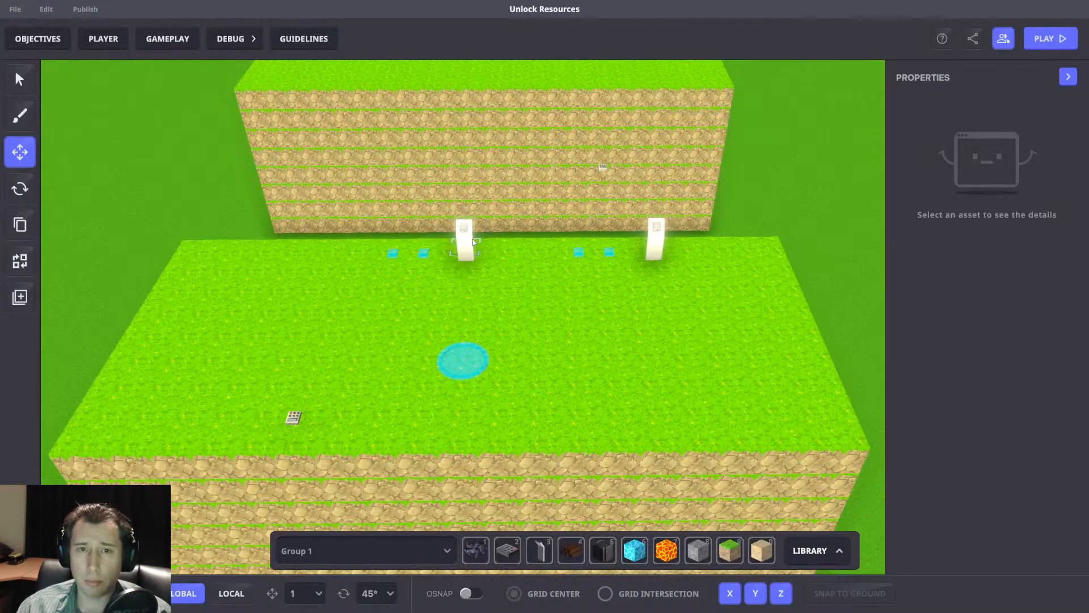
Remove the Wood cost from the Purchase.Area.Multi message of the 10 Gold purchase panel.
left_click(474, 241)
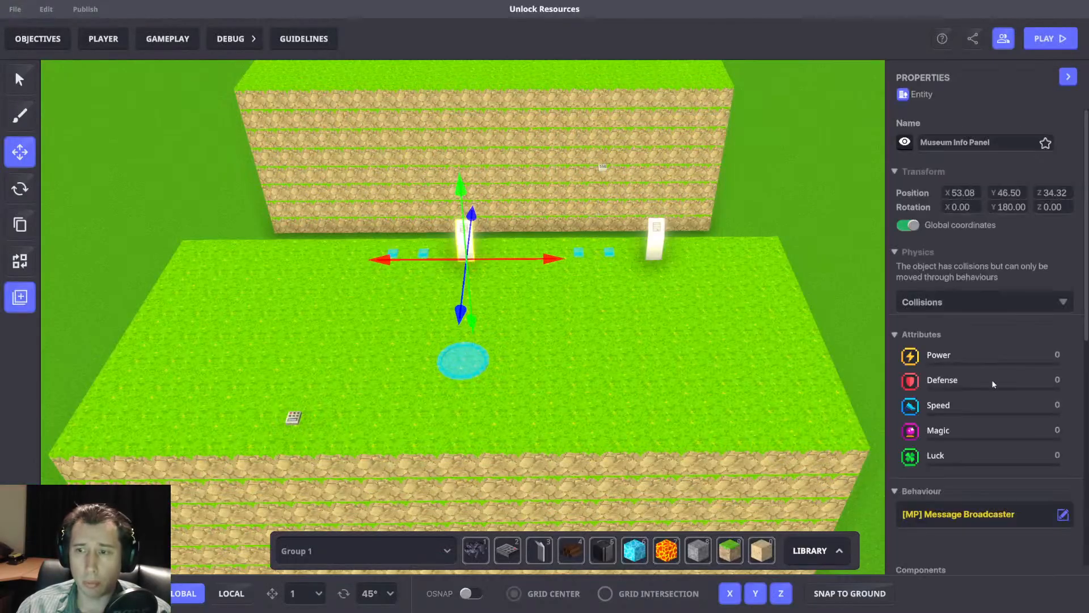
scroll(992, 376, "down", 5)
left_click(989, 281)
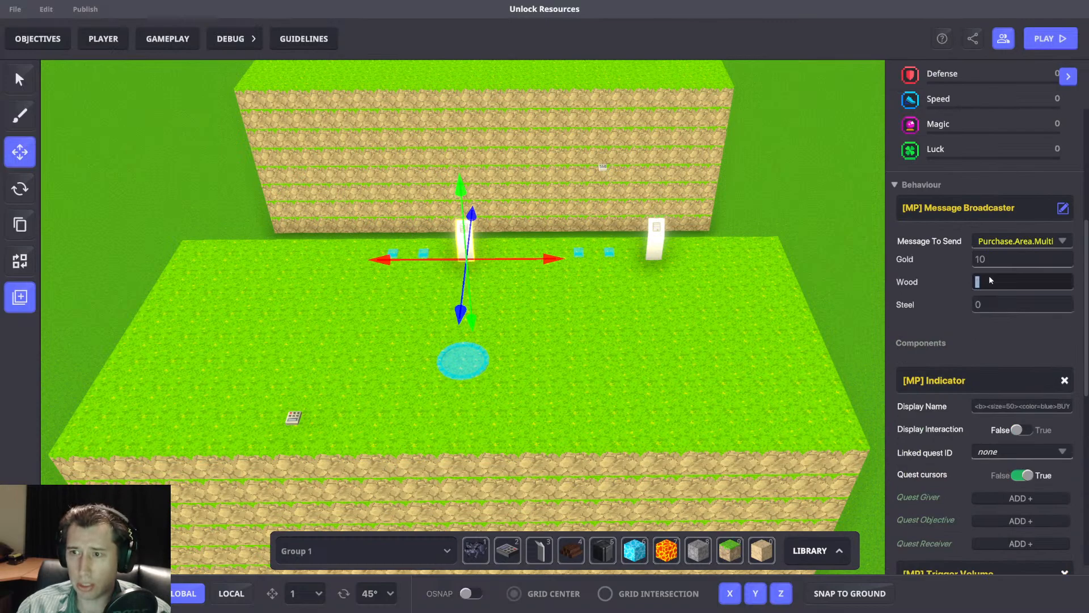
middle_click_drag(753, 282, 759, 285)
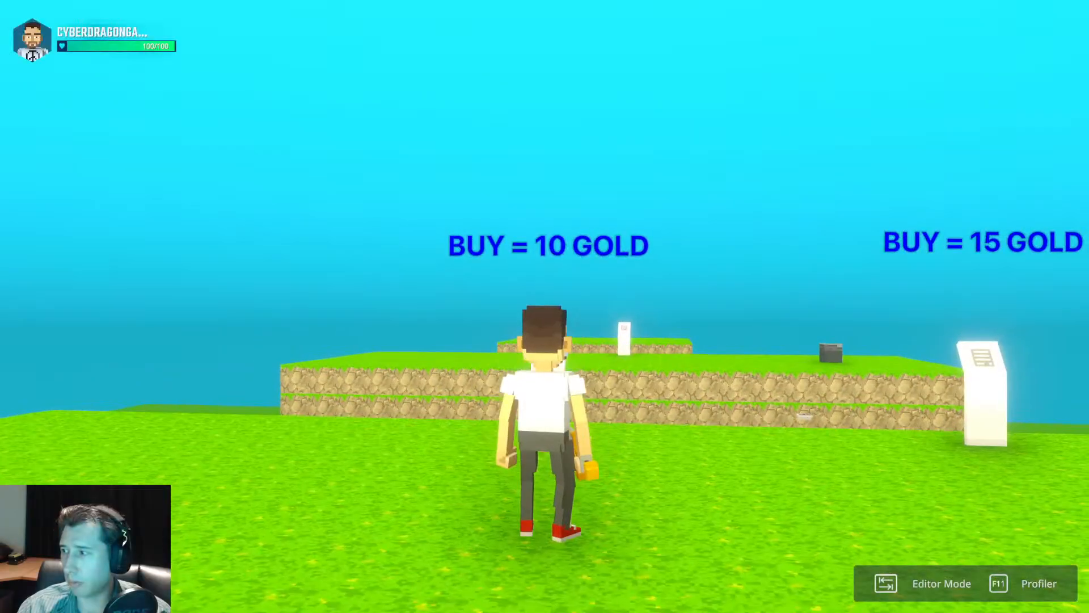
Playtest until enough gold has accumulated, and buy the 10 Gold upgrade at its panel.
scroll(545, 306, "down", 5)
key("a")
key("space")
key("d")
key("space")
key("a")
key("space")
key("d")
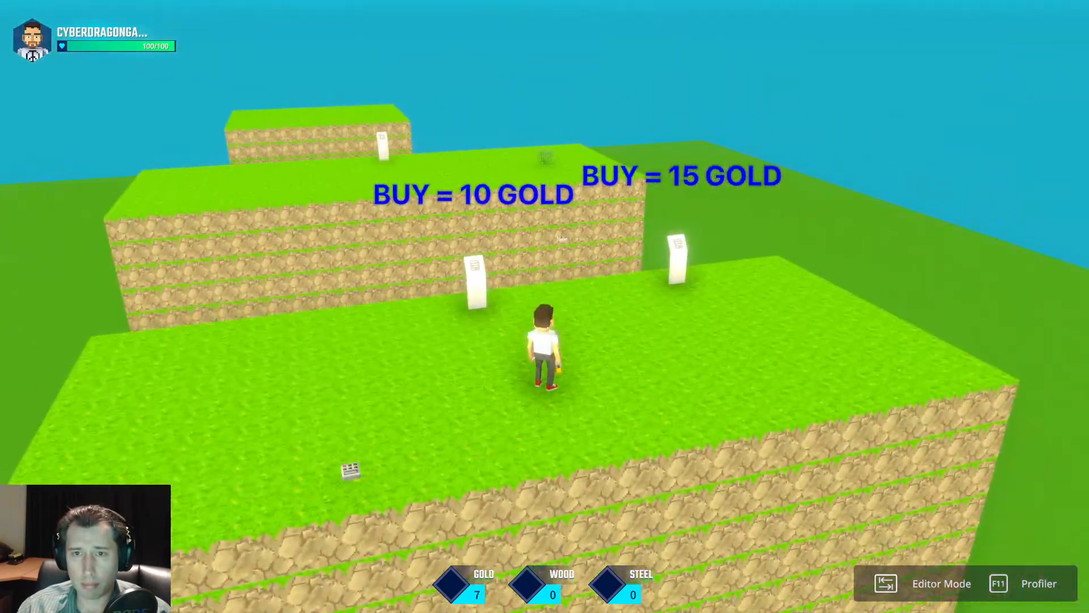
key("w")
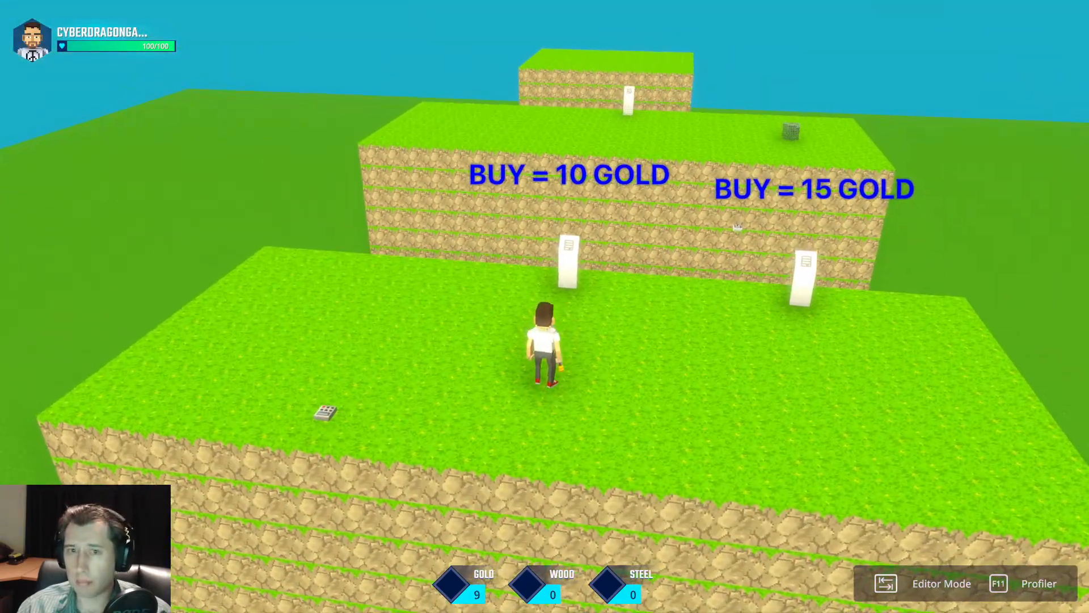
key("w")
key("e")
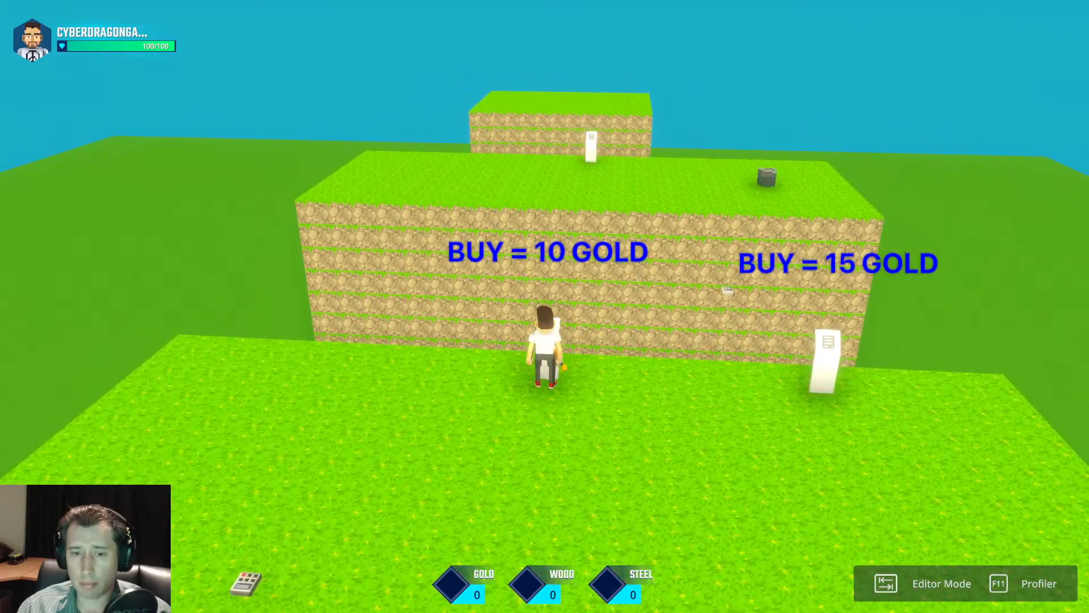
Playtest the passive income until 15 gold has accumulated, buy the 15 Gold upgrade at its panel, and return to the editor.
key("s")
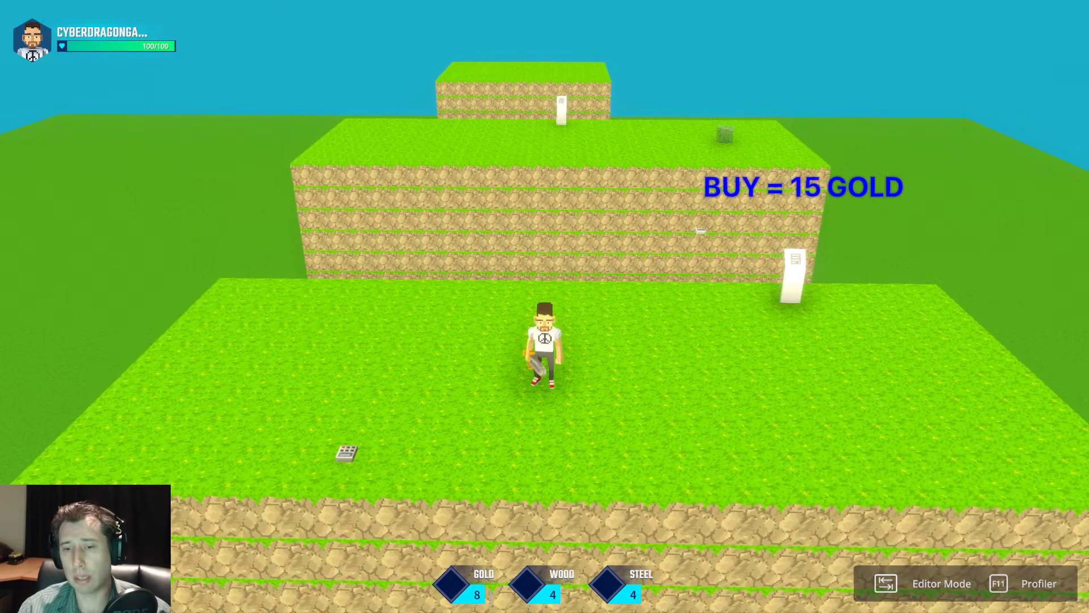
key("w")
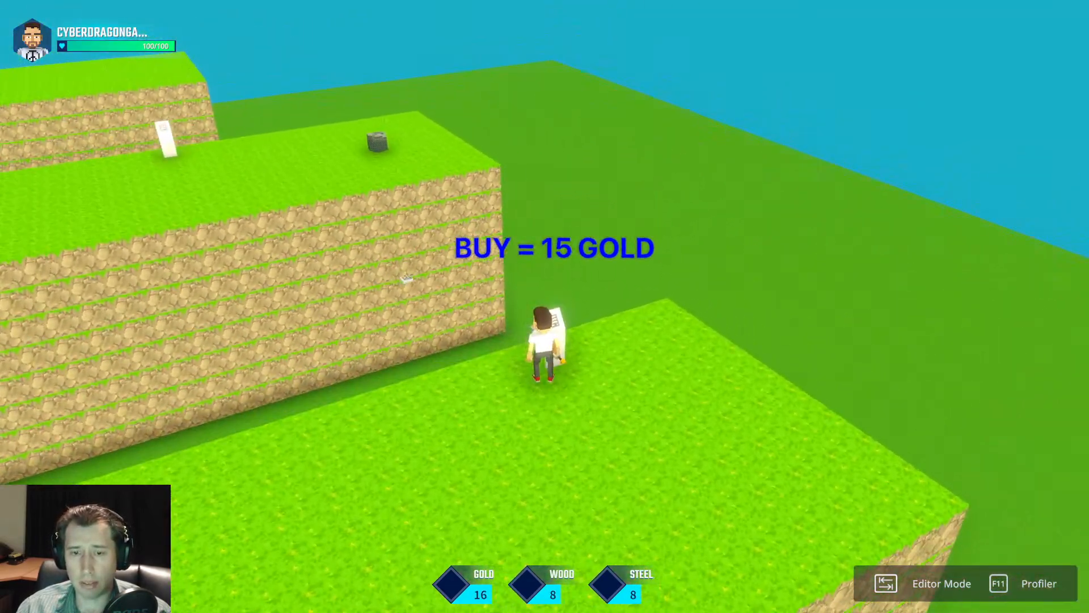
key("s")
key("a")
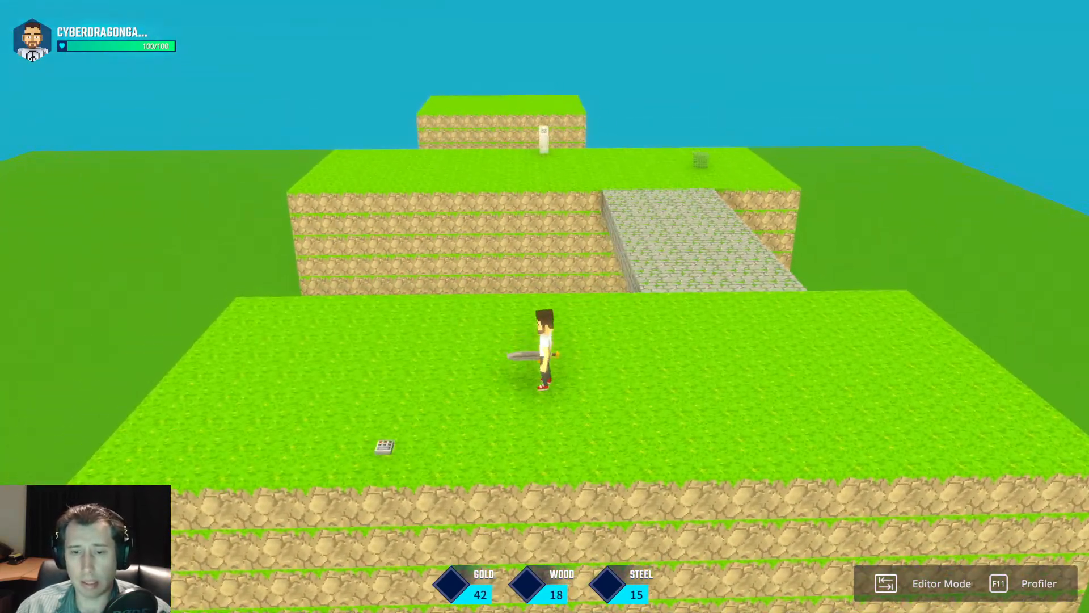
key("w")
key("space")
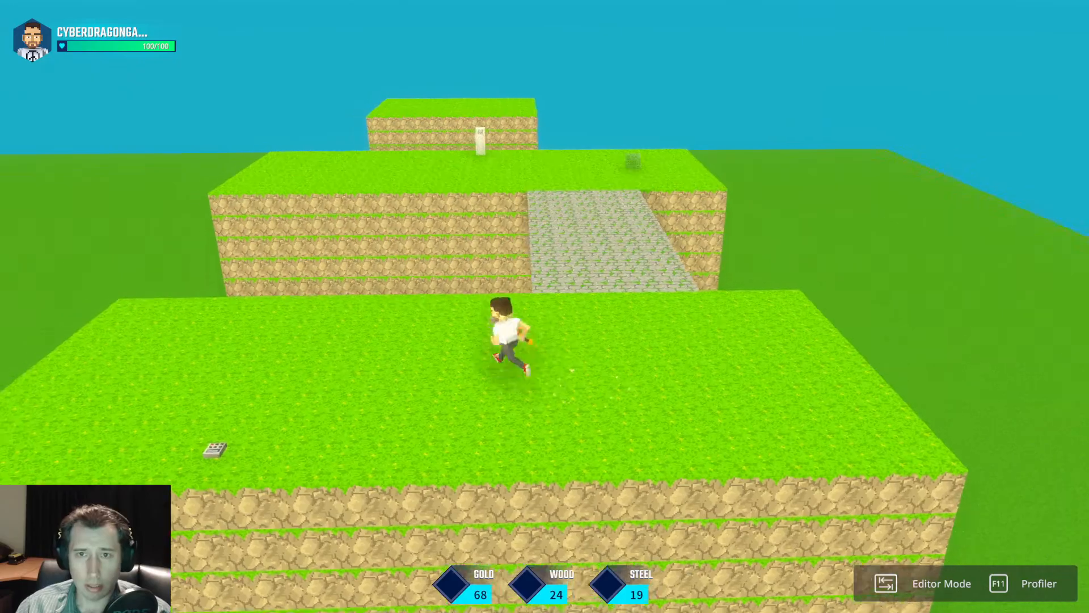
key("a")
key("space")
key("w")
key("Tab")
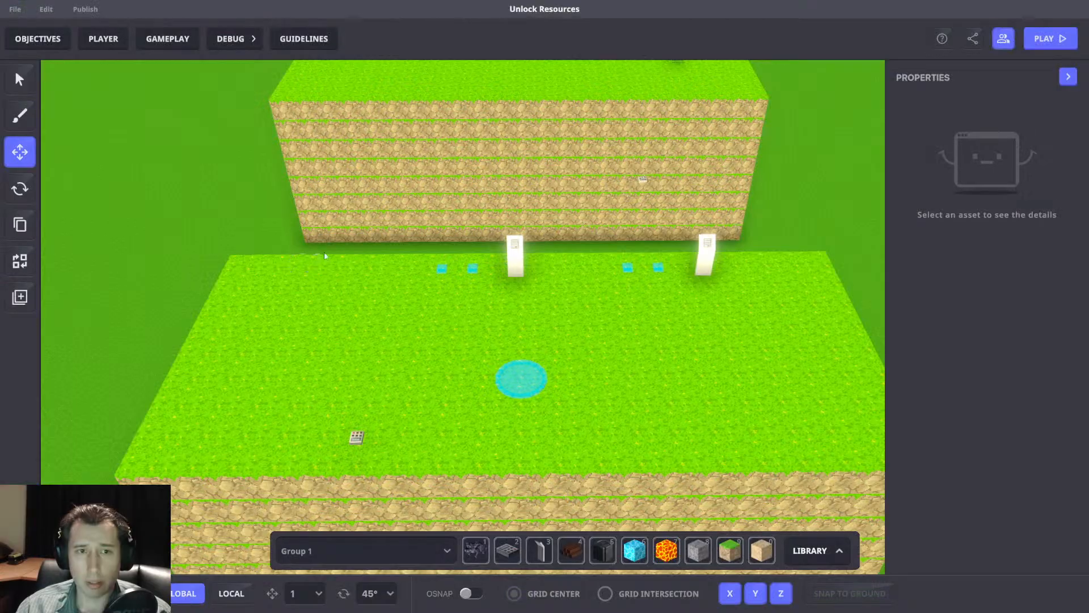
Open the logic of the repeating AddResouces broadcaster switch and shift the switch along the X axis, away from the spawn point.
left_click_drag(301, 391, 407, 483)
scroll(1005, 263, "down", 6)
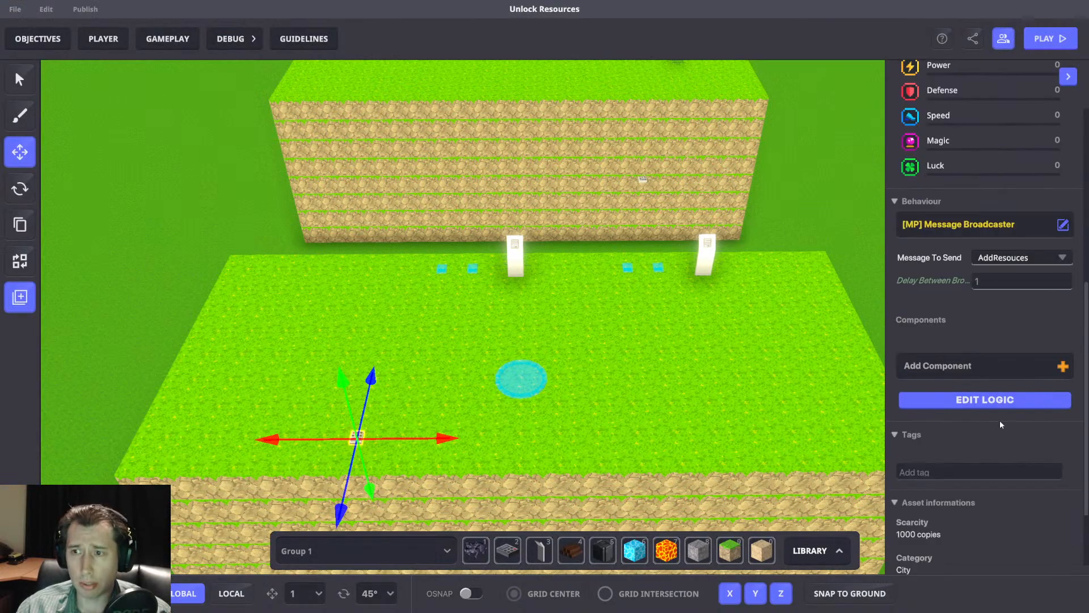
left_click(999, 400)
left_click_drag(455, 429, 408, 431)
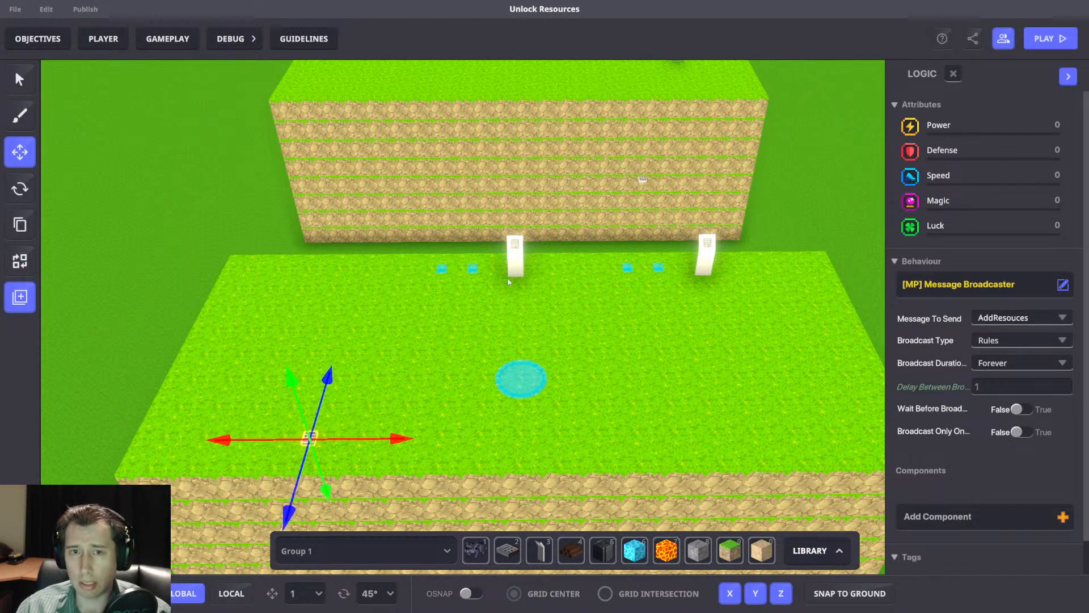
Examine the AddPassiveStuff gold, wood and steel amounts on the broadcaster switches beside the 10 Gold and 15 Gold panels.
left_click(440, 270)
scroll(964, 385, "down", 5)
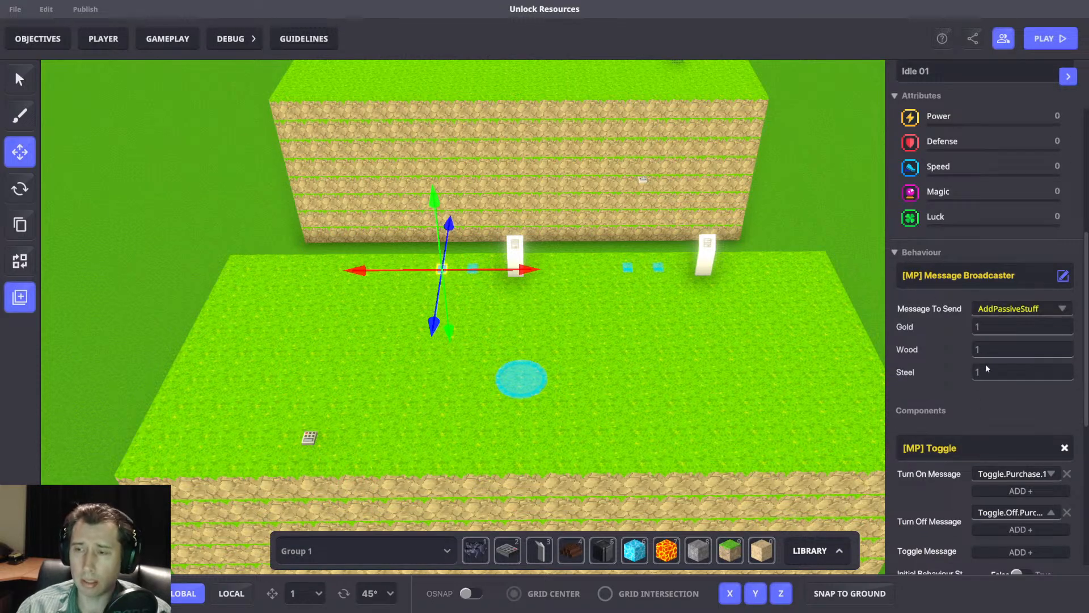
left_click(627, 268)
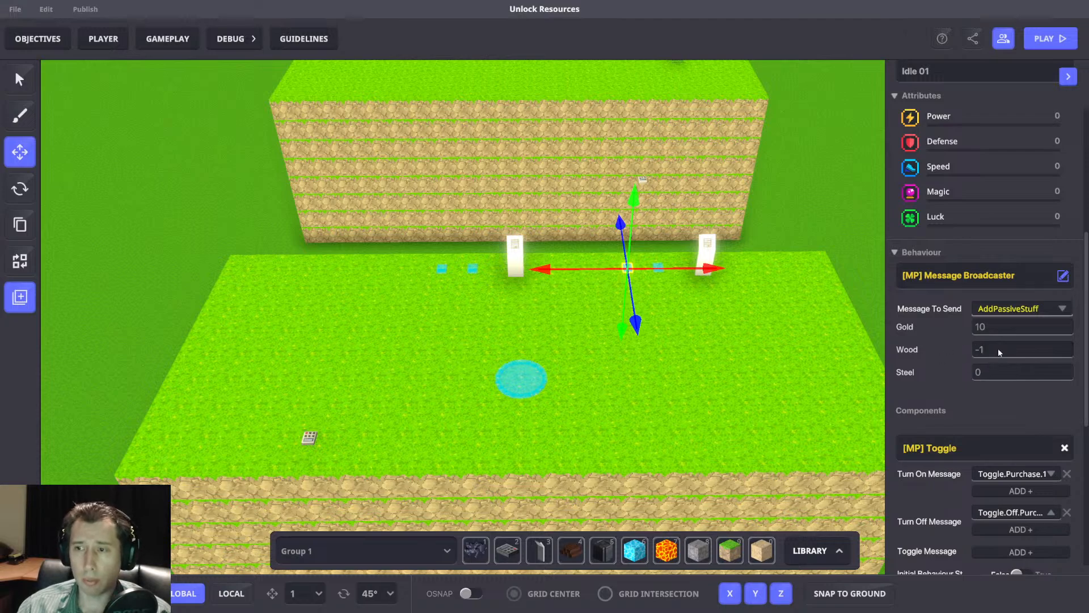
right_click_drag(818, 337, 760, 299)
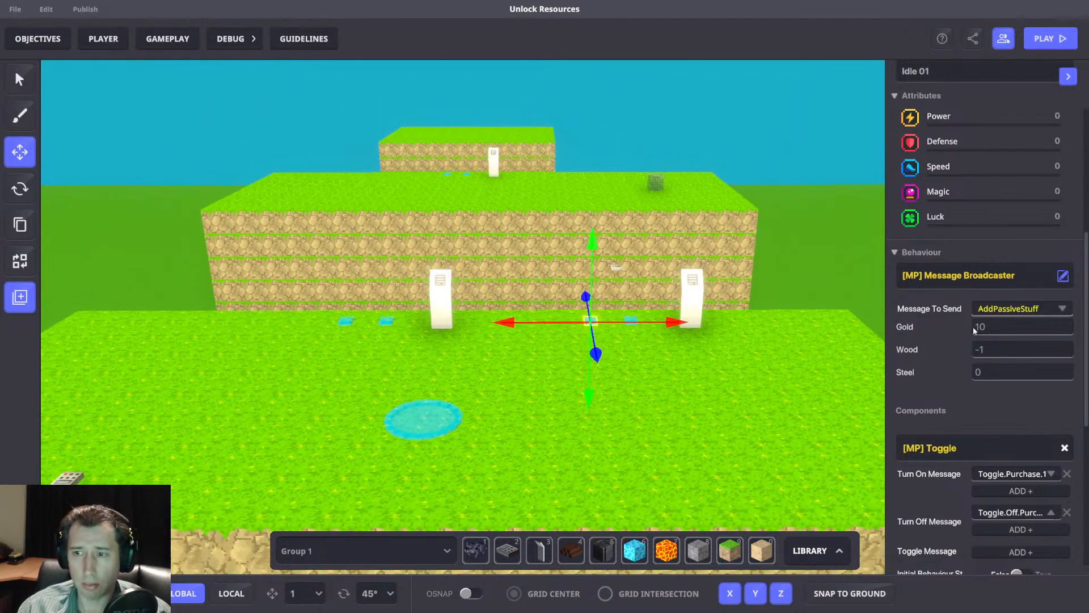
scroll(823, 334, "down", 3)
right_click_drag(823, 341, 771, 375)
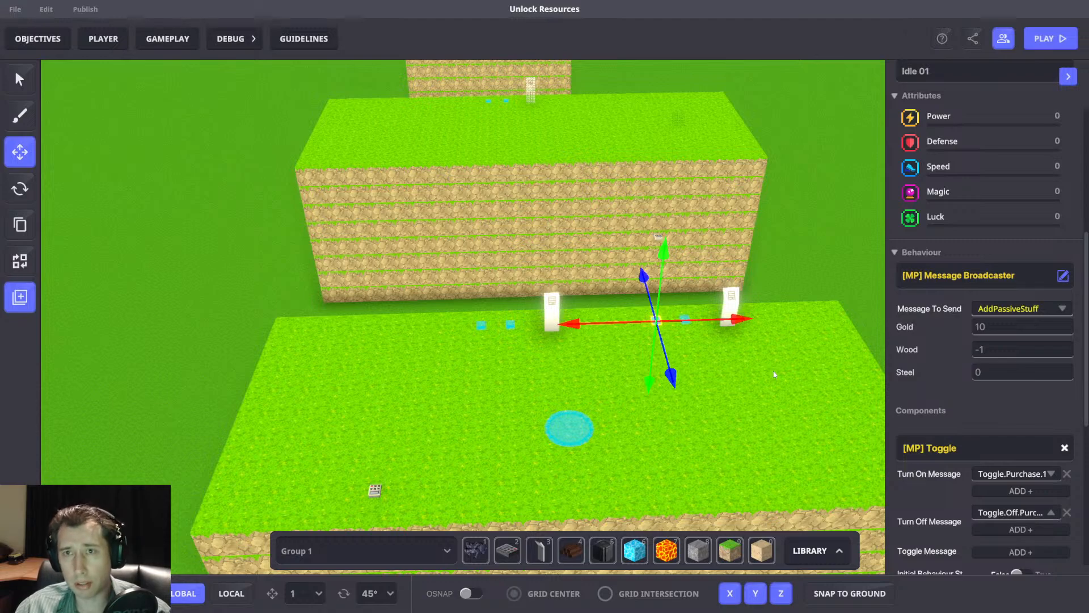
right_click_drag(822, 420, 806, 411)
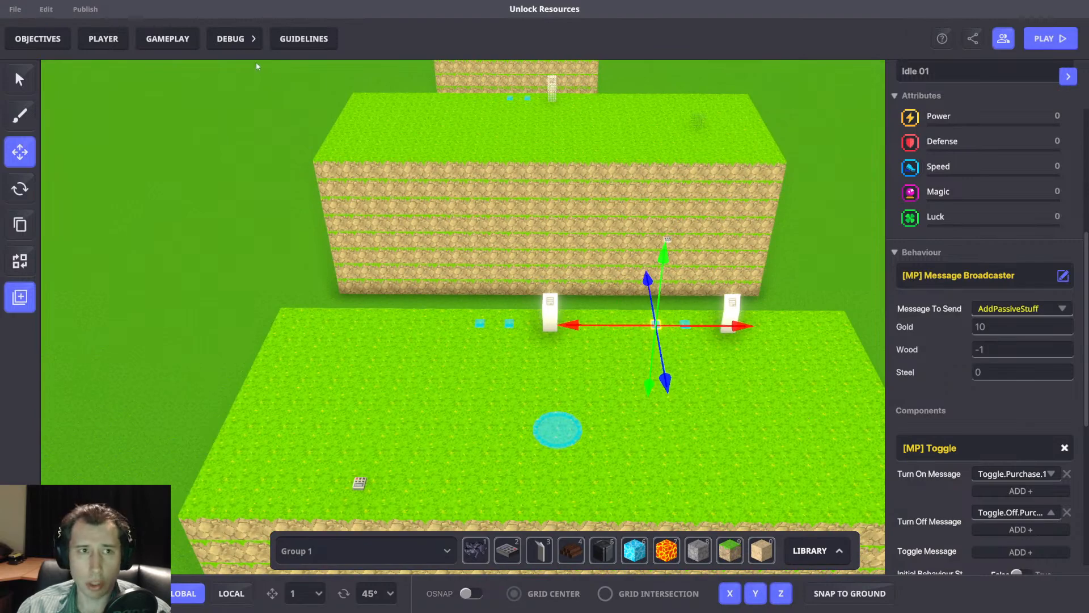
Add a Roll a random number rule in an empty area of the game rules board.
left_click(167, 39)
scroll(547, 280, "down", 15)
left_click_drag(559, 302, 631, 306)
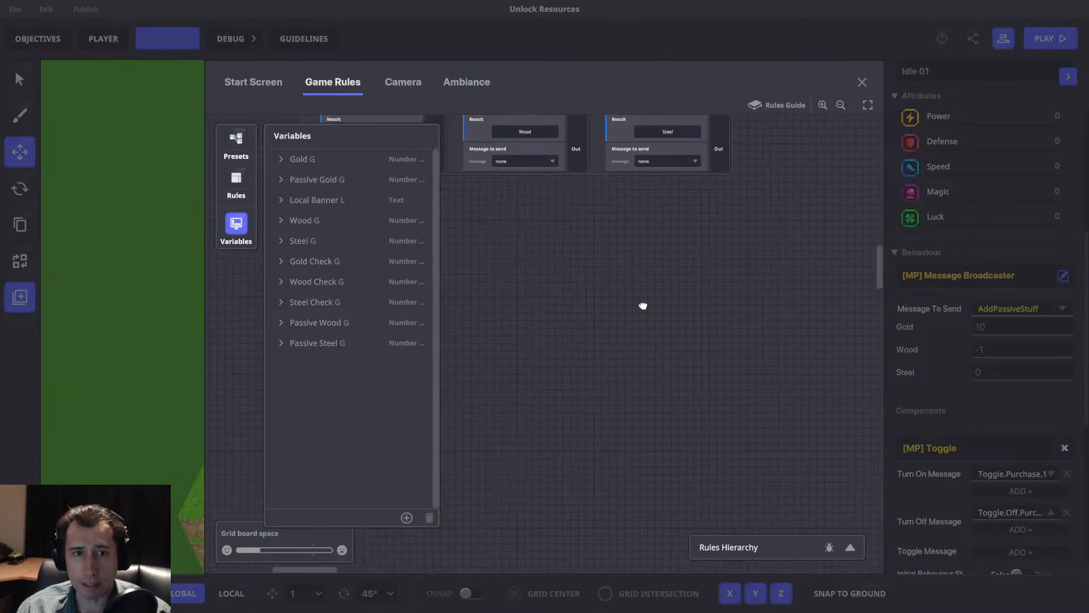
left_click(236, 180)
scroll(339, 266, "down", 5)
left_click(332, 412)
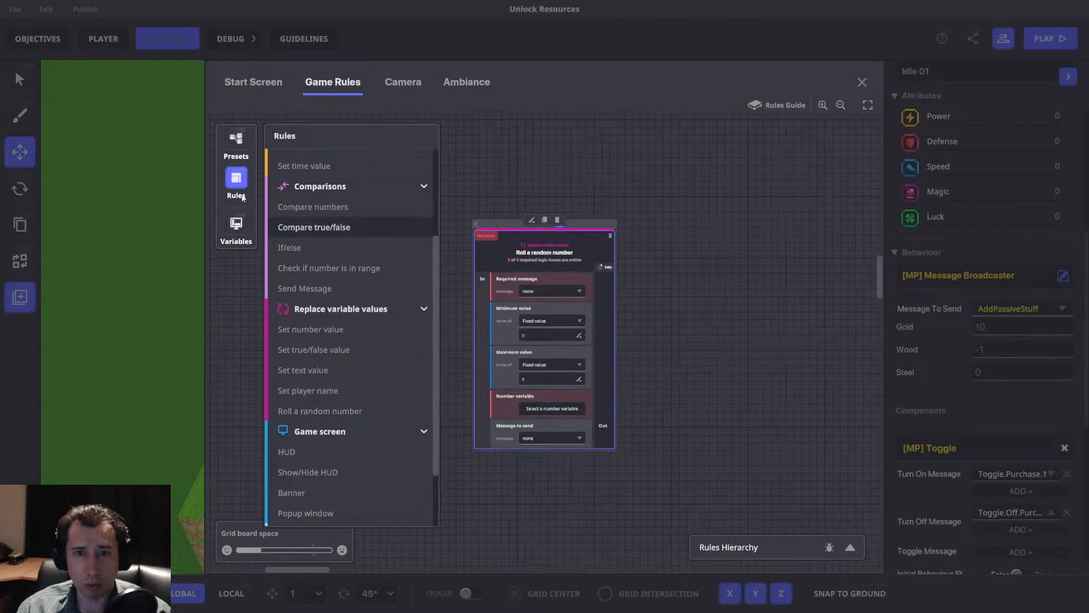
Give the random number rule a new required message RNG and a fixed range from 1 to 10.
left_click(236, 180)
left_click(550, 291)
type("RNG")
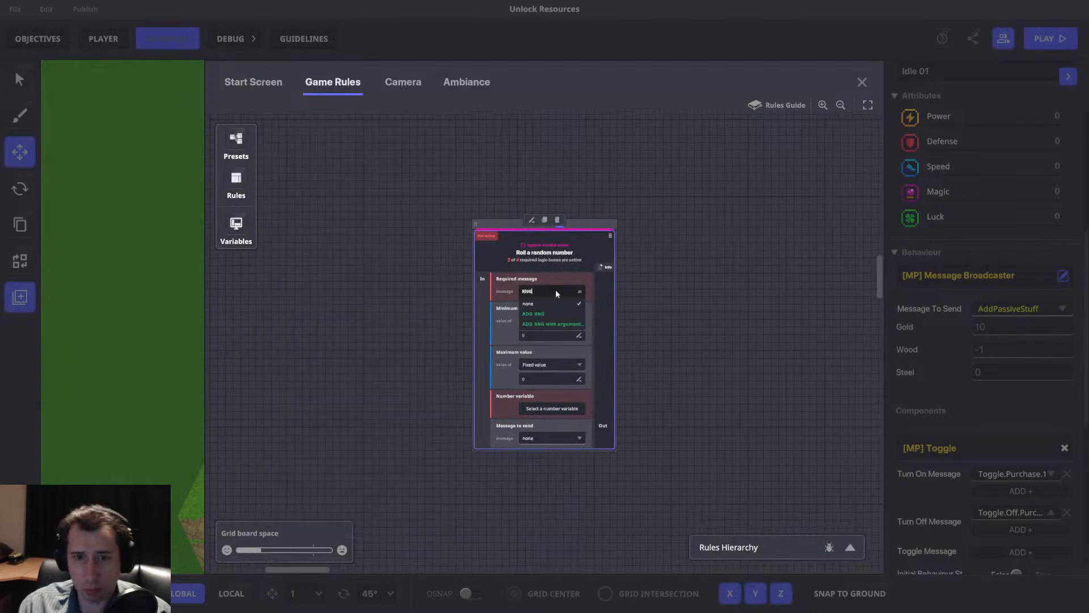
left_click(554, 315)
left_click(536, 336)
type("1")
left_click(555, 378)
type("10")
Create a number variable named RNG and assign it as the random number rule's number variable.
left_click(237, 230)
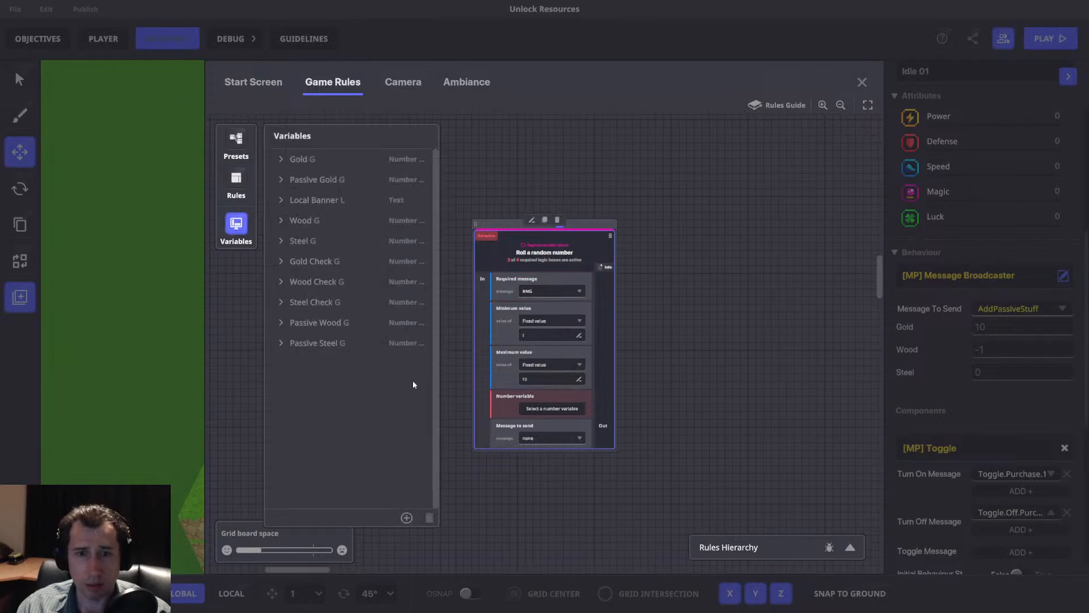
left_click(548, 410)
left_click(406, 518)
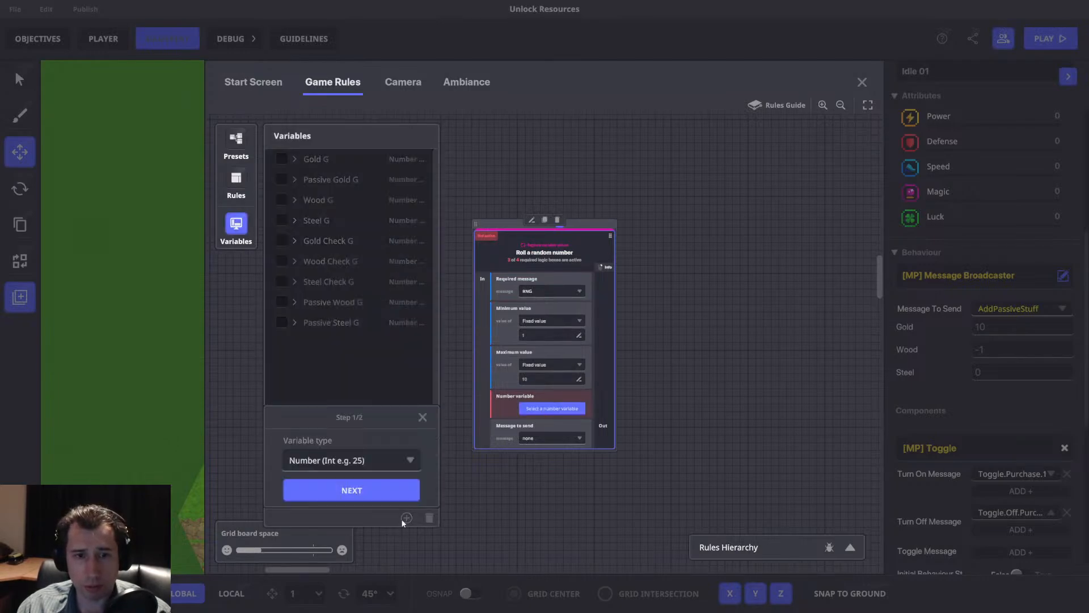
left_click(338, 463)
left_click(318, 483)
left_click(327, 488)
left_click(321, 394)
type("RNGH")
key("BackSpace")
left_click(351, 490)
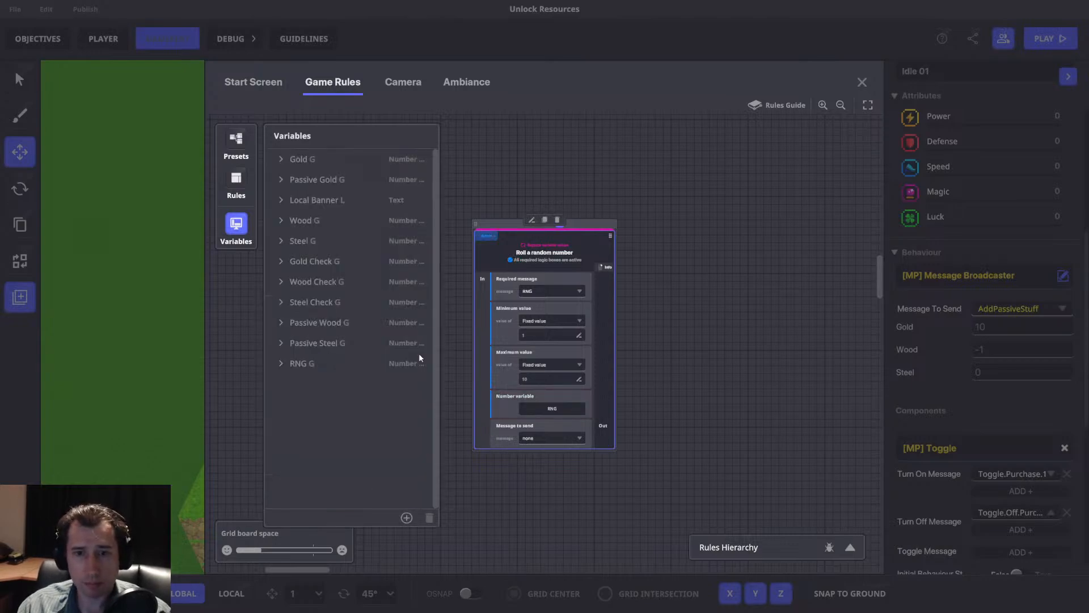
Make the random number rule send a new message named Compare.RNG.
left_click(552, 438)
type("Compa")
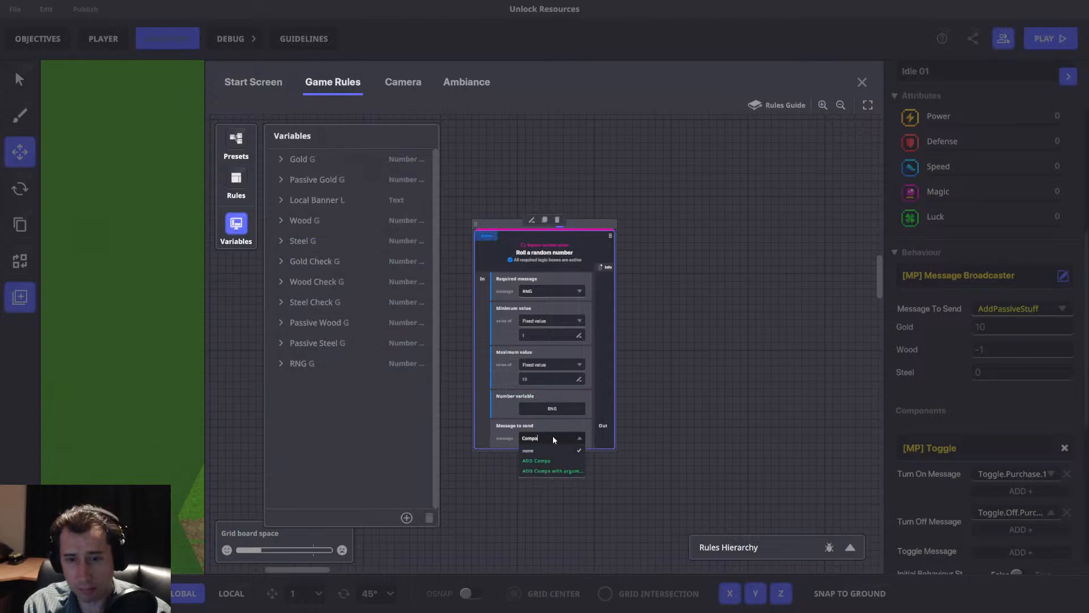
type("re.RNG")
key("ctrl+a")
key("ctrl+c")
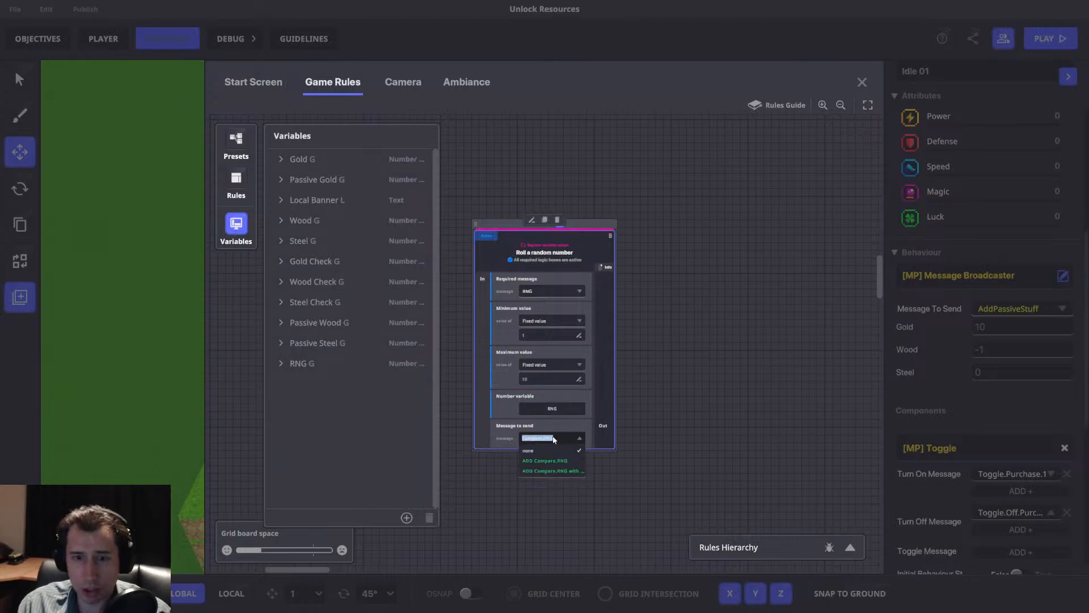
left_click(559, 461)
Add a Compare numbers rule that requires the Compare.RNG message and compares the RNG variable.
left_click(236, 226)
left_click(559, 226)
left_click(355, 205)
left_click(548, 291)
key("ctrl+v")
left_click(551, 312)
left_click(520, 319)
left_click(282, 342)
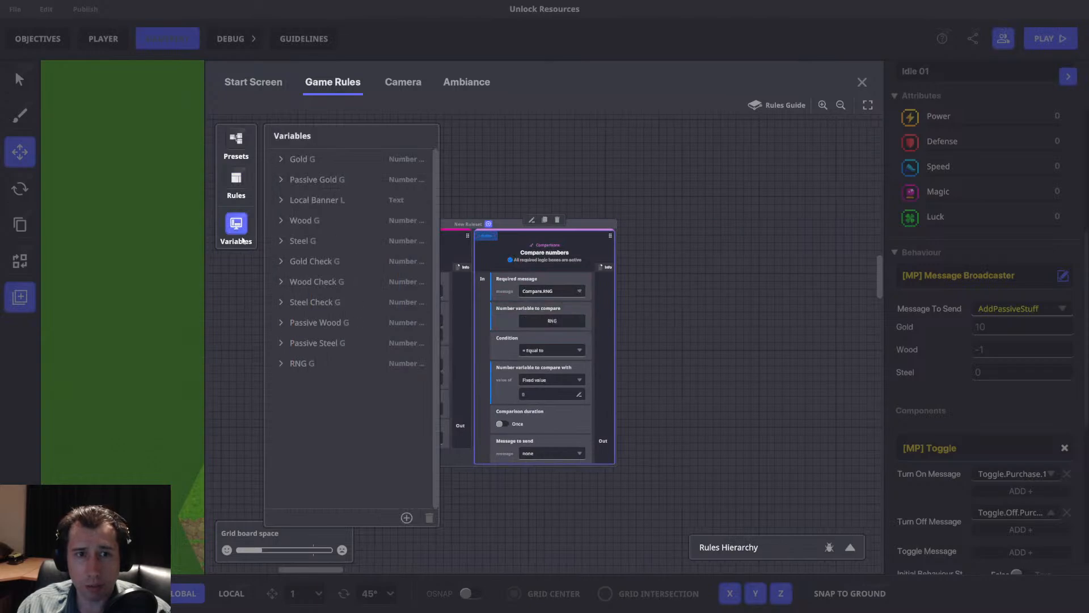
left_click(249, 224)
Set the comparison to Greater than the fixed value 9 and make it send a new Bad.Luck message.
left_click(574, 351)
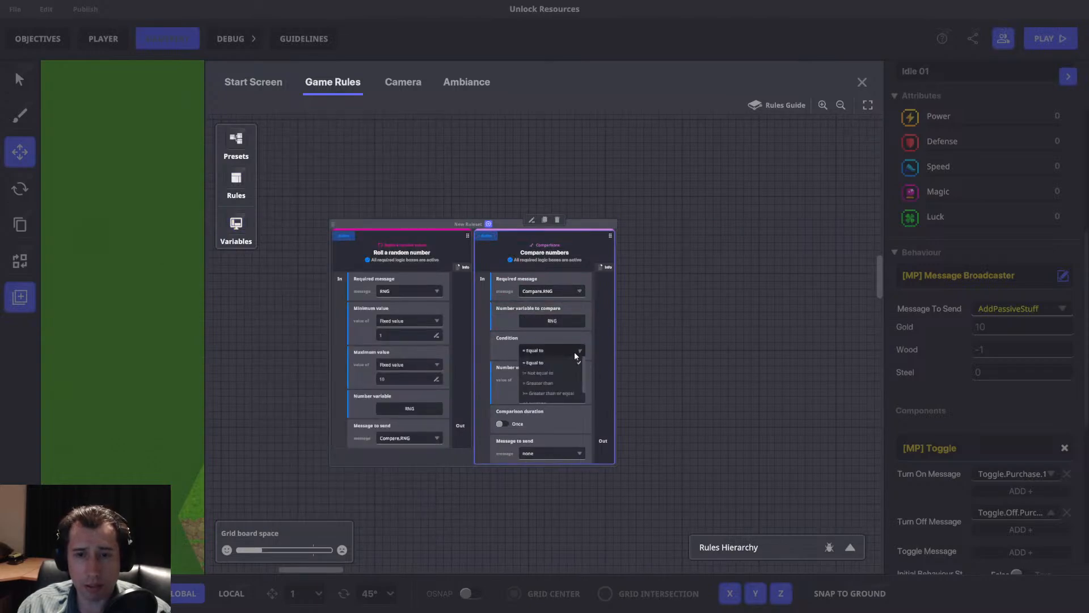
left_click(557, 382)
type("9")
left_click(546, 453)
type("C")
key("BackSpace")
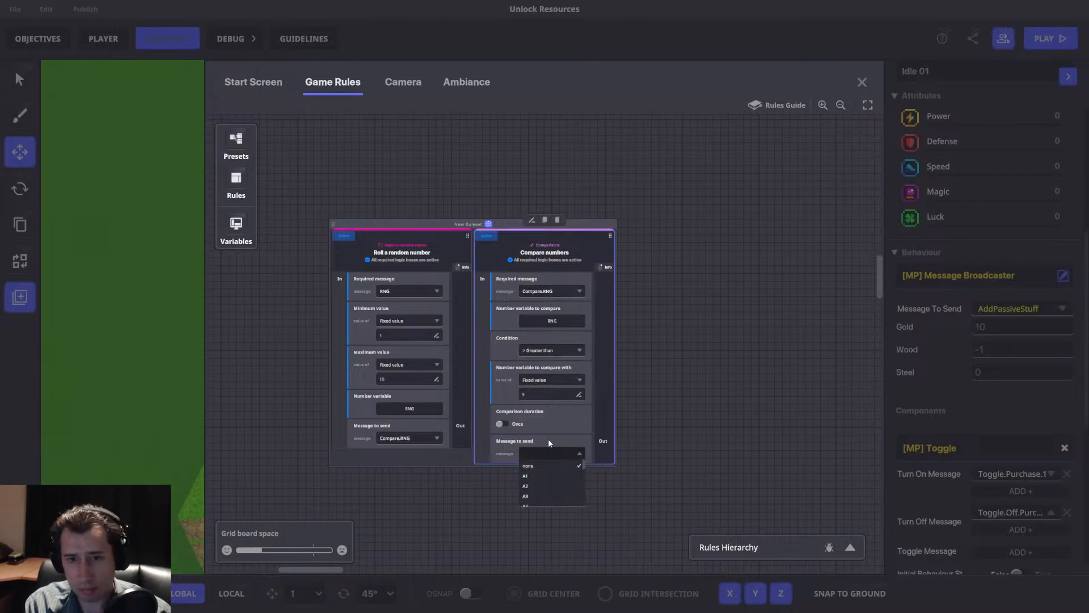
type("Ba")
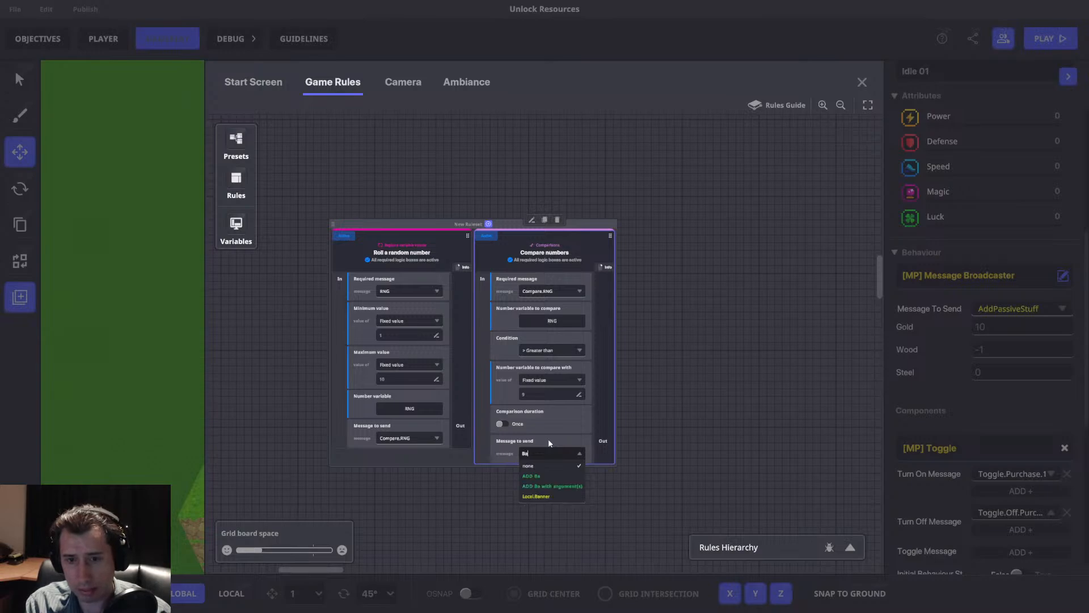
type("d.Luck")
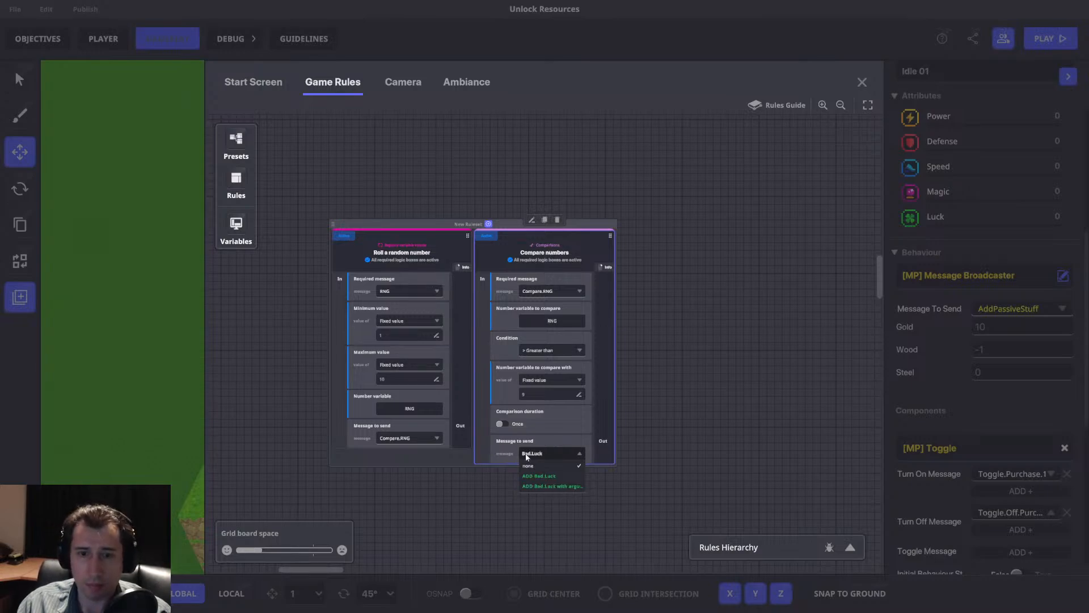
Duplicate the Compare numbers rule and set the copy's condition to Less than or equal.
left_click_drag(548, 247, 423, 252)
left_click(542, 208)
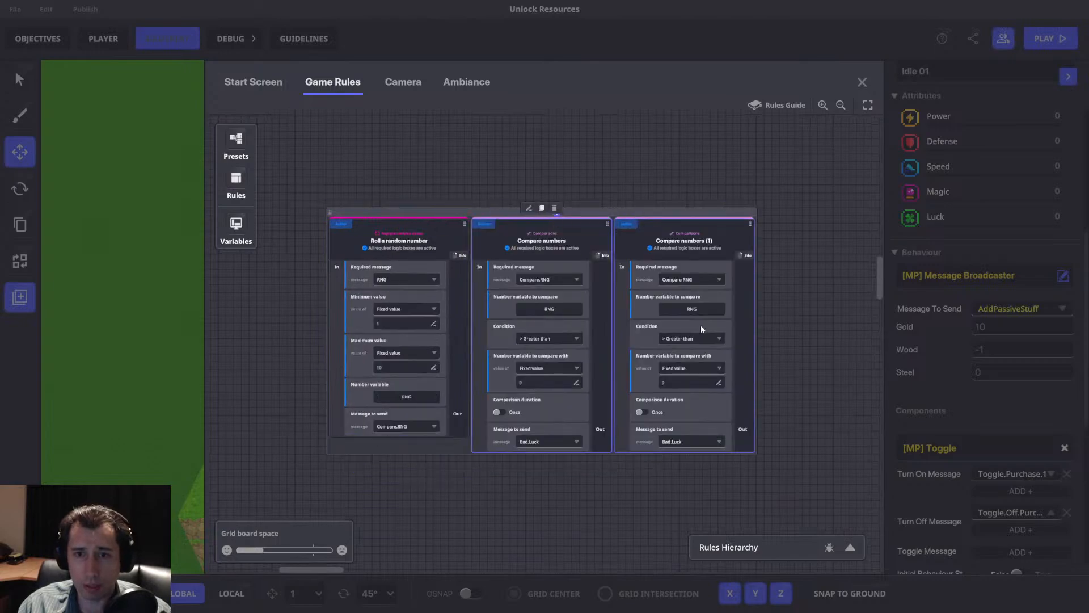
left_click(700, 338)
scroll(700, 363, "down", 1)
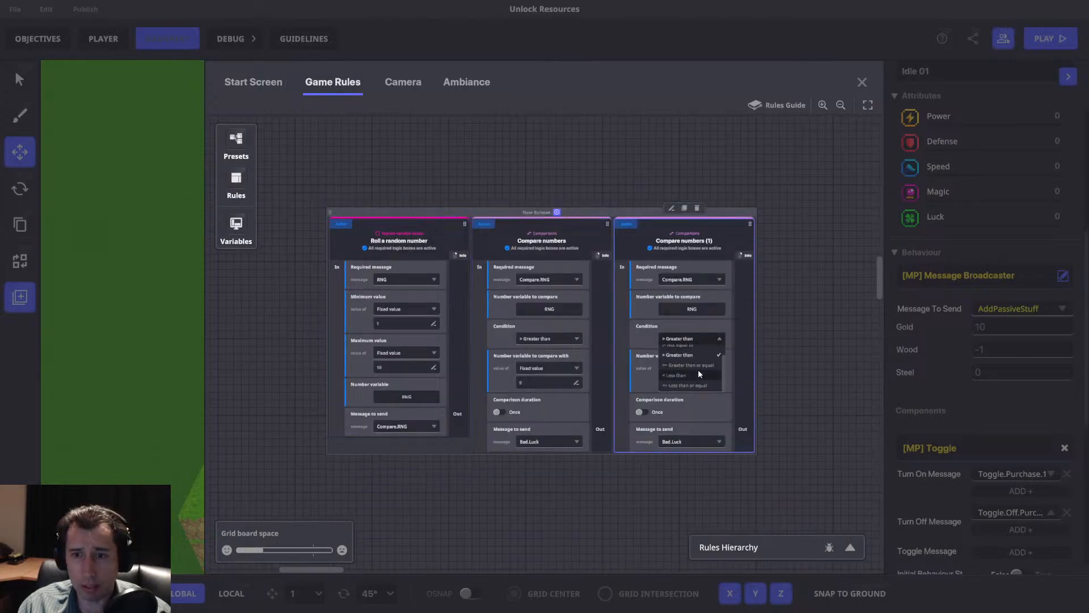
left_click(692, 386)
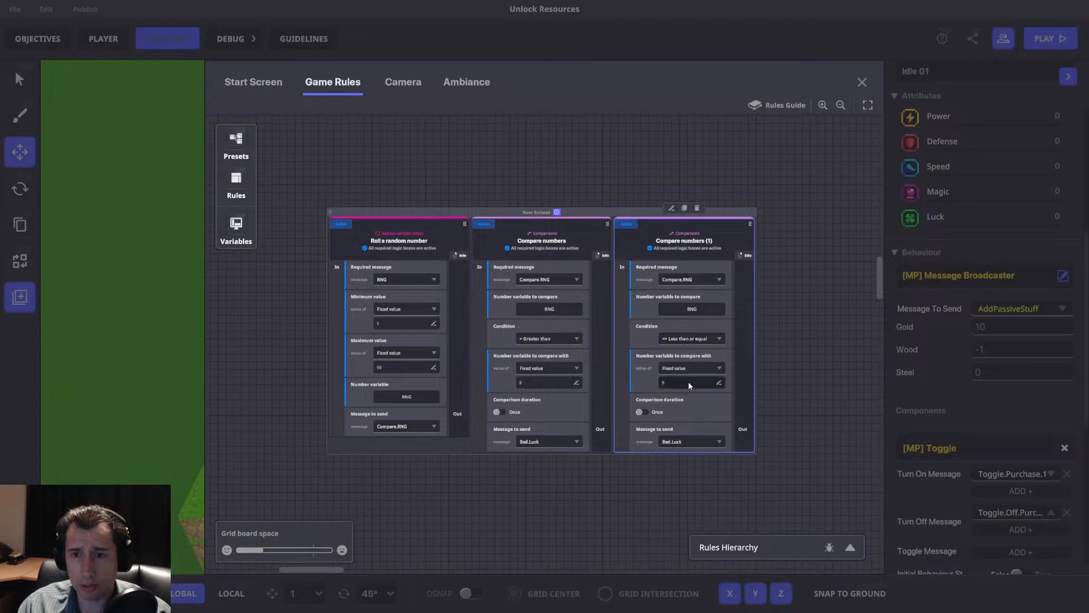
Make the duplicated Compare numbers rule send a new message named Good.Luck.
left_click(682, 441)
type("Goo")
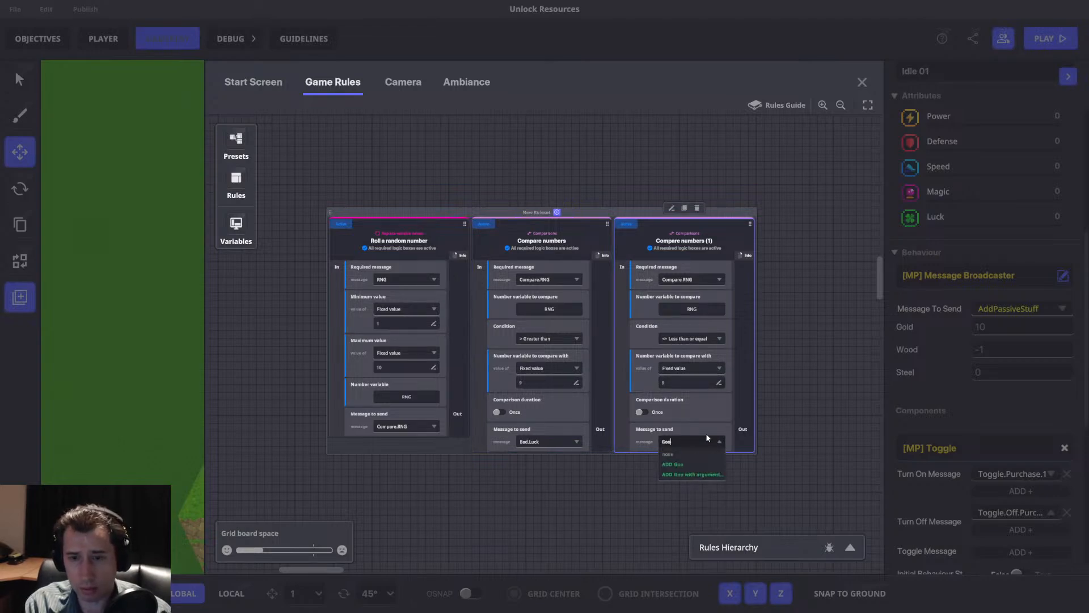
type("d.Luck")
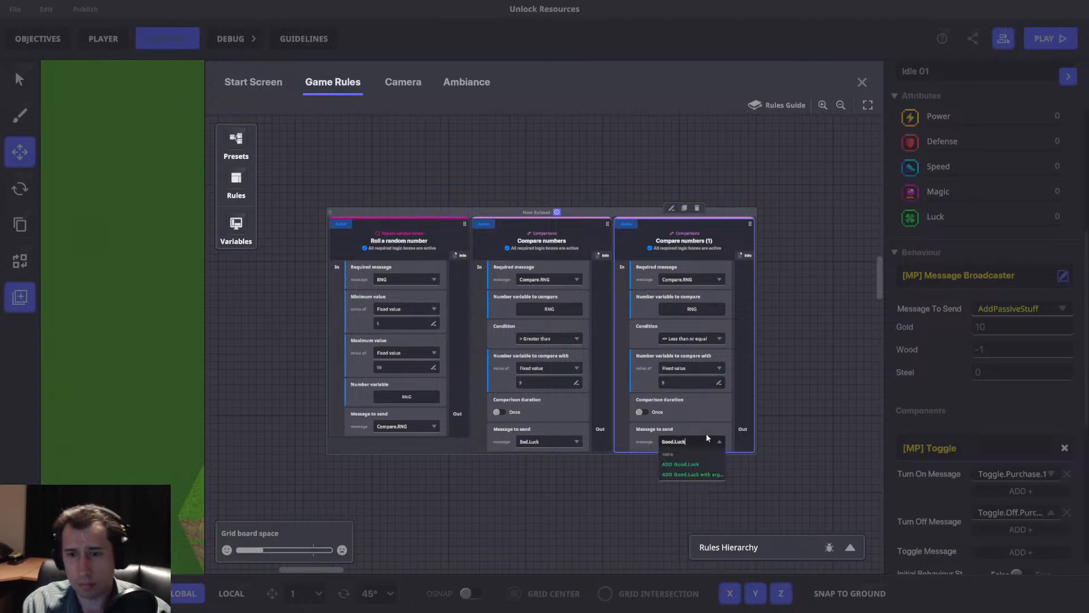
left_click(696, 464)
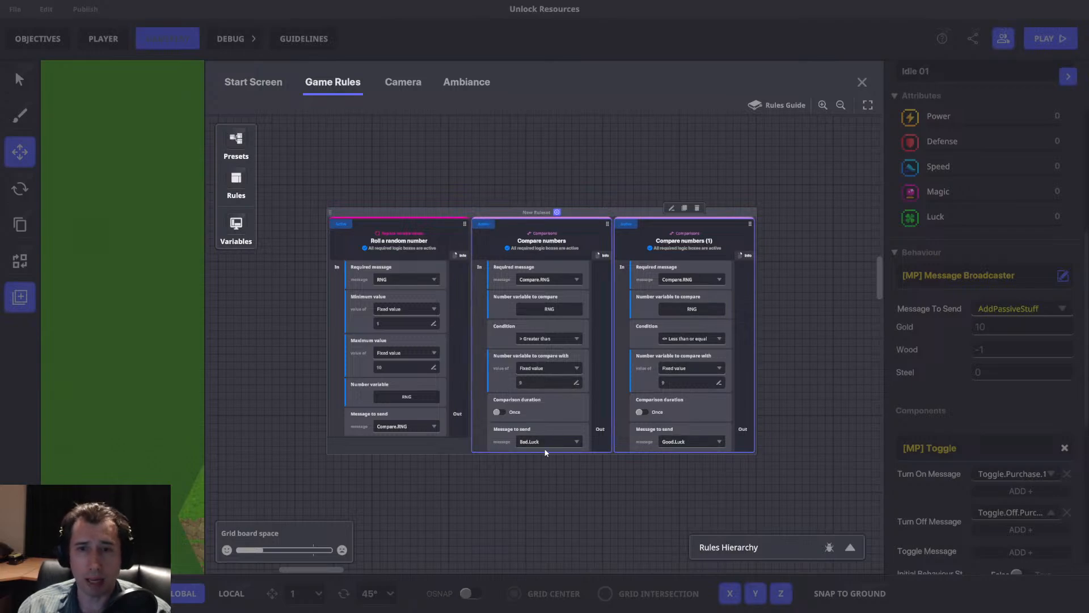
Close the game rules, duplicate the AddPassiveStuff switch beside the 15 Gold panel, and move the copy near the spawn point.
left_click(860, 82)
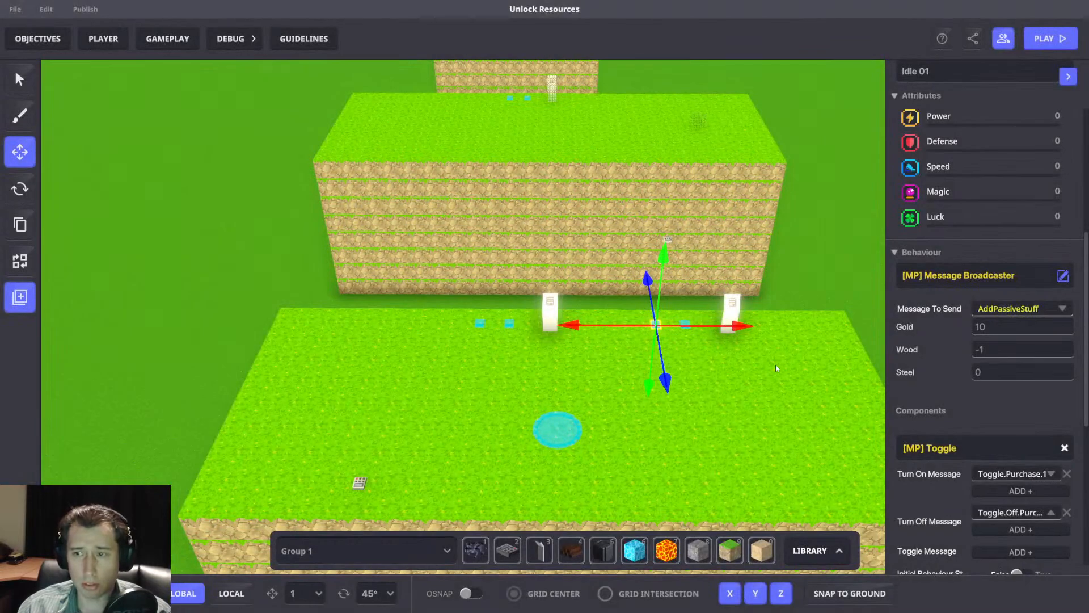
left_click(743, 379)
scroll(647, 319, "up", 2)
left_click(648, 319)
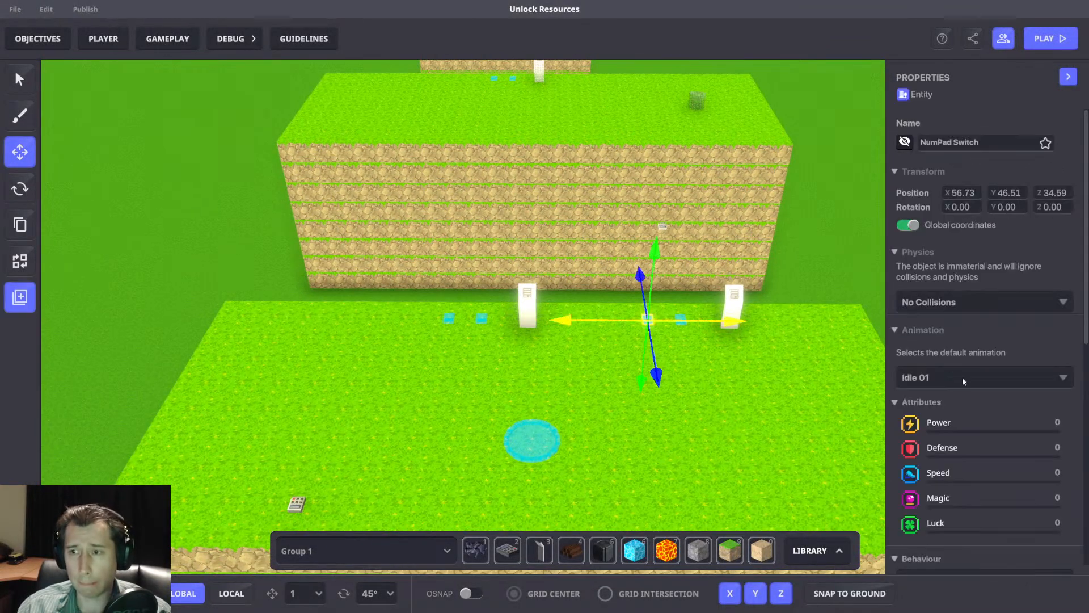
scroll(961, 377, "down", 5)
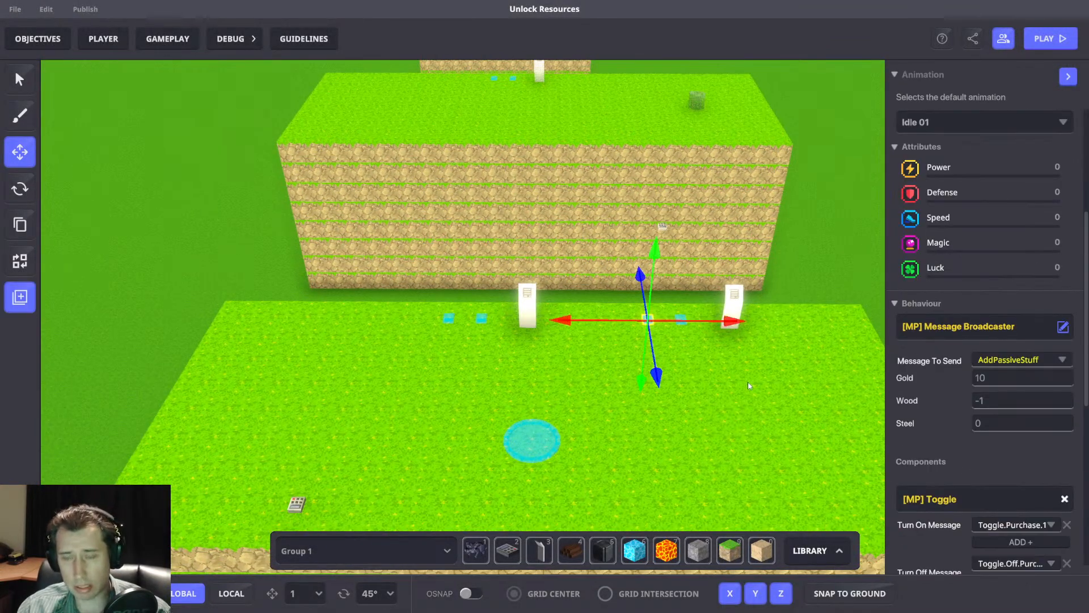
key("ctrl+d")
left_click_drag(621, 360, 633, 491)
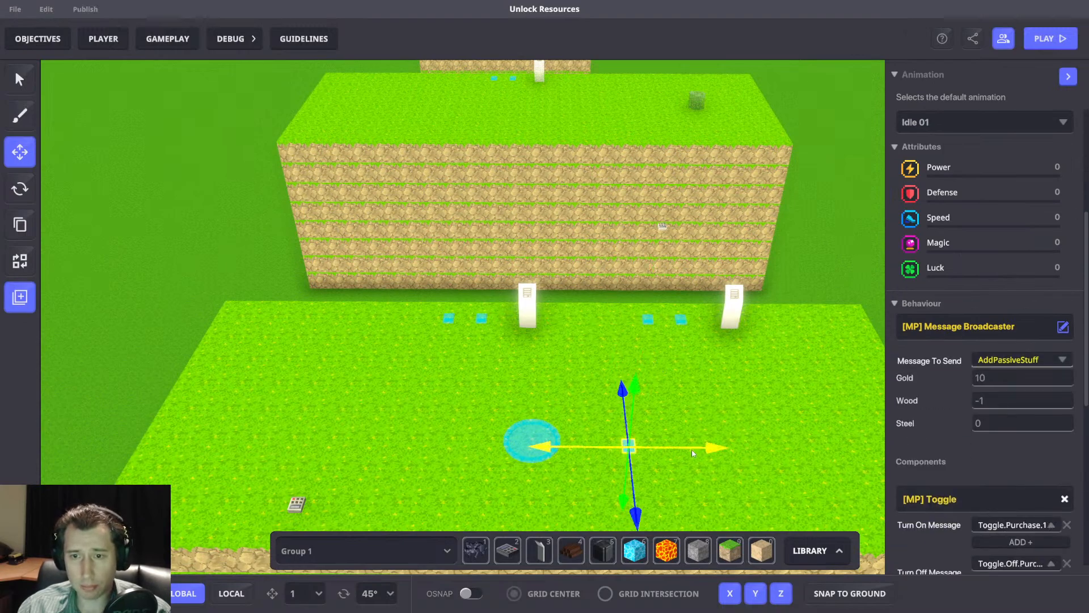
Shift the copied switch further from the spawn point, remove its Toggle component, and make Bad.Luck its required message.
left_click_drag(694, 450, 770, 451)
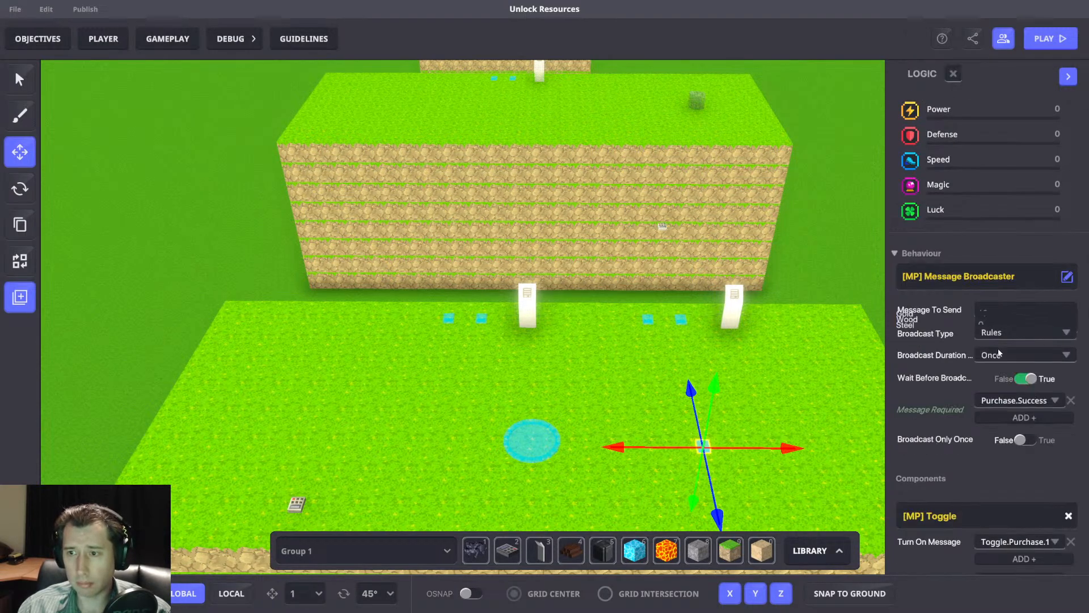
scroll(1027, 352, "down", 2)
left_click(1019, 366)
type("Bad")
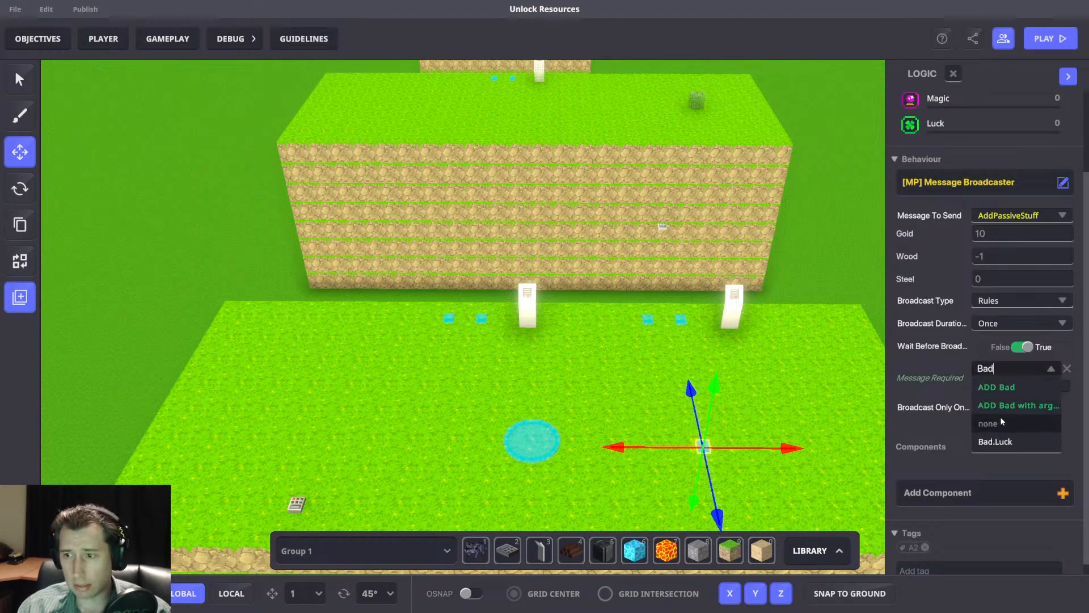
left_click(1002, 441)
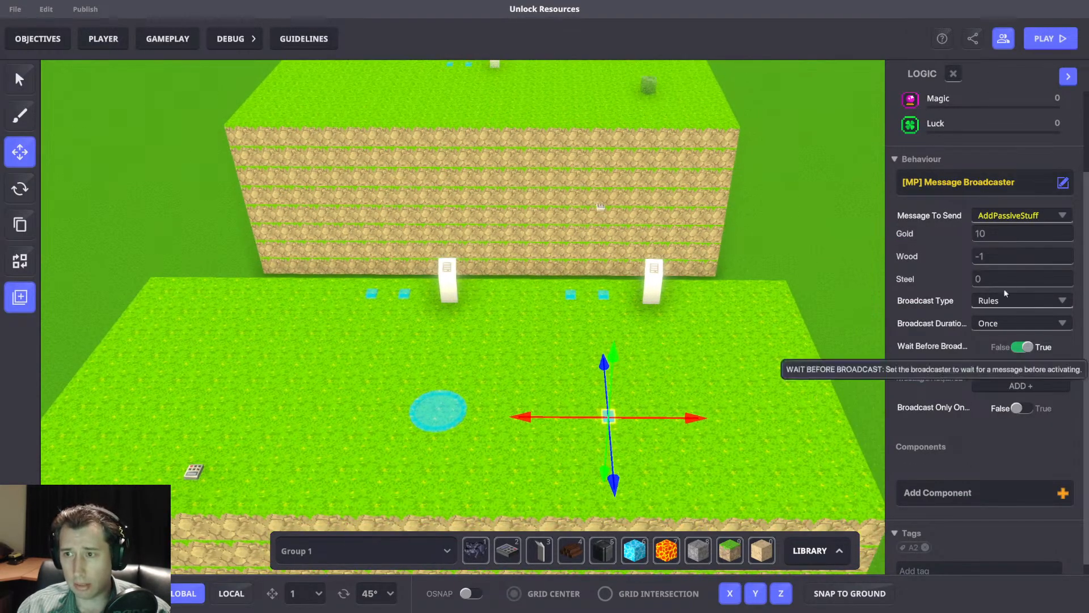
Set the Bad.Luck switch's gold to -5 and its steel to -1.
left_click(1009, 236)
type("-5")
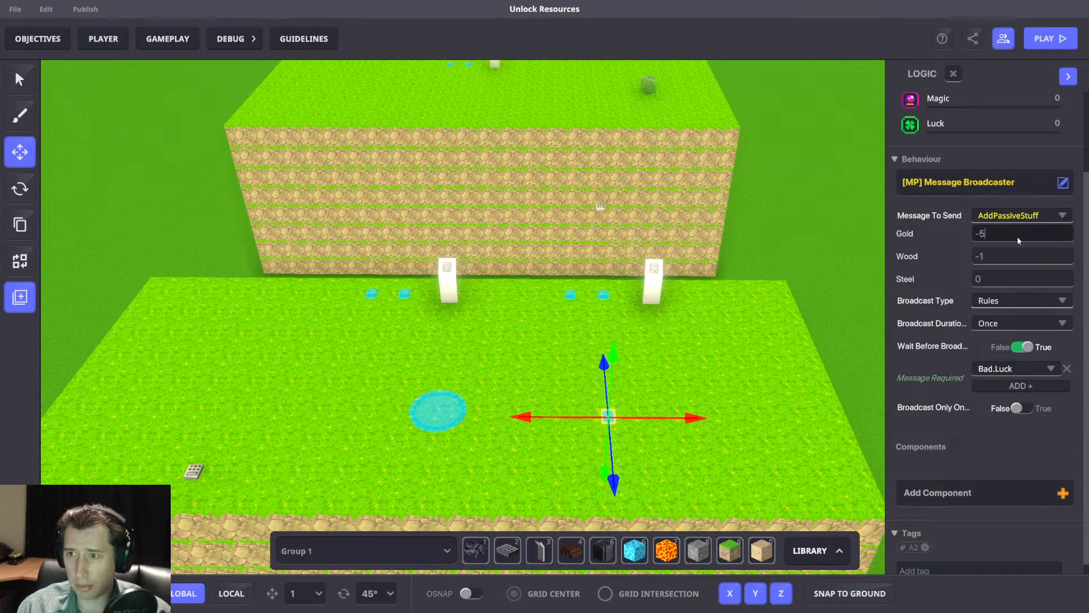
left_click(997, 279)
type("-1")
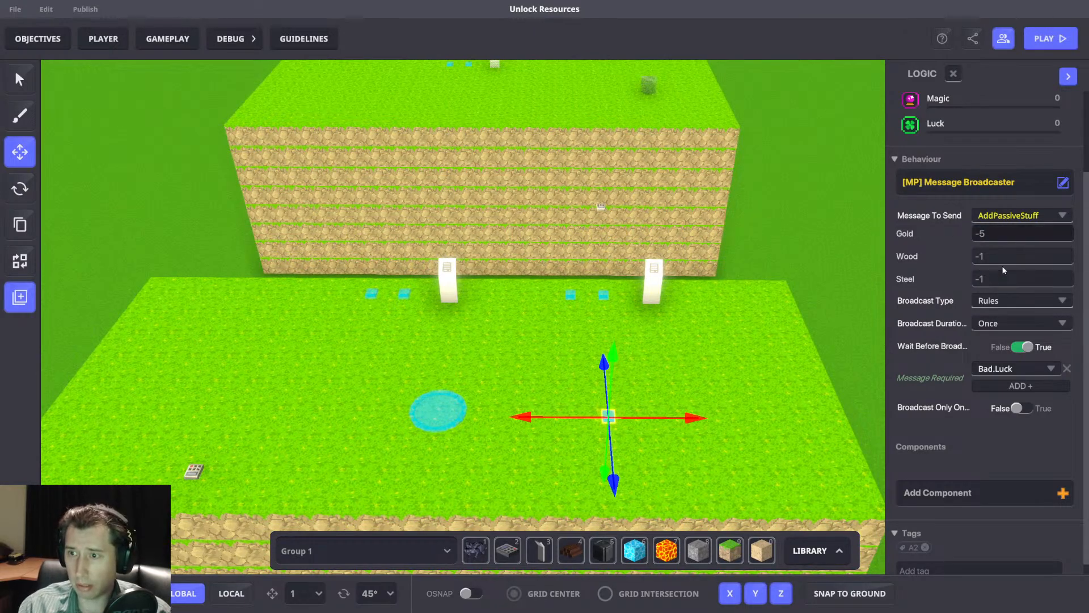
Duplicate the Bad.Luck switch right beside it and make the copy wait for the Good.Luck message.
left_click_drag(542, 409, 584, 407)
scroll(1003, 375, "down", 5)
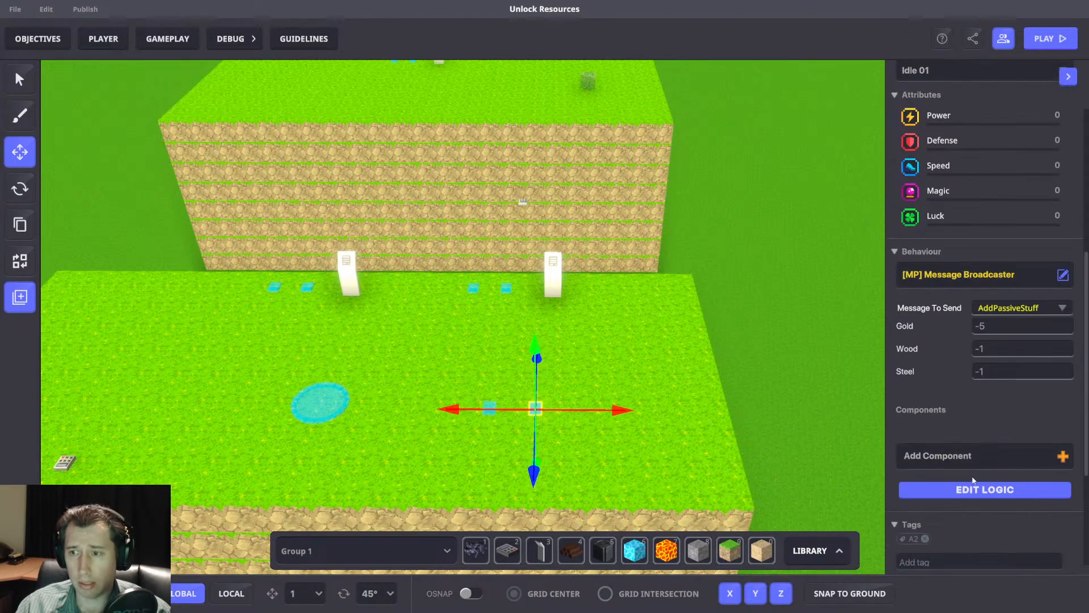
left_click(971, 488)
left_click(999, 476)
type("Good.Luy")
key("BackSpace")
type("ck")
left_click(1043, 490)
Set the Good.Luck switch to add 5 gold, 1 wood and 1 steel.
left_click(1006, 336)
type("5")
left_click(1024, 358)
type("1")
left_click(998, 382)
type("1")
middle_click_drag(662, 358, 734, 333)
left_click_drag(676, 384, 658, 384)
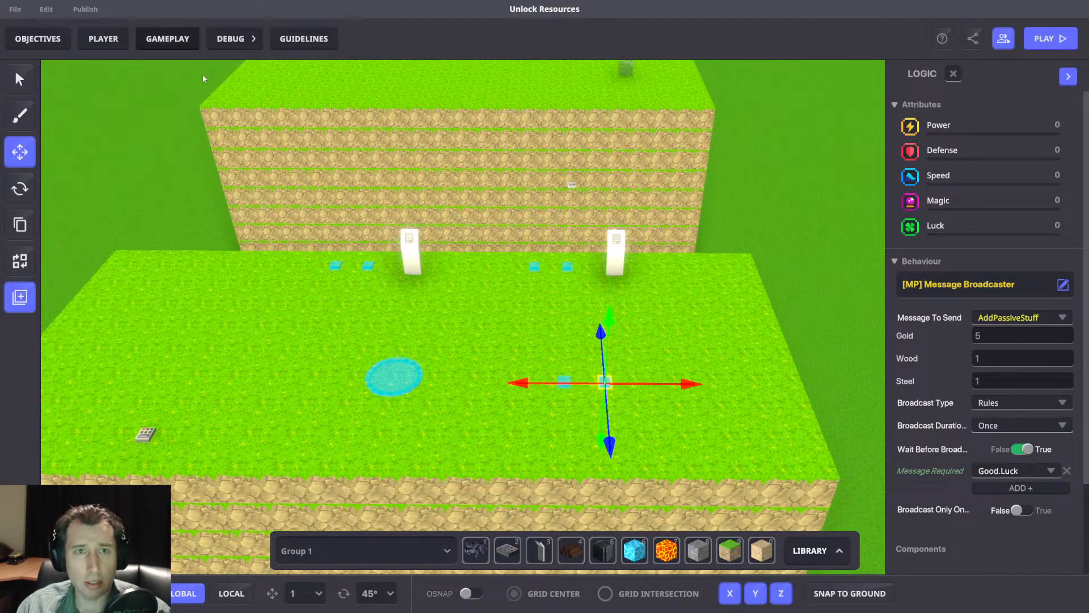
Check the random number and comparison rules, and inspect the logic of the two switches beside the other purchase panel.
left_click(197, 47)
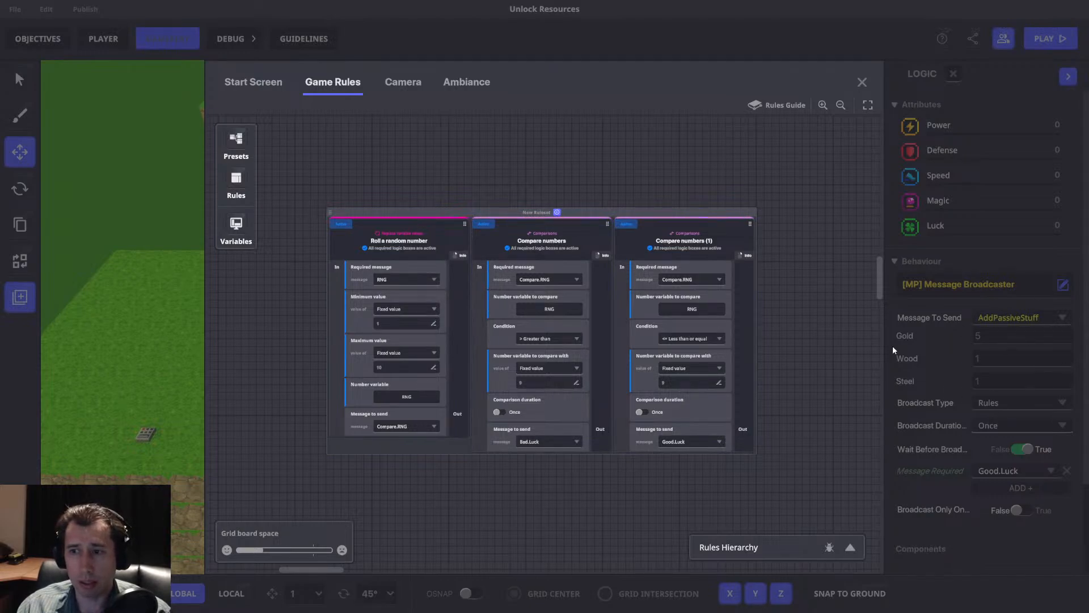
left_click(863, 85)
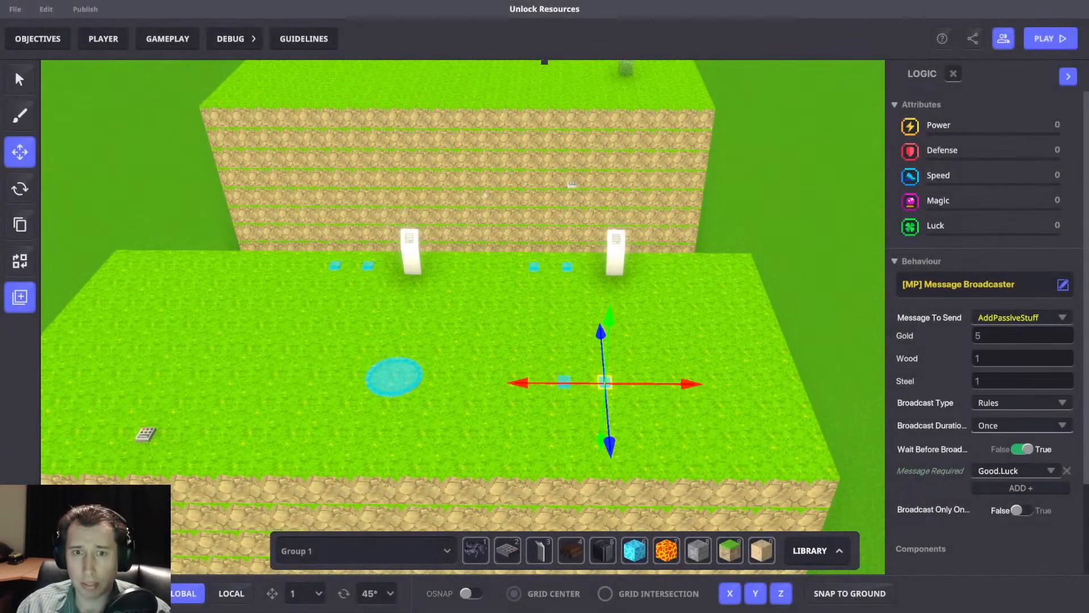
key("a")
key("w")
left_click(587, 292)
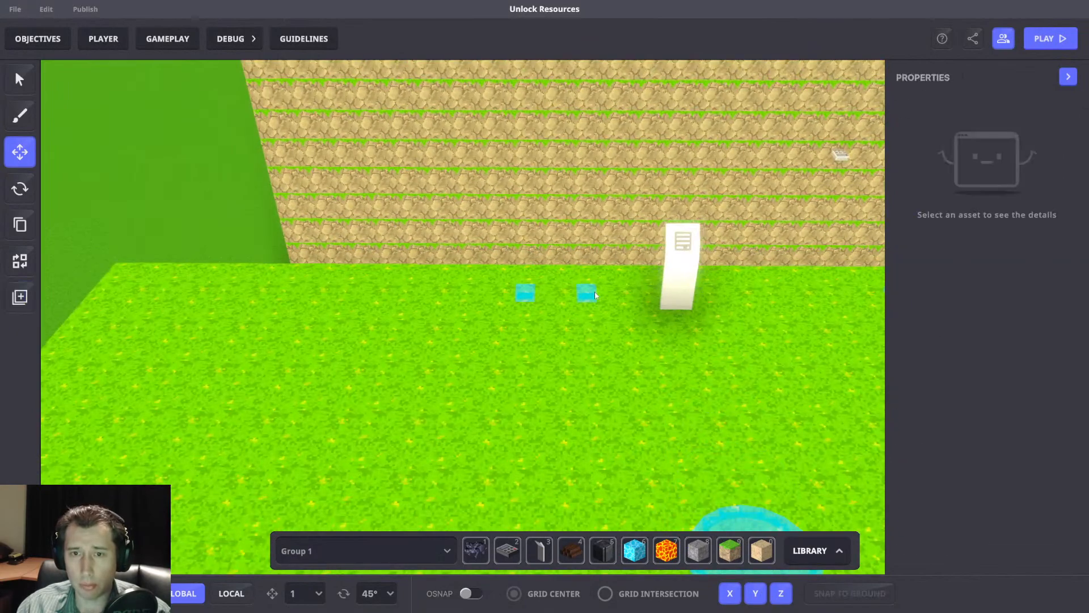
scroll(931, 377, "down", 5)
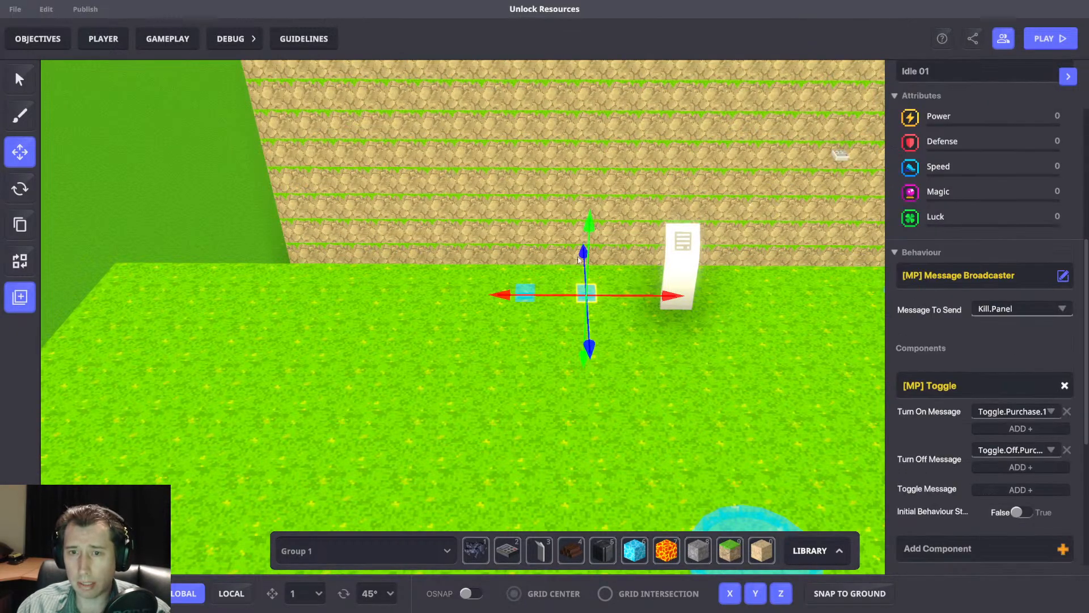
left_click(523, 294)
scroll(976, 341, "down", 5)
scroll(1002, 301, "down", 4)
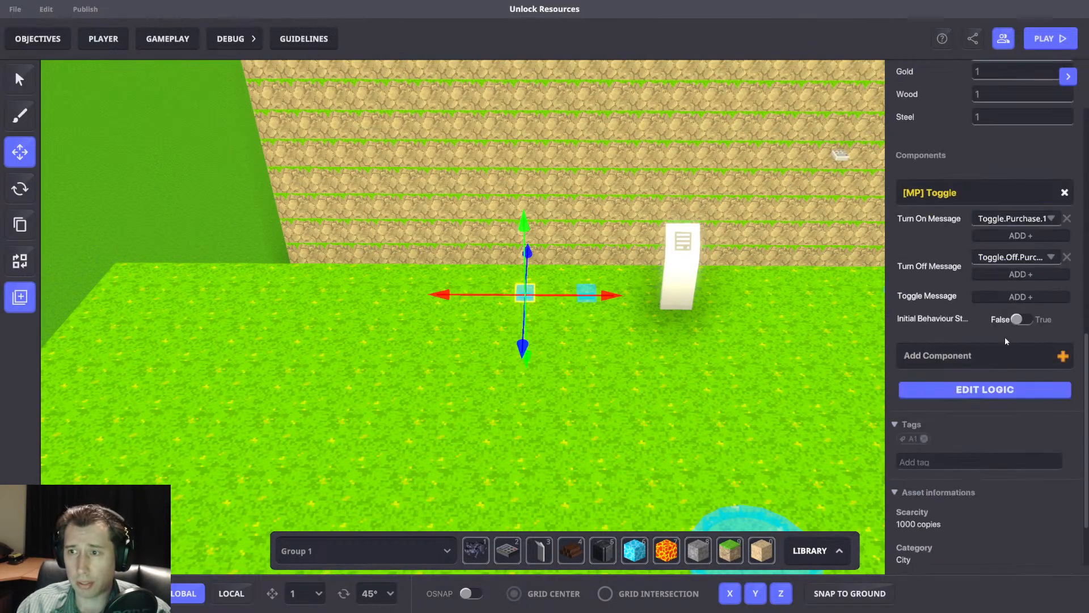
left_click(989, 390)
scroll(1007, 362, "down", 5)
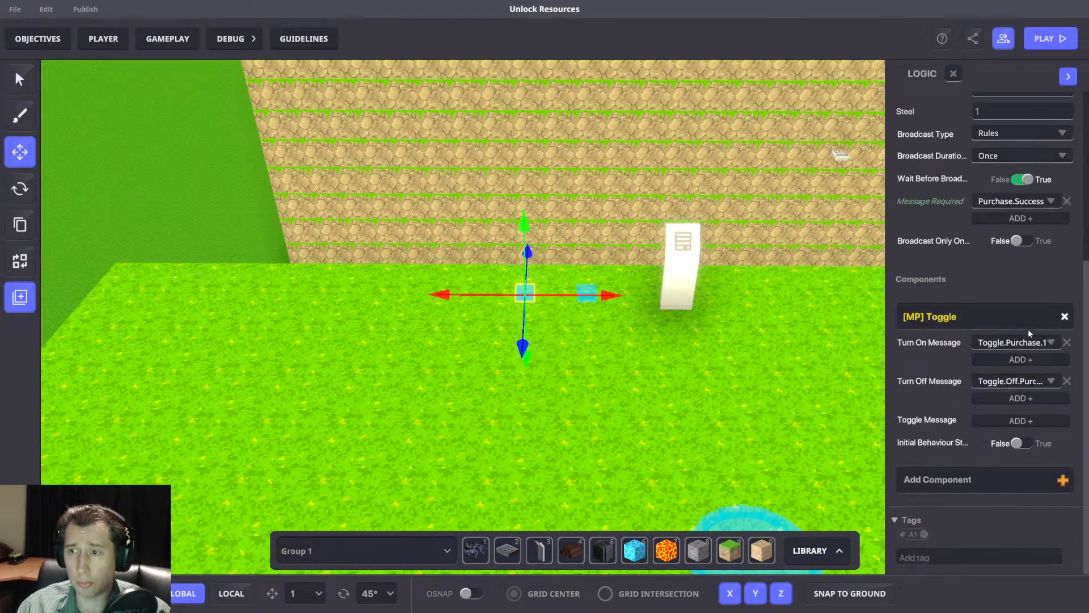
scroll(995, 353, "up", 5)
scroll(1015, 376, "down", 5)
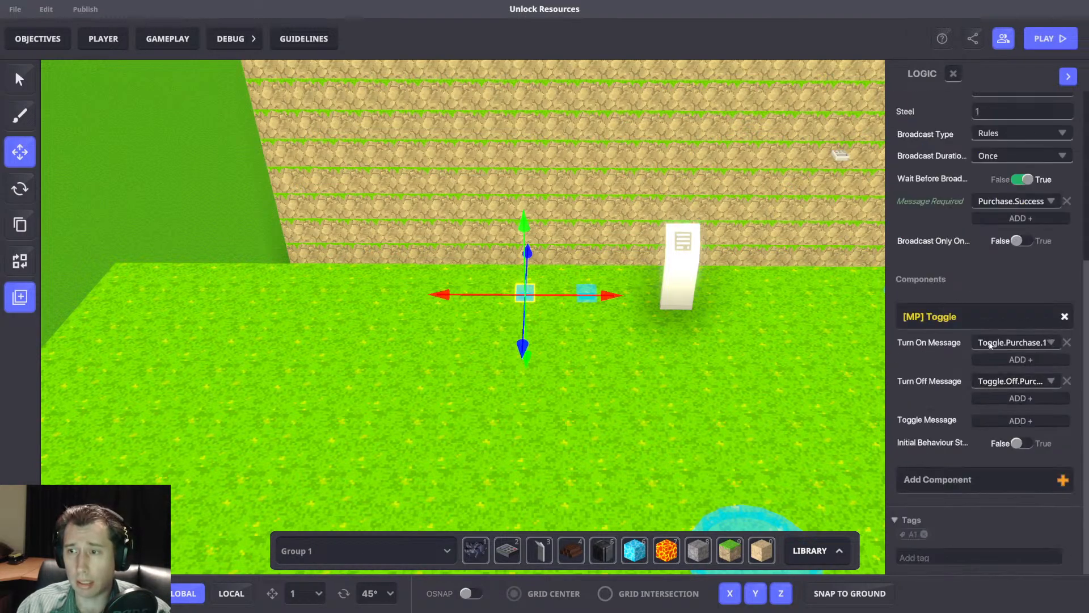
scroll(1002, 438, "up", 3)
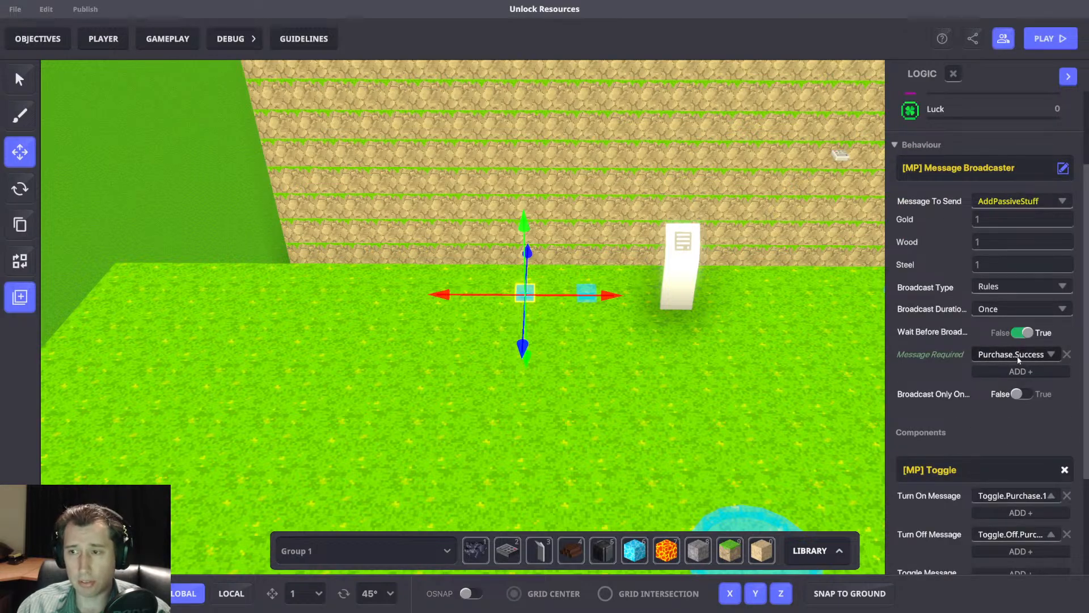
middle_click_drag(821, 332, 769, 350)
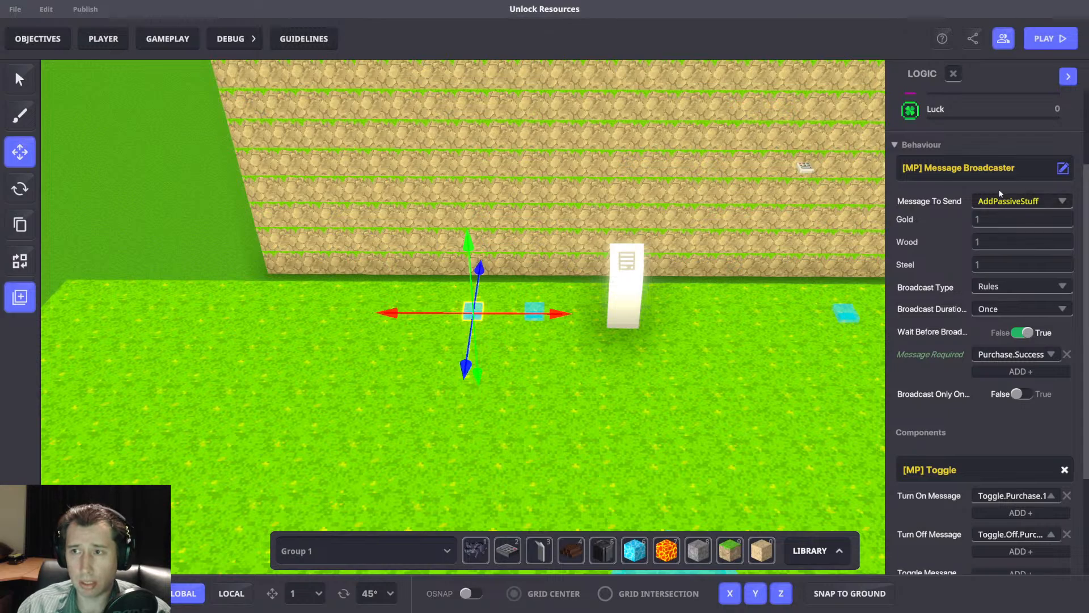
middle_click_drag(736, 303, 758, 319)
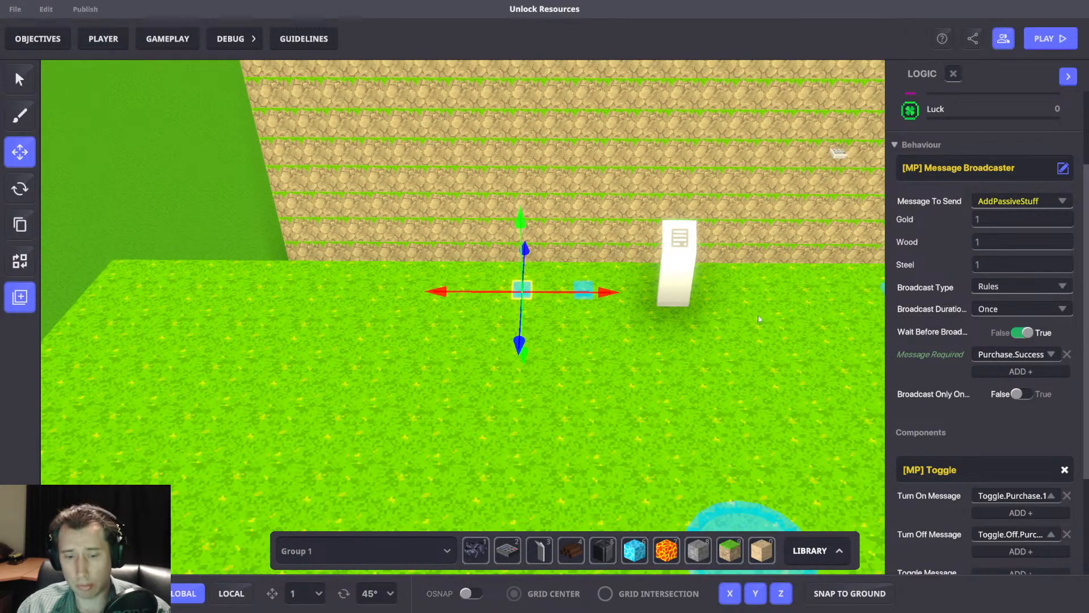
Change the message sent by the AddPassiveStuff switch beside this panel to RNG.
left_click(461, 290)
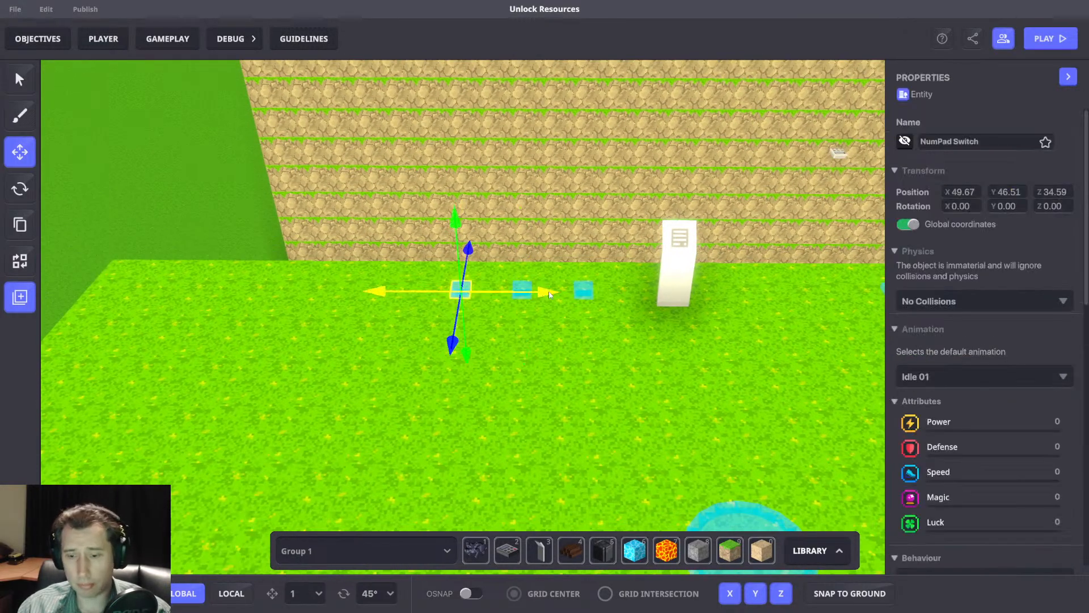
left_click(549, 311)
left_click(522, 290)
scroll(1003, 284, "down", 6)
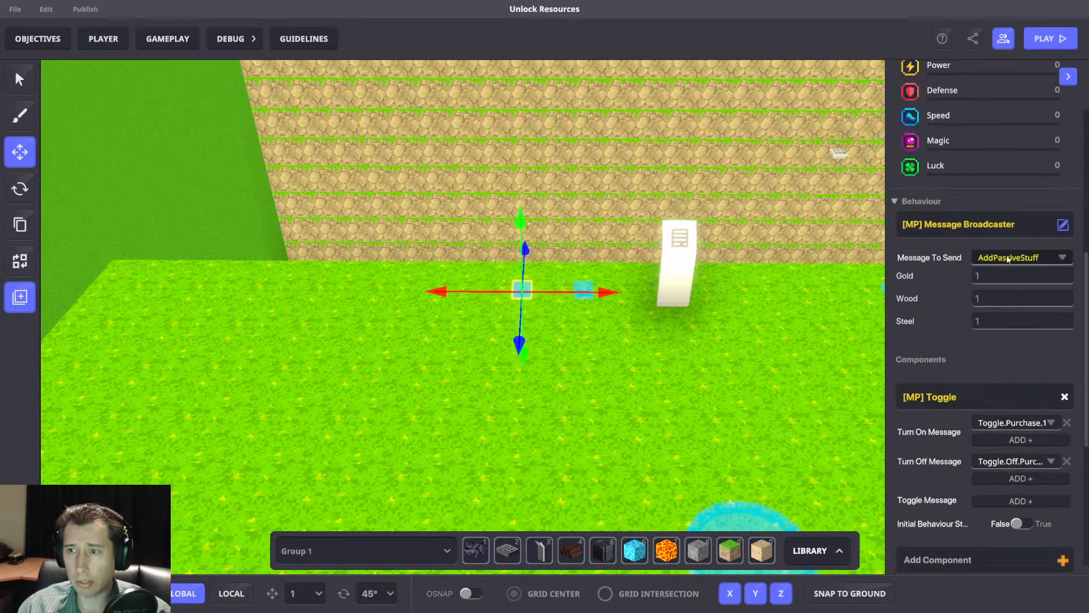
left_click(1003, 257)
type("RNG")
left_click(993, 276)
Move the Good.Luck and Bad.Luck switches from the spawn area next to the panel's switches, and delete both.
scroll(709, 308, "down", 3)
middle_click_drag(709, 308, 661, 302)
left_click_drag(665, 328, 691, 271)
left_click_drag(745, 240, 433, 238)
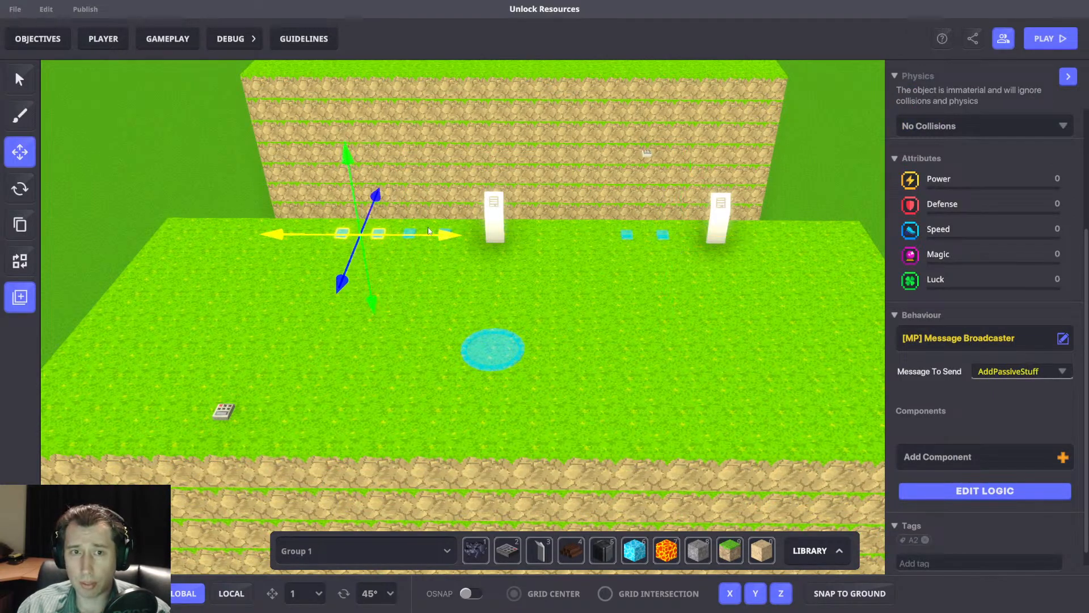
middle_click_drag(391, 213, 485, 239)
scroll(486, 240, "up", 3)
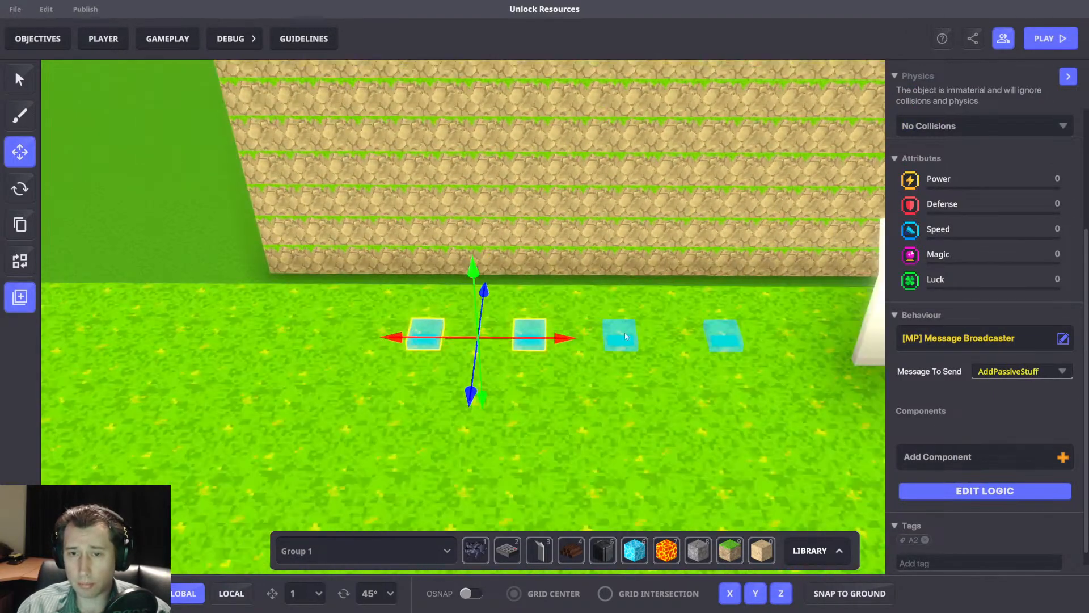
key("Delete")
Make the remaining RNG switch send AddPassiveStuff again, with gold, wood and steel each set to 1.
left_click(620, 335)
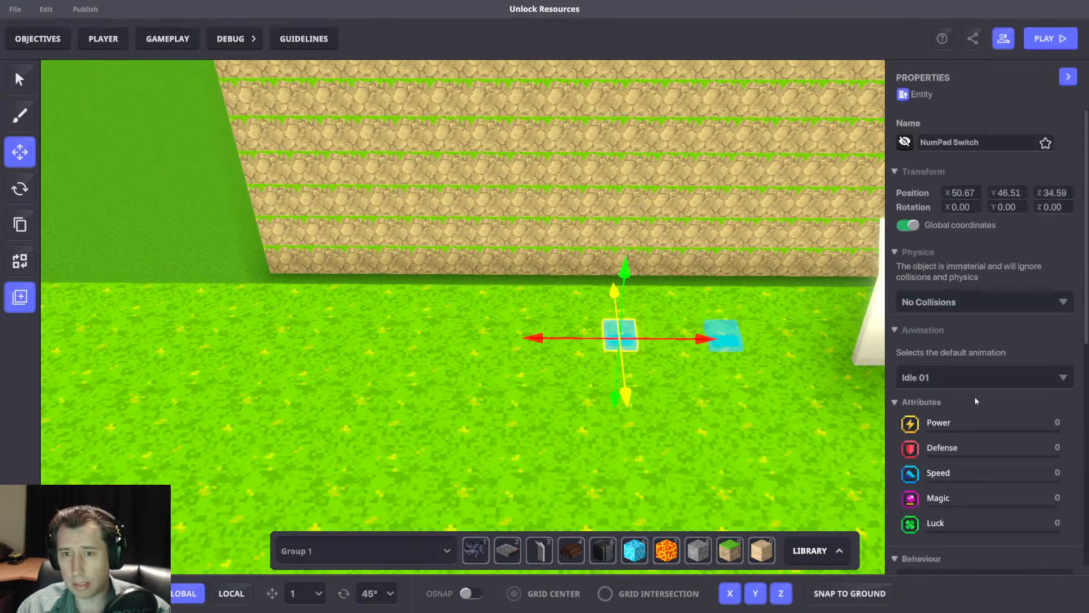
scroll(1006, 366, "down", 5)
left_click(1006, 355)
type("Add")
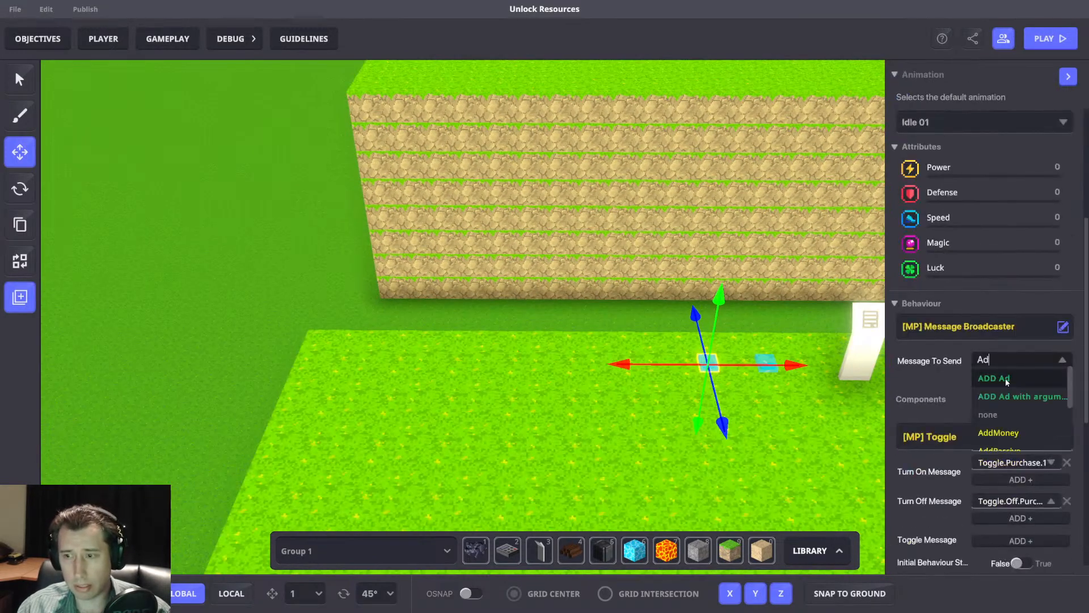
left_click(1017, 420)
left_click(991, 379)
type("1")
key("Tab")
type("1")
key("Tab")
type("1")
Duplicate the AddPassiveStuff switch twice, placing the copies in a row leading away from the panel.
scroll(988, 414, "down", 3)
middle_click_drag(770, 401, 712, 386)
left_click_drag(737, 350, 661, 357)
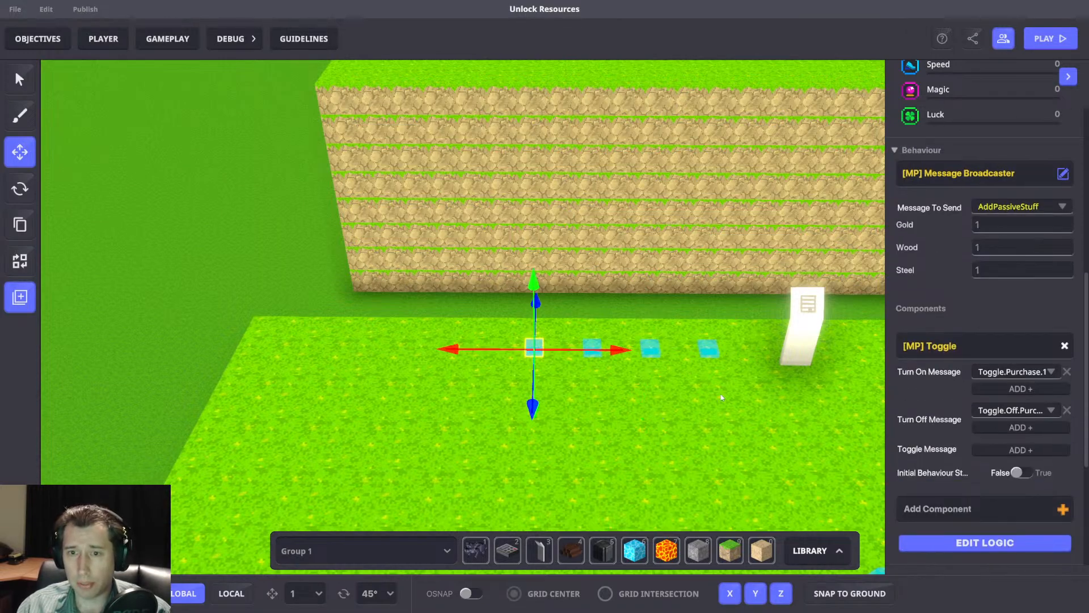
Set the original AddPassiveStuff switch, second in the row from the panel, to send RNG.
left_click(651, 349)
scroll(987, 363, "down", 3)
left_click(1002, 360)
type("RNG")
left_click(1024, 419)
scroll(942, 309, "down", 4)
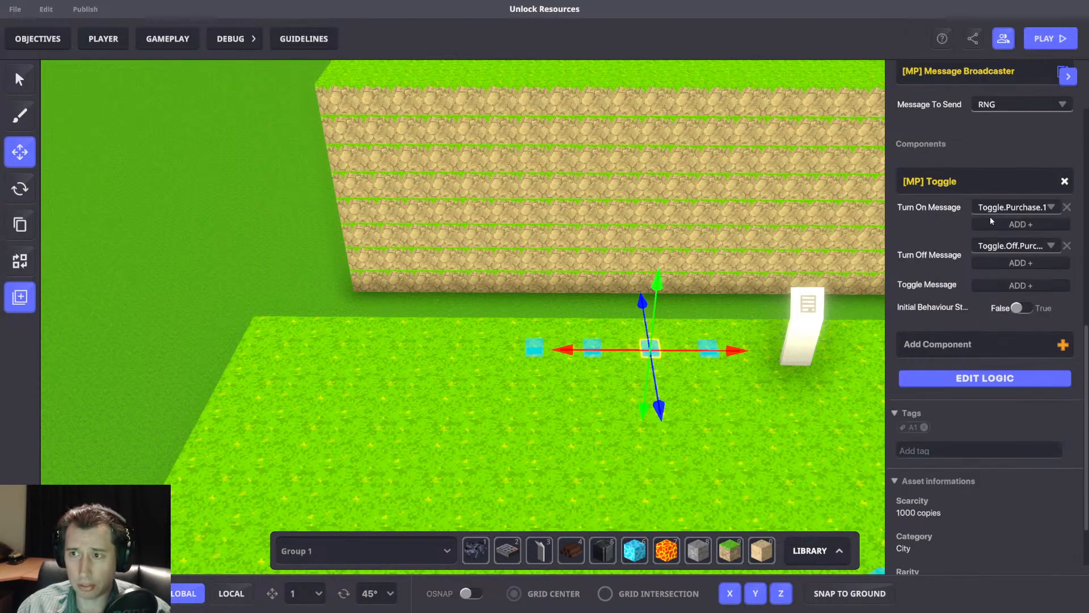
Make the duplicated switch next to the RNG switch require the Bad.Luck message instead of the purchase success message.
key("d")
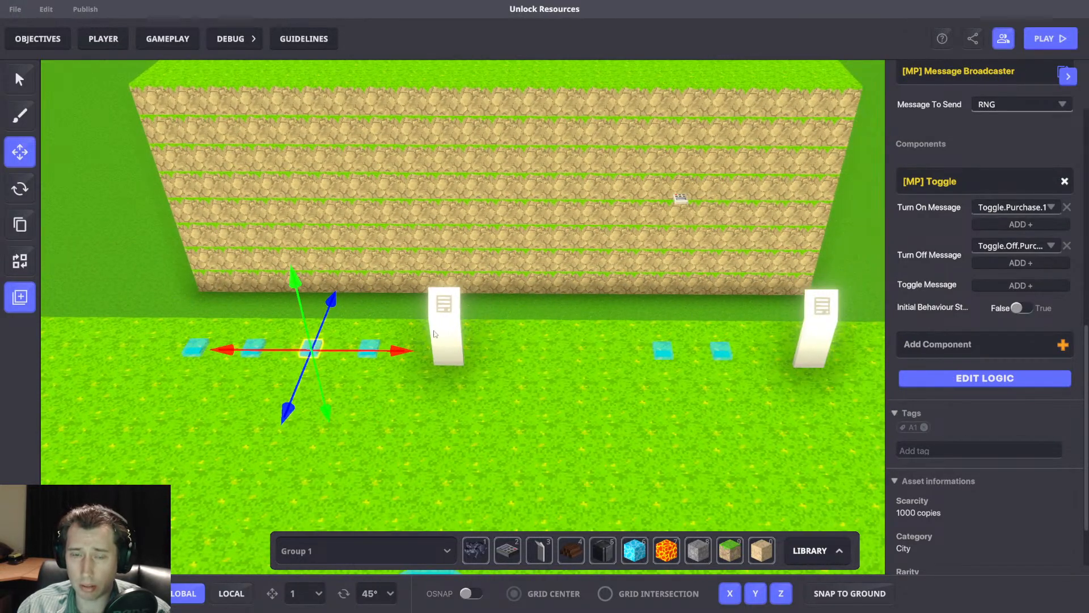
scroll(442, 327, "down", 2)
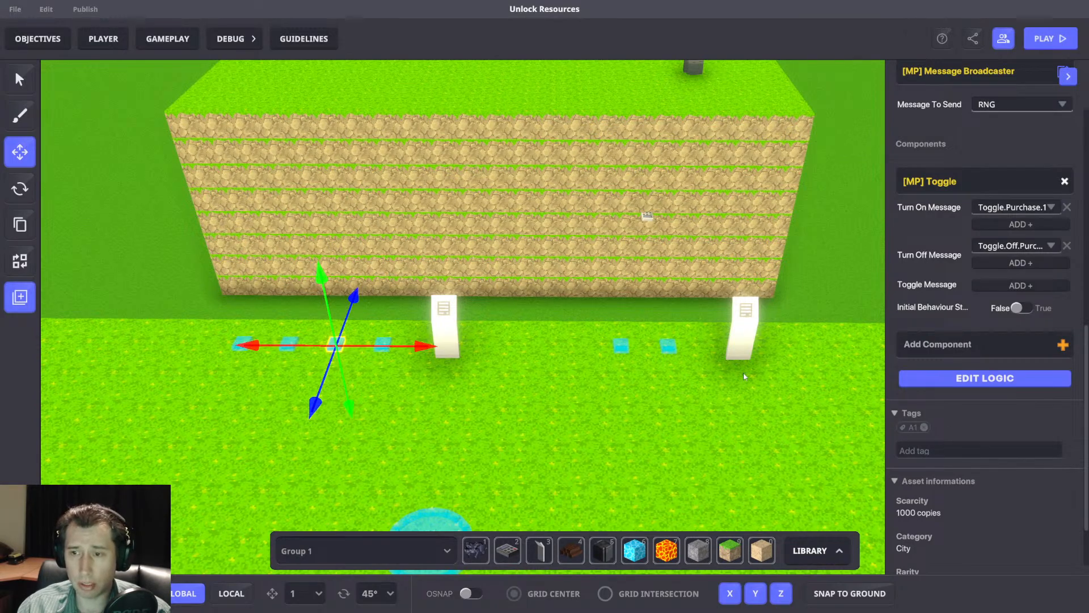
scroll(965, 310, "up", 2)
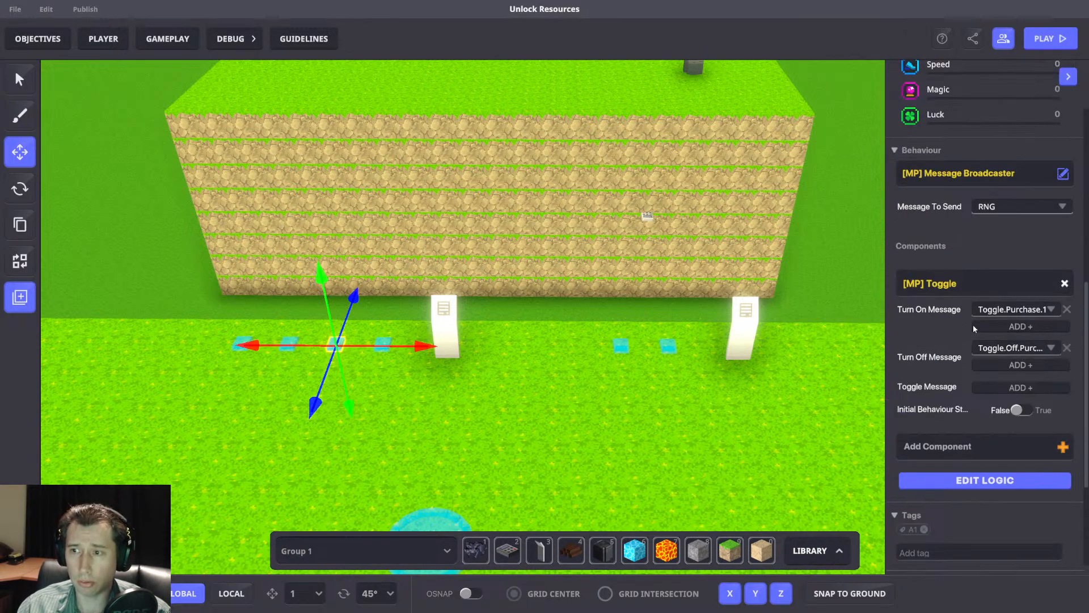
key("a")
scroll(638, 337, "up", 5)
left_click(665, 346)
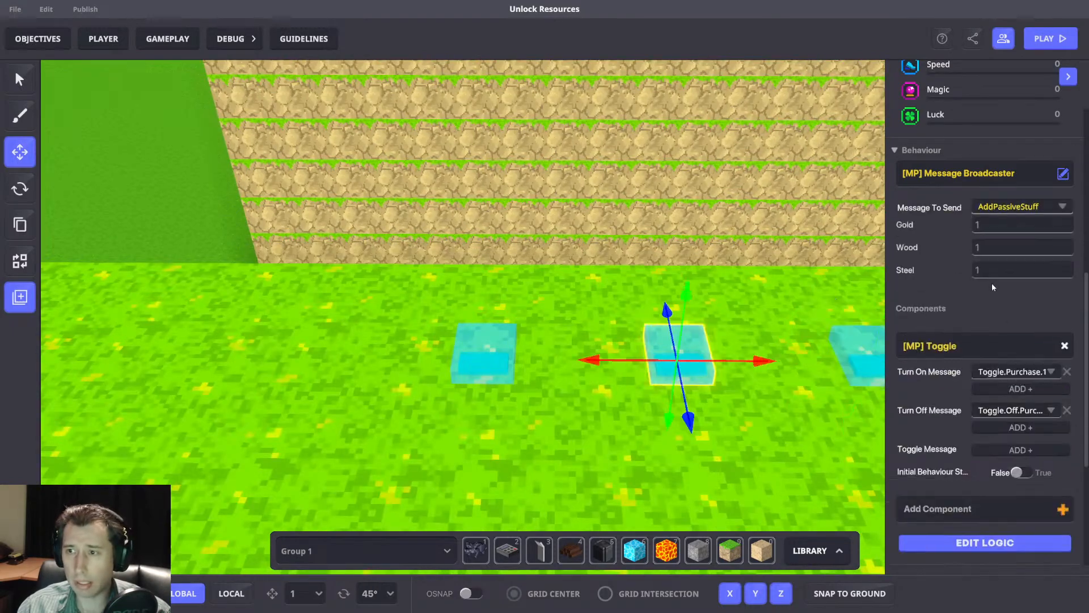
left_click(997, 543)
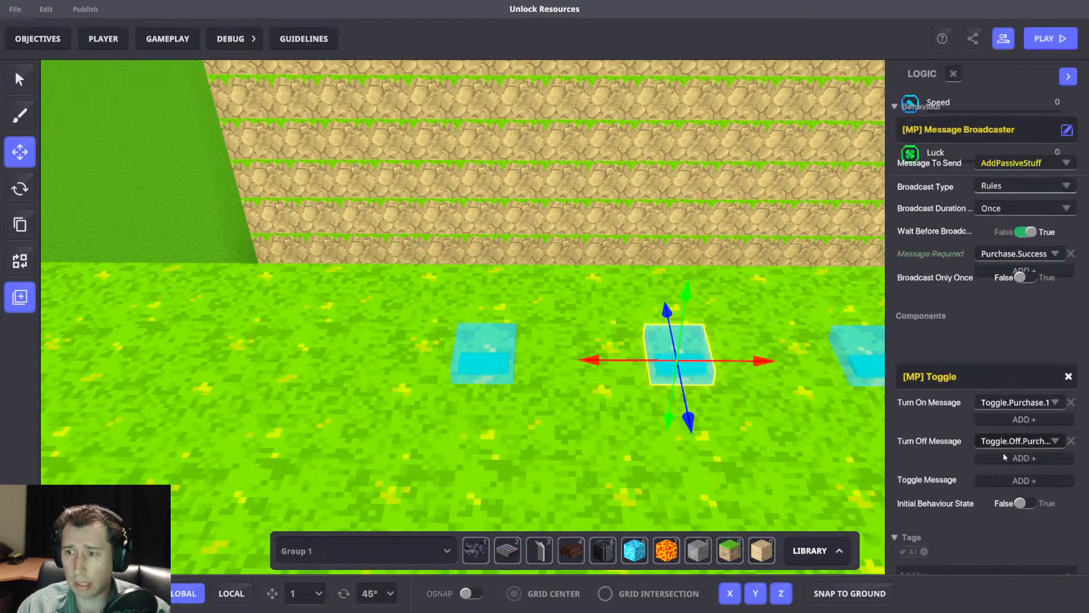
left_click(998, 470)
type("Bad")
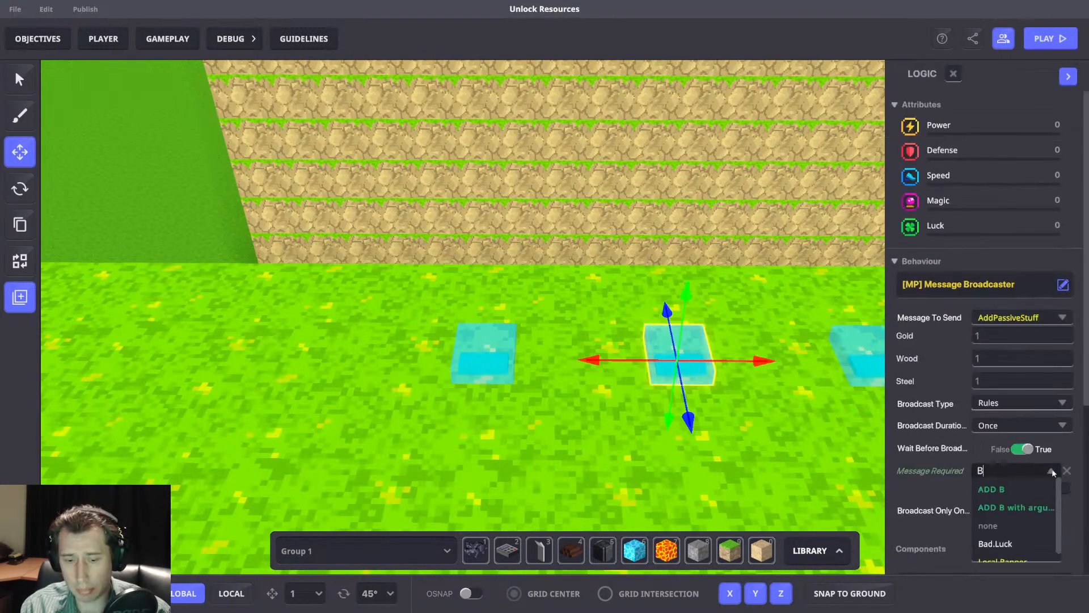
left_click(1016, 538)
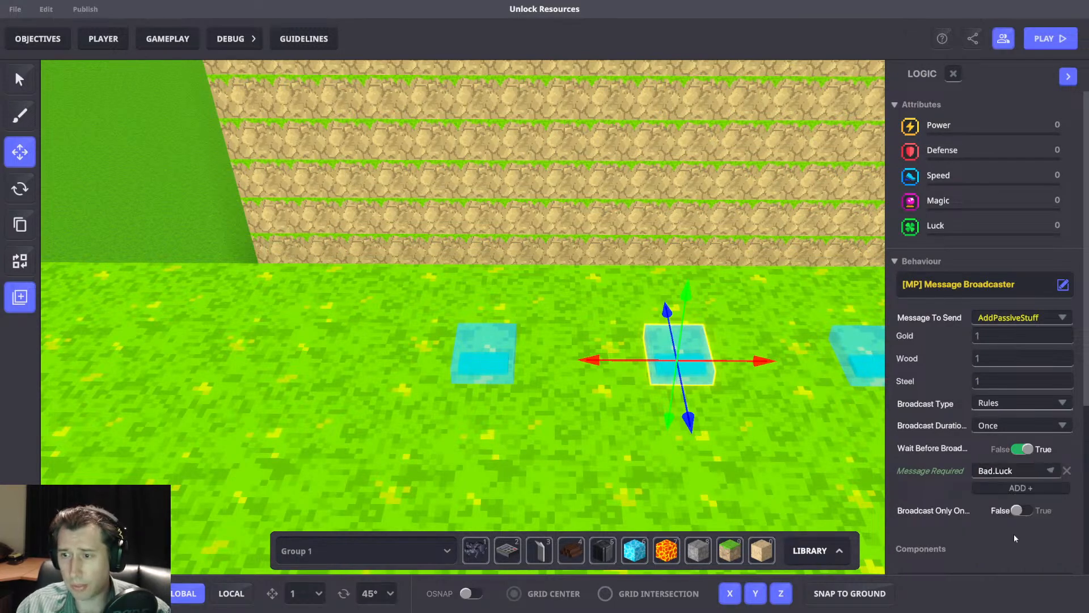
Set gold, wood and steel to -1 each on the Bad.Luck switch.
left_click(1008, 336)
type("-1")
left_click(996, 357)
type("-1")
left_click(1006, 381)
type("-1")
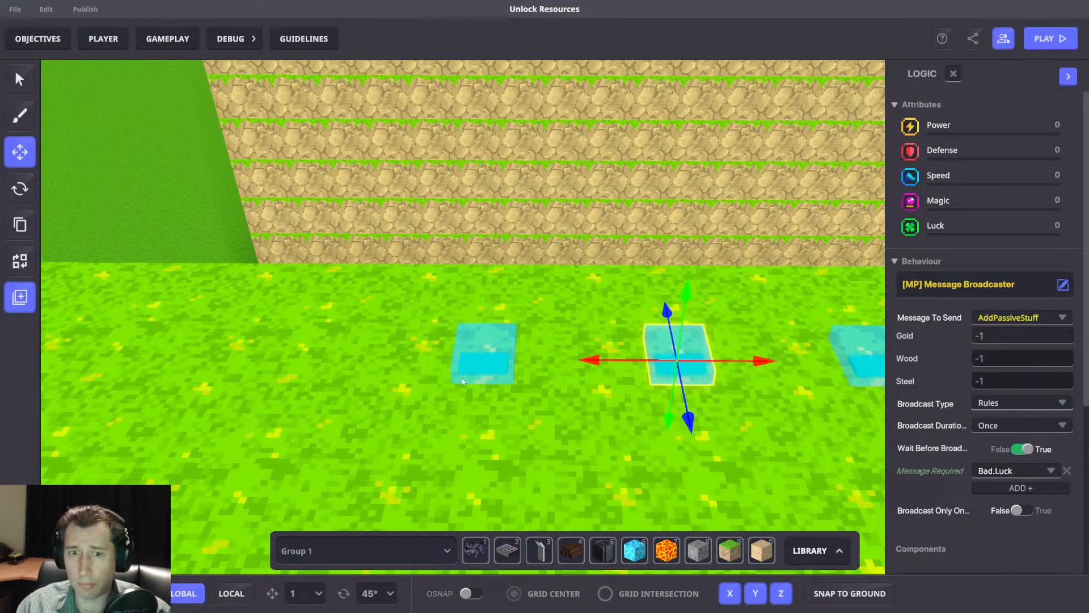
Make the AddPassiveStuff switch farthest from the panel require the Good.Luck message instead of Purchase.Success.
left_click(494, 375)
scroll(969, 393, "down", 10)
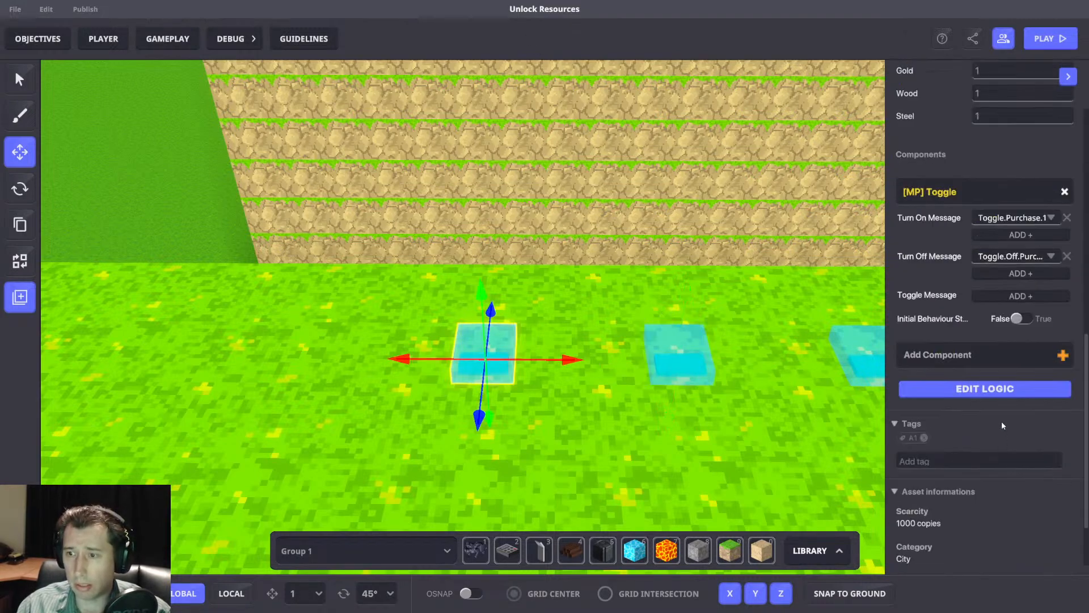
left_click(997, 390)
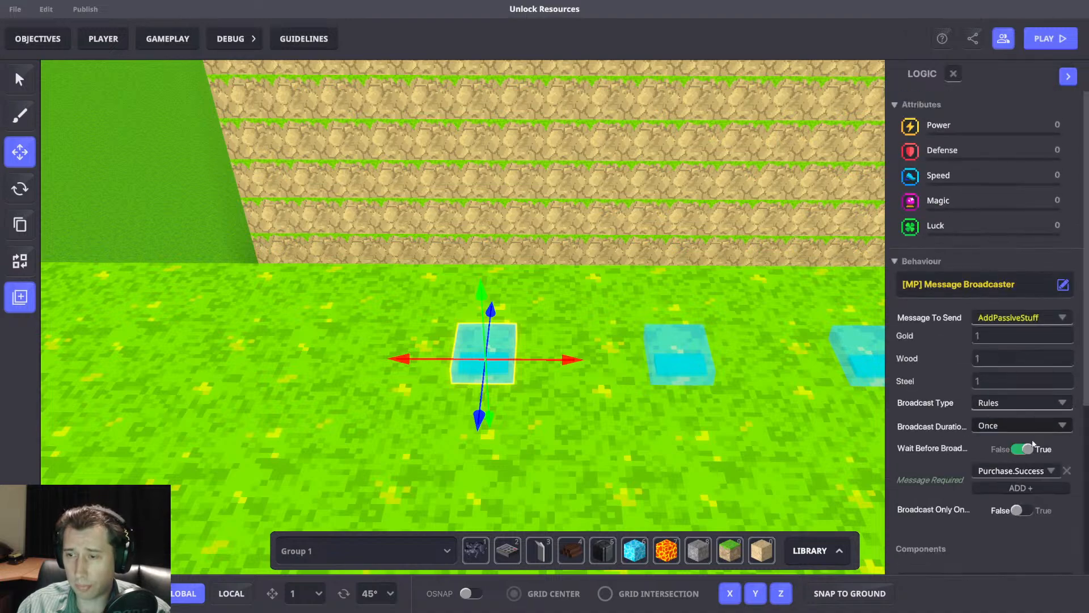
left_click(1013, 470)
type("Goo")
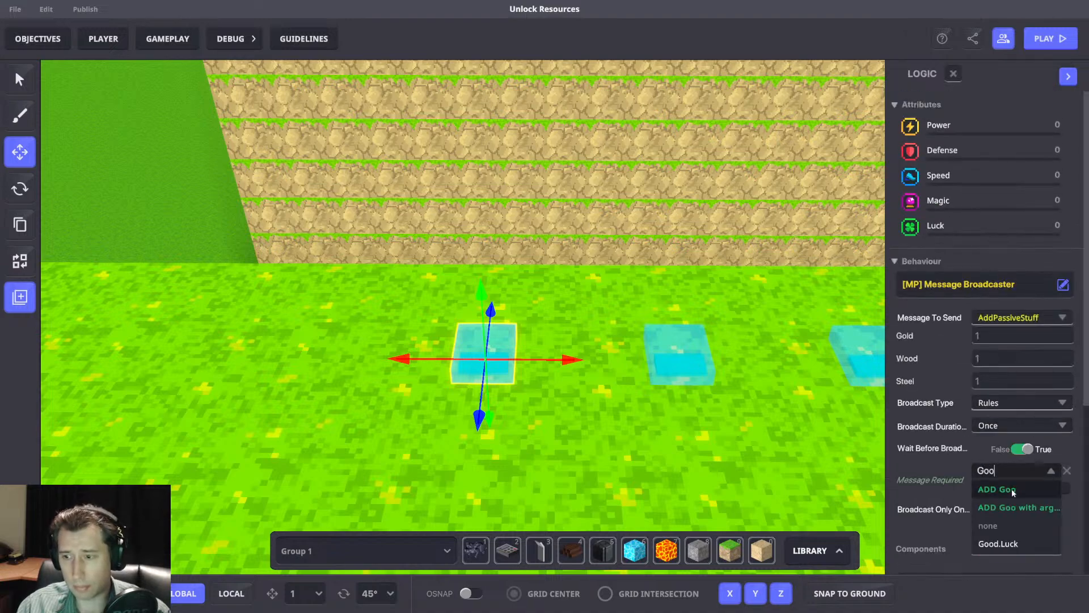
left_click(1010, 544)
scroll(795, 322, "down", 5)
Review the random roll and number comparison rules in the game rules, along with the RNG switch's broadcast logic.
middle_click_drag(794, 324, 478, 332)
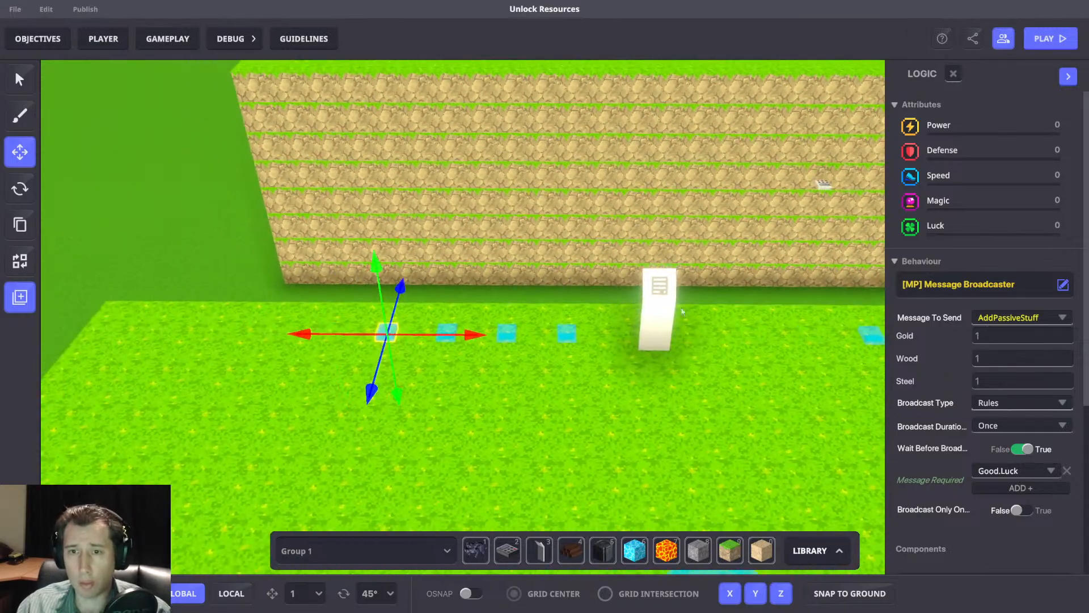
left_click(168, 39)
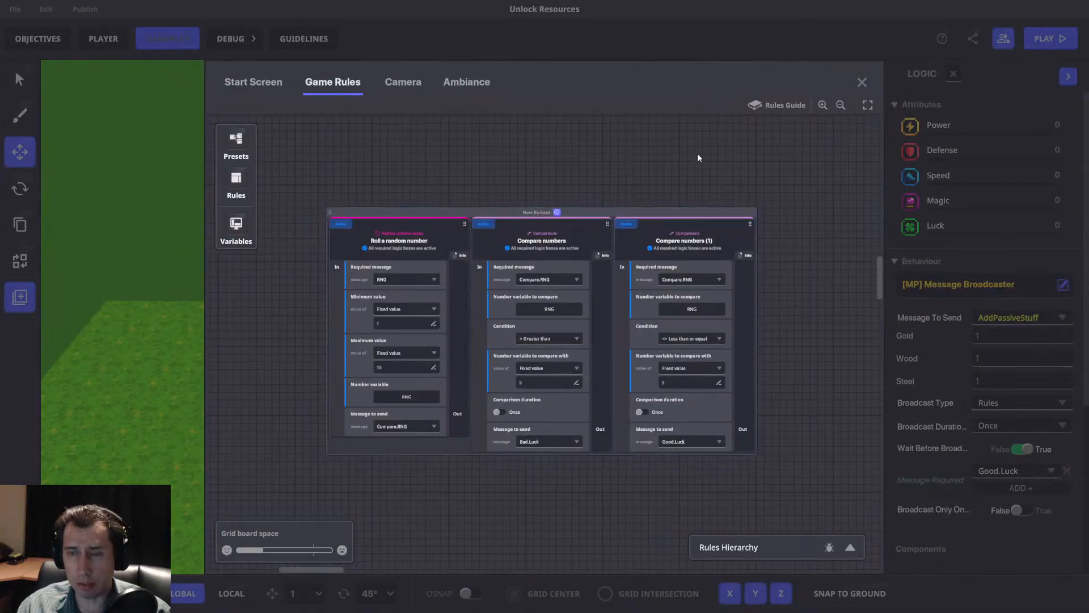
left_click_drag(697, 158, 746, 236)
left_click(862, 82)
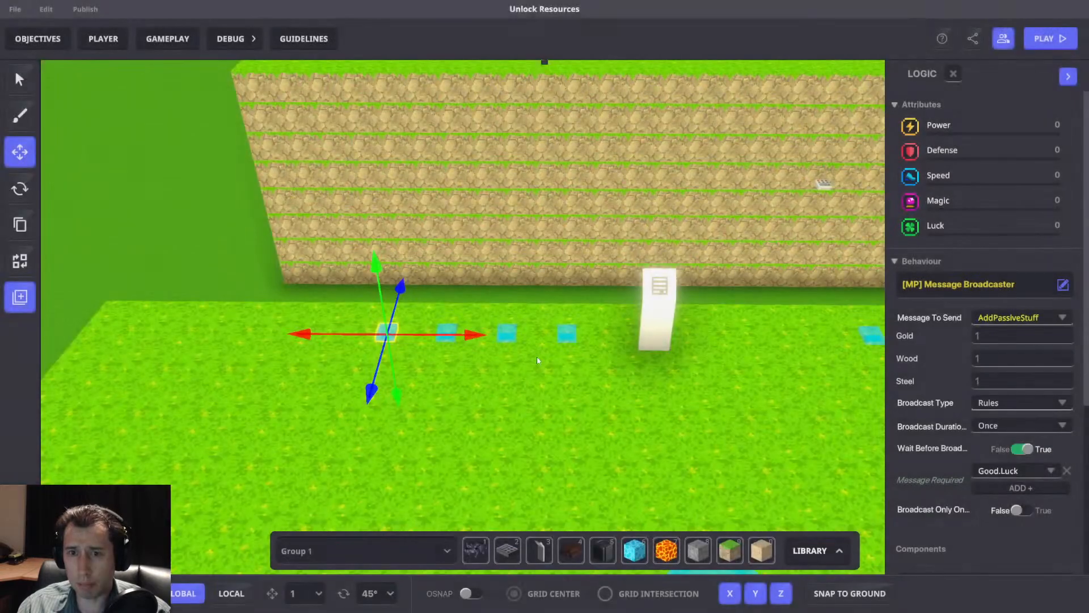
left_click(510, 332)
scroll(965, 368, "down", 5)
scroll(1020, 390, "down", 3)
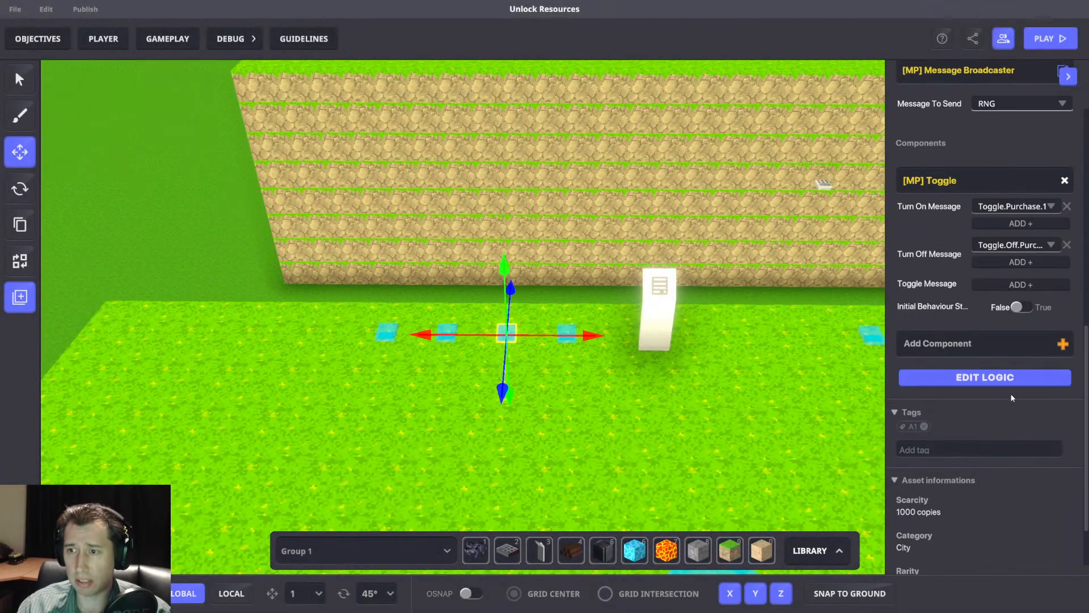
left_click(1003, 379)
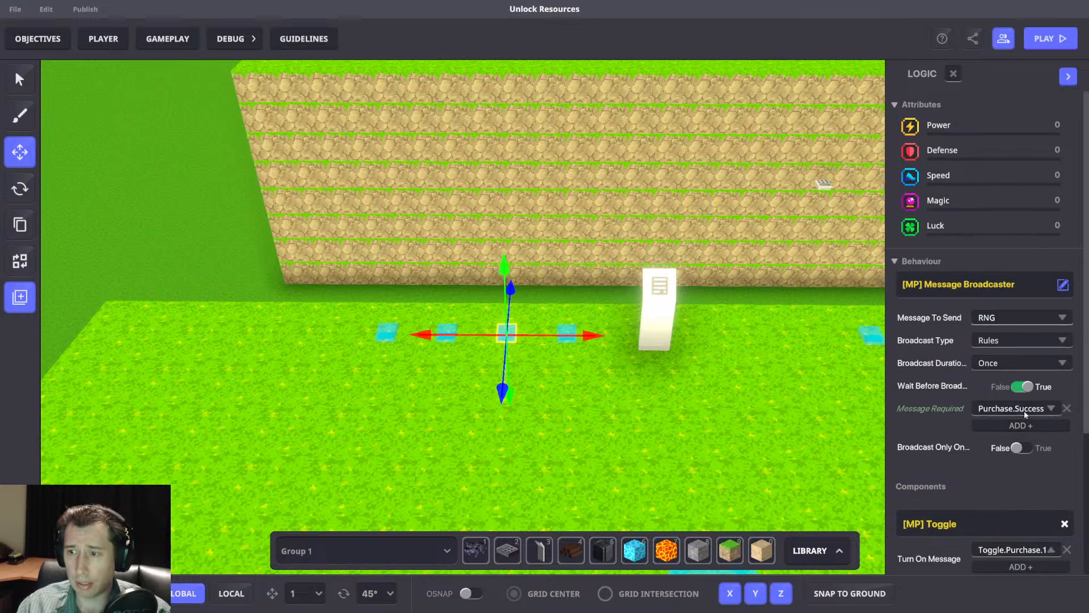
left_click(172, 38)
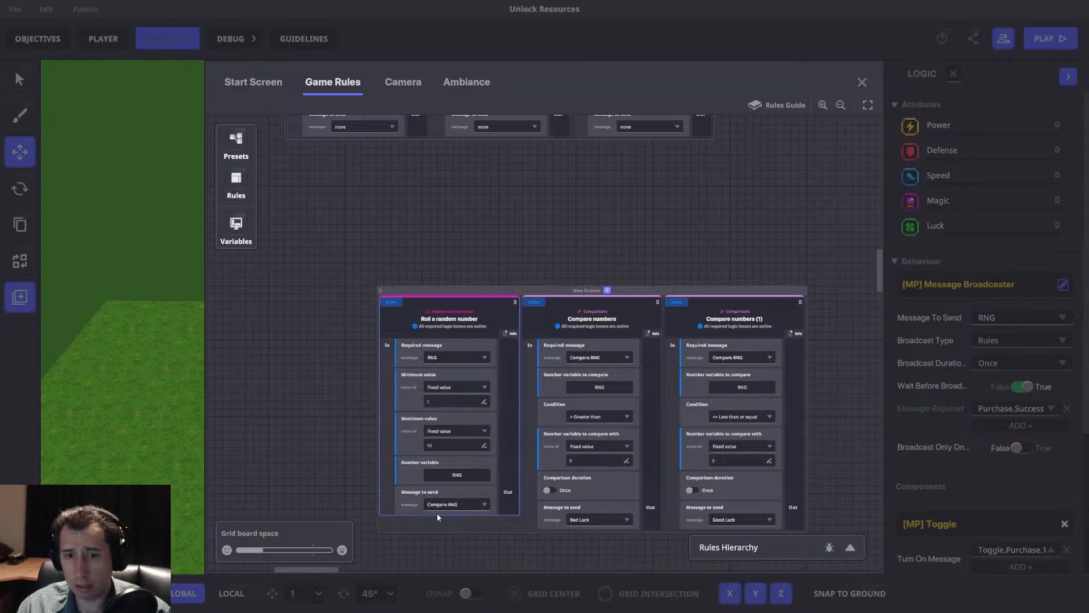
left_click_drag(650, 340, 625, 319)
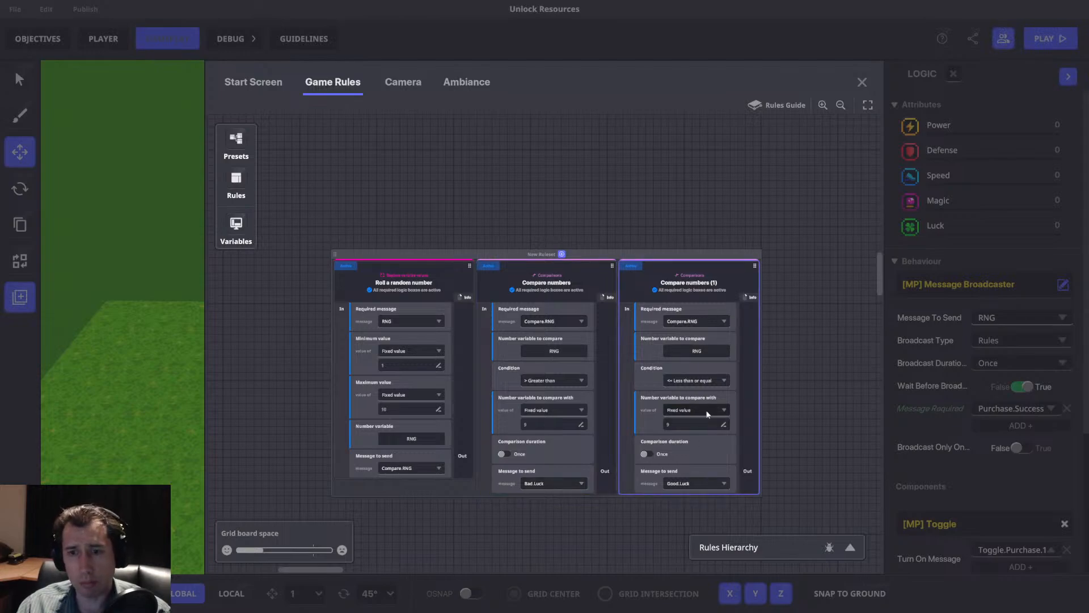
left_click(863, 82)
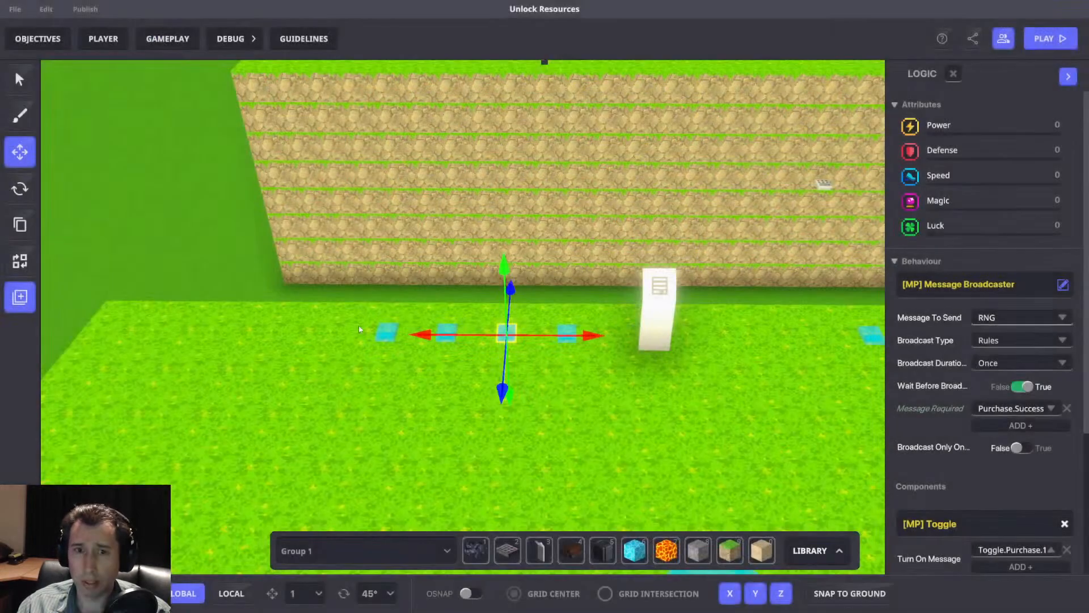
Check the broadcaster settings of the Bad.Luck and Good.Luck switches in the row beside the panel.
left_click(438, 363)
scroll(999, 386, "down", 5)
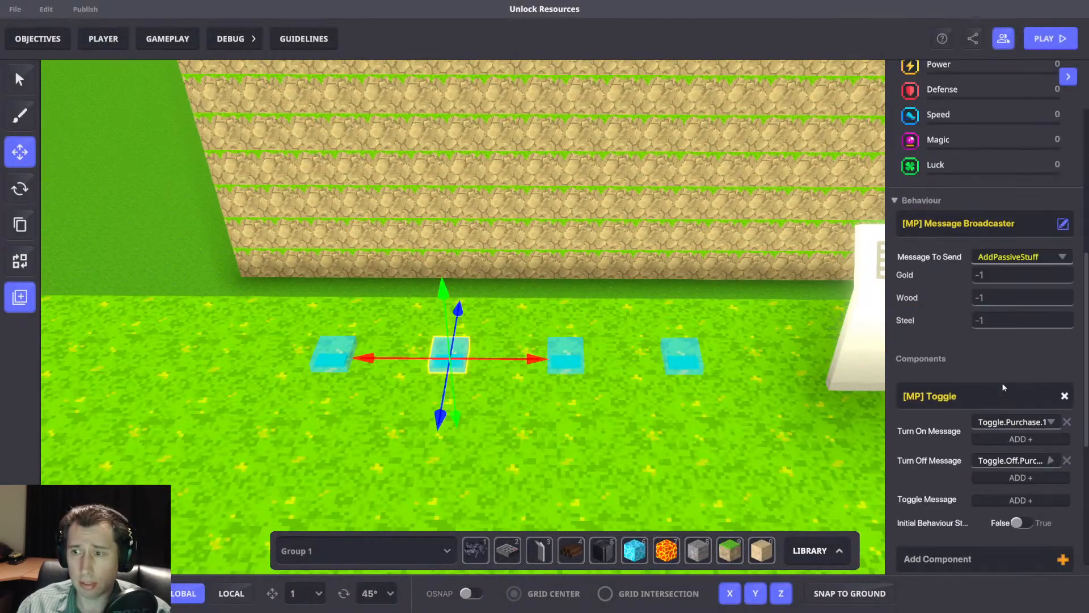
left_click(329, 355)
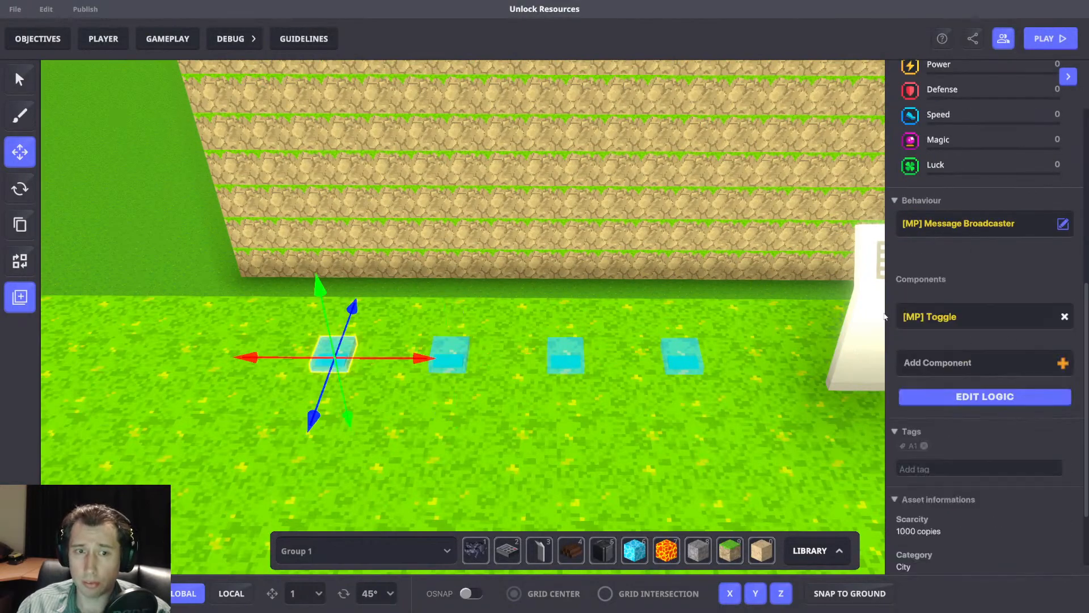
scroll(981, 390, "down", 4)
left_click(978, 342)
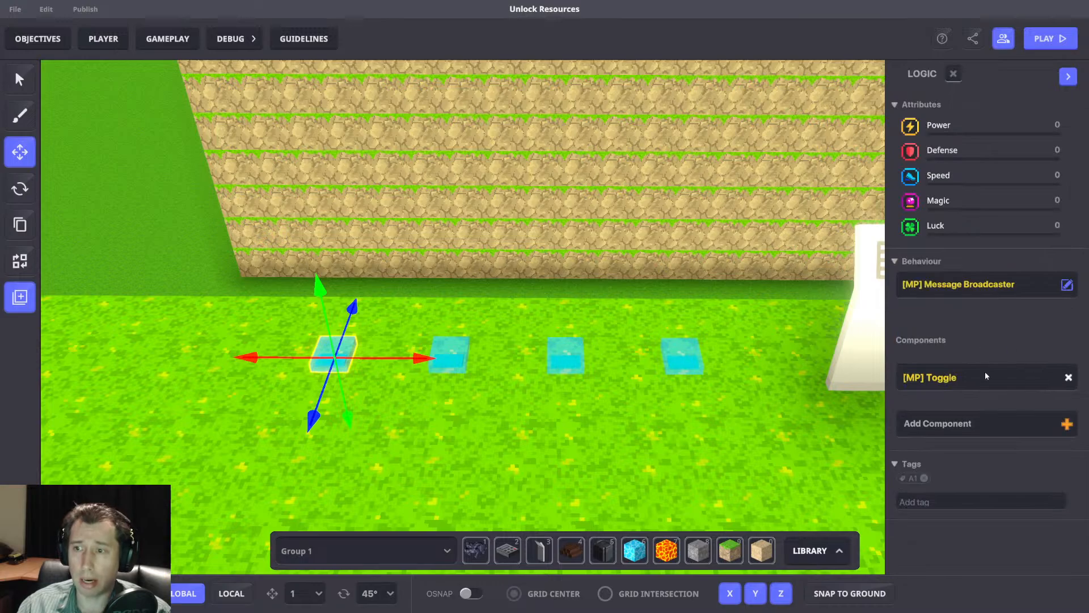
left_click(714, 268)
scroll(713, 268, "down", 7)
middle_click_drag(721, 284, 557, 244)
scroll(565, 269, "down", 1)
scroll(563, 263, "up", 4)
right_click_drag(540, 261, 541, 263)
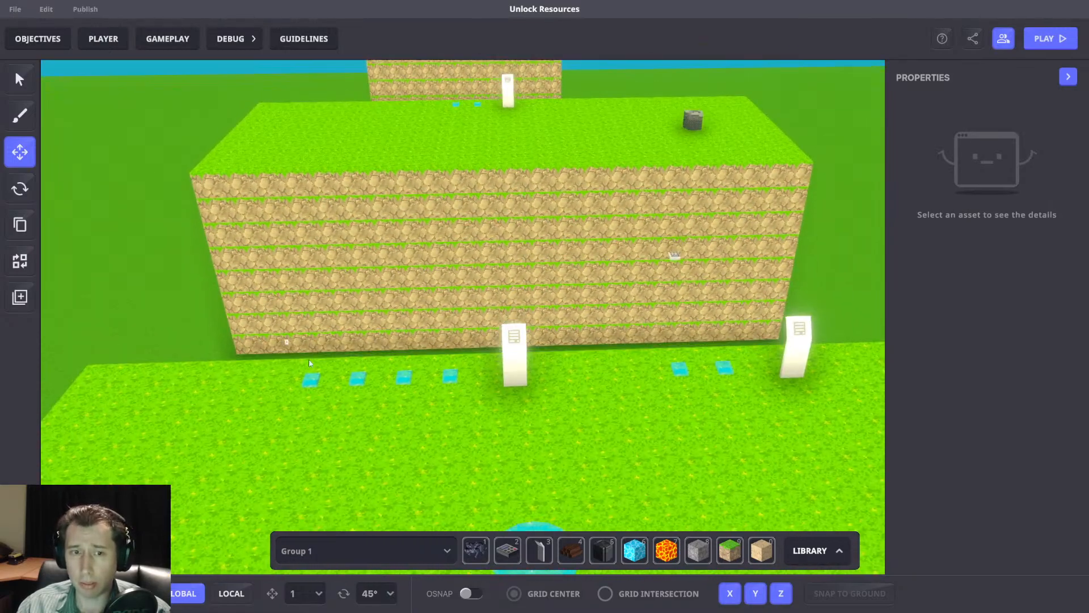
left_click(357, 377)
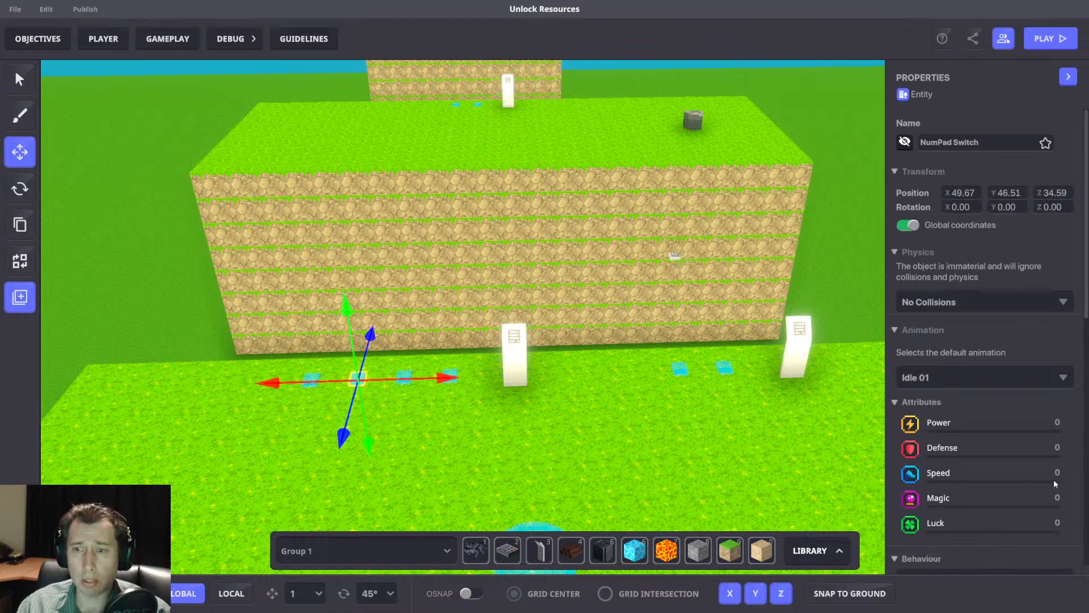
scroll(1054, 481, "down", 5)
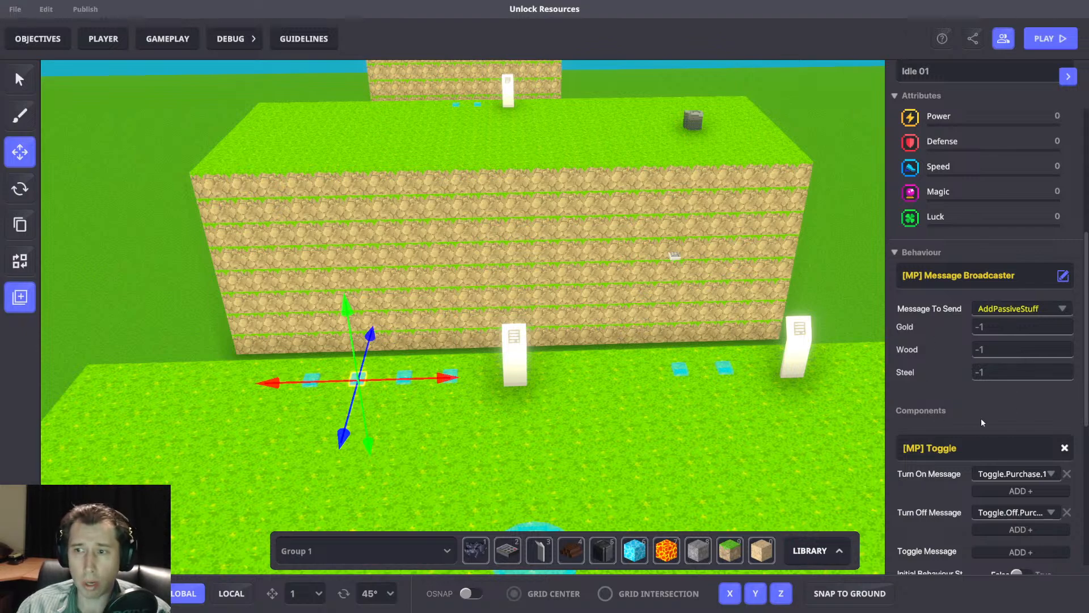
right_click_drag(558, 255, 524, 266)
mouse_move(532, 265)
middle_mouse_down()
mouse_move(555, 261)
mouse_move(532, 258)
mouse_move(542, 263)
middle_mouse_up()
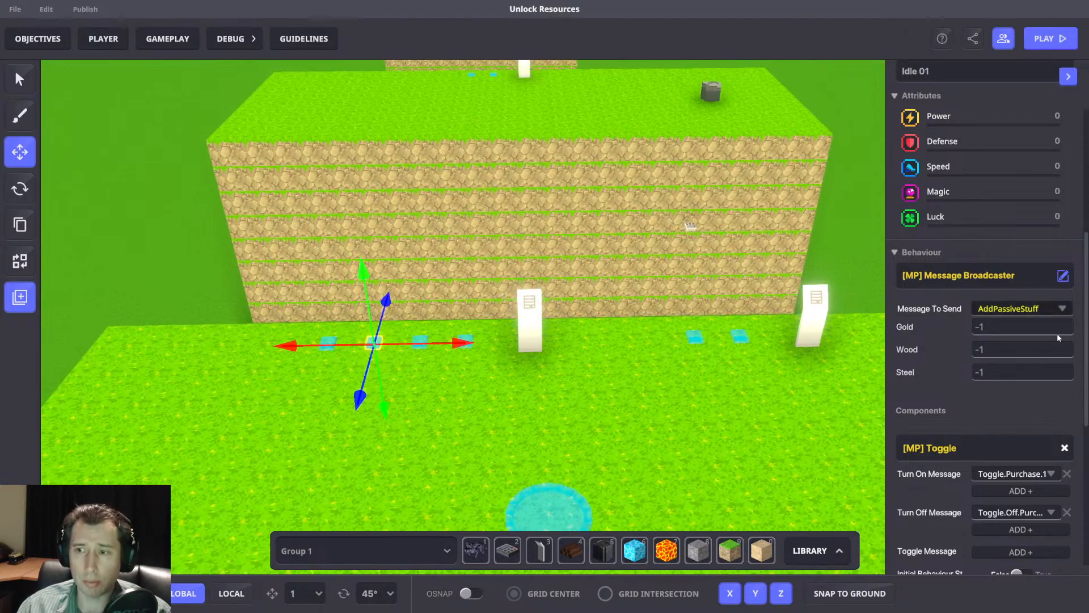
left_click(639, 262)
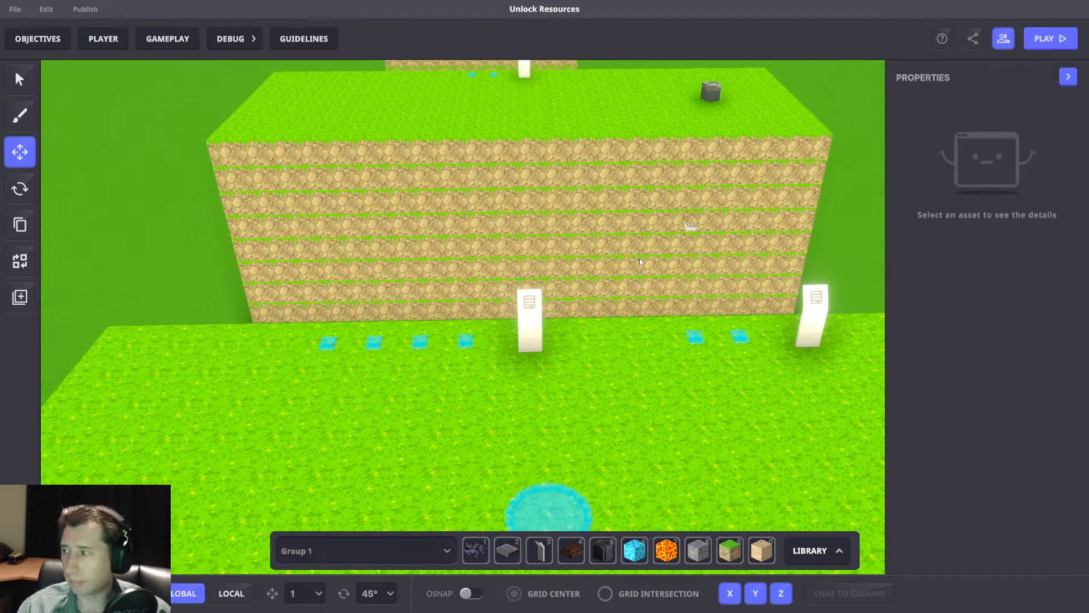
Save the changes to the Unlock Resources project.
scroll(640, 262, "down", 3)
scroll(644, 262, "down", 3)
middle_click_drag(644, 262, 630, 262)
scroll(540, 228, "up", 3)
key("ctrl+s")
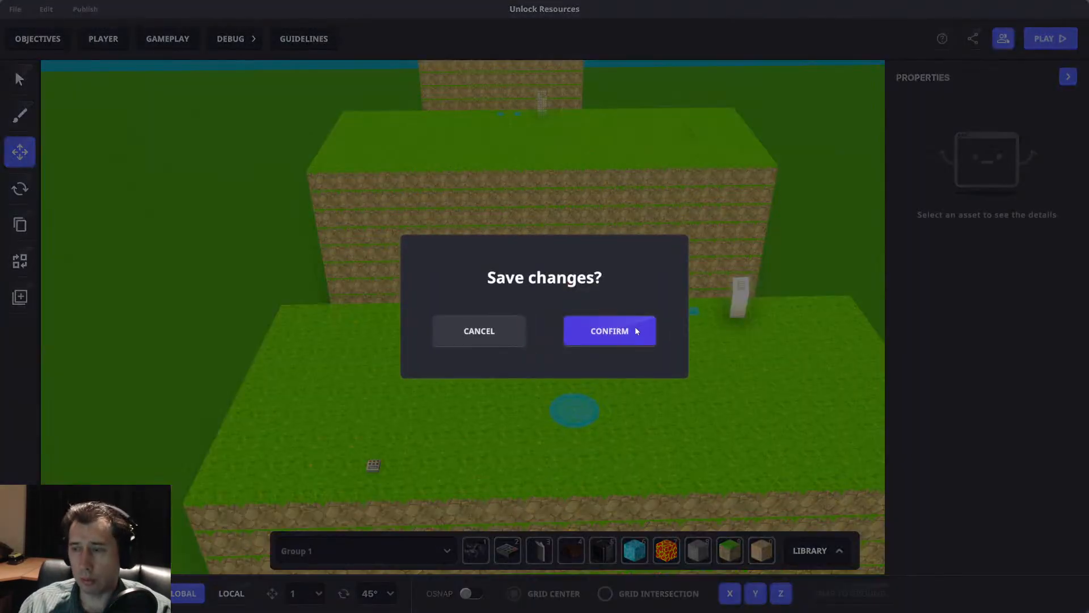
left_click(634, 327)
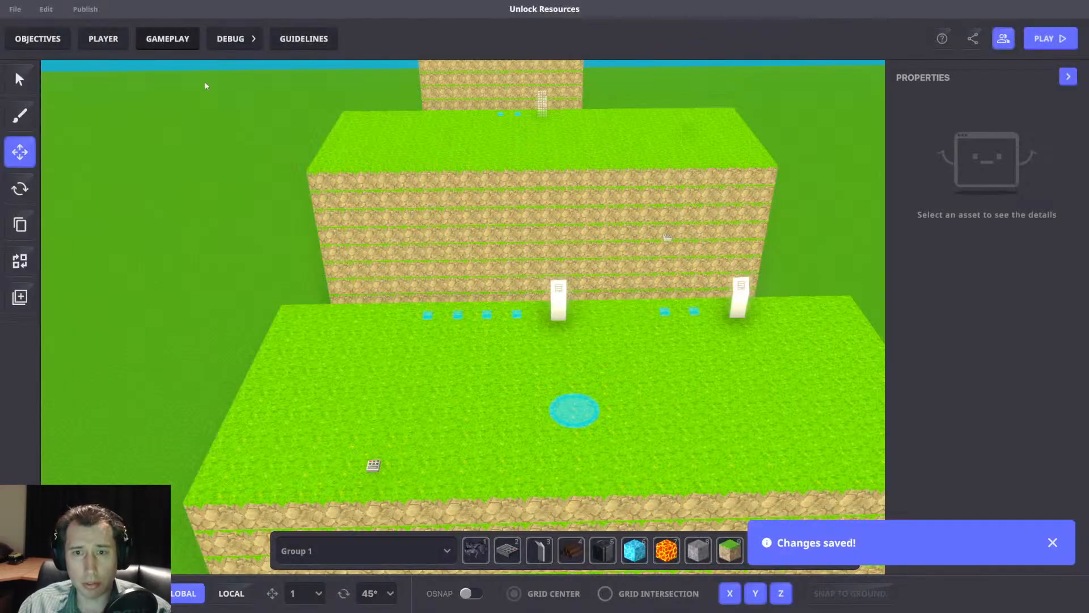
Examine the purchase rules in the game rules and the Local.Banner arguments of the gold and wood checks.
left_click(165, 48)
left_click_drag(454, 188, 568, 526)
left_click_drag(257, 170, 260, 247)
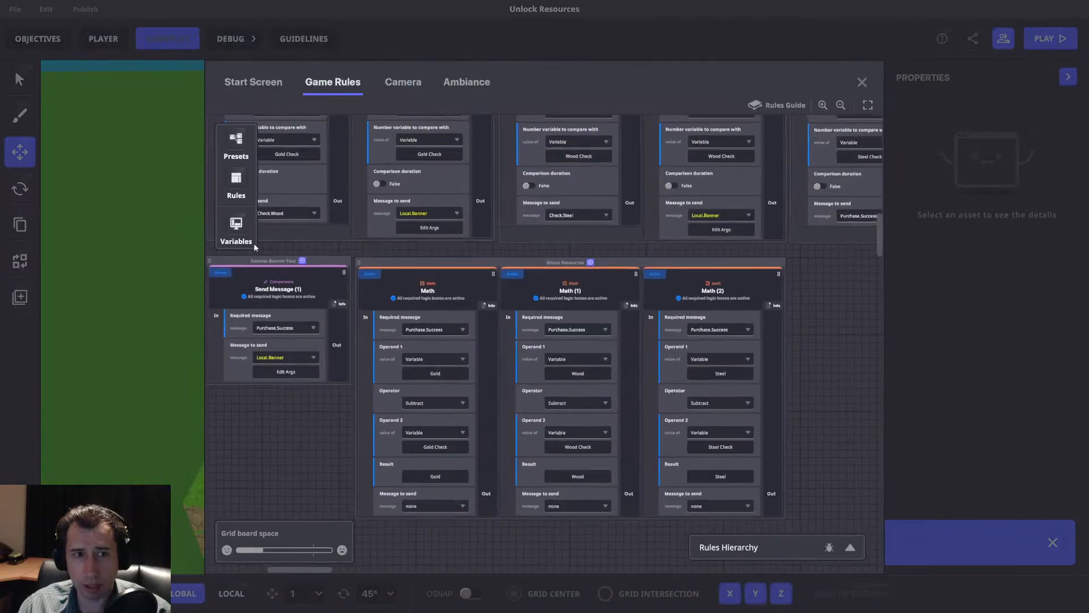
left_click(237, 227)
left_click(237, 227)
left_click_drag(577, 136, 578, 300)
left_click(416, 436)
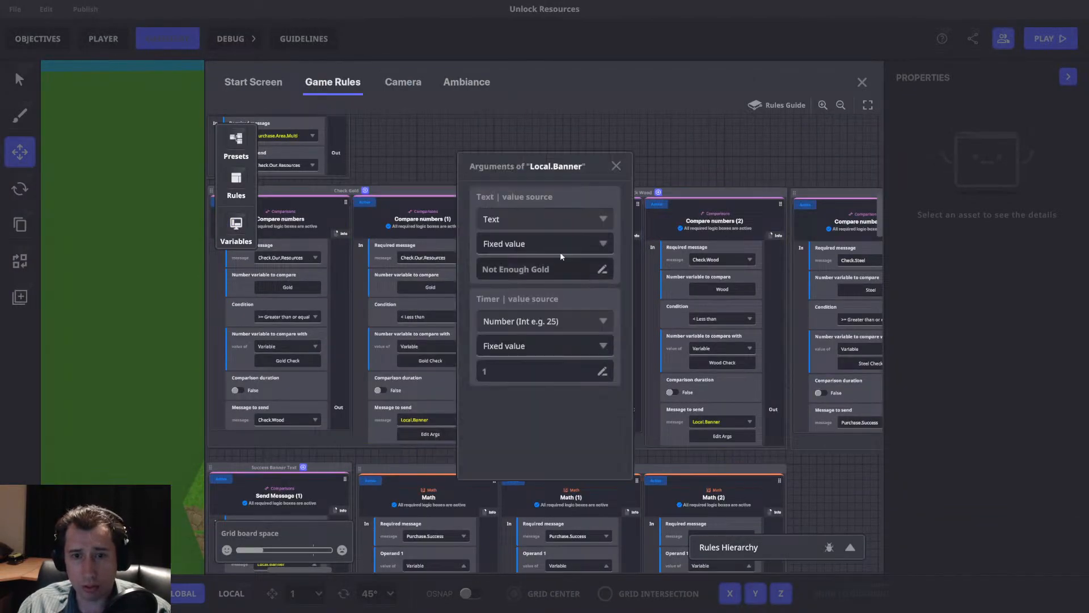
left_click(616, 165)
left_click(722, 436)
left_click(616, 165)
Examine the cost-setting rules, the Local.Banner ruleset and the math rules that subtract resources on Purchase.Success.
left_click_drag(468, 118, 648, 361)
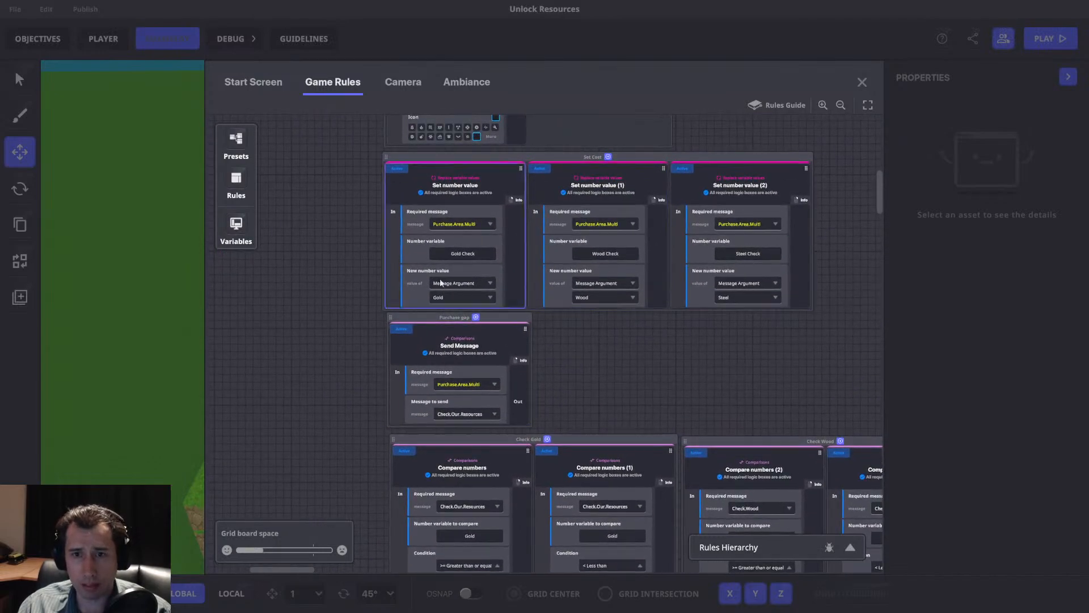
scroll(740, 359, "up", 7)
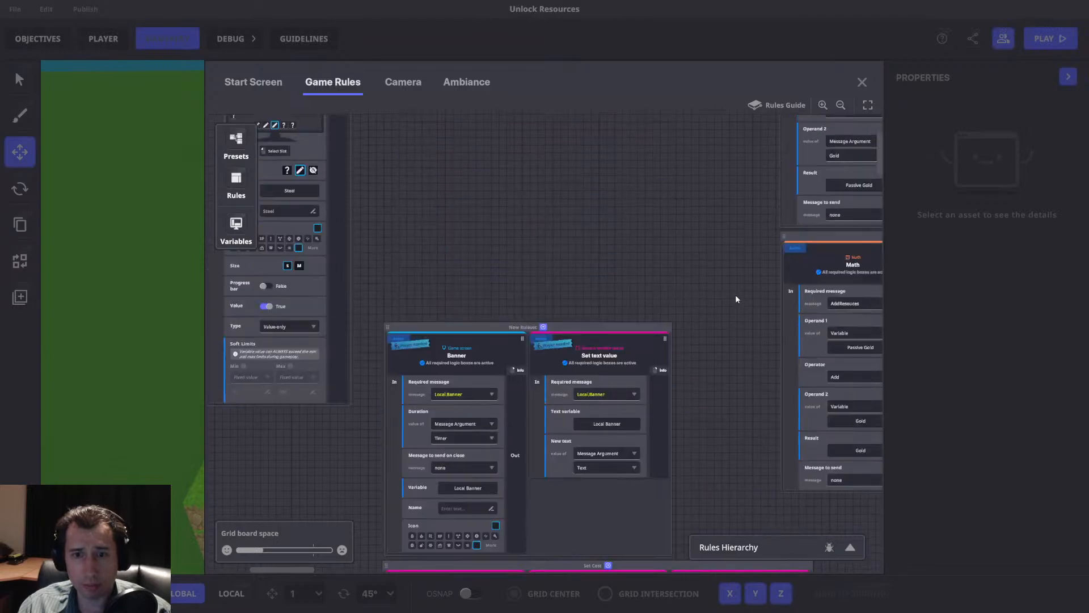
left_click_drag(572, 255, 235, 360)
left_click_drag(655, 284, 570, 344)
scroll(530, 270, "down", 4)
left_click_drag(296, 418, 326, 304)
scroll(652, 323, "down", 9)
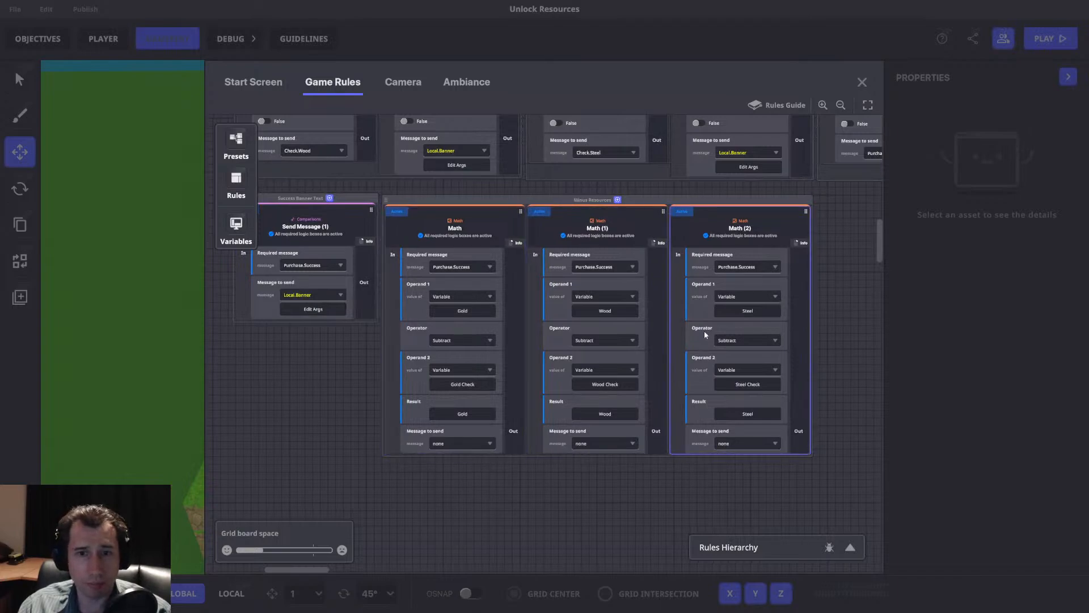
left_click_drag(578, 329, 579, 336)
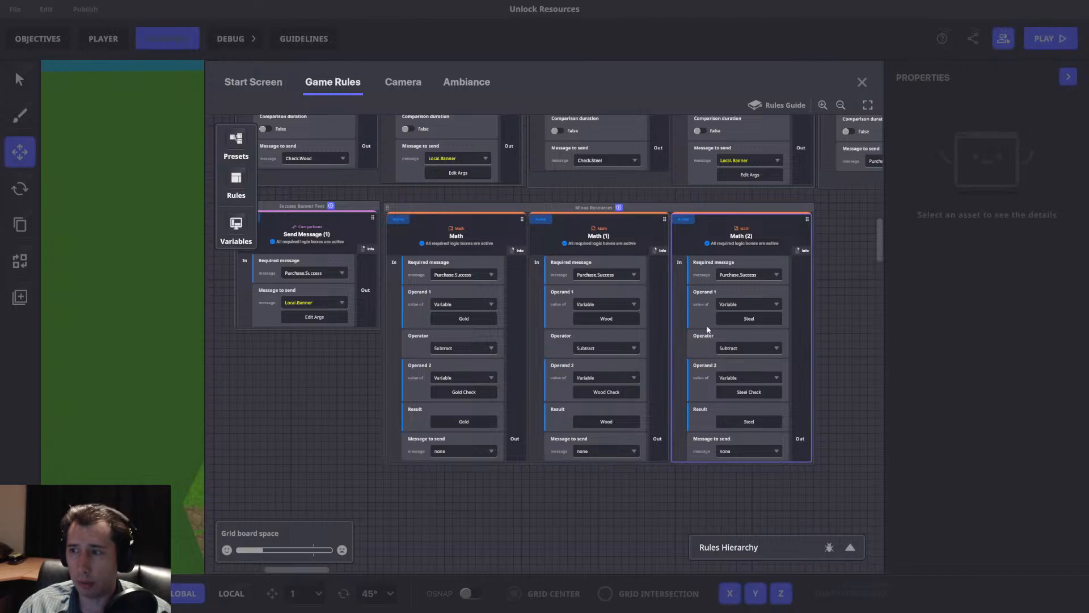
Examine the HUD and passive income rules and the AddPassiveStuff math rules for gold, wood and steel.
scroll(749, 312, "up", 10)
scroll(740, 262, "up", 2)
left_click_drag(609, 153, 738, 258)
left_click_drag(518, 262, 726, 307)
left_click_drag(582, 309, 681, 306)
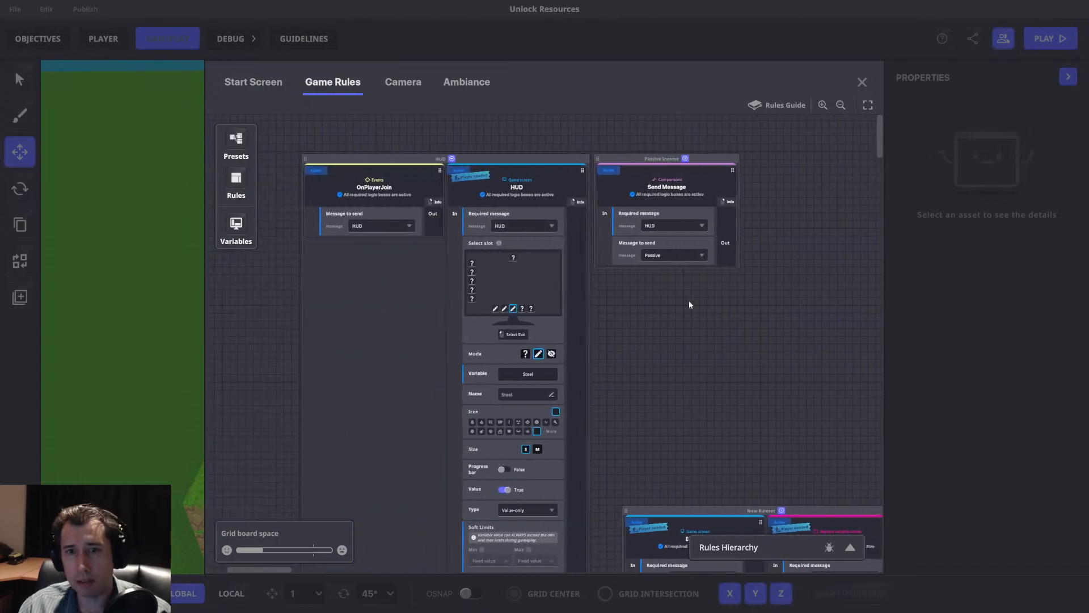
left_click_drag(819, 314, 414, 273)
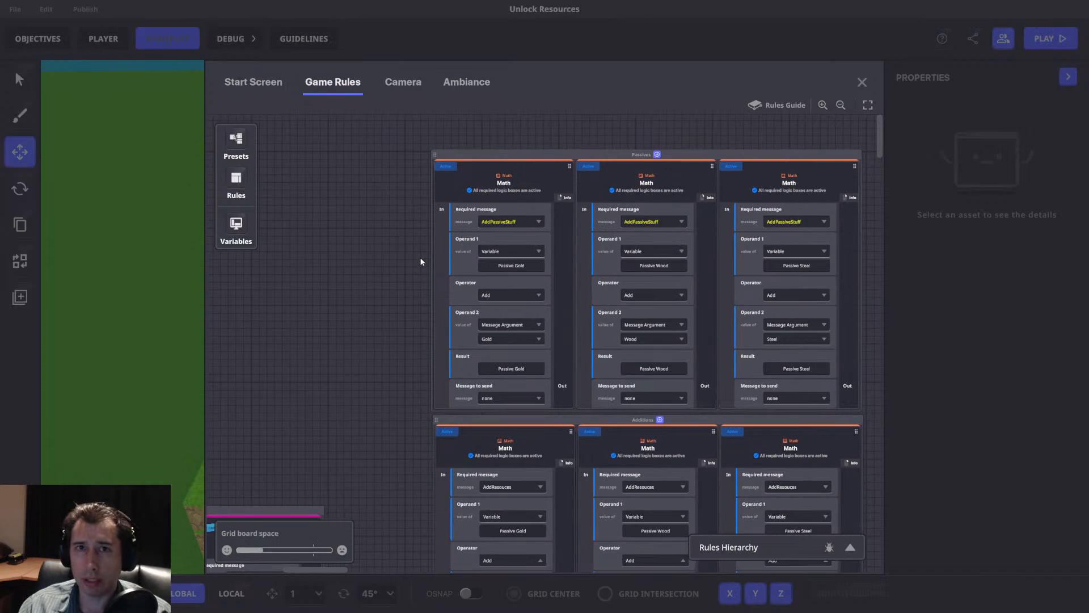
left_click_drag(595, 135, 529, 127)
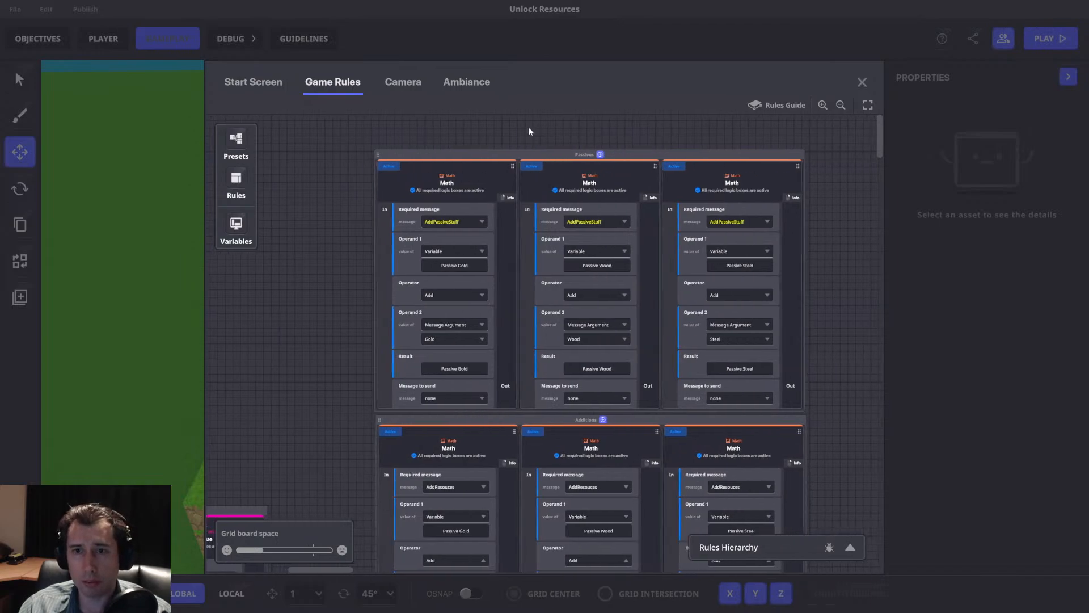
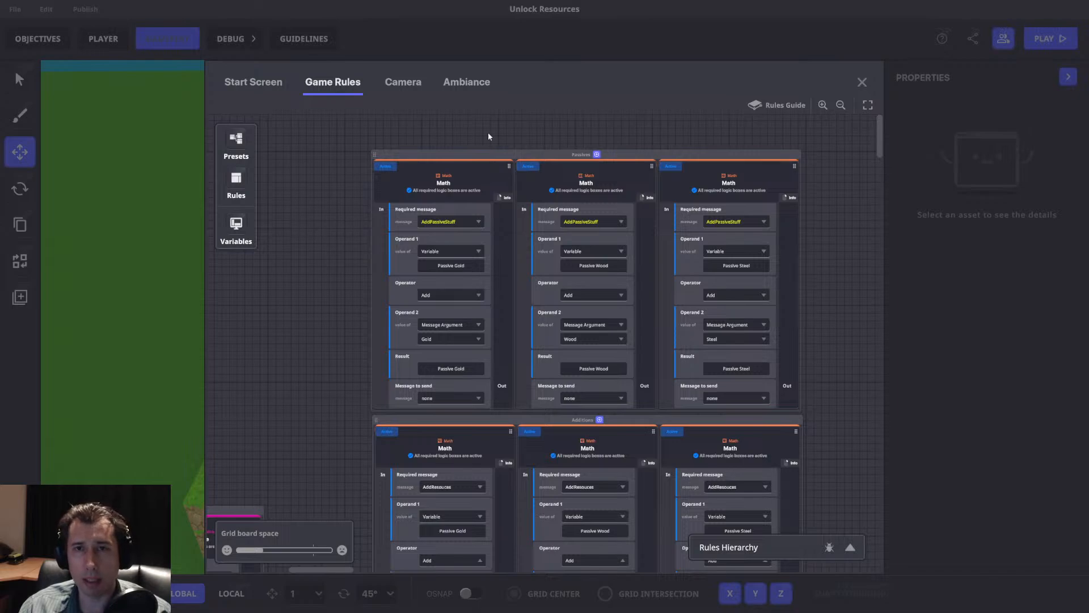
Examine the resource addition, purchase check, mined resource and Local.Banner rules in the game rules, then close them.
scroll(357, 162, "left", 1)
scroll(341, 221, "down", 5)
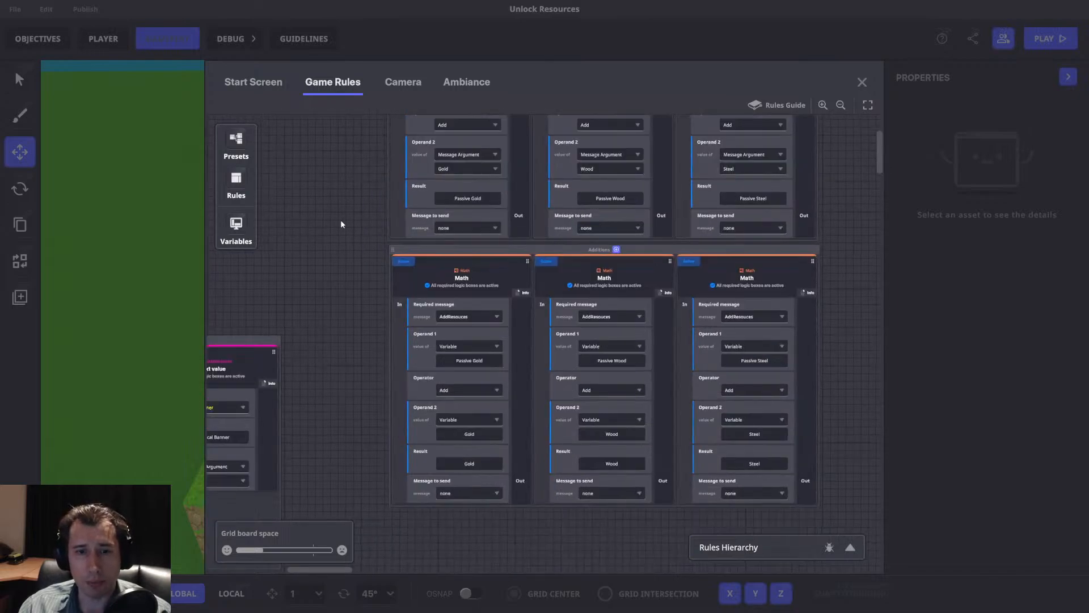
left_click_drag(335, 239, 695, 236)
scroll(663, 248, "down", 5)
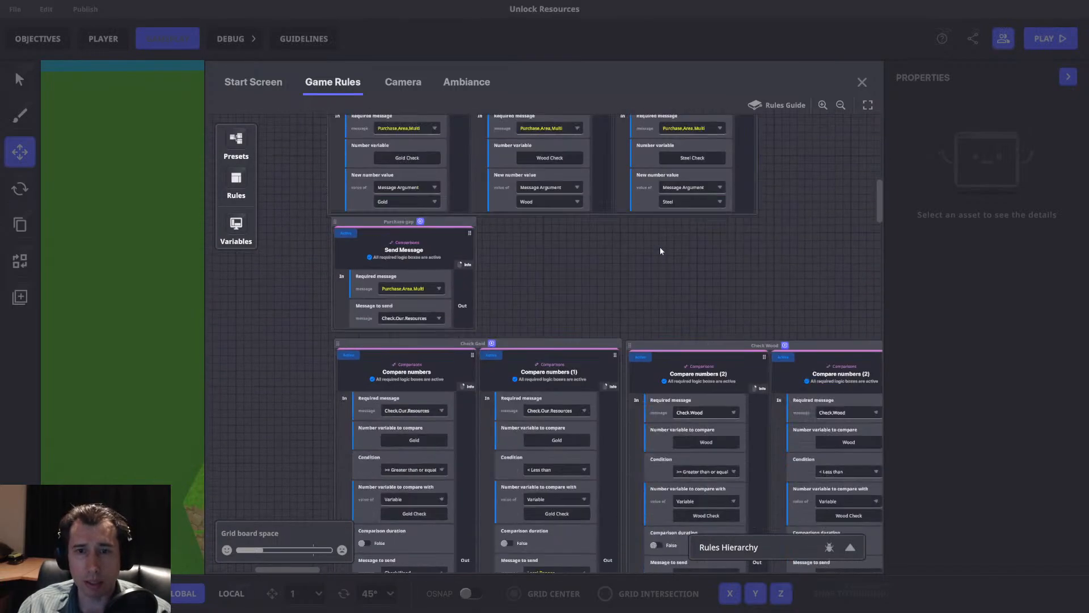
scroll(725, 228, "down", 5)
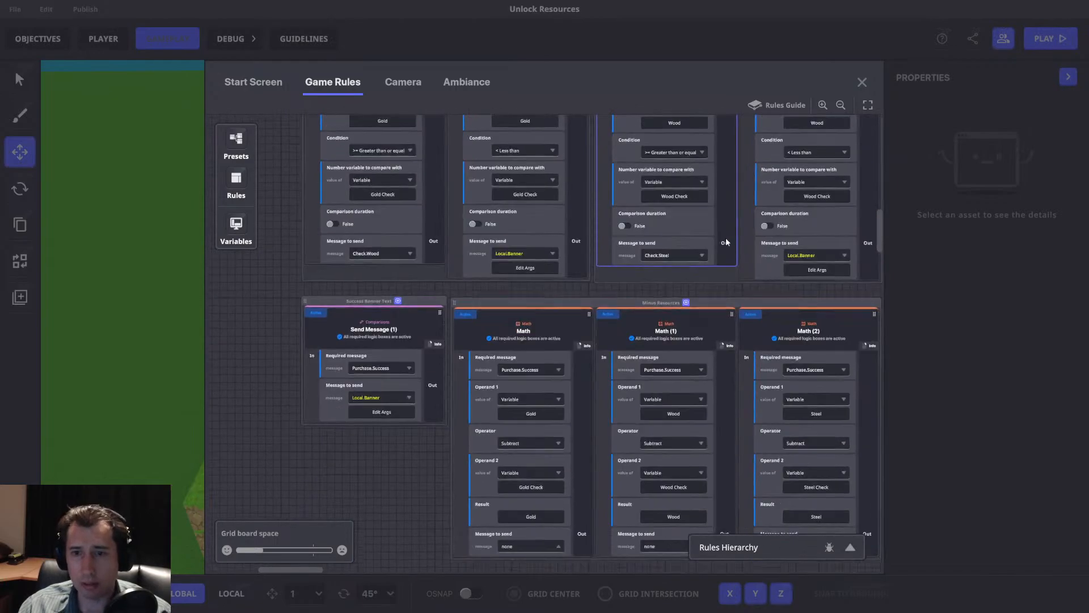
left_click_drag(769, 291, 345, 404)
left_click_drag(510, 135, 708, 230)
left_click_drag(313, 145, 579, 242)
scroll(673, 255, "up", 5)
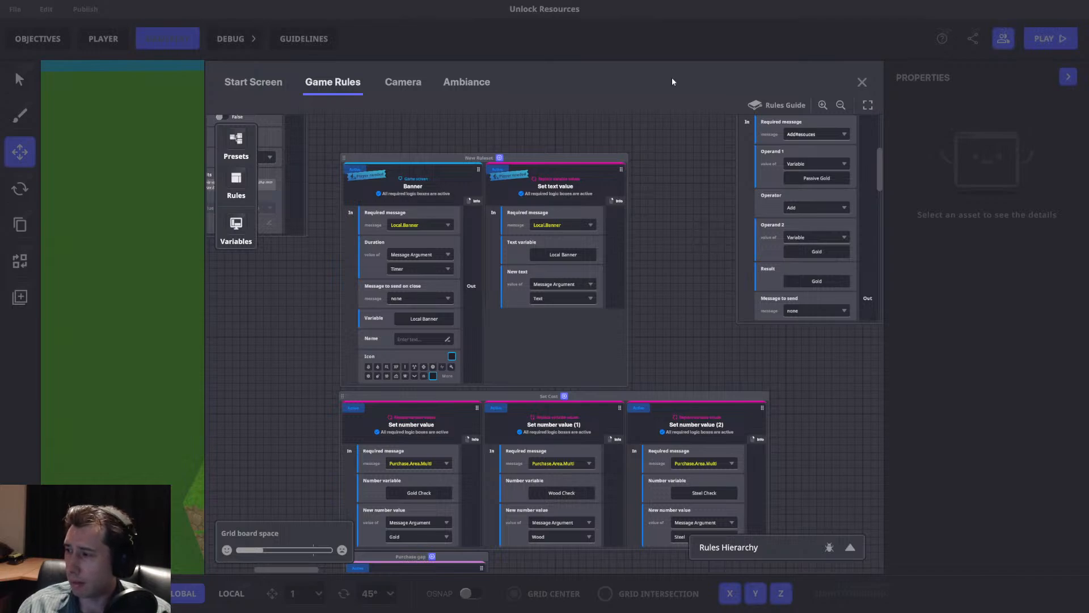
left_click(861, 82)
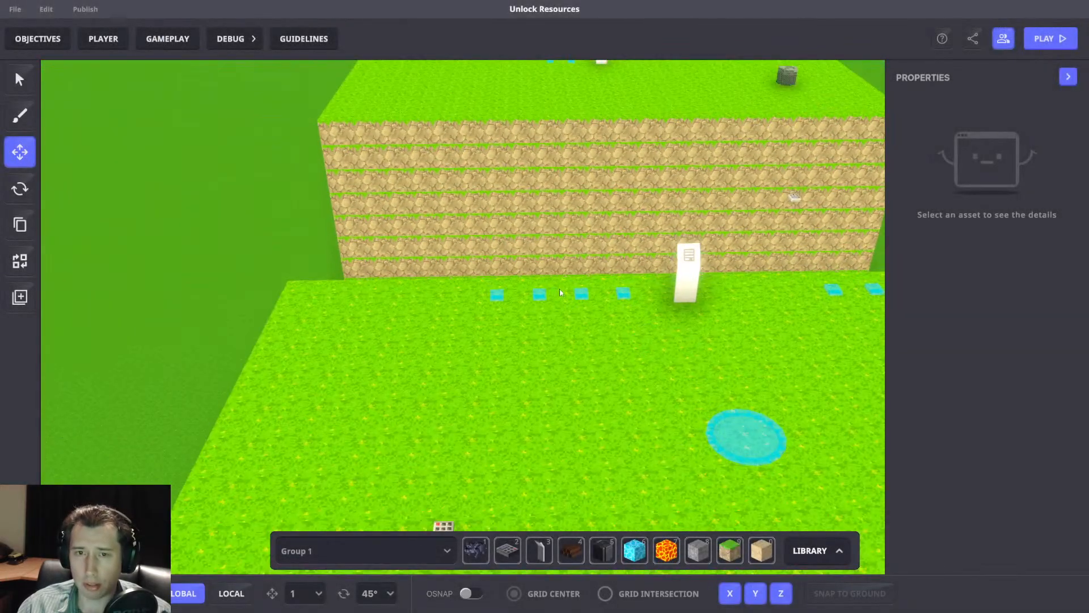
Inspect the Message Broadcaster settings of the RNG block in the row of four beside the first white panel.
right_click_drag(657, 387, 636, 331)
scroll(636, 331, "down", 4)
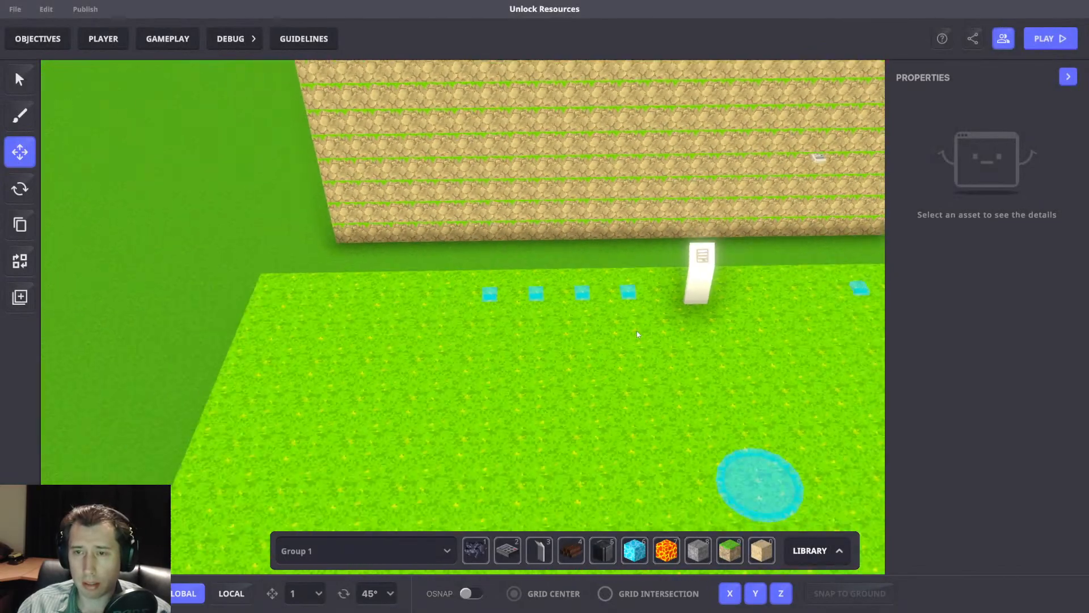
left_click(587, 295)
scroll(894, 342, "down", 5)
scroll(539, 282, "up", 5)
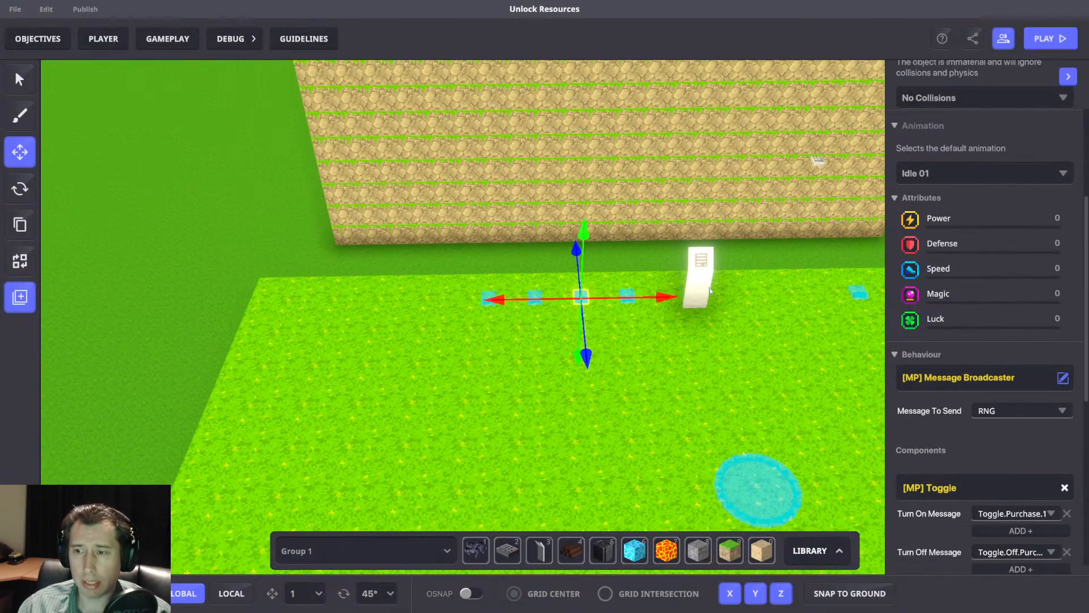
scroll(538, 283, "up", 3)
scroll(635, 352, "down", 6)
key("d")
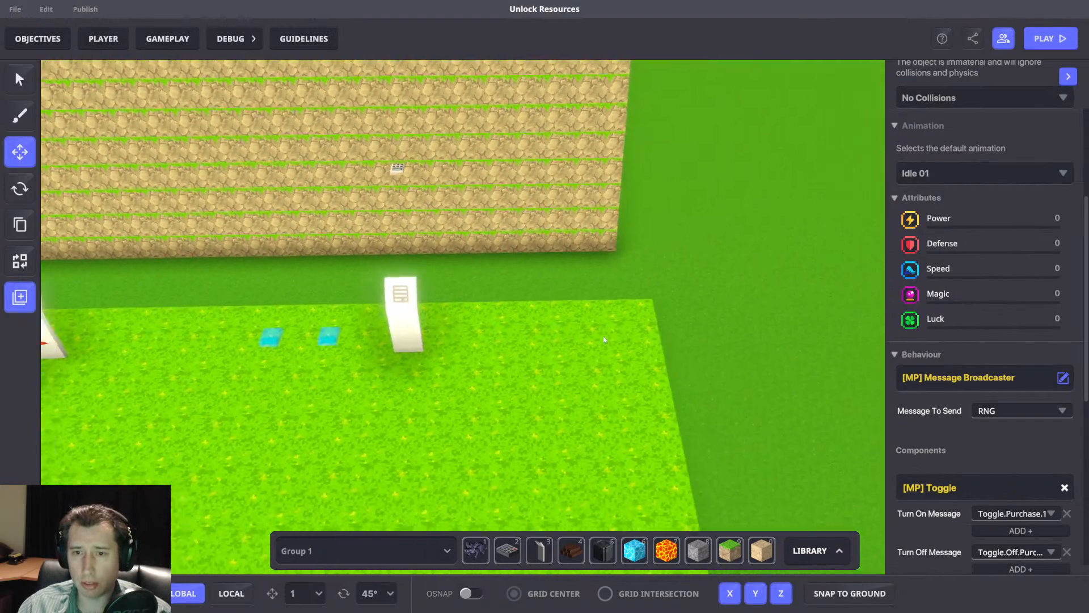
Inspect the two Message Broadcaster blocks between the white panels, including the full logic of the AddPassiveStuff block.
key("a")
left_click(546, 303)
scroll(973, 414, "down", 5)
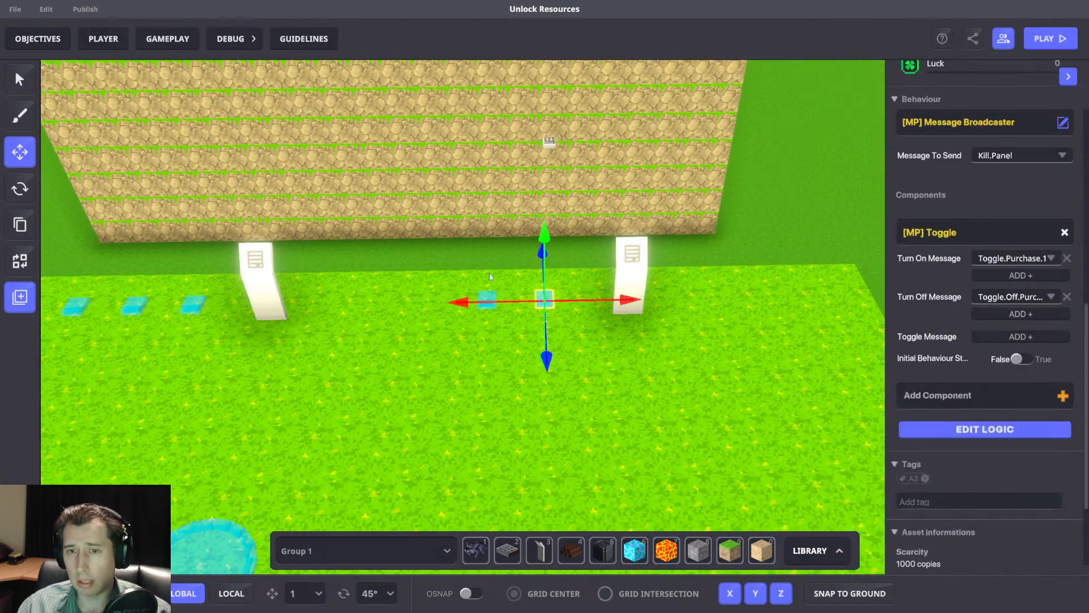
scroll(487, 278, "up", 3)
left_click(459, 310)
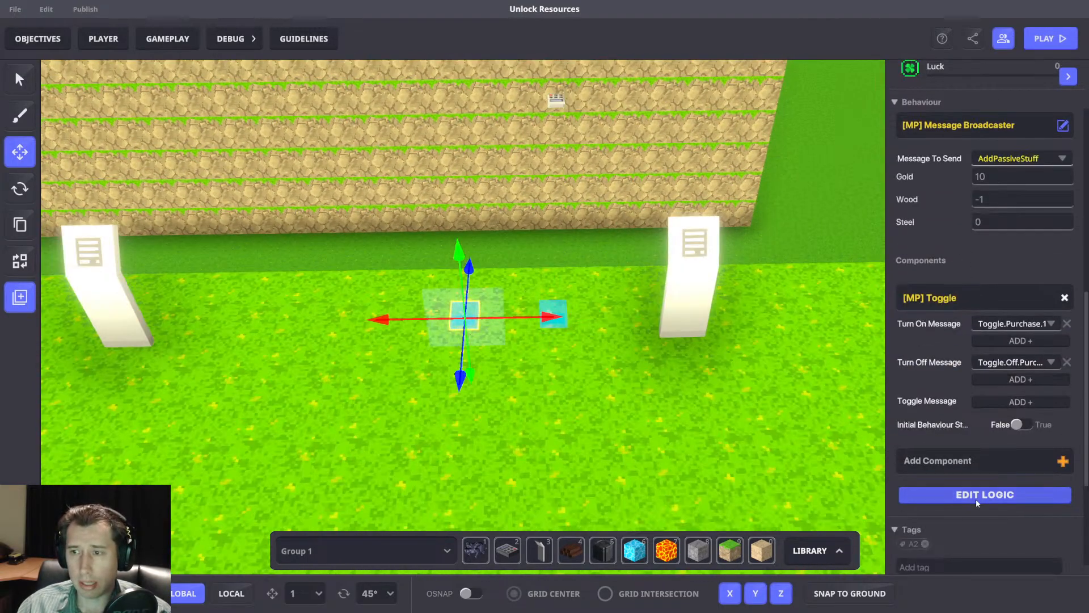
left_click(975, 498)
scroll(999, 444, "down", 3)
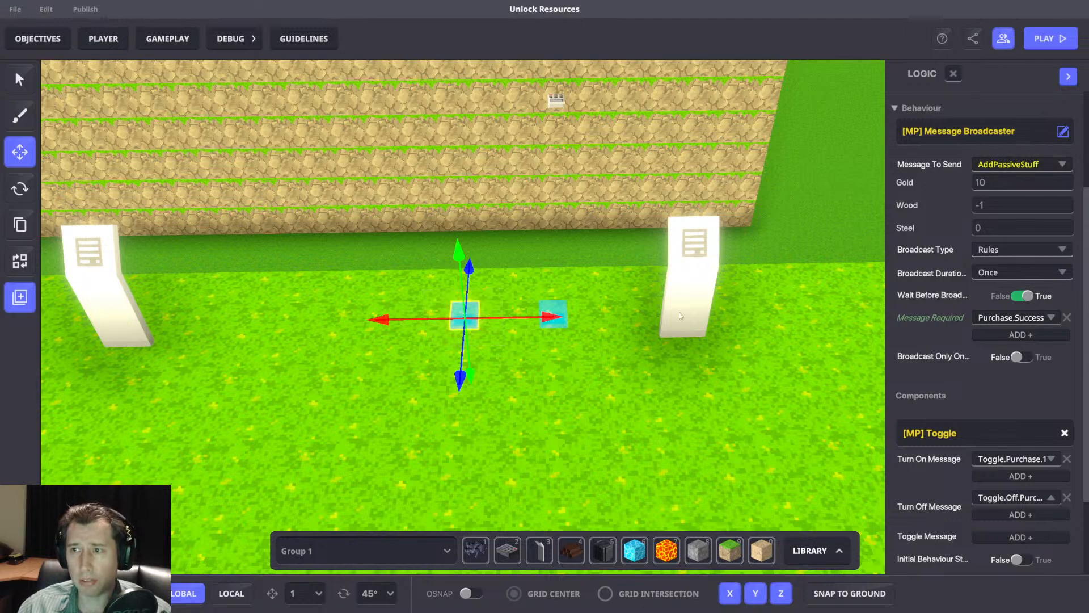
Duplicate the AddPassiveStuff block onto the grass just in front of the pair of blocks between the white panels.
scroll(648, 348, "down", 3)
scroll(649, 348, "down", 2)
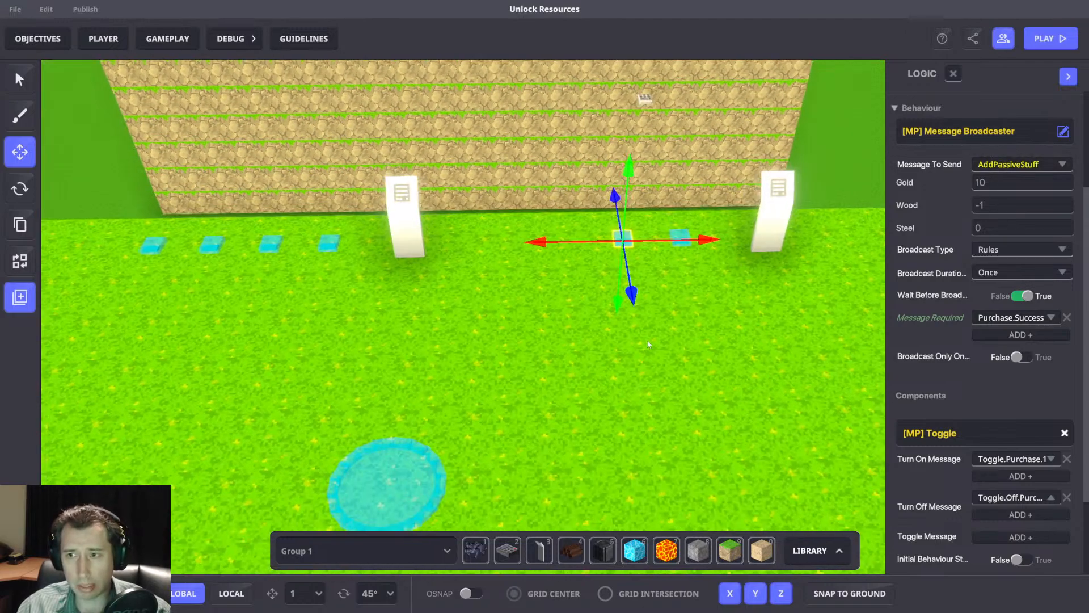
left_click(681, 237)
left_click_drag(754, 266, 720, 270)
scroll(1013, 342, "down", 8)
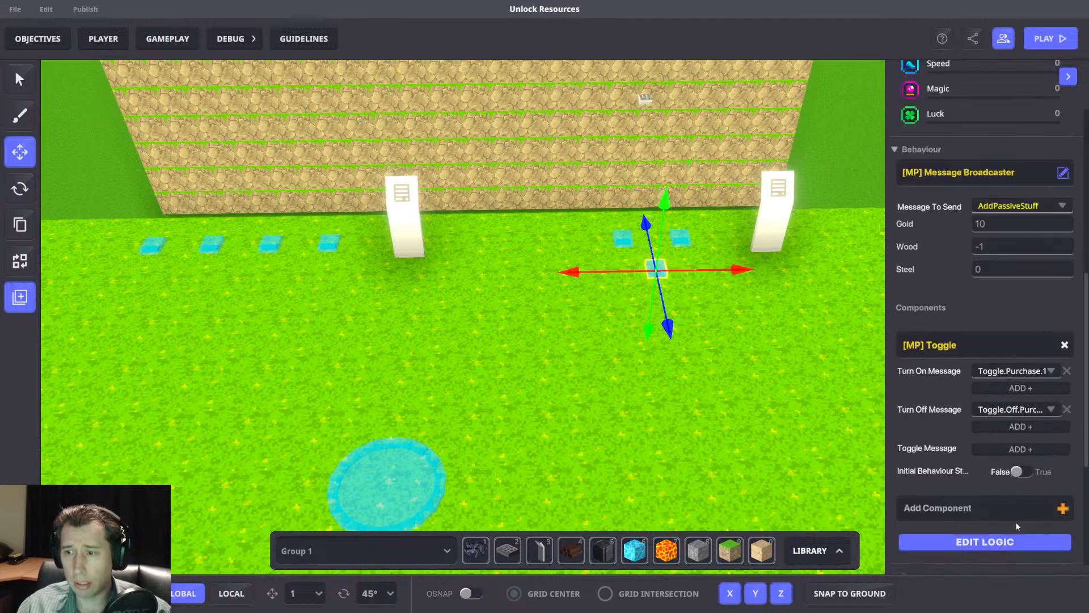
Replace the duplicated block's Message Broadcaster behaviour with the [MP] Asset Spawner.
left_click(1005, 542)
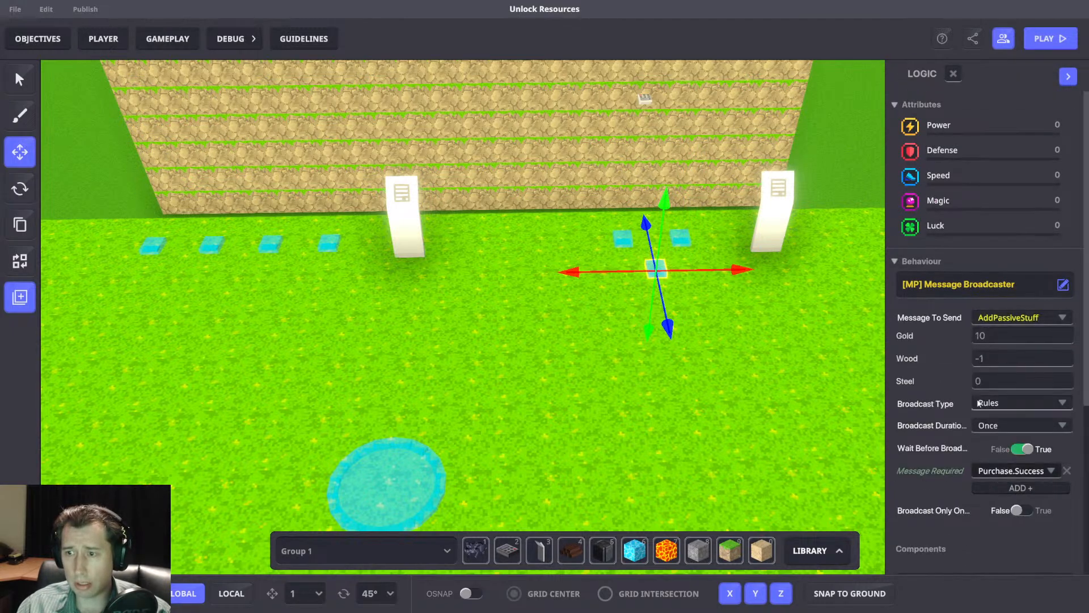
left_click(967, 287)
left_click(401, 277)
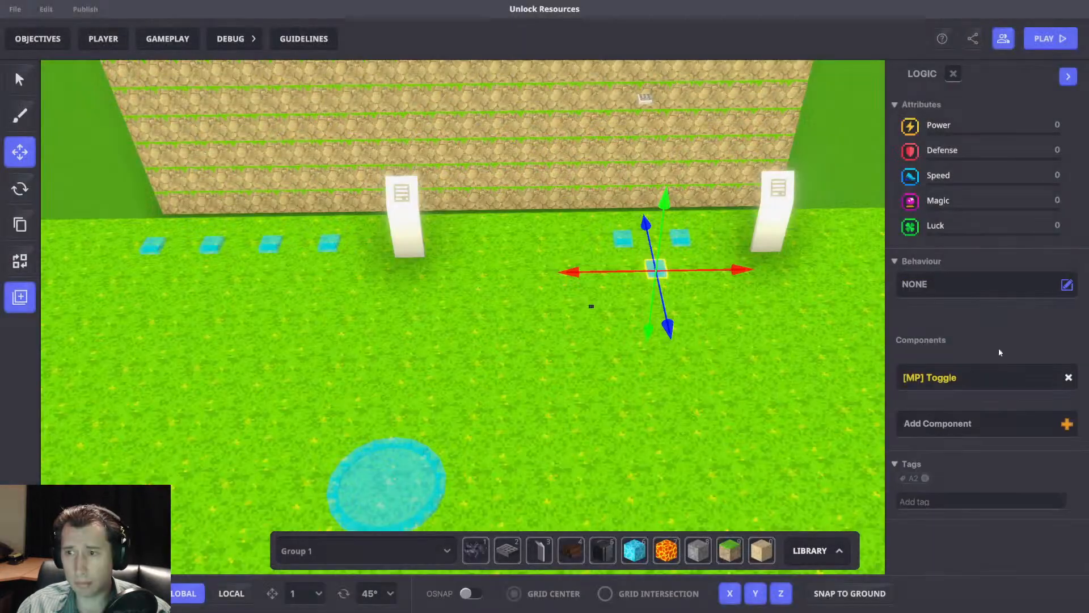
left_click(976, 282)
type("ass")
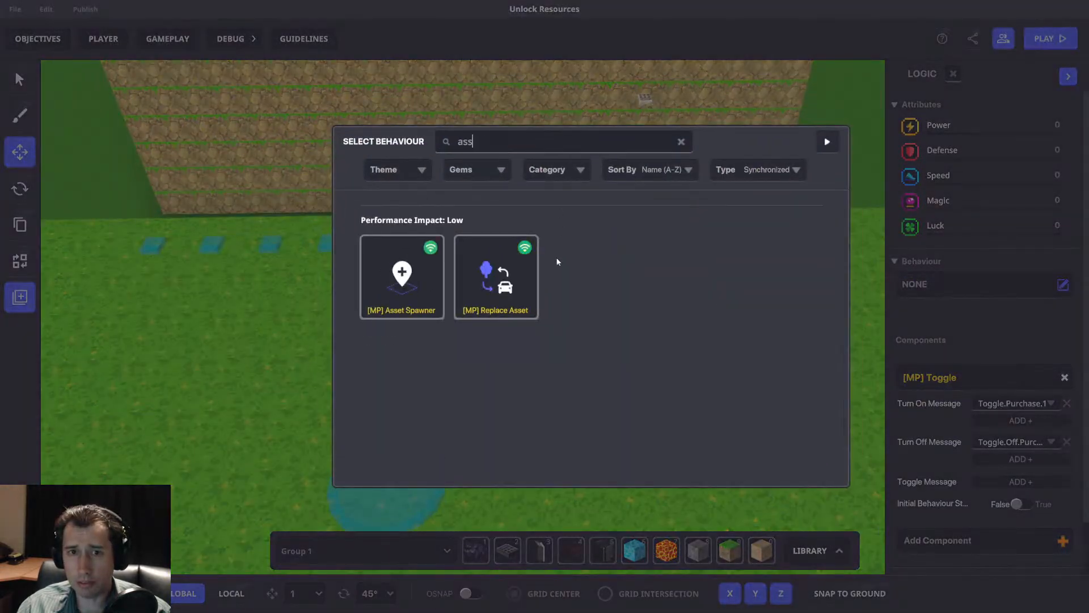
left_click(402, 276)
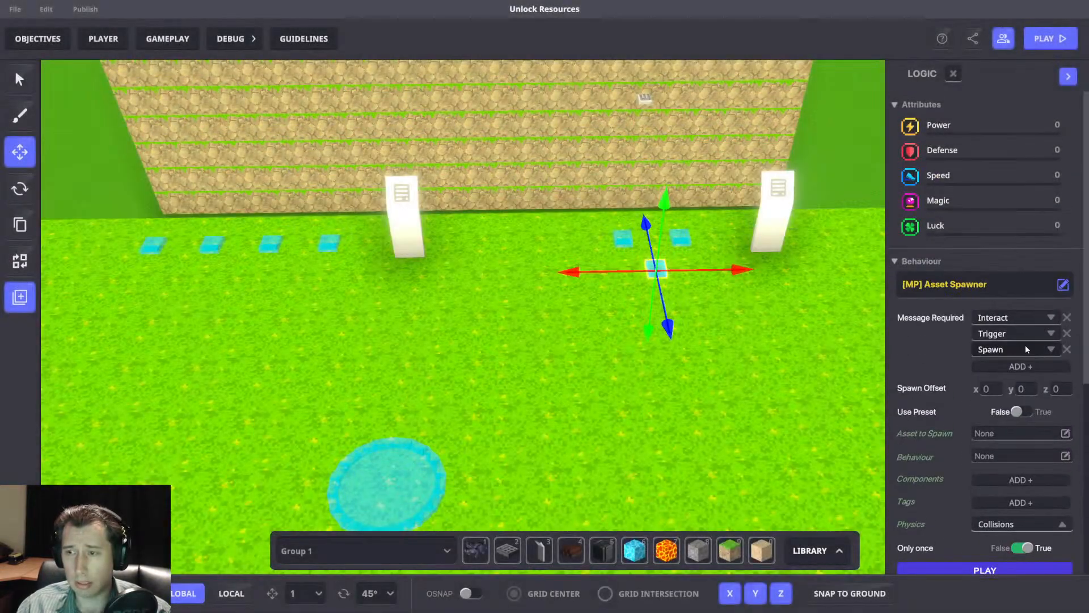
Strip the Asset Spawner's default required messages and make Purchase.Success its only required message.
left_click(1067, 314)
left_click(1067, 314)
left_click(1006, 318)
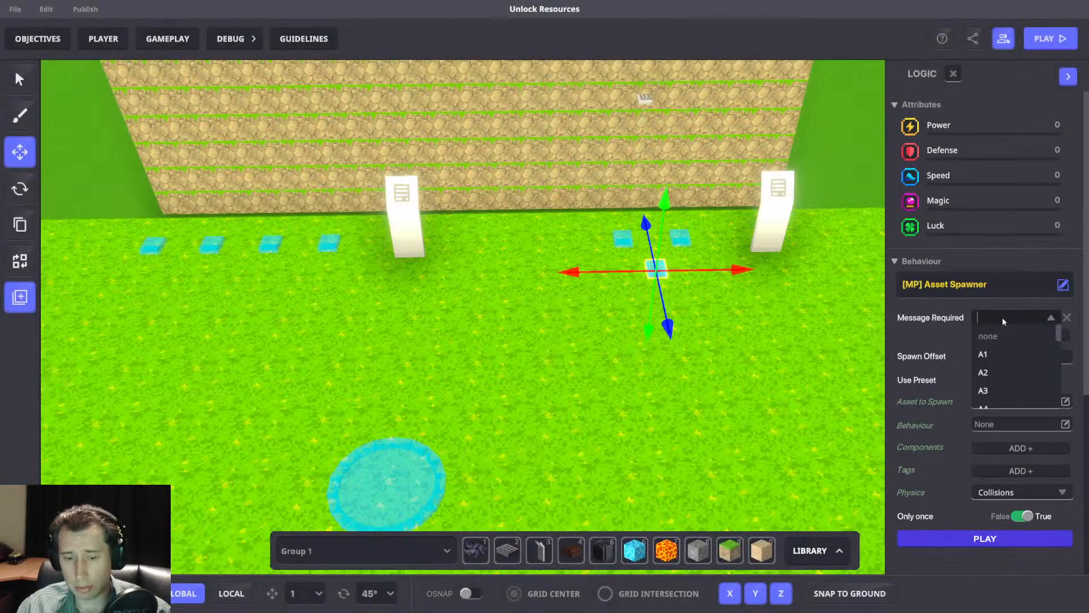
type("Succ")
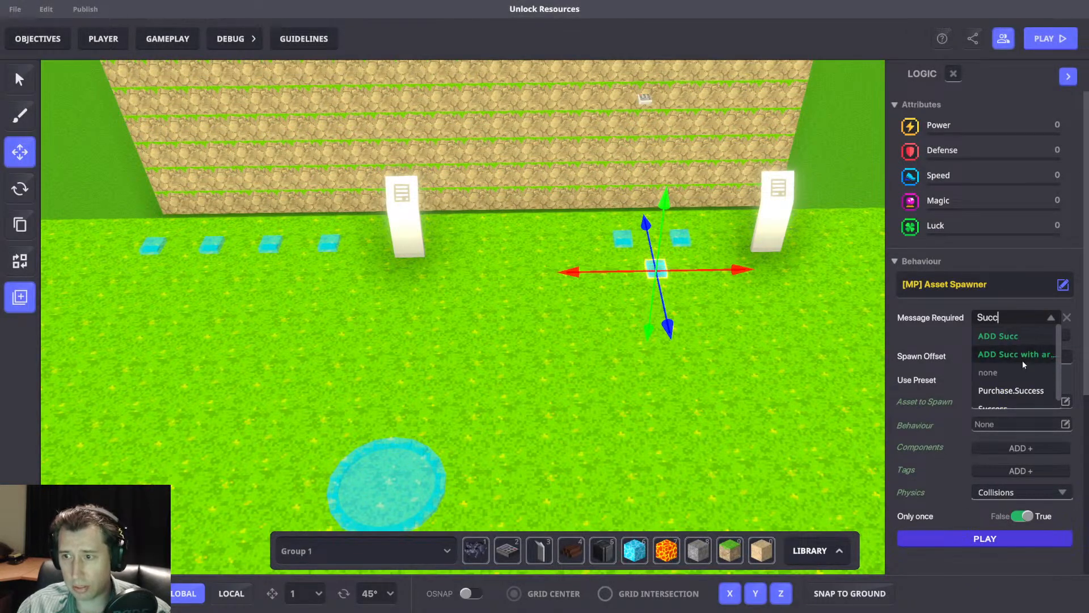
left_click(1030, 391)
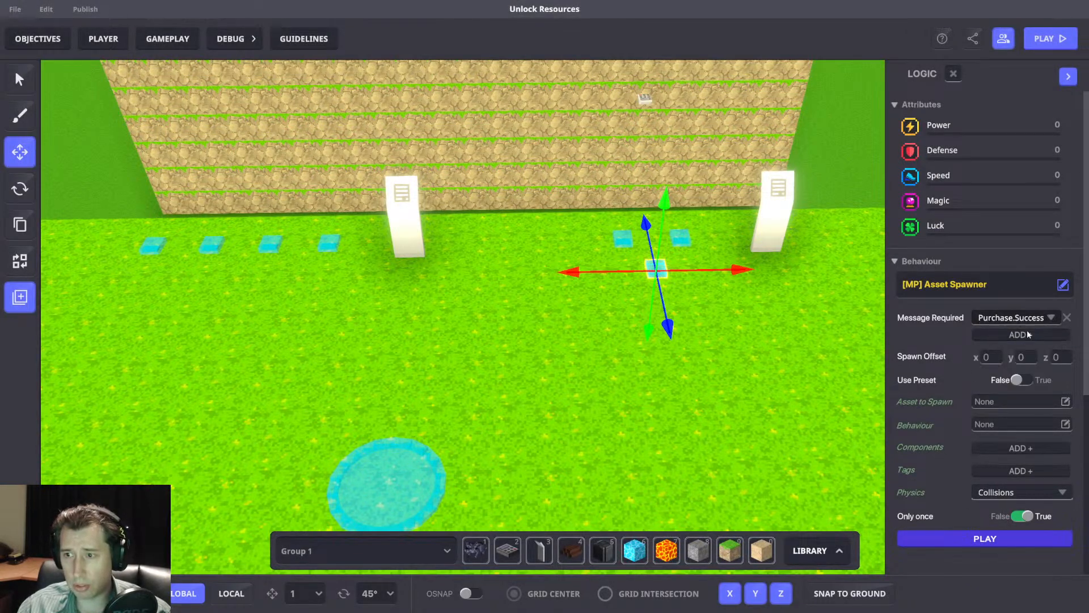
Make the Asset Spawner use a preset and allow it to spawn more than once.
left_click(1020, 380)
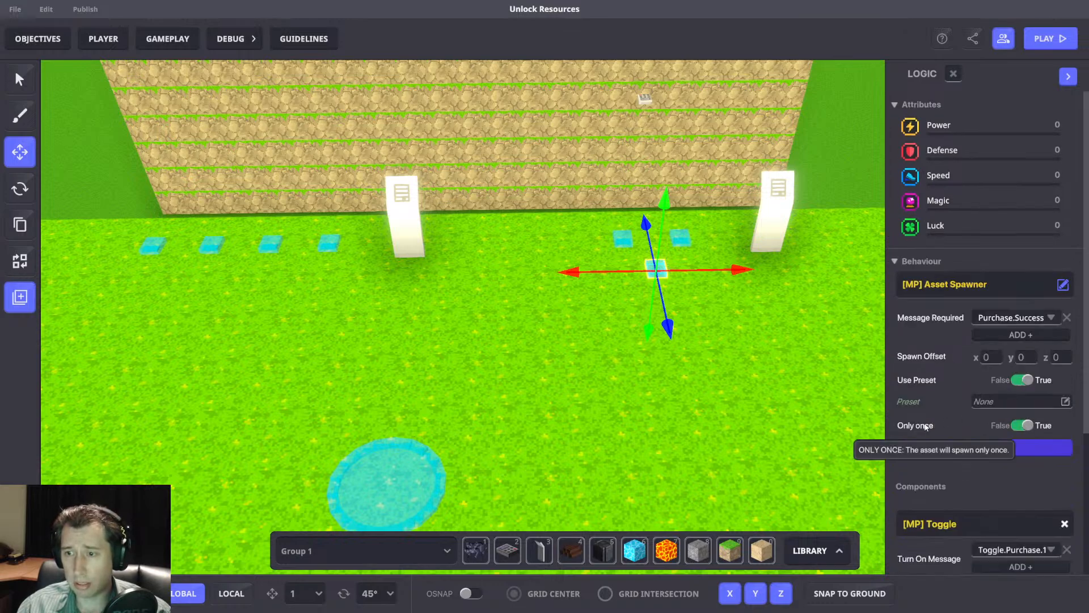
left_click(1024, 426)
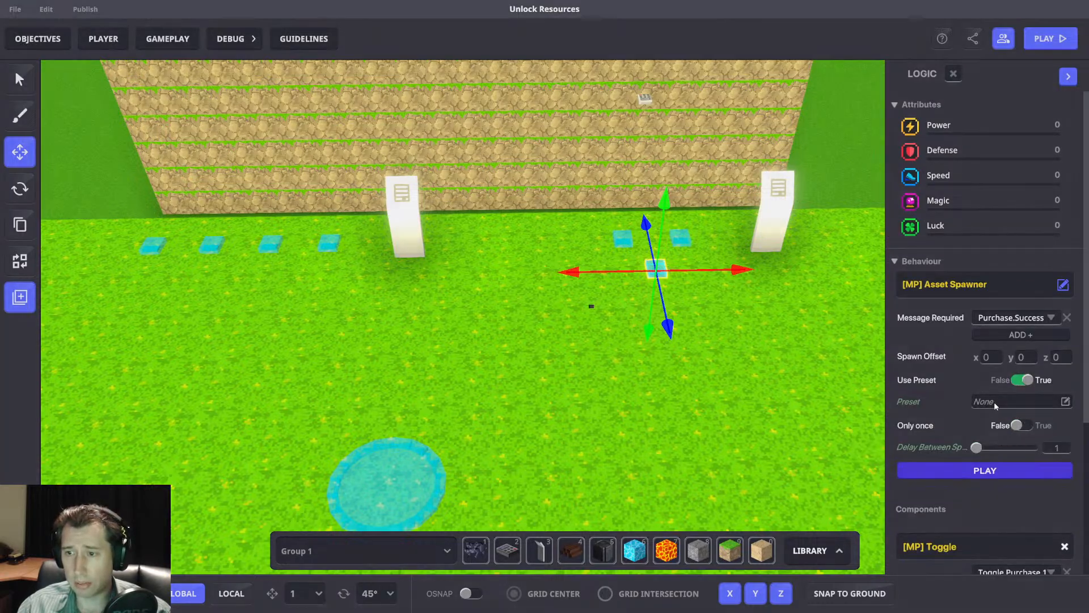
left_click(994, 402)
key("Escape")
Place a Grey Wolf on the grass between the two white panels and select it.
scroll(658, 437, "down", 2)
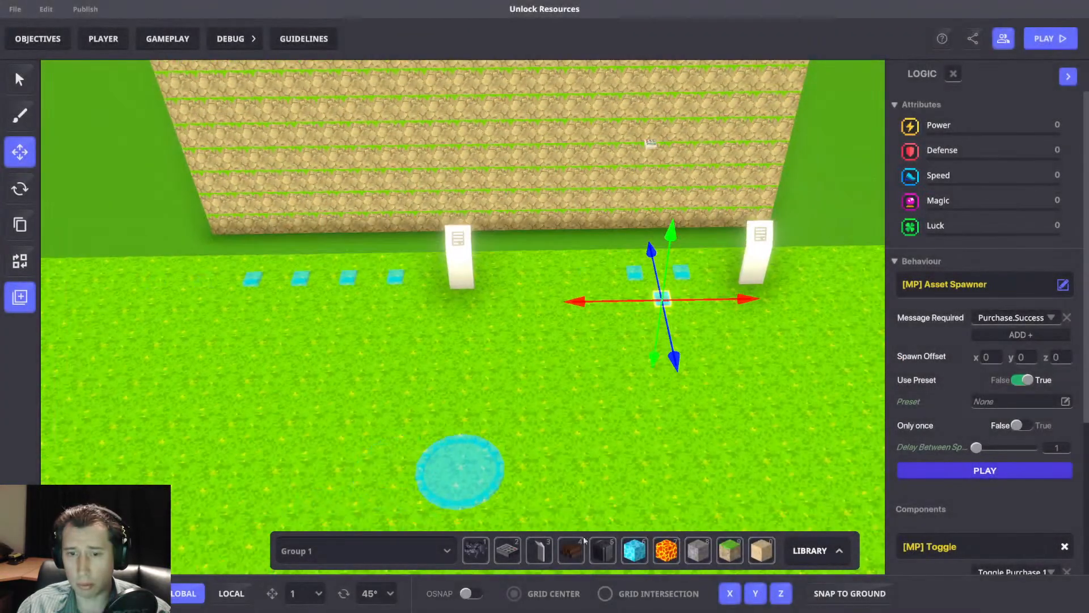
left_click(471, 553)
left_click(580, 381)
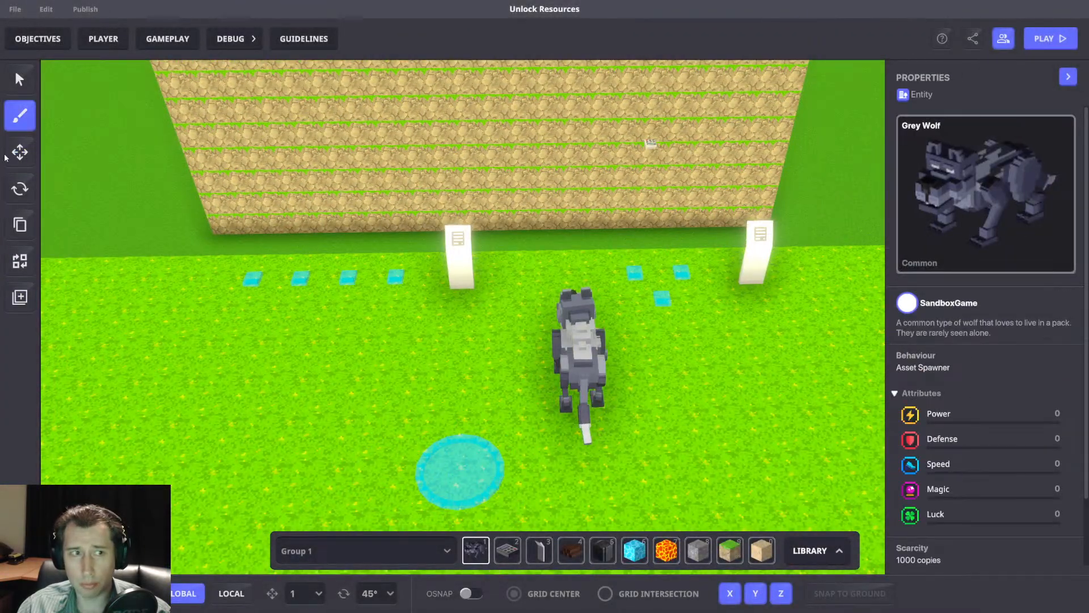
left_click(579, 346)
scroll(989, 340, "down", 5)
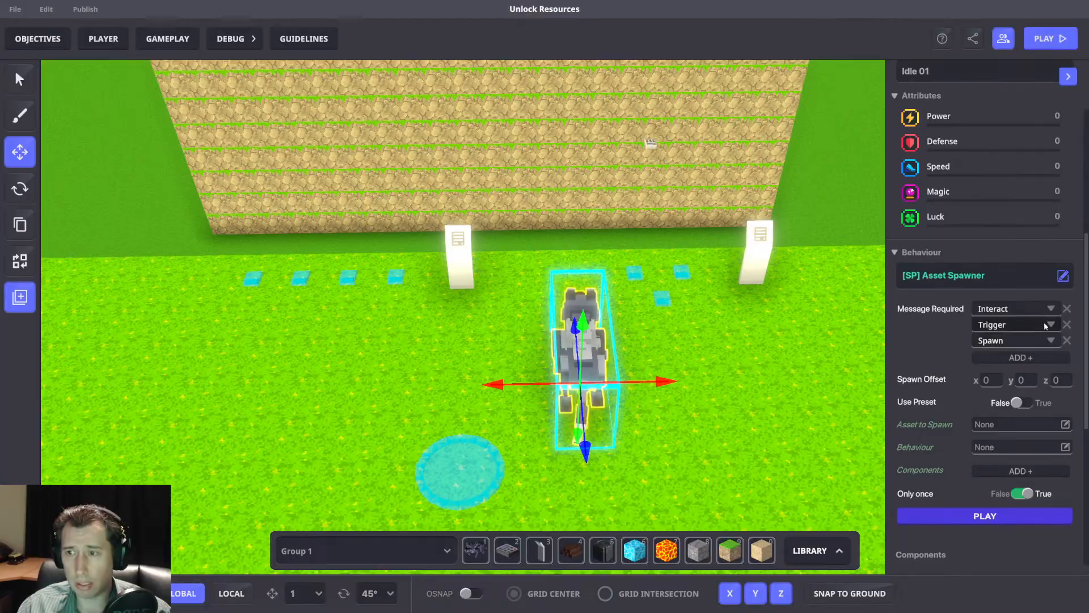
Replace the Grey Wolf's [SP] Asset Spawner behaviour with the [MP] Message Broadcaster.
left_click(1017, 274)
left_click(377, 291)
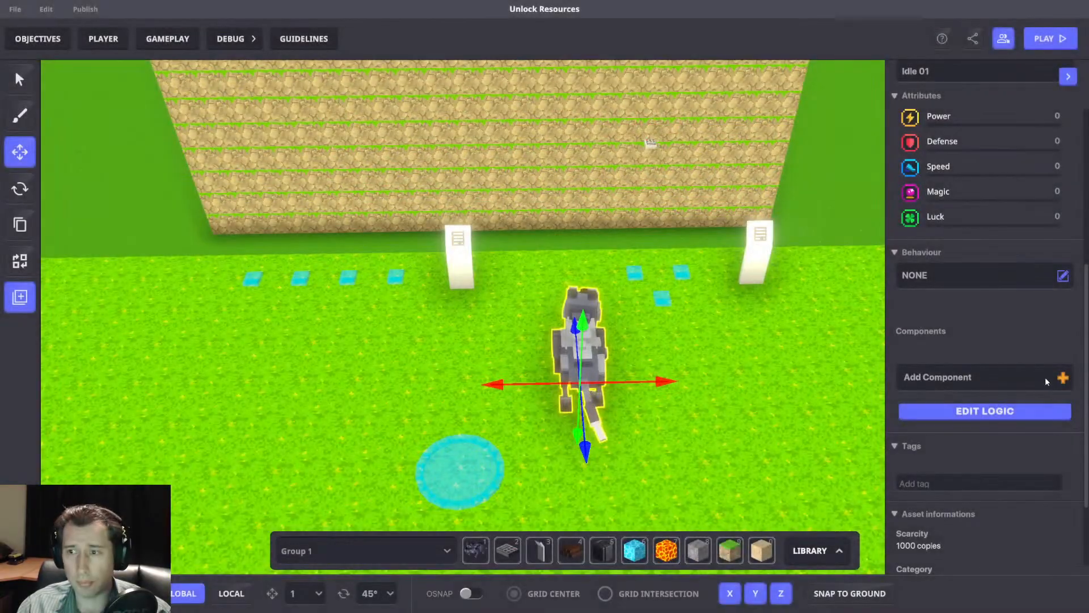
left_click(987, 273)
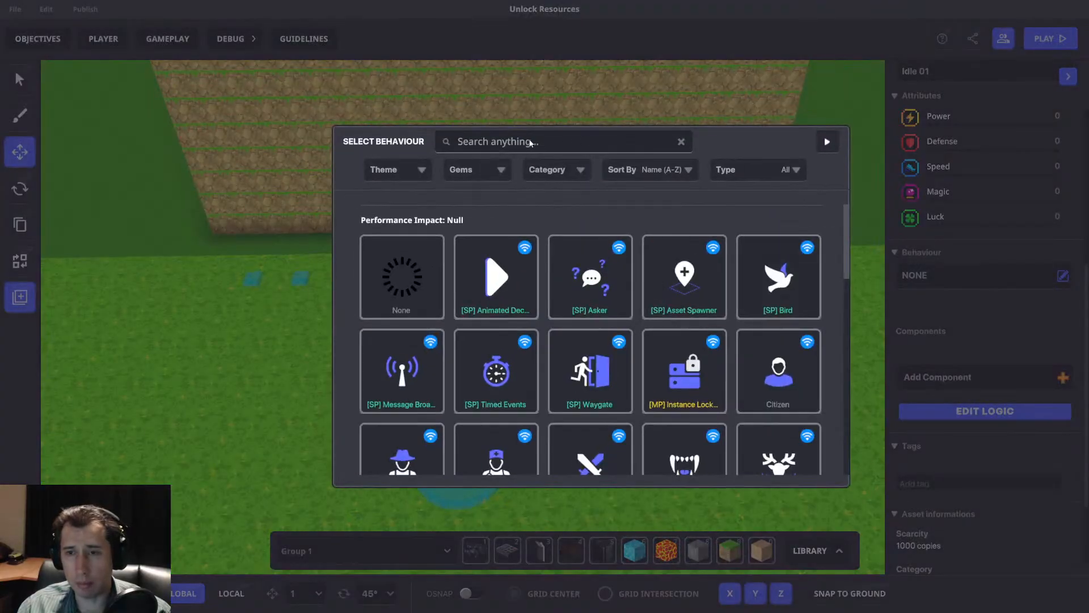
left_click(820, 142)
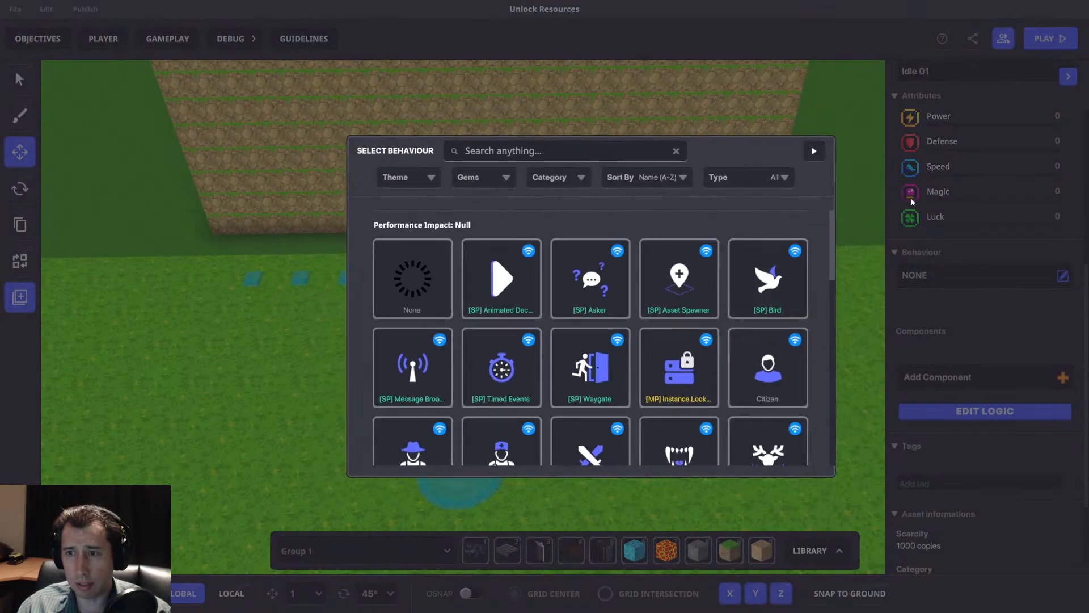
left_click(961, 279)
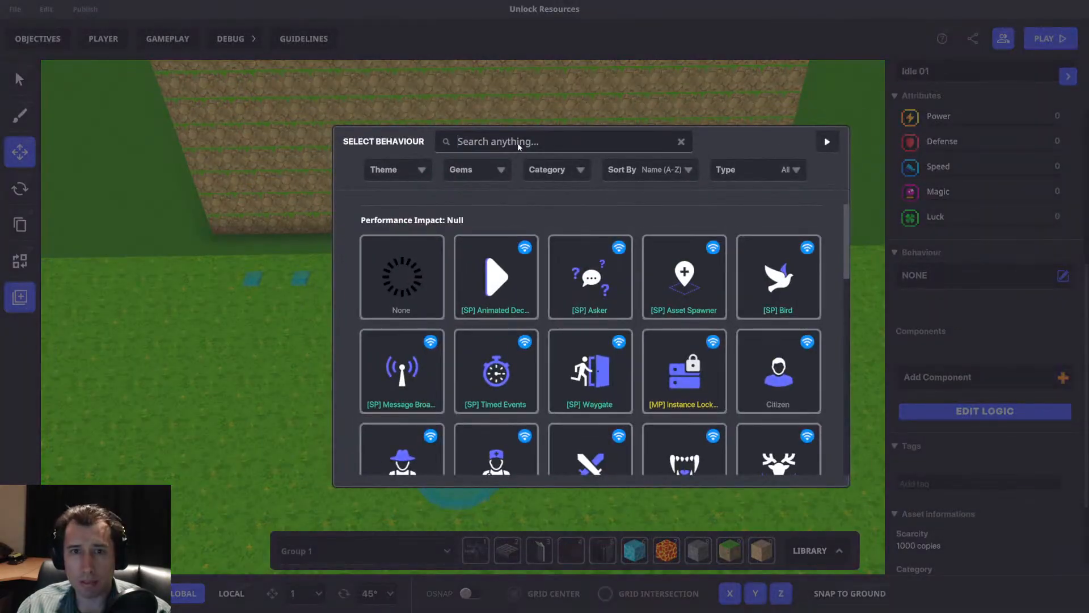
type("mess")
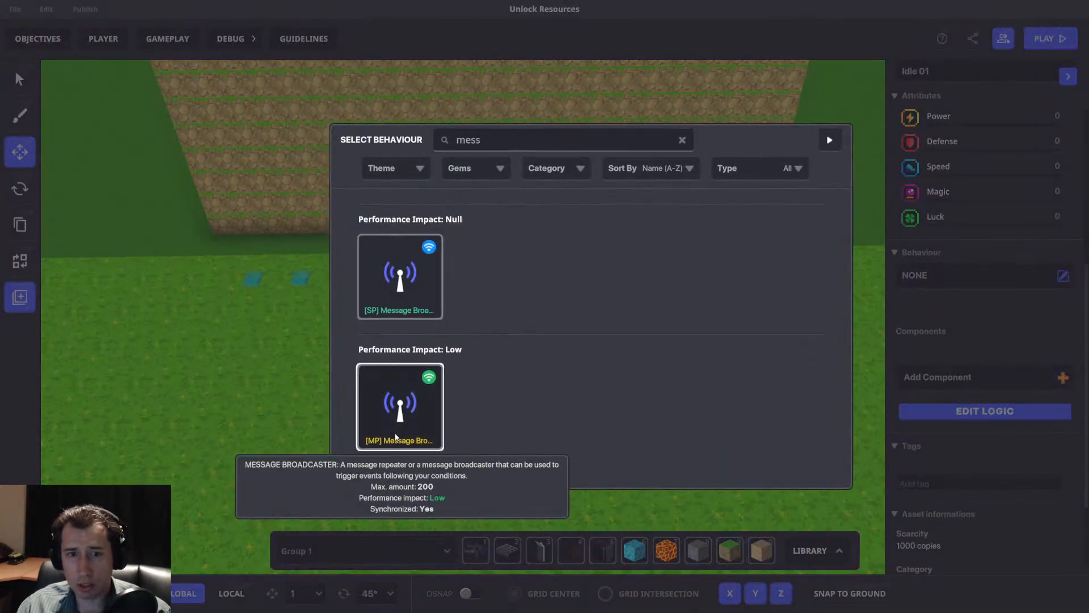
left_click(395, 437)
Configure the wolf's Message Broadcaster to broadcast only once and set its broadcast type to Rules.
left_click(993, 427)
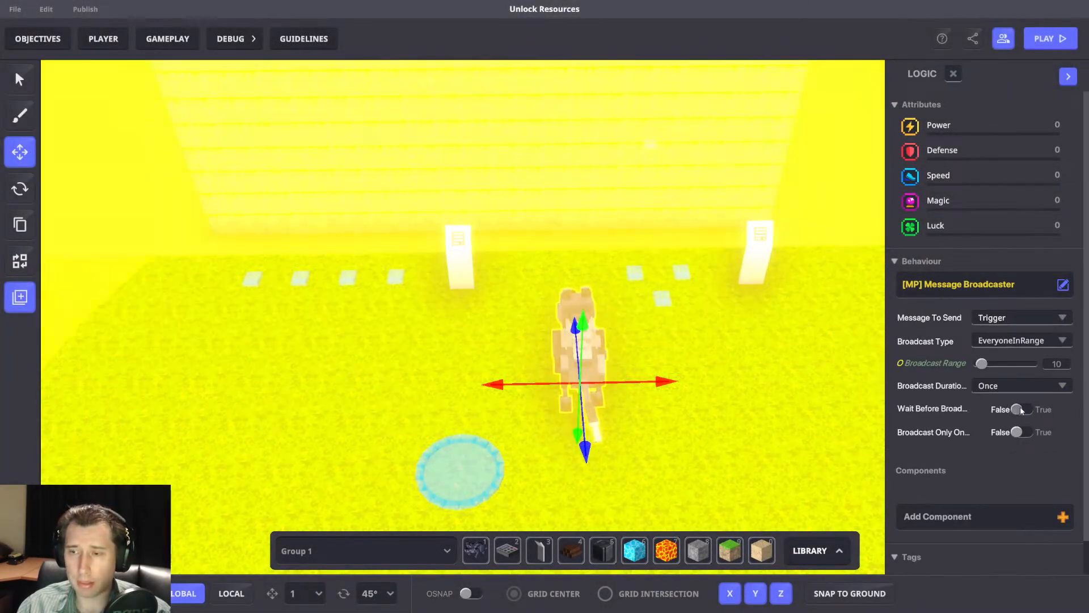
left_click(1019, 409)
left_click(1020, 408)
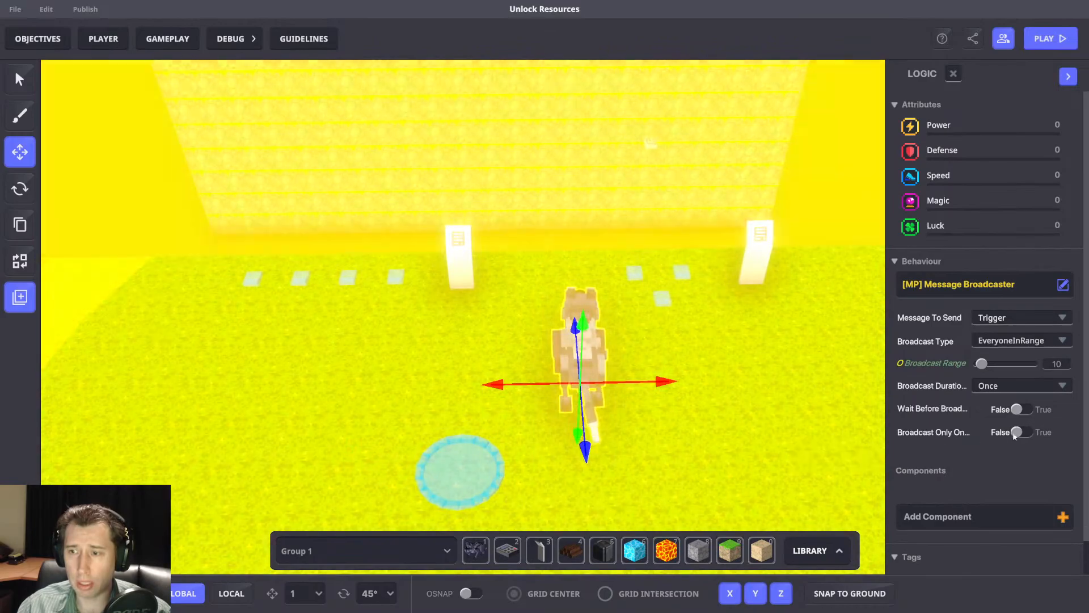
left_click(1020, 432)
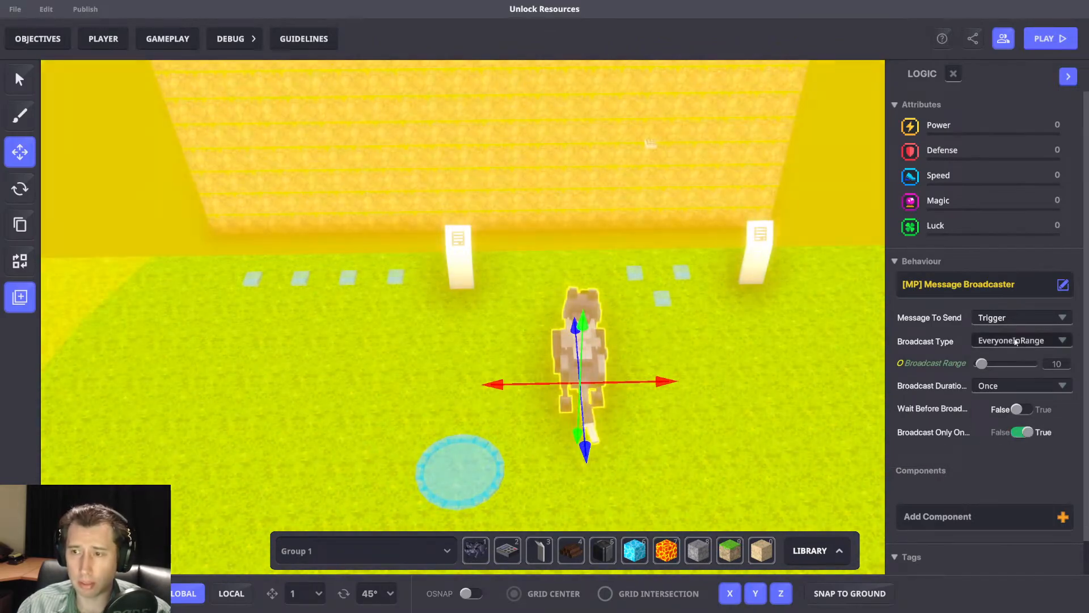
left_click(1021, 341)
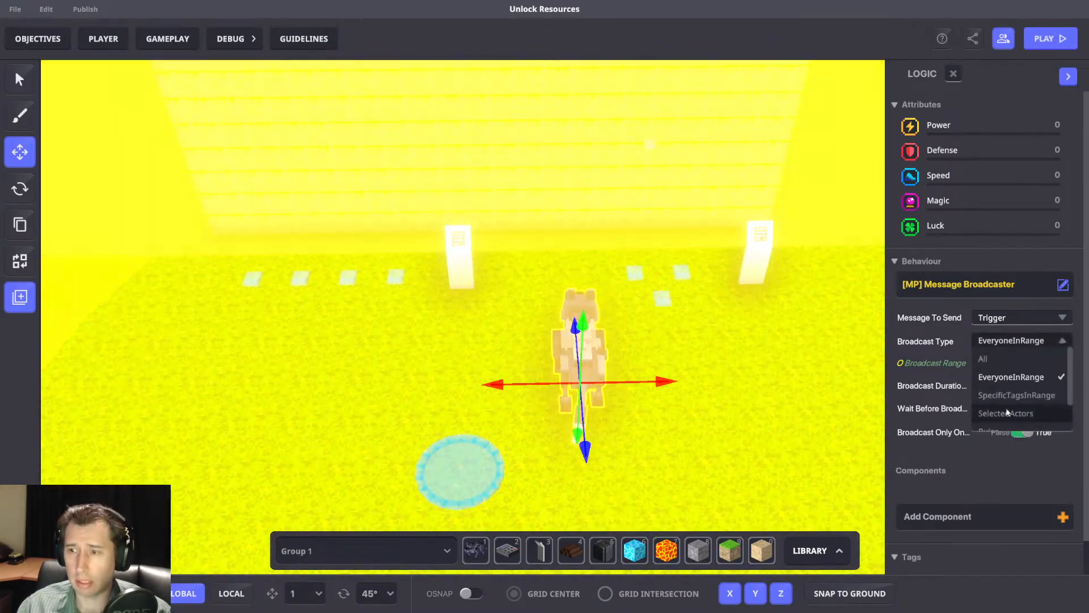
scroll(1015, 402, "down", 1)
left_click(1018, 393)
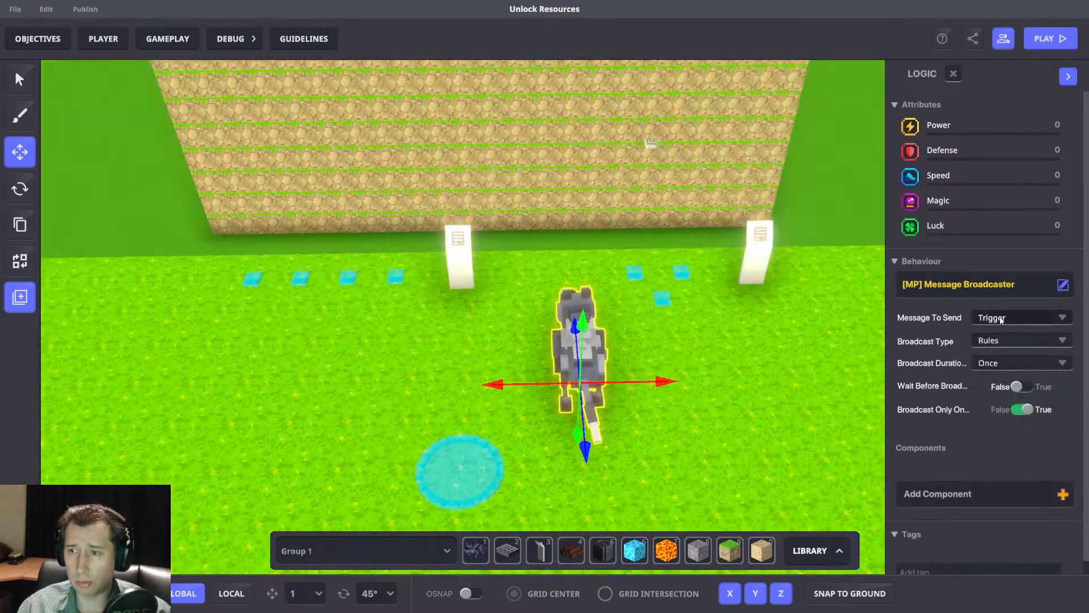
Set the wolf's Message Broadcaster to send AddPassiveStuff with a Gold value of 5.
left_click(1001, 318)
type("add")
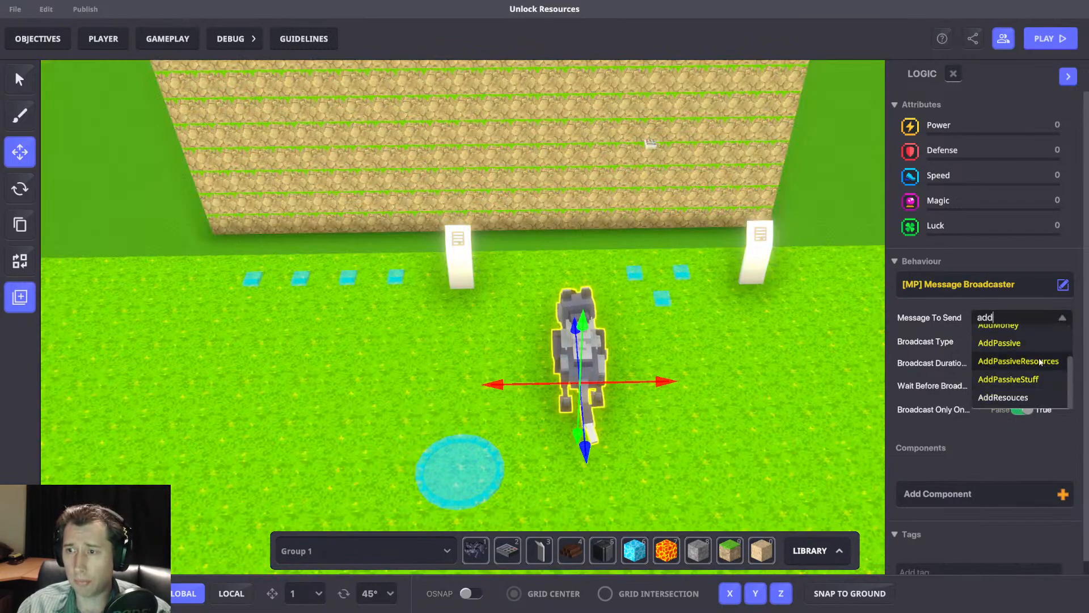
left_click(1021, 379)
left_click(995, 336)
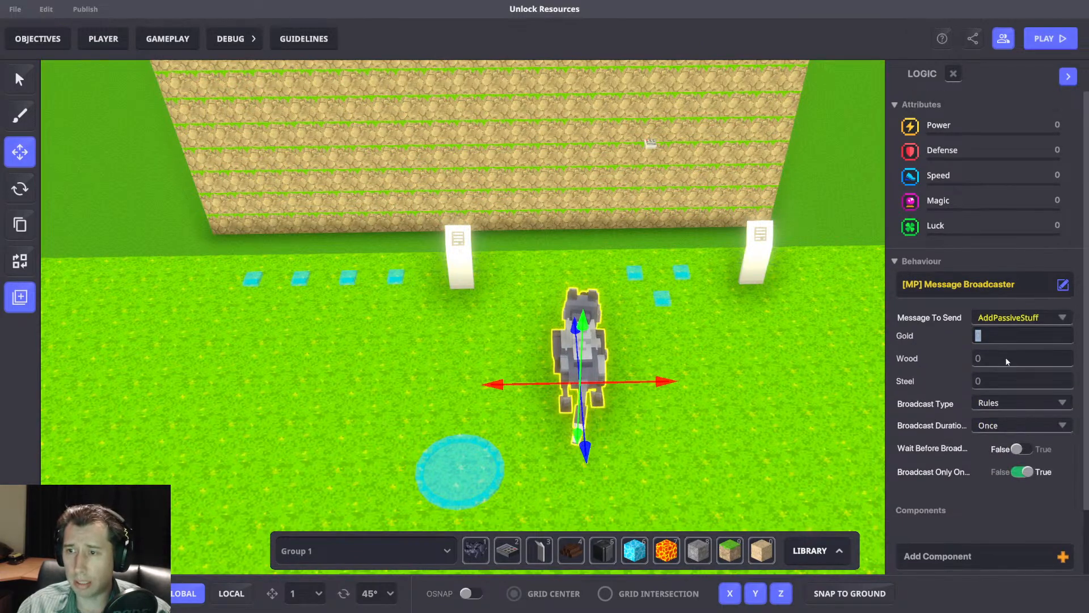
type("5")
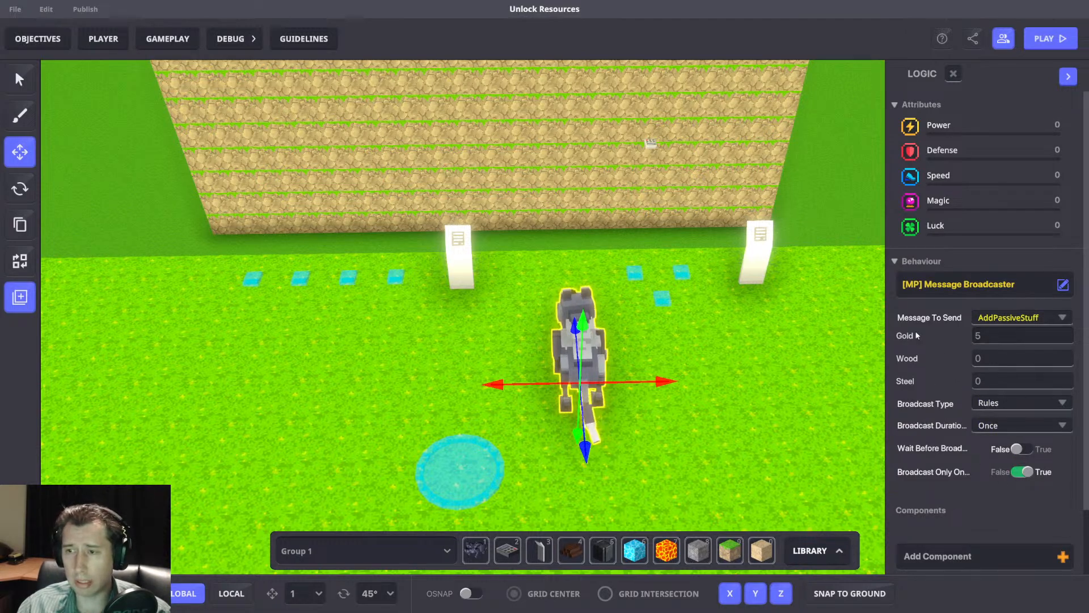
scroll(994, 382, "down", 2)
scroll(990, 363, "up", 2)
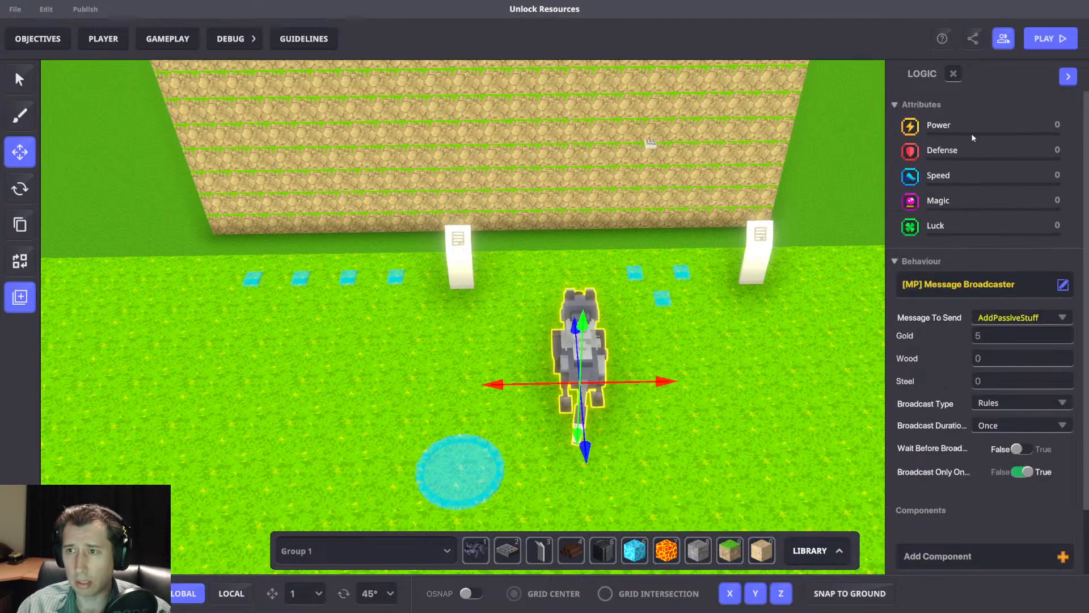
Rename the wolf 5 Gold and save it as a preset named 5 Gold.
left_click(953, 75)
left_click(972, 141)
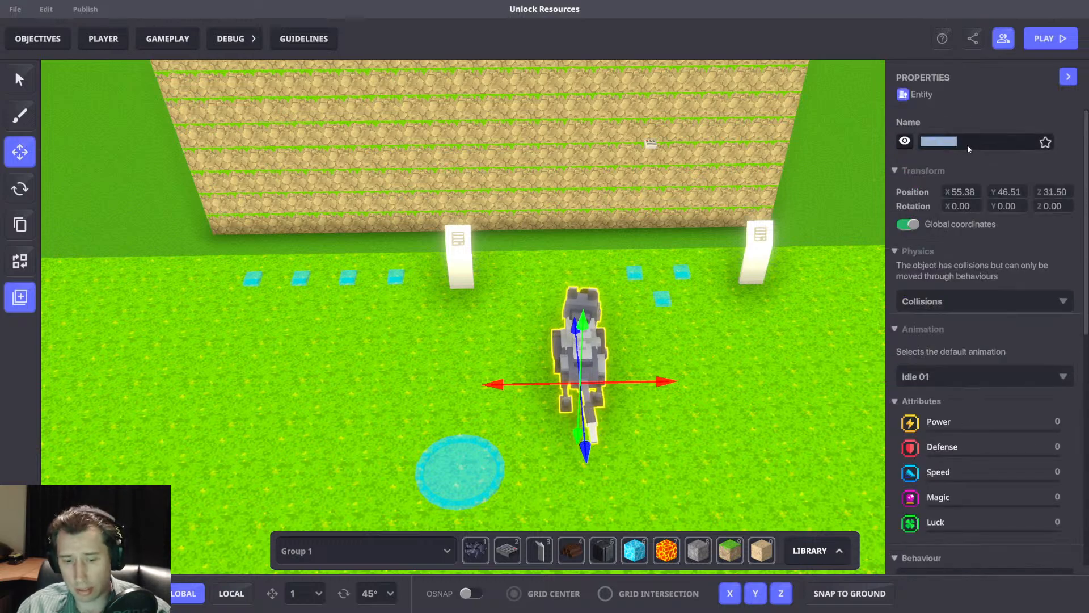
type("friend")
key("Return")
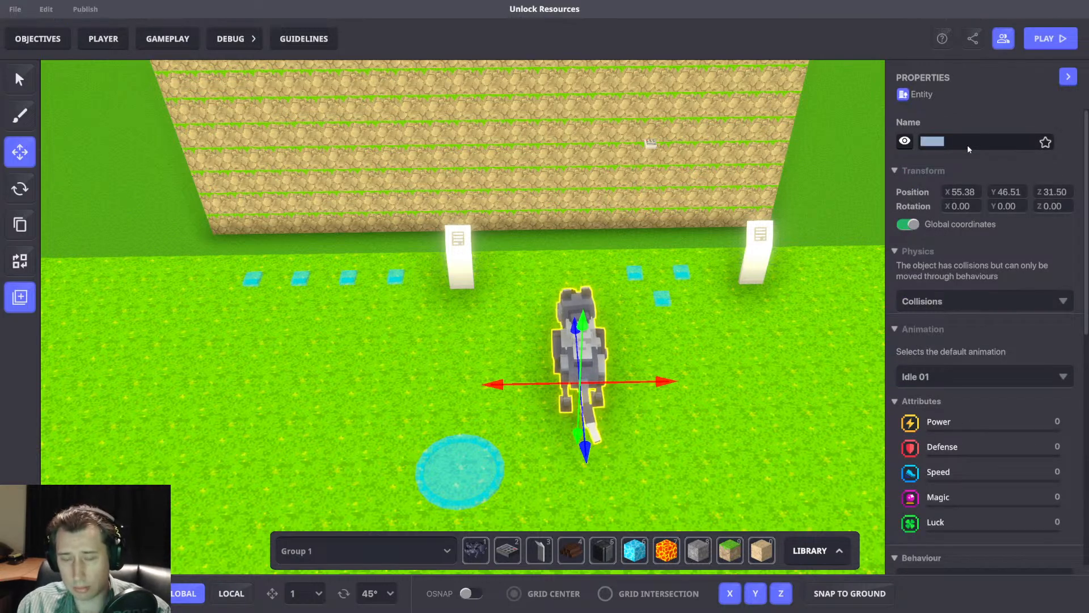
left_click(20, 297)
left_click(584, 254)
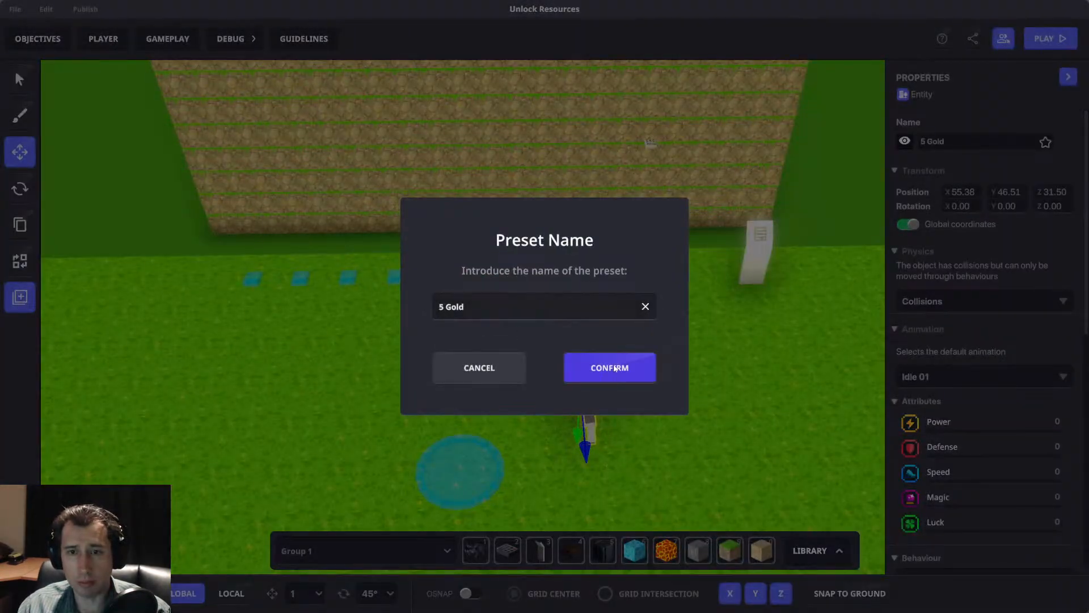
left_click(615, 367)
Delete the placed wolf and assign the 5 Gold preset to the Asset Spawner switch between the two panels.
key("d")
key("Delete")
left_click(623, 300)
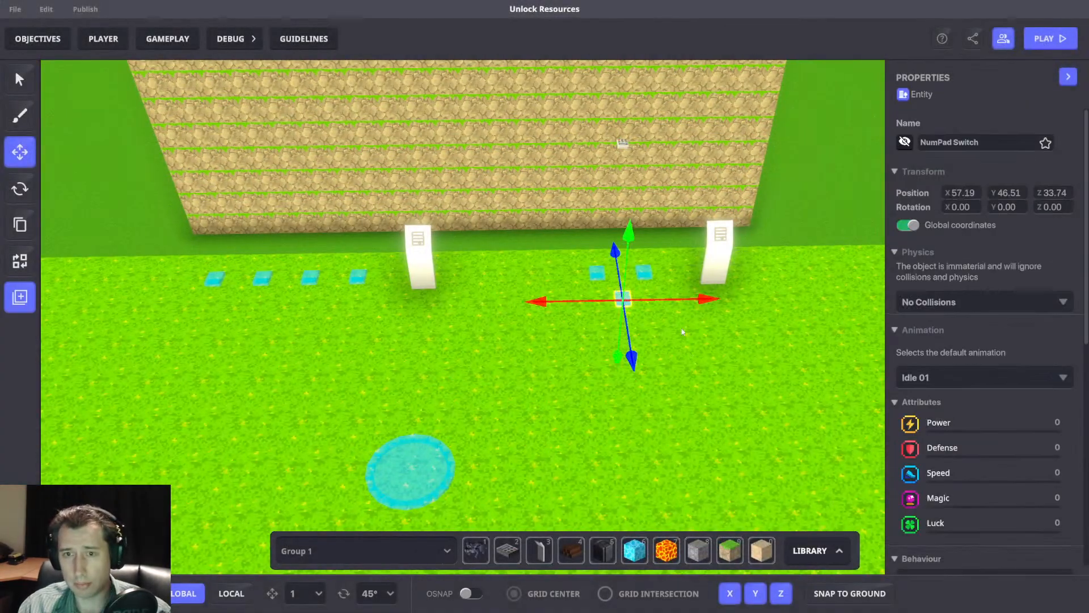
scroll(978, 385, "down", 5)
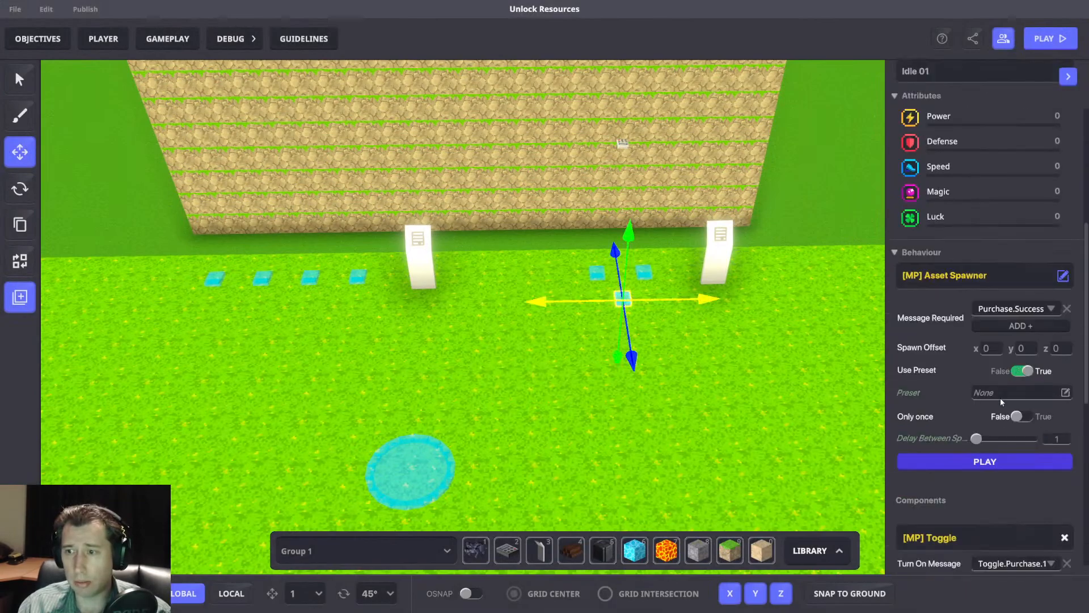
left_click(998, 393)
left_click(618, 281)
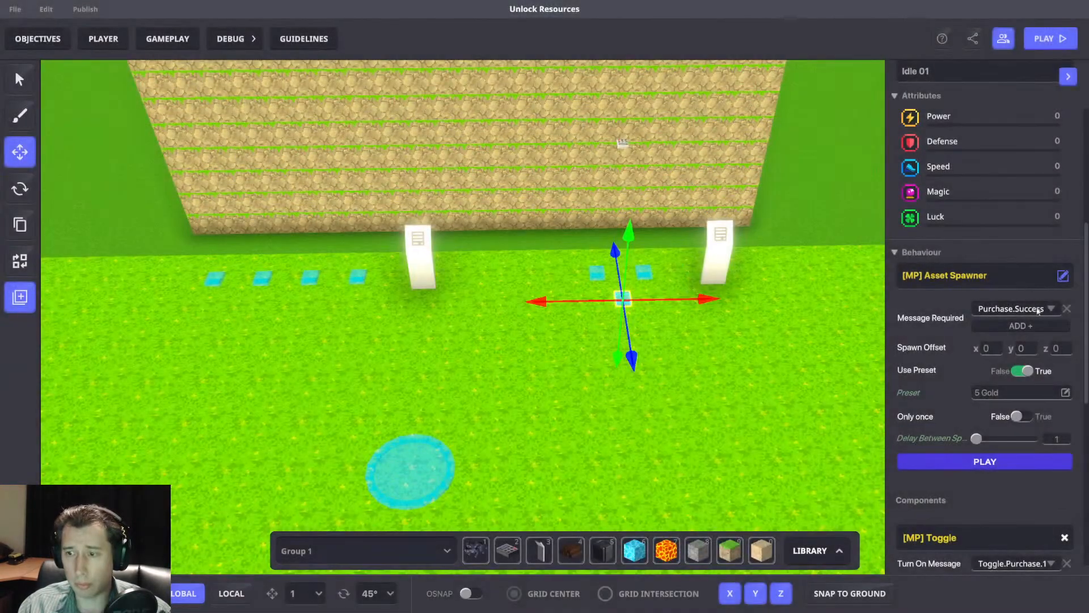
Move the Asset Spawner switch onto the neighbouring AddPassiveStuff broadcaster nearer the 10 gold panel and open its logic for review.
scroll(763, 312, "up", 5)
left_click(479, 270)
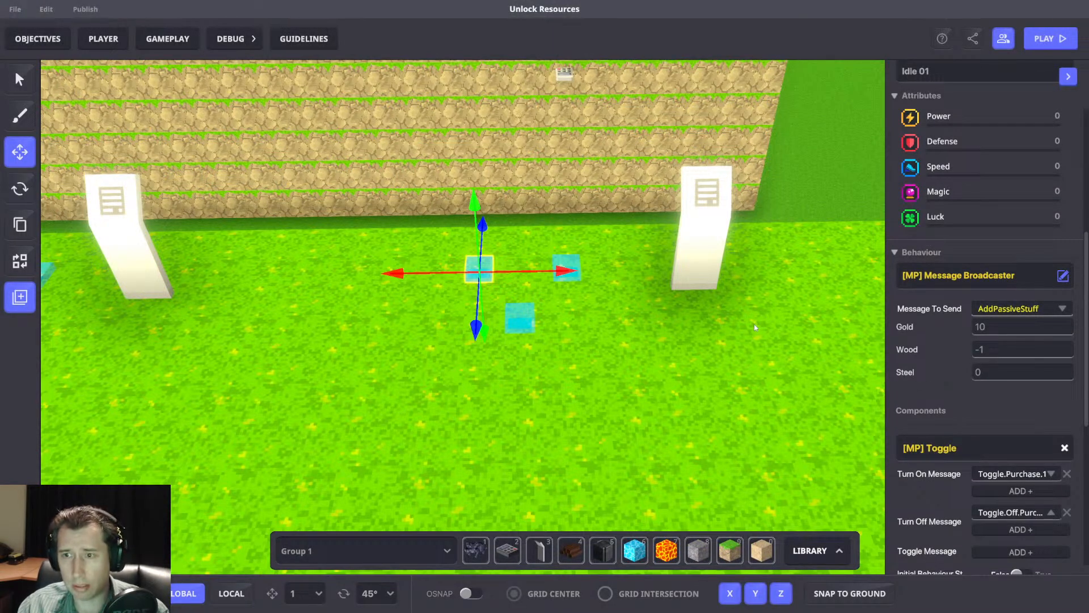
left_click(638, 330)
left_click(515, 314)
left_click_drag(525, 372, 522, 324)
left_click_drag(576, 274, 559, 274)
scroll(1053, 397, "down", 5)
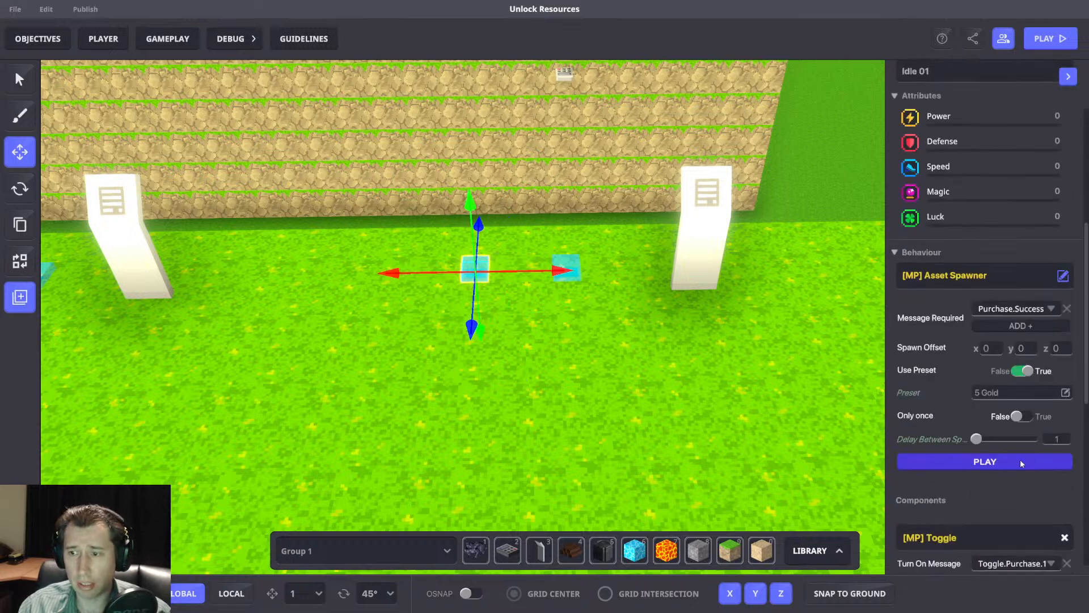
scroll(952, 373, "down", 5)
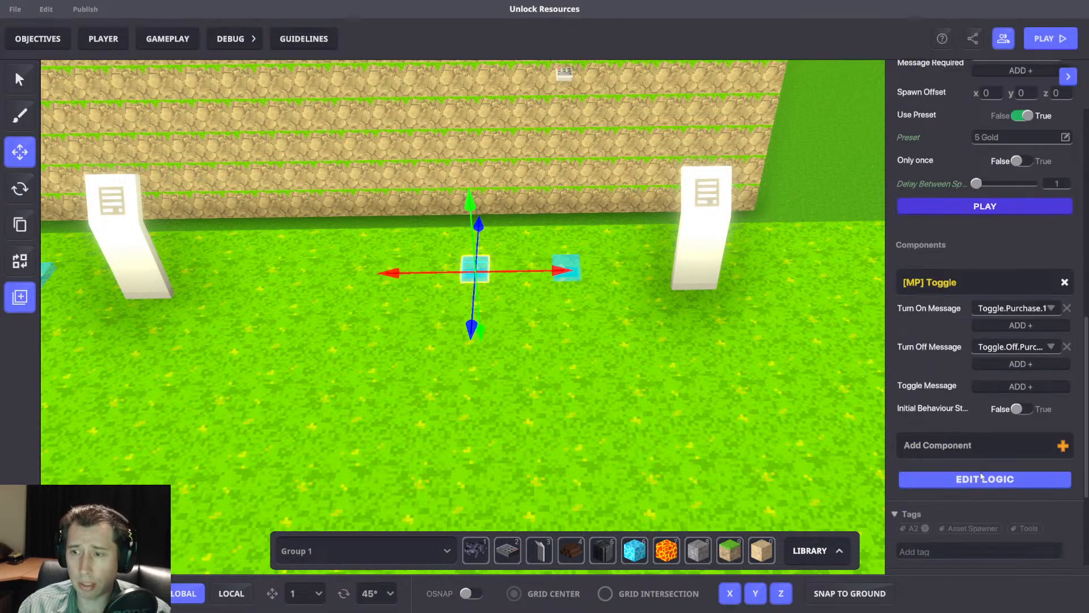
left_click(963, 477)
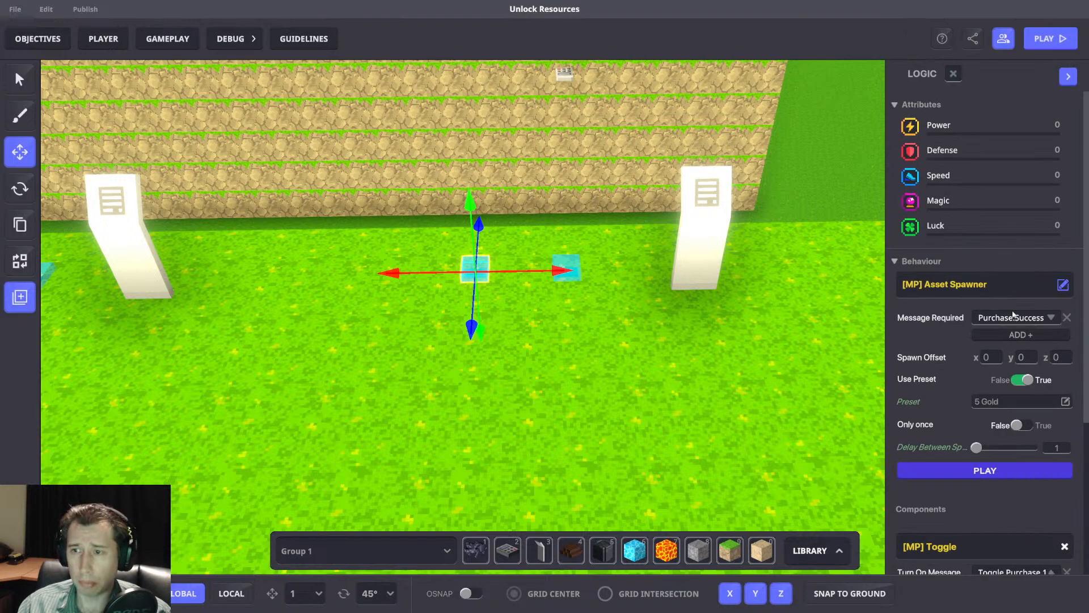
scroll(993, 421, "down", 3)
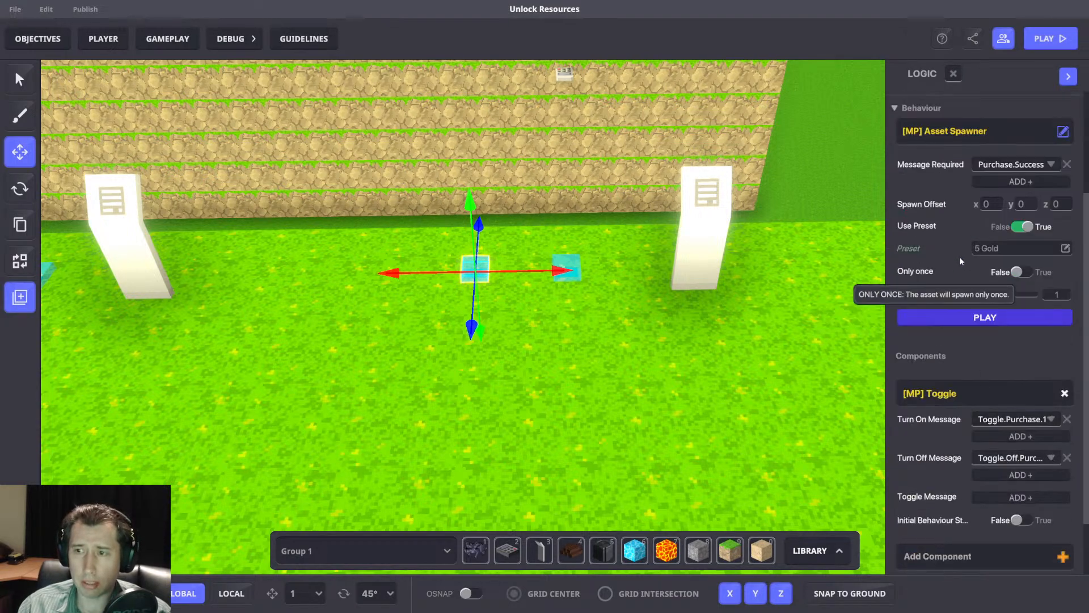
Start a playtest, walk the character to the BUY = 15 GOLD panel and make the purchase.
key("d")
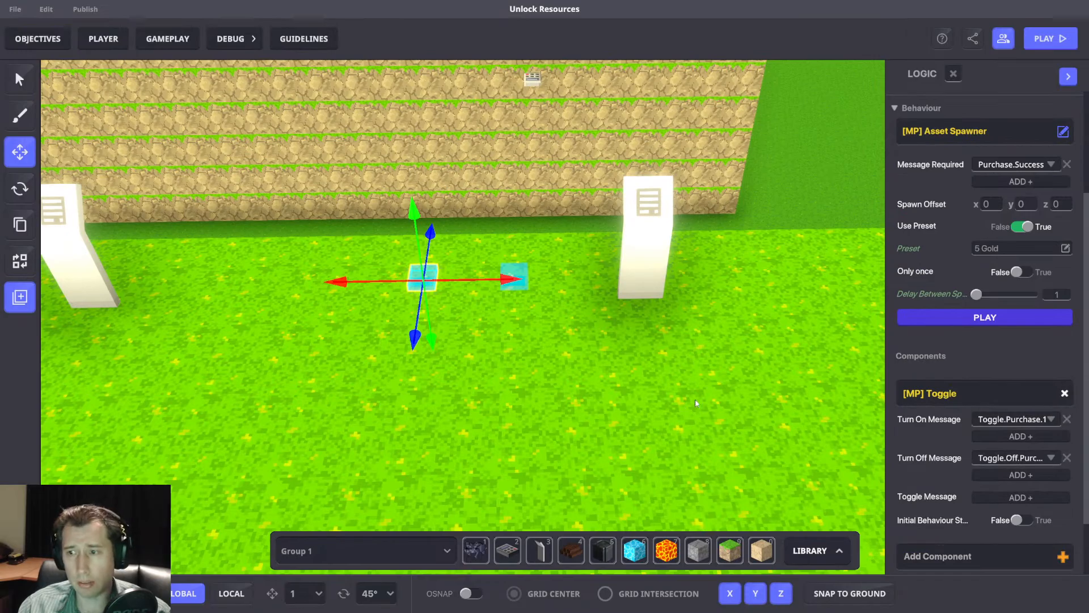
key("ctrl+p")
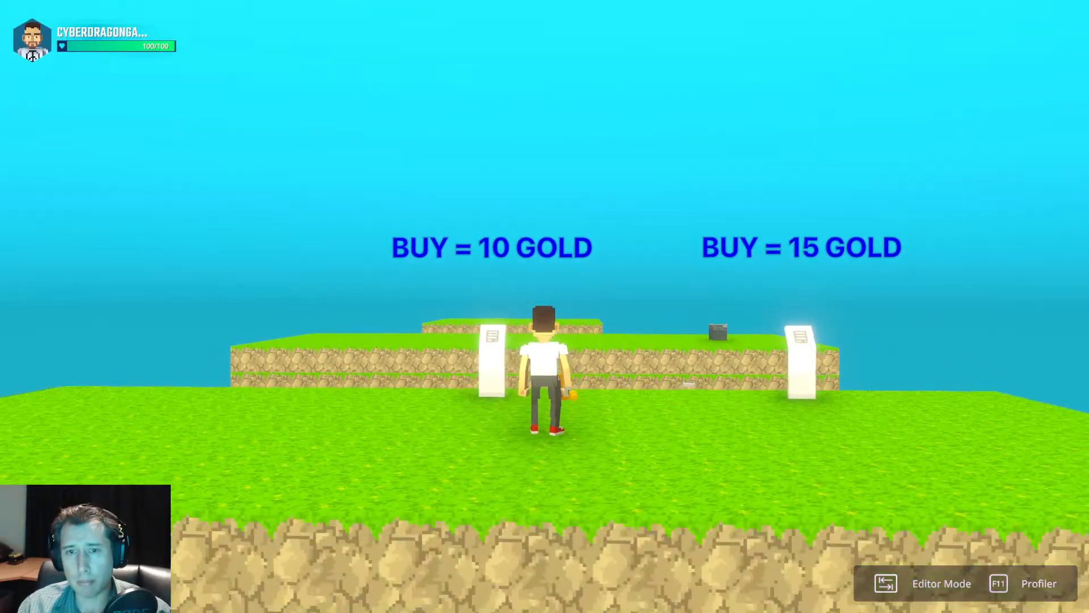
scroll(544, 306, "down", 5)
key("d")
key("w")
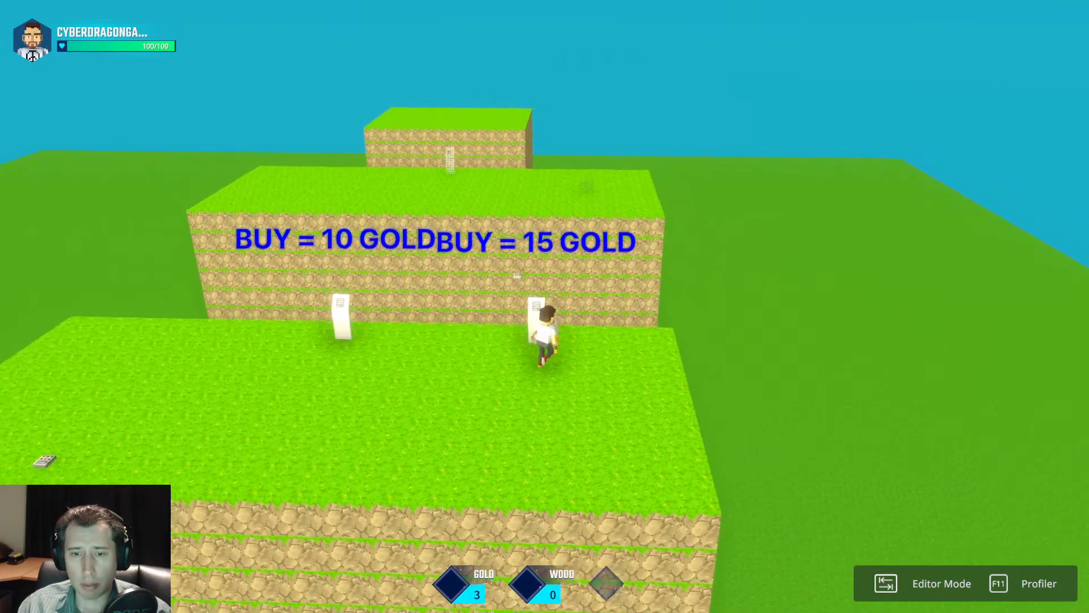
key("w")
key("w")
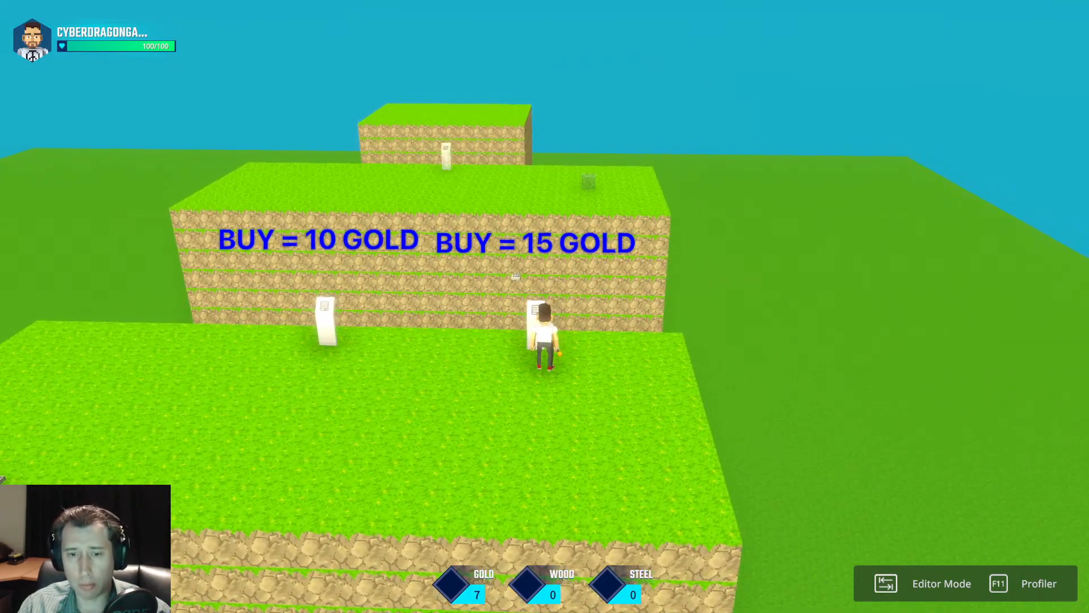
key("w")
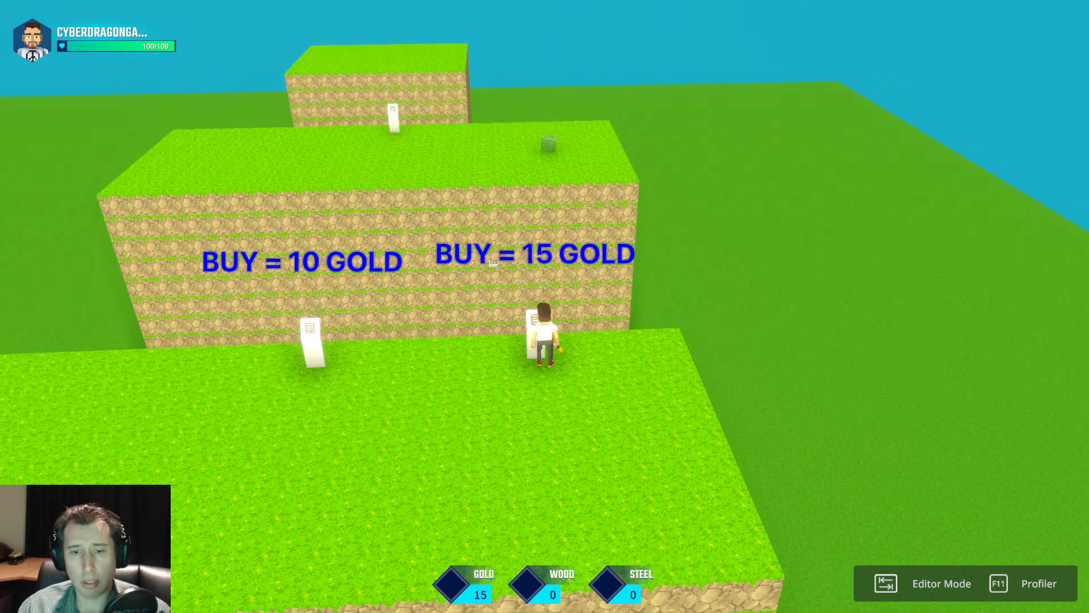
key("s")
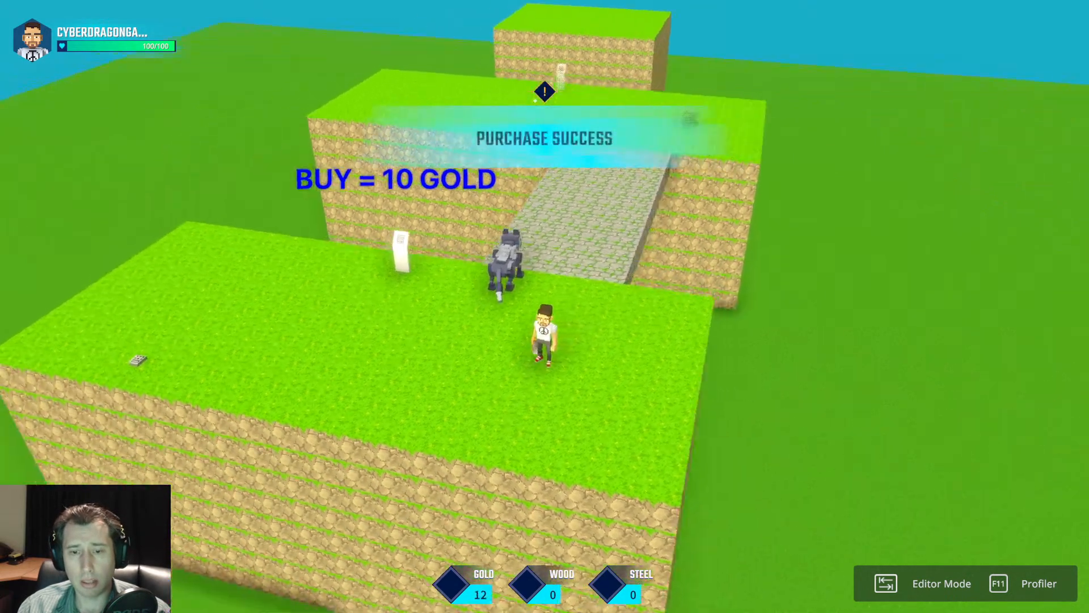
Run and jump around the spawned wolf to check the passive gold income, and return to the editor.
key("w")
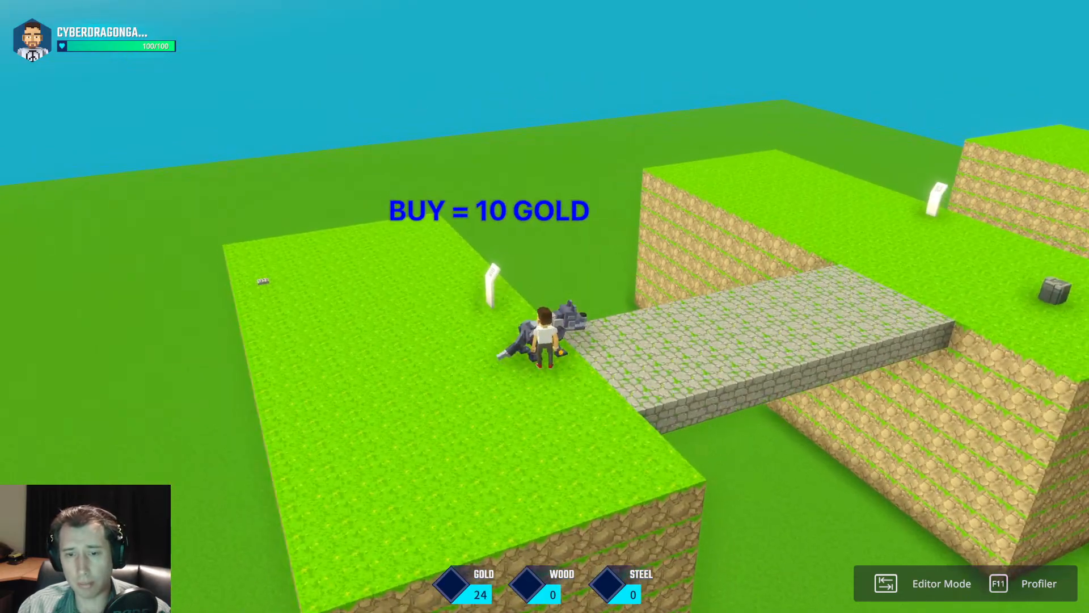
key("space")
key("s")
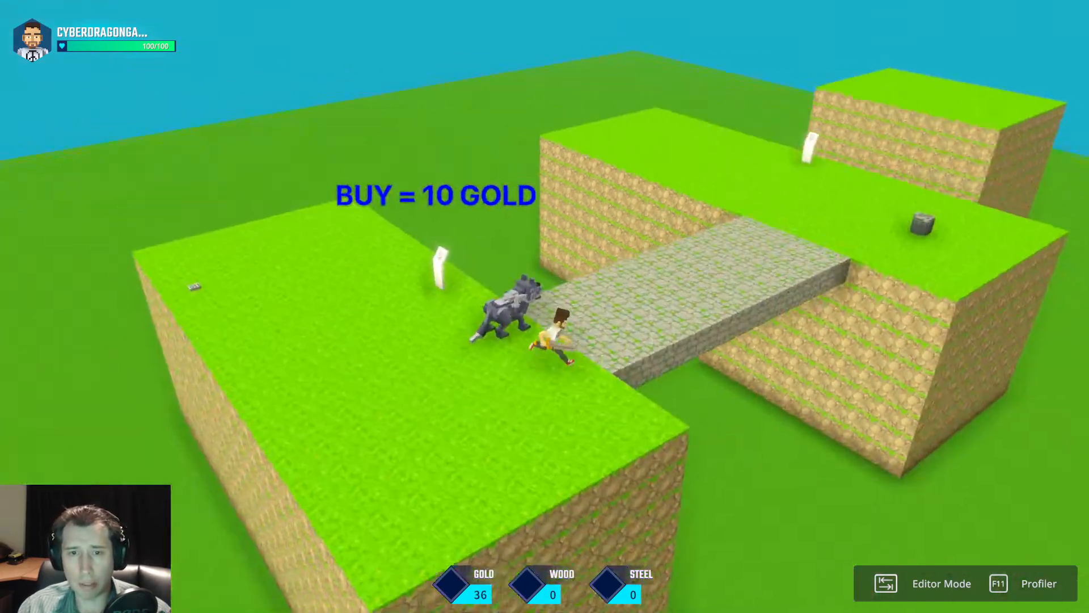
key("w")
key("space")
key("s")
key("space")
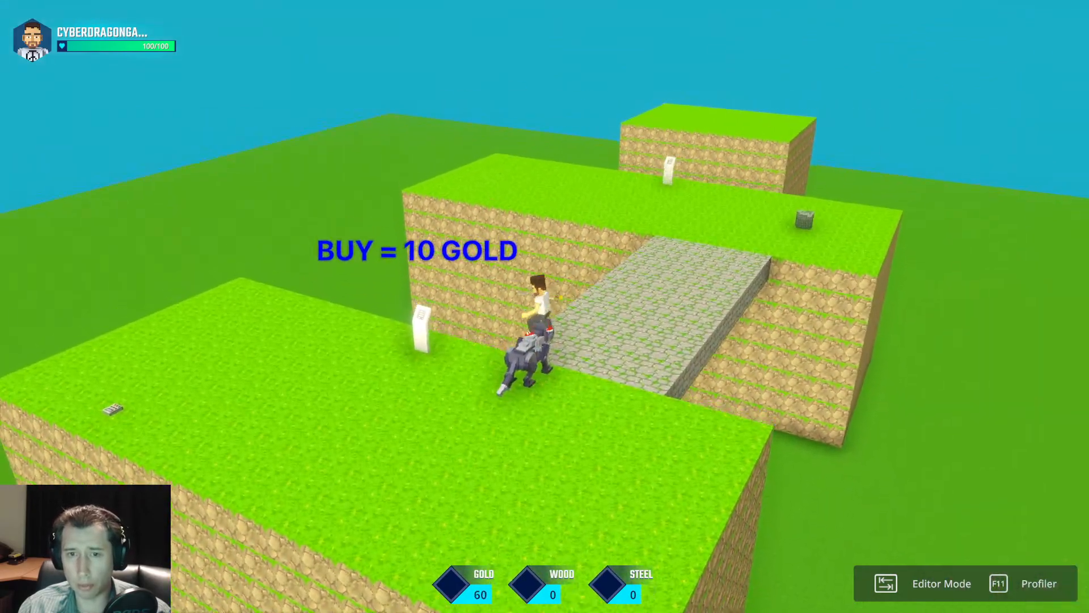
key("w")
key("space")
key("space")
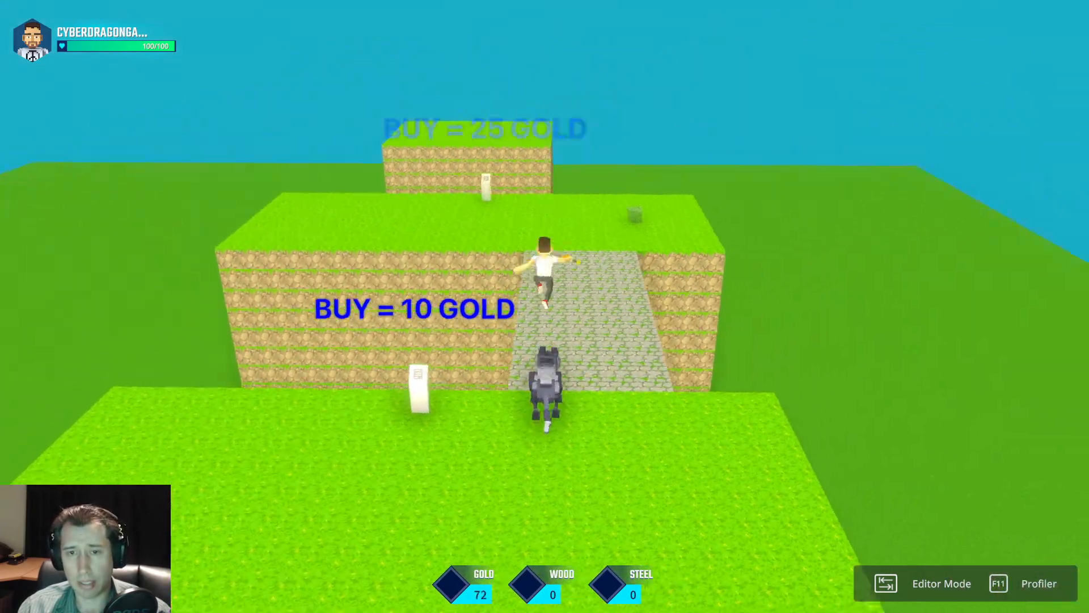
key("w")
key("space")
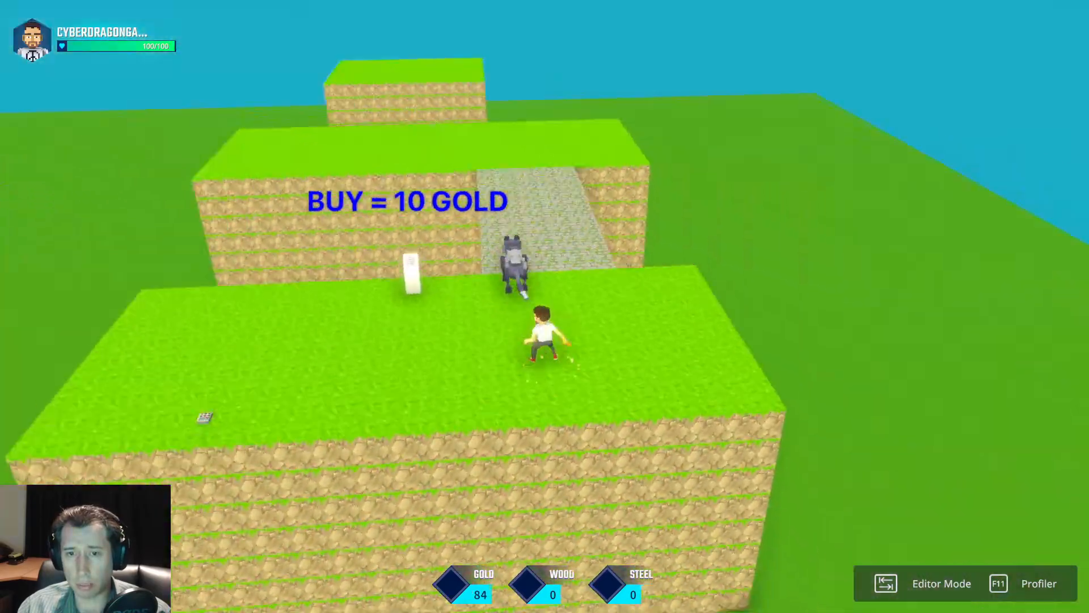
left_click(603, 321)
key("Tab")
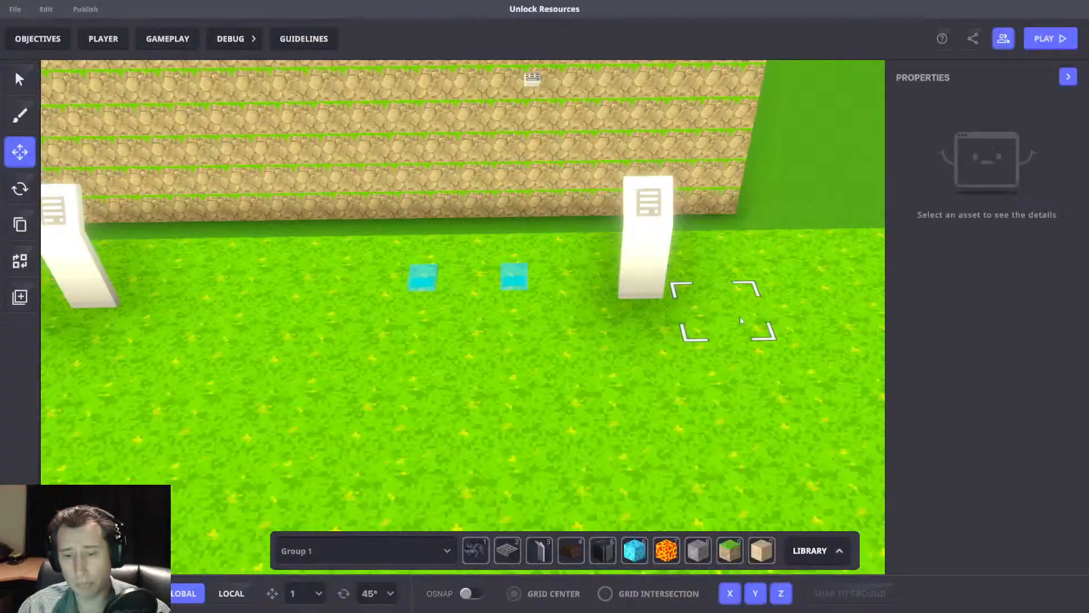
Place a 5 Gold preset wolf on the grass in front of the two switches between the panels and select it.
middle_click_drag(740, 316, 754, 282)
left_click(817, 550)
left_click(970, 295)
left_click(277, 297)
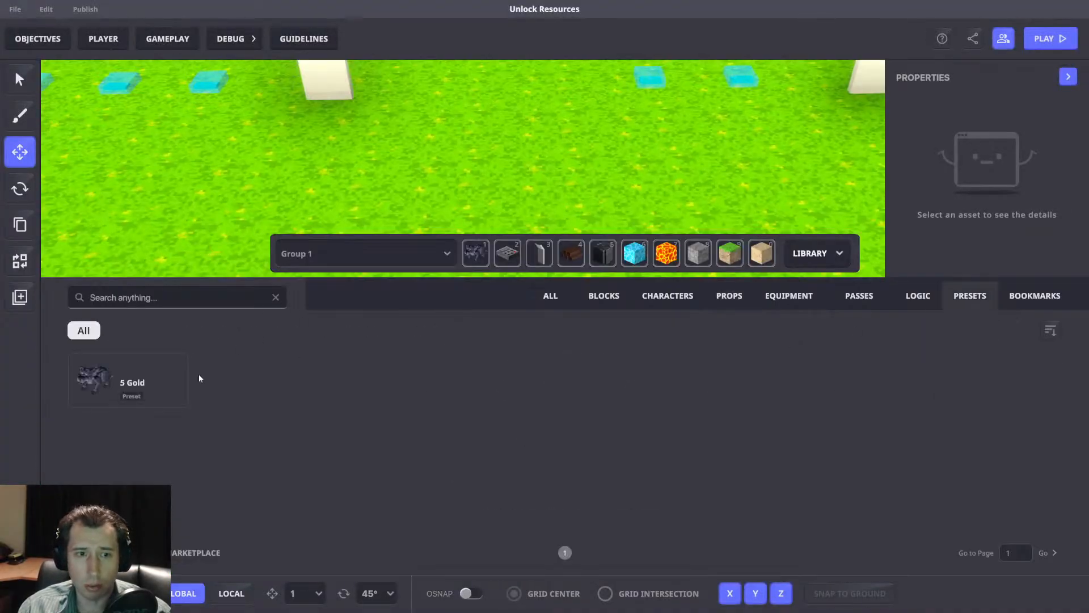
left_click(128, 380)
left_click(817, 253)
left_click(635, 255)
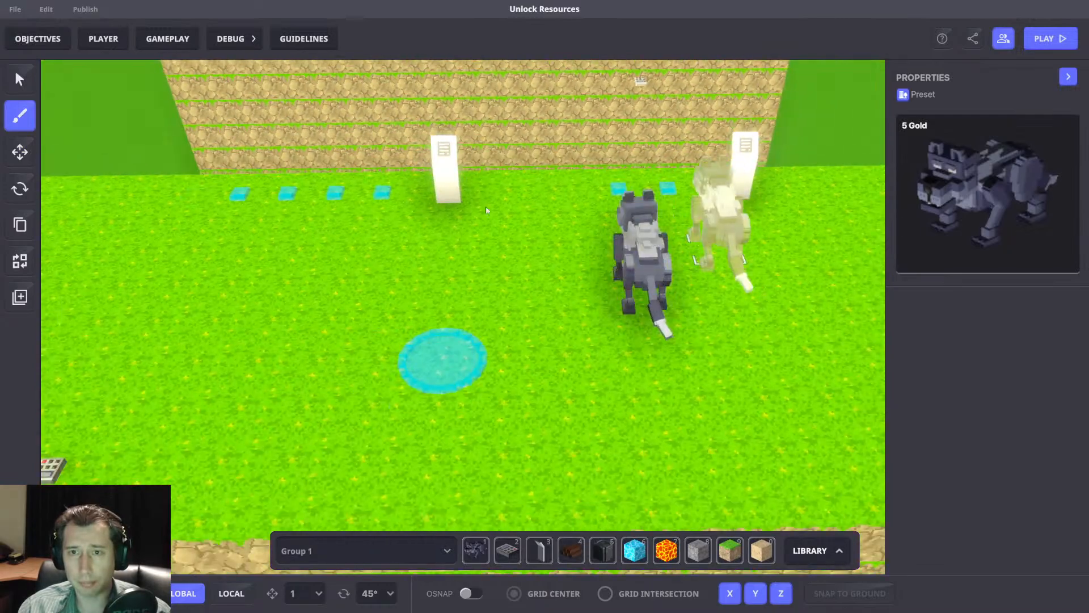
left_click(19, 151)
left_click(565, 272)
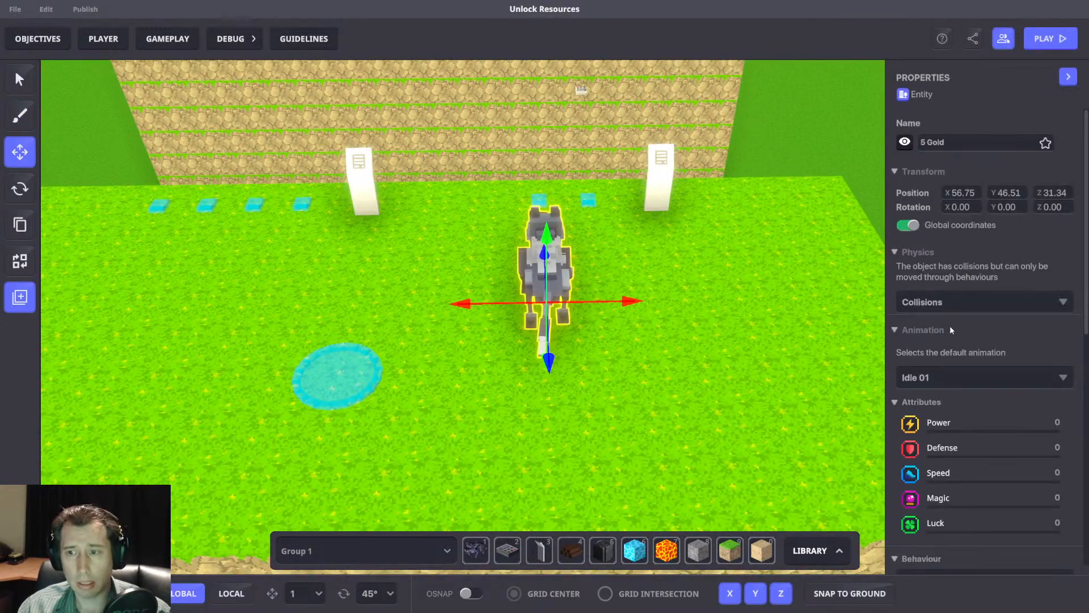
Place a NumPad Switch on the grass beside the 5 Gold wolf and select it.
scroll(950, 325, "down", 4)
right_click_drag(817, 273, 934, 461)
mouse_move(647, 357)
right_mouse_down()
mouse_move(666, 332)
mouse_move(643, 337)
right_mouse_up()
left_click(509, 550)
left_click(585, 347)
left_click(20, 152)
left_click(587, 347)
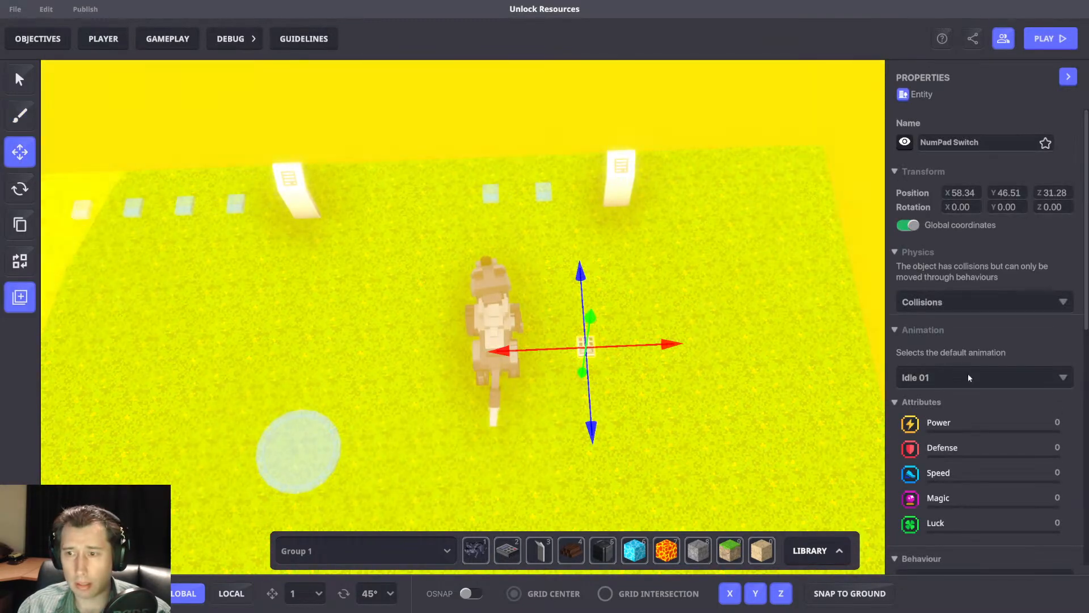
Assign the [MP] Timed Events behaviour to the new NumPad Switch.
scroll(967, 373, "down", 5)
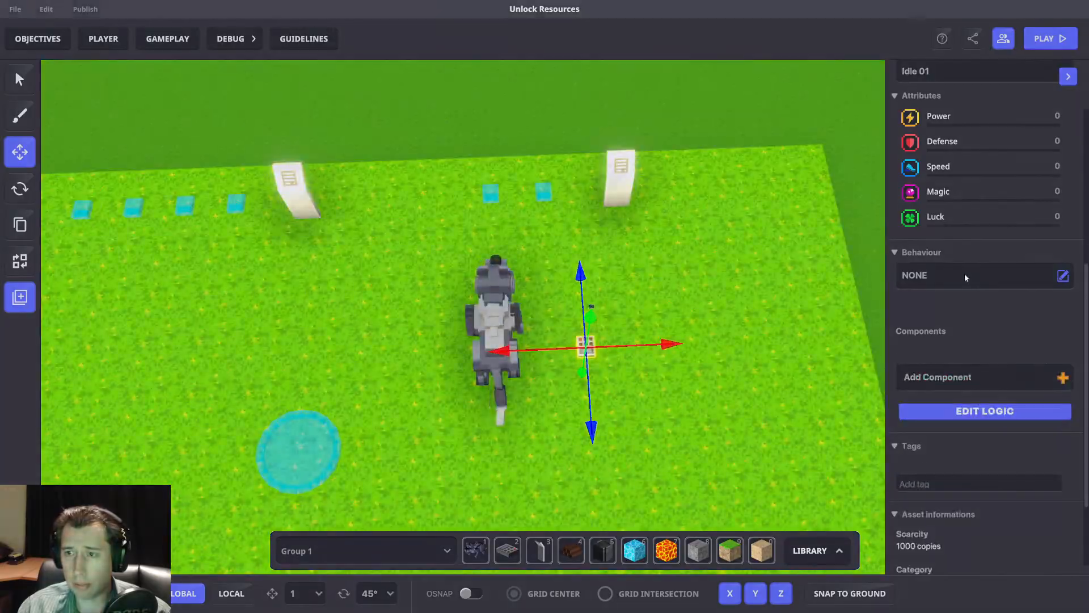
left_click(964, 274)
type("Timed Events")
left_click(401, 397)
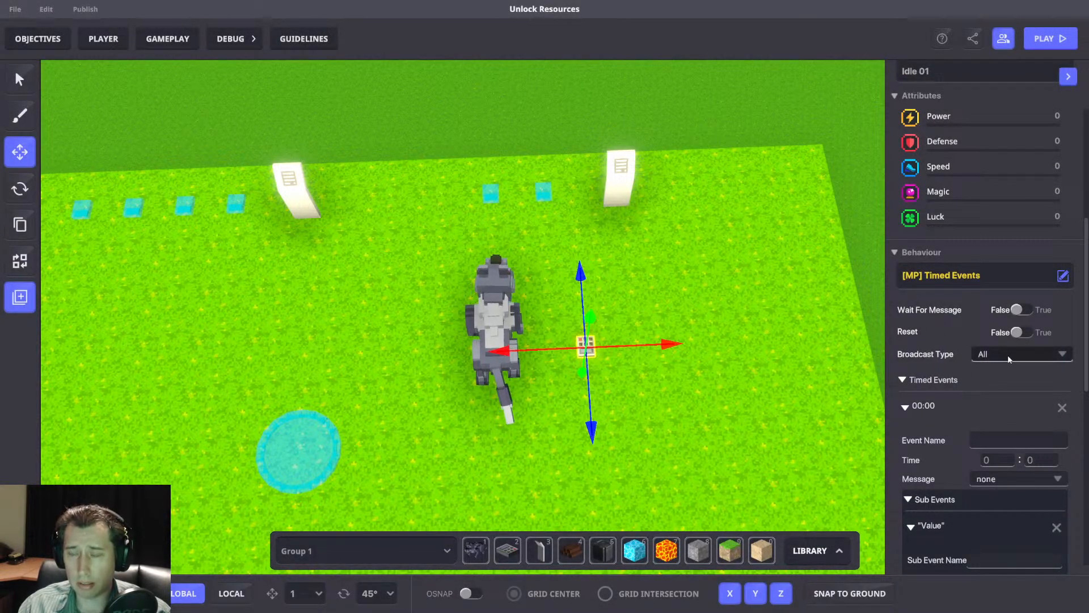
Set the NumPad Switch's timed event to 10 seconds and create the message Kill.Wolf for it.
left_click(1007, 359)
scroll(1020, 410, "down", 3)
left_click(944, 341)
scroll(1007, 339, "down", 2)
left_click(1043, 359)
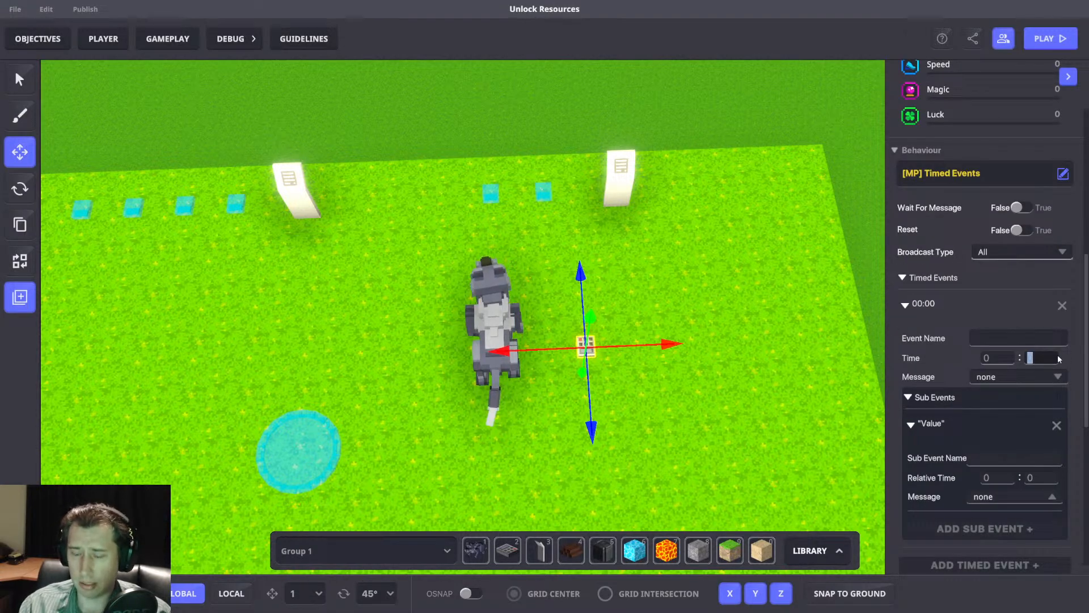
left_click(1015, 377)
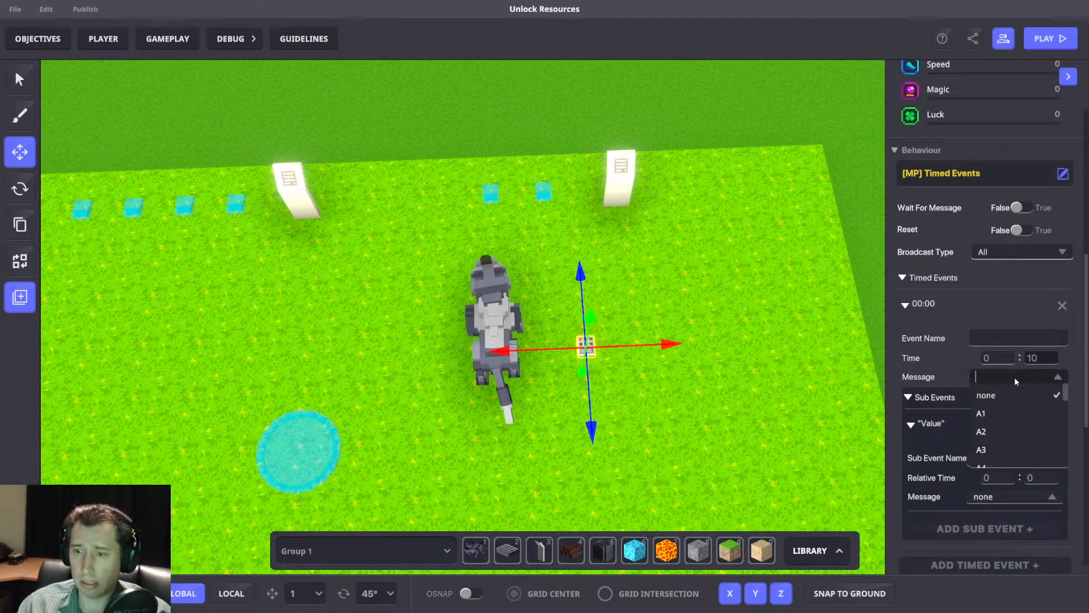
type("Kill.Wolf")
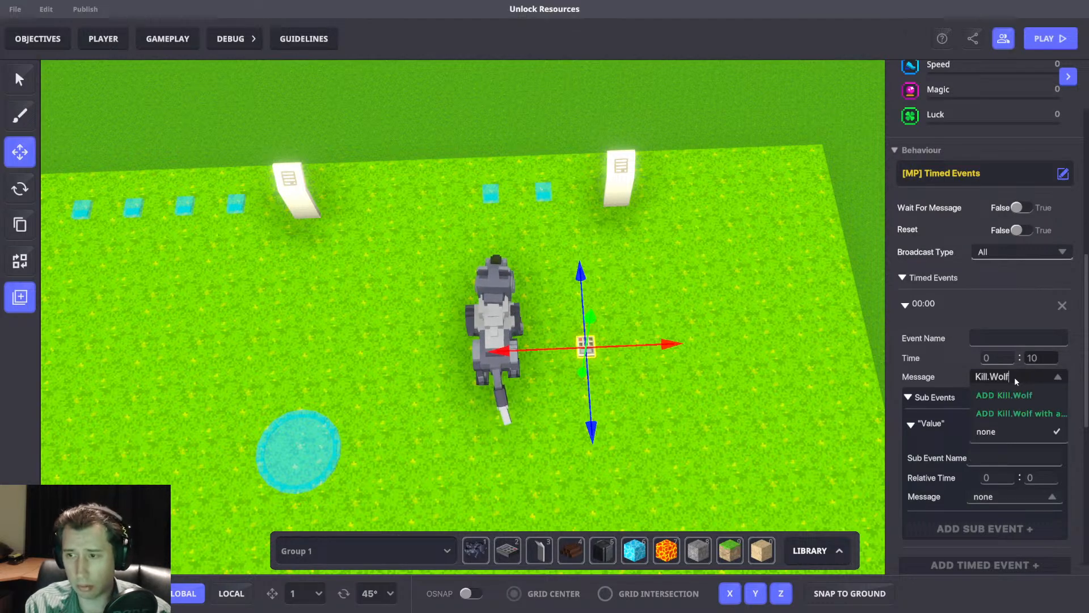
left_click(1023, 396)
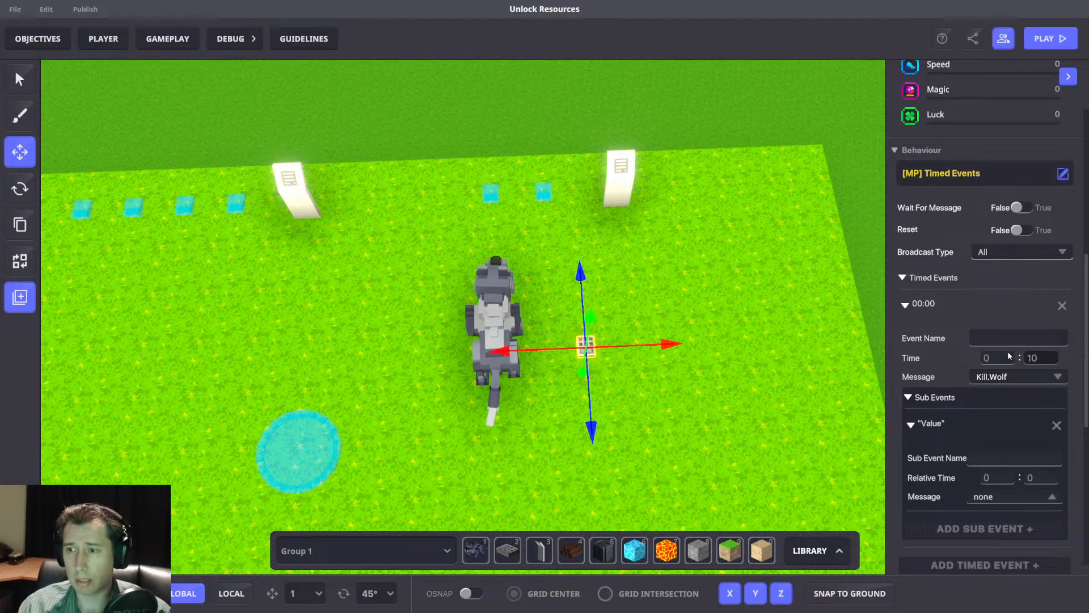
left_click(1006, 250)
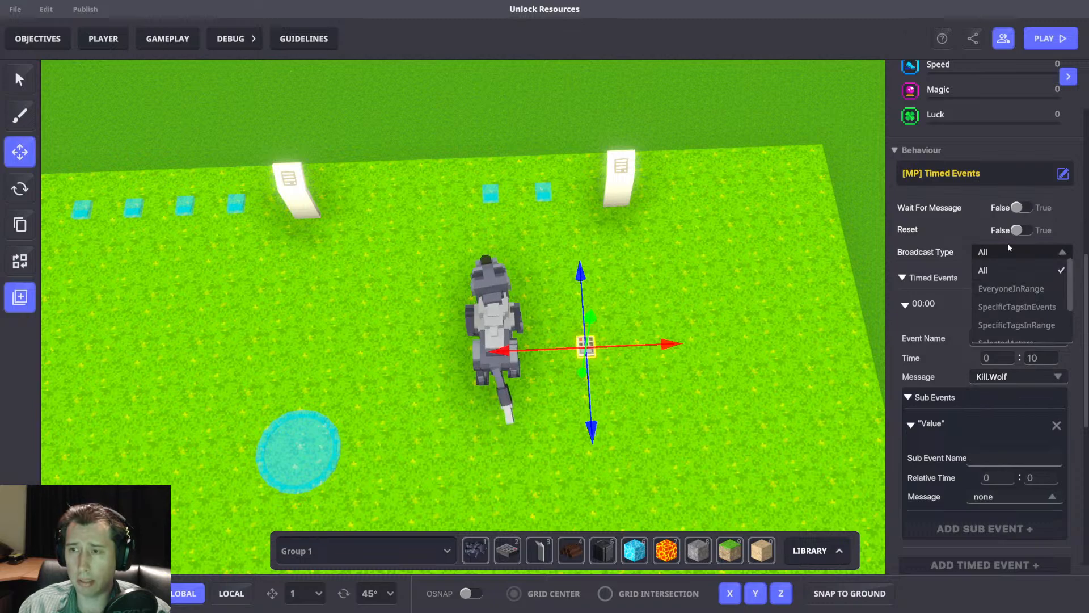
left_click(955, 256)
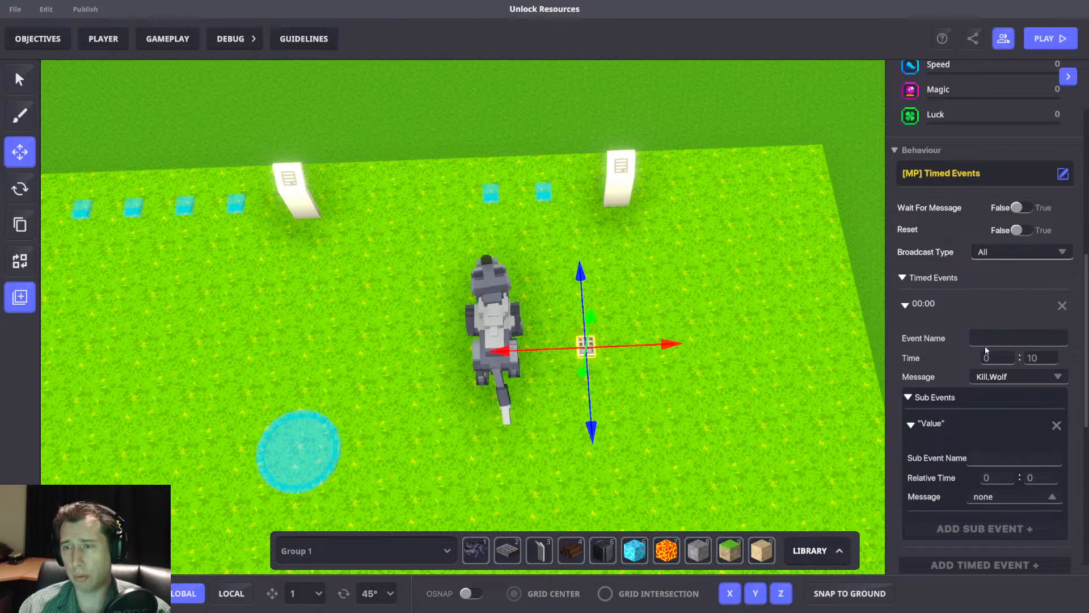
left_click(1001, 382)
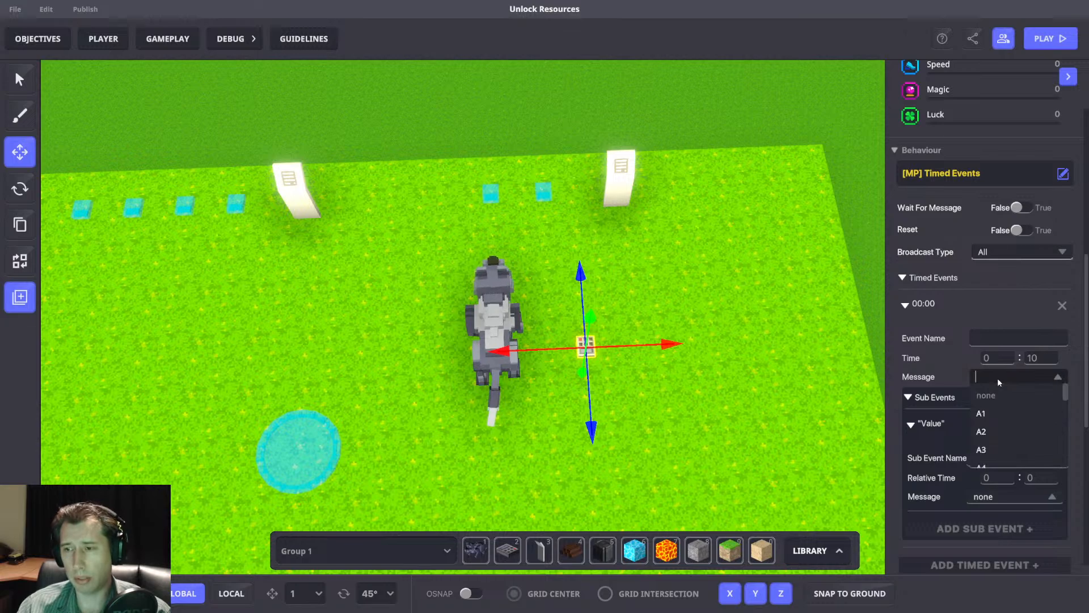
left_click(1032, 381)
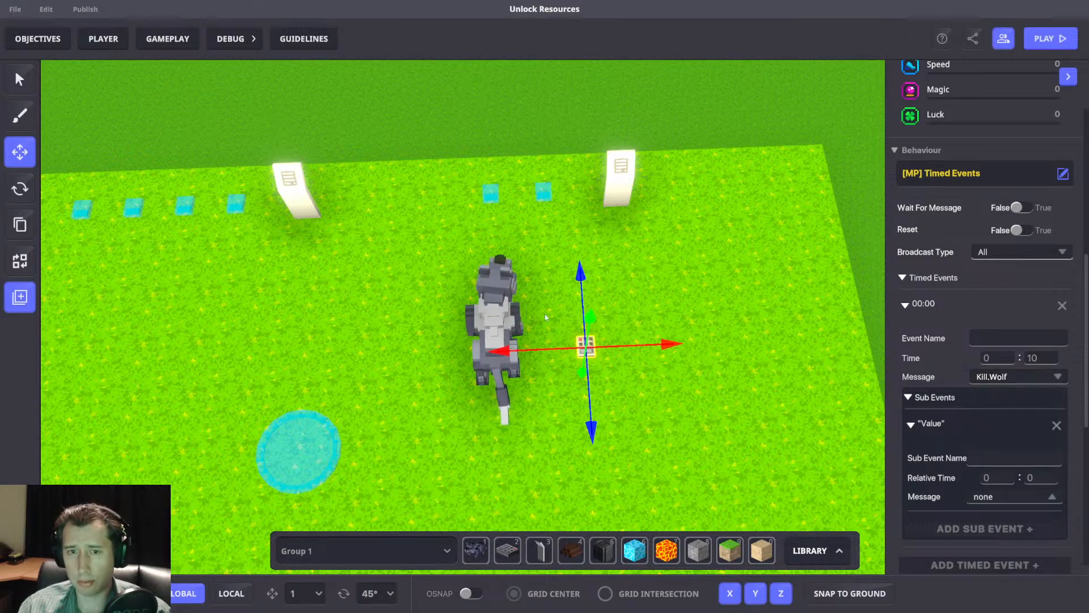
Open the 5 Gold wolf's logic and add the [MP] Speaker component to it.
left_click(508, 288)
left_click(992, 390)
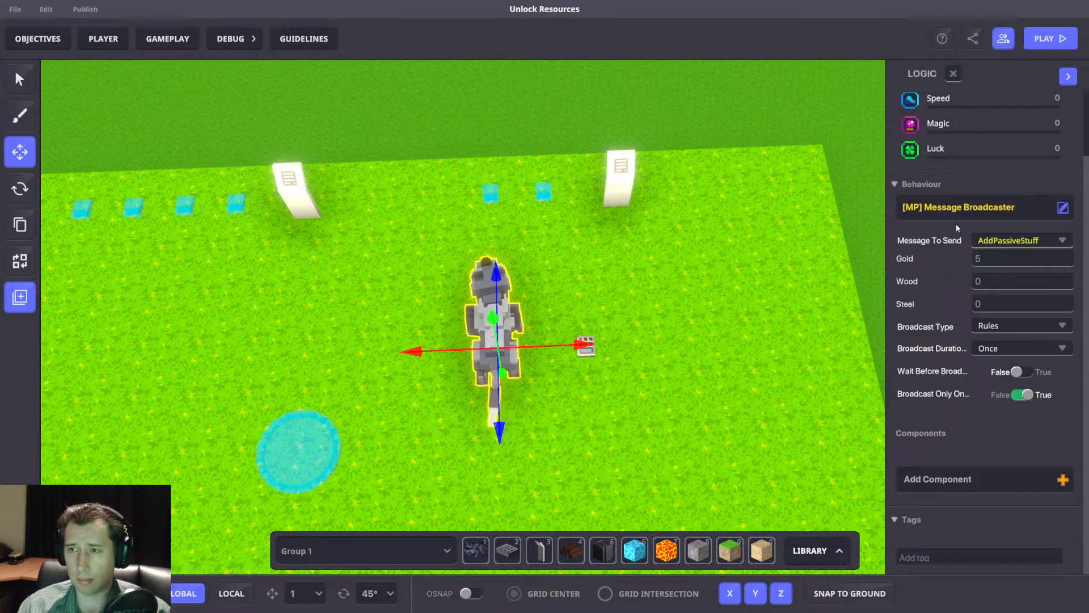
left_click_drag(573, 342, 575, 344)
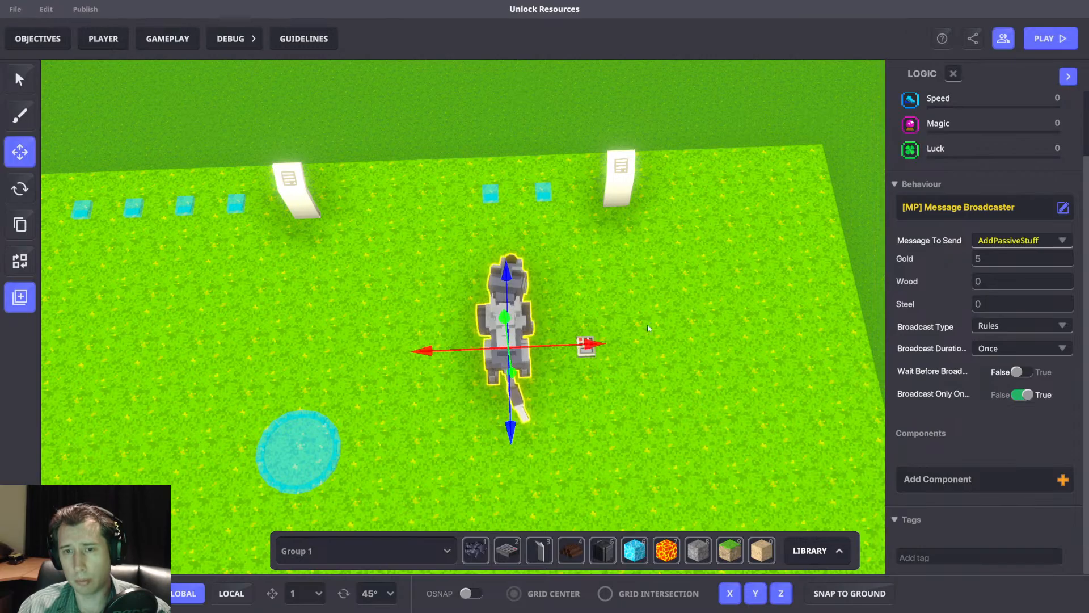
scroll(667, 331, "up", 3)
scroll(654, 341, "down", 2)
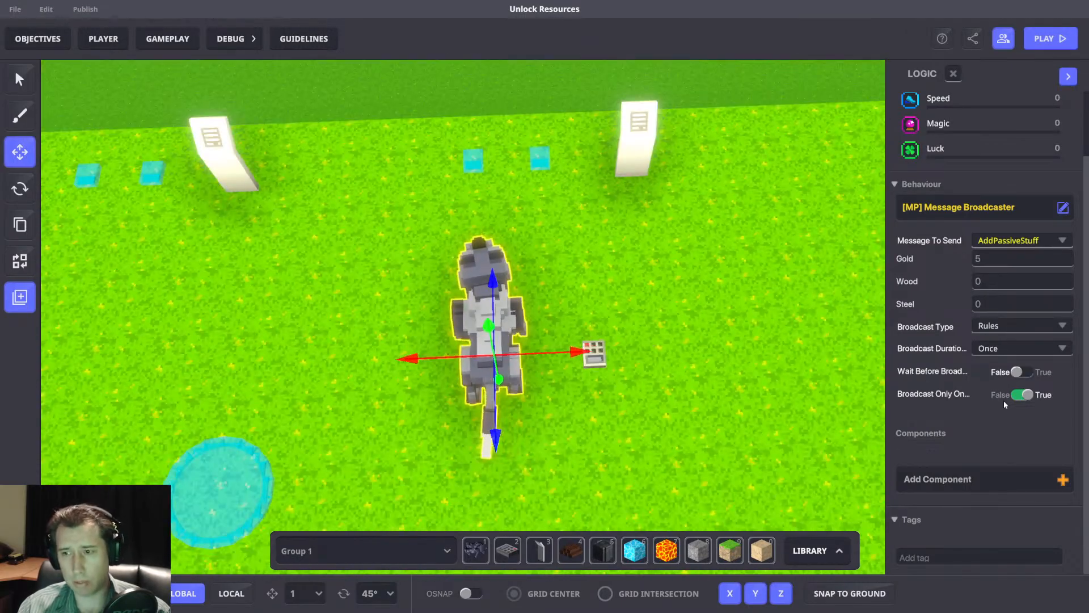
left_click(983, 487)
left_click(479, 148)
type("Speak")
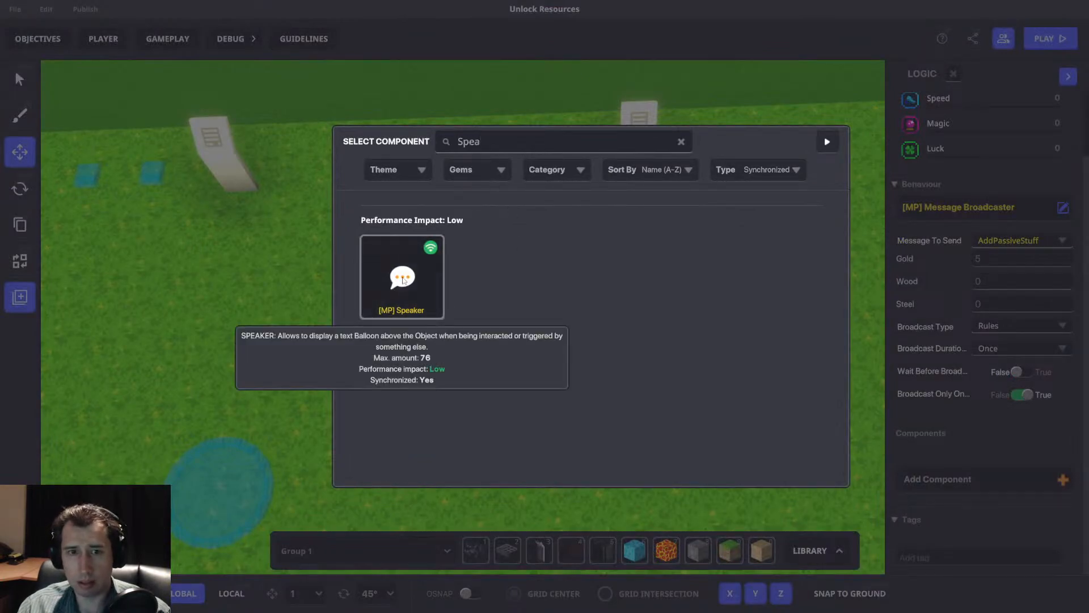
left_click(401, 276)
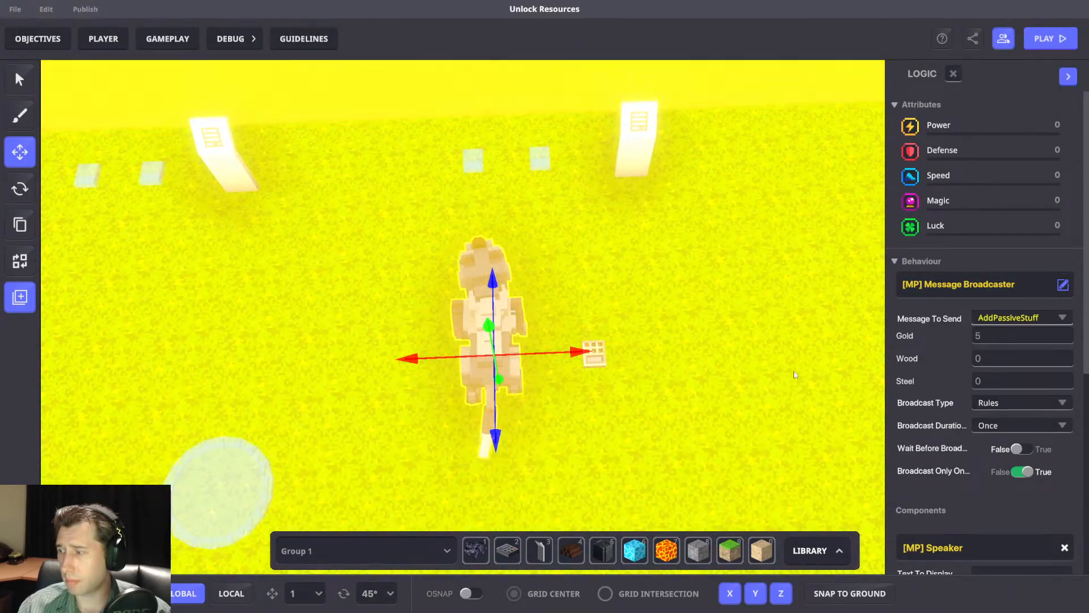
Set the Broadcast Duration of the wolf's Message Broadcaster to Forever.
scroll(785, 374, "down", 3)
right_click_drag(744, 366, 785, 355)
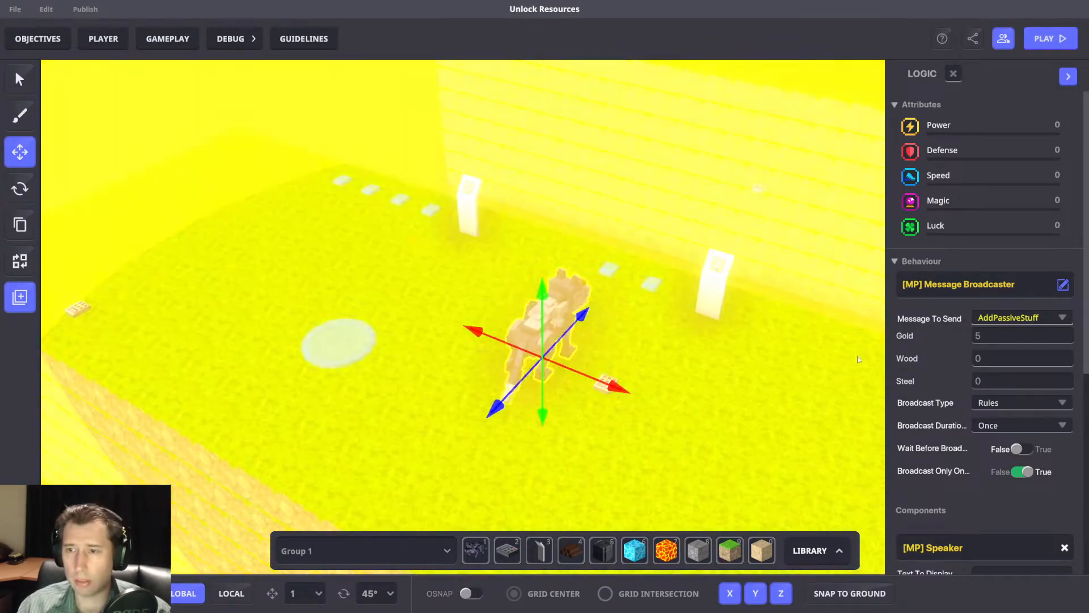
scroll(974, 348, "down", 2)
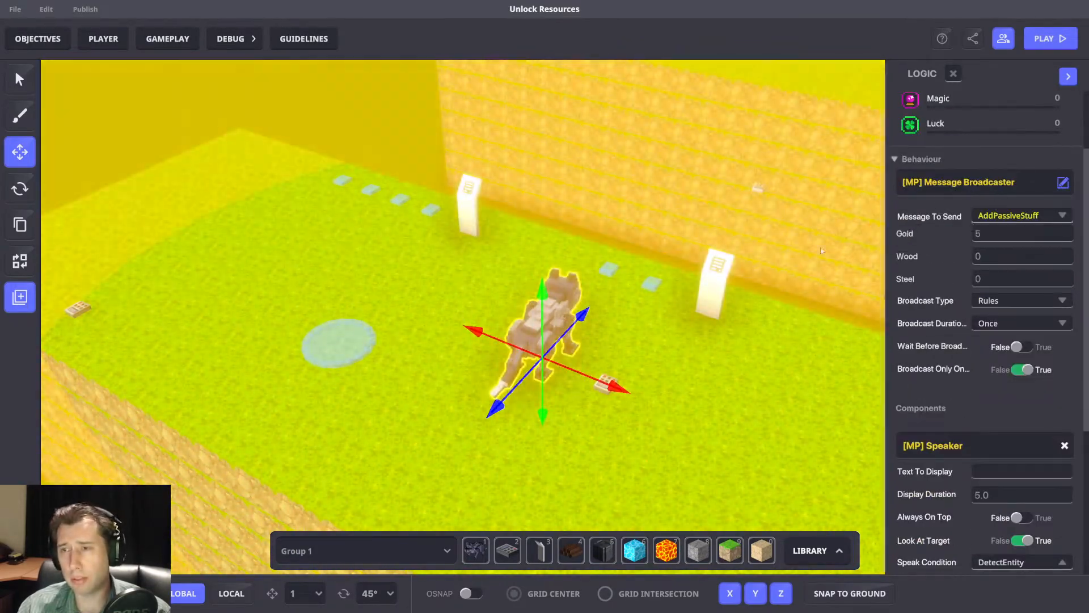
mouse_move(744, 233)
right_mouse_down()
mouse_move(734, 244)
mouse_move(670, 240)
mouse_move(734, 248)
right_mouse_up()
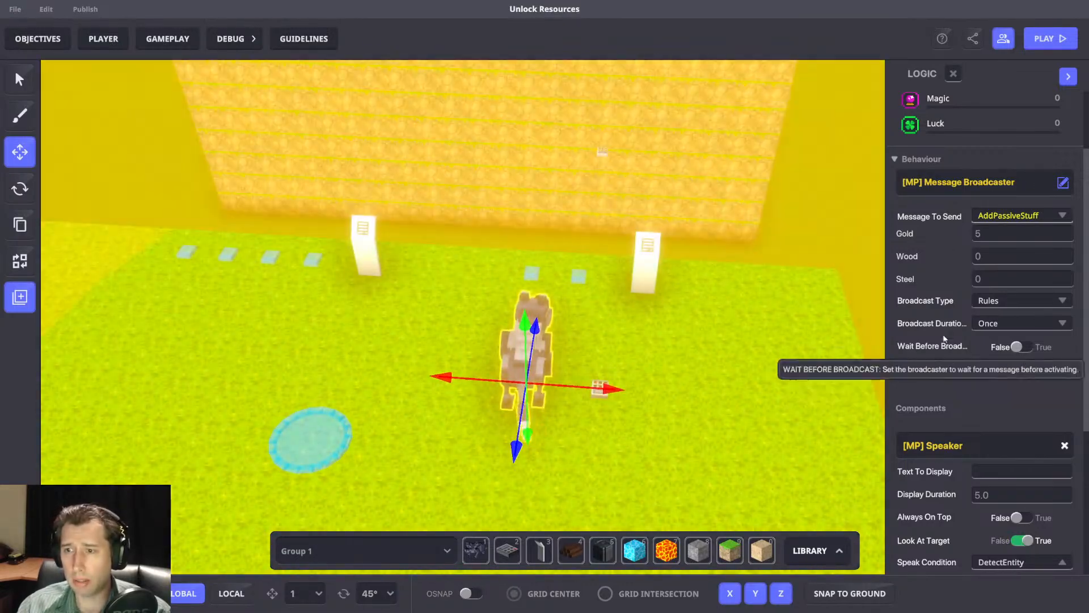
left_click(1012, 323)
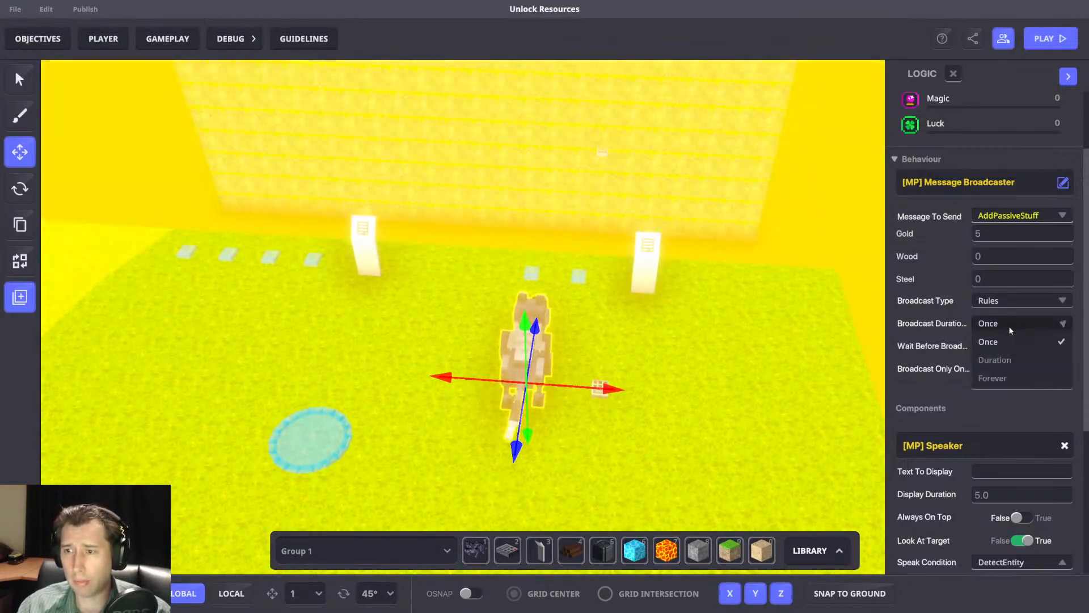
left_click(992, 379)
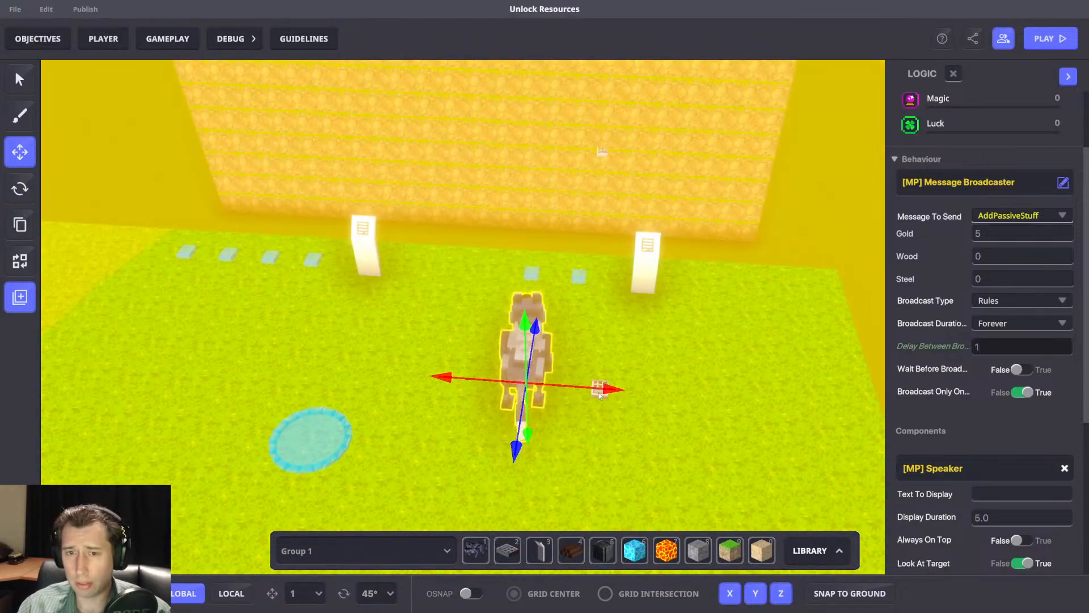
Delete the NumPad Switch beside the 5 Gold wolf.
left_click(657, 405)
left_click(597, 395)
key("Delete")
Select the wolf and remove its [MP] Speaker component.
left_click(538, 343)
scroll(1010, 423, "down", 6)
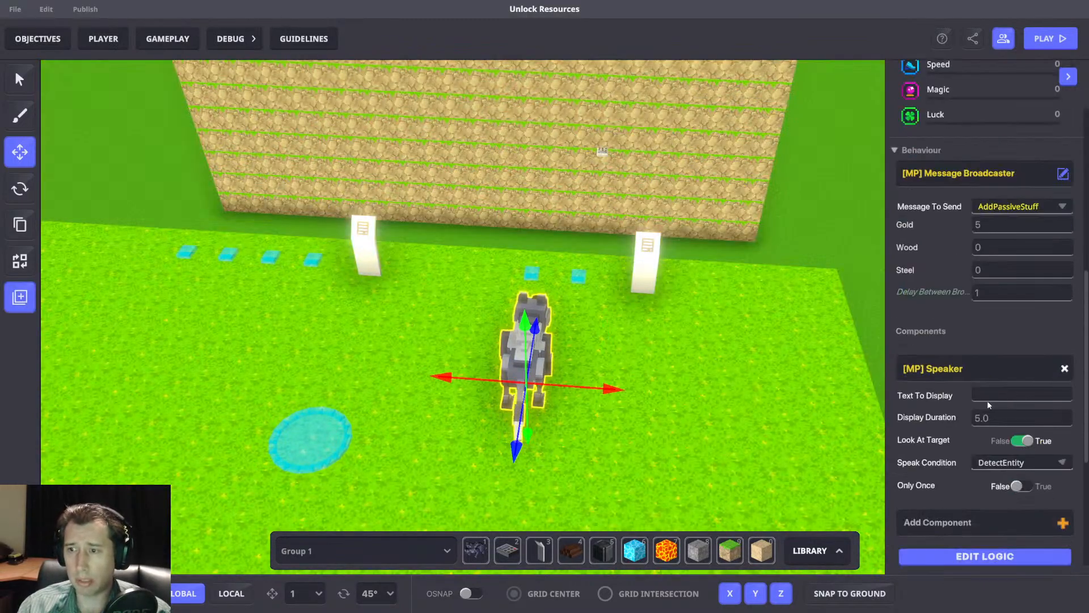
left_click(1064, 369)
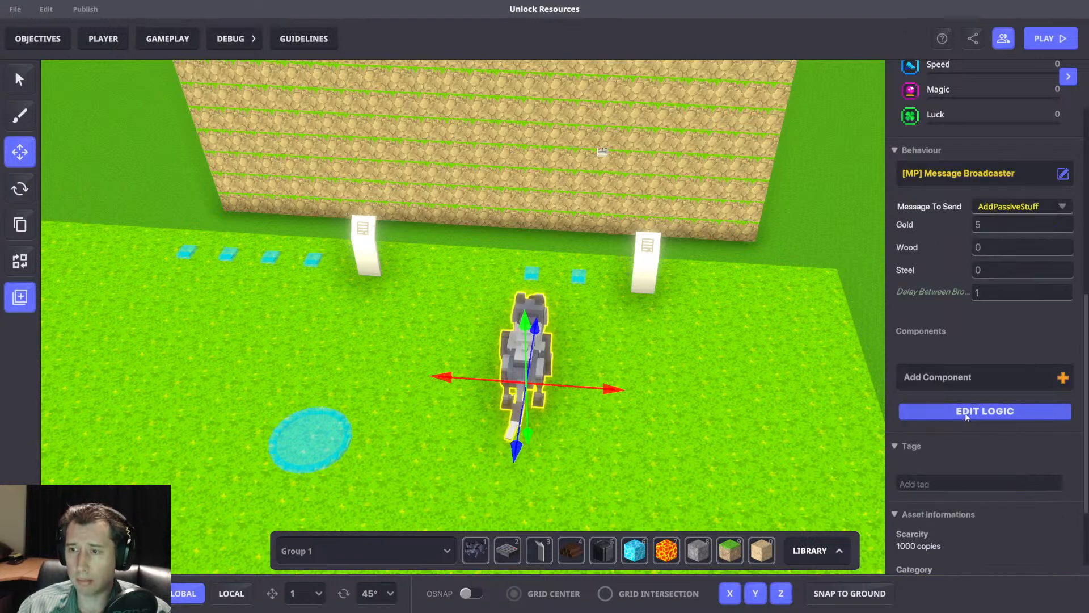
Reopen the wolf's logic, set Gold to 1, and search the messages to send for "Add".
left_click(966, 418)
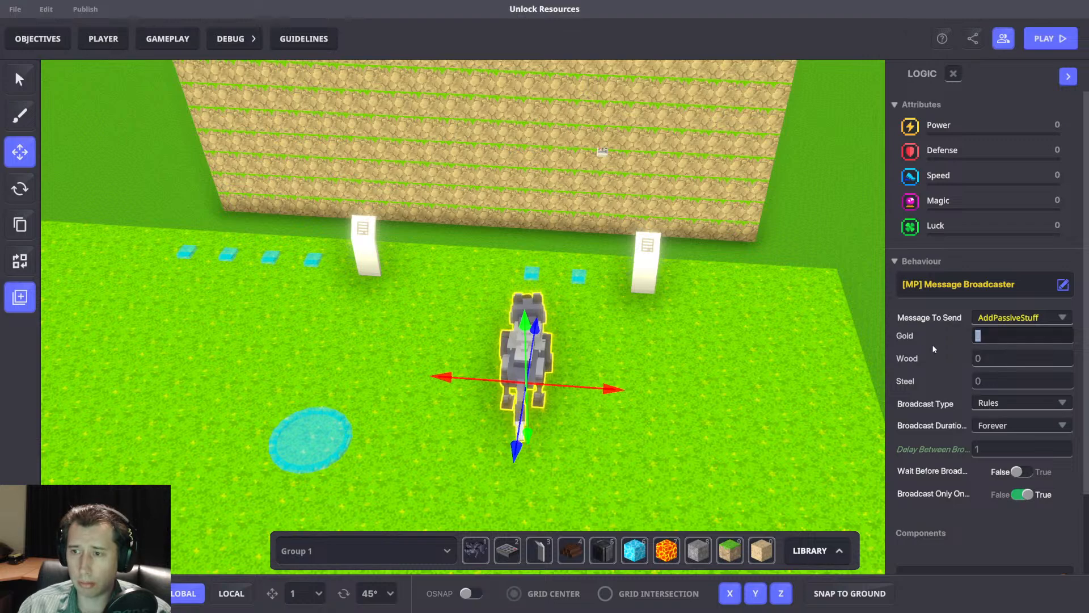
left_click(1003, 318)
type("Add")
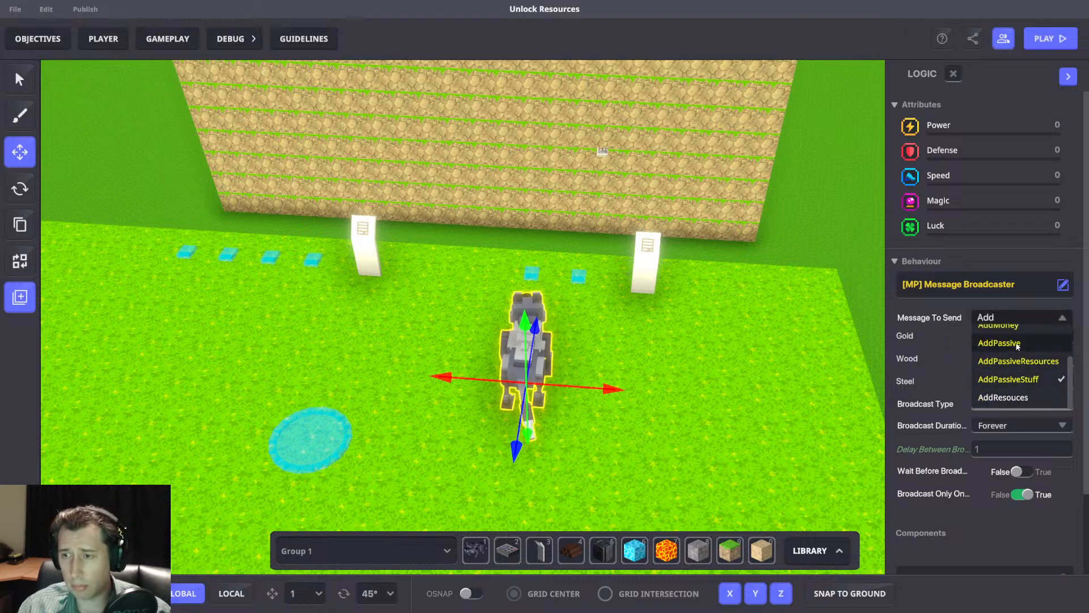
Open the game rules and add a separate Math rule on the free board area beside the Additions group.
left_click(167, 41)
left_click(168, 40)
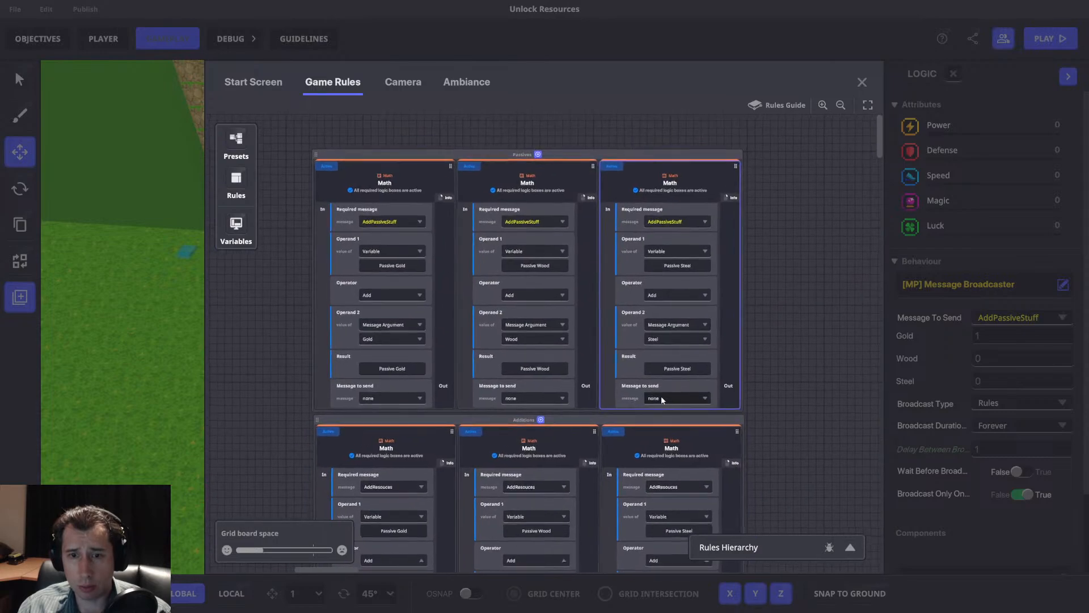
scroll(409, 426, "down", 2)
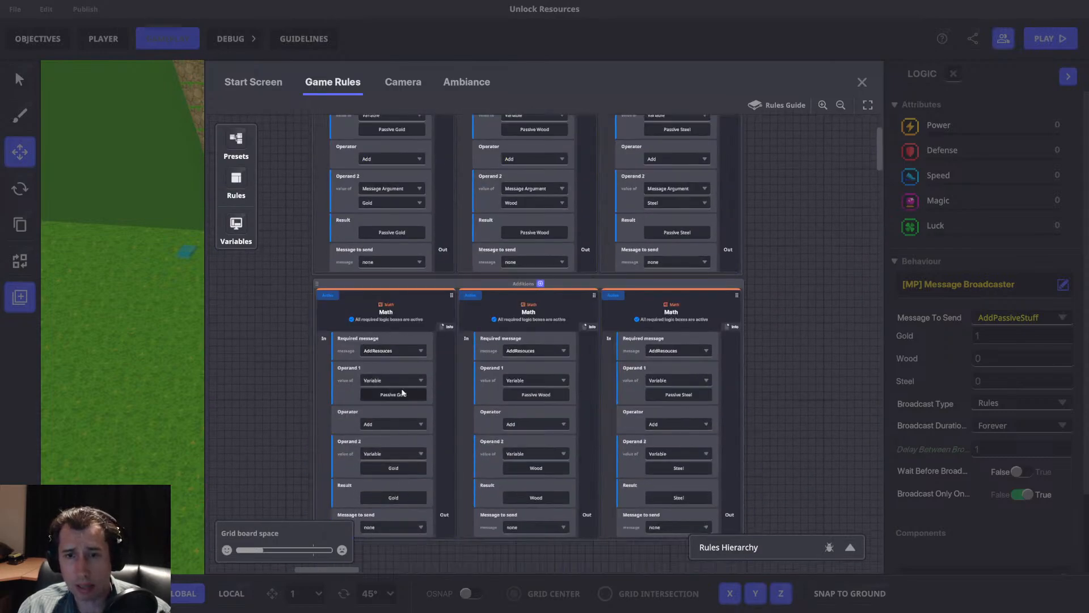
left_click_drag(767, 325, 653, 333)
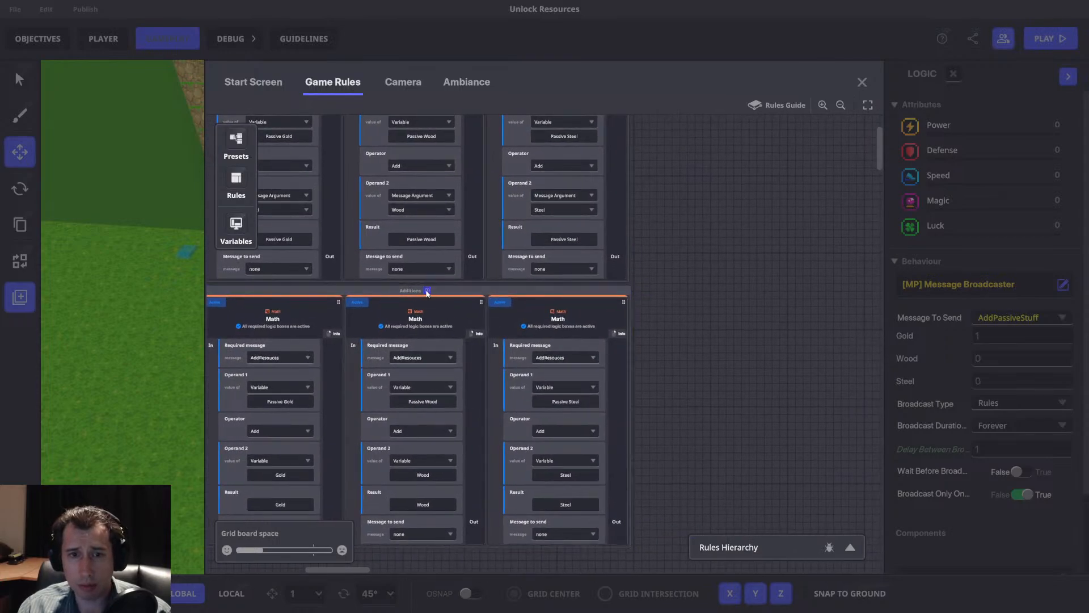
left_click(427, 291)
scroll(341, 210, "up", 3)
left_click(287, 180)
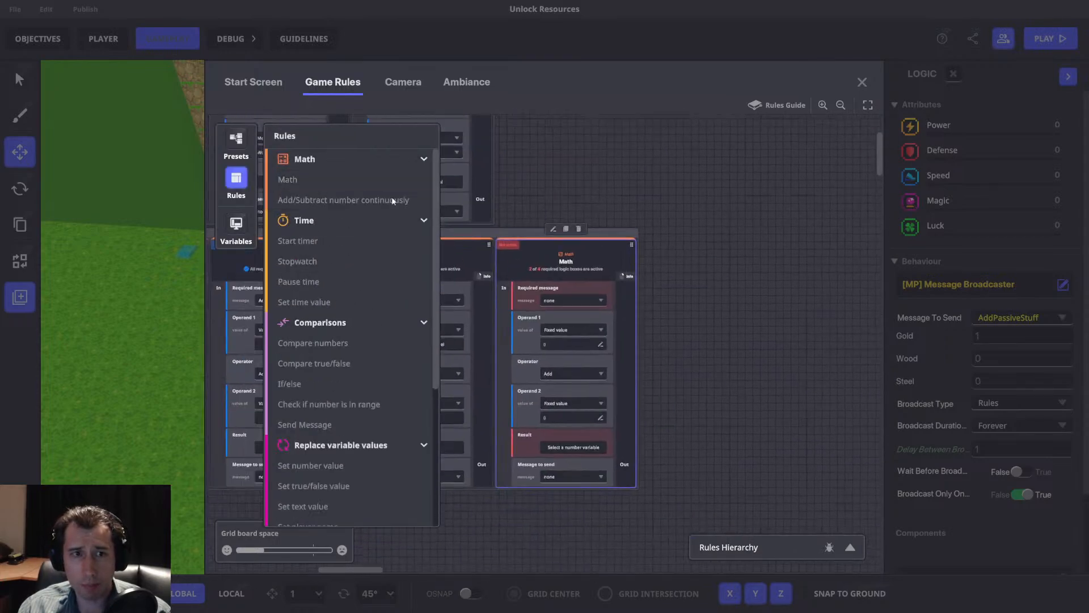
left_click_drag(535, 249, 661, 251)
left_click_drag(474, 169, 603, 210)
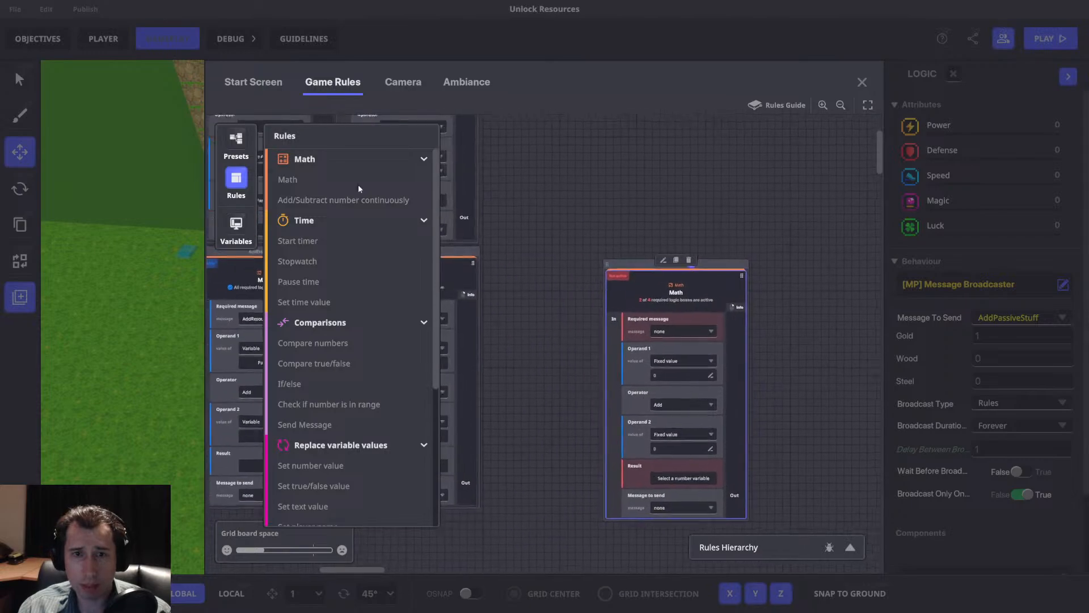
left_click(236, 178)
left_click_drag(633, 265, 543, 255)
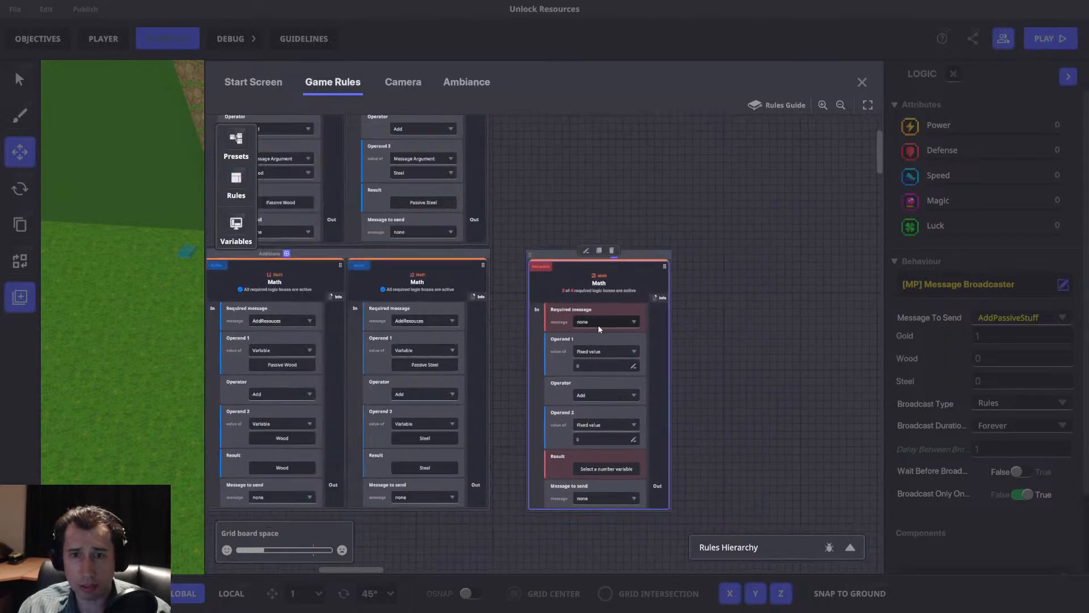
Create the message AddGold with an integer number argument Add Gold as the new Math rule's required message.
left_click(599, 322)
type("AddGold")
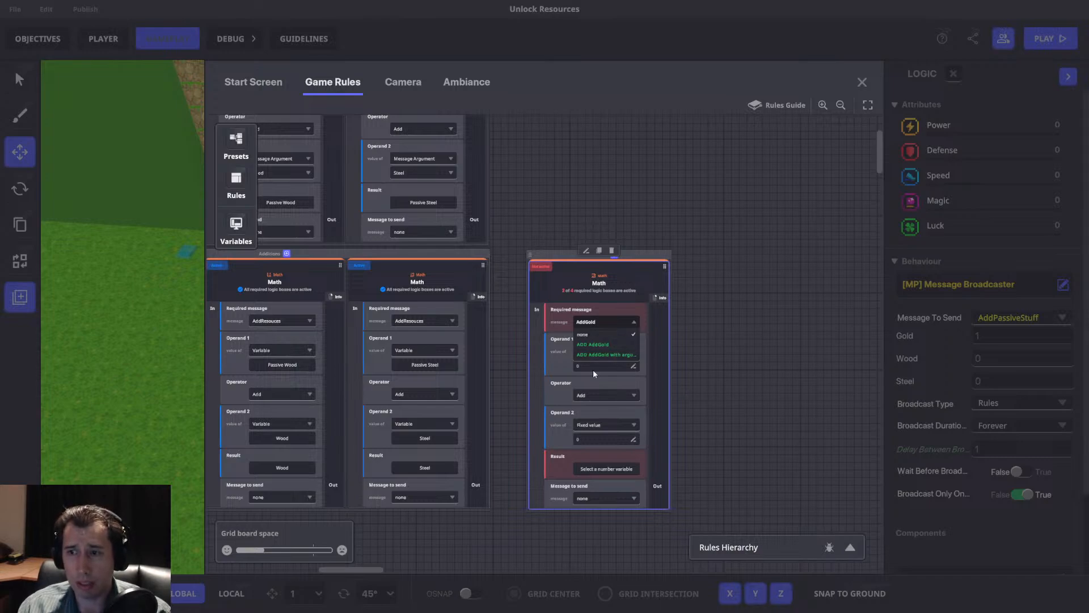
left_click(601, 355)
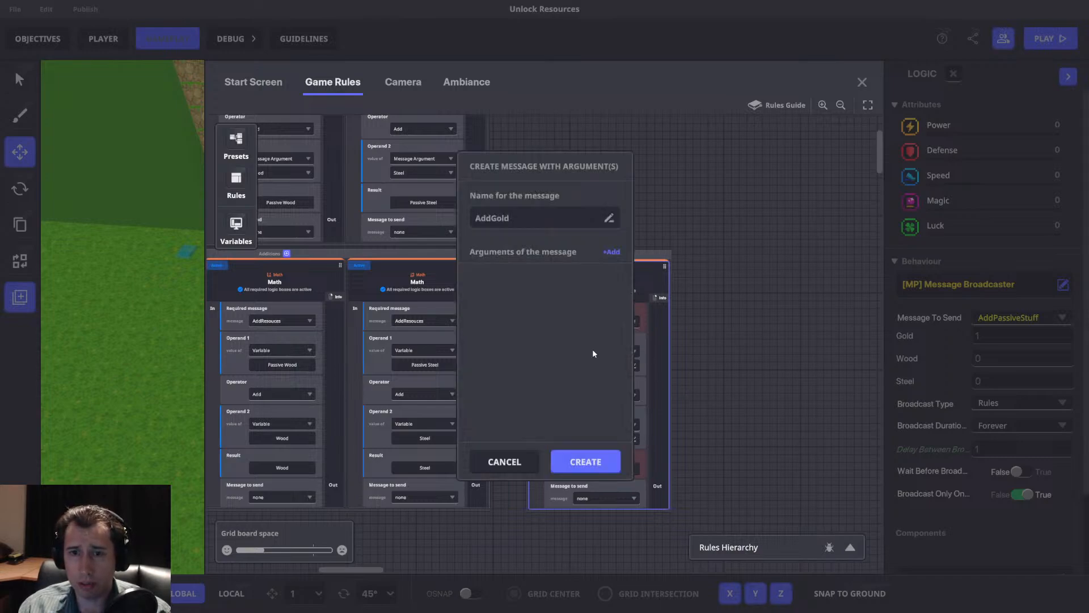
left_click(612, 252)
left_click(526, 300)
left_click(506, 340)
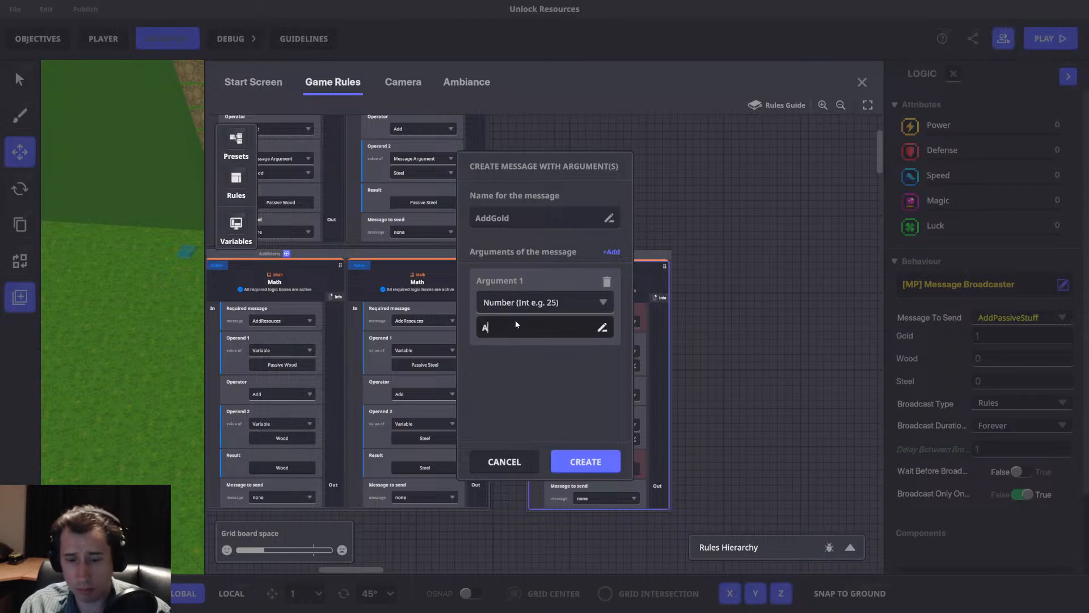
left_click(603, 461)
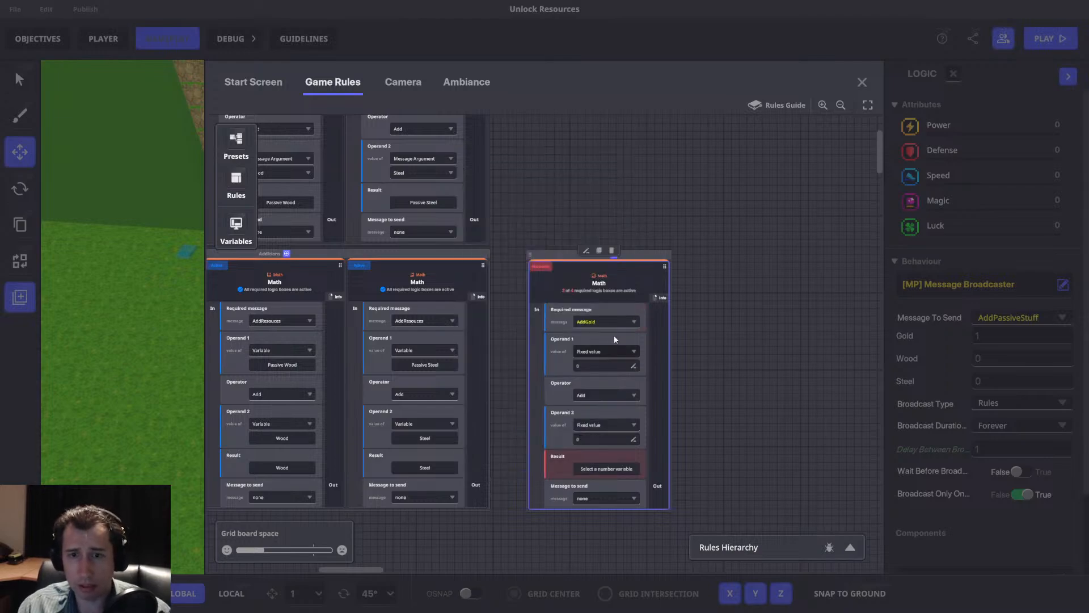
Set the new Math rule's Operand 1 to the Gold variable and Operand 2 to the message argument Add Gold.
left_click(601, 350)
left_click(596, 370)
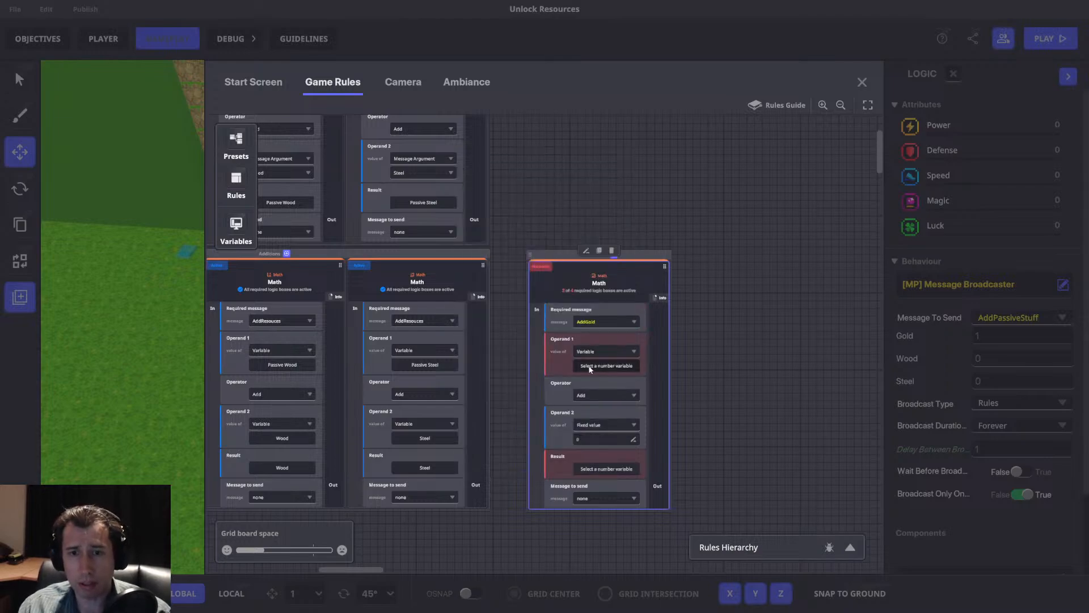
left_click(593, 366)
left_click(281, 160)
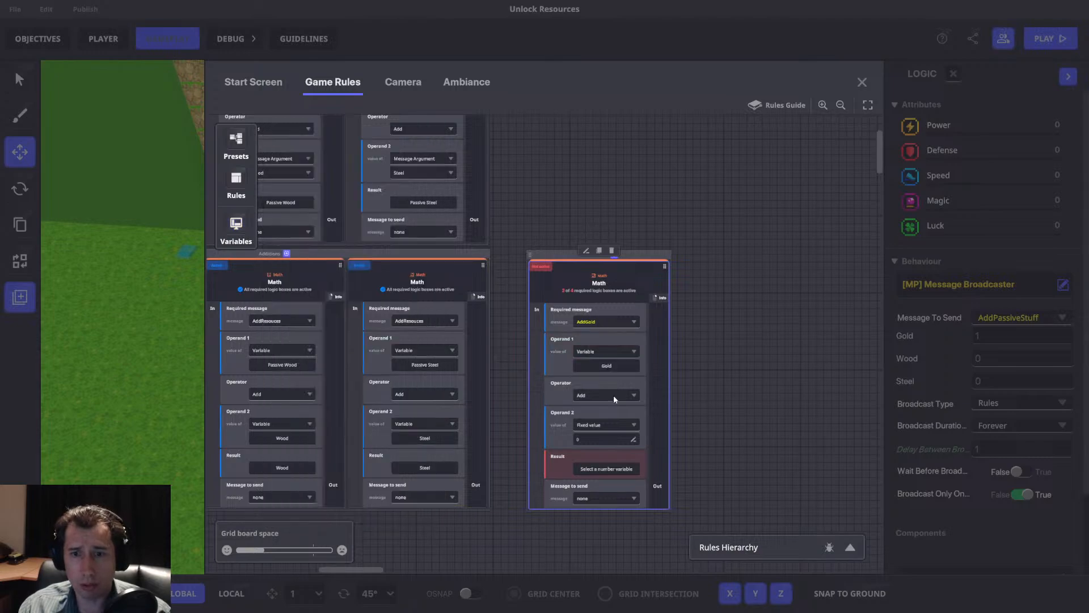
left_click(610, 425)
left_click(597, 458)
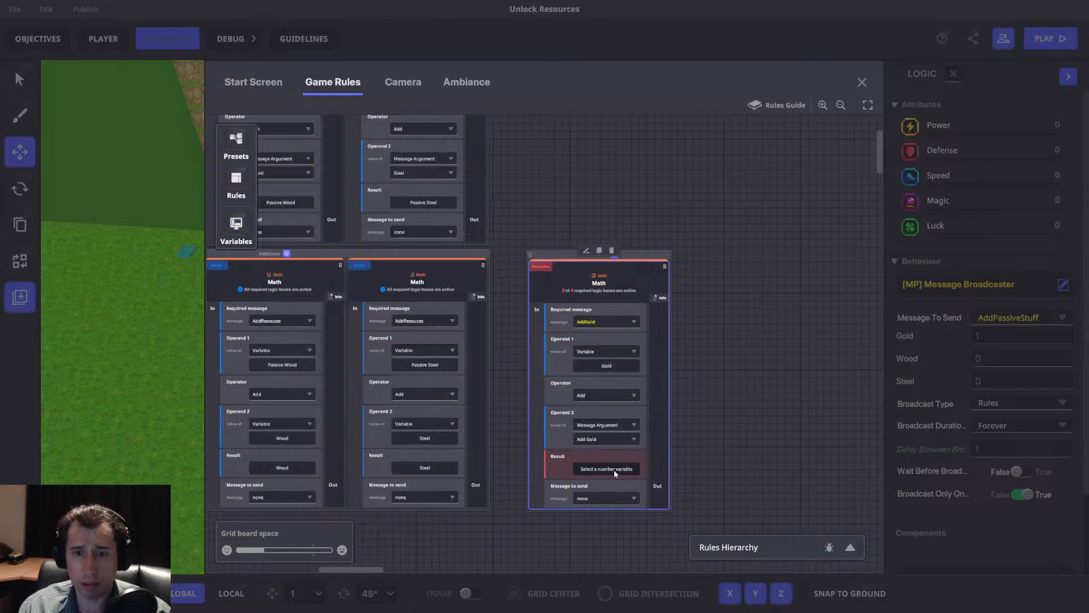
Set the new Math rule's Result to the Gold variable and close the game rules.
left_click(613, 469)
left_click(281, 161)
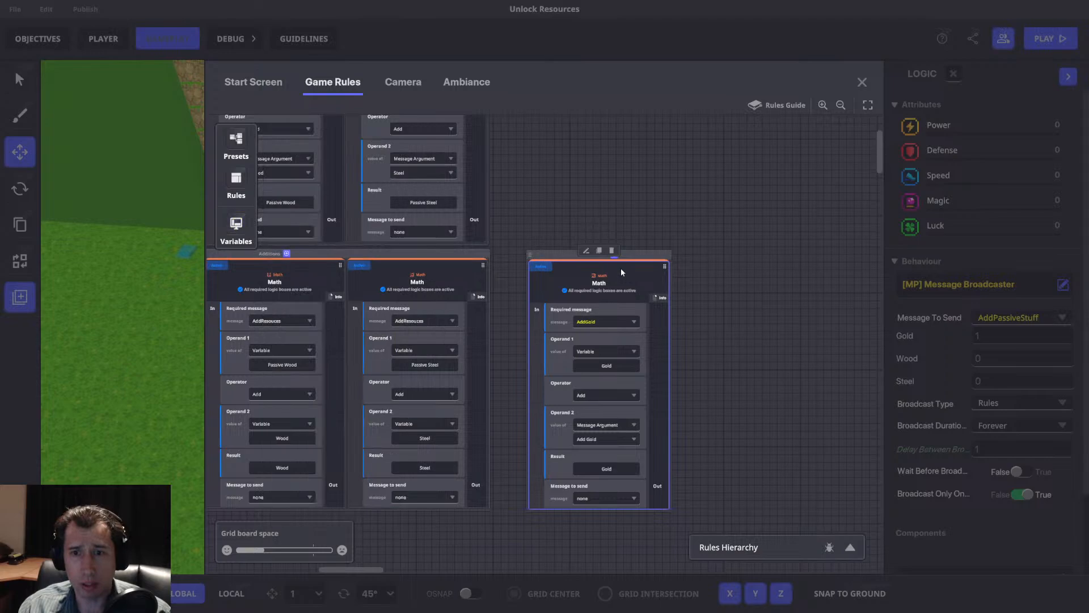
left_click(861, 83)
Set the wolf's Message To Send to AddGold.
left_click(1001, 317)
type("Add")
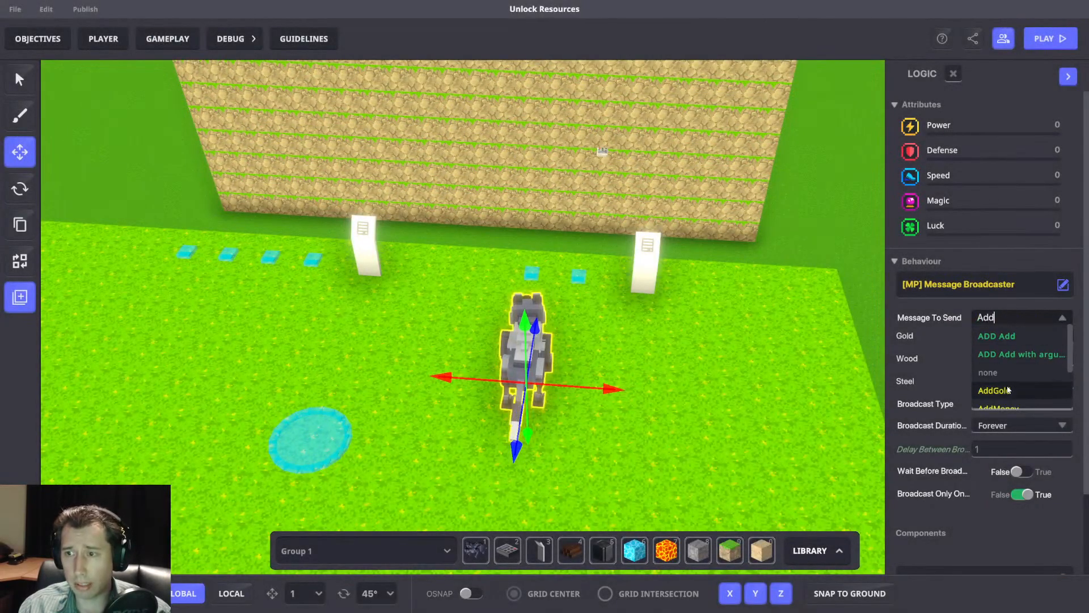
left_click(999, 390)
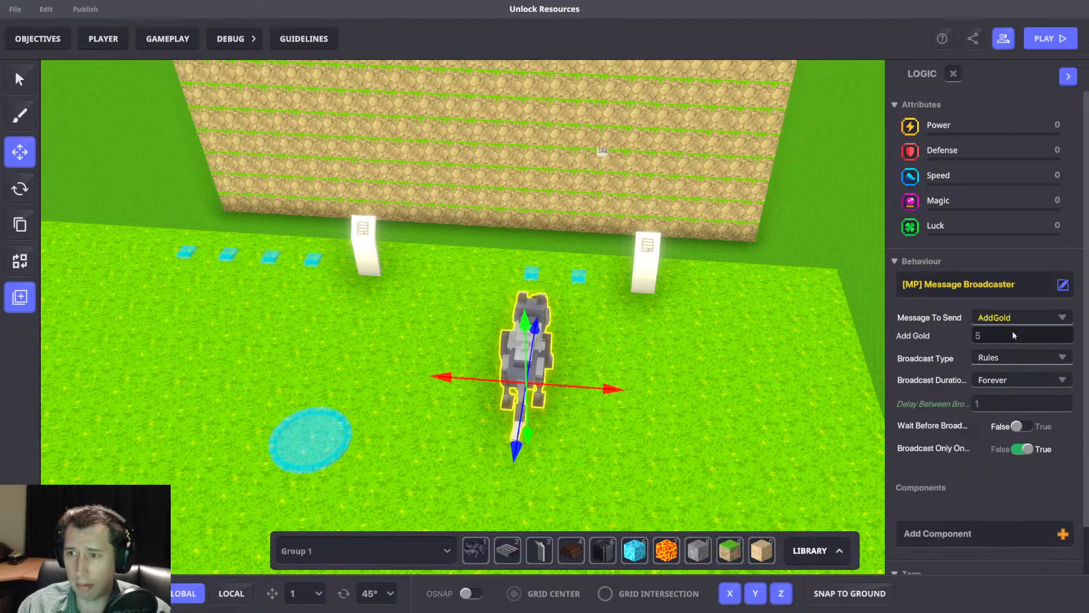
Add the [MP] Plant component to the wolf.
scroll(969, 409, "down", 1)
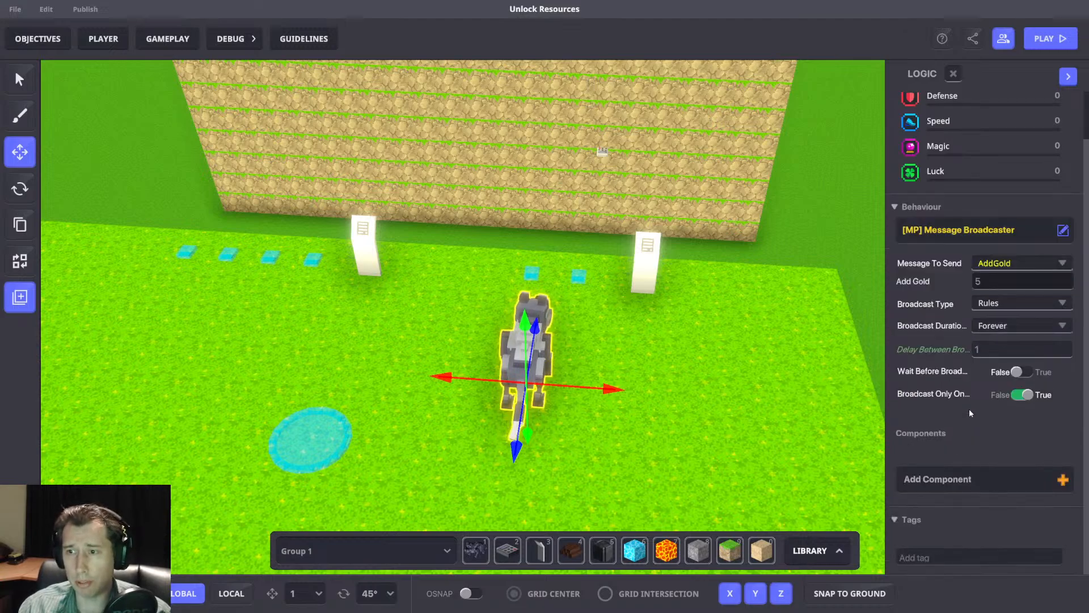
left_click(964, 477)
type("plan")
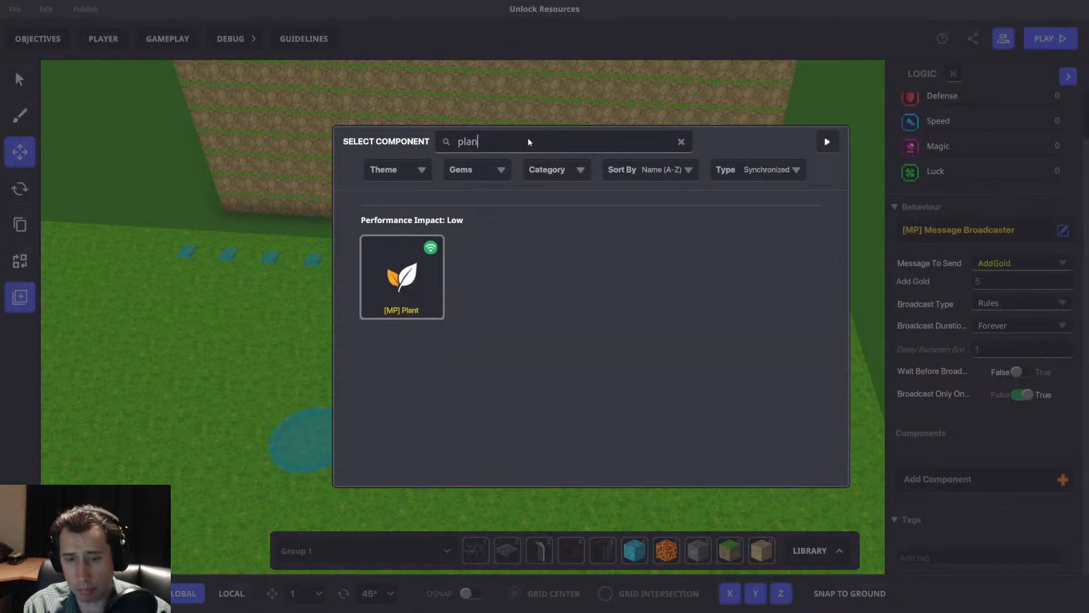
left_click(402, 276)
Replace the Plant component's message to destroy with a new message, Kill.Wolf.
scroll(994, 439, "down", 1)
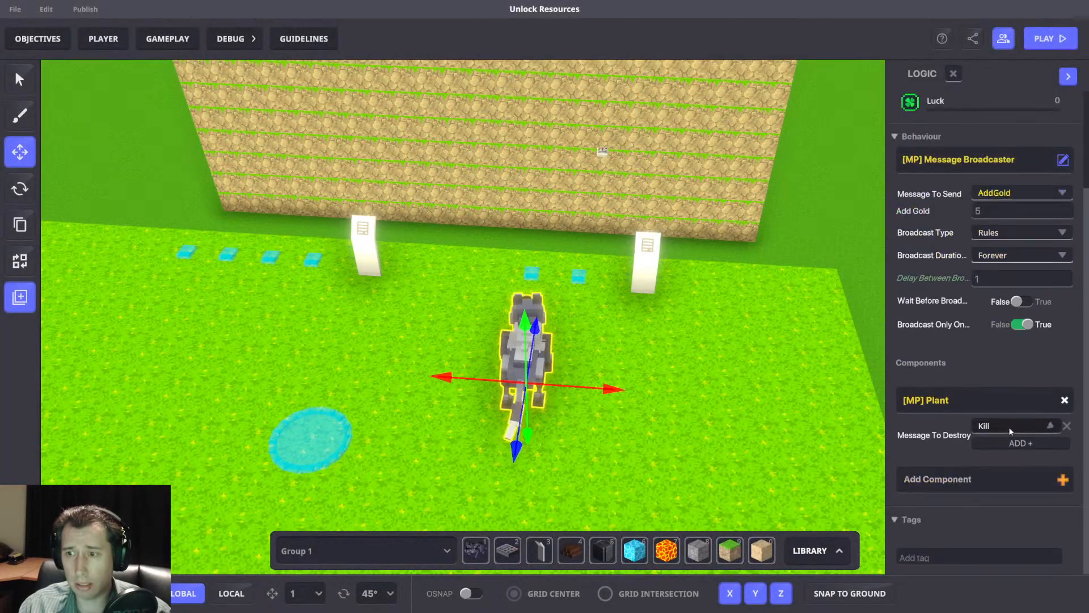
left_click(1006, 431)
type("Kill")
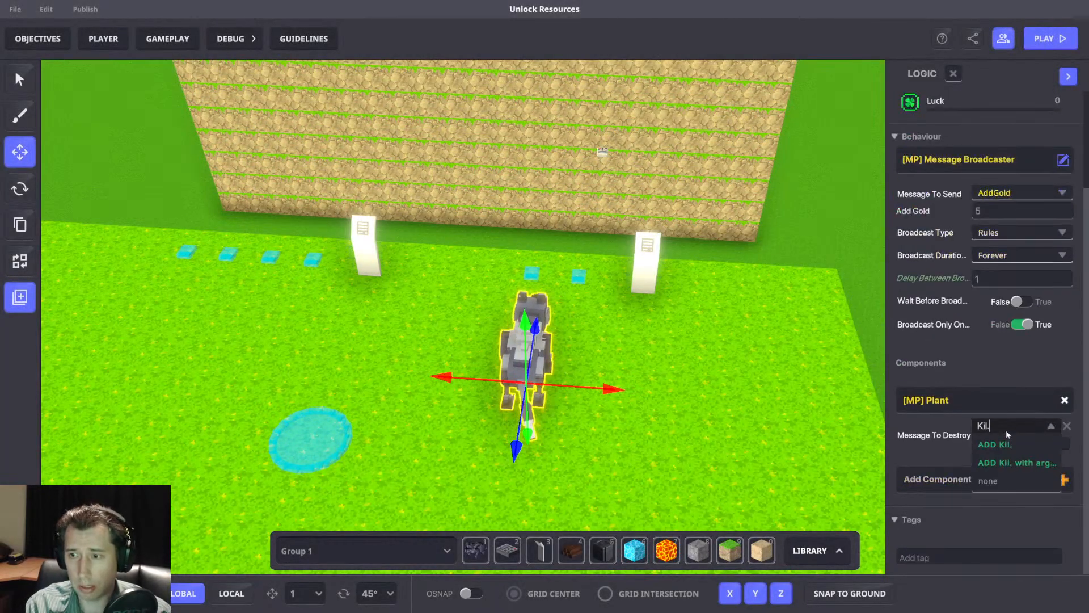
type(".Wolf")
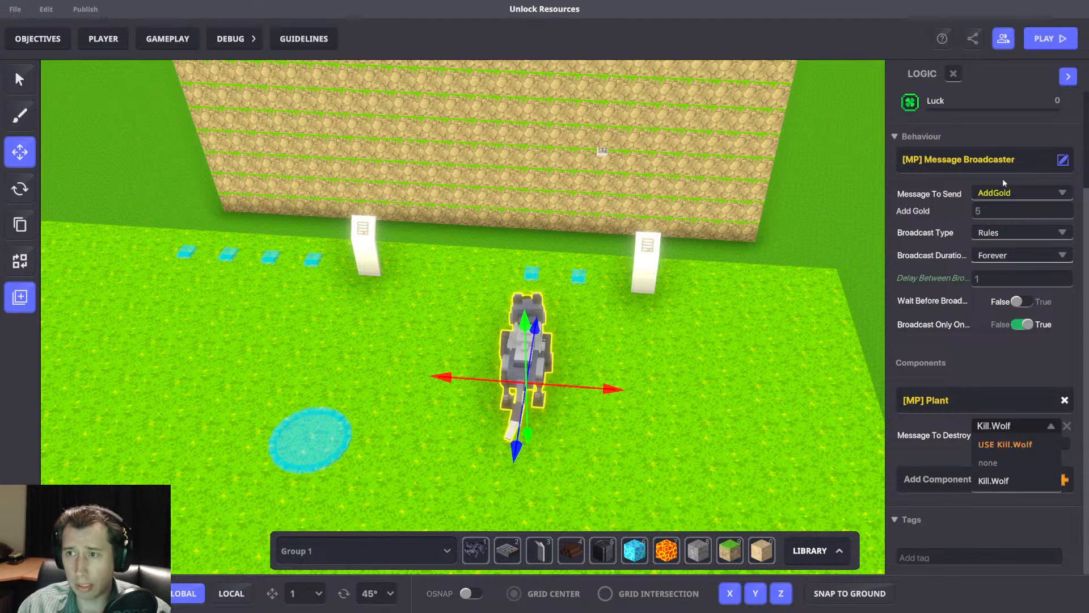
left_click(1016, 445)
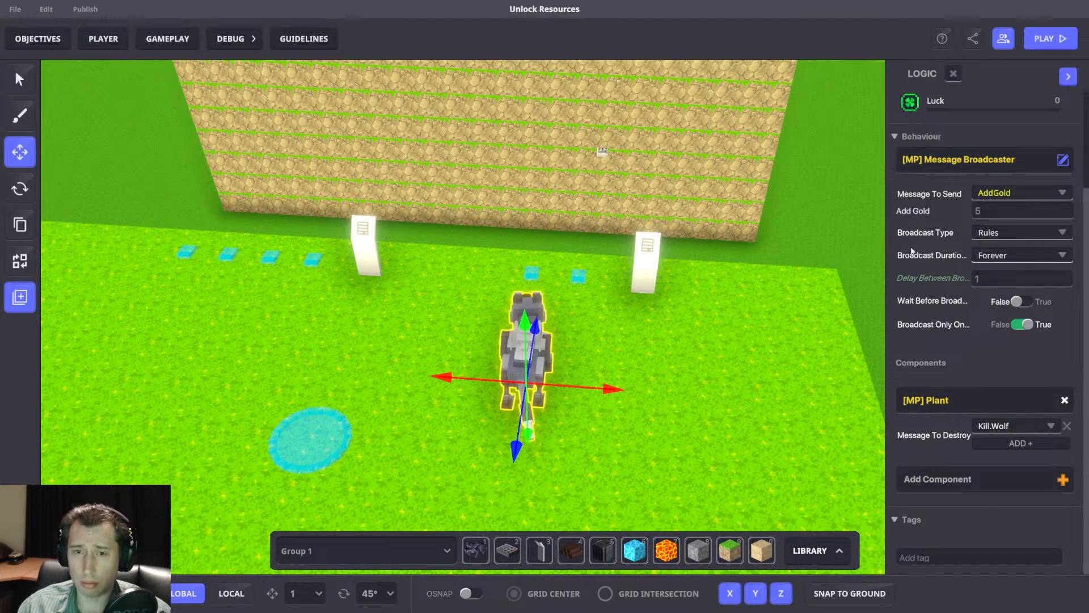
Place a NumPad Switch on the grass beside the wolf.
right_click_drag(645, 390, 646, 407)
mouse_move(611, 384)
left_mouse_down()
mouse_move(708, 388)
mouse_move(599, 385)
left_mouse_up()
left_click(506, 550)
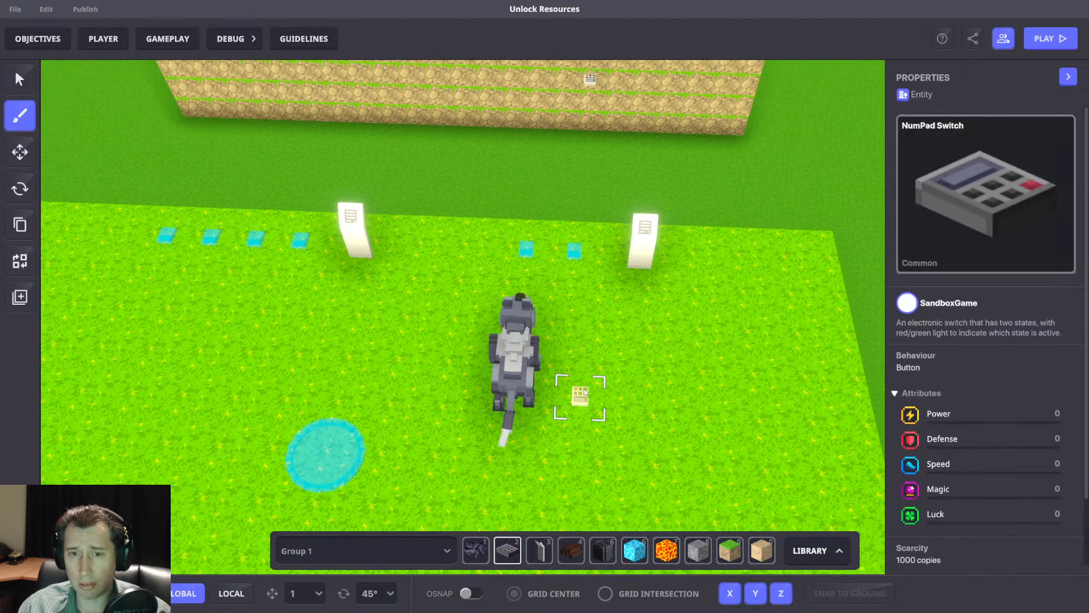
left_click(24, 160)
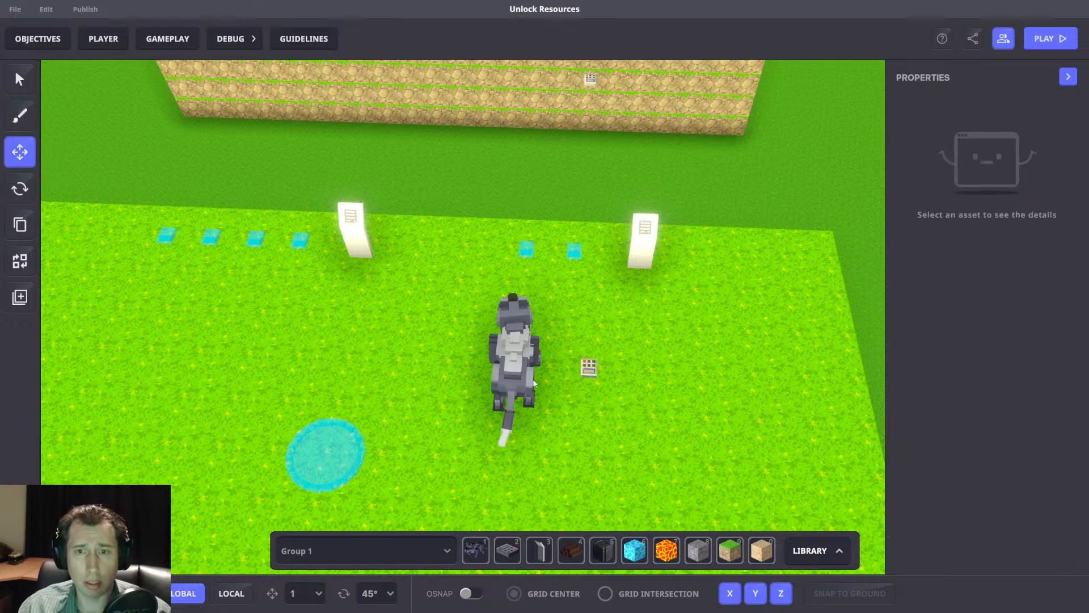
Replace the NumPad Switch's [SP] Button component with the [MP] Speaker component.
left_click(590, 368)
scroll(1008, 359, "down", 5)
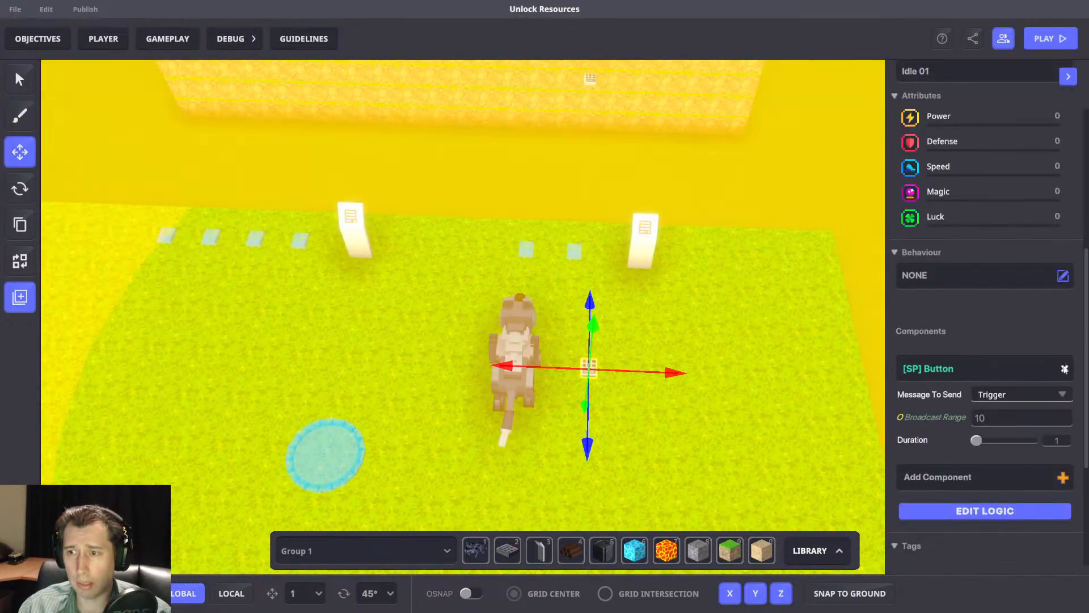
left_click(1064, 368)
left_click(907, 371)
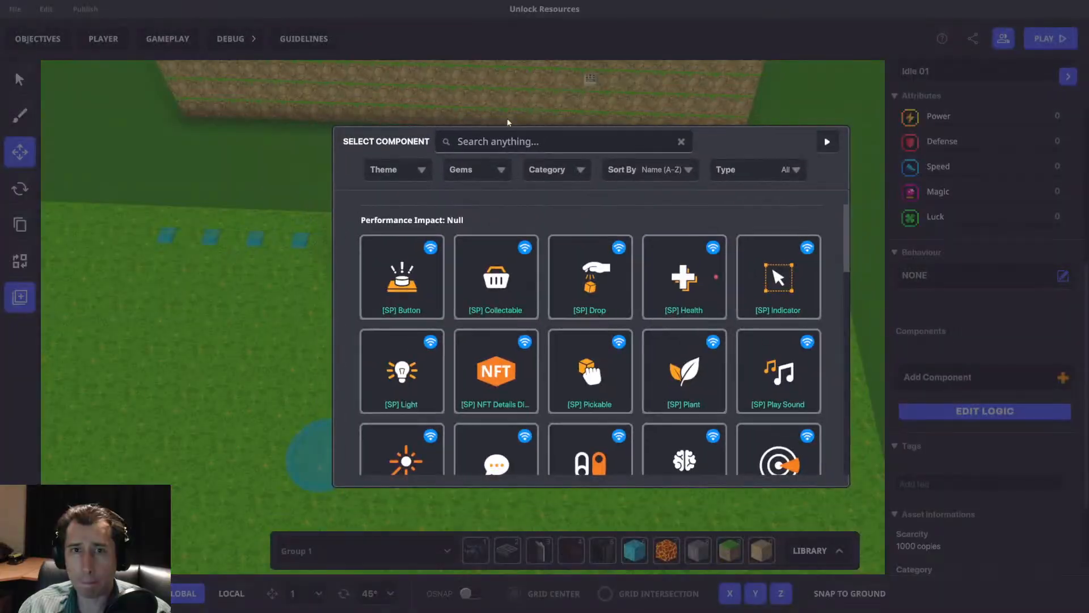
type("Speak")
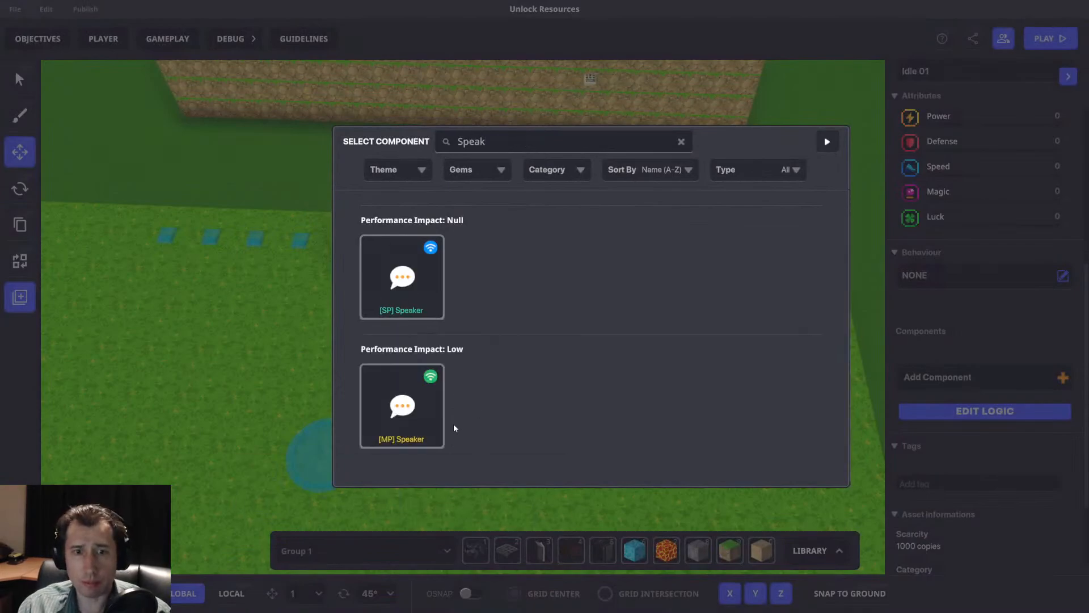
left_click(439, 397)
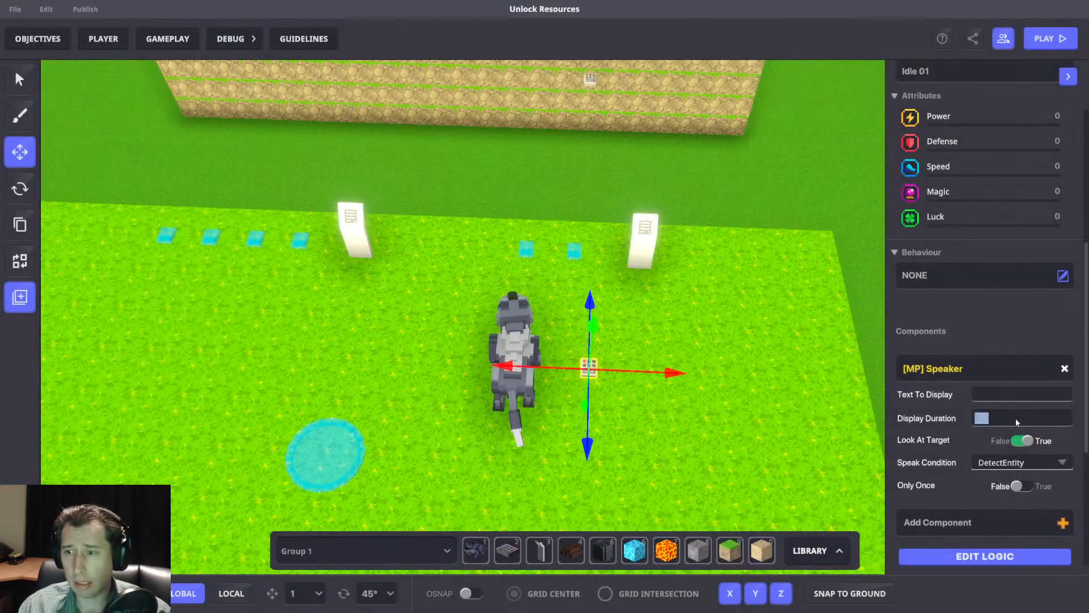
Turn off Look At Target for the Speaker and use DetectEntity as its Speak Condition.
left_click(1025, 441)
left_click(1012, 463)
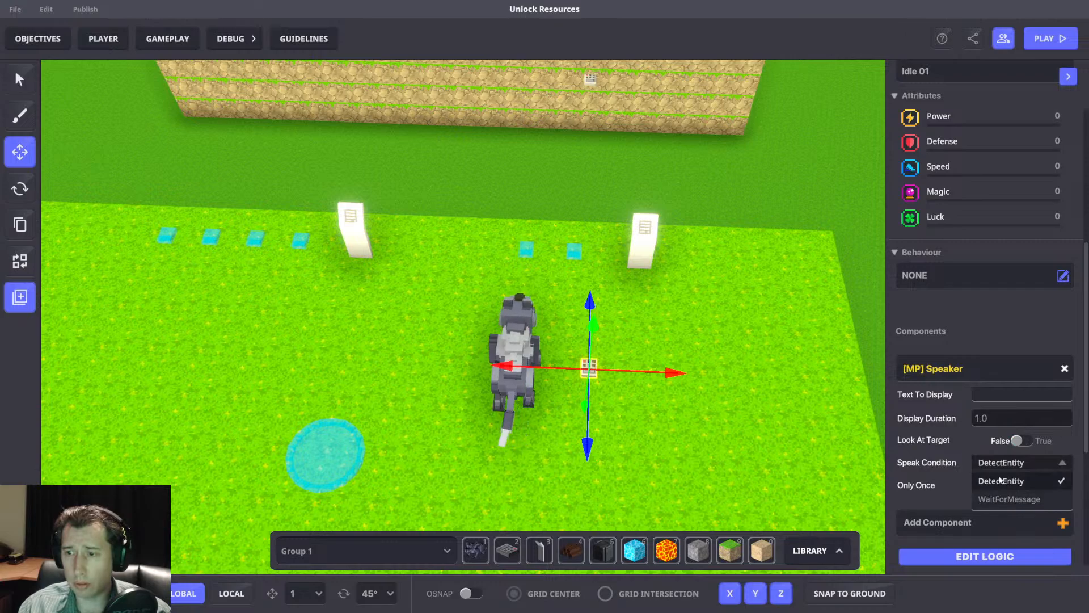
left_click(1000, 480)
Open the switch's full logic and set the Speaker's Detection Range to 2.
scroll(975, 469, "down", 3)
left_click(990, 354)
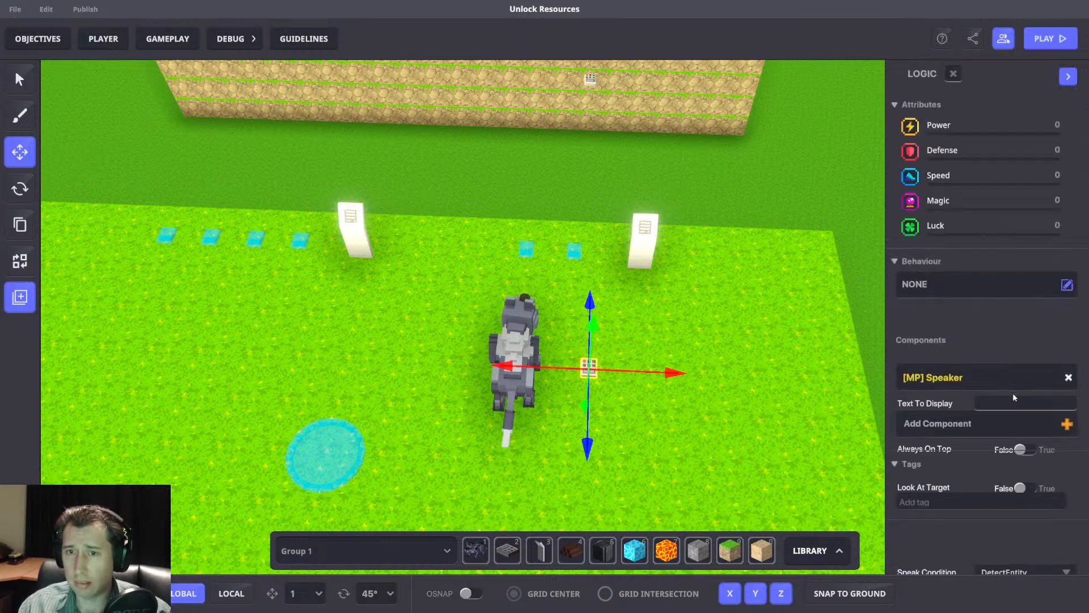
left_click(1012, 392)
scroll(1015, 386, "down", 3)
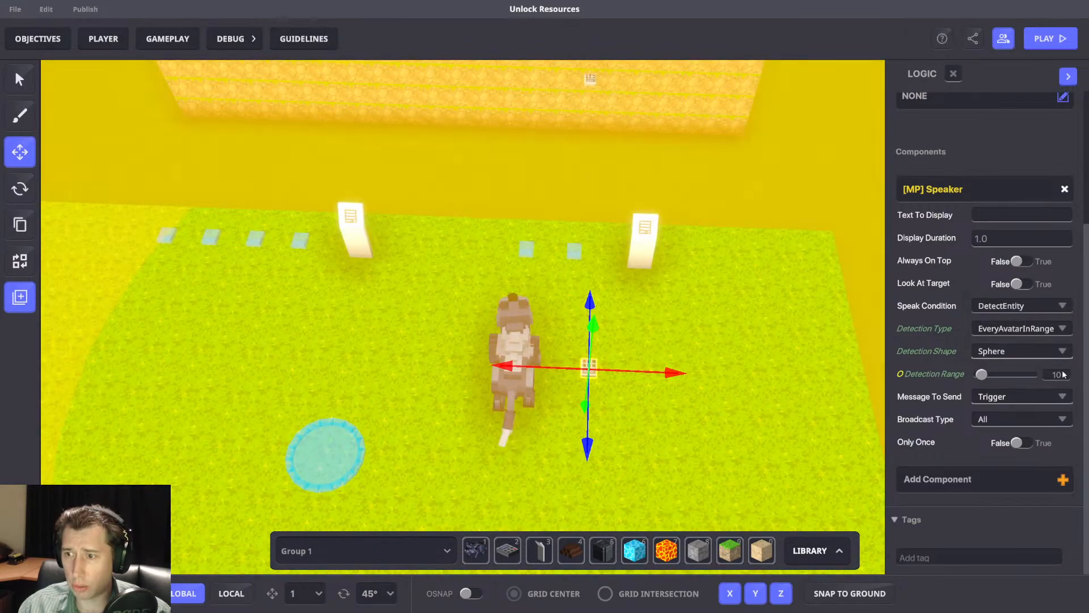
left_click(1061, 375)
type("2")
key("Return")
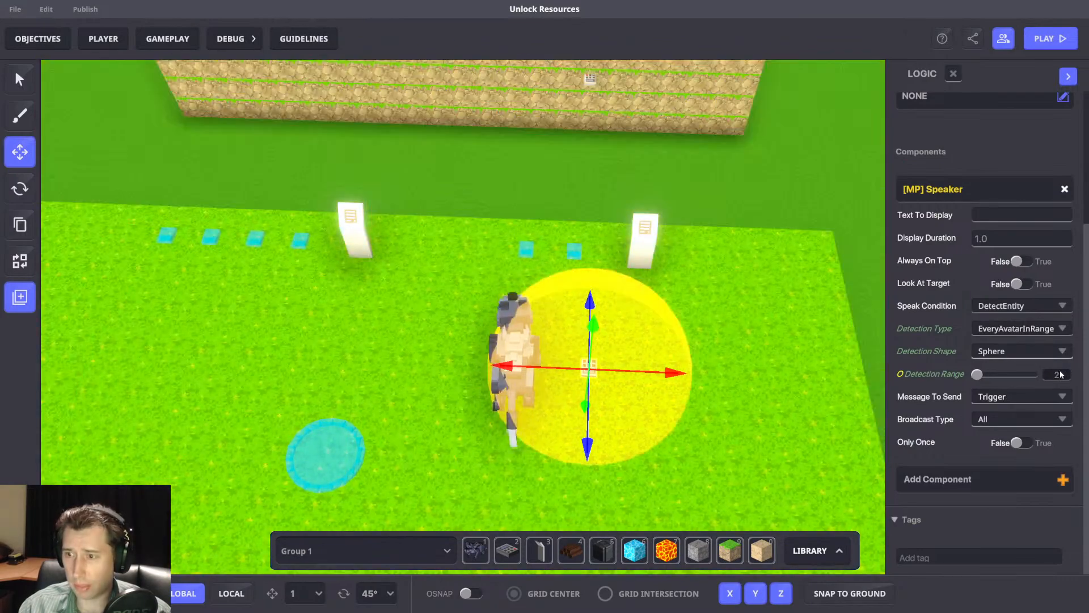
Set the Speaker's Detection Type to SpecificTagsInRange with the include tag Wolf.
left_click(1015, 328)
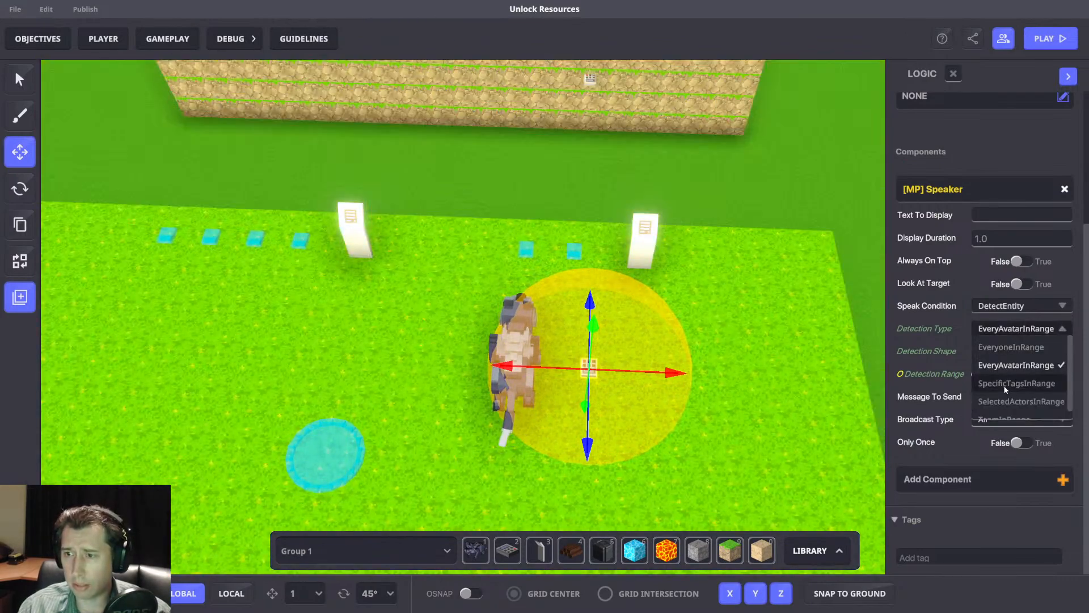
left_click(1002, 384)
left_click(1005, 349)
type("Vol")
double_click(1027, 349)
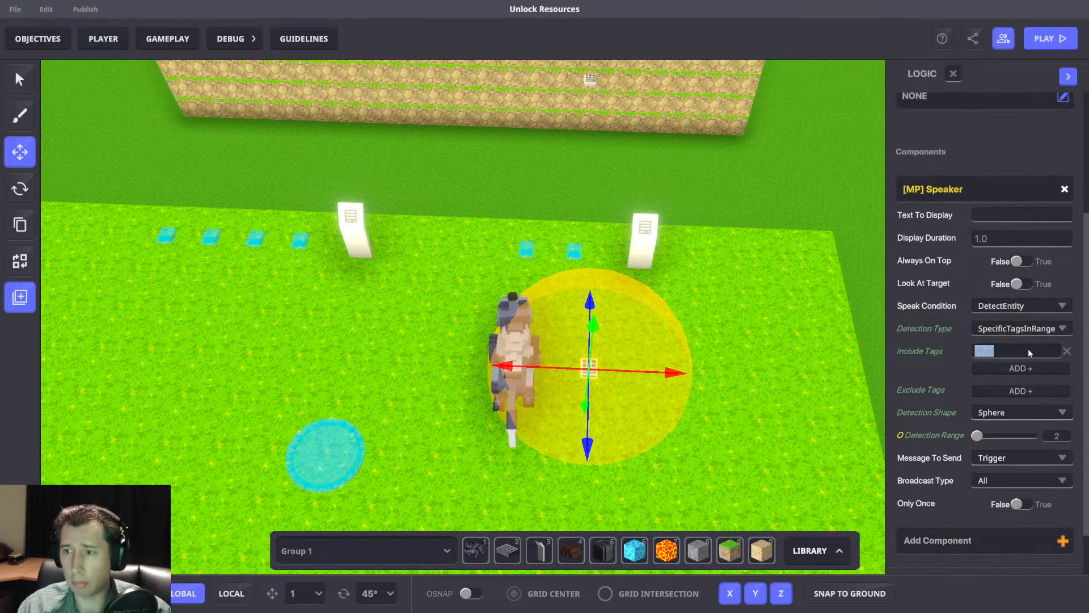
Add the tag Wolf to the wolf entity.
left_click(510, 318)
scroll(1018, 461, "down", 8)
left_click(941, 506)
type("Wolf")
key("Return")
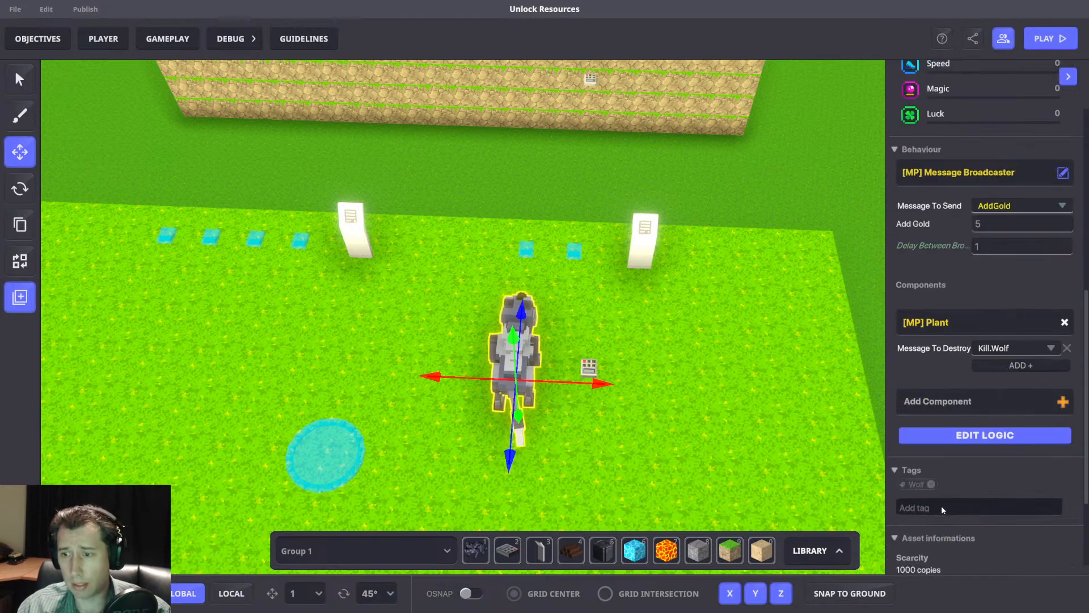
Give the NumPad Switch's Speaker a new message to send, Start.Timer, with the Broadcast Type Self.
left_click(589, 370)
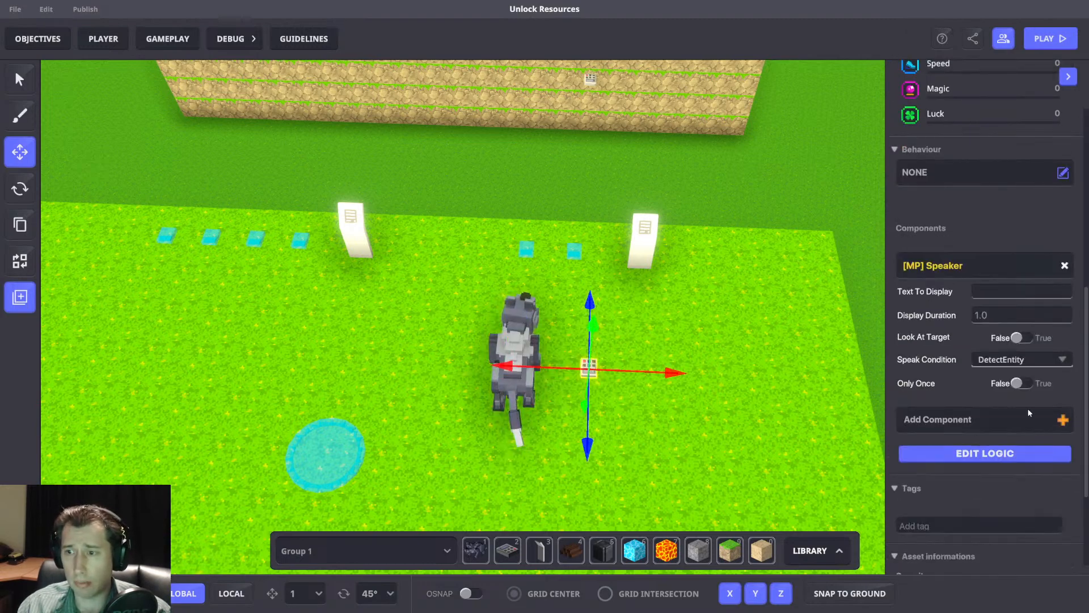
scroll(1017, 431, "down", 3)
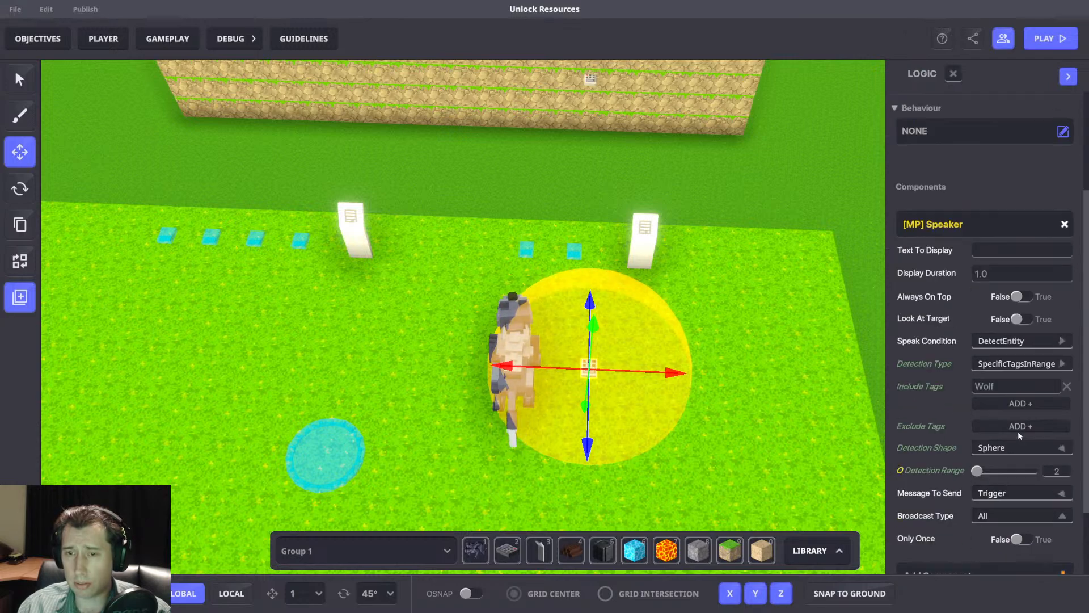
scroll(1012, 428, "down", 2)
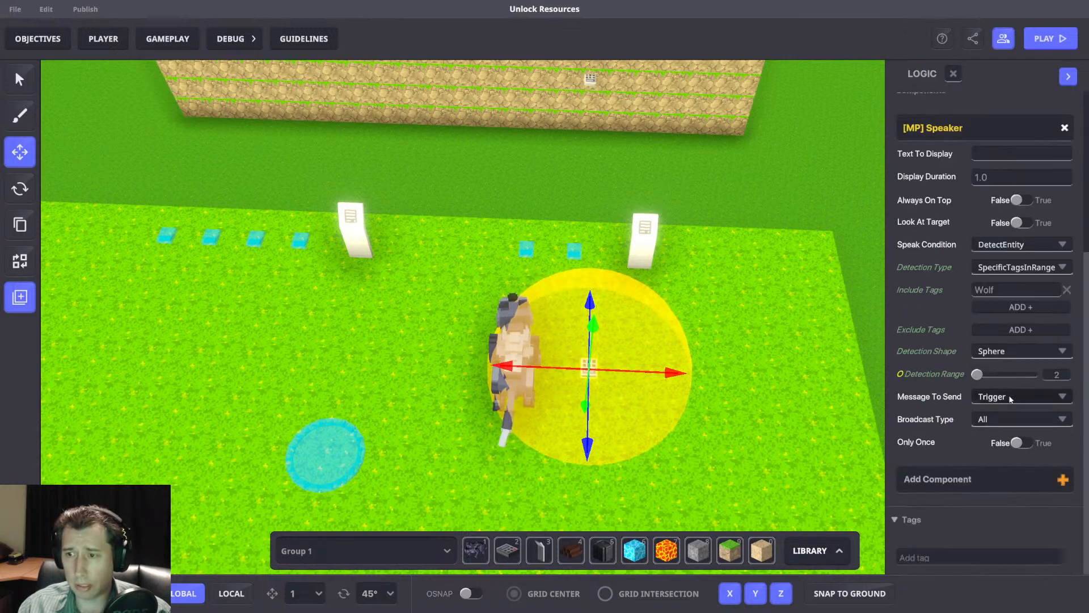
left_click(1034, 399)
type("Start")
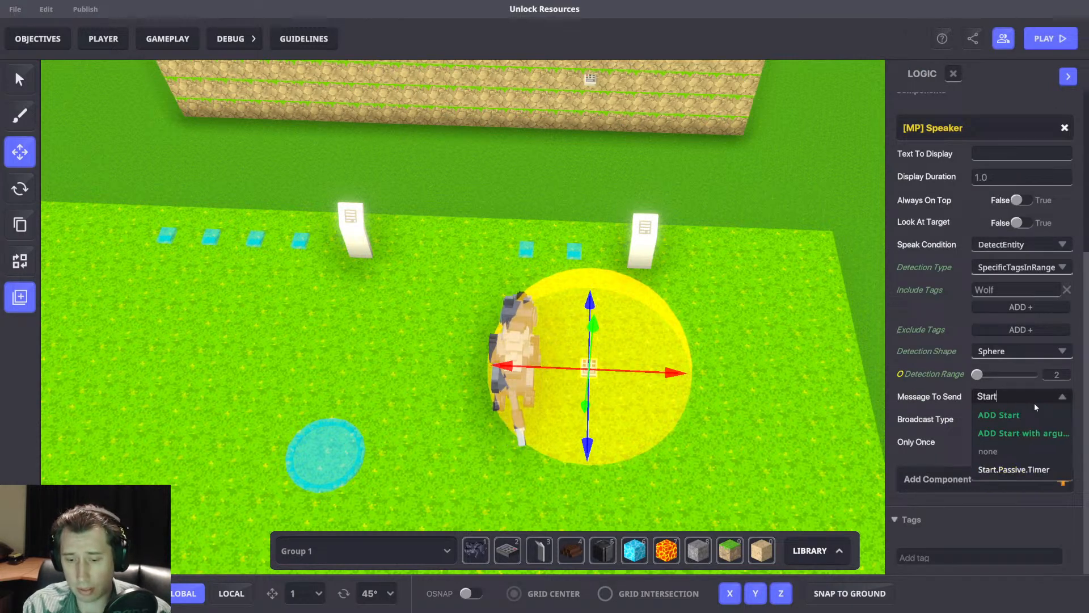
type(".Timer")
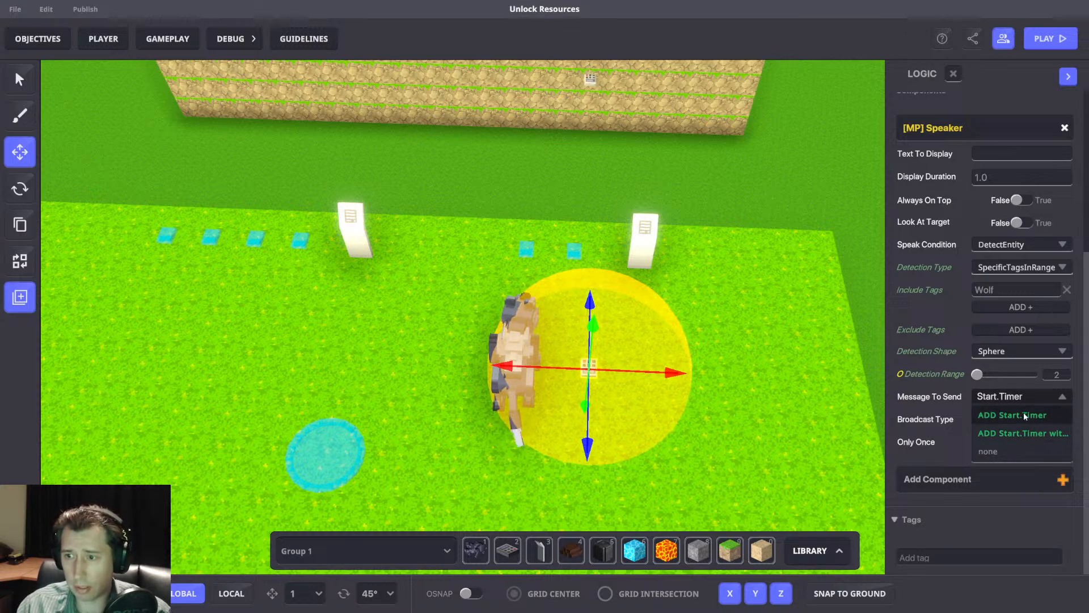
left_click(1011, 415)
left_click(1011, 421)
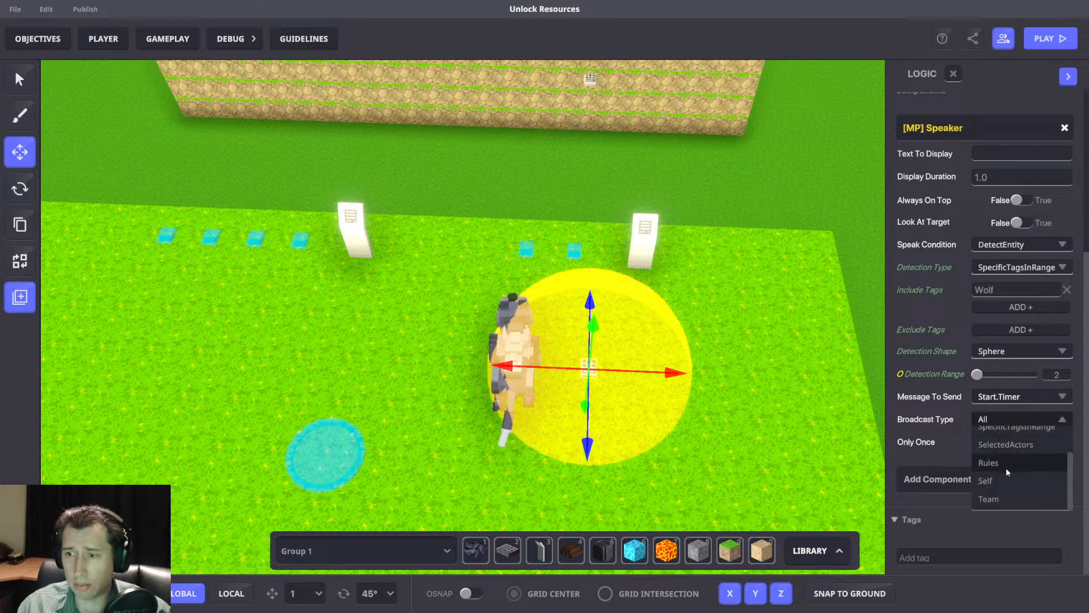
left_click(993, 478)
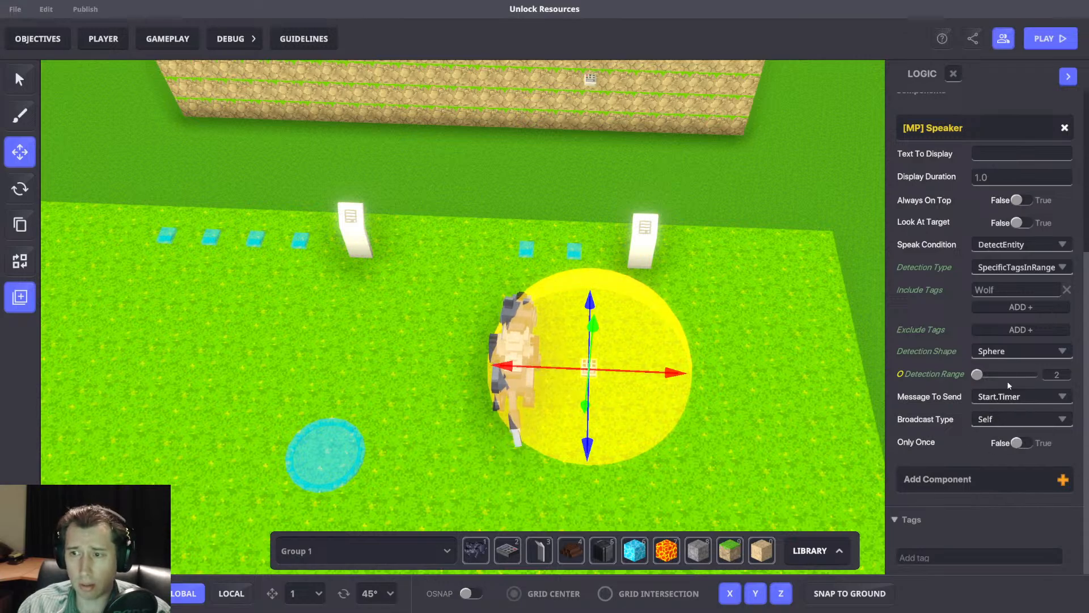
Assign the [MP] Timed Events behaviour to the NumPad Switch.
scroll(1007, 373, "up", 5)
left_click(1063, 285)
type("Time")
left_click(401, 276)
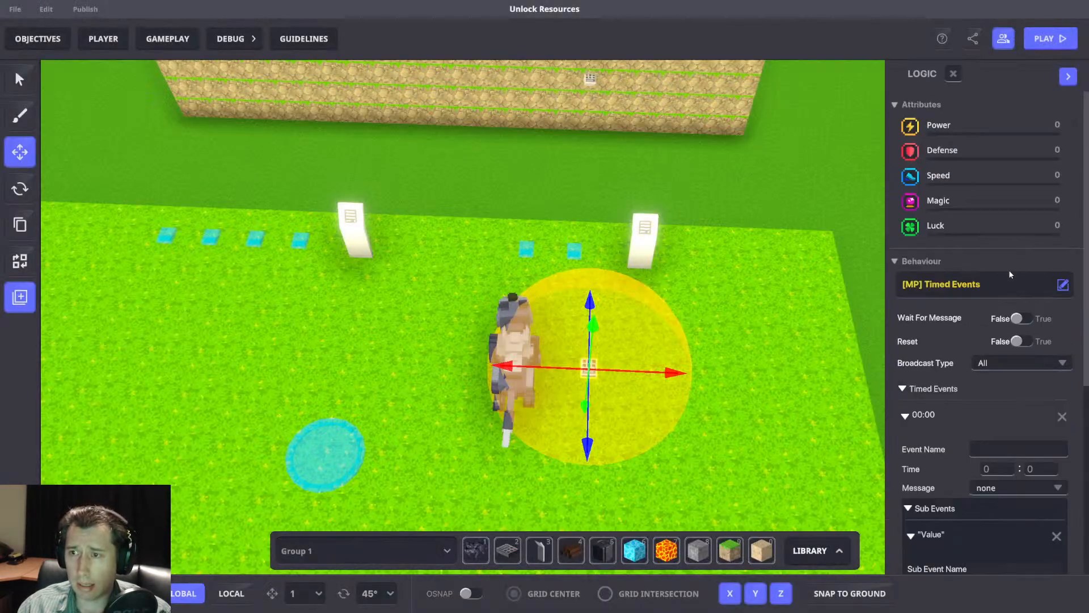
Make the Timed Events behaviour wait for a message, with Start.Timer as the required message.
left_click(1020, 317)
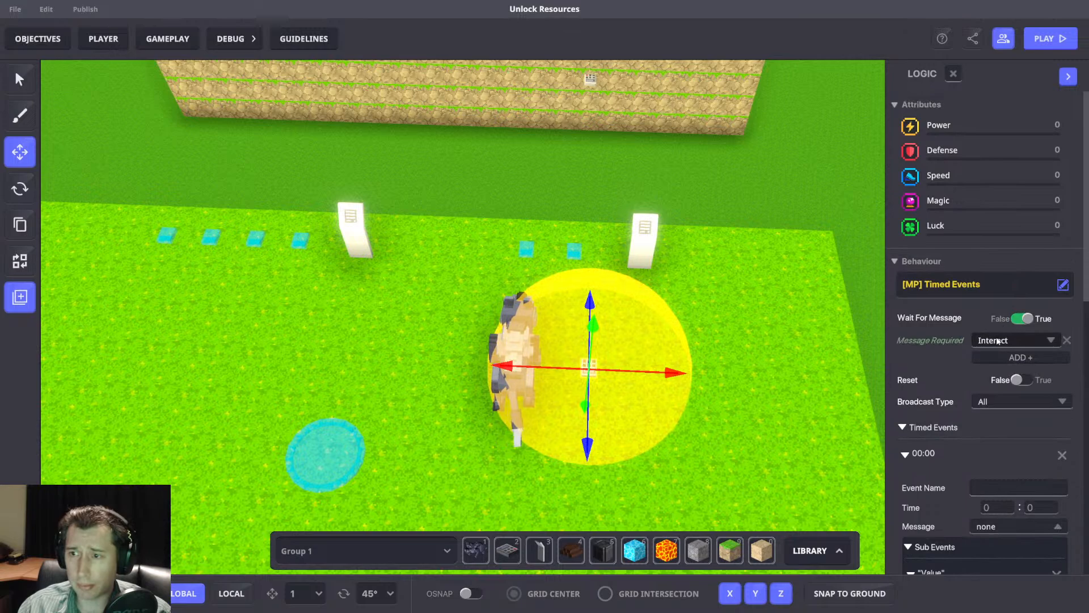
left_click(996, 340)
type("Start")
left_click(1014, 420)
Set the first timed event's time to 0:05 and its message to Kill.Wolf.
scroll(1008, 384, "down", 3)
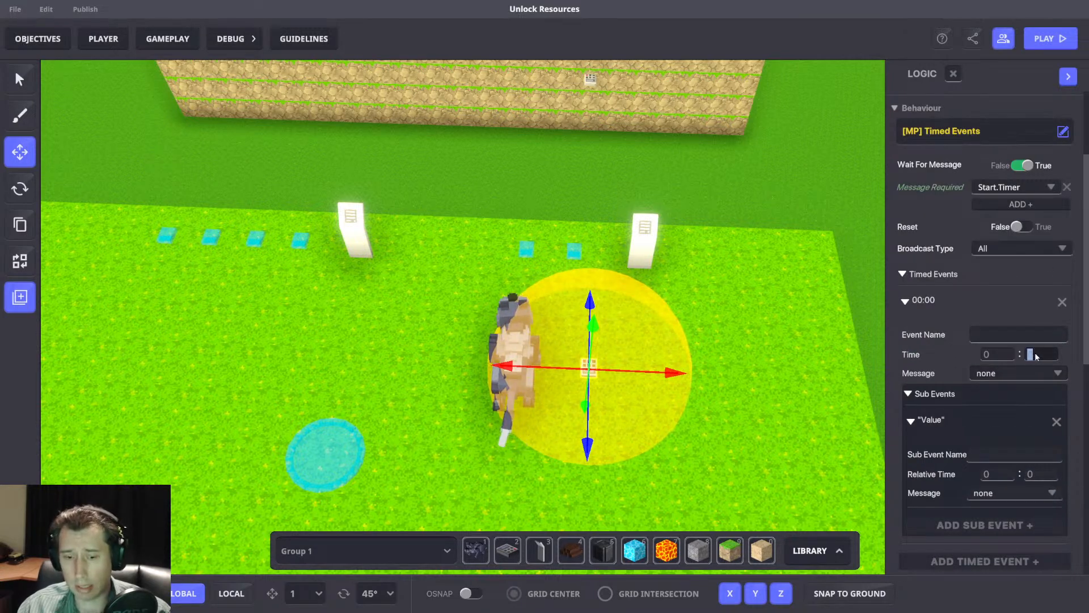
type("K")
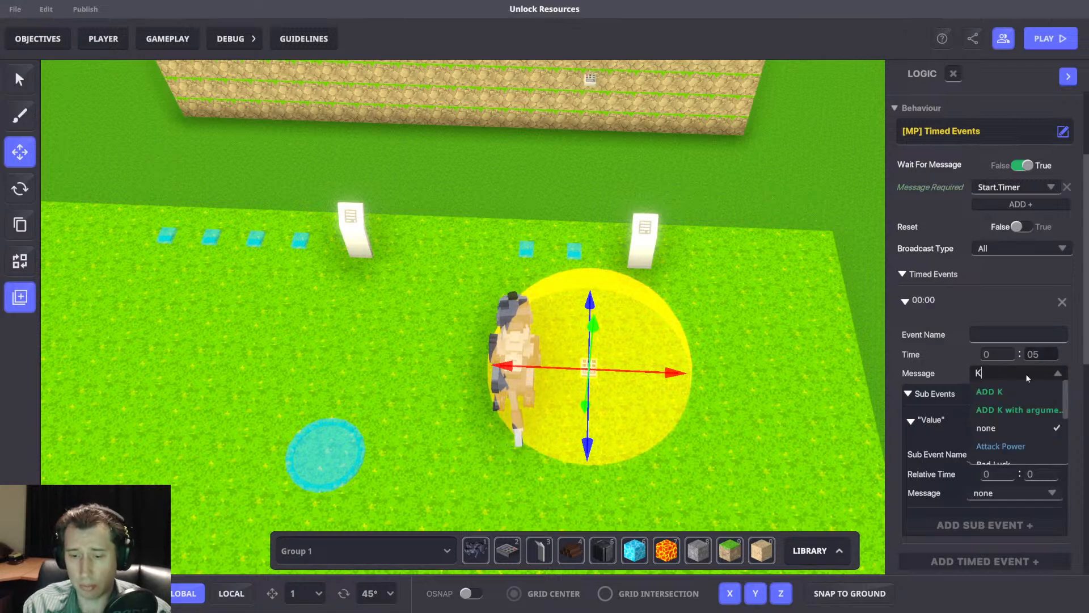
type("ill.Wo")
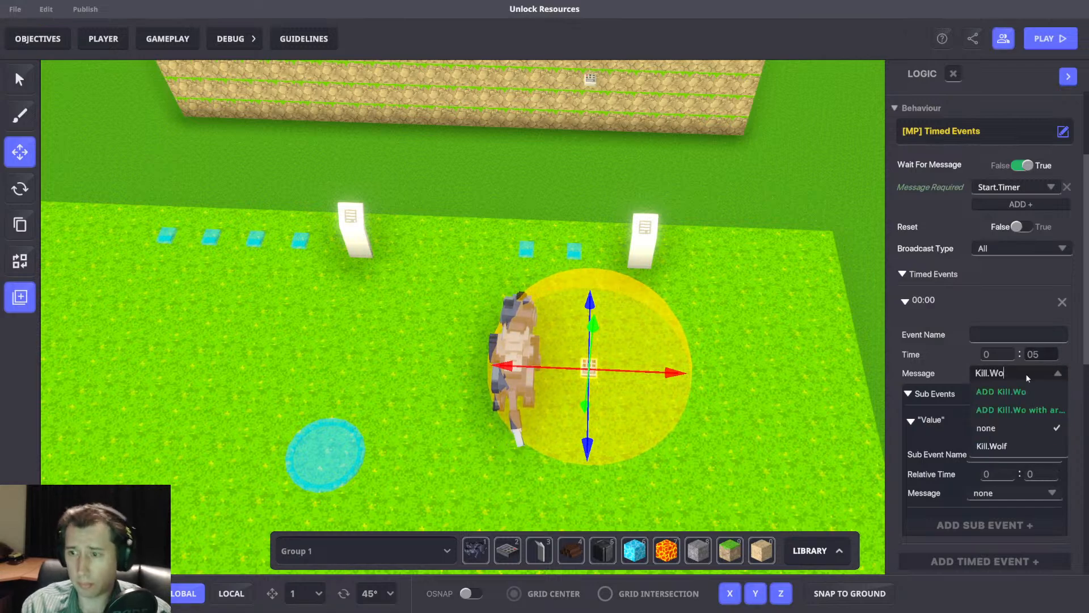
left_click(1012, 445)
Try the Broadcast Type SpecificTagsInEvents for the Timed Events, adding the tag Wolf to the Kill.Wolf event.
left_click(1009, 247)
left_click(1009, 247)
left_click(1011, 253)
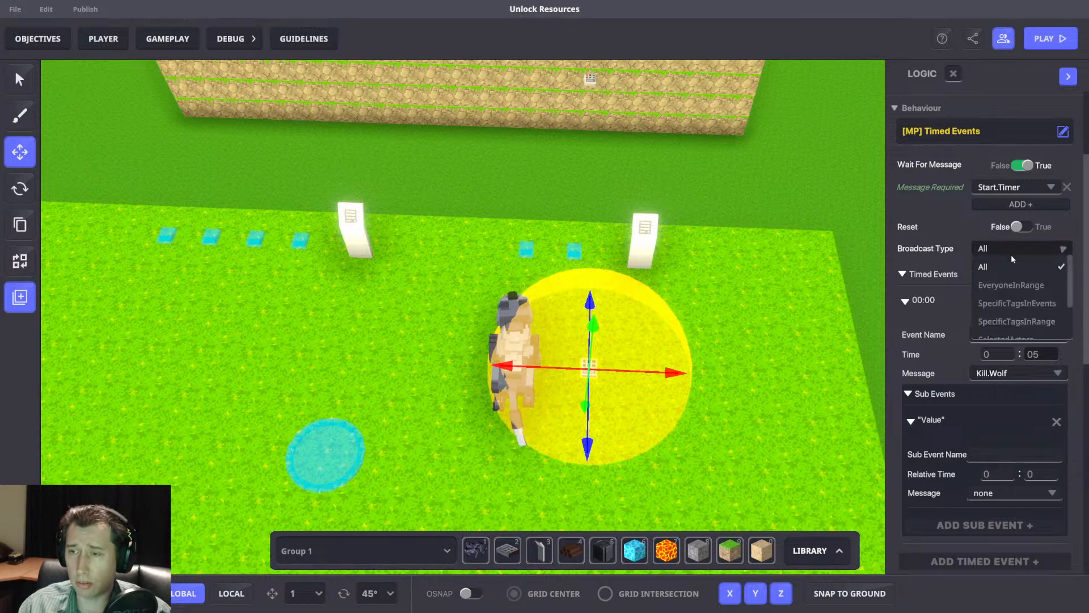
left_click(1015, 303)
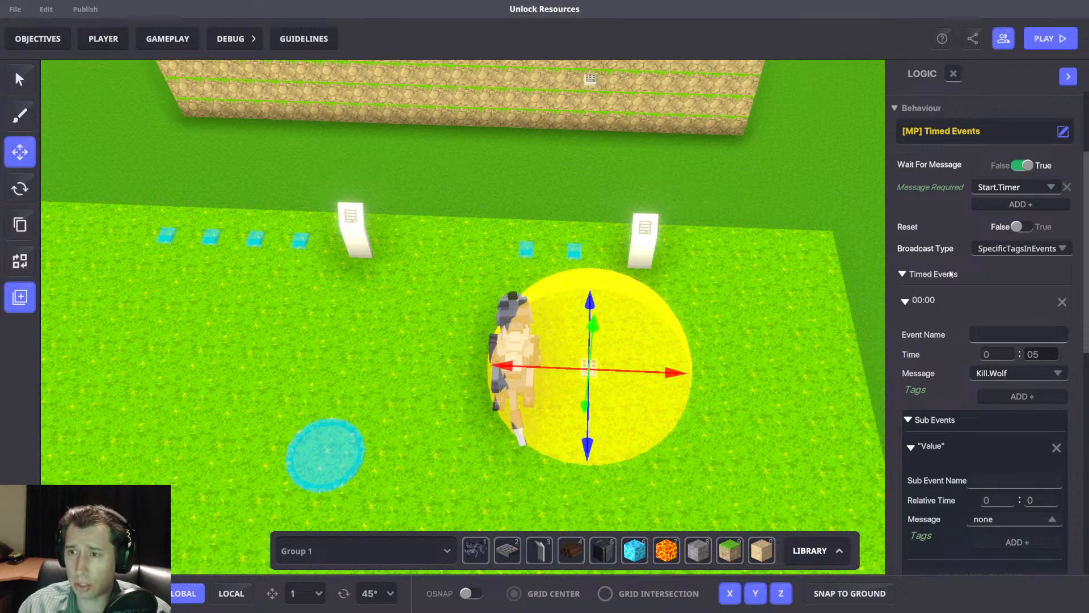
left_click(1000, 395)
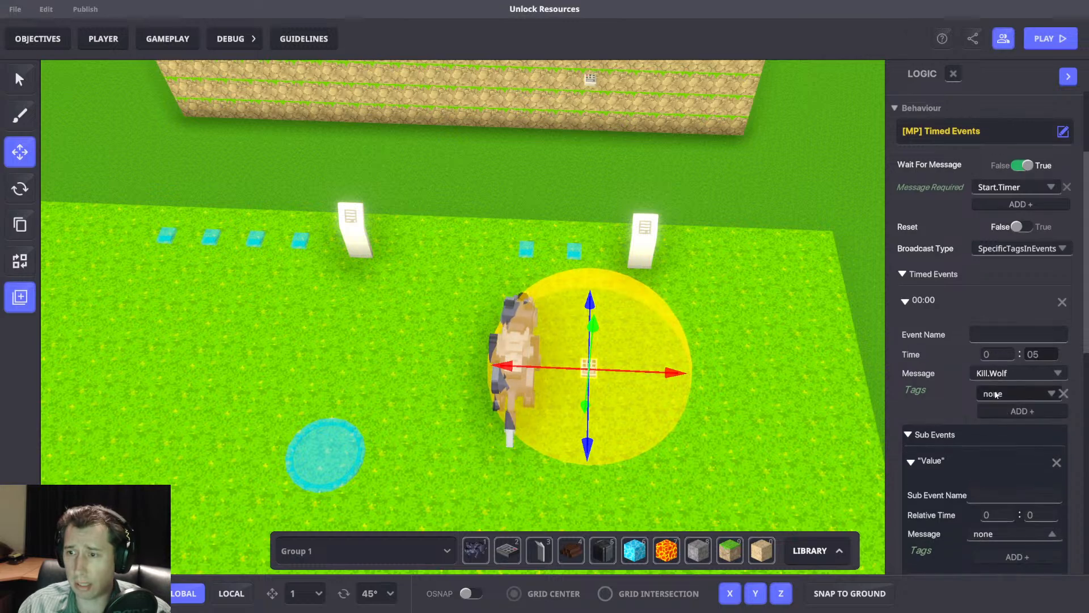
left_click(1010, 391)
type("Wolf")
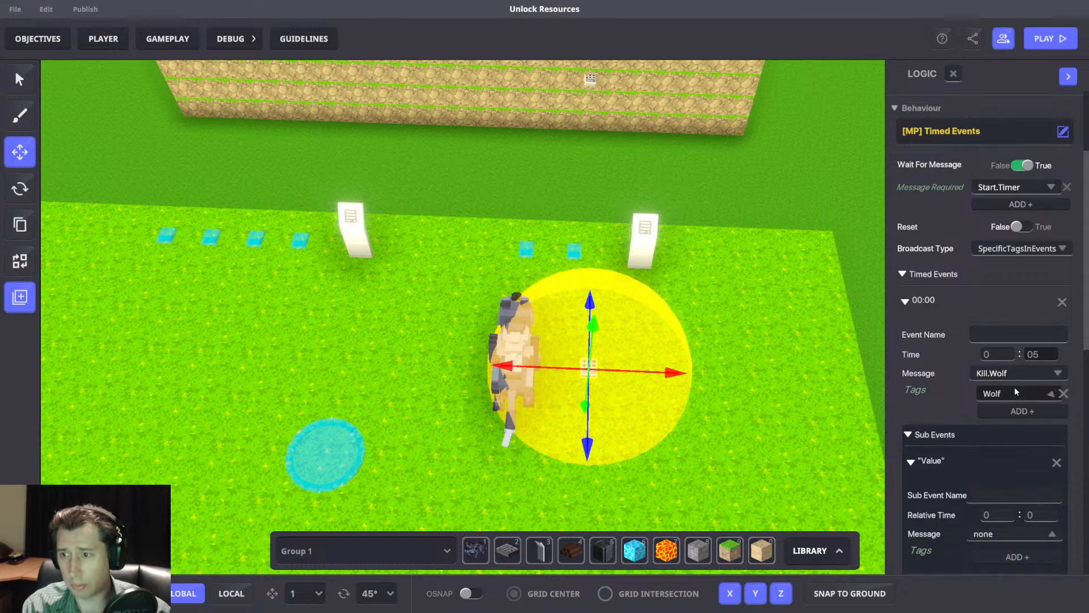
key("Return")
scroll(1003, 280, "down", 3)
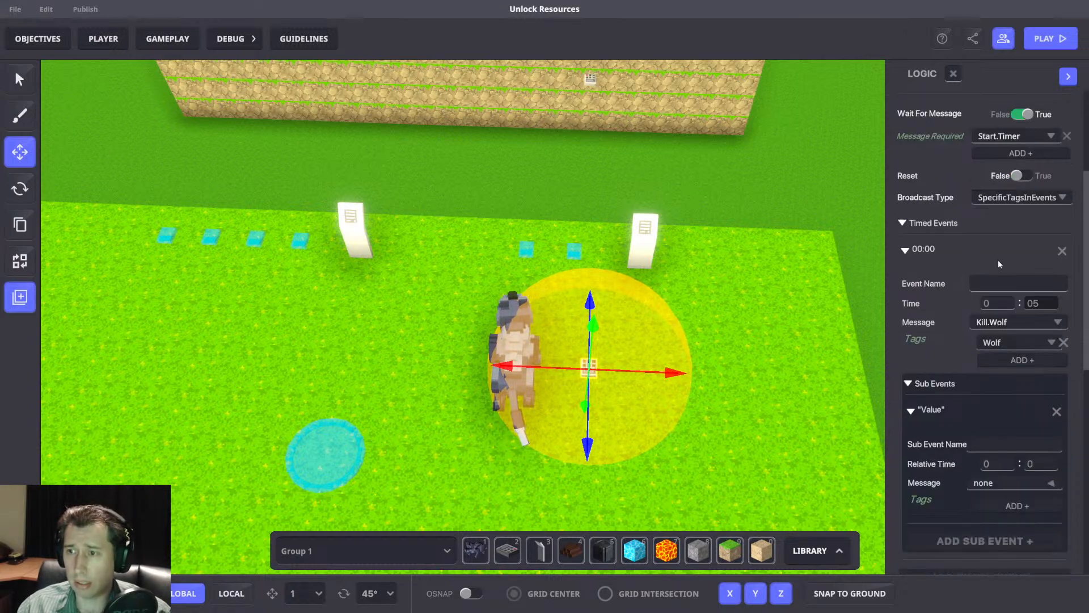
Shift the NumPad Switch slightly toward the wolf and set its Timed Events to broadcast to EveryoneInRange with a range of 4.
left_click_drag(633, 374, 618, 374)
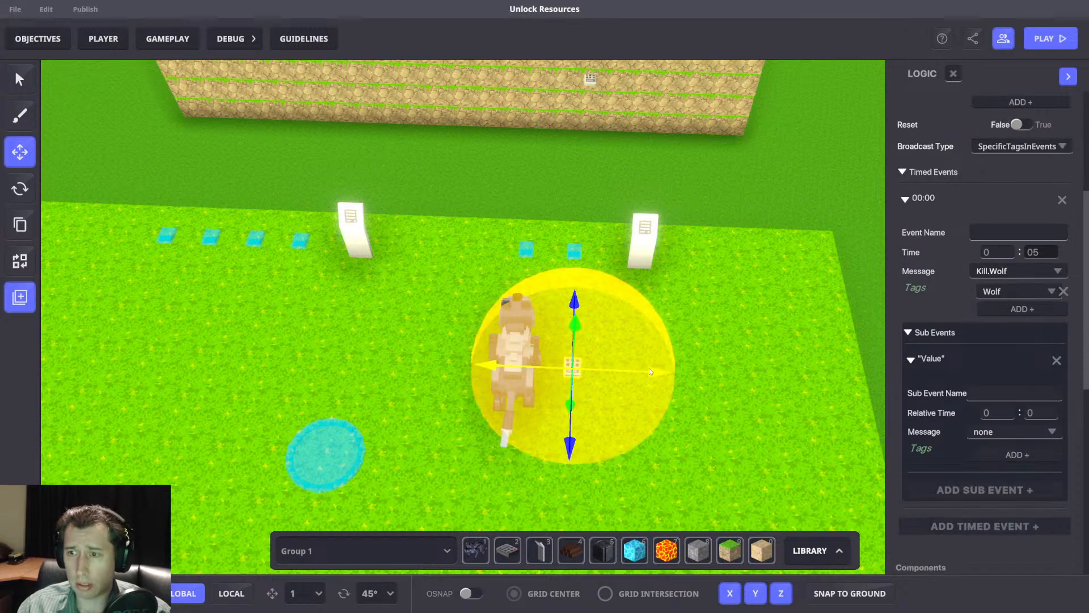
left_click(1034, 149)
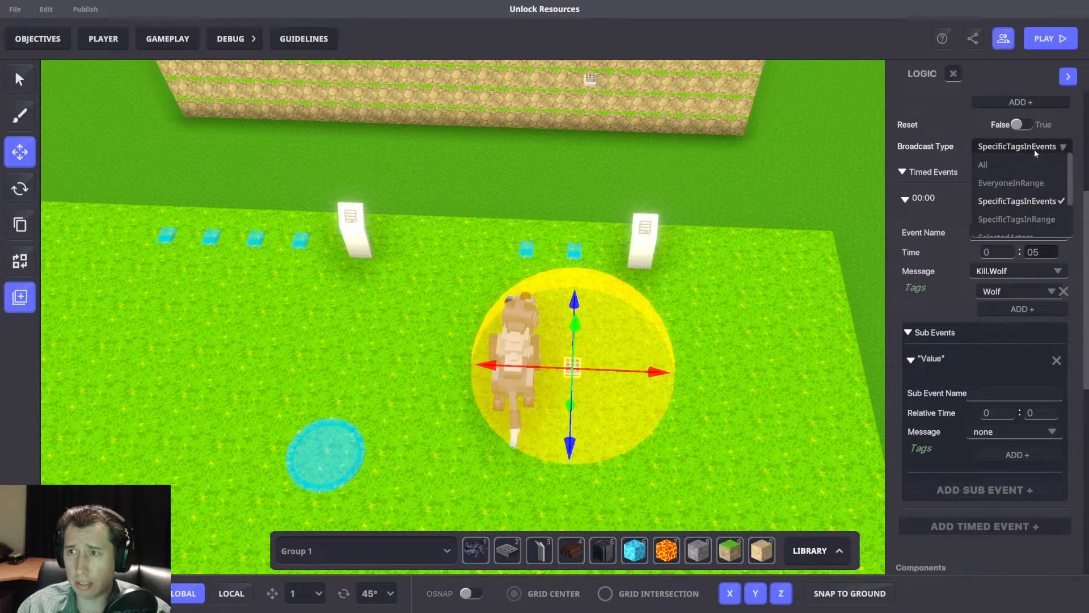
left_click(1009, 183)
left_click(1057, 174)
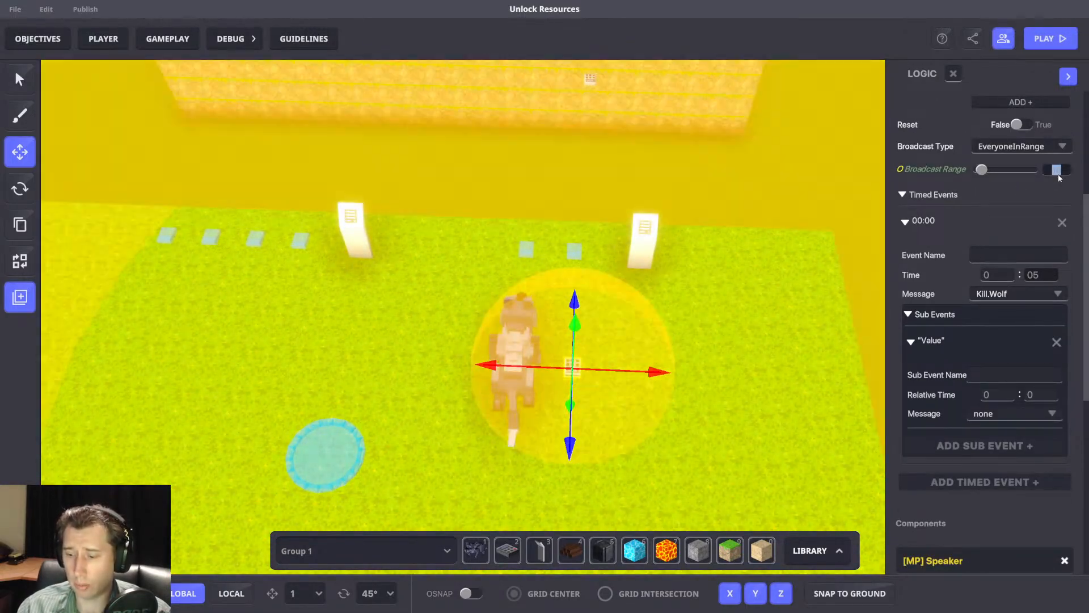
type("4")
key("Return")
scroll(768, 265, "down", 3)
scroll(998, 295, "up", 3)
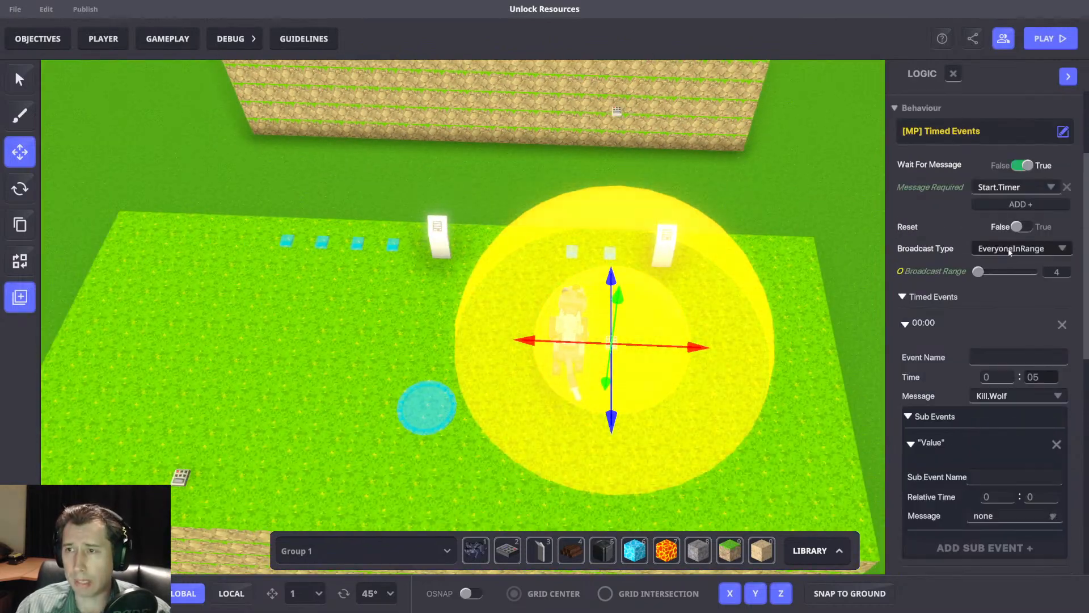
scroll(1011, 319, "down", 3)
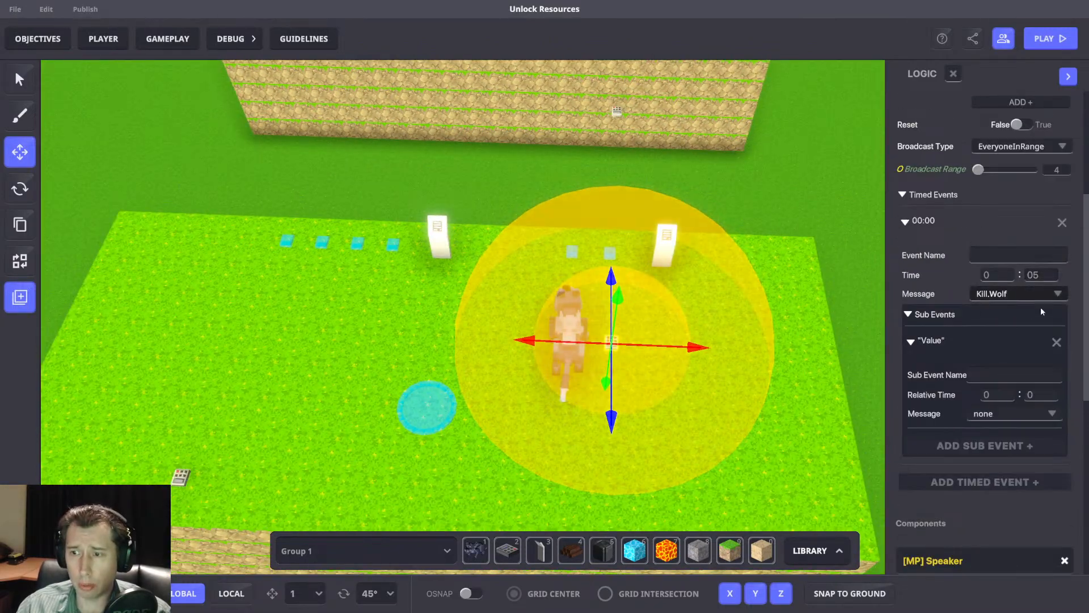
Check the wolf's Message Broadcaster, destroy message and tag settings.
left_click(562, 316)
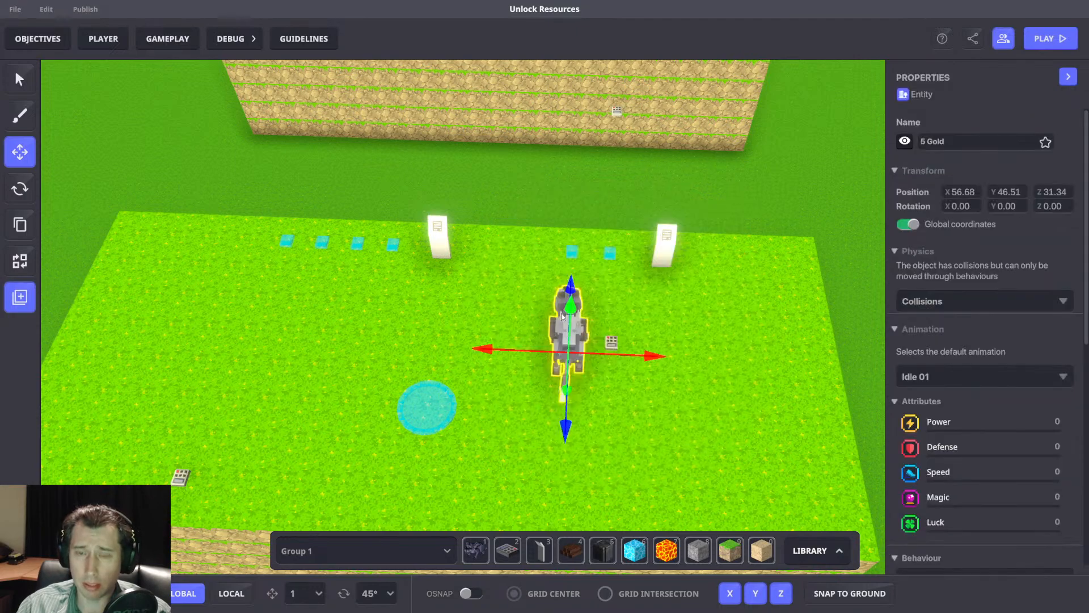
scroll(1025, 415, "down", 8)
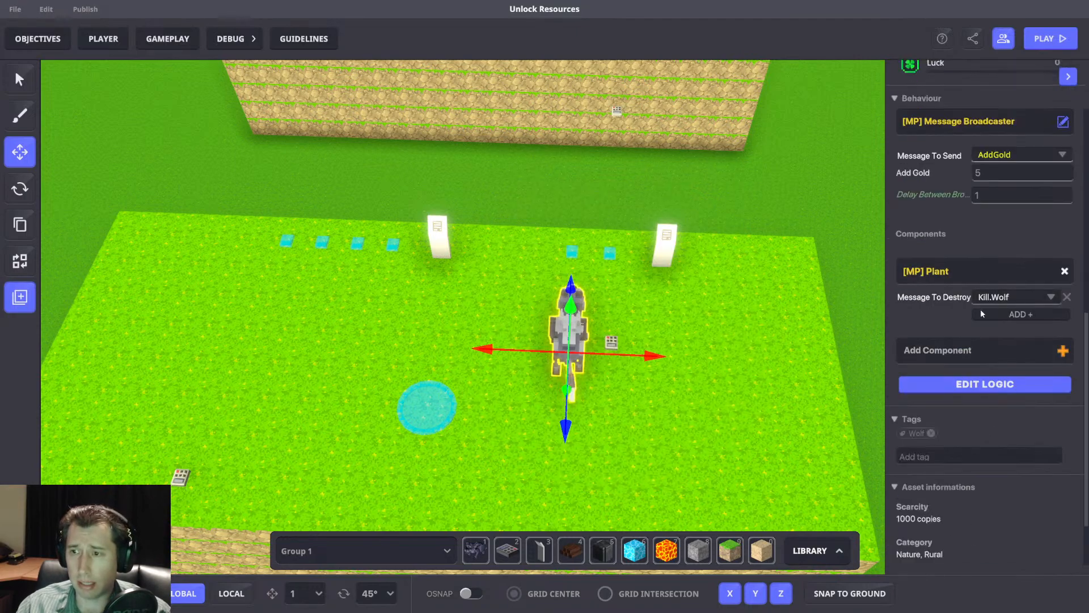
scroll(593, 359, "up", 4)
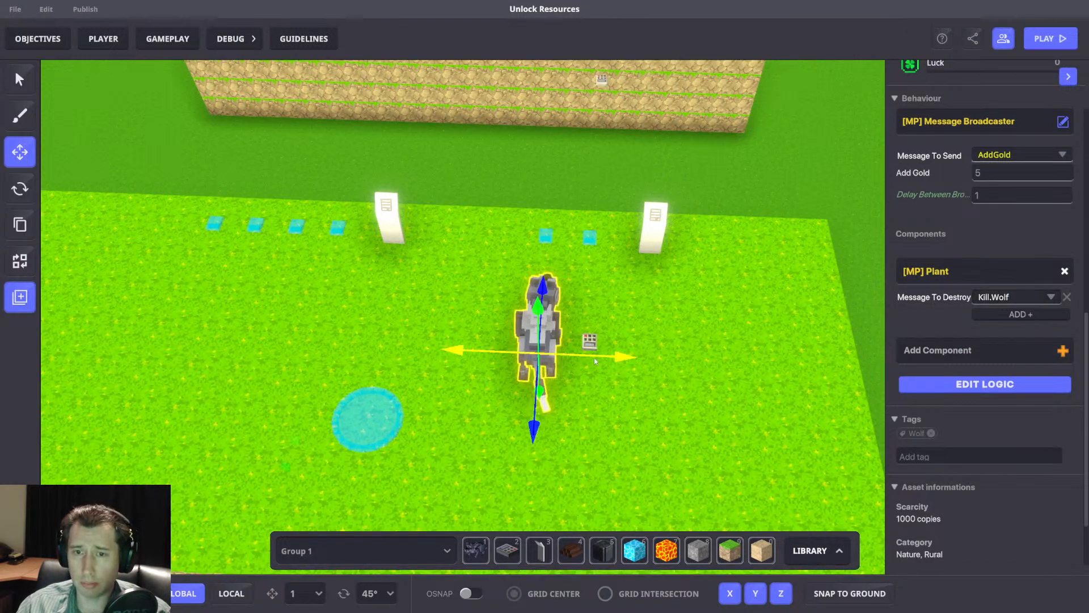
Set the Detection Range of the NumPad Switch's Speaker to 4.
left_click(588, 332)
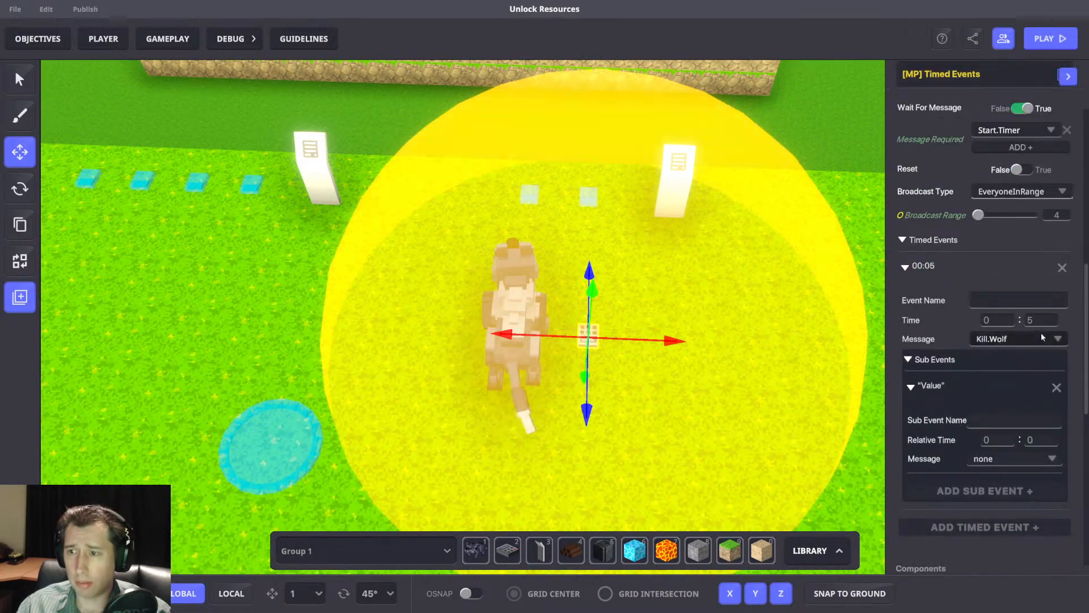
scroll(1040, 332, "down", 8)
left_click(1024, 335)
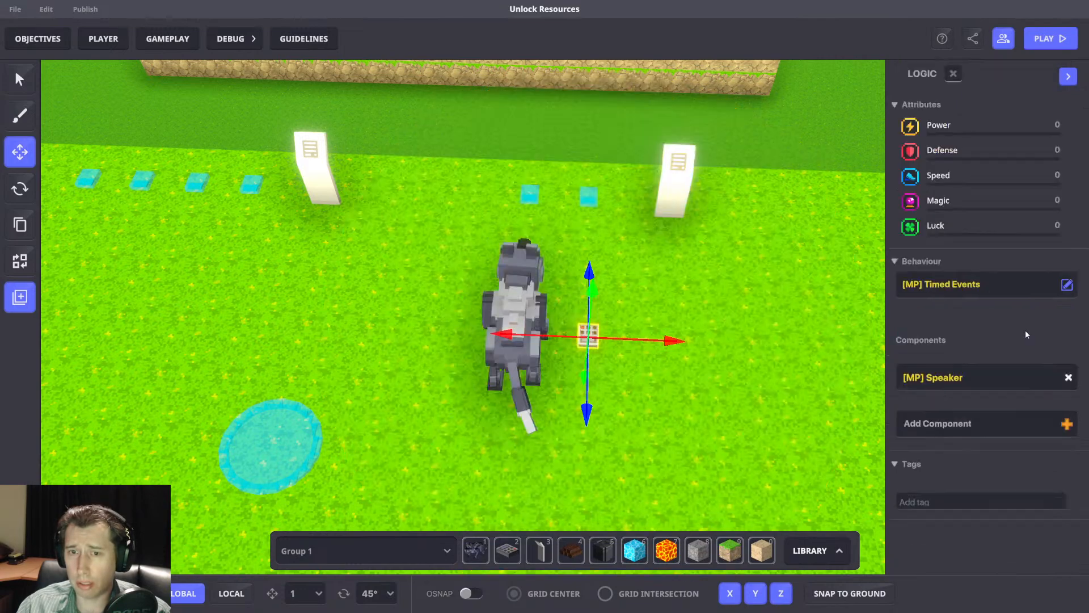
left_click(1046, 376)
scroll(1030, 352, "down", 10)
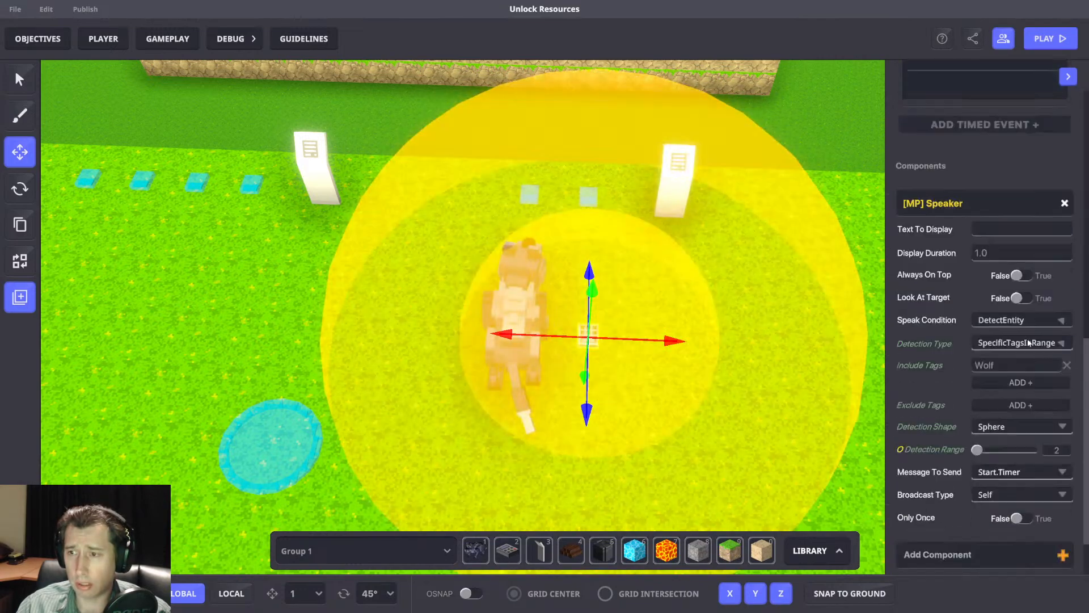
left_click(1055, 400)
type("4")
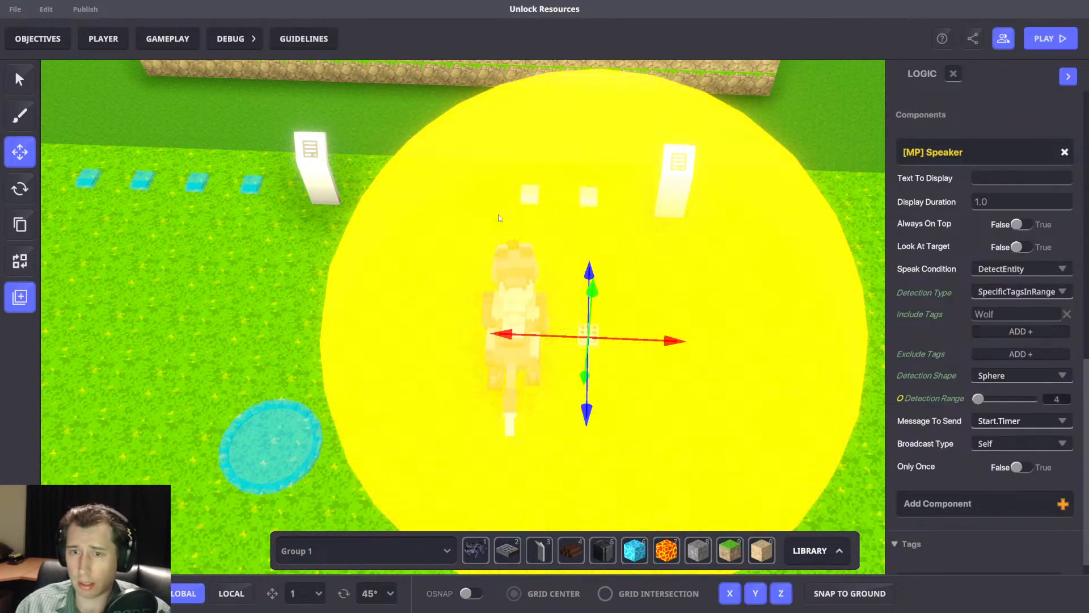
Move the NumPad Switch to just in front of the wolf's head, near the two small blue markers.
scroll(616, 337, "down", 4)
left_click_drag(592, 364, 589, 319)
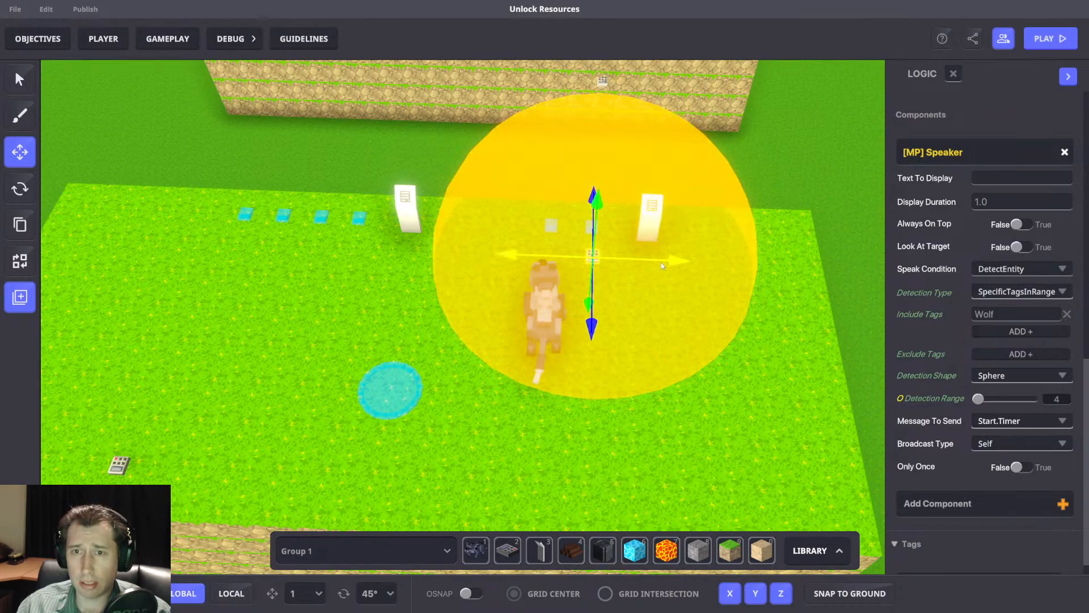
left_click_drag(668, 260, 625, 258)
left_click(589, 308)
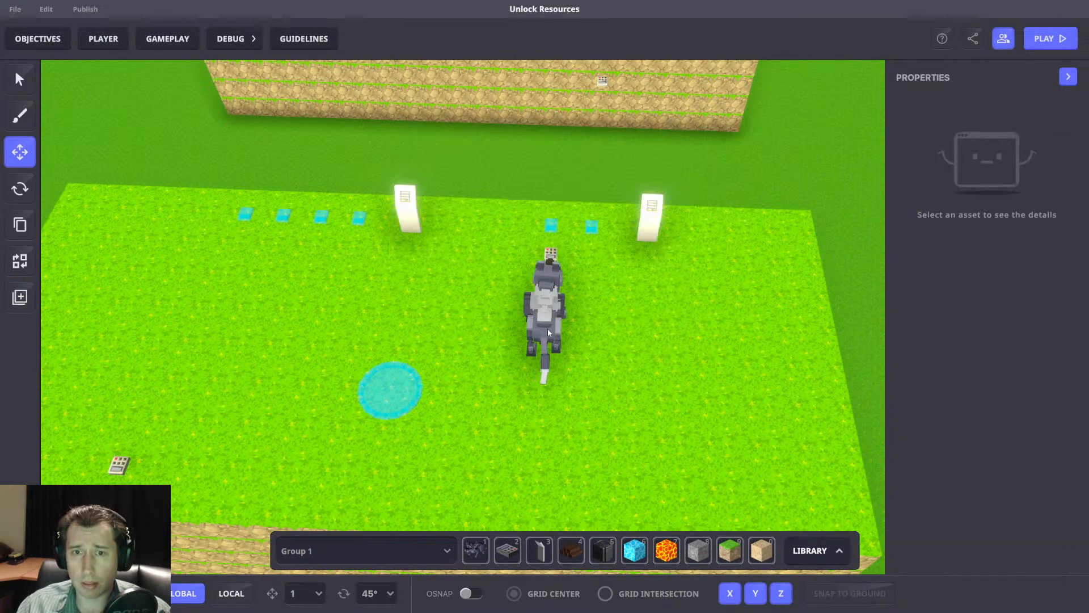
Save the wolf with its logic as a preset and remove it from the scene.
left_click(544, 330)
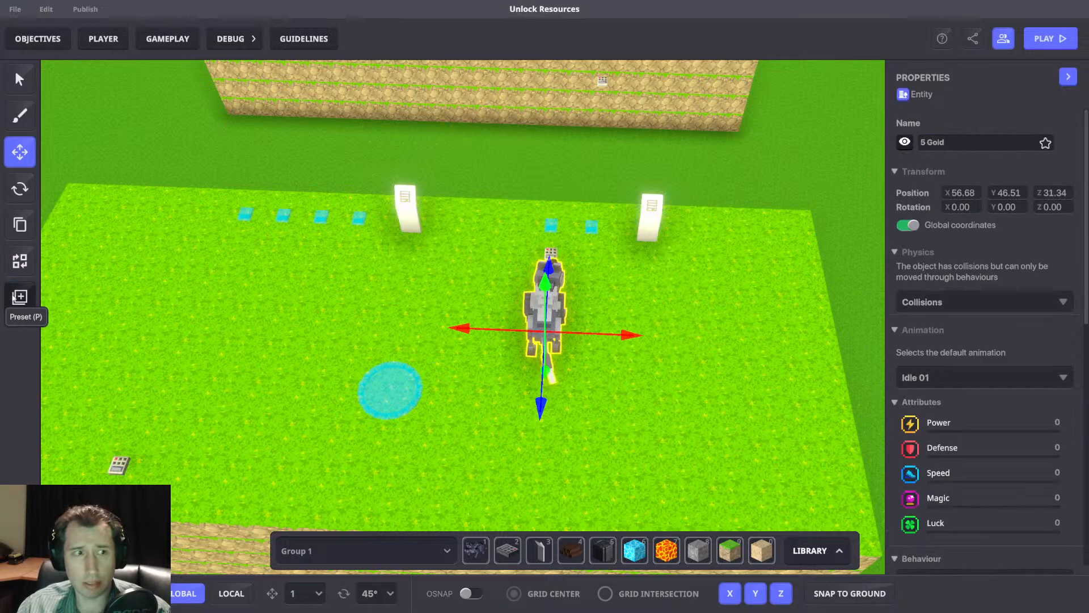
left_click(20, 297)
left_click(637, 244)
left_click(619, 374)
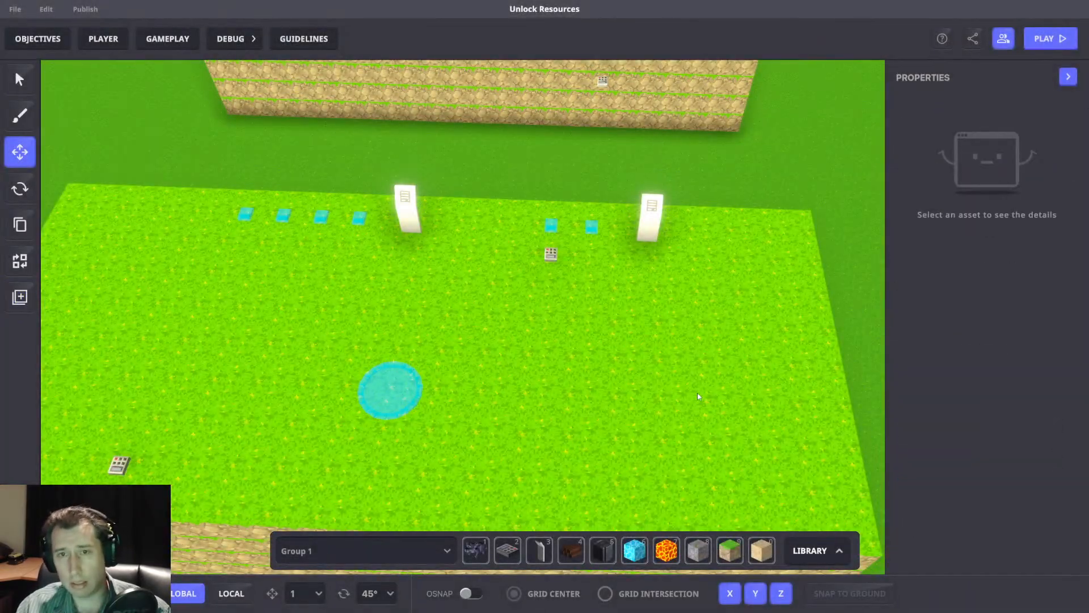
Start a playtest, wait at the 15-gold pillar until there is enough gold, and buy its unlock.
key("ctrl+p")
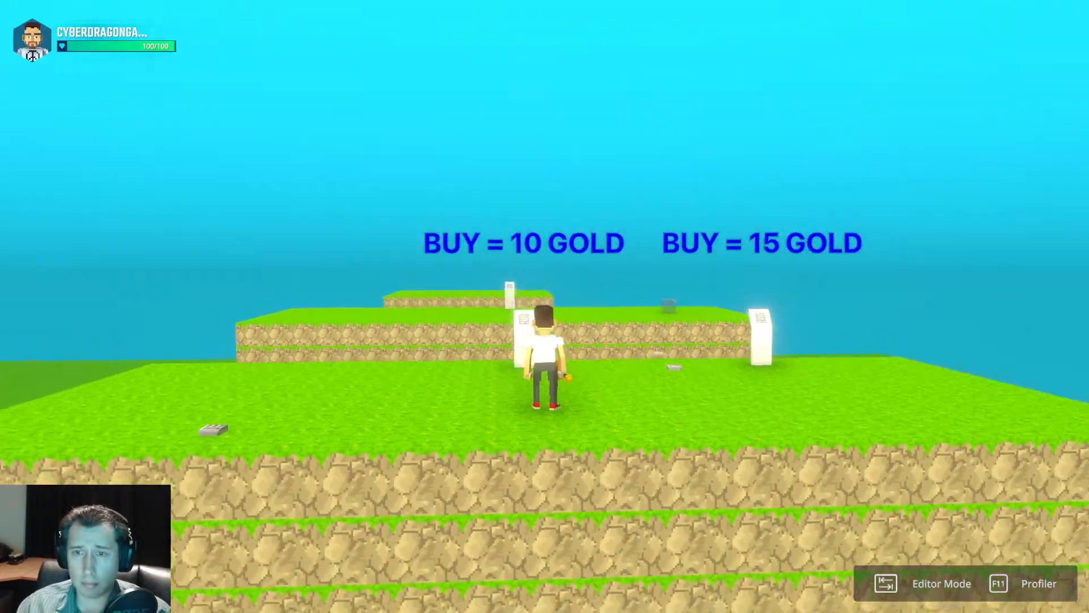
key("w")
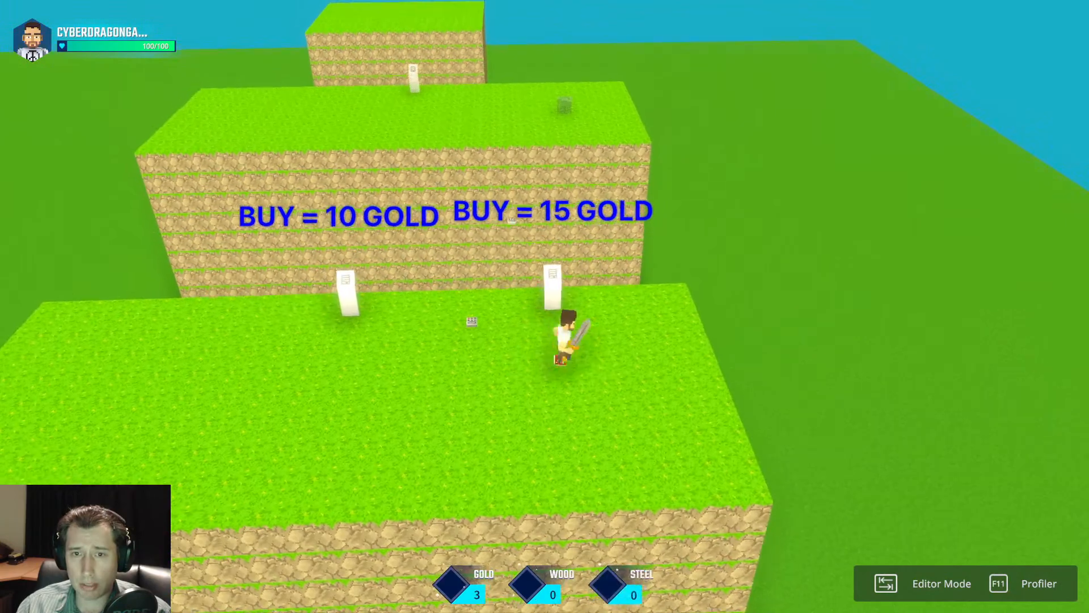
key("w")
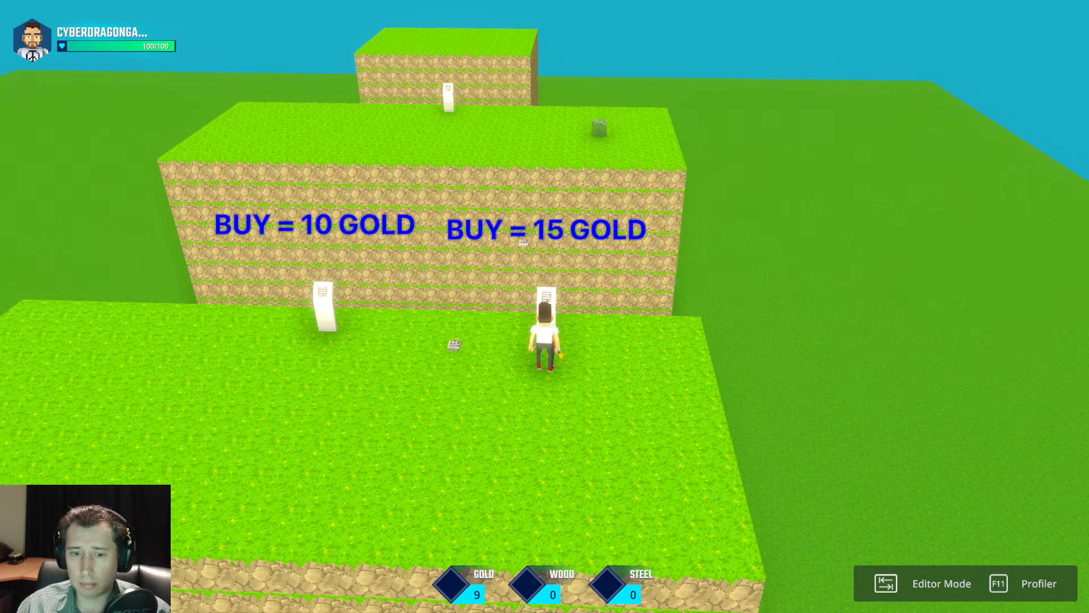
key("s")
key("w")
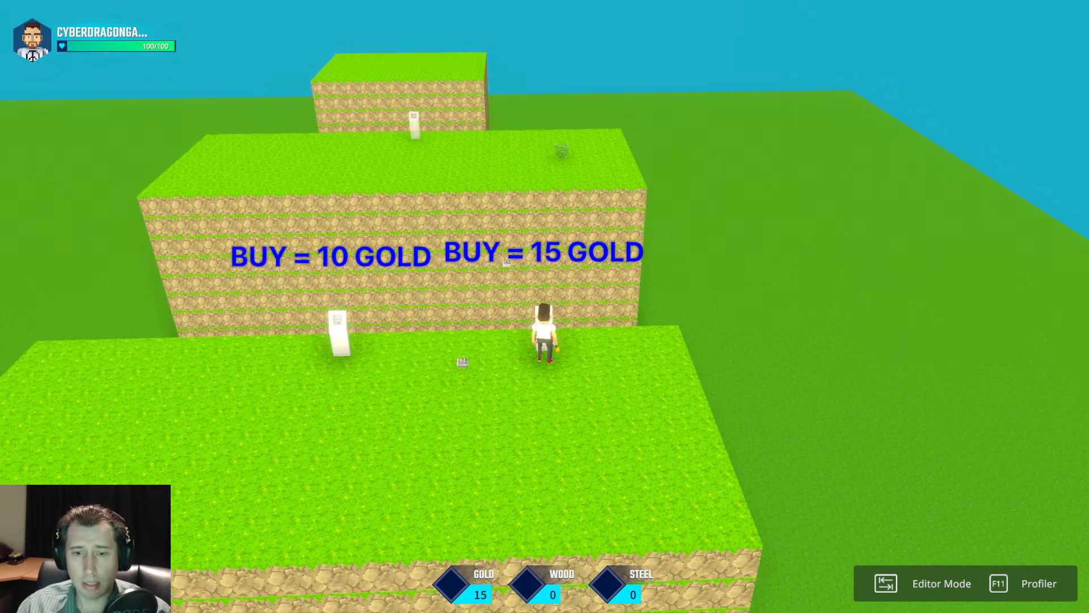
key("e")
key("s")
key("w")
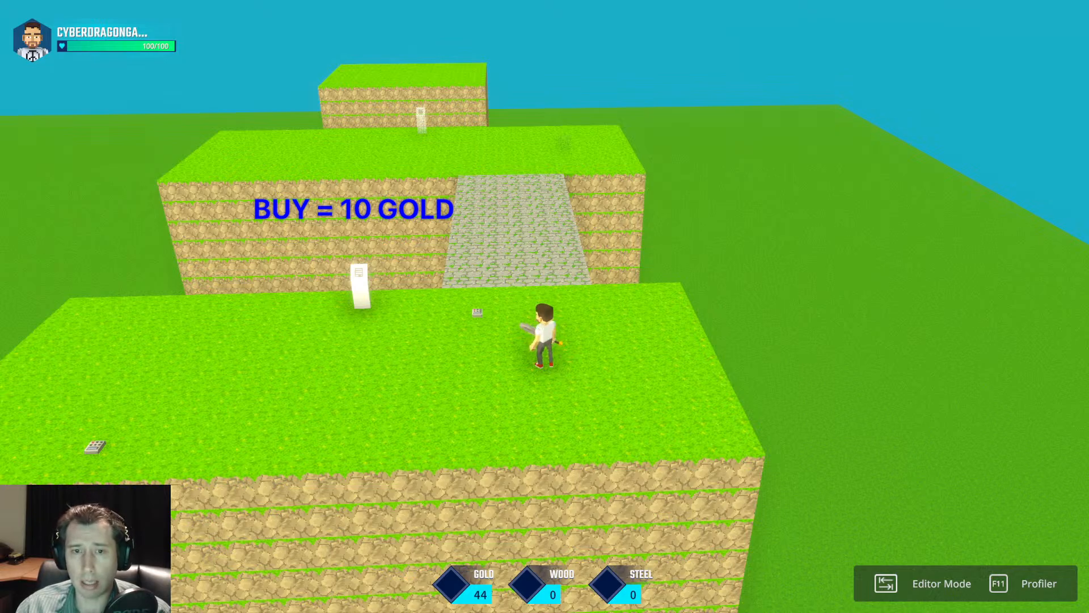
key("w")
key("space")
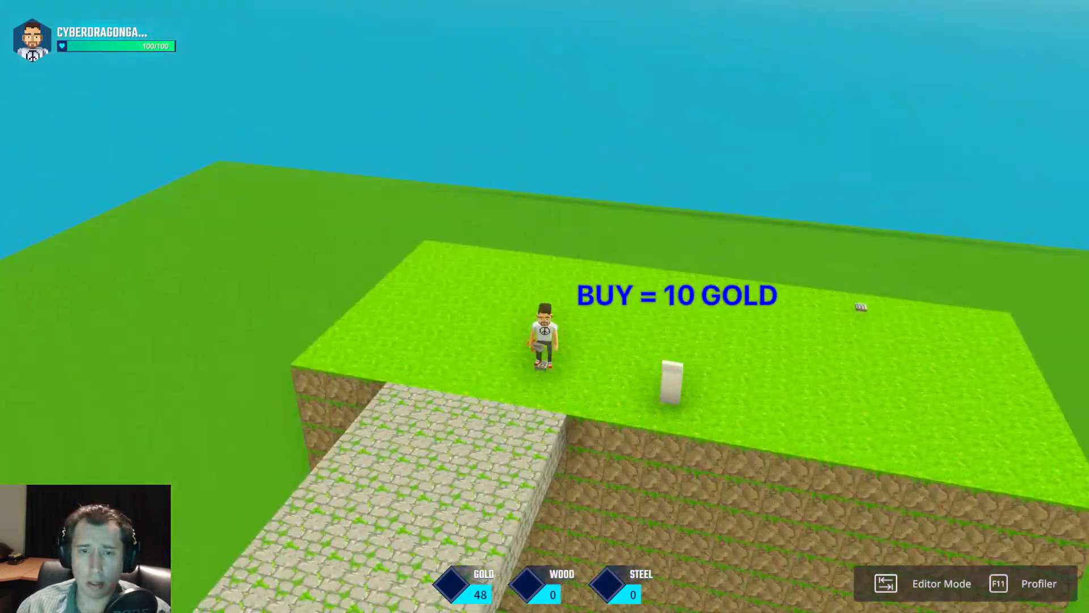
key("w")
key("space")
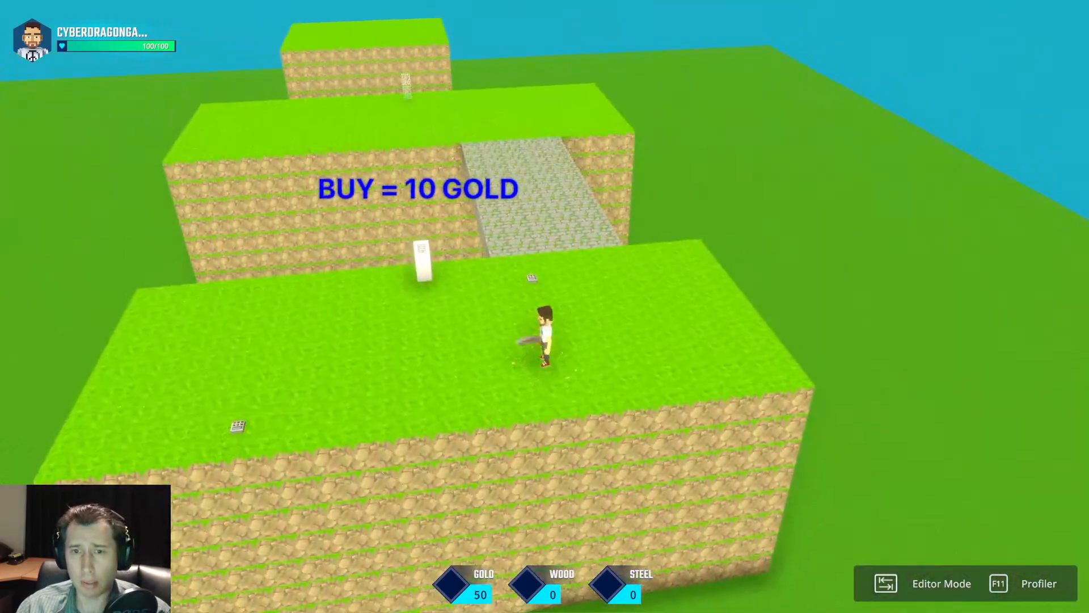
key("w")
key("space")
key("d")
key("w")
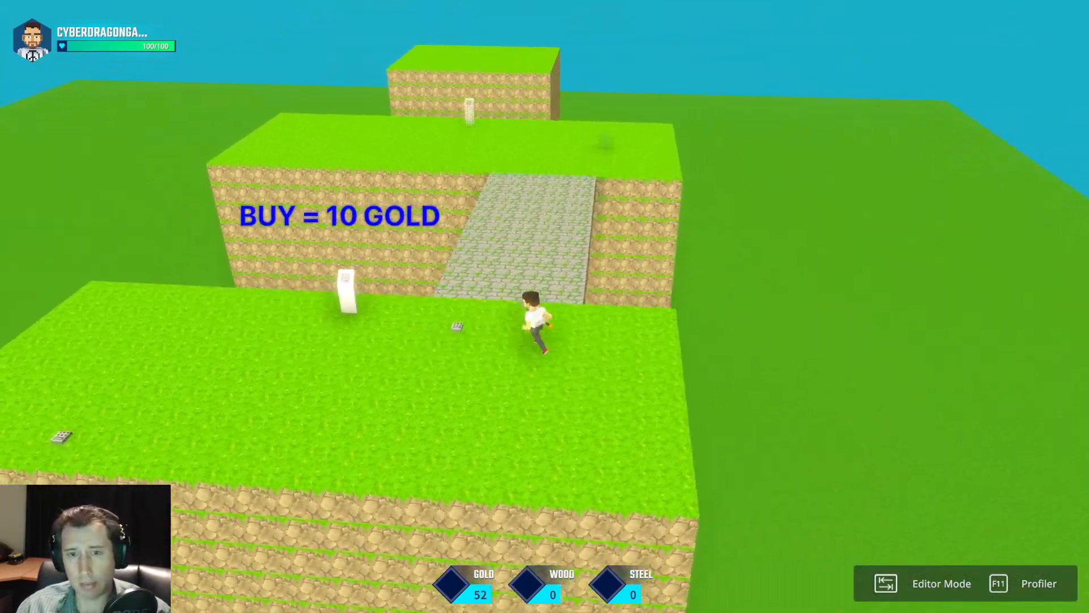
key("a")
key("w")
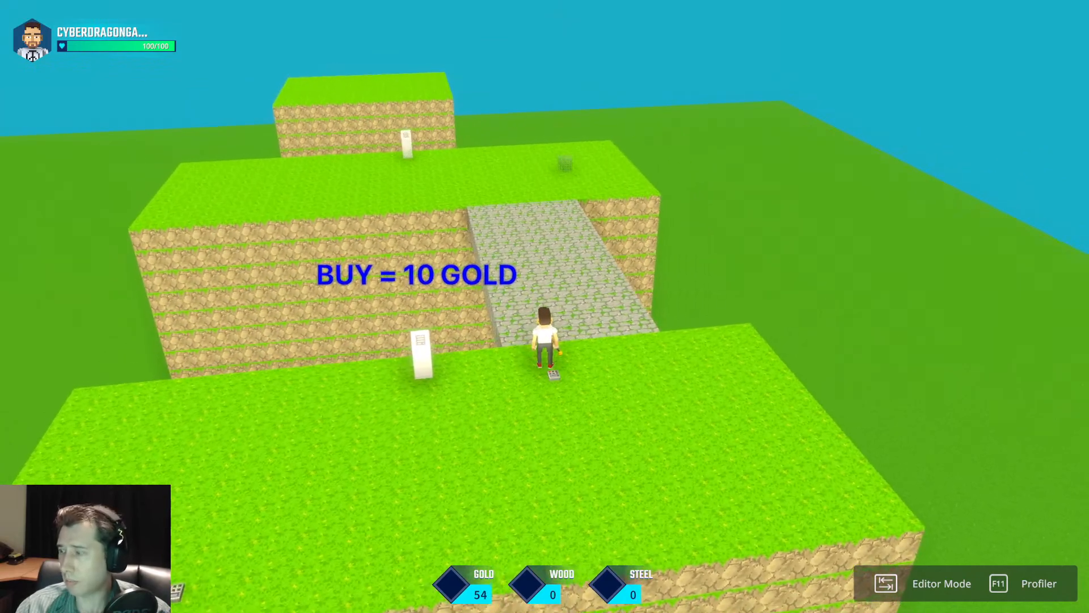
key("s")
key("a")
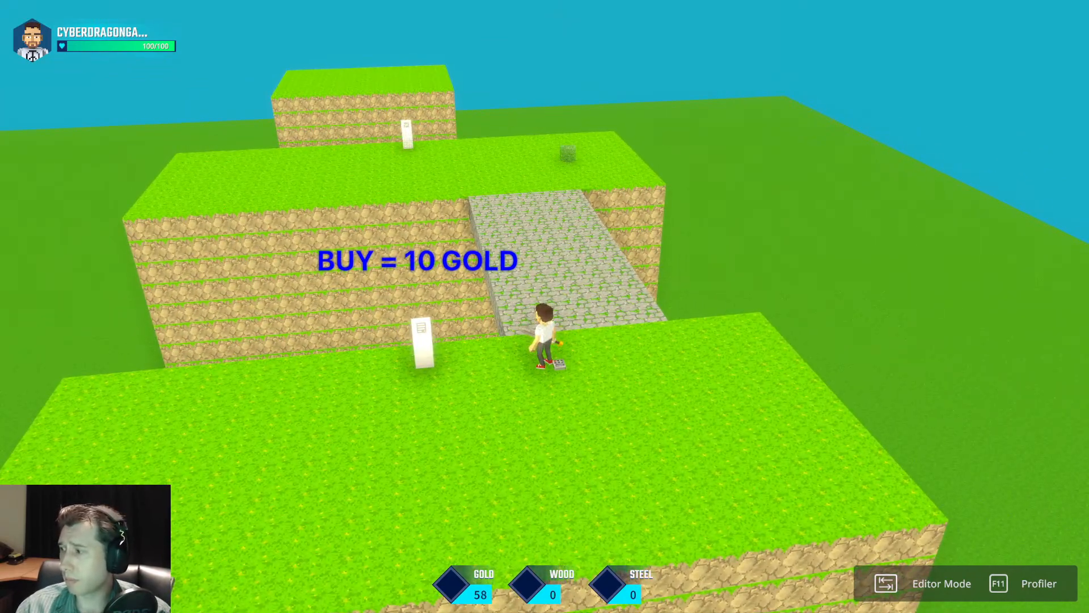
key("w")
key("space")
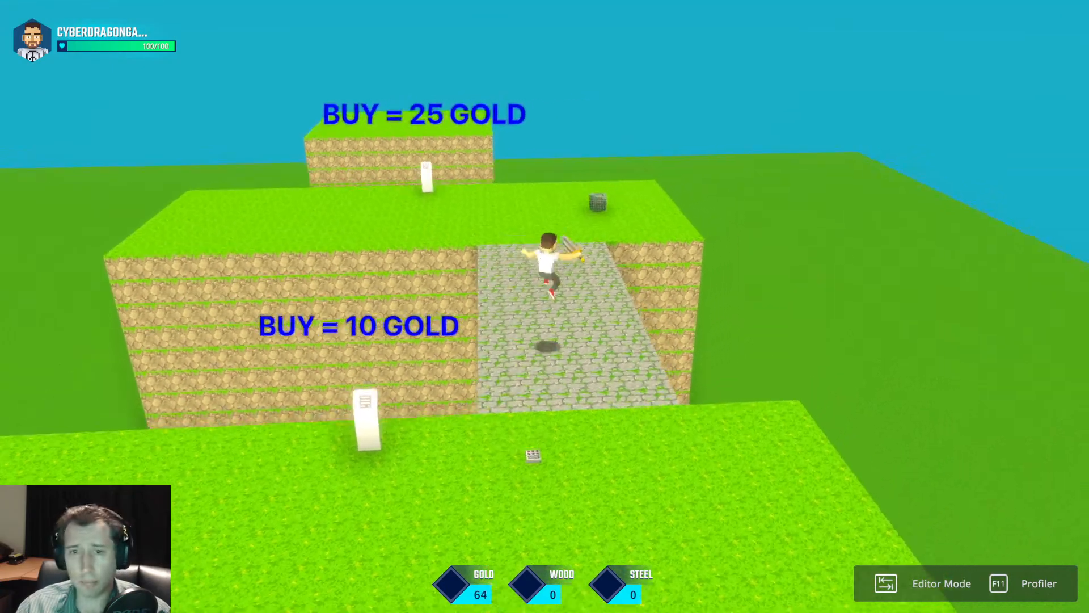
key("w")
key("space")
key("space")
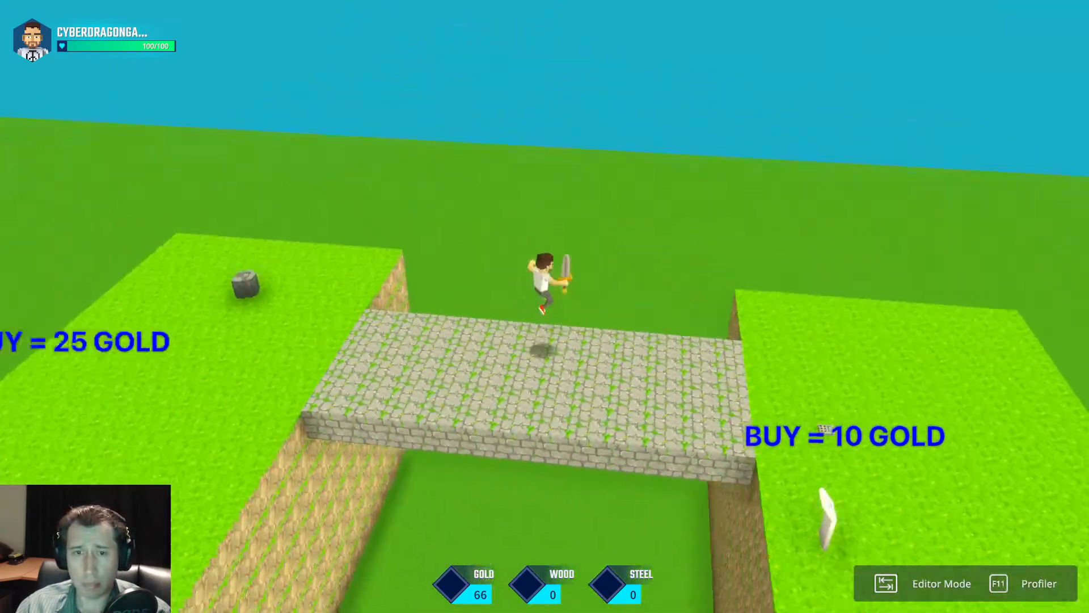
key("s")
key("space")
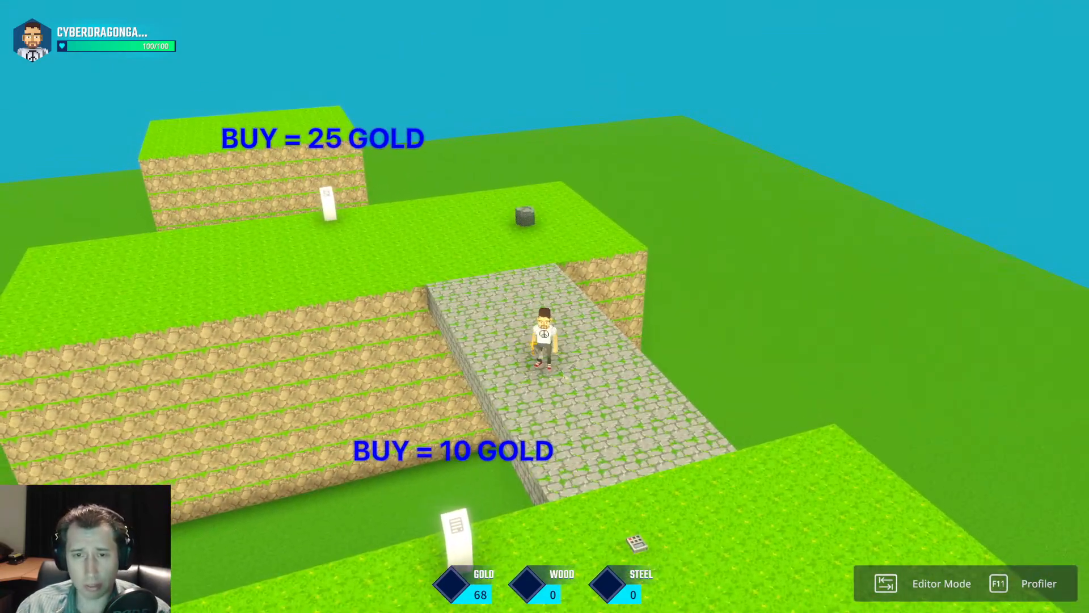
key("s")
key("space")
key("w")
key("space")
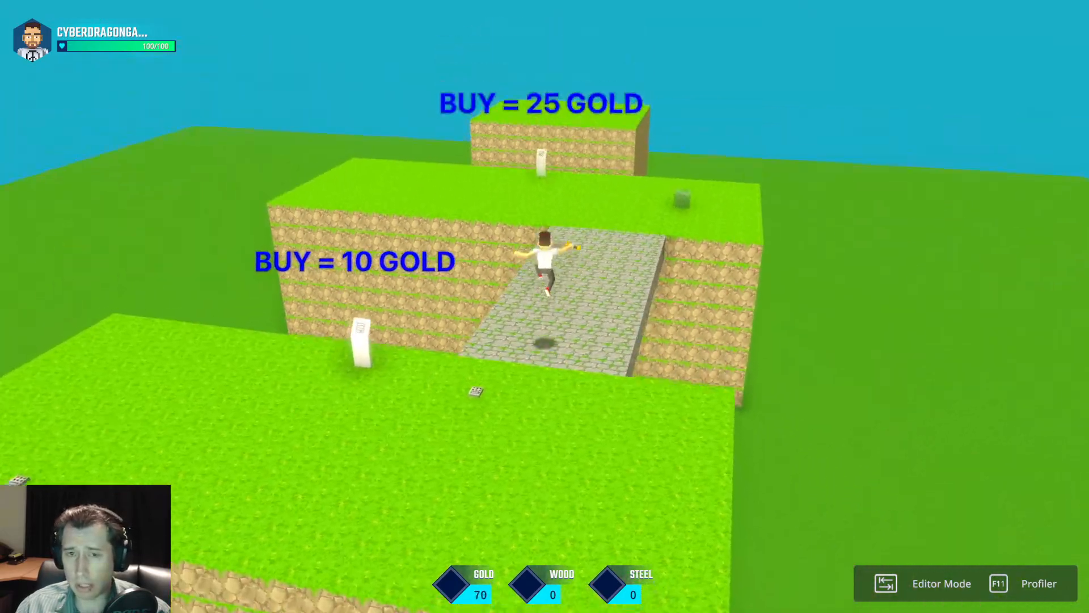
key("d")
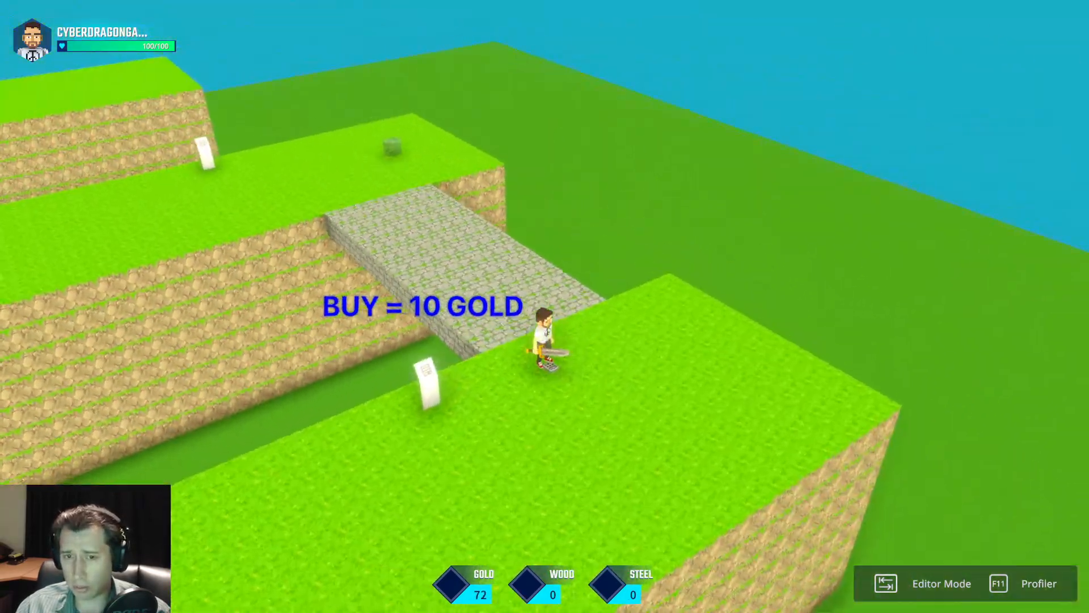
key("s")
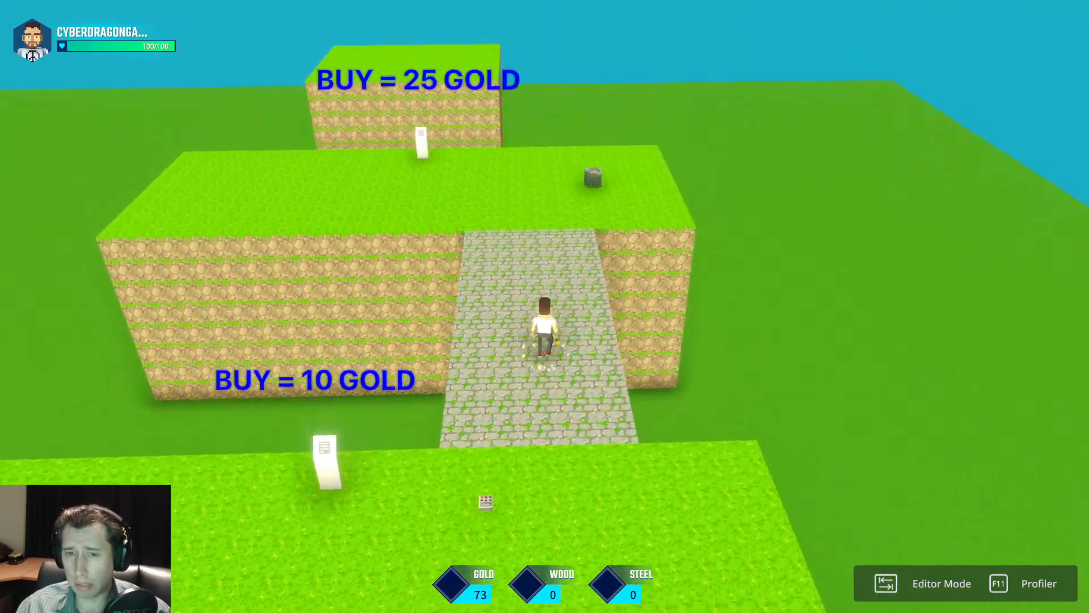
key("w")
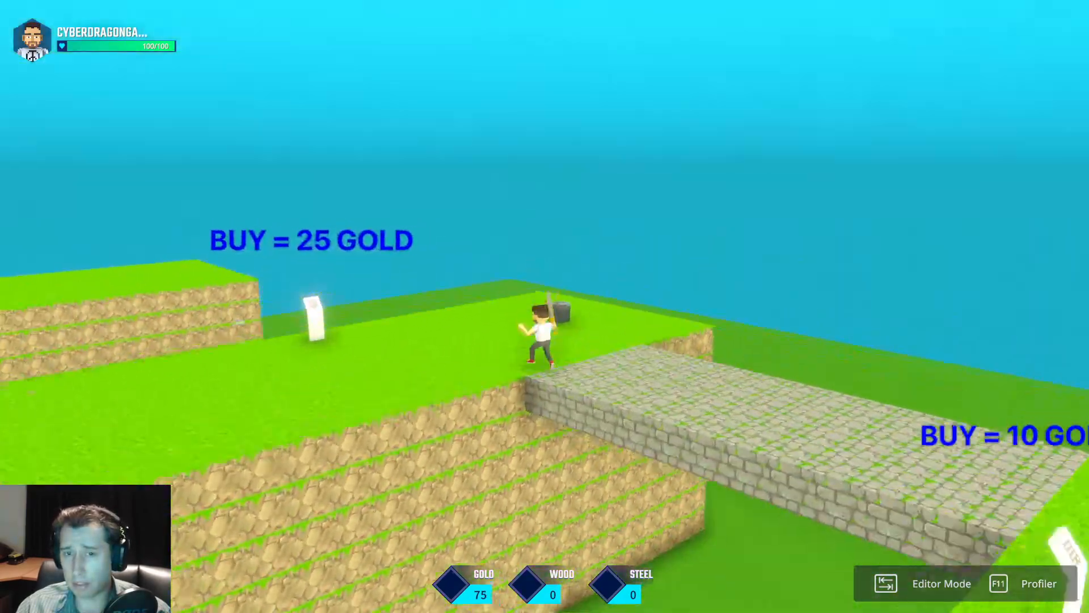
key("w")
key("space")
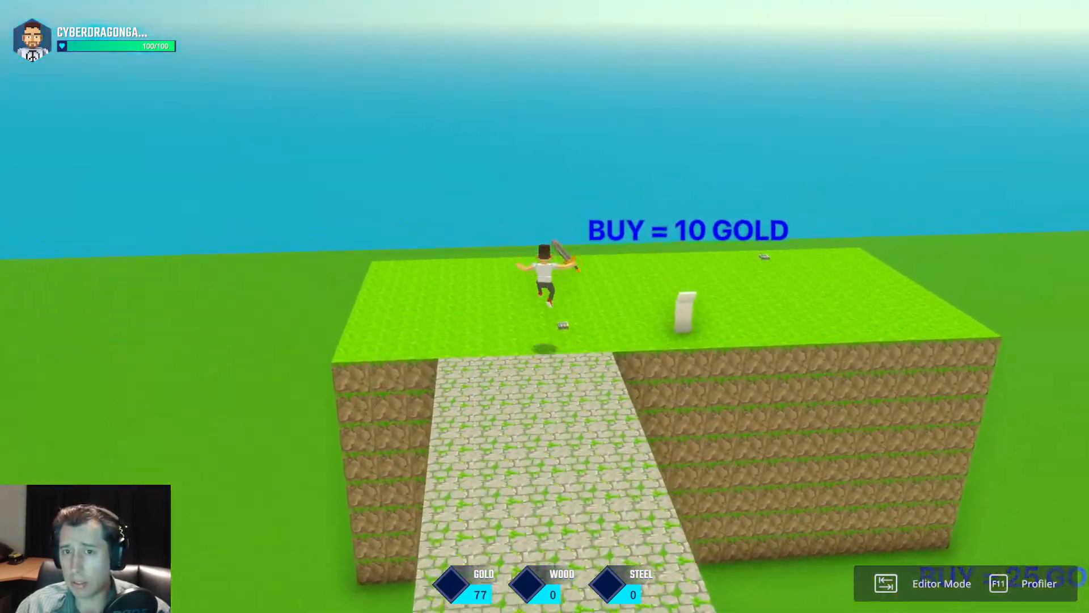
key("w")
key("d")
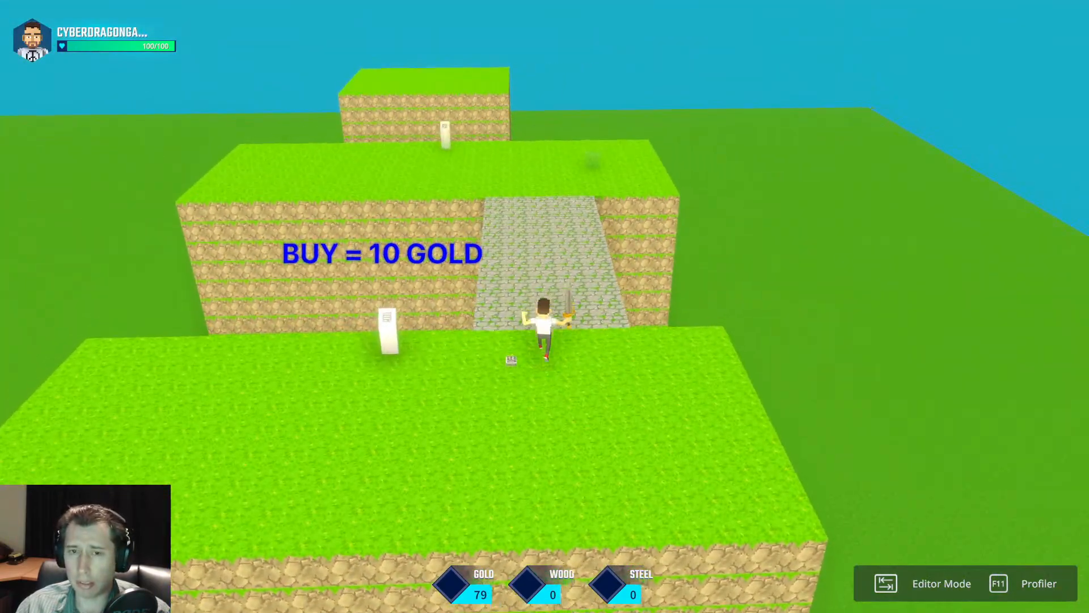
key("w")
key("space")
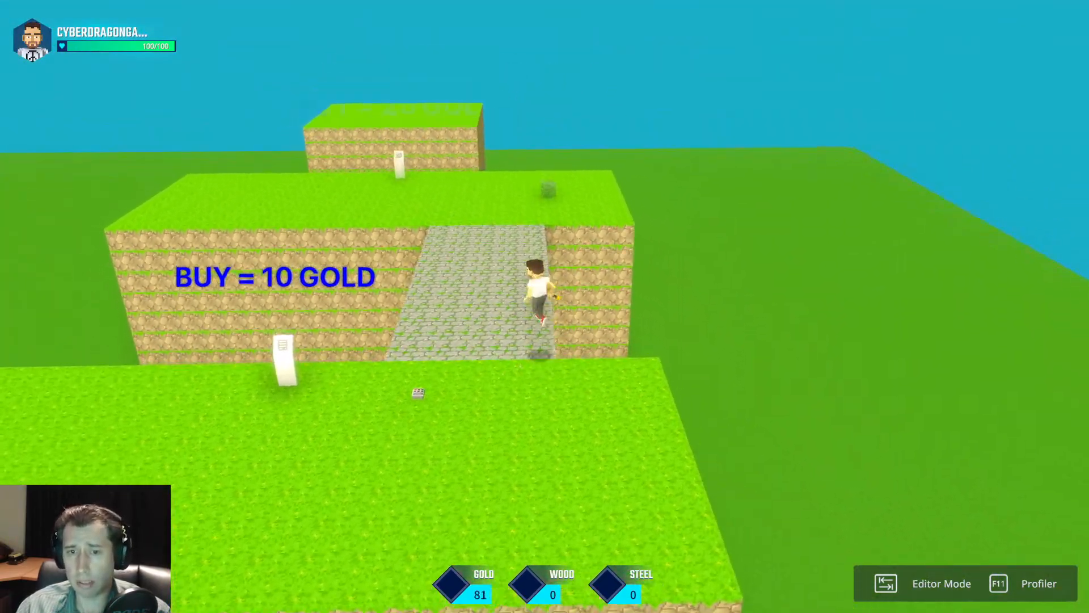
key("w")
key("space")
key("s")
key("d")
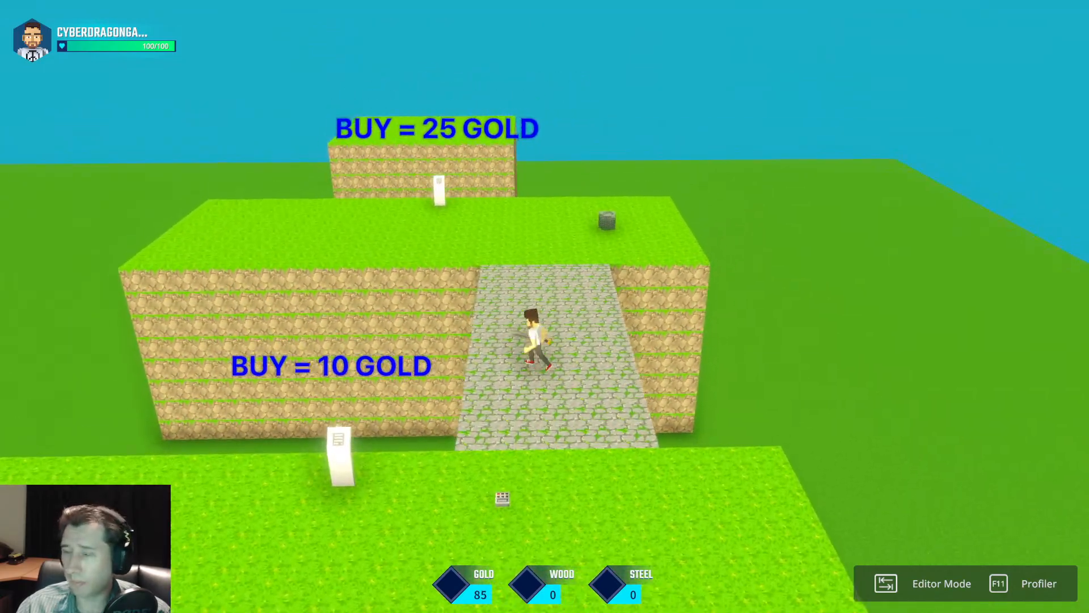
key("space")
key("s")
key("space")
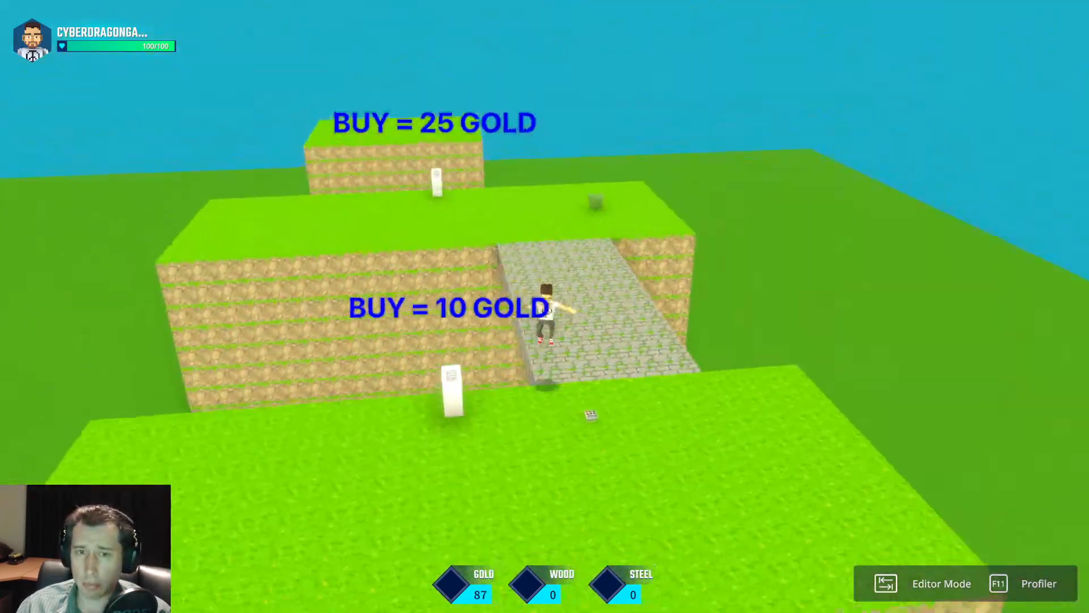
key("s")
key("d")
key("w")
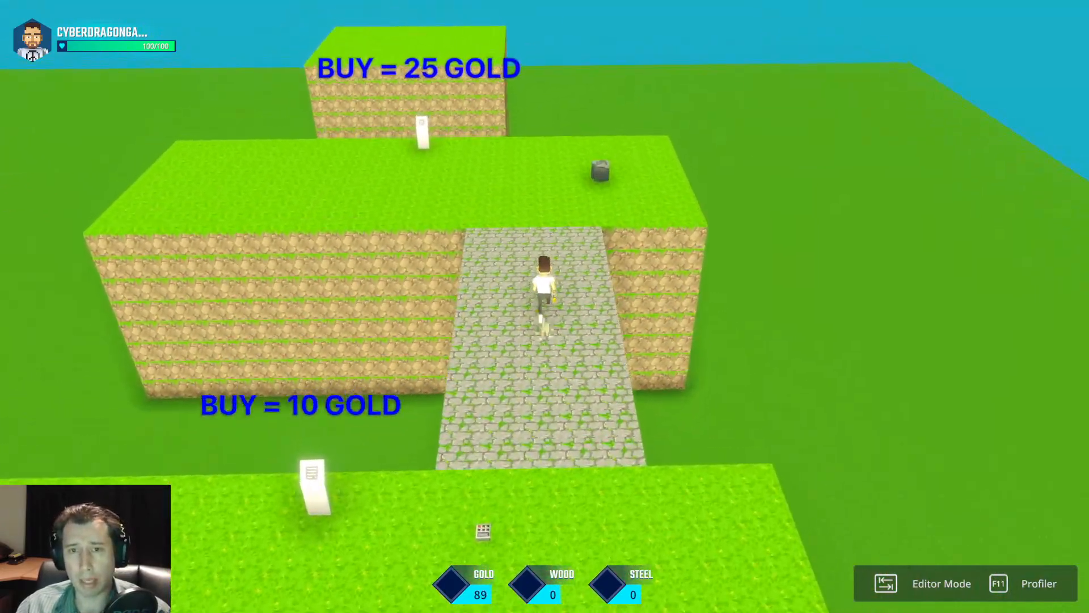
key("w")
key("space")
key("w")
key("space")
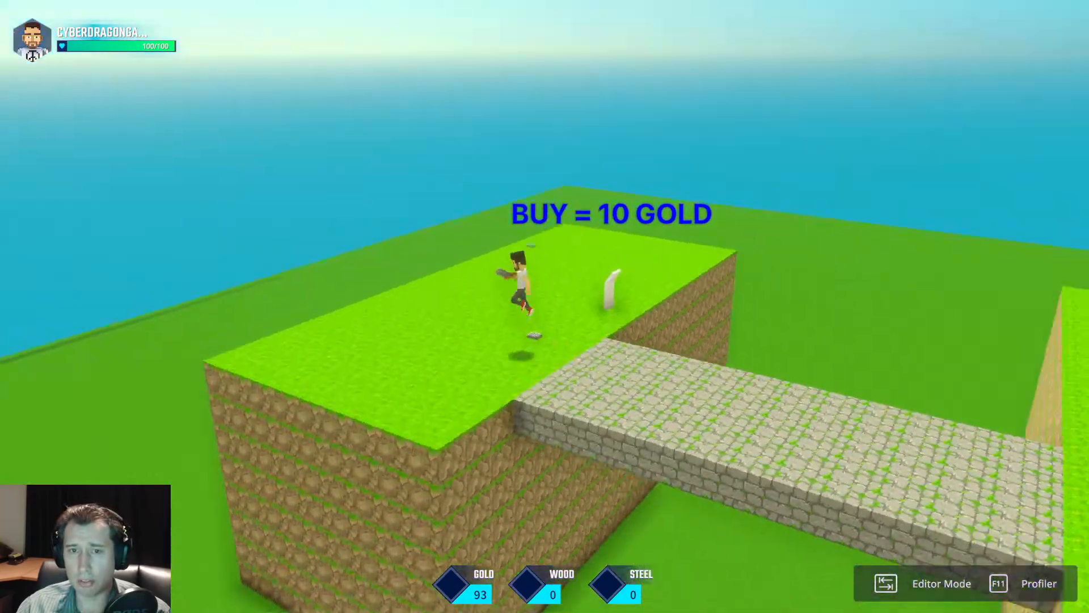
key("w")
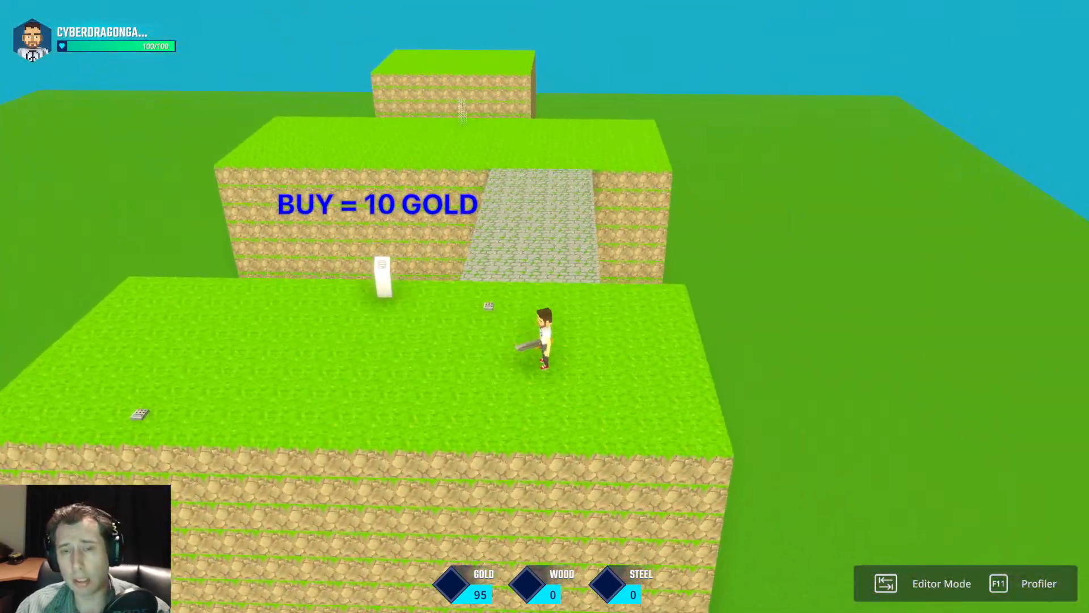
key("w")
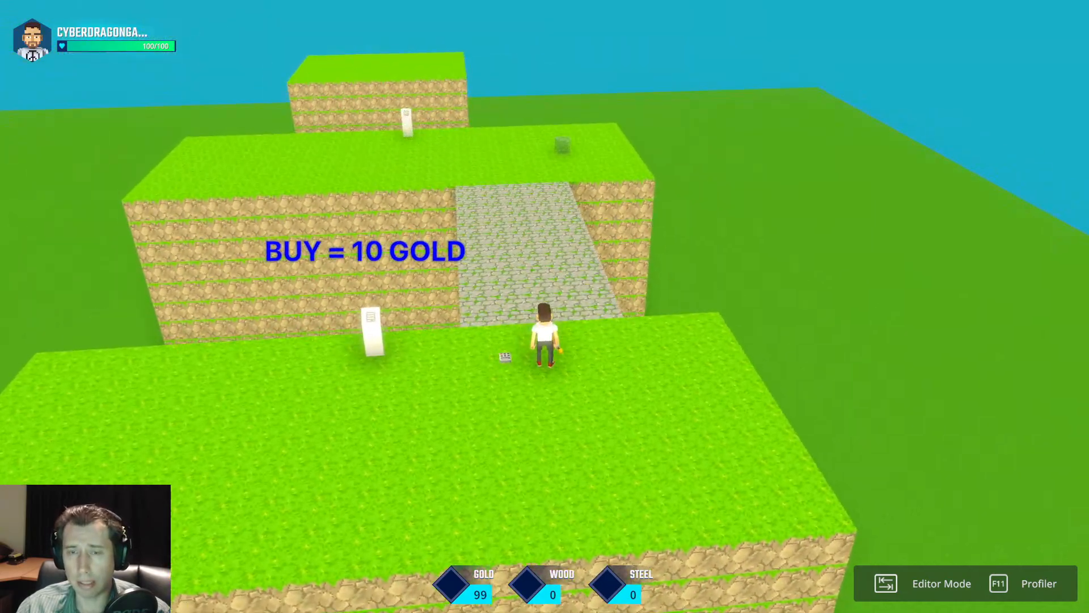
key("w")
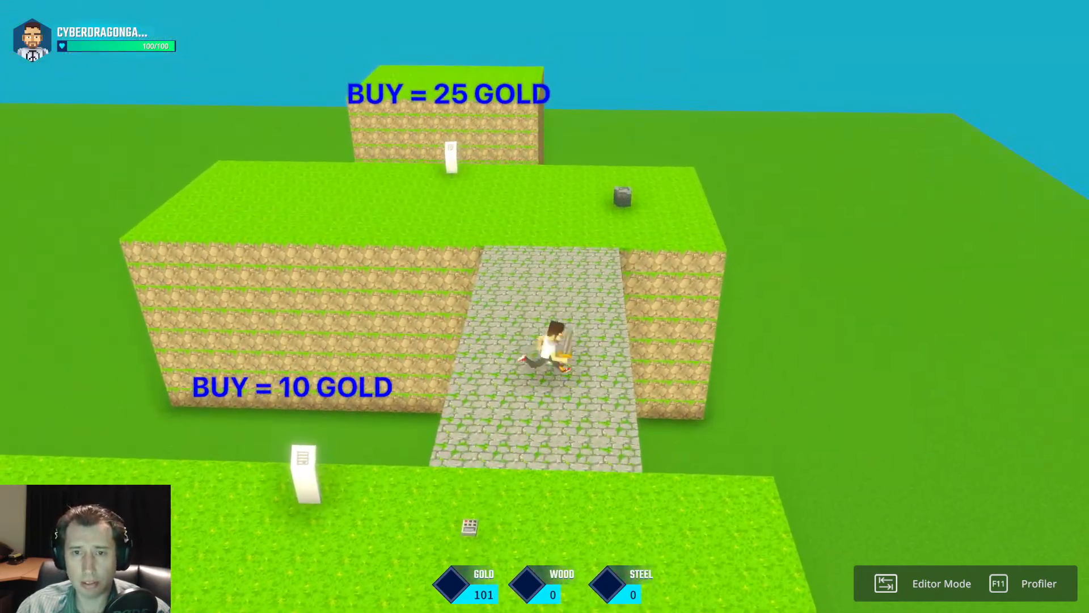
key("space")
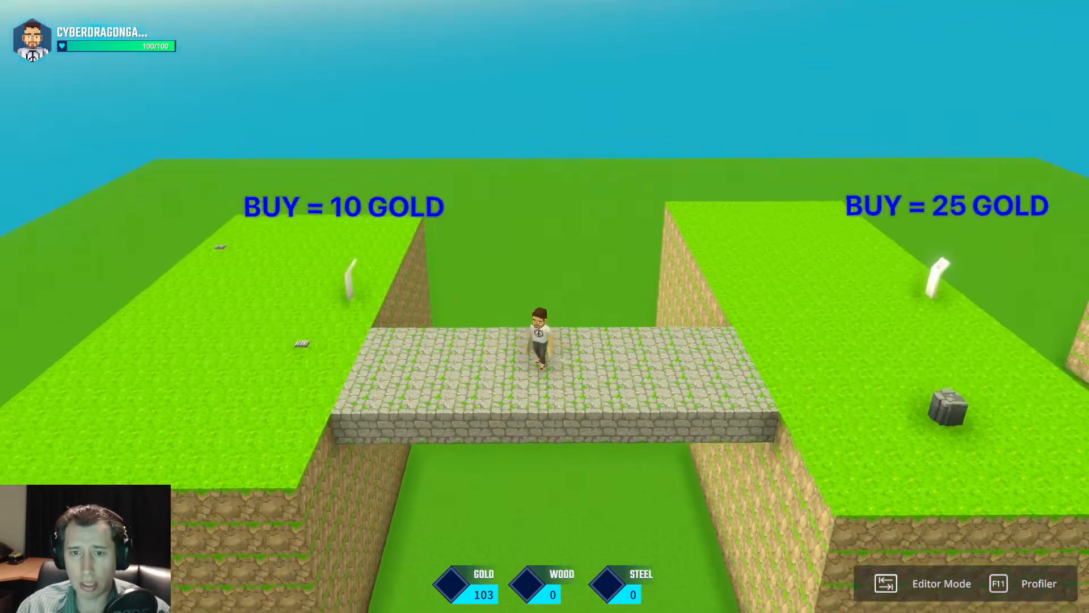
key("a")
key("space")
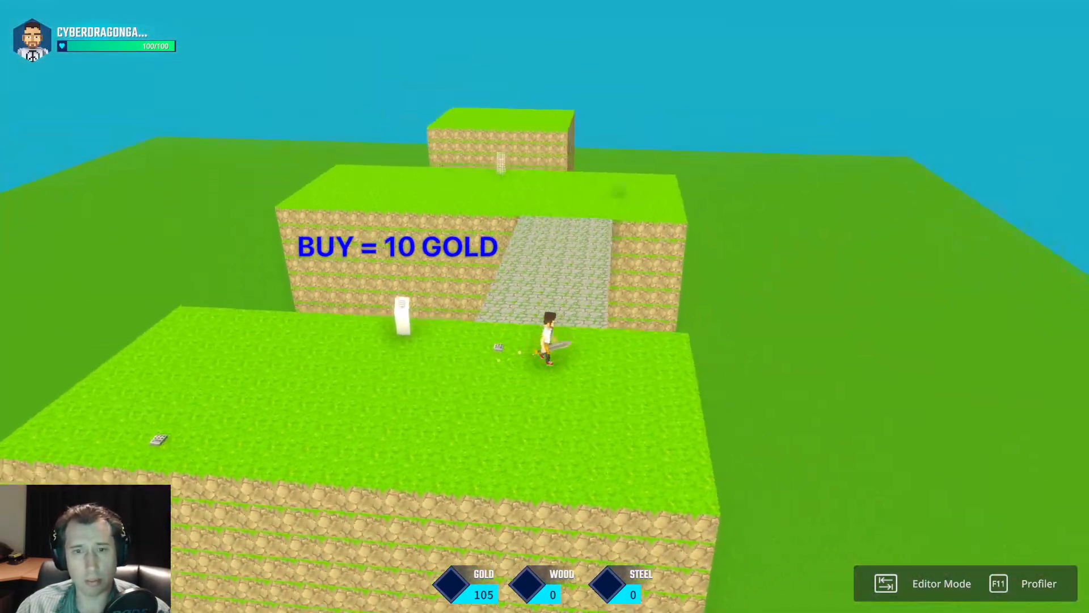
key("w")
key("space")
key("a")
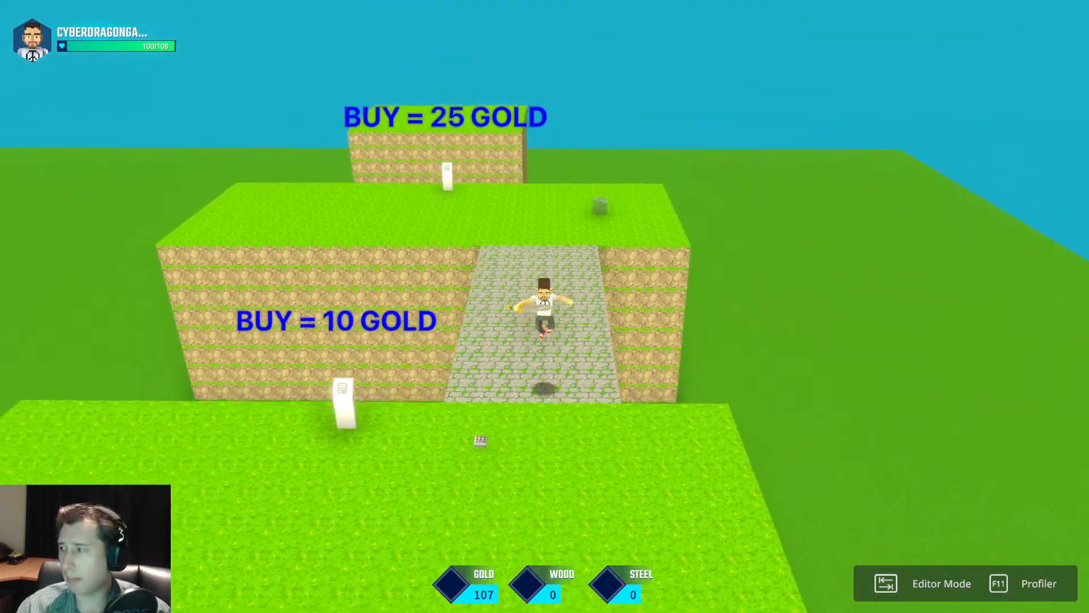
key("alt+Tab")
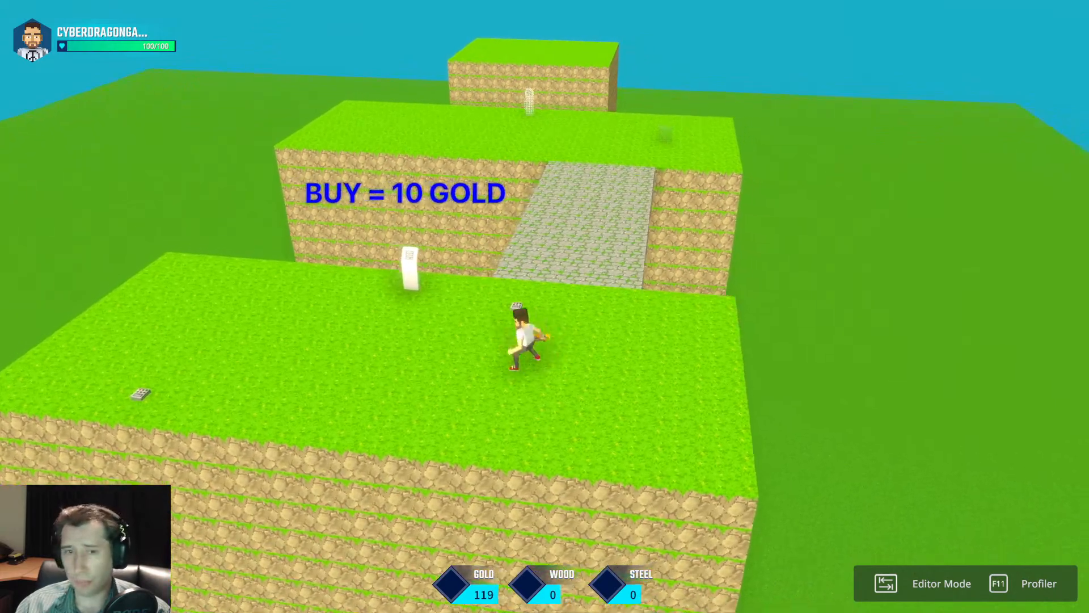
key("w")
key("d")
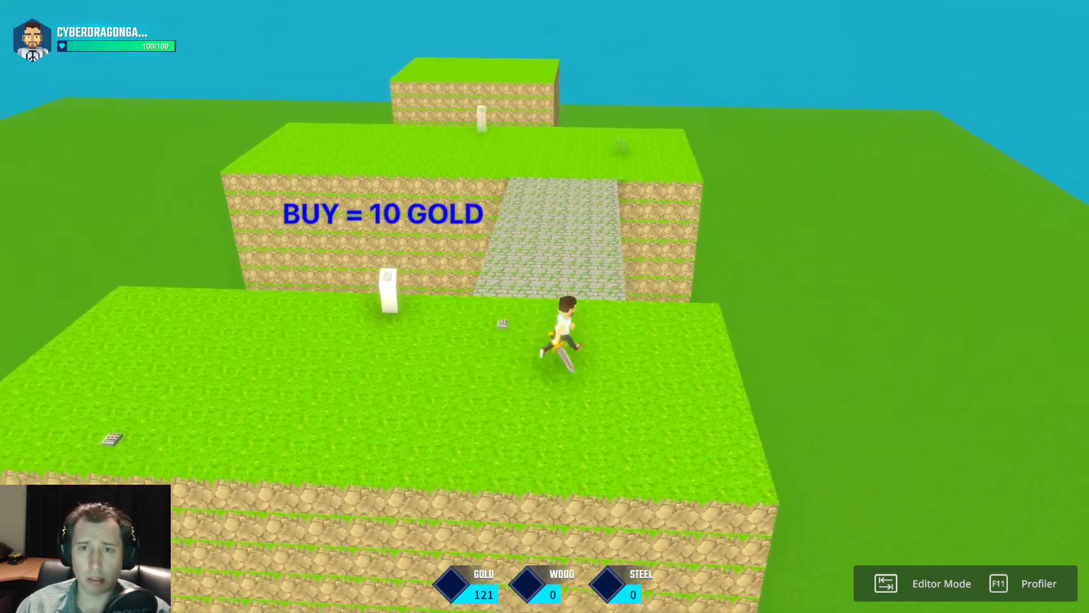
key("w")
key("a")
key("d")
key("w")
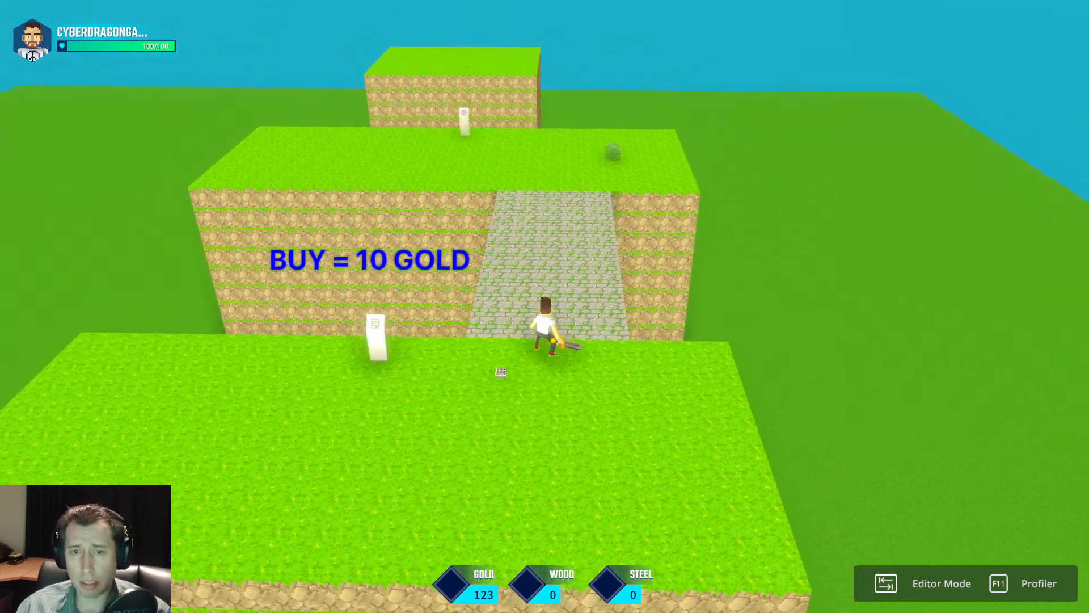
key("w")
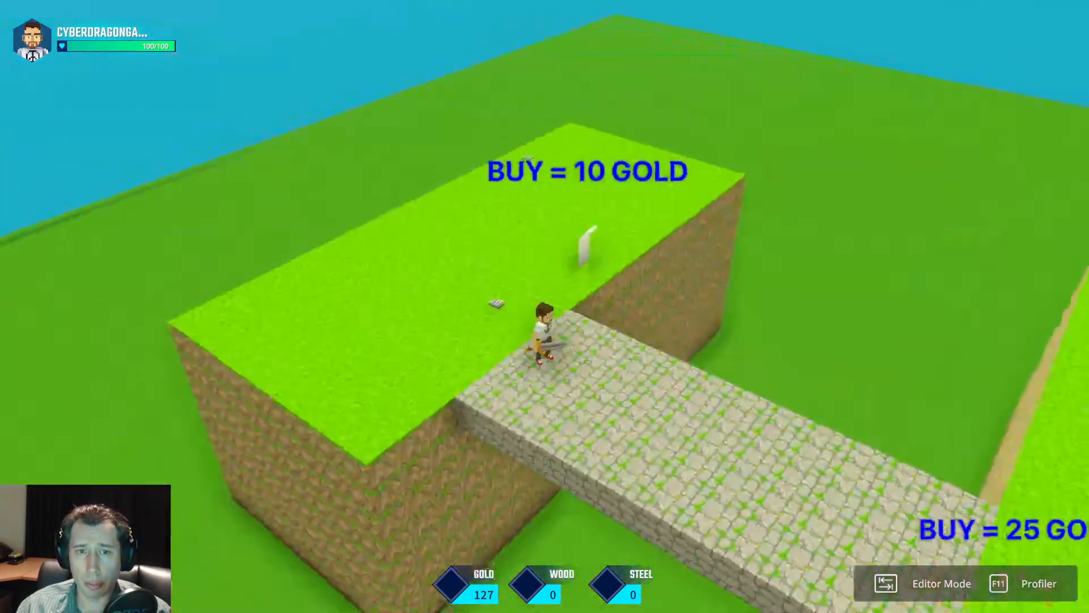
Buy the wolf at the 10-gold pillar in the playtest and walk up to it at the near end of the stone bridge.
key("a")
key("w")
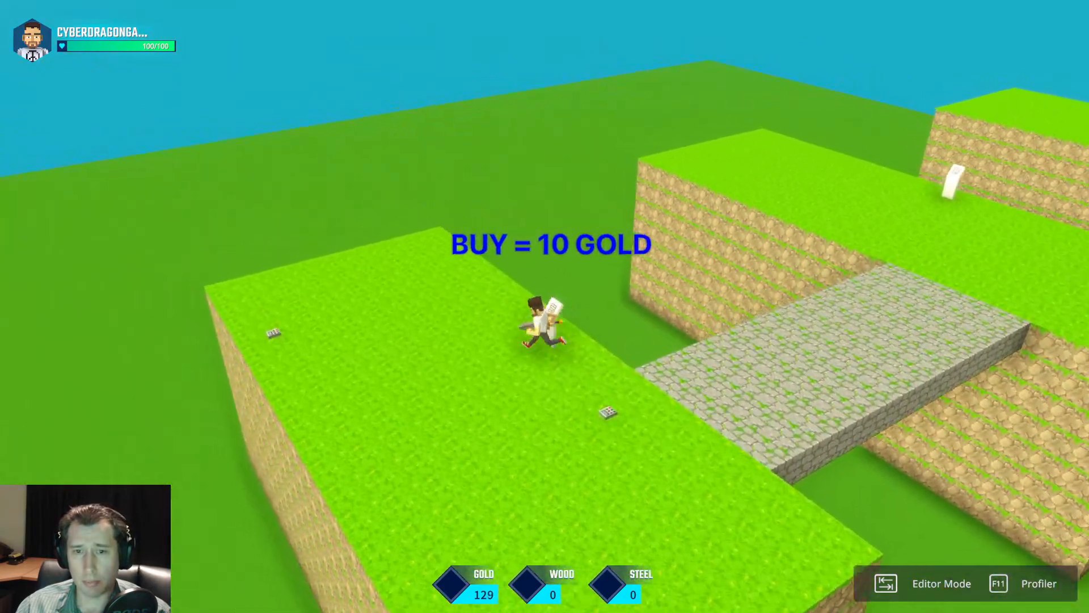
key("d")
key("w")
key("f")
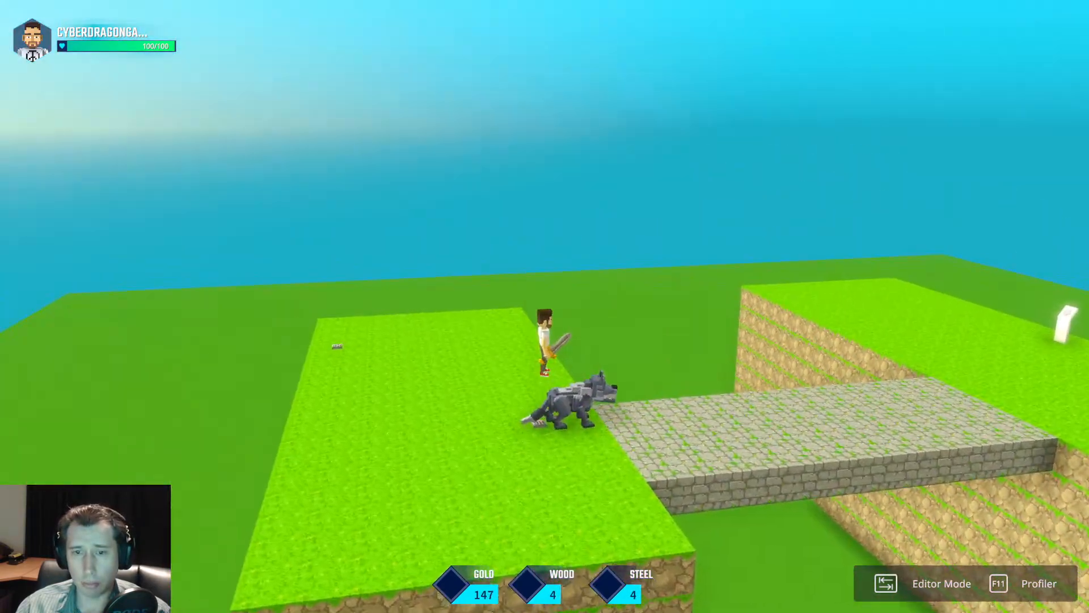
key("w")
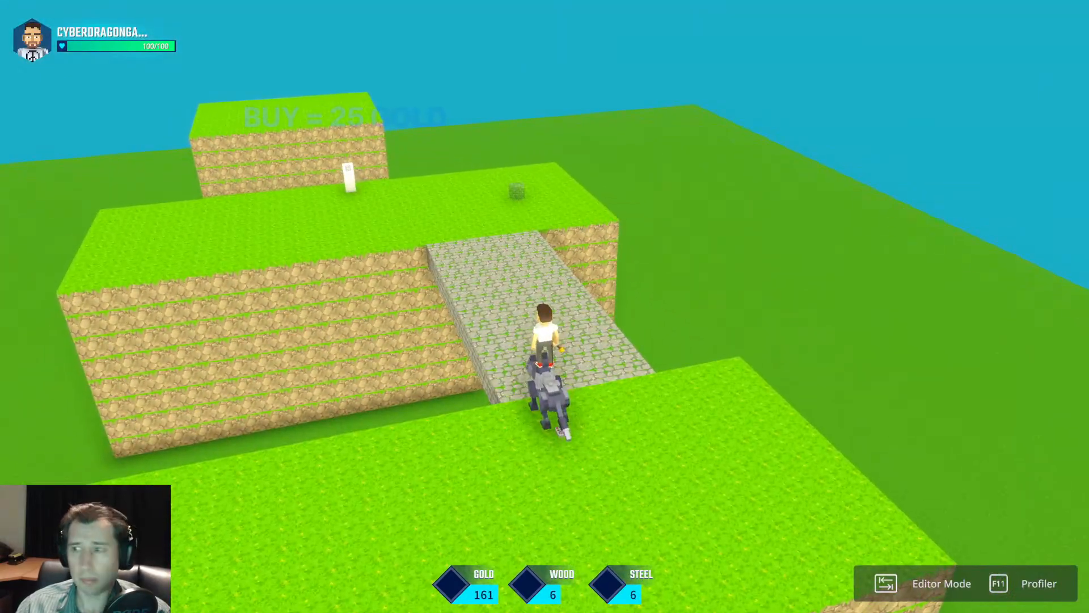